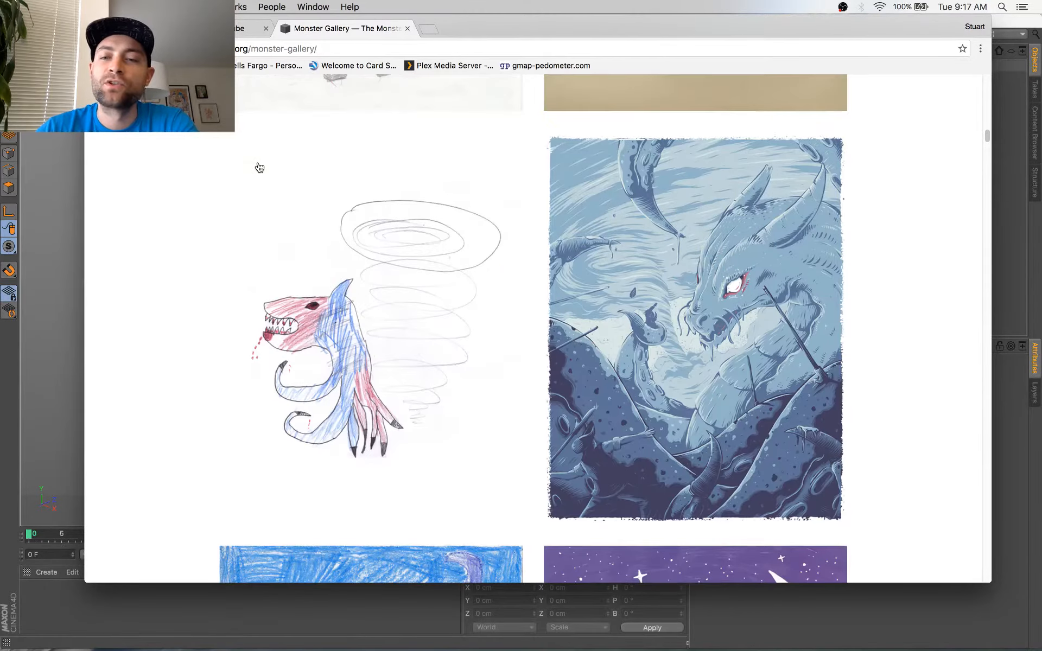
# Step: Look through the Monster Gallery page, comparing the children's monster drawings with the artists' finished versions
pyautogui.scroll(-5, 255, 166)
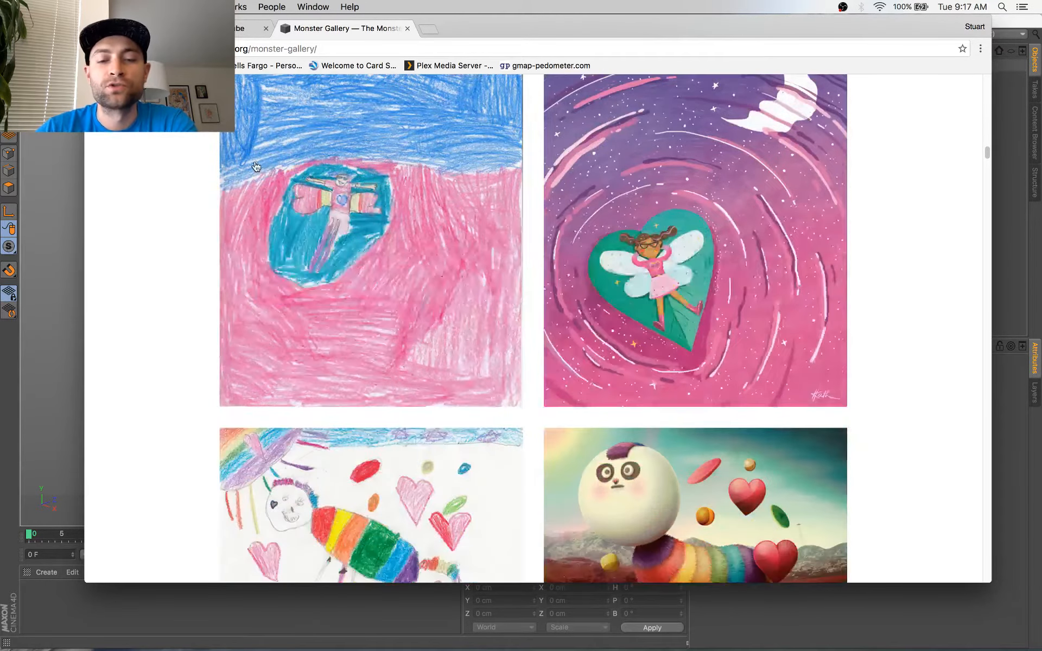
pyautogui.scroll(-15, 255, 164)
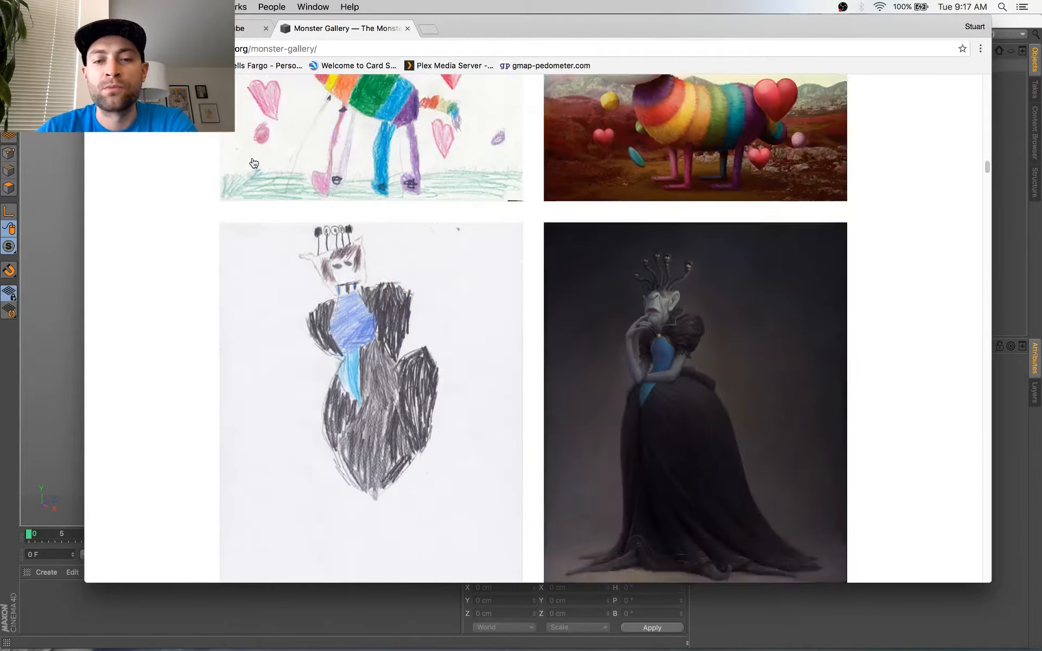
pyautogui.scroll(-7, 255, 163)
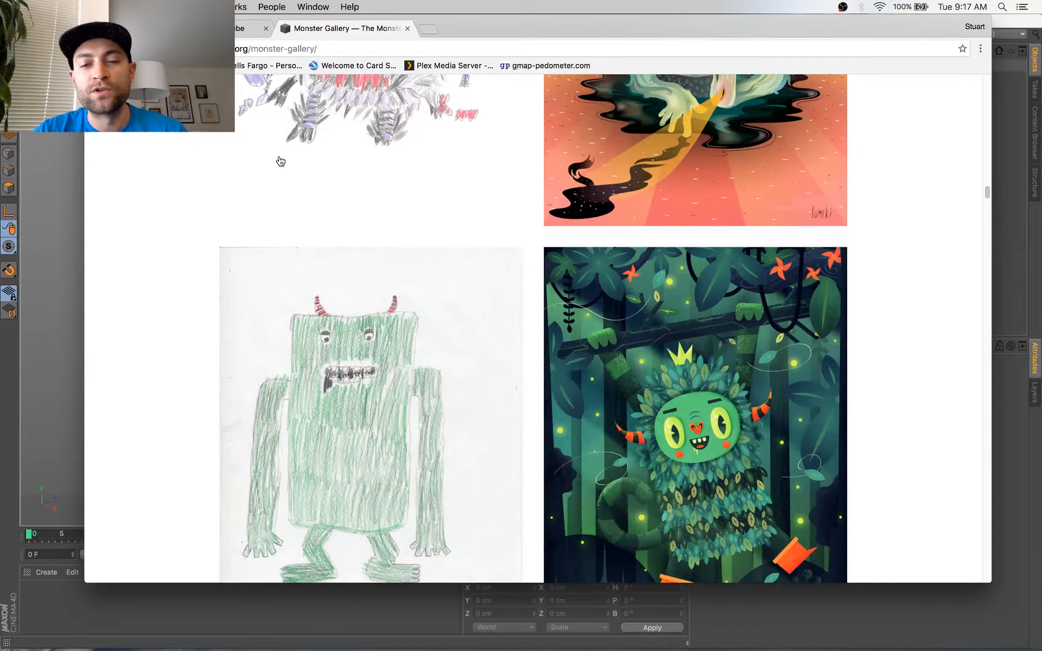
pyautogui.scroll(-4, 281, 162)
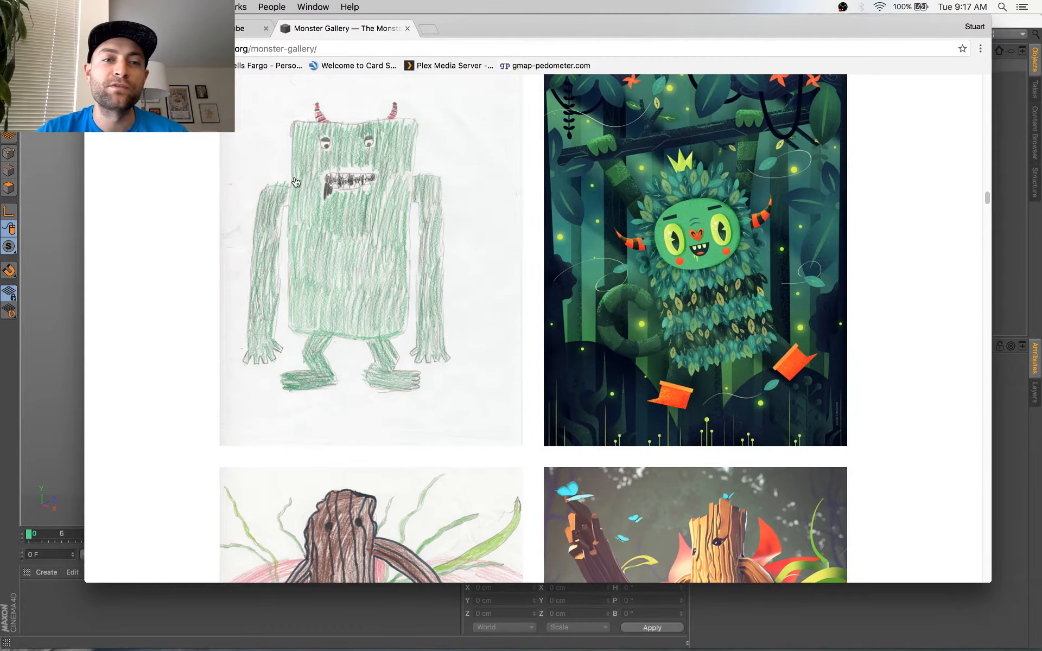
pyautogui.scroll(-13, 295, 182)
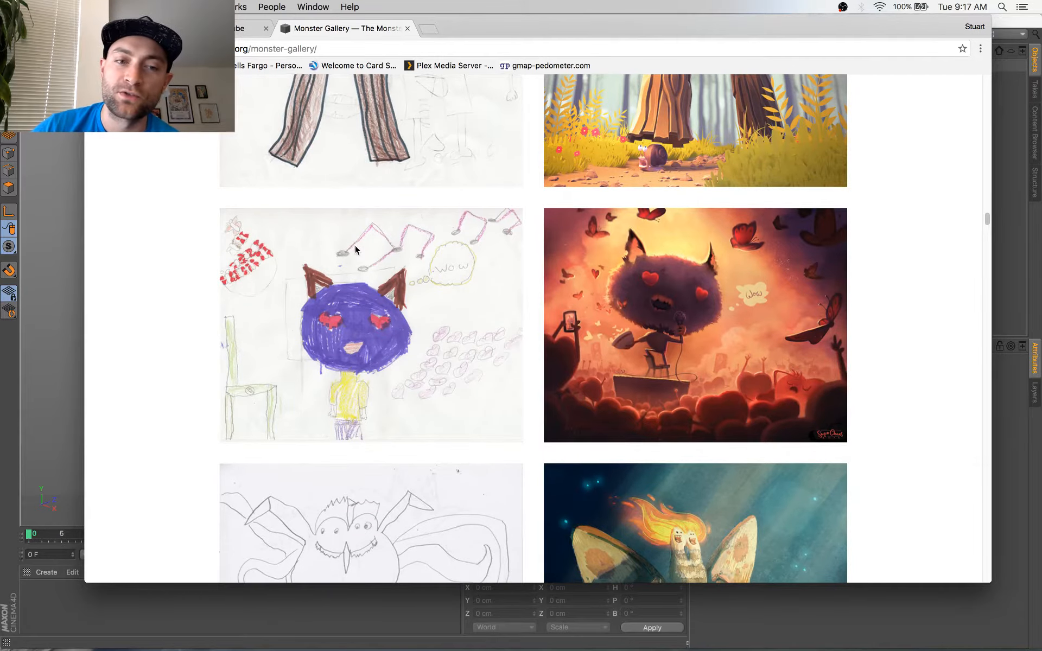
pyautogui.scroll(-3, 354, 241)
pyautogui.scroll(-7, 357, 223)
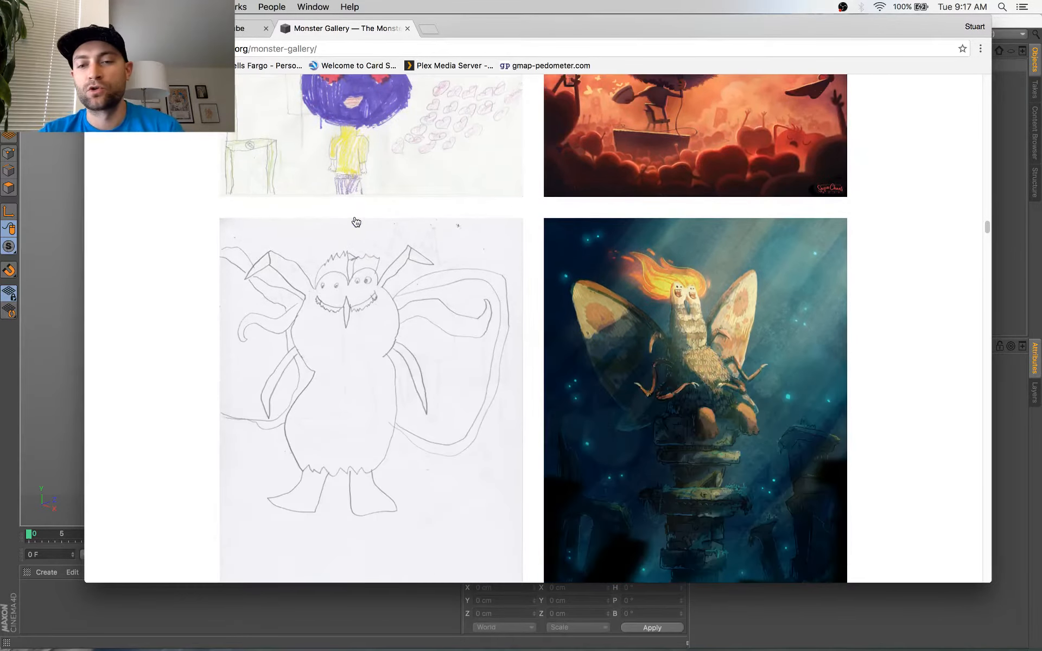
pyautogui.scroll(-5, 331, 191)
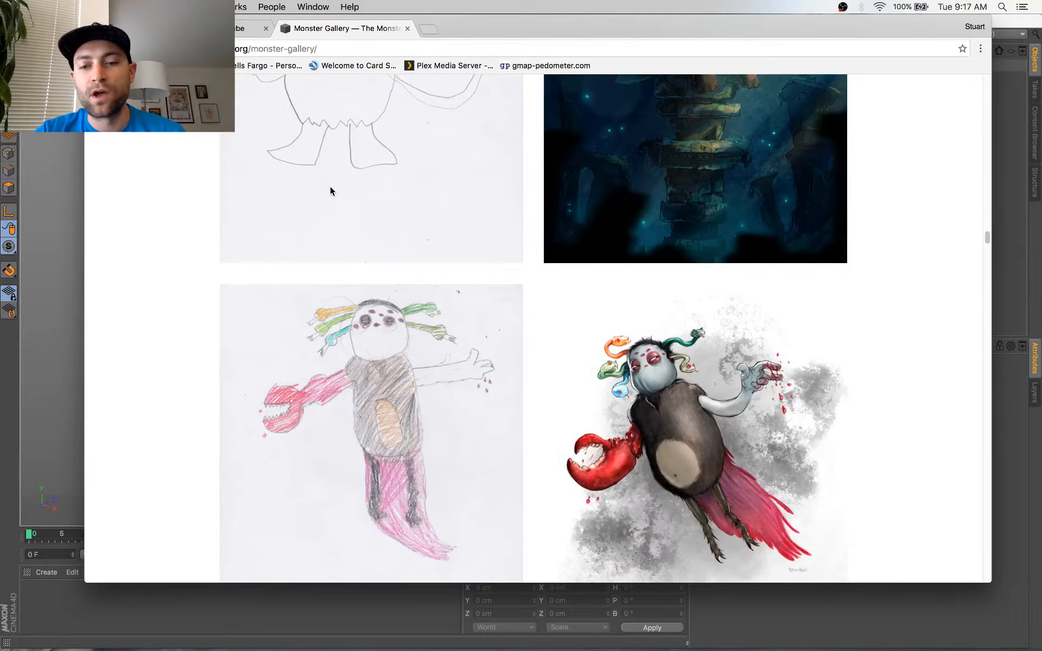
pyautogui.scroll(-8, 329, 189)
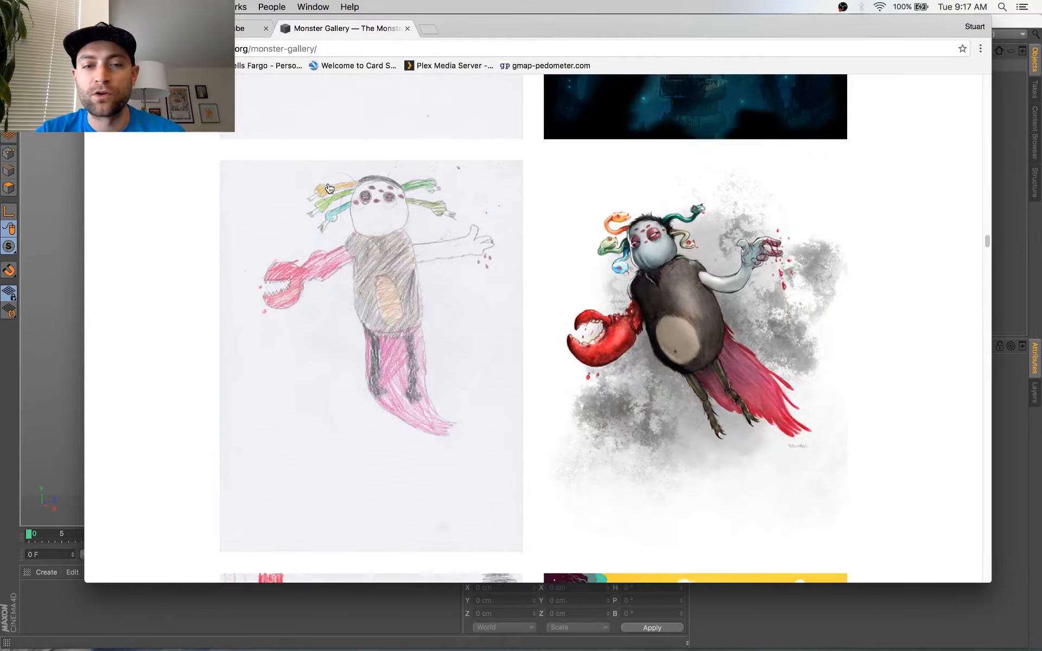
pyautogui.scroll(-3, 327, 188)
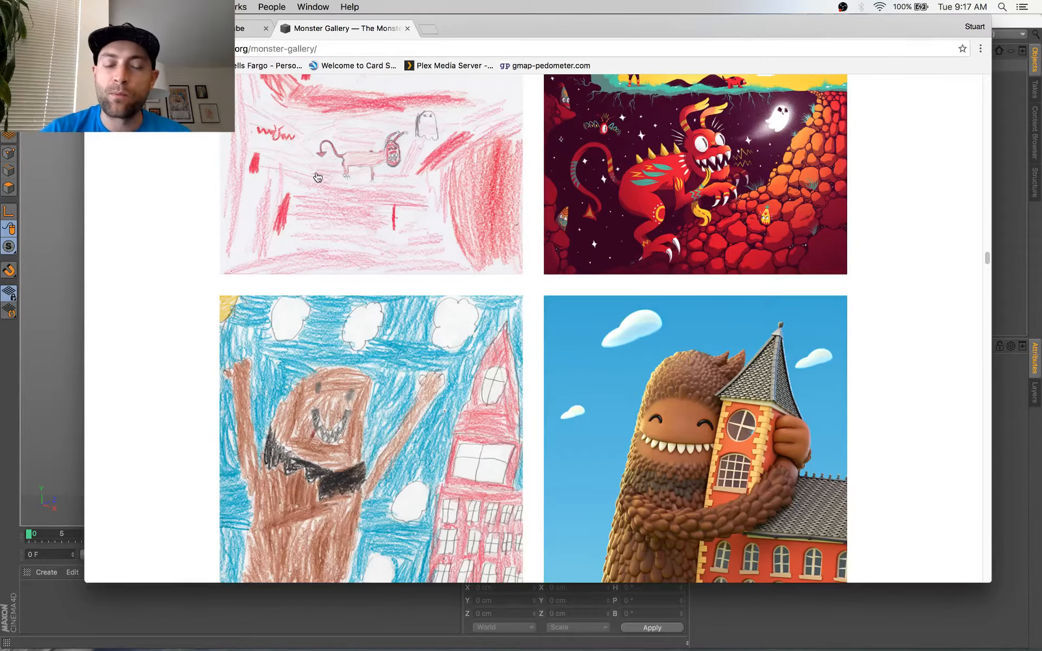
pyautogui.scroll(-2, 317, 177)
pyautogui.scroll(-5, 281, 165)
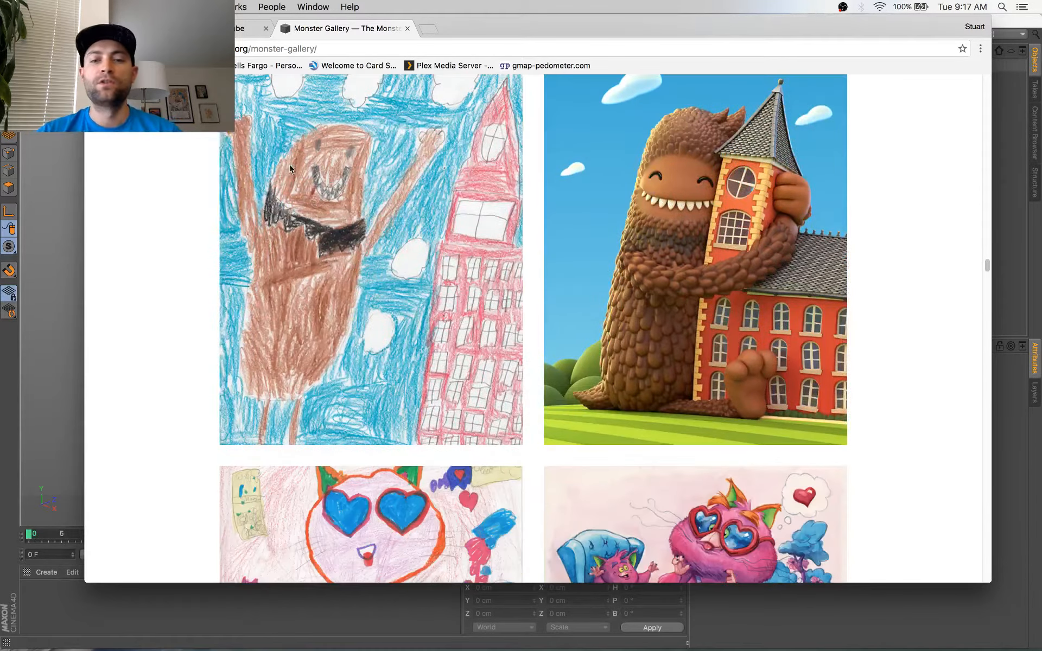
pyautogui.scroll(-9, 281, 172)
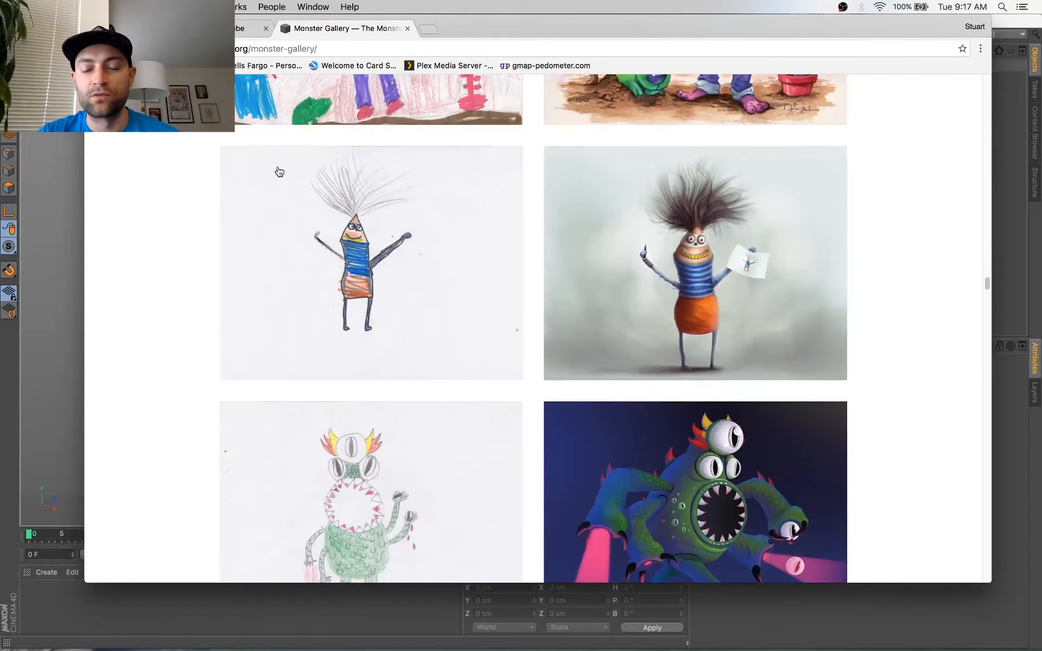
pyautogui.scroll(-10, 280, 171)
pyautogui.scroll(-1, 279, 169)
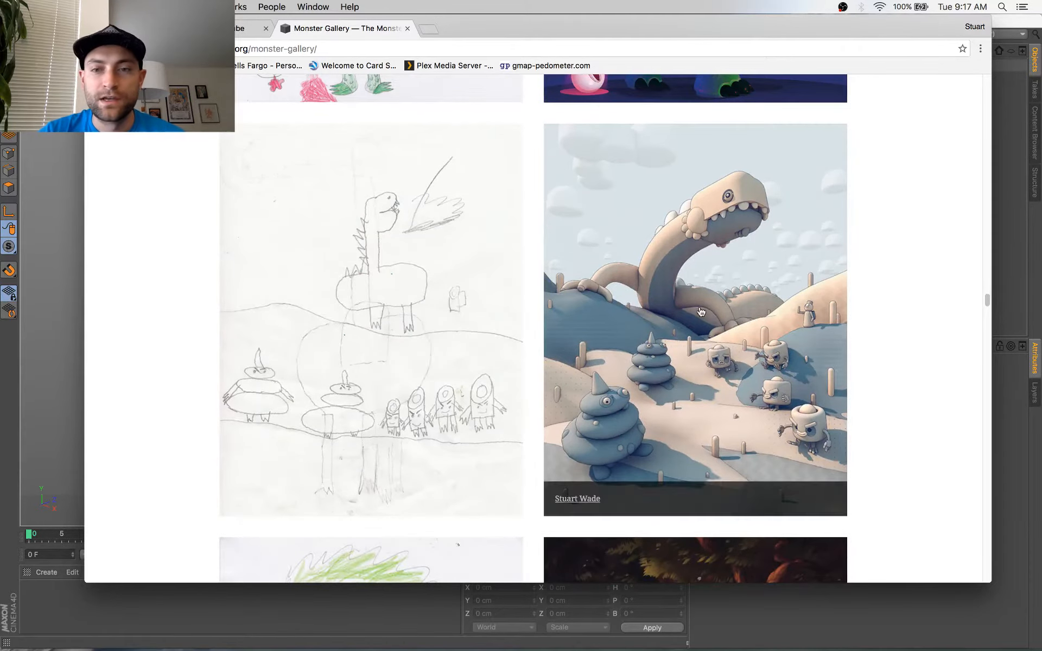
# Step: View the long-necked desert creature artwork enlarged, close it, and look through more gallery pairs before returning to the page heading
pyautogui.click(681, 287)
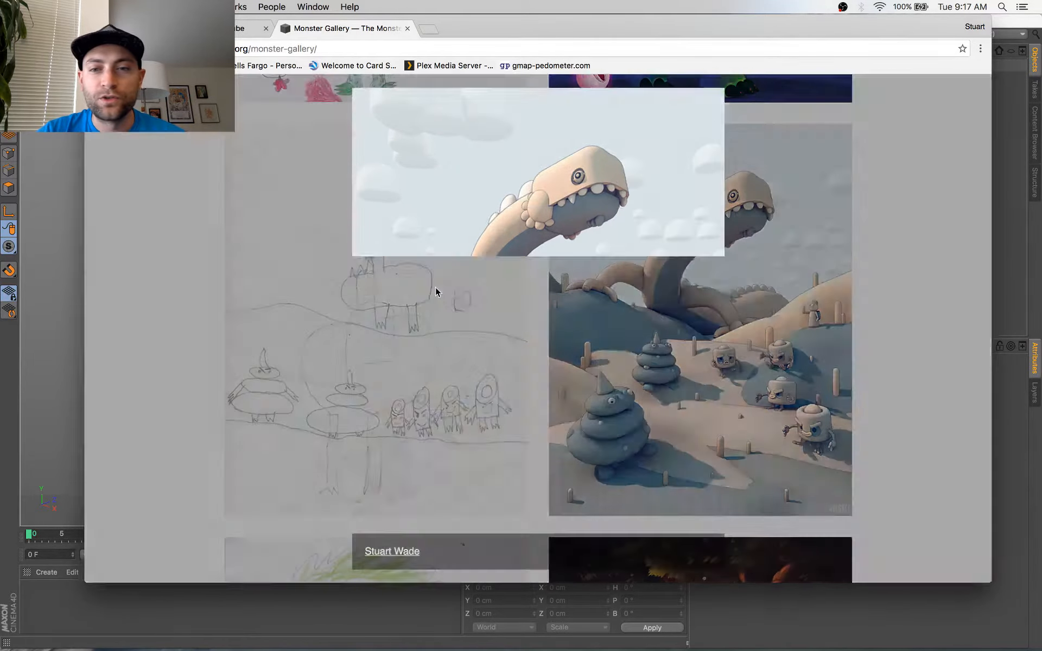
pyautogui.click(223, 360)
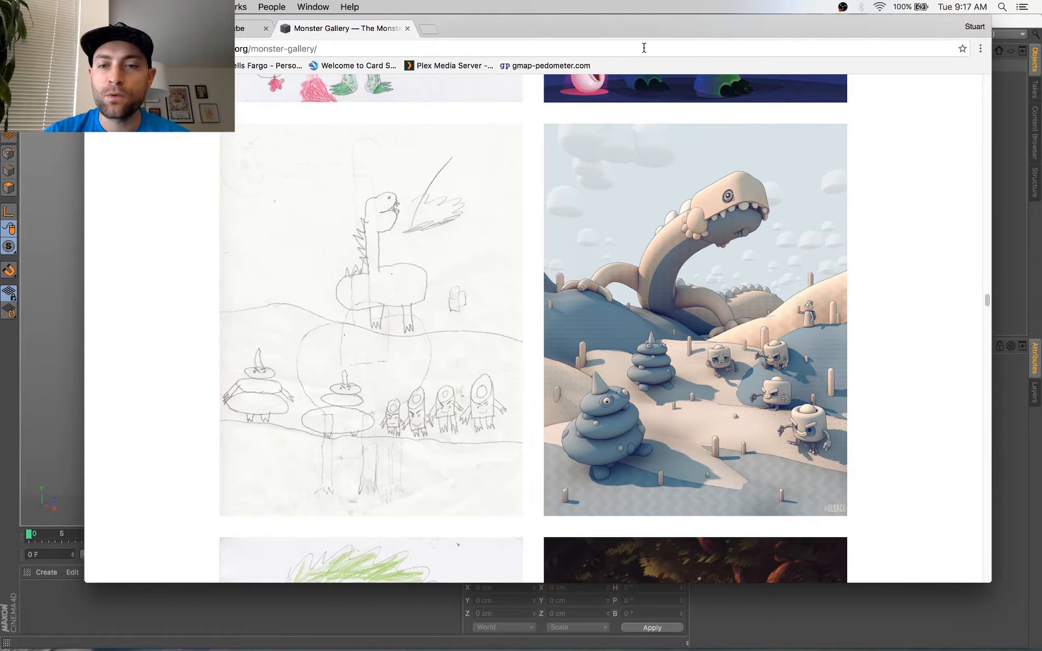
pyautogui.scroll(-15, 477, 312)
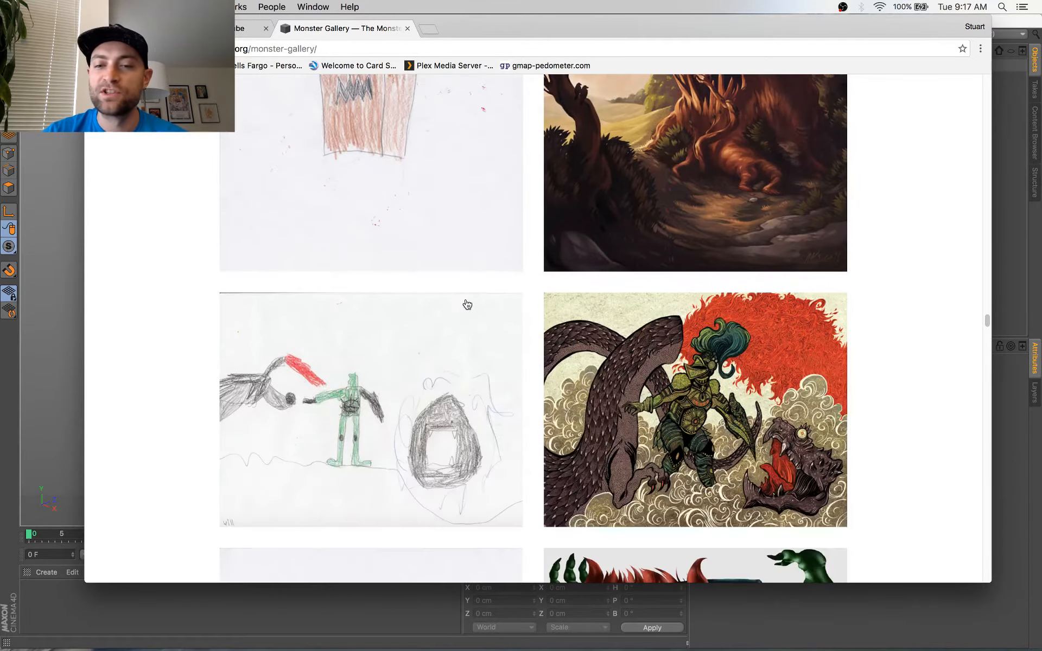
pyautogui.scroll(-4, 465, 302)
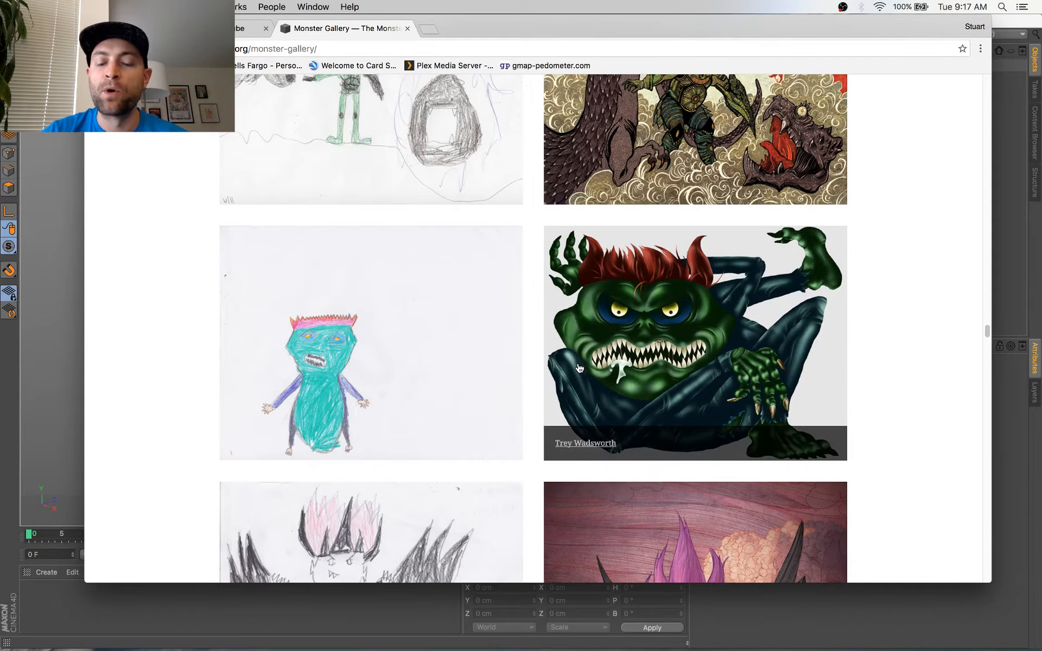
pyautogui.scroll(-8, 566, 385)
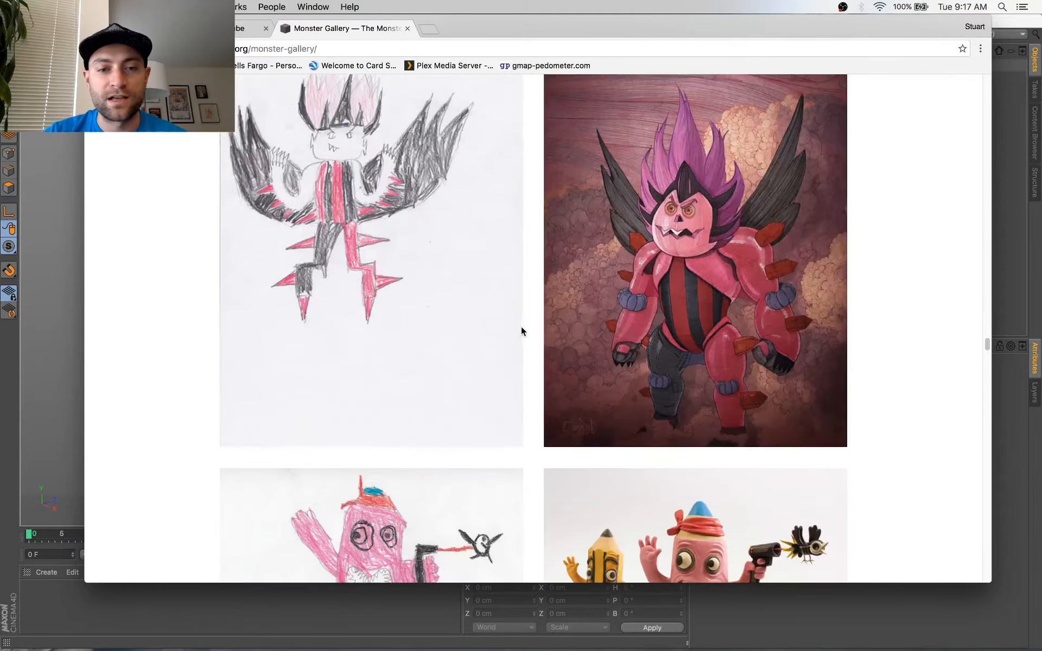
pyautogui.scroll(-5, 518, 324)
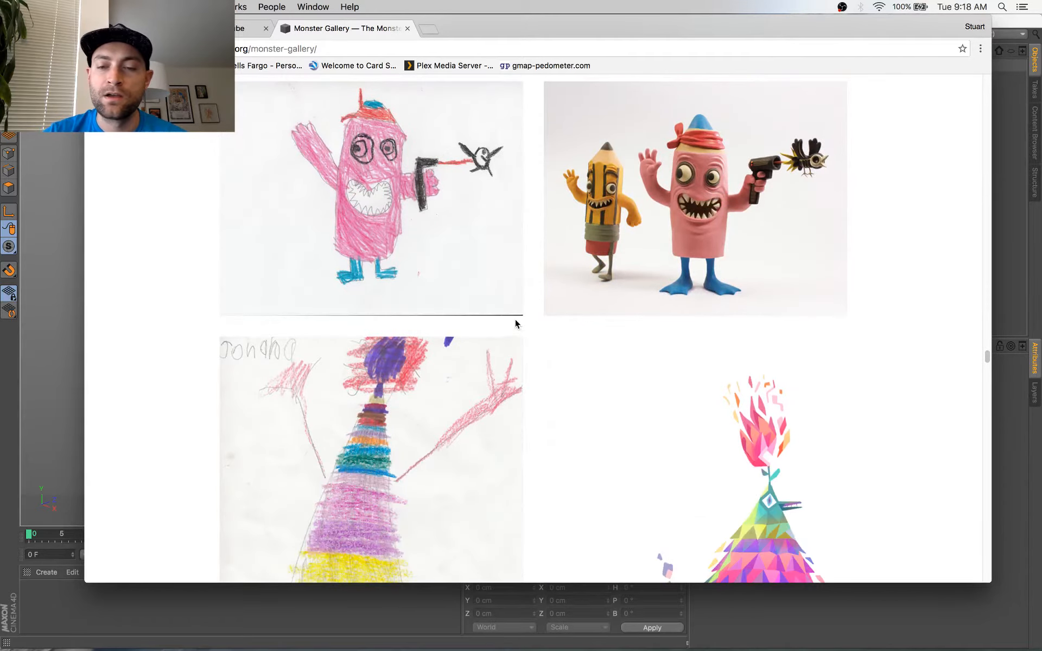
pyautogui.scroll(-6, 516, 319)
pyautogui.scroll(20, 507, 316)
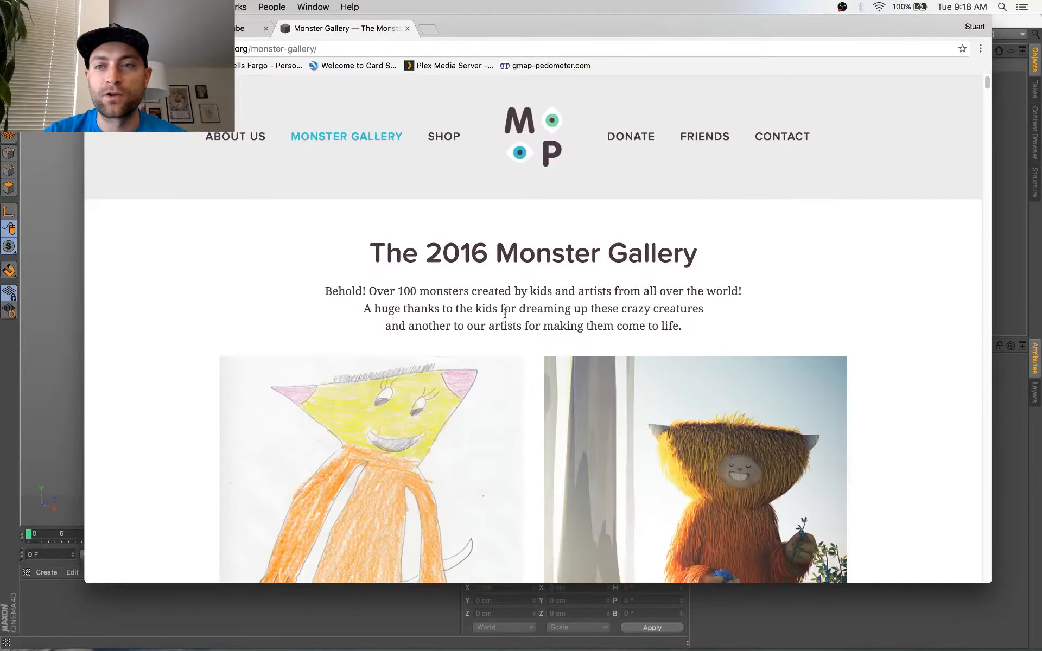
# Step: Close the Monster Gallery page and pop out the chat of the YouTube live dashboard into its own window
pyautogui.click(248, 52)
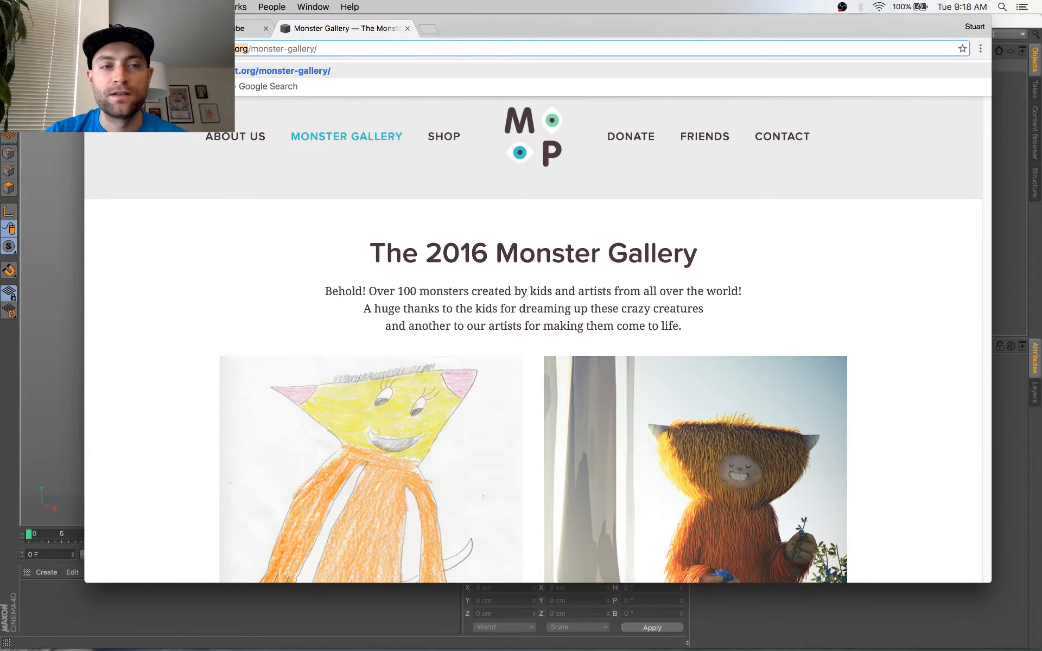
pyautogui.click(408, 28)
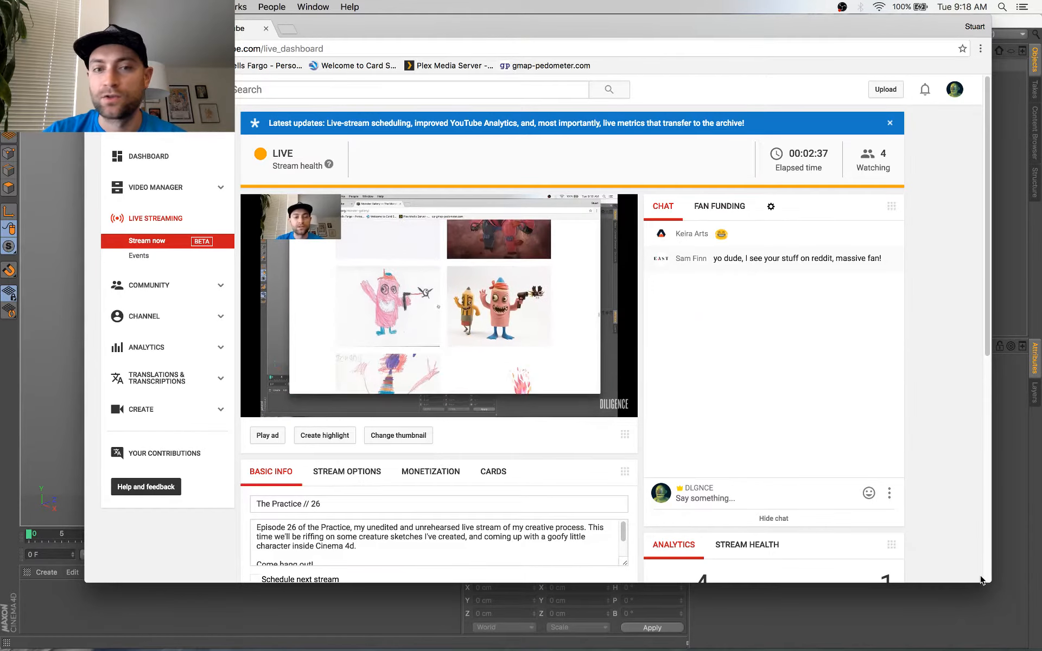
pyautogui.moveTo(998, 579); pyautogui.dragTo(998, 520)
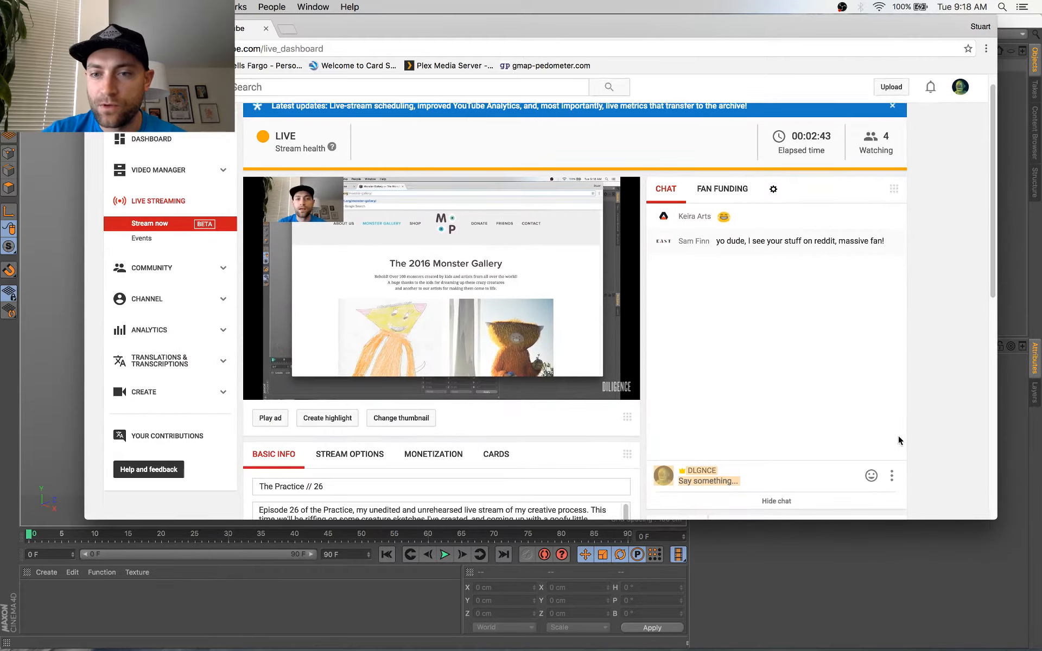
pyautogui.click(892, 477)
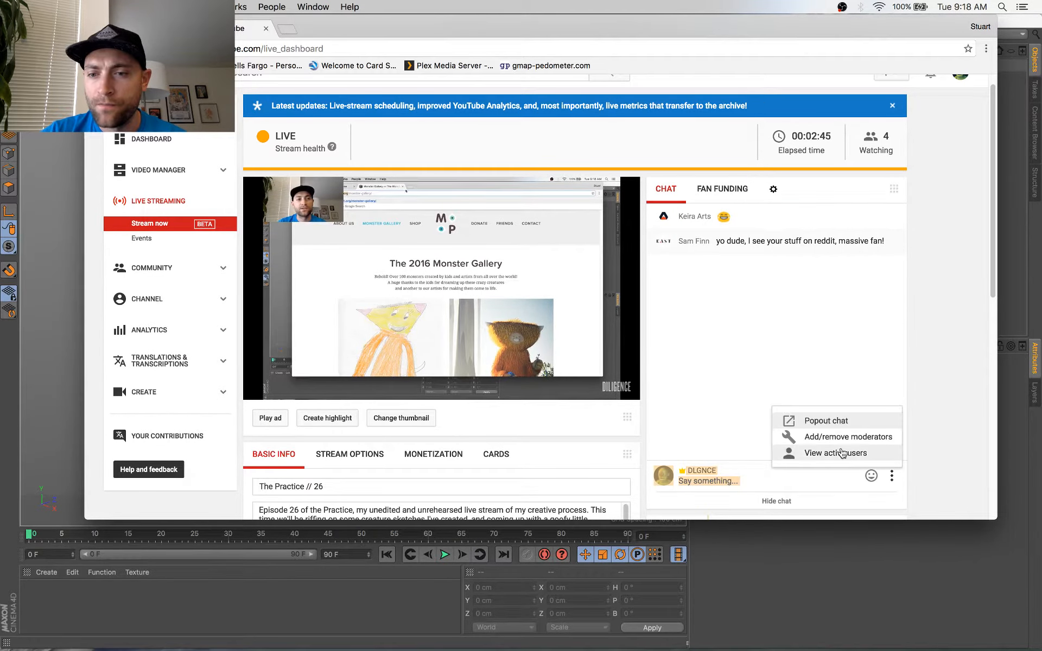
pyautogui.click(830, 422)
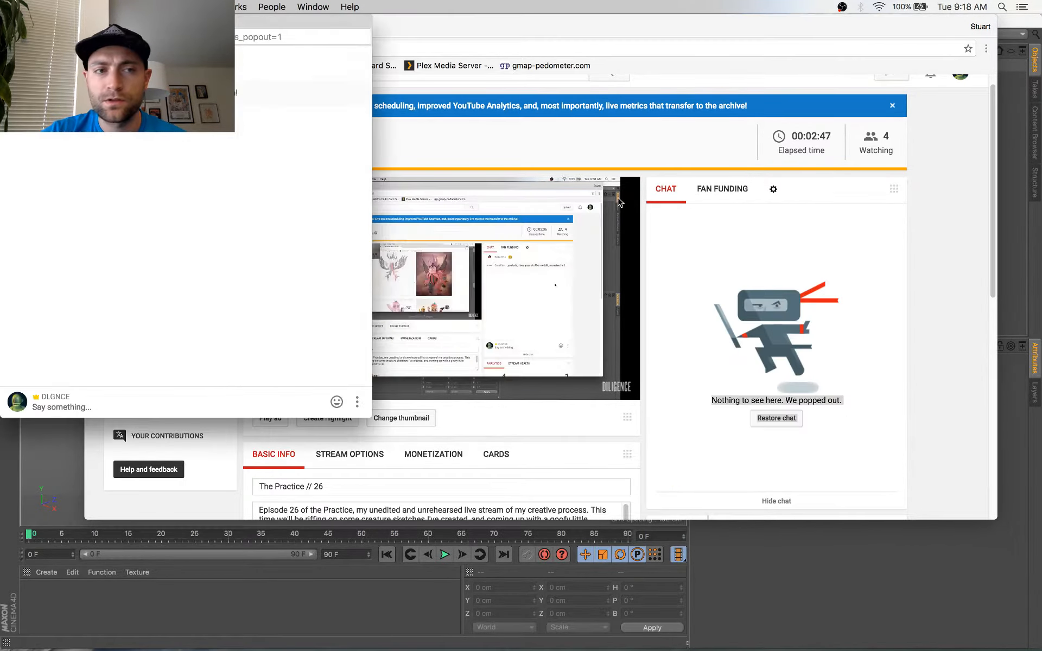
# Step: Shrink the live dashboard window to a short strip and position it beside the pop-out chat, keeping elapsed time and viewer count in view
pyautogui.moveTo(413, 24); pyautogui.dragTo(539, 19)
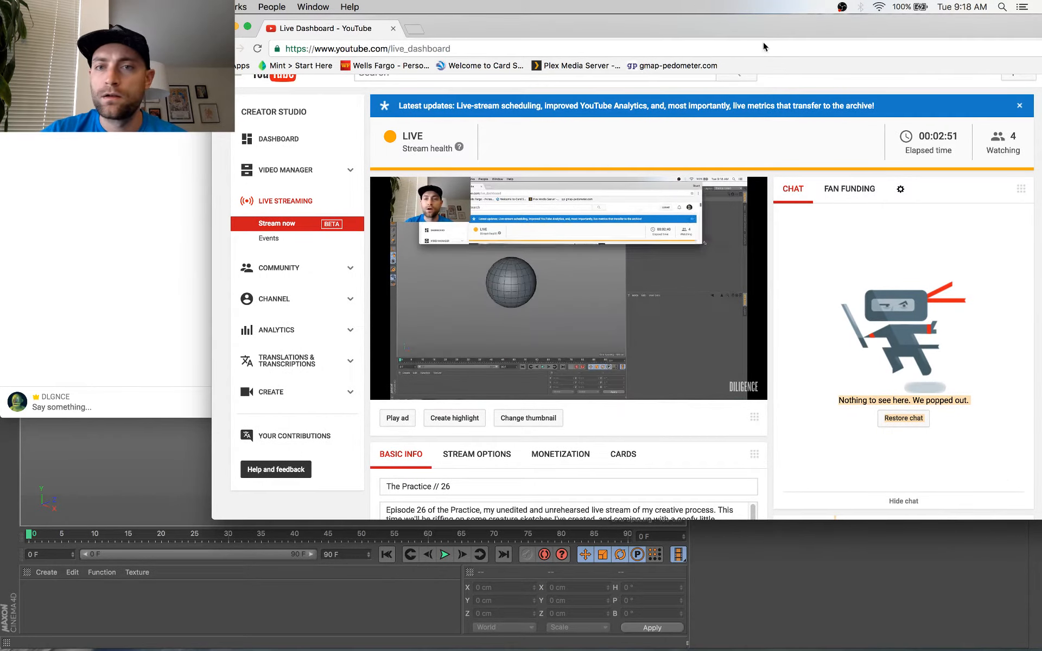
pyautogui.moveTo(770, 29); pyautogui.dragTo(693, 28)
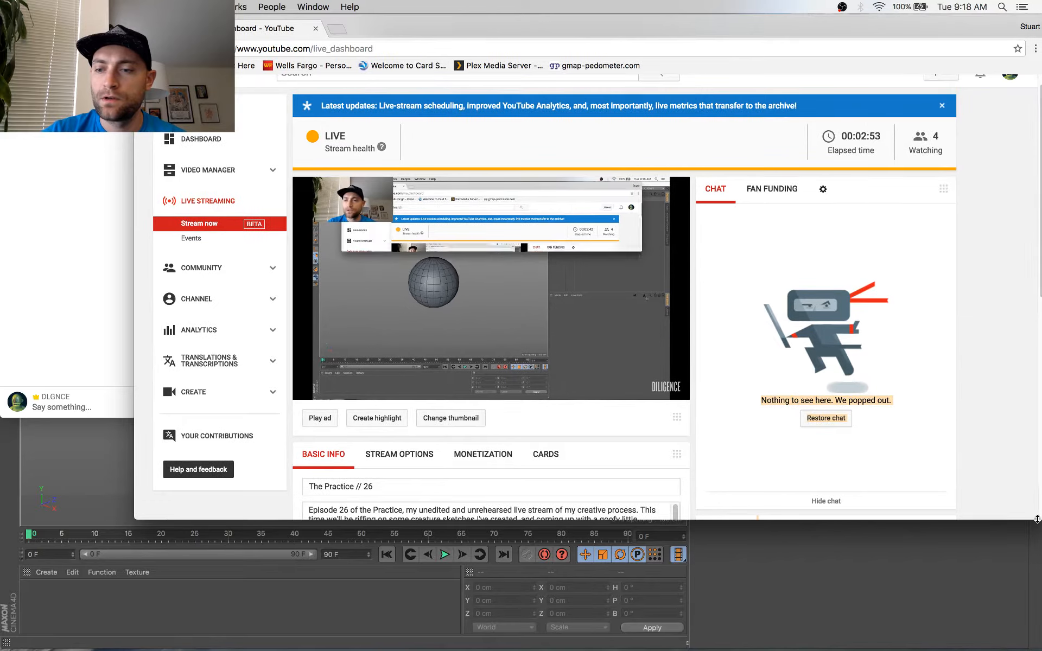
pyautogui.moveTo(1038, 514); pyautogui.dragTo(965, 119)
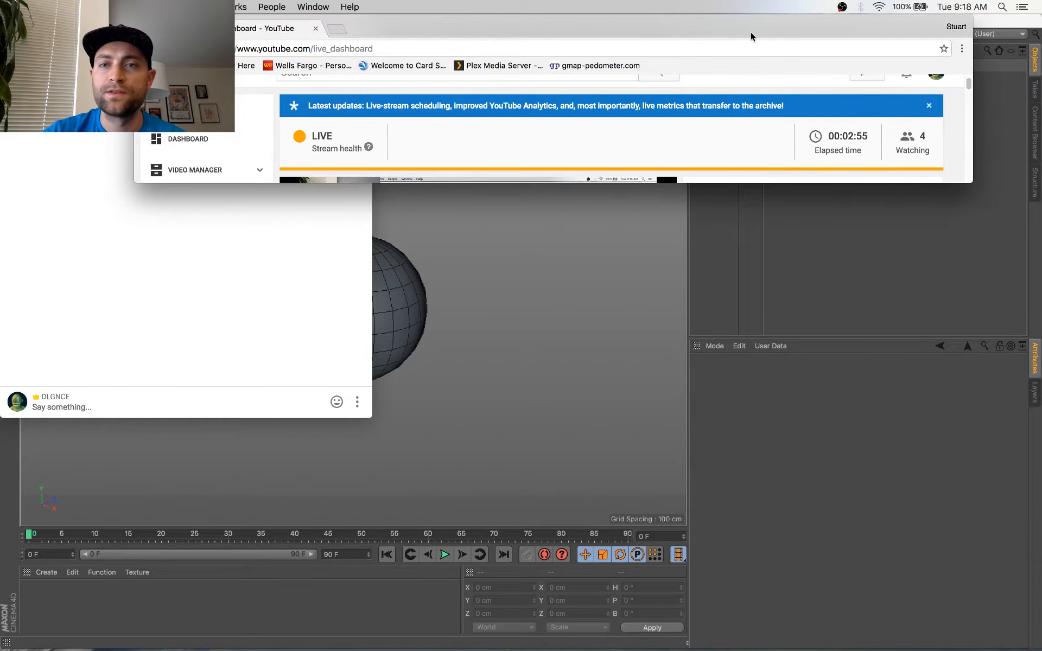
pyautogui.moveTo(751, 36); pyautogui.dragTo(845, 37)
pyautogui.click(76, 305)
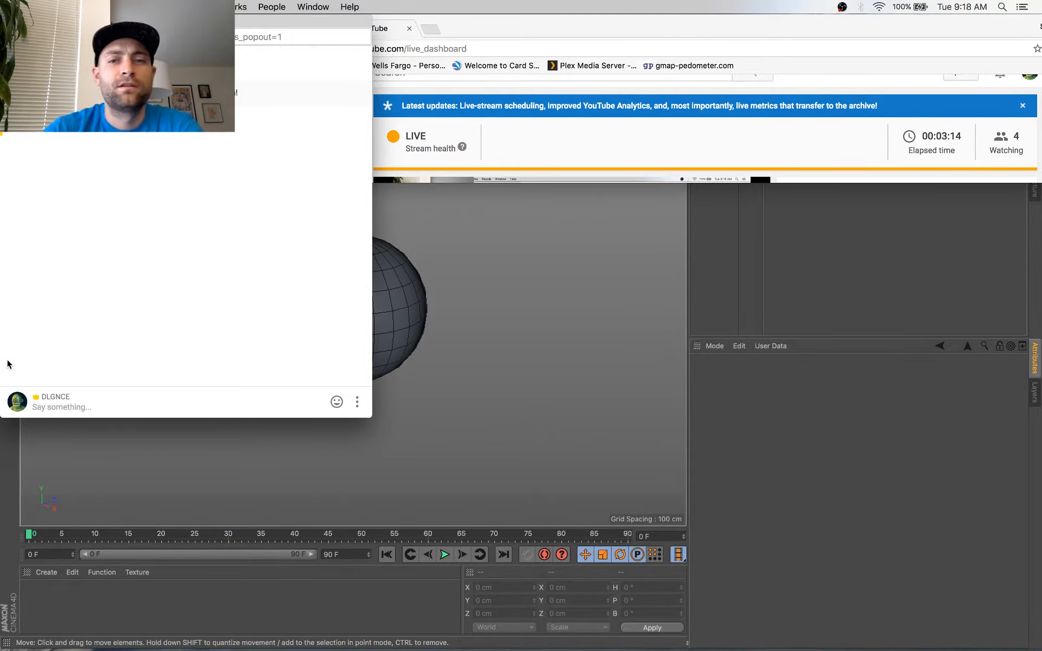
pyautogui.click(678, 34)
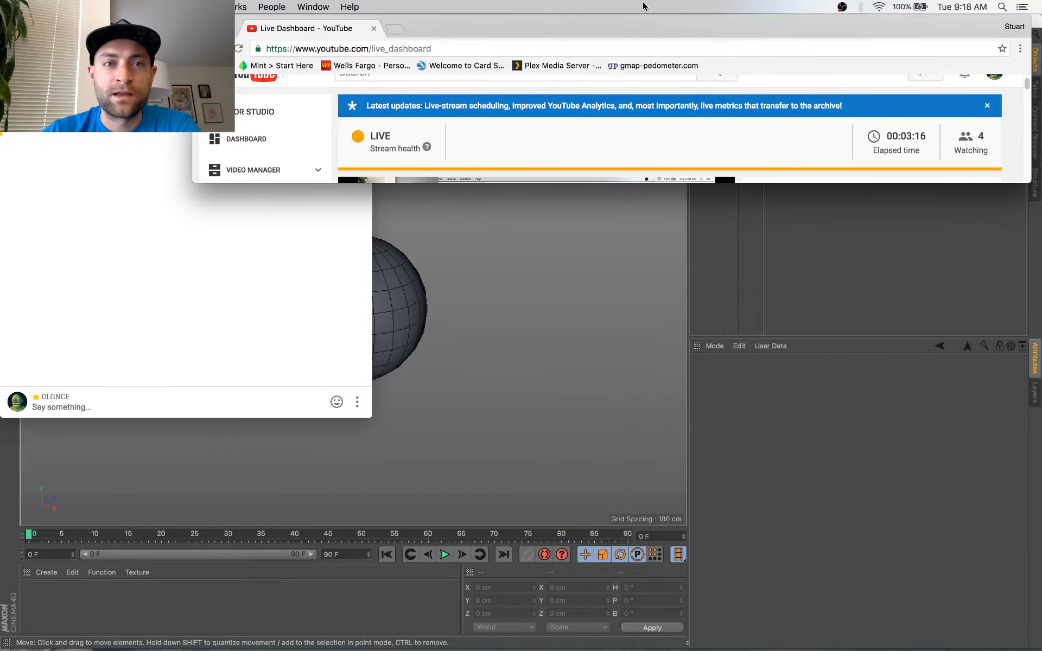
# Step: Switch to Cinema 4D and select the sphere in the viewport
pyautogui.click(831, 441)
pyautogui.click(401, 290)
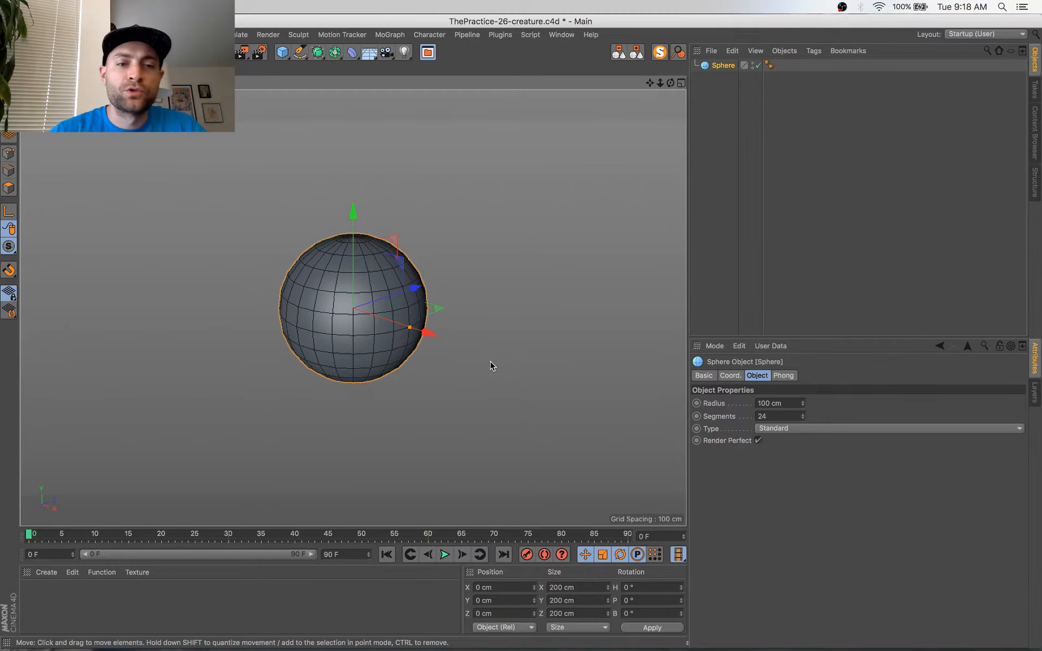
pyautogui.hotkey('ctrl', 'Up')
pyautogui.click(499, 241)
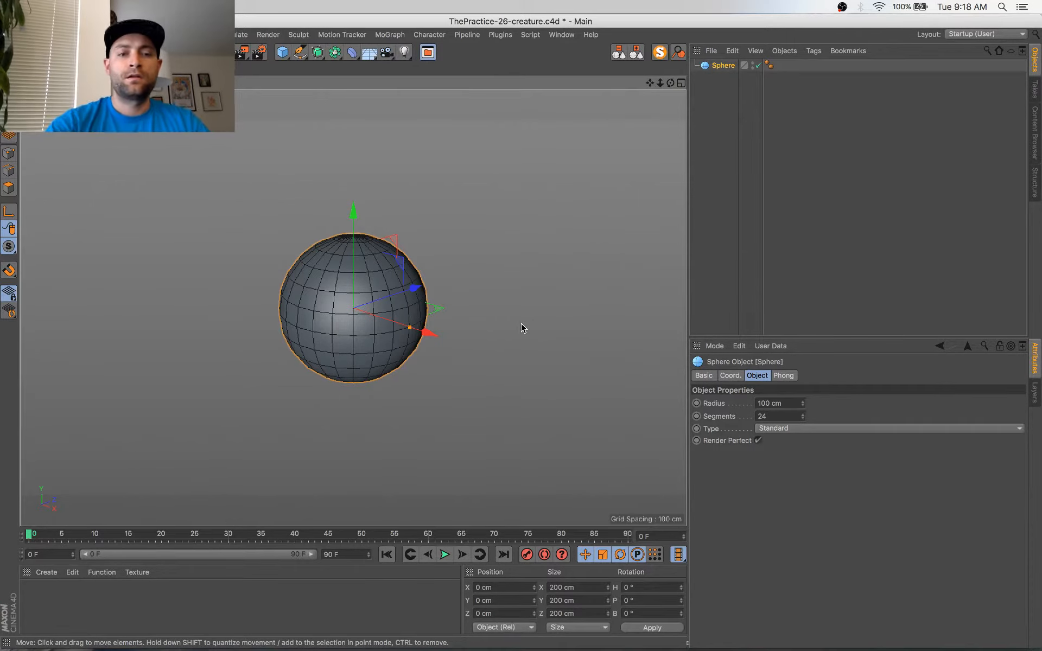
pyautogui.keyDown('alt'); pyautogui.moveTo(489, 309); pyautogui.dragTo(572, 288); pyautogui.keyUp('alt')
# Step: Switch to the browser to check the pop-out live chat, and return to Cinema 4D
pyautogui.press('super+Tab')
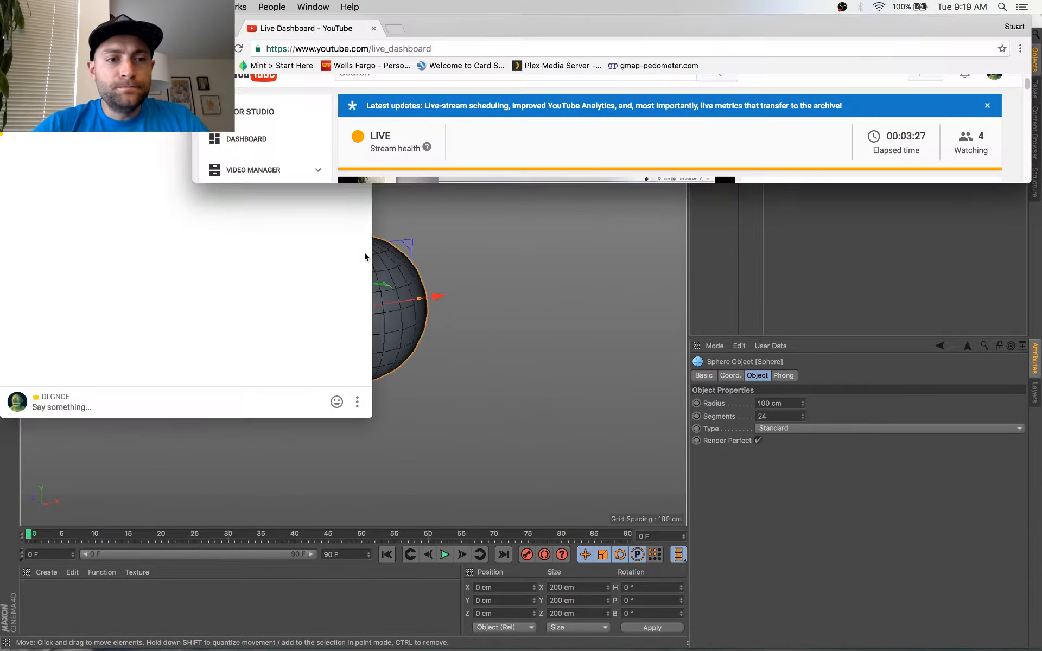
pyautogui.click(208, 238)
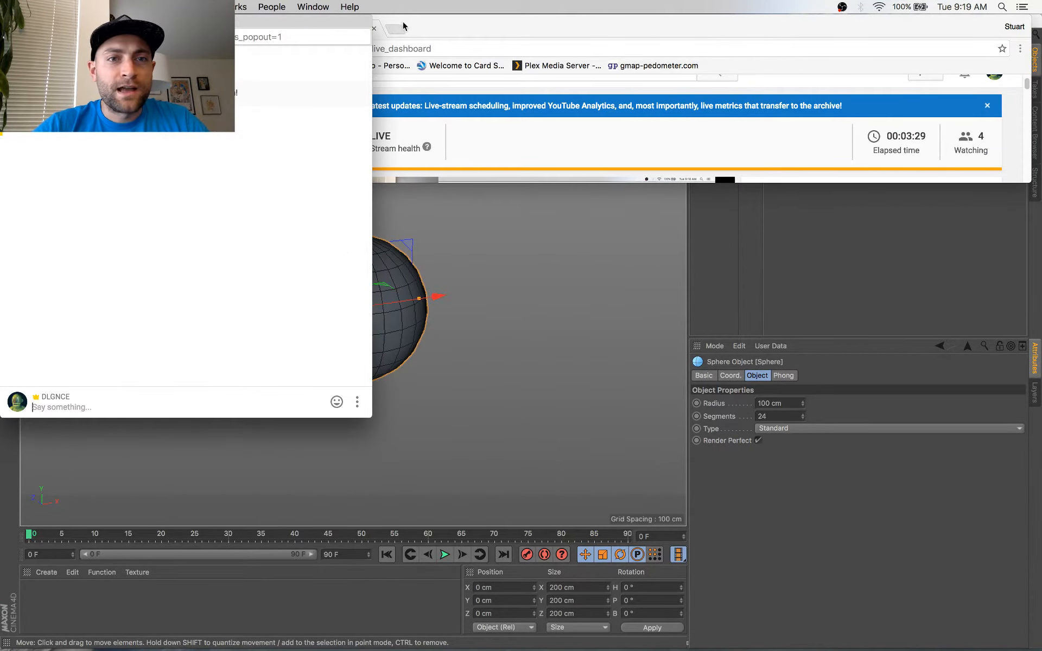
pyautogui.click(822, 583)
# Step: Duplicate the sphere in the object hierarchy
pyautogui.keyDown('alt'); pyautogui.moveTo(389, 286); pyautogui.dragTo(363, 253); pyautogui.keyUp('alt')
pyautogui.keyDown('alt'); pyautogui.moveTo(291, 321); pyautogui.dragTo(332, 348, button='right'); pyautogui.keyUp('alt')
pyautogui.keyDown('alt'); pyautogui.moveTo(332, 347); pyautogui.dragTo(332, 375); pyautogui.keyUp('alt')
pyautogui.keyDown('ctrl'); pyautogui.moveTo(725, 66); pyautogui.dragTo(724, 83); pyautogui.keyUp('ctrl')
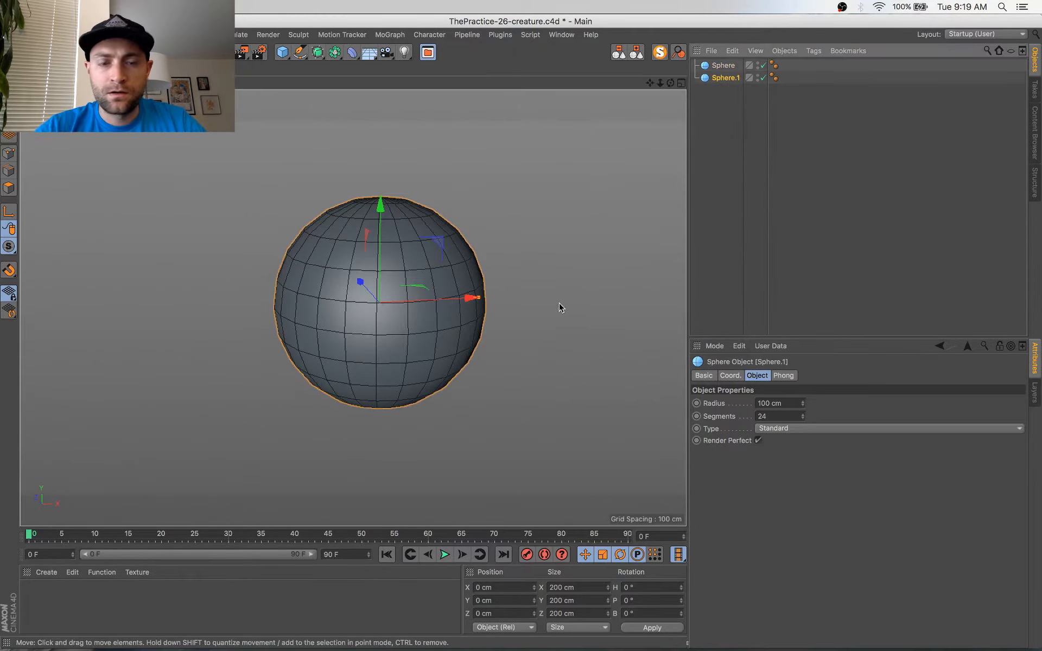
# Step: Move the duplicate sphere within the XY plane to about X -61 cm and Y 52 cm
pyautogui.keyDown('alt'); pyautogui.moveTo(561, 306); pyautogui.dragTo(518, 281); pyautogui.keyUp('alt')
pyautogui.moveTo(440, 246); pyautogui.dragTo(376, 193)
pyautogui.keyDown('alt'); pyautogui.moveTo(463, 297); pyautogui.dragTo(510, 332); pyautogui.keyUp('alt')
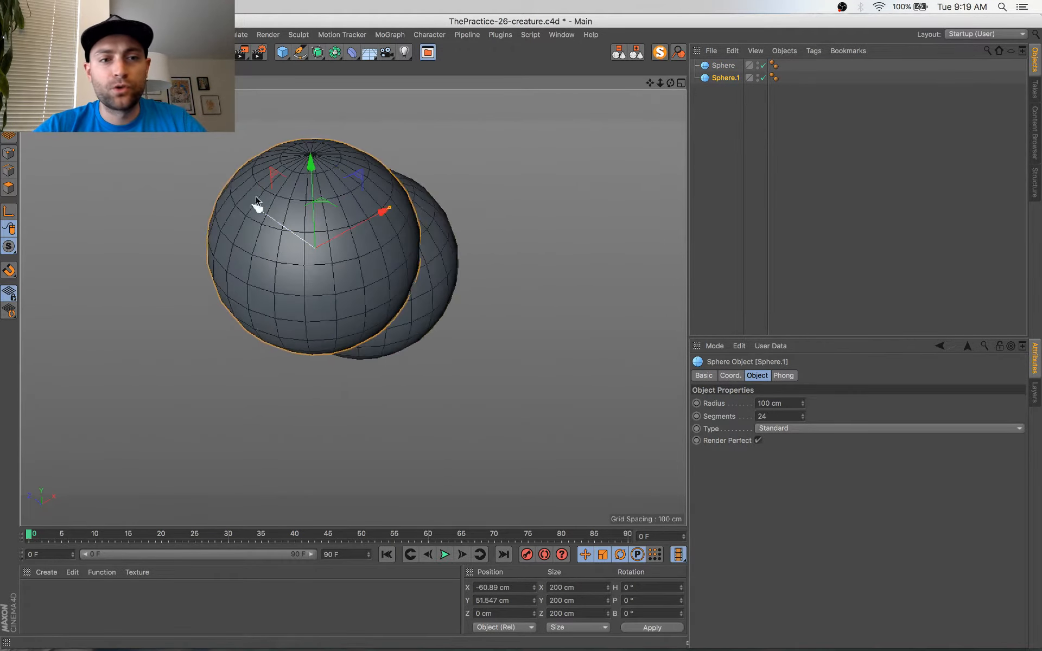
# Step: Move the duplicate sphere along Z to about 53 cm and scale it down to about 164 cm
pyautogui.moveTo(255, 204); pyautogui.dragTo(284, 226)
pyautogui.press('t')
pyautogui.moveTo(471, 141); pyautogui.dragTo(403, 171)
pyautogui.press('e')
pyautogui.keyDown('alt'); pyautogui.moveTo(409, 273); pyautogui.dragTo(337, 167); pyautogui.keyUp('alt')
pyautogui.keyDown('alt'); pyautogui.moveTo(366, 252); pyautogui.dragTo(424, 269); pyautogui.keyUp('alt')
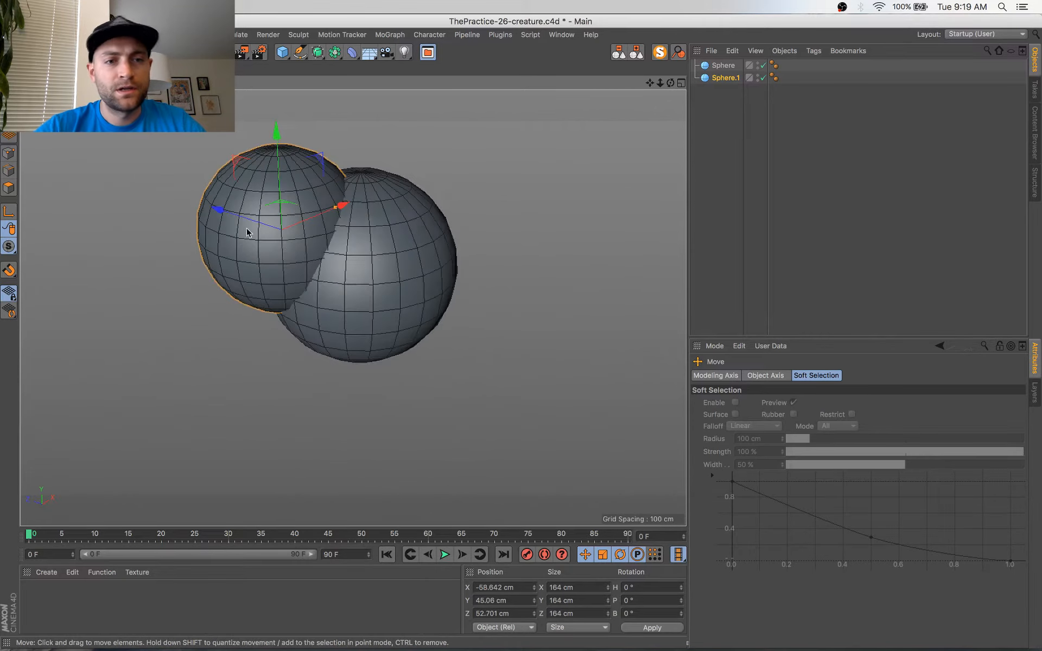
# Step: Nudge the smaller sphere along Z to about 50 cm beside the large sphere
pyautogui.moveTo(213, 212); pyautogui.dragTo(216, 213)
pyautogui.keyDown('alt'); pyautogui.moveTo(365, 326); pyautogui.dragTo(263, 277); pyautogui.keyUp('alt')
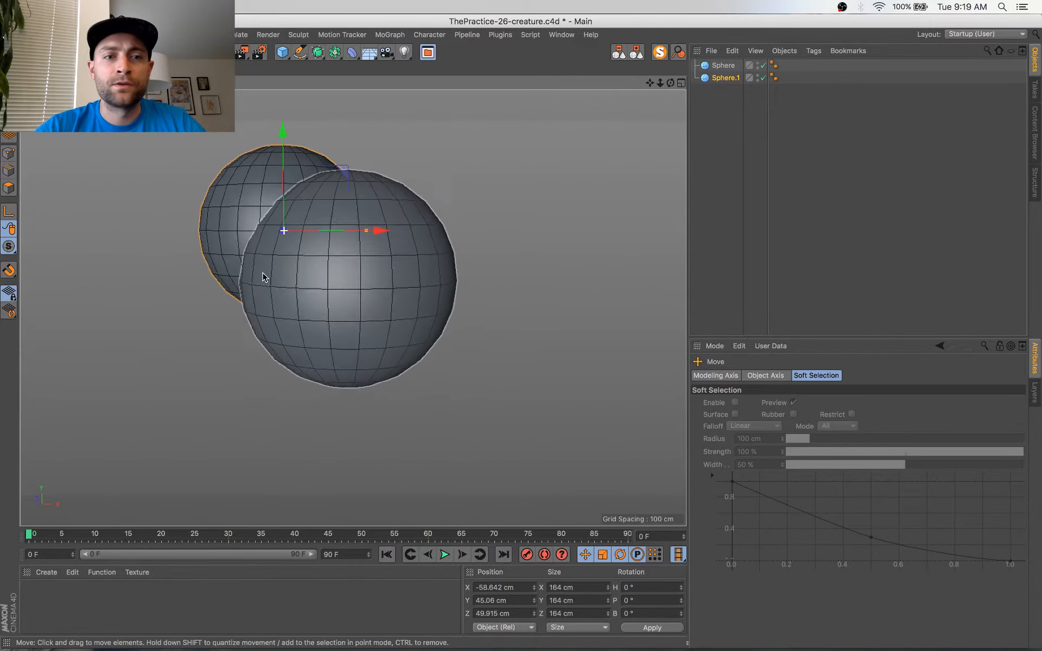
pyautogui.keyDown('alt'); pyautogui.moveTo(290, 330); pyautogui.dragTo(388, 355, button='middle'); pyautogui.keyUp('alt')
pyautogui.keyDown('alt'); pyautogui.moveTo(410, 404); pyautogui.dragTo(362, 364, button='middle'); pyautogui.keyUp('alt')
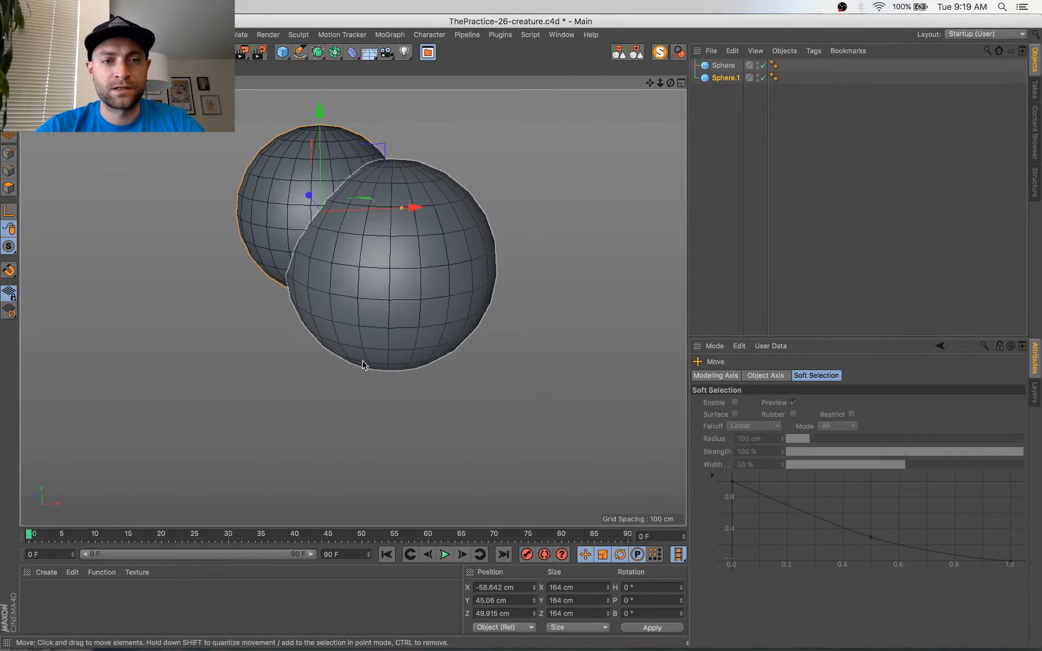
pyautogui.keyDown('alt'); pyautogui.moveTo(362, 364); pyautogui.dragTo(366, 331); pyautogui.keyUp('alt')
pyautogui.keyDown('alt'); pyautogui.moveTo(365, 329); pyautogui.dragTo(382, 356, button='middle'); pyautogui.keyUp('alt')
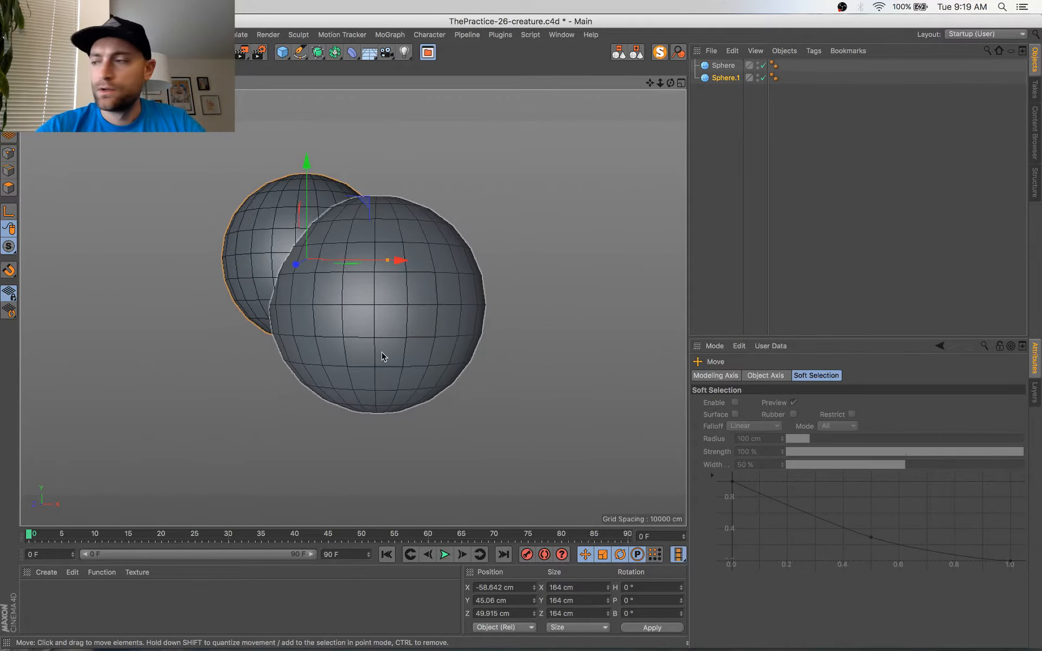
# Step: Duplicate the smaller sphere and place the copy on the large sphere's opposite side at about Y 27 cm and Z -25 cm
pyautogui.keyDown('ctrl'); pyautogui.moveTo(731, 79); pyautogui.dragTo(729, 94); pyautogui.keyUp('ctrl')
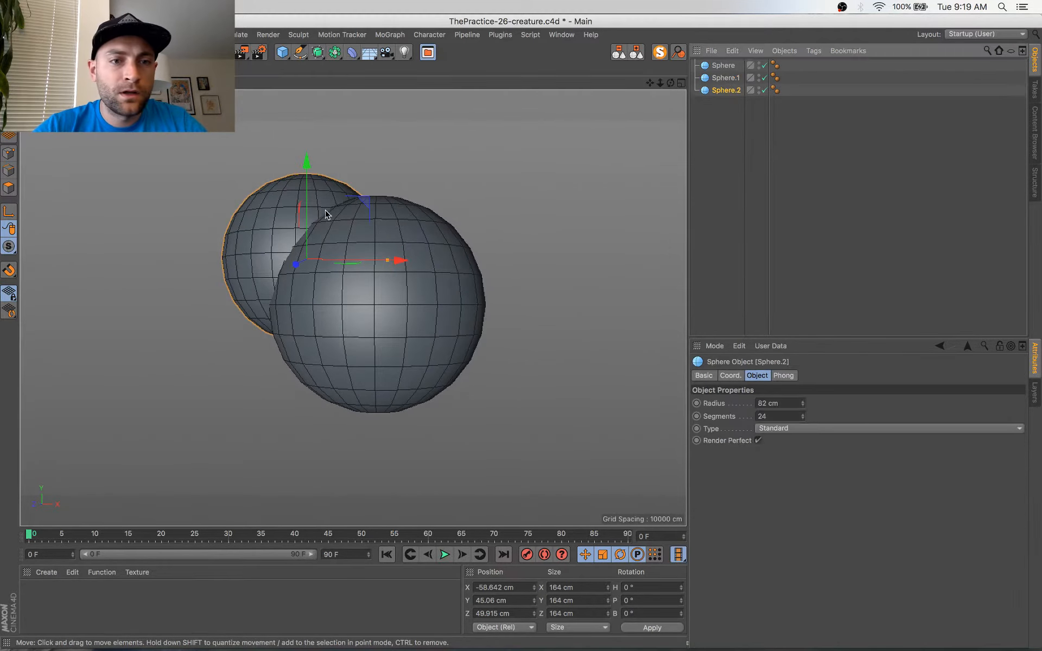
pyautogui.moveTo(365, 202); pyautogui.dragTo(496, 300)
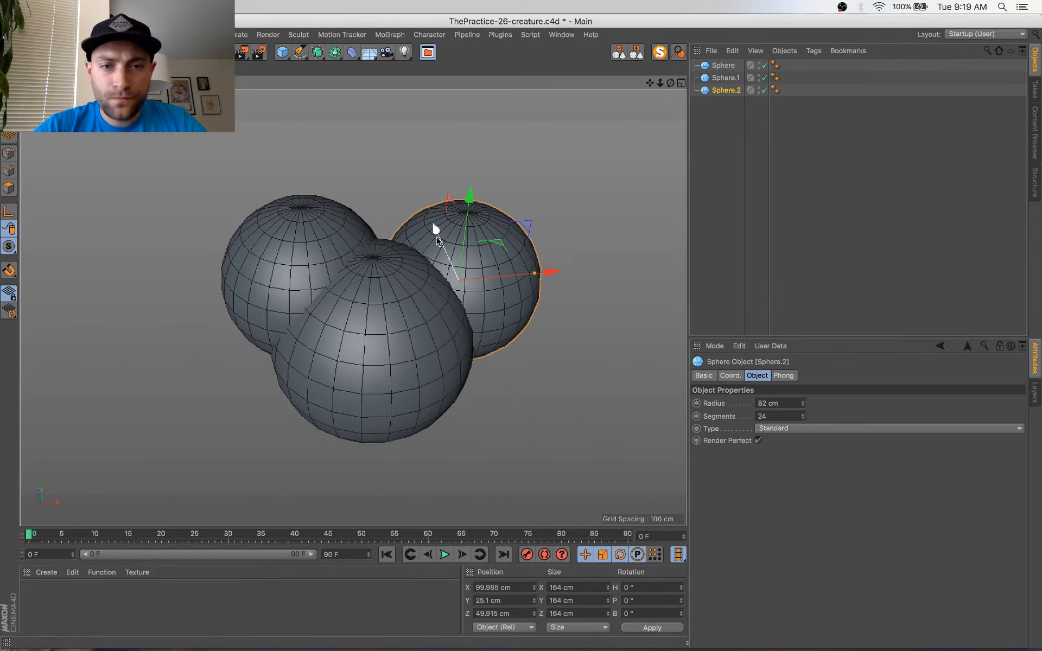
pyautogui.moveTo(435, 229); pyautogui.dragTo(457, 292)
pyautogui.keyDown('alt'); pyautogui.moveTo(458, 292); pyautogui.dragTo(453, 239); pyautogui.keyUp('alt')
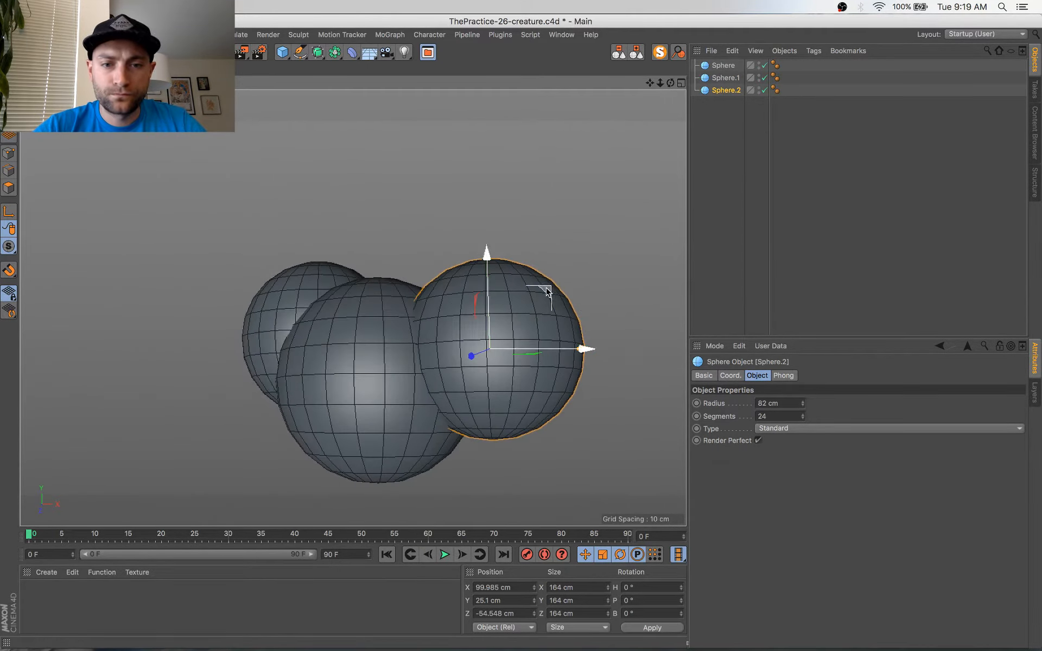
pyautogui.moveTo(545, 296); pyautogui.dragTo(560, 397)
pyautogui.moveTo(397, 315); pyautogui.dragTo(389, 353)
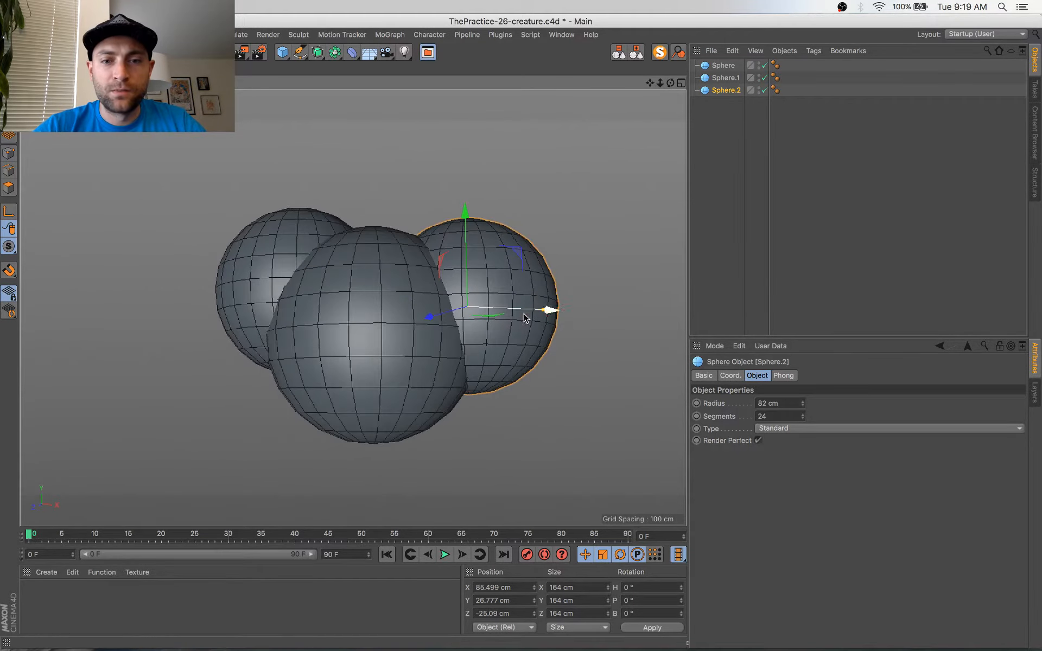
pyautogui.moveTo(550, 316); pyautogui.dragTo(420, 293)
# Step: Duplicate the newest sphere, move the copy to about X -52 cm and Y -30 cm, and scale it to about 109 cm
pyautogui.keyDown('ctrl'); pyautogui.moveTo(724, 92); pyautogui.dragTo(722, 102); pyautogui.keyUp('ctrl')
pyautogui.keyDown('alt'); pyautogui.moveTo(671, 234); pyautogui.dragTo(622, 256); pyautogui.keyUp('alt')
pyautogui.moveTo(494, 250); pyautogui.dragTo(266, 429)
pyautogui.press('t')
pyautogui.press('e')
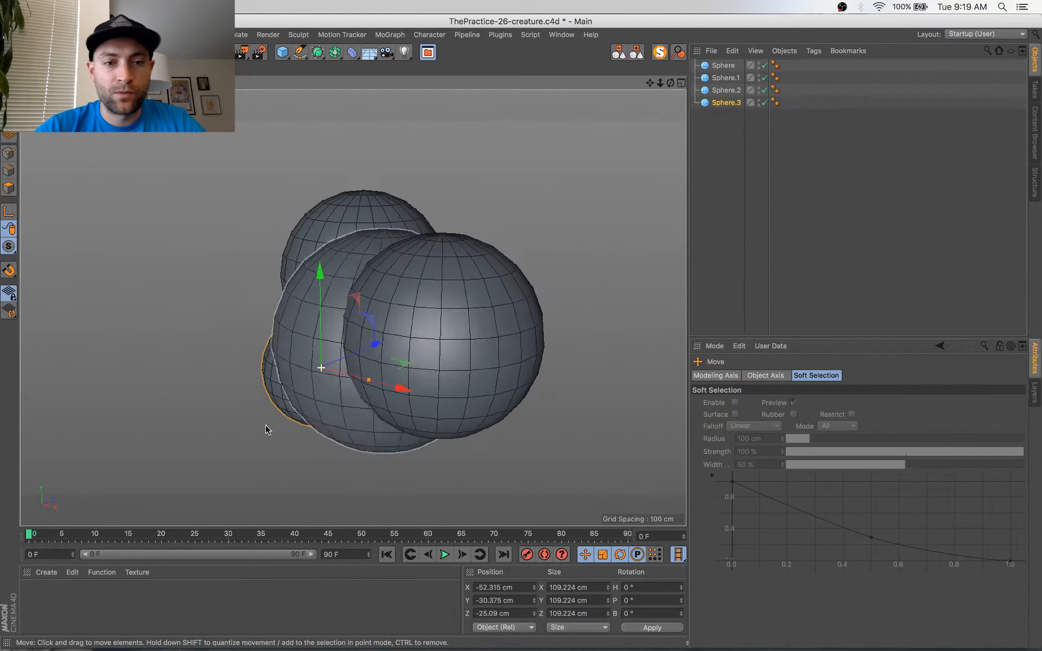
# Step: Reposition the small sphere at about X -67 cm, Y -45 cm and Z -41 cm against the large sphere
pyautogui.moveTo(347, 357); pyautogui.dragTo(346, 357)
pyautogui.moveTo(364, 380)
pyautogui.keyDown('alt'); pyautogui.mouseDown()
pyautogui.moveTo(418, 384)
pyautogui.moveTo(367, 385)
pyautogui.mouseUp(); pyautogui.keyUp('alt')
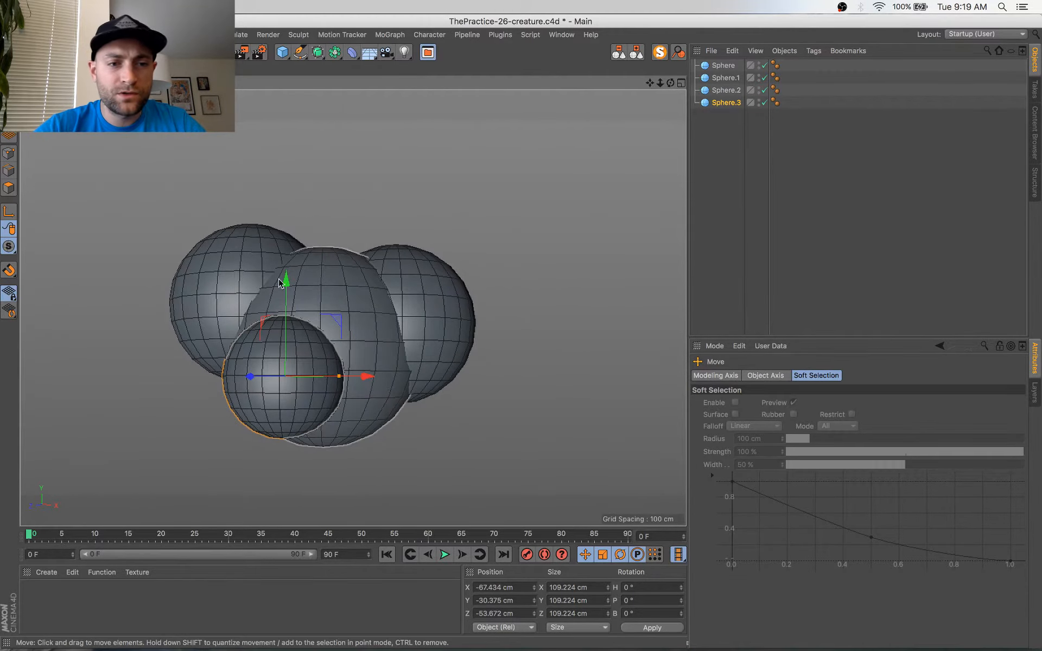
pyautogui.moveTo(285, 284); pyautogui.dragTo(287, 301)
pyautogui.keyDown('alt'); pyautogui.moveTo(307, 331); pyautogui.dragTo(426, 437); pyautogui.keyUp('alt')
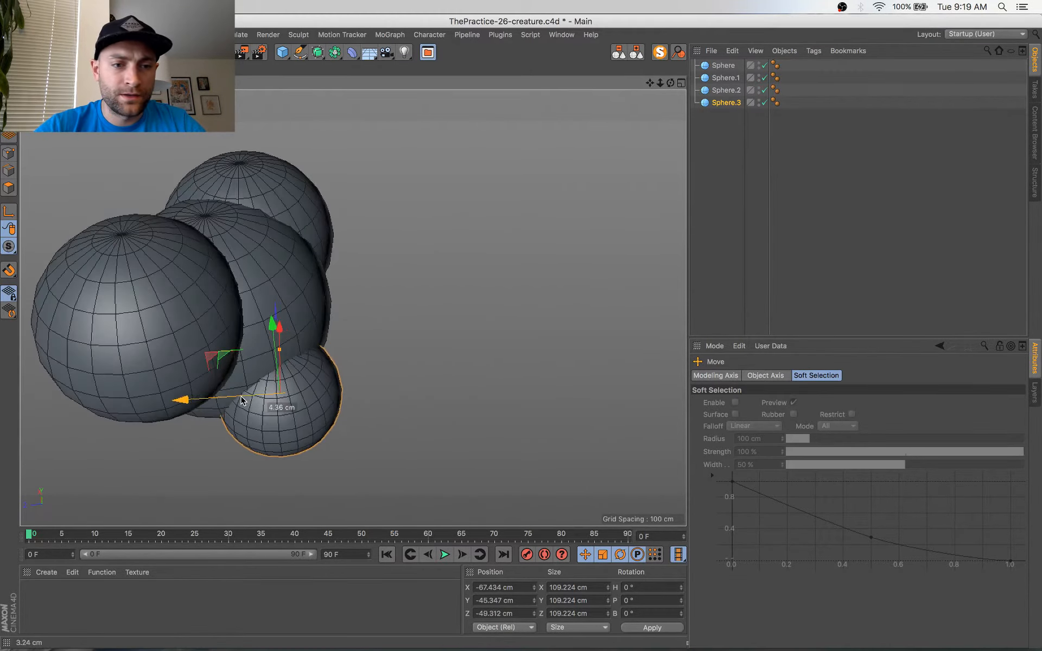
pyautogui.moveTo(233, 402); pyautogui.dragTo(234, 403)
pyautogui.keyDown('alt'); pyautogui.moveTo(247, 399); pyautogui.dragTo(133, 329); pyautogui.keyUp('alt')
pyautogui.keyDown('alt'); pyautogui.moveTo(265, 388); pyautogui.dragTo(304, 418, button='middle'); pyautogui.keyUp('alt')
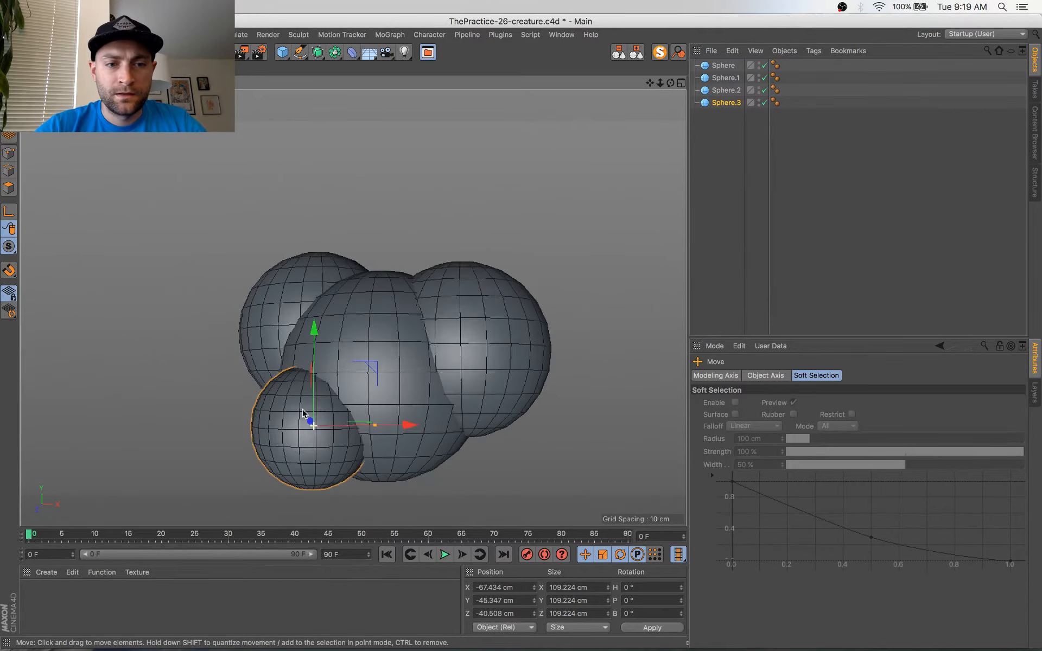
pyautogui.keyDown('alt'); pyautogui.moveTo(304, 419); pyautogui.dragTo(350, 412); pyautogui.keyUp('alt')
# Step: Lower the first 164 cm duplicate to about Y 35 cm and move the small sphere to about X -83, Y -44, Z -26 cm
pyautogui.click(293, 298)
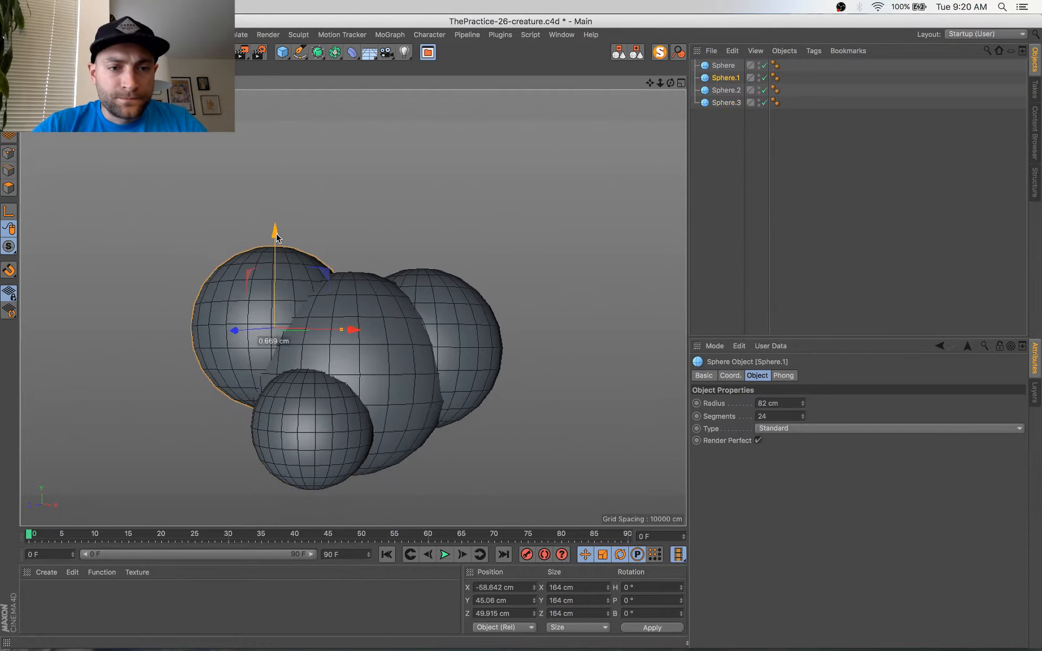
pyautogui.click(307, 428)
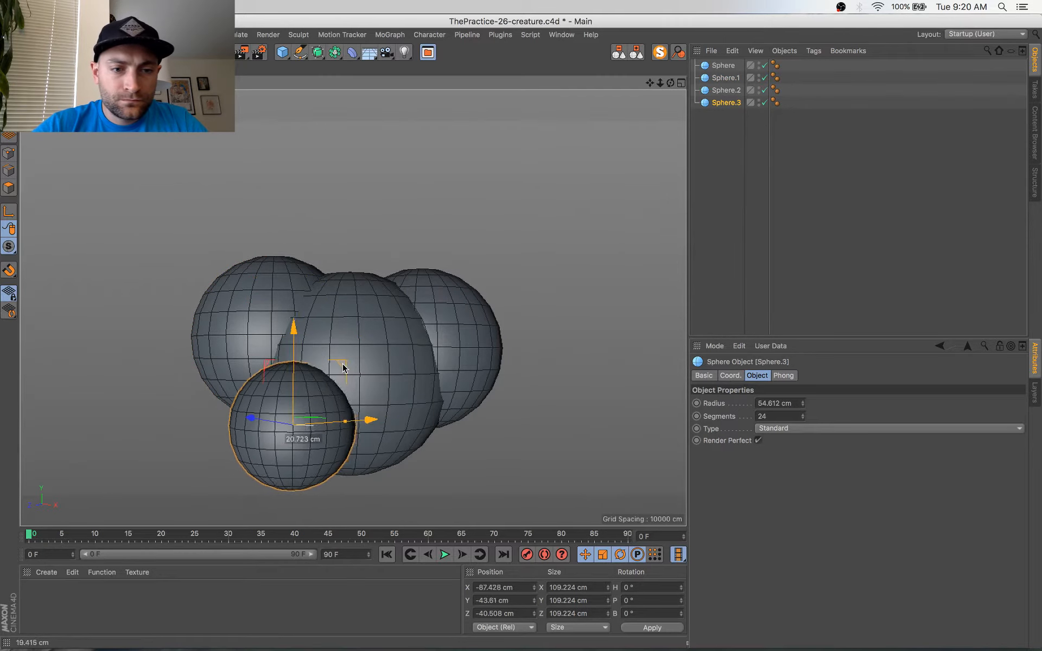
pyautogui.keyDown('alt'); pyautogui.moveTo(296, 456); pyautogui.dragTo(291, 454); pyautogui.keyUp('alt')
pyautogui.moveTo(198, 419); pyautogui.dragTo(255, 423)
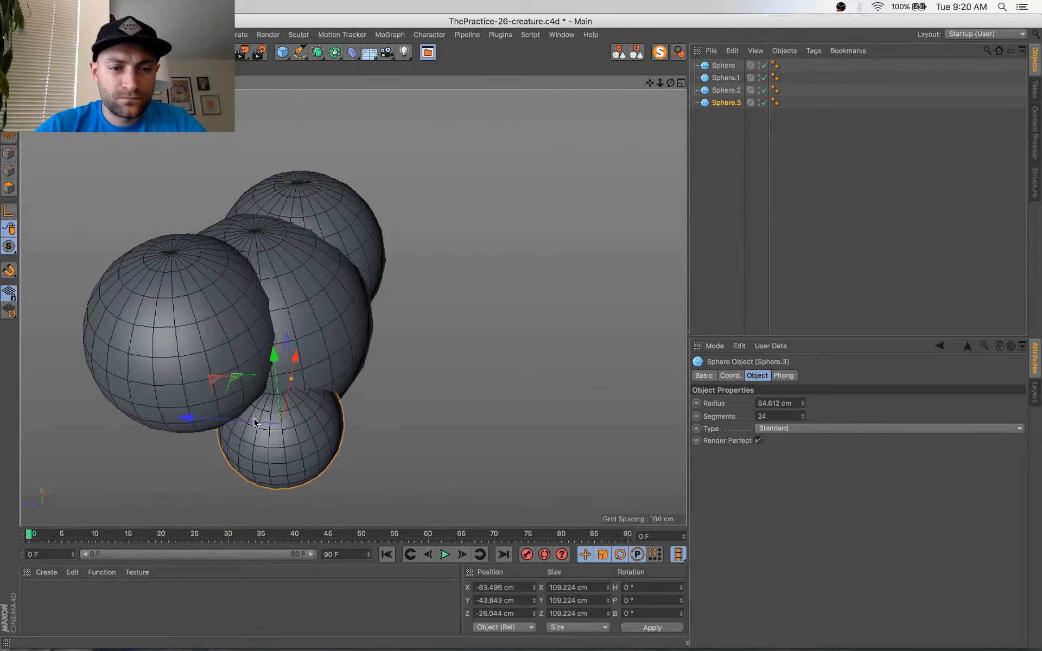
pyautogui.press('super+Tab')
pyautogui.press('super+Tab')
pyautogui.keyDown('alt'); pyautogui.moveTo(486, 398); pyautogui.dragTo(365, 386); pyautogui.keyUp('alt')
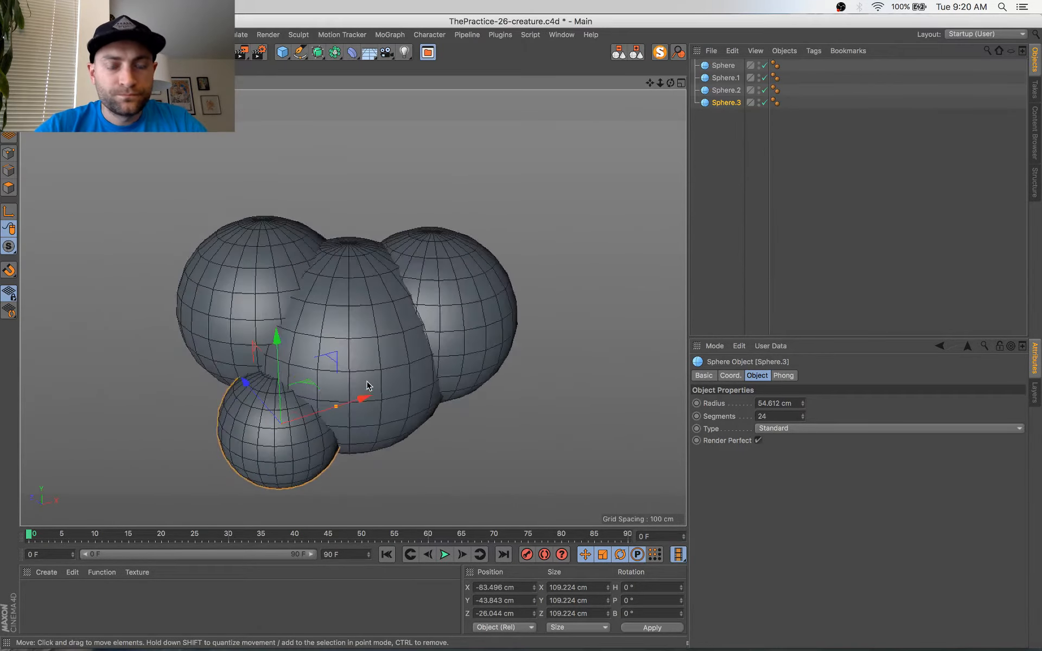
pyautogui.keyDown('alt'); pyautogui.moveTo(366, 386); pyautogui.dragTo(390, 333, button='middle'); pyautogui.keyUp('alt')
pyautogui.keyDown('alt'); pyautogui.moveTo(407, 368); pyautogui.dragTo(411, 353); pyautogui.keyUp('alt')
pyautogui.keyDown('alt'); pyautogui.moveTo(411, 353); pyautogui.dragTo(410, 401, button='middle'); pyautogui.keyUp('alt')
pyautogui.keyDown('alt'); pyautogui.moveTo(410, 401); pyautogui.dragTo(407, 393); pyautogui.keyUp('alt')
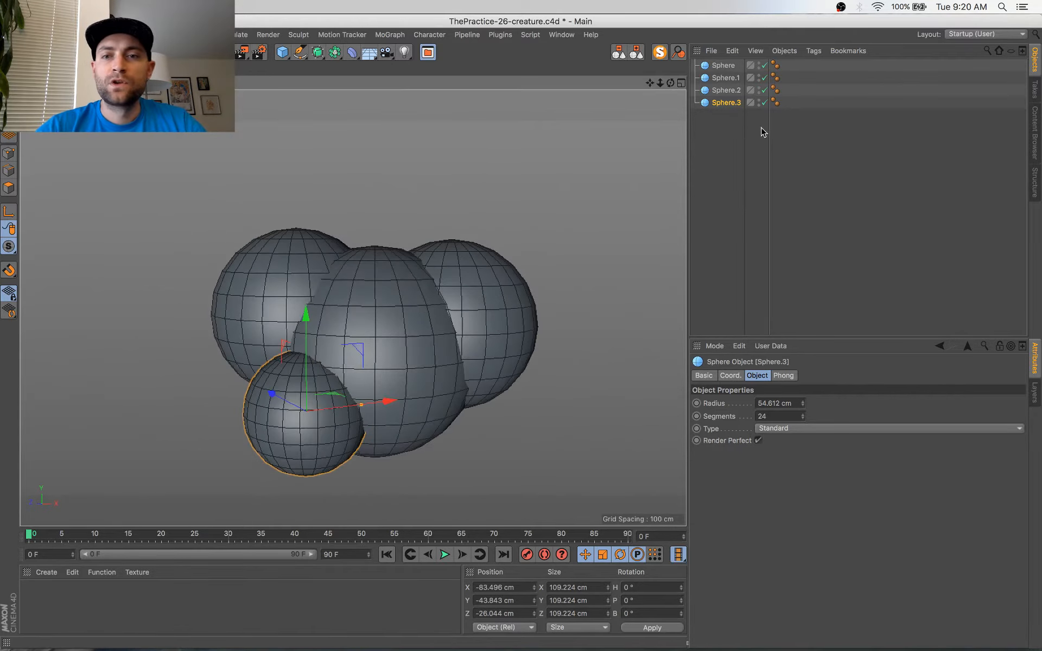
# Step: Duplicate the small sphere and move the copy above the cluster to about X 16 cm and Y 96 cm
pyautogui.keyDown('ctrl'); pyautogui.moveTo(727, 103); pyautogui.dragTo(733, 118); pyautogui.keyUp('ctrl')
pyautogui.keyDown('alt'); pyautogui.moveTo(471, 341); pyautogui.dragTo(460, 364, button='middle'); pyautogui.keyUp('alt')
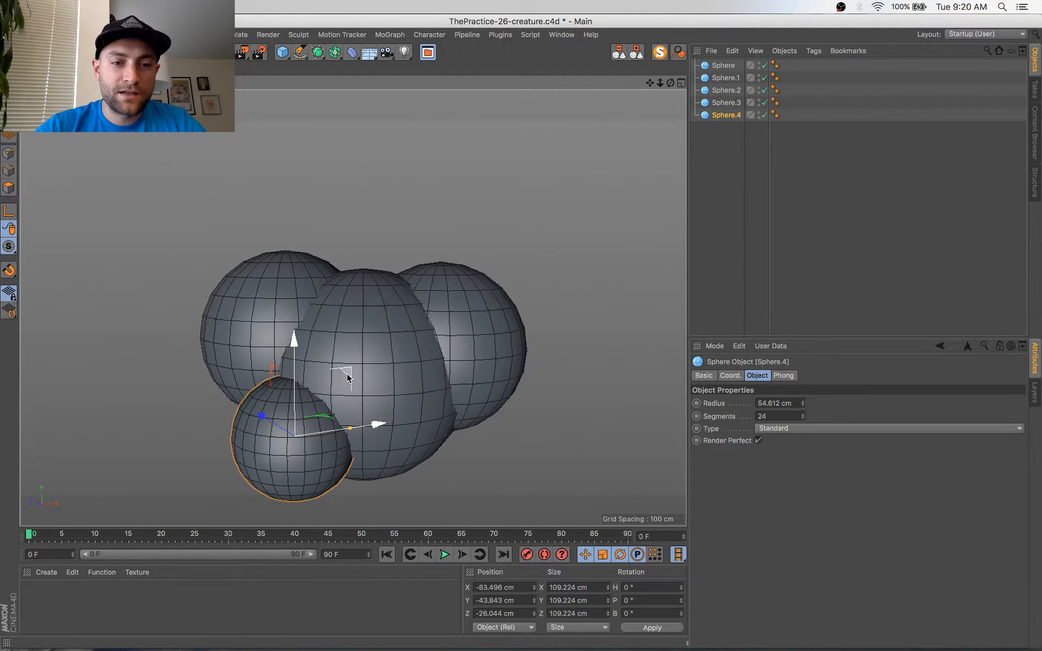
pyautogui.moveTo(347, 381); pyautogui.dragTo(446, 219)
pyautogui.keyDown('alt'); pyautogui.moveTo(413, 296); pyautogui.dragTo(495, 437); pyautogui.keyUp('alt')
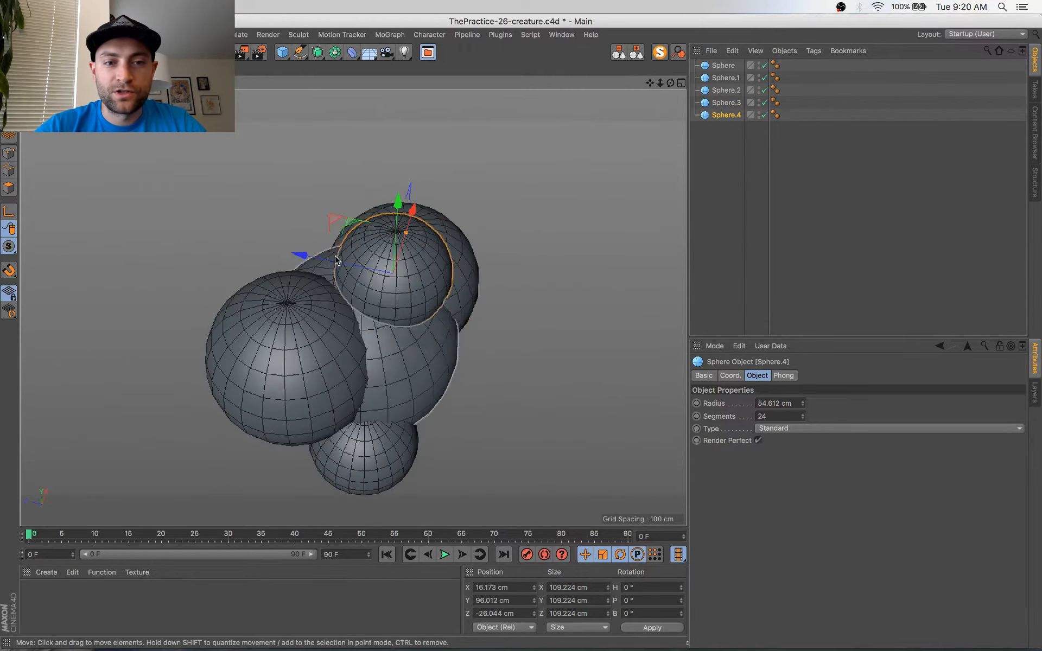
# Step: Settle the small sphere on top of the cluster at about X 26 cm, Y 87 cm and Z 15 cm
pyautogui.moveTo(339, 262); pyautogui.dragTo(299, 262)
pyautogui.keyDown('alt'); pyautogui.moveTo(298, 263); pyautogui.dragTo(205, 222); pyautogui.keyUp('alt')
pyautogui.moveTo(351, 172); pyautogui.dragTo(355, 182)
pyautogui.keyDown('alt'); pyautogui.moveTo(369, 266); pyautogui.dragTo(412, 269, button='middle'); pyautogui.keyUp('alt')
pyautogui.keyDown('alt'); pyautogui.moveTo(411, 269); pyautogui.dragTo(446, 355); pyautogui.keyUp('alt')
pyautogui.moveTo(481, 277); pyautogui.dragTo(514, 310)
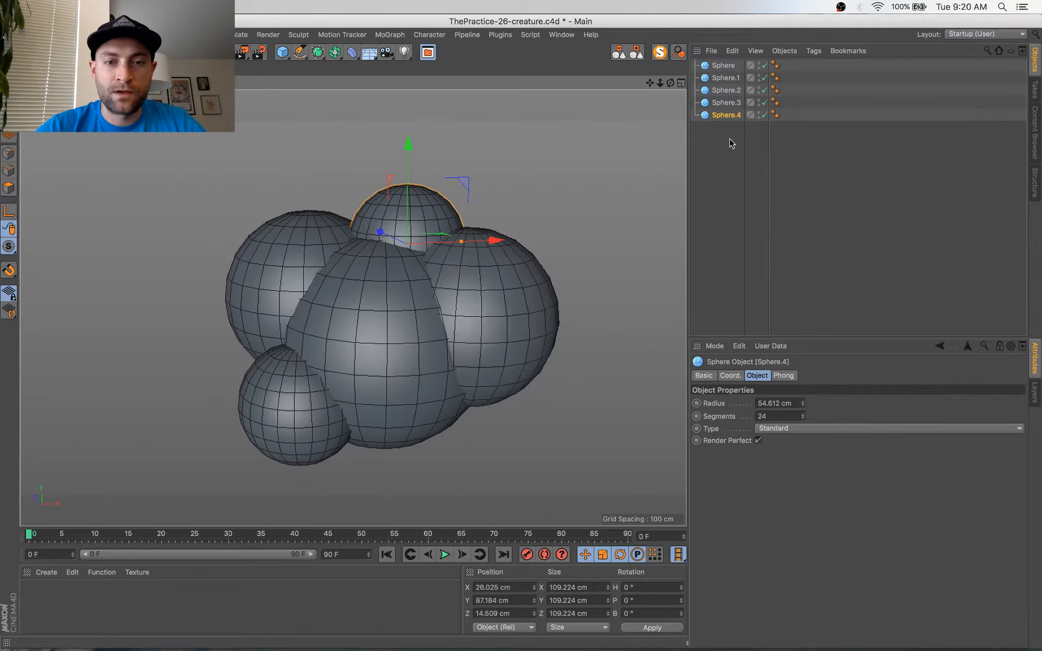
# Step: Copy the top small sphere and move the copy below the cluster to about X 36 cm, Y -82 cm and Z -55 cm
pyautogui.hotkey('ctrl', 'c')
pyautogui.hotkey('ctrl', 'v')
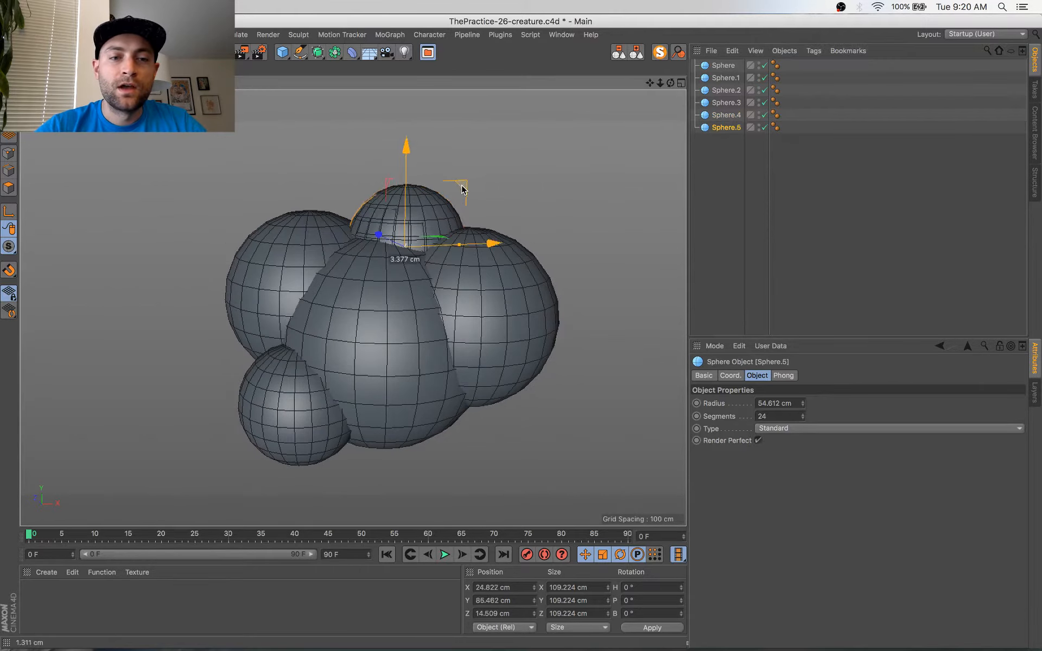
pyautogui.moveTo(459, 185); pyautogui.dragTo(609, 379)
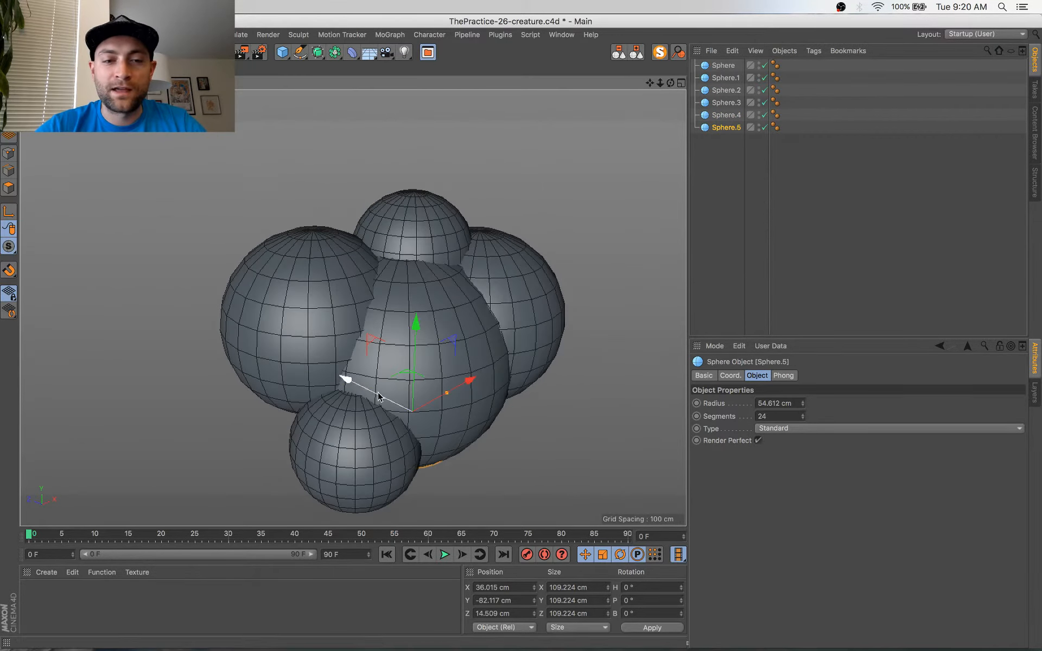
pyautogui.moveTo(379, 397); pyautogui.dragTo(422, 430)
pyautogui.keyDown('alt'); pyautogui.moveTo(422, 429); pyautogui.dragTo(399, 405); pyautogui.keyUp('alt')
pyautogui.keyDown('alt'); pyautogui.moveTo(399, 405); pyautogui.dragTo(315, 324, button='middle'); pyautogui.keyUp('alt')
pyautogui.keyDown('alt'); pyautogui.moveTo(315, 324); pyautogui.dragTo(276, 263); pyautogui.keyUp('alt')
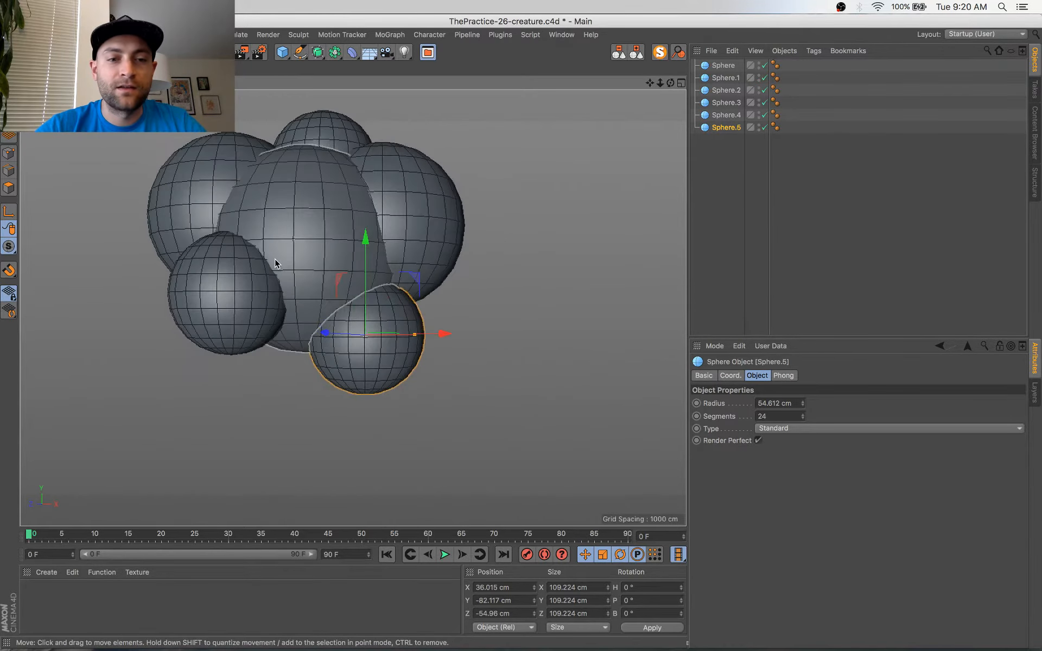
# Step: Raise the small sphere beneath the cluster and shift it to about X 54 cm and Z -53 cm
pyautogui.keyDown('alt'); pyautogui.moveTo(277, 263); pyautogui.dragTo(290, 336, button='middle'); pyautogui.keyUp('alt')
pyautogui.moveTo(378, 351); pyautogui.dragTo(387, 320)
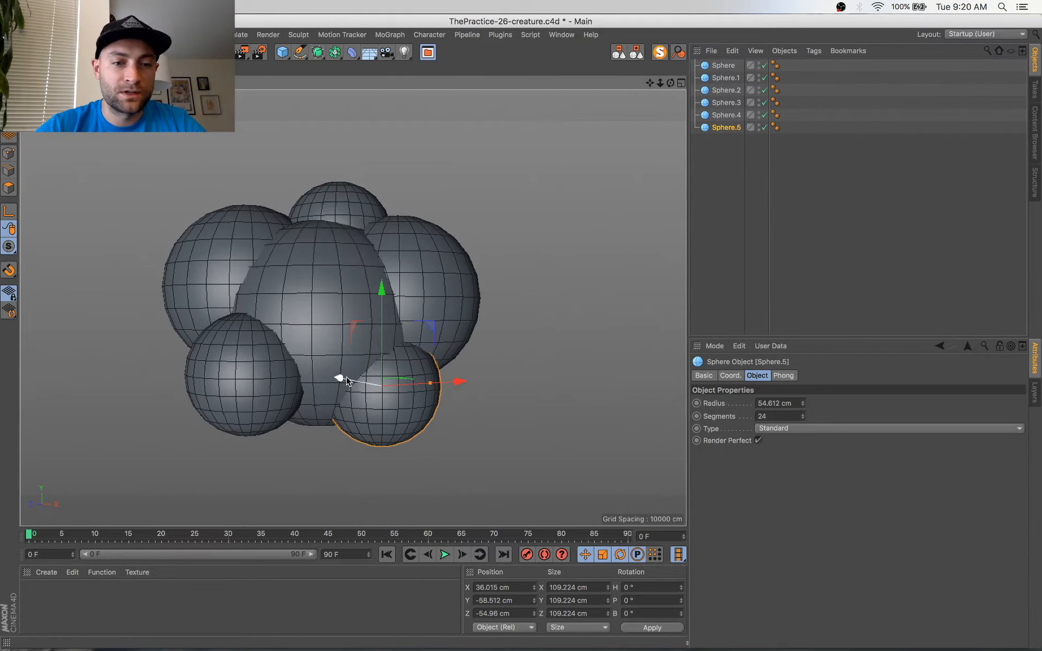
pyautogui.moveTo(405, 384); pyautogui.dragTo(343, 362)
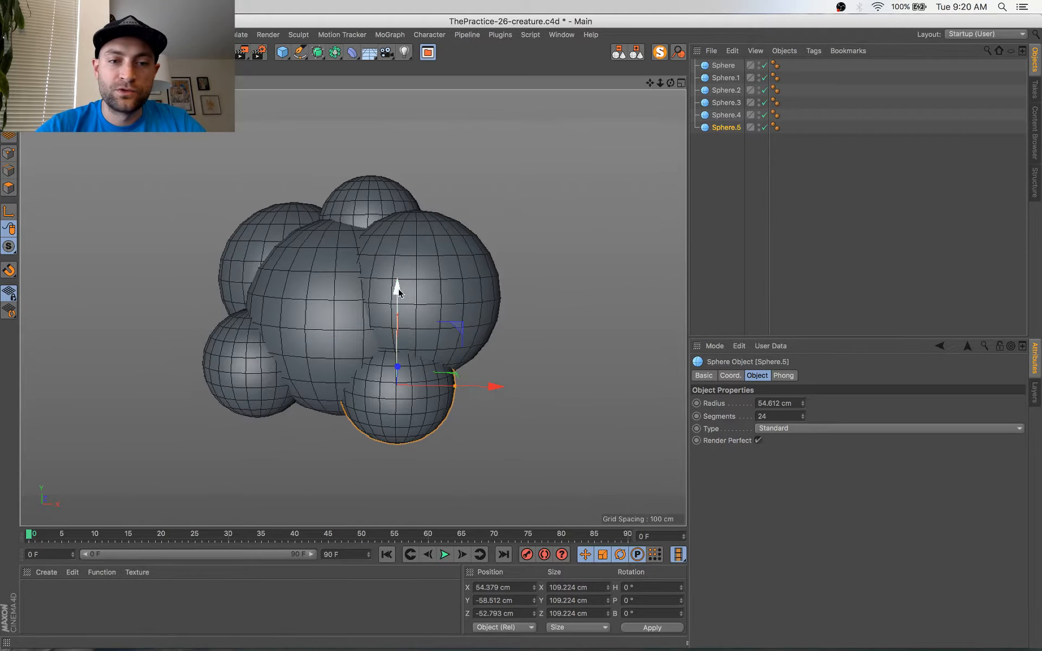
pyautogui.moveTo(399, 289); pyautogui.dragTo(561, 227)
# Step: Duplicate the lower small sphere and move the copy to the cluster's opposite side at about X -78 cm, Y 32 cm and Z -25 cm
pyautogui.keyDown('ctrl'); pyautogui.moveTo(726, 128); pyautogui.dragTo(728, 140); pyautogui.keyUp('ctrl')
pyautogui.keyDown('alt'); pyautogui.moveTo(521, 239); pyautogui.dragTo(354, 316); pyautogui.keyUp('alt')
pyautogui.moveTo(279, 263); pyautogui.dragTo(365, 272)
# Step: Move the lower side sphere to about Z 2 cm and shift the 164 cm sphere above it to about X -48 cm
pyautogui.click(323, 367)
pyautogui.keyDown('alt'); pyautogui.moveTo(324, 368); pyautogui.dragTo(404, 431); pyautogui.keyUp('alt')
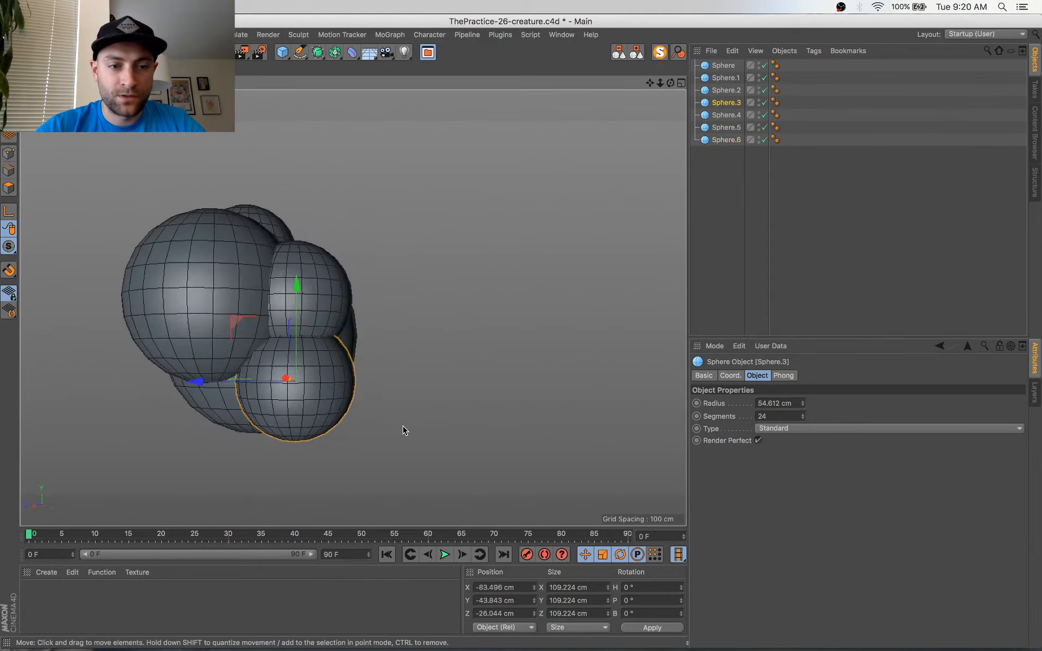
pyautogui.moveTo(245, 387); pyautogui.dragTo(336, 462)
pyautogui.click(191, 366)
pyautogui.keyDown('alt'); pyautogui.moveTo(191, 366); pyautogui.dragTo(60, 382); pyautogui.keyUp('alt')
pyautogui.moveTo(245, 371); pyautogui.dragTo(257, 369)
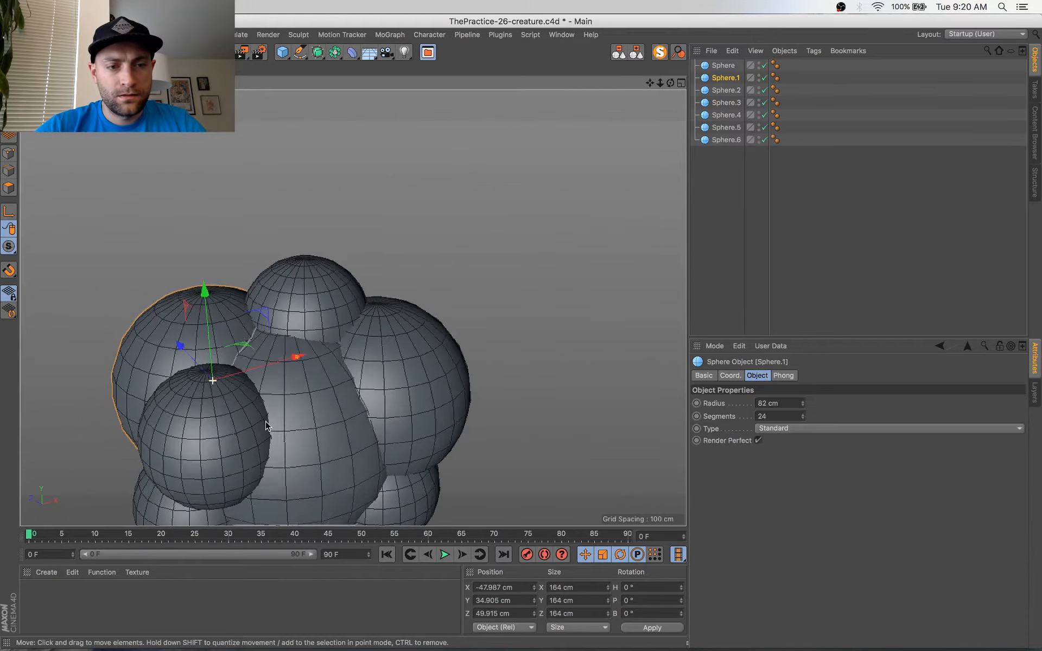
# Step: Shift the small upper side sphere to about Z -13 cm and lower it slightly
pyautogui.keyDown('alt'); pyautogui.moveTo(267, 424); pyautogui.dragTo(291, 369); pyautogui.keyUp('alt')
pyautogui.keyDown('alt'); pyautogui.moveTo(291, 369); pyautogui.dragTo(339, 377, button='middle'); pyautogui.keyUp('alt')
pyautogui.click(274, 344)
pyautogui.keyDown('alt'); pyautogui.moveTo(275, 344); pyautogui.dragTo(376, 419); pyautogui.keyUp('alt')
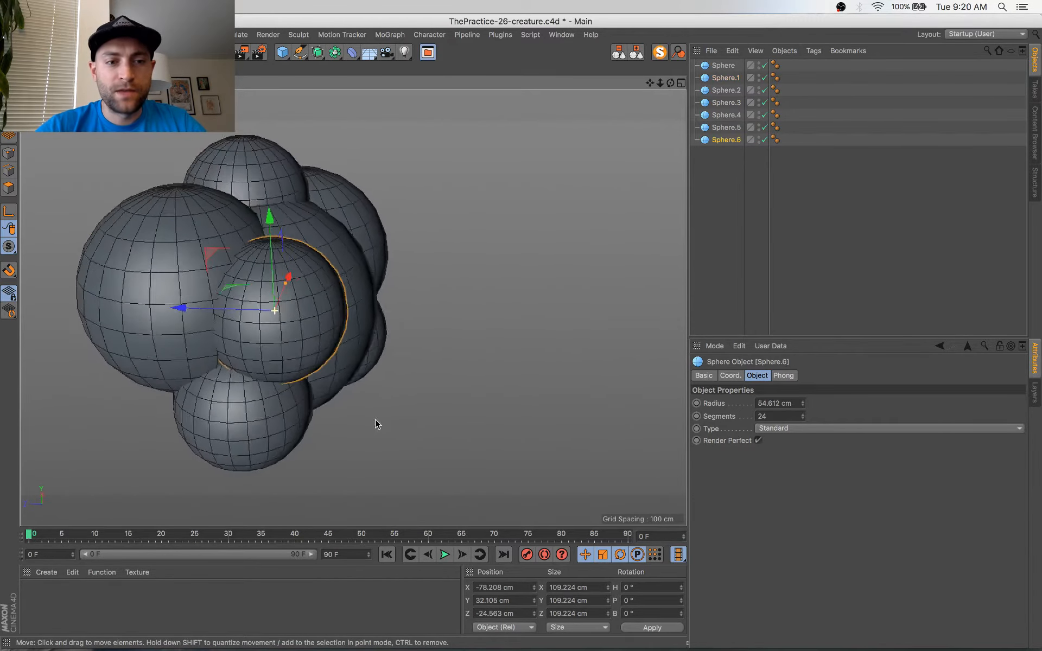
pyautogui.moveTo(237, 310); pyautogui.dragTo(219, 311)
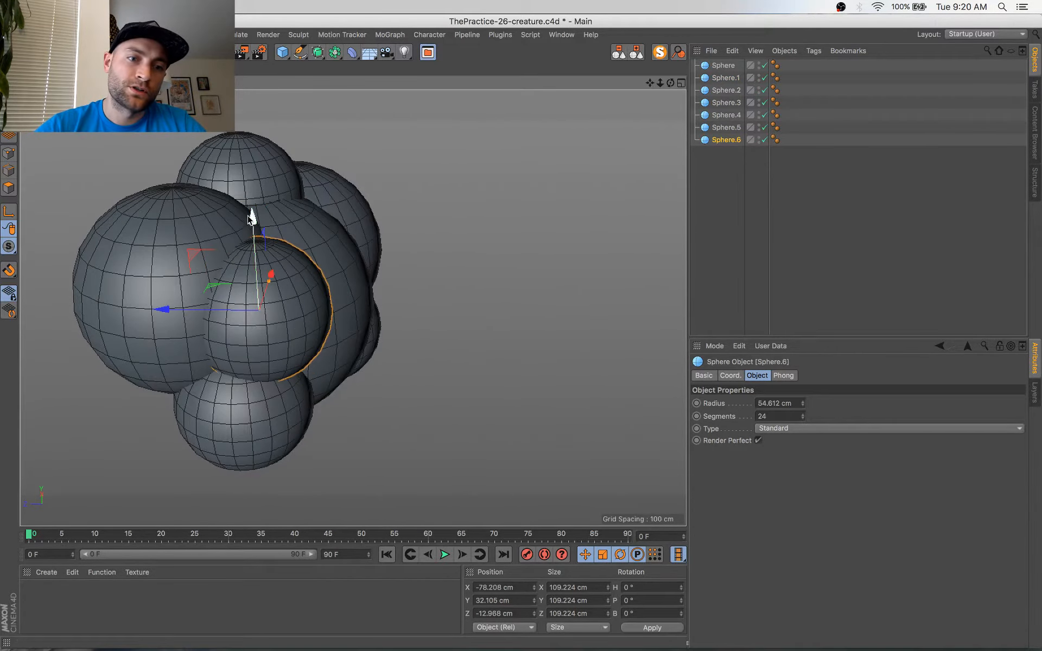
pyautogui.moveTo(251, 217); pyautogui.dragTo(253, 231)
# Step: Reposition the lower side sphere beneath the small upper side sphere
pyautogui.keyDown('alt'); pyautogui.moveTo(365, 369); pyautogui.dragTo(257, 368); pyautogui.keyUp('alt')
pyautogui.keyDown('alt'); pyautogui.moveTo(257, 368); pyautogui.dragTo(294, 296, button='middle'); pyautogui.keyUp('alt')
pyautogui.keyDown('alt'); pyautogui.moveTo(294, 297); pyautogui.dragTo(359, 248); pyautogui.keyUp('alt')
pyautogui.click(292, 321)
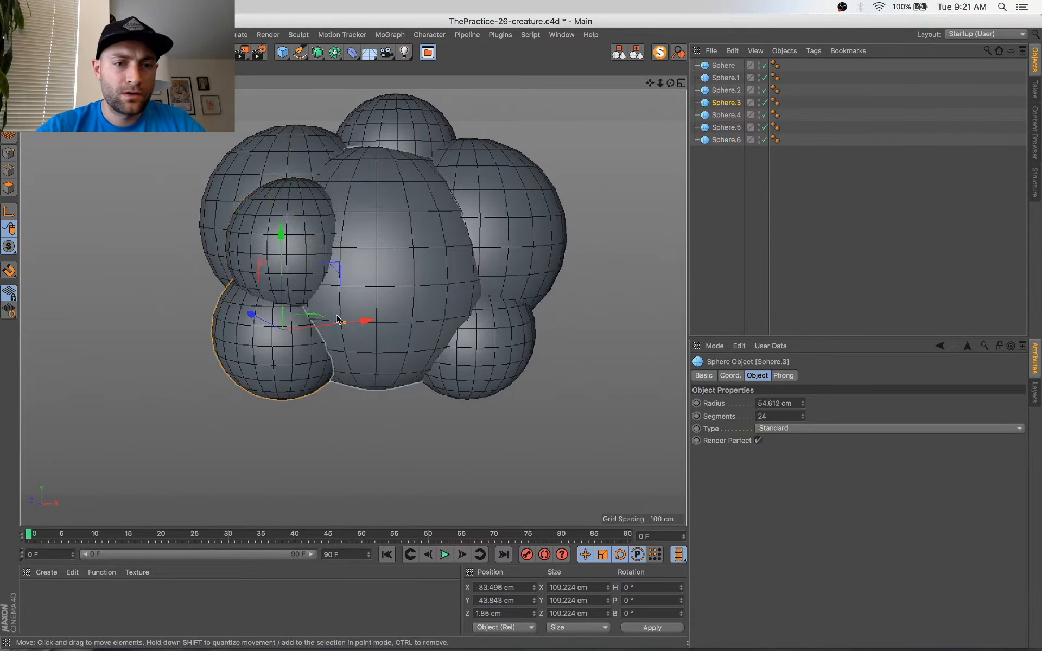
pyautogui.press('super+Tab')
pyautogui.press('super+Tab')
pyautogui.moveTo(344, 325); pyautogui.dragTo(249, 249)
# Step: Shrink the small upper side sphere to about 103 cm and place a duplicate of it at the cluster's lower front
pyautogui.click(267, 268)
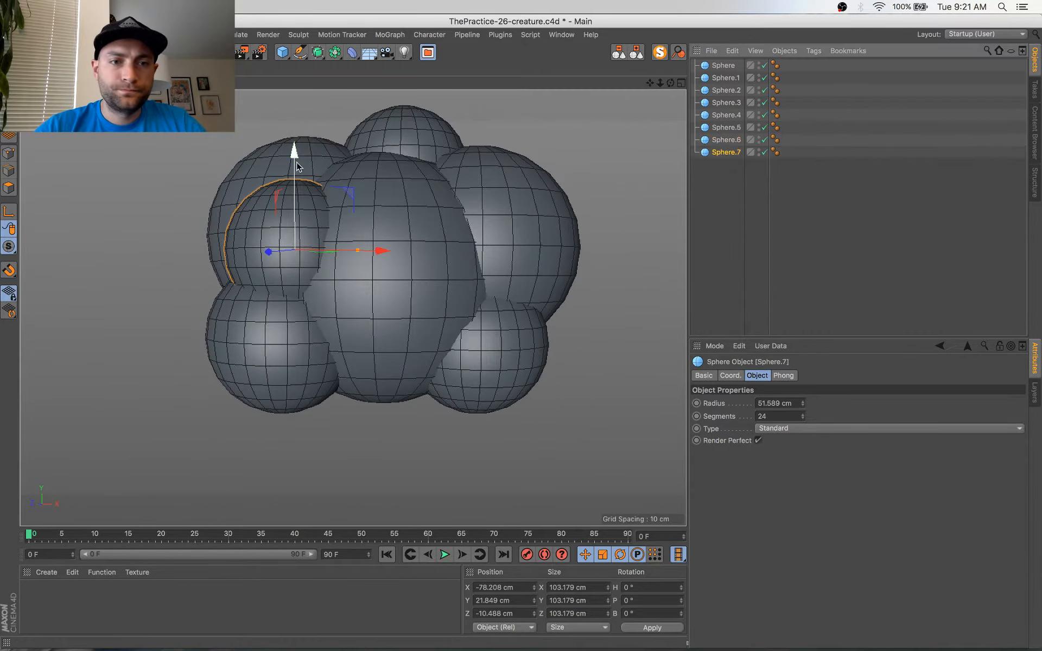
pyautogui.keyDown('ctrl'); pyautogui.moveTo(345, 194); pyautogui.dragTo(506, 407); pyautogui.keyUp('ctrl')
pyautogui.moveTo(346, 359); pyautogui.dragTo(448, 269)
# Step: Scale the central sphere down to about 182 cm
pyautogui.click(447, 270)
pyautogui.press('t')
pyautogui.moveTo(525, 224); pyautogui.dragTo(513, 235)
pyautogui.keyDown('alt'); pyautogui.moveTo(492, 388); pyautogui.dragTo(408, 338); pyautogui.keyUp('alt')
pyautogui.scroll(-5, 505, 383)
pyautogui.scroll(4, 408, 339)
pyautogui.keyDown('alt'); pyautogui.moveTo(393, 355); pyautogui.dragTo(426, 370, button='middle'); pyautogui.keyUp('alt')
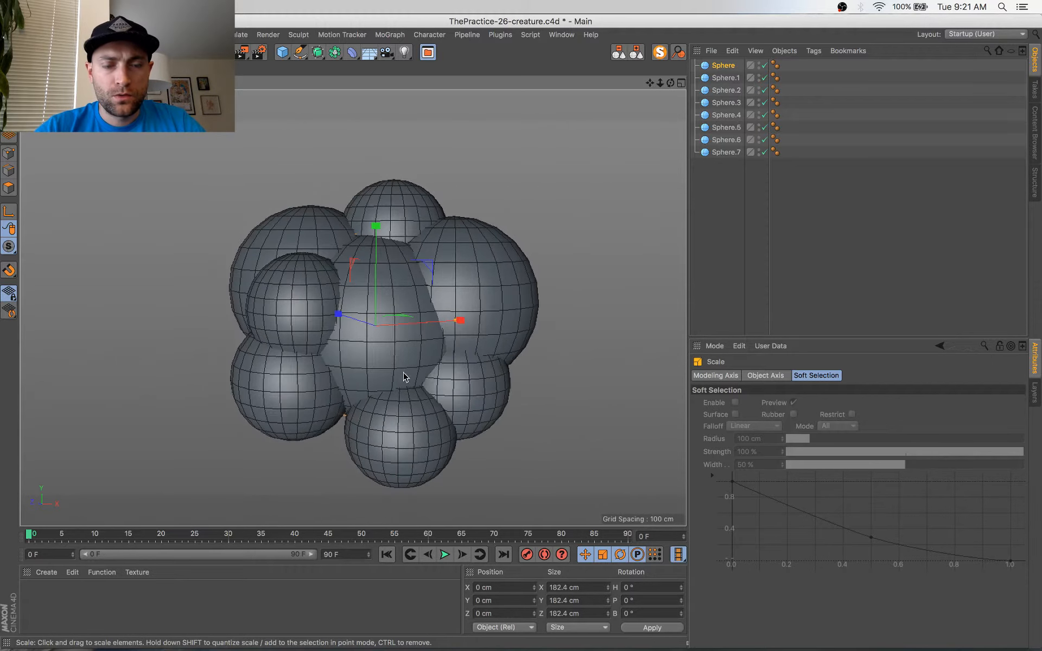
pyautogui.keyDown('alt'); pyautogui.moveTo(405, 376); pyautogui.dragTo(409, 359); pyautogui.keyUp('alt')
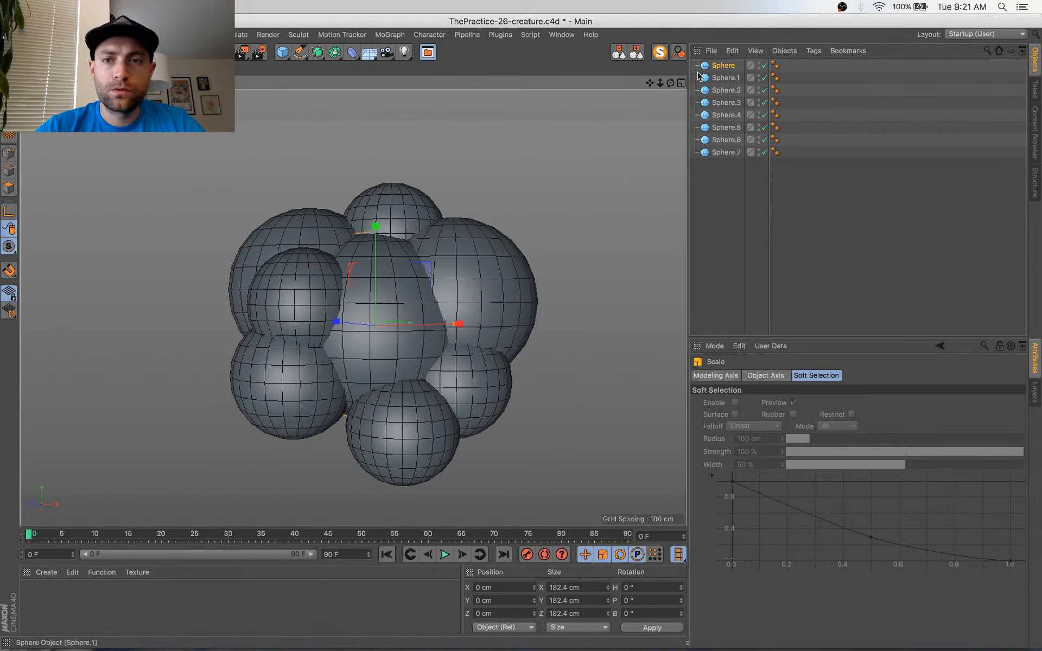
# Step: Duplicate the central sphere, move the copy upward, and scale it down to about 93 cm
pyautogui.moveTo(734, 67); pyautogui.dragTo(725, 59)
pyautogui.press('e')
pyautogui.keyDown('alt'); pyautogui.moveTo(400, 335); pyautogui.dragTo(376, 342); pyautogui.keyUp('alt')
pyautogui.moveTo(434, 262); pyautogui.dragTo(414, 226)
pyautogui.press('t')
pyautogui.moveTo(487, 201); pyautogui.dragTo(331, 304)
pyautogui.press('e')
# Step: Position the 93 cm sphere near the top of the cluster at about X -18 cm, Y 66 cm and Z -11 cm
pyautogui.moveTo(354, 239); pyautogui.dragTo(351, 195)
pyautogui.moveTo(310, 234)
pyautogui.mouseDown()
pyautogui.moveTo(333, 245)
pyautogui.moveTo(321, 237)
pyautogui.mouseUp()
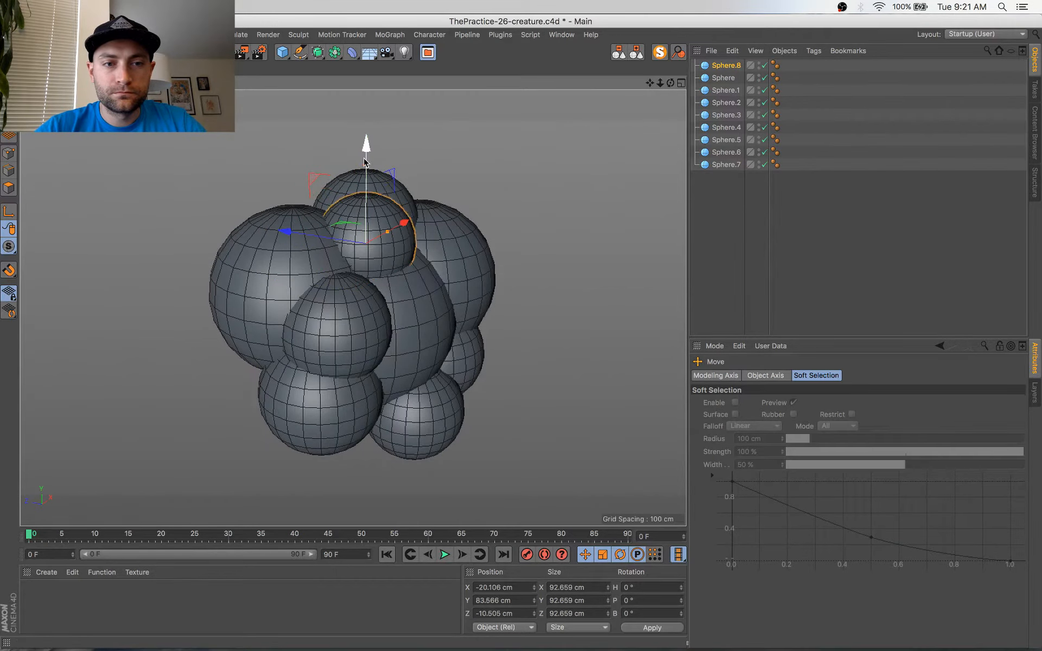
pyautogui.moveTo(365, 162); pyautogui.dragTo(366, 174)
pyautogui.moveTo(396, 240); pyautogui.dragTo(315, 213)
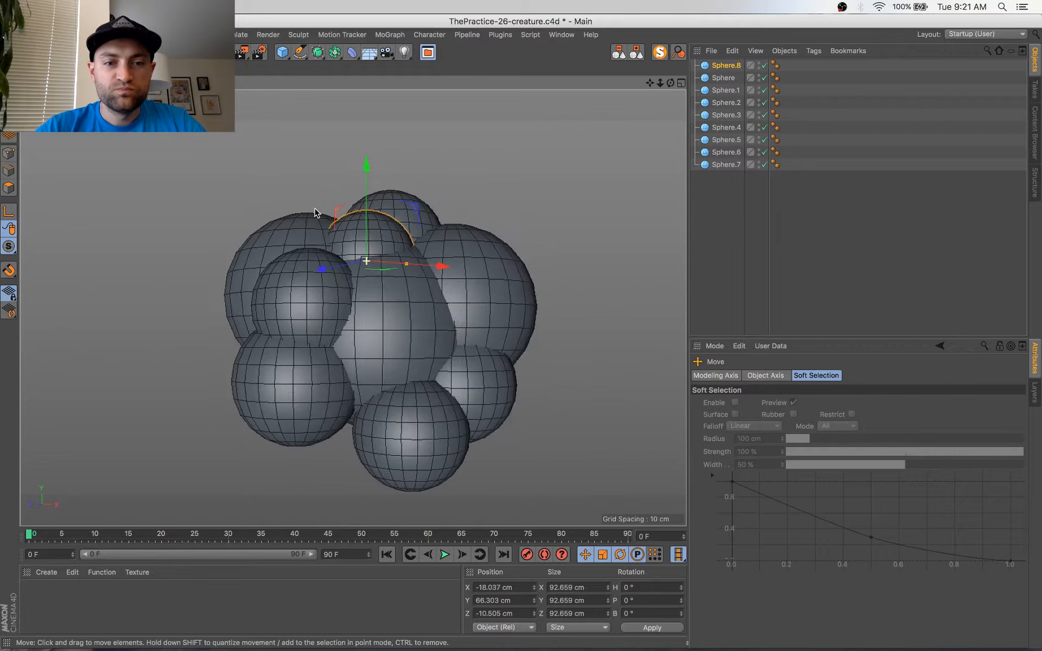
# Step: Duplicate the 117 cm lower side sphere and tuck the copy under the cluster at about X -8 cm, Y -84 cm and Z 33 cm
pyautogui.click(322, 282)
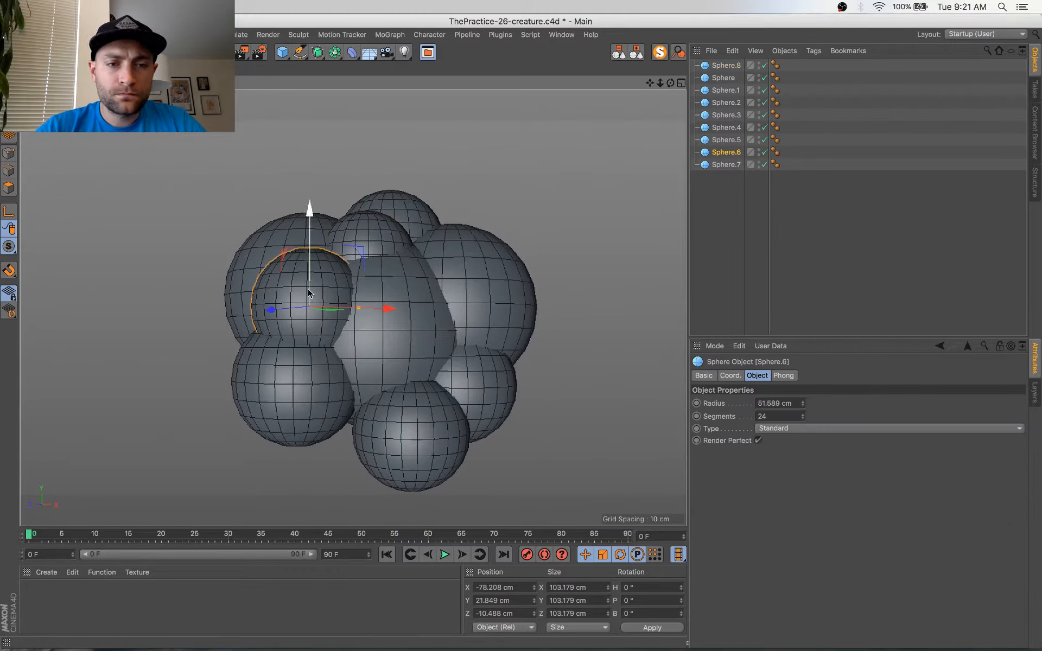
pyautogui.click(293, 382)
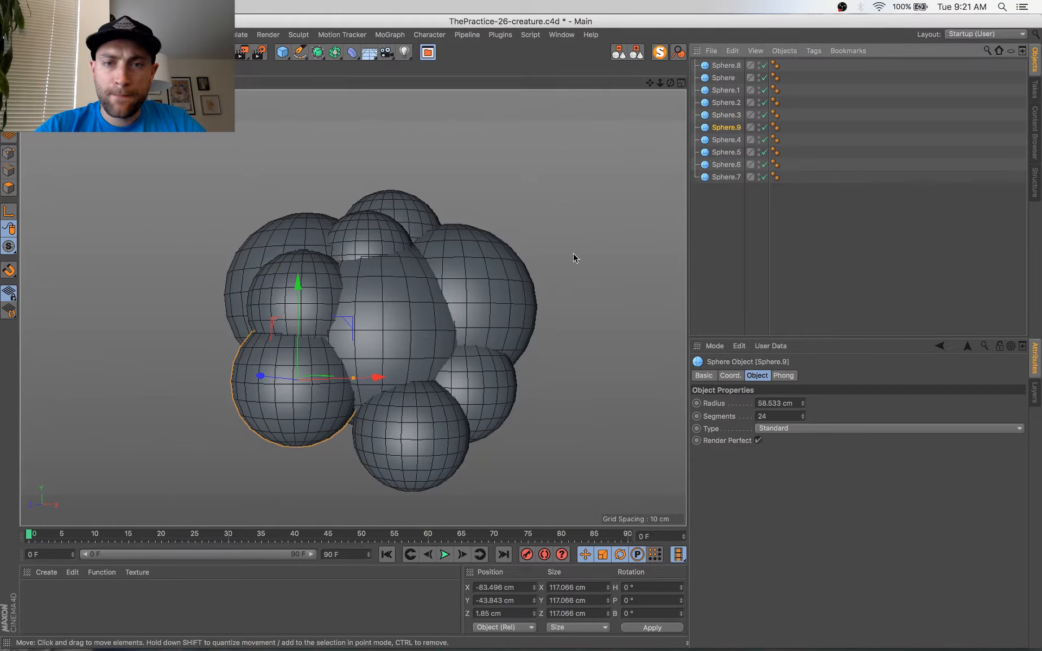
pyautogui.moveTo(350, 322); pyautogui.dragTo(378, 372)
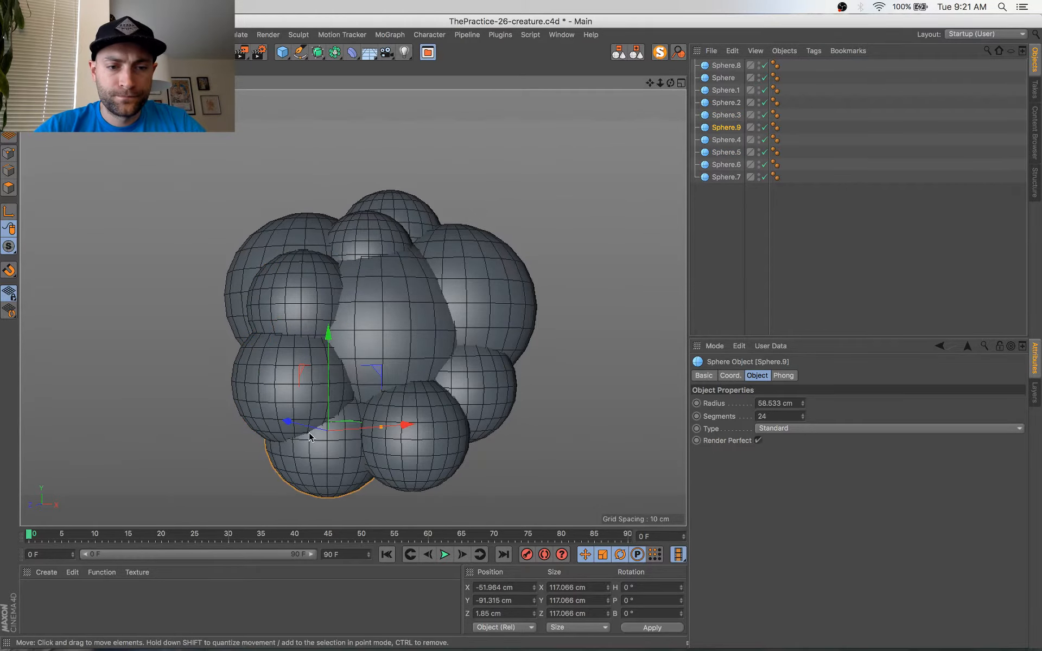
pyautogui.keyDown('alt'); pyautogui.moveTo(375, 429); pyautogui.dragTo(321, 458); pyautogui.keyUp('alt')
pyautogui.keyDown('alt'); pyautogui.moveTo(335, 434); pyautogui.dragTo(412, 398, button='middle'); pyautogui.keyUp('alt')
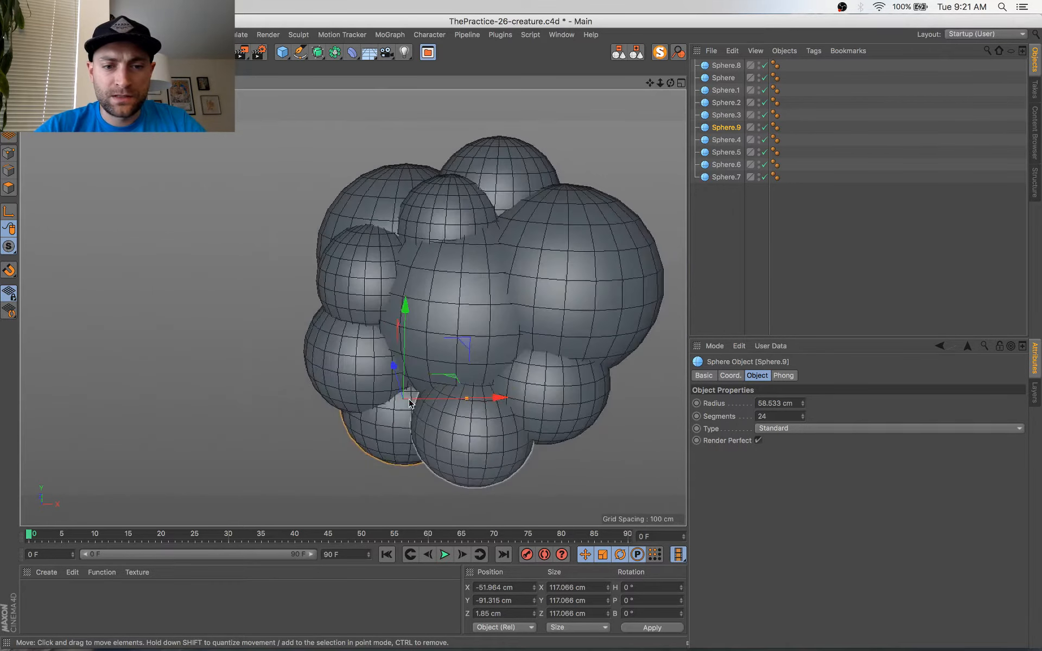
pyautogui.keyDown('alt'); pyautogui.moveTo(412, 398); pyautogui.dragTo(366, 376); pyautogui.keyUp('alt')
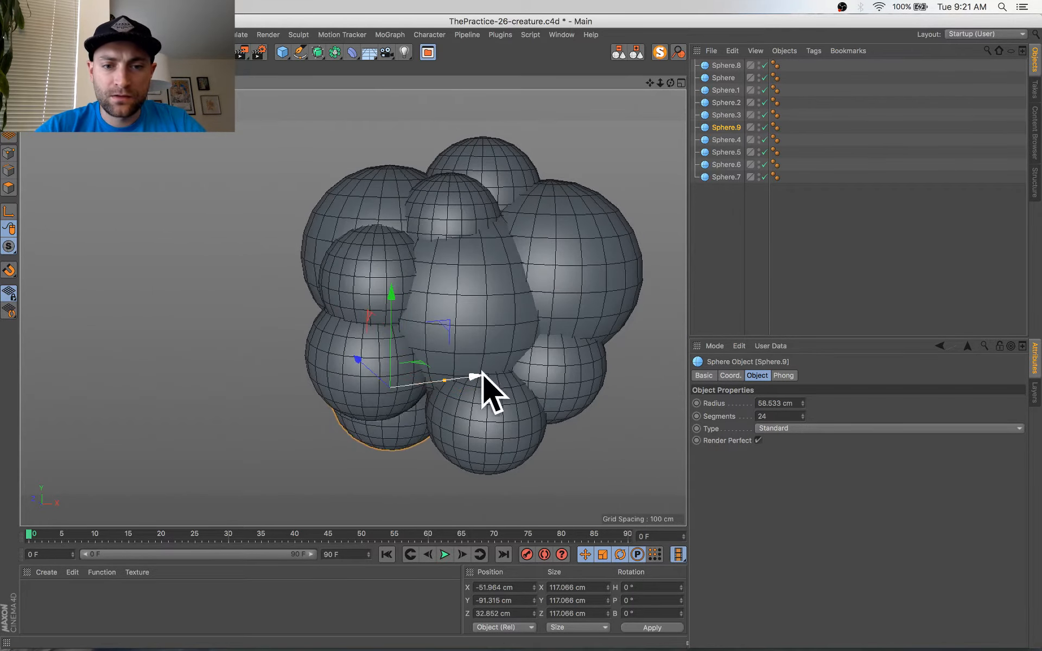
pyautogui.moveTo(476, 378); pyautogui.dragTo(504, 374)
pyautogui.keyDown('alt'); pyautogui.moveTo(489, 394); pyautogui.dragTo(435, 424, button='middle'); pyautogui.keyUp('alt')
pyautogui.moveTo(413, 356); pyautogui.dragTo(428, 348)
pyautogui.keyDown('alt'); pyautogui.moveTo(427, 356); pyautogui.dragTo(416, 400); pyautogui.keyUp('alt')
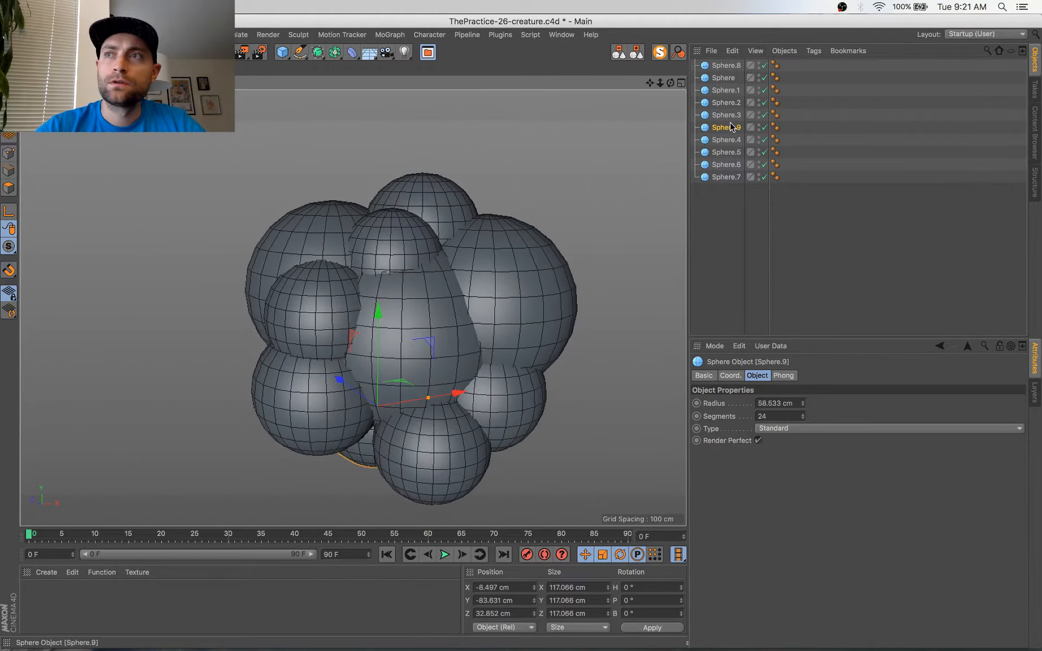
# Step: Duplicate the underside sphere, move the copy to the cluster's upper front, and scale it down to about 73 cm
pyautogui.keyDown('ctrl'); pyautogui.moveTo(731, 127); pyautogui.dragTo(731, 133); pyautogui.keyUp('ctrl')
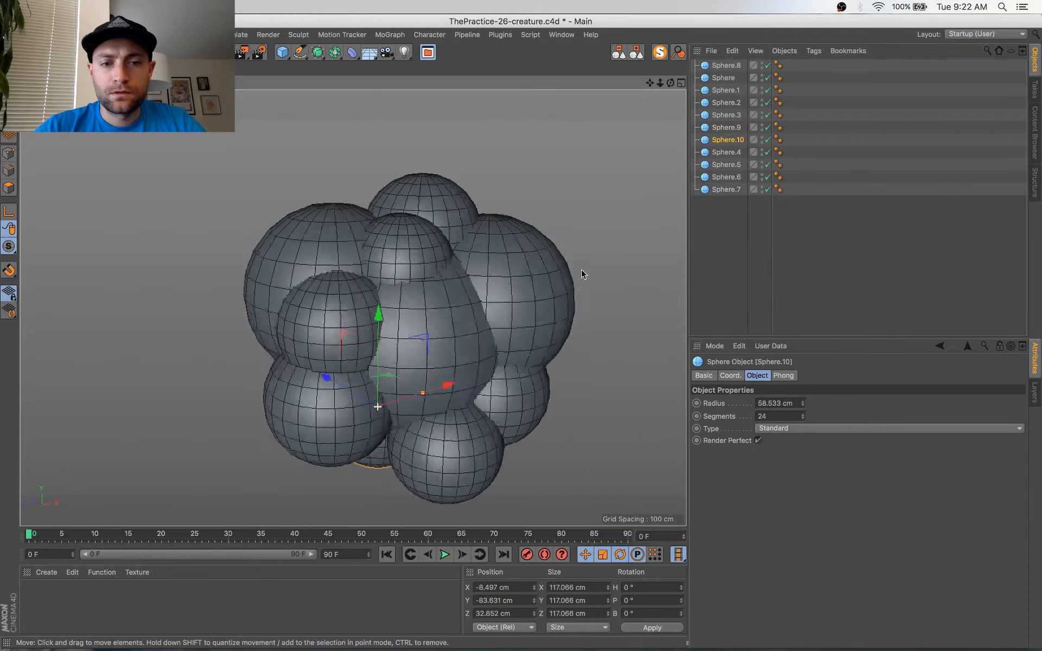
pyautogui.keyDown('alt'); pyautogui.moveTo(581, 270); pyautogui.dragTo(417, 368); pyautogui.keyUp('alt')
pyautogui.moveTo(318, 348); pyautogui.dragTo(438, 207)
pyautogui.keyDown('alt'); pyautogui.moveTo(454, 249); pyautogui.dragTo(282, 262); pyautogui.keyUp('alt')
pyautogui.press('t')
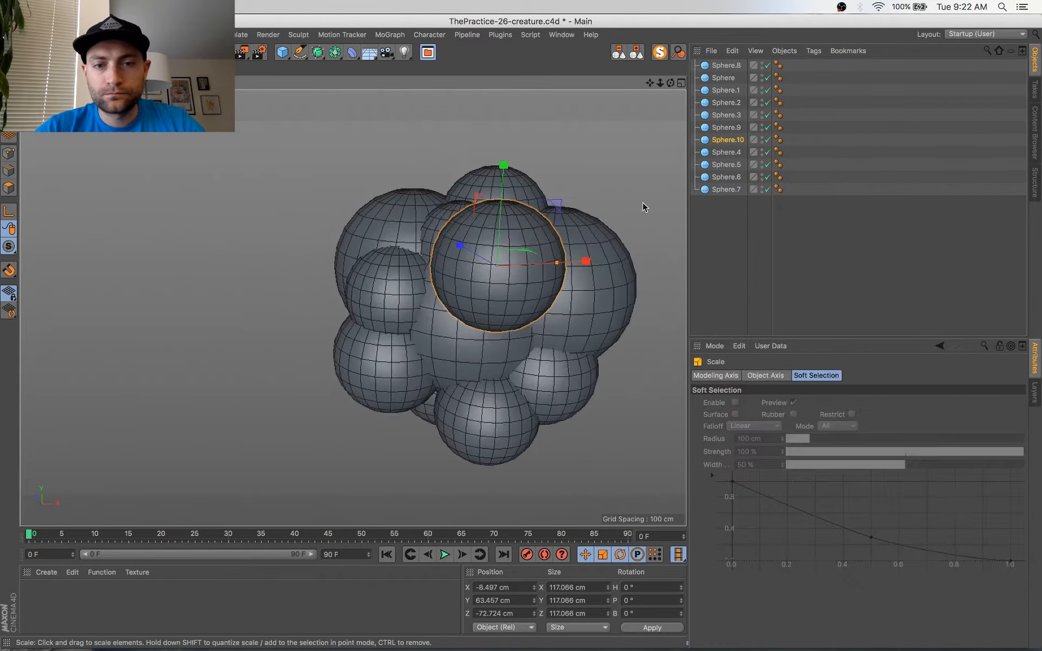
pyautogui.moveTo(645, 205); pyautogui.dragTo(531, 333)
pyautogui.press('e')
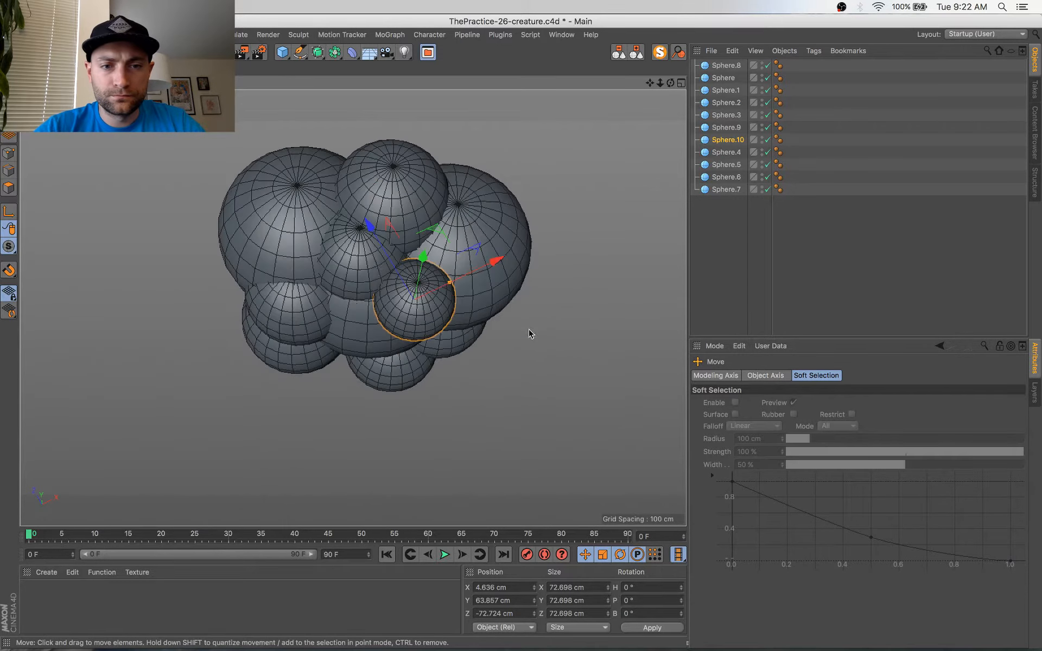
# Step: Shrink the new upper sphere to about 61 cm and settle it beside the 93 cm sphere at about X 9 cm, Y 63 cm, Z -40 cm
pyautogui.moveTo(391, 260); pyautogui.dragTo(370, 228)
pyautogui.moveTo(440, 255); pyautogui.dragTo(400, 186)
pyautogui.click(364, 233)
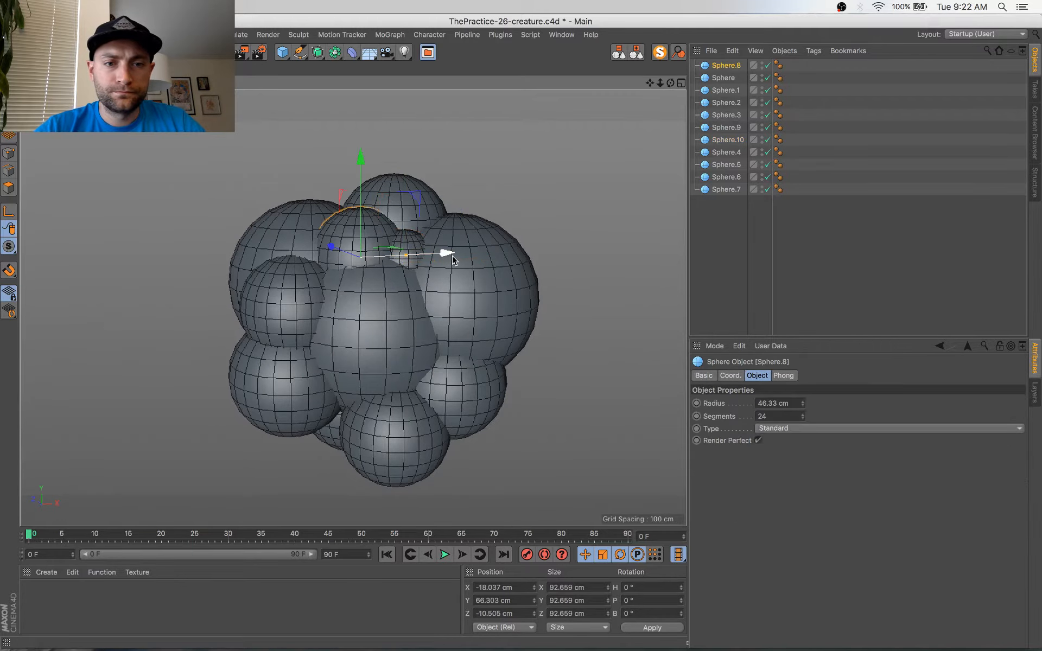
pyautogui.moveTo(442, 255); pyautogui.dragTo(469, 252)
pyautogui.click(411, 261)
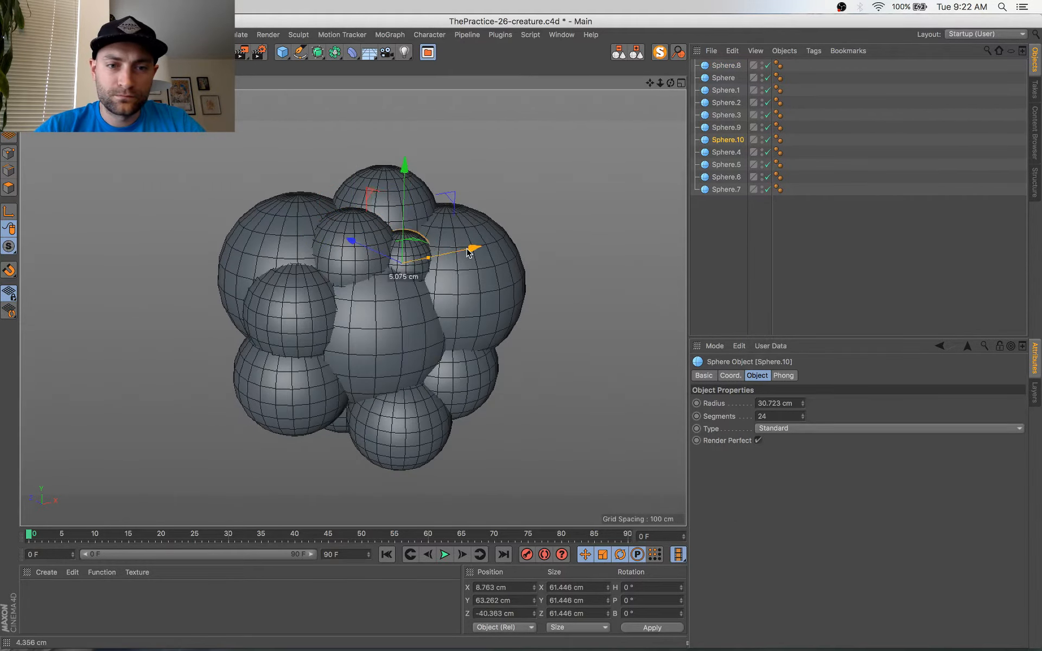
pyautogui.press('super+Tab')
pyautogui.press('super+Tab')
pyautogui.moveTo(455, 359)
pyautogui.keyDown('alt'); pyautogui.mouseDown()
pyautogui.moveTo(434, 331)
pyautogui.moveTo(453, 349)
pyautogui.mouseUp(); pyautogui.keyUp('alt')
pyautogui.keyDown('alt'); pyautogui.moveTo(453, 348); pyautogui.dragTo(449, 311, button='middle'); pyautogui.keyUp('alt')
pyautogui.press('super+Tab')
pyautogui.press('super+Tab')
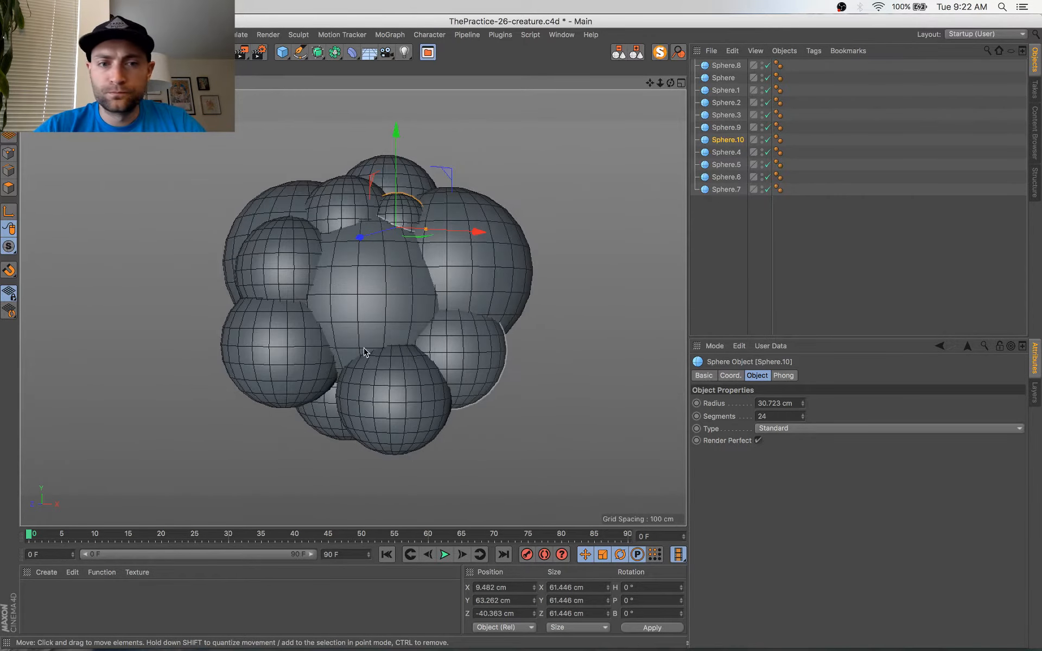
# Step: Duplicate the 61 cm sphere and place the copy at the lower front at about X -48 cm, Y -60 cm and Z -40 cm
pyautogui.keyDown('alt'); pyautogui.moveTo(409, 331); pyautogui.dragTo(407, 338); pyautogui.keyUp('alt')
pyautogui.keyDown('ctrl'); pyautogui.moveTo(736, 140); pyautogui.dragTo(741, 146); pyautogui.keyUp('ctrl')
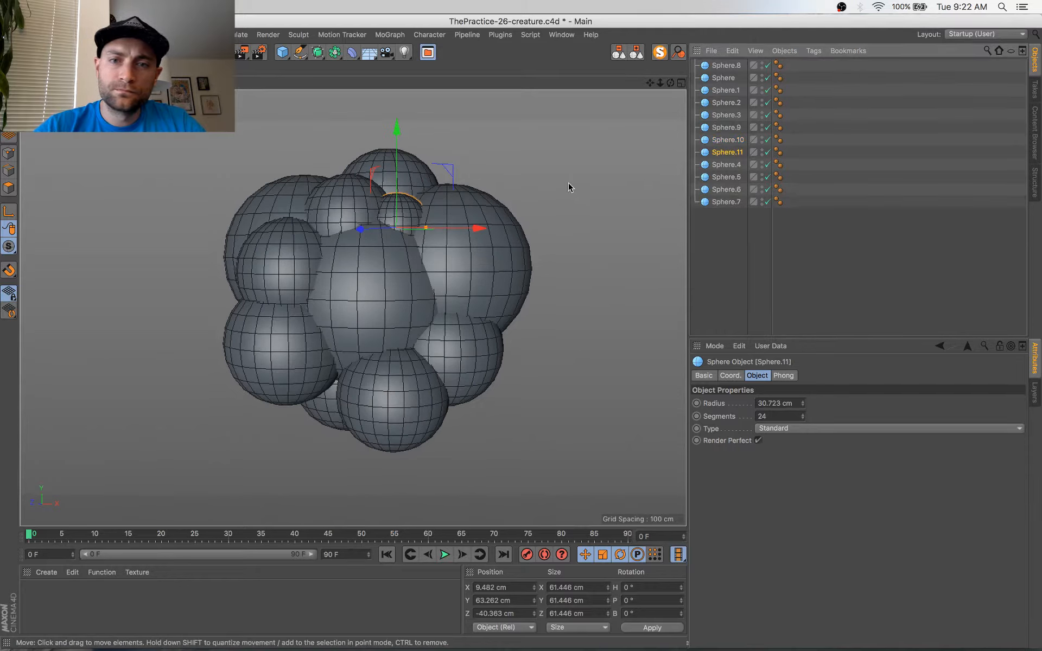
pyautogui.keyDown('alt'); pyautogui.moveTo(459, 176); pyautogui.dragTo(439, 186); pyautogui.keyUp('alt')
pyautogui.moveTo(417, 235); pyautogui.dragTo(417, 269)
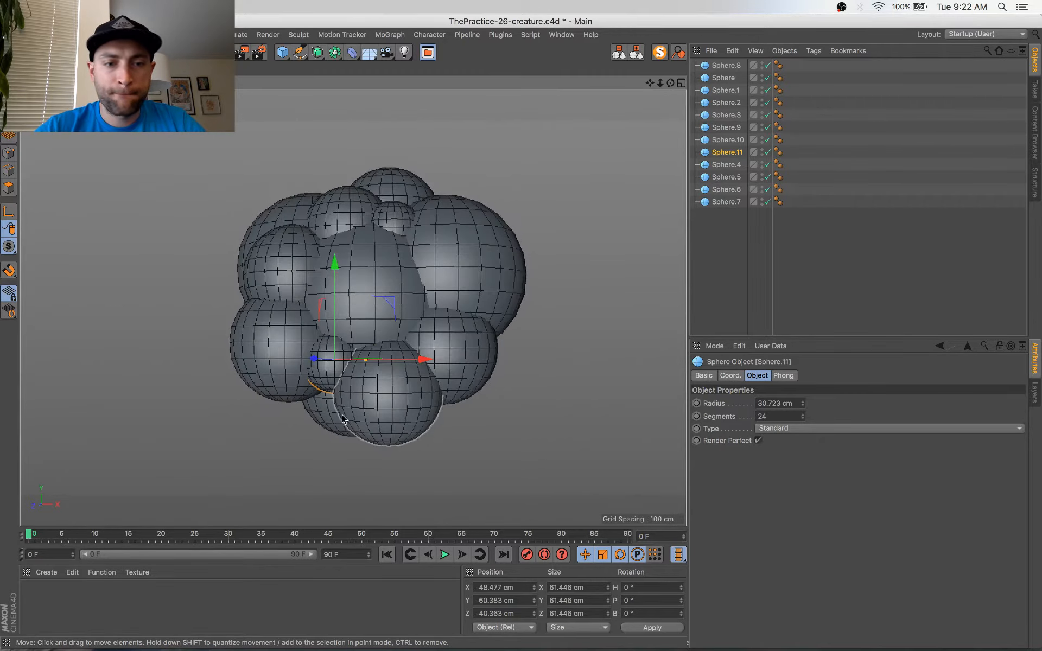
# Step: Shift the 117 cm underside sphere to about X -25 cm and place a duplicate of it at the cluster's upper back
pyautogui.moveTo(410, 325); pyautogui.dragTo(389, 329)
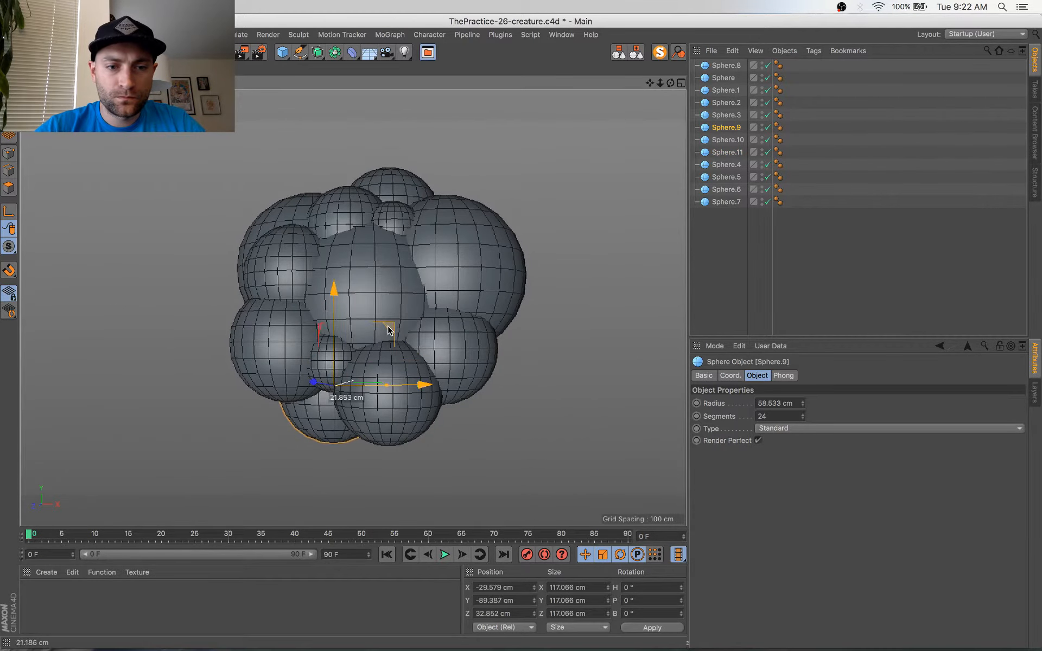
pyautogui.keyDown('ctrl'); pyautogui.moveTo(728, 130); pyautogui.dragTo(726, 121); pyautogui.keyUp('ctrl')
pyautogui.keyDown('alt'); pyautogui.moveTo(596, 224); pyautogui.dragTo(607, 257); pyautogui.keyUp('alt')
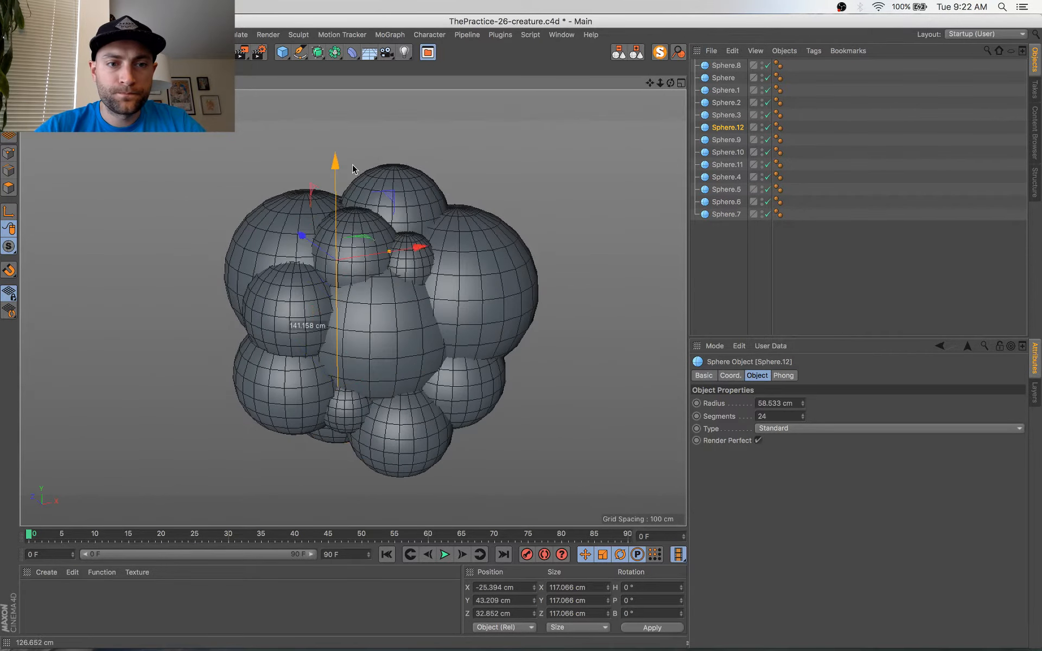
pyautogui.moveTo(353, 169); pyautogui.dragTo(361, 125)
pyautogui.keyDown('alt'); pyautogui.moveTo(361, 125); pyautogui.dragTo(256, 232); pyautogui.keyUp('alt')
pyautogui.moveTo(303, 146); pyautogui.dragTo(314, 211)
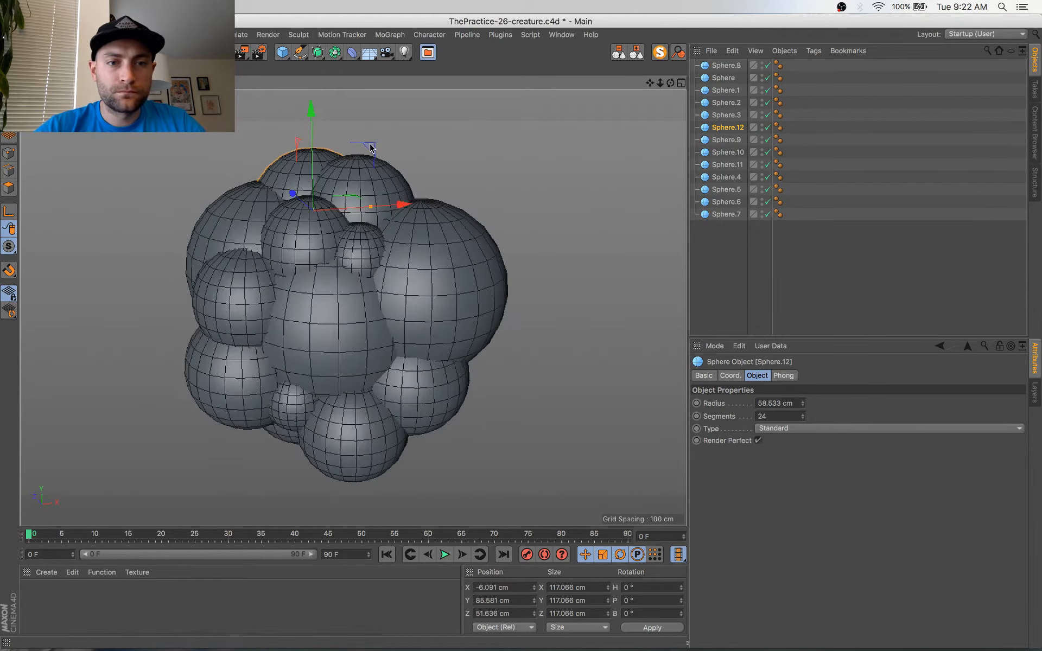
pyautogui.moveTo(371, 148); pyautogui.dragTo(515, 269)
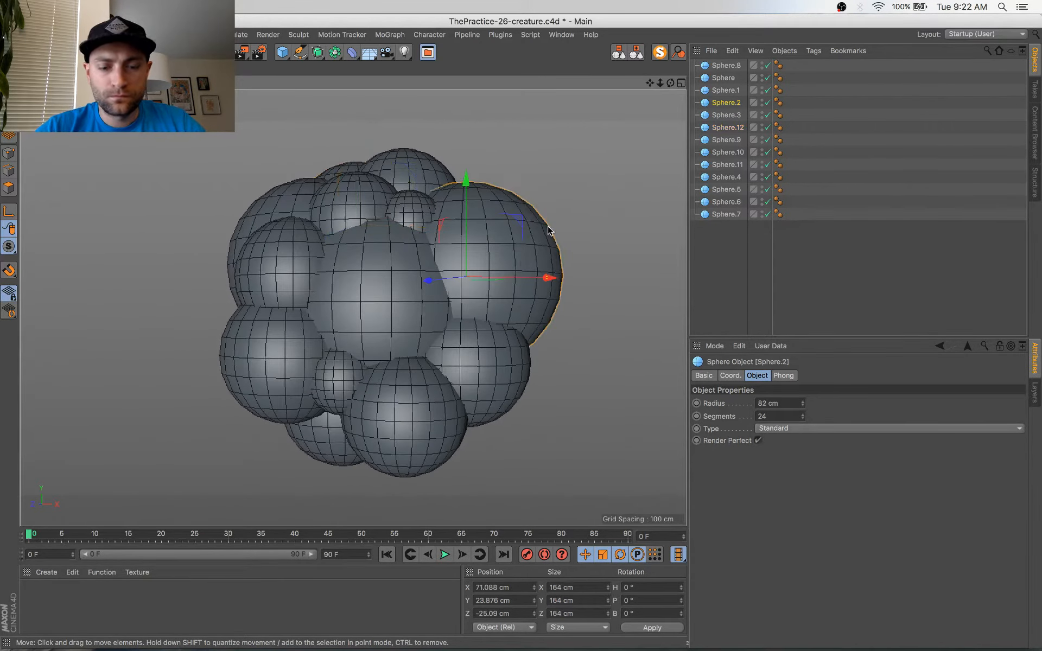
# Step: Scale the 164 cm side sphere down to about 132 cm and place a duplicate of it above and slightly behind it
pyautogui.press('t')
pyautogui.moveTo(550, 230); pyautogui.dragTo(552, 255)
pyautogui.keyDown('ctrl'); pyautogui.moveTo(730, 102); pyautogui.dragTo(727, 109); pyautogui.keyUp('ctrl')
pyautogui.press('e')
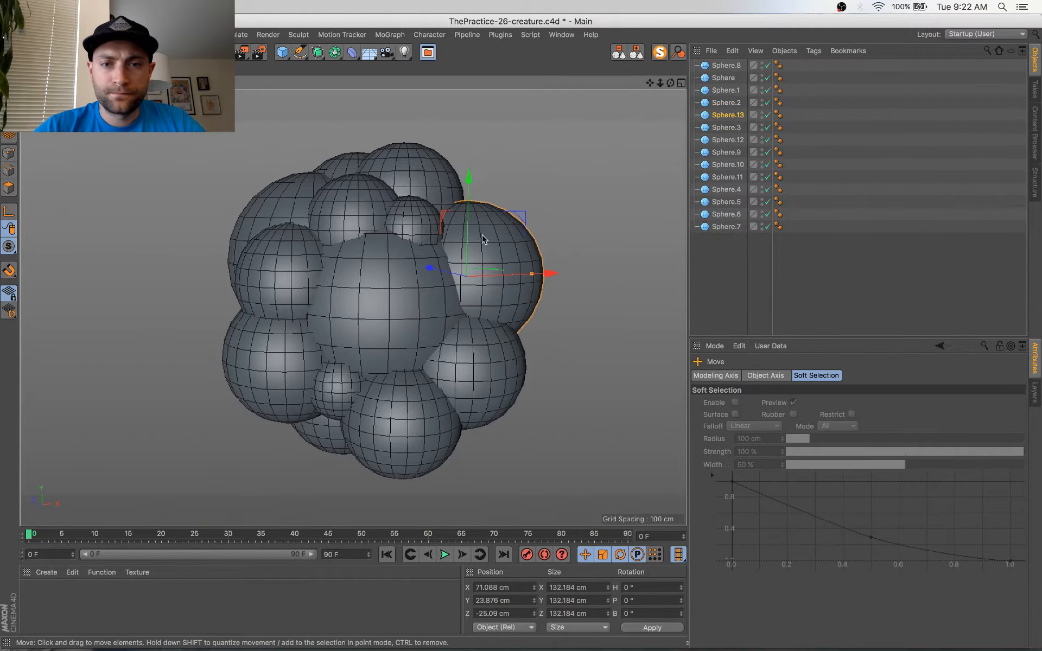
pyautogui.moveTo(520, 217); pyautogui.dragTo(535, 140)
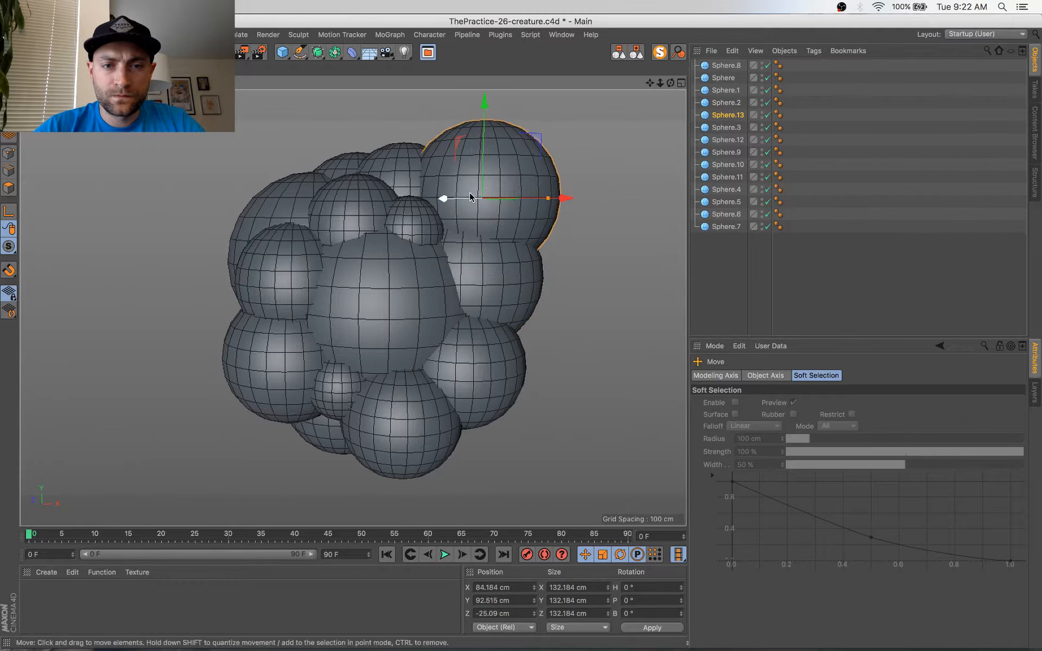
pyautogui.moveTo(470, 197); pyautogui.dragTo(445, 205)
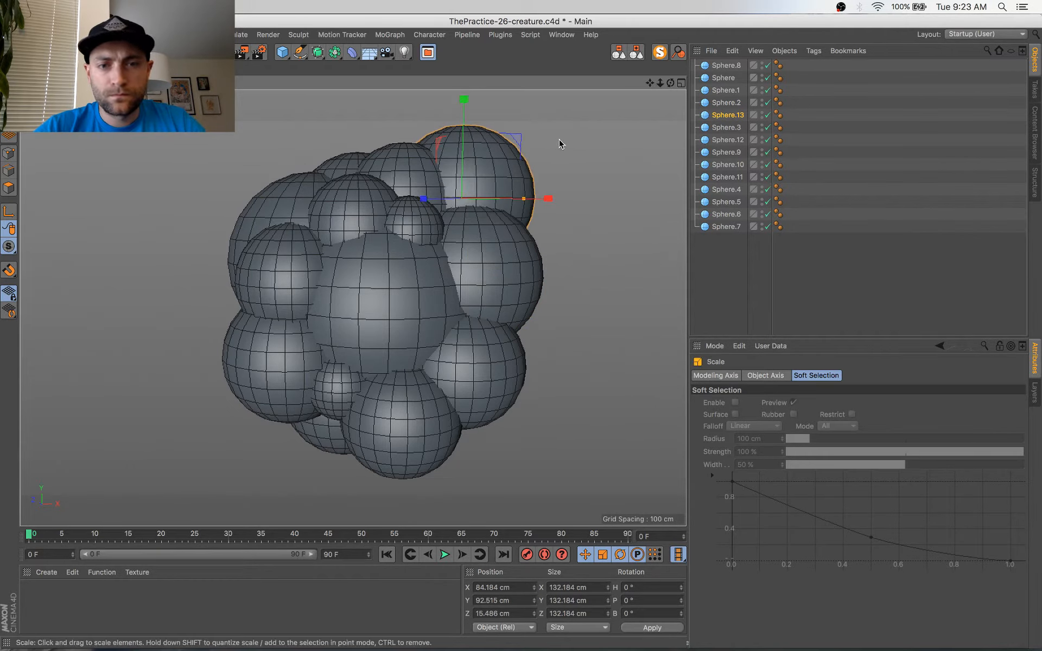
# Step: Scale the new upper duplicate down to about 92 cm and position it at about X 77 cm, Y 74 cm and Z 15 cm
pyautogui.moveTo(559, 139); pyautogui.dragTo(456, 222)
pyautogui.press('e')
pyautogui.moveTo(519, 151); pyautogui.dragTo(513, 172)
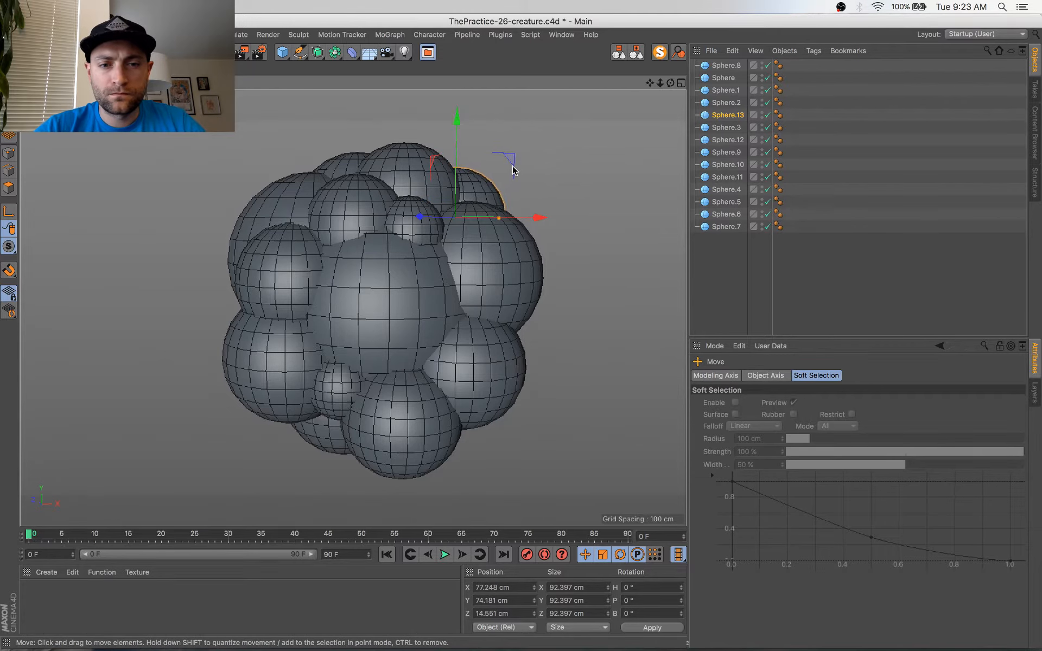
# Step: Duplicate the small lower front sphere, move the copy to about X 44 cm, Y -6 cm, Z -75 cm, and shrink it to about 49 cm
pyautogui.click(336, 372)
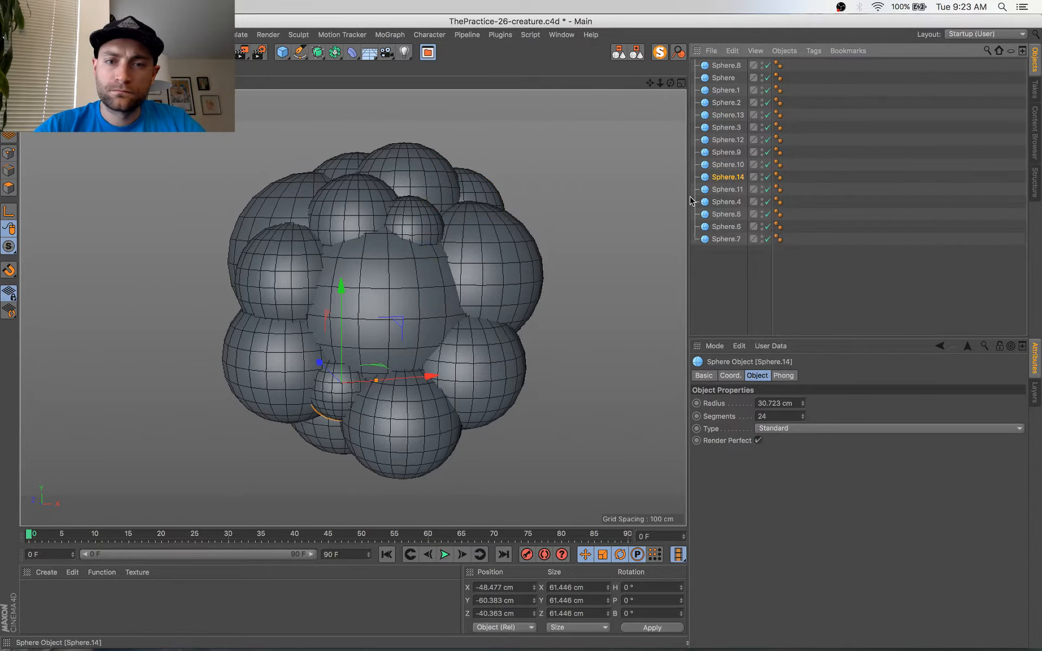
pyautogui.moveTo(398, 327); pyautogui.dragTo(513, 268)
pyautogui.moveTo(420, 310); pyautogui.dragTo(438, 316)
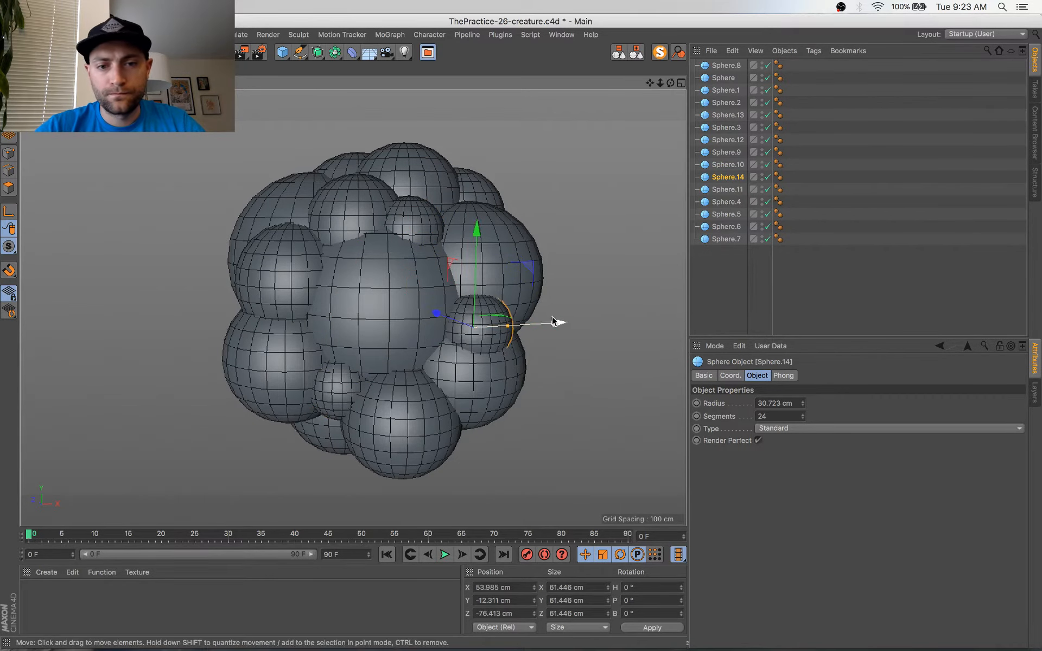
pyautogui.moveTo(553, 321); pyautogui.dragTo(537, 322)
pyautogui.moveTo(461, 280); pyautogui.dragTo(461, 273)
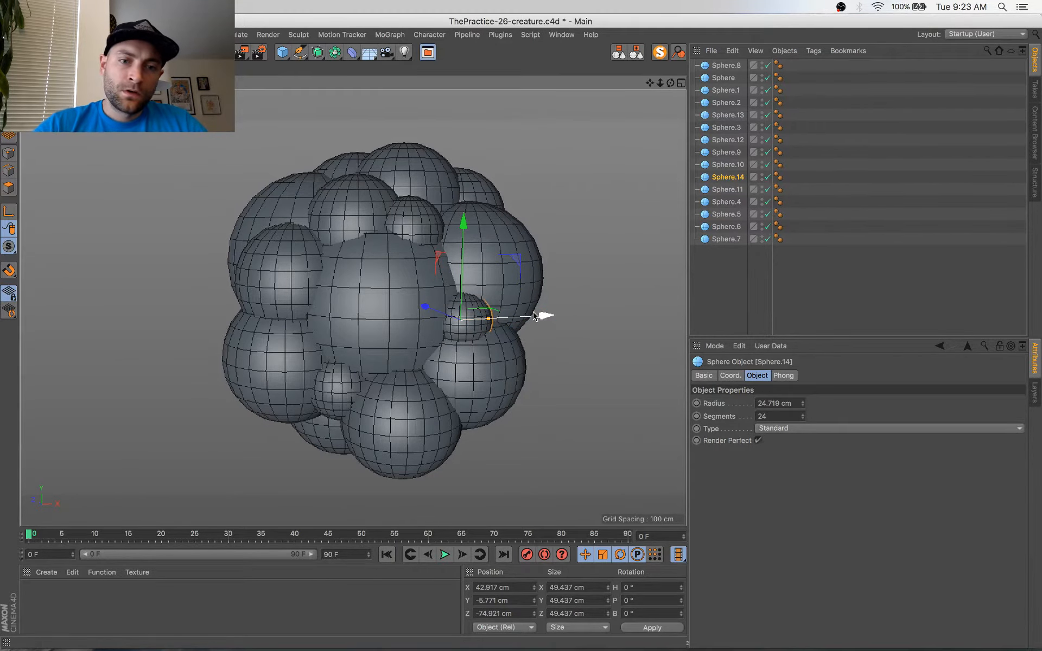
# Step: Duplicate the 49 cm sphere and nestle the copy in the opposite upper gap at about X -69 cm, Y 68 cm and Z -1 cm
pyautogui.keyDown('ctrl'); pyautogui.moveTo(731, 177); pyautogui.dragTo(732, 184); pyautogui.keyUp('ctrl')
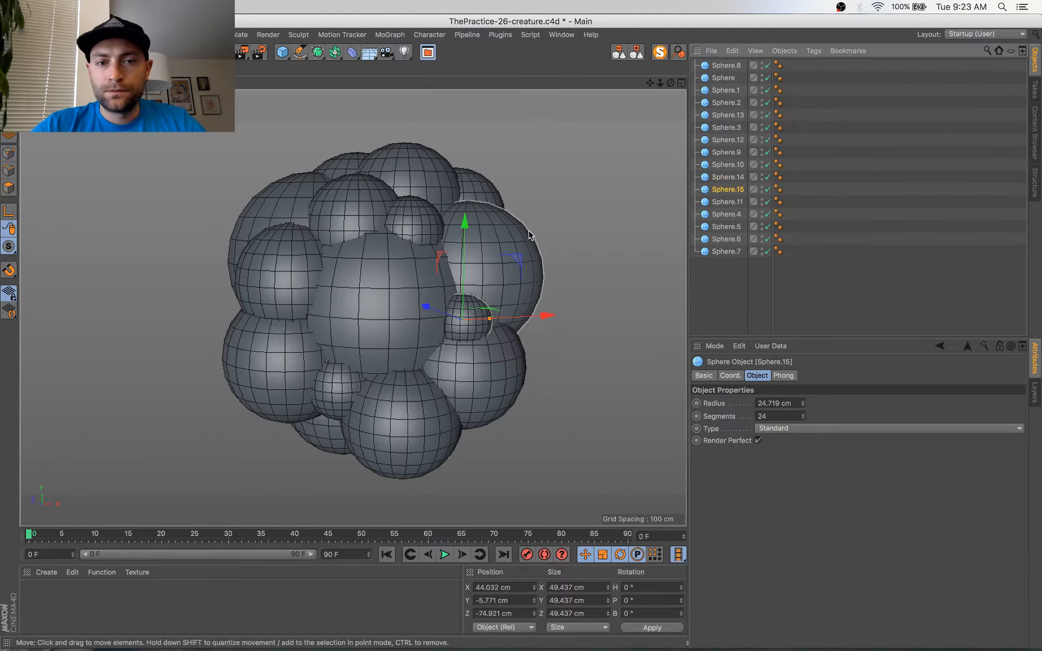
pyautogui.moveTo(513, 257); pyautogui.dragTo(388, 191)
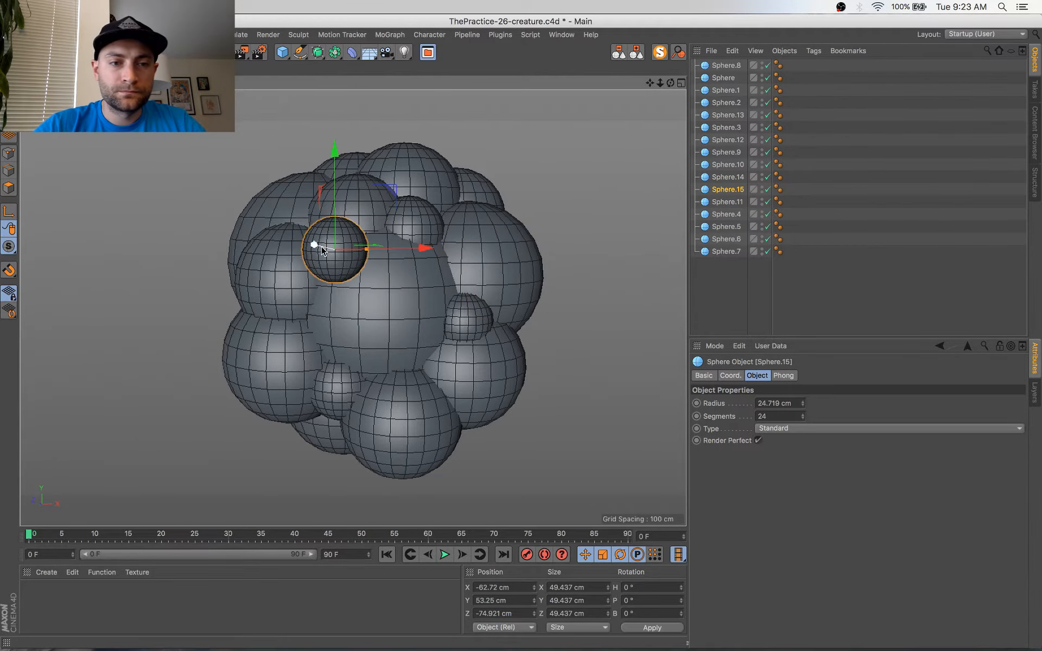
pyautogui.moveTo(322, 250)
pyautogui.mouseDown()
pyautogui.moveTo(287, 241)
pyautogui.moveTo(310, 243)
pyautogui.moveTo(305, 251)
pyautogui.mouseUp()
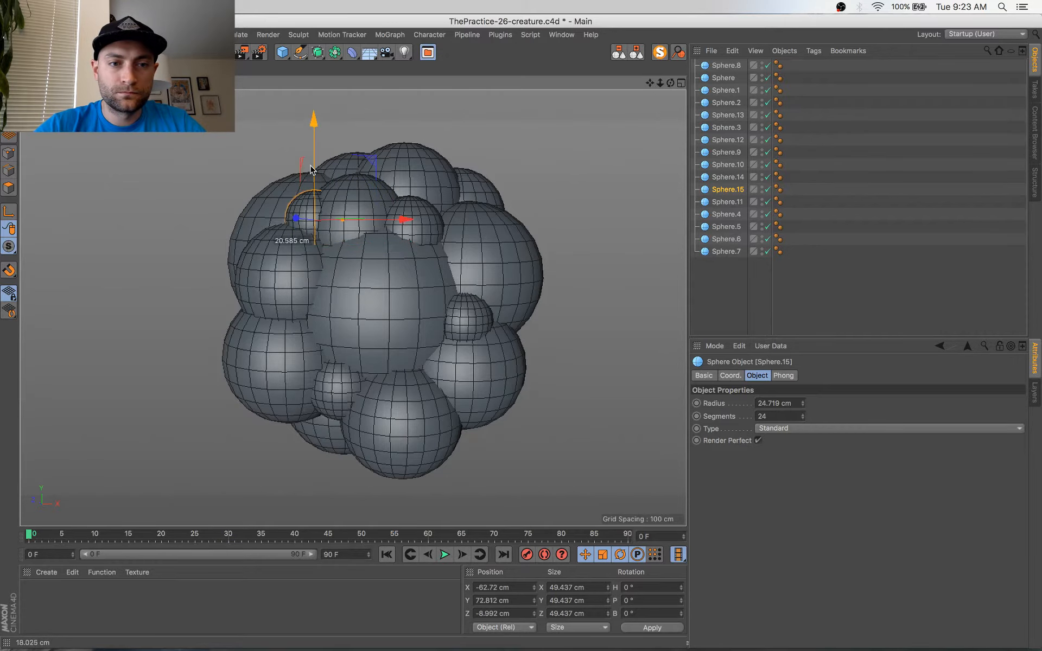
pyautogui.moveTo(391, 227); pyautogui.dragTo(382, 223)
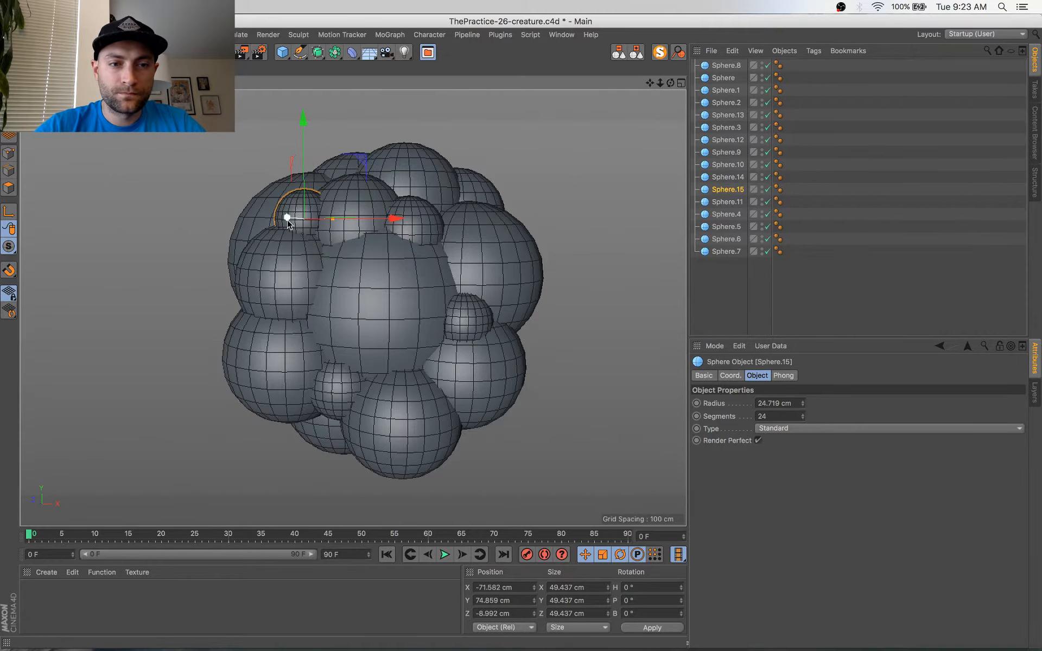
pyautogui.moveTo(288, 219); pyautogui.dragTo(289, 222)
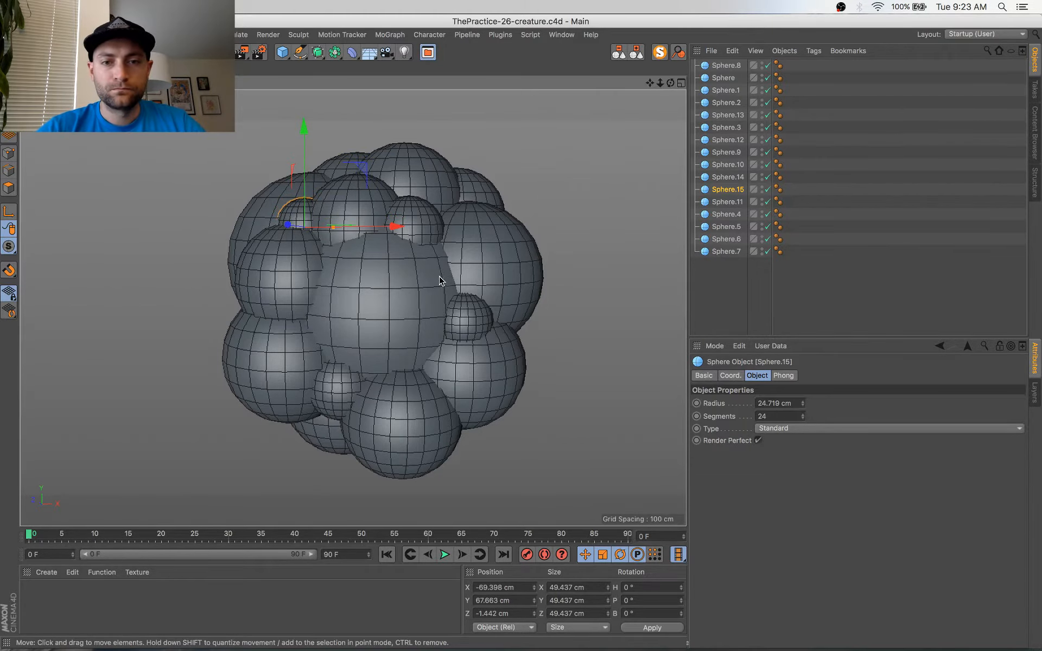
# Step: Select all the body spheres and group them under a single null
pyautogui.keyDown('alt'); pyautogui.moveTo(440, 281); pyautogui.dragTo(461, 306); pyautogui.keyUp('alt')
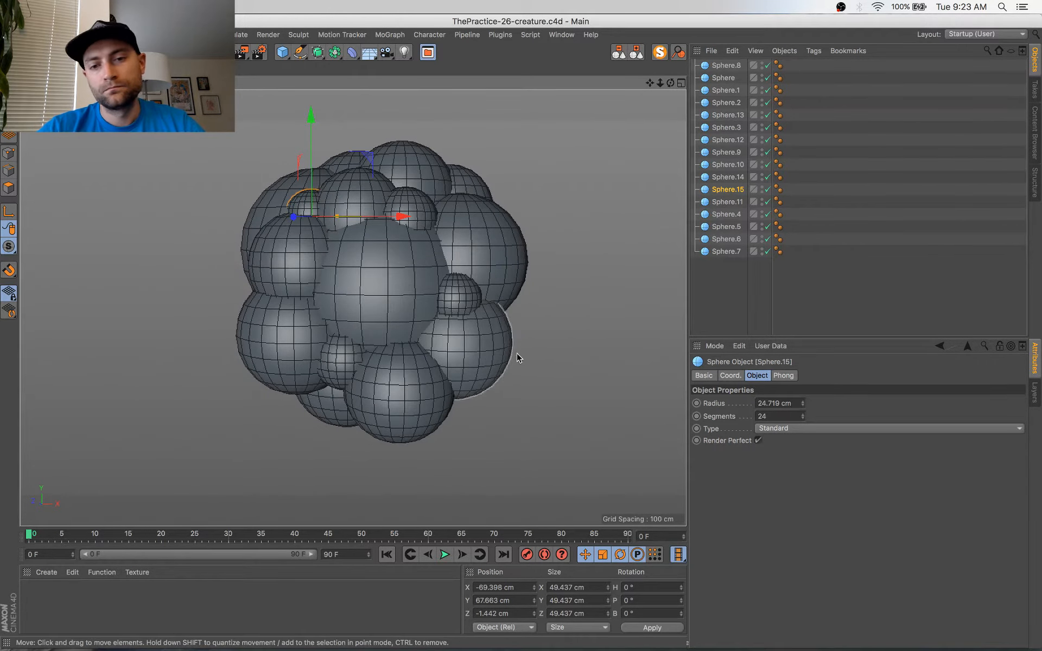
pyautogui.moveTo(717, 263); pyautogui.dragTo(703, 38)
pyautogui.hotkey('alt', 'g')
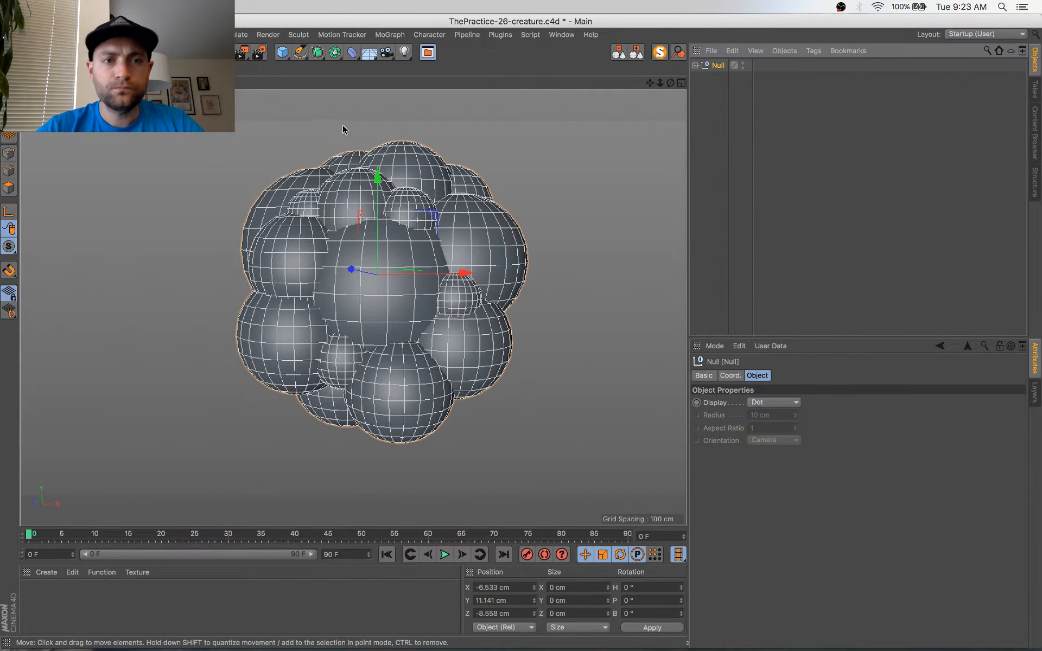
# Step: Add a cylinder at the scene origin, try lowering it about 102 cm beneath the body, and undo the move
pyautogui.click(284, 53)
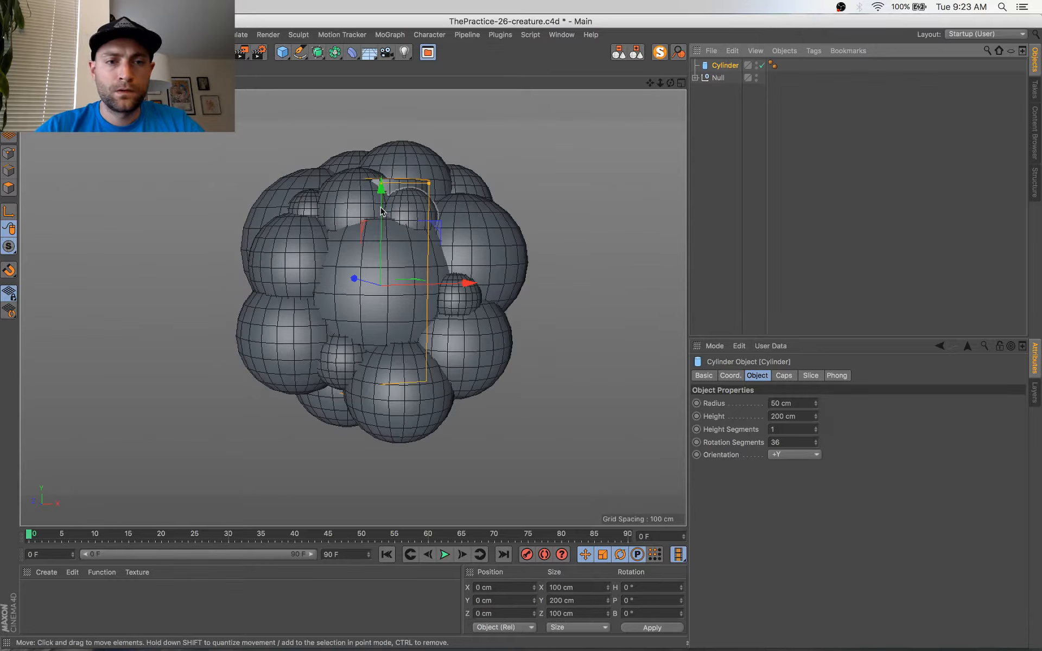
pyautogui.moveTo(379, 206); pyautogui.dragTo(376, 307)
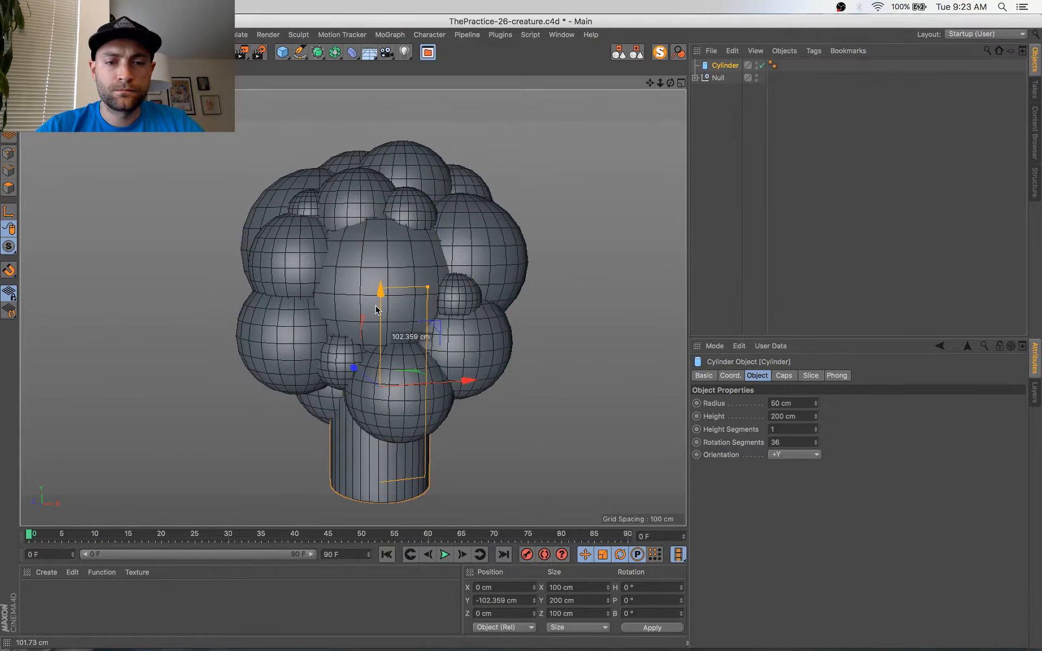
pyautogui.press('super+z')
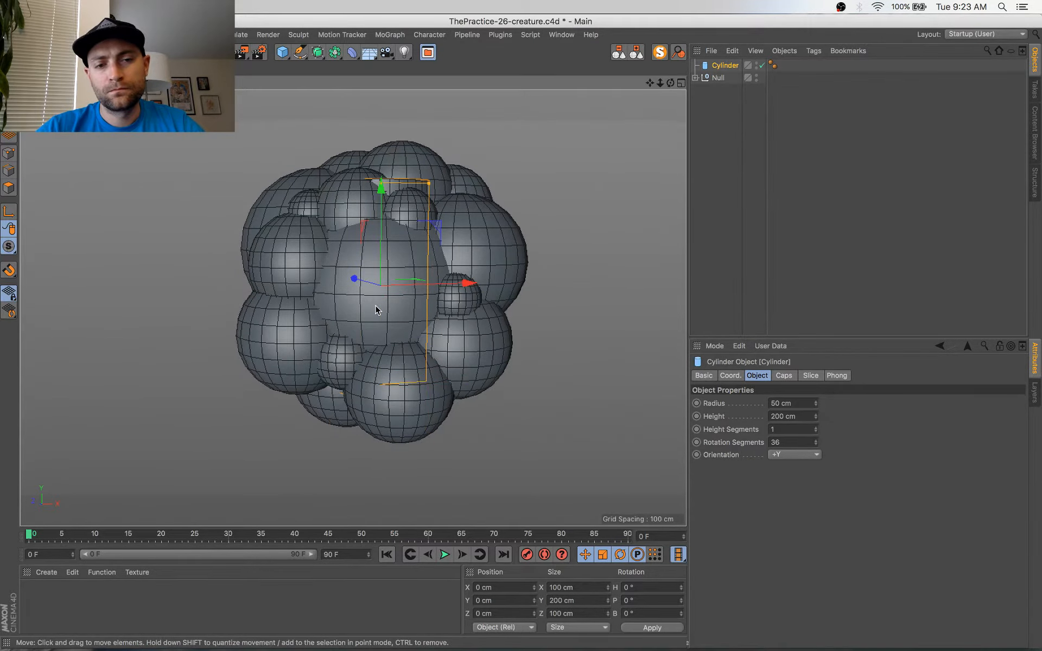
pyautogui.press('super+Tab')
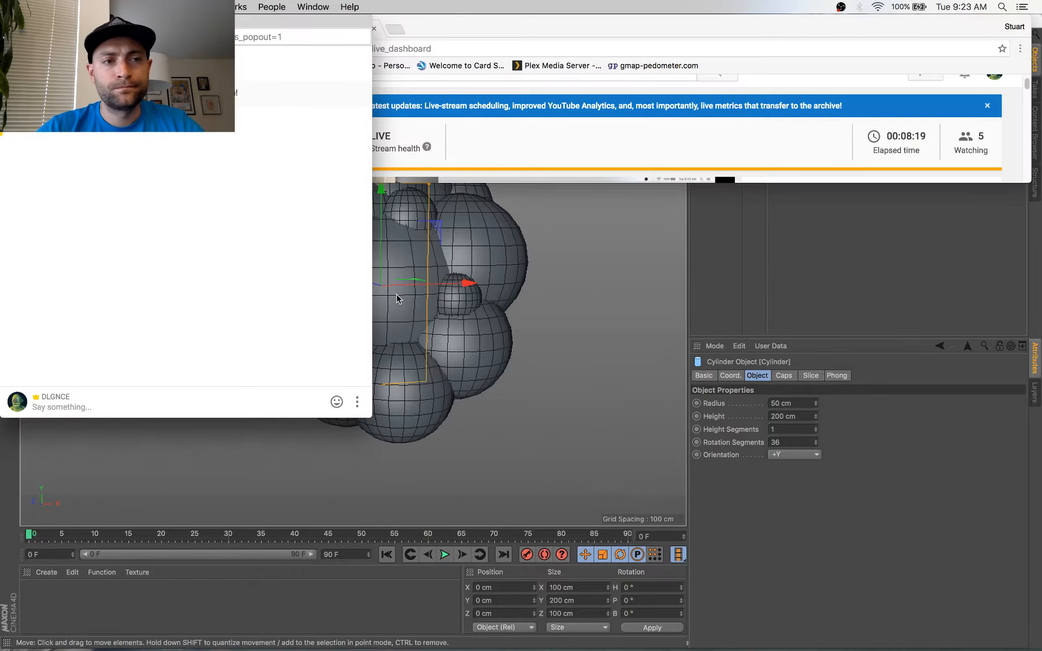
pyautogui.press('super+Tab')
# Step: Try the cylinder as a leg under the body at about X -47 cm, Y -115 cm, about 23 cm wide and 148 cm tall
pyautogui.moveTo(380, 201); pyautogui.dragTo(405, 379)
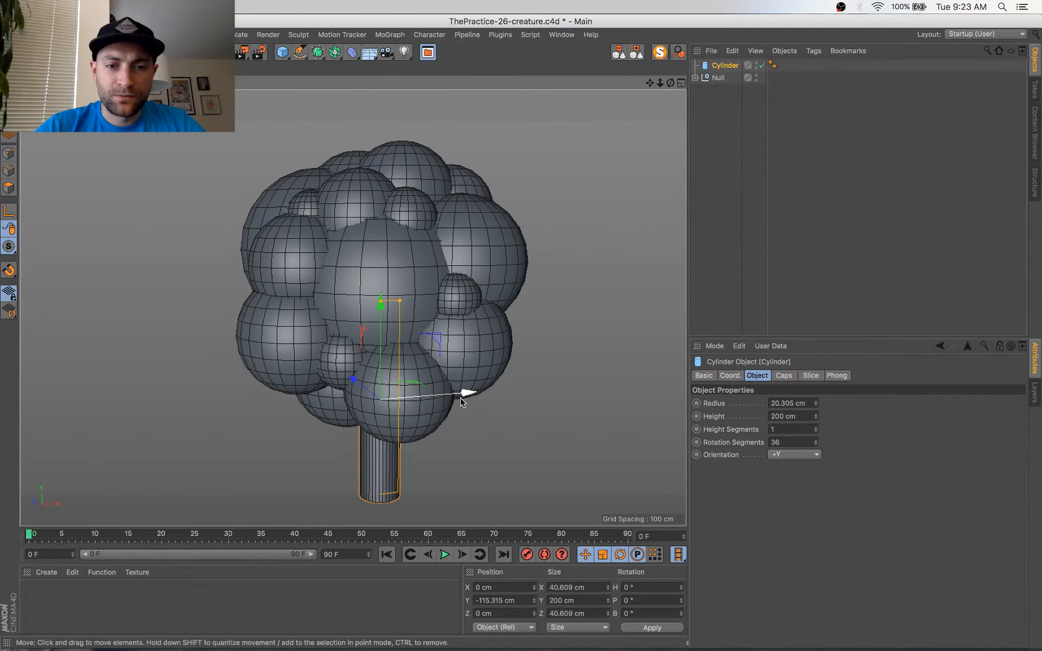
pyautogui.moveTo(461, 401); pyautogui.dragTo(422, 399)
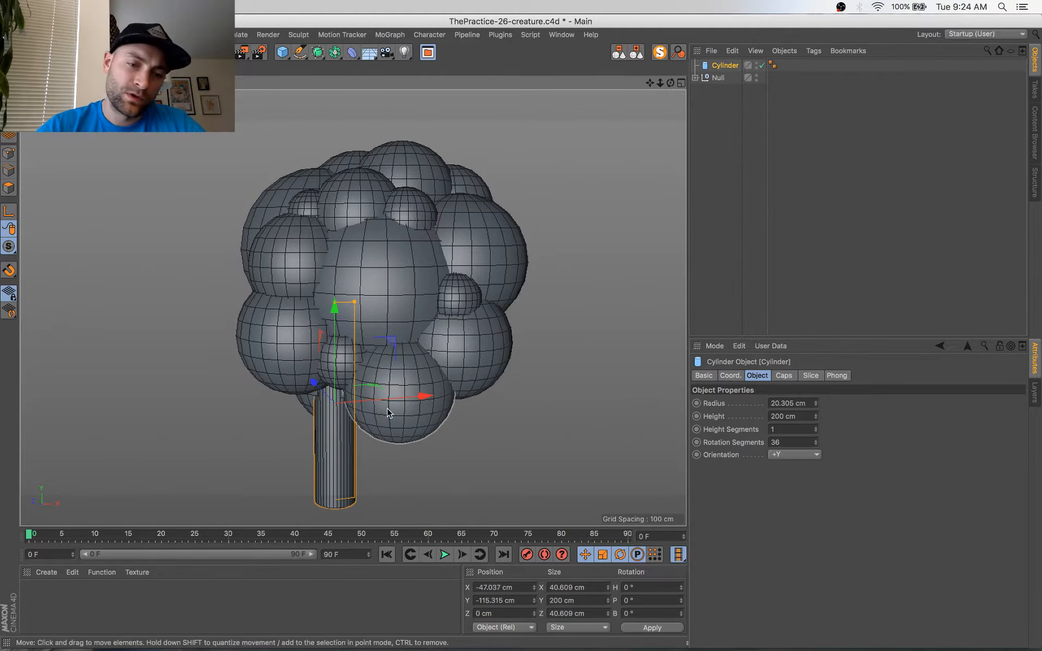
pyautogui.press('r')
pyautogui.moveTo(362, 418)
pyautogui.mouseDown()
pyautogui.moveTo(350, 417)
pyautogui.moveTo(356, 411)
pyautogui.mouseUp()
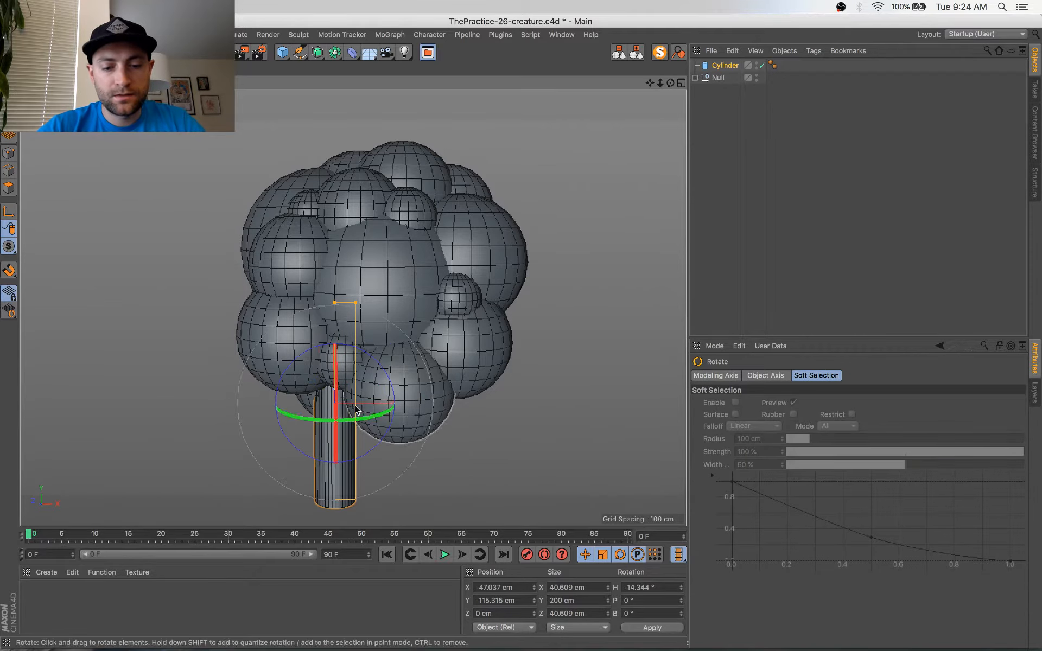
pyautogui.press('t')
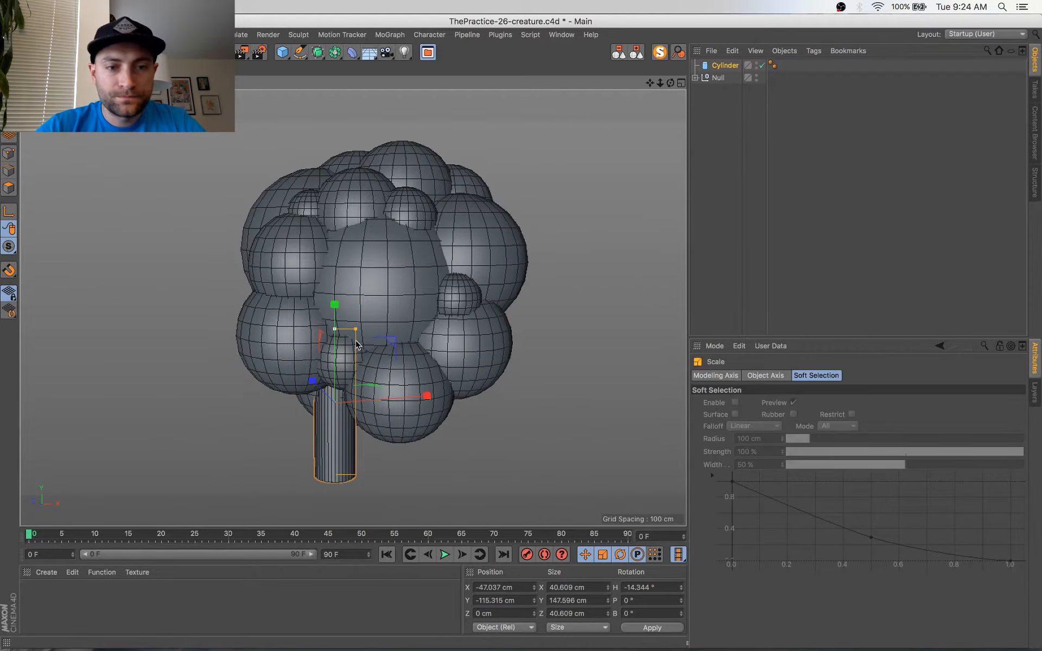
pyautogui.keyDown('alt'); pyautogui.moveTo(357, 344); pyautogui.dragTo(390, 373); pyautogui.keyUp('alt')
pyautogui.scroll(-2, 396, 346)
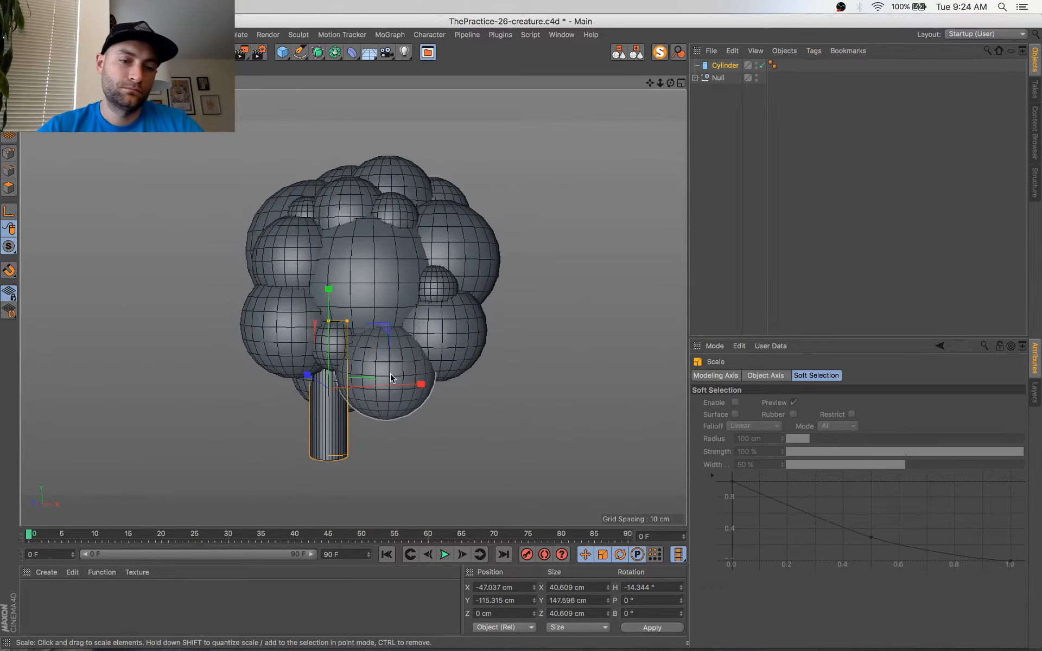
pyautogui.click(352, 428)
pyautogui.moveTo(348, 321); pyautogui.dragTo(340, 321)
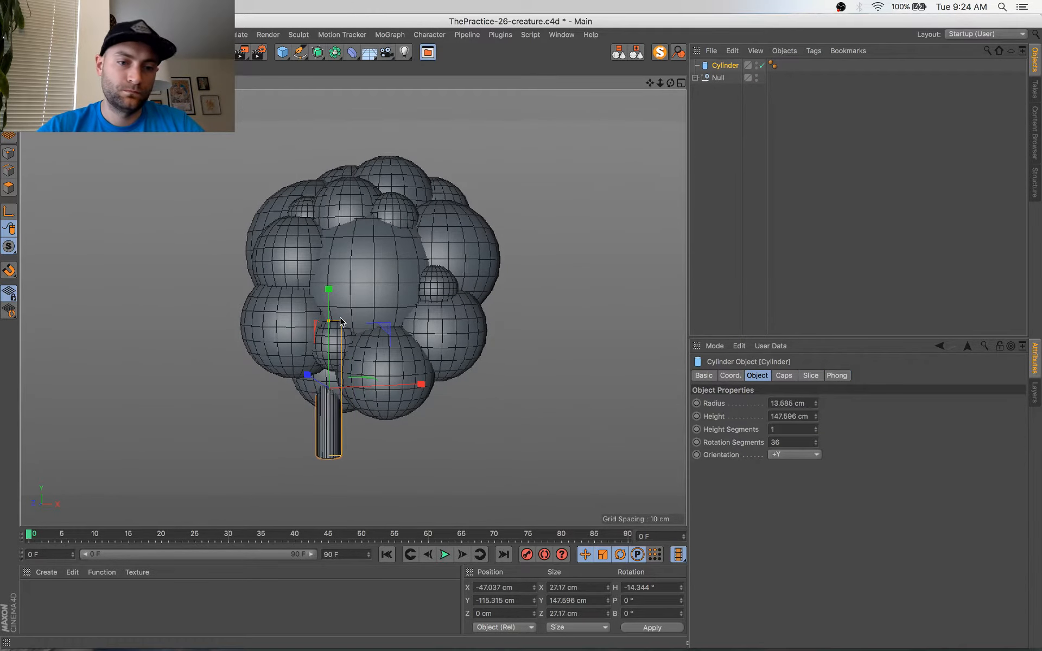
pyautogui.click(510, 480)
# Step: Delete the cylinder and add a circle spline at the origin, pitched 90° so it lies flat
pyautogui.click(328, 437)
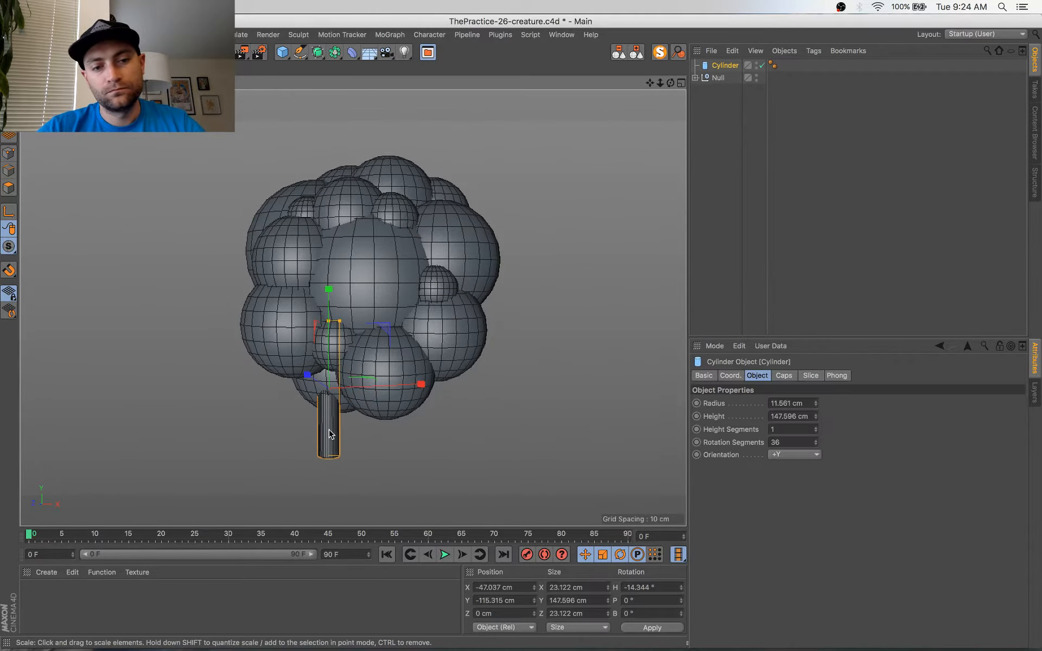
pyautogui.press('Delete')
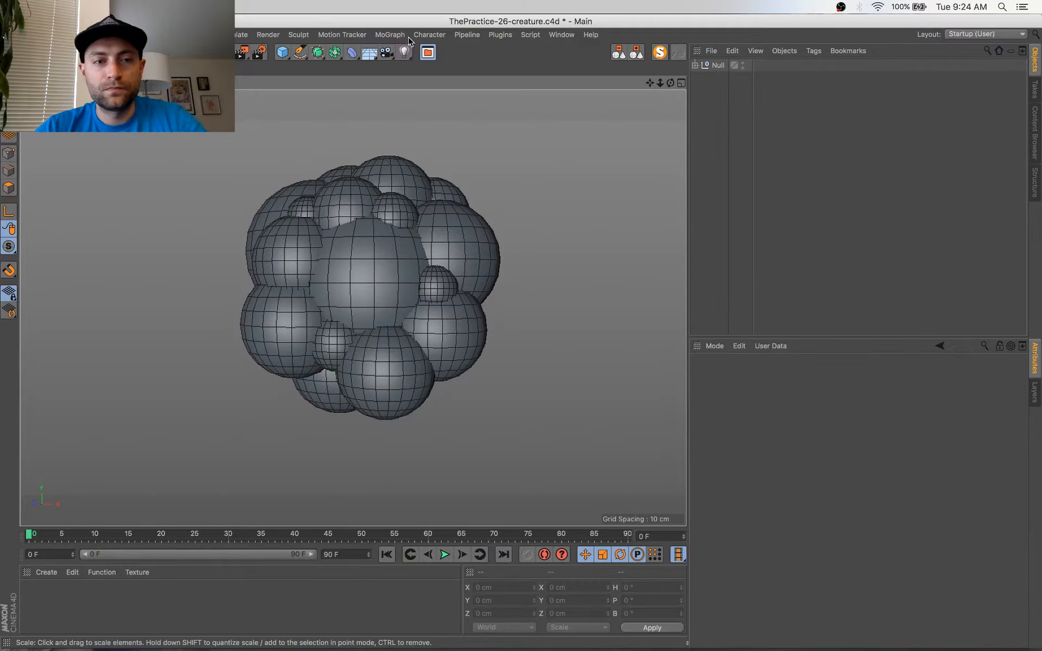
pyautogui.click(323, 59)
pyautogui.click(335, 54)
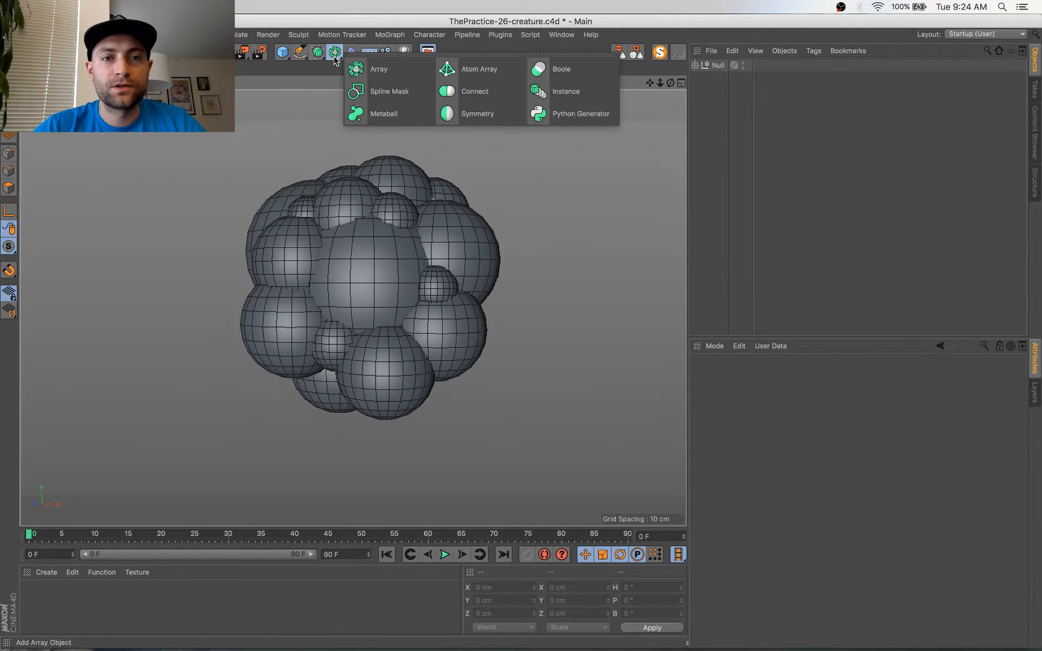
pyautogui.click(300, 53)
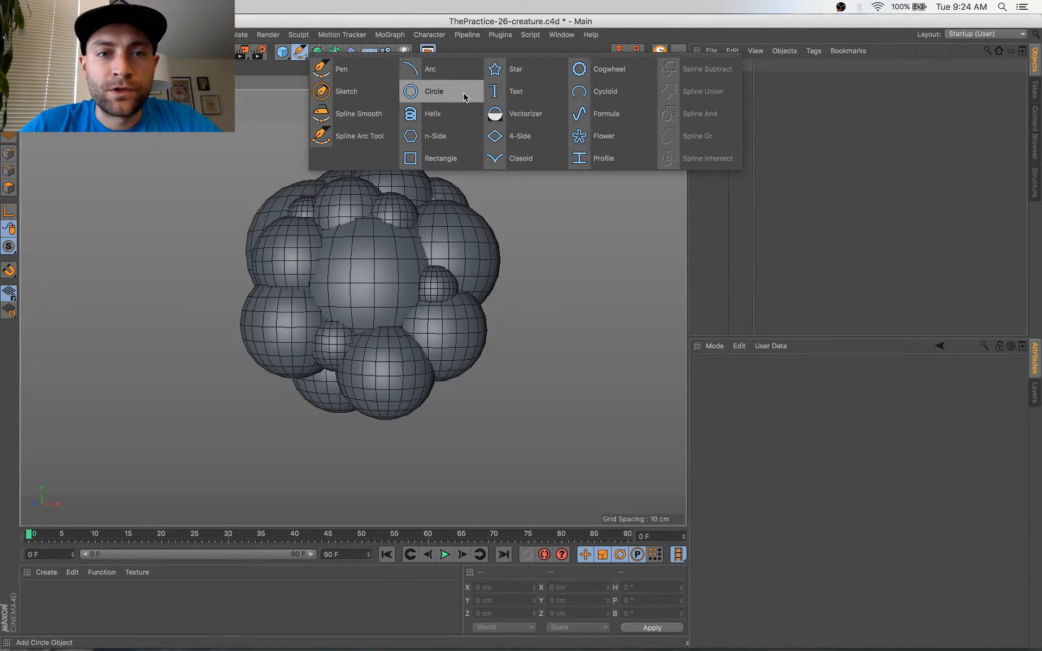
pyautogui.click(435, 91)
pyautogui.press('r')
pyautogui.moveTo(392, 244); pyautogui.dragTo(397, 406)
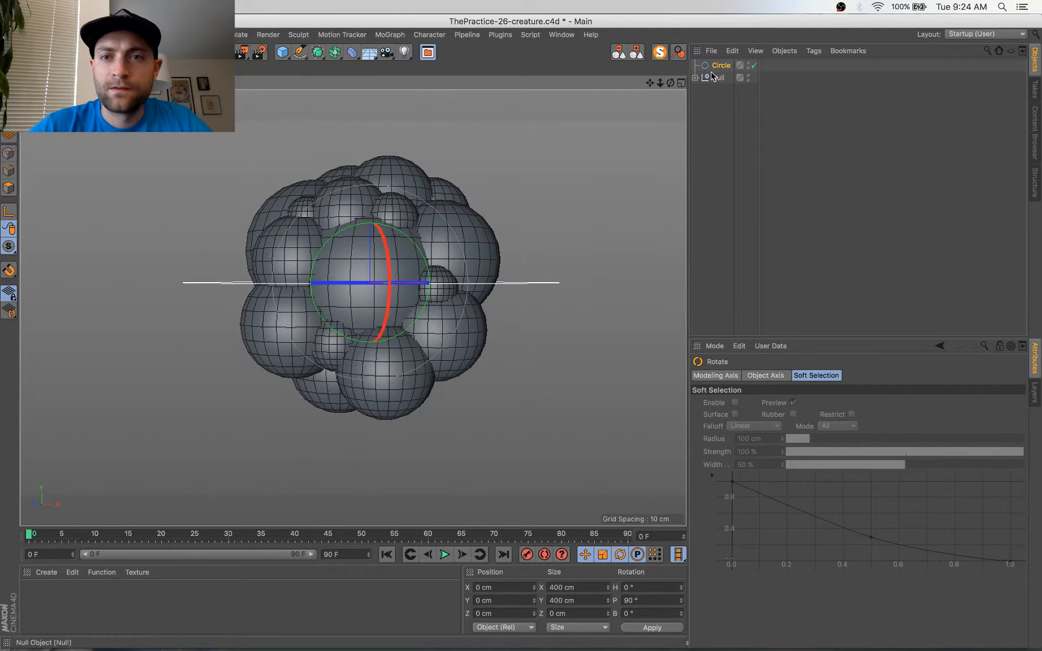
# Step: Solo the circle spline and shrink it to about 61 cm across
pyautogui.click(659, 50)
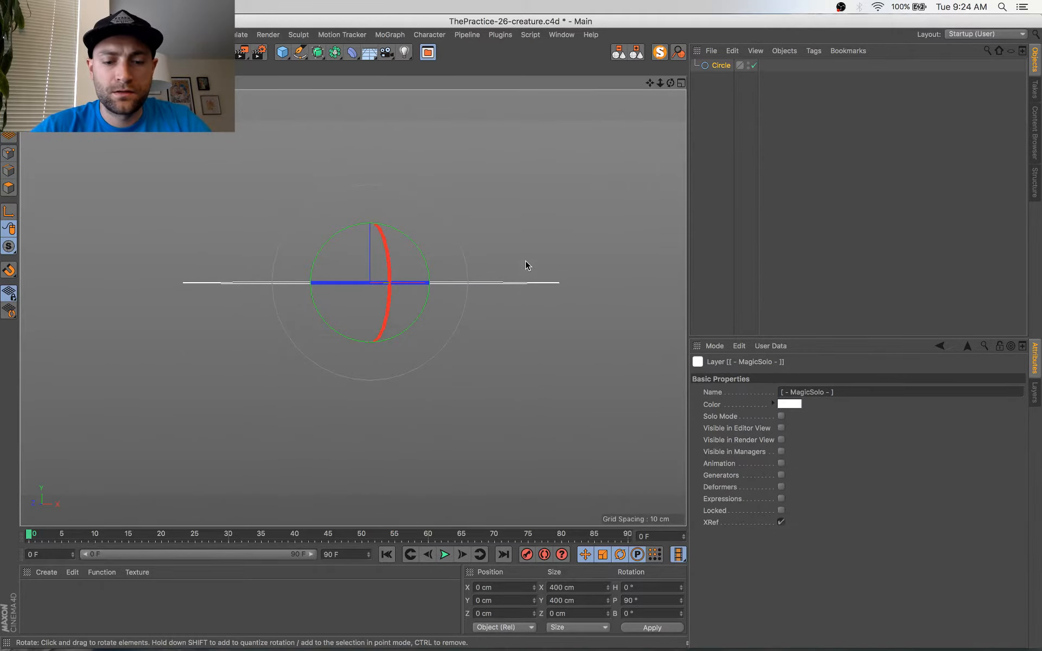
pyautogui.press('t')
pyautogui.moveTo(525, 266); pyautogui.dragTo(292, 357)
pyautogui.moveTo(226, 399); pyautogui.dragTo(258, 370)
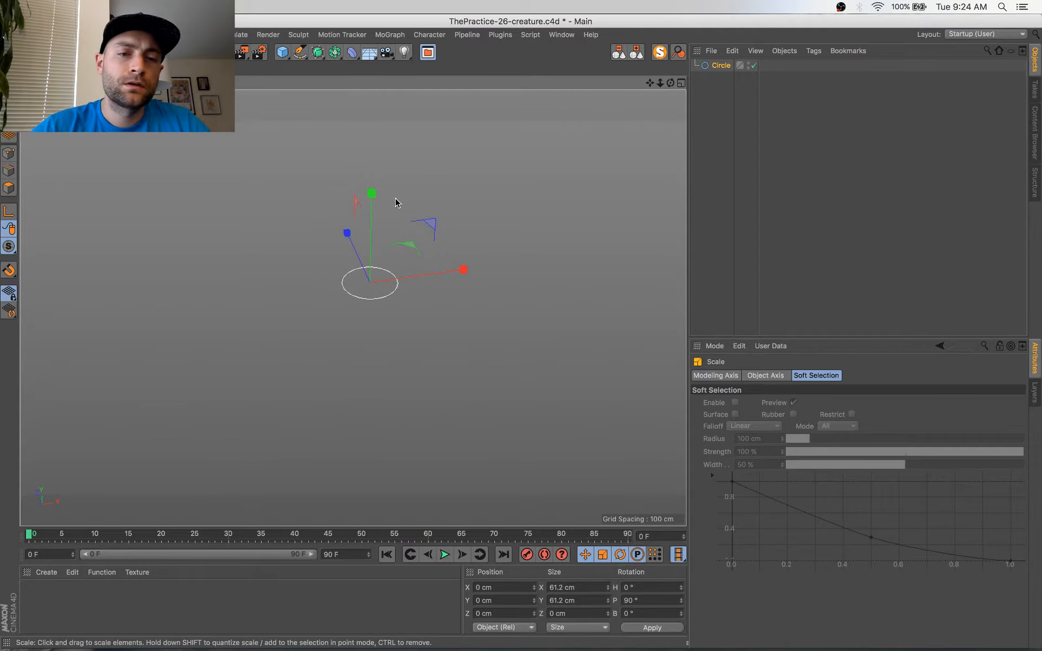
# Step: Add a Loft generator as the parent of the circle spline
pyautogui.click(336, 57)
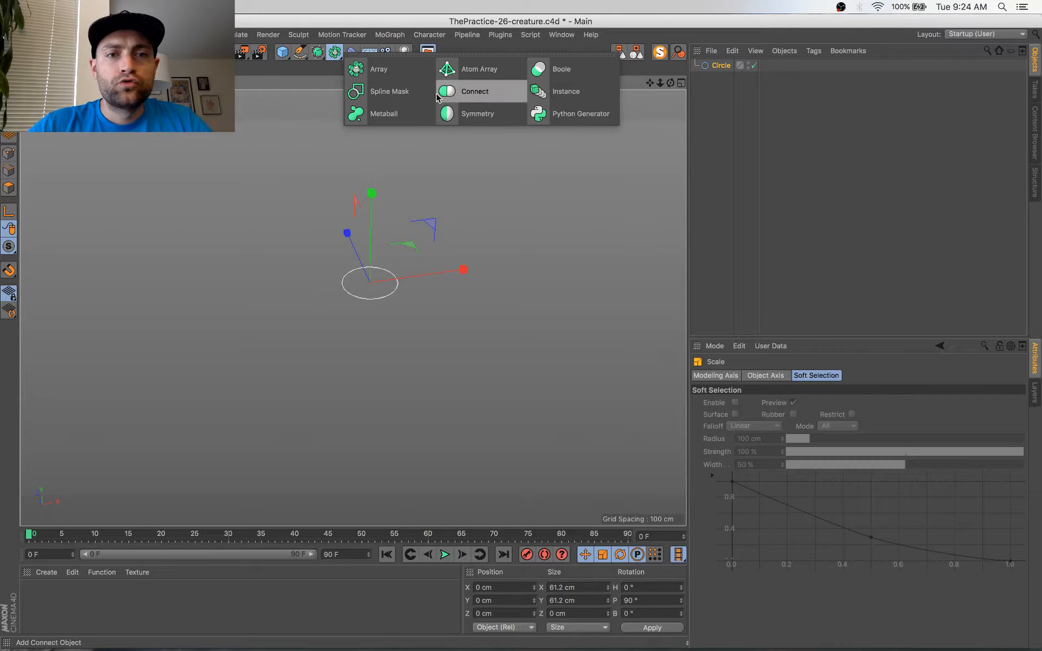
pyautogui.click(317, 56)
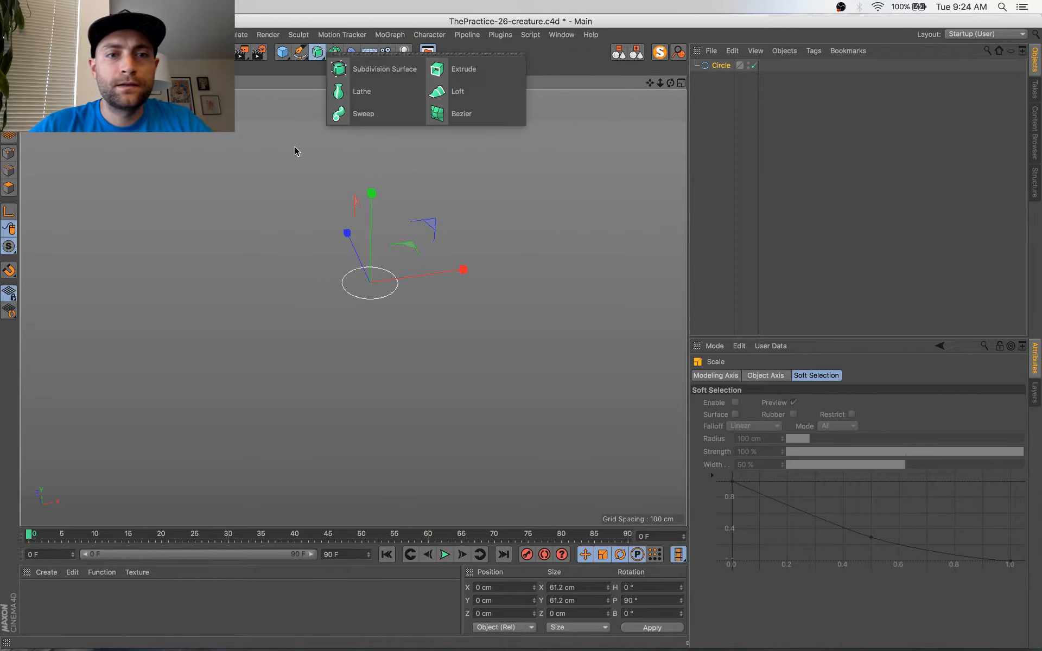
pyautogui.click(453, 94)
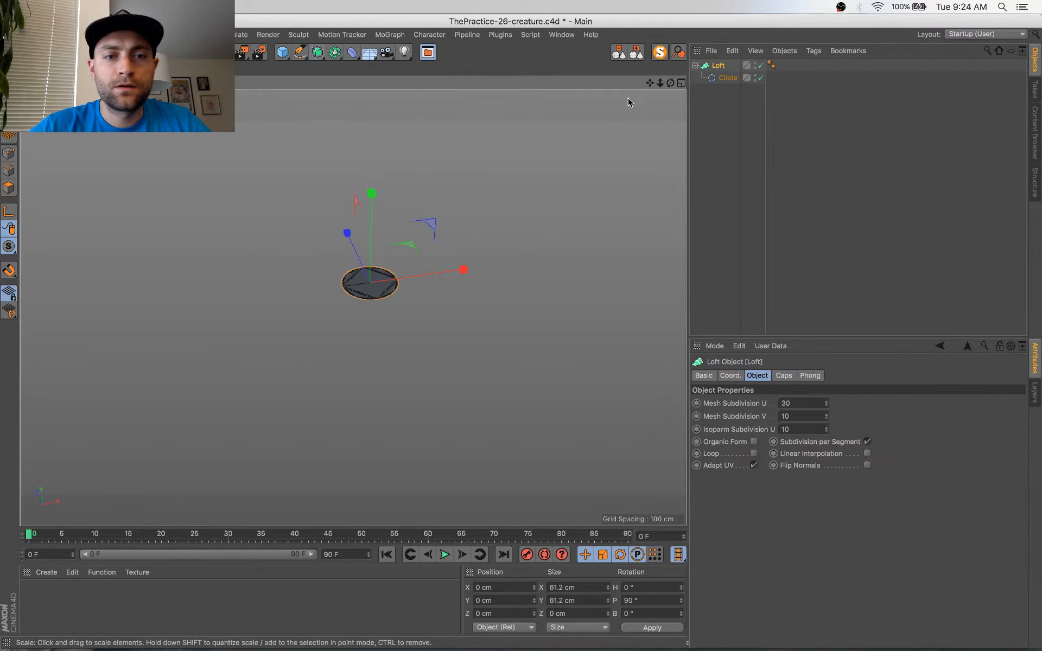
pyautogui.keyDown('ctrl'); pyautogui.moveTo(724, 81); pyautogui.dragTo(732, 85); pyautogui.keyUp('ctrl')
pyautogui.press('e')
pyautogui.press('super+z')
# Step: Duplicate the circle inside the loft and lower the copy to about Z -91 cm
pyautogui.click(731, 80)
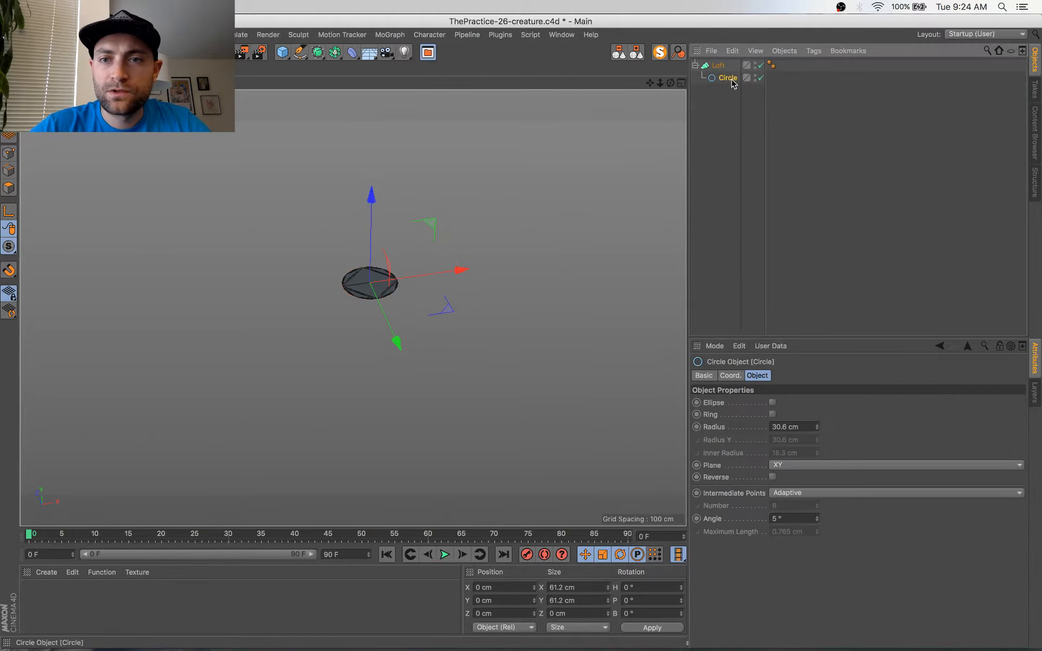
pyautogui.keyDown('ctrl'); pyautogui.moveTo(727, 76); pyautogui.dragTo(726, 75); pyautogui.keyUp('ctrl')
pyautogui.press('e')
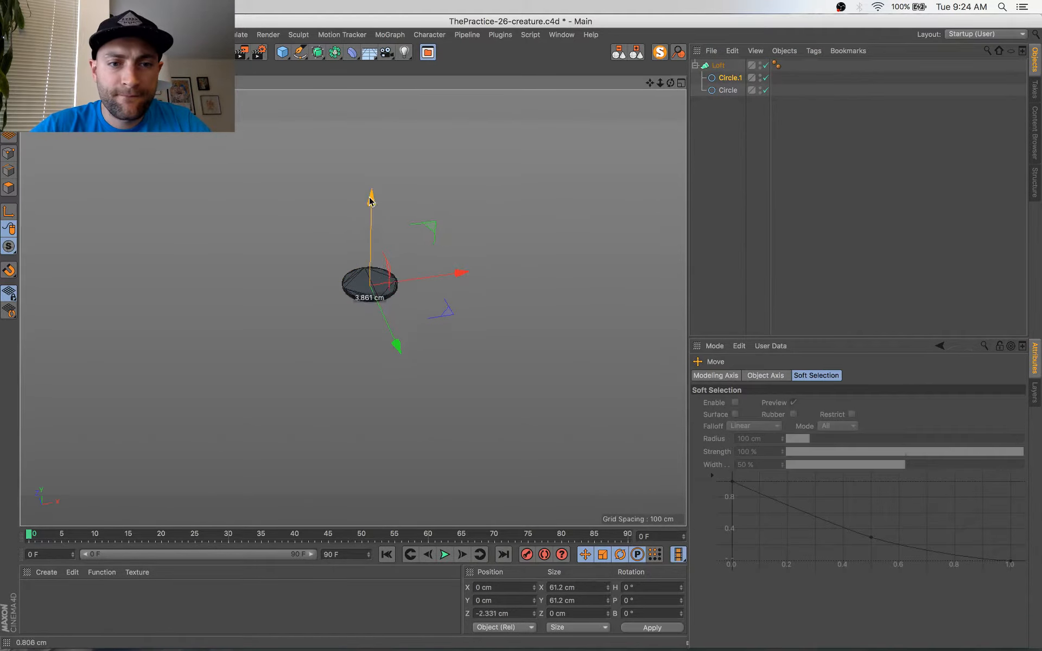
pyautogui.moveTo(369, 201); pyautogui.dragTo(364, 269)
pyautogui.keyDown('alt'); pyautogui.moveTo(386, 301); pyautogui.dragTo(386, 219, button='middle'); pyautogui.keyUp('alt')
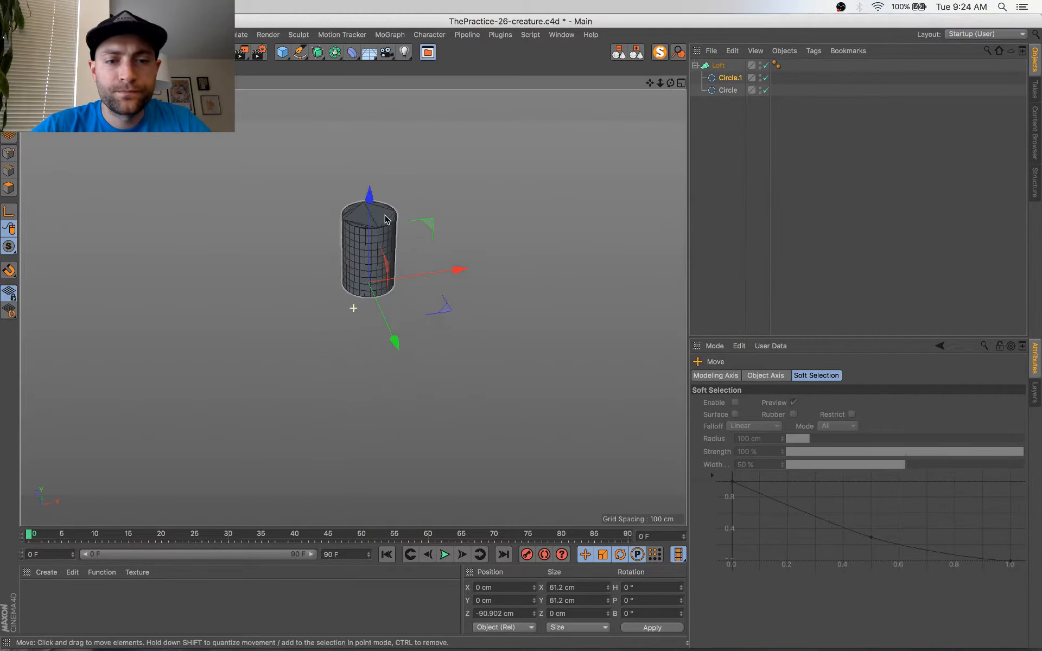
pyautogui.keyDown('alt'); pyautogui.moveTo(397, 242); pyautogui.dragTo(392, 203); pyautogui.keyUp('alt')
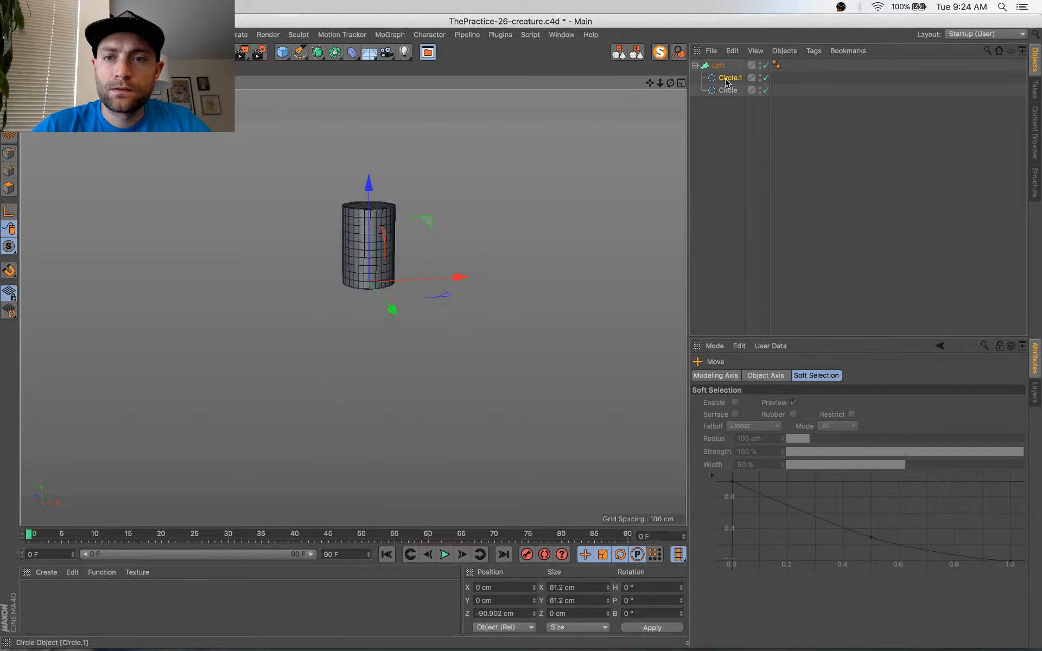
# Step: Duplicate the lowered circle inside the loft and lower the new copy to about Z -168 cm
pyautogui.keyDown('ctrl'); pyautogui.moveTo(728, 82); pyautogui.dragTo(727, 75); pyautogui.keyUp('ctrl')
pyautogui.moveTo(368, 182); pyautogui.dragTo(368, 248)
pyautogui.keyDown('alt'); pyautogui.moveTo(429, 341); pyautogui.dragTo(495, 343); pyautogui.keyUp('alt')
pyautogui.scroll(4, 424, 395)
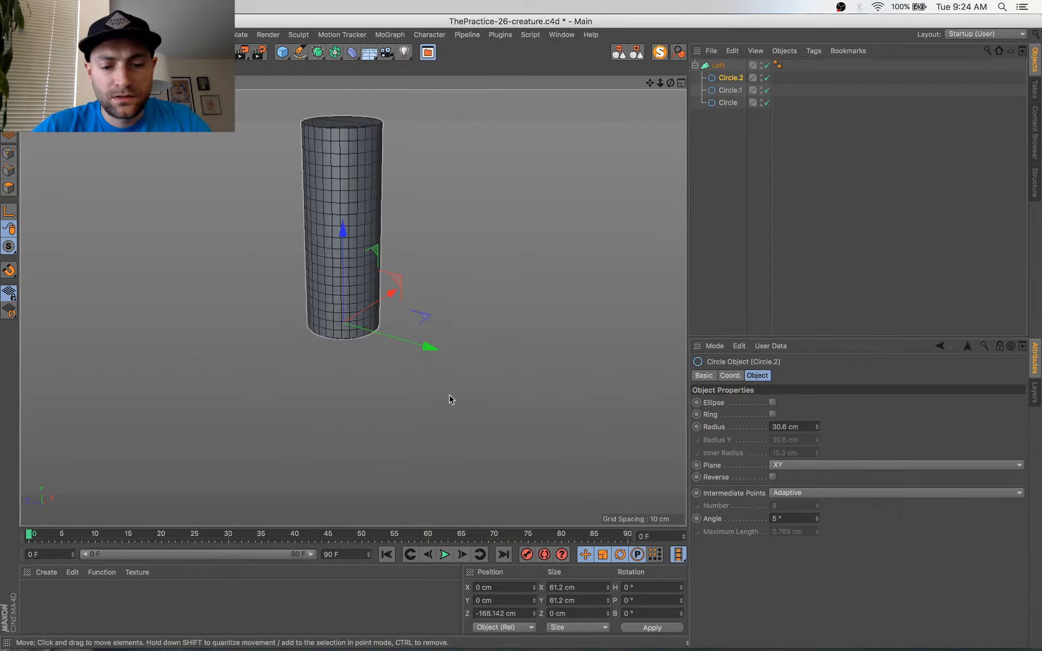
# Step: Make the lowest circle editable and pull its front point out to about Y 97 cm to form a foot
pyautogui.press('t')
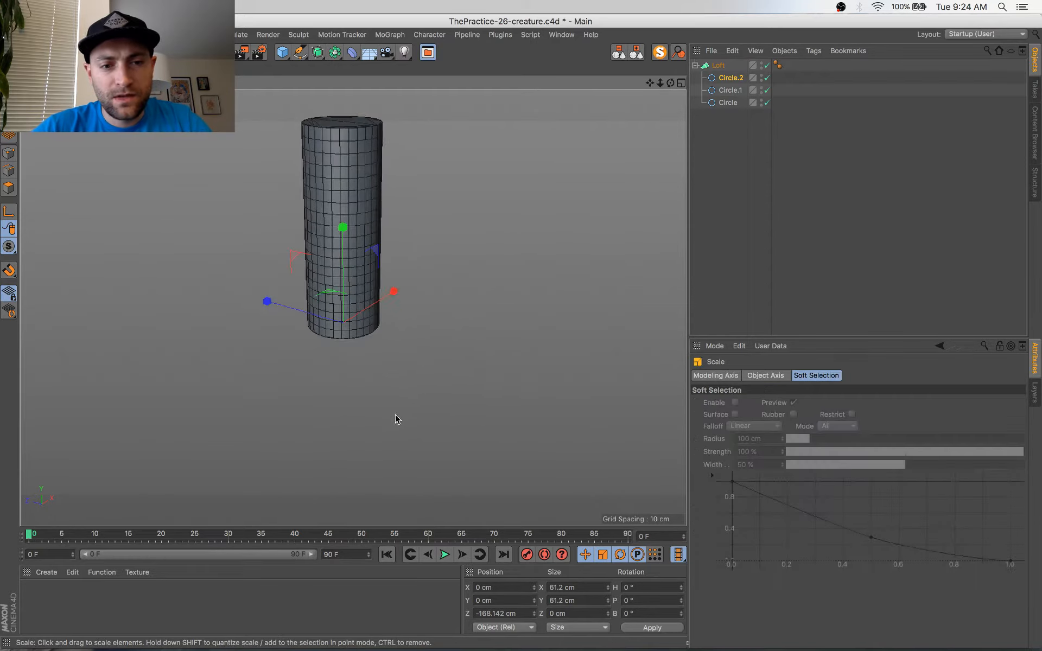
pyautogui.click(736, 80)
pyautogui.press('c')
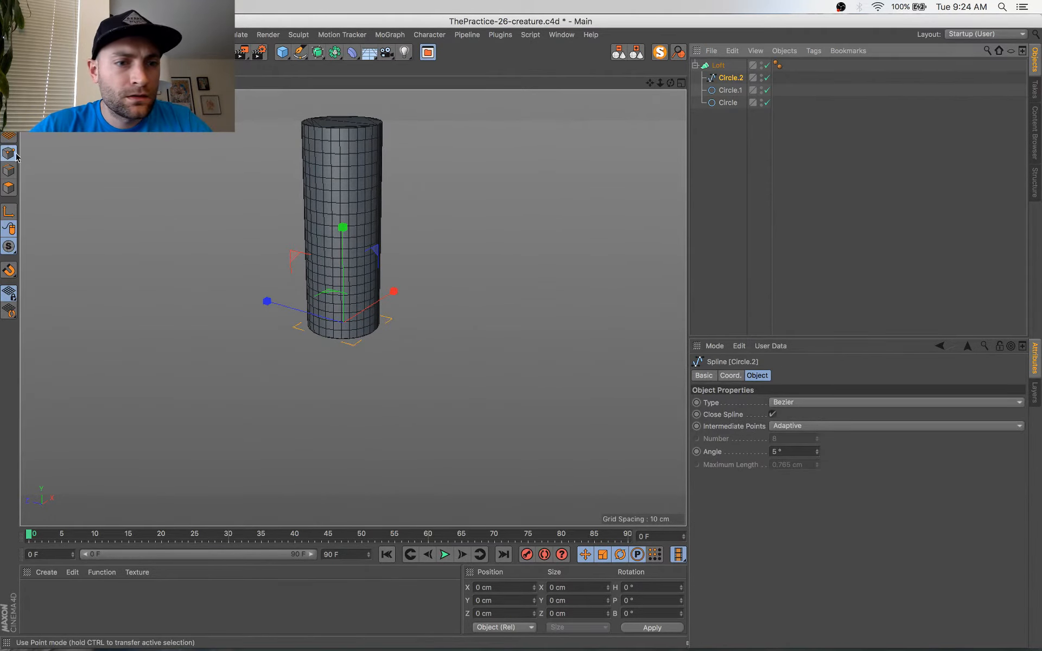
pyautogui.click(9, 154)
pyautogui.click(374, 332)
pyautogui.press('e')
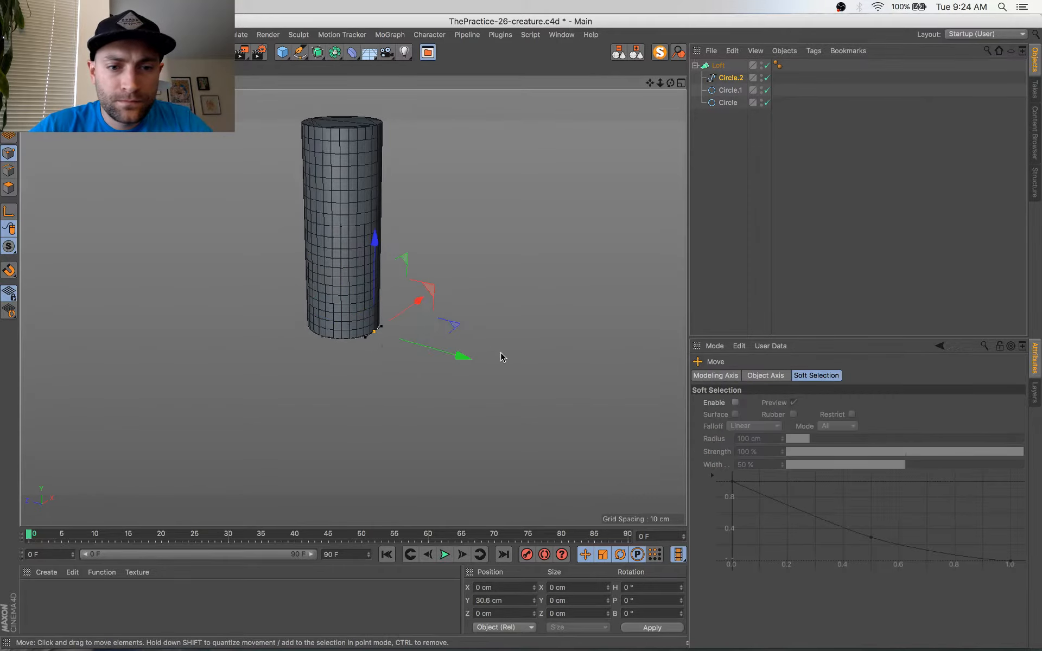
pyautogui.moveTo(458, 357); pyautogui.dragTo(532, 398)
pyautogui.scroll(8, 481, 377)
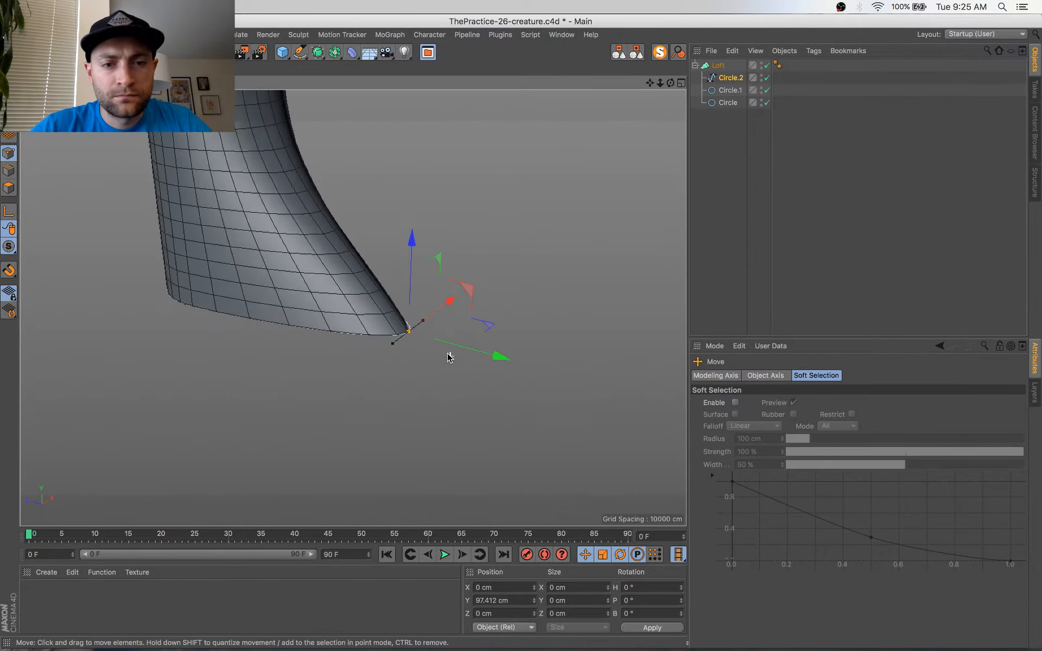
# Step: Select the two side points of the lowest spline and spread them to about 88 cm apart
pyautogui.keyDown('alt'); pyautogui.moveTo(445, 346); pyautogui.dragTo(435, 434); pyautogui.keyUp('alt')
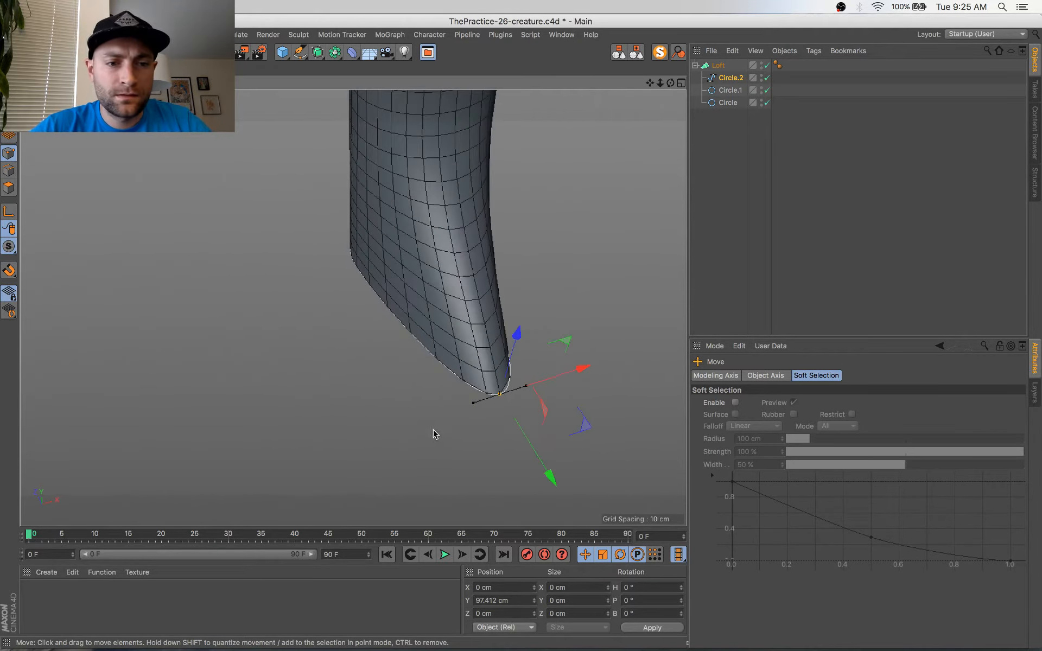
pyautogui.moveTo(371, 282); pyautogui.dragTo(372, 282)
pyautogui.keyDown('alt'); pyautogui.moveTo(549, 279); pyautogui.dragTo(483, 349); pyautogui.keyUp('alt')
pyautogui.moveTo(426, 310); pyautogui.dragTo(425, 309)
pyautogui.keyDown('alt'); pyautogui.moveTo(467, 343); pyautogui.dragTo(547, 376); pyautogui.keyUp('alt')
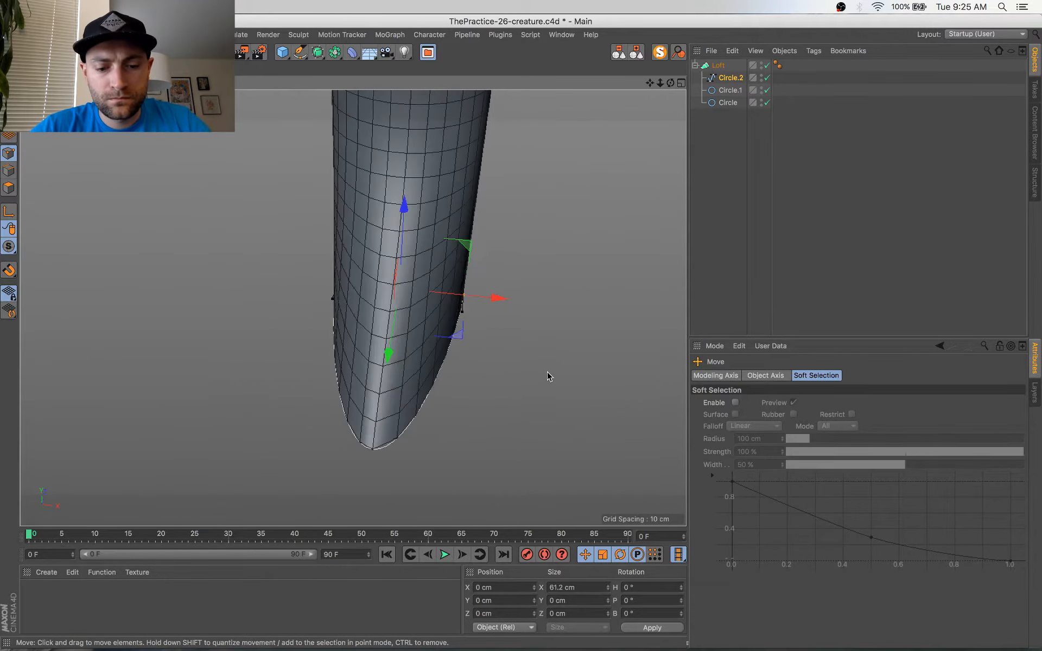
pyautogui.moveTo(491, 302); pyautogui.dragTo(531, 386)
# Step: Pull the heel point of the lowest spline back to about Y -39 cm
pyautogui.moveTo(425, 337); pyautogui.dragTo(348, 336)
pyautogui.press('e')
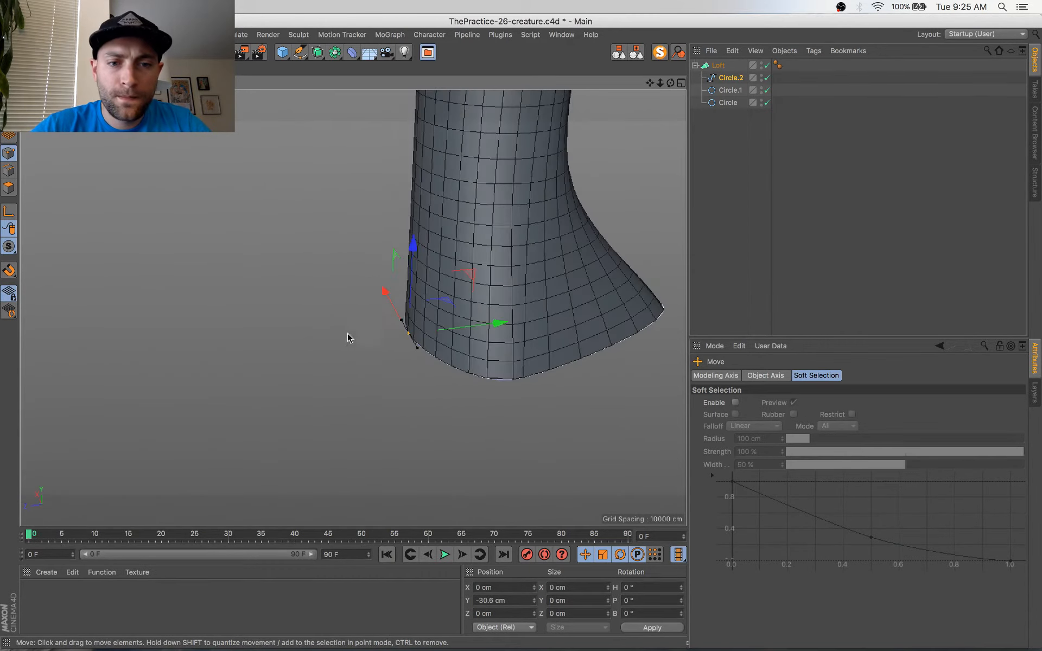
pyautogui.moveTo(492, 325); pyautogui.dragTo(474, 333)
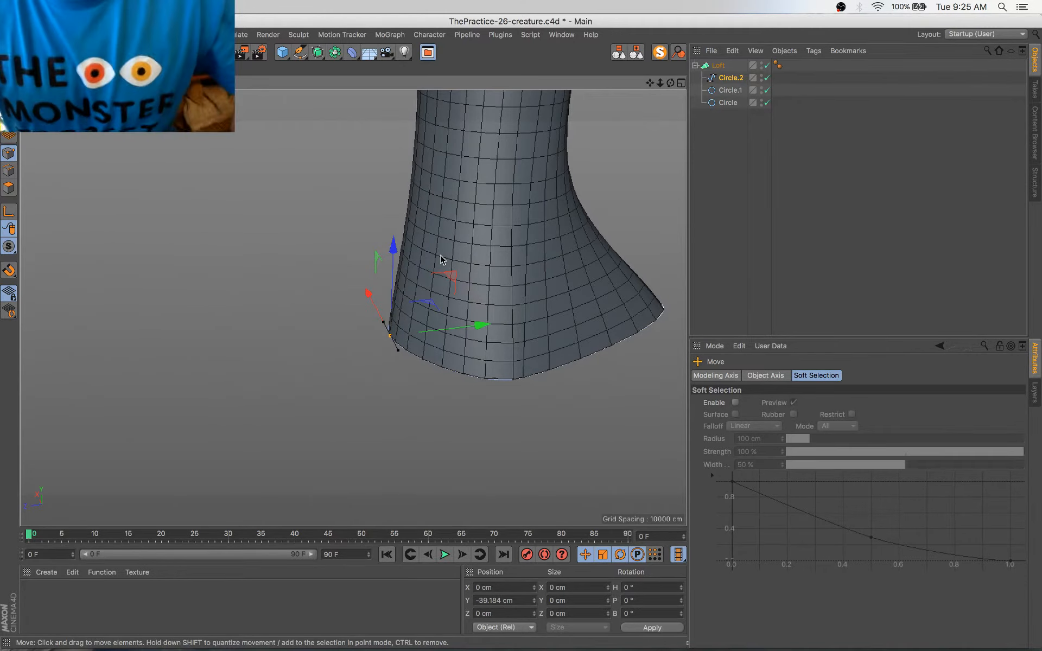
pyautogui.press('super+Tab')
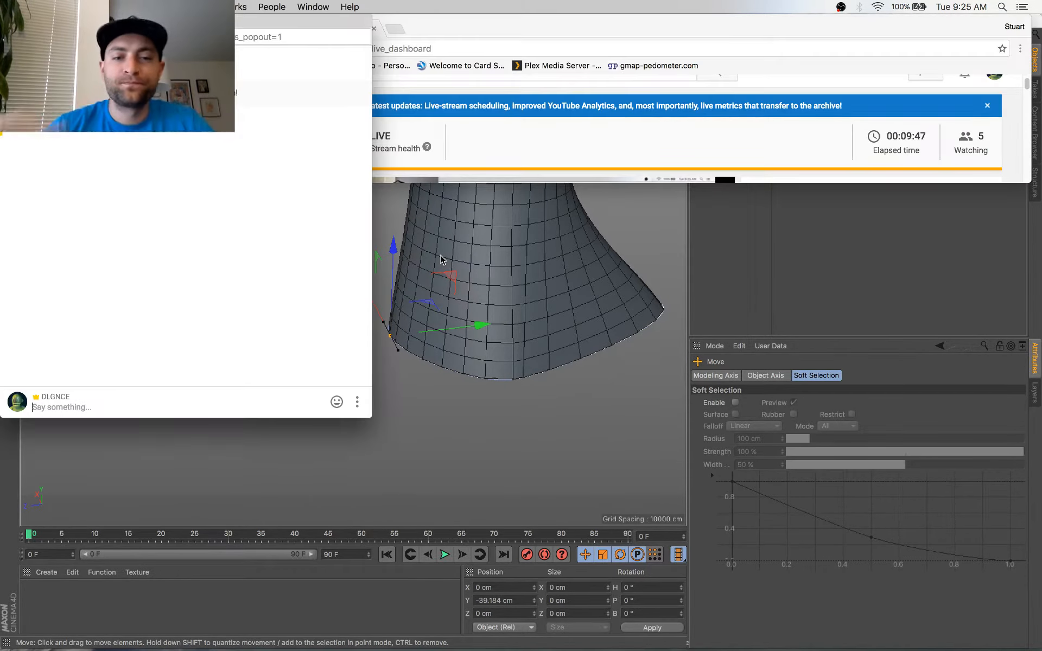
pyautogui.press('super+Tab')
# Step: Lengthen the tangent handles of the lowest spline's toe point and bring the point in to about Y 92 cm
pyautogui.keyDown('alt'); pyautogui.moveTo(441, 259); pyautogui.dragTo(401, 283); pyautogui.keyUp('alt')
pyautogui.moveTo(527, 432); pyautogui.dragTo(384, 408, button='right')
pyautogui.press('t')
pyautogui.moveTo(576, 416); pyautogui.dragTo(682, 392)
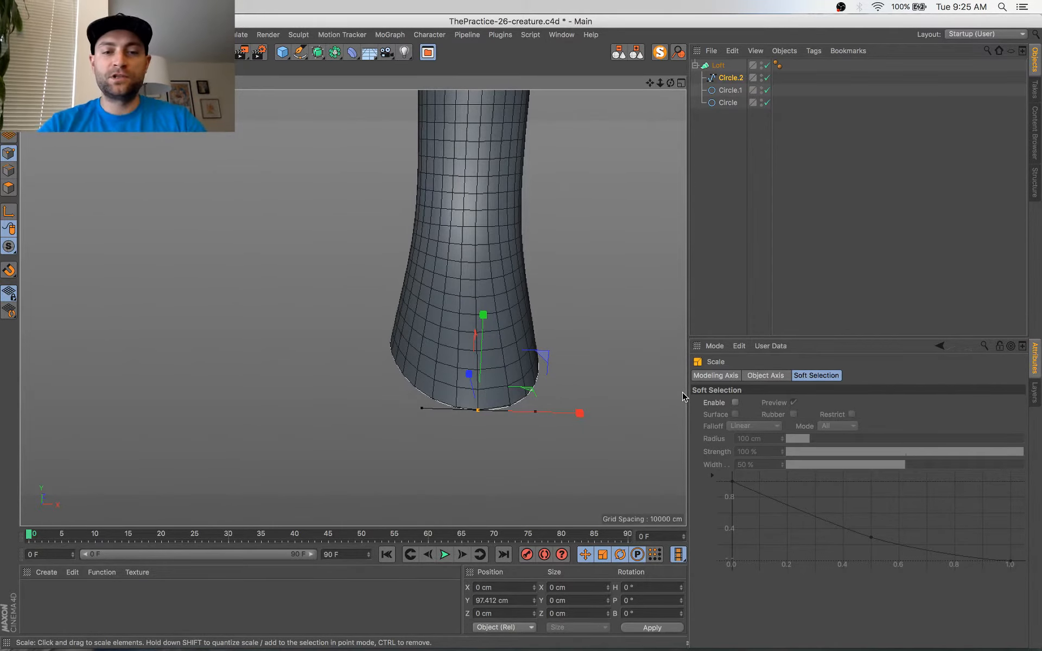
pyautogui.keyDown('alt'); pyautogui.moveTo(251, 147); pyautogui.dragTo(366, 161); pyautogui.keyUp('alt')
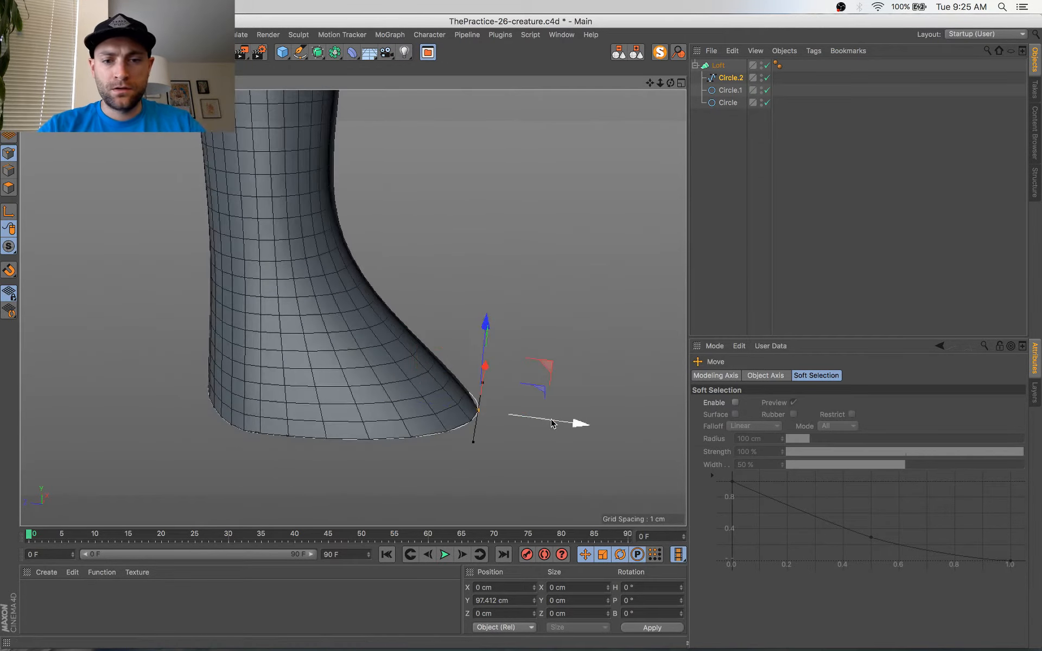
pyautogui.moveTo(551, 421); pyautogui.dragTo(539, 421)
pyautogui.keyDown('alt'); pyautogui.moveTo(561, 372); pyautogui.dragTo(566, 344); pyautogui.keyUp('alt')
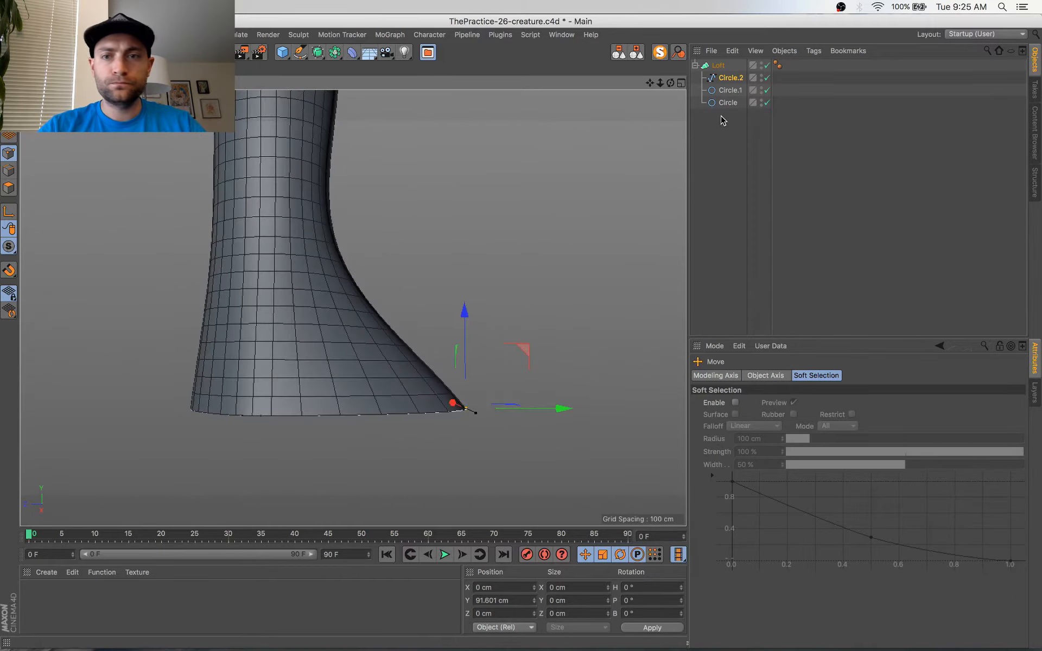
# Step: Raise all points of the lowest foot spline to about Z -156 cm
pyautogui.click(732, 78)
pyautogui.hotkey('ctrl', 'a')
pyautogui.press('e')
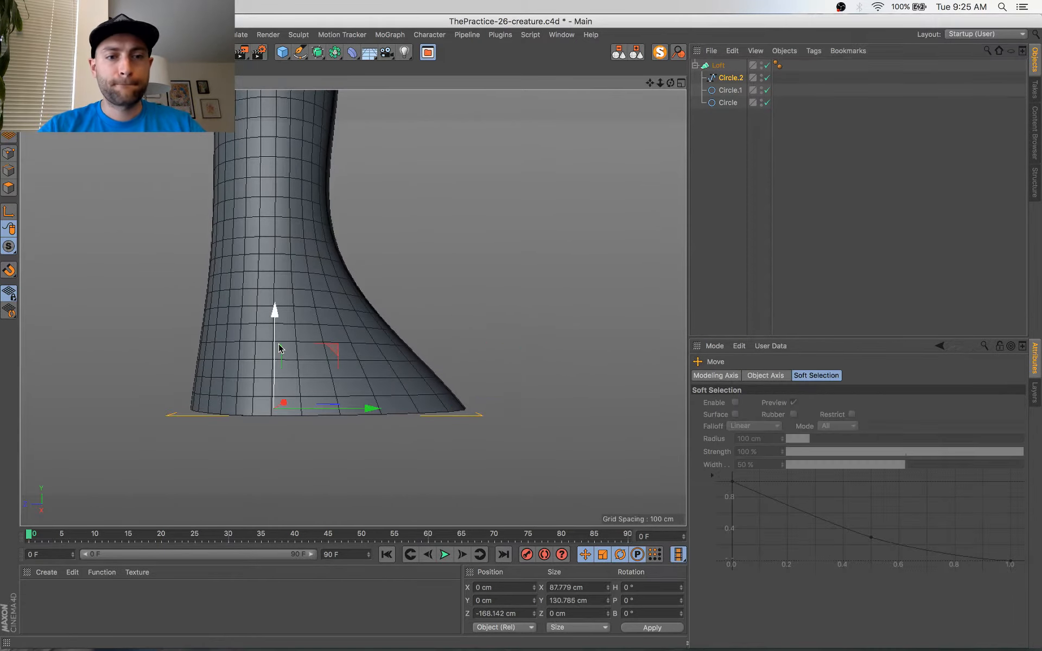
pyautogui.moveTo(279, 344); pyautogui.dragTo(274, 289)
pyautogui.press('super+Tab')
pyautogui.press('super+Tab')
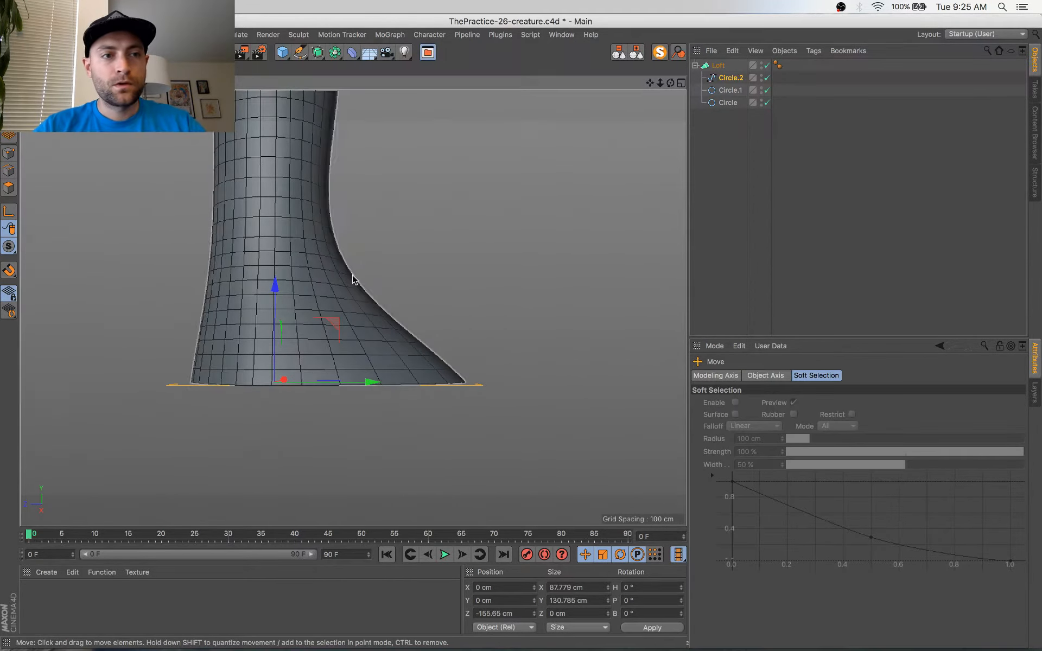
# Step: Duplicate the lowest foot spline inside the loft and lower the copy to about Z -173 cm to form the sole
pyautogui.keyDown('alt'); pyautogui.moveTo(473, 356); pyautogui.dragTo(434, 377); pyautogui.keyUp('alt')
pyautogui.scroll(-5, 425, 377)
pyautogui.keyDown('alt'); pyautogui.moveTo(424, 377); pyautogui.dragTo(488, 331, button='middle'); pyautogui.keyUp('alt')
pyautogui.keyDown('alt'); pyautogui.moveTo(487, 331); pyautogui.dragTo(470, 330); pyautogui.keyUp('alt')
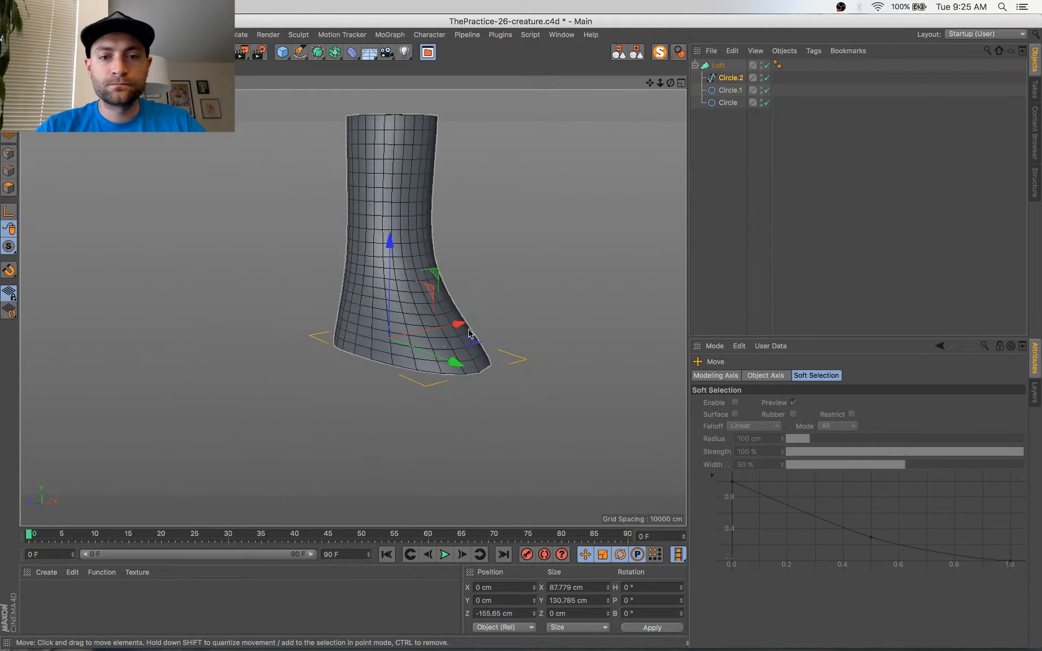
pyautogui.click(731, 80)
pyautogui.keyDown('ctrl'); pyautogui.moveTo(730, 79); pyautogui.dragTo(731, 72); pyautogui.keyUp('ctrl')
pyautogui.press('e')
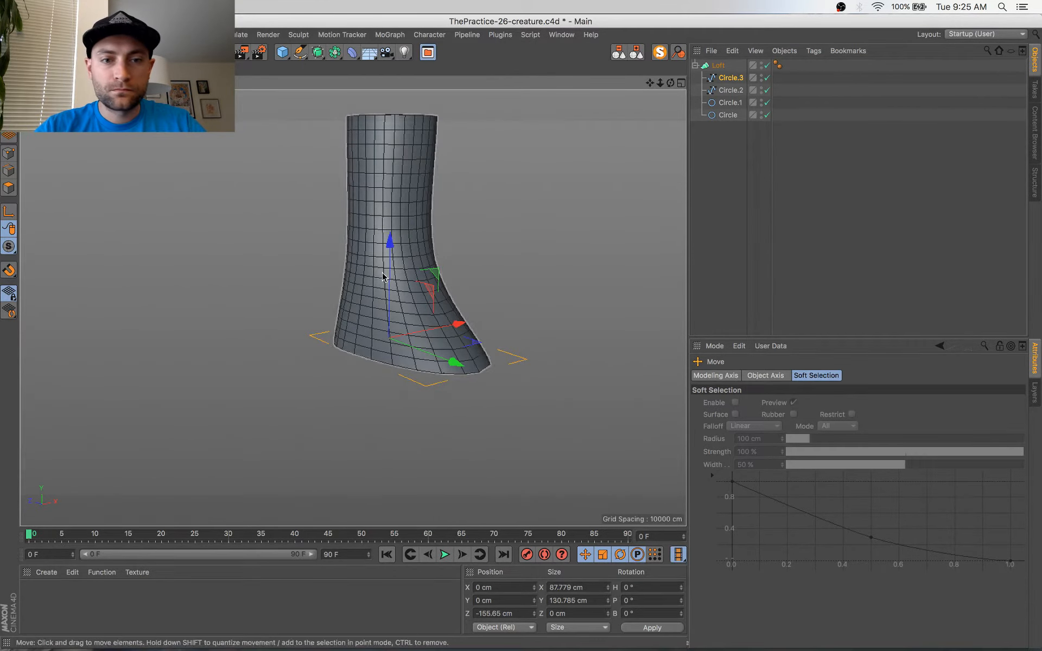
pyautogui.moveTo(391, 251); pyautogui.dragTo(391, 276)
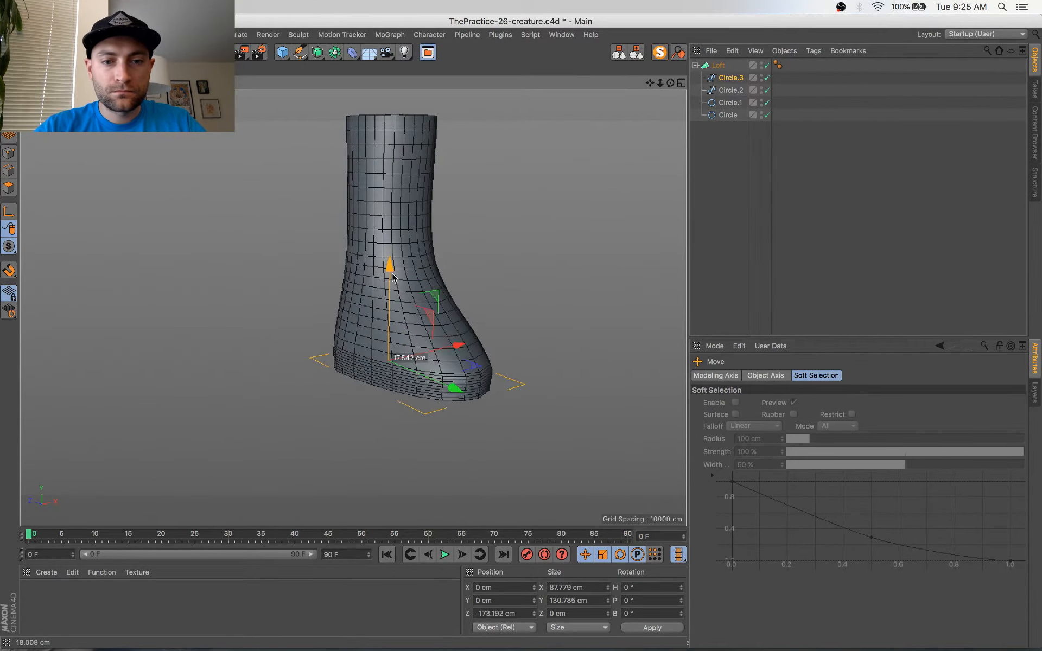
pyautogui.press('super+z')
pyautogui.keyDown('alt'); pyautogui.moveTo(449, 437); pyautogui.dragTo(548, 430); pyautogui.keyUp('alt')
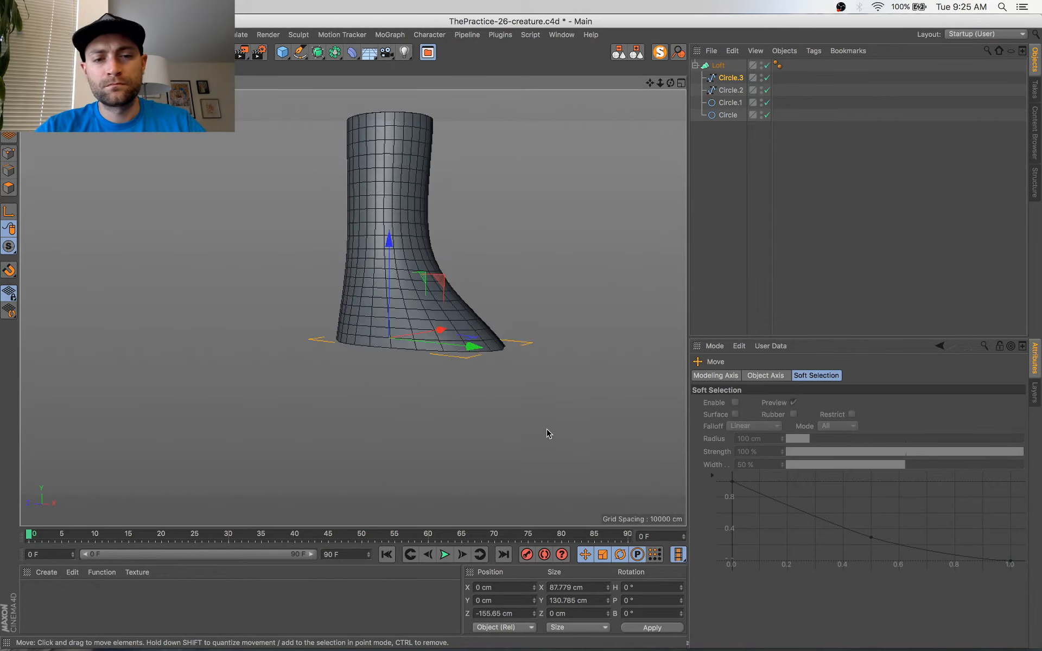
pyautogui.press('super+shift+z')
pyautogui.press('super+shift+z')
pyautogui.keyDown('alt'); pyautogui.moveTo(504, 398); pyautogui.dragTo(277, 351); pyautogui.keyUp('alt')
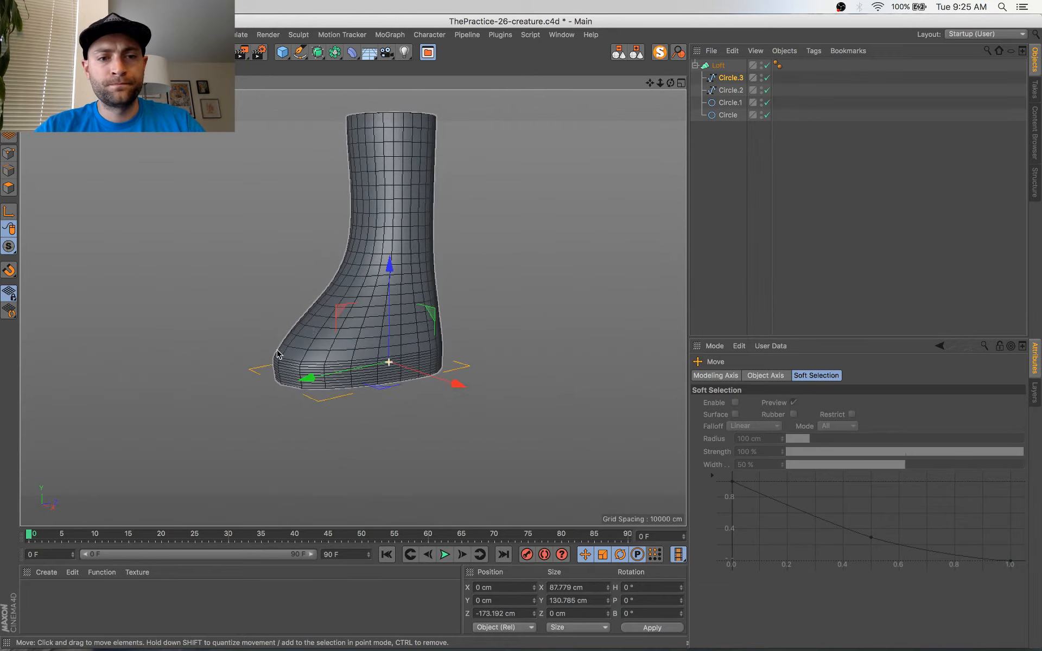
# Step: Raise the top circle of the leg to about Z 13 cm
pyautogui.keyDown('alt'); pyautogui.moveTo(316, 300); pyautogui.dragTo(290, 356, button='middle'); pyautogui.keyUp('alt')
pyautogui.click(730, 115)
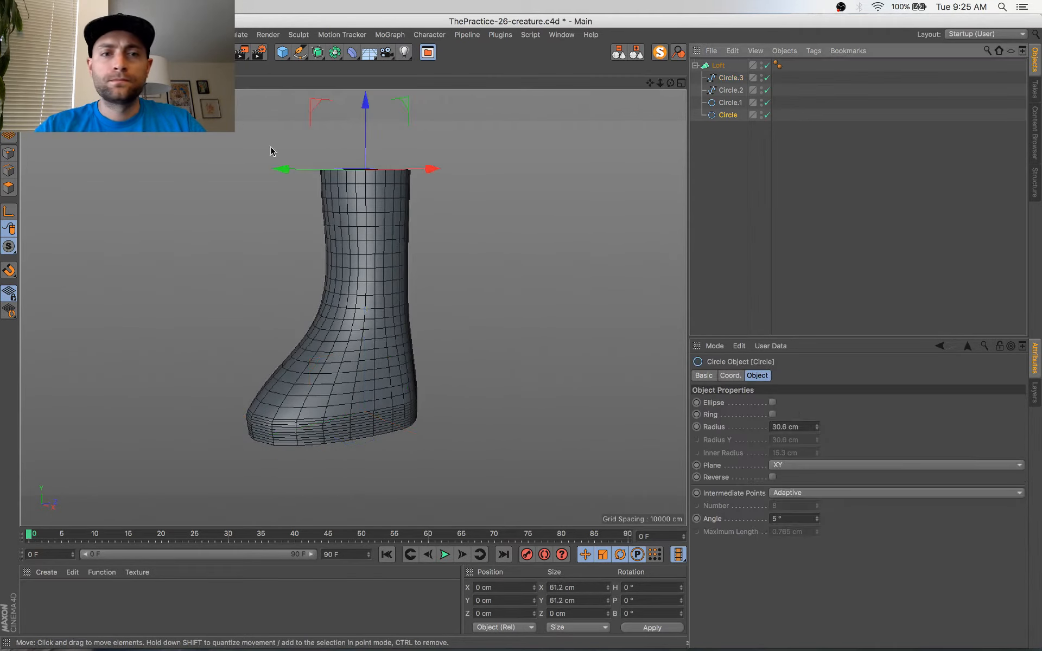
pyautogui.moveTo(366, 108); pyautogui.dragTo(366, 85)
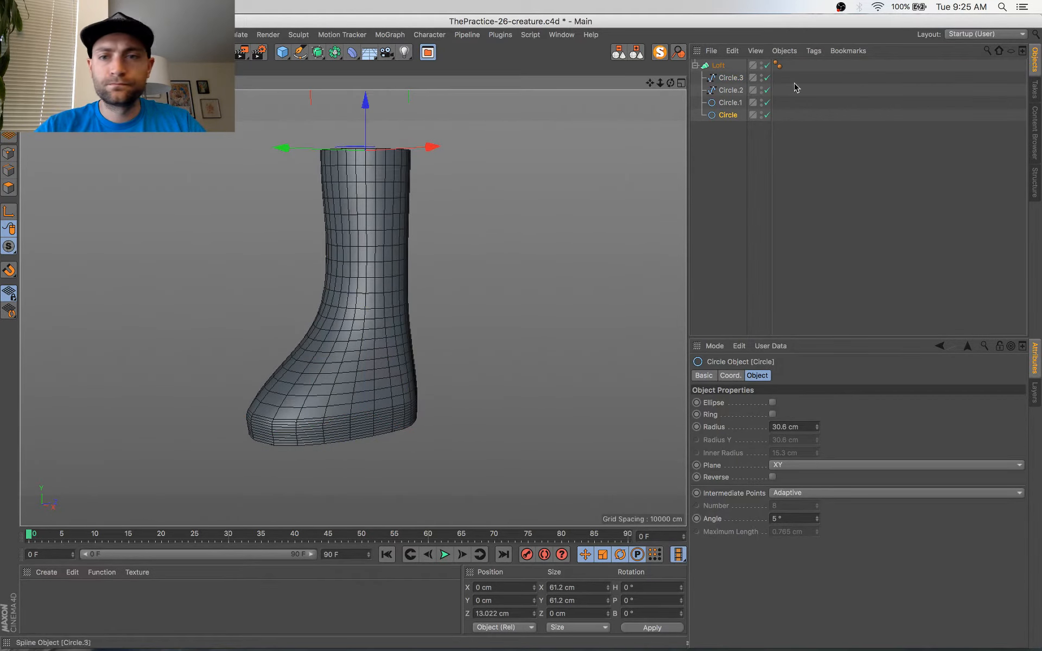
# Step: Set the loft's Mesh Subdivision V to 5 and enable Organic Form
pyautogui.click(722, 66)
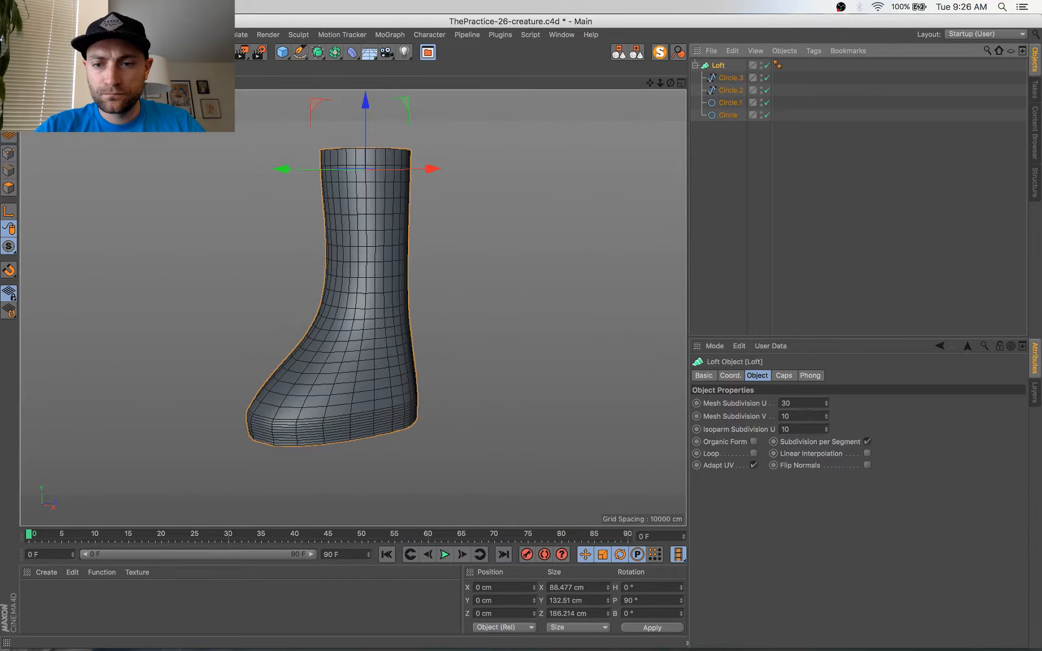
pyautogui.moveTo(826, 404); pyautogui.dragTo(834, 452)
pyautogui.press('super+z')
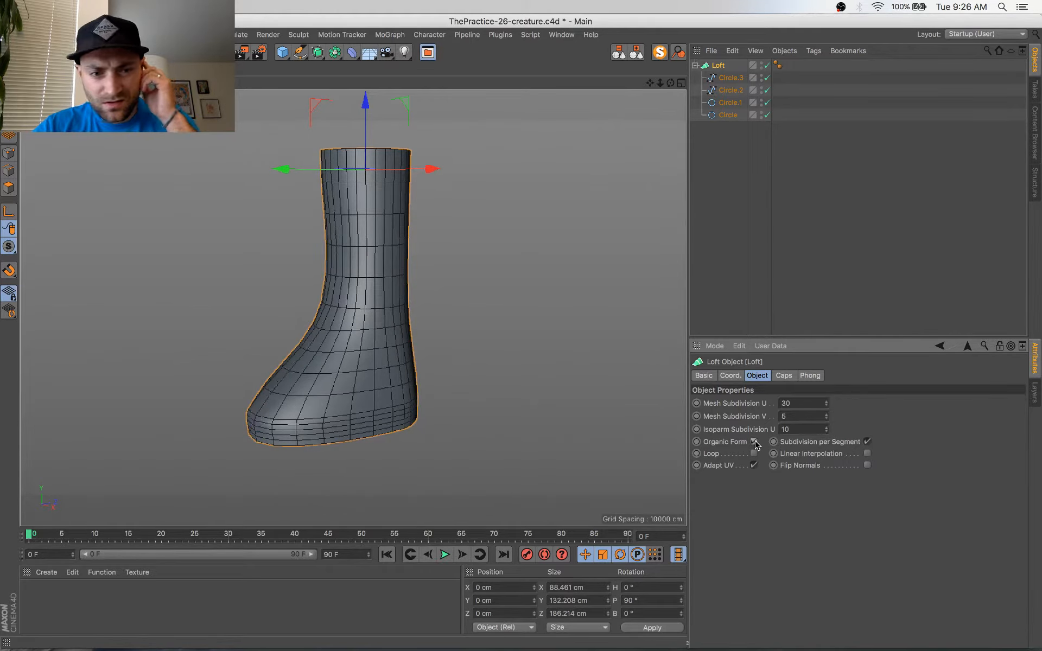
pyautogui.keyDown('alt'); pyautogui.moveTo(472, 375); pyautogui.dragTo(739, 227); pyautogui.keyUp('alt')
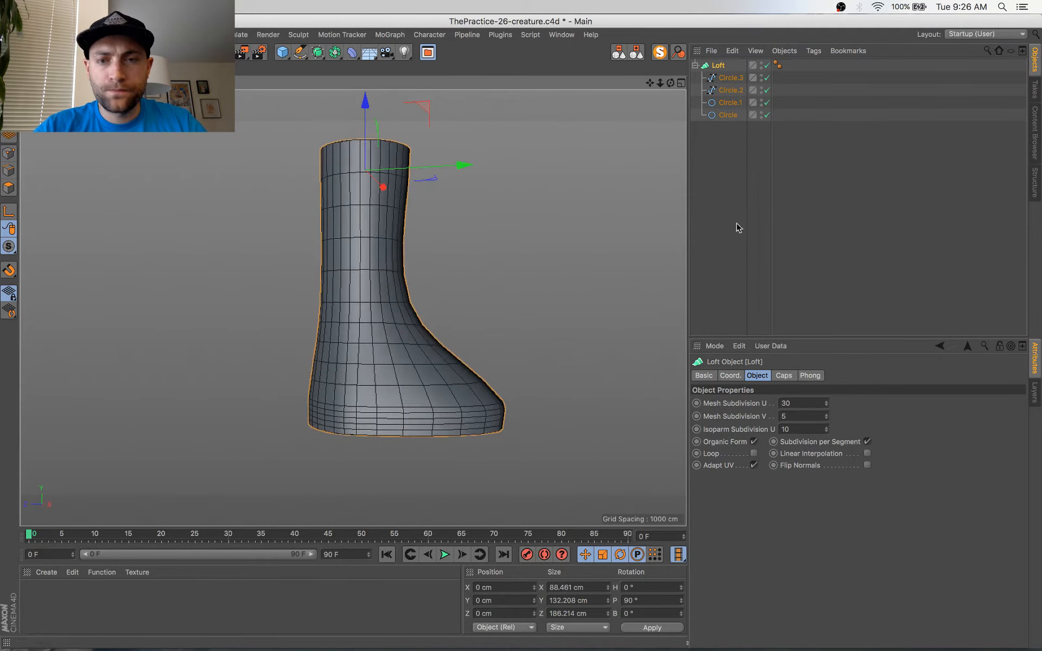
# Step: Lower the ankle circle, Circle.1, to about Z -109 cm
pyautogui.click(728, 91)
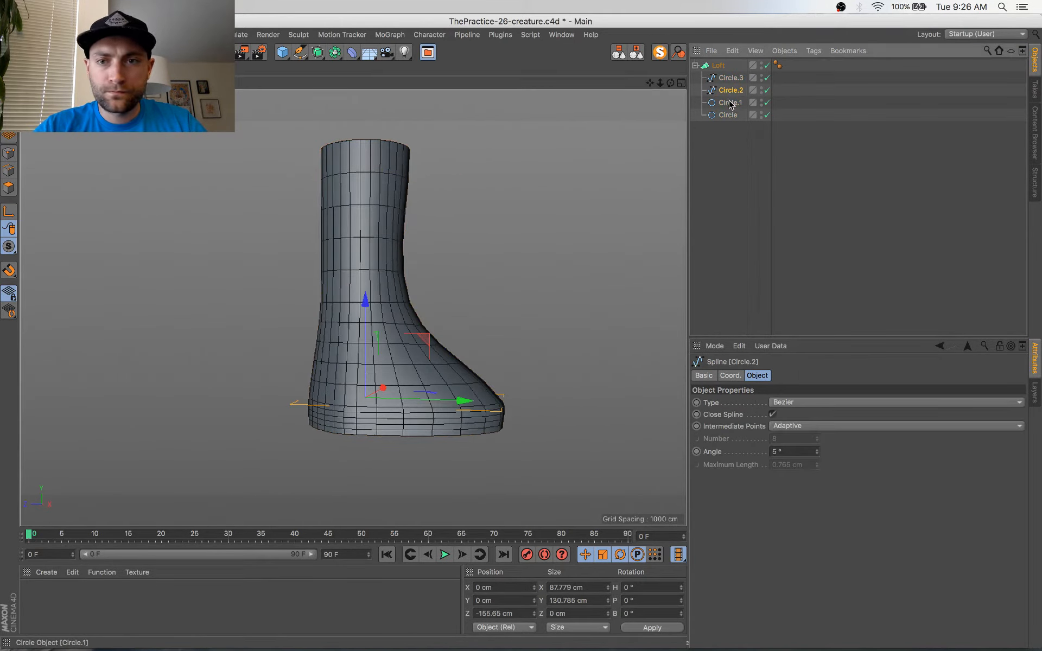
pyautogui.click(731, 103)
pyautogui.press('e')
pyautogui.moveTo(365, 217); pyautogui.dragTo(367, 243)
pyautogui.keyDown('alt'); pyautogui.moveTo(464, 254); pyautogui.dragTo(449, 292, button='middle'); pyautogui.keyUp('alt')
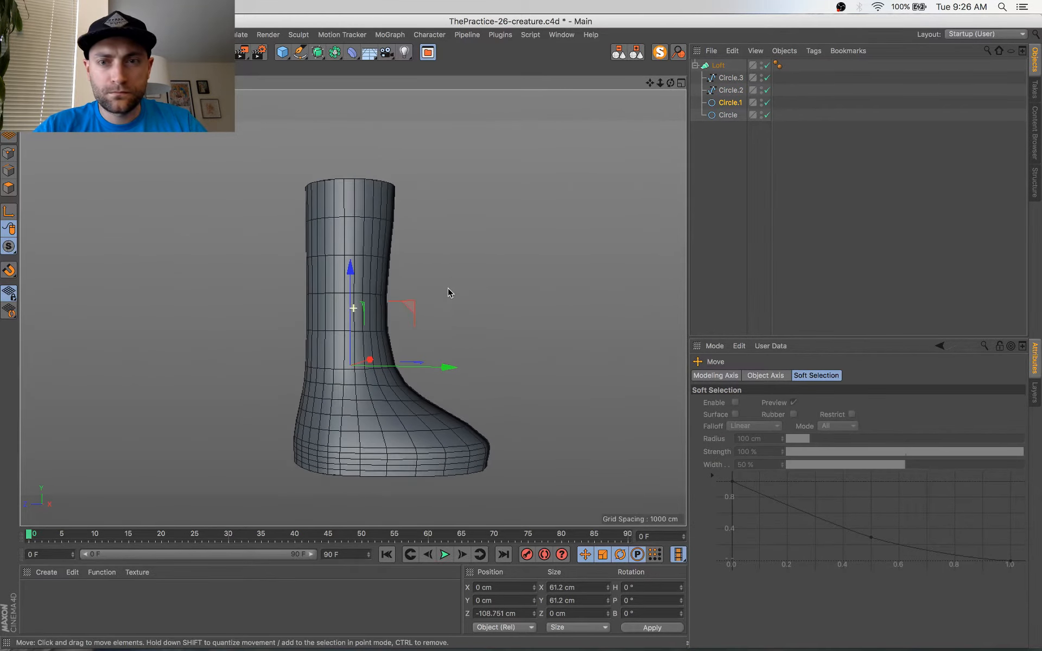
# Step: Try duplicating the ankle circle within the loft and raising the copy up the leg
pyautogui.keyDown('ctrl'); pyautogui.moveTo(729, 103); pyautogui.dragTo(730, 109); pyautogui.keyUp('ctrl')
pyautogui.press('e')
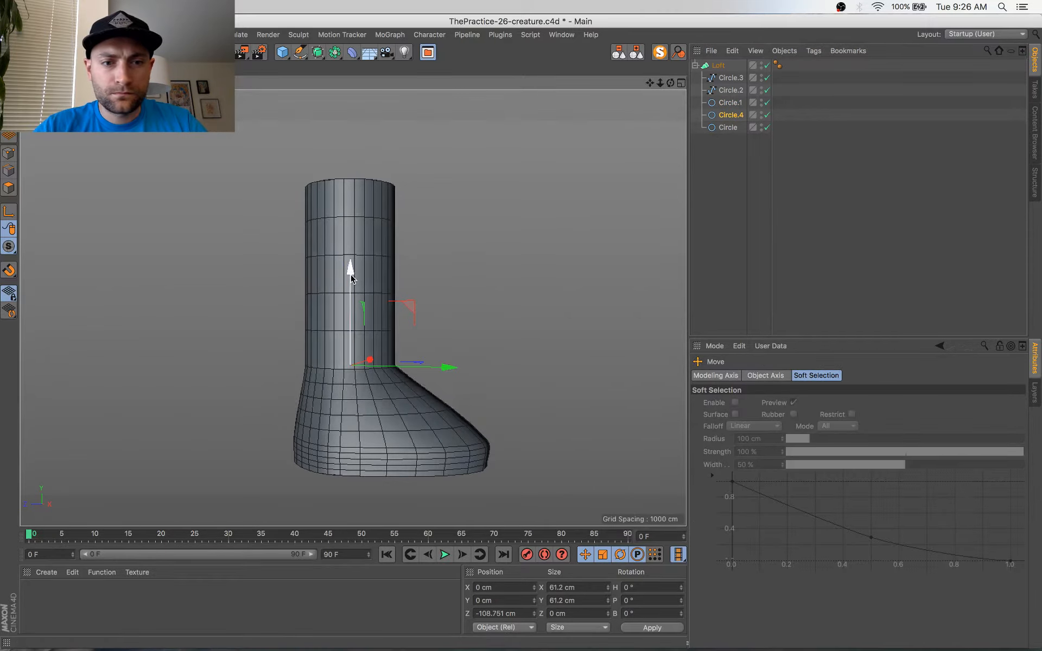
pyautogui.moveTo(355, 275); pyautogui.dragTo(364, 177)
pyautogui.keyDown('alt'); pyautogui.moveTo(417, 209); pyautogui.dragTo(445, 257); pyautogui.keyUp('alt')
pyautogui.hotkey('ctrl', 'z')
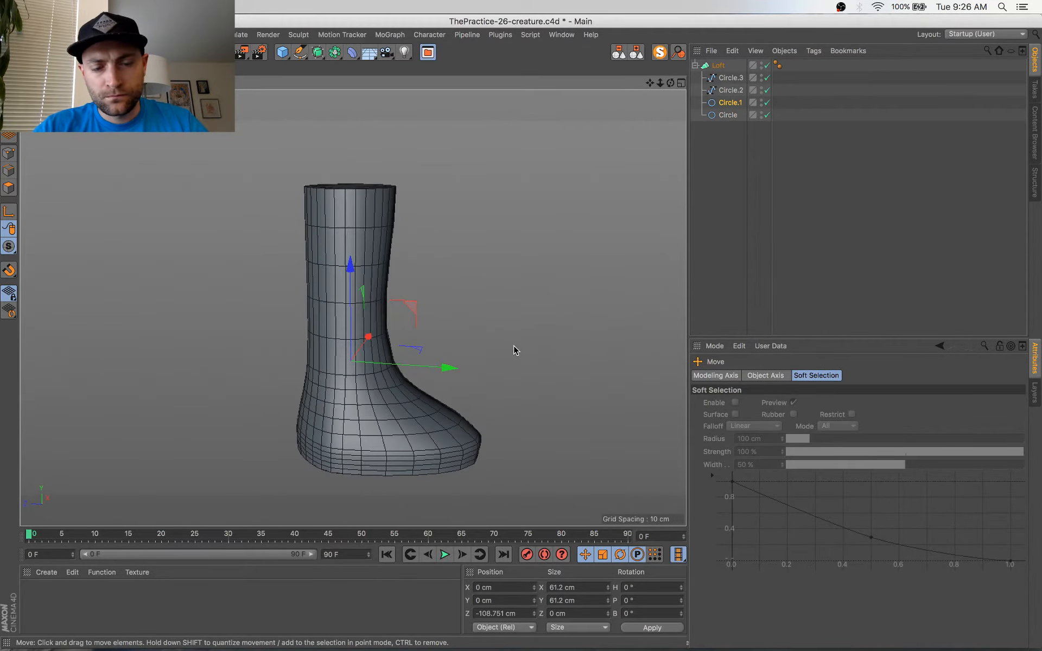
pyautogui.hotkey('ctrl', 'z')
pyautogui.hotkey('ctrl', 'z')
pyautogui.keyDown('alt'); pyautogui.moveTo(443, 284); pyautogui.dragTo(587, 262); pyautogui.keyUp('alt')
# Step: Lengthen the leg by raising its top circle to about Z 32 cm
pyautogui.click(721, 80)
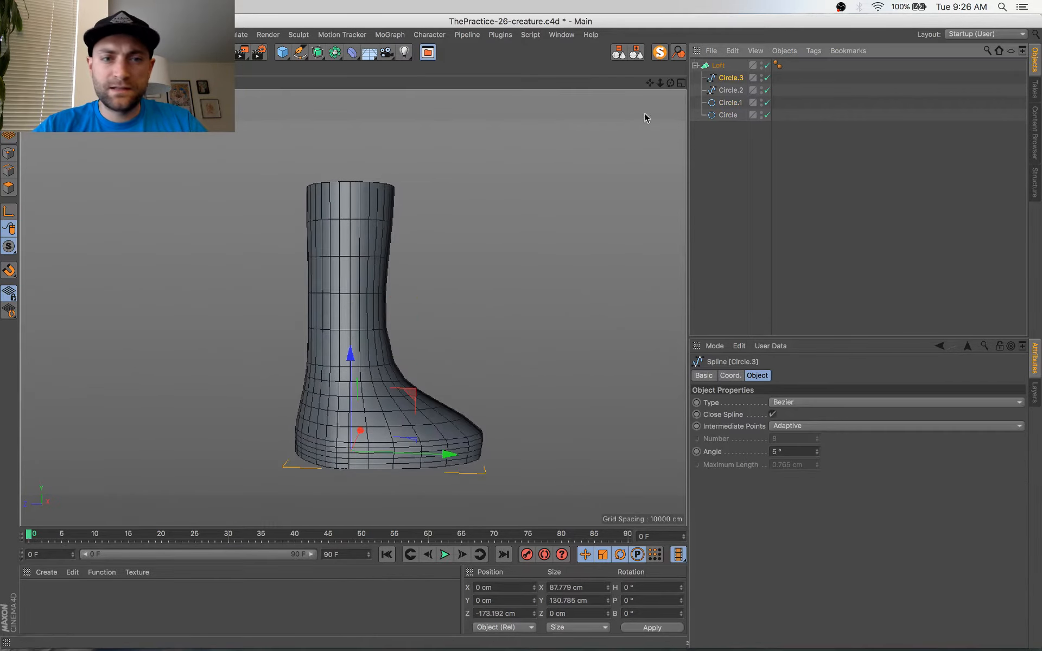
pyautogui.click(731, 113)
pyautogui.keyDown('alt'); pyautogui.moveTo(567, 212); pyautogui.dragTo(535, 239); pyautogui.keyUp('alt')
pyautogui.moveTo(351, 104); pyautogui.dragTo(355, 79)
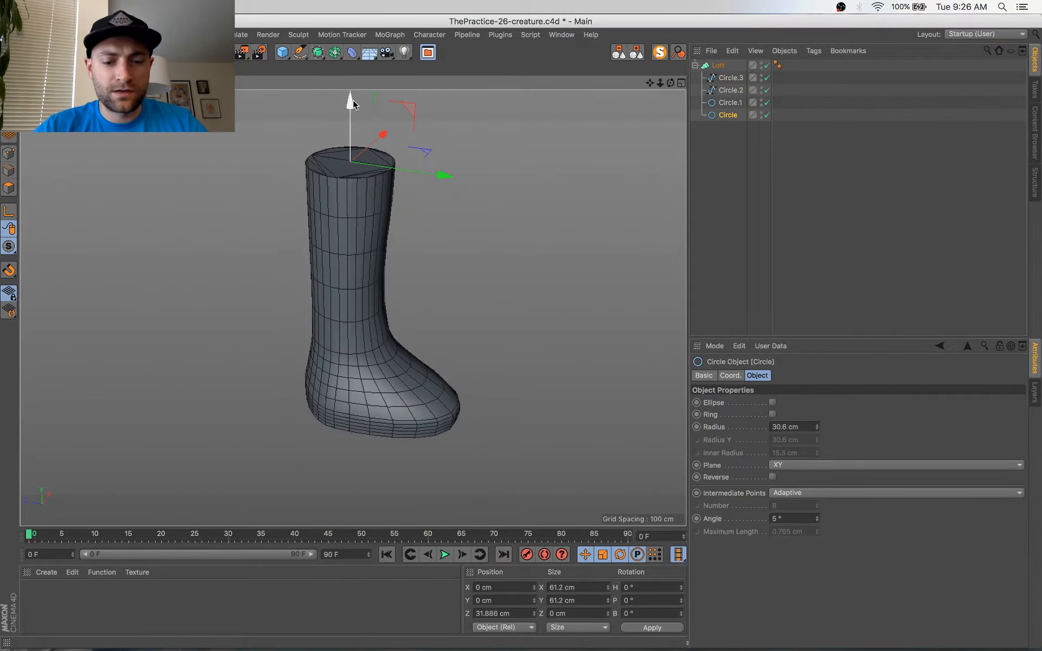
# Step: Scale the top circle down to about 56 cm across and shift it back to about Y -4.6 cm
pyautogui.press('t')
pyautogui.moveTo(481, 114); pyautogui.dragTo(444, 131)
pyautogui.press('e')
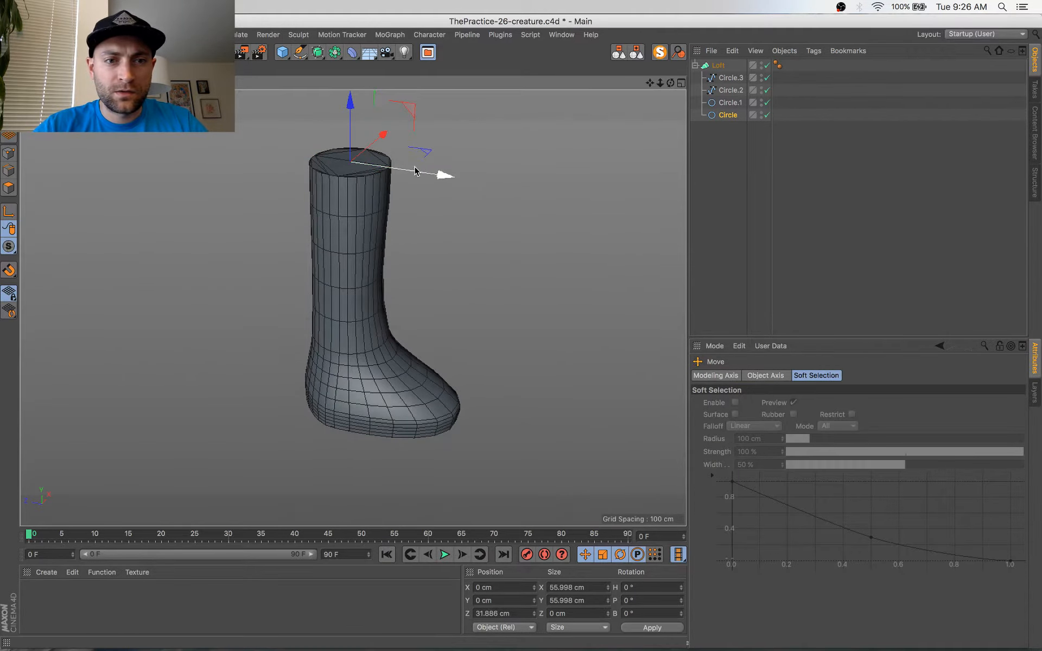
pyautogui.moveTo(414, 168); pyautogui.dragTo(305, 179)
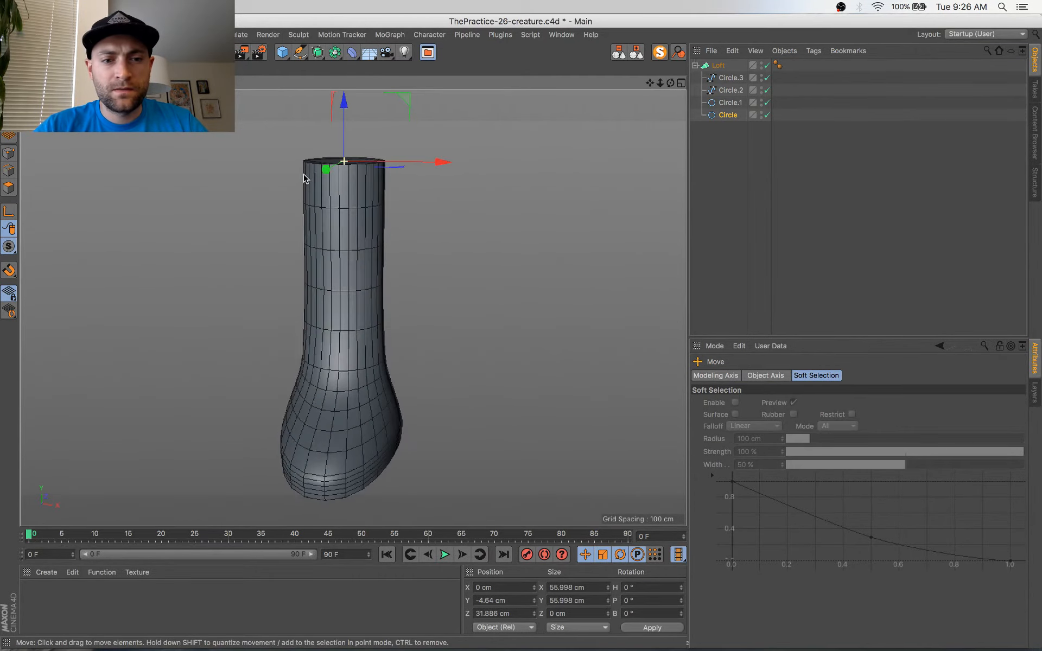
# Step: Turn off solo mode to show the sphere body together with the leg loft
pyautogui.click(718, 65)
pyautogui.click(656, 51)
pyautogui.scroll(-5, 519, 146)
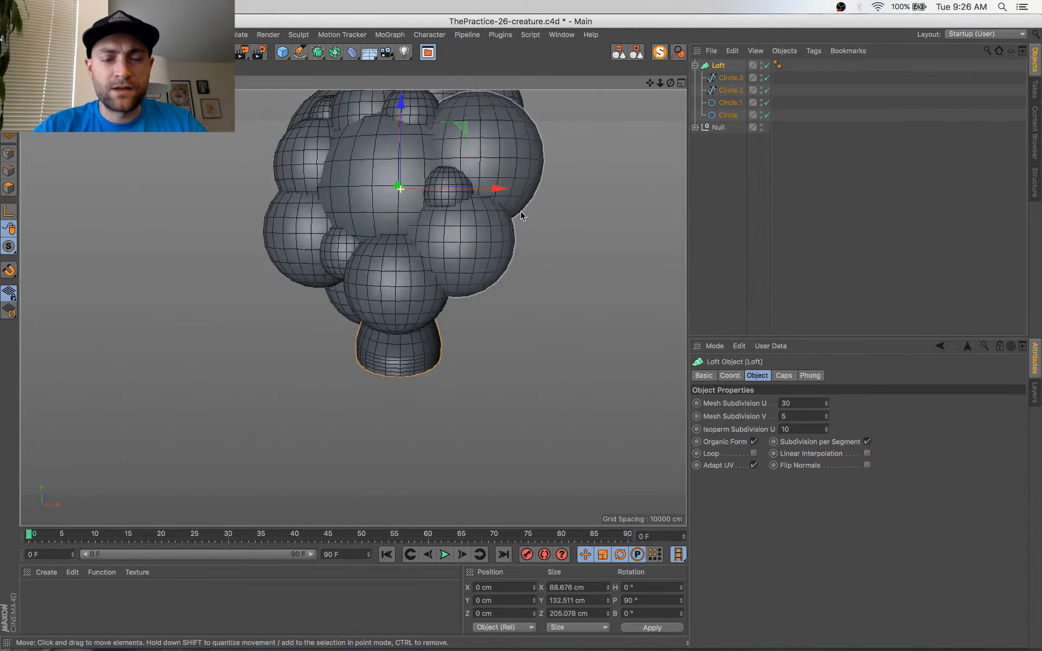
pyautogui.keyDown('alt'); pyautogui.moveTo(520, 211); pyautogui.dragTo(530, 220); pyautogui.keyUp('alt')
pyautogui.keyDown('alt'); pyautogui.moveTo(530, 220); pyautogui.dragTo(515, 285, button='middle'); pyautogui.keyUp('alt')
pyautogui.keyDown('alt'); pyautogui.moveTo(515, 288); pyautogui.dragTo(532, 274); pyautogui.keyUp('alt')
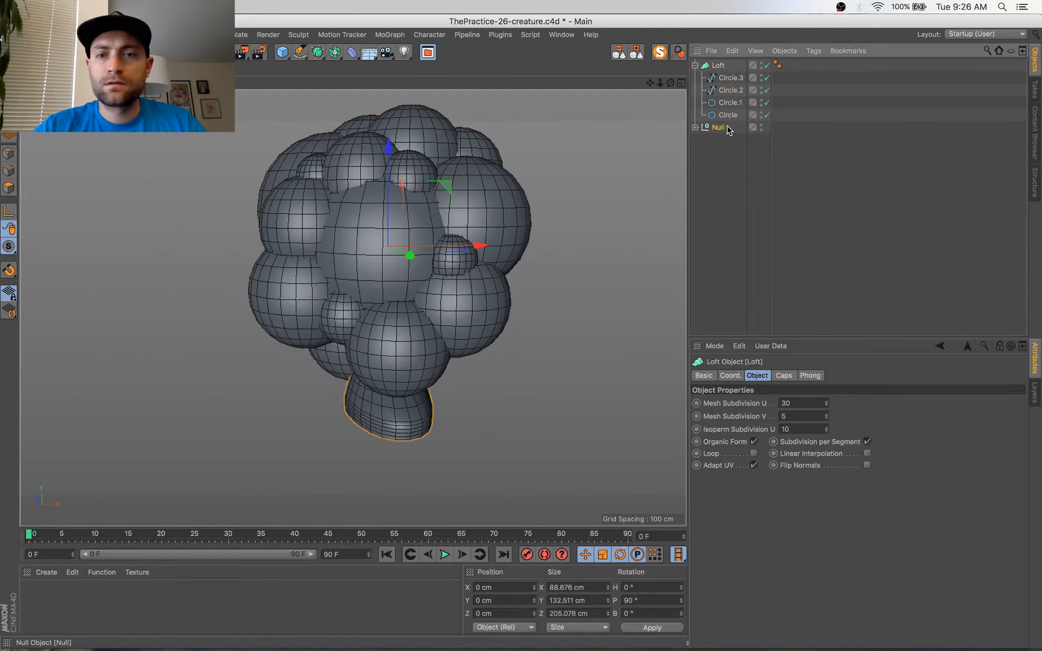
# Step: Add a camera, look through it, and set its position and rotation values to 0
pyautogui.click(710, 128)
pyautogui.press('r')
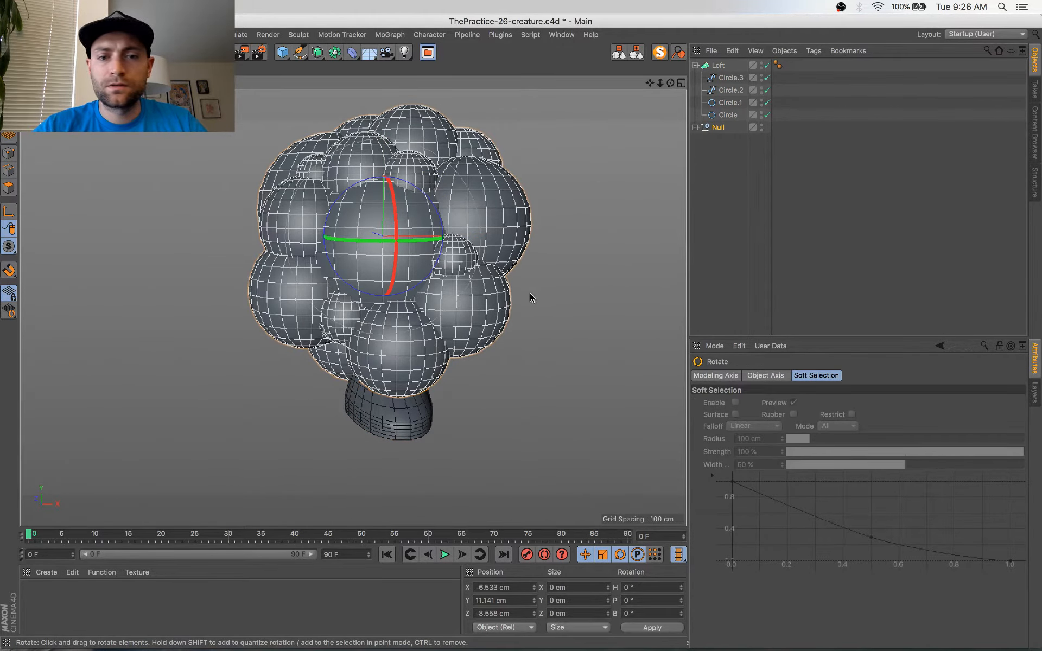
pyautogui.click(385, 56)
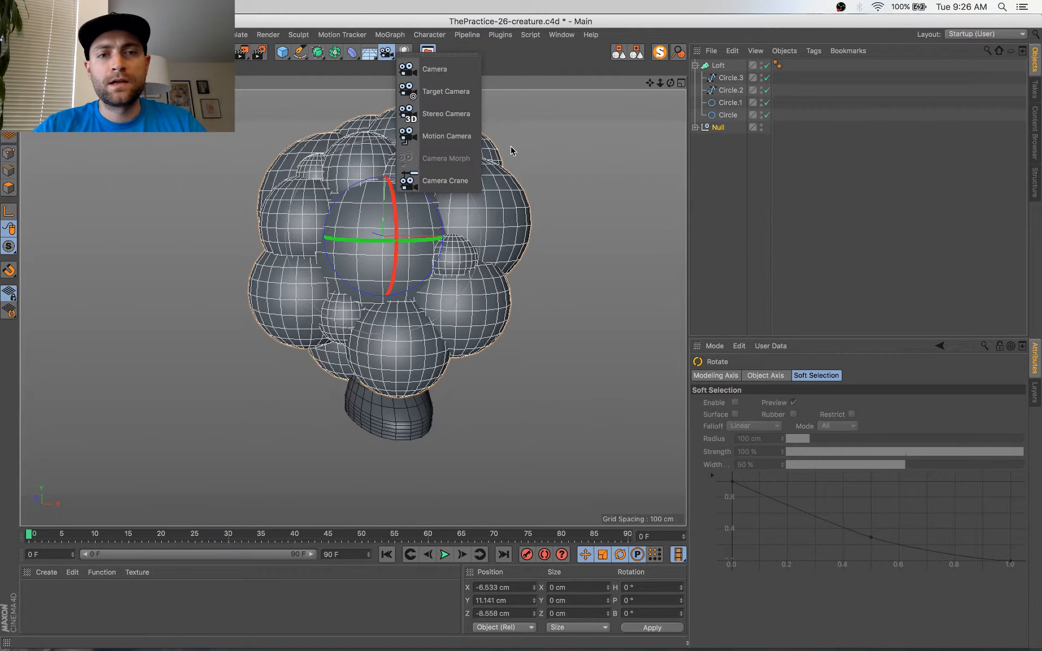
pyautogui.click(428, 68)
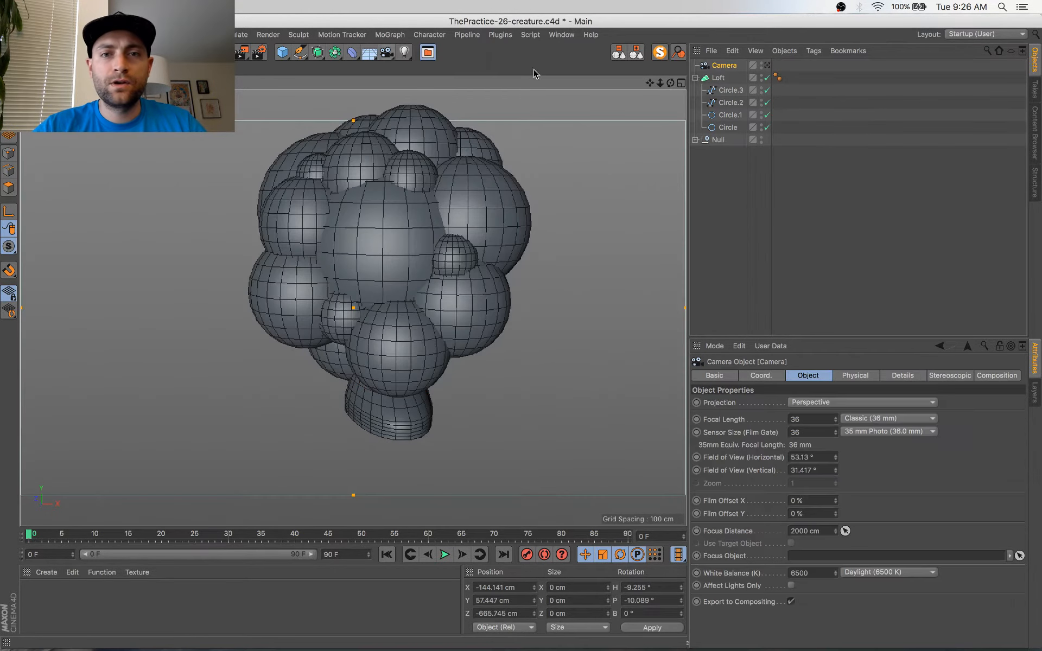
pyautogui.click(767, 64)
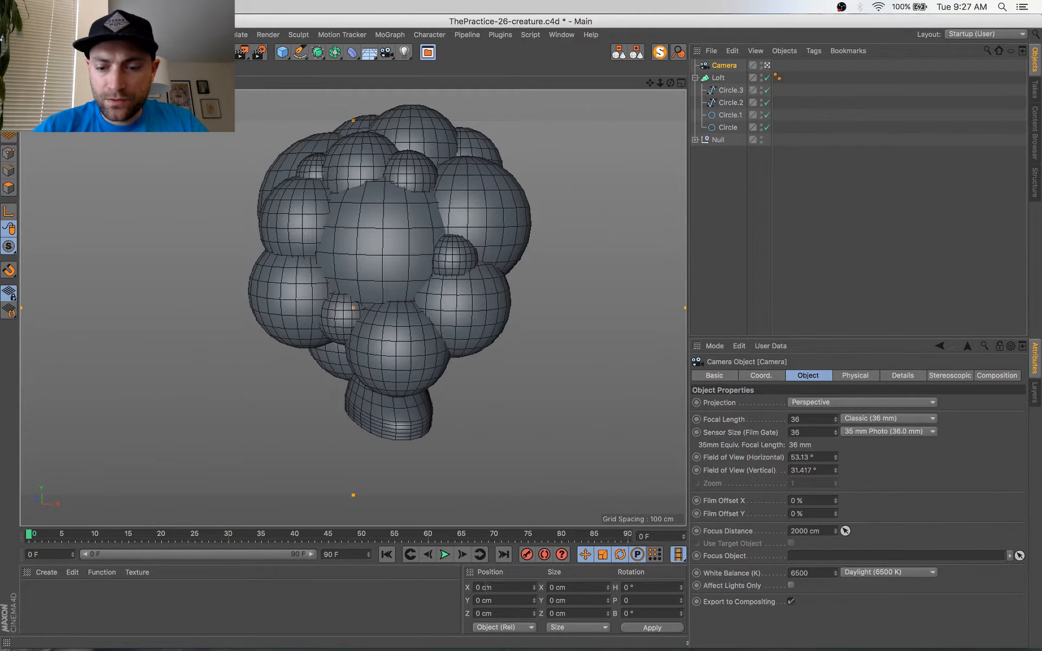
pyautogui.press('Return')
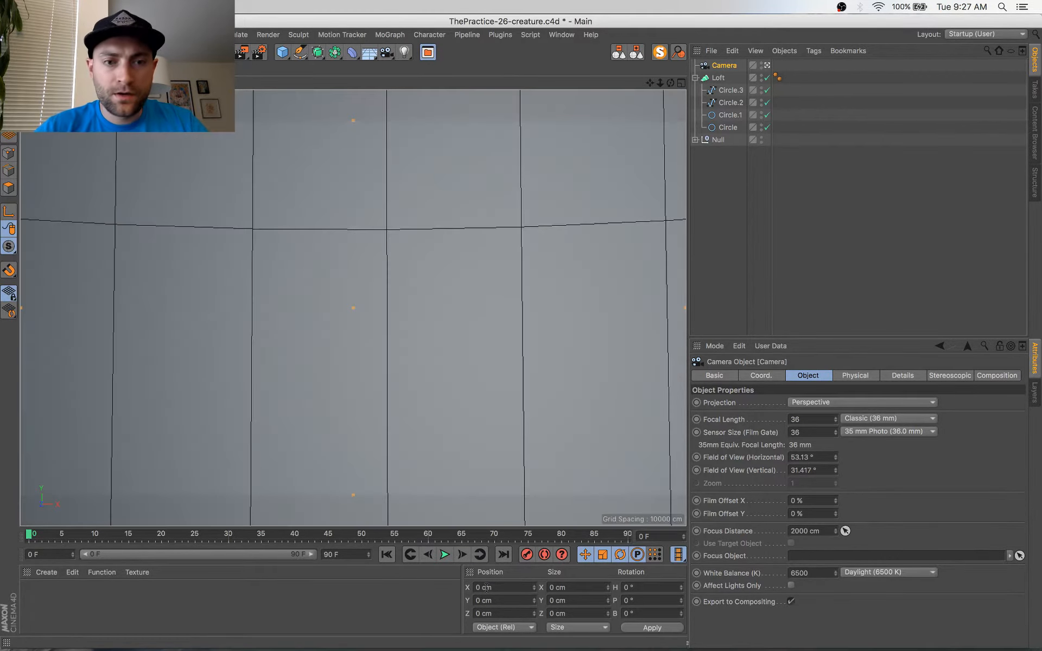
# Step: Move the camera straight back along its Z axis in the top view to frame the creature's body
pyautogui.middleClick(356, 308)
pyautogui.moveTo(534, 181); pyautogui.dragTo(521, 311)
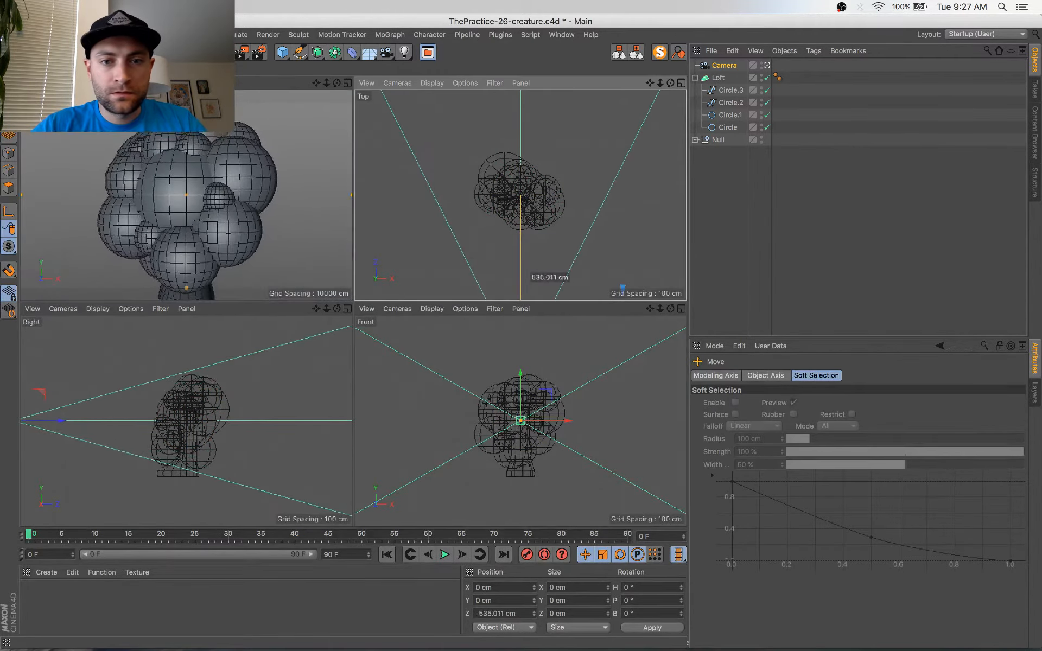
pyautogui.scroll(-2, 527, 136)
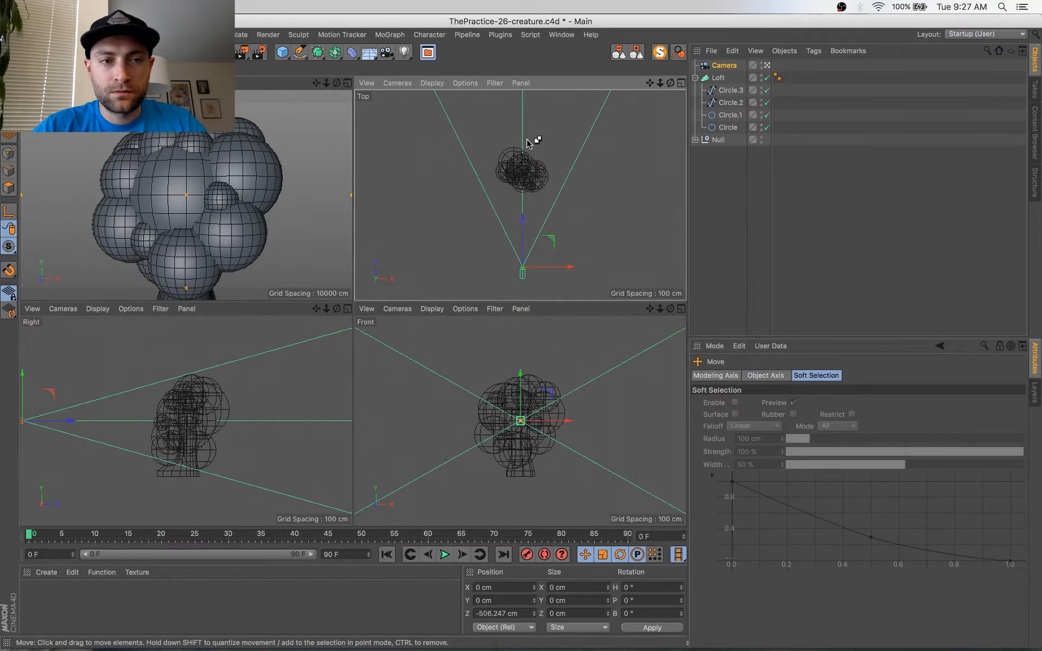
pyautogui.moveTo(526, 229); pyautogui.dragTo(528, 253)
# Step: Try to rotate the body's null about its vertical axis
pyautogui.click(718, 140)
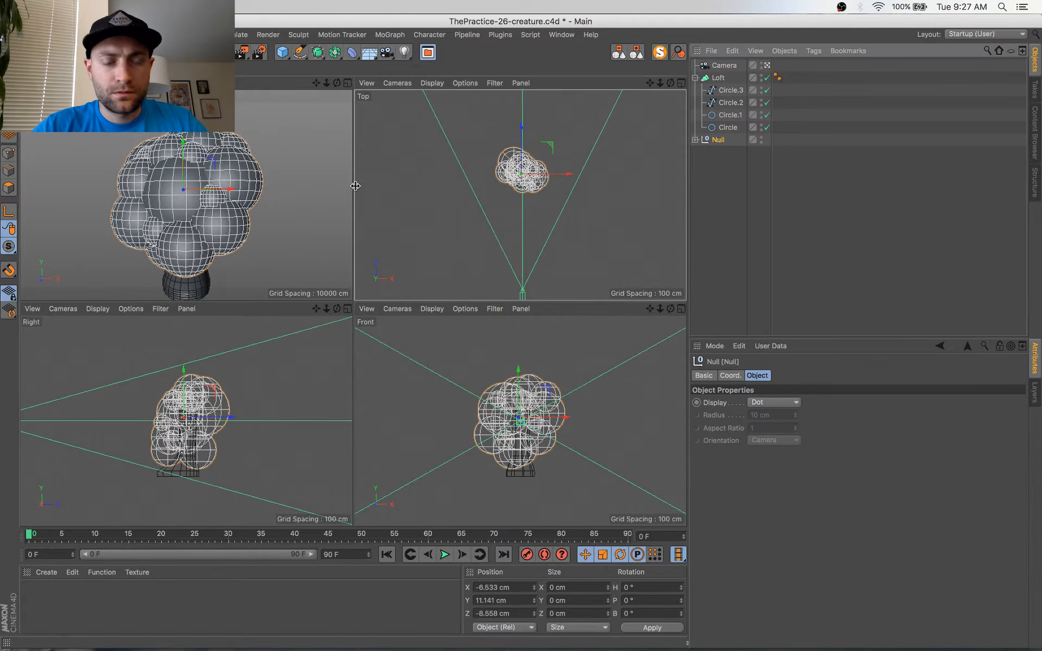
pyautogui.press('r')
pyautogui.moveTo(196, 189); pyautogui.dragTo(222, 191)
pyautogui.press('super+z')
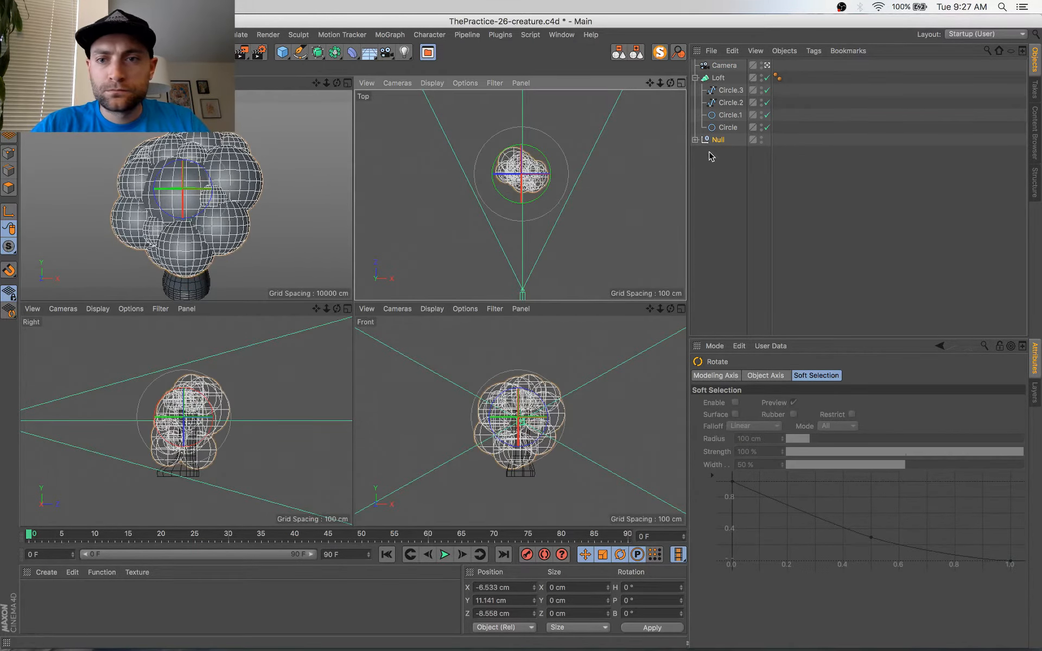
# Step: Select all the spheres inside the body null, Sphere.8 through Sphere.7, and rotate them about 23.2° in heading
pyautogui.click(695, 140)
pyautogui.click(730, 152)
pyautogui.scroll(-1, 747, 322)
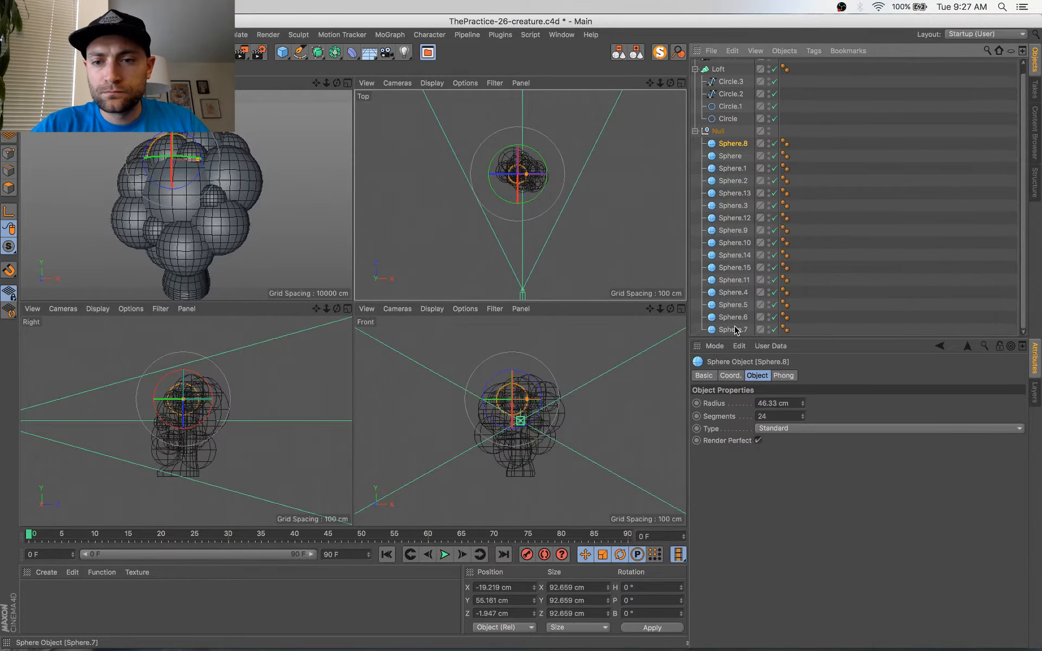
pyautogui.keyDown('shift'); pyautogui.click(736, 330); pyautogui.keyUp('shift')
pyautogui.moveTo(195, 196); pyautogui.dragTo(236, 200)
pyautogui.middleClick(329, 213)
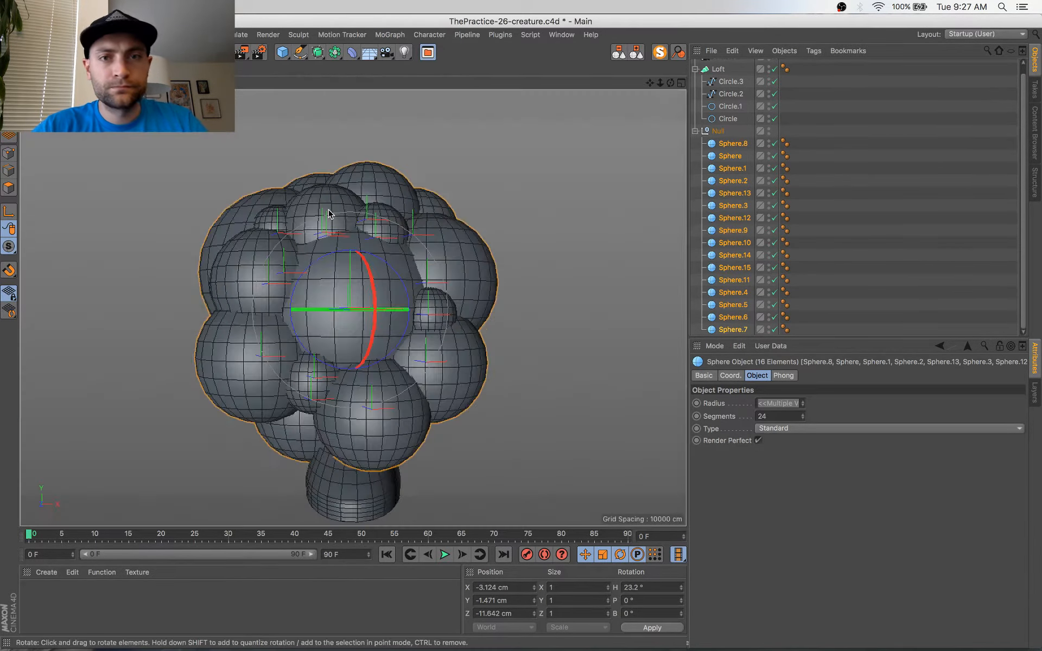
pyautogui.press('super+Tab')
pyautogui.press('super+Tab')
pyautogui.press('super+Tab')
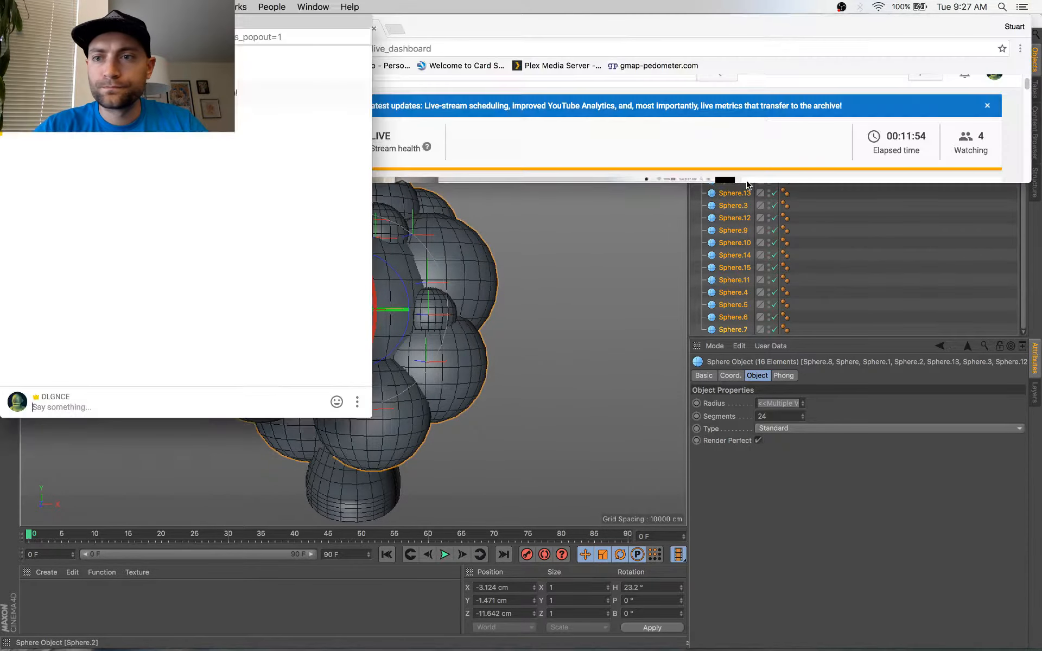
pyautogui.press('super+Tab')
# Step: Back in Cinema 4D, select the lofted leg and move it to about X -41.4 cm and Y -89.4 cm under the body
pyautogui.click(385, 489)
pyautogui.scroll(-3, 421, 446)
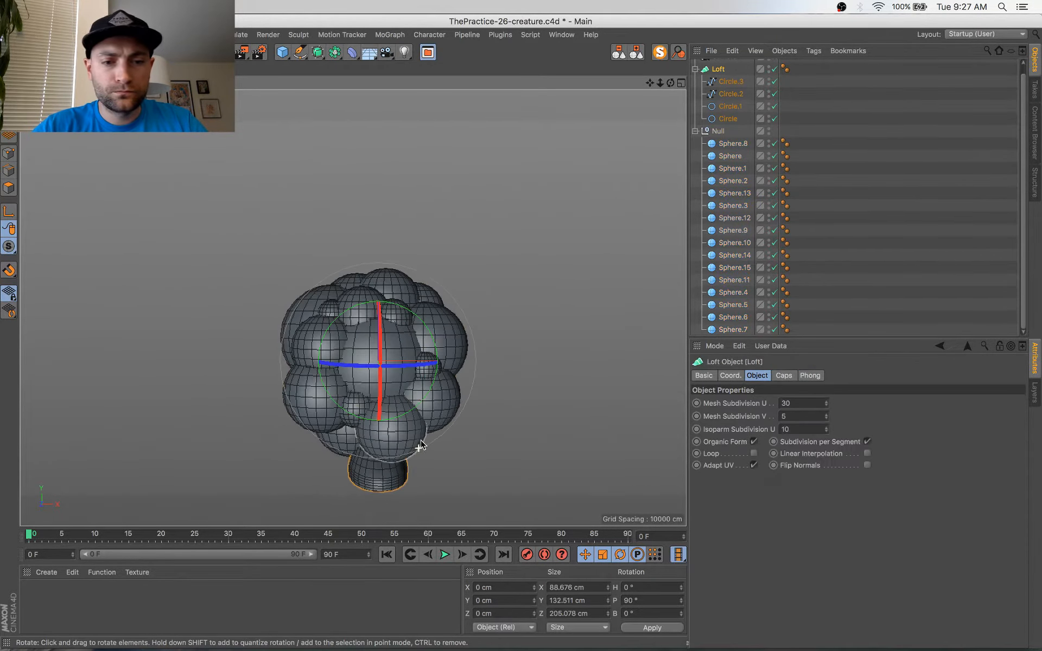
pyautogui.keyDown('alt'); pyautogui.moveTo(445, 443); pyautogui.dragTo(431, 361); pyautogui.keyUp('alt')
pyautogui.press('e')
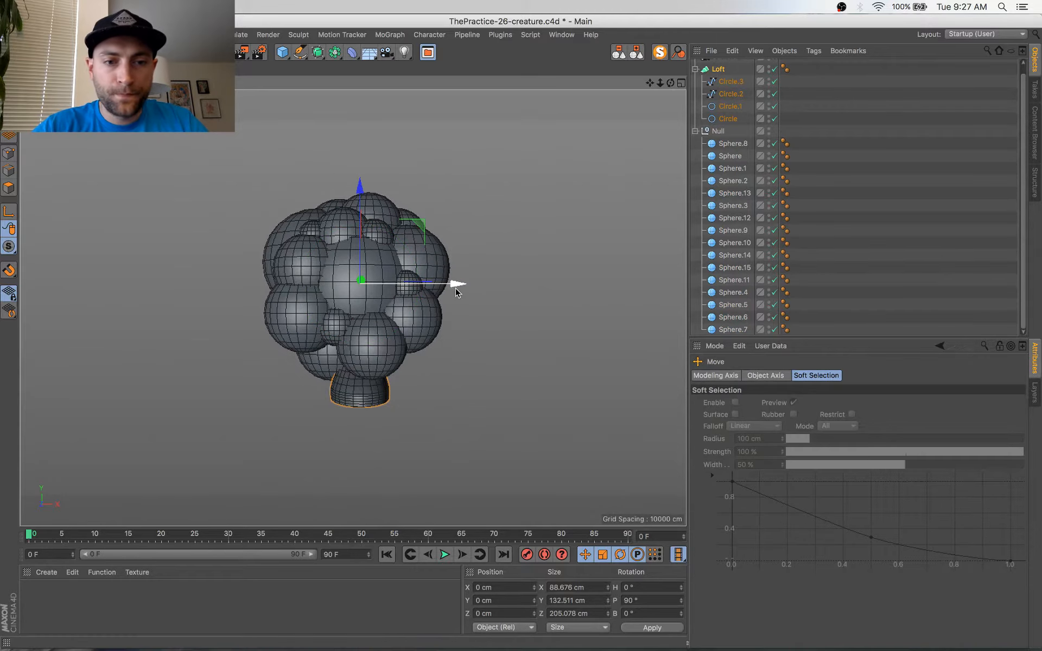
pyautogui.moveTo(454, 286); pyautogui.dragTo(432, 288)
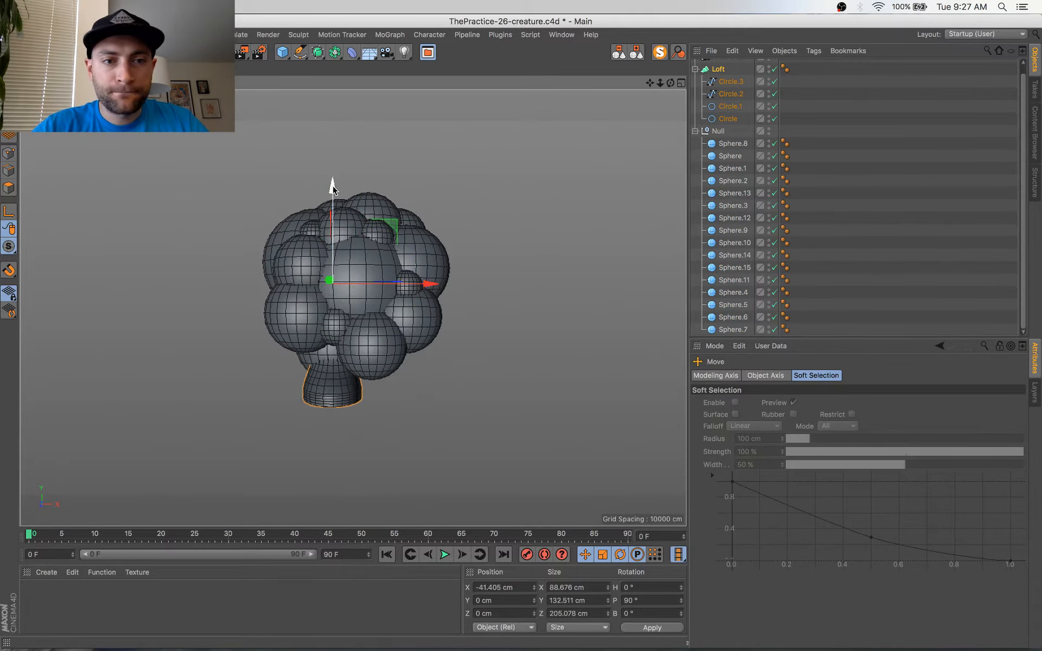
pyautogui.moveTo(330, 183); pyautogui.dragTo(329, 250)
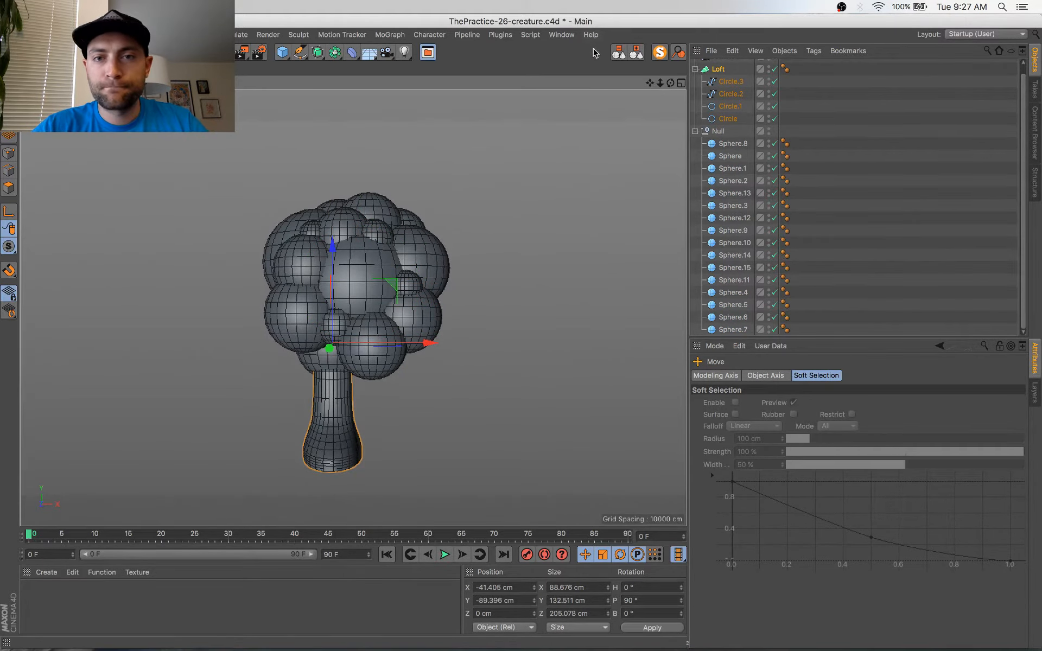
# Step: Fold the object hierarchy, then scale the leg down to about 60.5 cm wide and lower it to about Y -113 cm
pyautogui.click(659, 53)
pyautogui.click(659, 53)
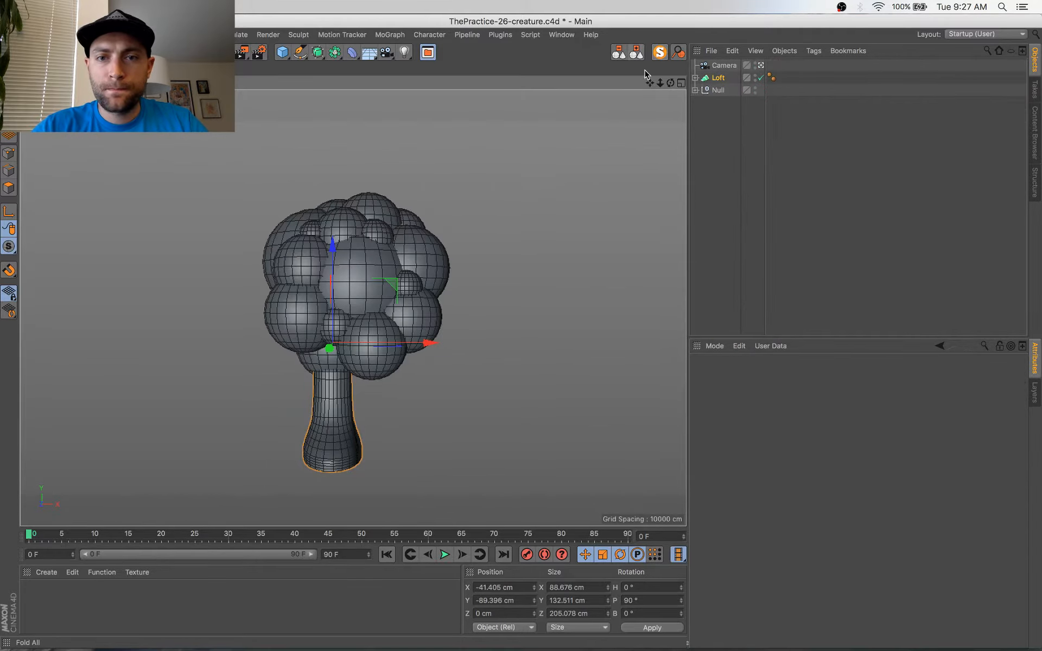
pyautogui.press('t')
pyautogui.moveTo(413, 235); pyautogui.dragTo(336, 339)
pyautogui.press('e')
pyautogui.moveTo(333, 250); pyautogui.dragTo(333, 266)
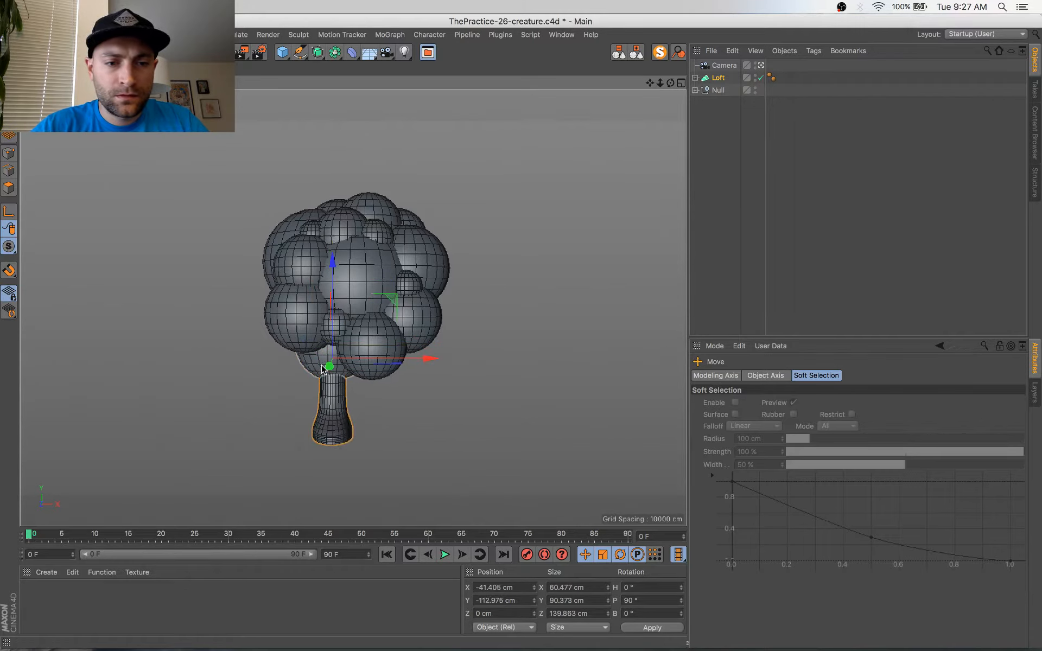
# Step: Shift Sphere.9 at the body's underside over the top of the leg, and bring the camera closer to the creature
pyautogui.click(338, 363)
pyautogui.moveTo(383, 293); pyautogui.dragTo(382, 283)
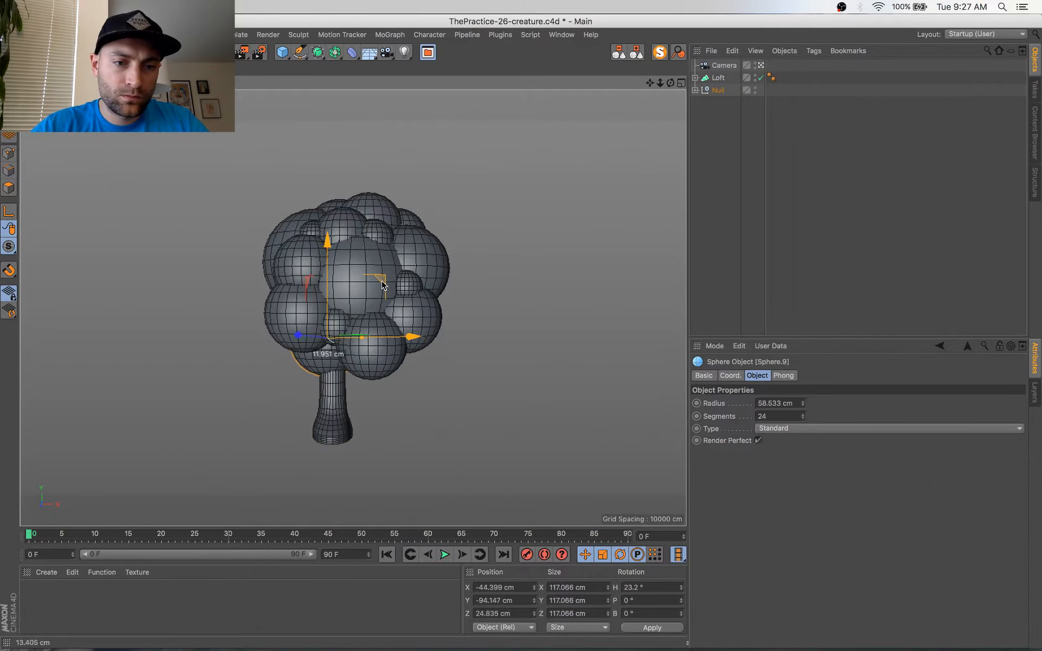
pyautogui.click(340, 392)
pyautogui.keyDown('alt'); pyautogui.moveTo(340, 392); pyautogui.dragTo(457, 415); pyautogui.keyUp('alt')
pyautogui.press('super+shift+z')
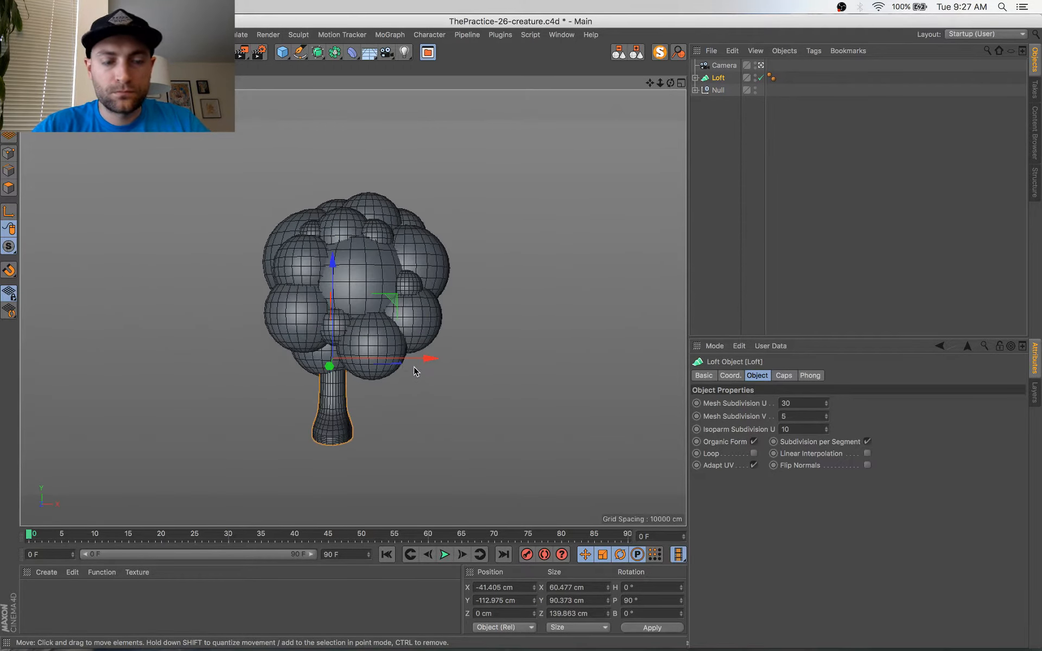
pyautogui.scroll(1, 372, 373)
pyautogui.scroll(1, 372, 376)
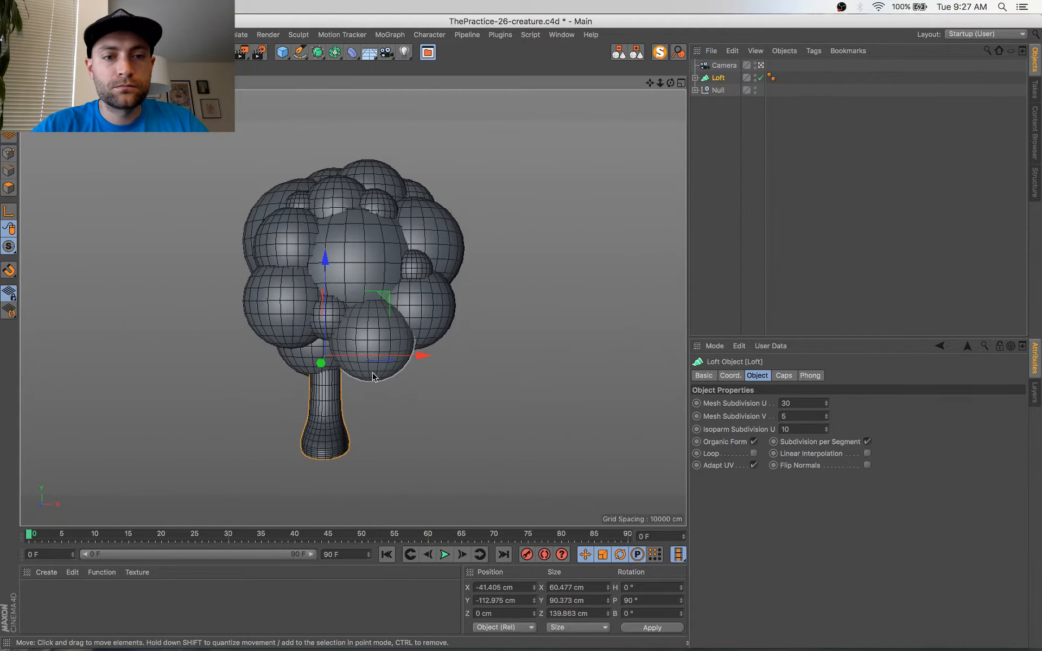
pyautogui.scroll(3, 374, 375)
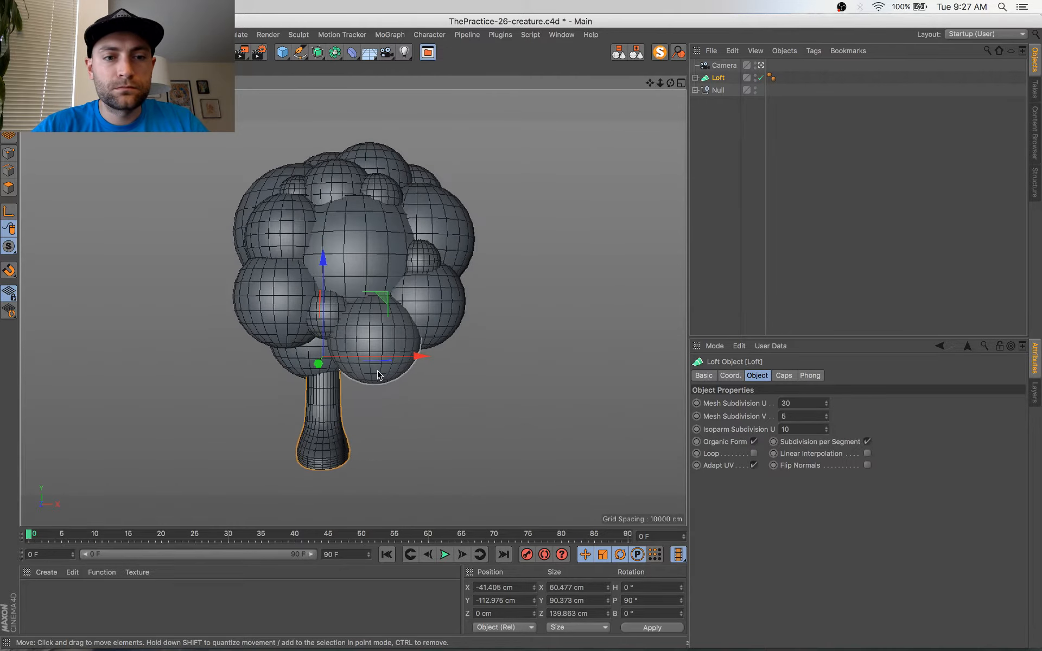
pyautogui.scroll(2, 379, 377)
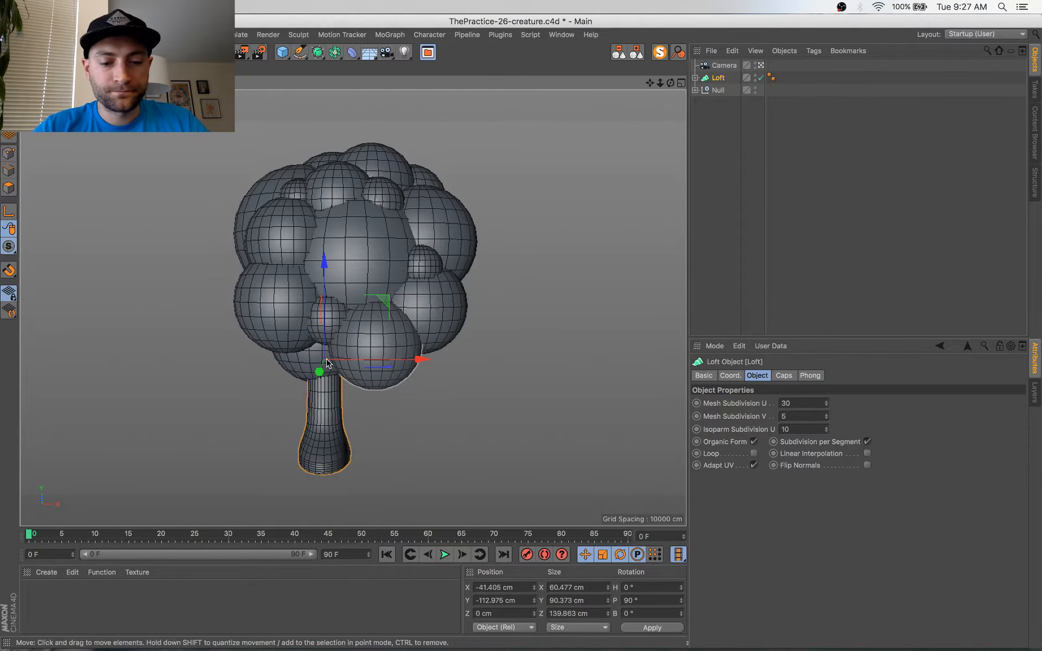
pyautogui.press('r')
pyautogui.moveTo(328, 366); pyautogui.dragTo(328, 367)
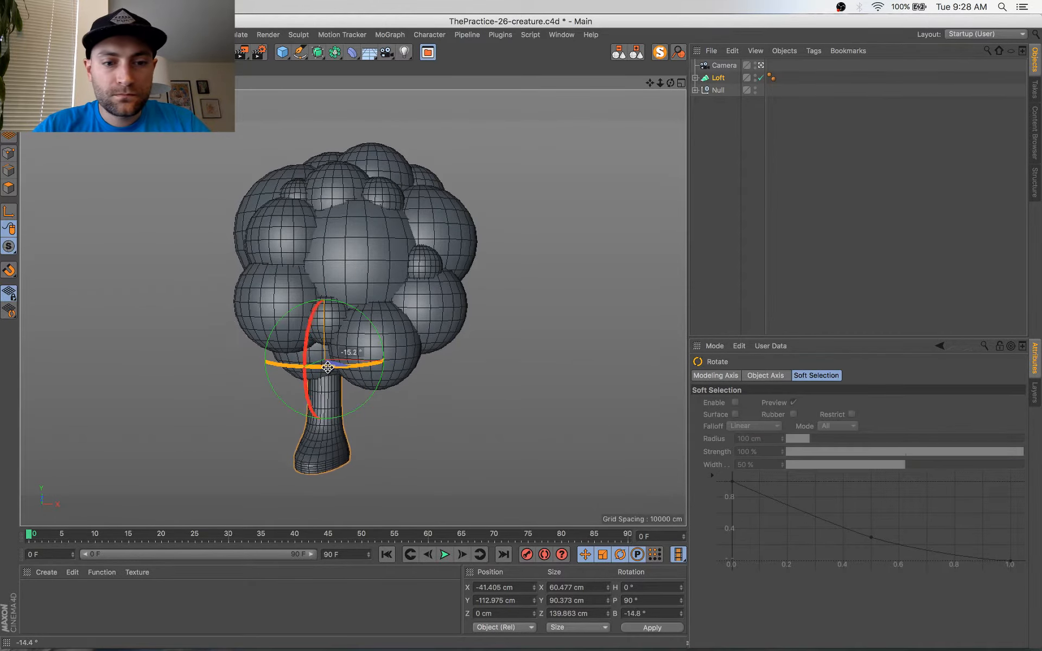
pyautogui.press('super+z')
# Step: Rename the leg loft FOot and mirror it by nesting it in a new Symmetry object
pyautogui.click(335, 52)
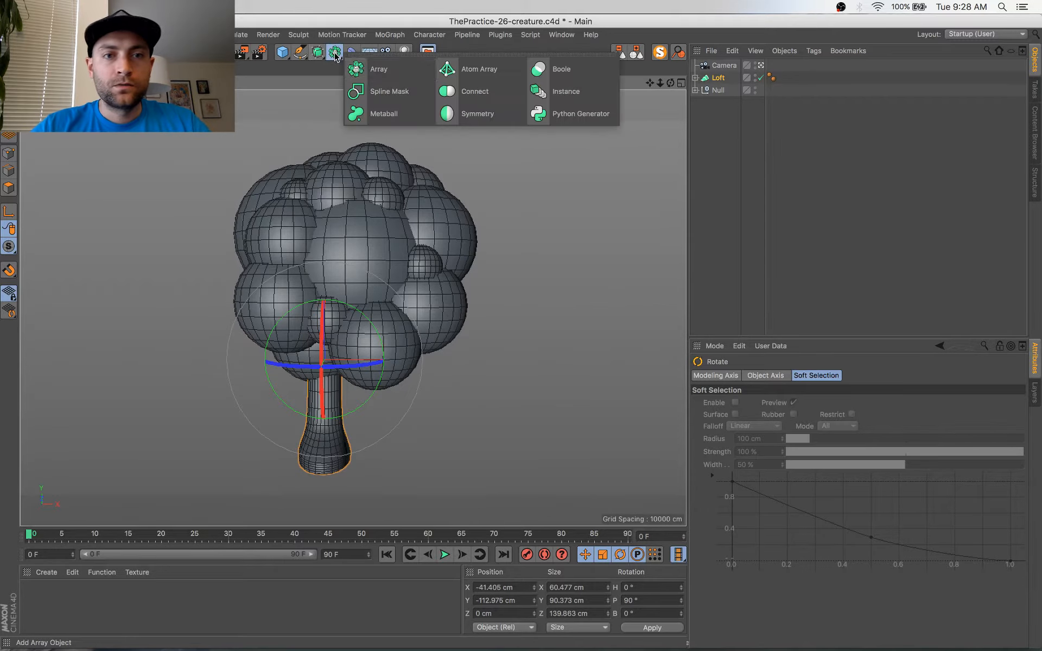
pyautogui.click(459, 114)
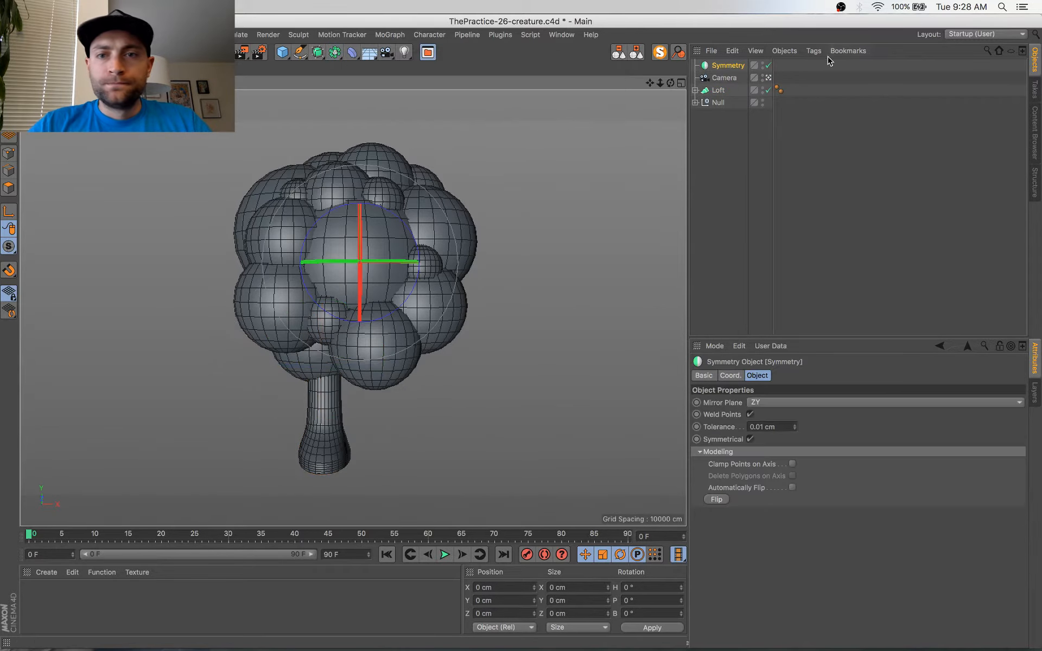
pyautogui.doubleClick(719, 91)
pyautogui.write('FOot')
pyautogui.press('Return')
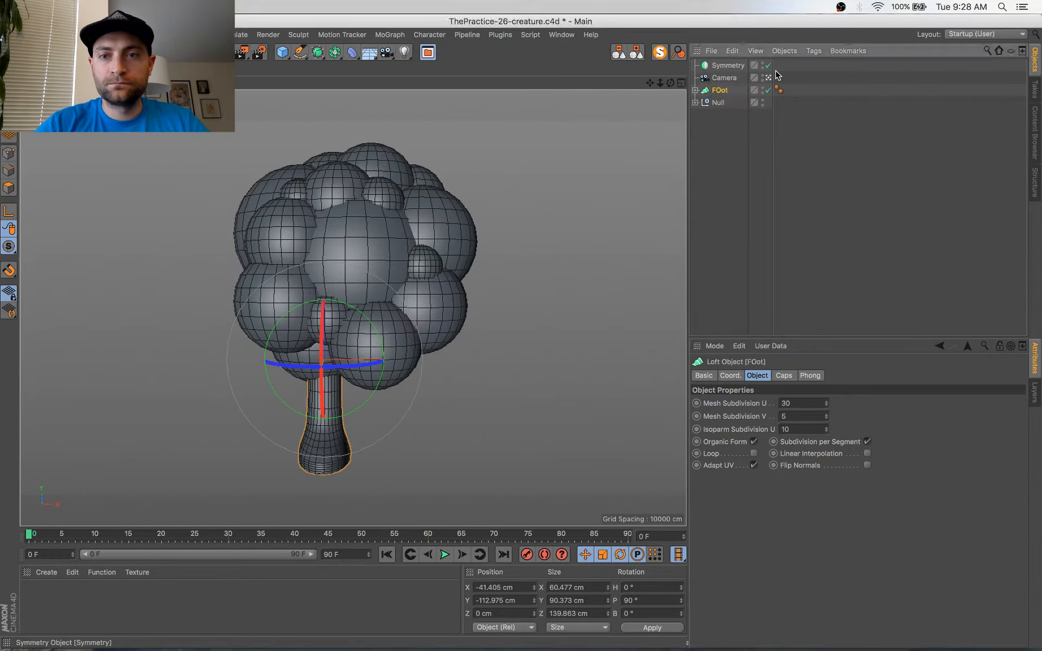
pyautogui.moveTo(729, 69); pyautogui.dragTo(727, 66)
pyautogui.click(728, 65)
pyautogui.click(726, 78)
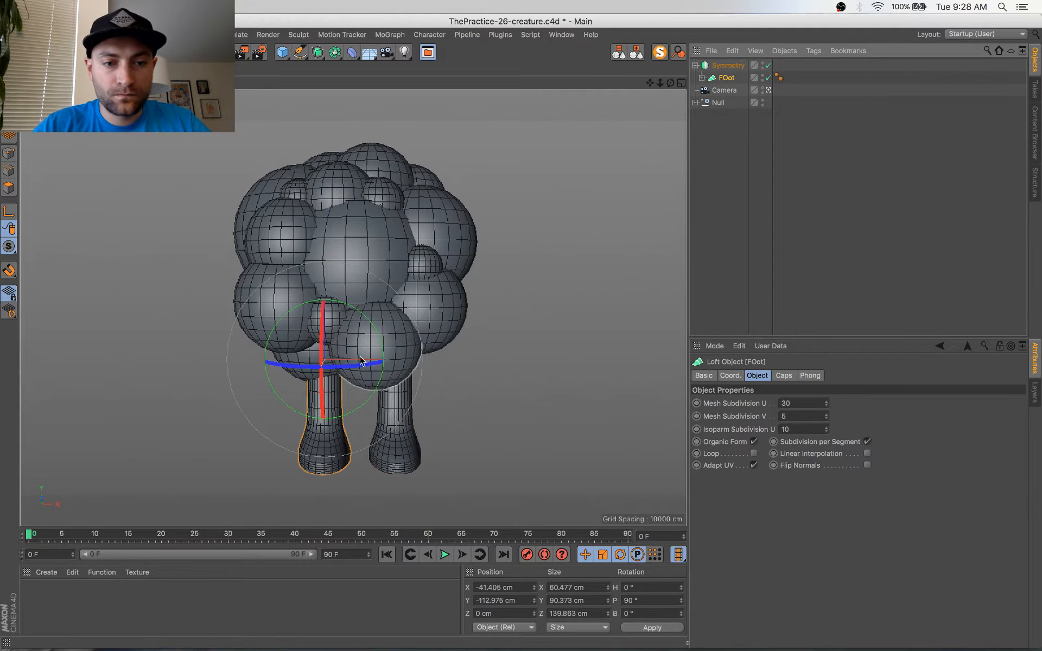
# Step: Turn the FOot loft outward to about -12.4° bank and reposition it at about X -44.3 cm, Y -110.9 cm
pyautogui.moveTo(361, 365); pyautogui.dragTo(339, 367)
pyautogui.press('e')
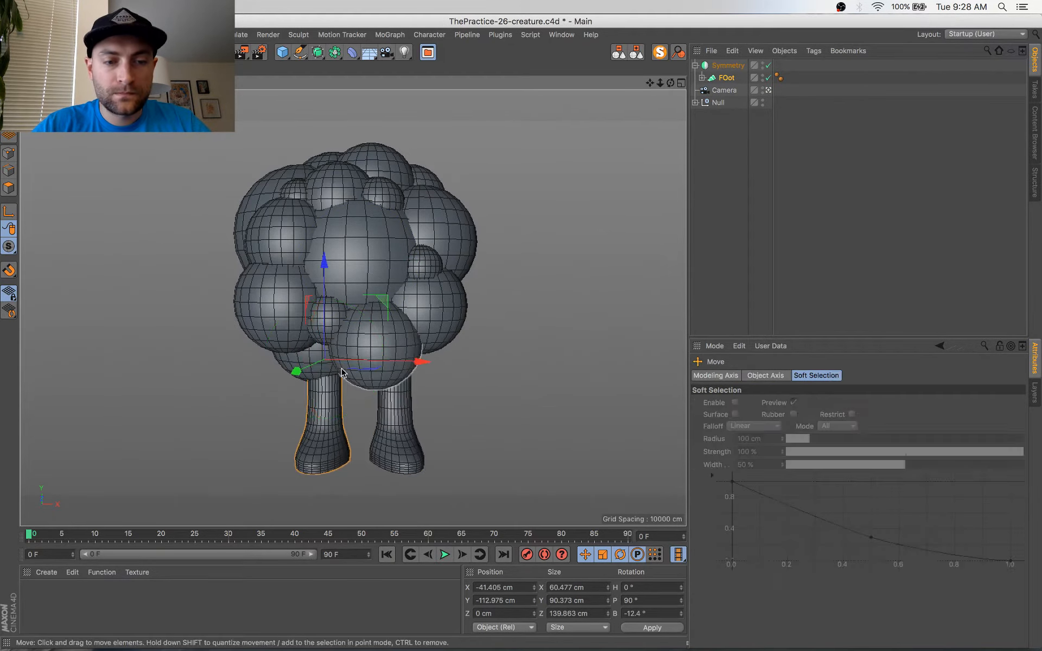
pyautogui.moveTo(411, 367); pyautogui.dragTo(411, 367)
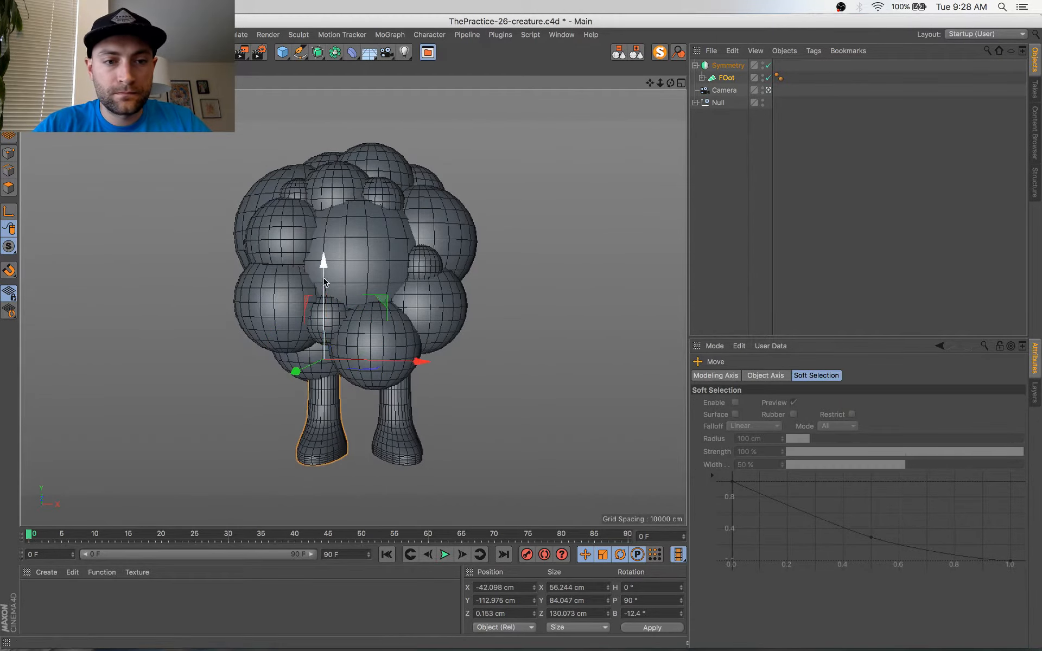
pyautogui.moveTo(324, 283); pyautogui.dragTo(324, 263)
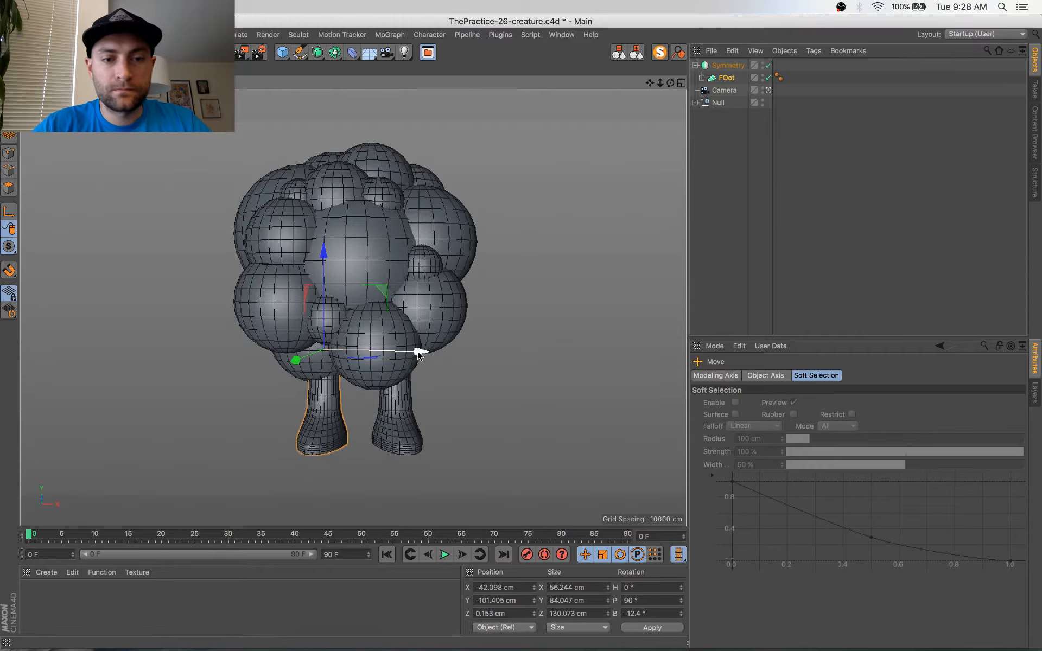
pyautogui.moveTo(419, 351); pyautogui.dragTo(416, 354)
pyautogui.moveTo(321, 253); pyautogui.dragTo(322, 262)
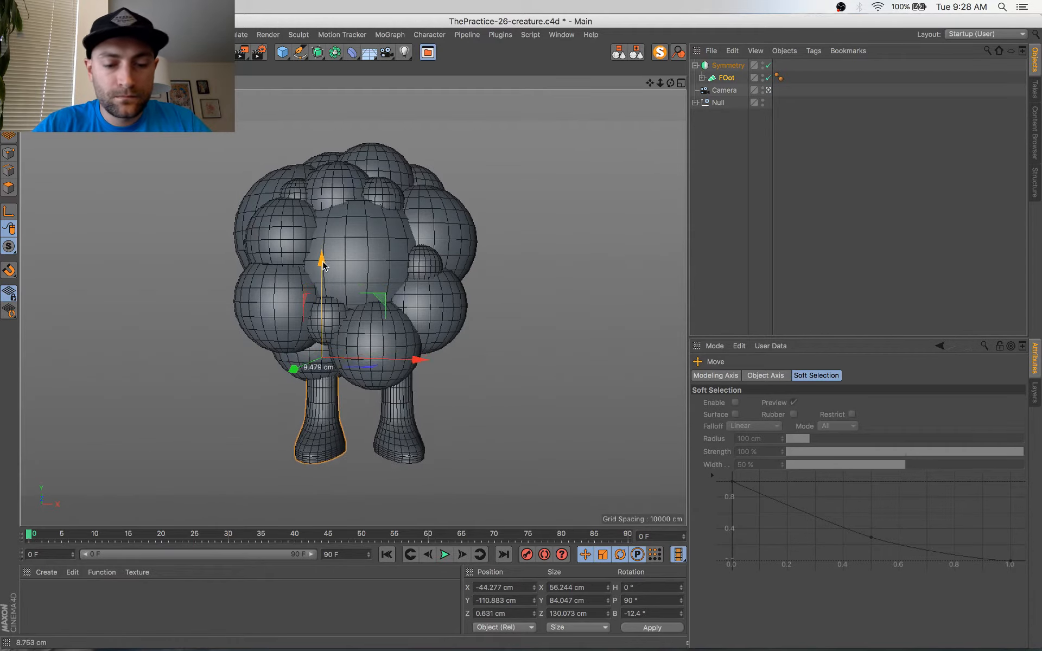
# Step: Scale the FOot loft up slightly to about 60.5 × 90.4 × 140 cm
pyautogui.press('t')
pyautogui.moveTo(265, 300); pyautogui.dragTo(290, 283)
pyautogui.press('e')
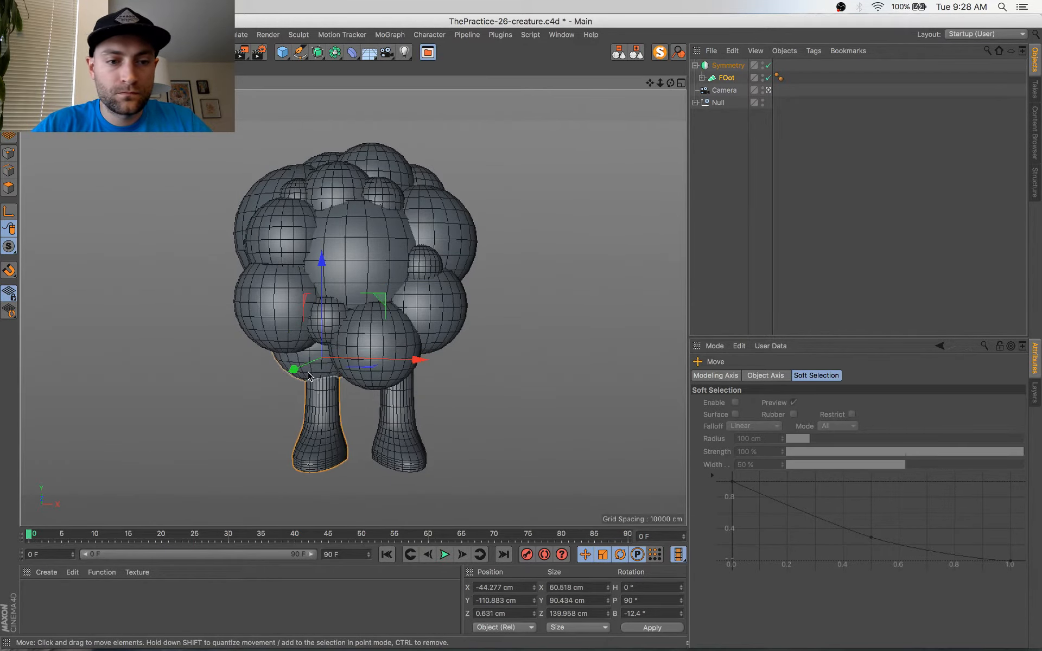
# Step: Move Sphere.9 back above the leg to about X -45.1, Y -92.8, Z 42.1 cm
pyautogui.click(372, 273)
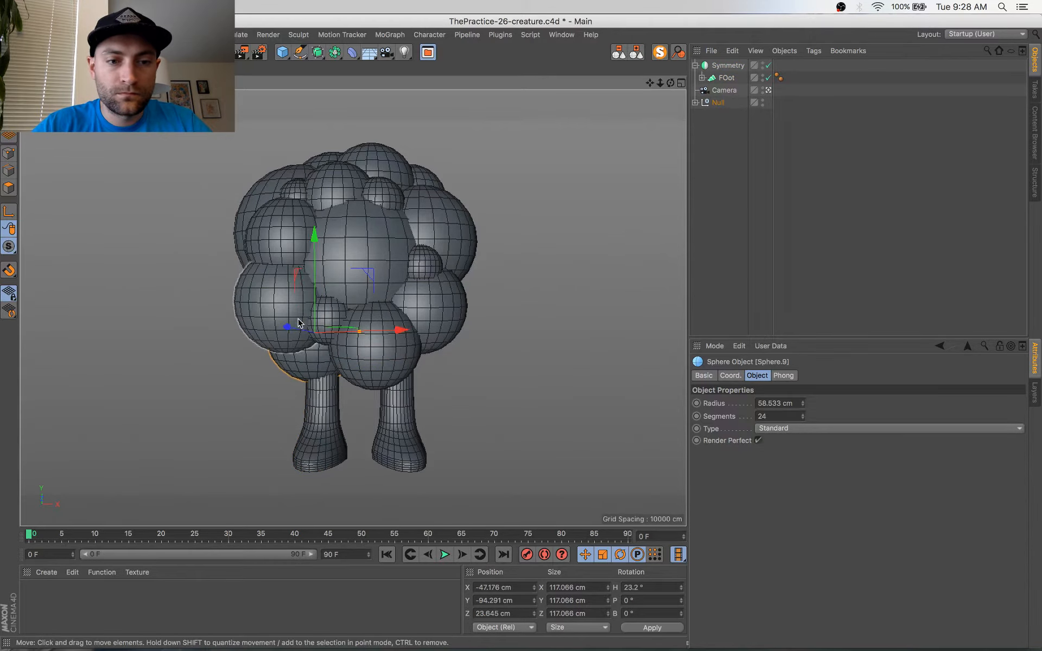
pyautogui.moveTo(326, 331); pyautogui.dragTo(293, 333)
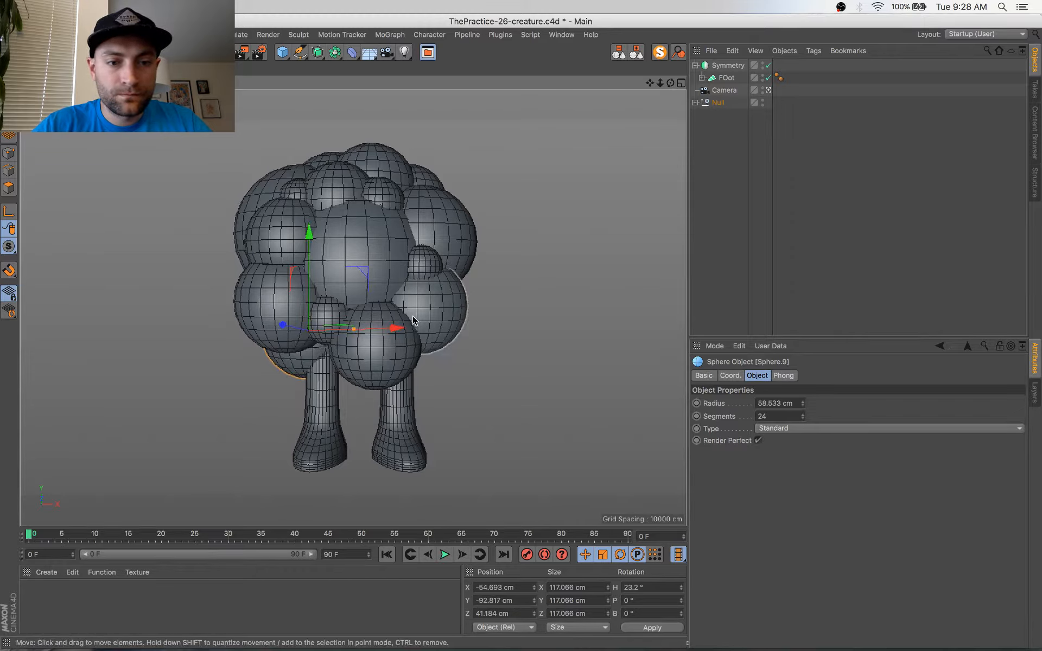
pyautogui.moveTo(402, 327); pyautogui.dragTo(399, 332)
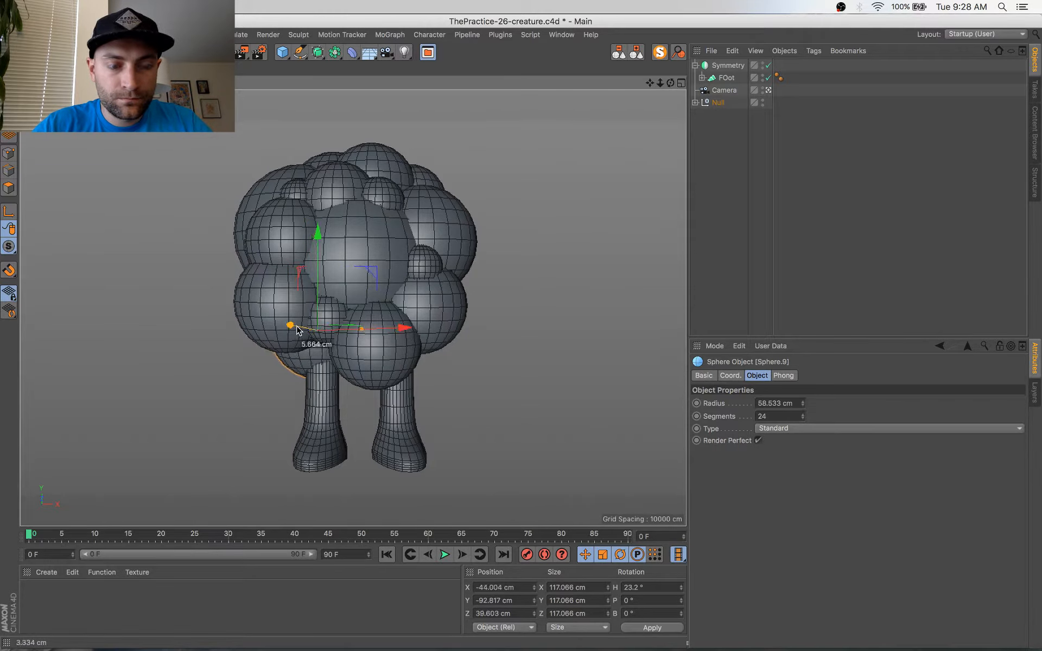
pyautogui.moveTo(299, 331); pyautogui.dragTo(302, 330)
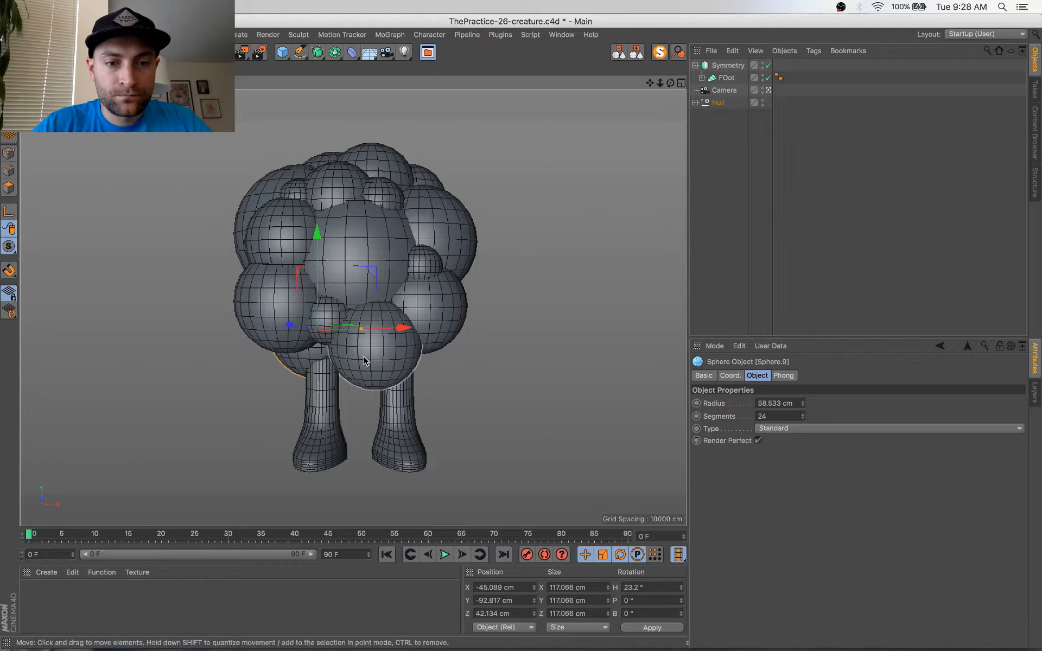
# Step: Move Sphere.7 at the body's lower front to about X 22.1, Y -93.3, Z -37.8 cm
pyautogui.click(380, 347)
pyautogui.moveTo(374, 255); pyautogui.dragTo(376, 277)
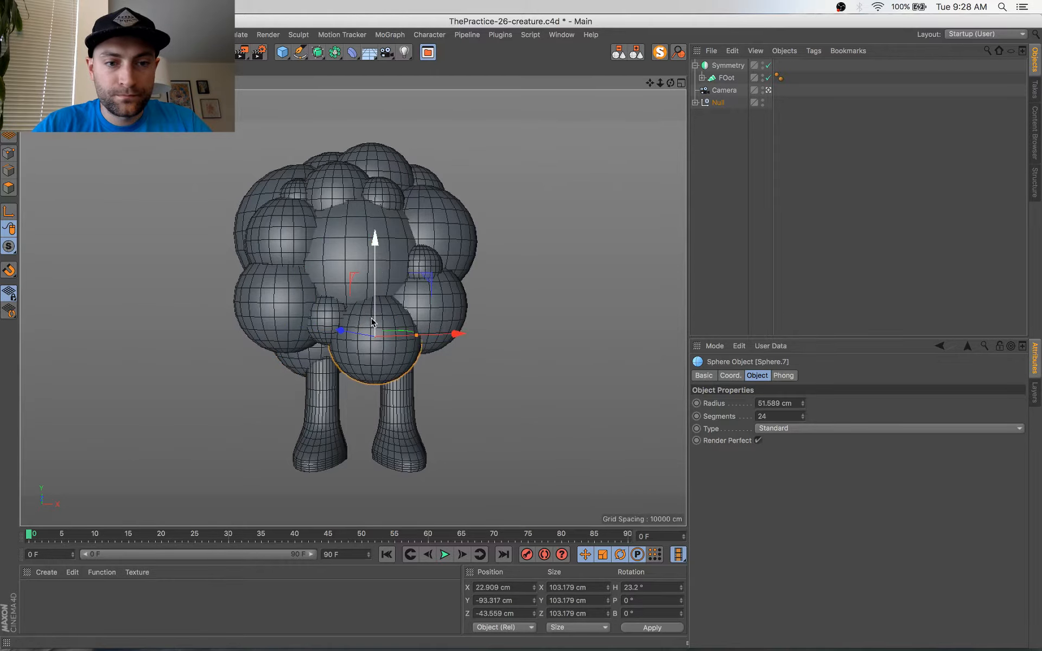
pyautogui.moveTo(345, 330); pyautogui.dragTo(339, 332)
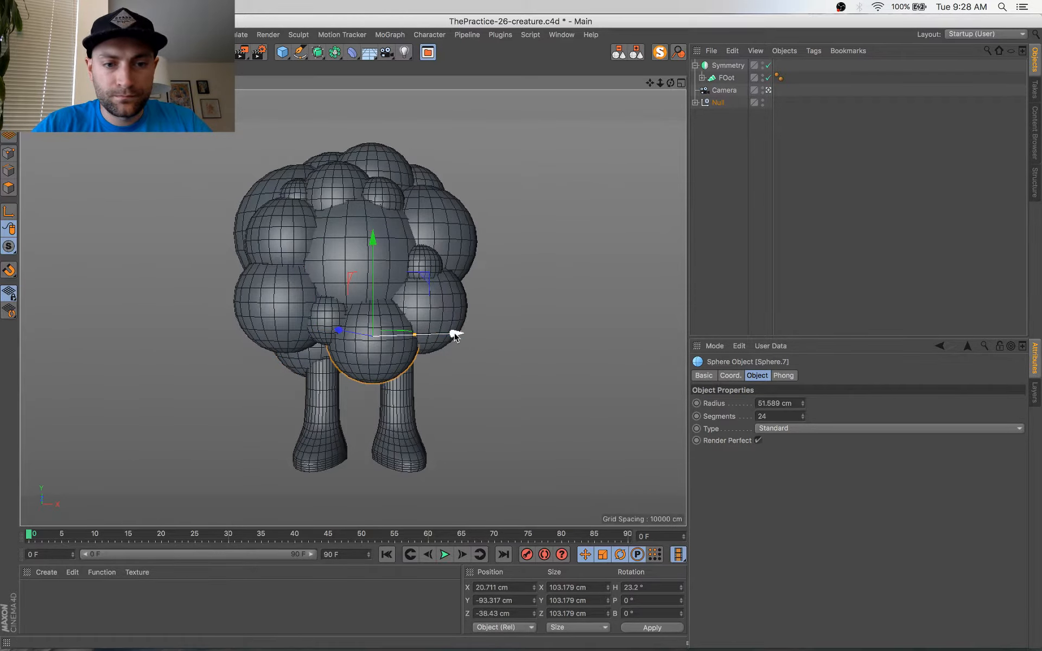
pyautogui.moveTo(455, 335); pyautogui.dragTo(458, 335)
# Step: Duplicate Sphere.9 as a separate sphere on the same level inside the body null
pyautogui.click(296, 365)
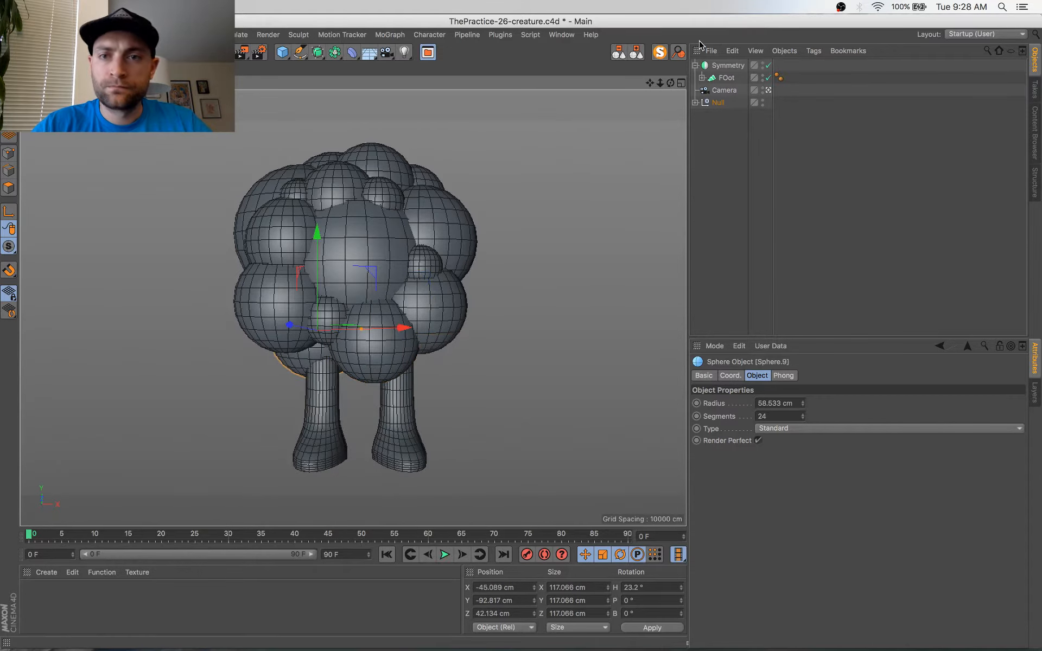
pyautogui.click(696, 103)
pyautogui.keyDown('ctrl'); pyautogui.moveTo(732, 199); pyautogui.dragTo(727, 204); pyautogui.keyUp('ctrl')
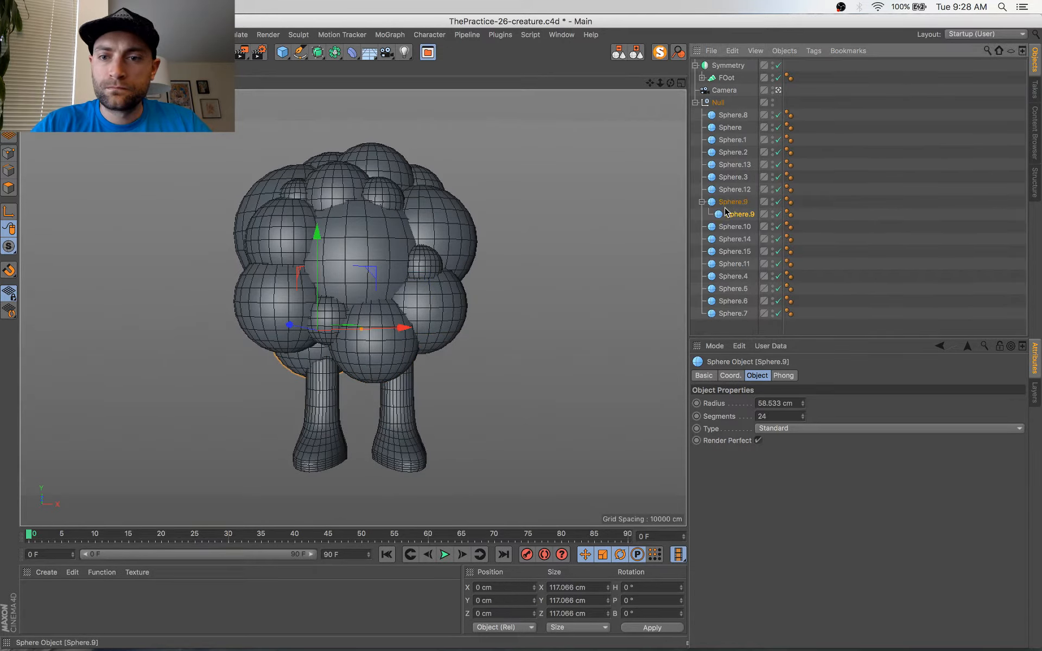
pyautogui.press('super+z')
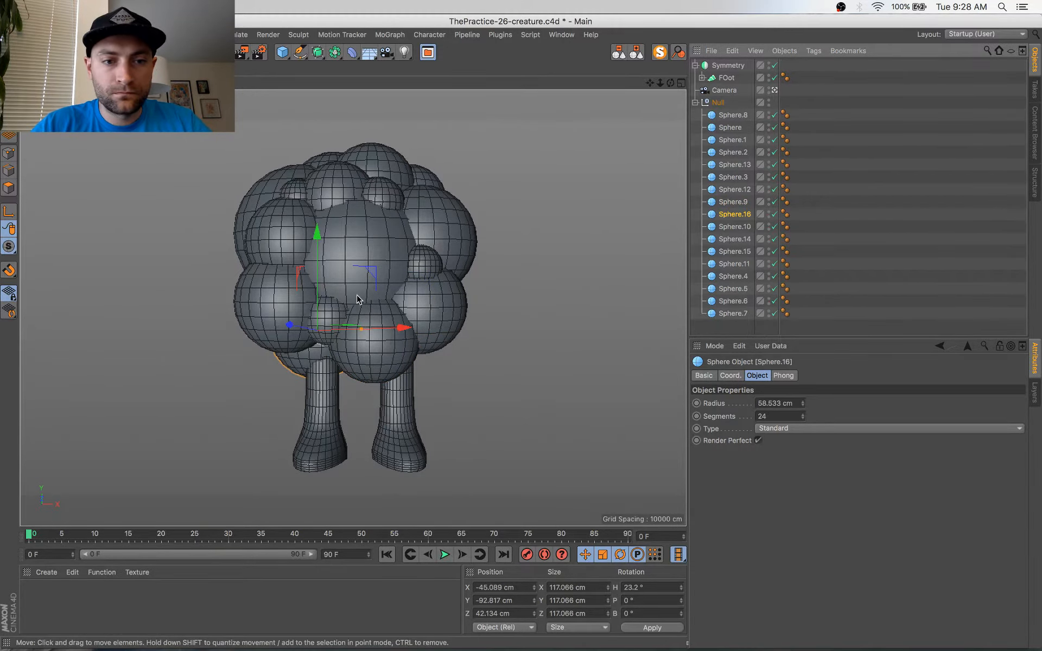
# Step: Move the duplicated sphere behind the top of the mirrored leg and scale it down to about 75.4 cm in diameter
pyautogui.moveTo(374, 270); pyautogui.dragTo(454, 284)
pyautogui.press('t')
pyautogui.moveTo(521, 291); pyautogui.dragTo(477, 298)
pyautogui.press('e')
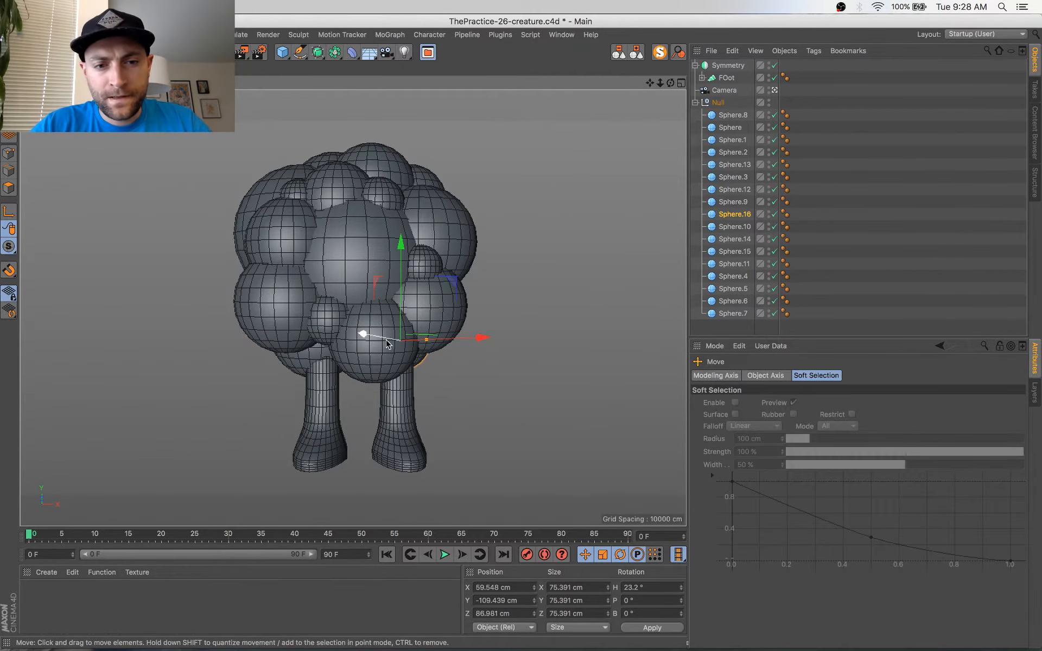
# Step: Raise Sphere.7 slightly and move the duplicated sphere to about X 67.5, Y -116.9, Z 75.5 cm
pyautogui.click(376, 350)
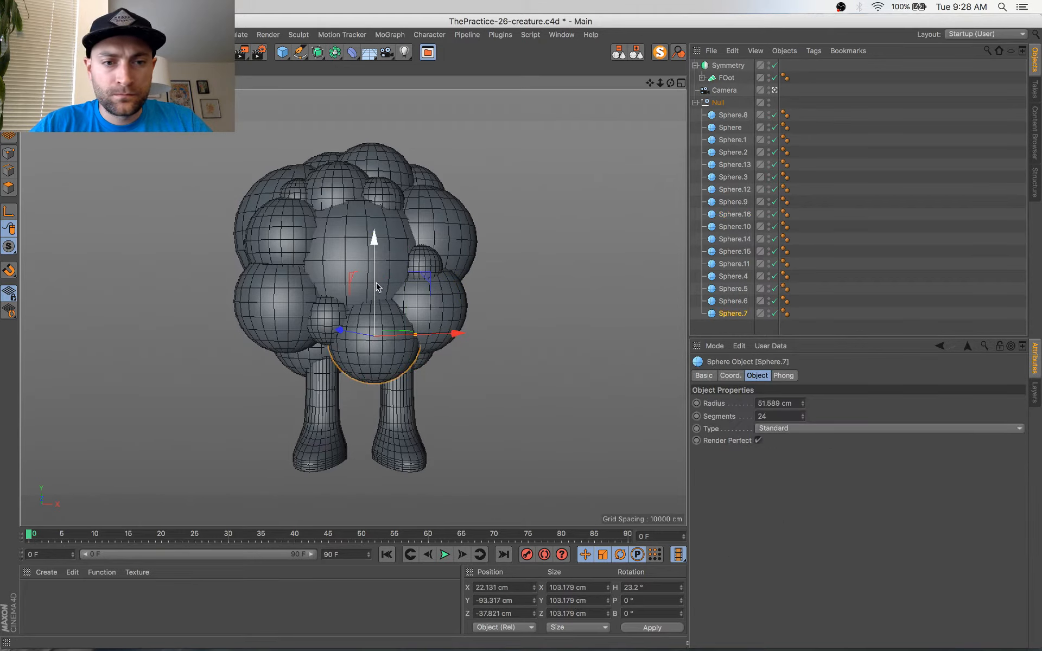
pyautogui.click(427, 354)
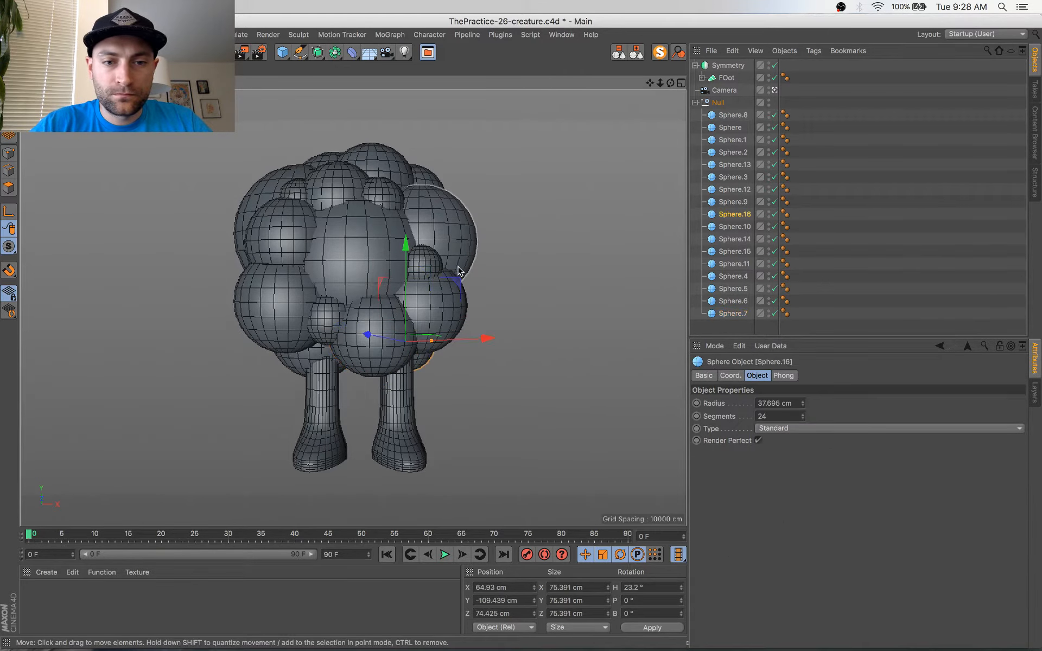
pyautogui.moveTo(459, 271); pyautogui.dragTo(462, 293)
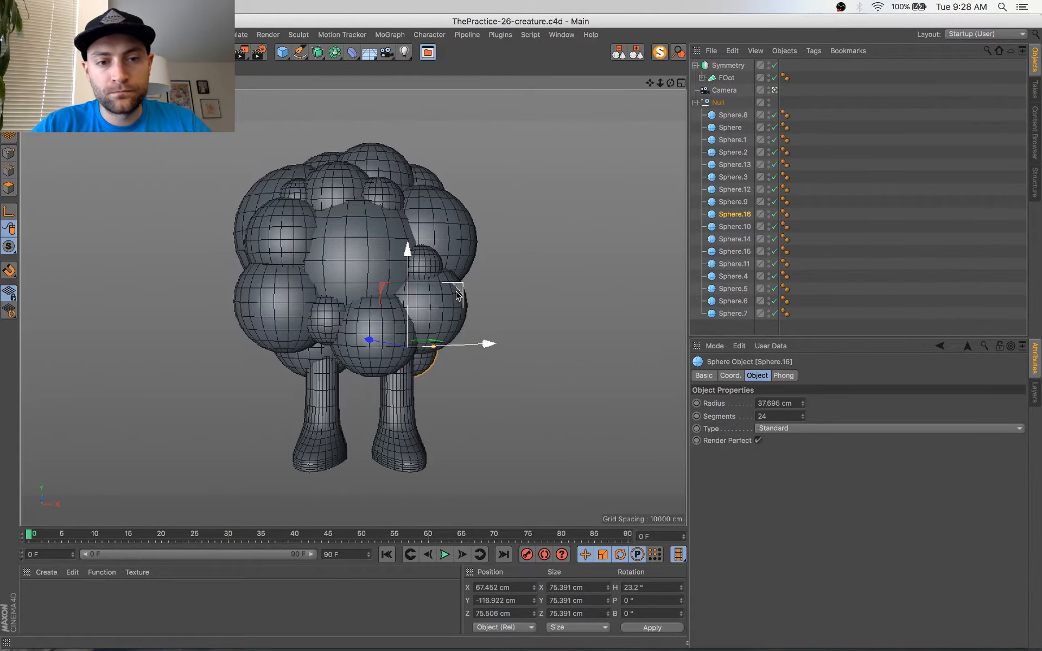
pyautogui.press('super+Tab')
pyautogui.press('super+Tab')
pyautogui.press('super+Tab')
pyautogui.press('super+Tab')
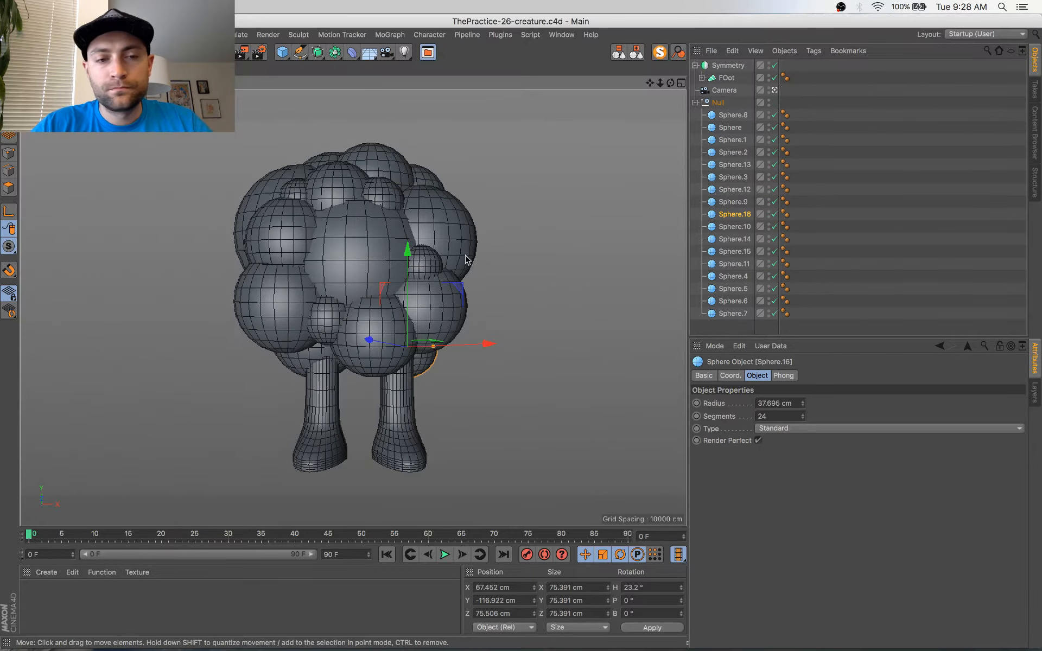
# Step: Scale the large central sphere to about 187.3 cm, move it to about X -0.6, Y -14.9, Z 7.9 cm, and save
pyautogui.click(379, 244)
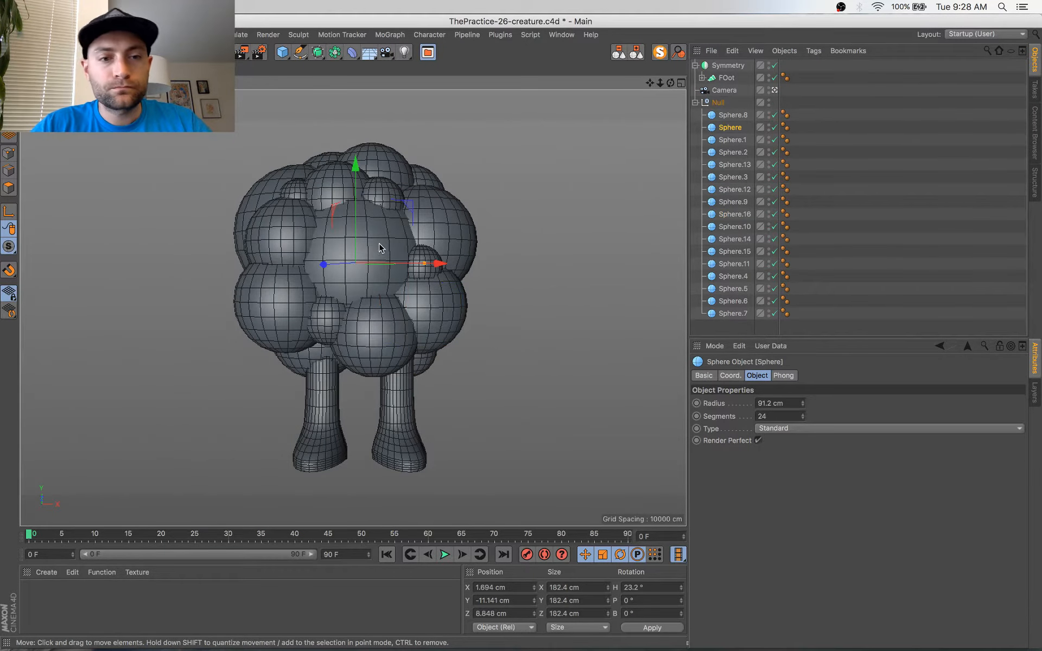
pyautogui.press('t')
pyautogui.moveTo(262, 291); pyautogui.dragTo(272, 288)
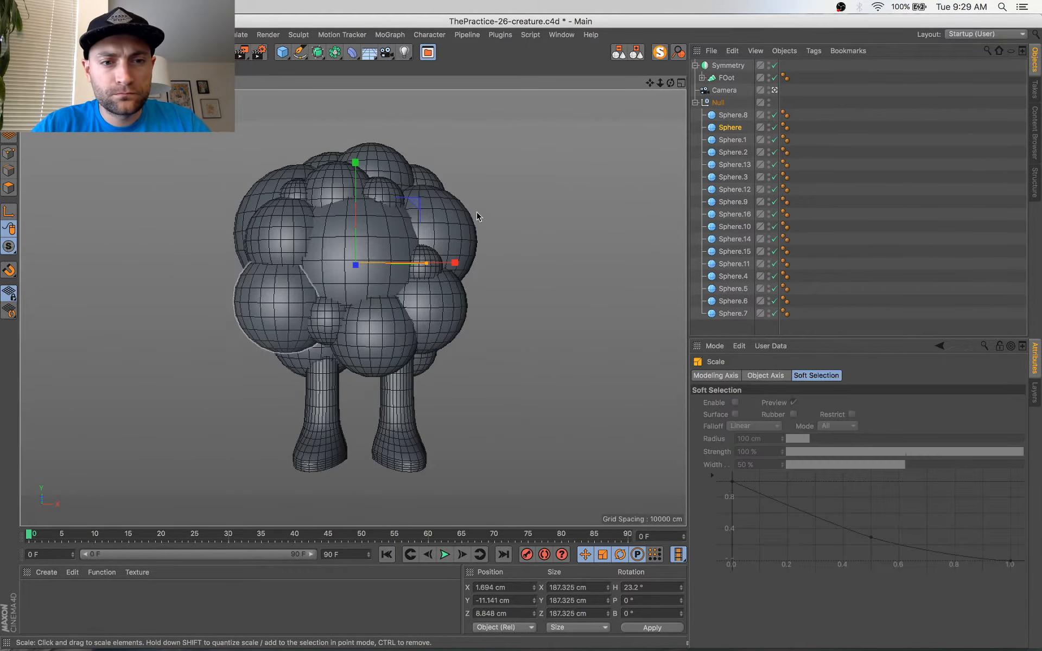
pyautogui.press('e')
pyautogui.moveTo(409, 206); pyautogui.dragTo(407, 208)
pyautogui.press('super+s')
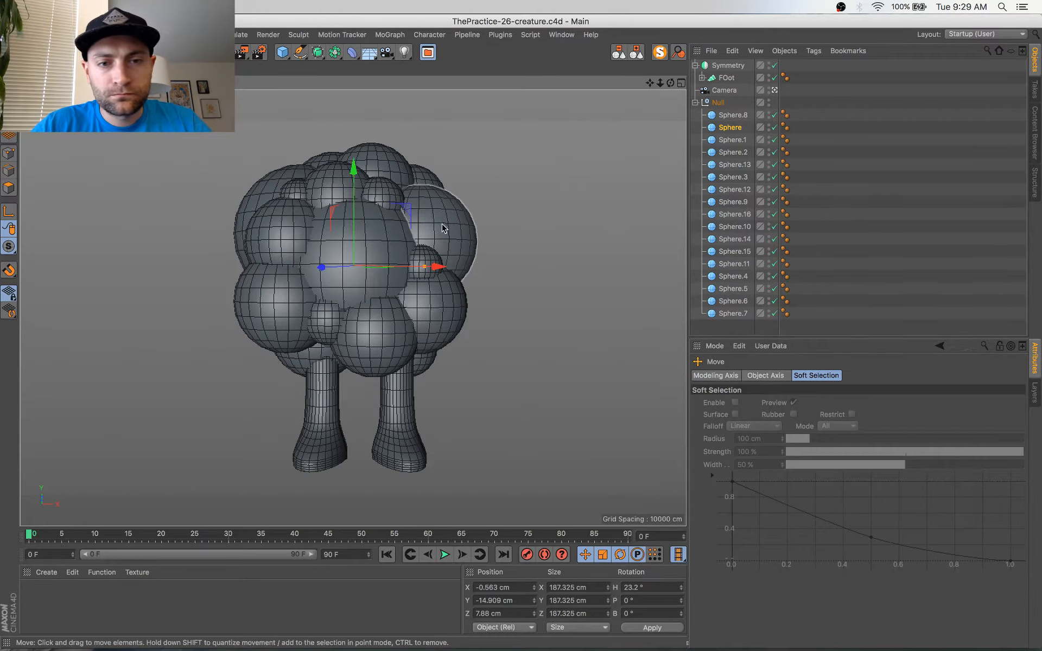
# Step: Scale Sphere.10 to about 63.3 cm, move it to about X 31.3, Y 54.5, Z -22.4 cm, and save
pyautogui.click(394, 195)
pyautogui.press('t')
pyautogui.moveTo(290, 257); pyautogui.dragTo(298, 256)
pyautogui.press('e')
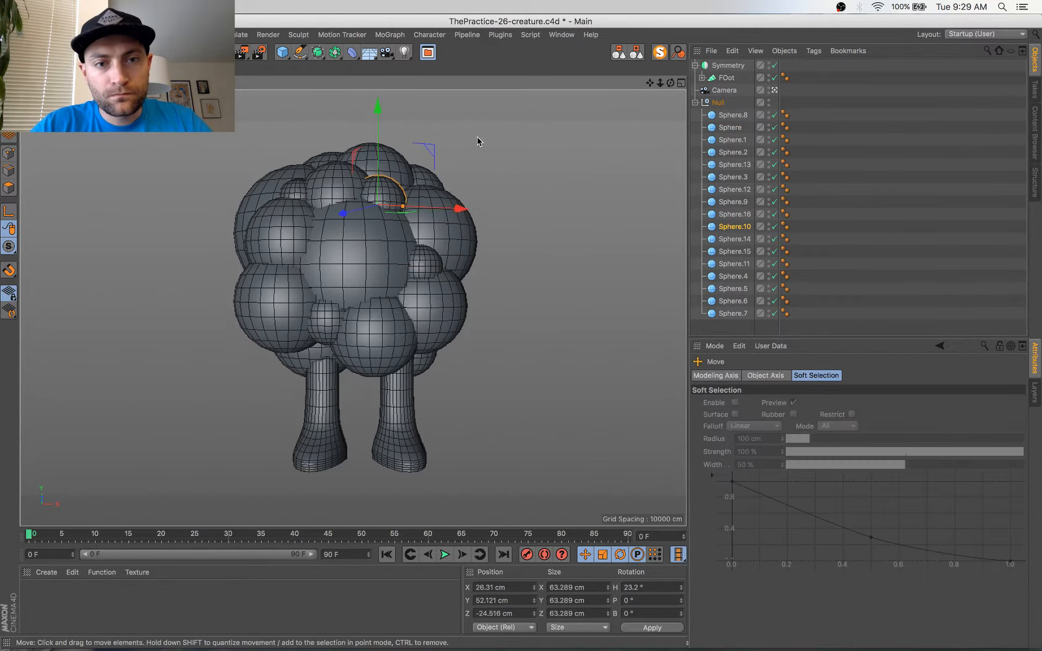
pyautogui.moveTo(424, 150); pyautogui.dragTo(429, 145)
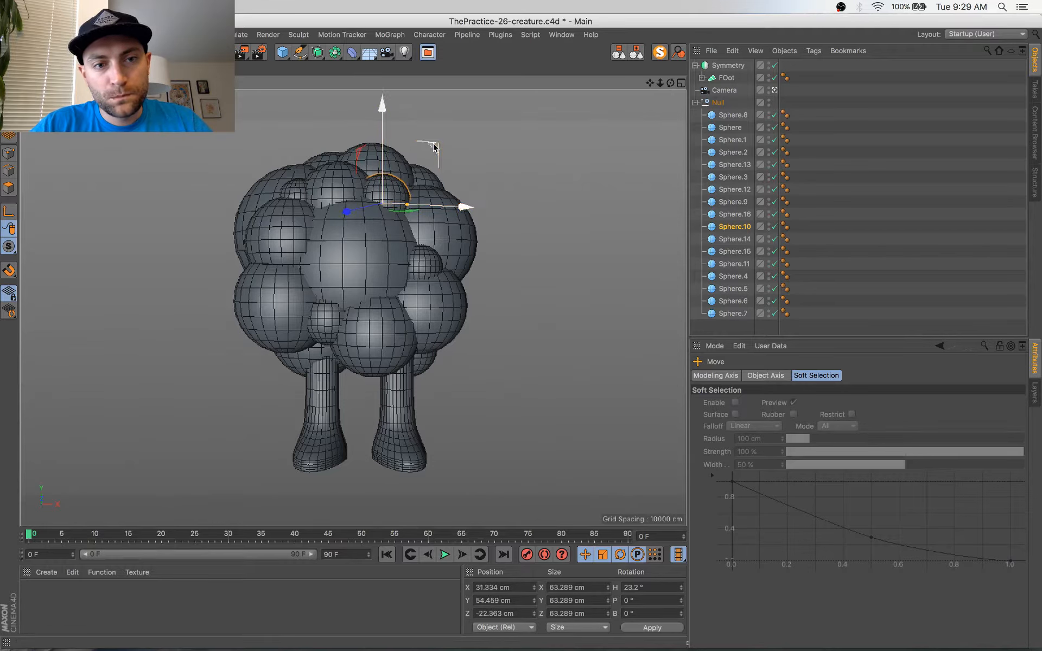
pyautogui.press('super+s')
# Step: Scale Sphere.12 at the top rear to about 101 cm, raise it to about Y 84 cm, and save
pyautogui.click(303, 161)
pyautogui.press('t')
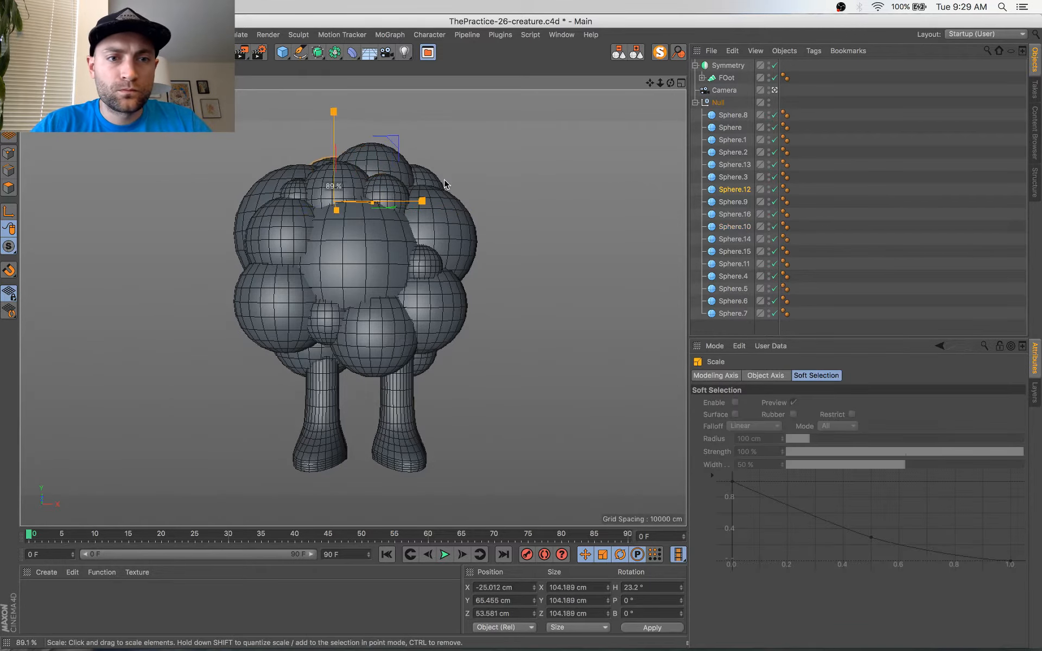
pyautogui.press('e')
pyautogui.moveTo(391, 146); pyautogui.dragTo(388, 130)
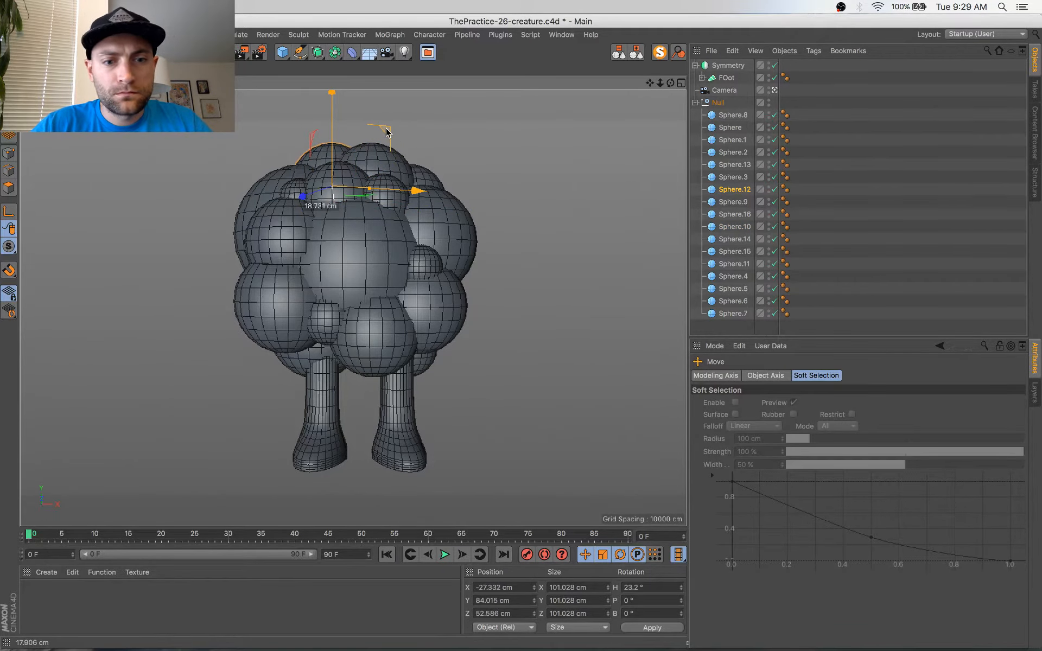
pyautogui.press('super+s')
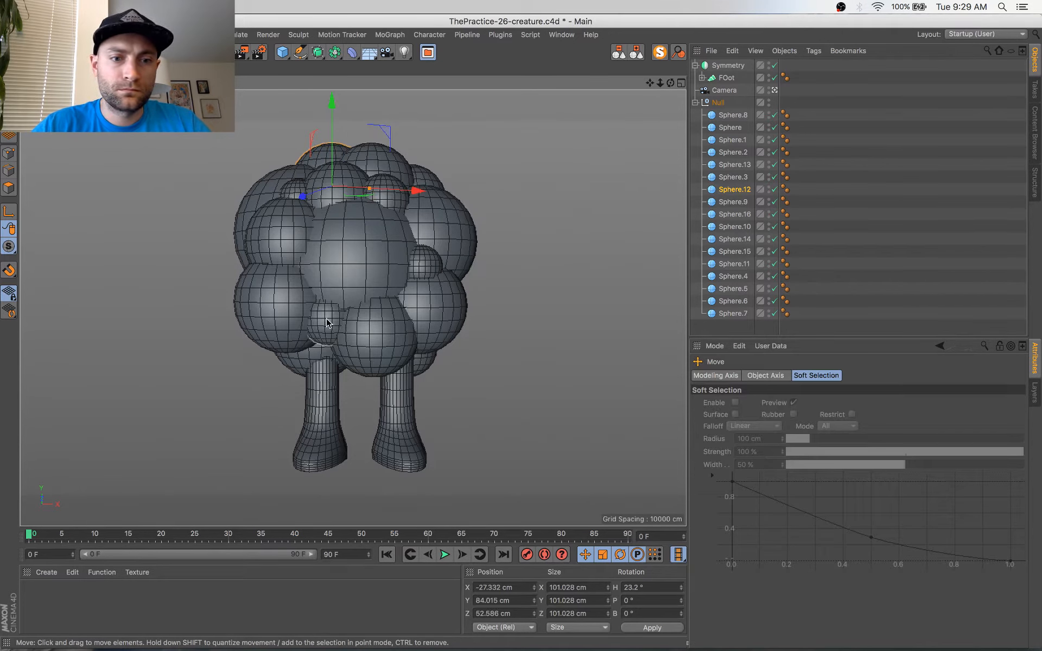
# Step: Duplicate the small lower-front sphere and place the copy, about 46.6 cm across, on the body's side at about X -119, Y -15, Z 0.1 cm
pyautogui.click(327, 320)
pyautogui.keyDown('ctrl'); pyautogui.moveTo(737, 264); pyautogui.dragTo(739, 258); pyautogui.keyUp('ctrl')
pyautogui.press('e')
pyautogui.moveTo(385, 257); pyautogui.dragTo(308, 215)
pyautogui.moveTo(232, 271)
pyautogui.mouseDown()
pyautogui.moveTo(199, 272)
pyautogui.moveTo(217, 272)
pyautogui.mouseUp()
pyautogui.moveTo(316, 275); pyautogui.dragTo(325, 276)
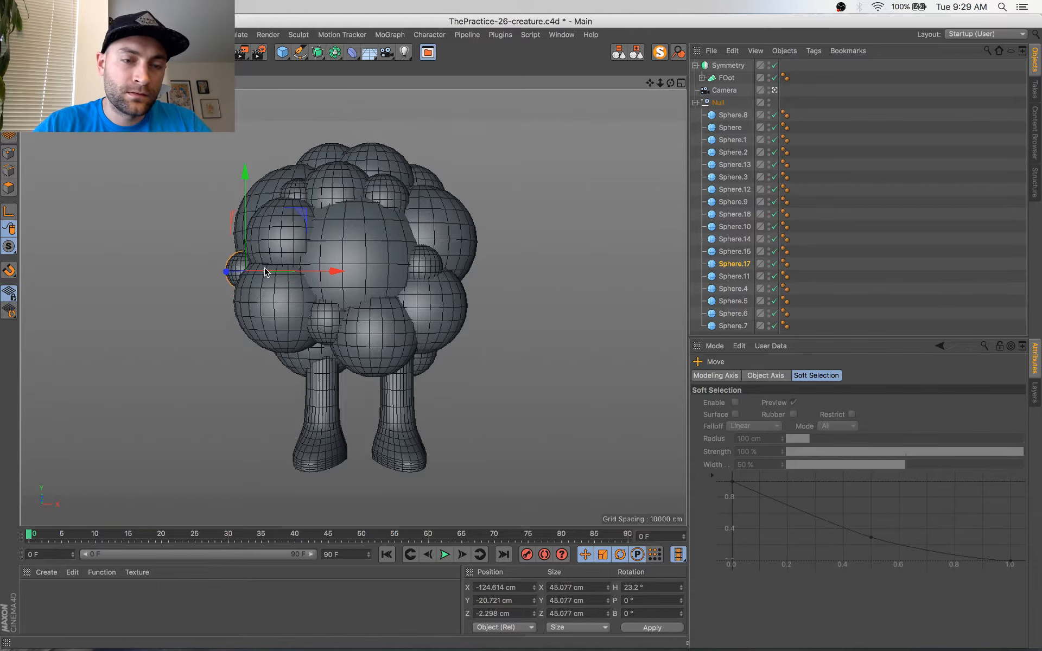
pyautogui.moveTo(246, 240); pyautogui.dragTo(242, 235)
pyautogui.moveTo(341, 275); pyautogui.dragTo(340, 268)
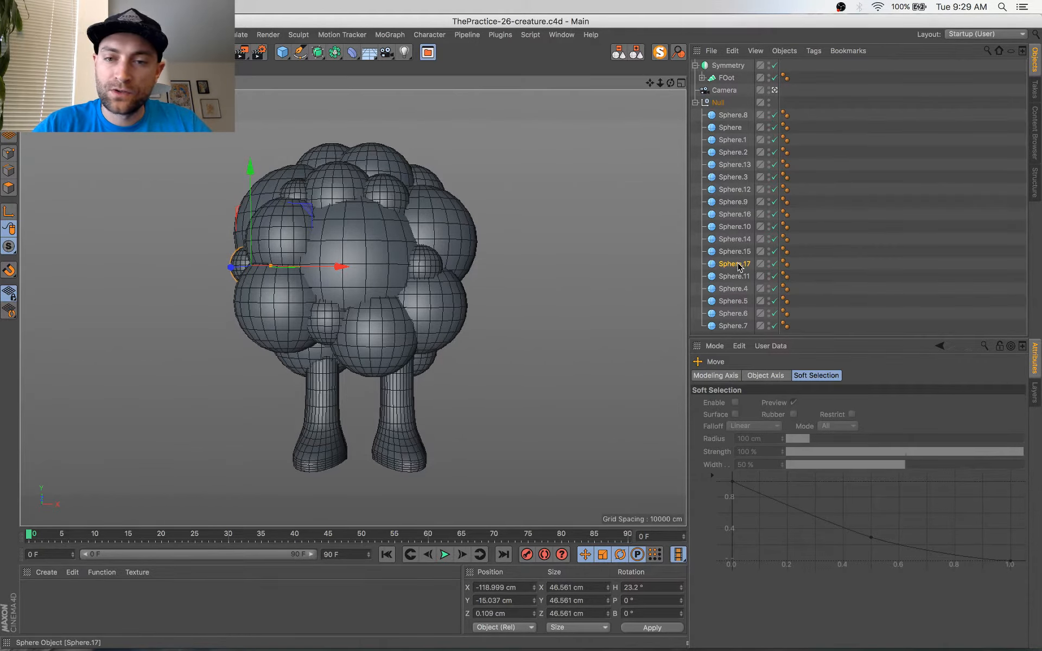
# Step: Duplicate Sphere.17, move the copy to the body's opposite upper side at about X 112.2, Y 76.4, Z 99.2 cm, and save
pyautogui.keyDown('ctrl'); pyautogui.moveTo(738, 266); pyautogui.dragTo(736, 259); pyautogui.keyUp('ctrl')
pyautogui.moveTo(309, 211); pyautogui.dragTo(494, 146)
pyautogui.press('t')
pyautogui.press('super+s')
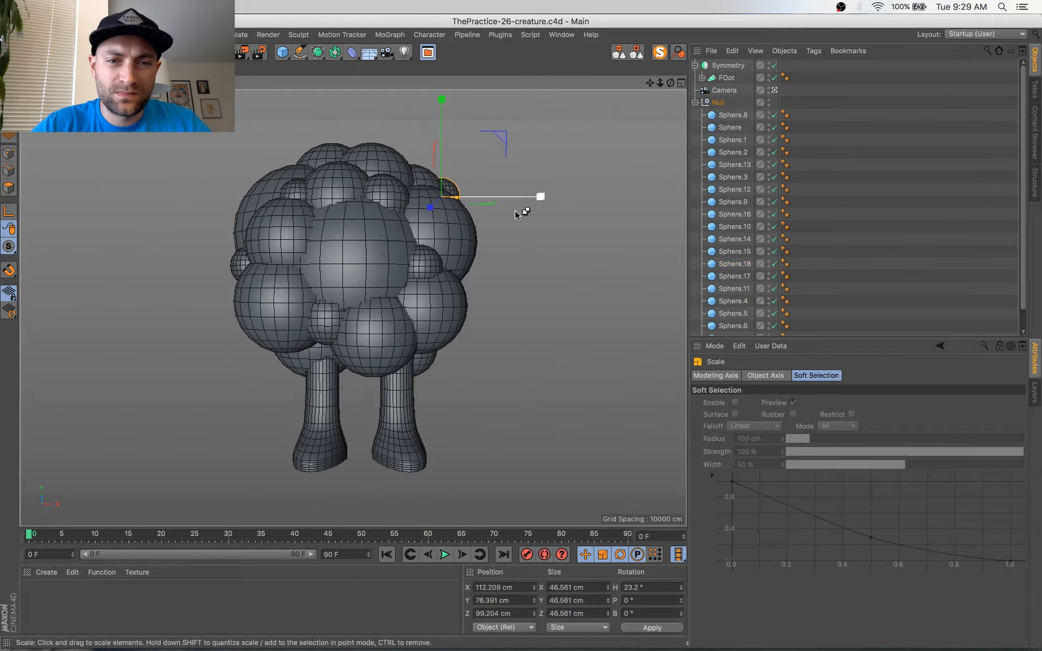
pyautogui.press('e')
# Step: Check the duplicated sphere outside the camera view and move Sphere.18 against the body at about X 104.8, Y 76.4, Z 61.7 cm
pyautogui.scroll(-2, 722, 249)
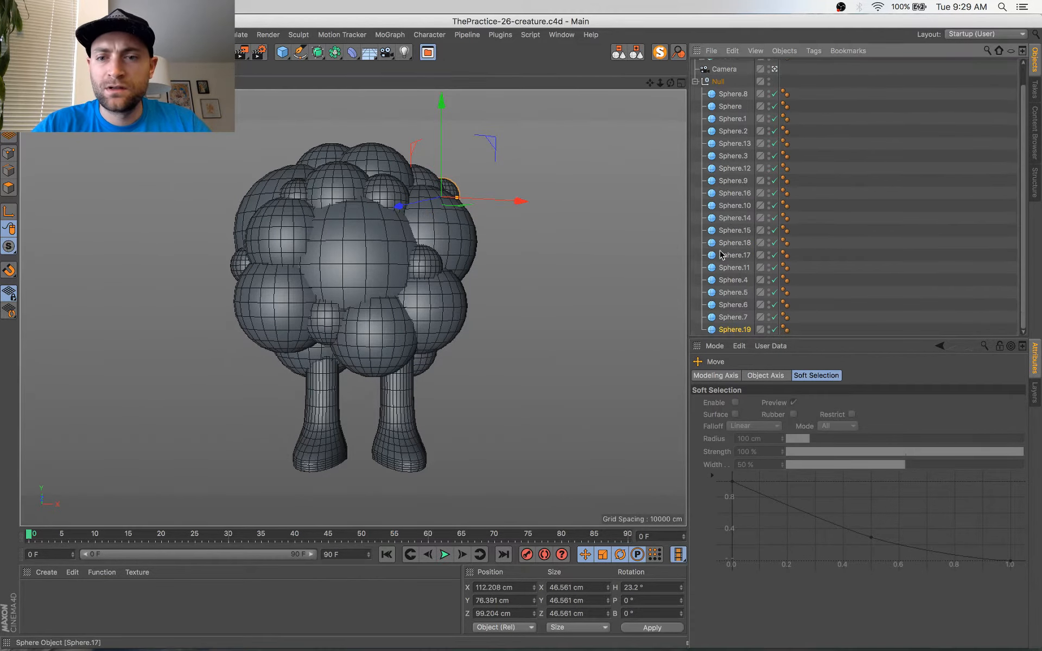
pyautogui.scroll(2, 785, 202)
pyautogui.press('o')
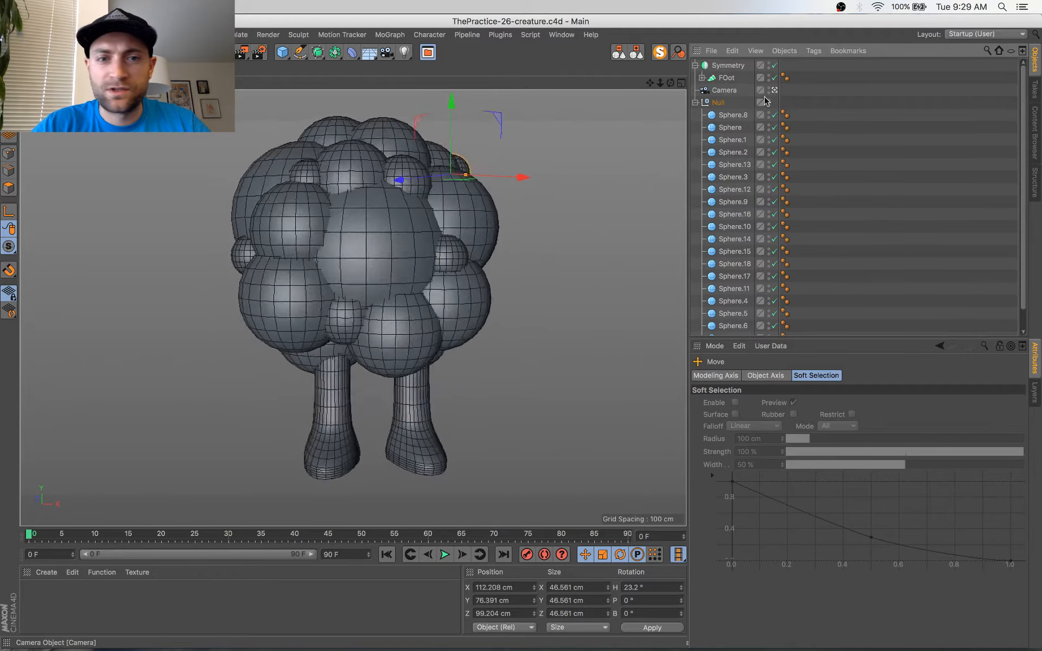
pyautogui.scroll(-3, 356, 294)
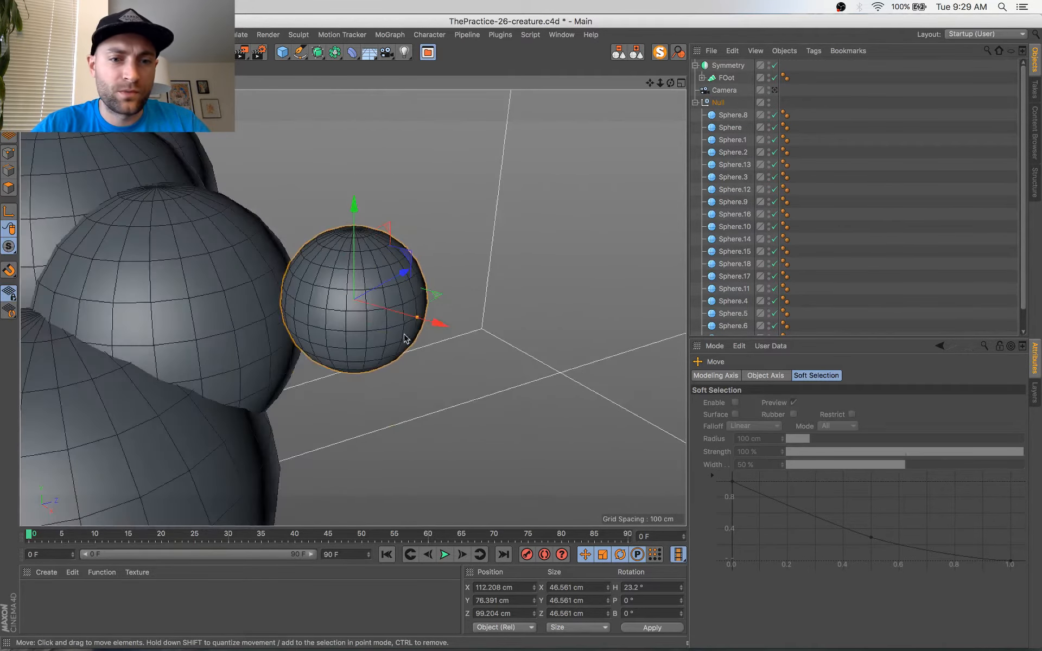
pyautogui.moveTo(442, 330); pyautogui.dragTo(351, 294)
pyautogui.press('super+z')
pyautogui.press('super+z')
pyautogui.click(363, 310)
pyautogui.scroll(-1, 840, 265)
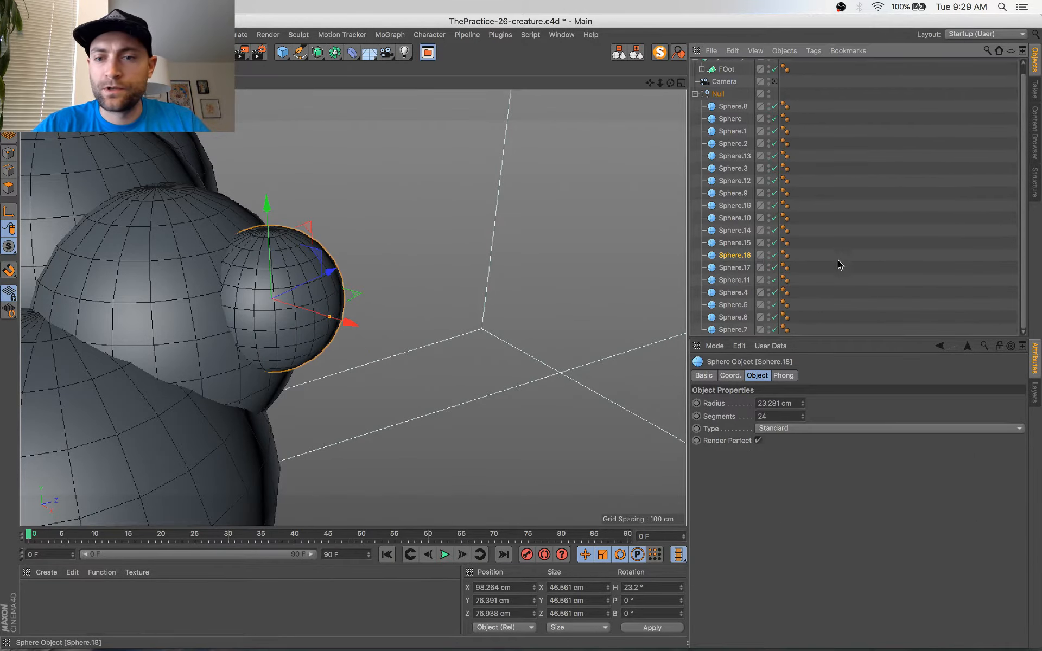
pyautogui.click(775, 82)
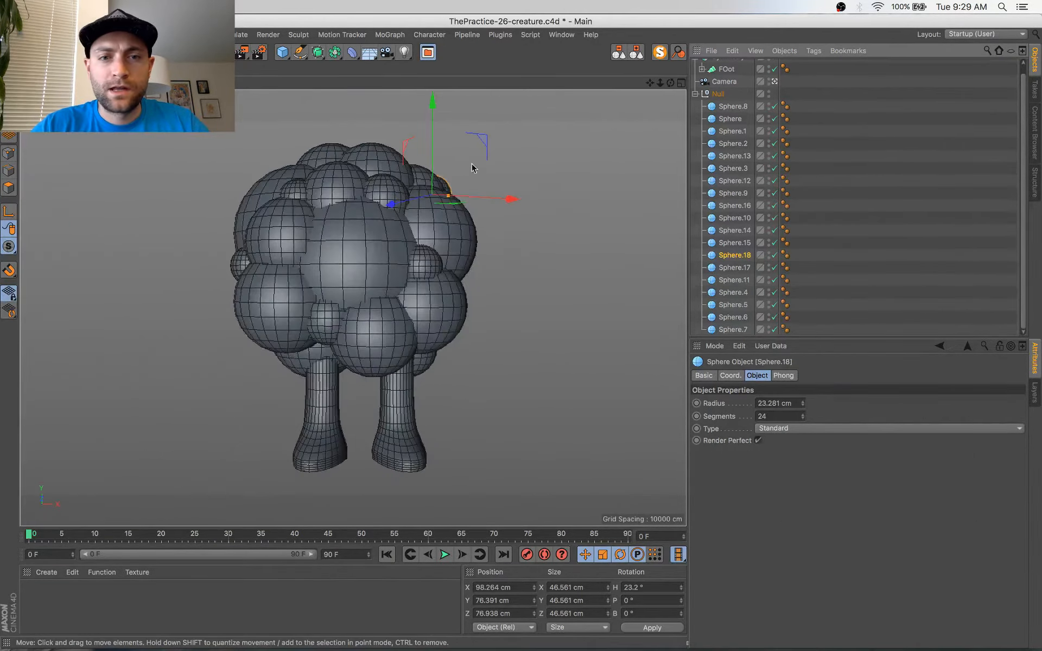
pyautogui.moveTo(440, 196); pyautogui.dragTo(447, 194)
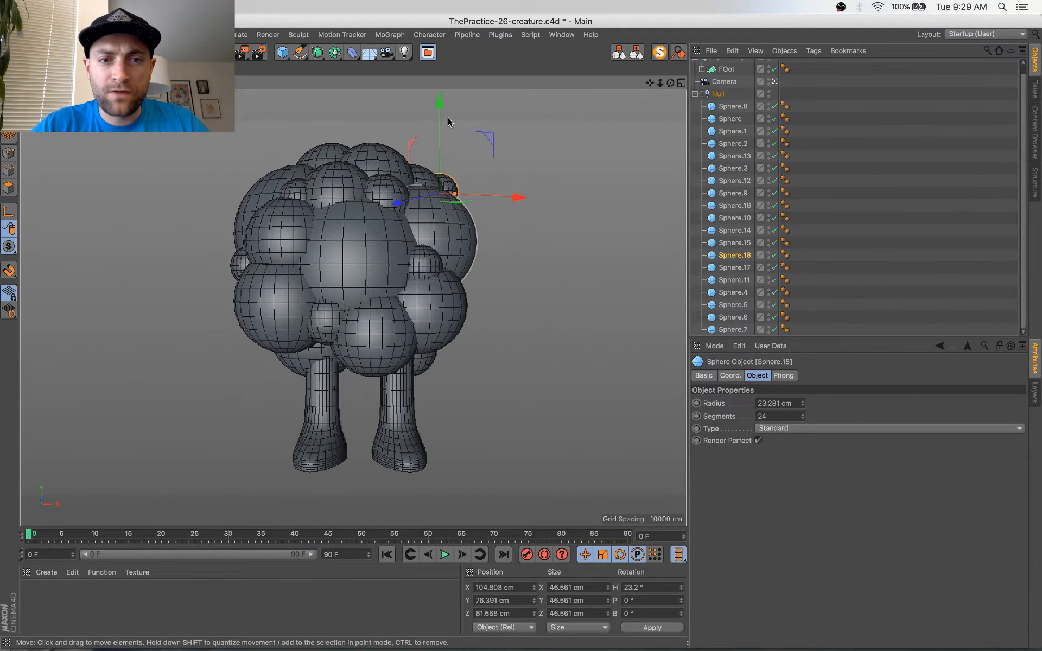
# Step: Scale Sphere.13 up to about 102.2 cm, save, and nudge it sideways to about X 65.3 cm
pyautogui.click(429, 176)
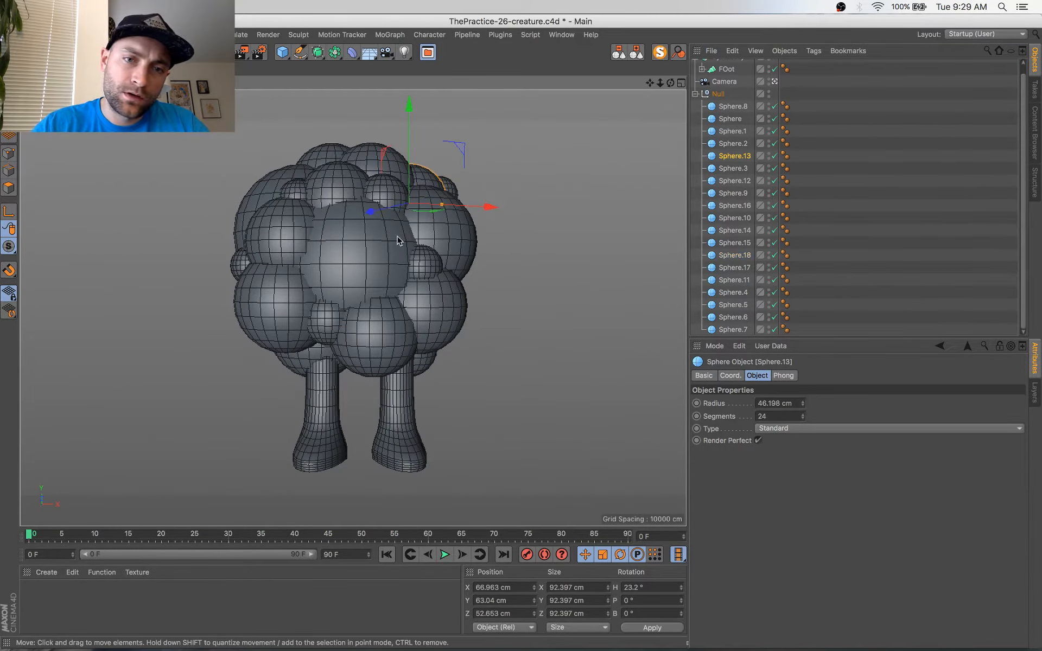
pyautogui.press('t')
pyautogui.moveTo(356, 267); pyautogui.dragTo(396, 244)
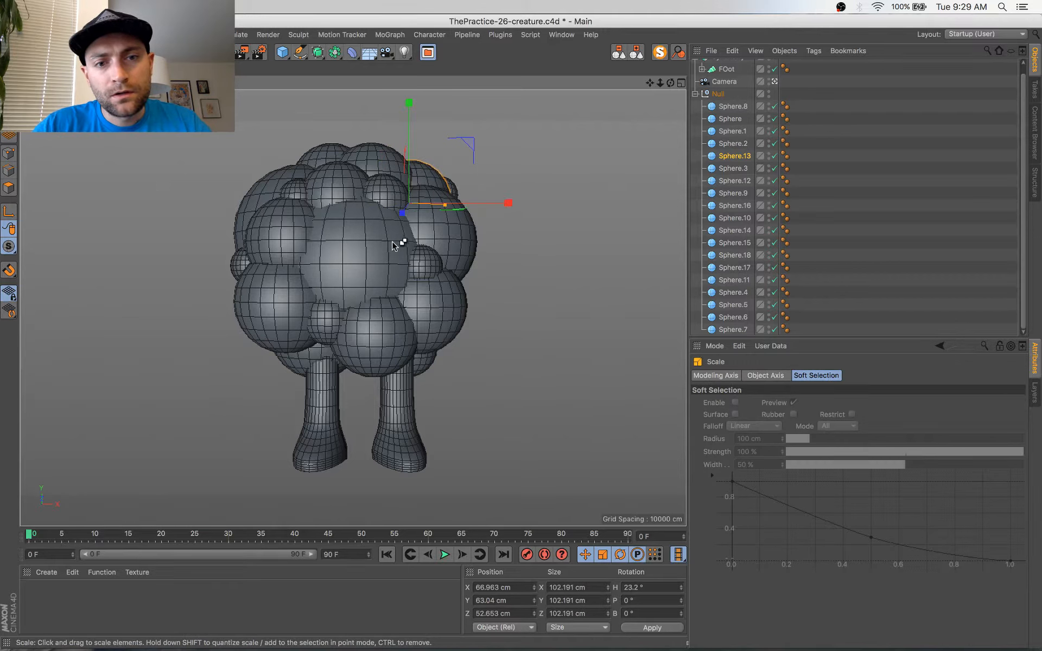
pyautogui.press('super+s')
pyautogui.press('e')
pyautogui.moveTo(464, 213); pyautogui.dragTo(478, 210)
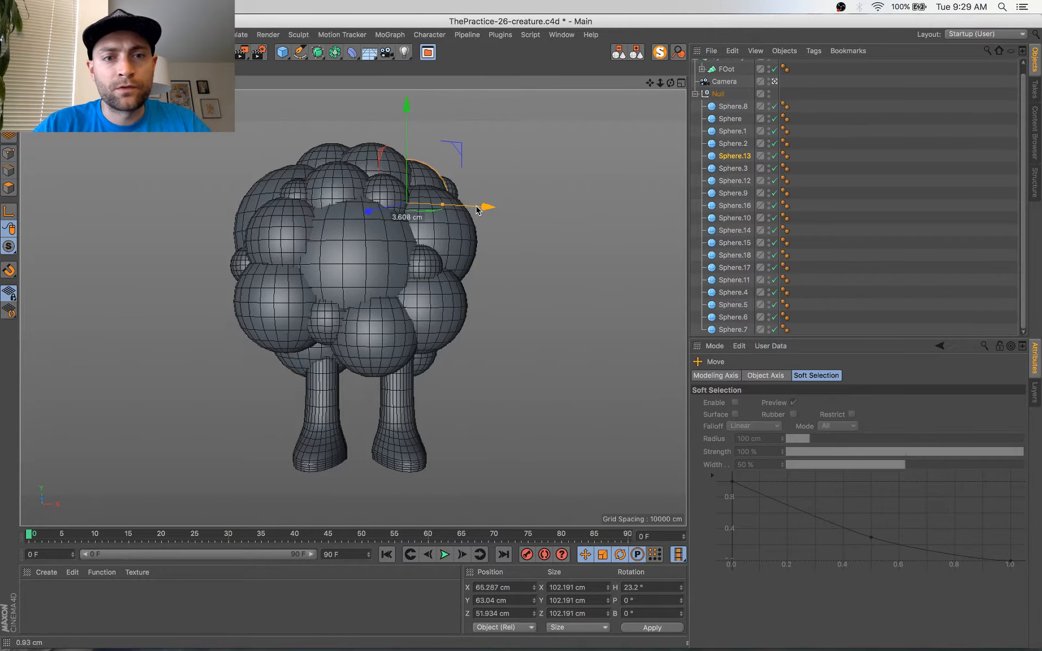
# Step: Lower Sphere.18 to about Y 68.7 cm and scale it up to about 48.5 cm
pyautogui.click(450, 187)
pyautogui.moveTo(432, 145); pyautogui.dragTo(467, 139)
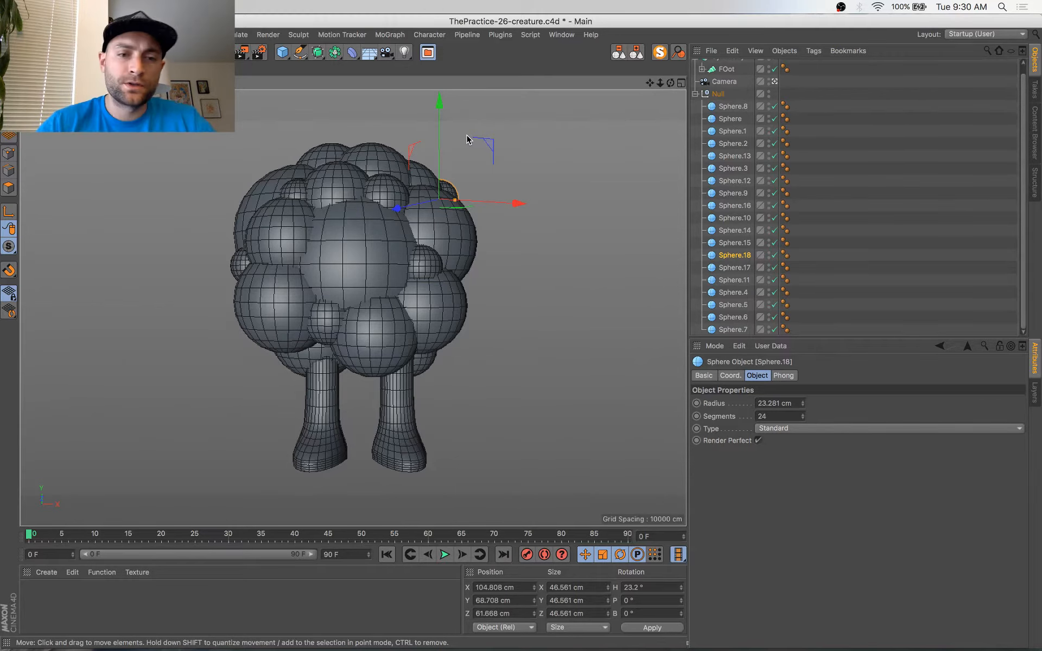
pyautogui.press('t')
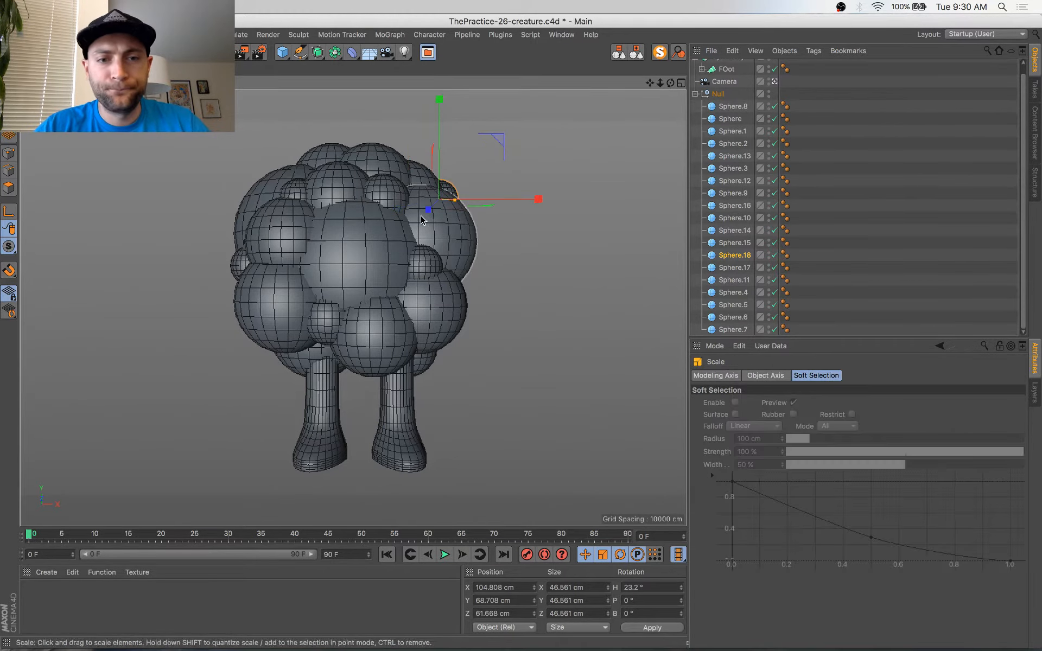
pyautogui.moveTo(423, 220); pyautogui.dragTo(448, 233)
pyautogui.press('super+Tab')
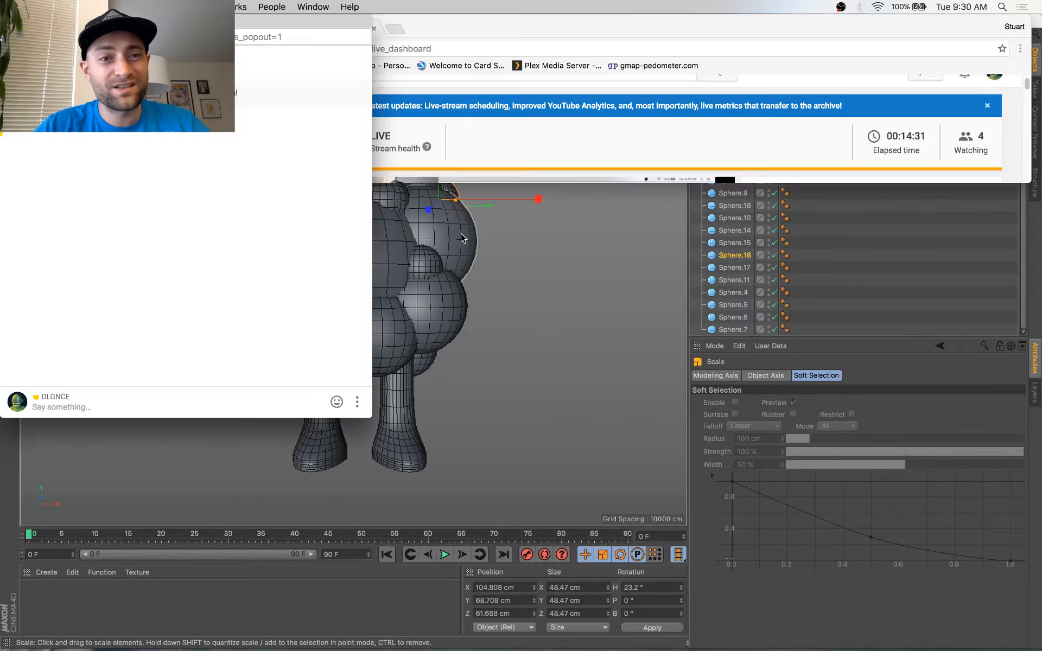
pyautogui.press('super+Tab')
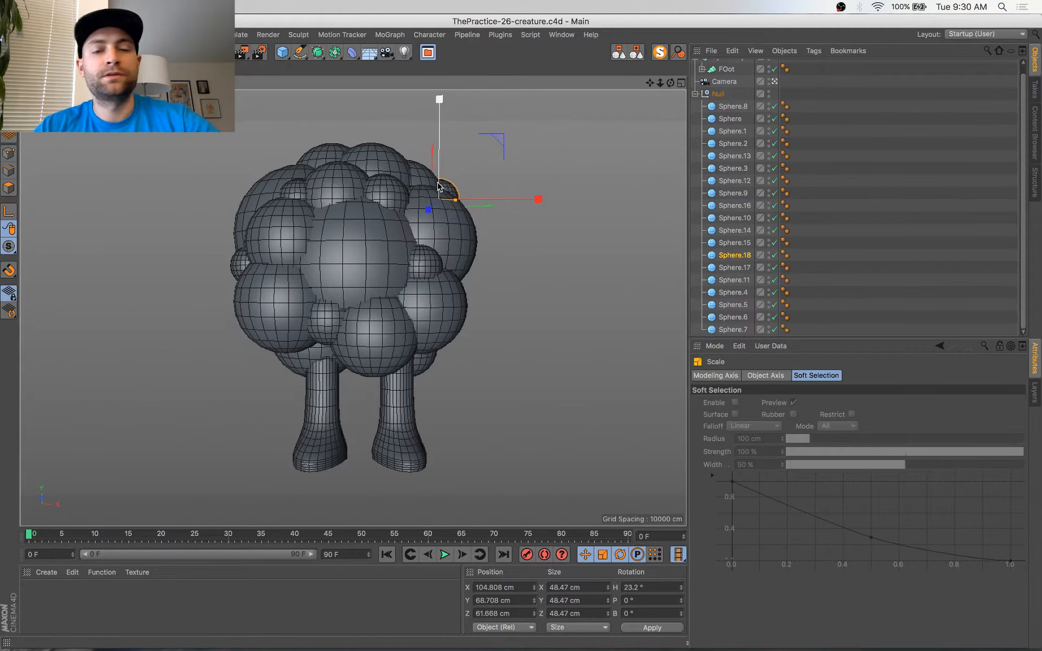
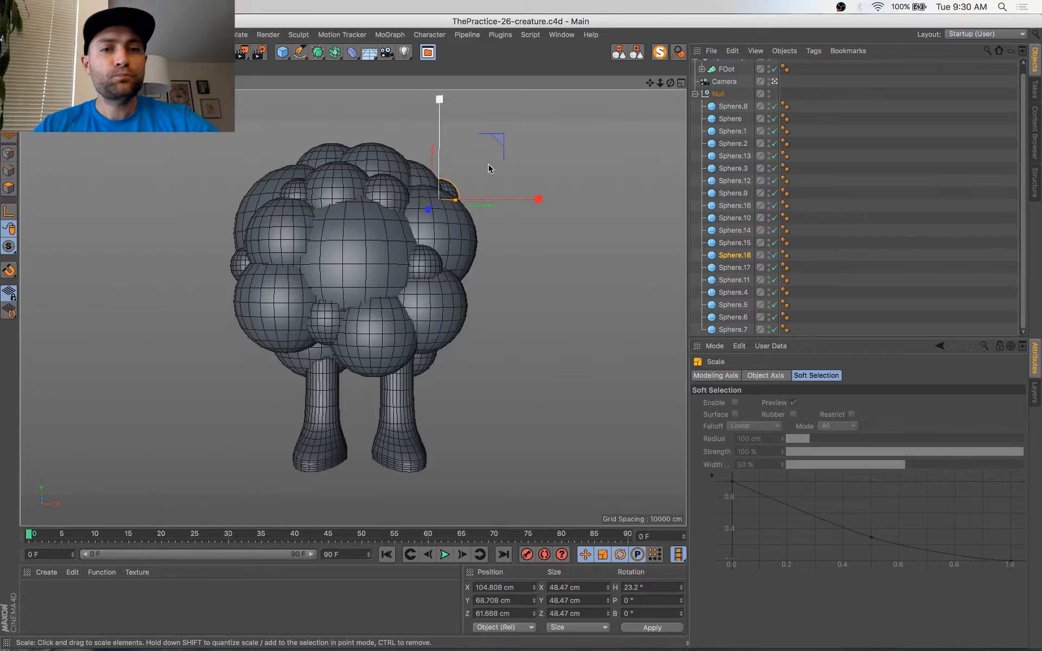
pyautogui.click(380, 372)
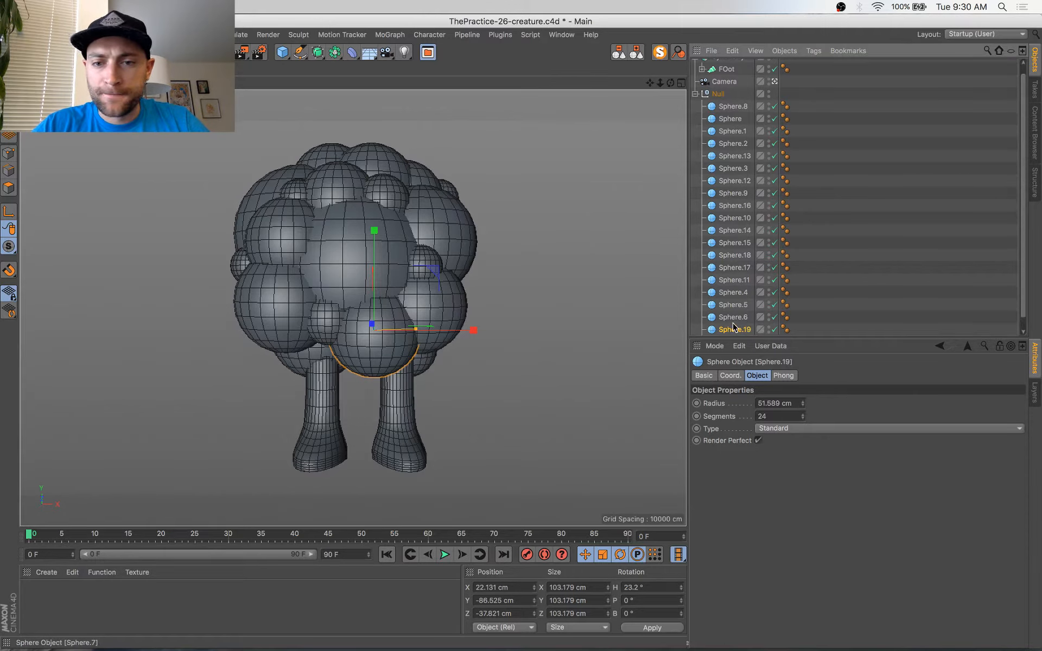
pyautogui.press('e')
pyautogui.moveTo(376, 234); pyautogui.dragTo(376, 247)
pyautogui.moveTo(359, 343); pyautogui.dragTo(340, 341)
pyautogui.press('t')
pyautogui.moveTo(369, 298); pyautogui.dragTo(239, 382)
pyautogui.press('e')
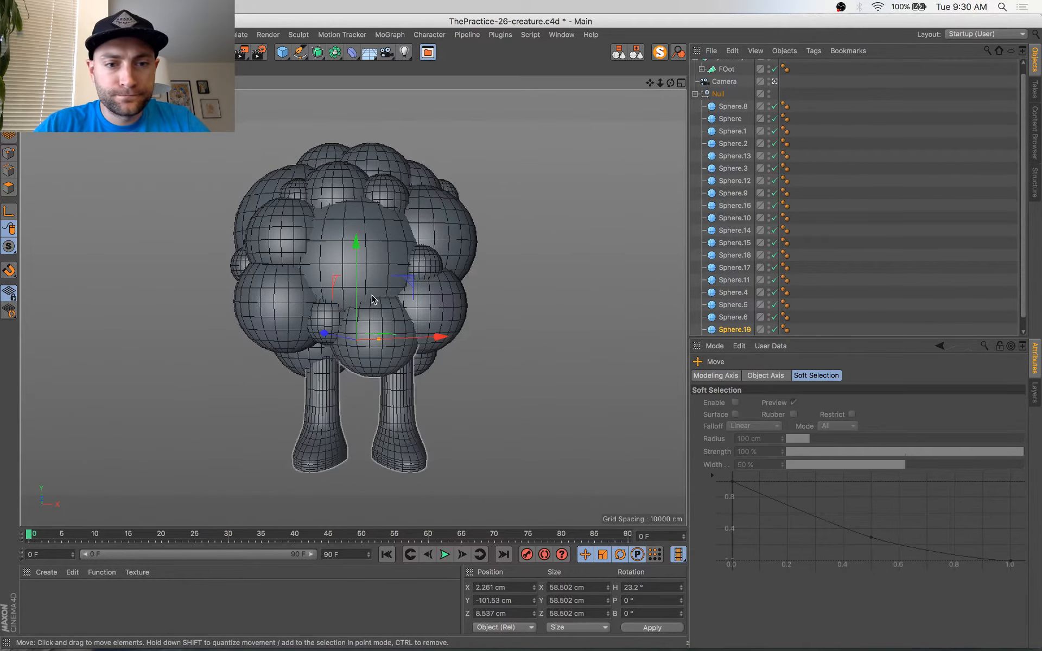
pyautogui.press('Delete')
pyautogui.press('super+s')
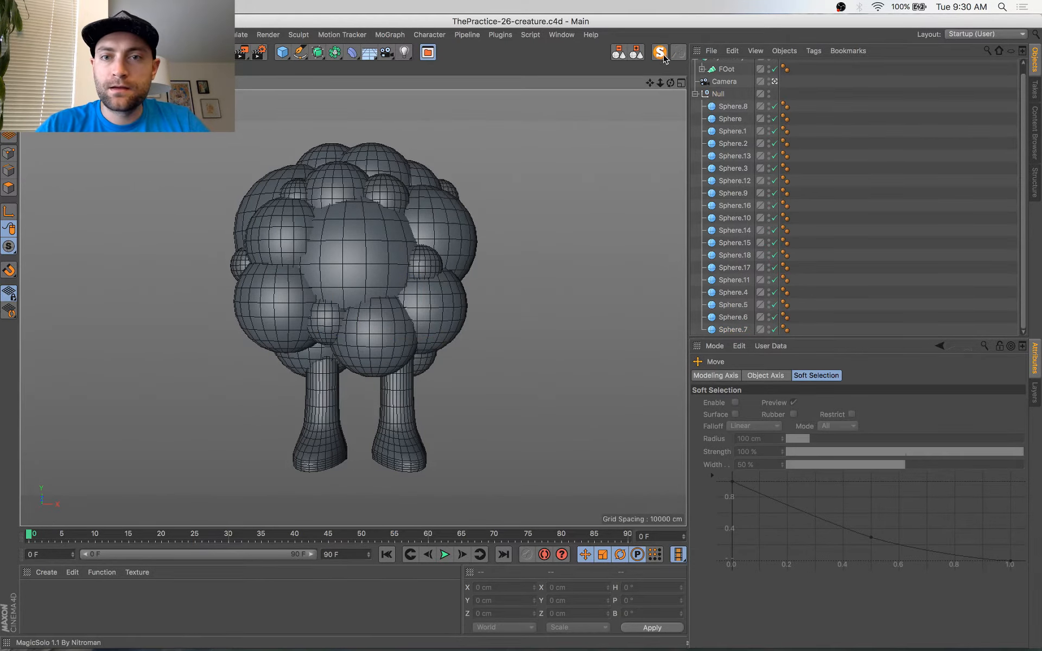
# Step: Collapse all object hierarchies, place the camera below the body null in the object list, and save
pyautogui.click(620, 53)
pyautogui.moveTo(723, 80); pyautogui.dragTo(724, 122)
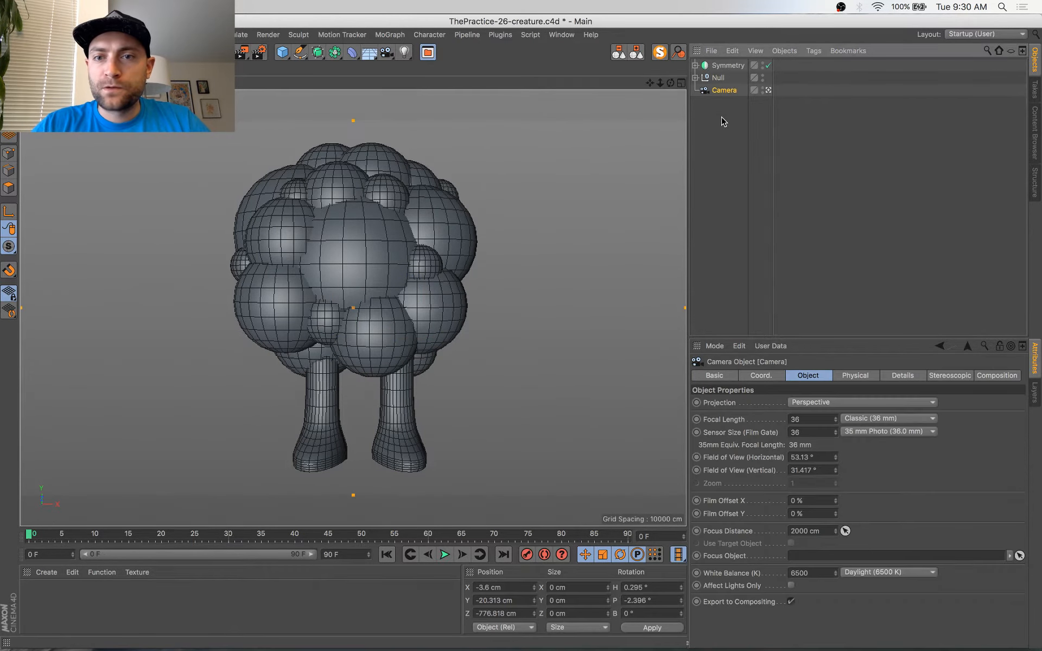
pyautogui.press('super+s')
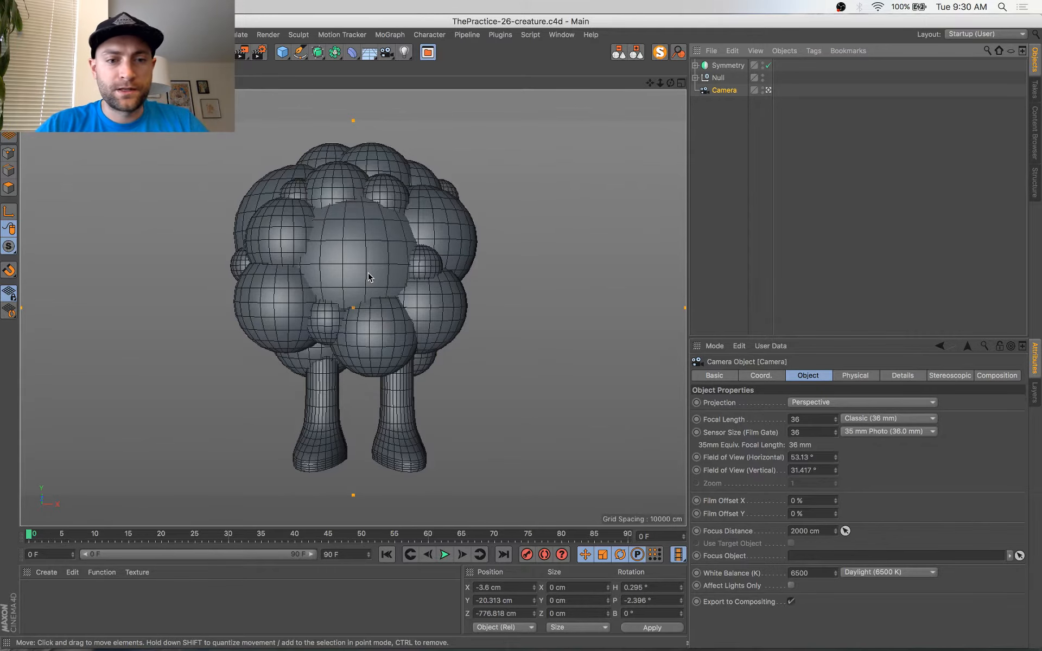
# Step: Shift Sphere.7 slightly sideways to about X 19.9, Y -86.5, Z -38.8 cm and save
pyautogui.click(346, 362)
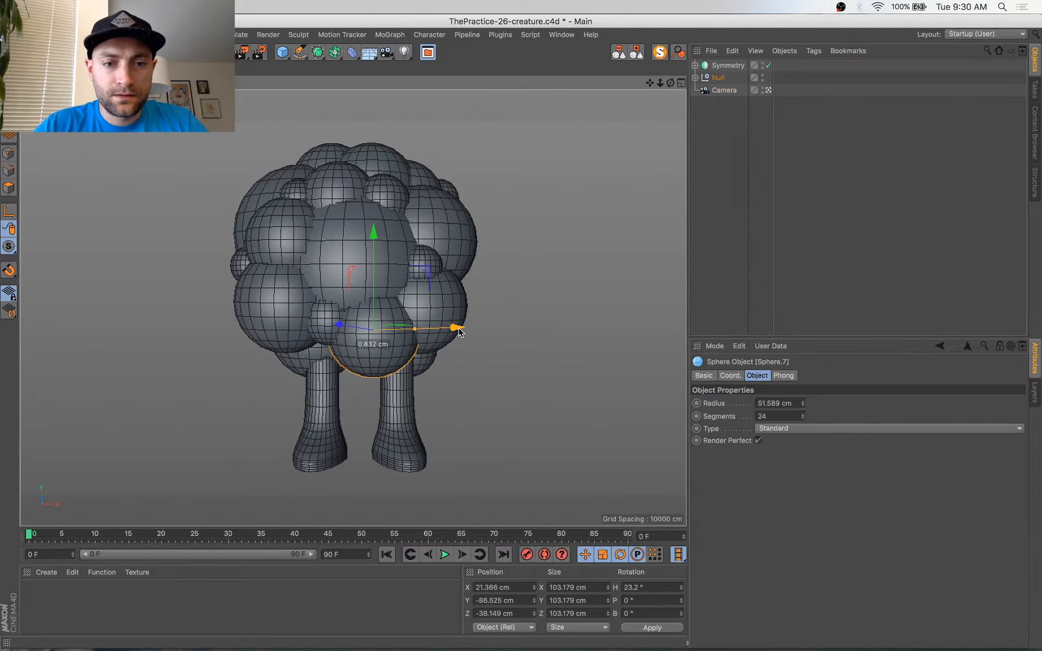
pyautogui.press('super+s')
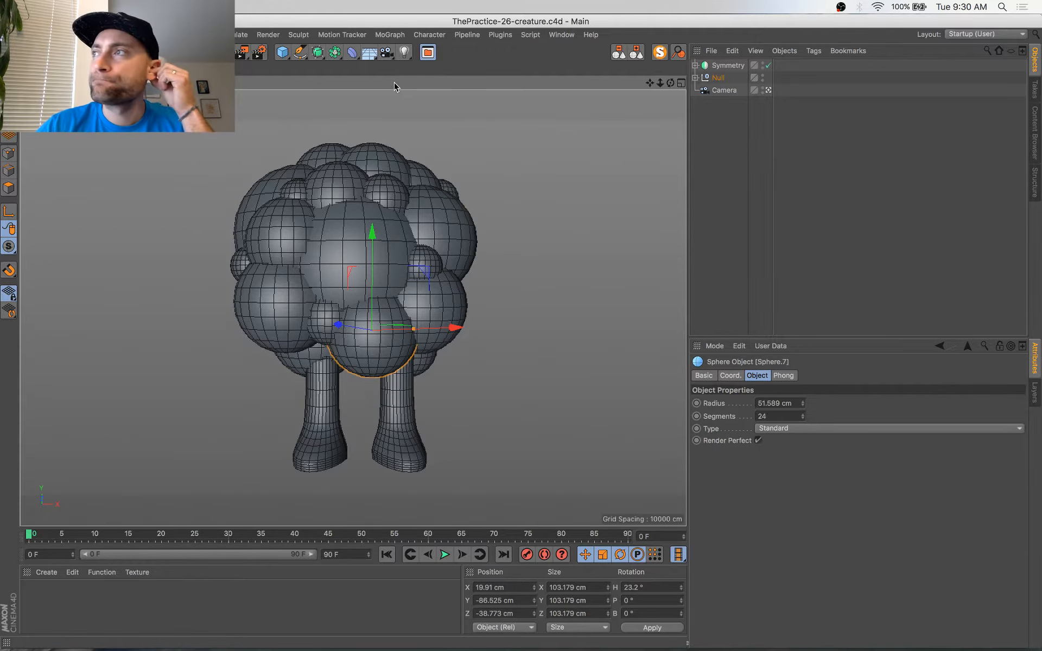
# Step: Add a cube and flatten it into a thin slab about 2.1 cm high
pyautogui.moveTo(282, 52); pyautogui.dragTo(405, 76)
pyautogui.moveTo(361, 162); pyautogui.dragTo(368, 265)
pyautogui.press('e')
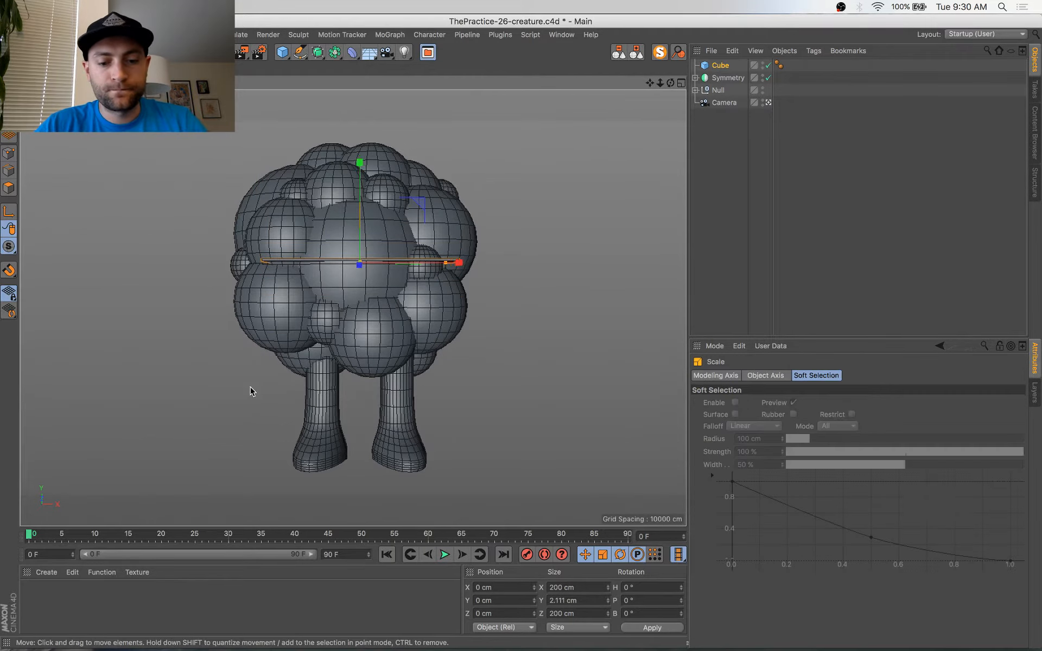
# Step: Scale the slab to about 1019 × 10.8 × 1019 cm, lower it beneath the feet to about Y -230.8 cm, and save
pyautogui.press('t')
pyautogui.moveTo(251, 391); pyautogui.dragTo(317, 205)
pyautogui.press('e')
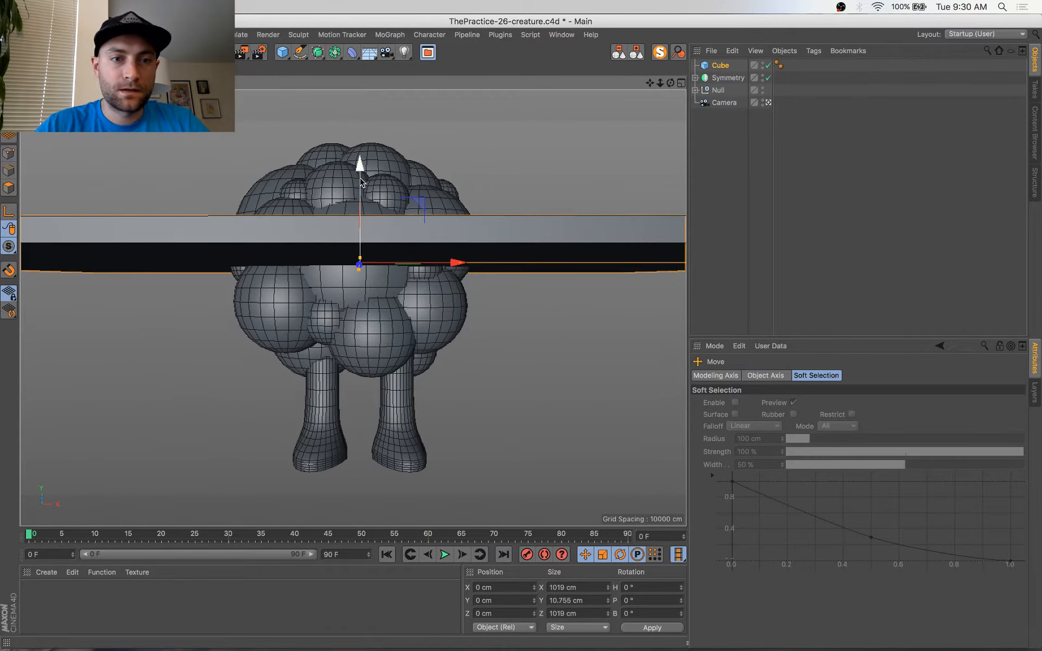
pyautogui.moveTo(361, 163); pyautogui.dragTo(354, 367)
pyautogui.press('super+s')
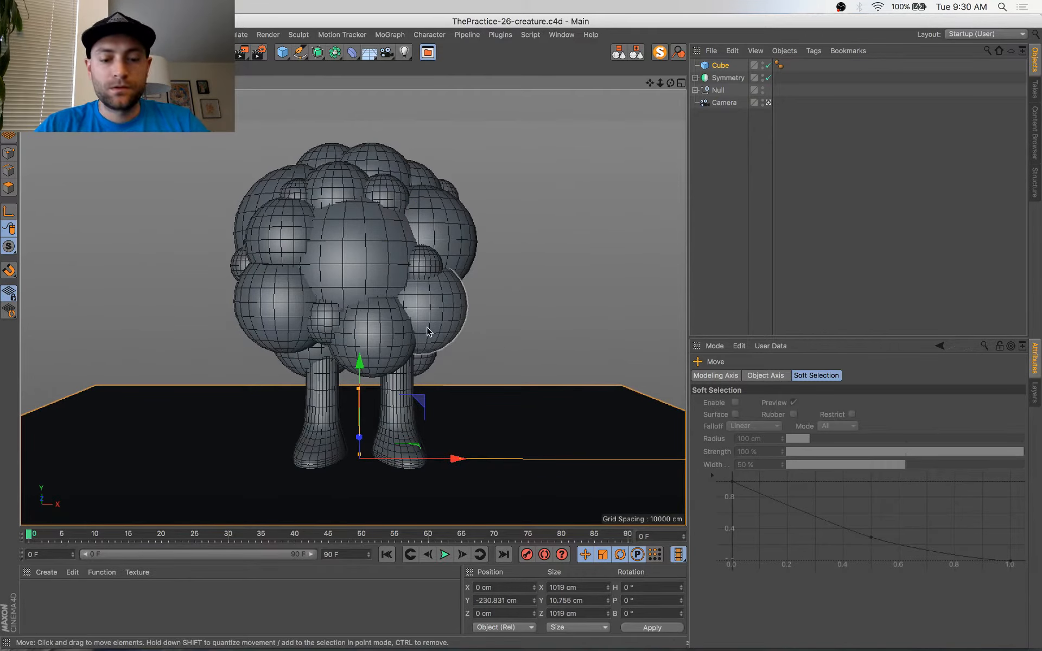
# Step: Enlarge the floor slab to about 2437 × 11.3 × 2437 cm and save the scene
pyautogui.press('t')
pyautogui.moveTo(204, 433); pyautogui.dragTo(87, 458)
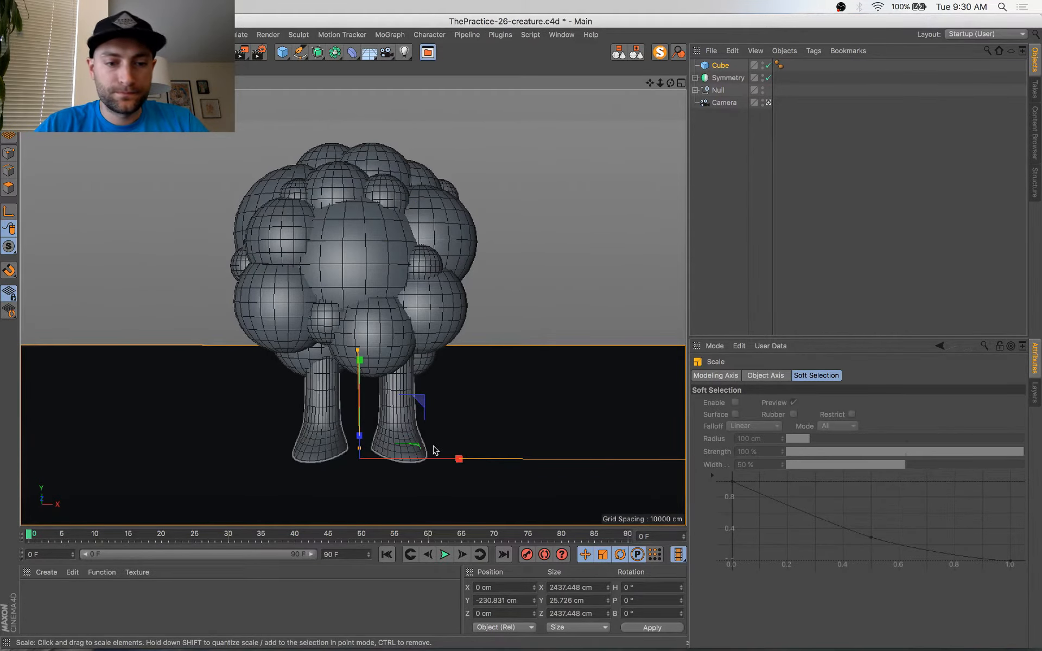
pyautogui.moveTo(358, 455); pyautogui.dragTo(359, 457)
pyautogui.press('super+s')
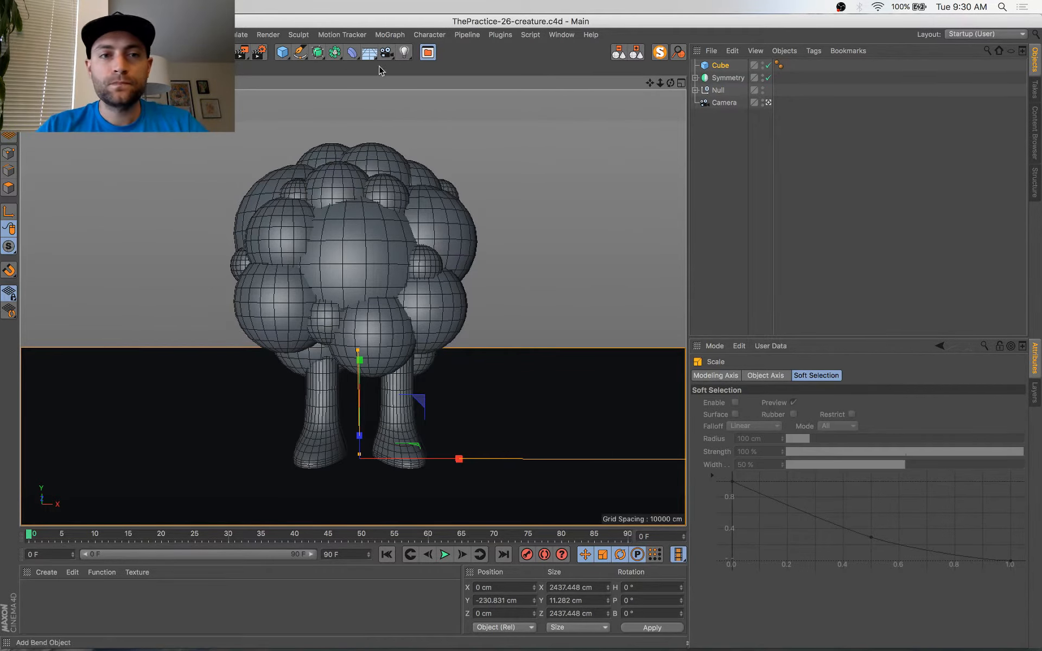
# Step: Add a Sky object to the scene
pyautogui.click(405, 54)
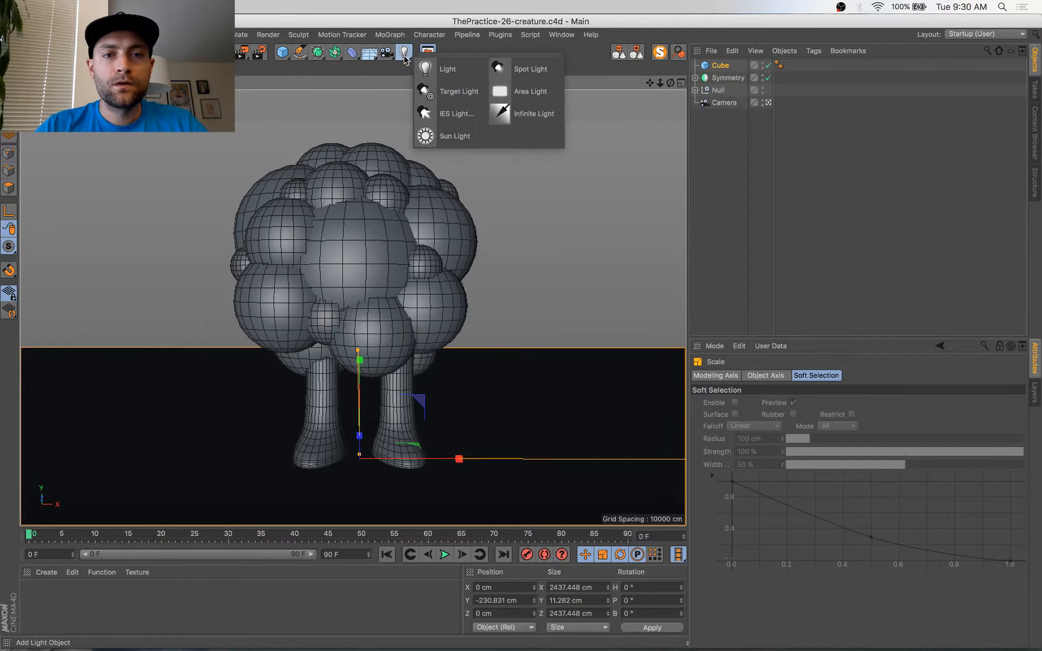
pyautogui.click(369, 53)
pyautogui.click(424, 91)
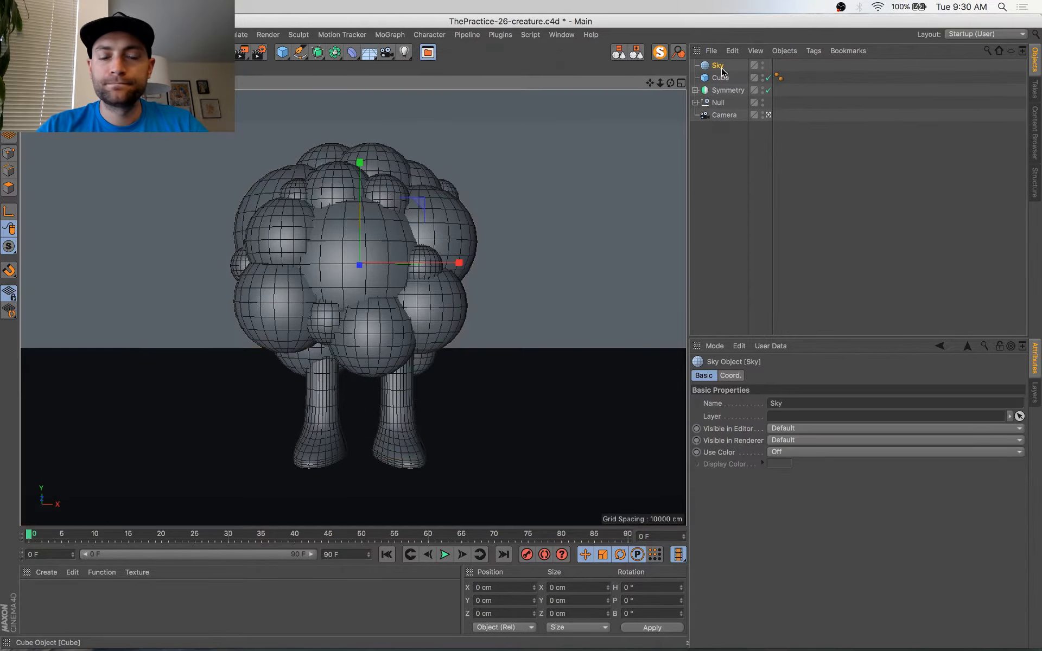
# Step: Create a new material with Color and Reflectance disabled and only the Luminance channel enabled
pyautogui.doubleClick(34, 597)
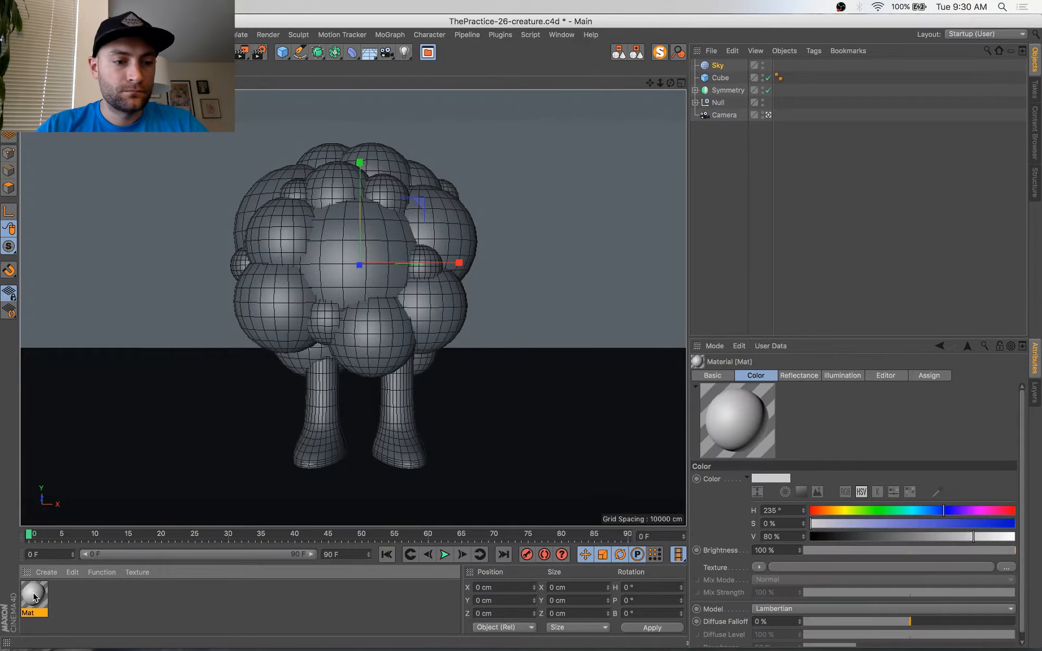
pyautogui.doubleClick(33, 597)
pyautogui.click(249, 215)
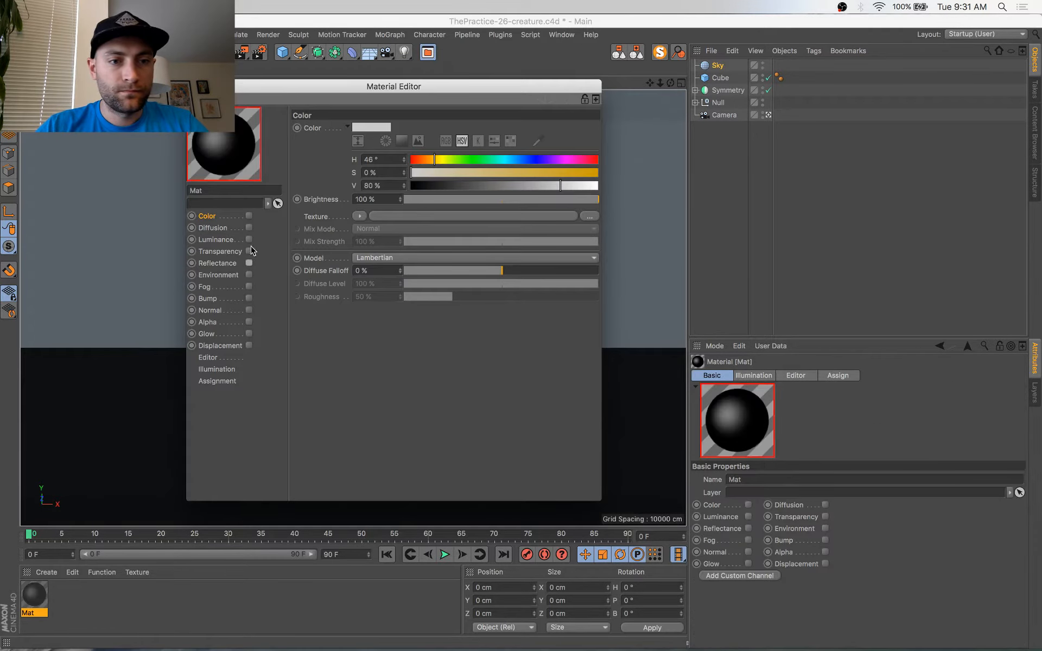
pyautogui.click(249, 239)
pyautogui.moveTo(311, 82); pyautogui.dragTo(435, 136)
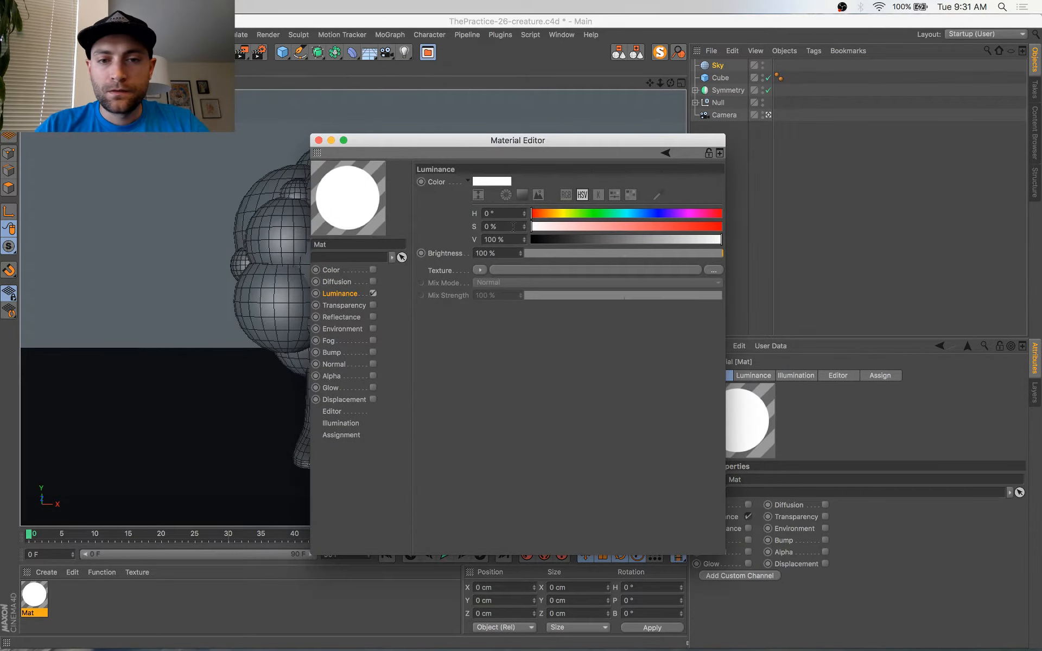
# Step: Load a Gradient into the Luminance texture and color its black starting knot light blue, H 190°, S 61%, V 87%
pyautogui.click(481, 271)
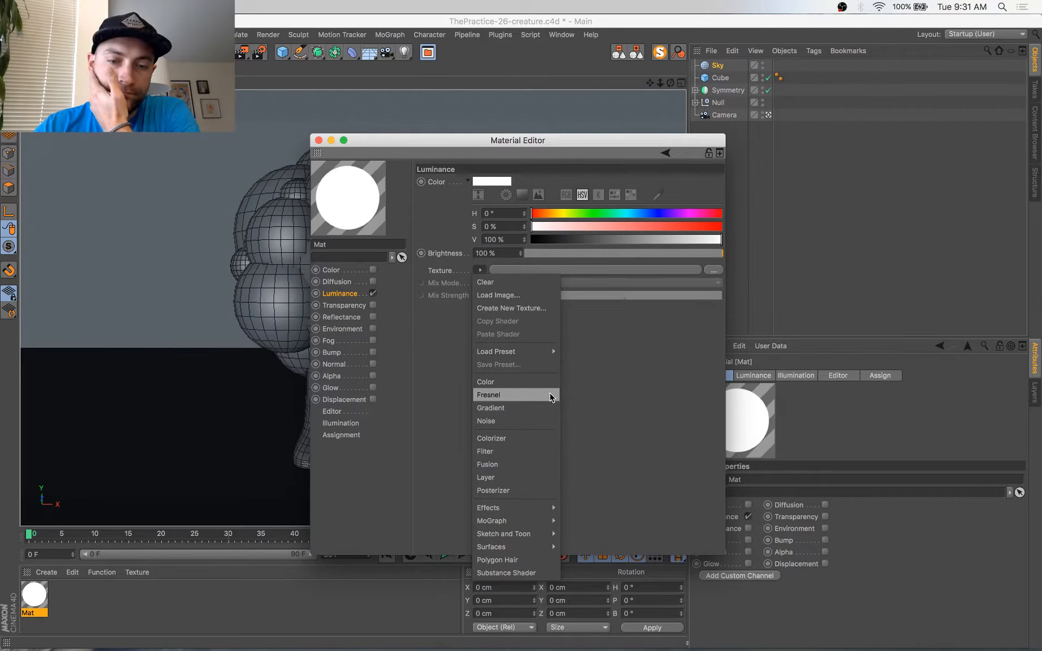
pyautogui.click(529, 407)
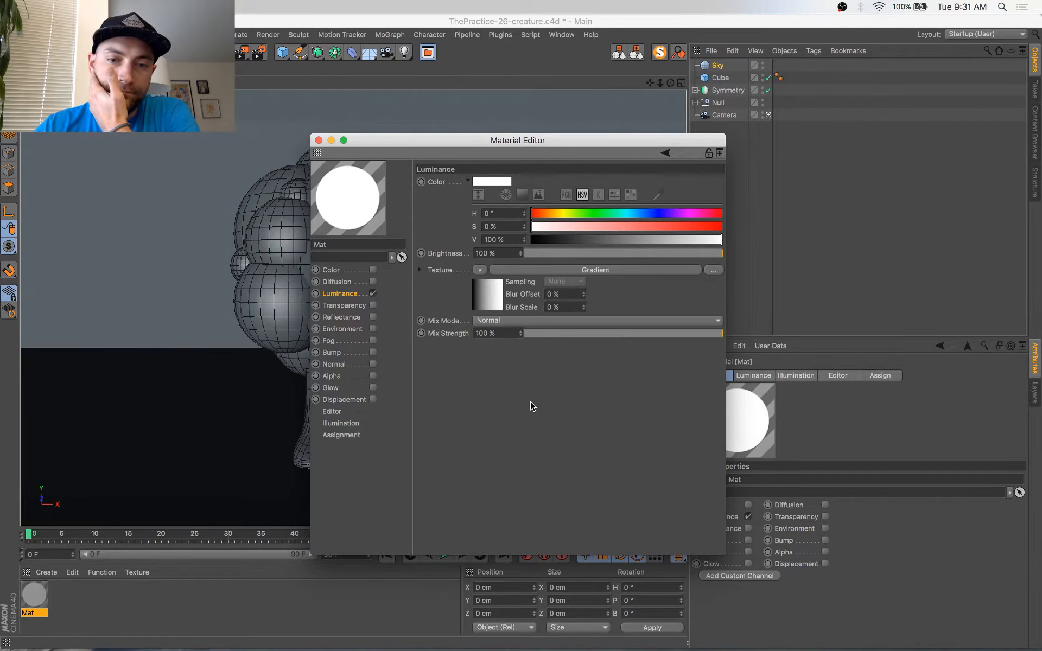
pyautogui.click(496, 305)
pyautogui.doubleClick(470, 278)
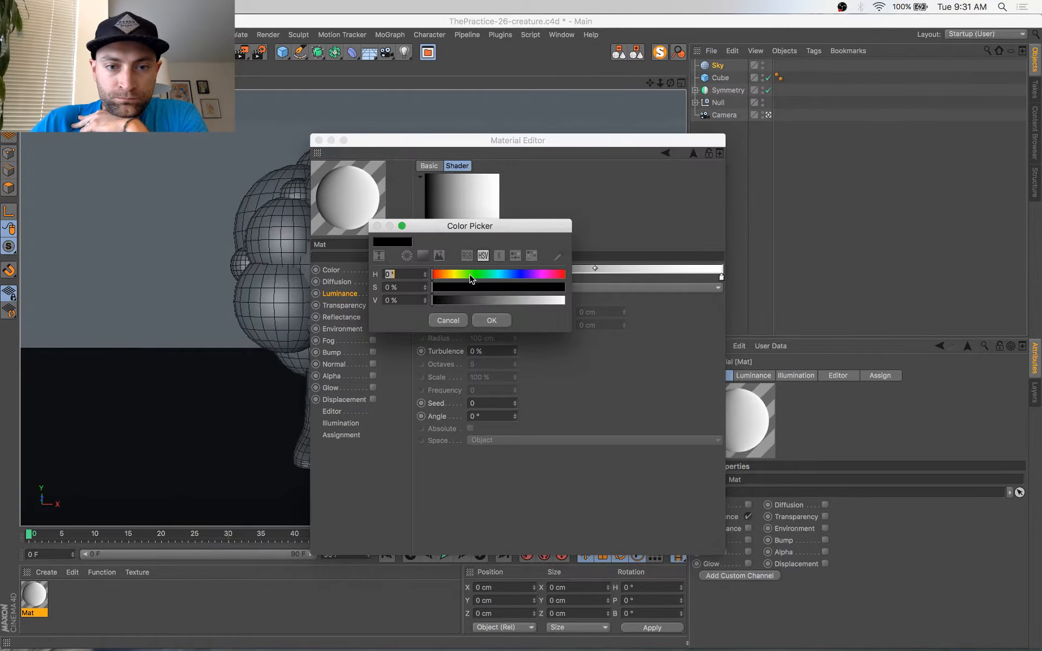
pyautogui.moveTo(444, 279)
pyautogui.mouseDown()
pyautogui.moveTo(504, 282)
pyautogui.moveTo(481, 285)
pyautogui.moveTo(543, 302)
pyautogui.moveTo(604, 301)
pyautogui.mouseUp()
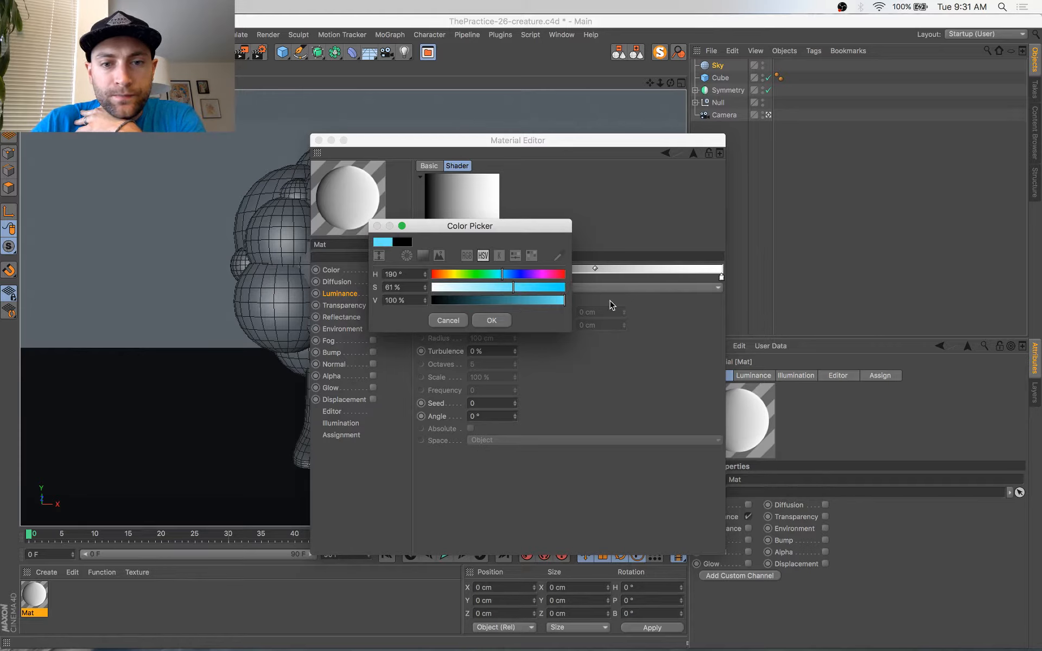
pyautogui.click(491, 321)
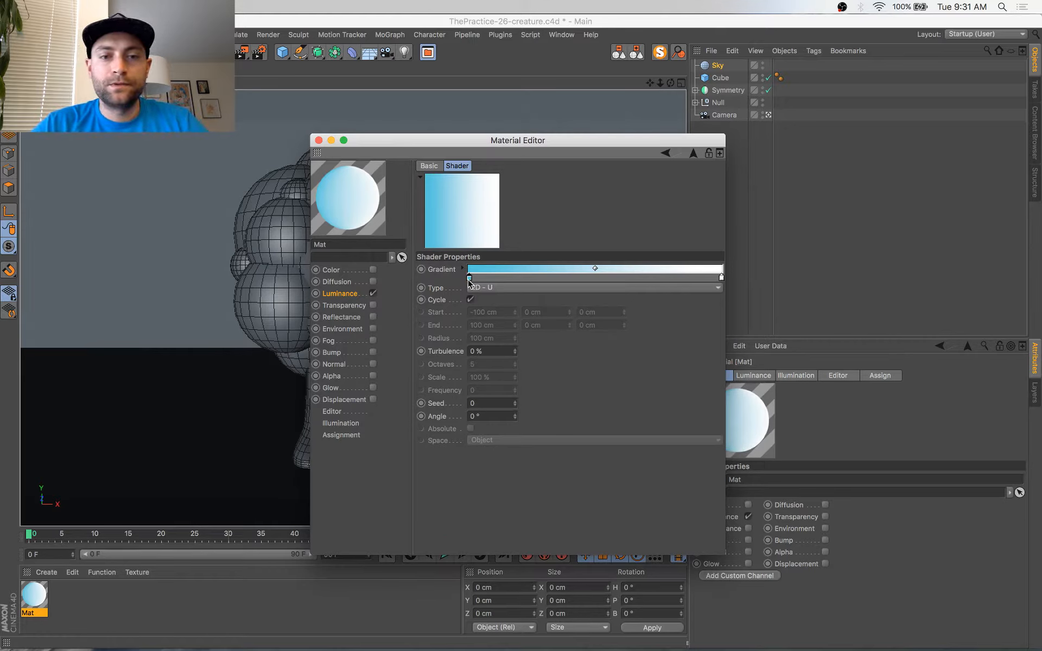
# Step: Replace the gradient's white end knot with a copy of the blue one and set it to S 82%, V 100%
pyautogui.moveTo(469, 281); pyautogui.dragTo(735, 283)
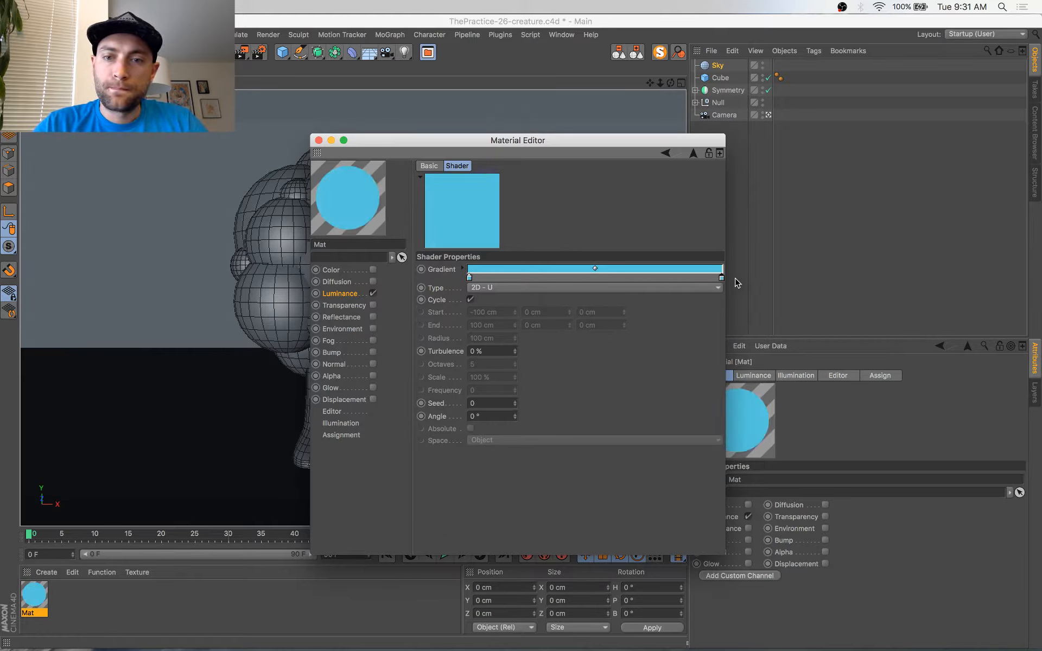
pyautogui.doubleClick(722, 278)
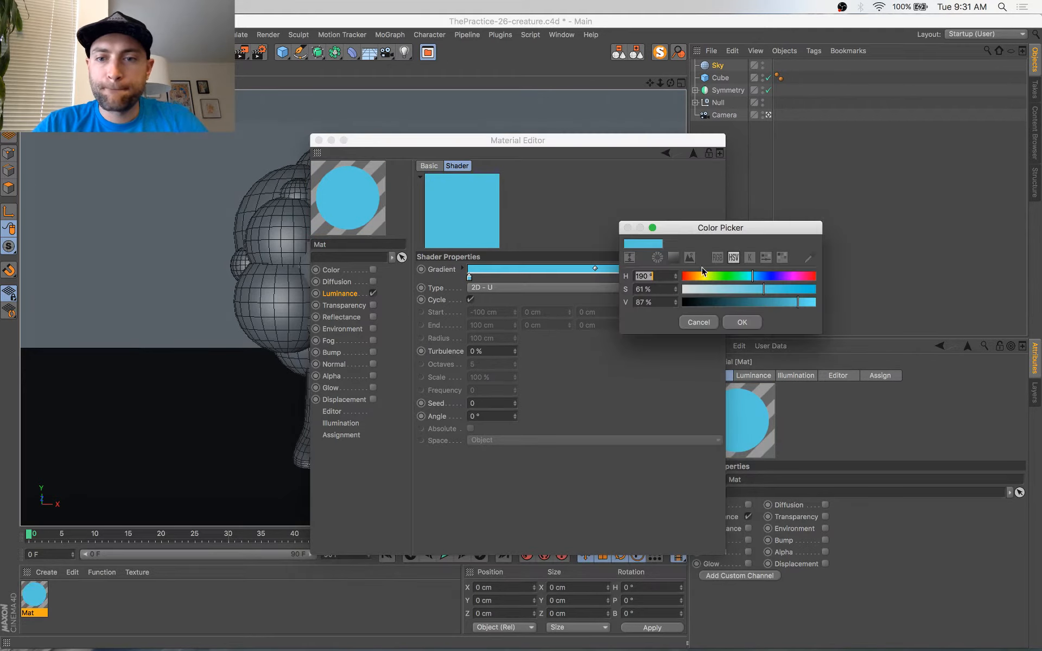
pyautogui.click(791, 289)
pyautogui.moveTo(803, 301); pyautogui.dragTo(824, 303)
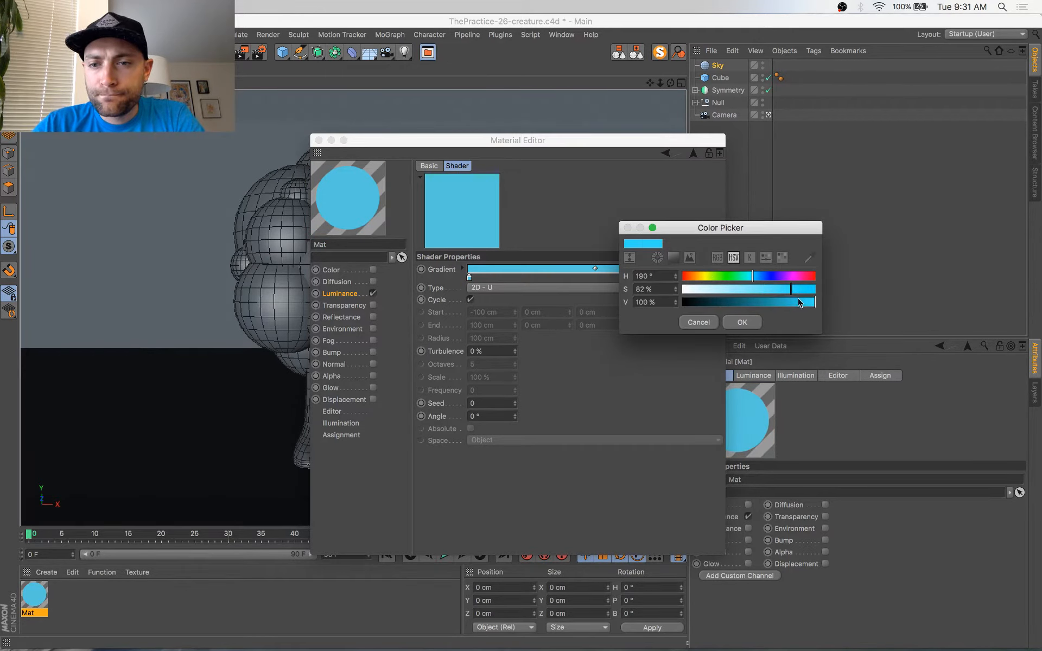
pyautogui.click(755, 324)
# Step: Darken the gradient's starting knot to H 200°, S 70%, V 78% and close the material editor
pyautogui.doubleClick(469, 278)
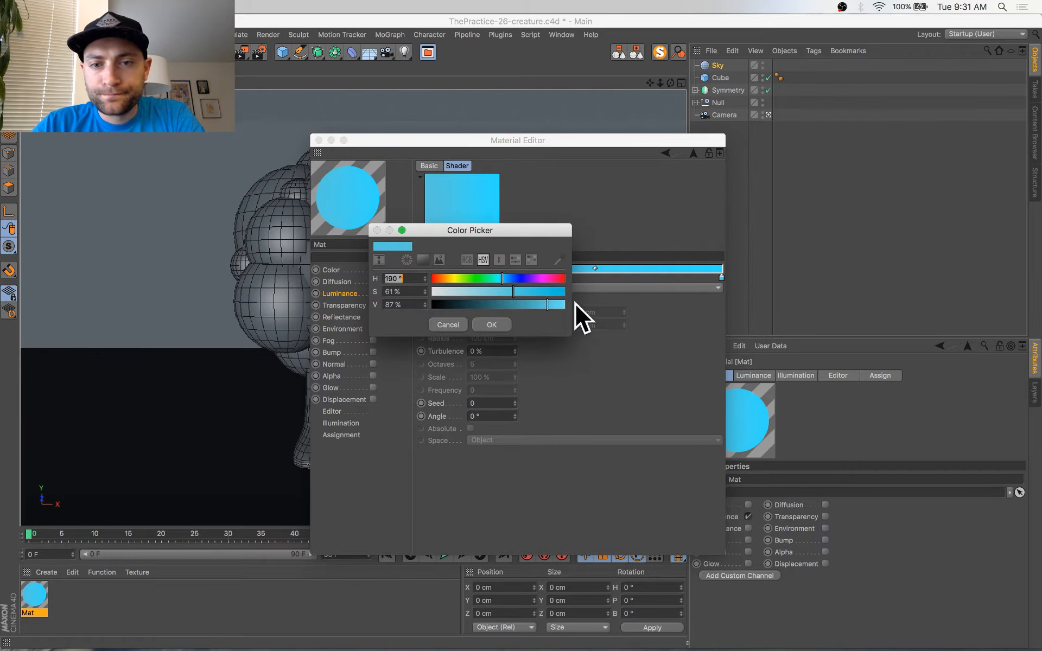
pyautogui.click(531, 305)
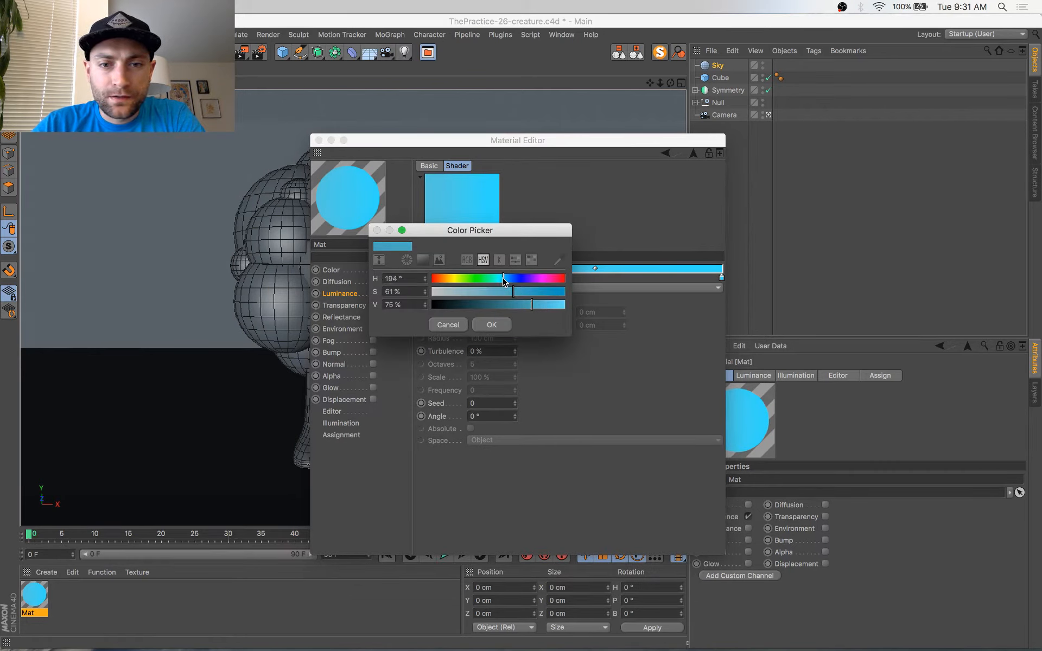
pyautogui.moveTo(503, 277); pyautogui.dragTo(505, 279)
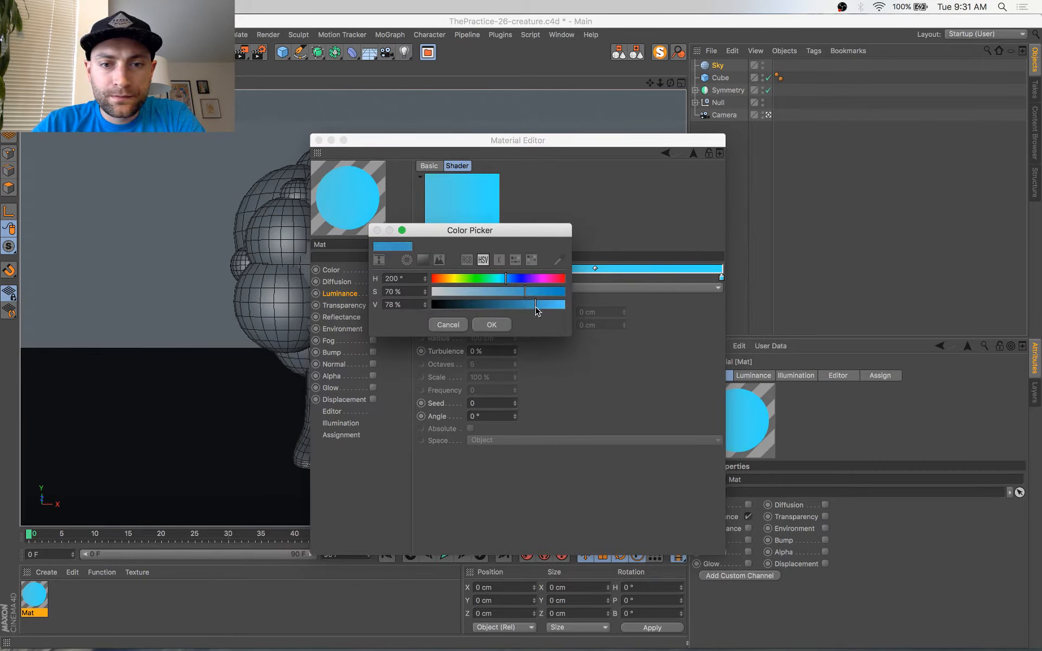
pyautogui.click(492, 325)
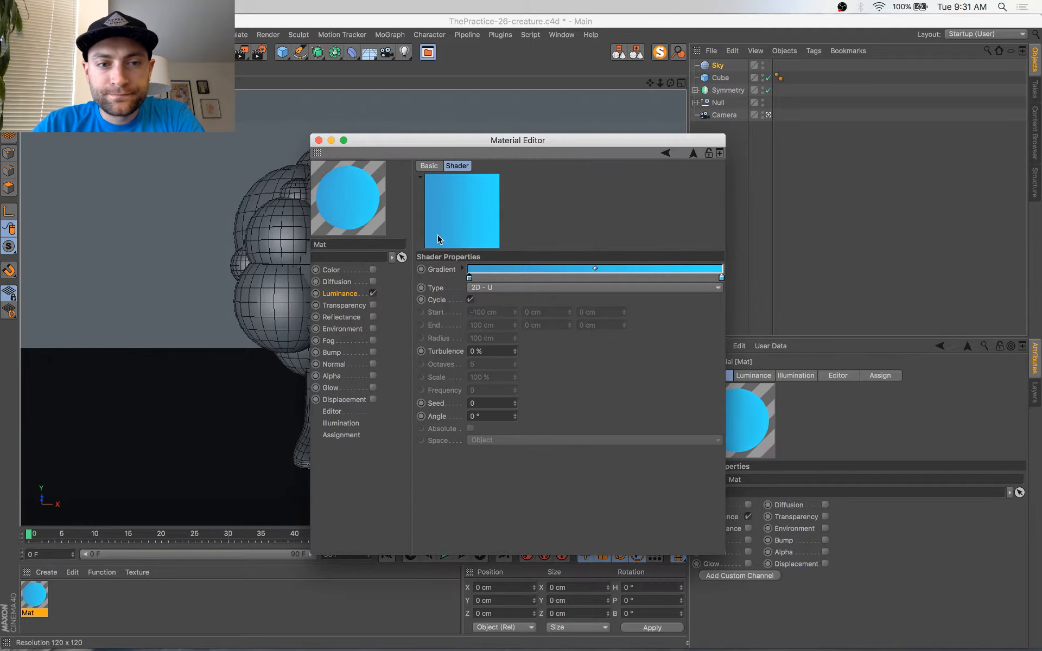
pyautogui.click(319, 140)
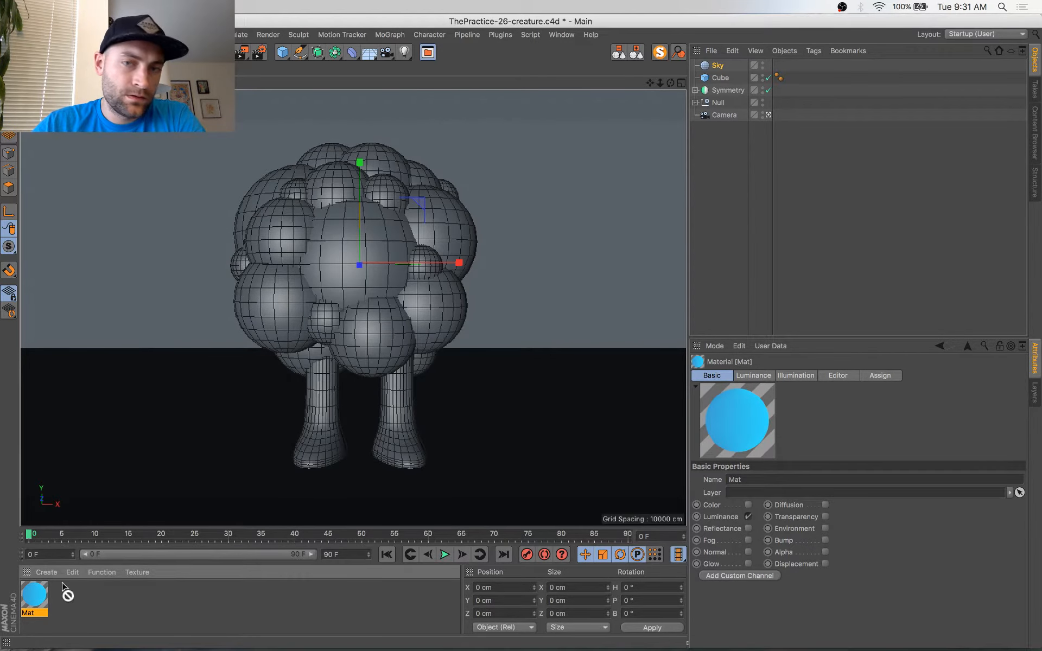
# Step: Apply the blue material to the Sky and set its gradient type to 2D - V
pyautogui.moveTo(65, 589); pyautogui.dragTo(719, 66)
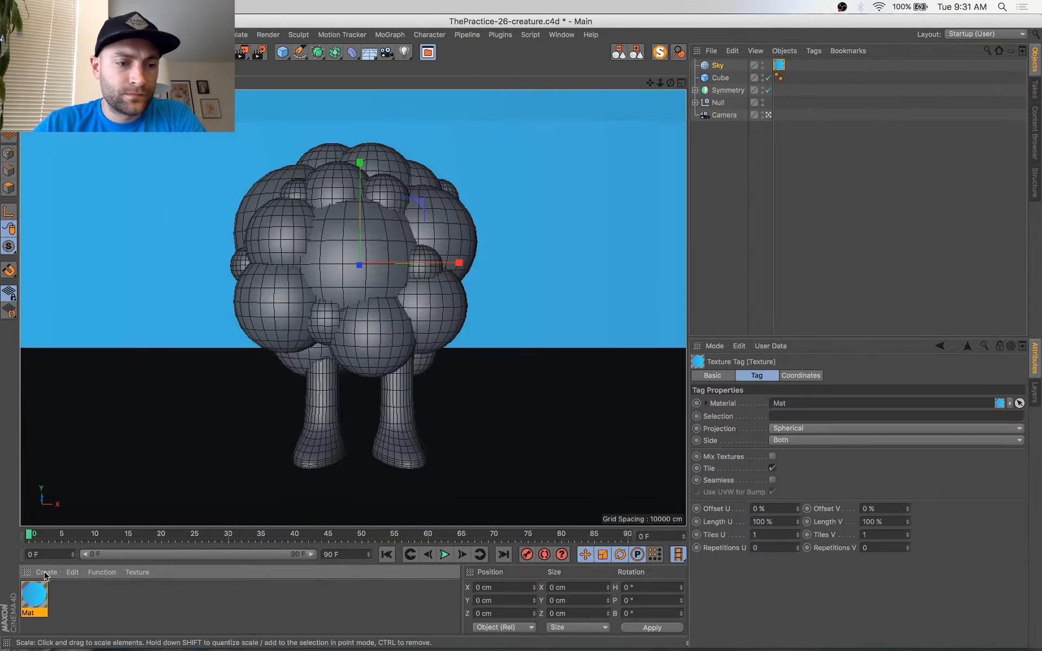
pyautogui.doubleClick(33, 597)
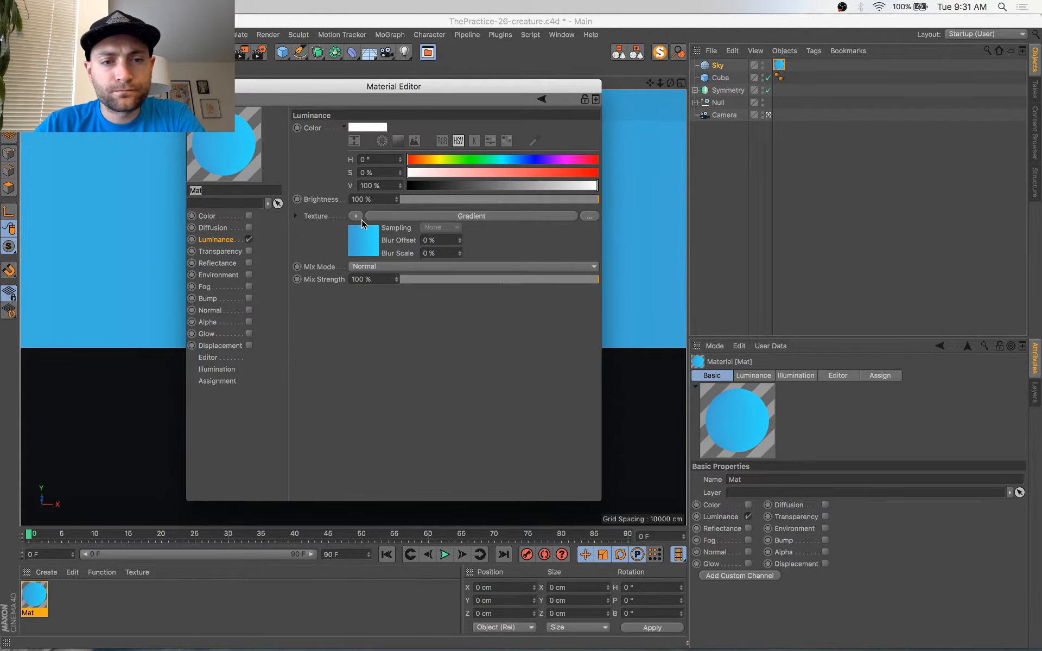
pyautogui.click(369, 240)
pyautogui.click(393, 234)
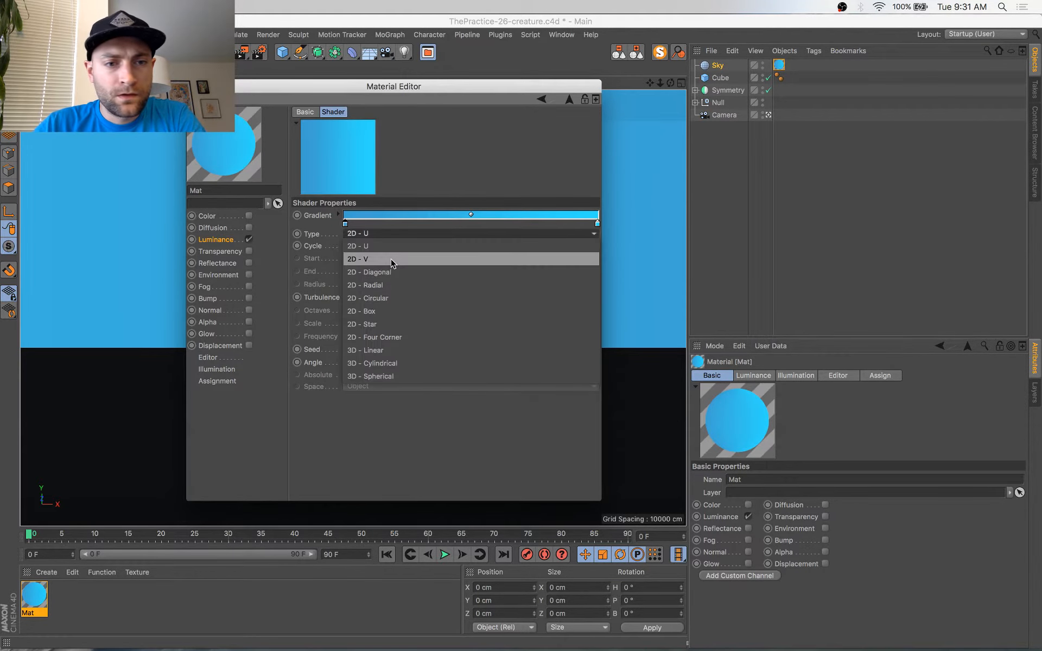
pyautogui.click(391, 261)
pyautogui.click(194, 86)
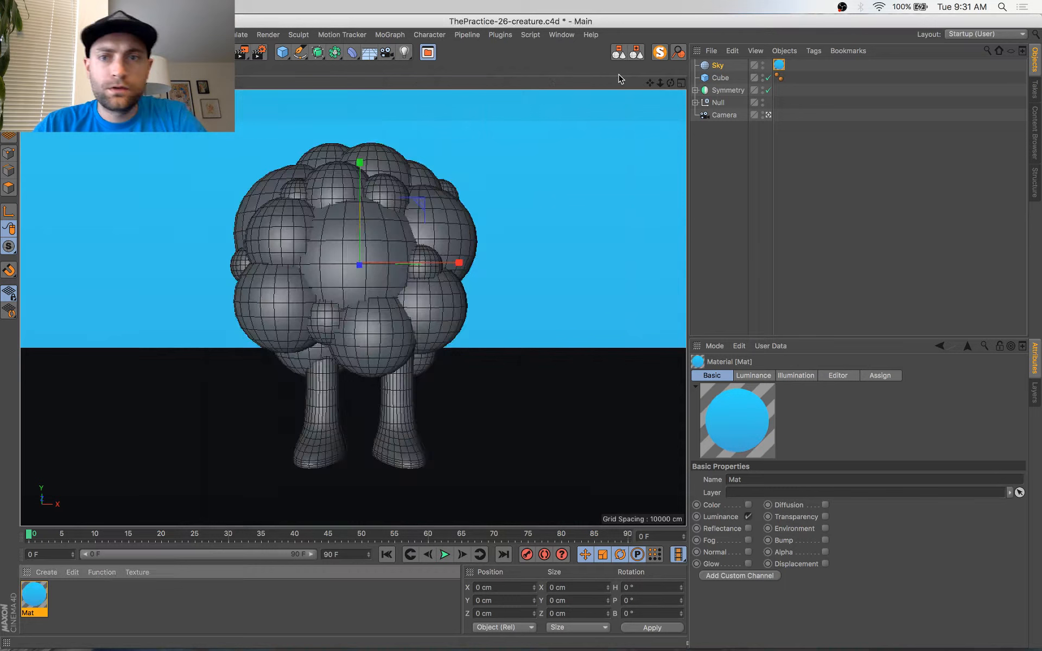
# Step: Add Compositing tags with Compositing Background enabled to the Sky and the floor cube, and render the scene to inspect it
pyautogui.click(717, 66)
pyautogui.keyDown('shift'); pyautogui.click(721, 78); pyautogui.keyUp('shift')
pyautogui.click(851, 51)
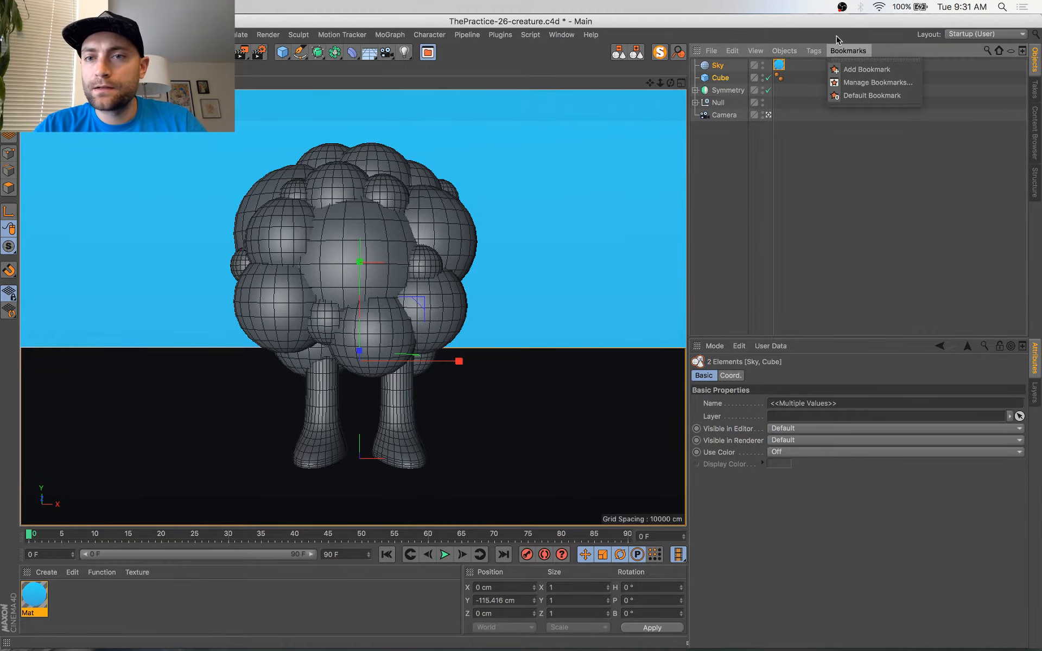
pyautogui.moveTo(814, 50)
pyautogui.moveTo(830, 70)
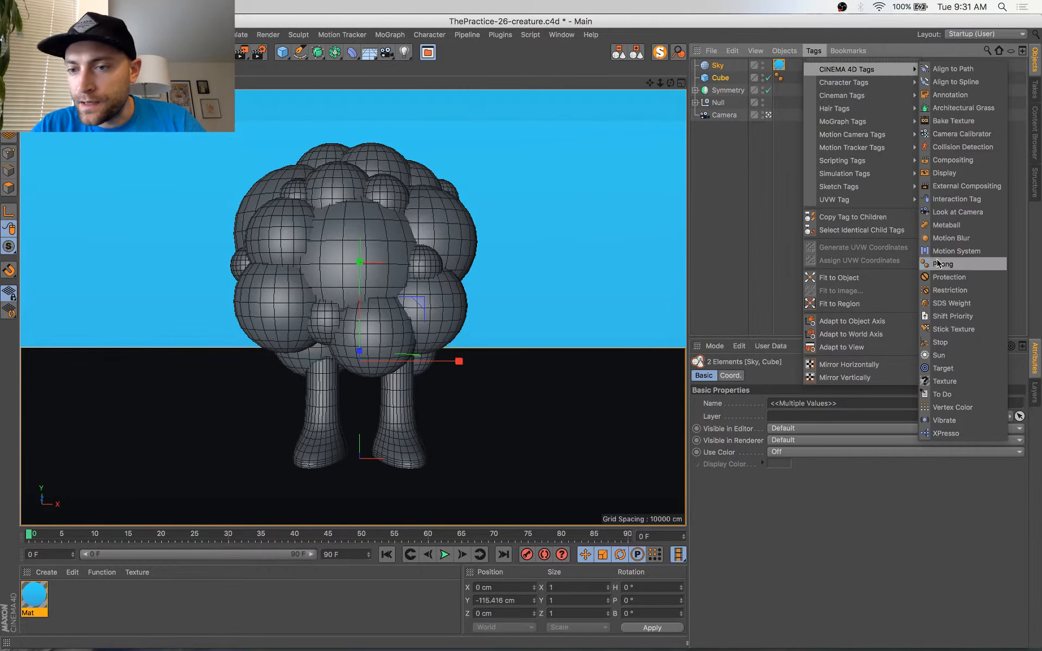
pyautogui.click(962, 161)
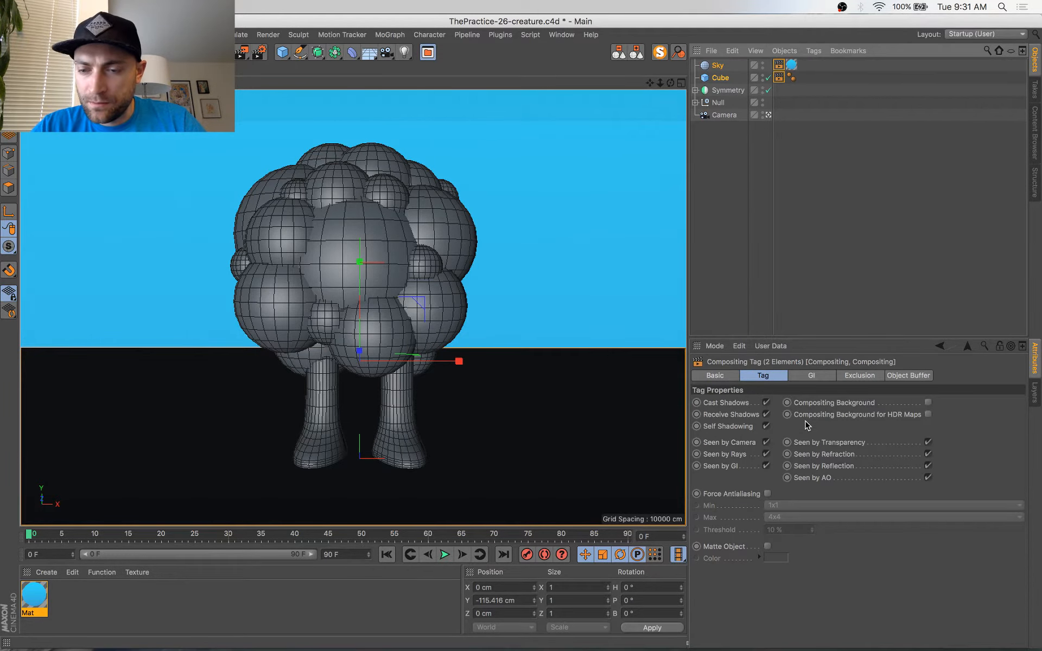
pyautogui.click(929, 403)
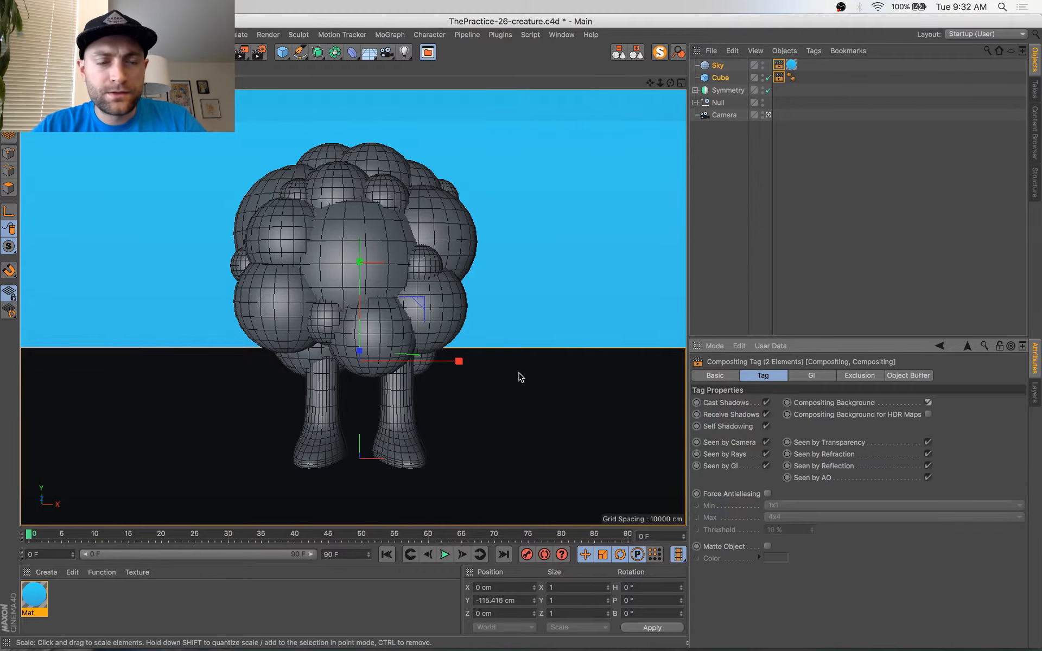
pyautogui.click(260, 52)
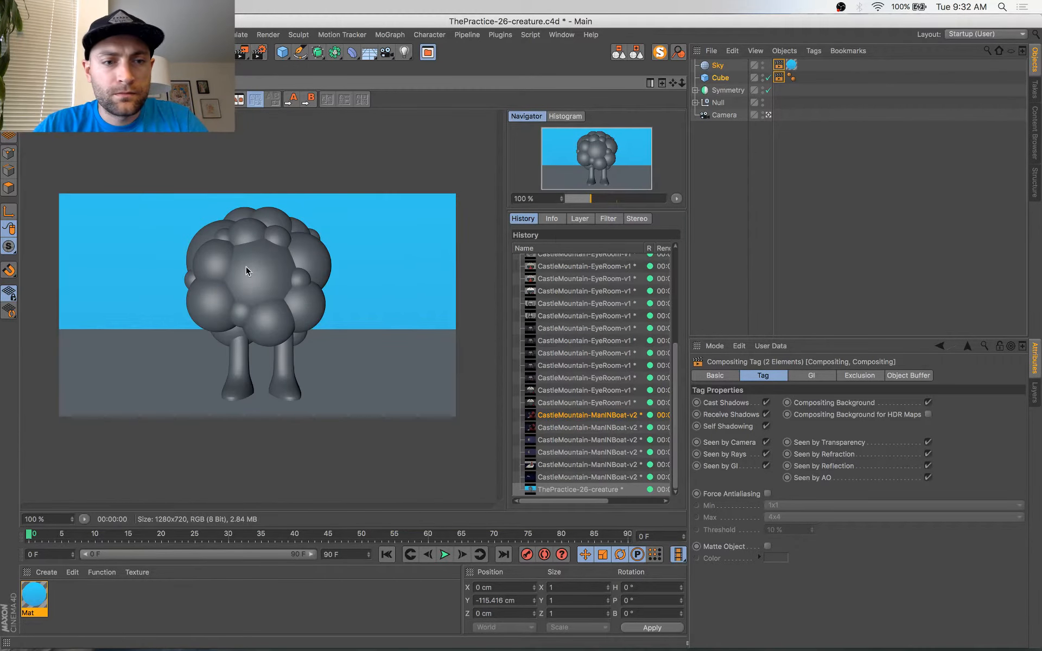
pyautogui.scroll(2, 229, 324)
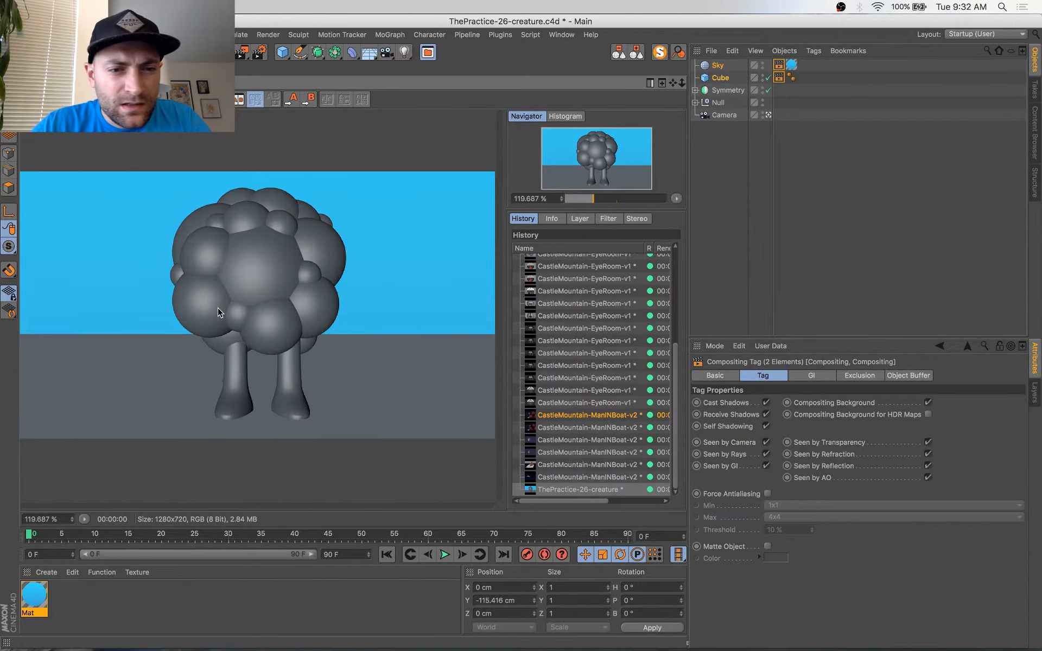
# Step: Try the blue sky material on the floor cube with a test render, and undo the assignment
pyautogui.moveTo(34, 597); pyautogui.dragTo(722, 79)
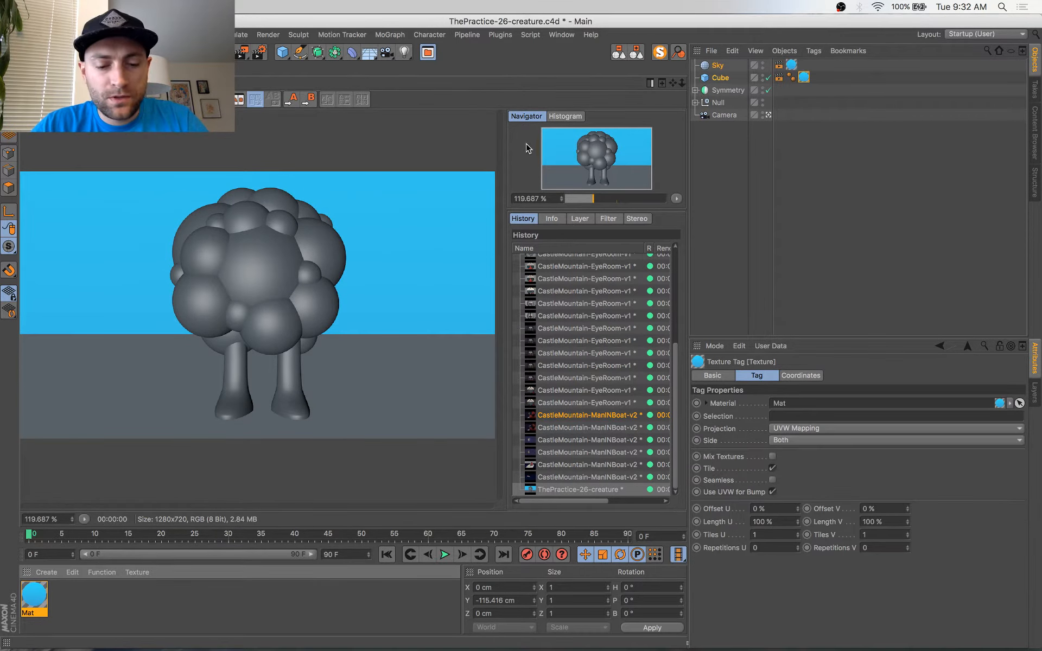
pyautogui.hotkey('shift', 'r')
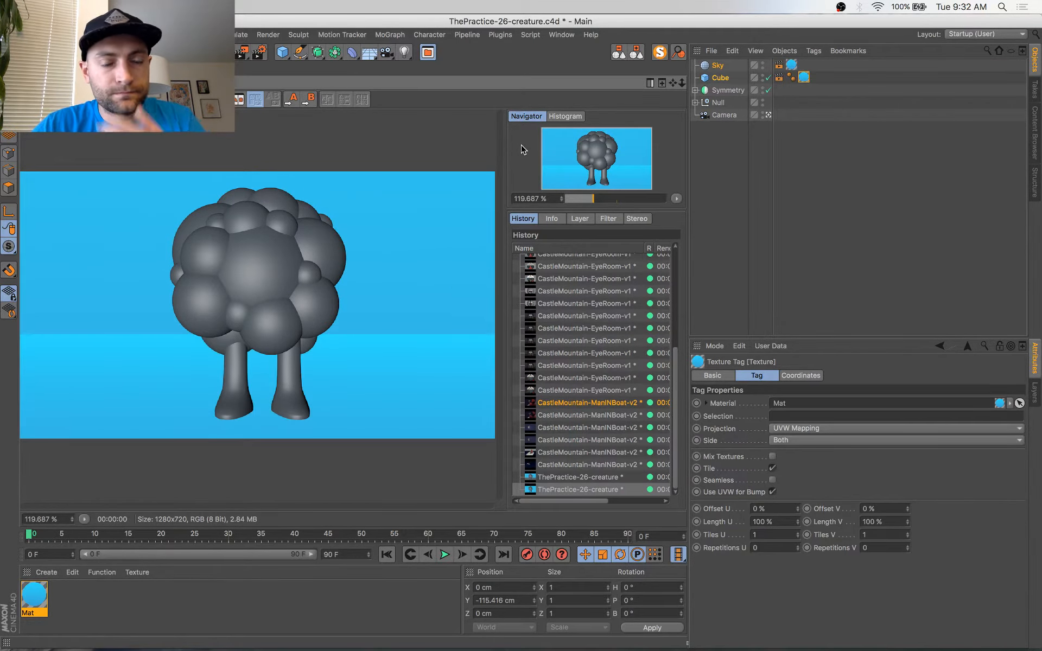
pyautogui.press('super+z')
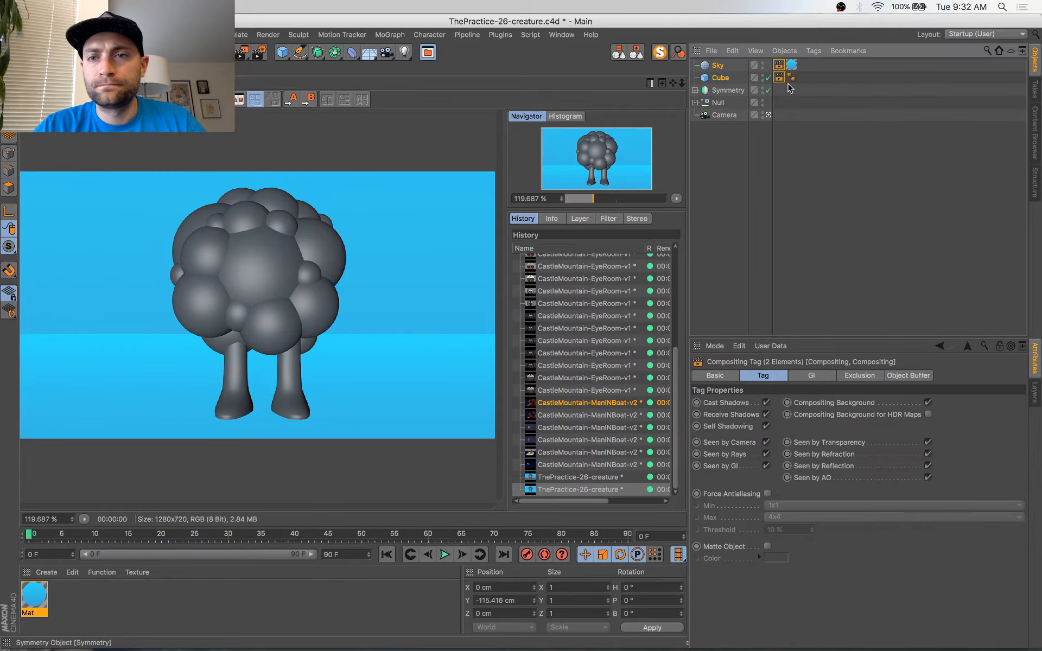
# Step: Try removing the Compositing tags from the Sky and floor cube, and restore them
pyautogui.press('Delete')
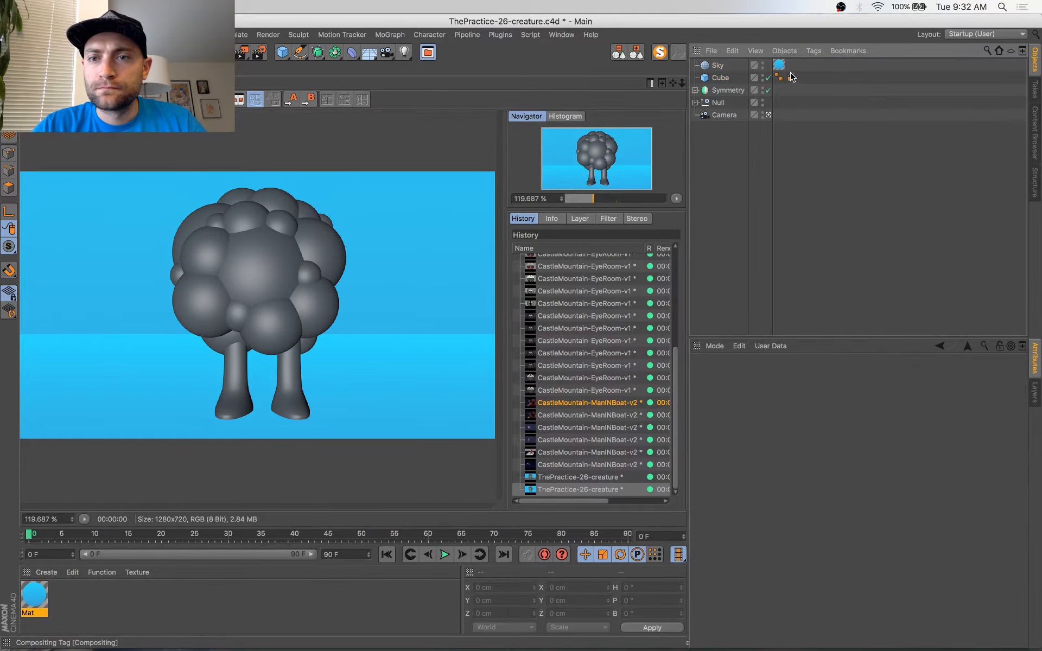
pyautogui.press('super+z')
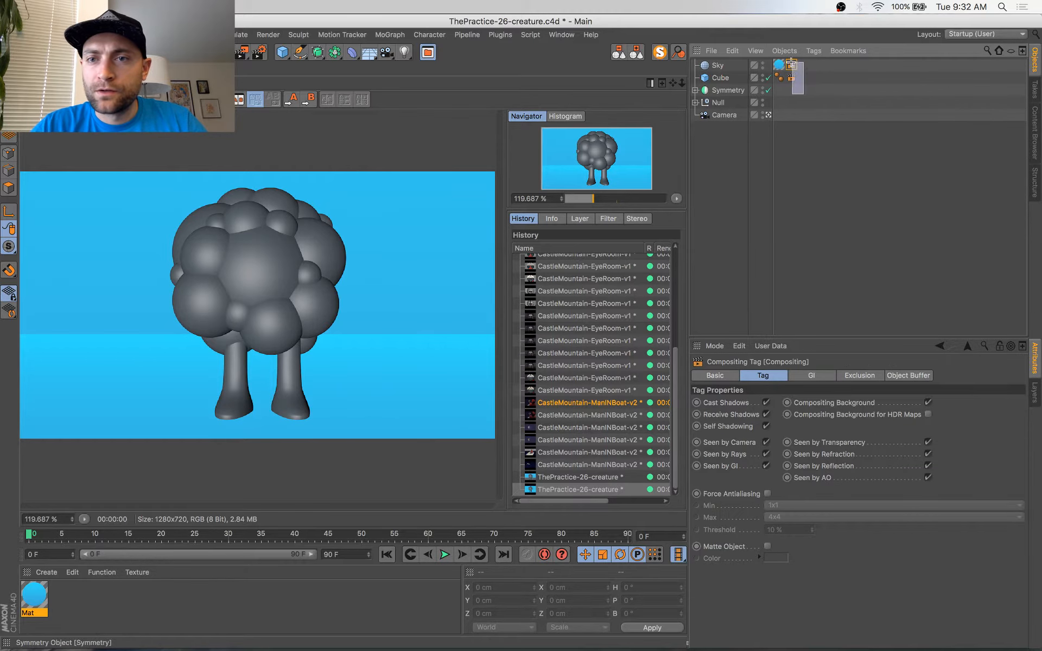
# Step: Turn off Seen by Camera in the floor cube's Compositing tag and render the scene to check it
pyautogui.press('super+Tab')
pyautogui.press('super+Tab')
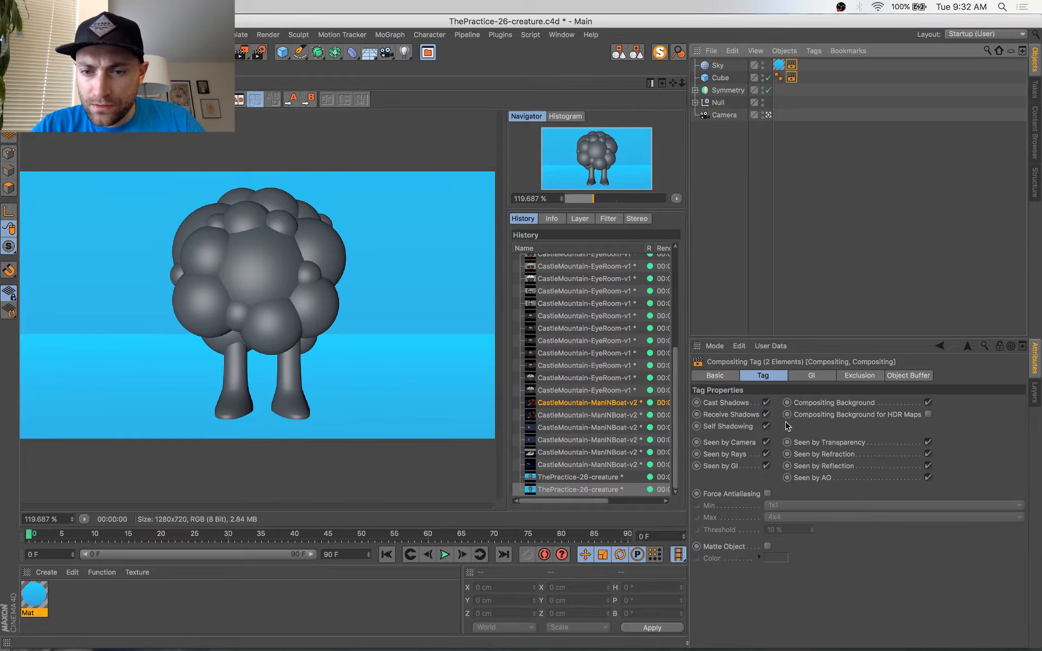
pyautogui.click(767, 443)
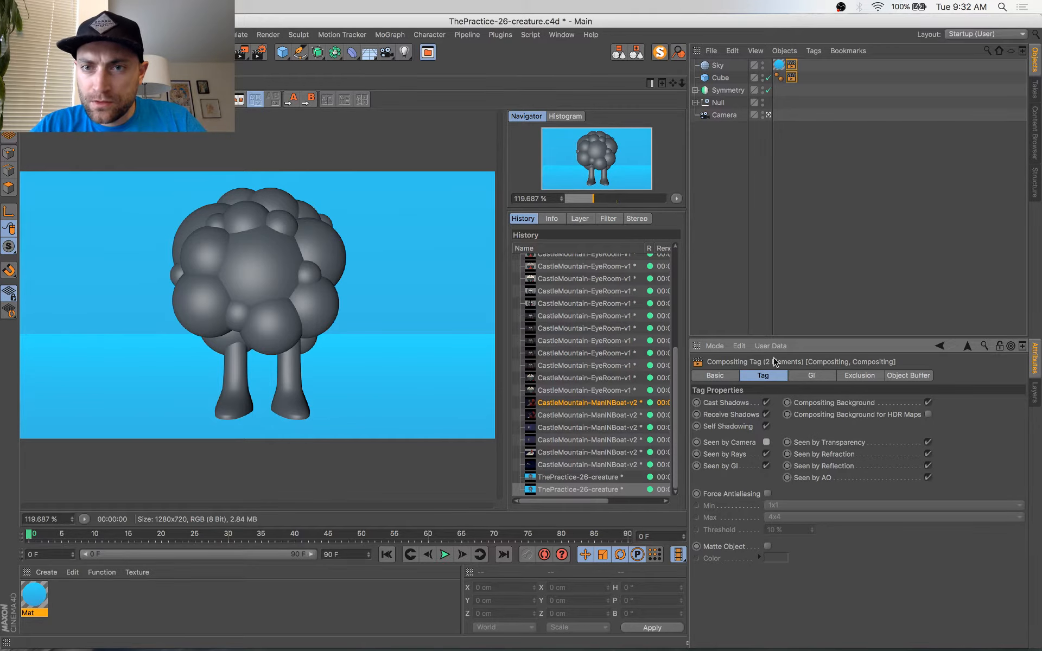
pyautogui.click(814, 162)
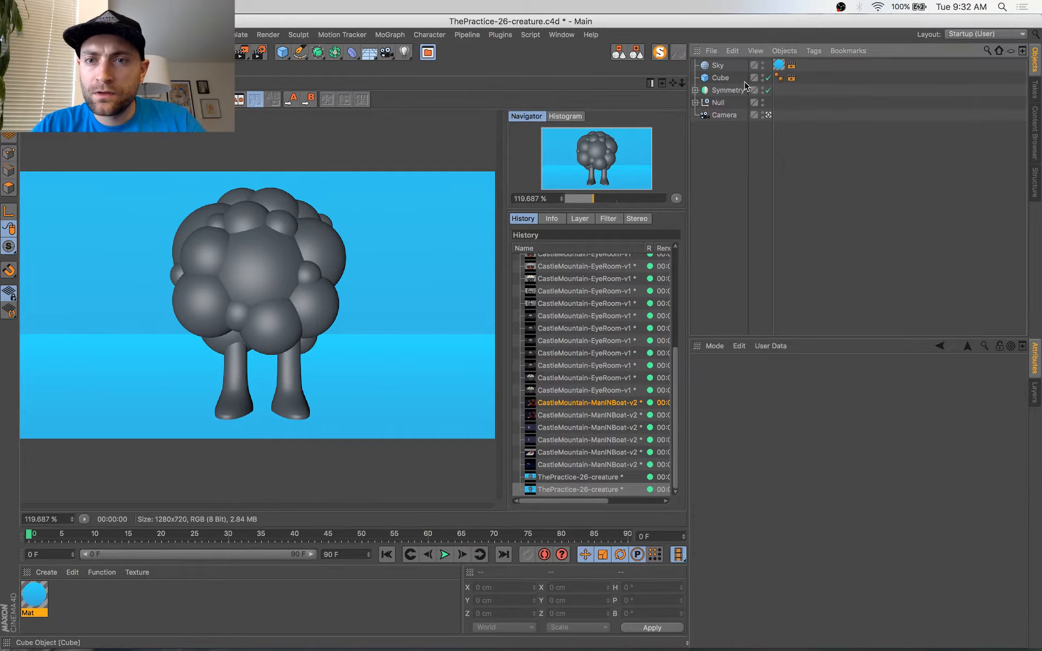
pyautogui.click(721, 79)
pyautogui.click(792, 77)
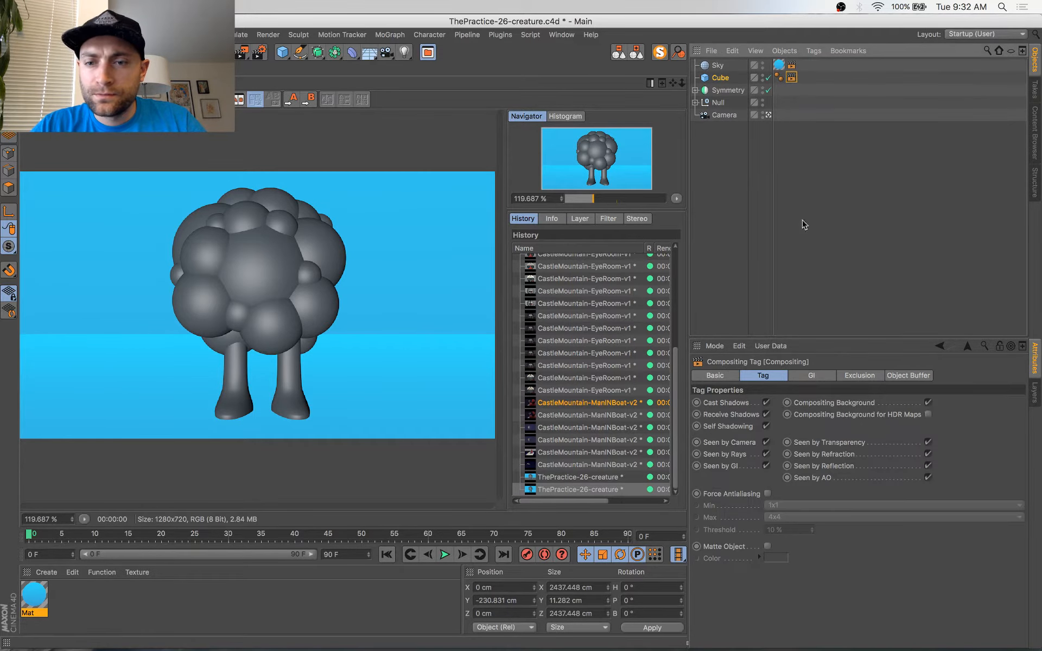
pyautogui.click(766, 443)
pyautogui.hotkey('shift', 'r')
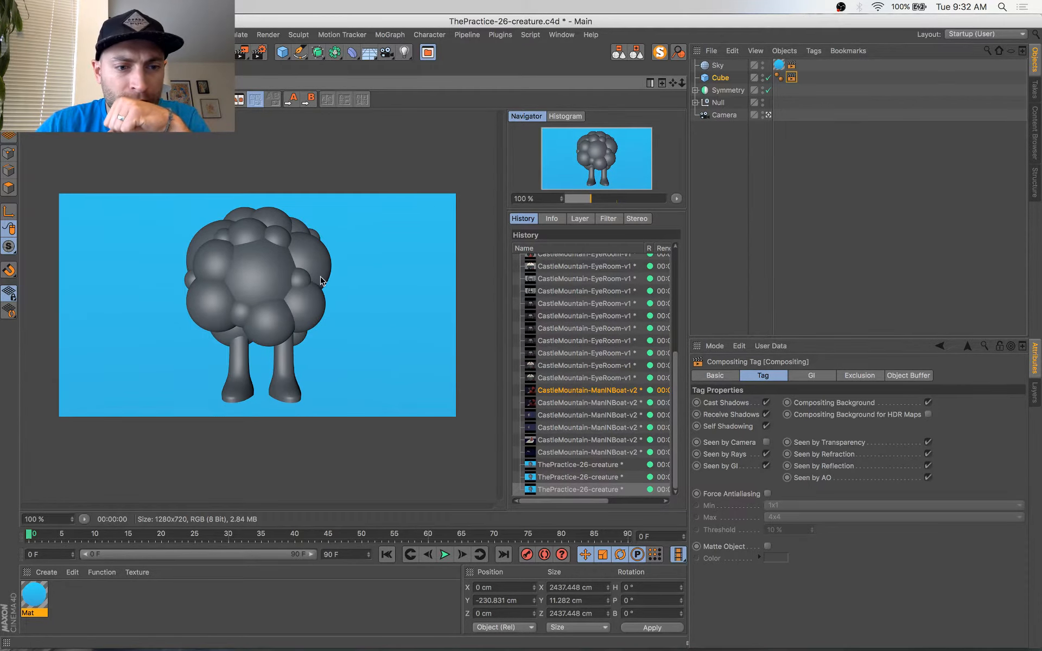
# Step: Add the Ambient Occlusion and Global Illumination effects to the render settings
pyautogui.click(260, 53)
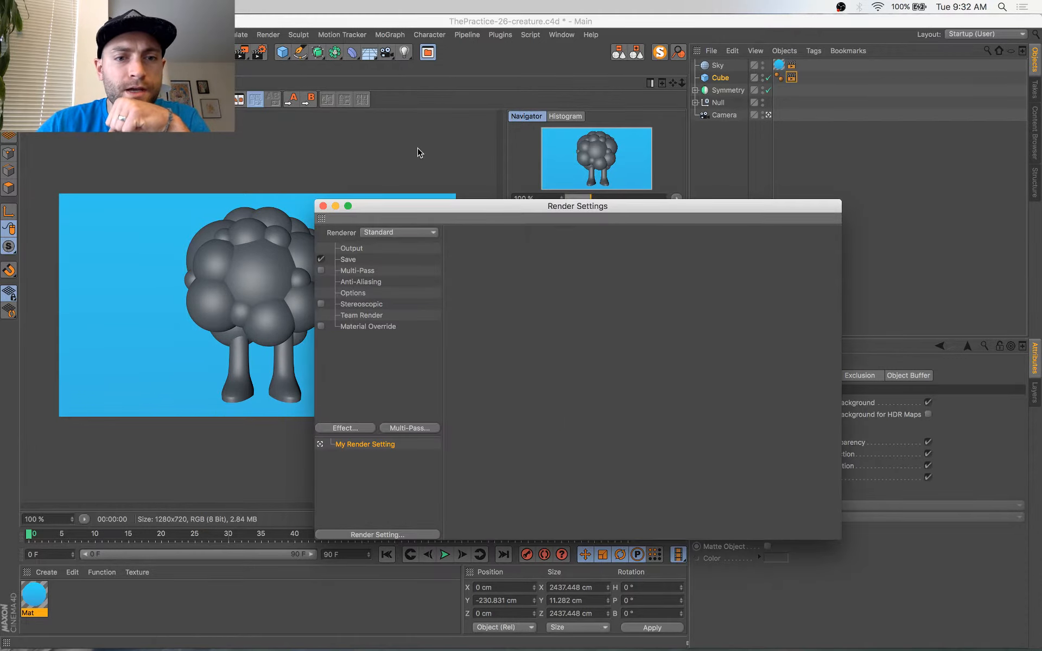
pyautogui.click(356, 429)
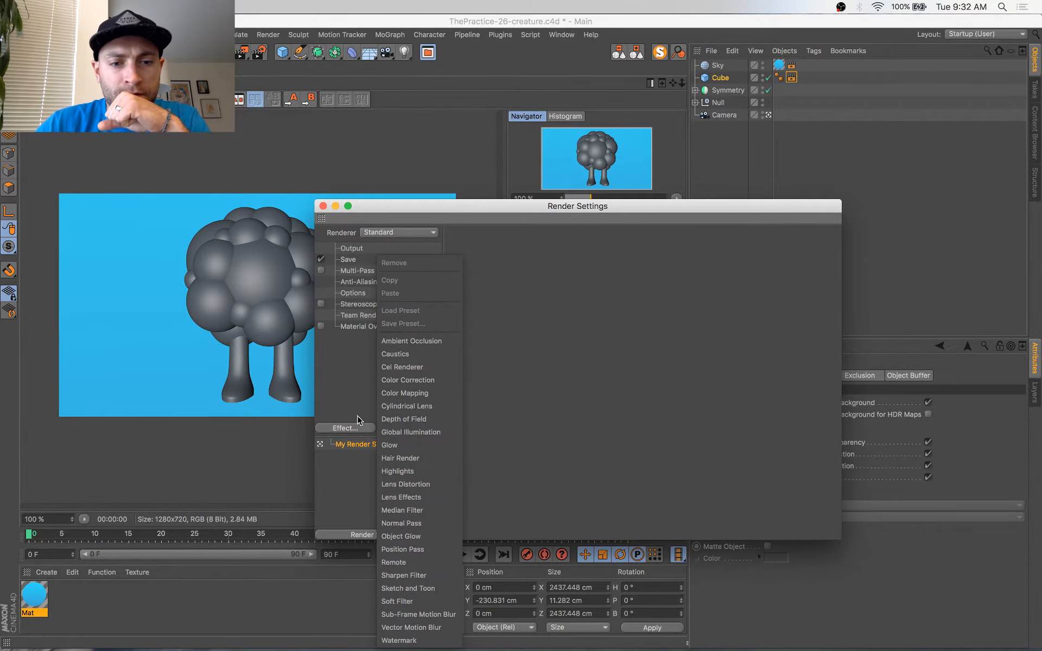
pyautogui.click(402, 341)
pyautogui.click(358, 428)
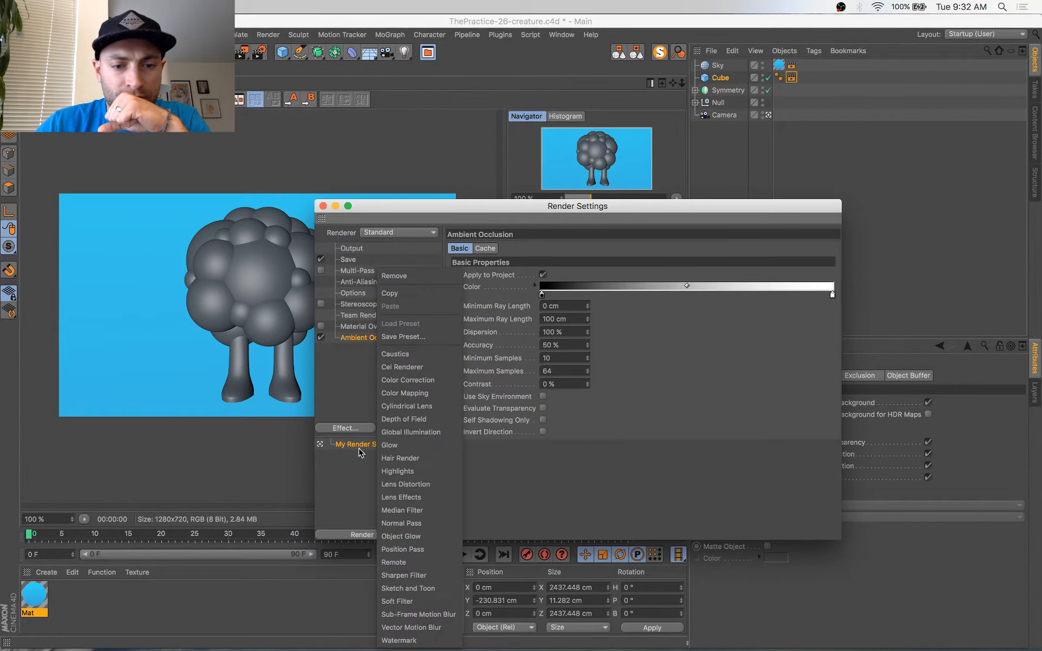
pyautogui.click(434, 432)
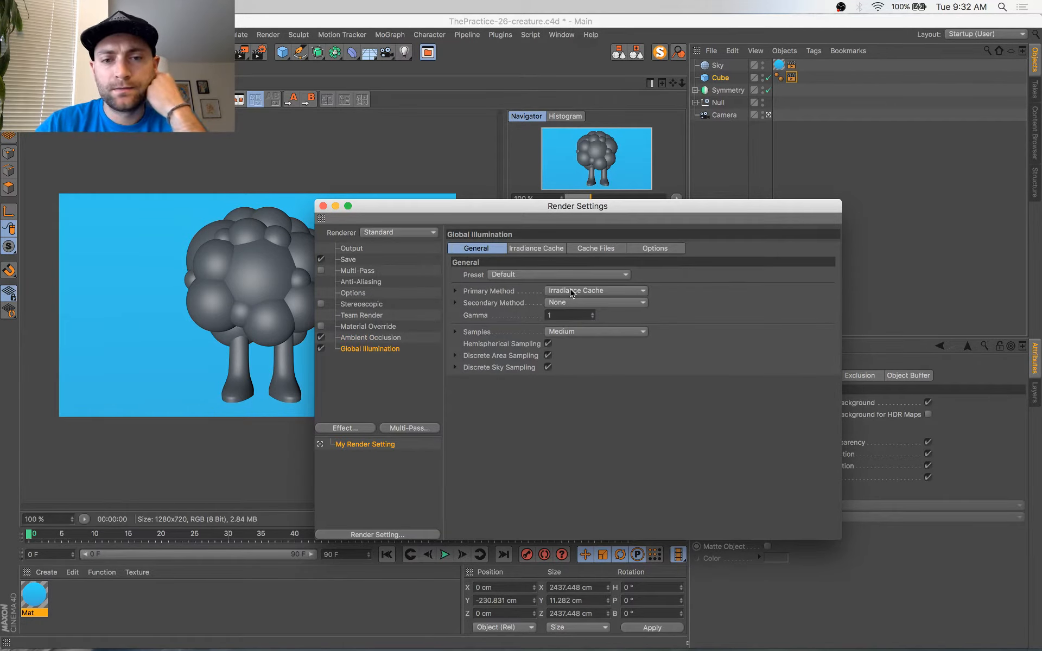
# Step: Set the Global Illumination secondary method to Quasi-Monte Carlo (QMC) and the Irradiance Cache record density to Low
pyautogui.click(580, 303)
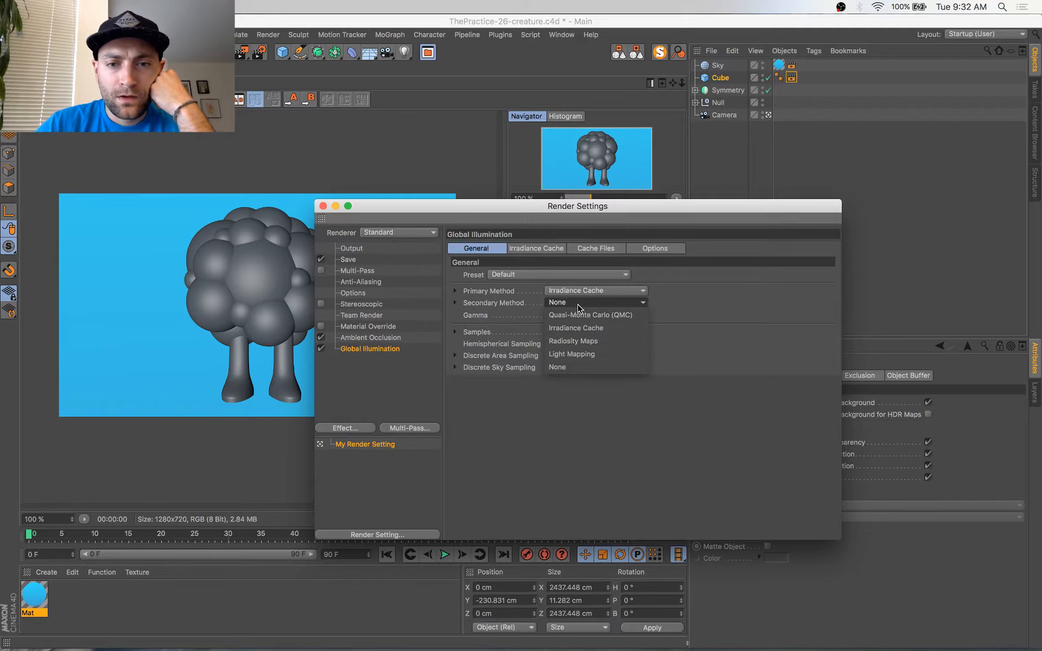
pyautogui.click(580, 314)
pyautogui.click(572, 347)
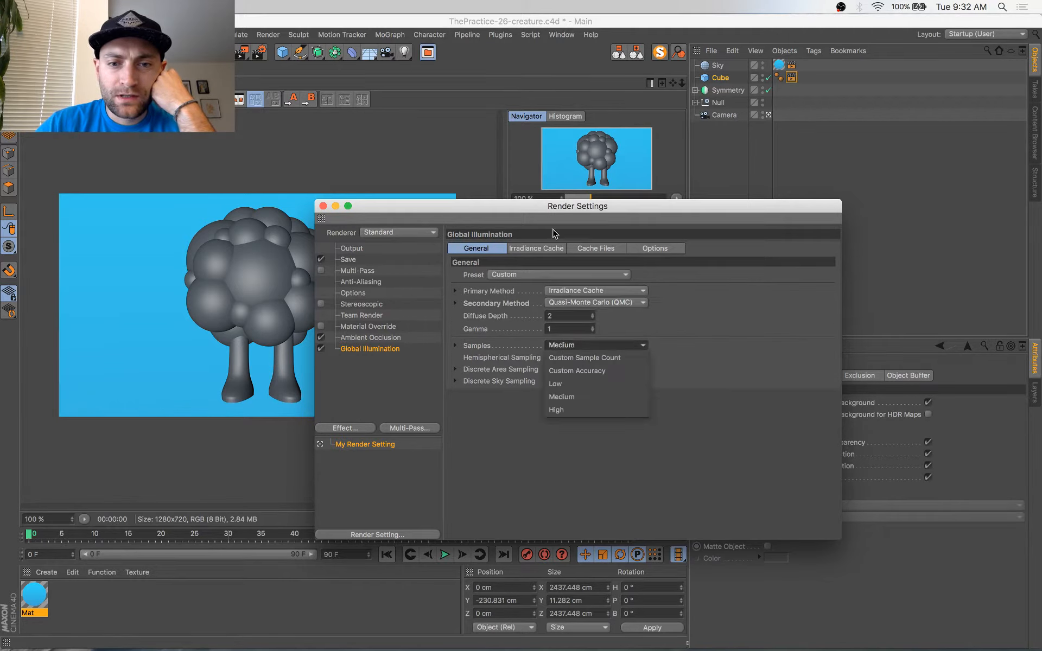
pyautogui.click(524, 248)
pyautogui.click(539, 275)
pyautogui.click(542, 307)
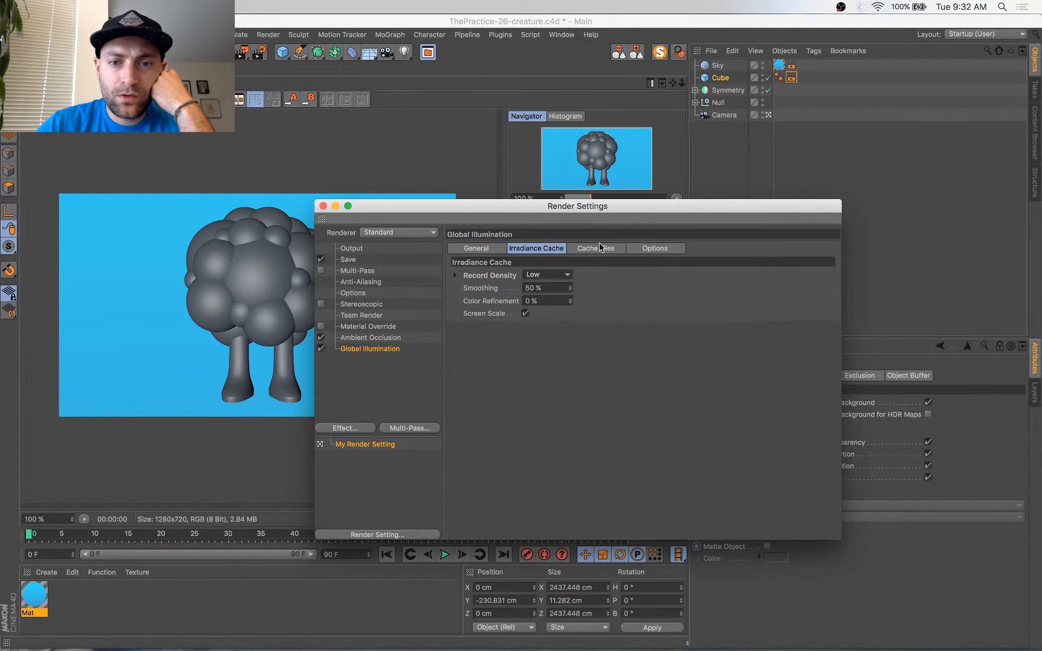
# Step: Set the Global Illumination samples to Low, render the scene and close the render settings
pyautogui.click(597, 248)
pyautogui.click(543, 253)
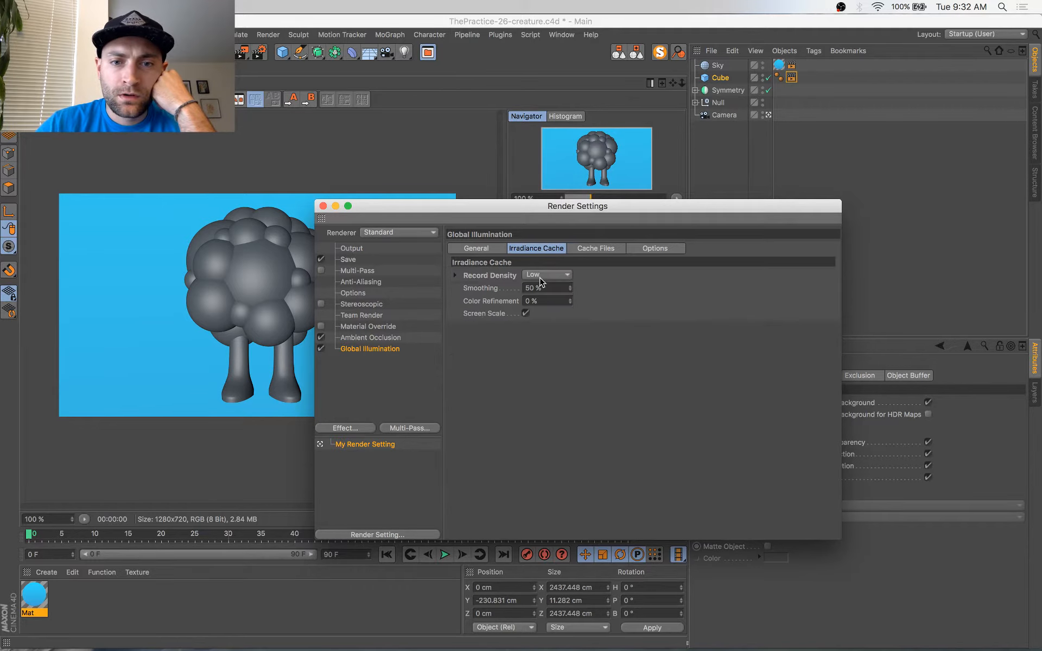
pyautogui.click(541, 275)
pyautogui.click(542, 298)
pyautogui.click(496, 249)
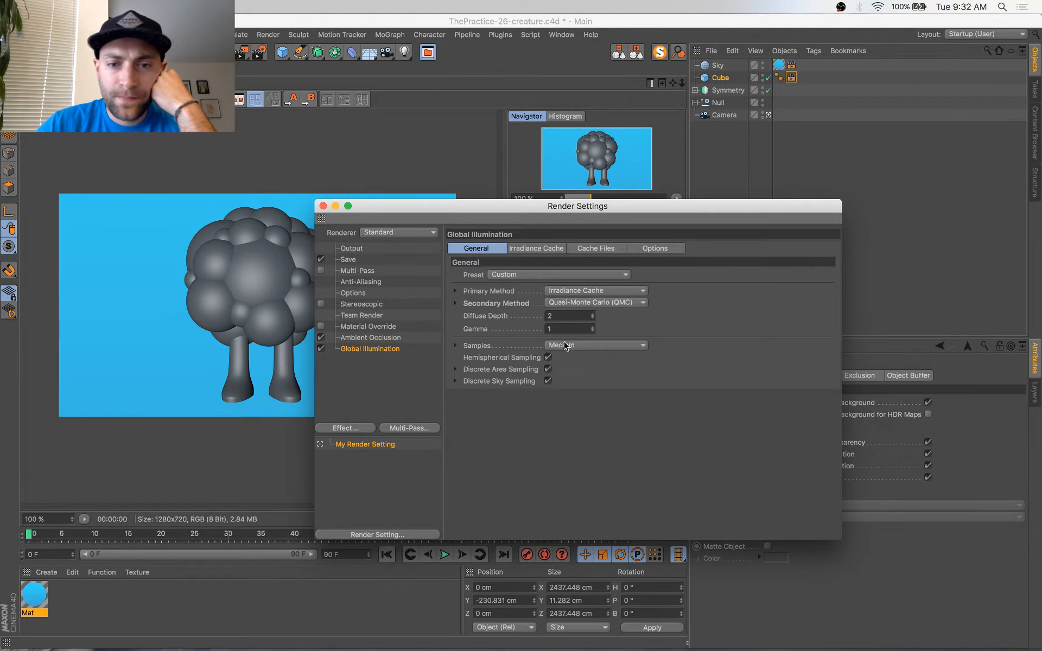
pyautogui.click(596, 345)
pyautogui.click(569, 389)
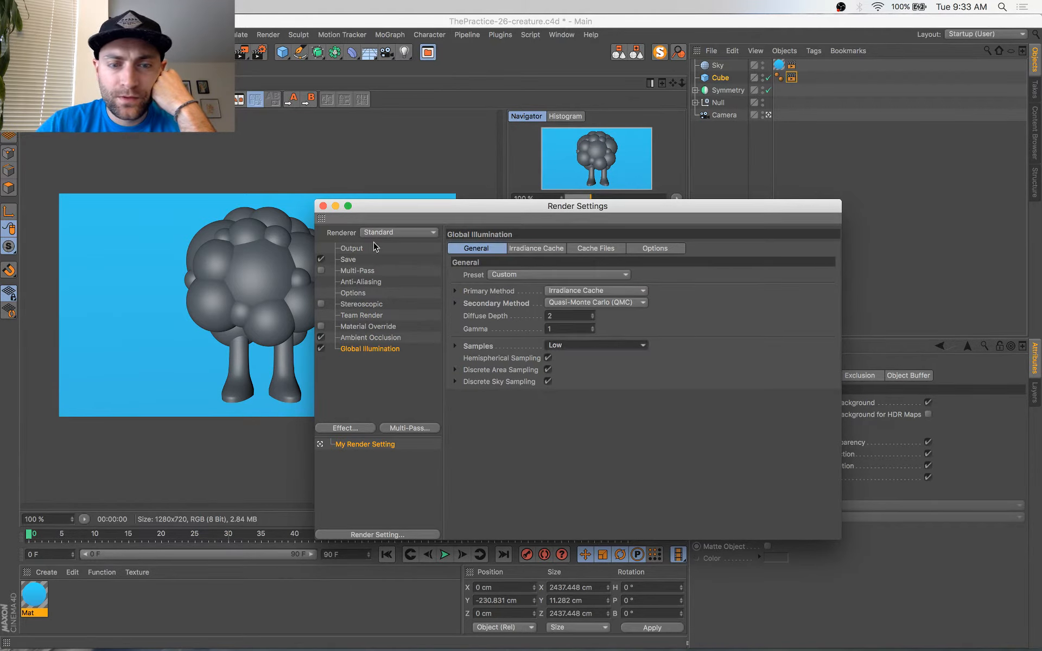
pyautogui.press('super+r')
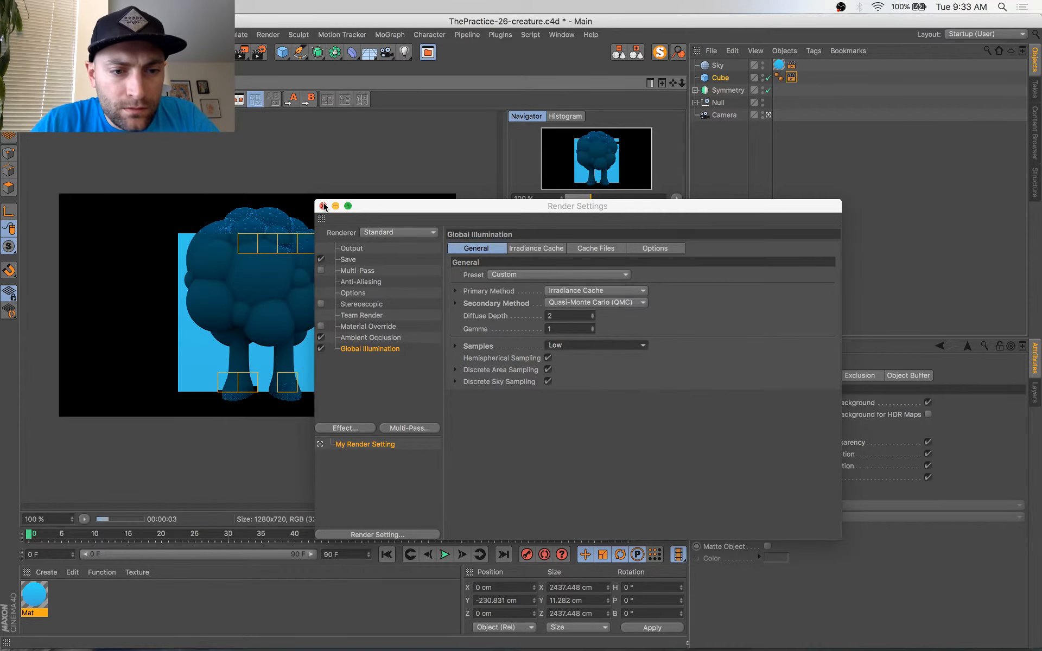
pyautogui.click(324, 206)
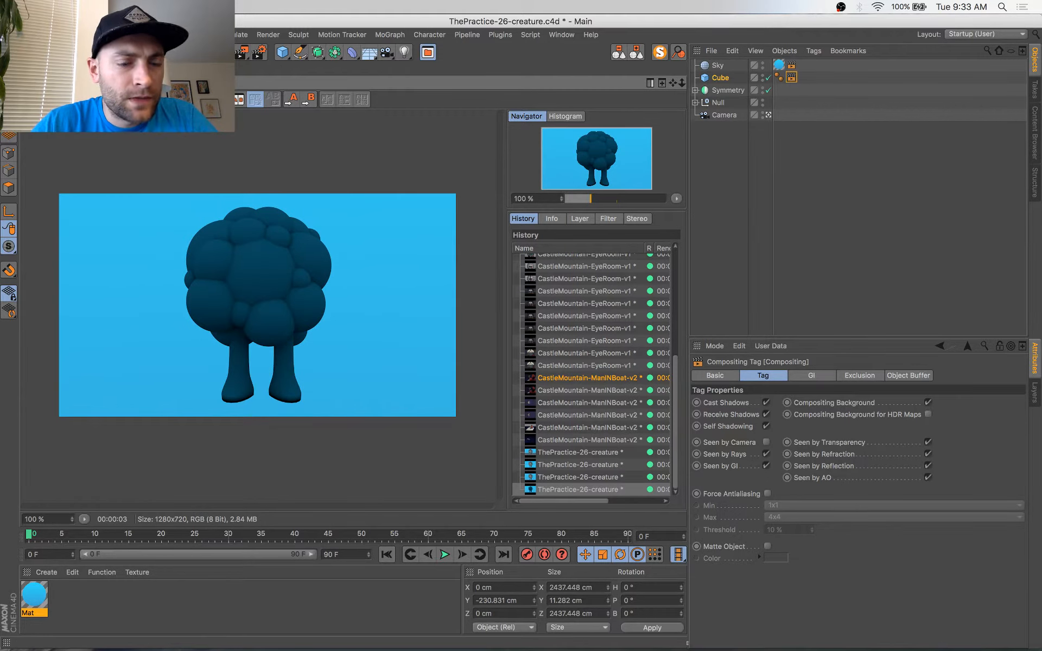
# Step: Add a spot light and rotate it to a pitch of about -102° so it points down
pyautogui.click(36, 69)
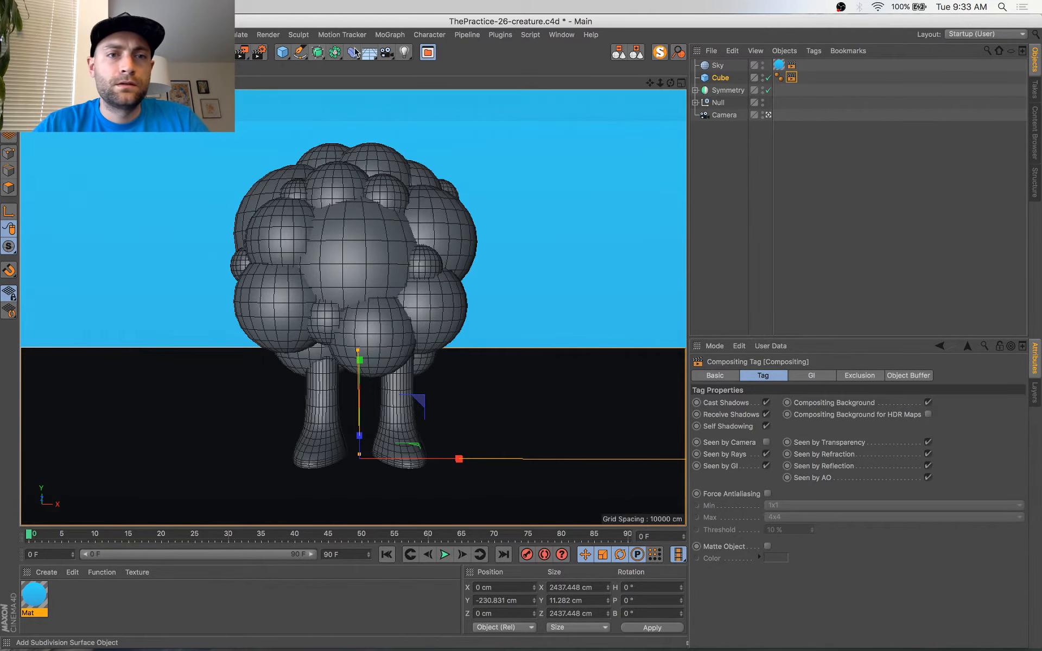
pyautogui.click(405, 52)
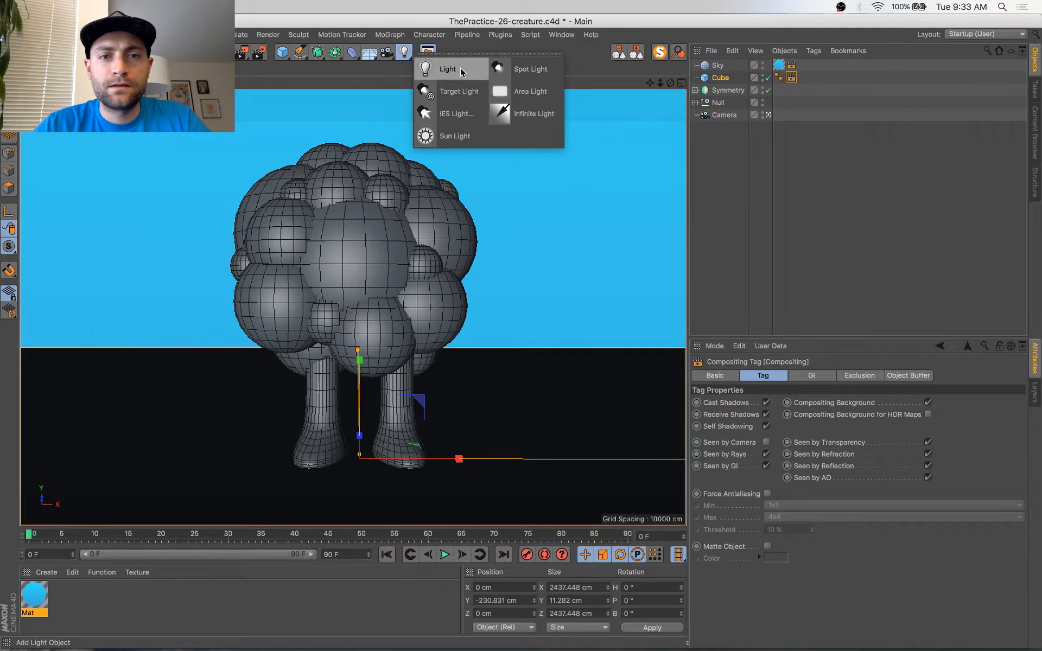
pyautogui.click(531, 69)
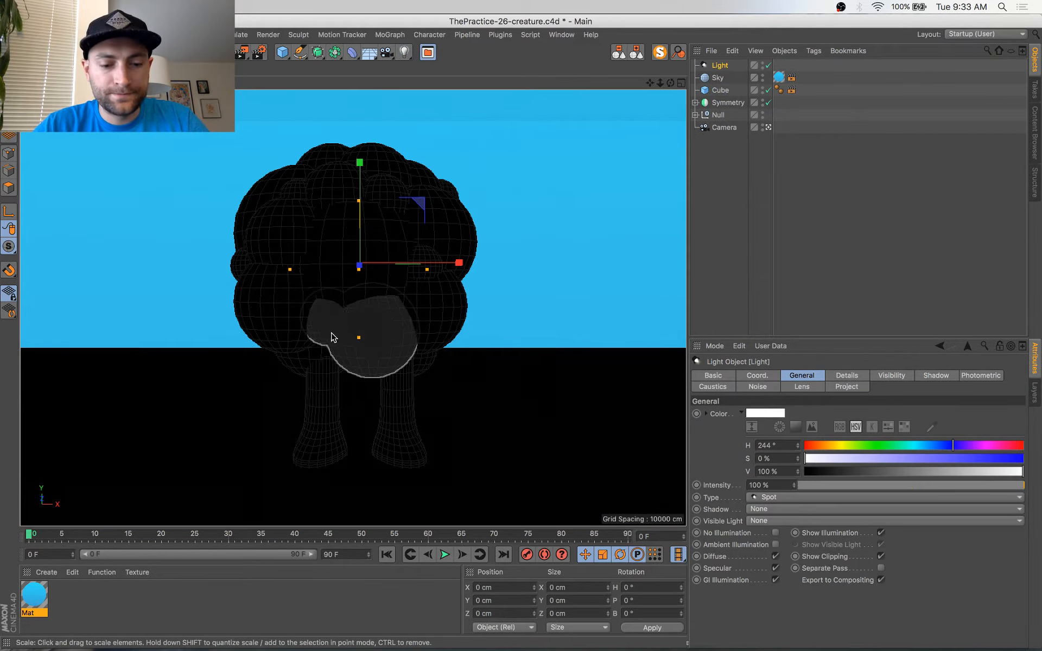
pyautogui.press('r')
pyautogui.moveTo(359, 303); pyautogui.dragTo(365, 146)
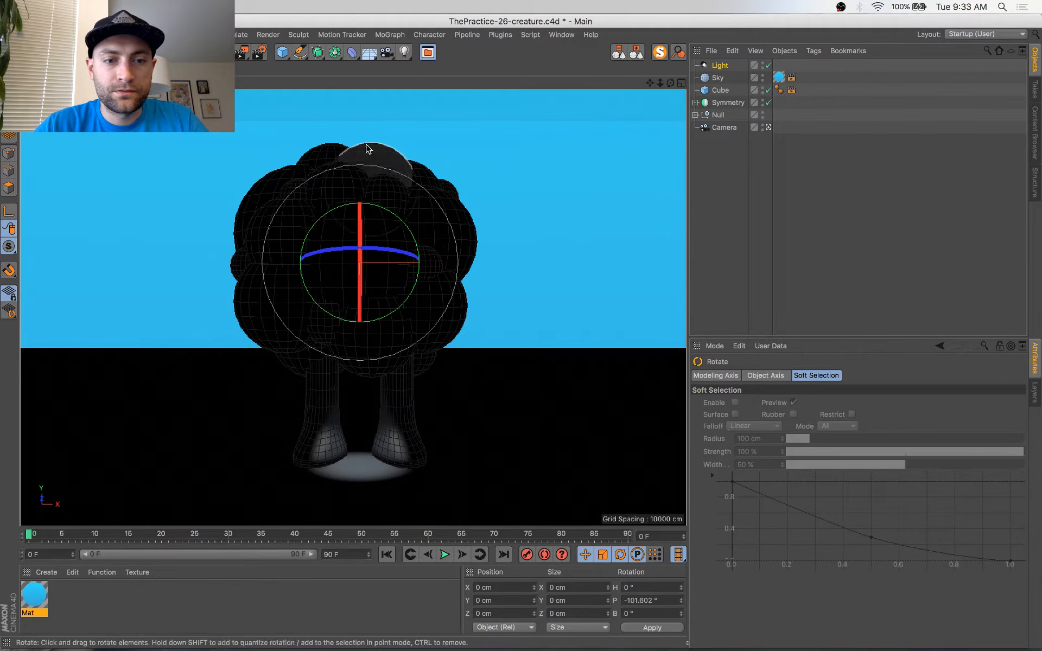
# Step: Move the spot light above the creature to about Y 1410 cm and Z 290 cm, and render to inspect the lighting
pyautogui.press('e')
pyautogui.moveTo(361, 360); pyautogui.dragTo(365, 3)
pyautogui.hotkey('shift', 'r')
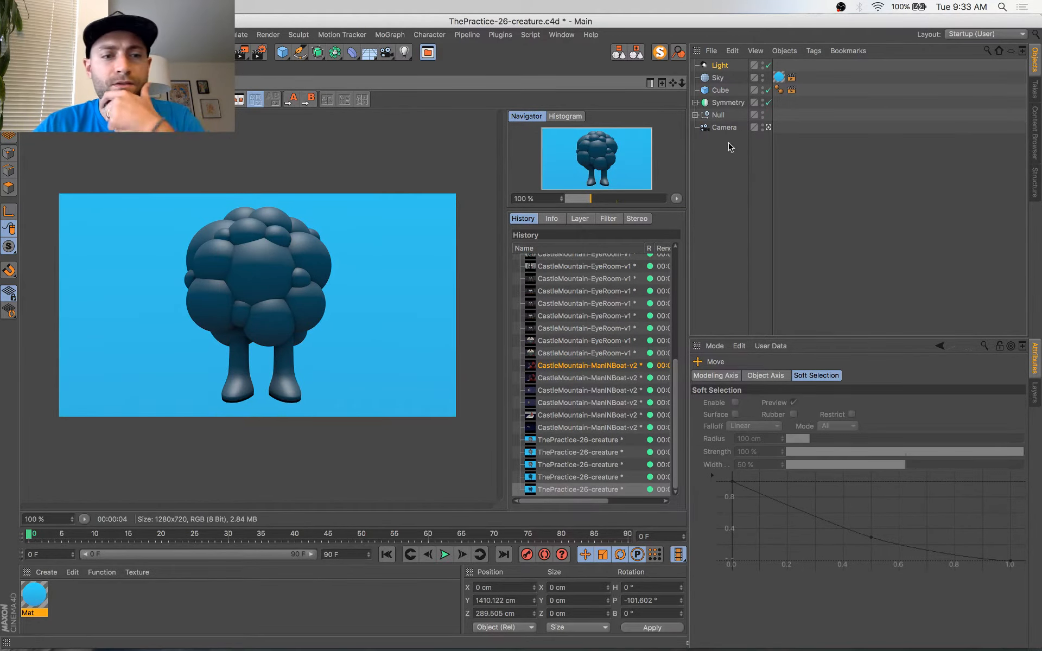
pyautogui.scroll(6, 251, 442)
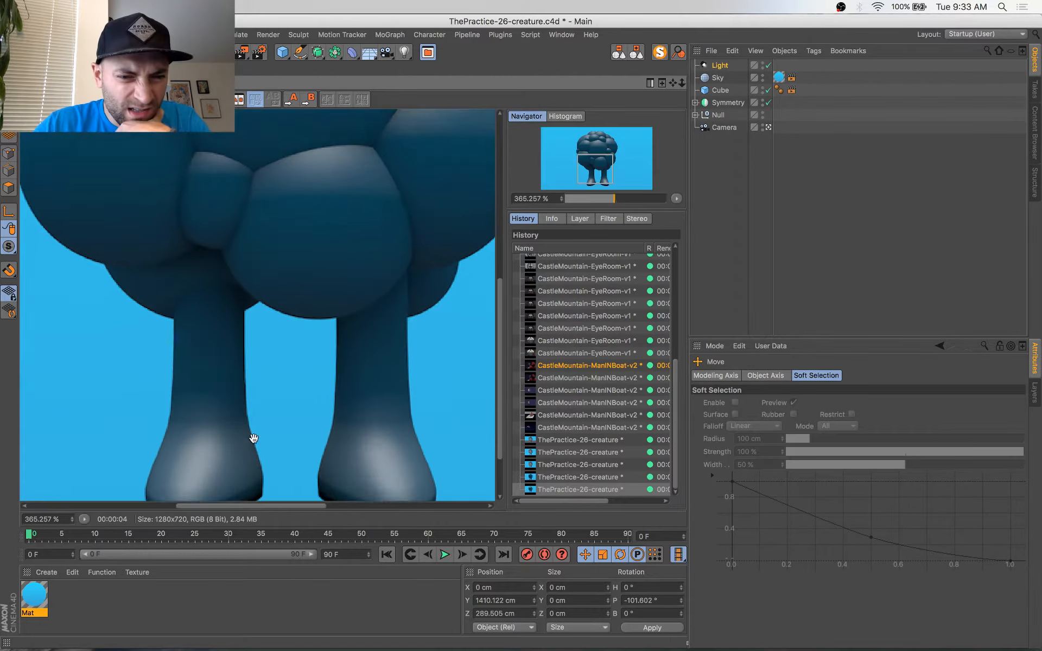
pyautogui.scroll(-6, 284, 293)
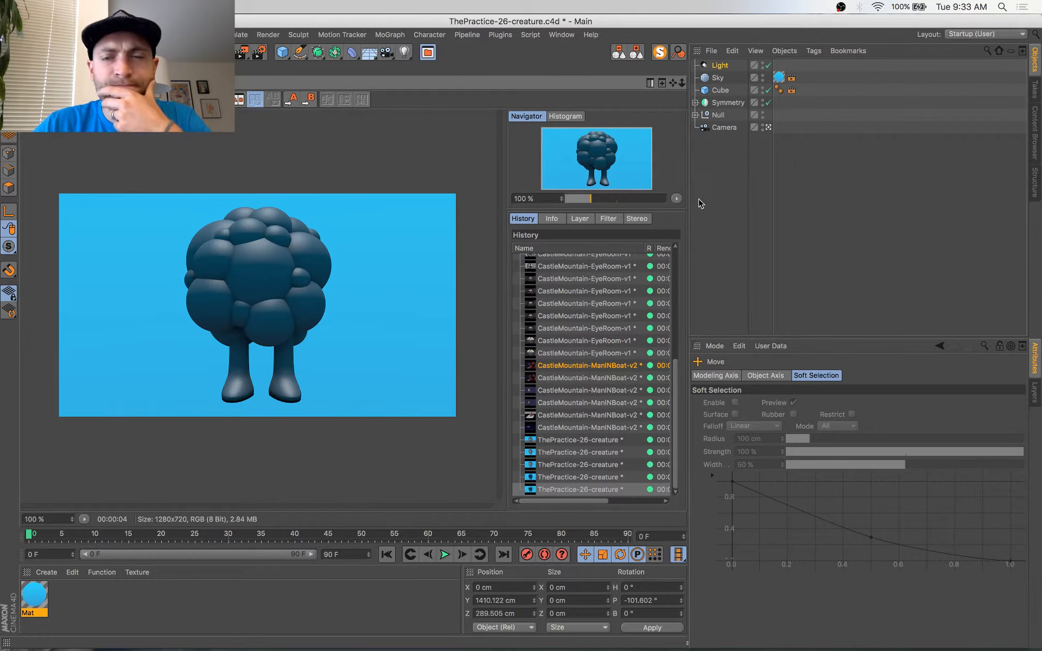
pyautogui.click(720, 90)
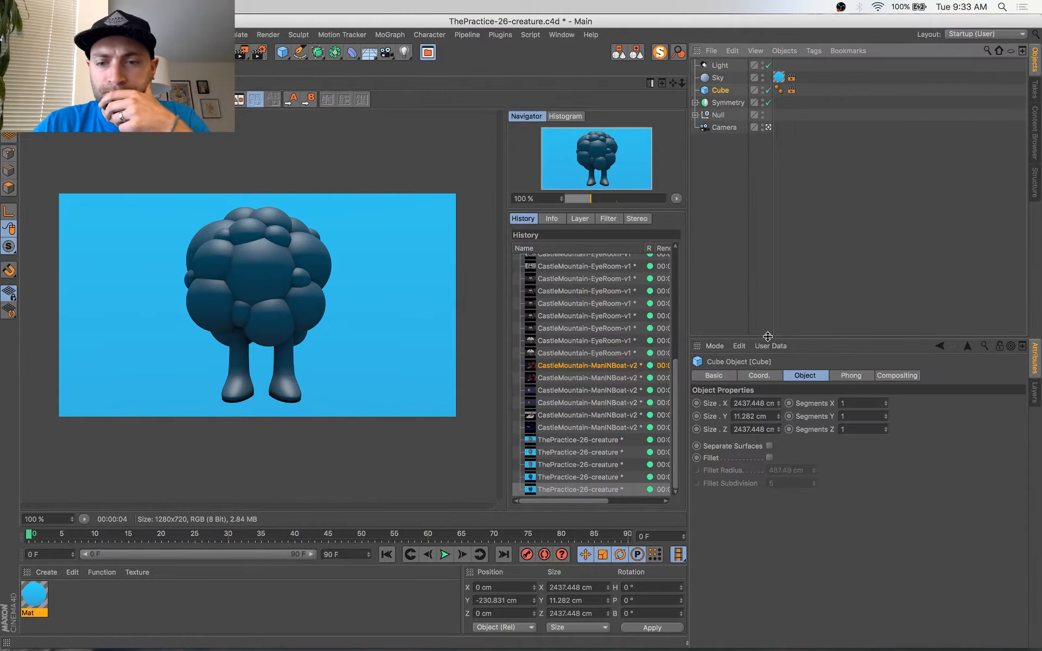
pyautogui.click(791, 89)
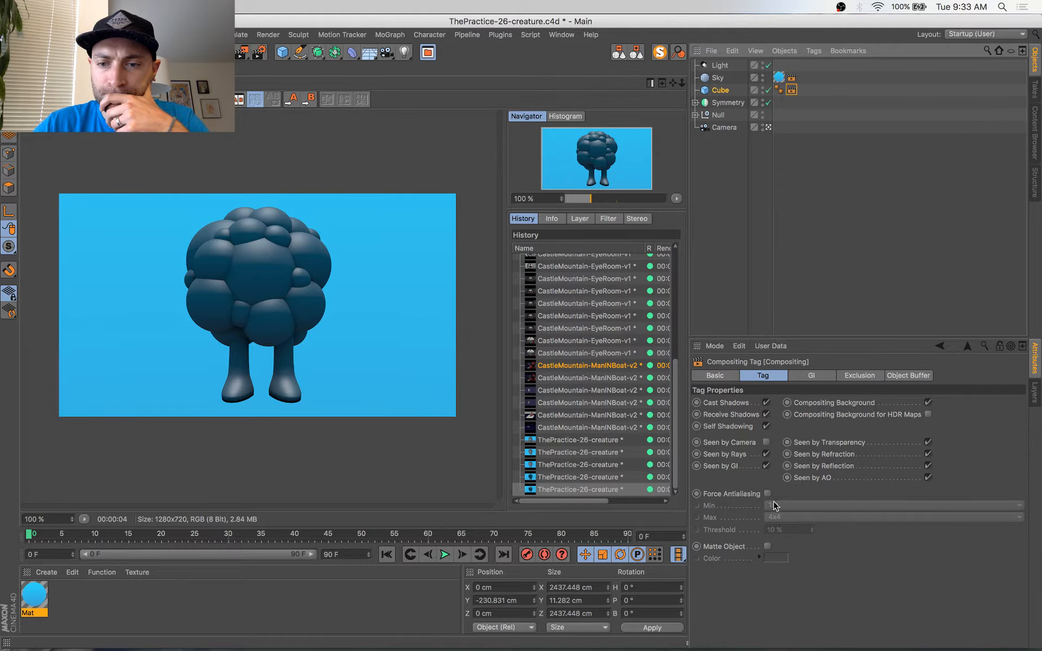
pyautogui.press('super+Tab')
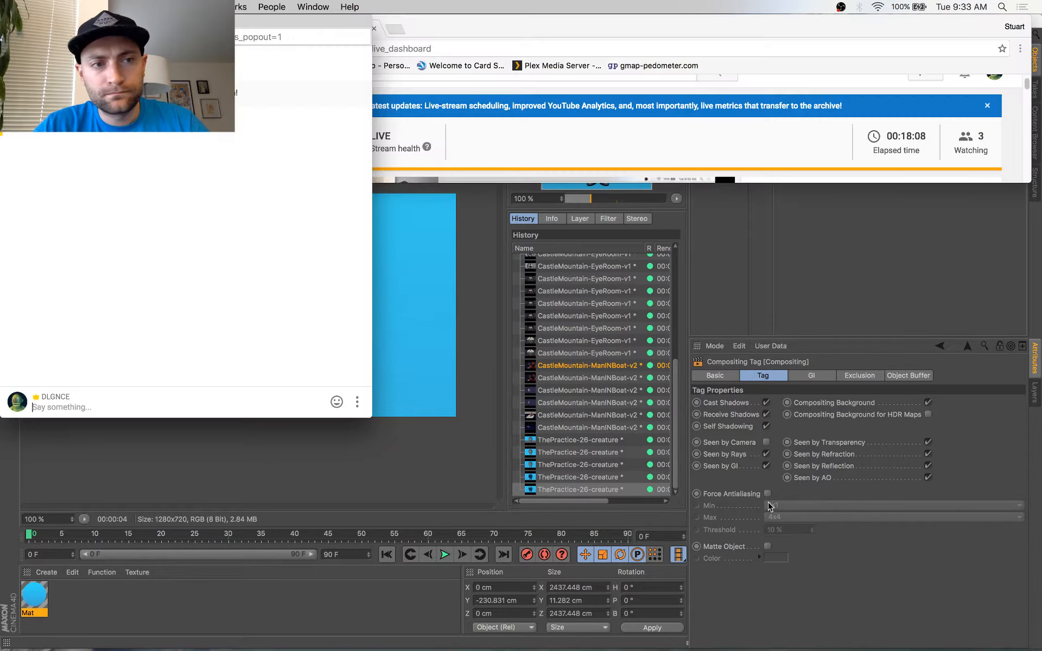
pyautogui.press('super+Tab')
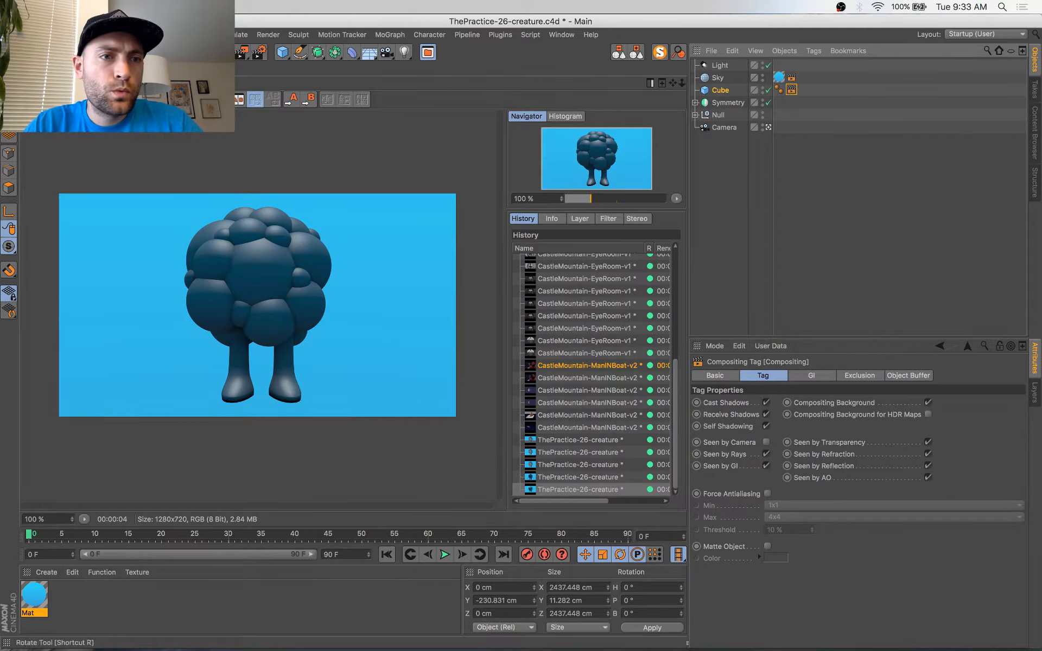
# Step: Set the render output size to 1000 x 1000 pixels and render the scene
pyautogui.click(259, 52)
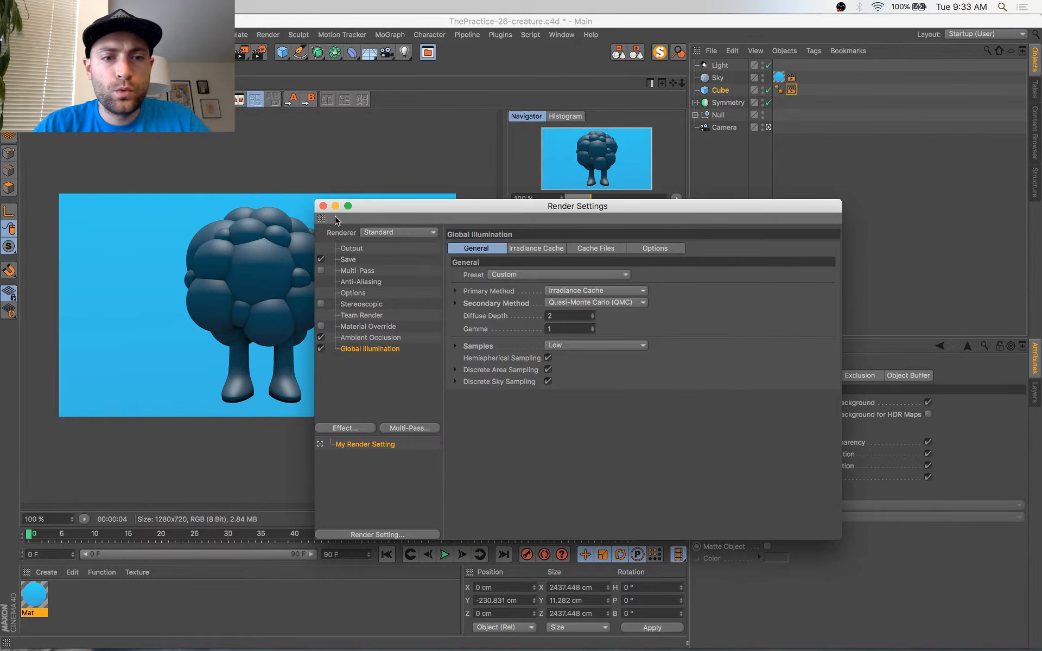
pyautogui.click(352, 249)
pyautogui.doubleClick(543, 260)
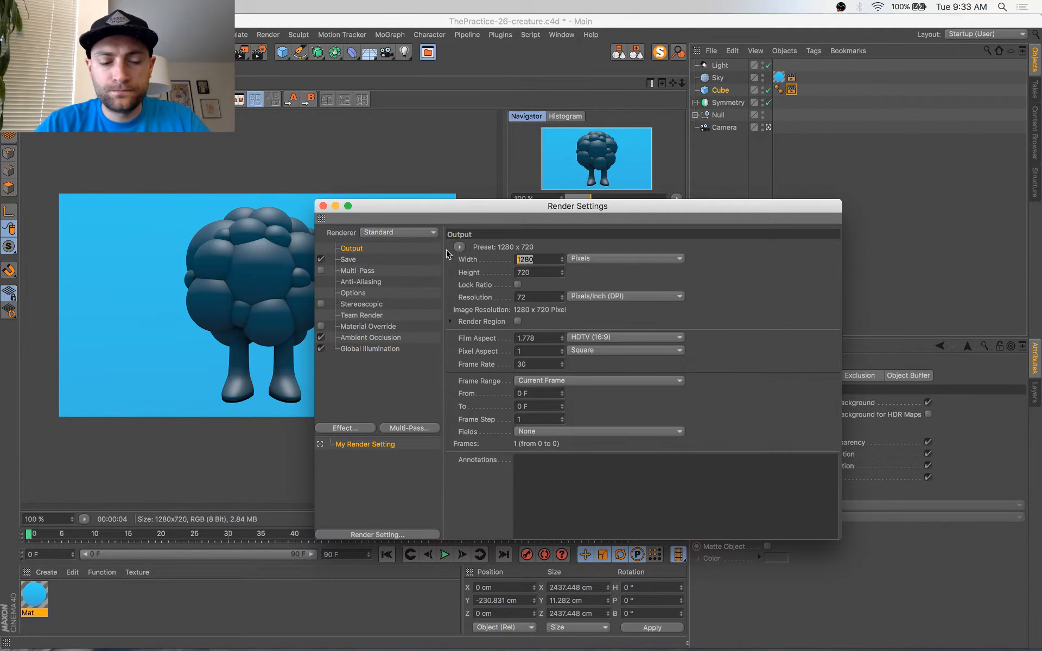
pyautogui.write('1000')
pyautogui.press('Tab')
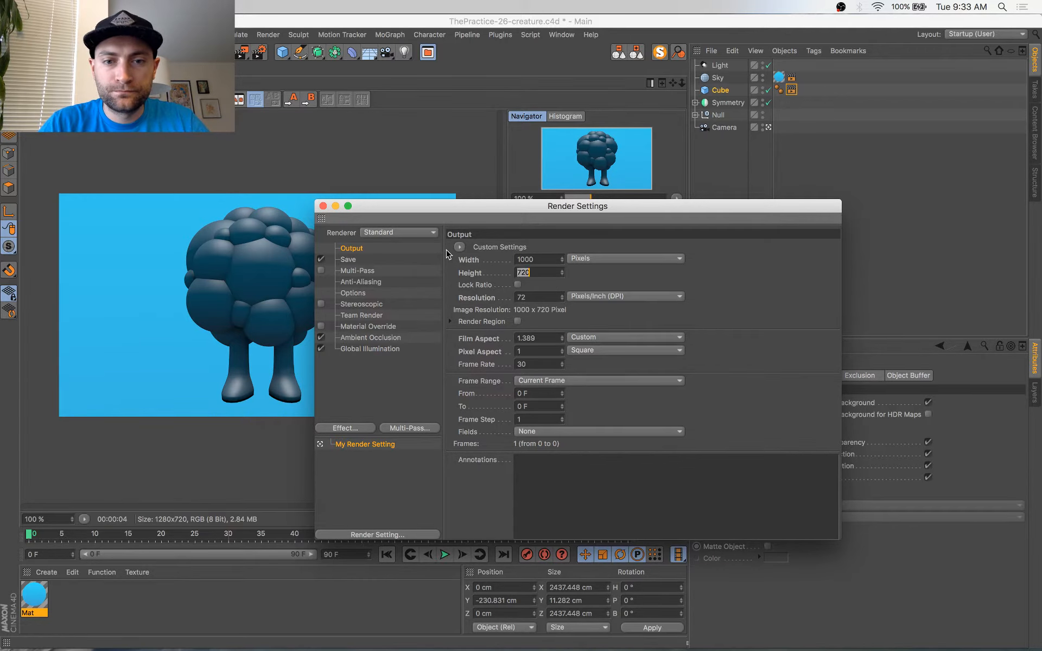
pyautogui.write('1000')
pyautogui.press('Return')
pyautogui.hotkey('shift', 'r')
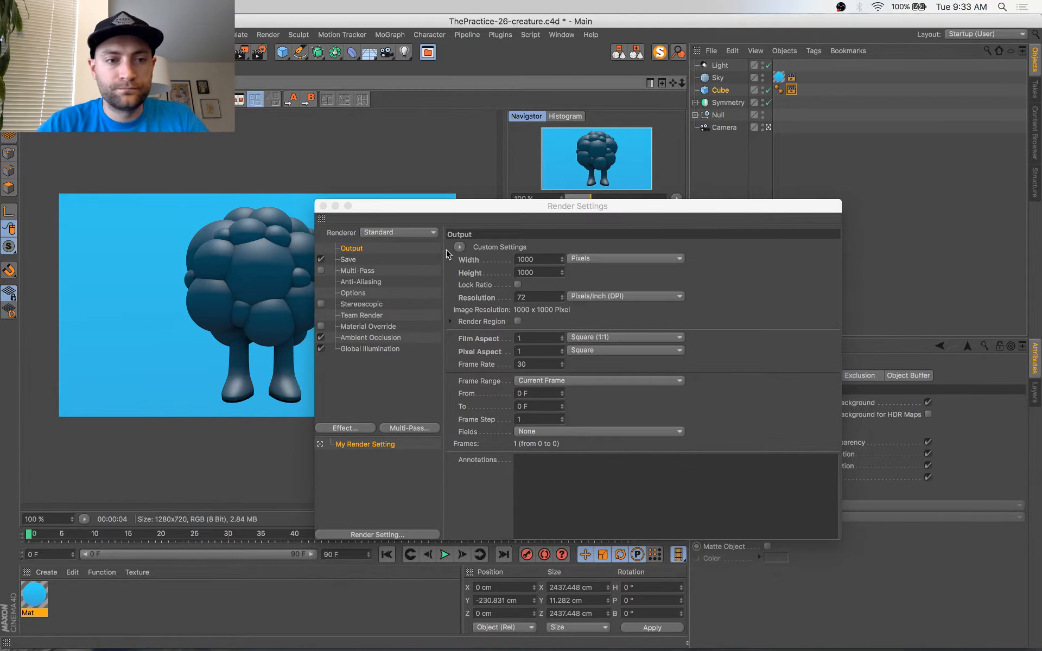
pyautogui.click(323, 206)
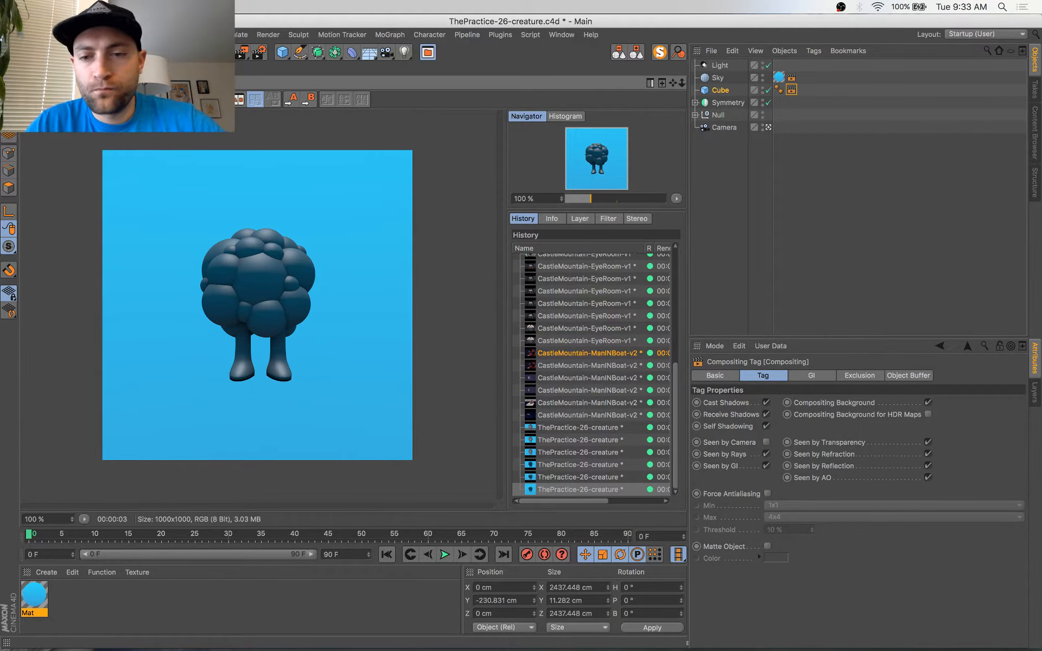
# Step: Select the floor cube's Compositing tag
pyautogui.click(792, 91)
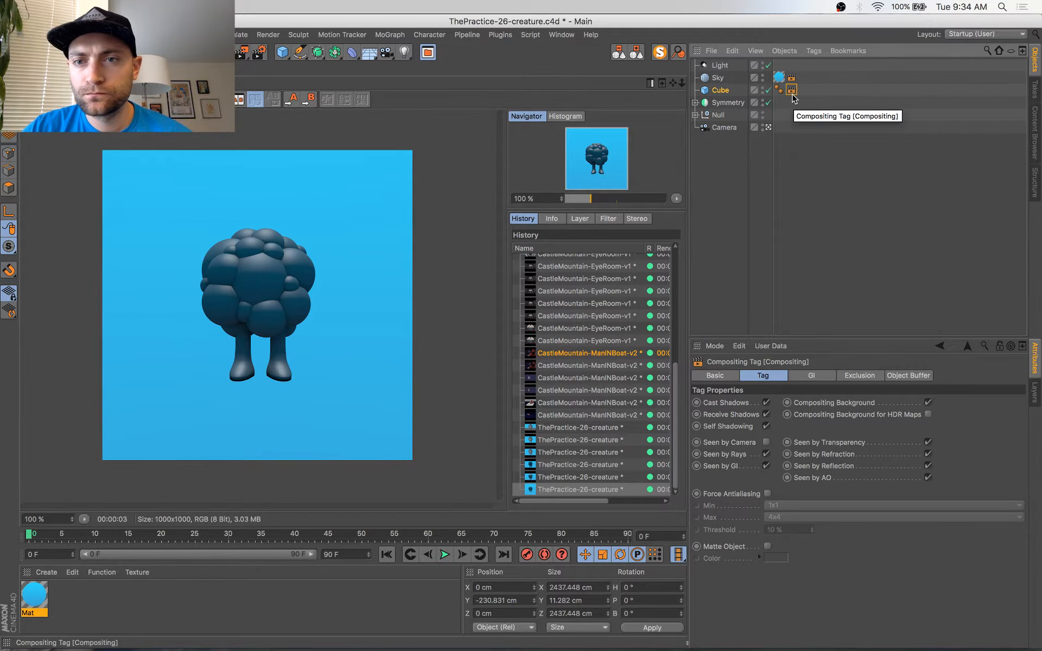
pyautogui.hotkey('ctrl', 'Up')
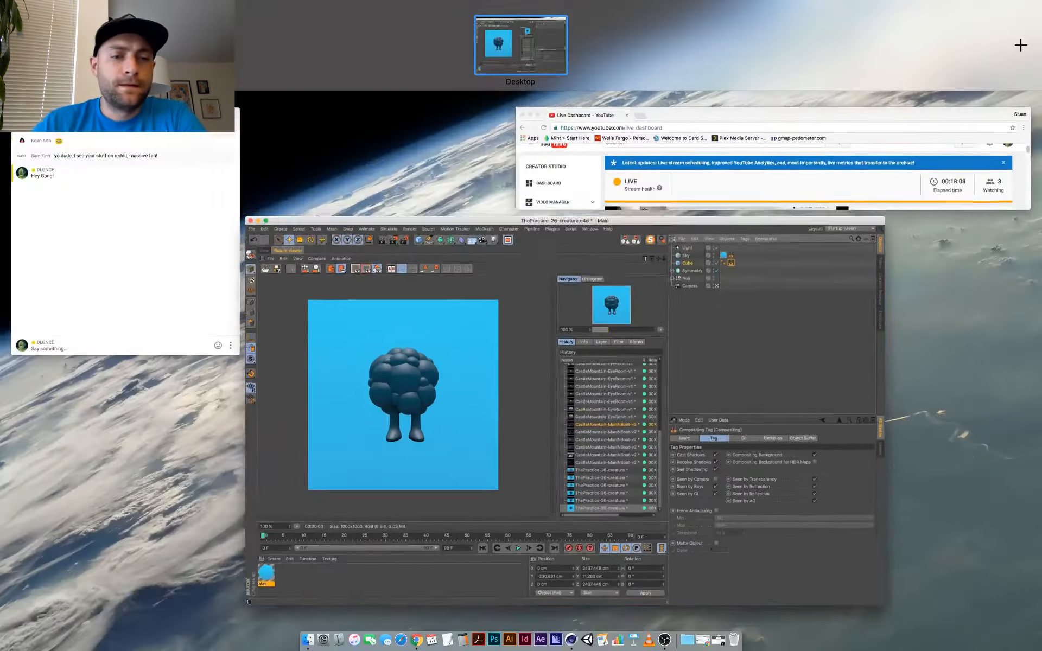
pyautogui.click(575, 361)
pyautogui.press('super+n')
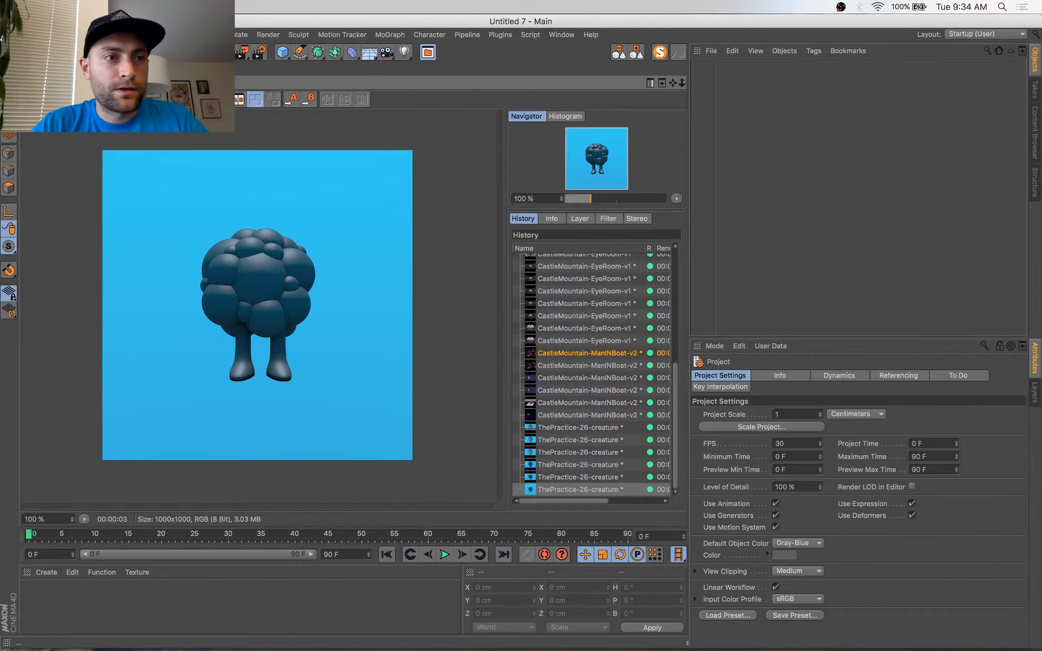
pyautogui.press('super+w')
# Step: Switch to Finder and open Bird4-Jay-v3.c4d from the BIRDS folder
pyautogui.press('super+Tab')
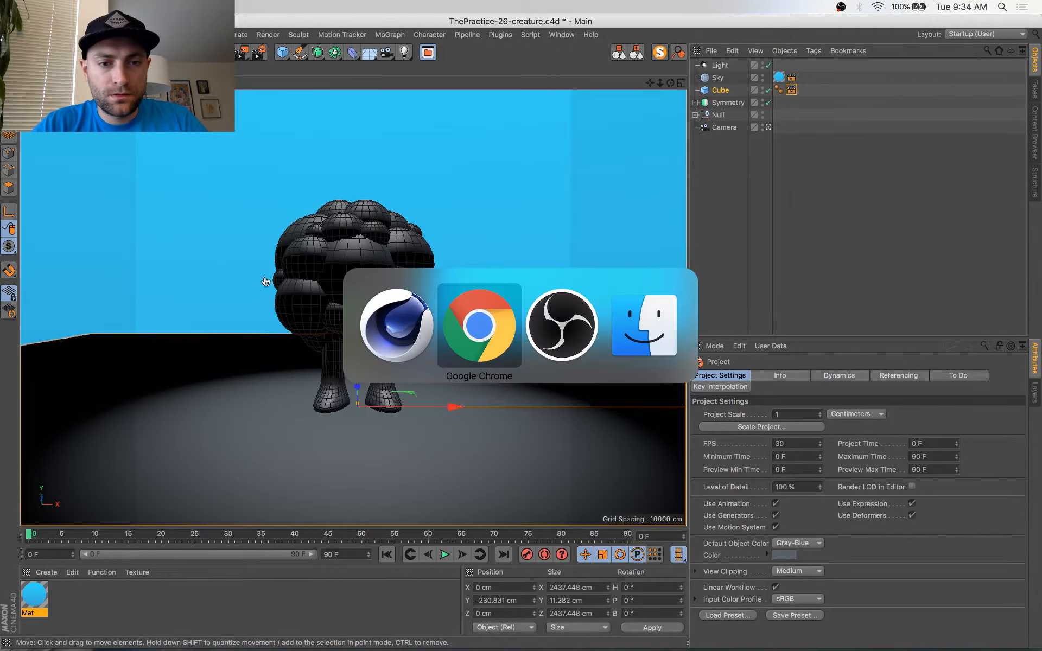
pyautogui.press('super+Tab')
pyautogui.press('super+Tab')
pyautogui.press('super+n')
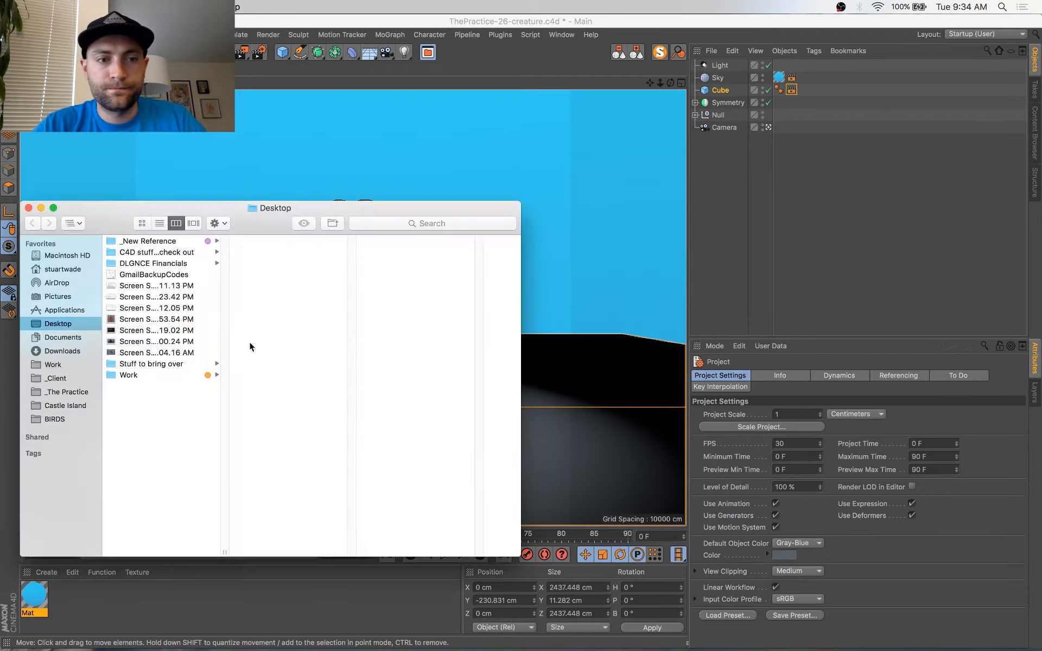
pyautogui.click(57, 419)
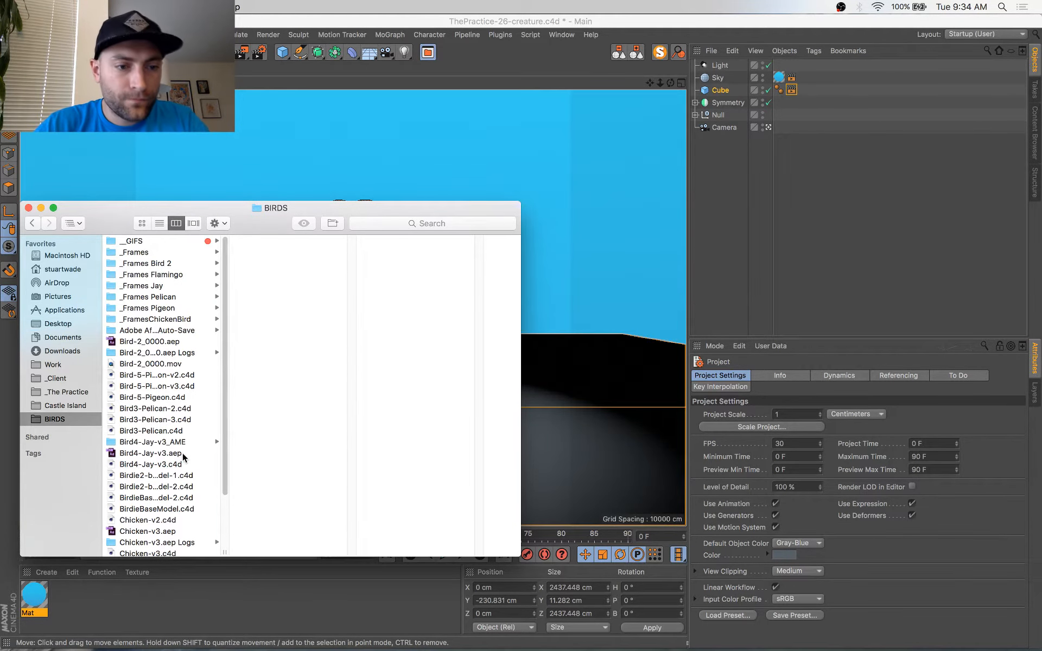
pyautogui.scroll(-3, 155, 419)
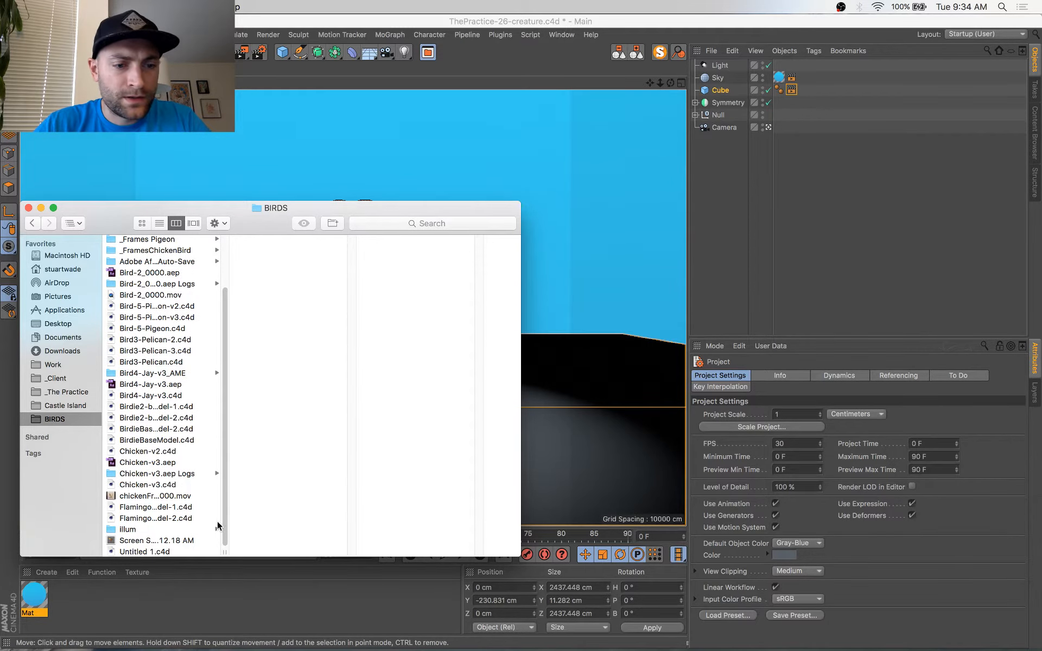
pyautogui.doubleClick(165, 396)
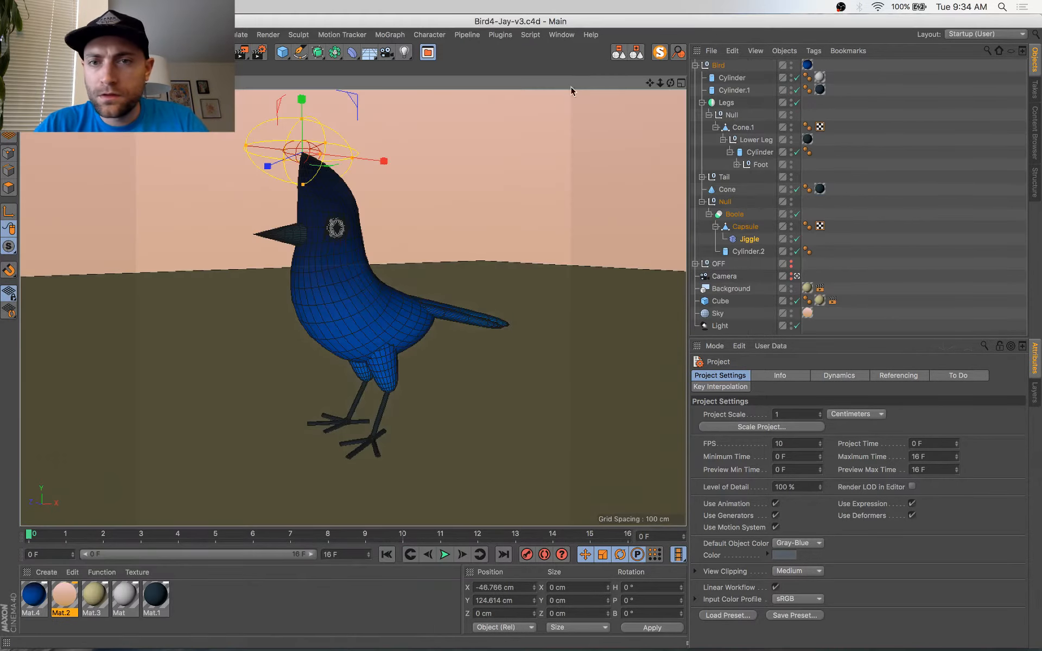
# Step: Collapse the bird scene's object hierarchy and examine the compositing tag settings on its Background object
pyautogui.click(639, 55)
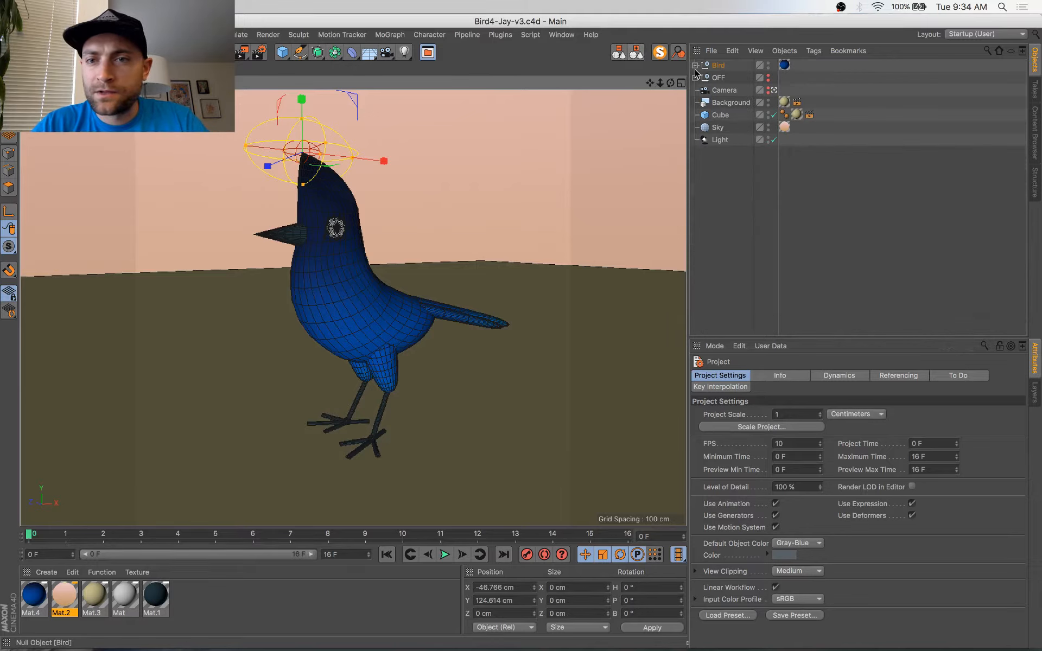
pyautogui.click(732, 102)
pyautogui.click(796, 102)
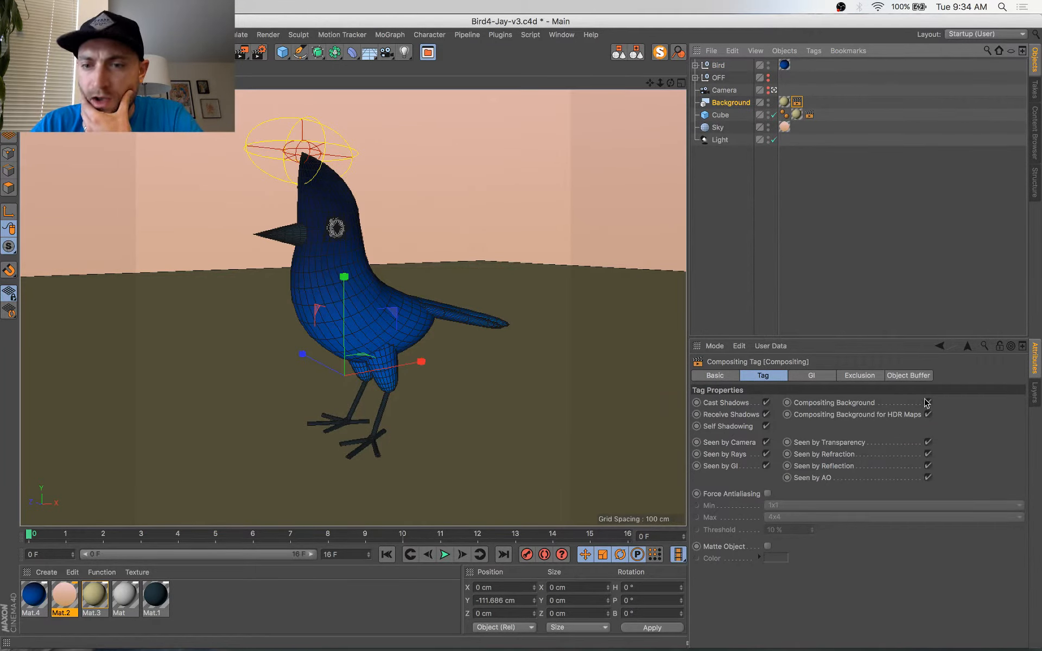
pyautogui.click(928, 403)
# Step: Return to ThePractice-26-creature.c4d and enable Compositing Background for HDR Maps on the Sky's compositing tag
pyautogui.click(561, 34)
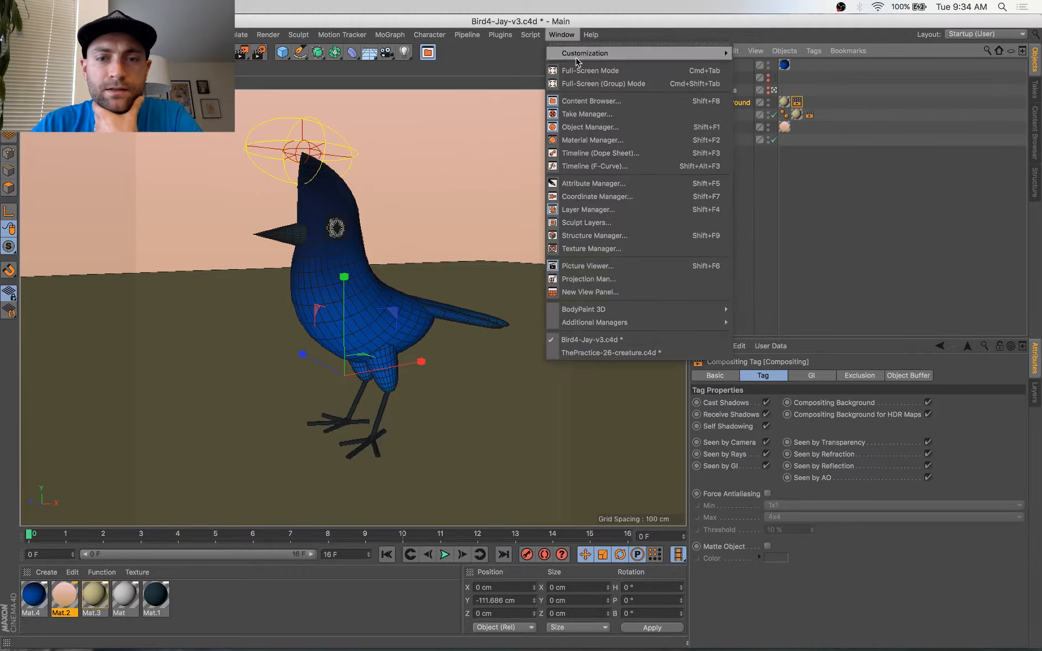
pyautogui.click(576, 352)
pyautogui.click(778, 77)
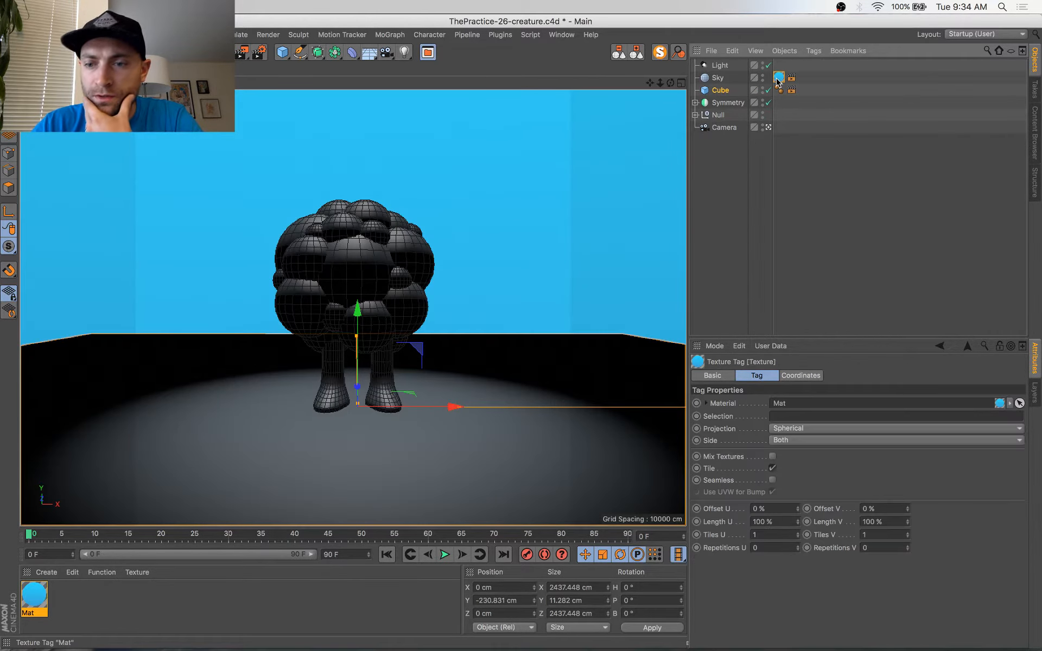
pyautogui.click(792, 77)
pyautogui.click(928, 415)
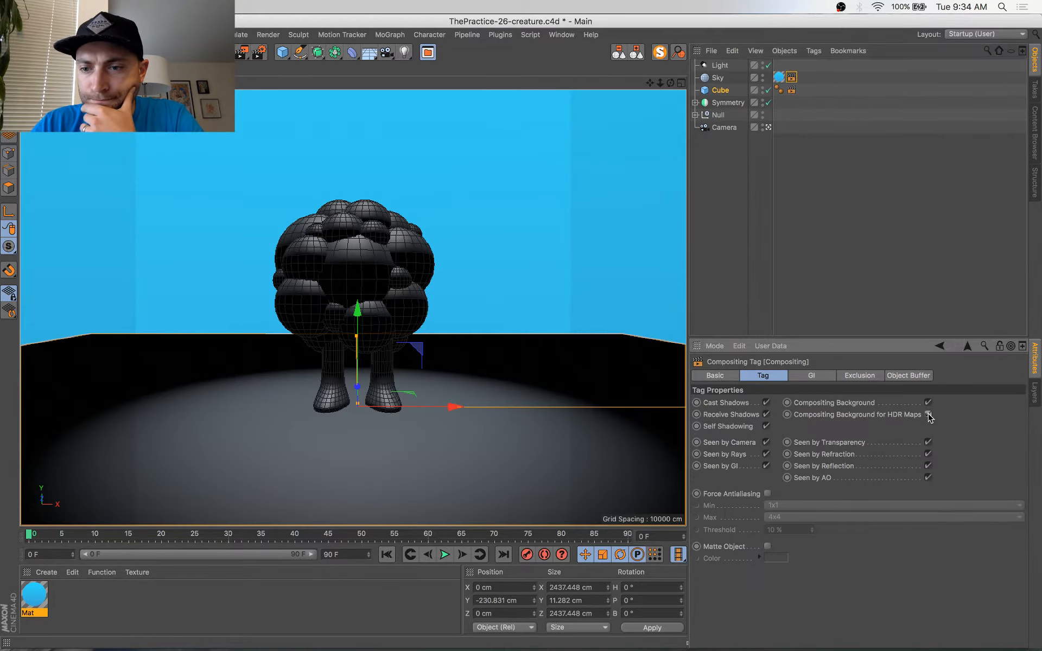
# Step: Switch to Bird4-Jay-v3.c4d and compare the compositing tags on its Cube and Background, ending with the floor cube selected
pyautogui.click(562, 35)
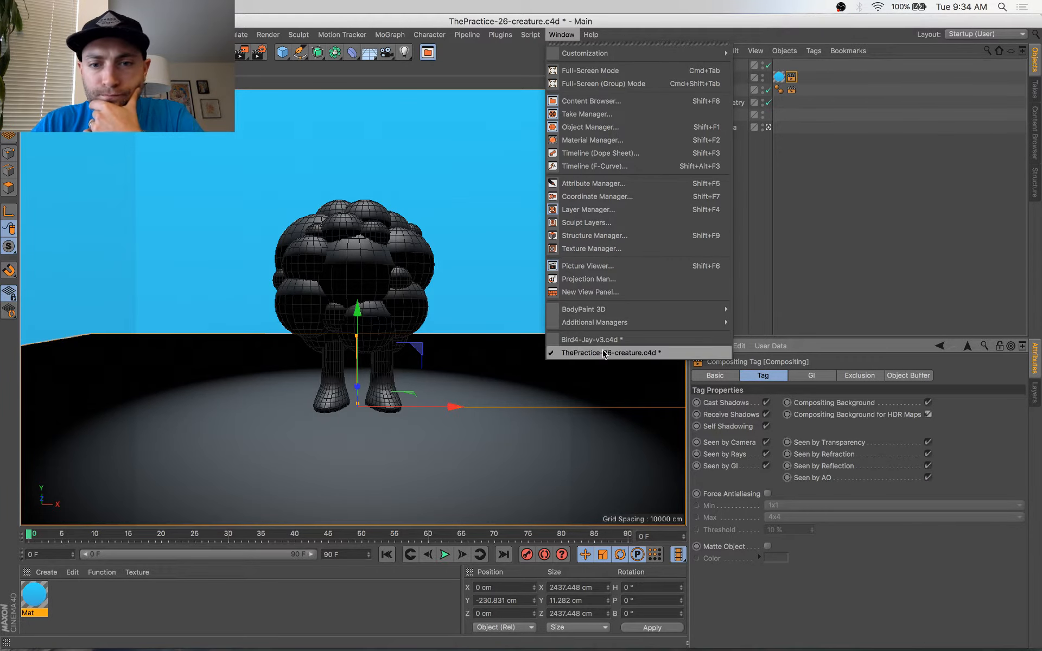
pyautogui.click(600, 341)
pyautogui.click(809, 116)
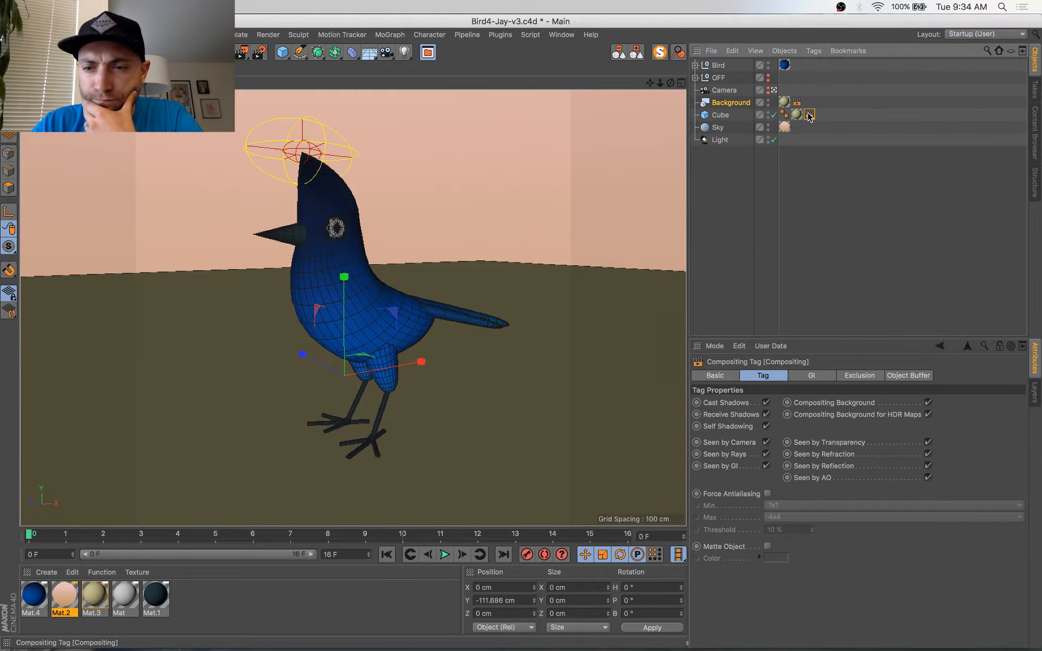
pyautogui.click(796, 102)
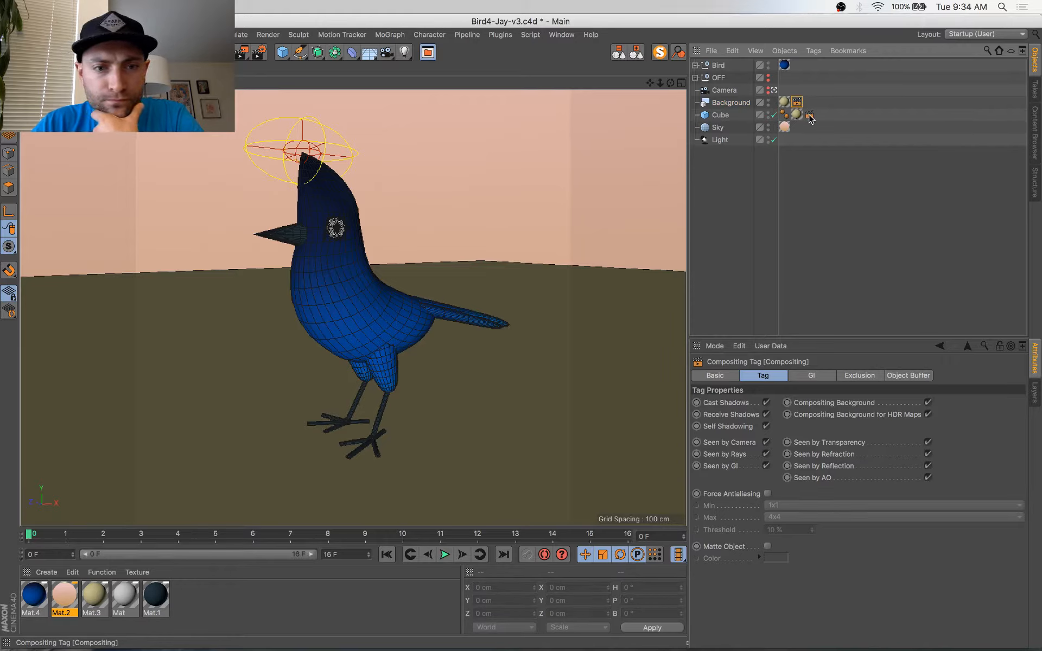
pyautogui.click(517, 334)
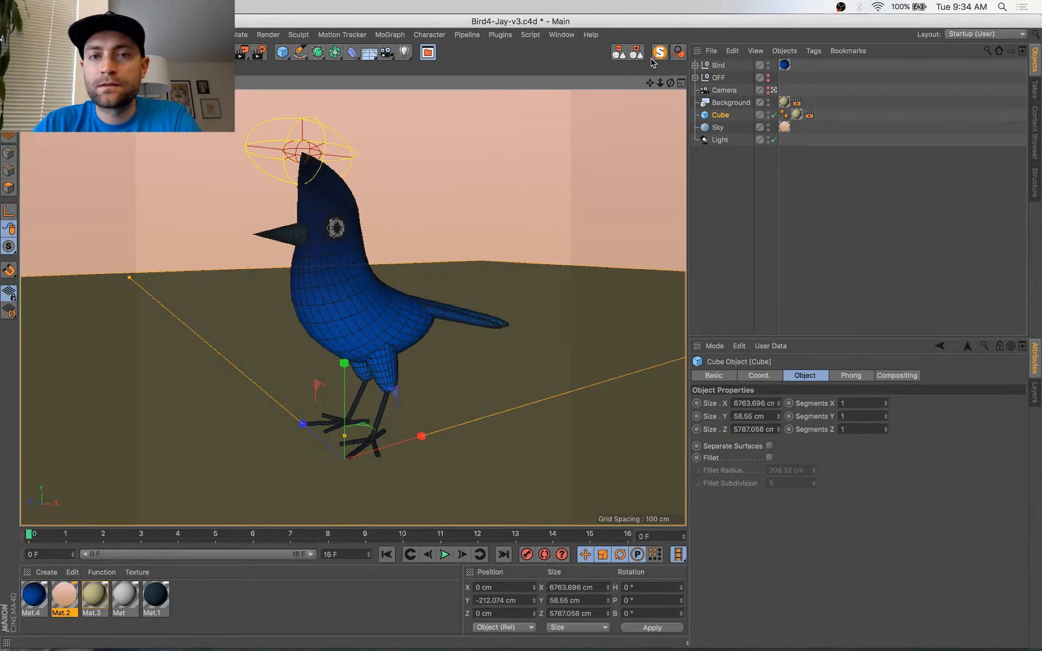
# Step: In ThePractice-26-creature.c4d, add a Background object and place it between Sky and Cube in the object list
pyautogui.click(561, 34)
pyautogui.click(578, 353)
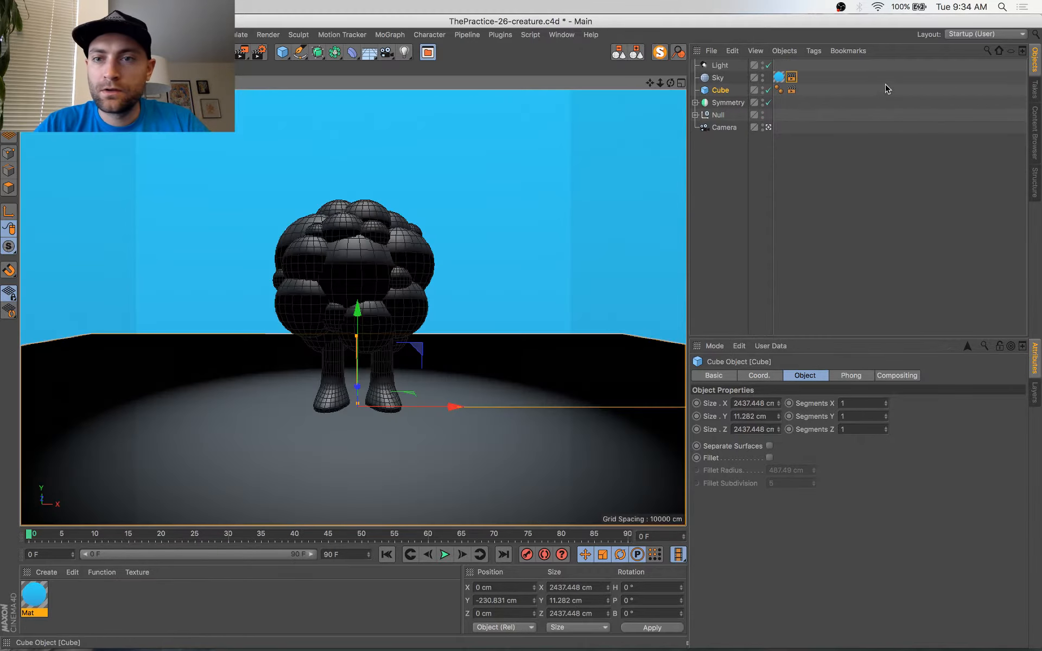
pyautogui.click(369, 52)
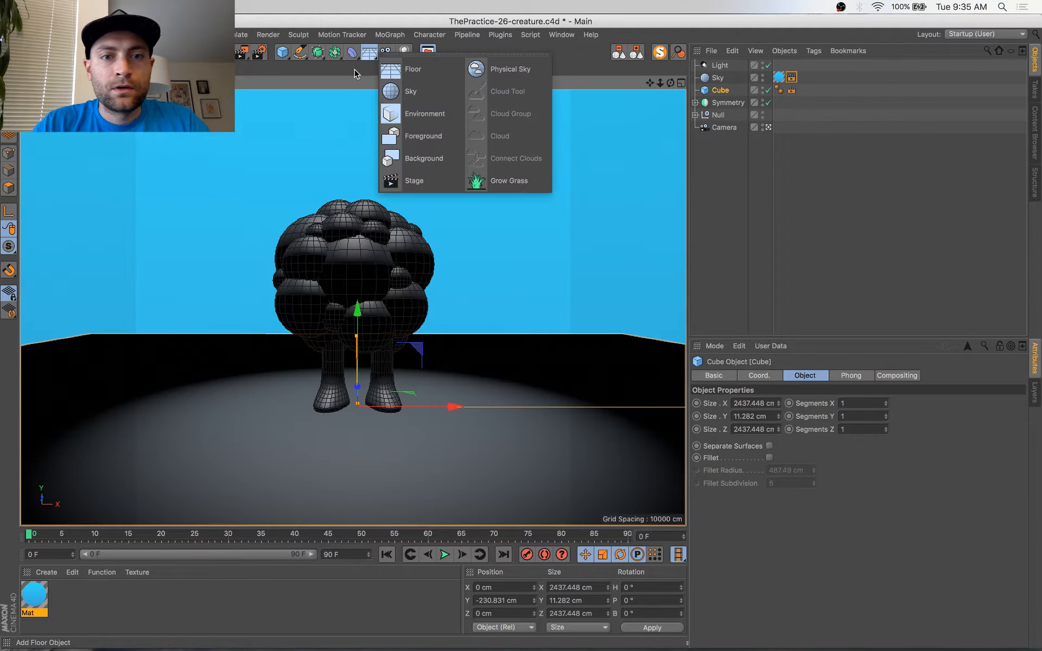
pyautogui.click(426, 158)
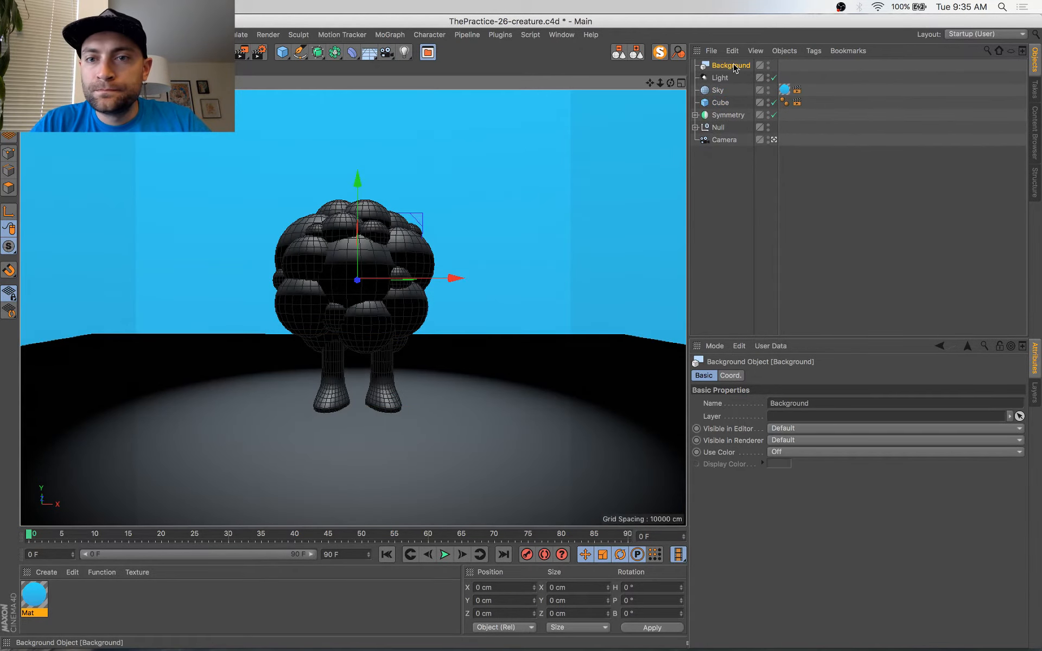
pyautogui.moveTo(734, 68); pyautogui.dragTo(729, 102)
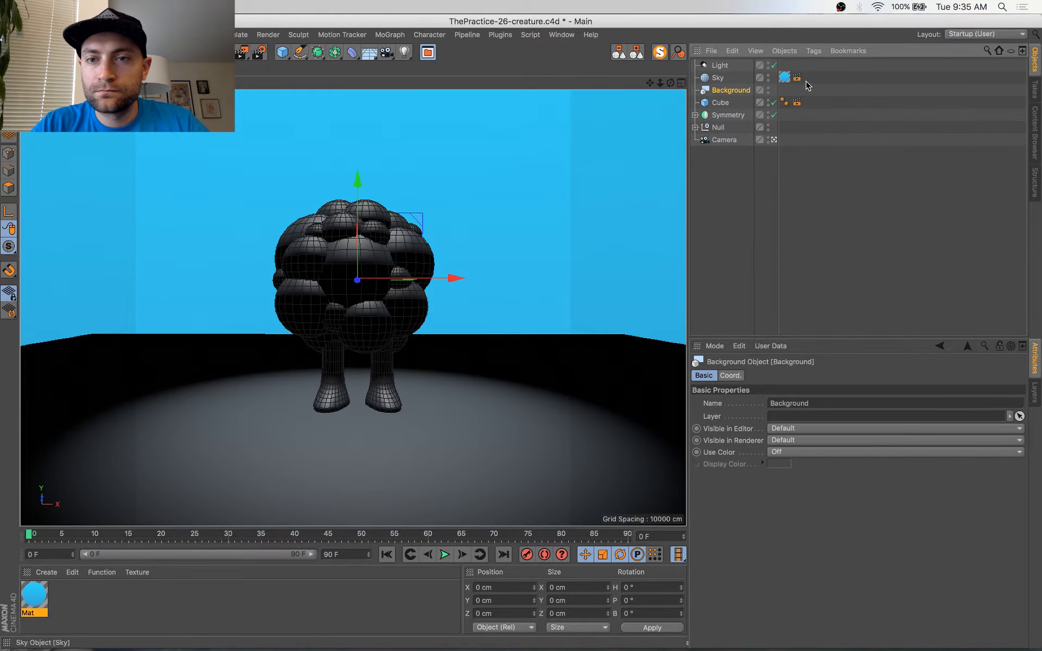
# Step: Bring up the Bird4-Jay-v3.c4d scene, check the YouTube live chat in Chrome, and return to Cinema 4D
pyautogui.click(562, 35)
pyautogui.click(630, 341)
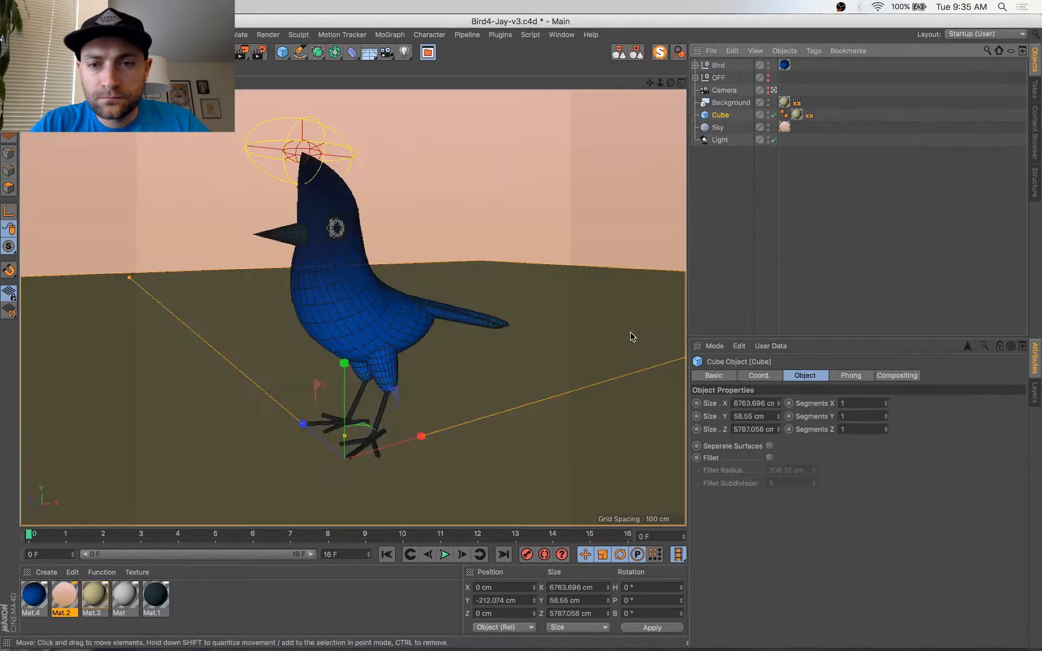
pyautogui.press('super+Tab')
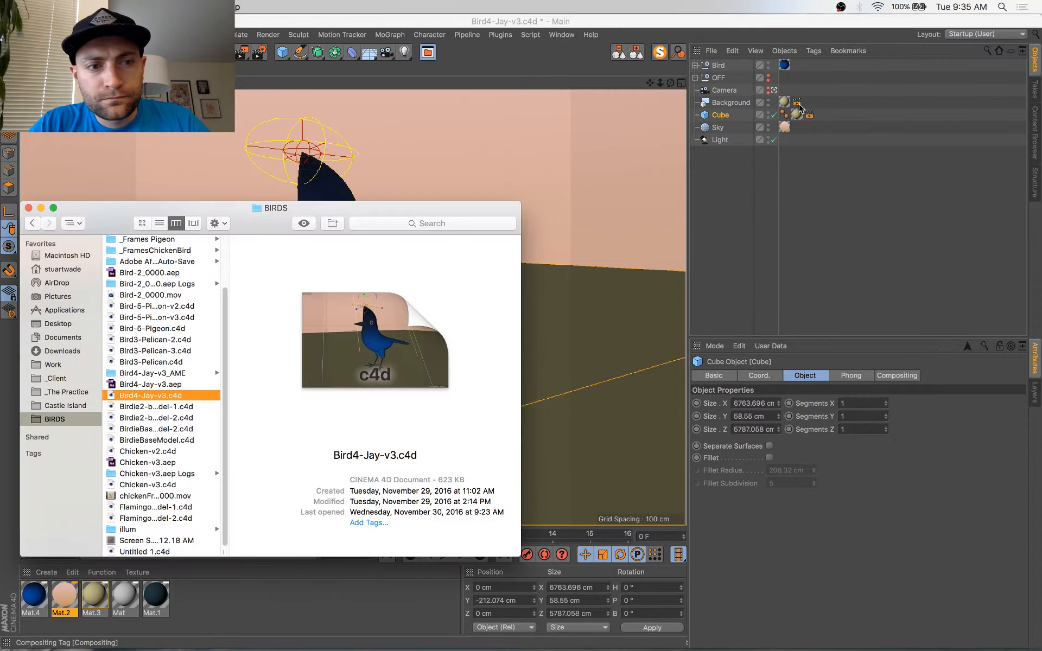
pyautogui.press('super+Tab')
pyautogui.press('super+Tab')
pyautogui.press('super+Tab')
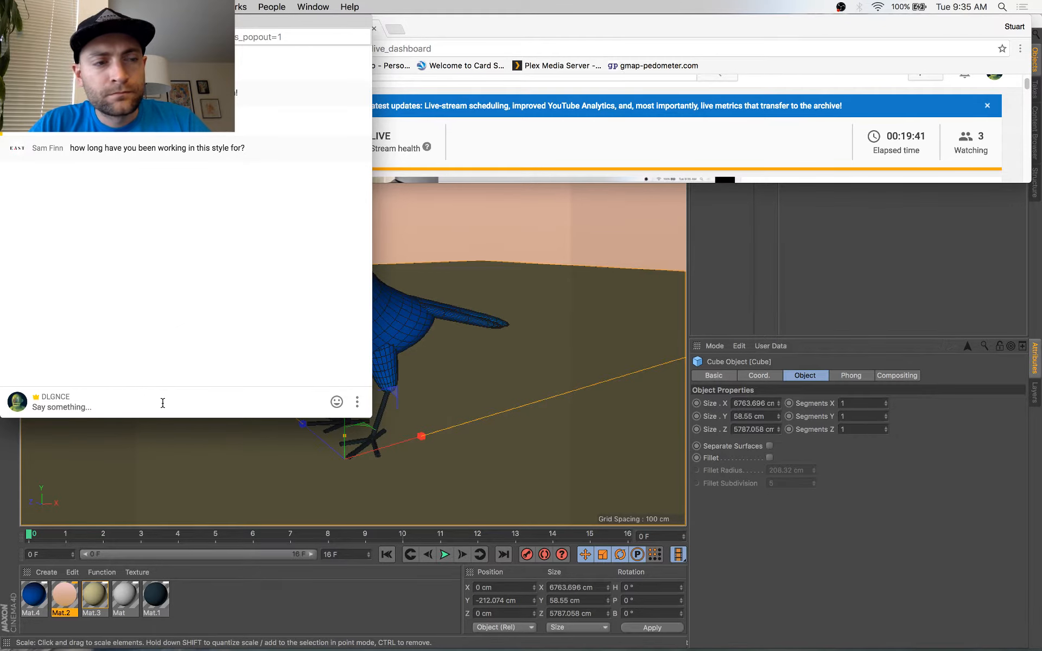
pyautogui.click(979, 466)
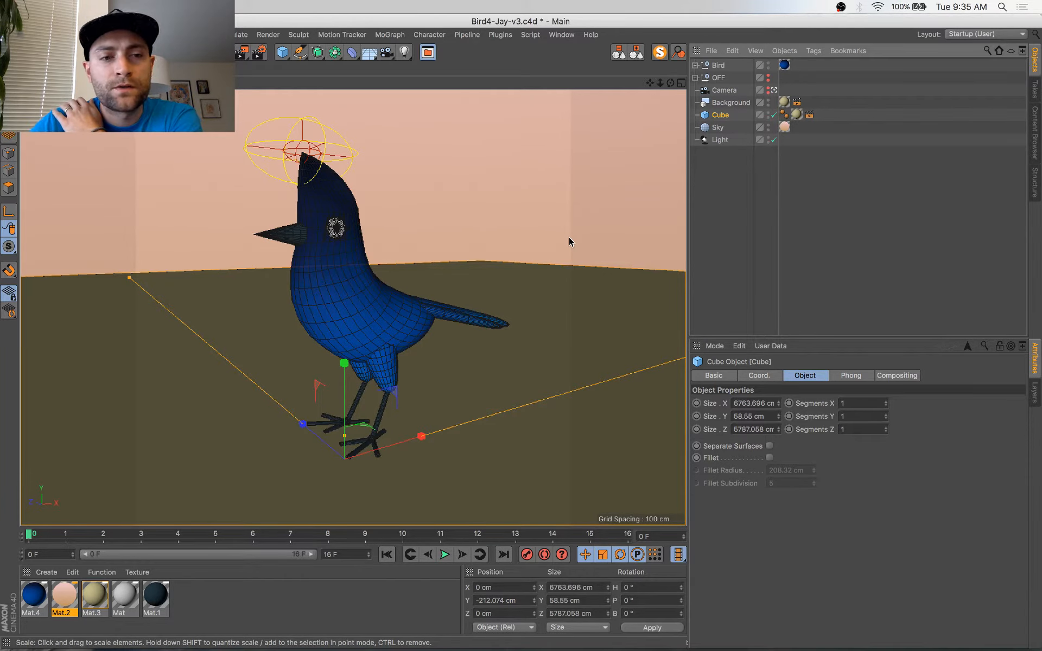
pyautogui.hotkey('ctrl', 'Up')
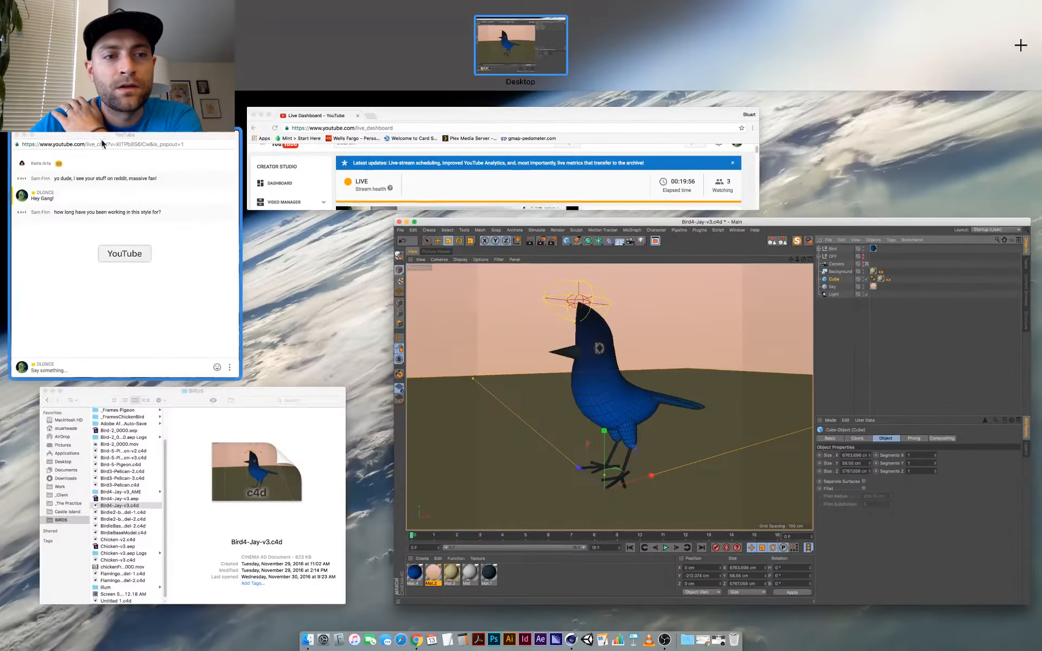
pyautogui.click(560, 281)
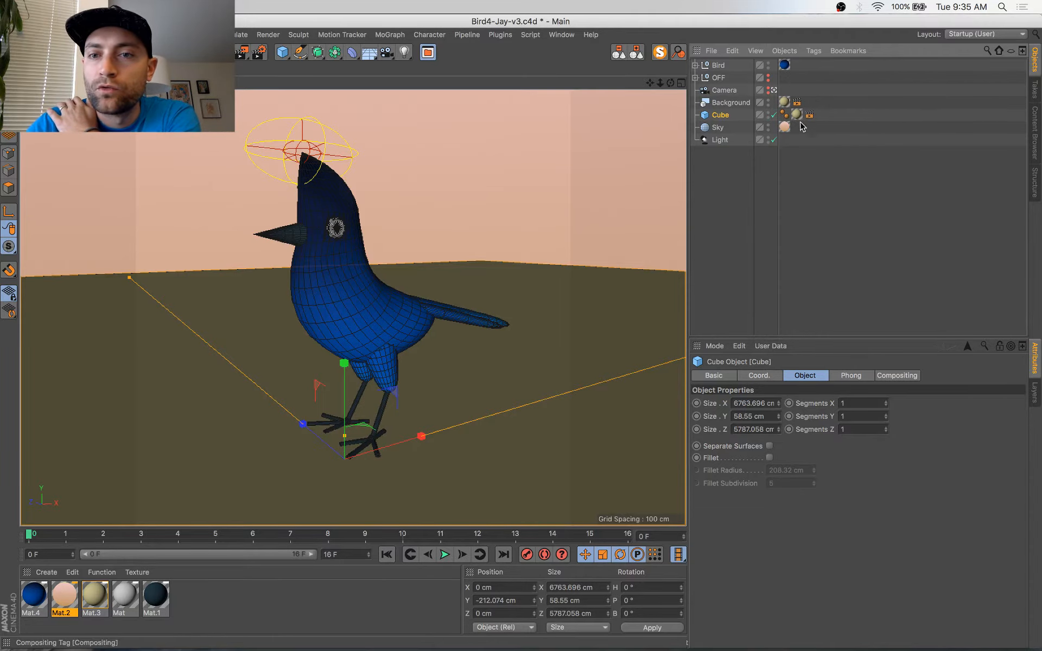
# Step: In ThePractice-26-creature.c4d, move the Sky's compositing tag to Background and enable Compositing Background for HDR Maps on both the Background and Cube tags
pyautogui.click(571, 36)
pyautogui.click(619, 351)
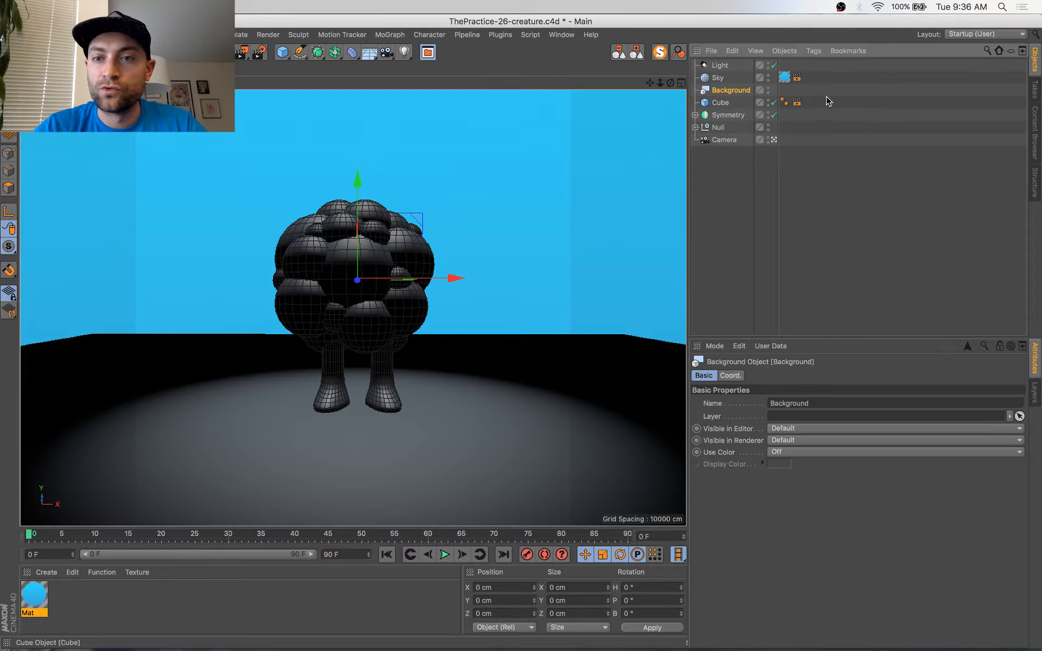
pyautogui.moveTo(797, 102); pyautogui.dragTo(793, 95)
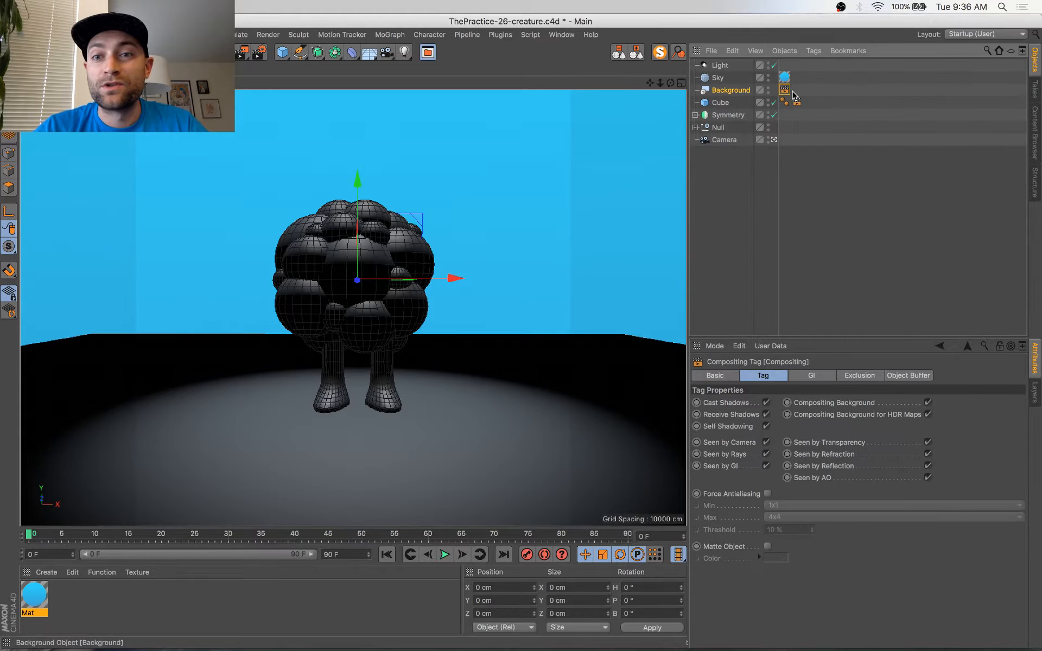
pyautogui.keyDown('ctrl'); pyautogui.click(797, 102); pyautogui.keyUp('ctrl')
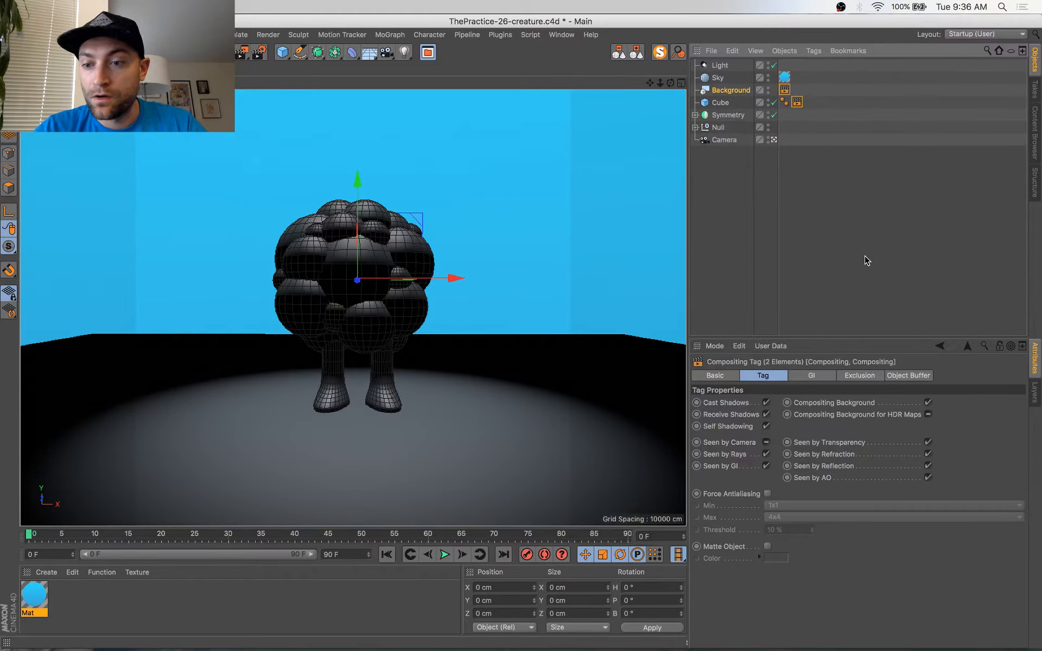
pyautogui.click(929, 414)
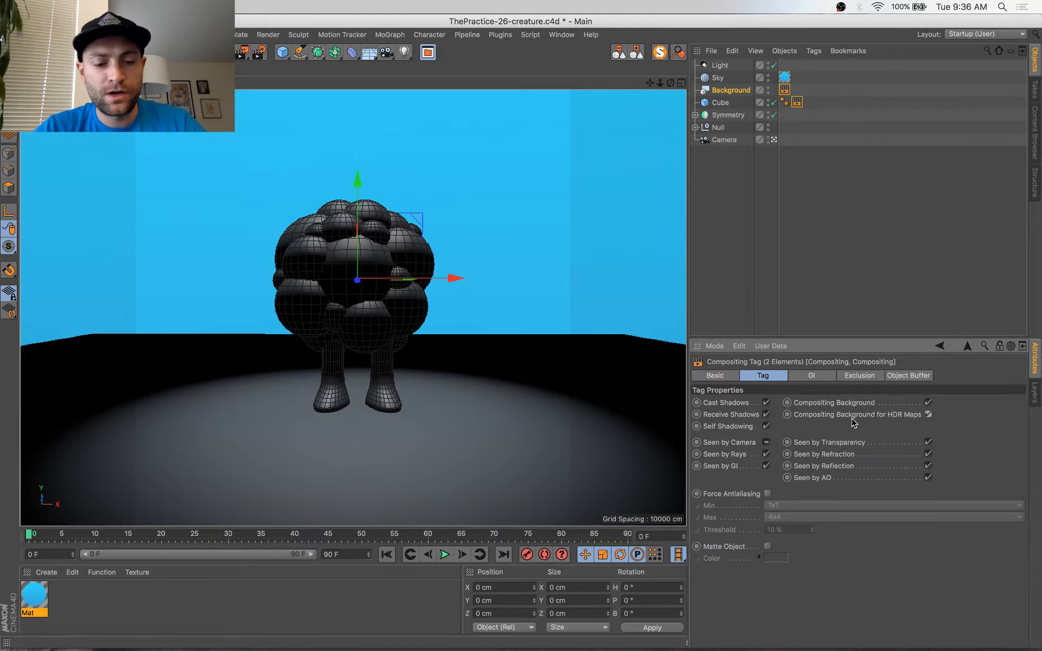
# Step: Render the creature scene to the Picture Viewer, return to the viewport, and select the floor cube
pyautogui.hotkey('shift', 'r')
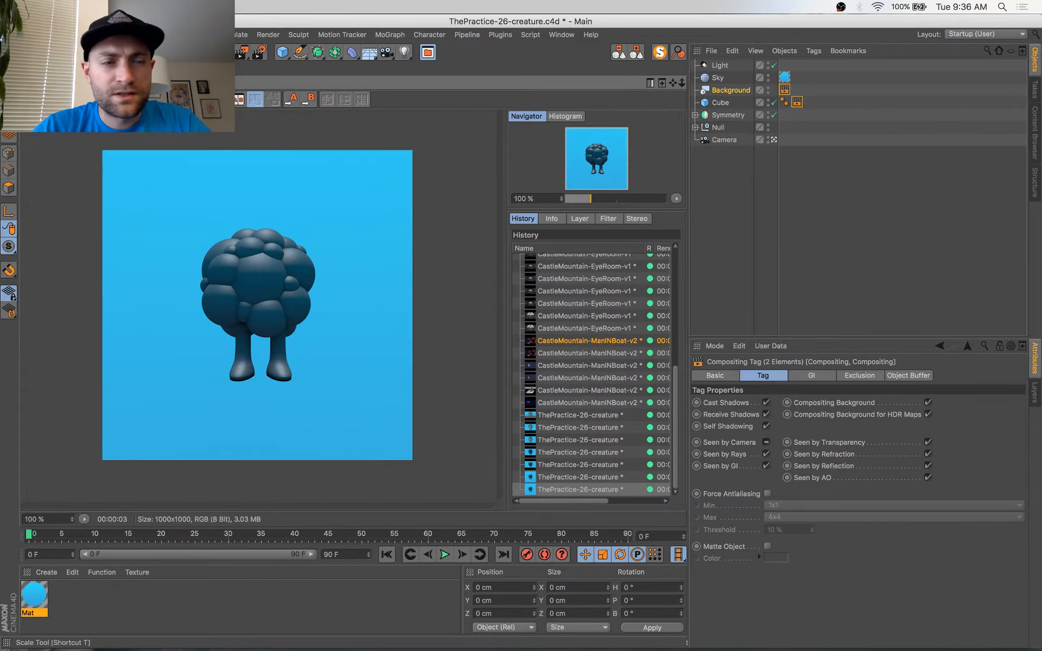
pyautogui.click(40, 68)
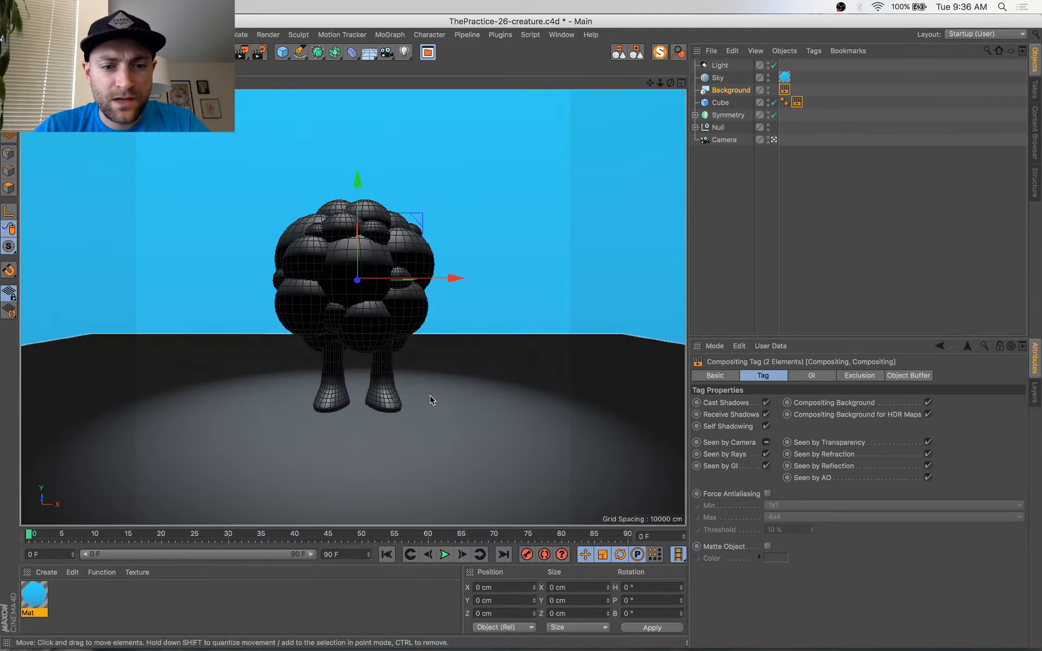
pyautogui.click(433, 401)
pyautogui.moveTo(357, 308); pyautogui.dragTo(368, 310)
# Step: Compare the object and tag setup in Bird4-Jay-v3.c4d, then return to ThePractice-26-creature.c4d
pyautogui.click(554, 36)
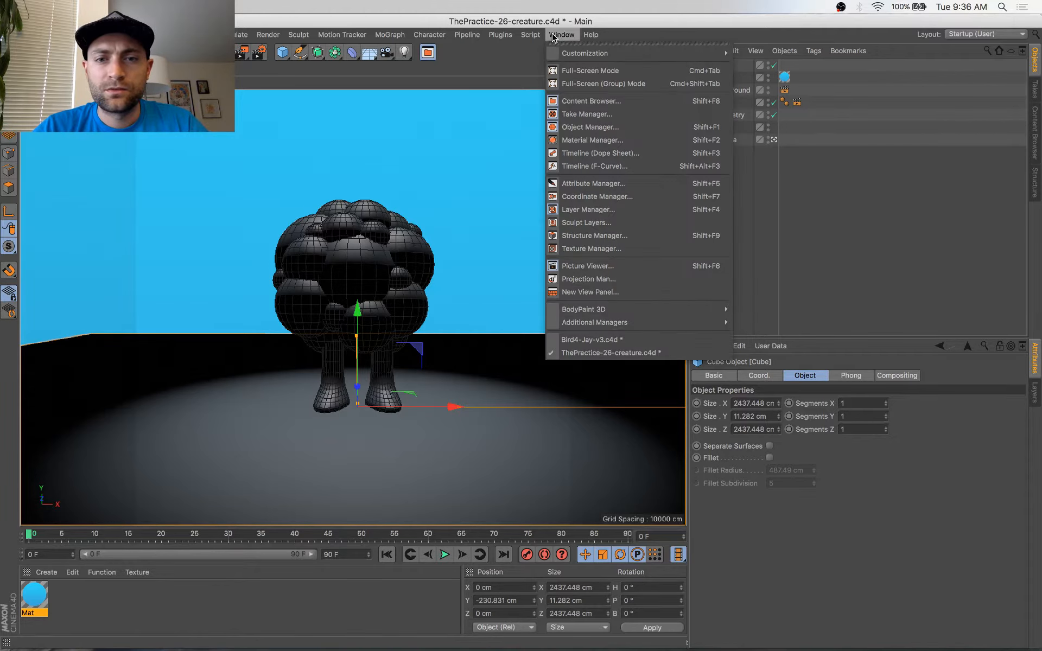
pyautogui.click(595, 340)
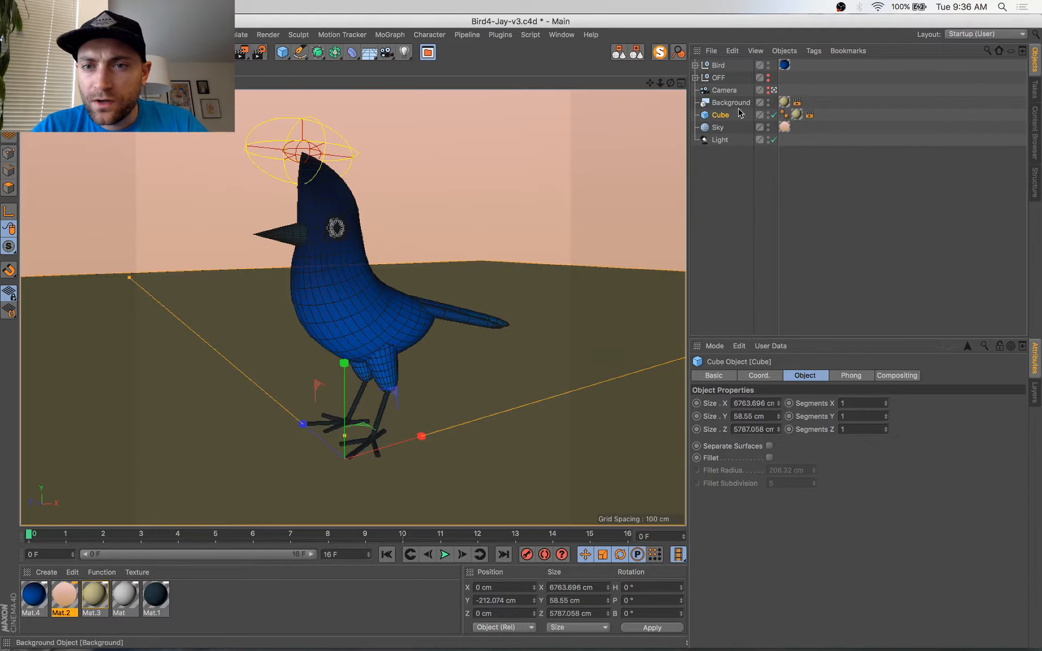
pyautogui.click(561, 34)
pyautogui.click(619, 353)
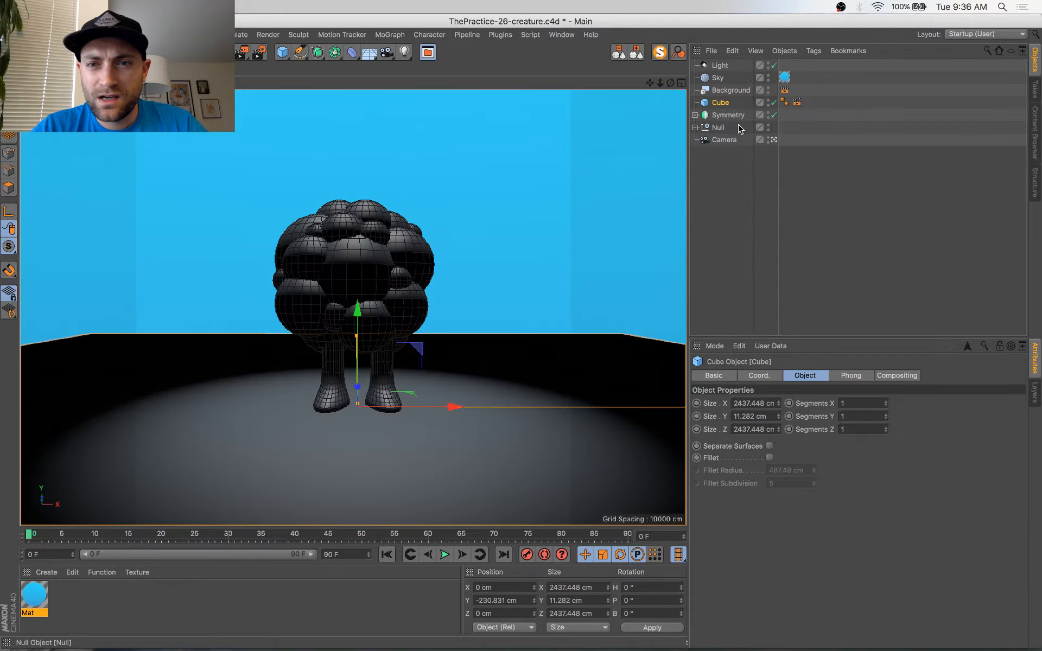
# Step: Move the Sky object below the Cube in the object hierarchy and render the scene to the Picture Viewer
pyautogui.moveTo(719, 79); pyautogui.dragTo(720, 112)
pyautogui.hotkey('shift', 'r')
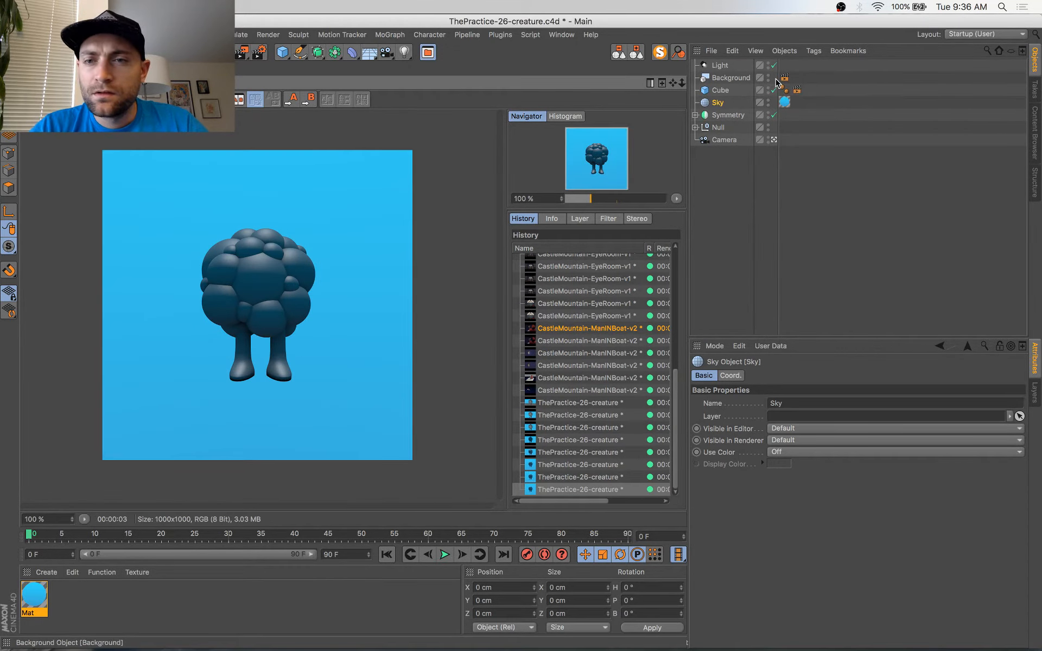
# Step: Read the YouTube live chat in Chrome, return to Cinema 4D, and check the Background's compositing tag settings
pyautogui.press('super+Tab')
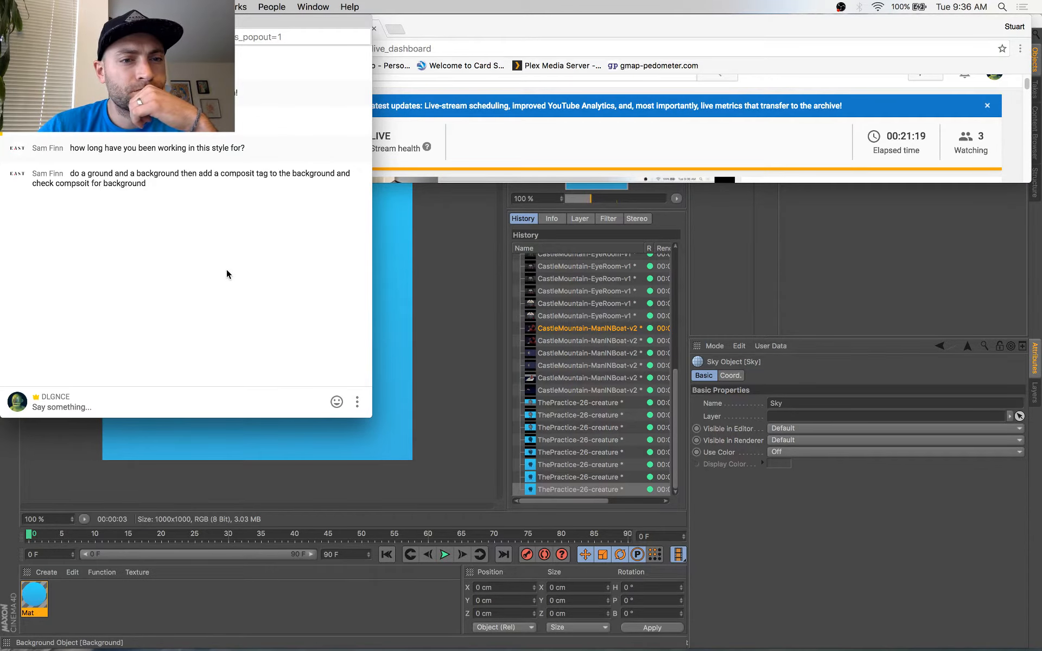
pyautogui.press('super+Tab')
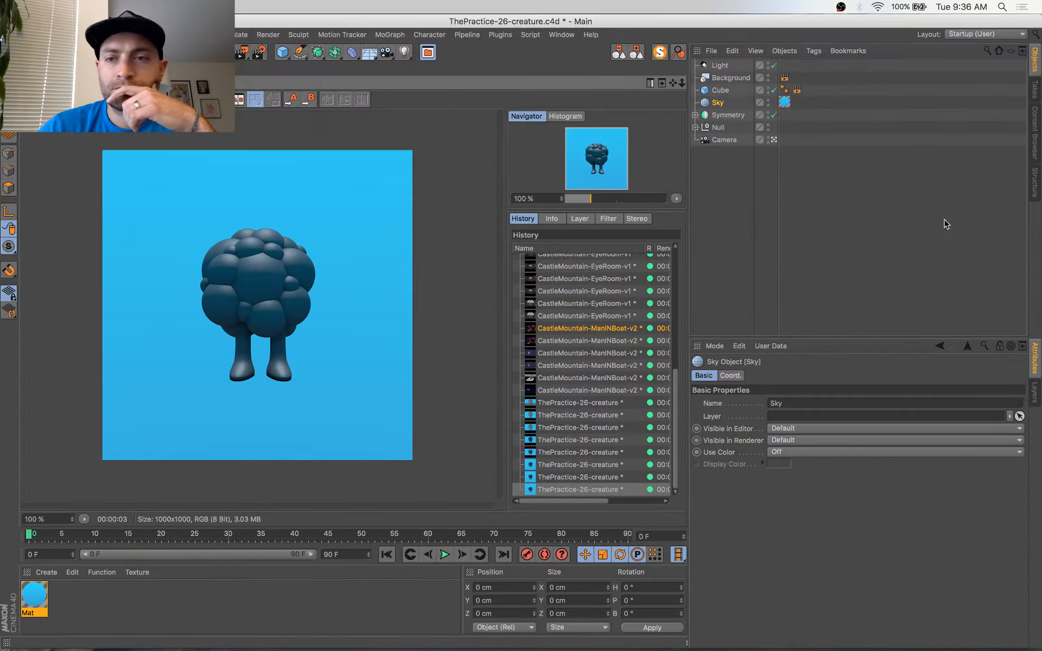
pyautogui.click(785, 77)
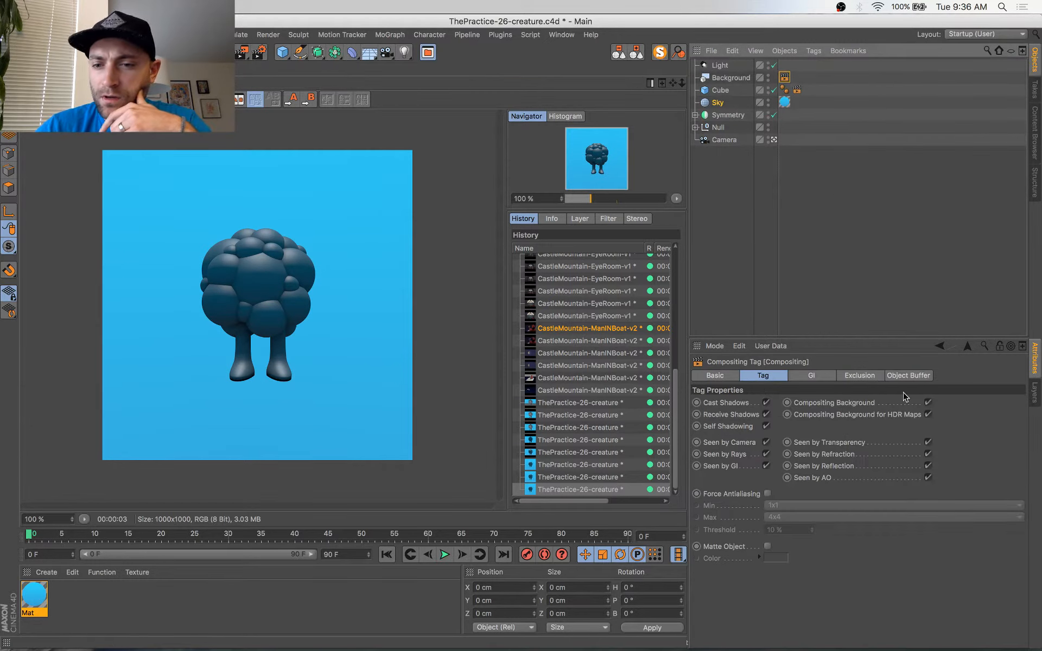
# Step: Enable Seen by Camera on the Cube's compositing tag and render the scene to the Picture Viewer
pyautogui.click(797, 89)
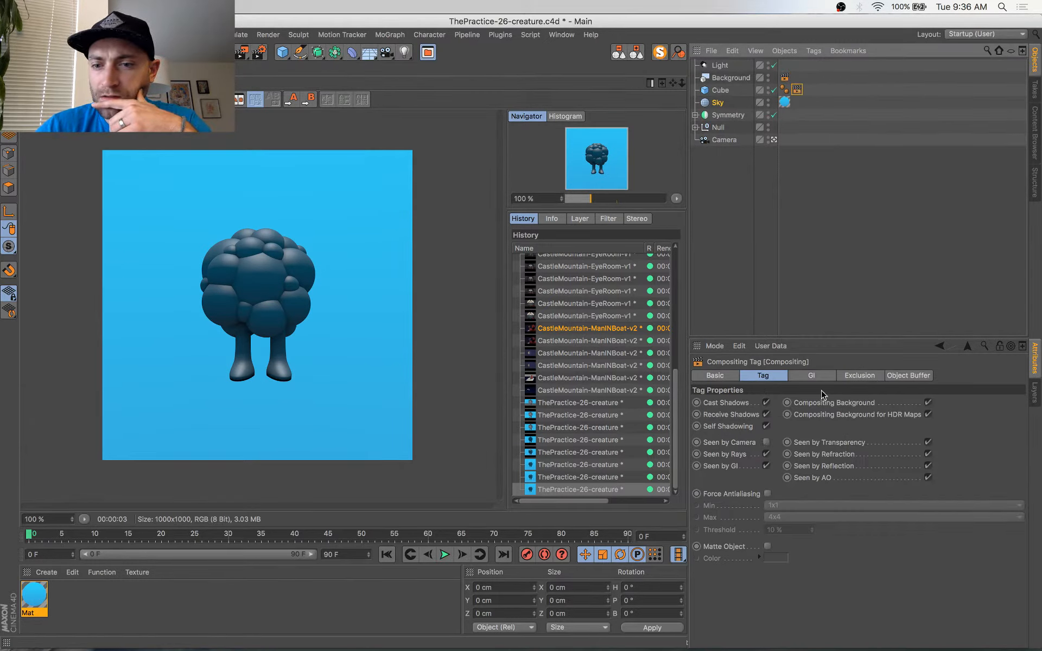
pyautogui.click(766, 442)
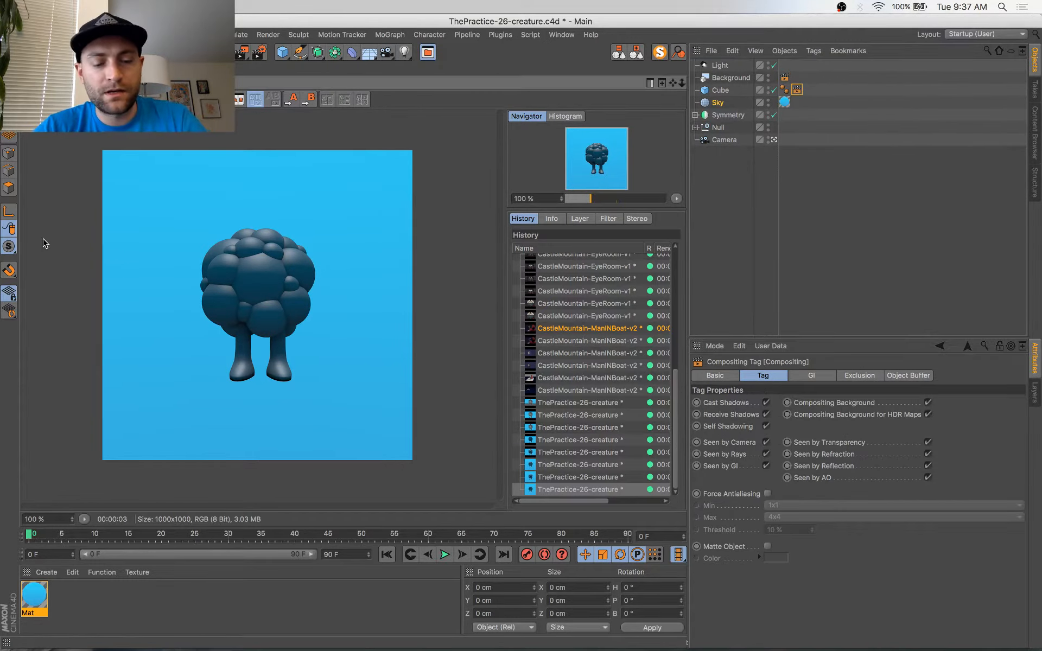
pyautogui.hotkey('shift', 'r')
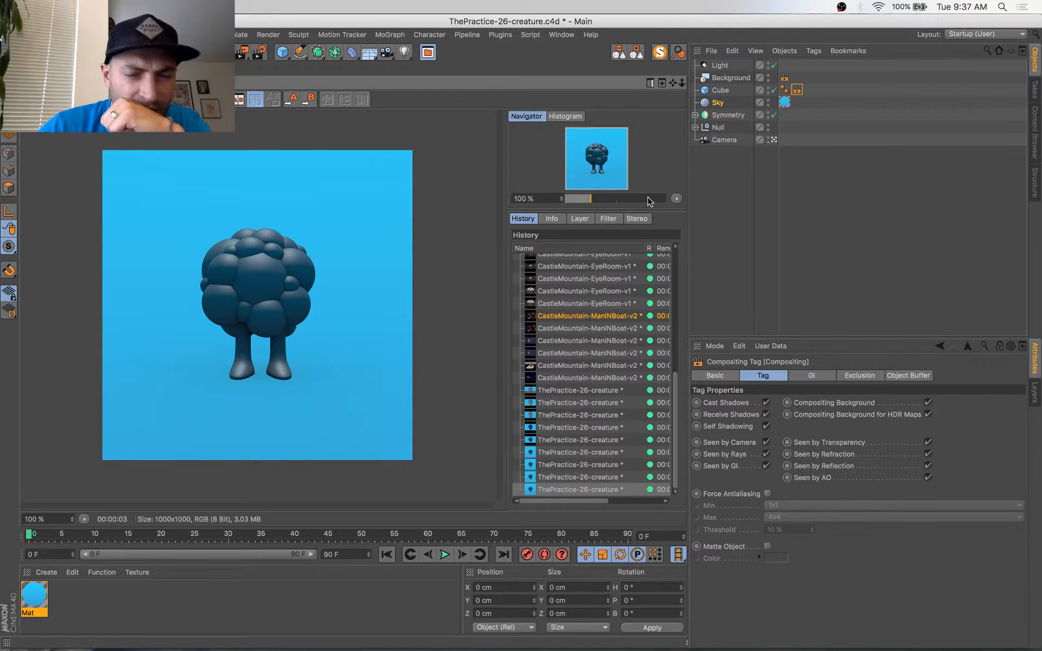
# Step: Set the Light's shadow type to Area and render the scene to the Picture Viewer
pyautogui.click(719, 65)
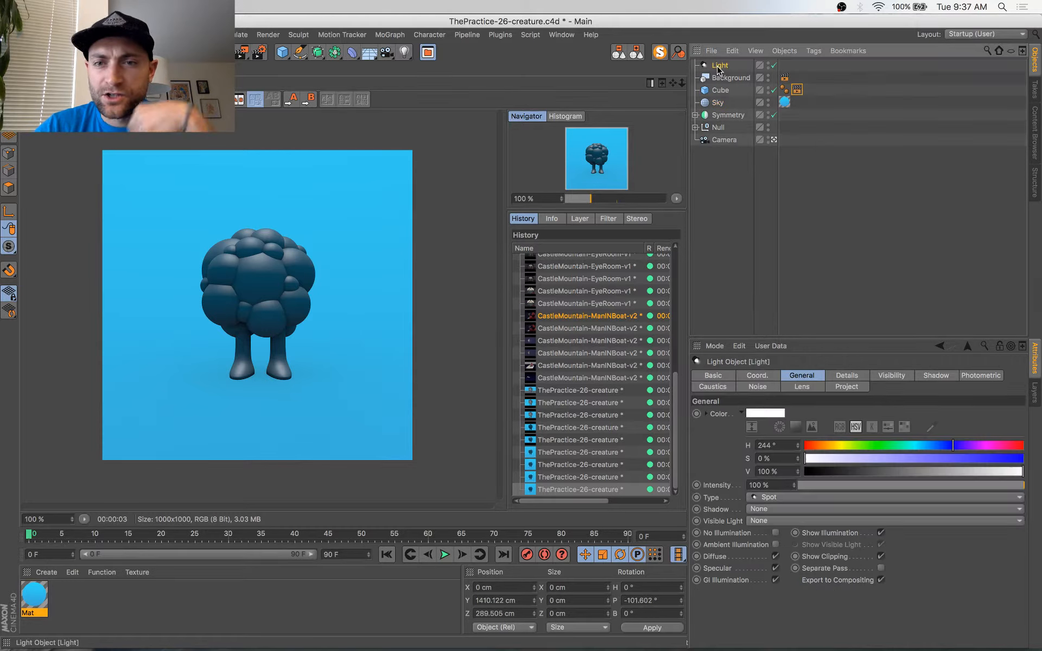
pyautogui.click(763, 510)
pyautogui.click(785, 563)
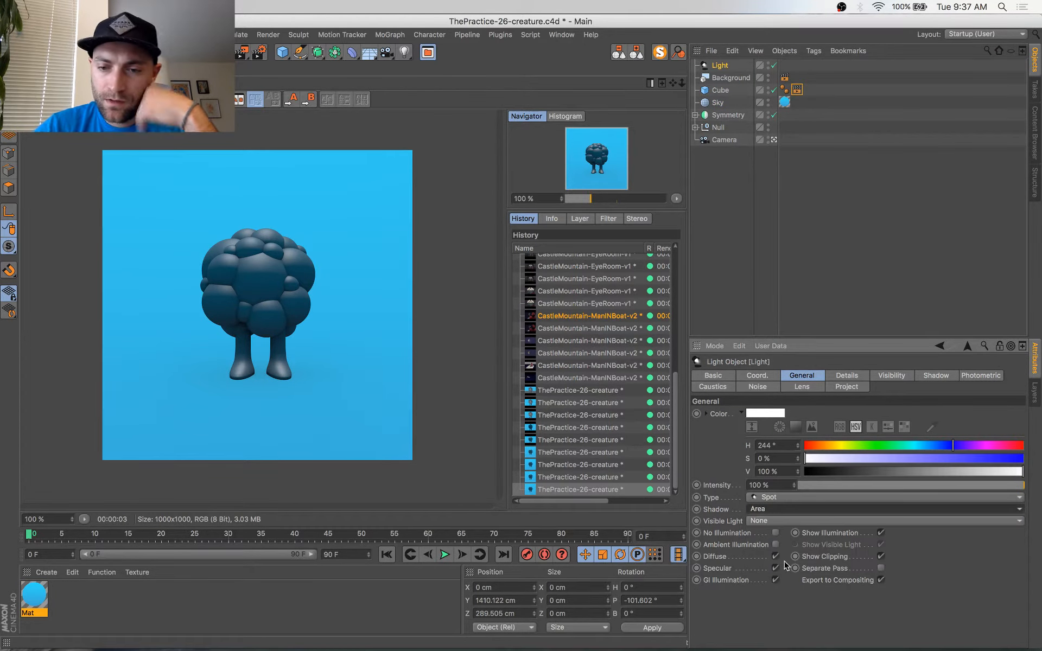
pyautogui.hotkey('shift', 'r')
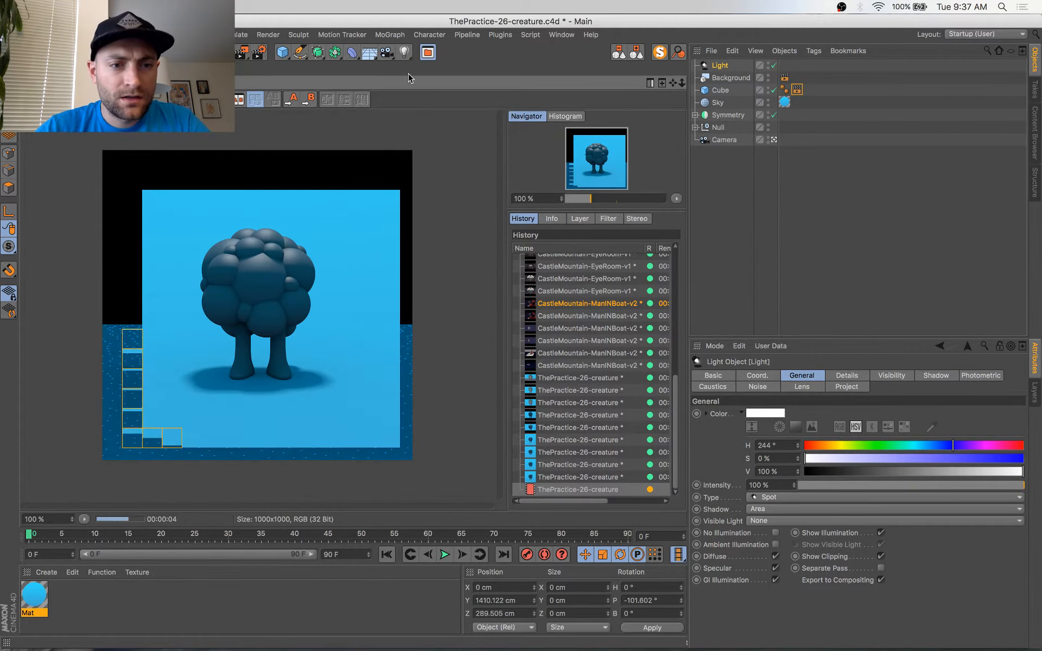
# Step: Check the YouTube live chat in Chrome, then return to Cinema 4D to review the shadow render and go back to the viewport
pyautogui.press('super+w')
pyautogui.press('super+tab')
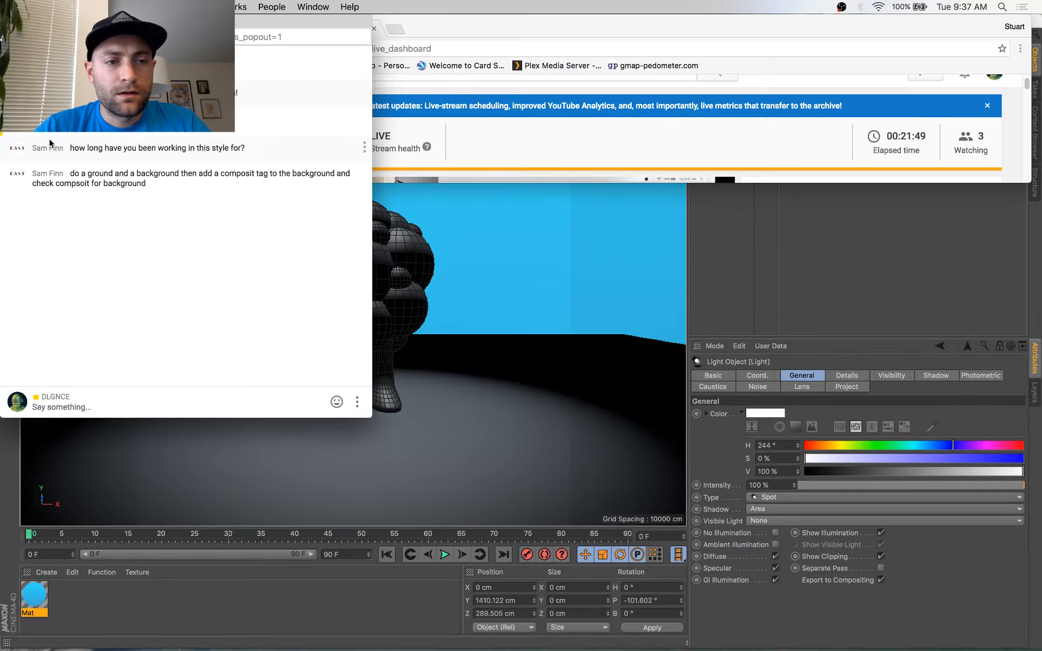
pyautogui.press('super+Tab')
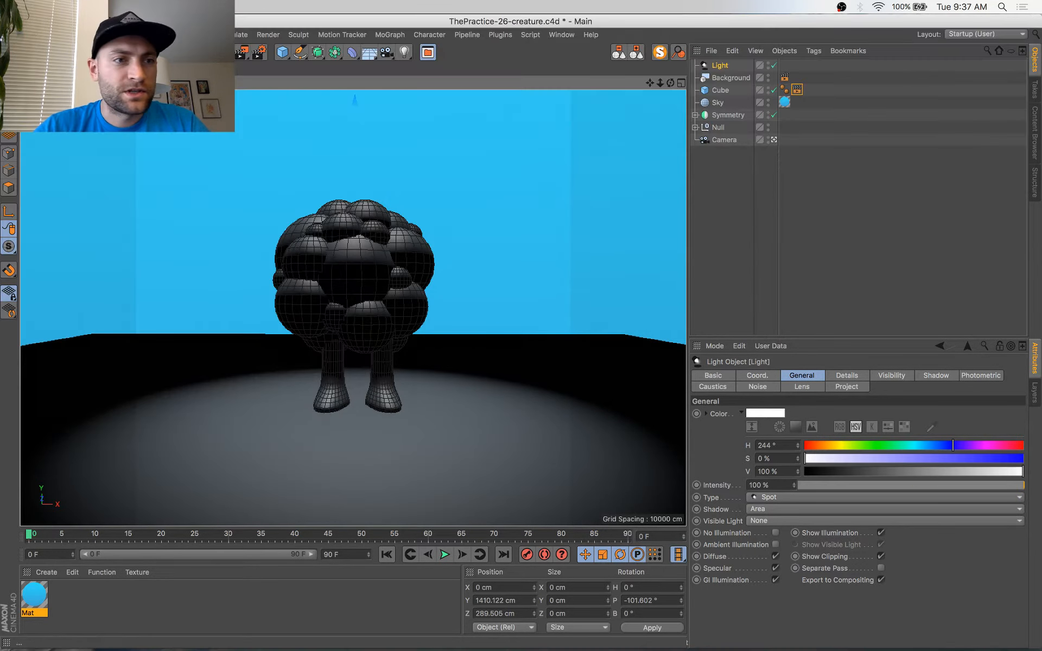
pyautogui.press('super+grave')
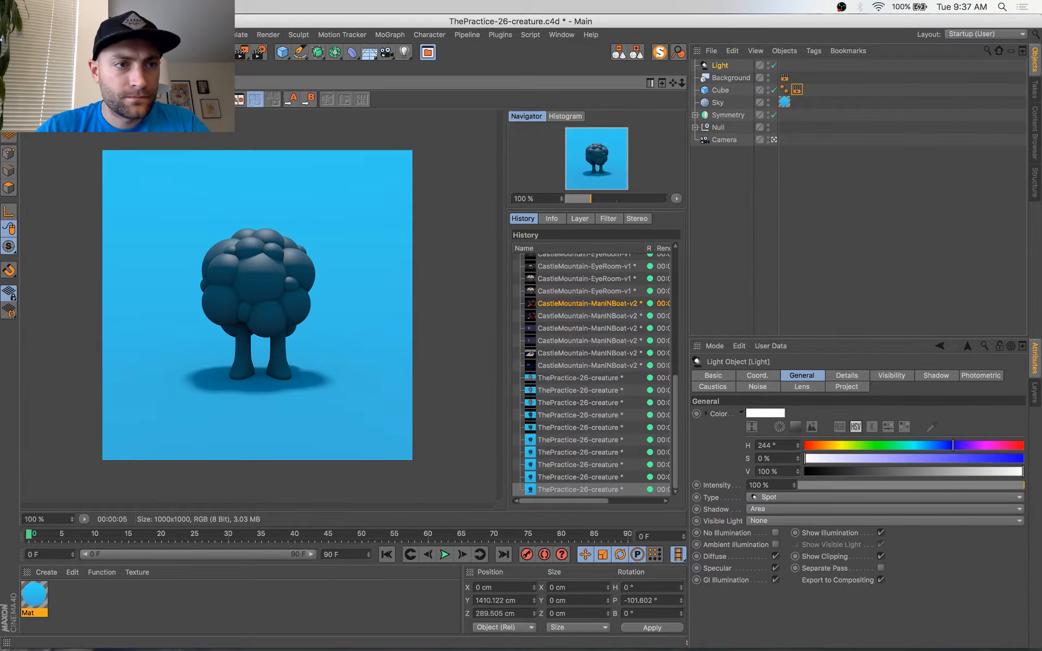
pyautogui.press('super+w')
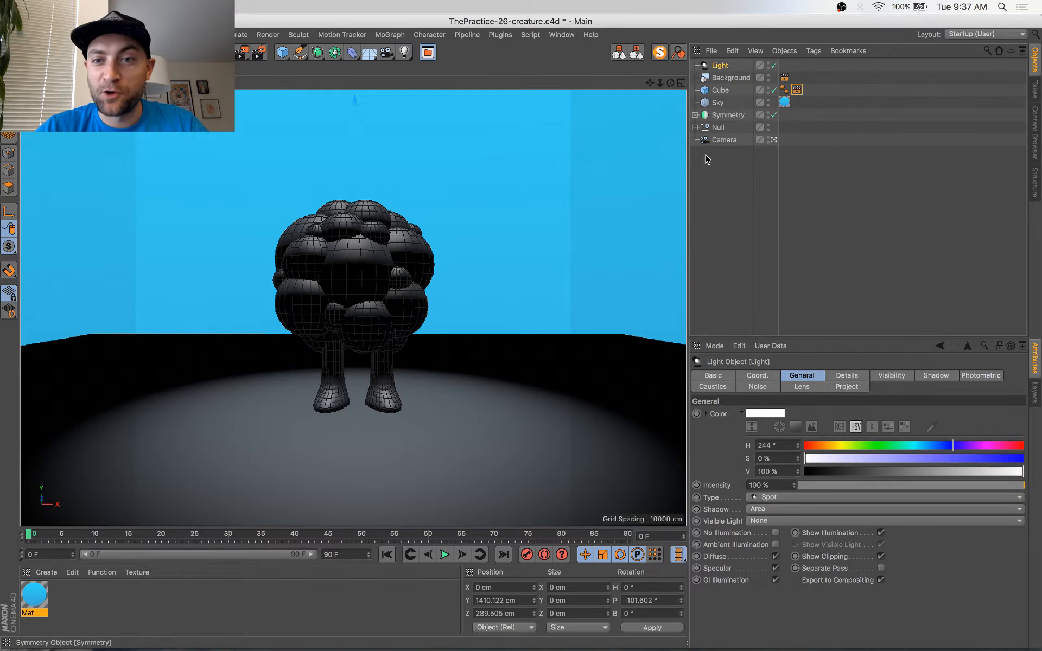
# Step: Move the camera closer to the creature, to a Z position of about -563 cm, and render the new framing
pyautogui.scroll(5, 347, 323)
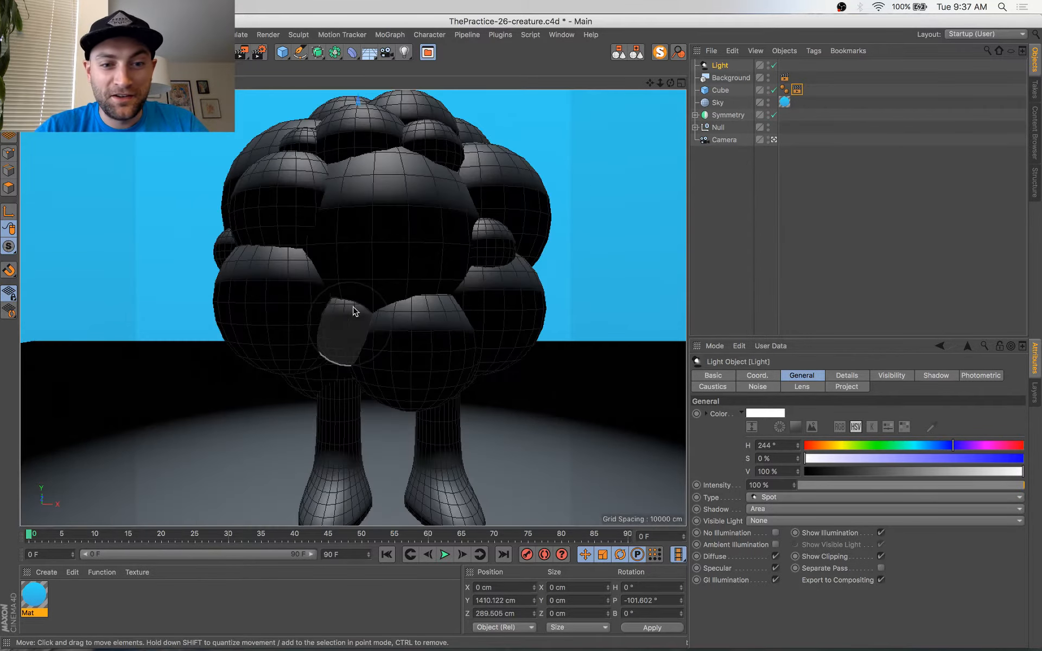
pyautogui.scroll(-5, 392, 311)
pyautogui.click(388, 307)
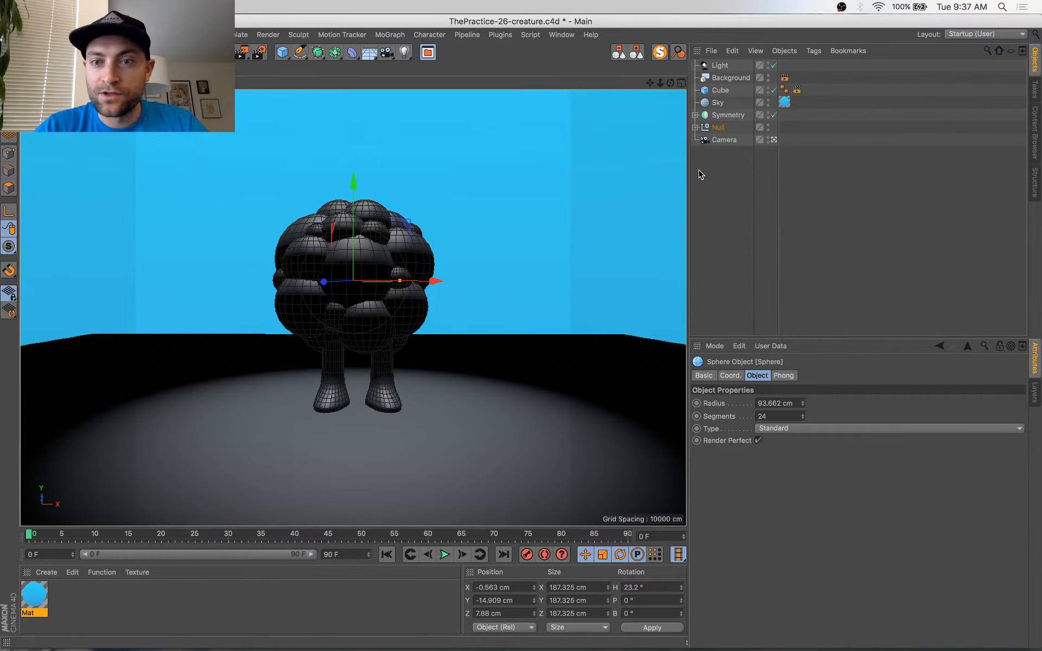
pyautogui.middleClick(454, 191)
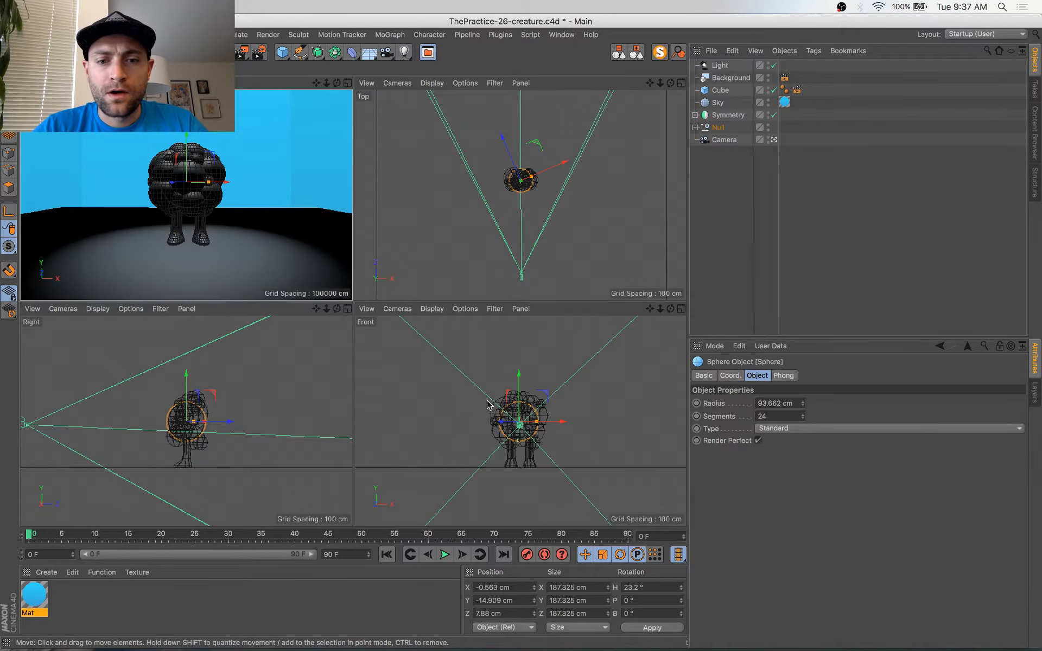
pyautogui.click(725, 139)
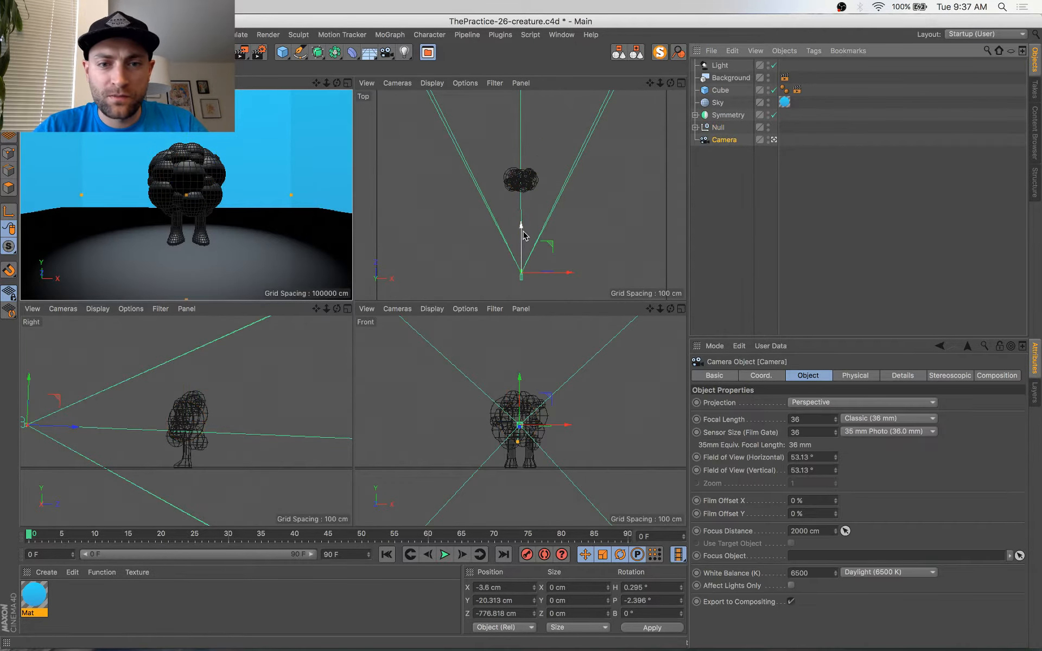
pyautogui.moveTo(525, 235); pyautogui.dragTo(526, 212)
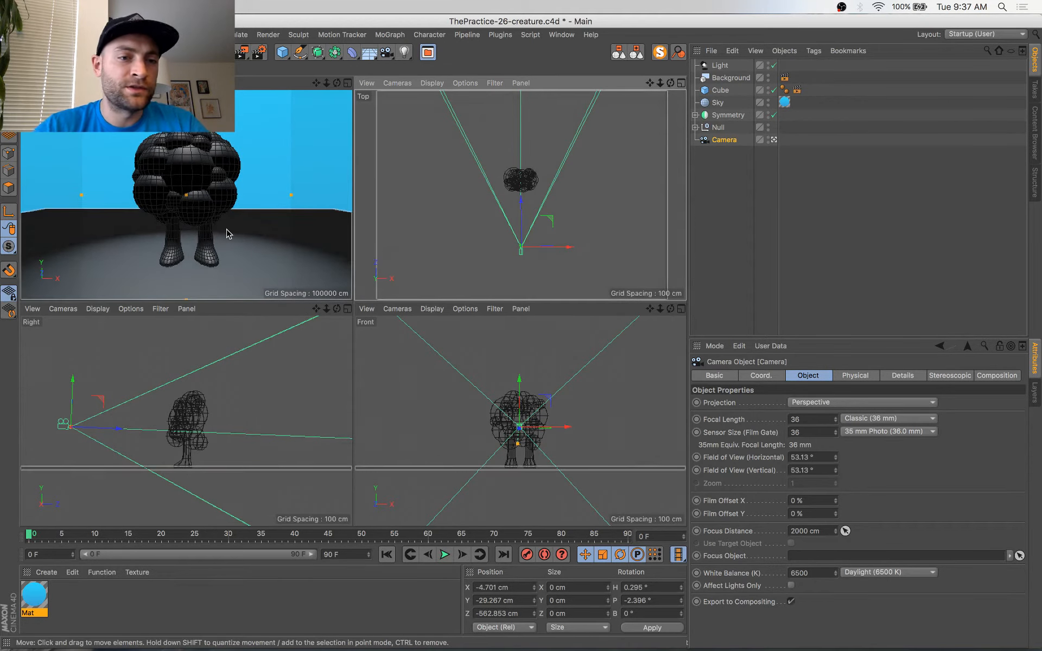
pyautogui.press('F1')
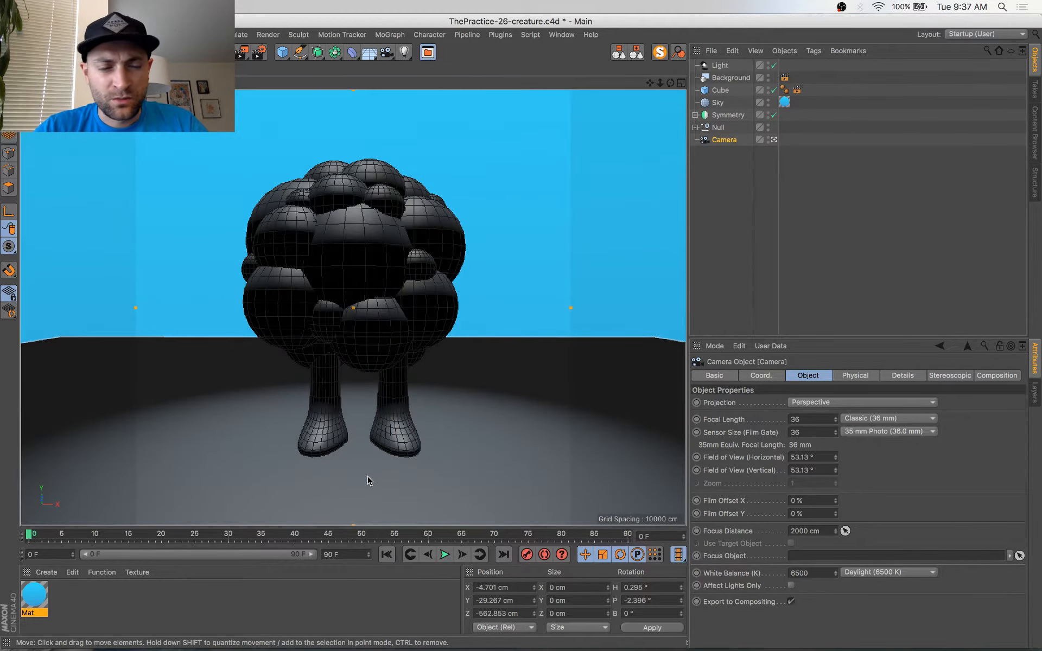
pyautogui.click(358, 214)
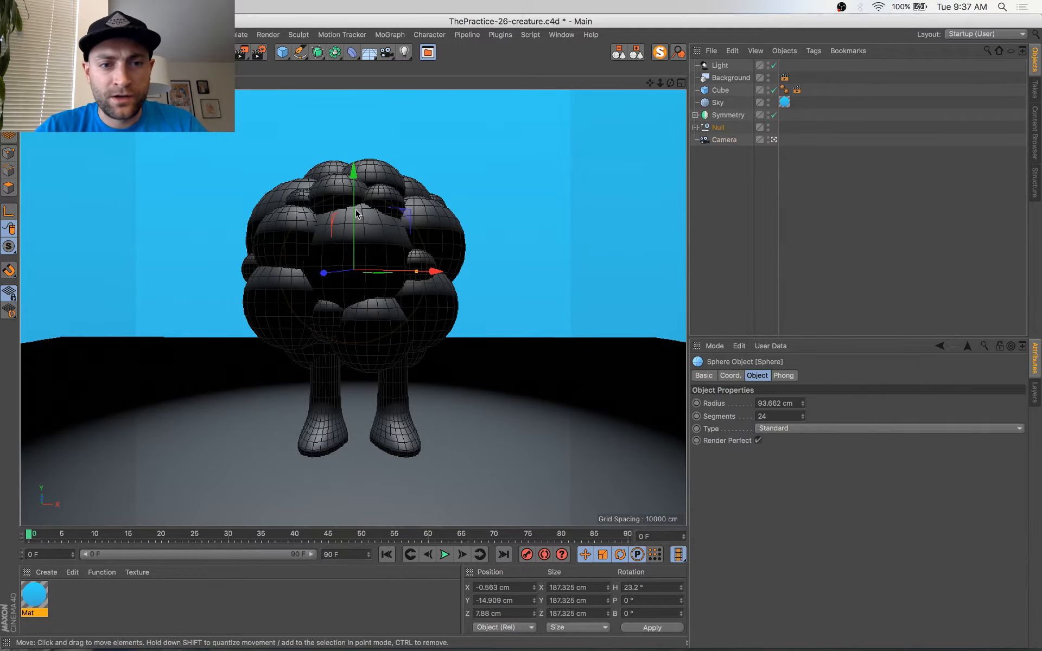
pyautogui.hotkey('shift', 'r')
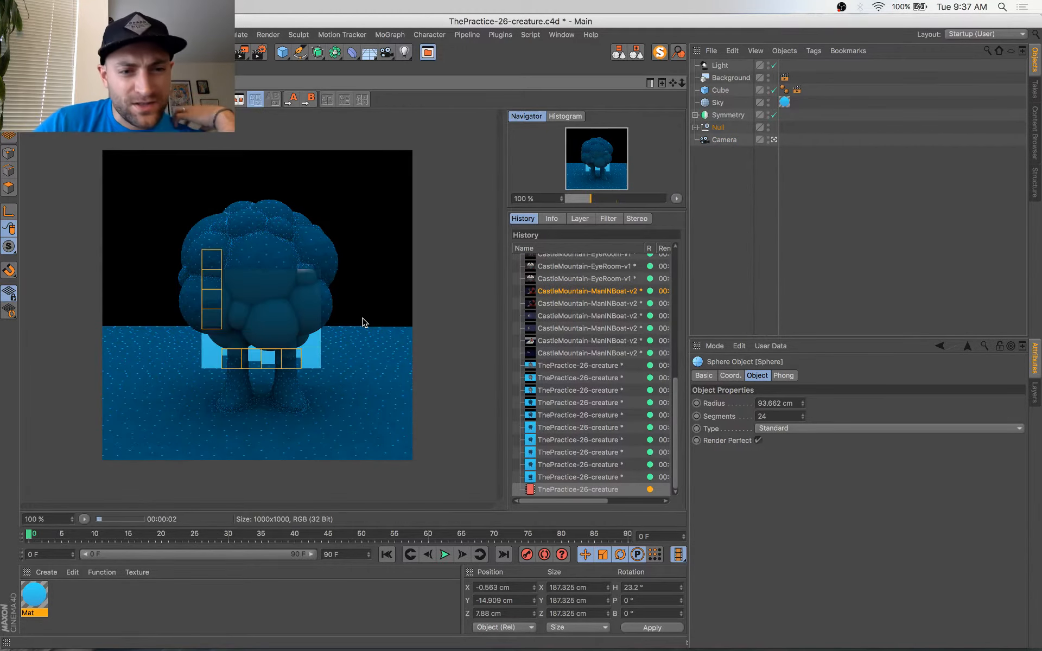
# Step: Create a new material for the creature, turn off its Reflectance channel, and show its Color settings
pyautogui.doubleClick(84, 595)
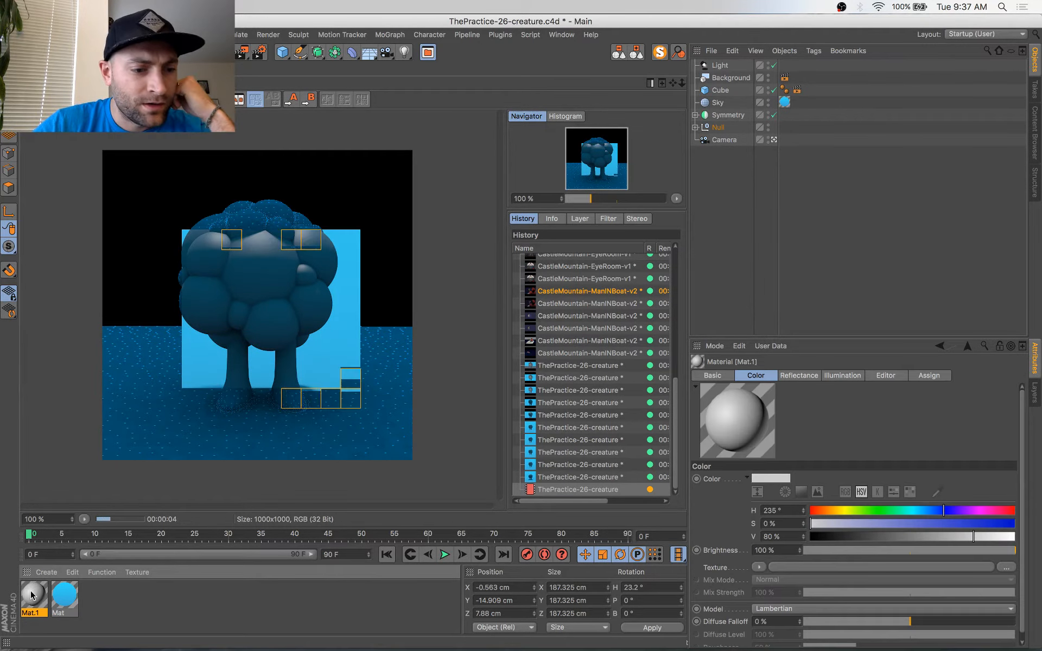
pyautogui.doubleClick(32, 595)
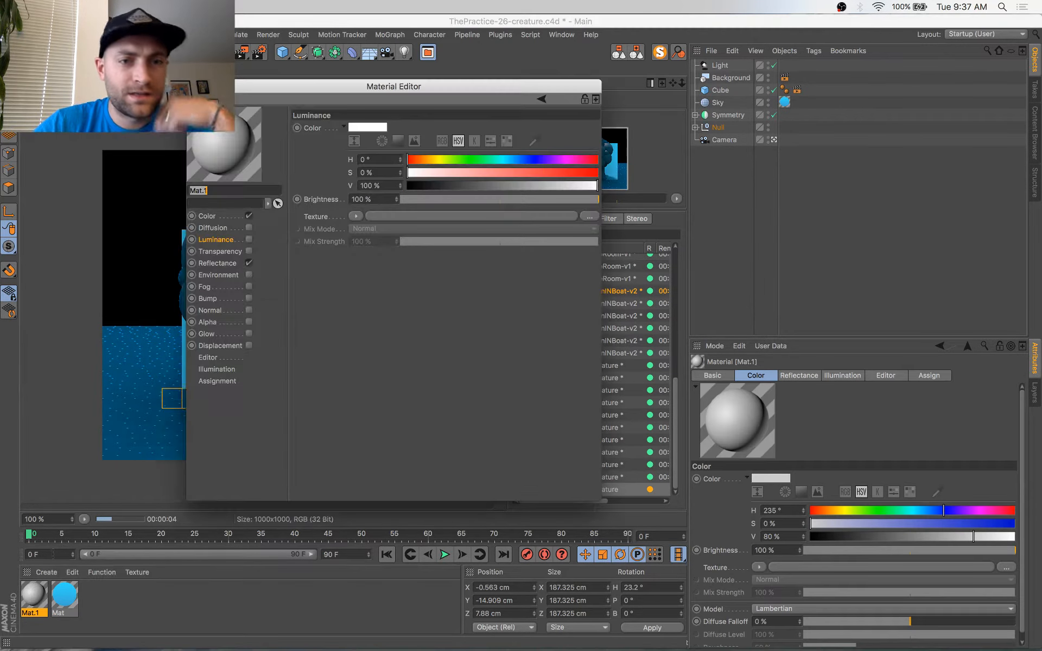
pyautogui.click(252, 264)
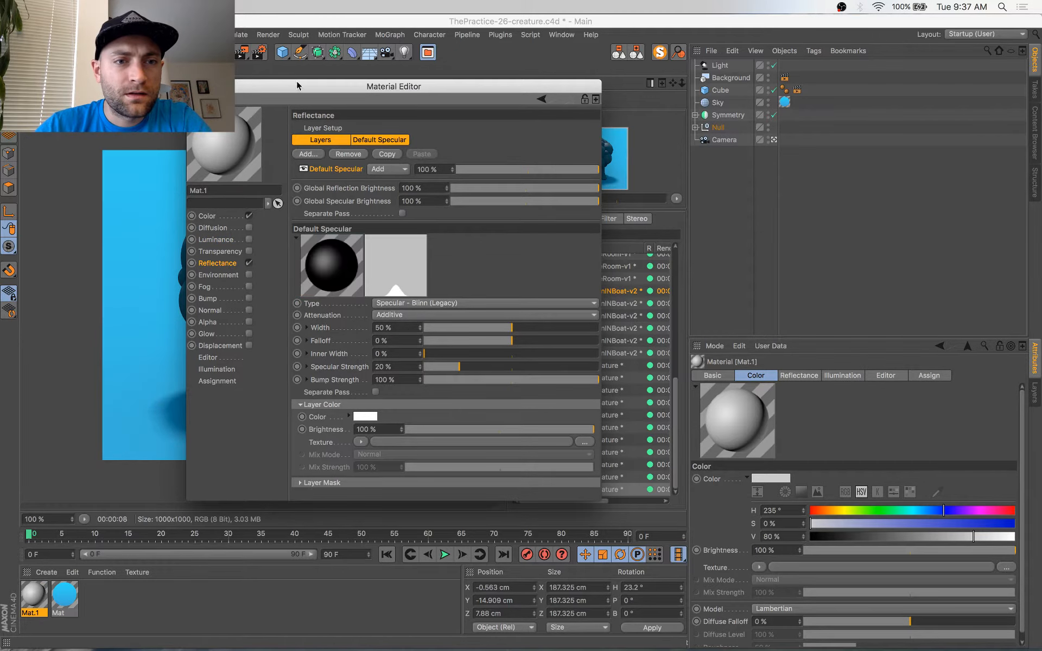
pyautogui.moveTo(300, 90); pyautogui.dragTo(494, 106)
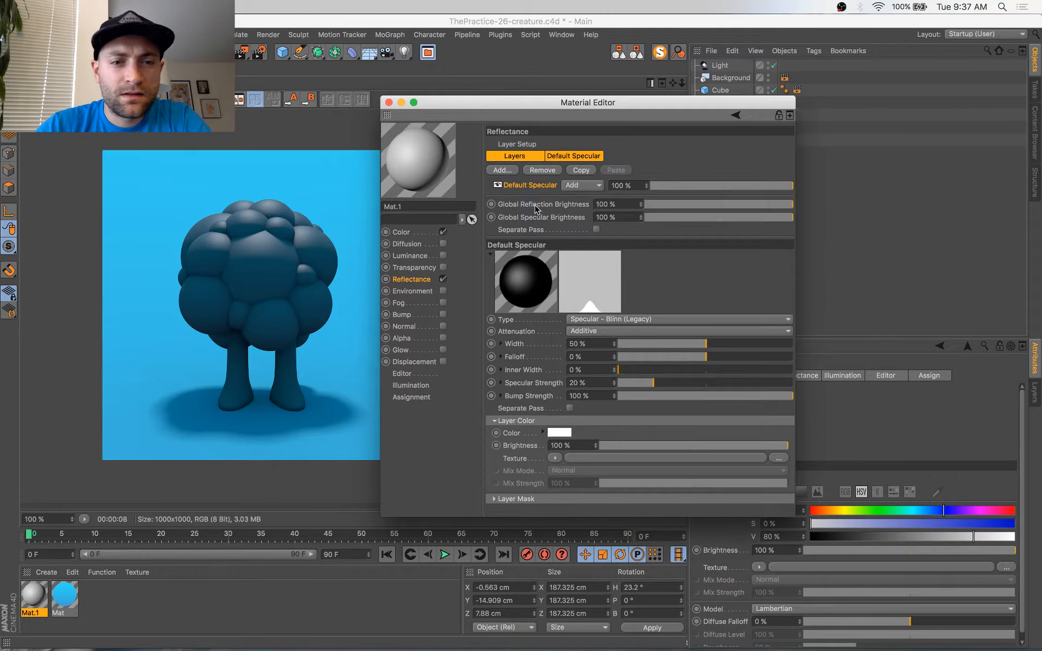
pyautogui.click(414, 232)
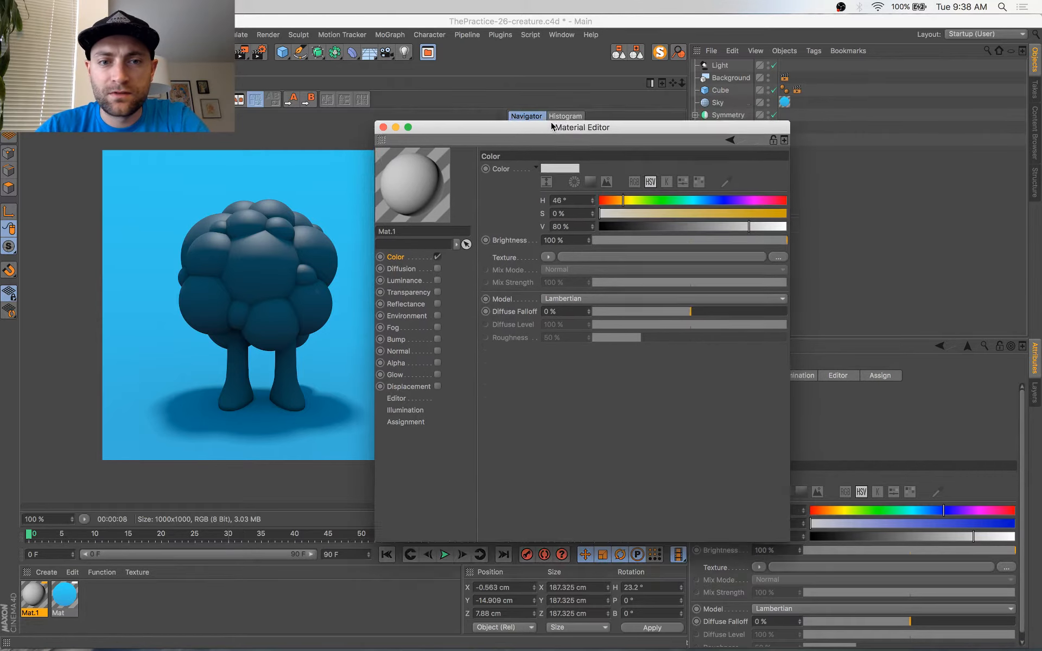
pyautogui.moveTo(543, 126); pyautogui.dragTo(550, 248)
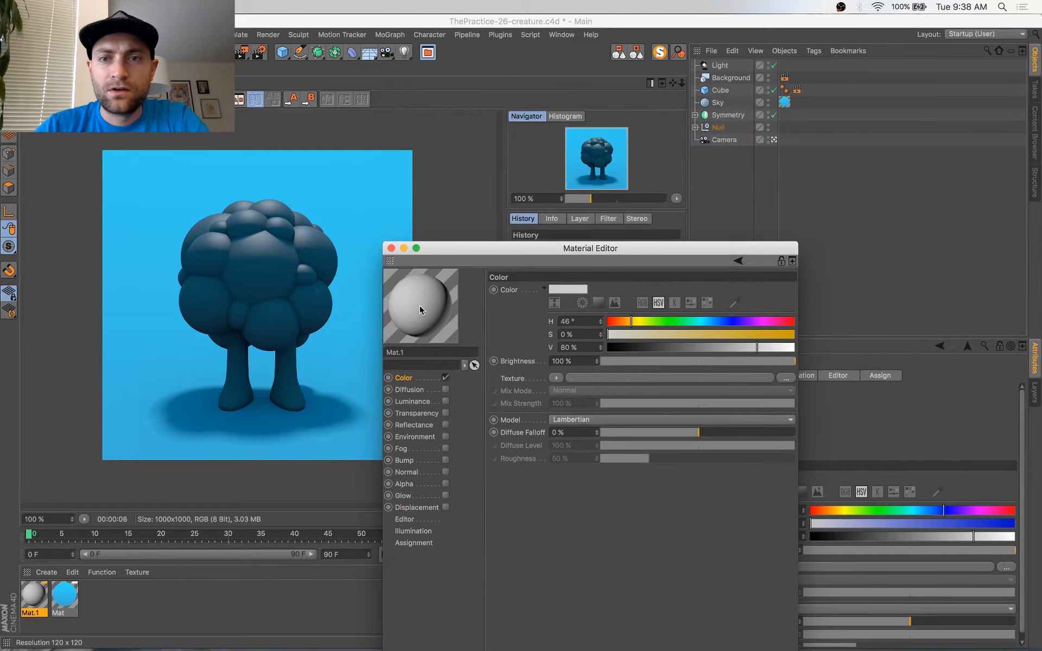
# Step: Group the Symmetry and Null objects under a parent Null with the new grey material assigned, and render the result
pyautogui.moveTo(420, 305); pyautogui.dragTo(723, 129)
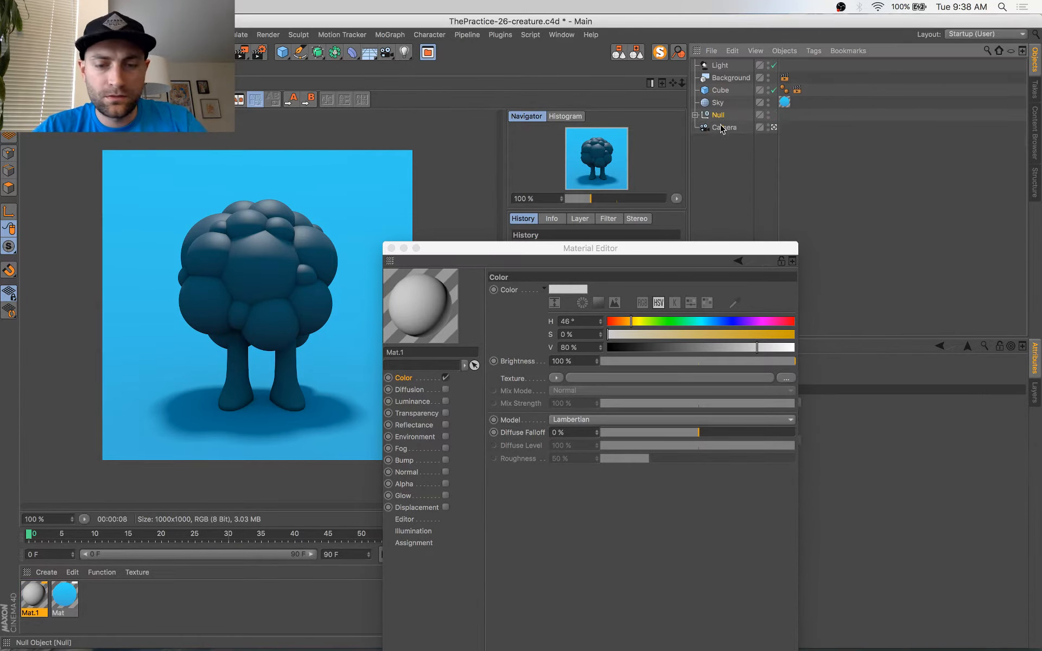
pyautogui.click(696, 115)
pyautogui.moveTo(786, 140); pyautogui.dragTo(786, 115)
pyautogui.hotkey('shift', 'r')
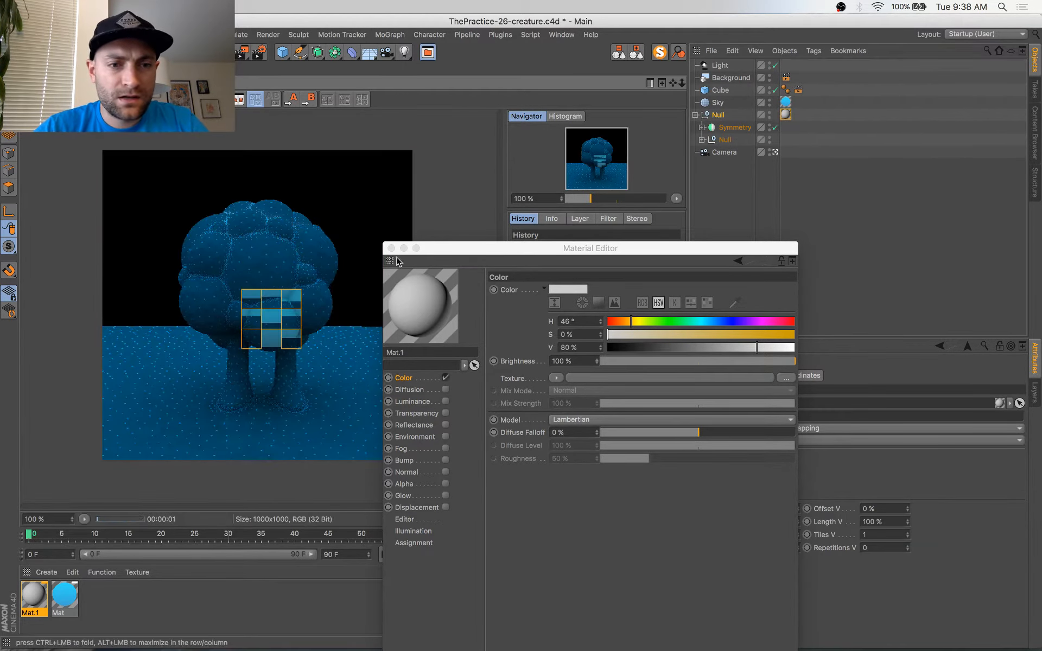
pyautogui.click(392, 248)
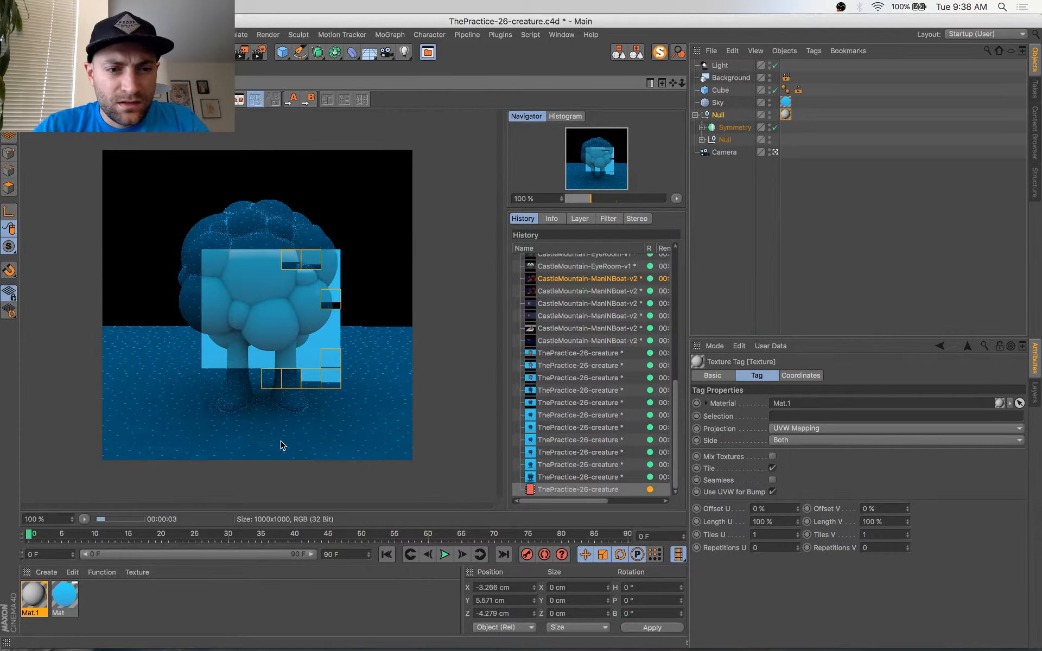
# Step: Set the creature material's color to orange with H 41°, S 100% and V 96%, and render it to the Picture Viewer
pyautogui.doubleClick(34, 597)
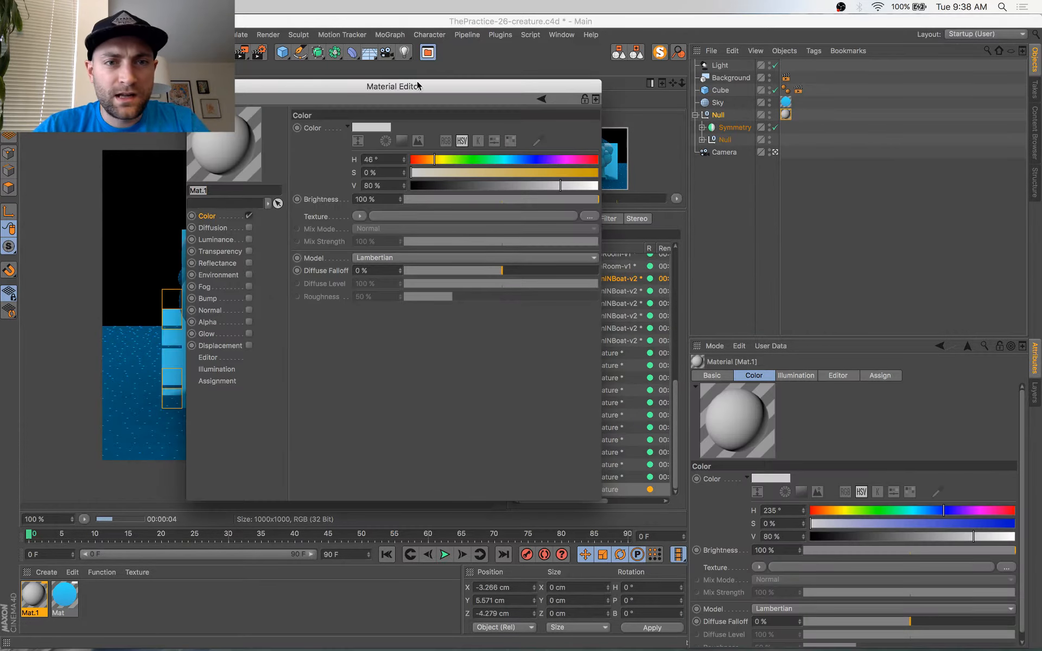
pyautogui.moveTo(419, 85); pyautogui.dragTo(602, 116)
pyautogui.moveTo(734, 203); pyautogui.dragTo(775, 216)
pyautogui.click(616, 190)
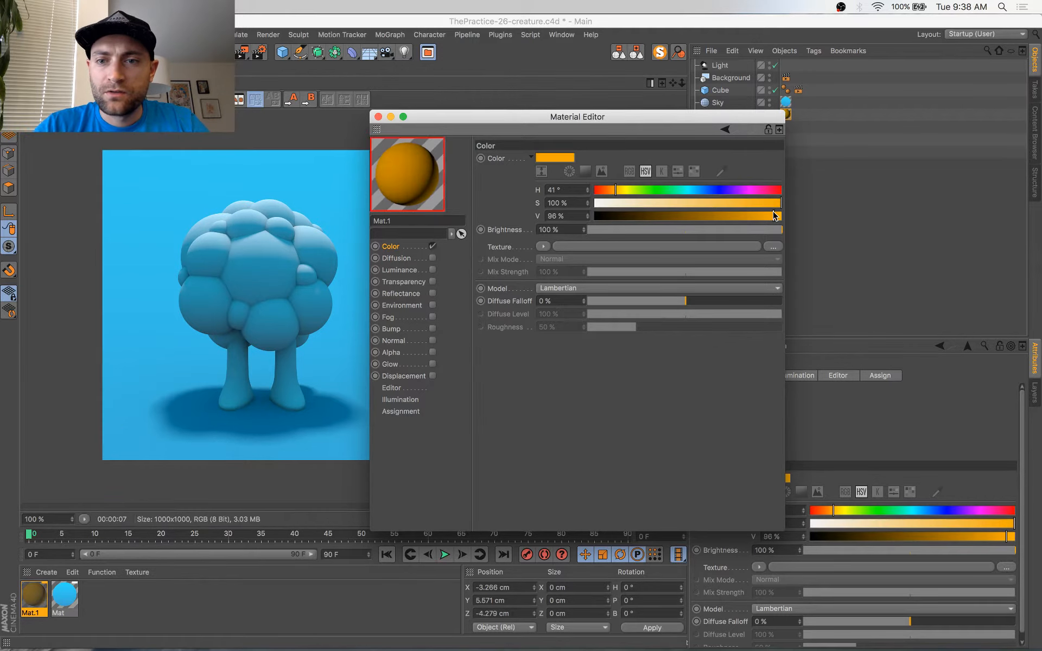
pyautogui.press('super+r')
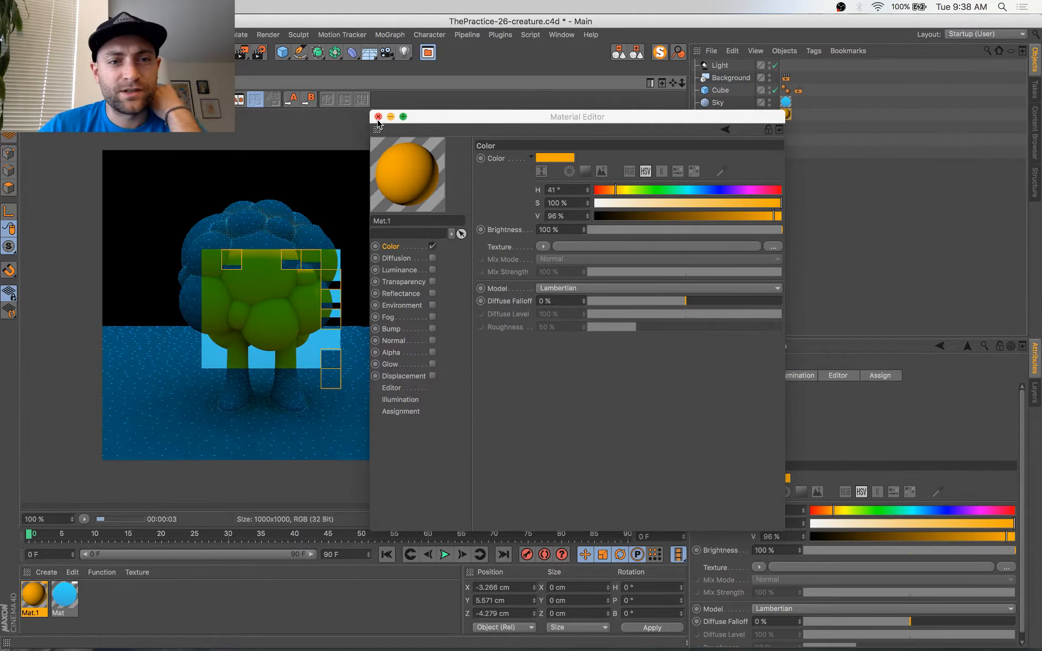
pyautogui.click(378, 117)
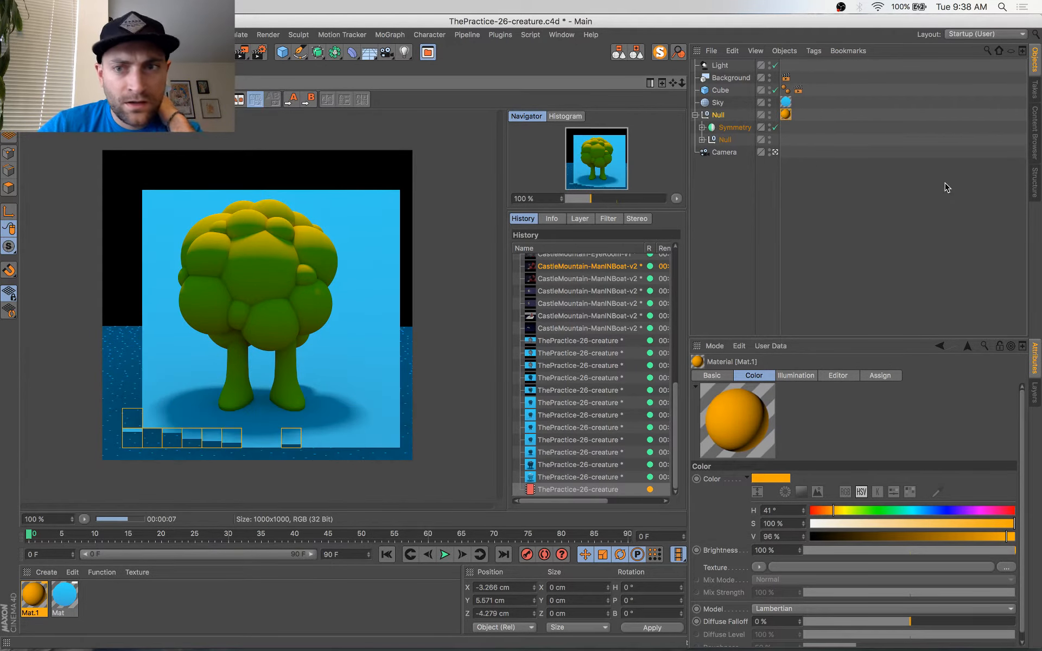
# Step: Set the first color of the sky material's Luminance gradient to a greyish blue with H 200°, S 24% and V 64%
pyautogui.click(785, 102)
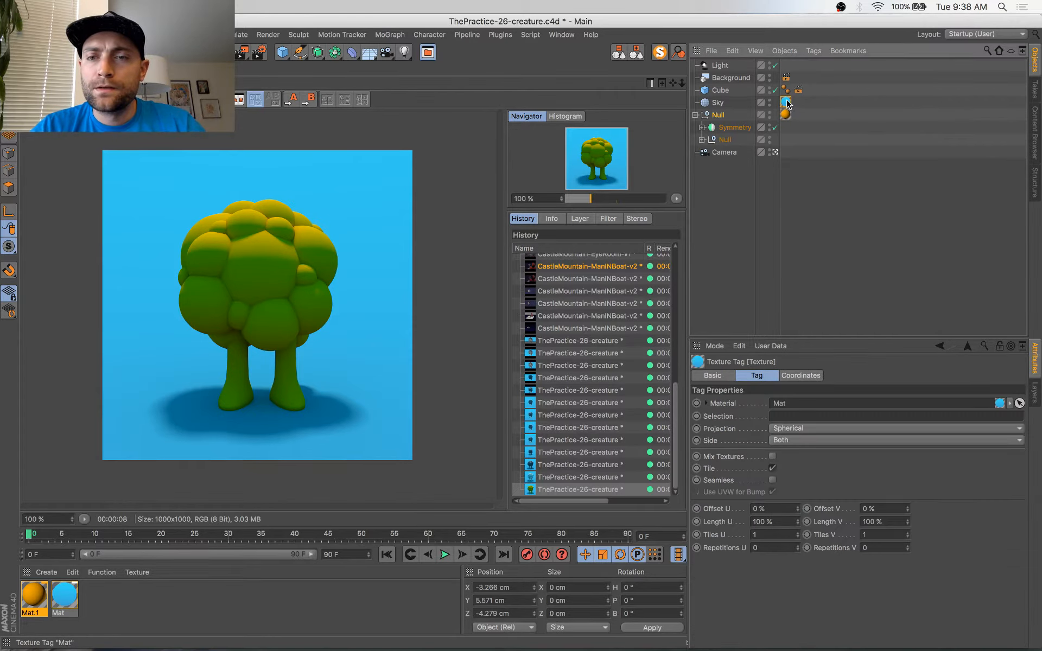
pyautogui.doubleClick(72, 594)
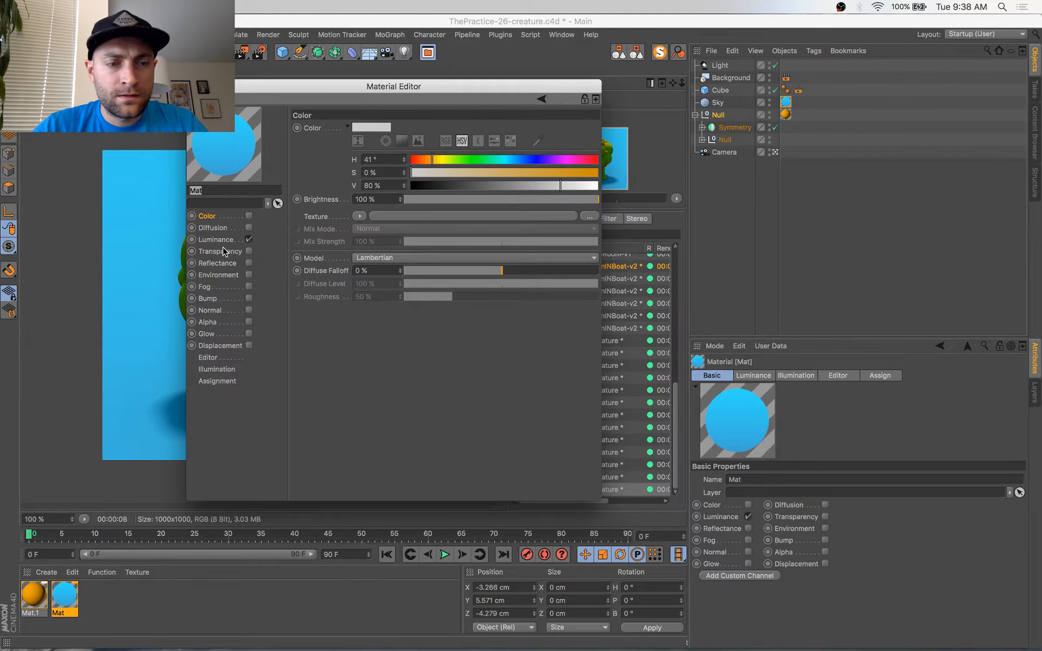
pyautogui.click(218, 240)
pyautogui.moveTo(321, 84); pyautogui.dragTo(585, 260)
pyautogui.moveTo(658, 258); pyautogui.dragTo(663, 219)
pyautogui.press('super+Tab')
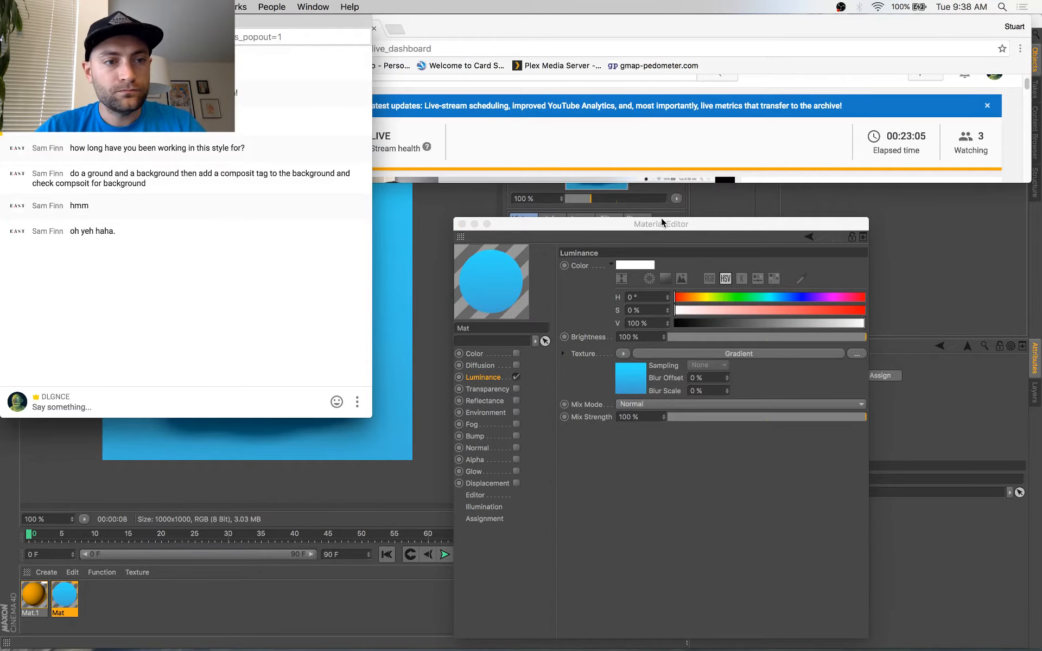
pyautogui.press('super+Tab')
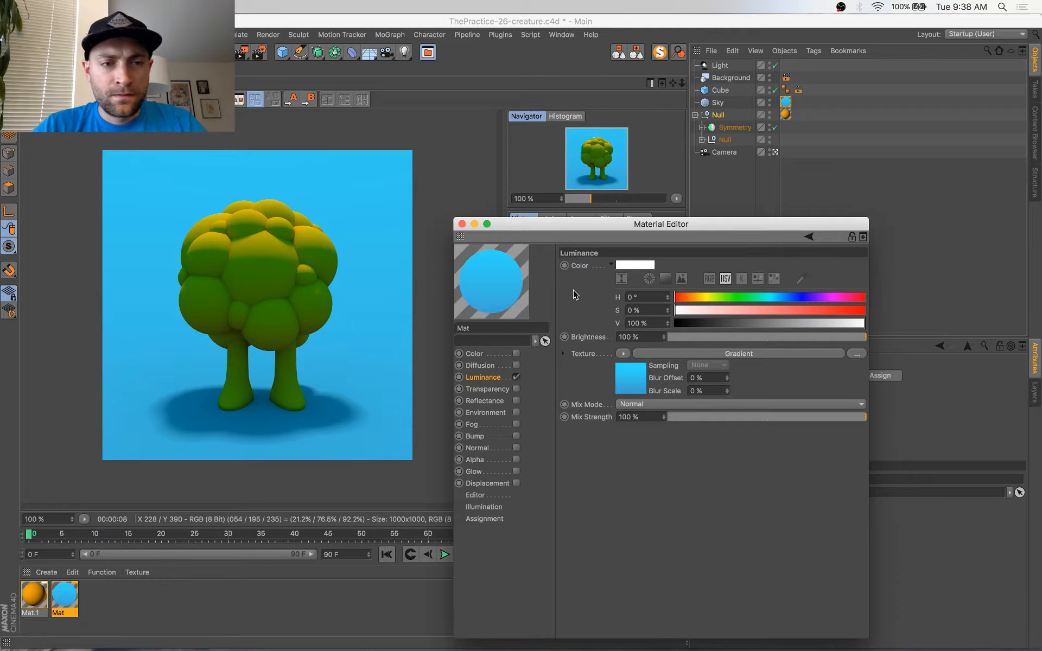
pyautogui.click(628, 367)
pyautogui.doubleClick(613, 363)
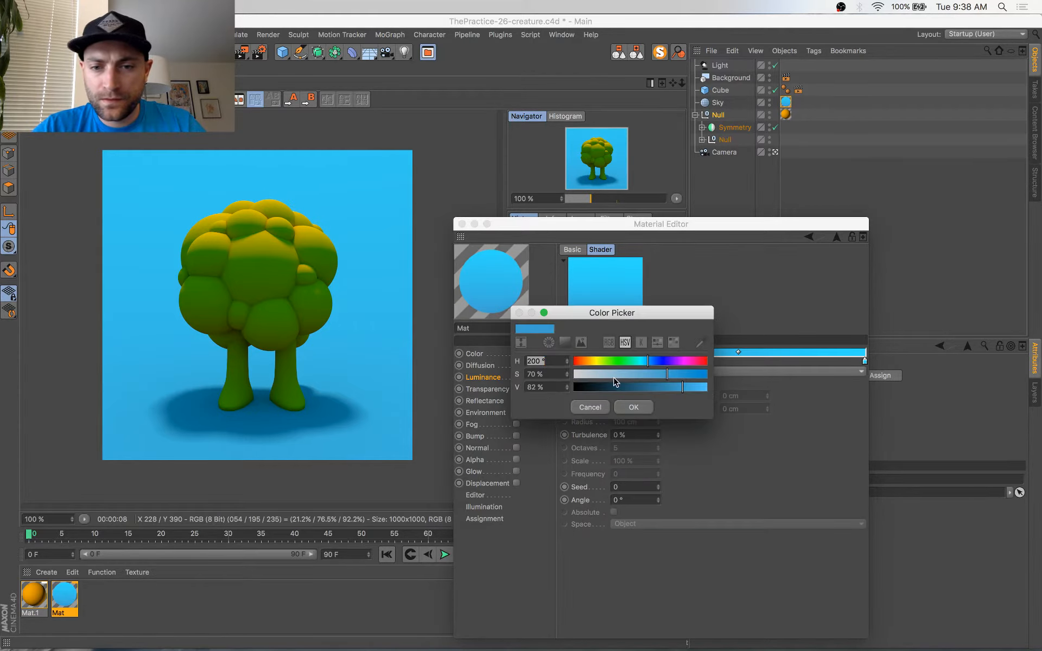
pyautogui.moveTo(614, 376); pyautogui.dragTo(605, 375)
pyautogui.moveTo(666, 389); pyautogui.dragTo(654, 390)
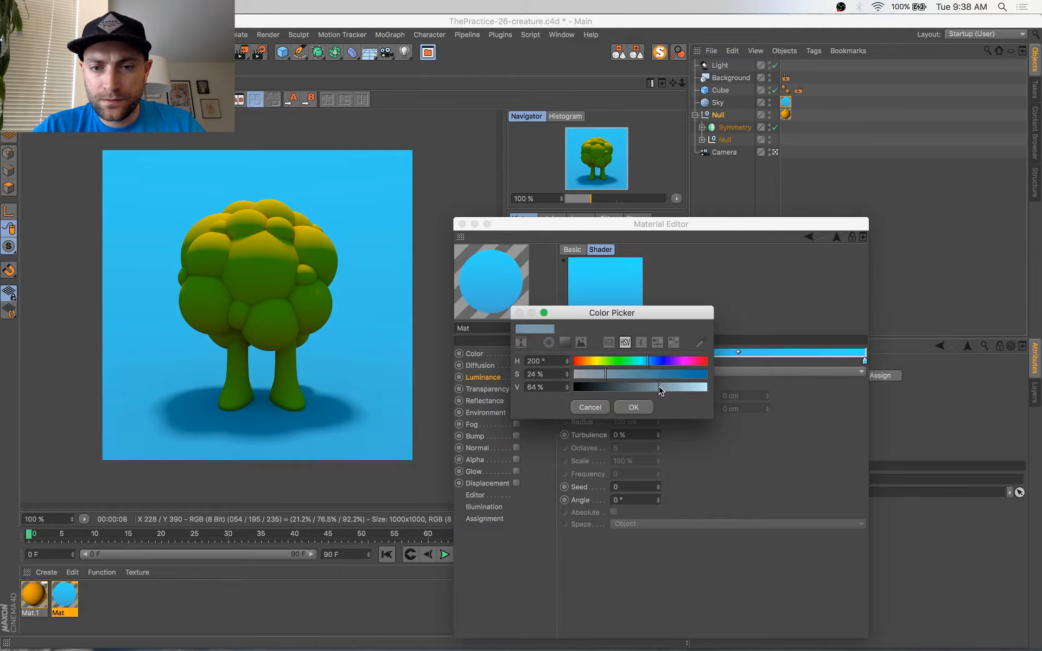
pyautogui.click(635, 409)
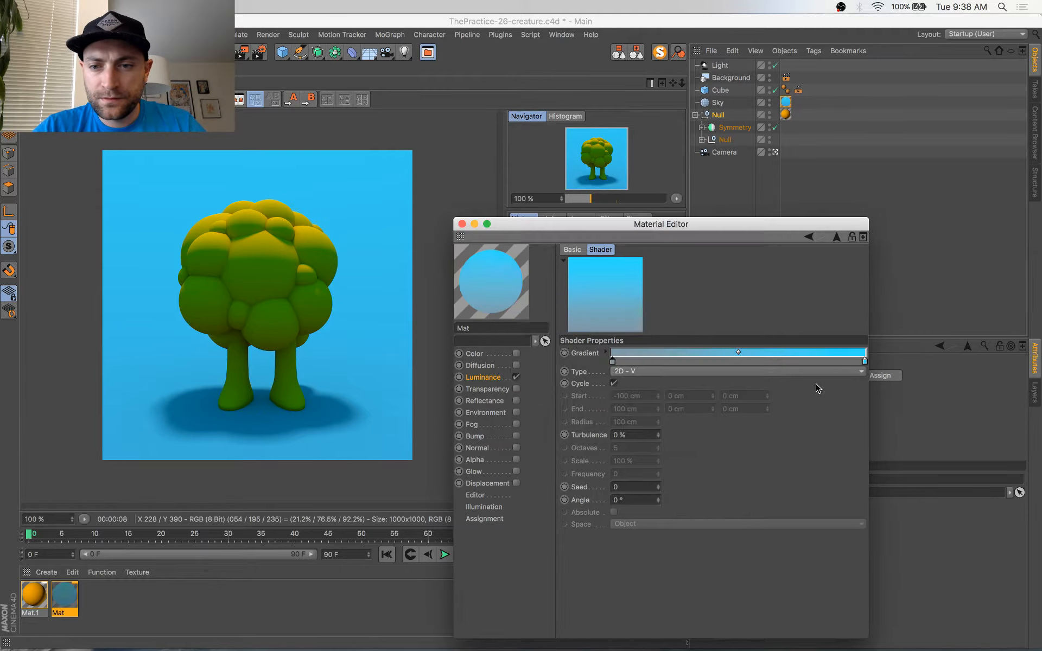
# Step: Set the gradient's other end color to pale cream with H 60°, S 9% and V 100%, and render the scene
pyautogui.doubleClick(865, 363)
pyautogui.moveTo(852, 374); pyautogui.dragTo(840, 378)
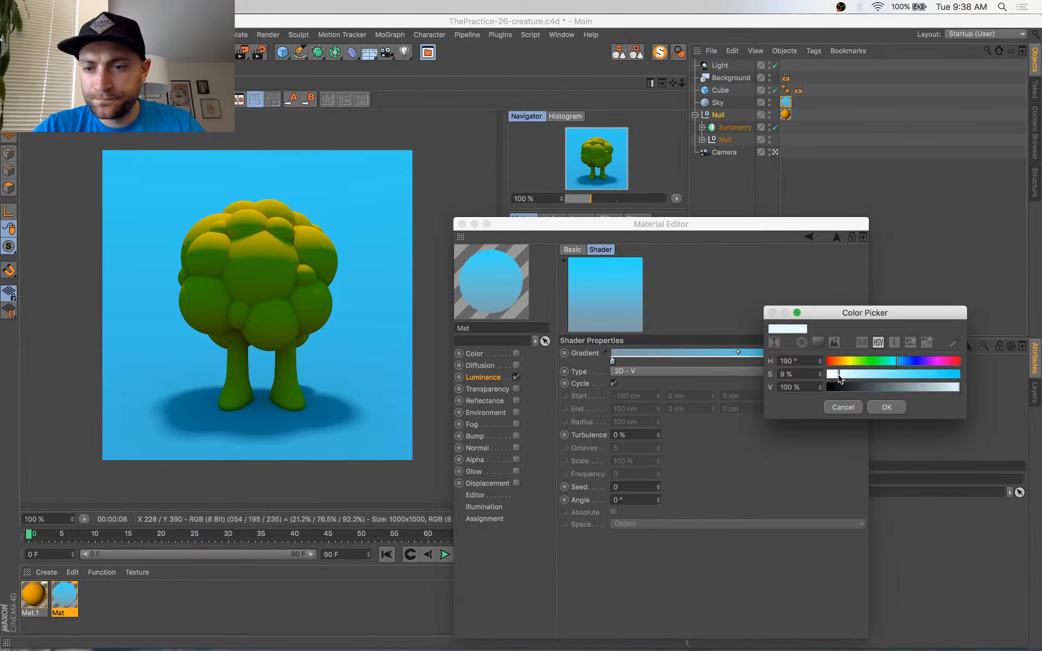
pyautogui.click(850, 361)
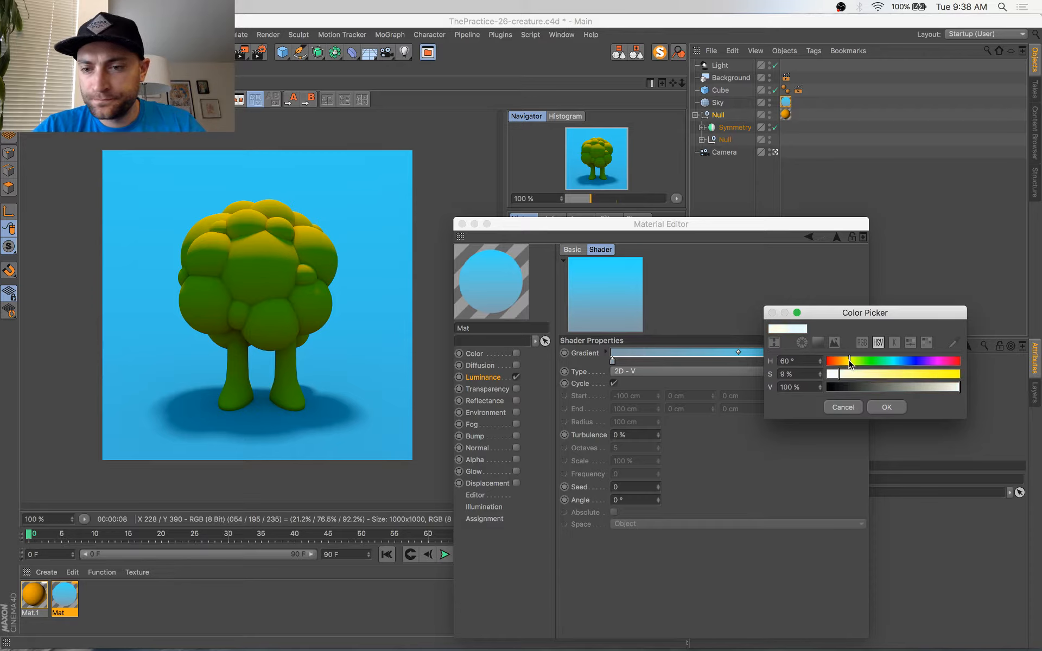
pyautogui.click(887, 407)
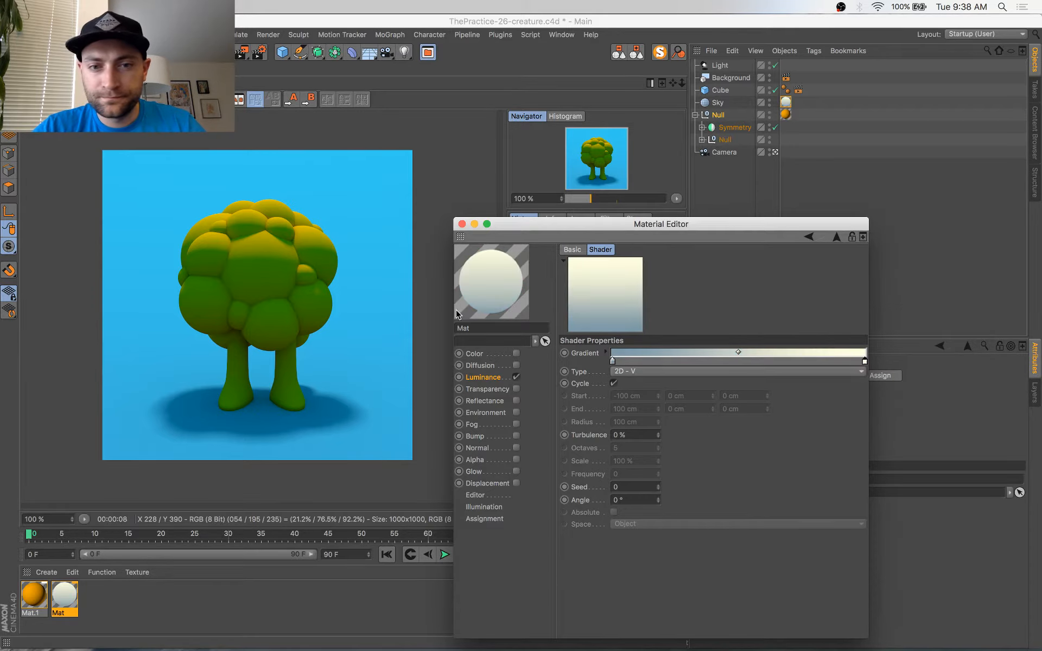
pyautogui.click(462, 225)
pyautogui.hotkey('shift', 'r')
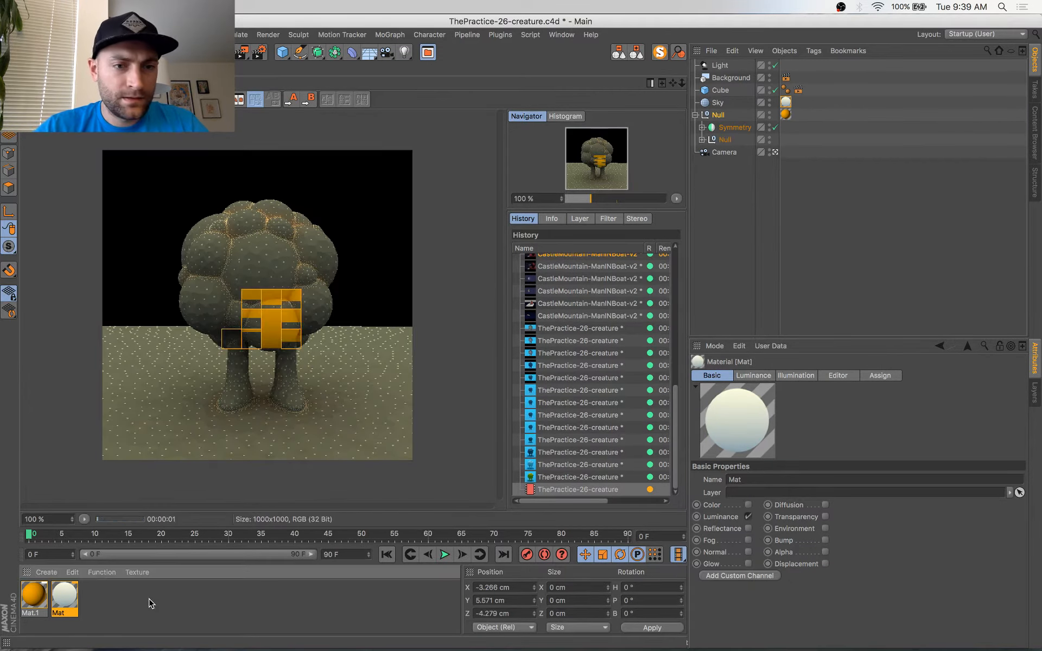
# Step: Create another new material, turn off its Reflectance channel, and show its Color settings
pyautogui.click(152, 601)
pyautogui.doubleClick(89, 596)
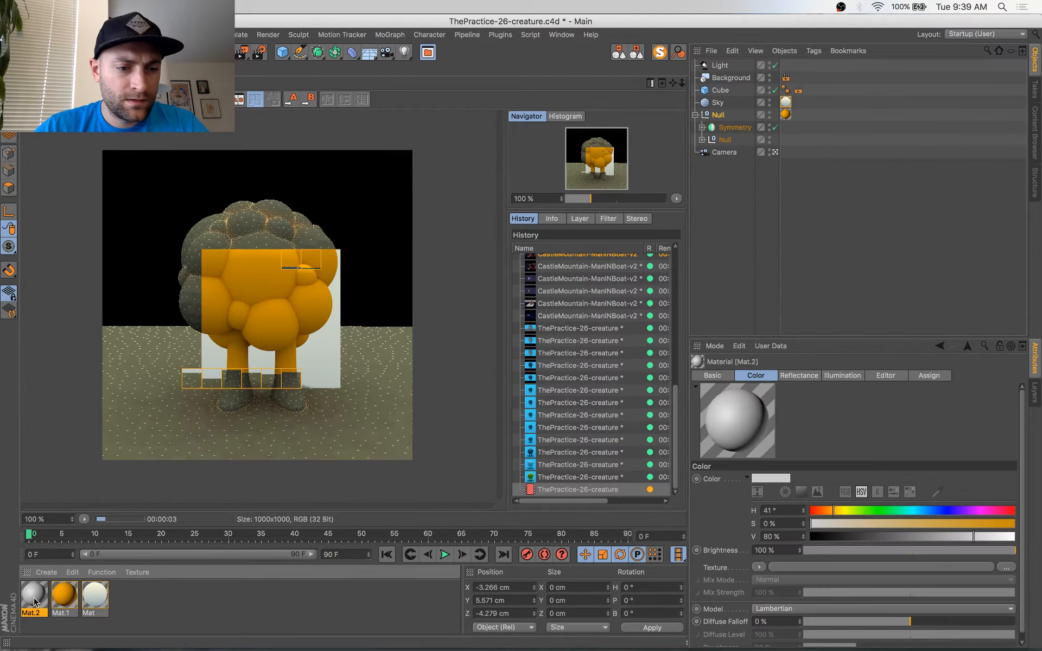
pyautogui.doubleClick(34, 601)
pyautogui.moveTo(331, 86); pyautogui.dragTo(596, 154)
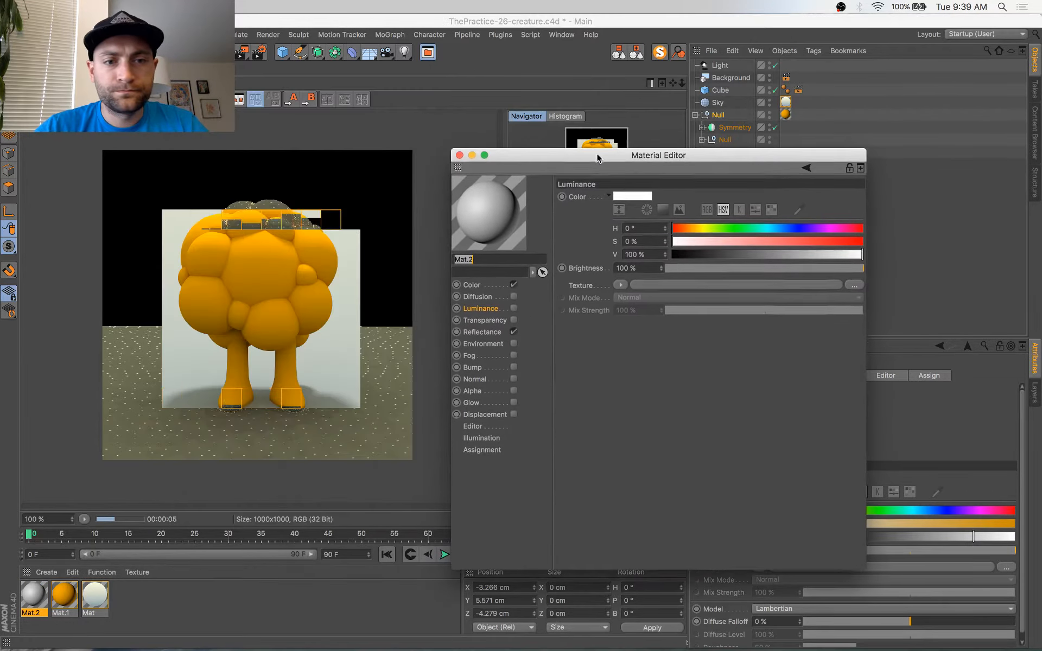
pyautogui.click(514, 332)
pyautogui.click(478, 285)
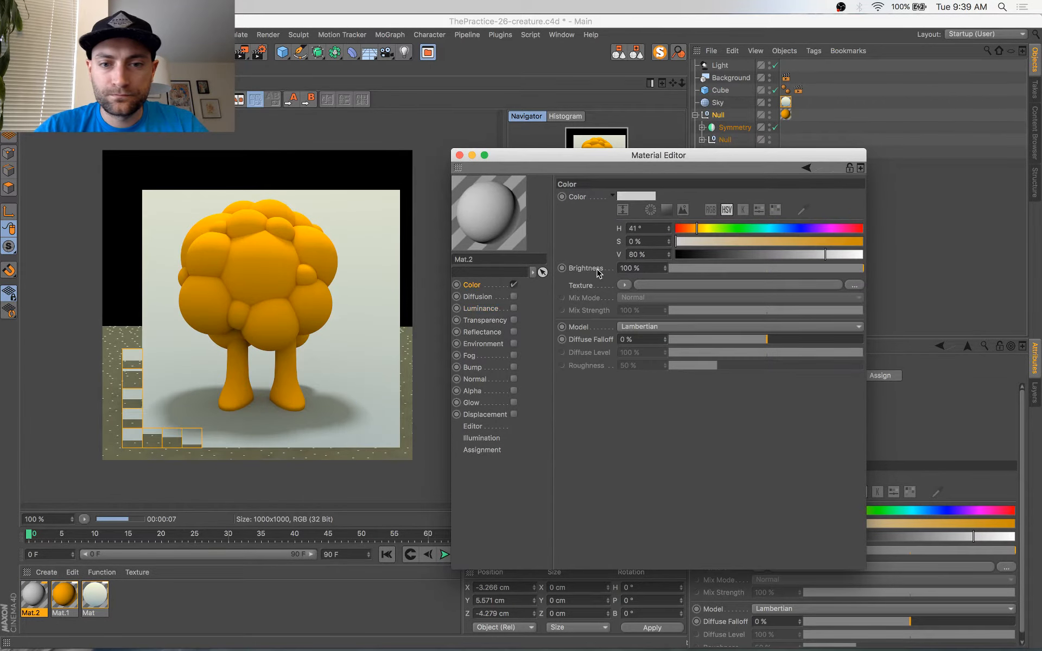
# Step: Add a Gradient texture to the new material's color and make its first knot blue with H 197°, S 79% and V 74%
pyautogui.click(625, 285)
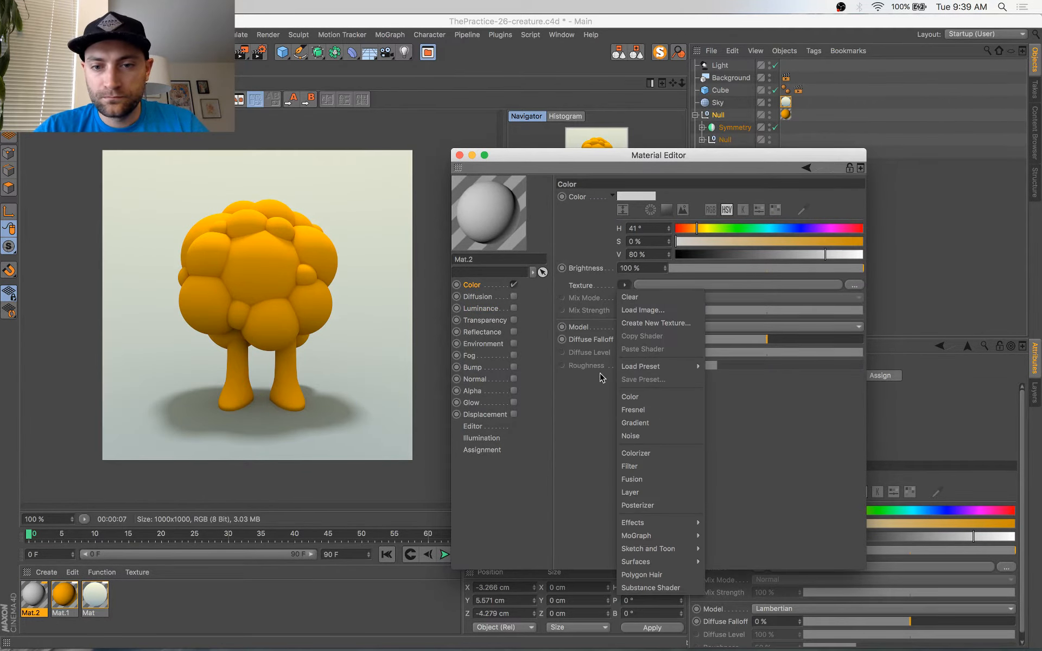
pyautogui.click(662, 423)
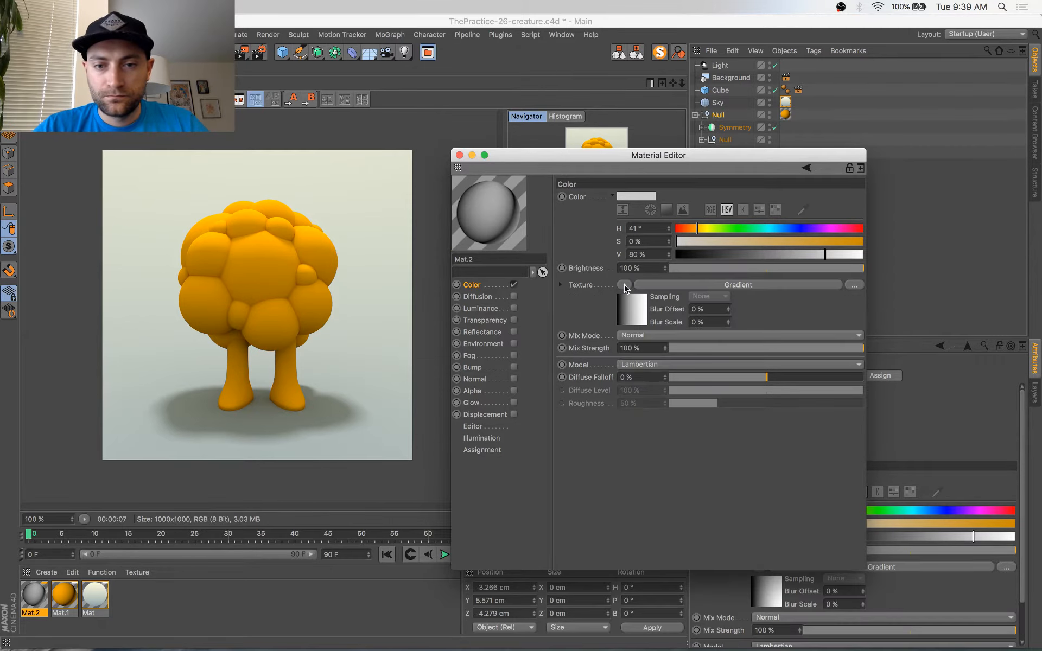
pyautogui.click(638, 326)
pyautogui.doubleClick(611, 293)
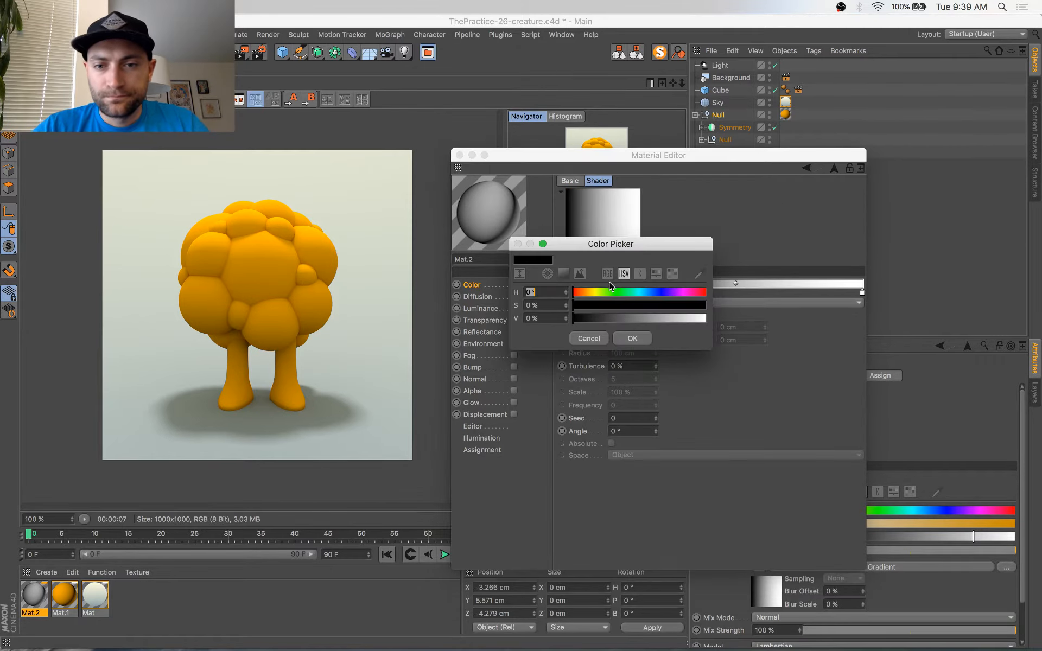
pyautogui.moveTo(660, 305)
pyautogui.mouseDown()
pyautogui.moveTo(706, 305)
pyautogui.moveTo(646, 299)
pyautogui.moveTo(679, 319)
pyautogui.mouseUp()
pyautogui.click(656, 318)
pyautogui.click(635, 339)
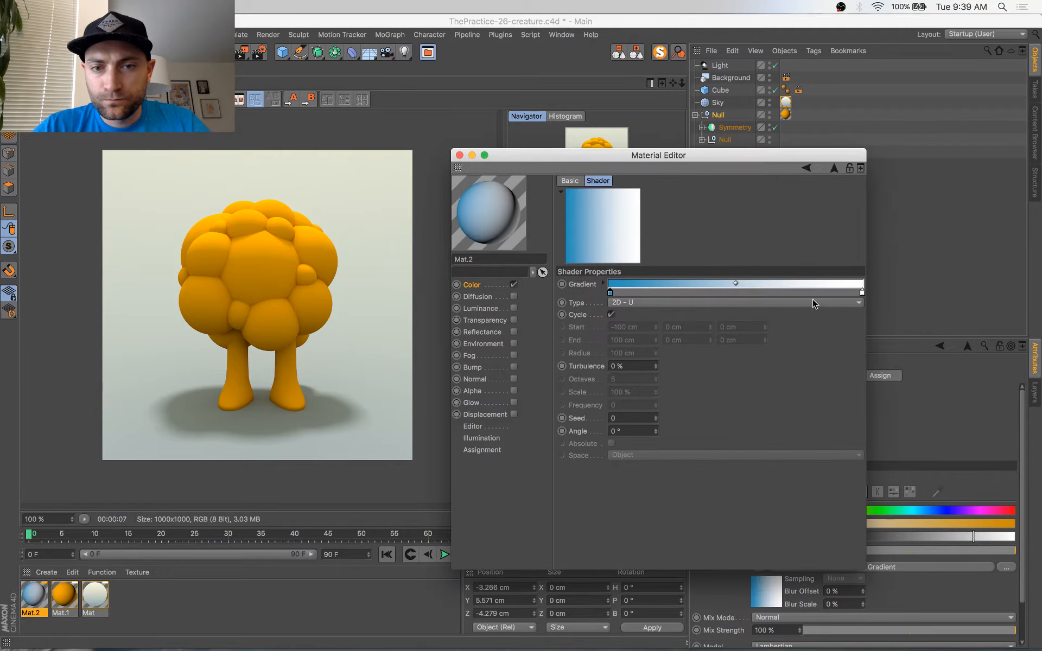
# Step: Replace the gradient's white end with a brighter blue, H 191°, S 79% and V 88%, and set the gradient type to 2D - V
pyautogui.keyDown('ctrl'); pyautogui.moveTo(611, 293); pyautogui.dragTo(863, 294); pyautogui.keyUp('ctrl')
pyautogui.doubleClick(863, 294)
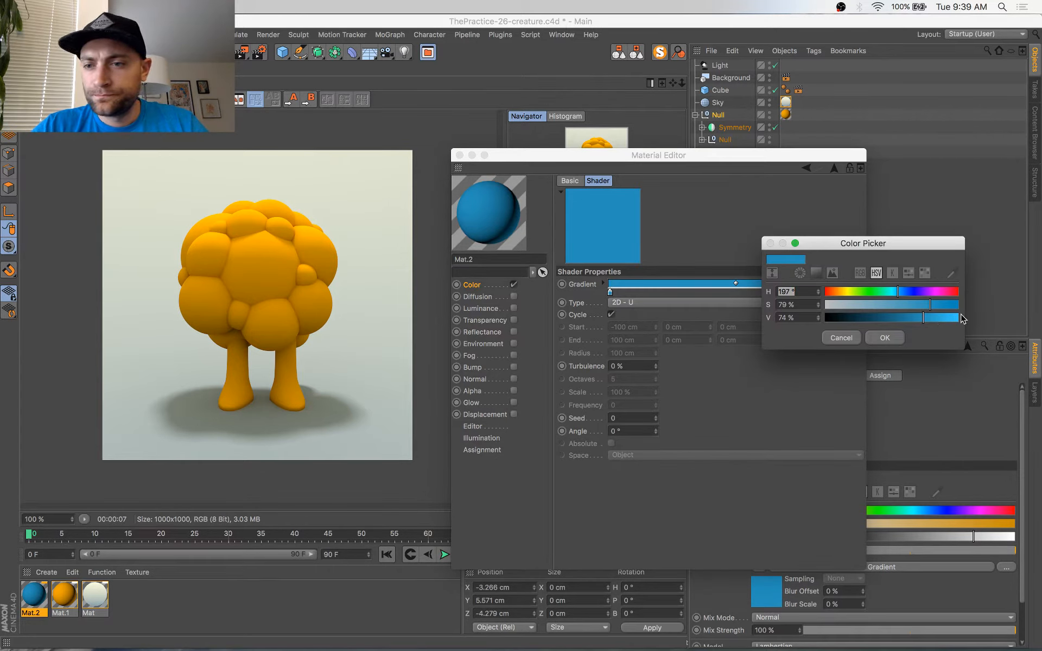
pyautogui.click(940, 320)
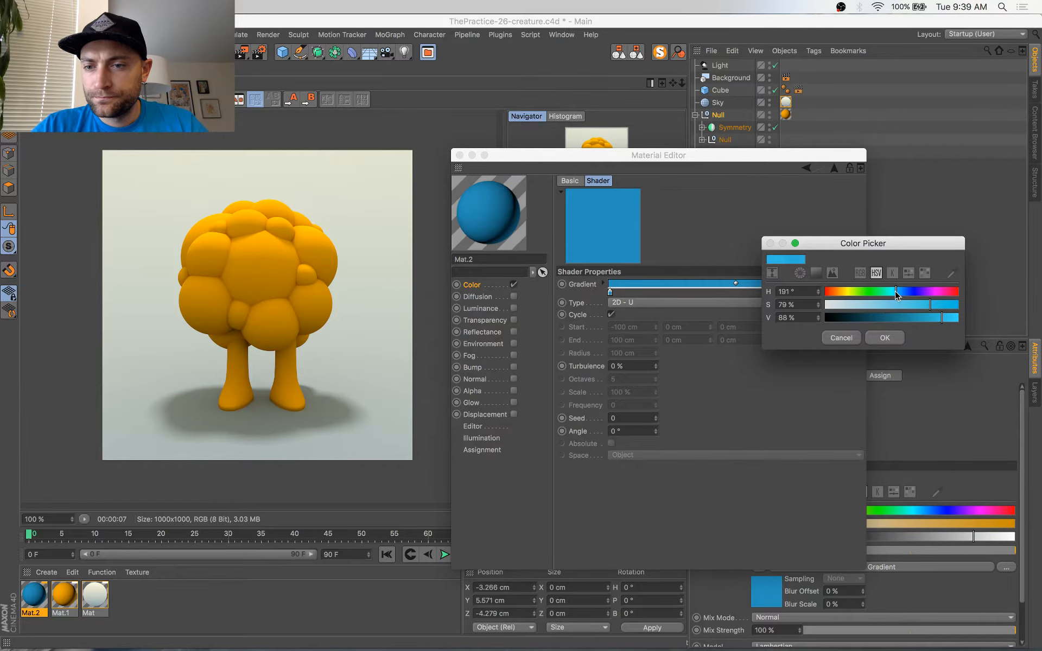
pyautogui.click(879, 339)
pyautogui.click(627, 303)
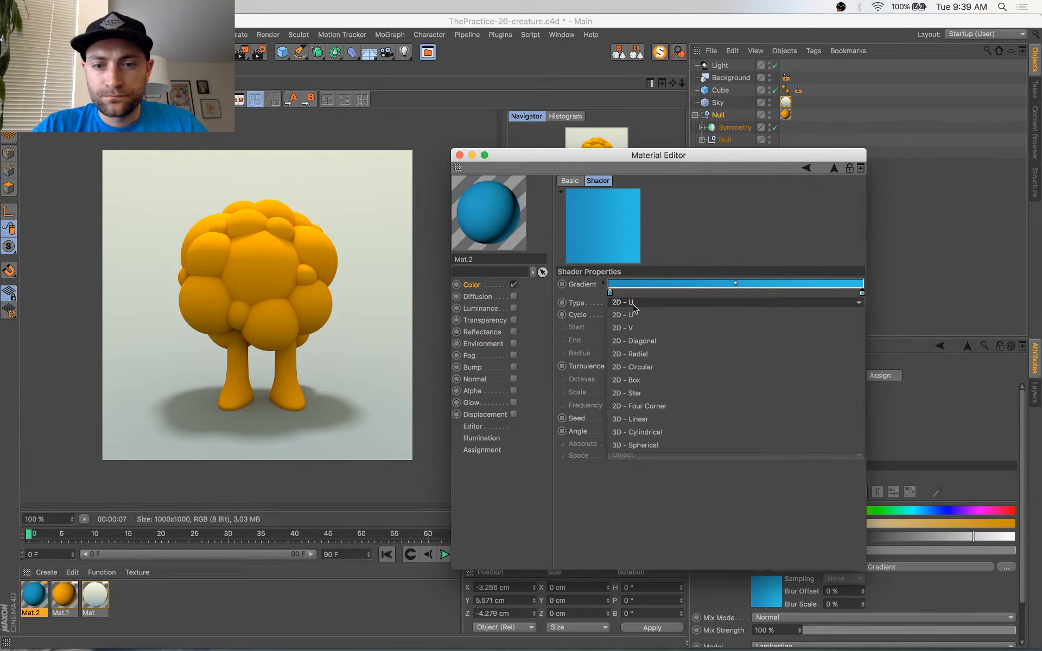
pyautogui.click(636, 327)
pyautogui.click(459, 155)
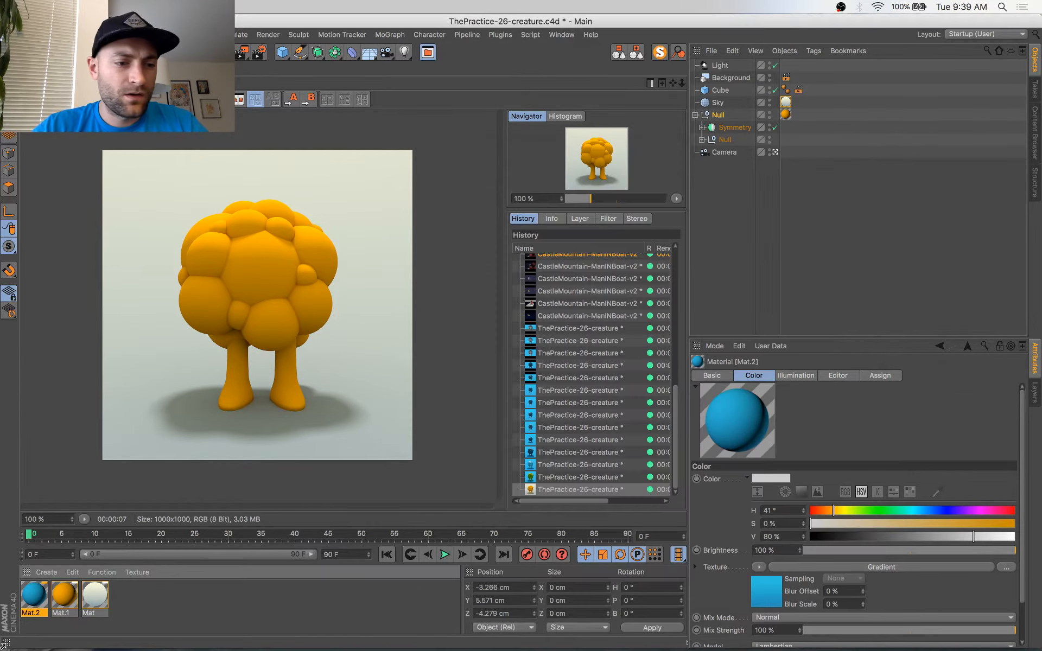
# Step: Try the blue gradient material on both the Cube and the Background, and render the result
pyautogui.moveTo(32, 601); pyautogui.dragTo(749, 173)
pyautogui.moveTo(816, 126); pyautogui.dragTo(807, 107)
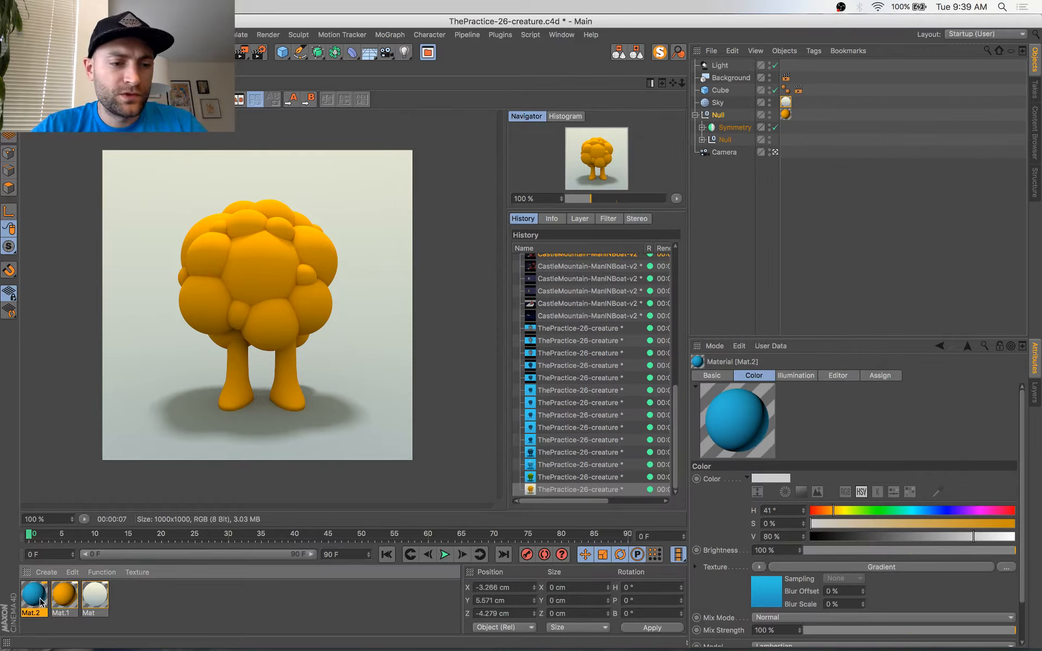
pyautogui.moveTo(723, 95); pyautogui.dragTo(724, 94)
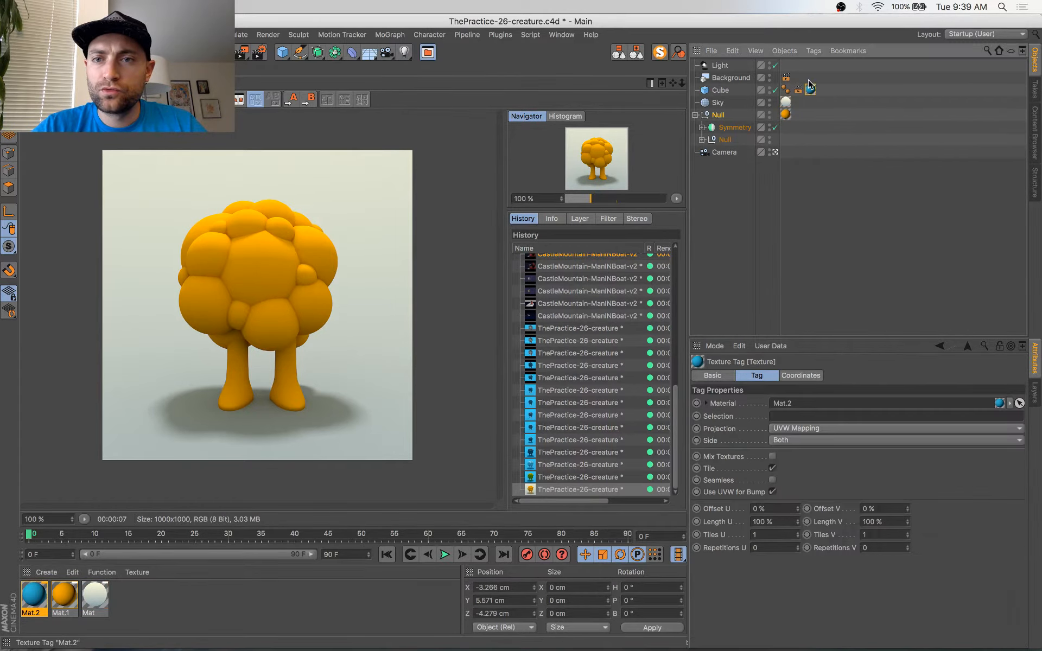
pyautogui.hotkey('shift', 'r')
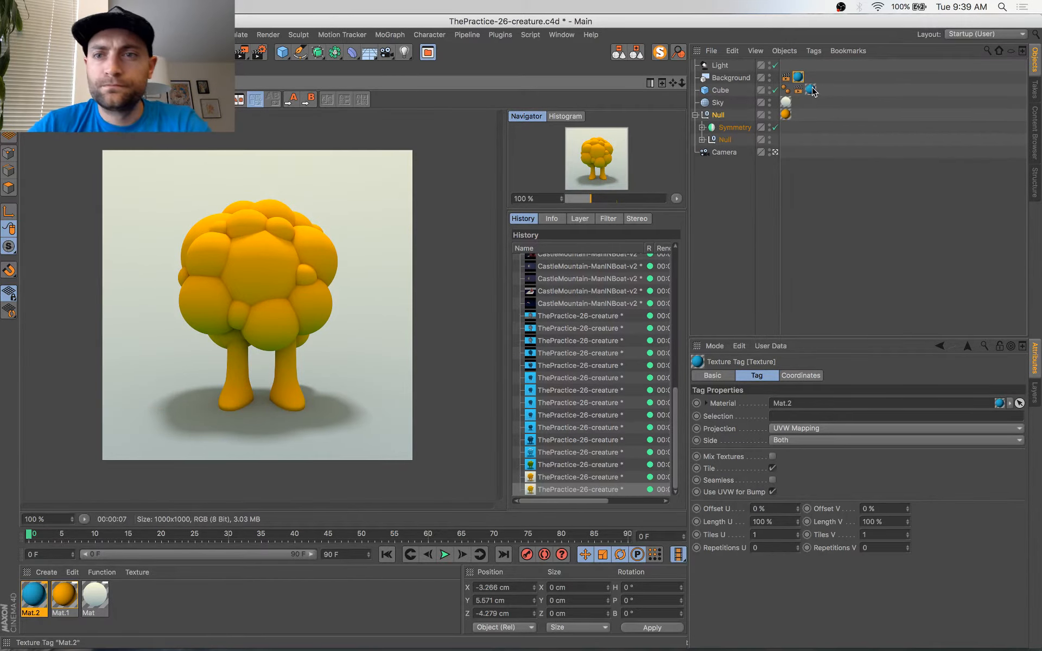
# Step: Remove the blue material from the Cube and Background, render again, and compare with the previous render in the history
pyautogui.press('Delete')
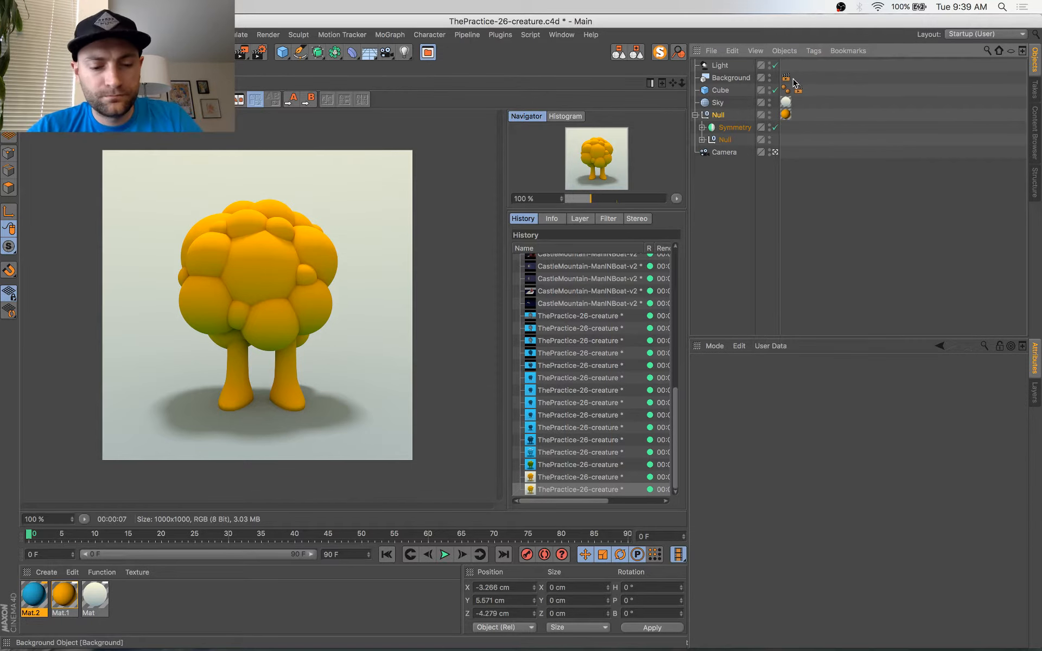
pyautogui.hotkey('shift', 'r')
pyautogui.press('super+Tab')
pyautogui.press('super+Tab')
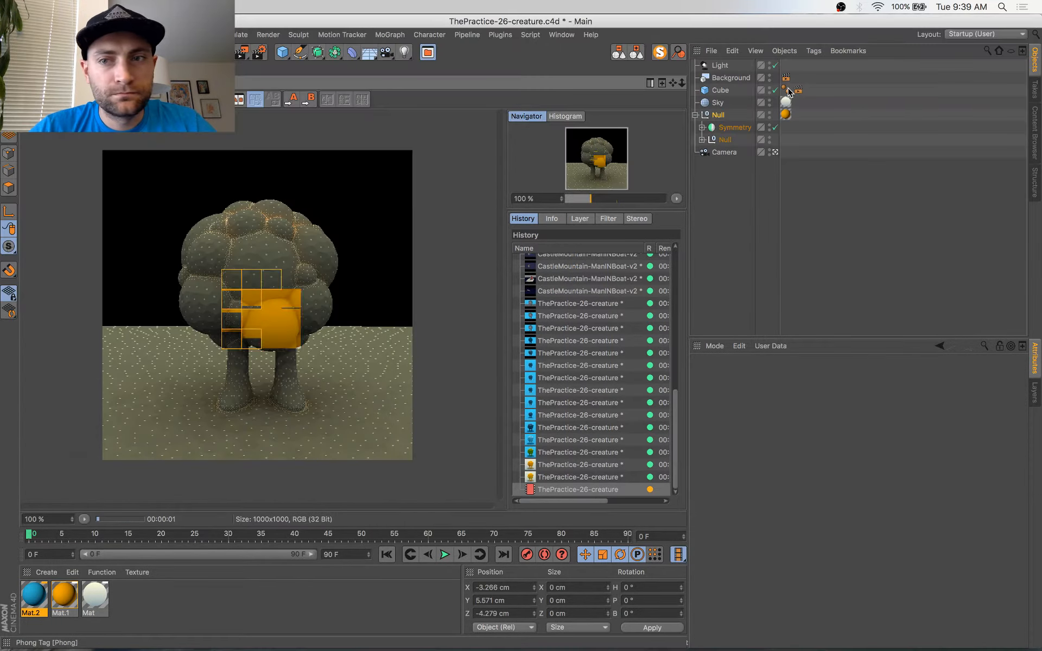
pyautogui.press('super+Tab')
pyautogui.press('super+Tab')
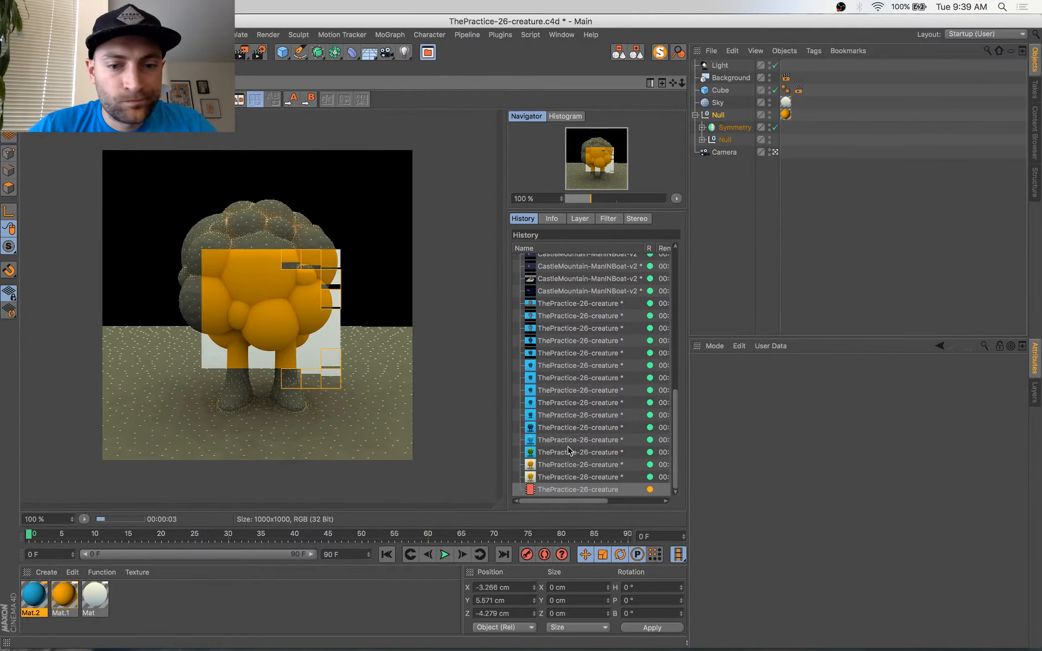
pyautogui.click(576, 477)
pyautogui.click(575, 478)
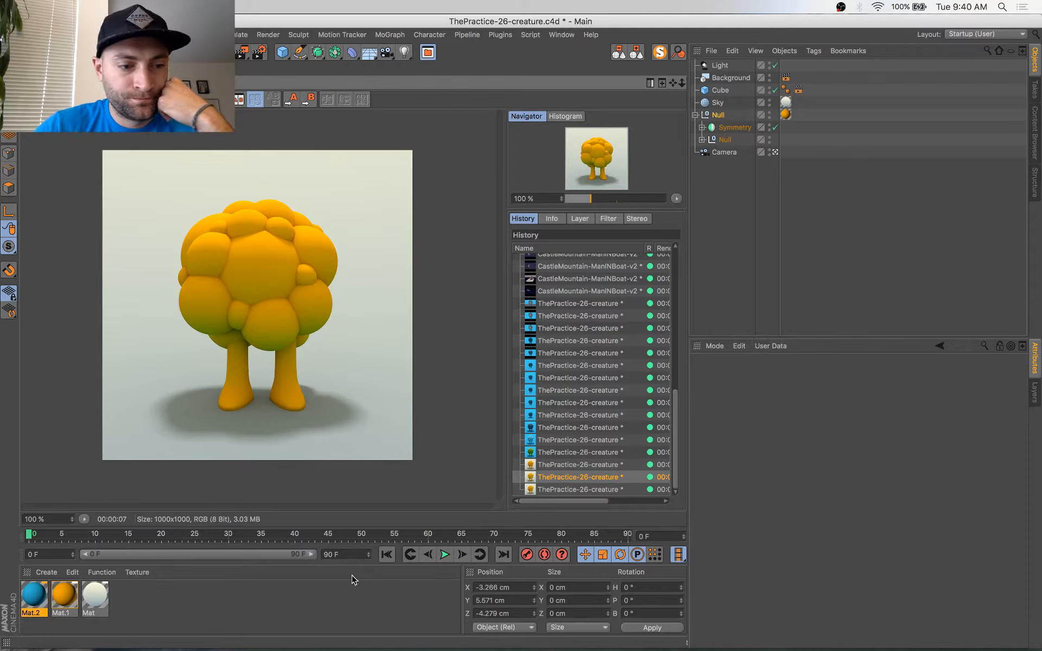
# Step: Assign the blue gradient material to the Background, turn off Compositing Background for HDR Maps on both compositing tags, and render
pyautogui.moveTo(34, 595); pyautogui.dragTo(684, 119)
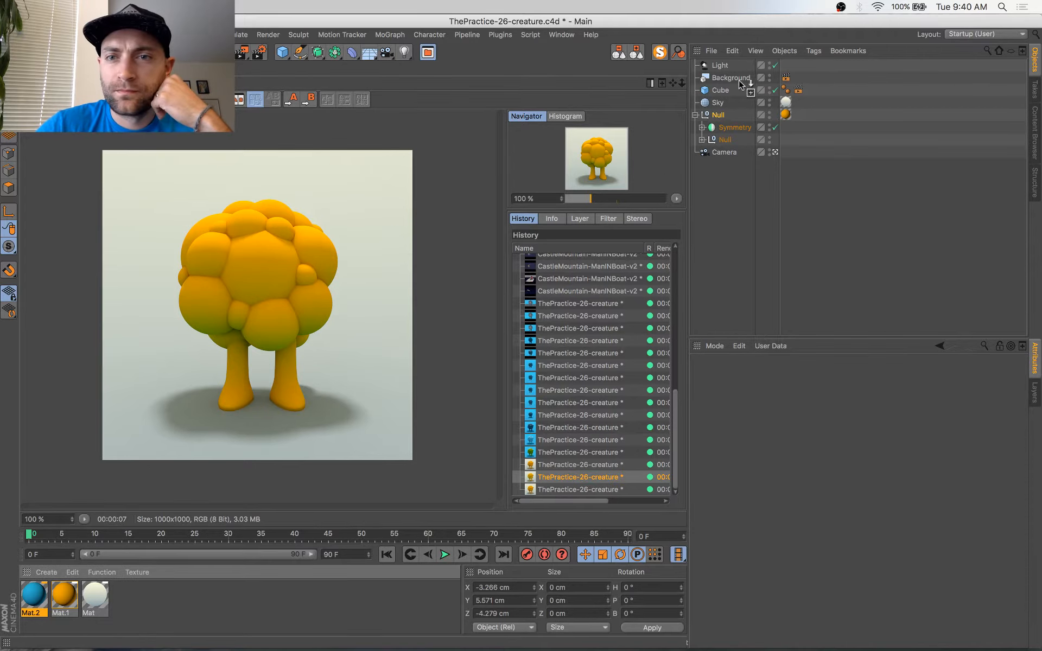
pyautogui.moveTo(740, 83); pyautogui.dragTo(741, 80)
pyautogui.click(786, 78)
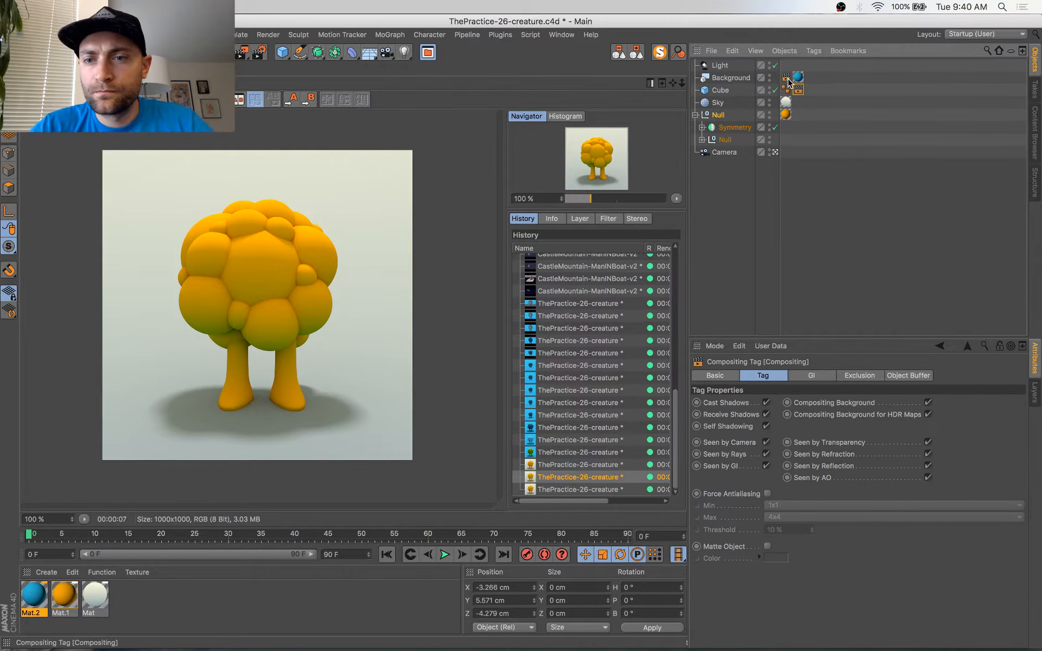
pyautogui.keyDown('shift'); pyautogui.click(786, 89); pyautogui.keyUp('shift')
pyautogui.click(929, 416)
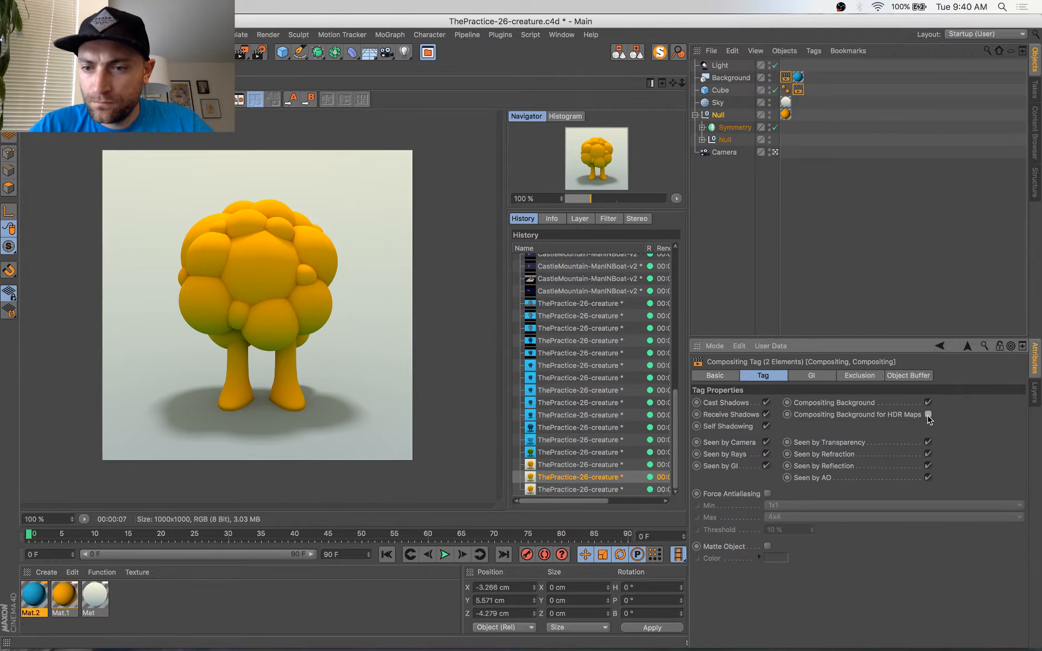
pyautogui.hotkey('shift', 'r')
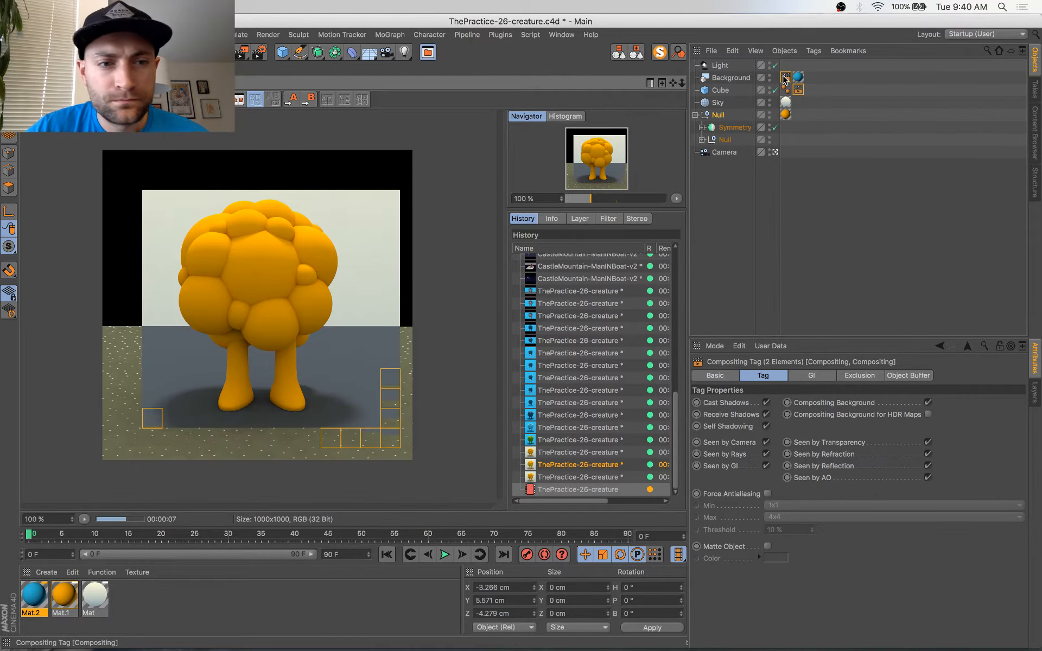
# Step: Copy the Background's blue material tag with Frontal projection onto the Cube and render the scene
pyautogui.click(798, 81)
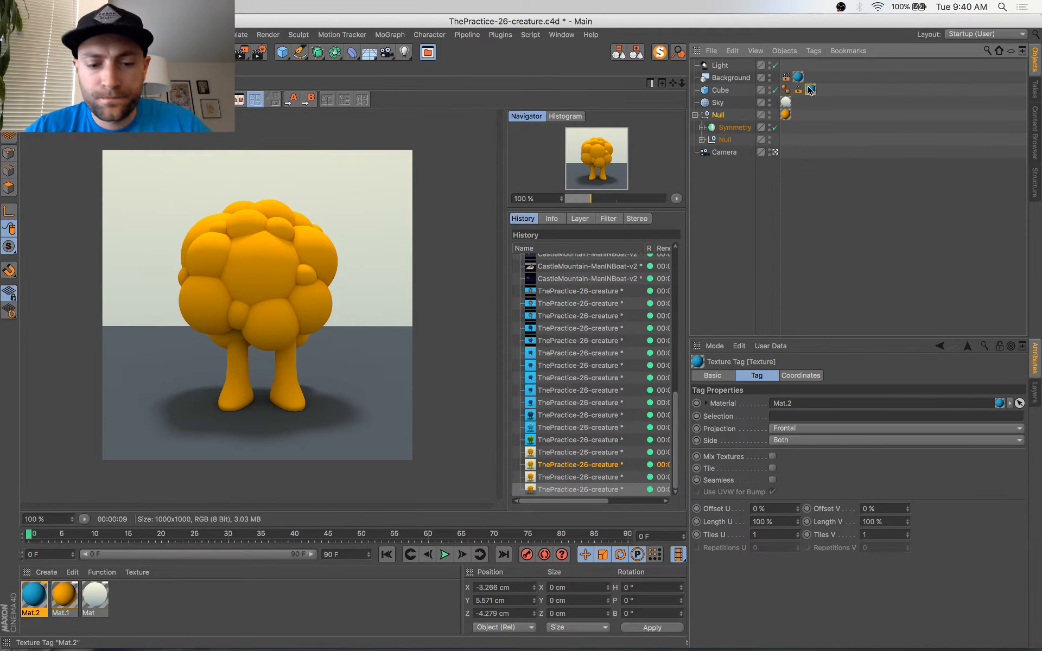
pyautogui.hotkey('shift', 'r')
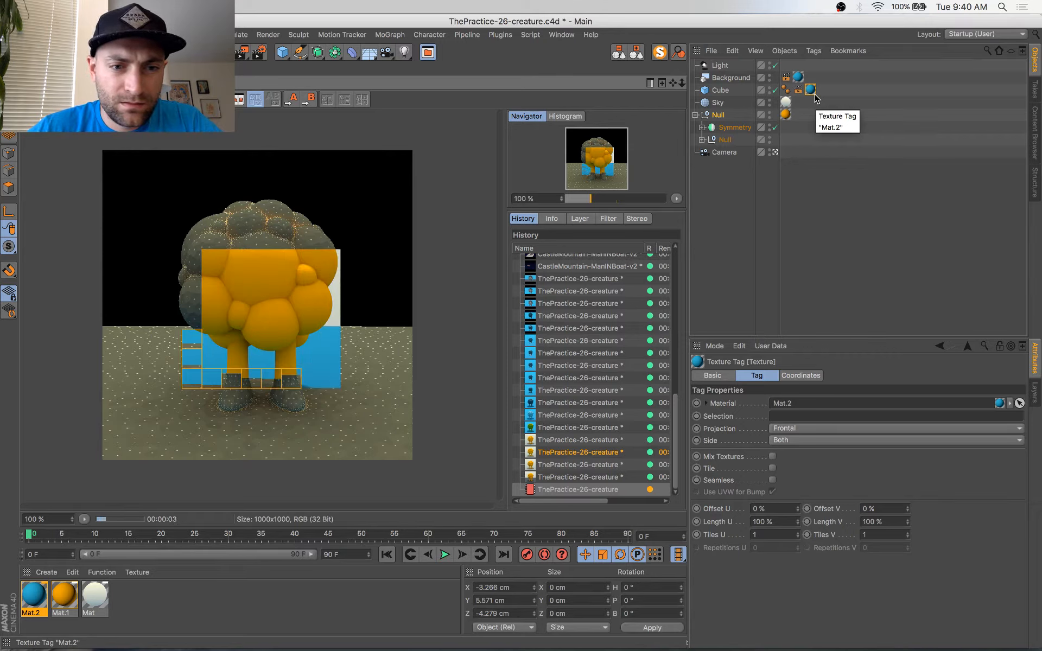
# Step: Turn on Compositing Background for HDR Maps in the Background's compositing tag, render the scene, and check the live chat
pyautogui.click(787, 78)
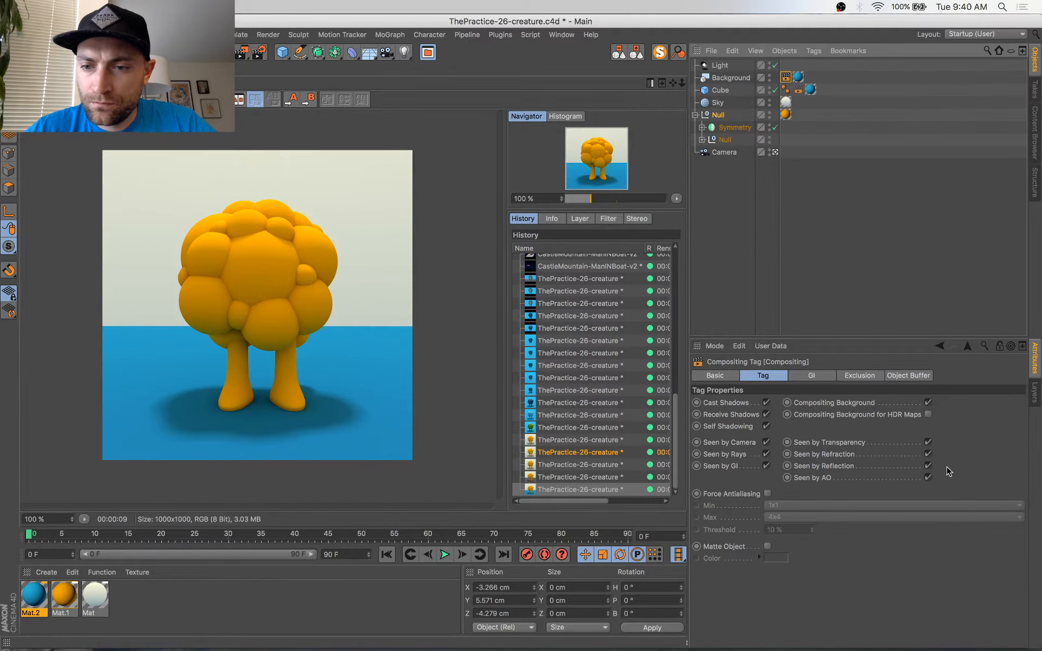
pyautogui.click(929, 415)
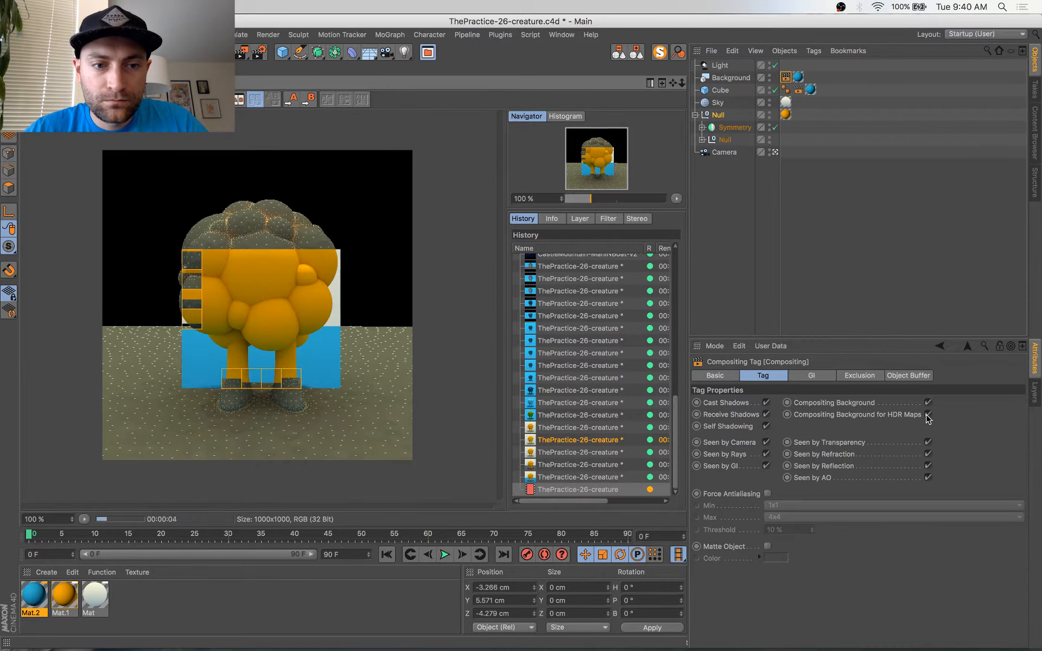
pyautogui.press('super+Tab')
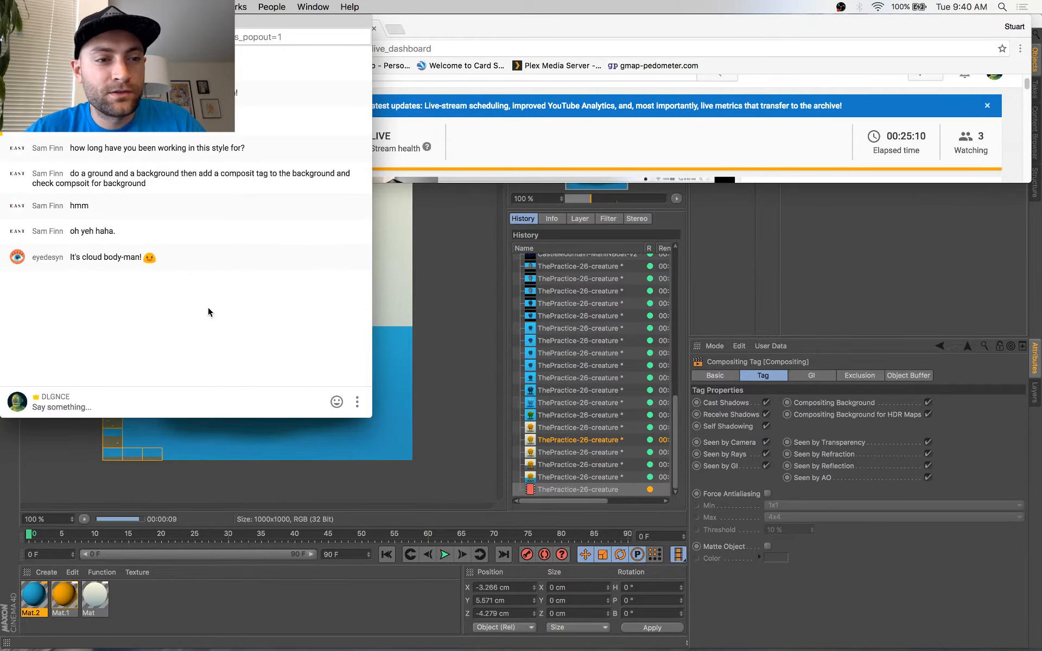
pyautogui.press('super+Tab')
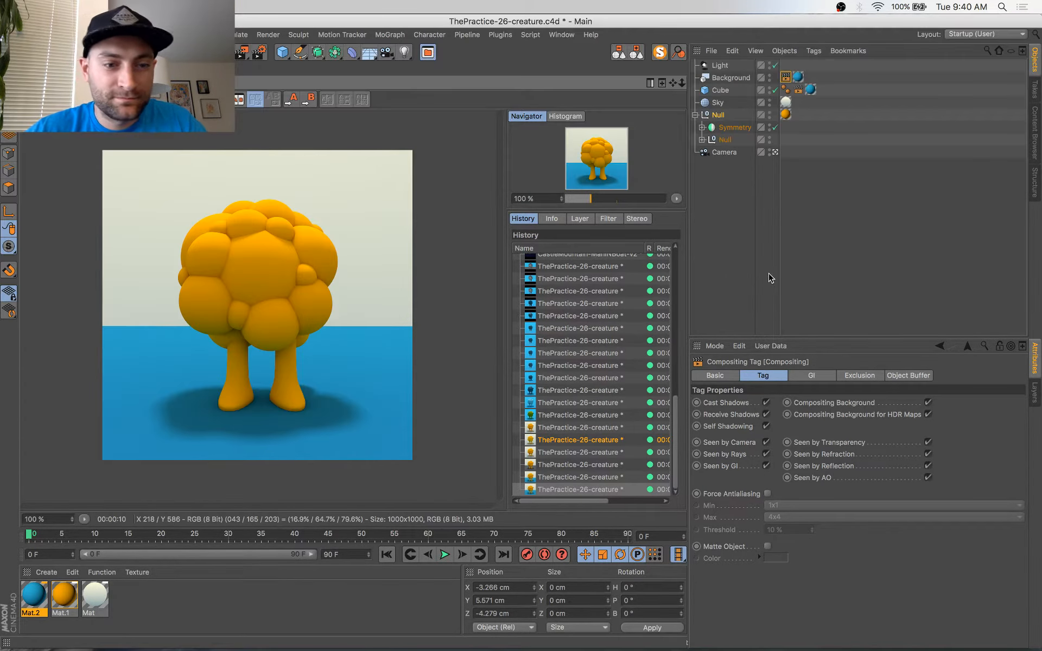
pyautogui.press('super+Tab')
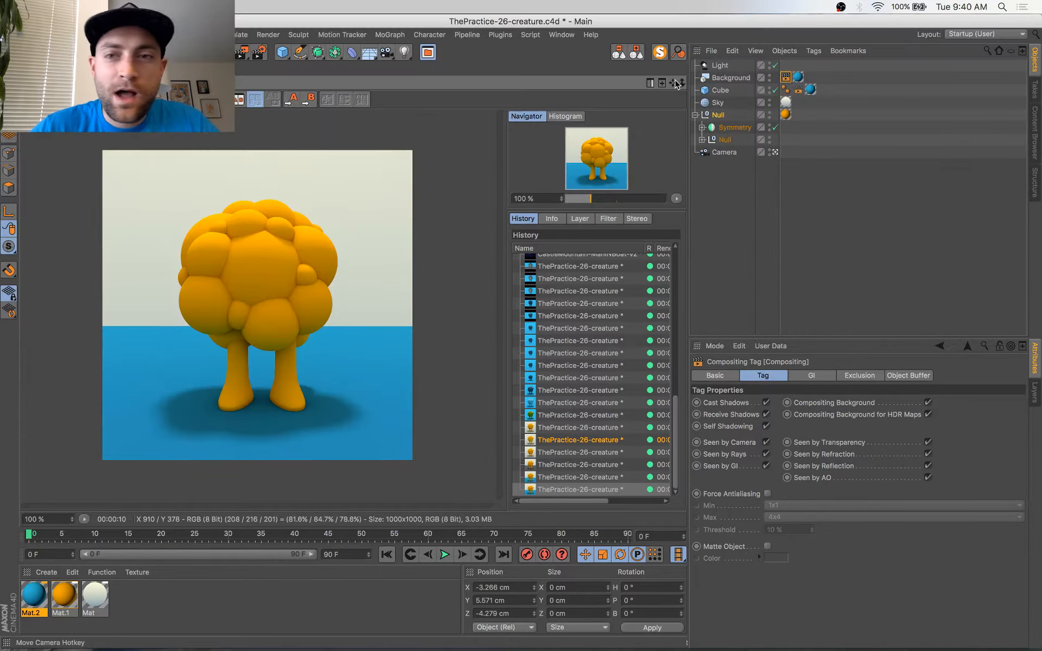
pyautogui.press('super+Tab')
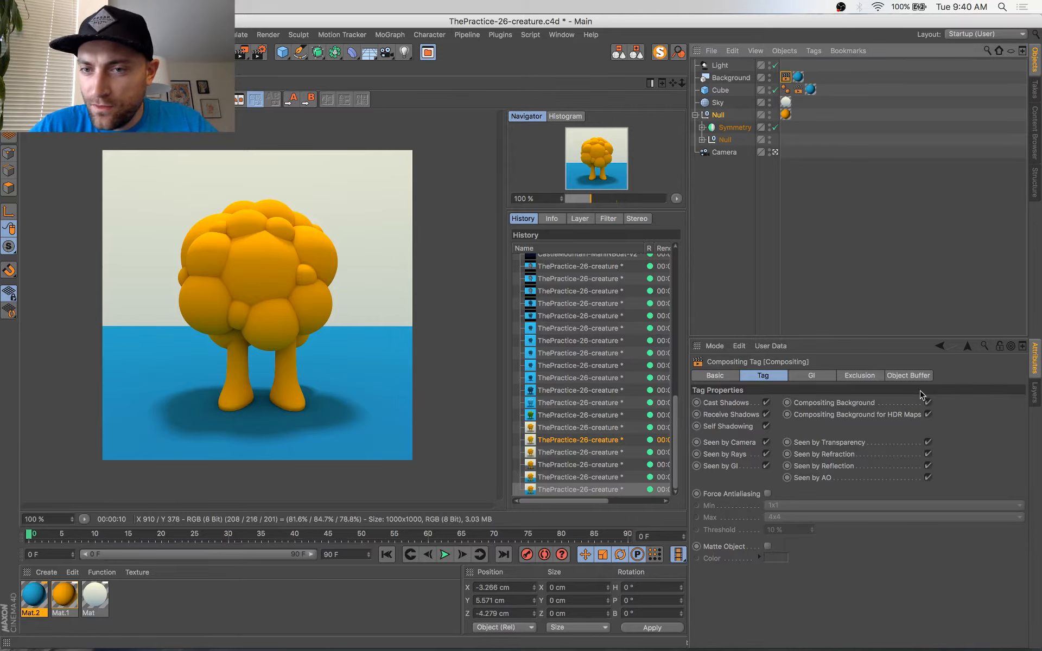
# Step: Compare the recent creature renders in the render history and review the Background's material and compositing tags
pyautogui.click(609, 427)
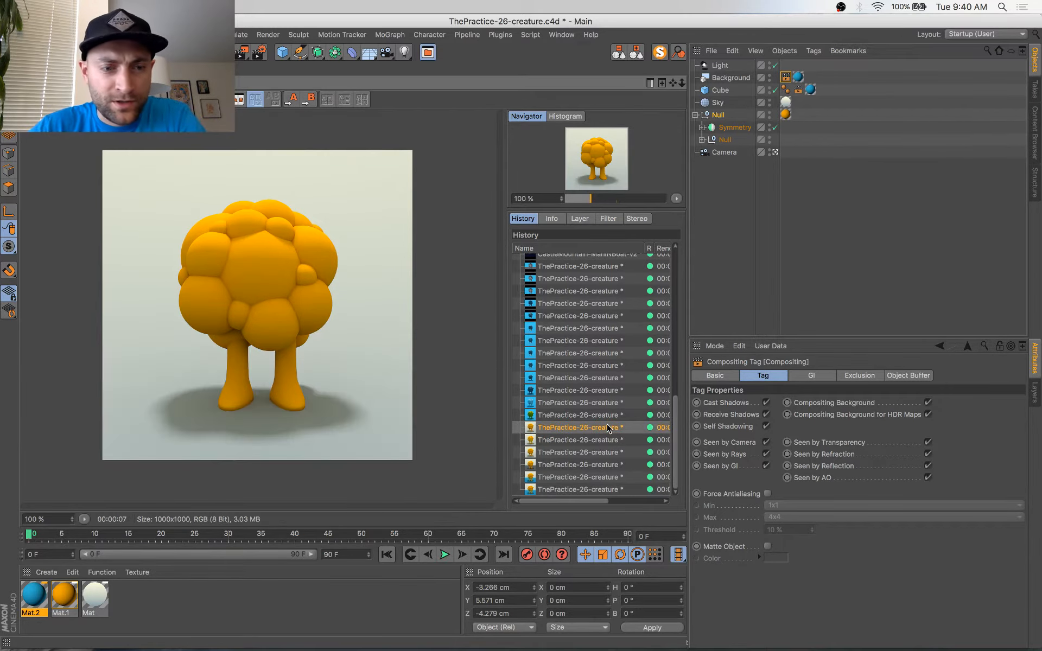
pyautogui.press('Down')
pyautogui.press('Down')
pyautogui.press('Down')
pyautogui.press('Down')
pyautogui.press('Down')
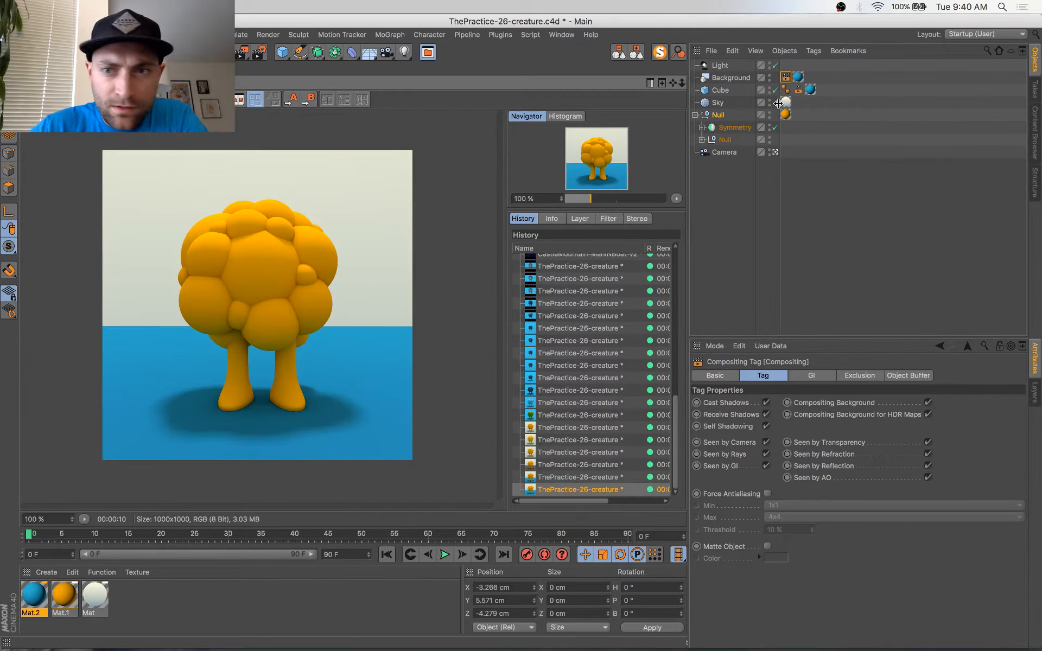
pyautogui.click(798, 78)
pyautogui.click(788, 79)
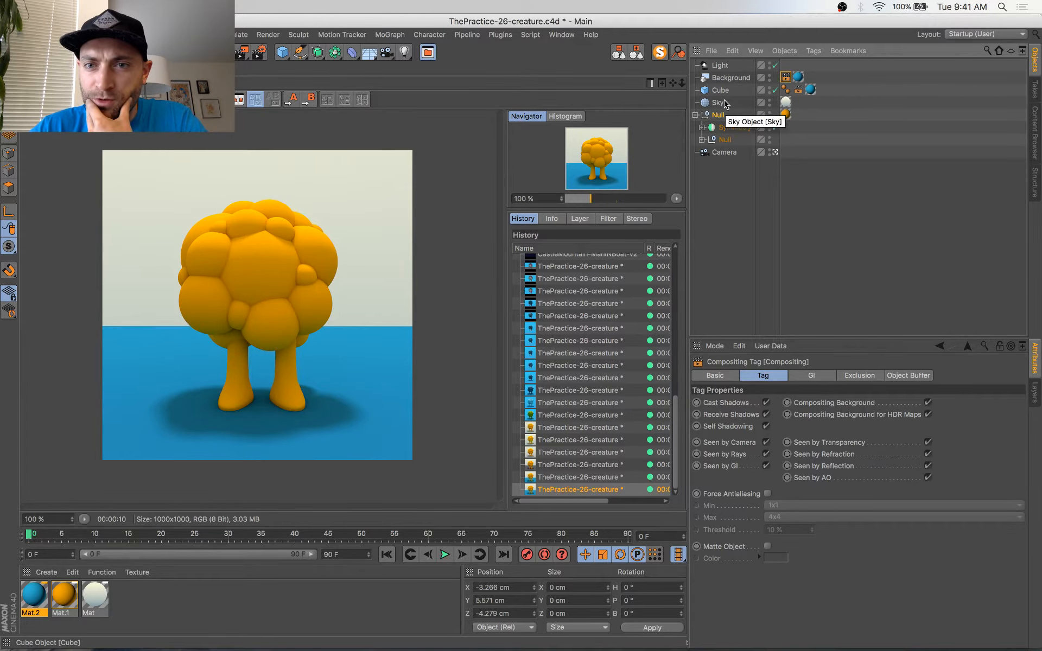
# Step: Move the Sky object above the Background in the object hierarchy and render the scene
pyautogui.moveTo(718, 103); pyautogui.dragTo(721, 76)
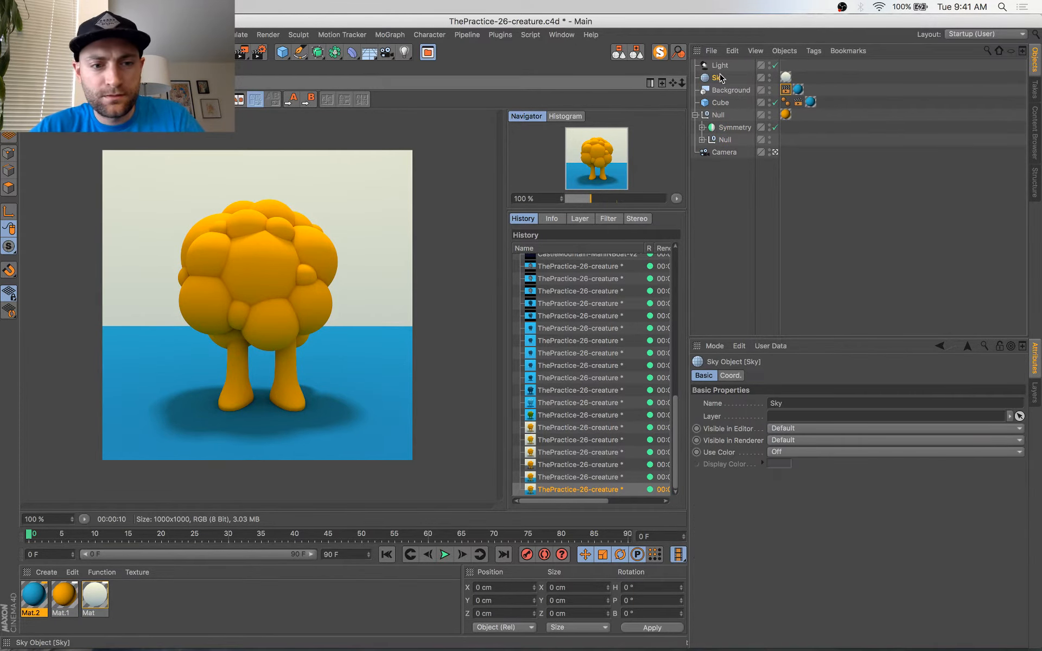
pyautogui.hotkey('shift', 'r')
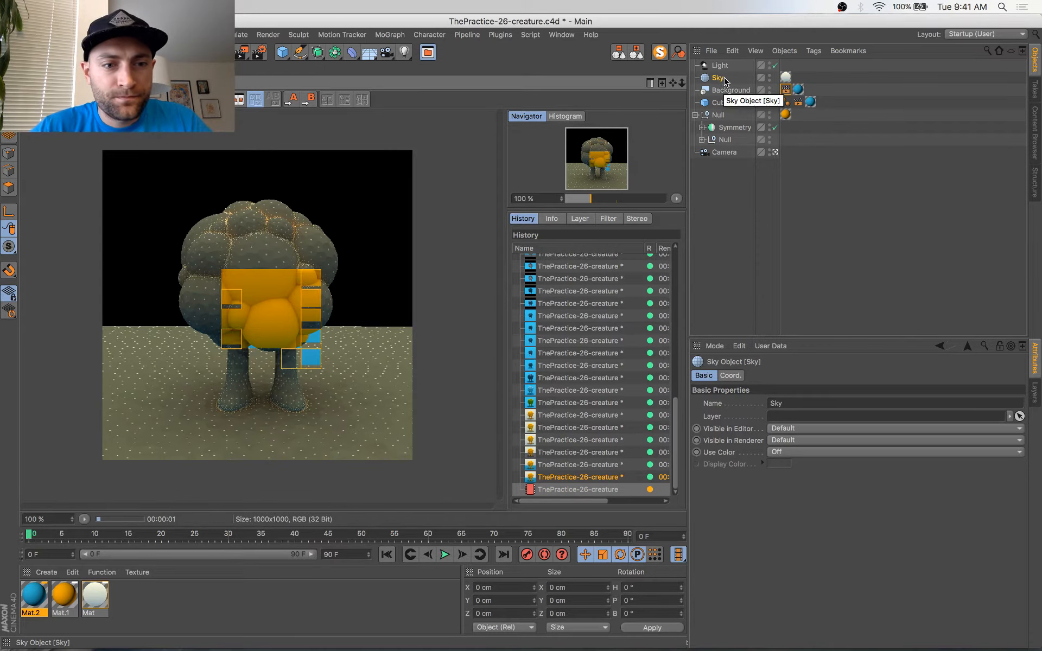
pyautogui.press('super+Tab')
pyautogui.press('super+Tab')
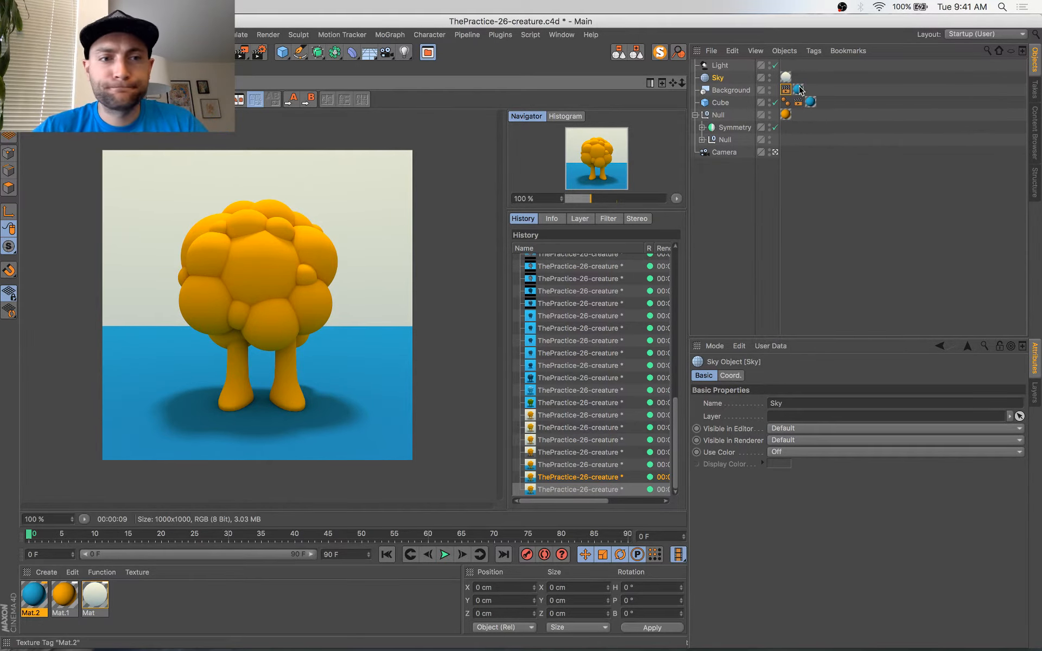
pyautogui.press('super+Tab')
pyautogui.press('super+Tab')
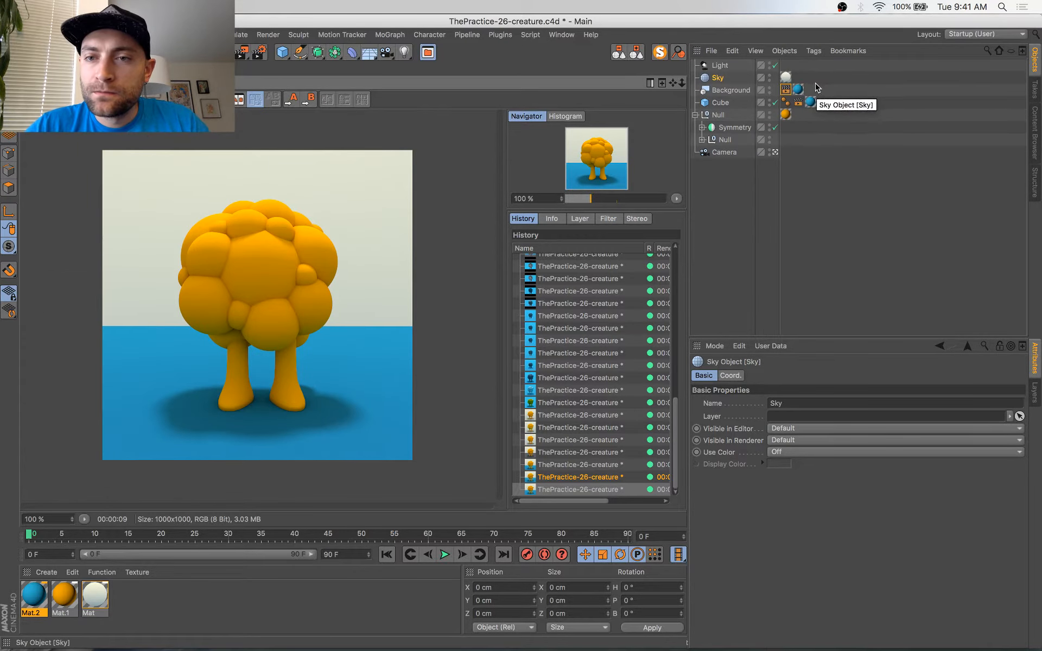
# Step: Place the compositing tags after the material tags, turn on Compositing Background for HDR Maps for Background and Cube, and render
pyautogui.moveTo(786, 91); pyautogui.dragTo(818, 91)
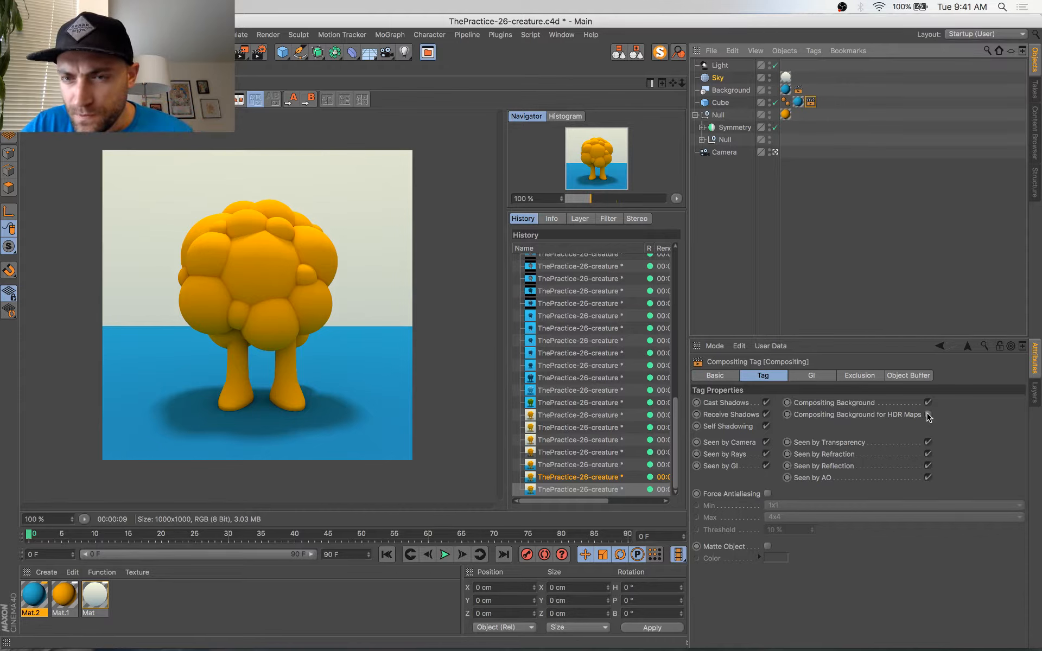
pyautogui.keyDown('shift'); pyautogui.click(798, 90); pyautogui.keyUp('shift')
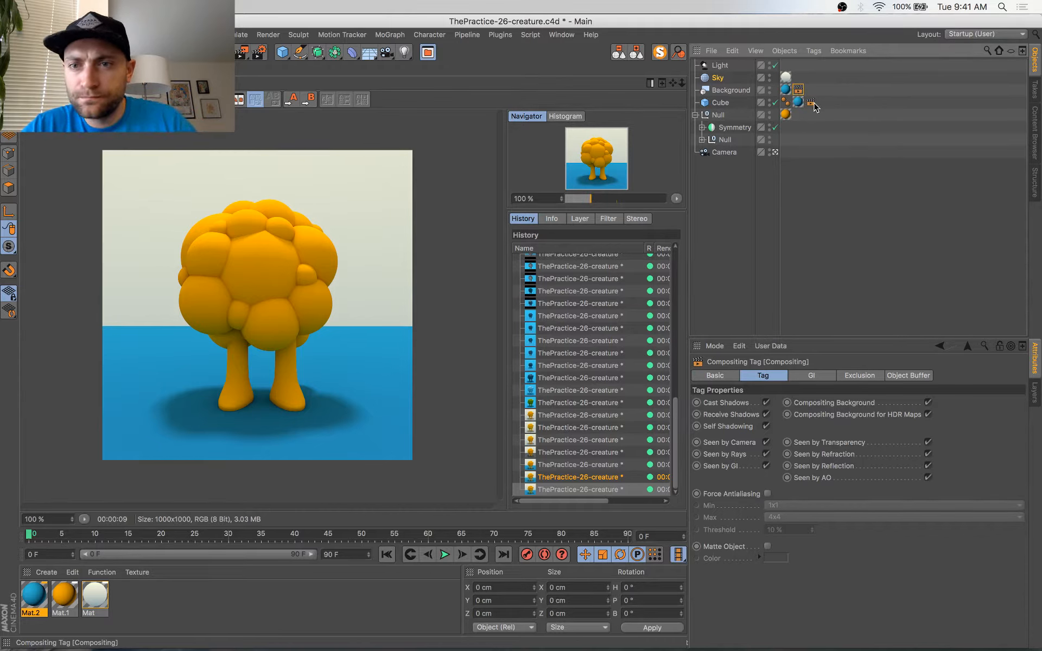
pyautogui.click(929, 415)
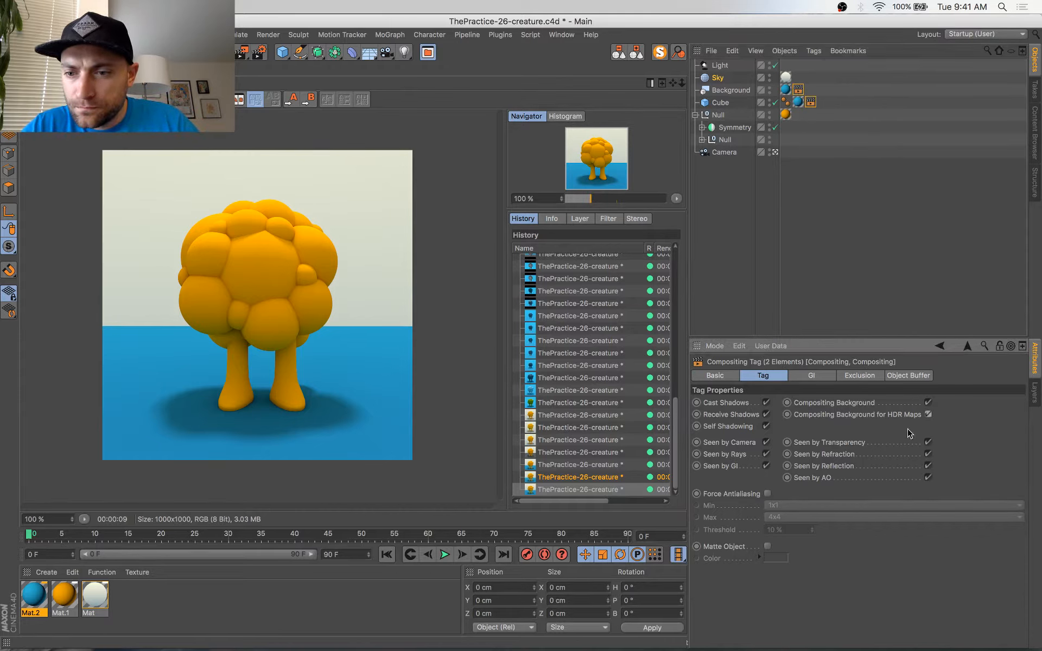
pyautogui.hotkey('shift', 'r')
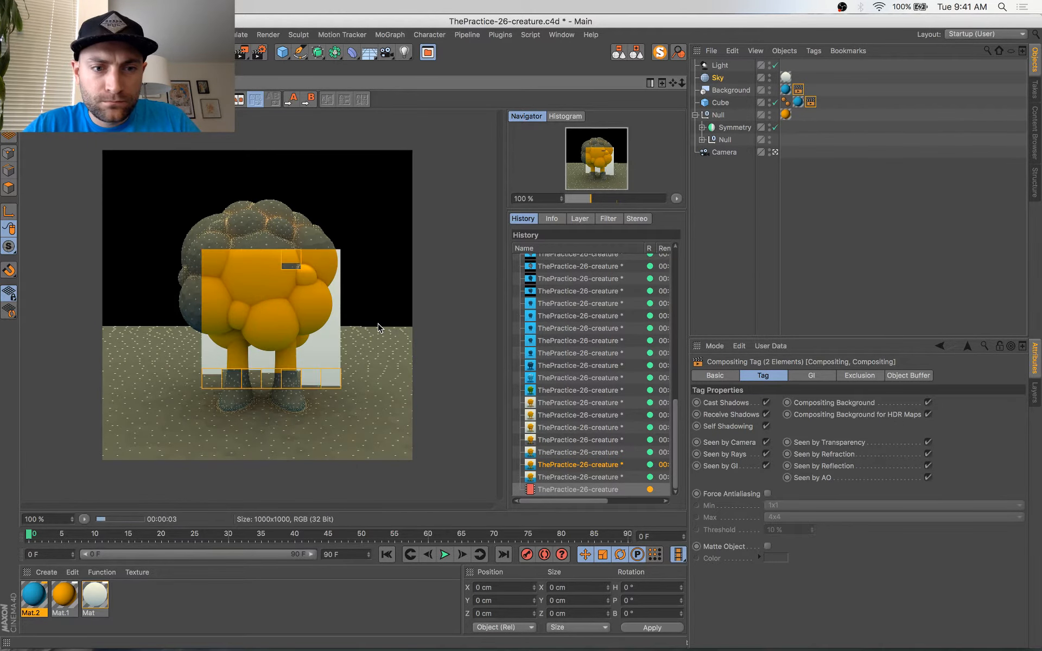
# Step: Turn off Compositing Background and Compositing Background for HDR Maps on both compositing tags and render again
pyautogui.click(928, 403)
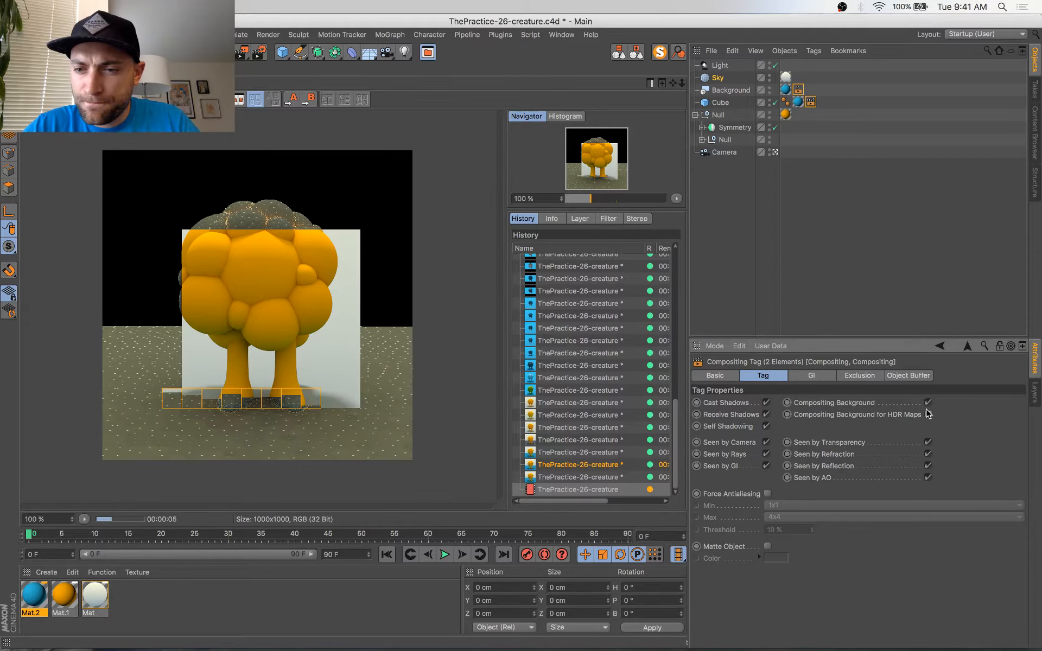
pyautogui.hotkey('shift', 'r')
pyautogui.click(615, 228)
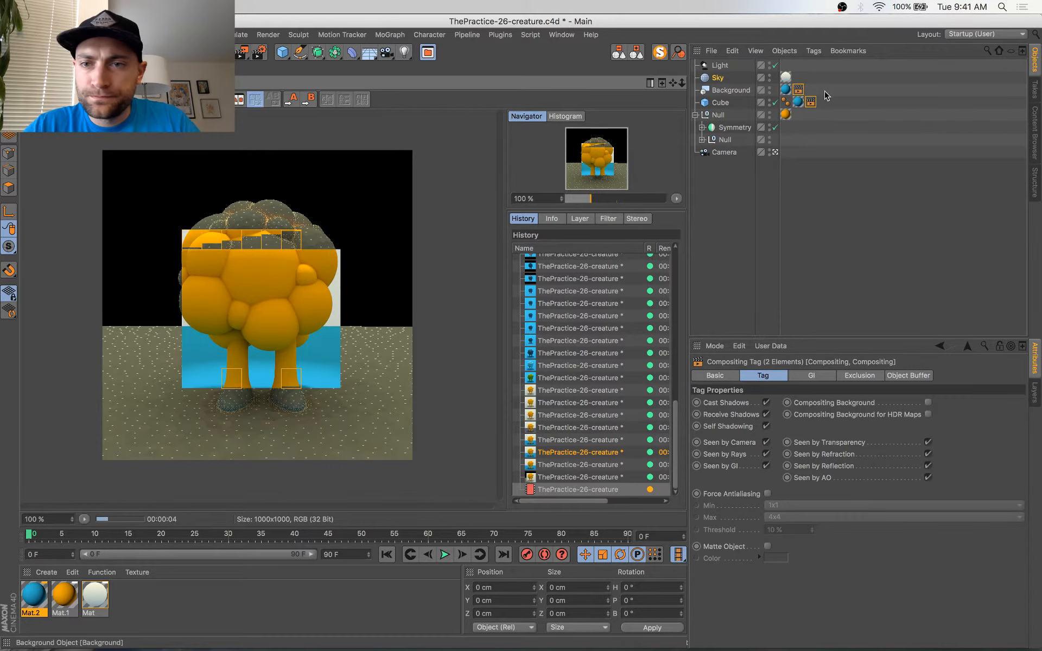
# Step: Keep Compositing Background on for the Cube's compositing tag only, turning it off on the Background's tag, and render
pyautogui.click(928, 402)
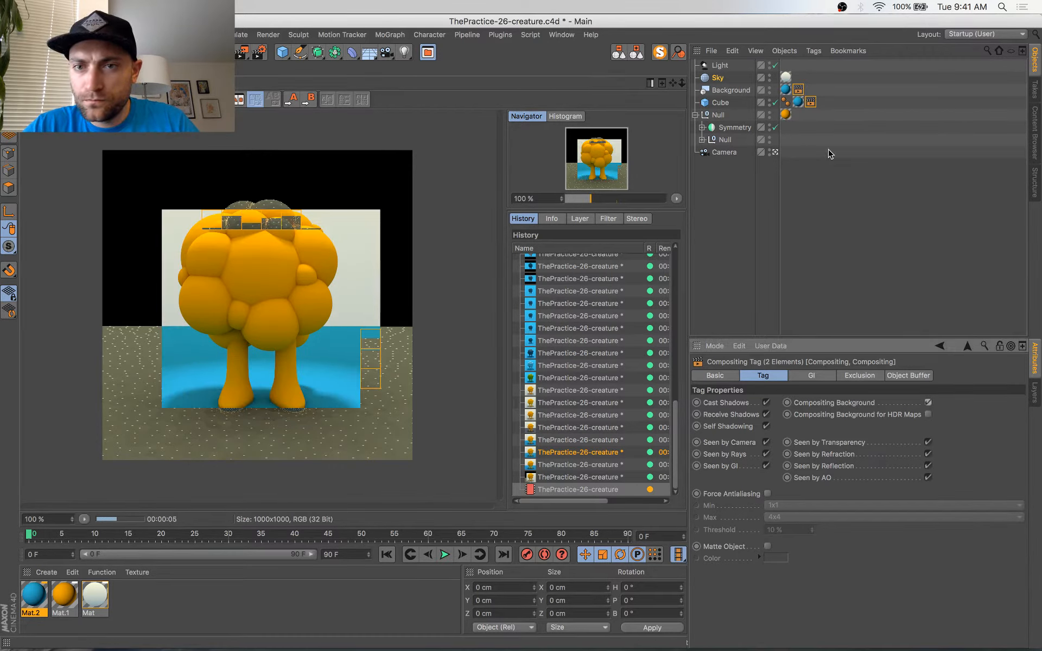
pyautogui.click(739, 103)
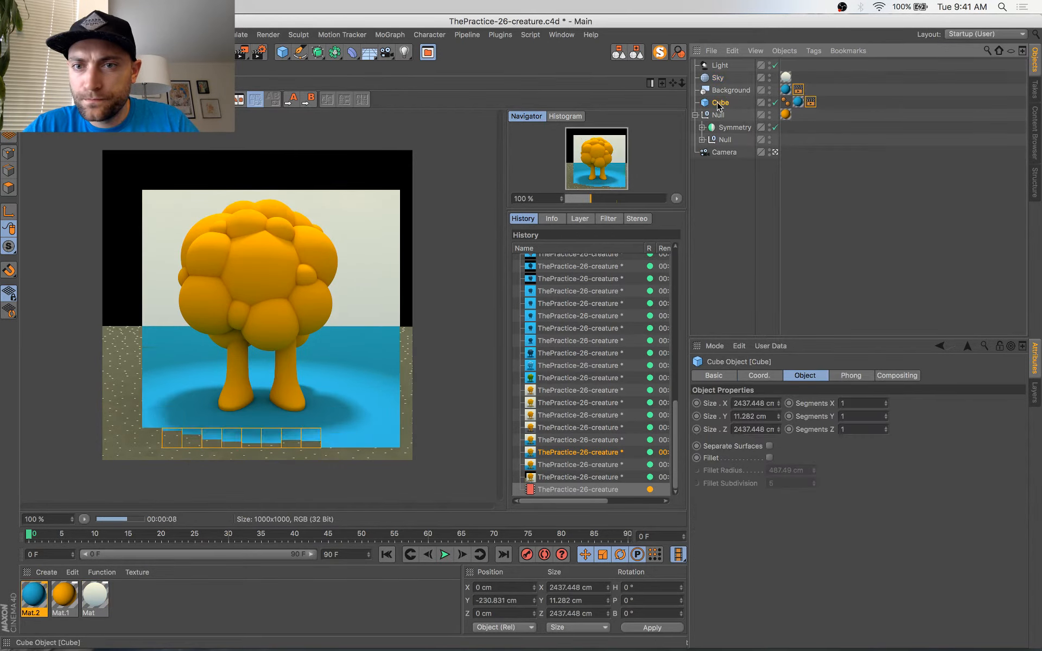
pyautogui.click(811, 103)
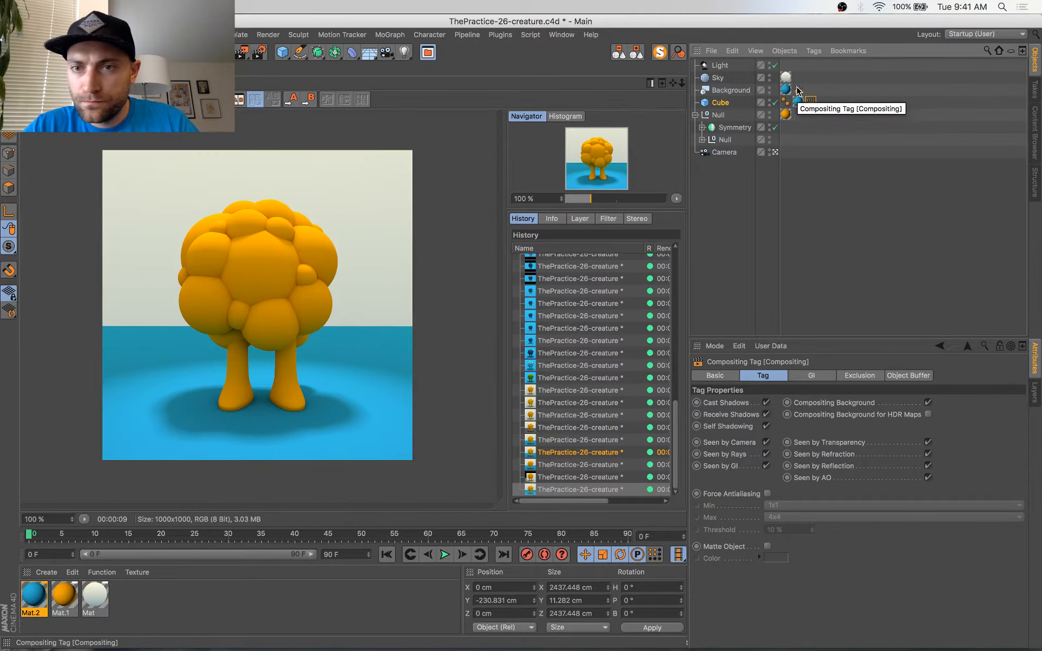
pyautogui.click(928, 403)
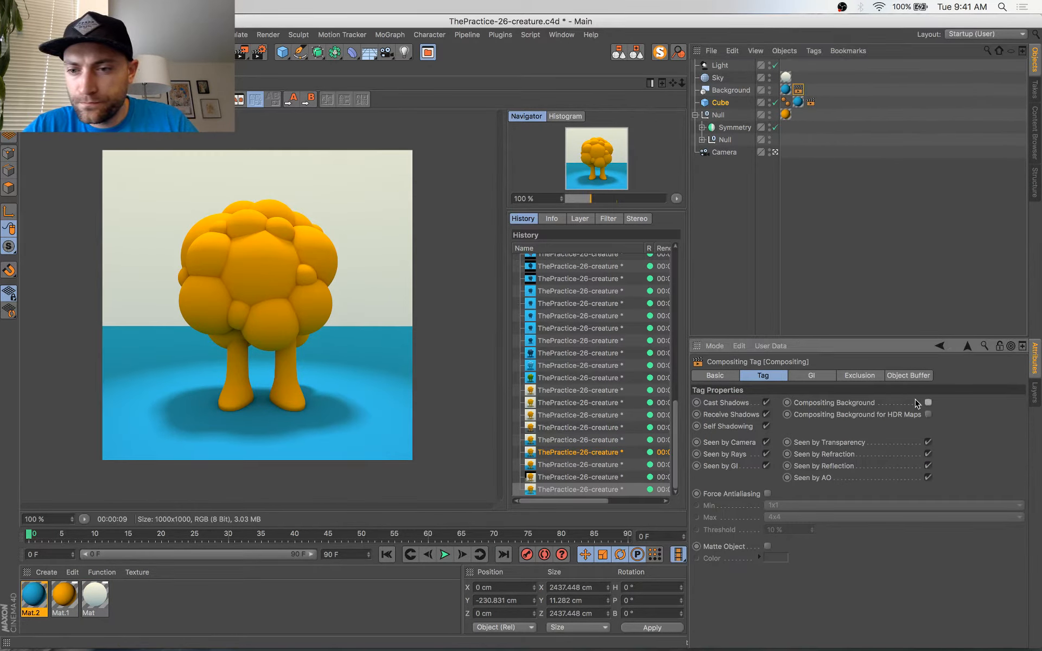
pyautogui.hotkey('shift', 'r')
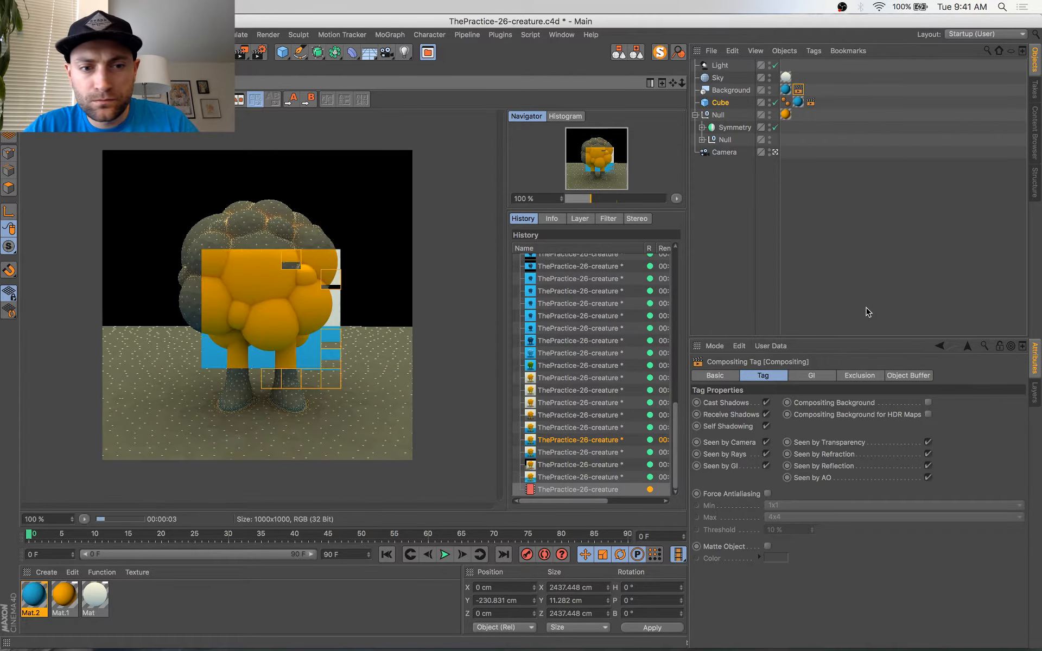
# Step: Read the live chat, then switch to the Bird4-Jay-v3.c4d scene and examine its Background, Cube and Sky setup
pyautogui.press('super+Tab')
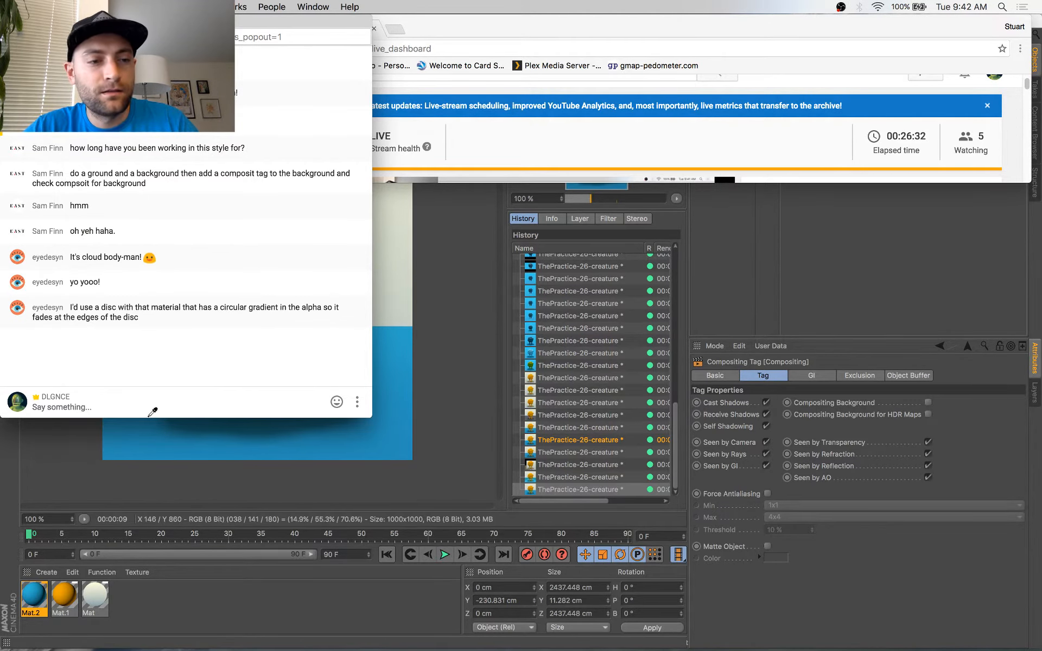
pyautogui.click(588, 349)
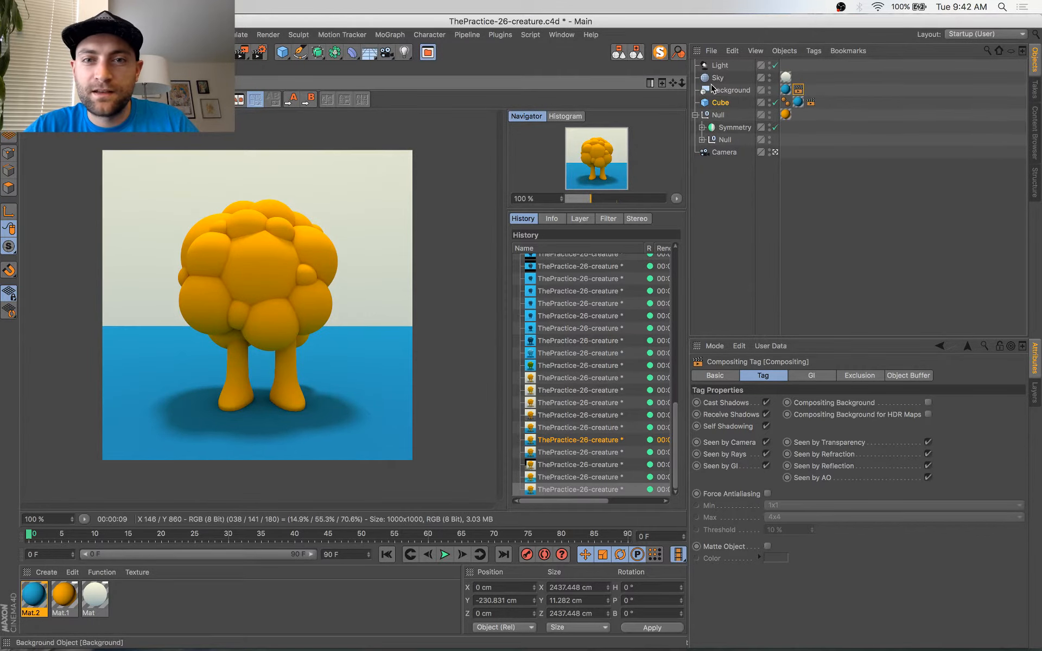
pyautogui.click(561, 35)
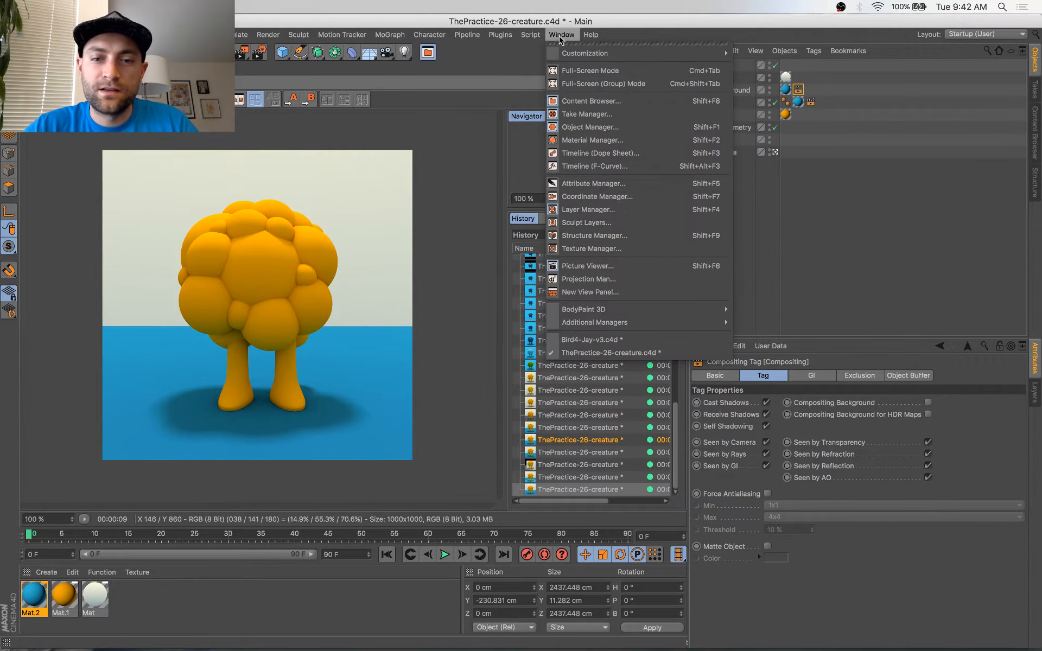
pyautogui.click(616, 341)
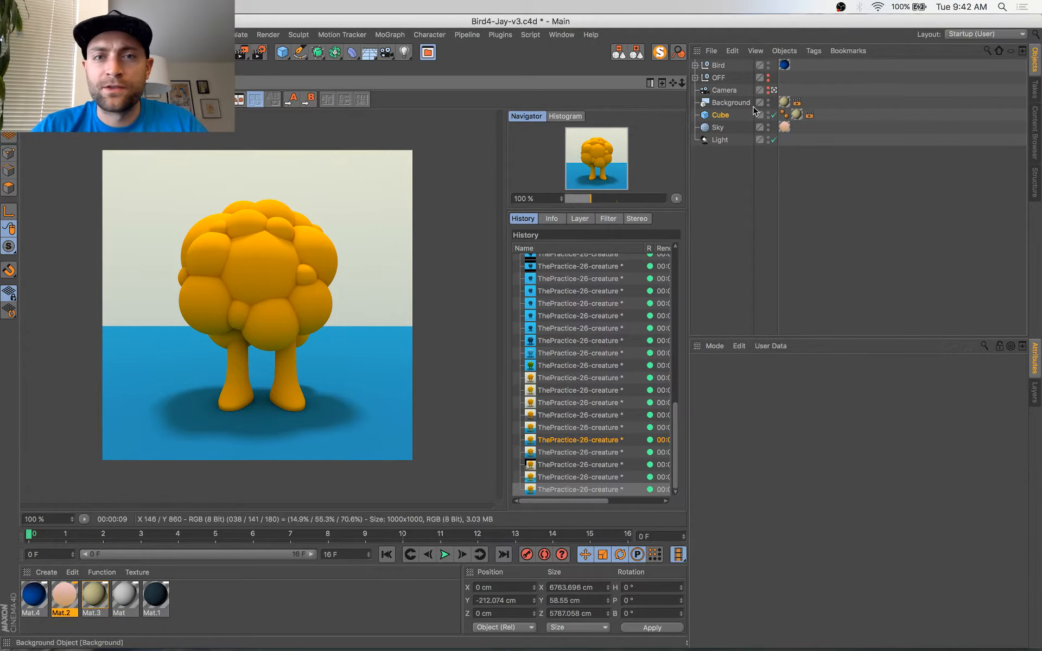
pyautogui.click(38, 69)
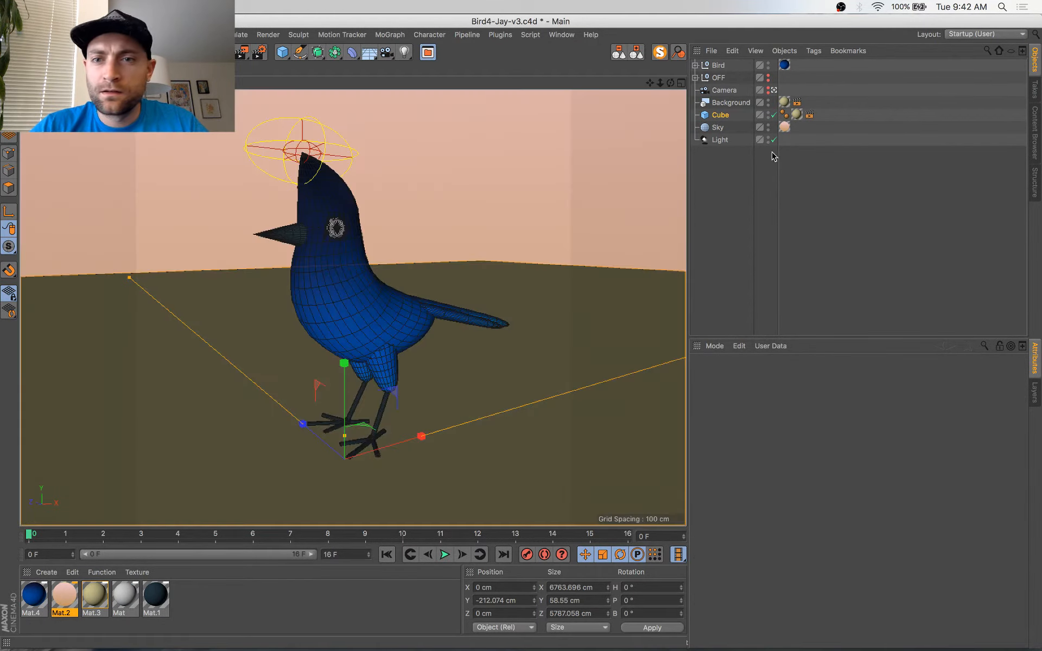
pyautogui.click(717, 103)
pyautogui.keyDown('shift'); pyautogui.click(718, 128); pyautogui.keyUp('shift')
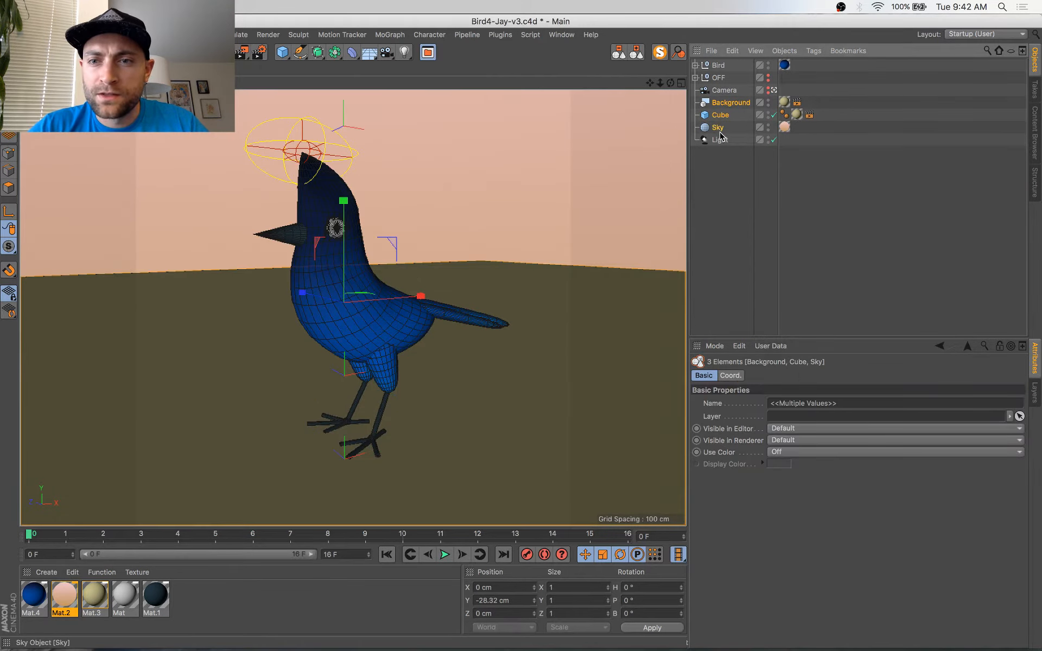
# Step: Return to ThePractice-26-creature.c4d, group the Sky, Background and Cube under a null, and hide it in editor and renderer
pyautogui.click(561, 34)
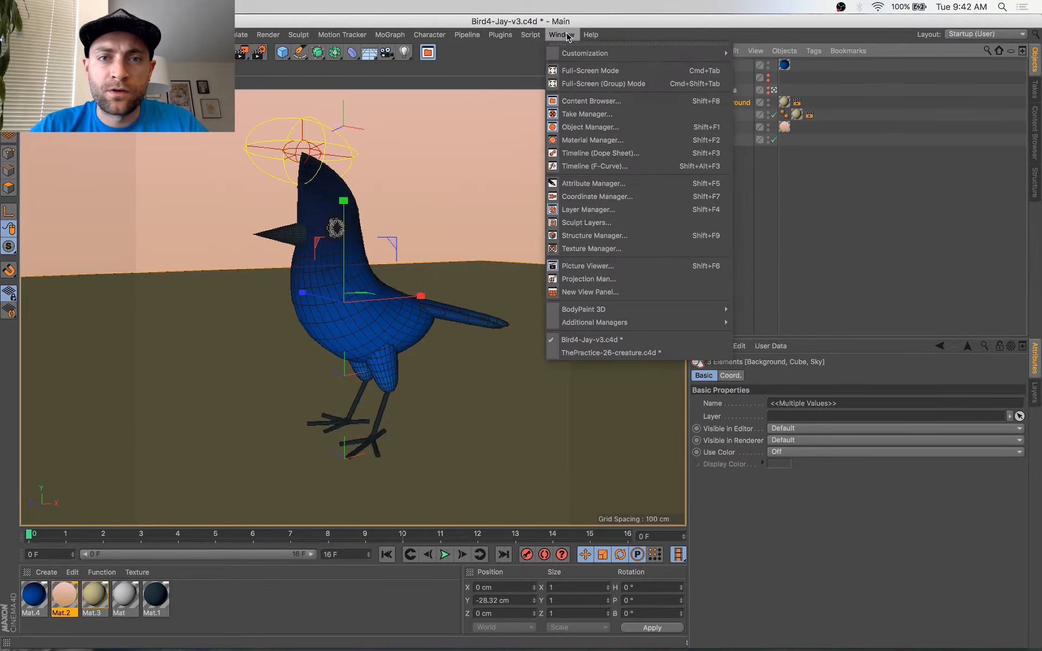
pyautogui.click(608, 353)
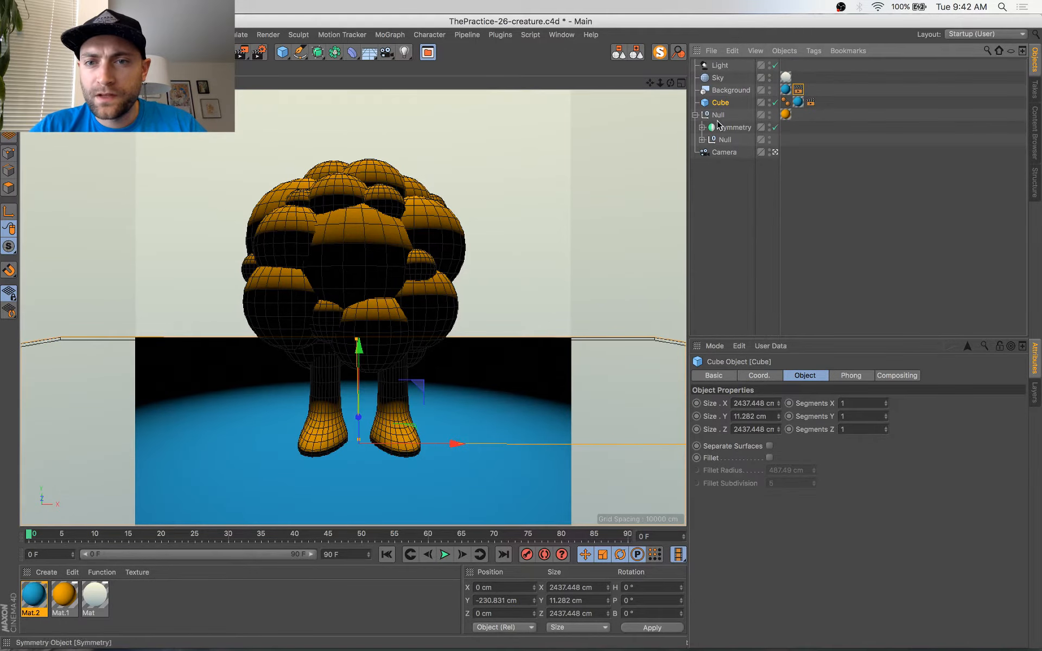
pyautogui.click(727, 90)
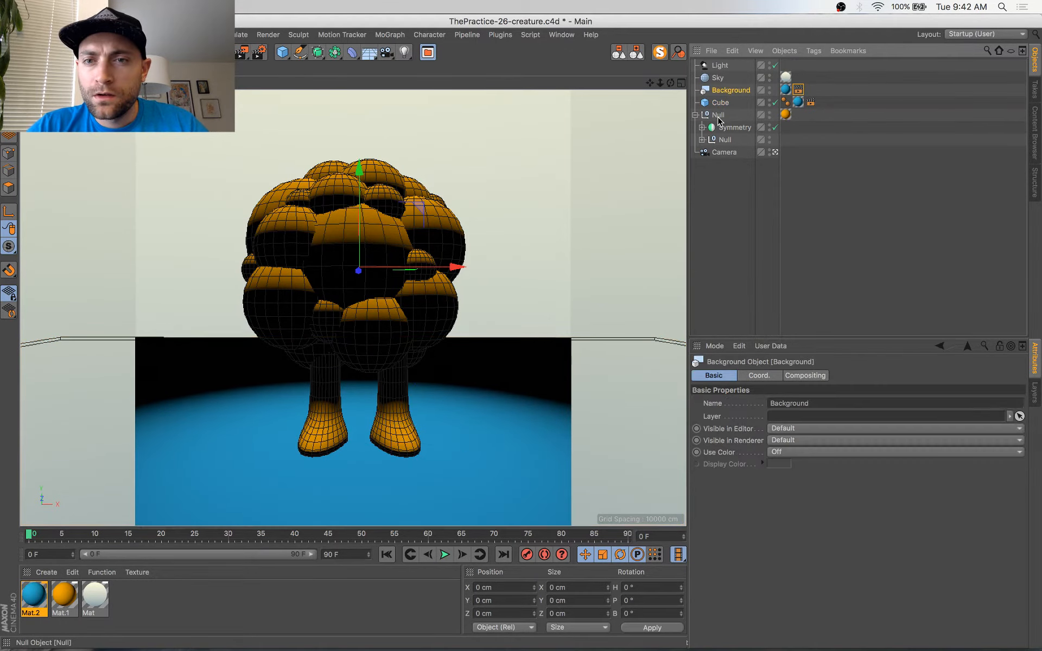
pyautogui.keyDown('ctrl'); pyautogui.click(718, 78); pyautogui.keyUp('ctrl')
pyautogui.keyDown('ctrl'); pyautogui.click(720, 103); pyautogui.keyUp('ctrl')
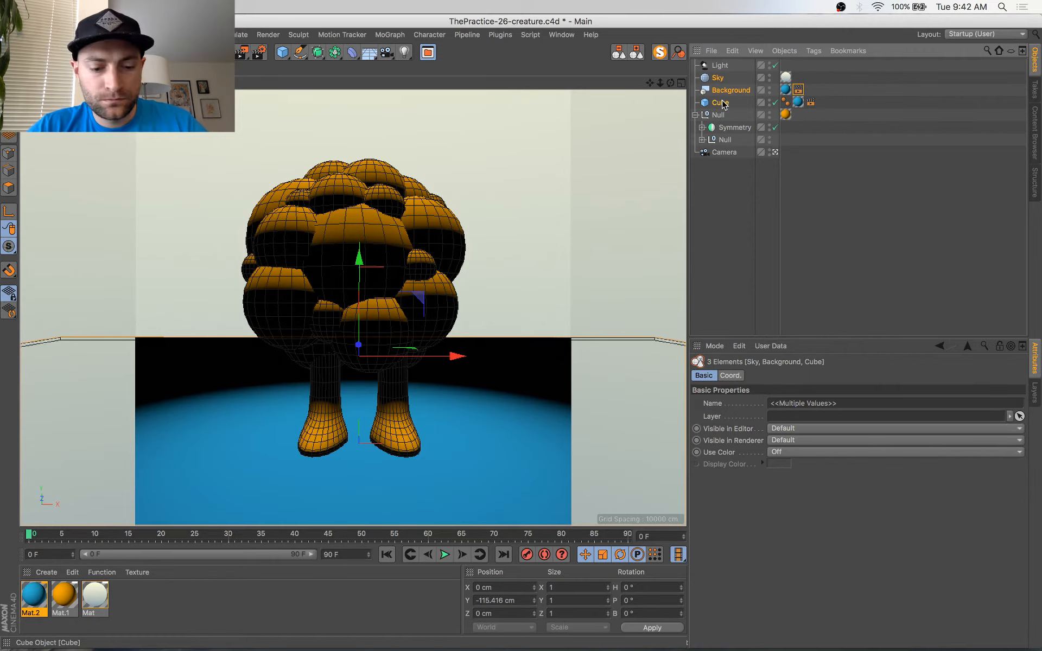
pyautogui.hotkey('alt', 'g')
pyautogui.click(770, 77)
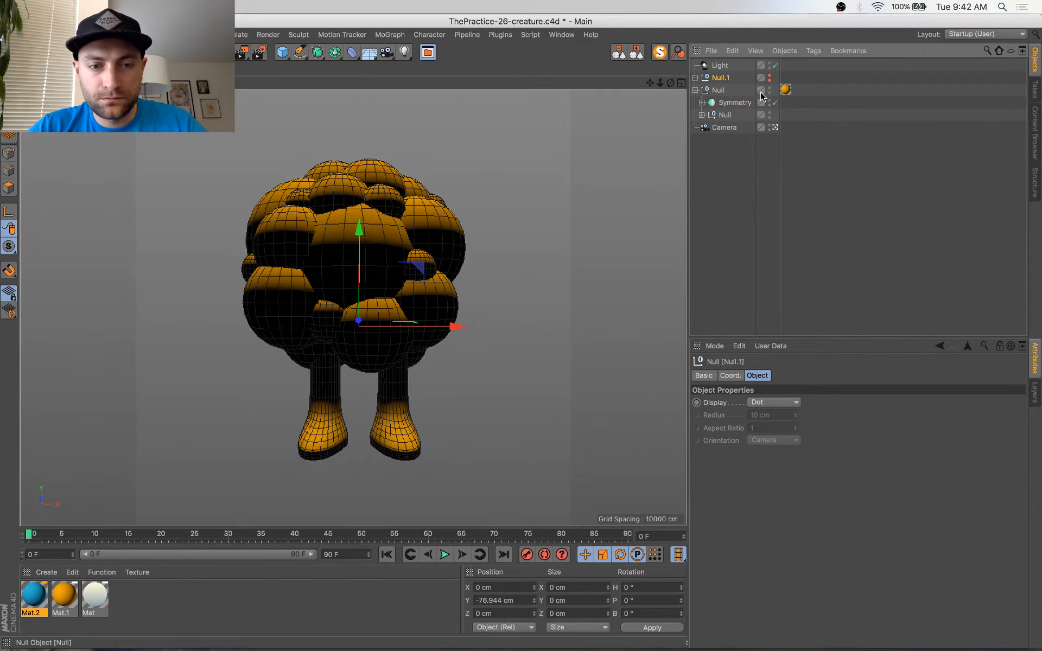
# Step: Paste the copied Background, Cube and Sky into the creature scene, lower them about 41 cm to the feet, and render
pyautogui.press('super+v')
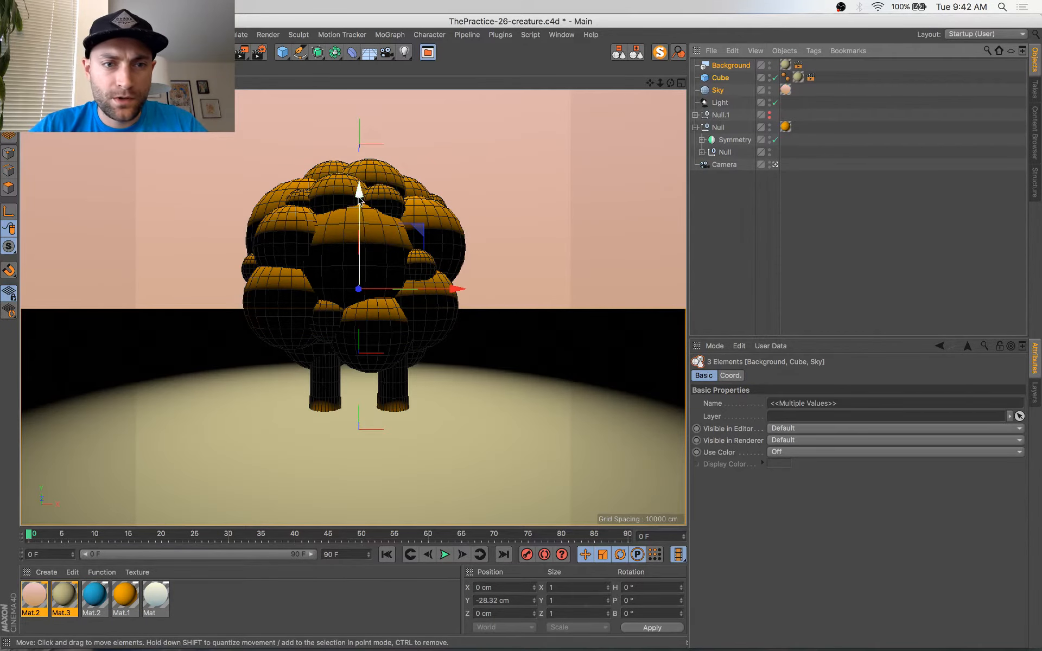
pyautogui.moveTo(360, 201); pyautogui.dragTo(361, 227)
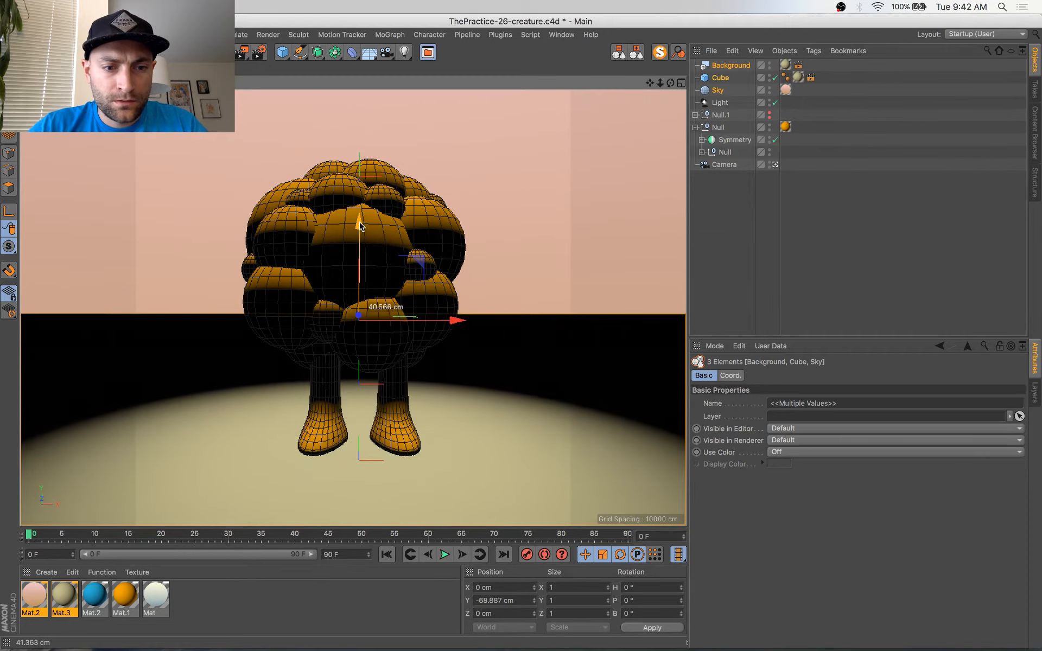
pyautogui.hotkey('shift', 'r')
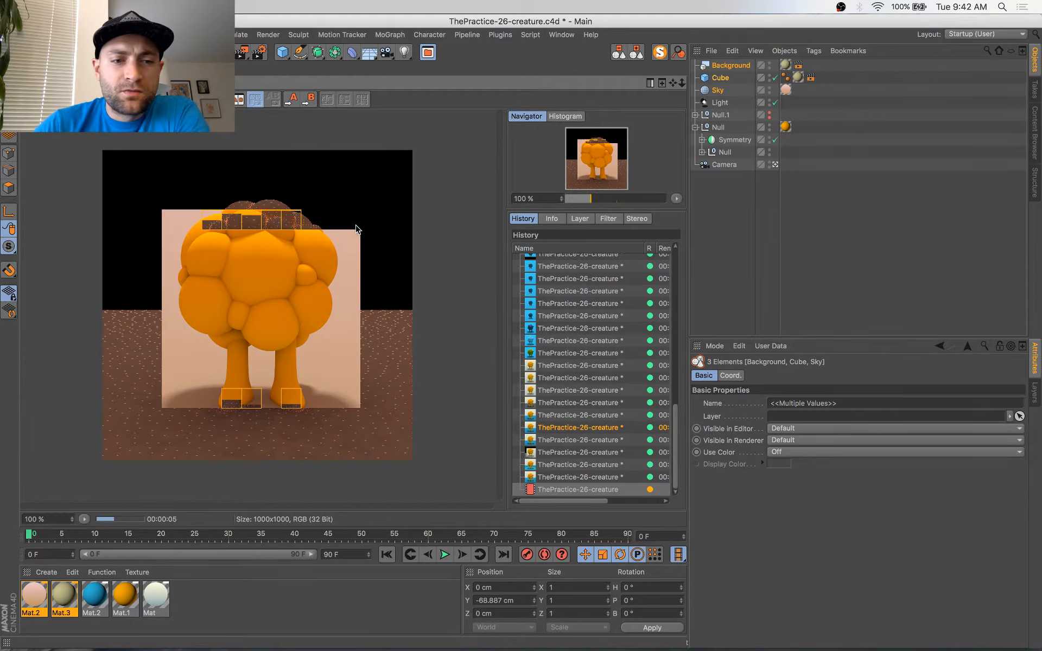
# Step: Delete the hidden null holding the old Sky, Background and Cube, leaving nothing selected
pyautogui.click(718, 114)
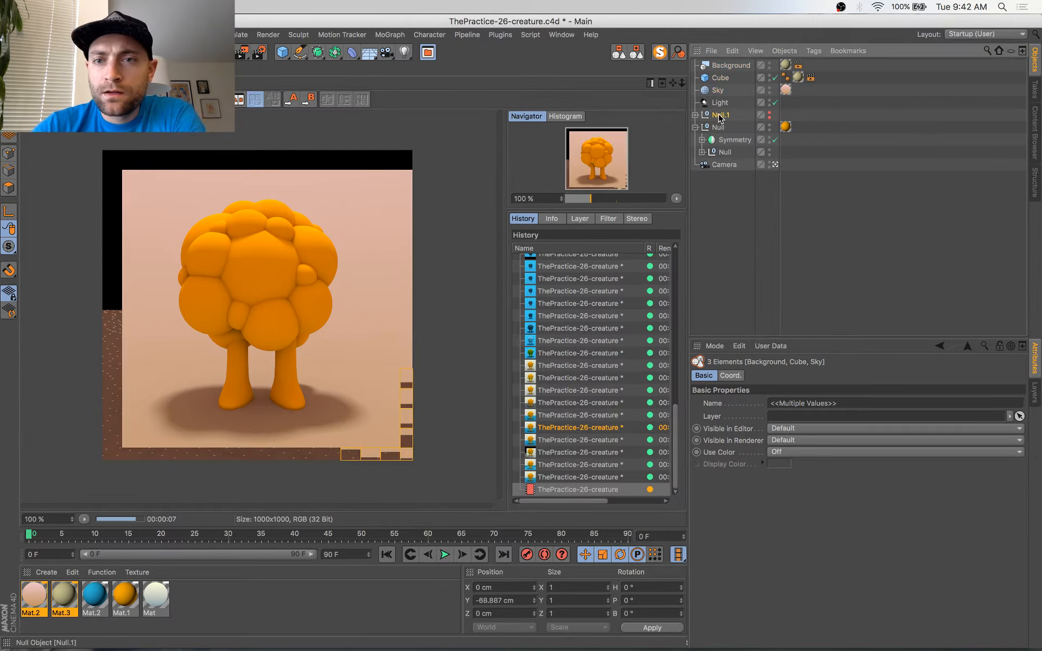
pyautogui.press('Delete')
pyautogui.click(730, 65)
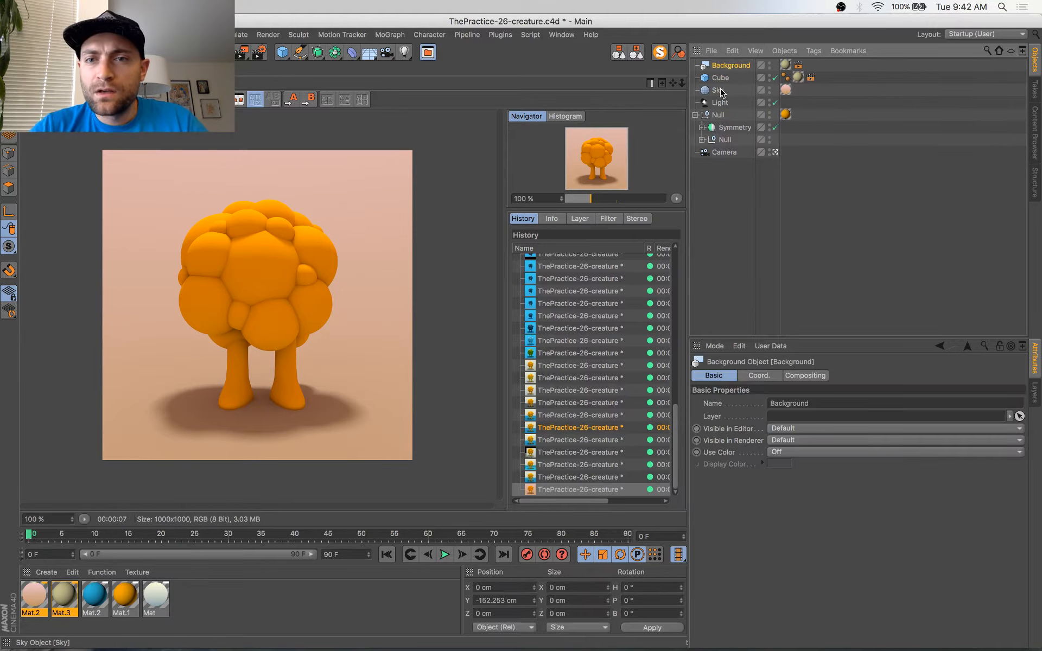
pyautogui.keyDown('shift'); pyautogui.click(720, 90); pyautogui.keyUp('shift')
pyautogui.click(820, 109)
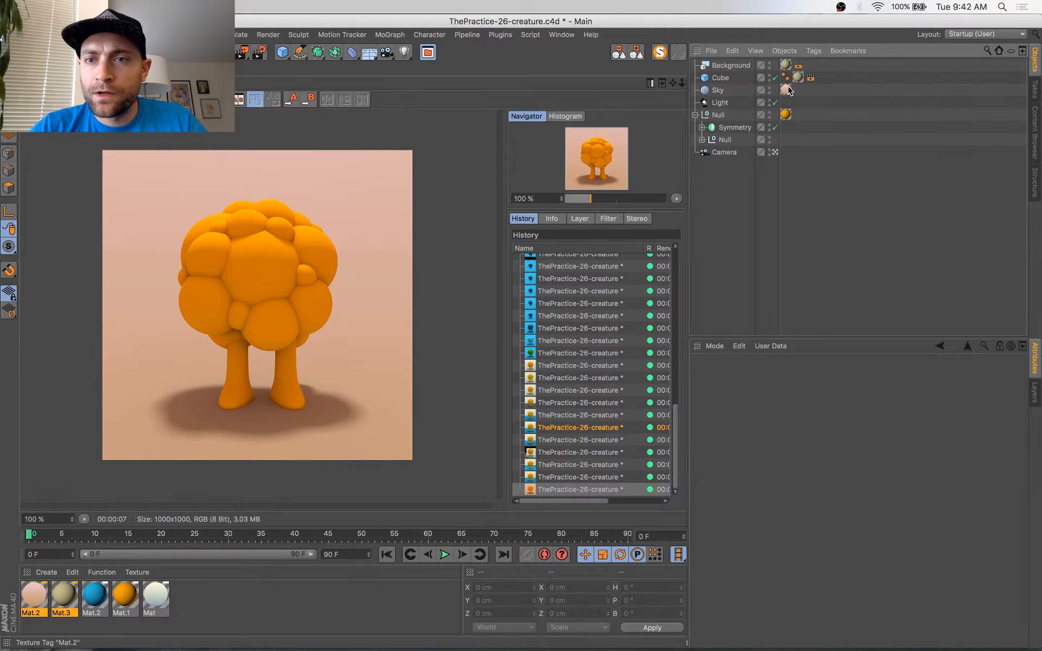
# Step: Delete the beige Mat.3 material, render again, and remove its empty texture tags from the Cube and Background
pyautogui.click(72, 594)
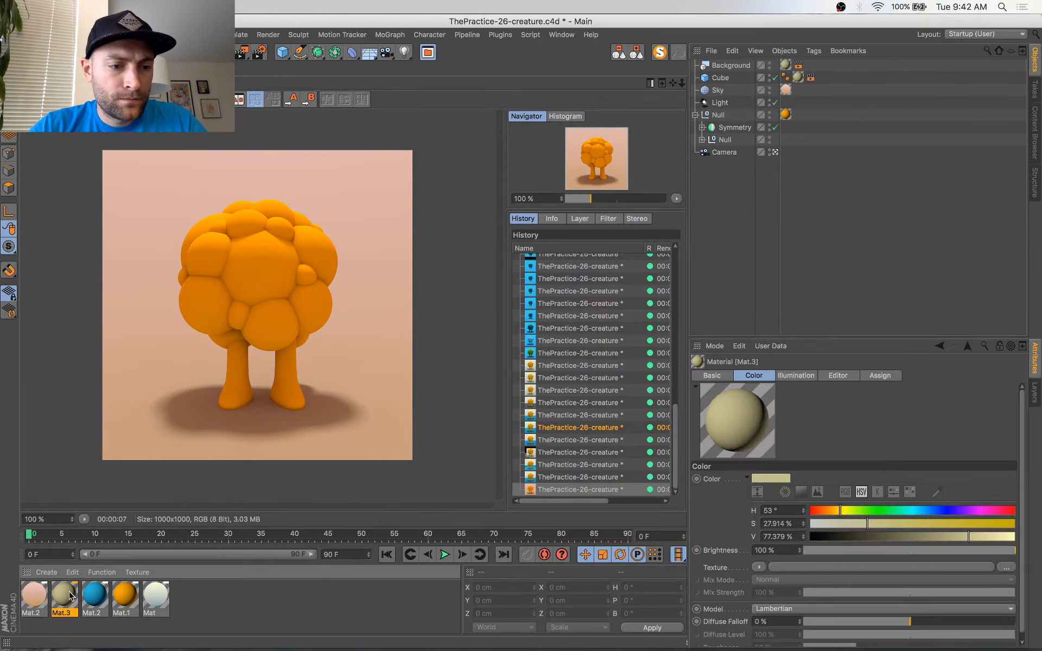
pyautogui.press('Delete')
pyautogui.hotkey('shift', 'r')
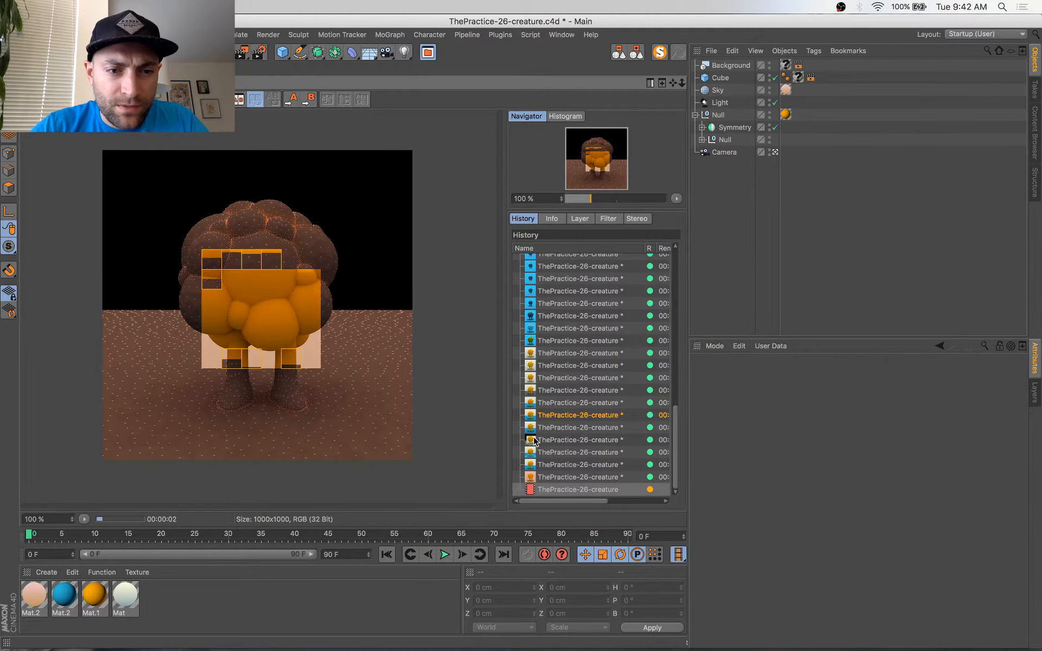
pyautogui.click(798, 78)
pyautogui.press('Delete')
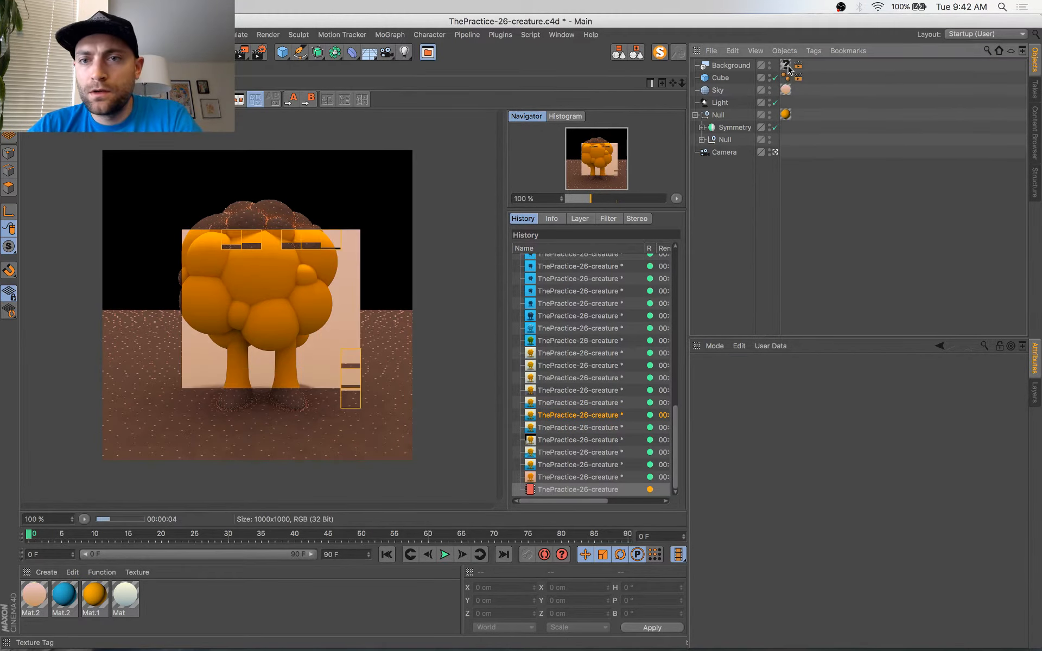
pyautogui.click(786, 65)
pyautogui.press('Delete')
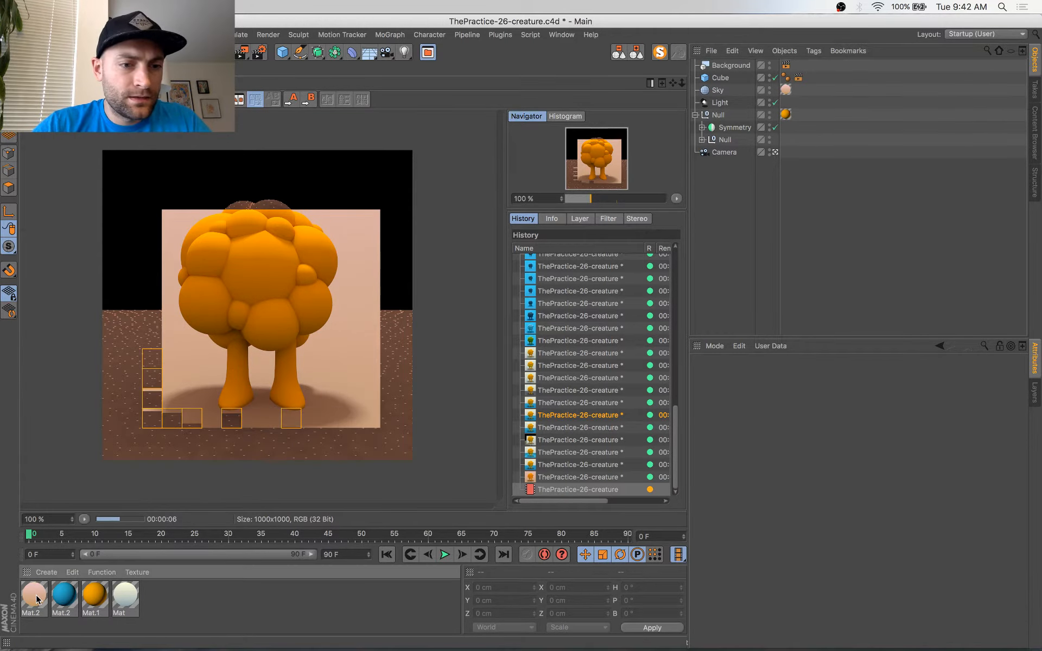
# Step: In the Sky material's Luminance gradient, recolour the first tan knot light blue with hue 199°, saturation about 33% and value about 92%
pyautogui.doubleClick(34, 594)
pyautogui.moveTo(506, 86); pyautogui.dragTo(711, 137)
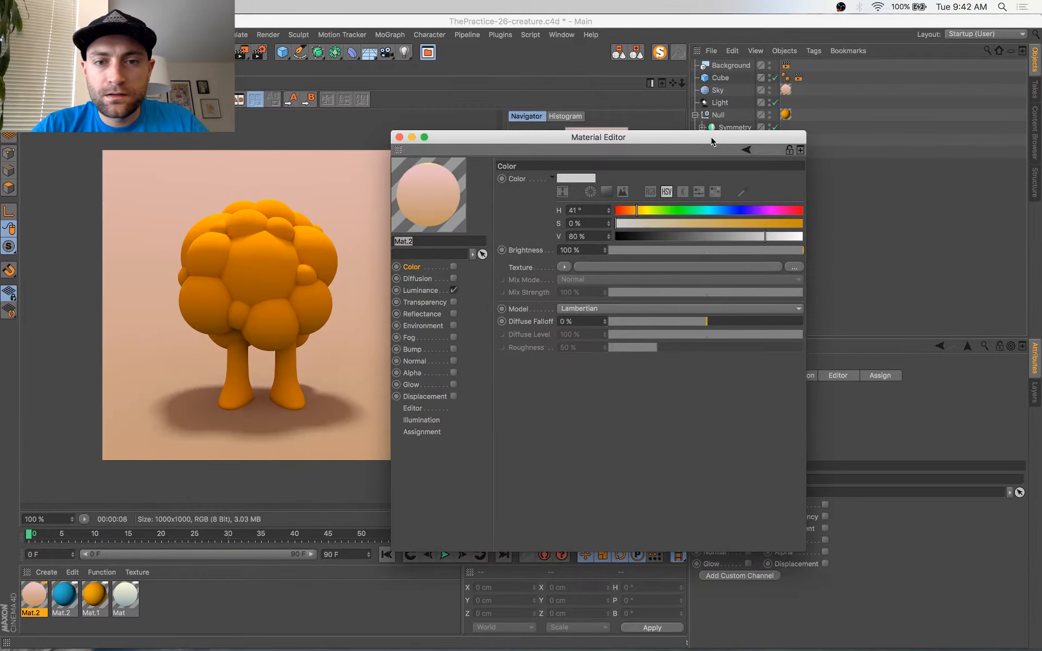
pyautogui.click(421, 291)
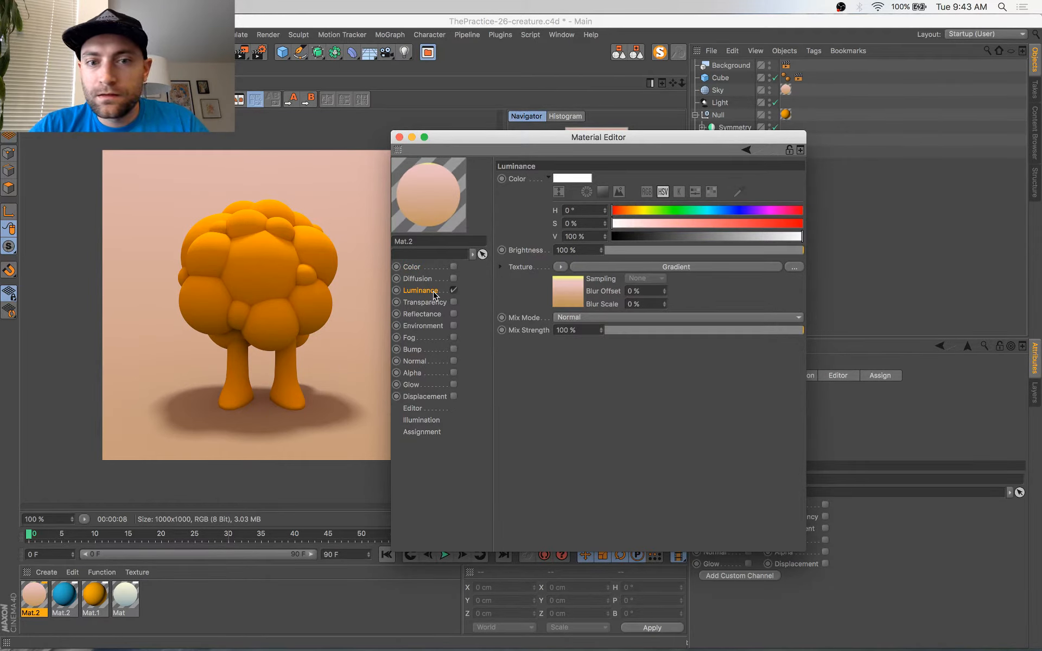
pyautogui.click(564, 299)
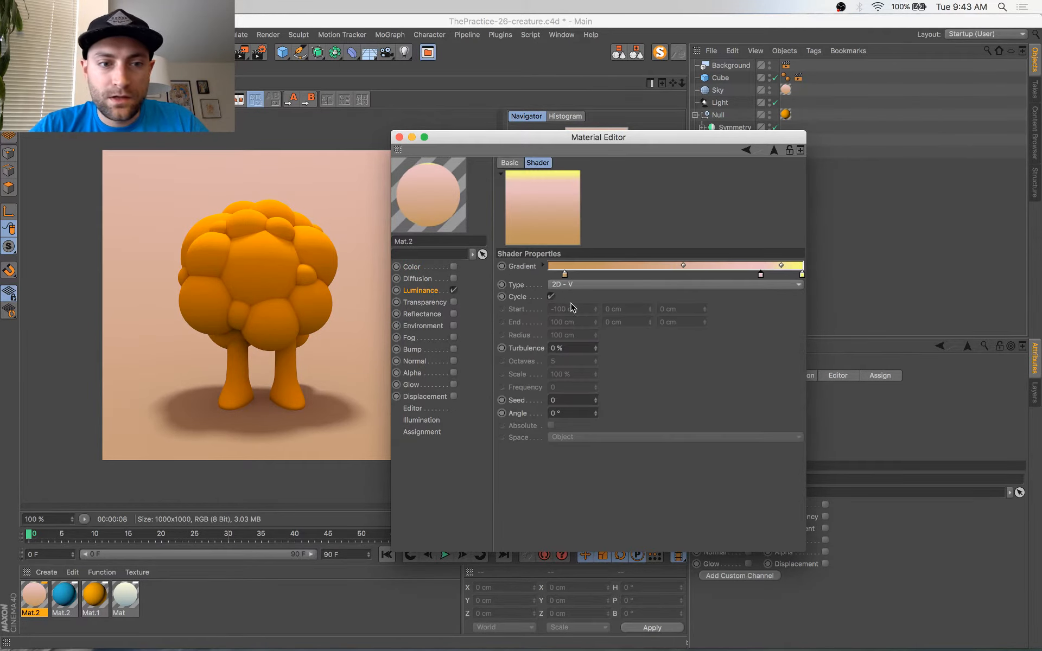
pyautogui.doubleClick(565, 275)
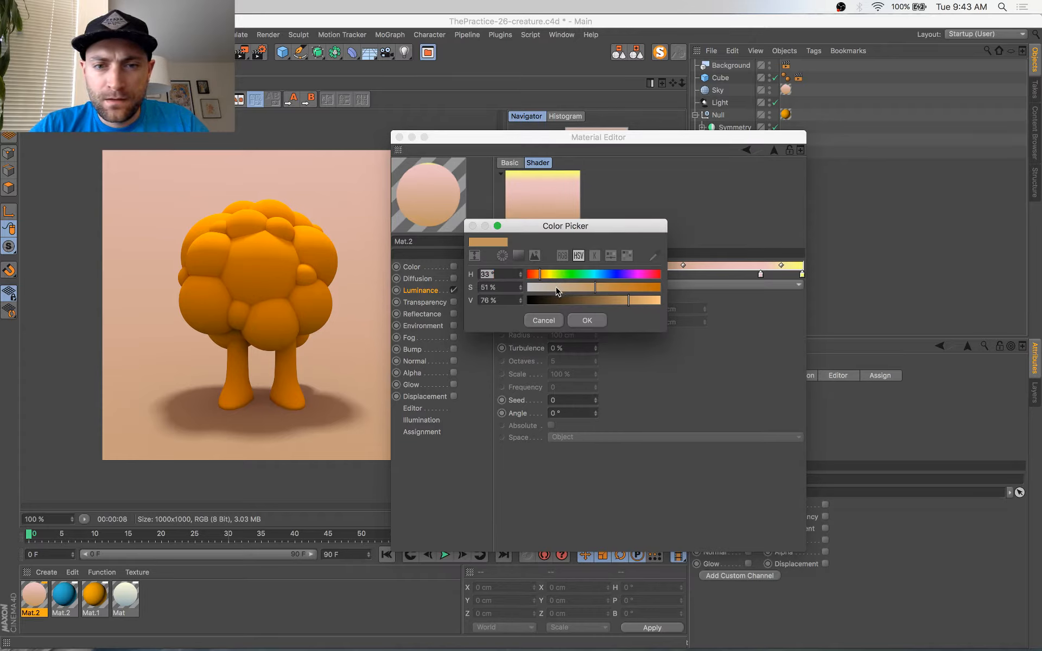
pyautogui.moveTo(556, 291); pyautogui.dragTo(524, 288)
pyautogui.moveTo(629, 300); pyautogui.dragTo(654, 300)
pyautogui.click(554, 287)
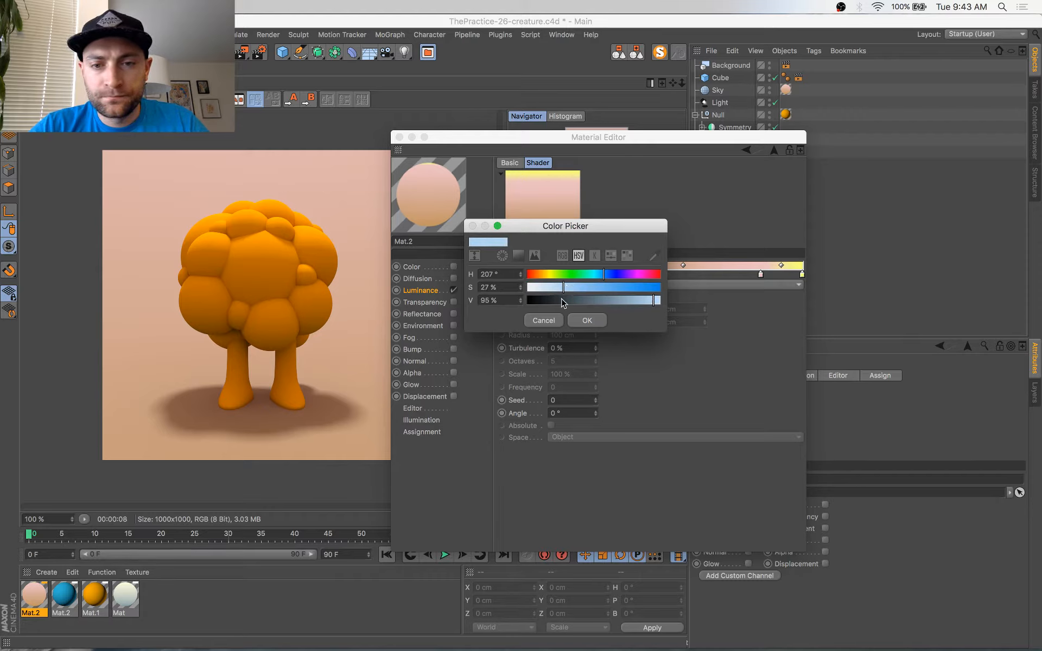
pyautogui.click(475, 255)
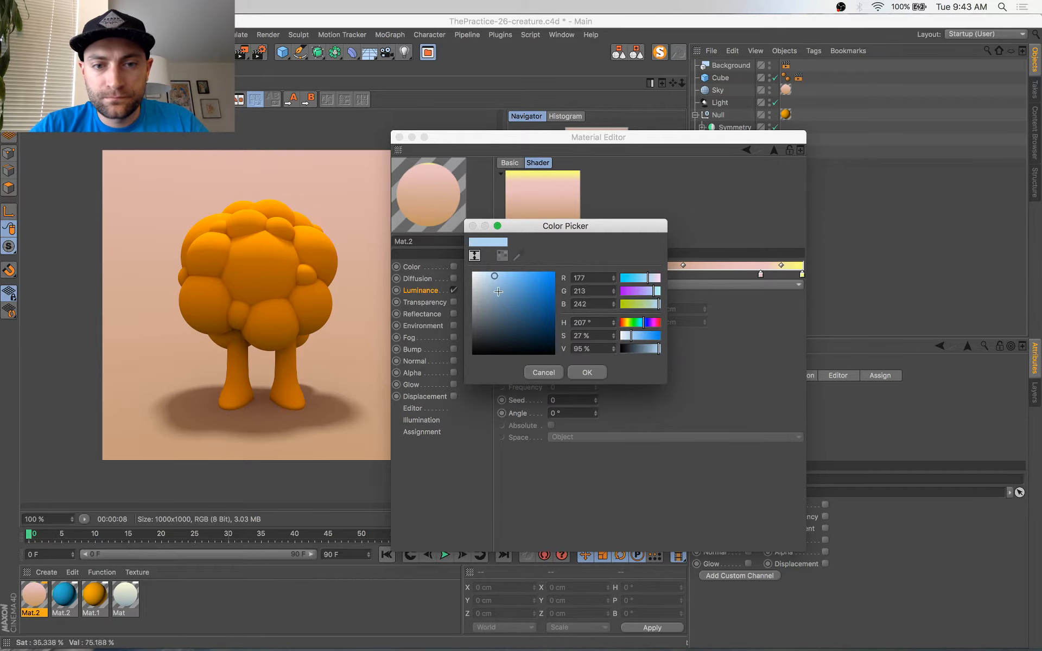
pyautogui.moveTo(498, 287)
pyautogui.mouseDown()
pyautogui.moveTo(508, 280)
pyautogui.moveTo(499, 279)
pyautogui.mouseUp()
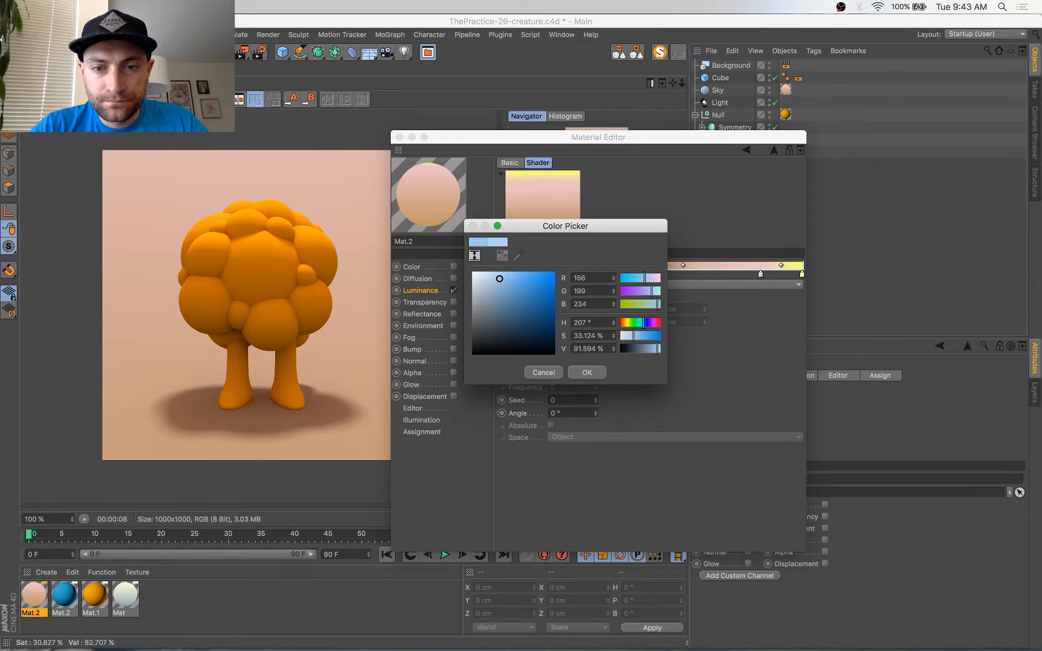
pyautogui.moveTo(644, 324); pyautogui.dragTo(642, 323)
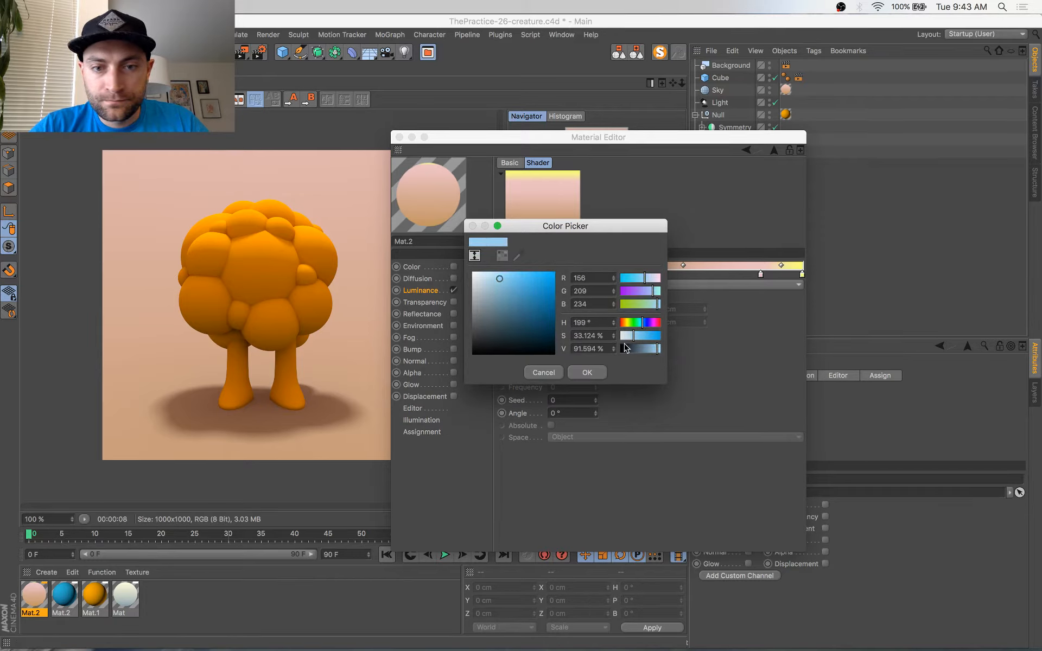
pyautogui.click(585, 374)
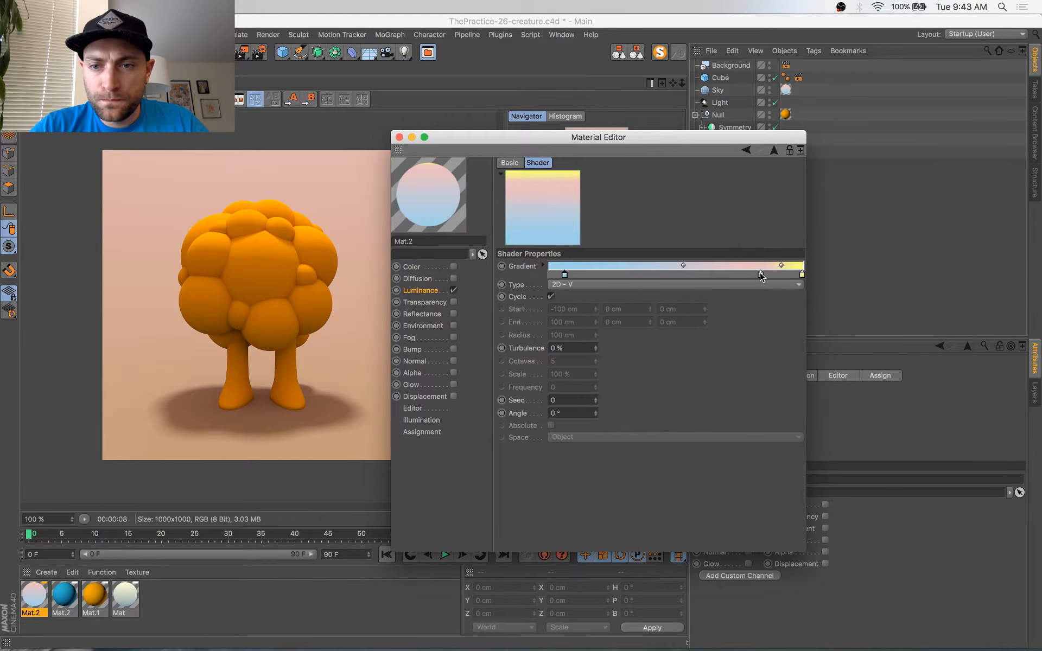
# Step: Change the pink knot of the Sky gradient to white, close the Material Editor and render the scene
pyautogui.doubleClick(761, 276)
pyautogui.click(802, 346)
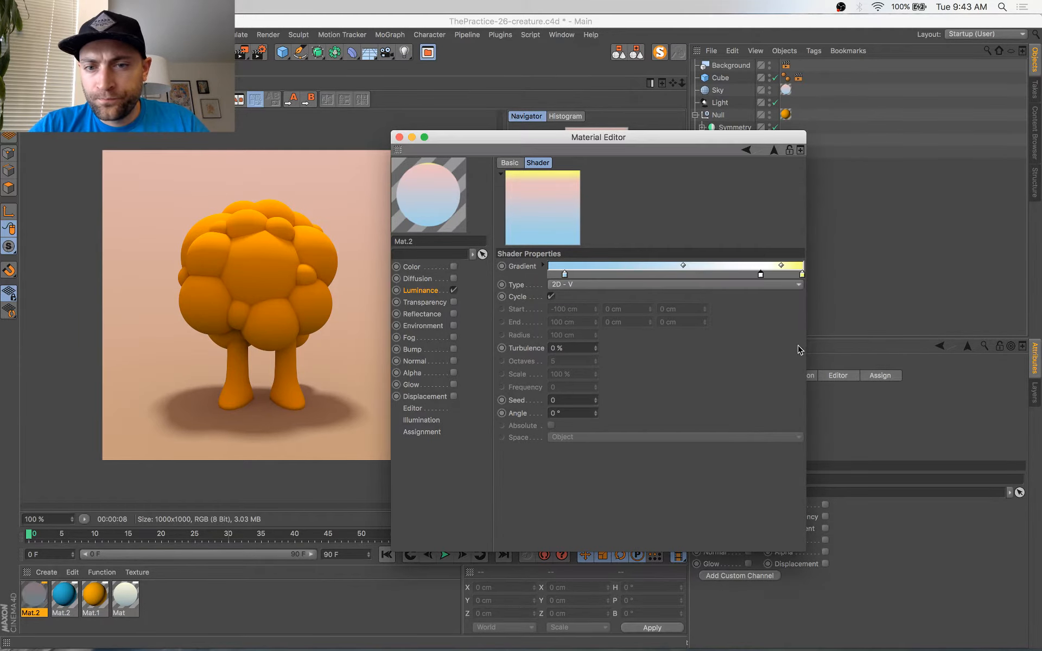
pyautogui.click(400, 137)
pyautogui.hotkey('shift', 'r')
# Step: Read the live chat, compare the compositing tag settings of the Background and Cube, and check the chat again
pyautogui.press('super+Tab')
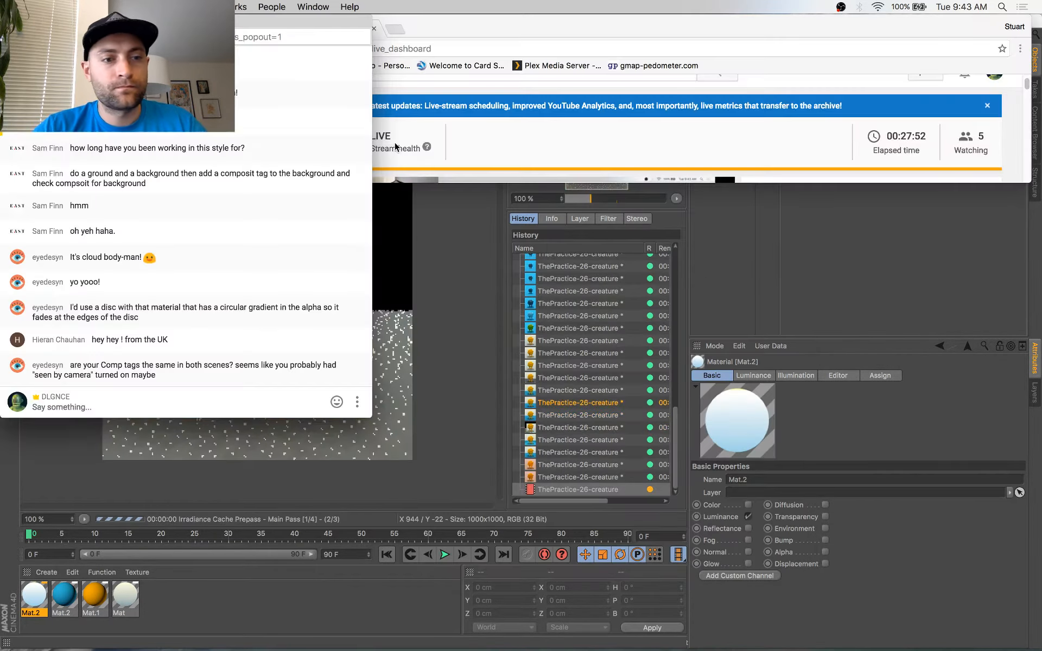
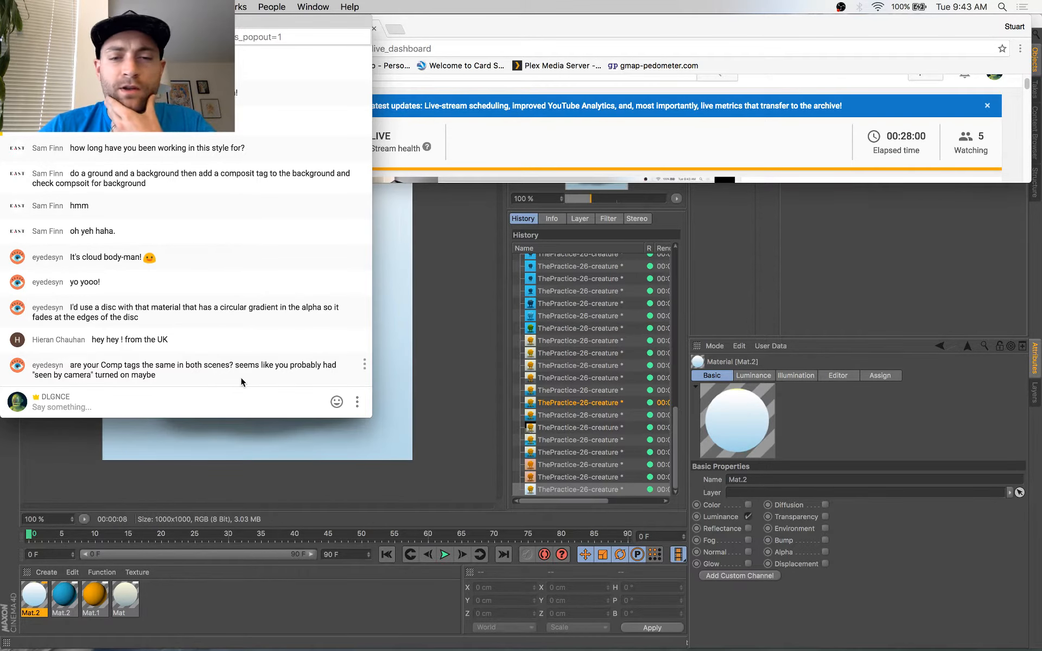
pyautogui.click(420, 330)
pyautogui.click(787, 66)
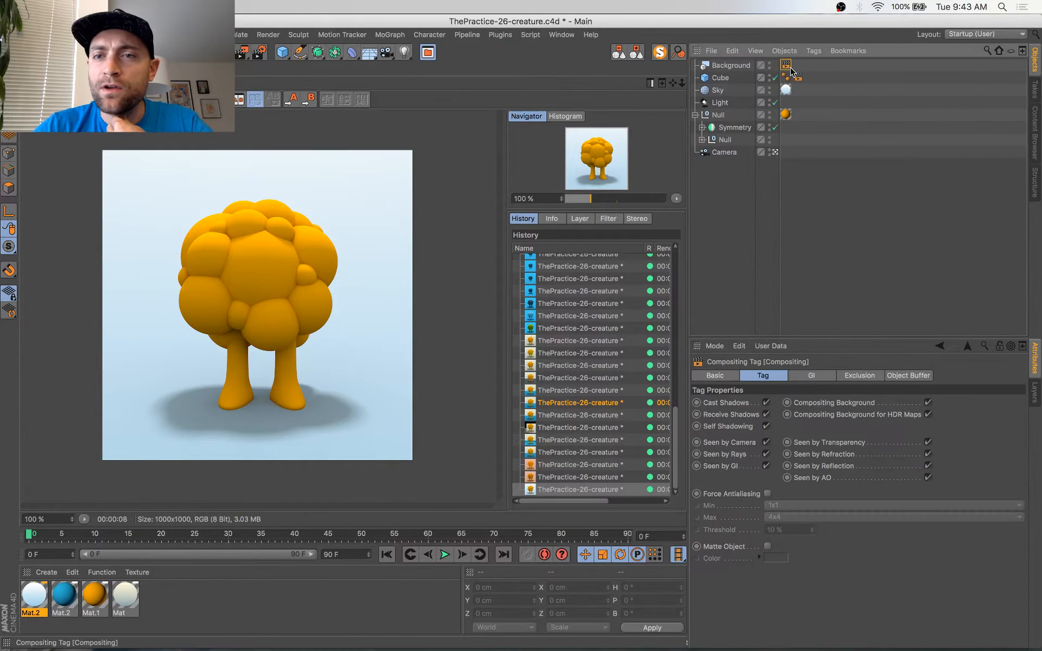
pyautogui.click(798, 78)
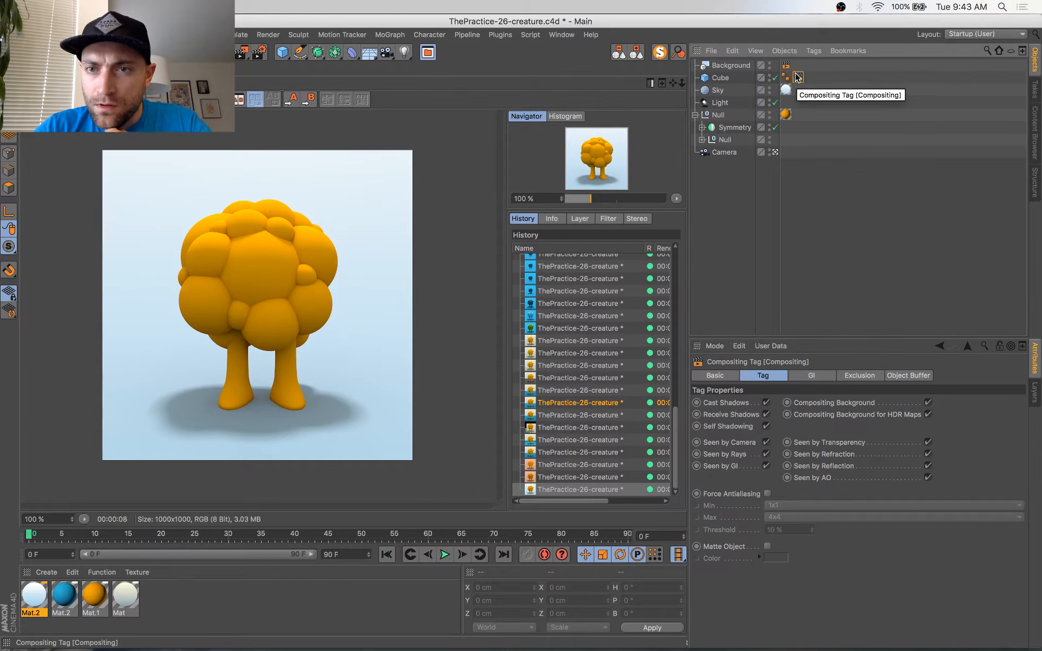
pyautogui.click(788, 68)
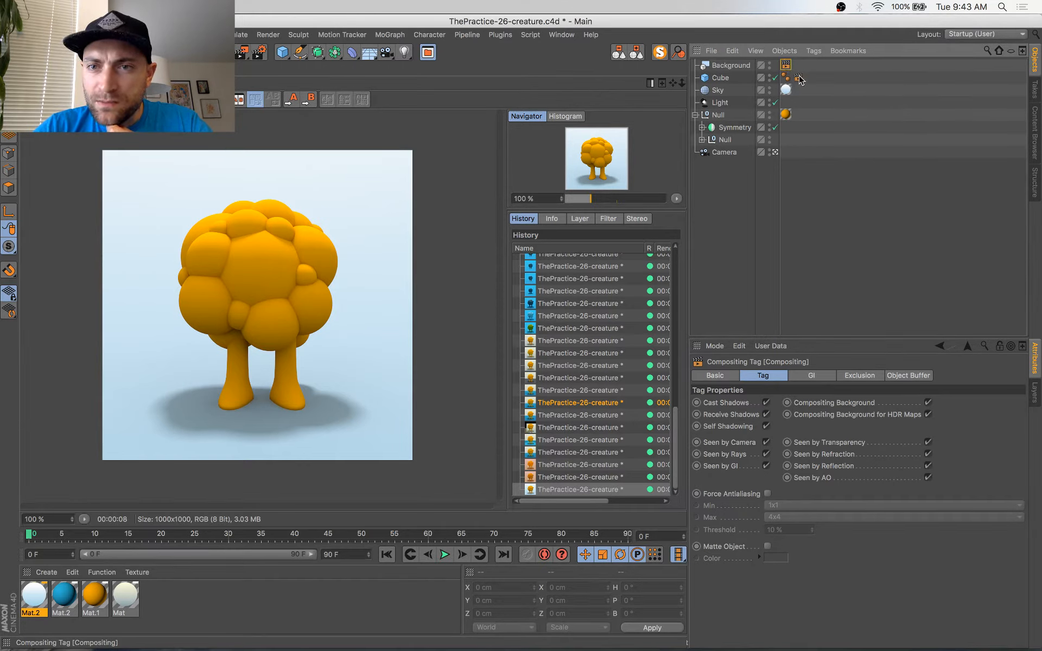
pyautogui.click(798, 77)
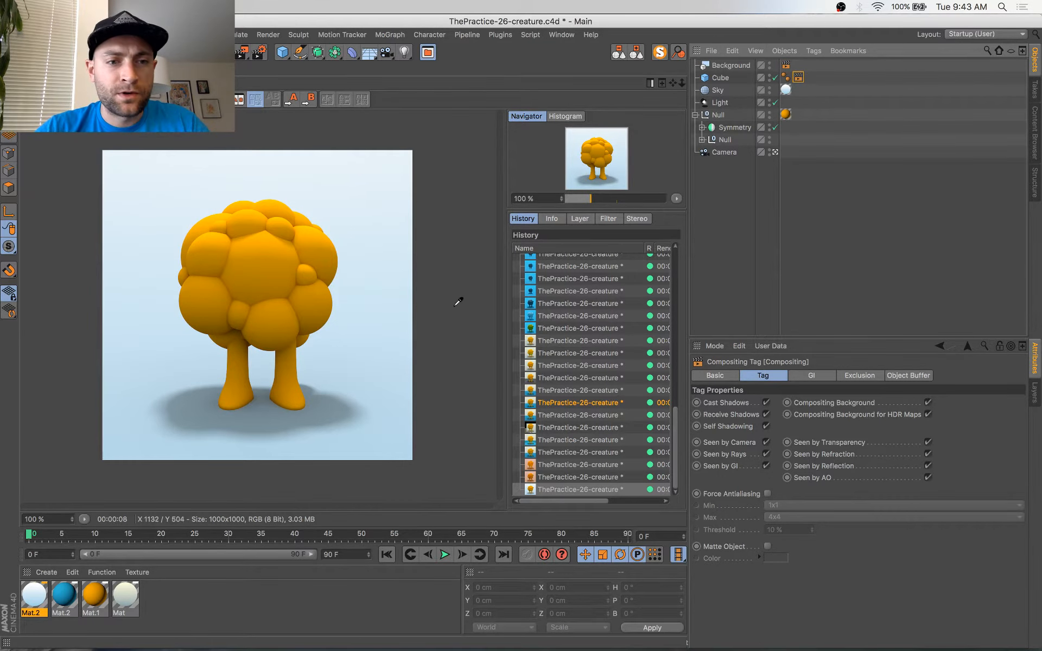
pyautogui.press('super+Tab')
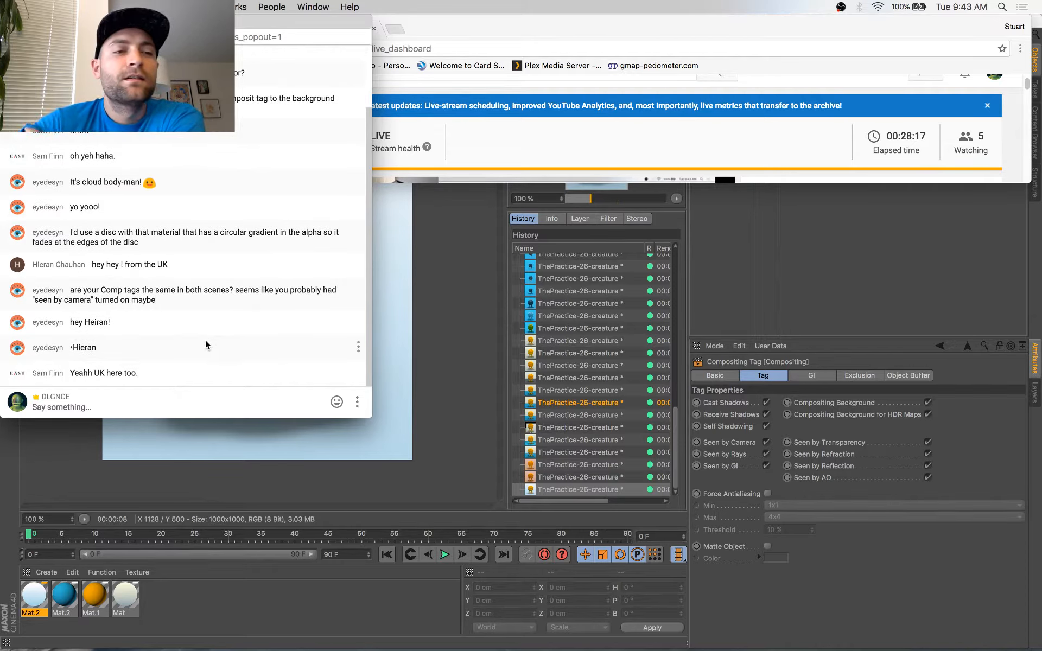
pyautogui.click(456, 318)
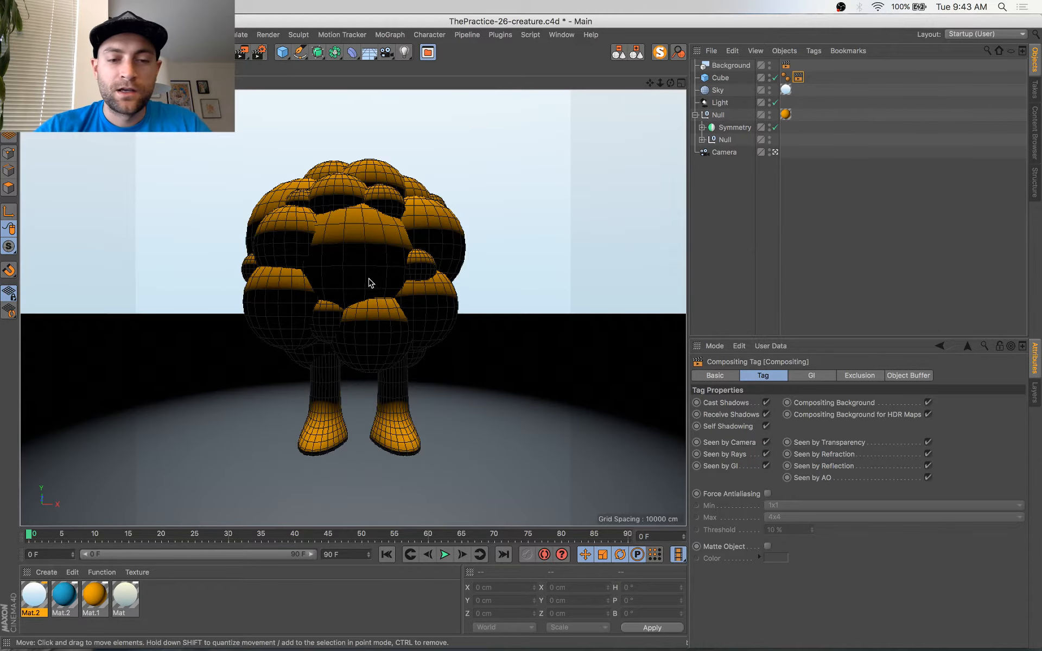
# Step: Nudge the small upper sphere of the creature's body slightly along its Z axis and save the scene
pyautogui.press('super+s')
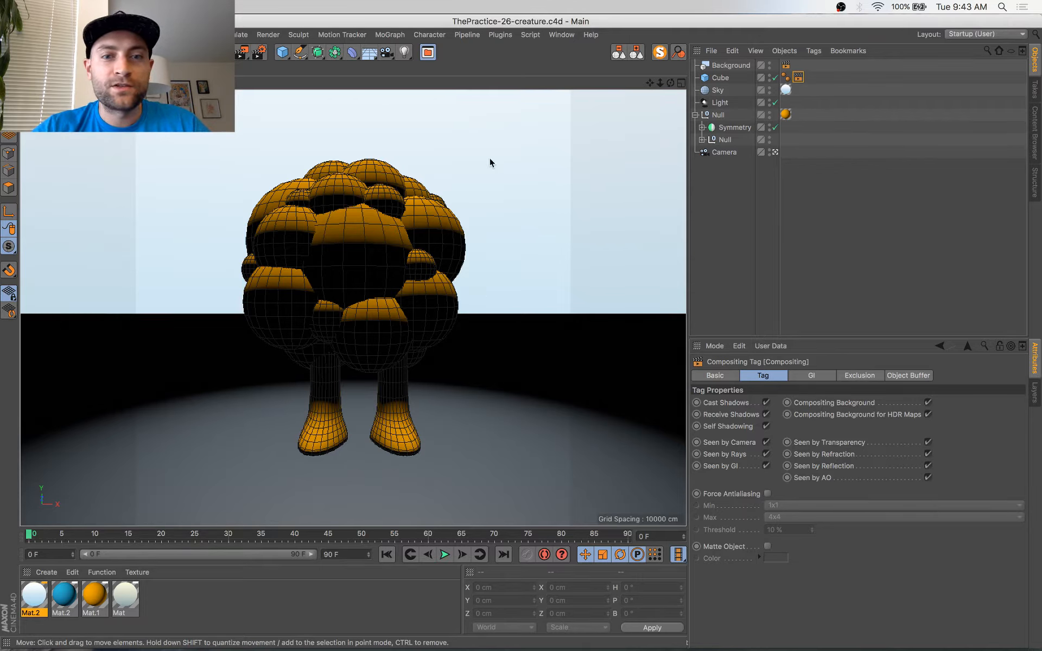
pyautogui.click(389, 164)
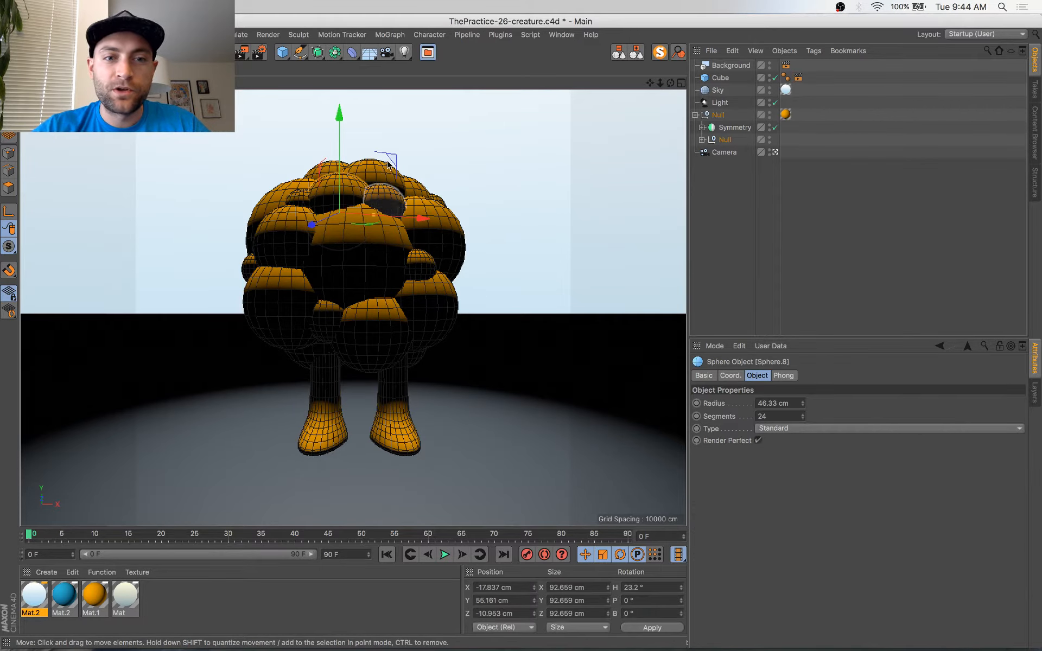
pyautogui.moveTo(325, 227); pyautogui.dragTo(333, 239)
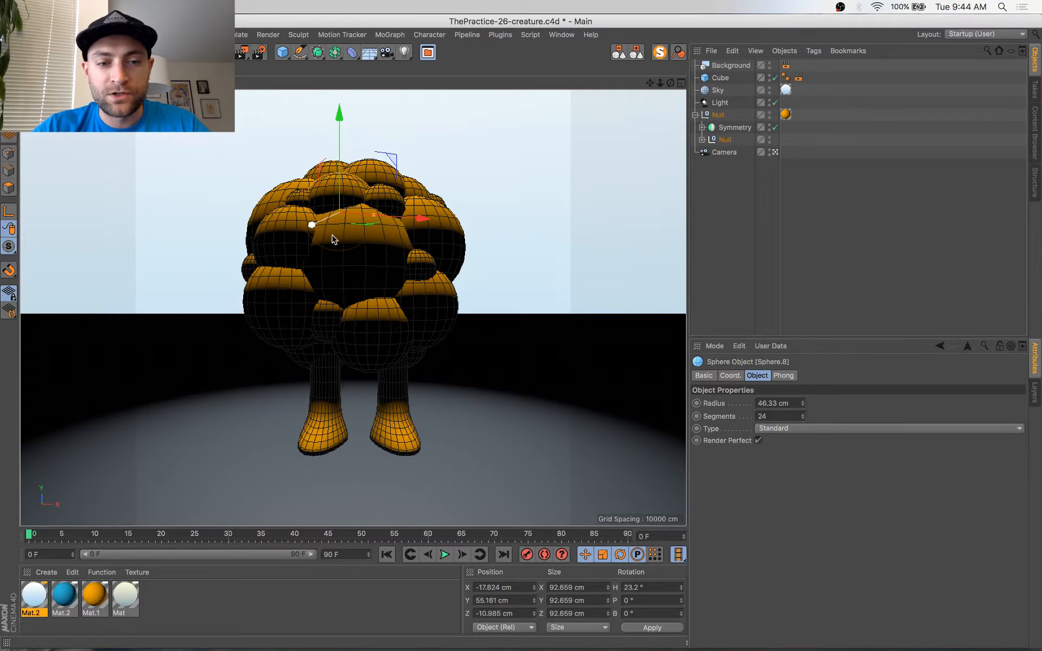
pyautogui.press('super+s')
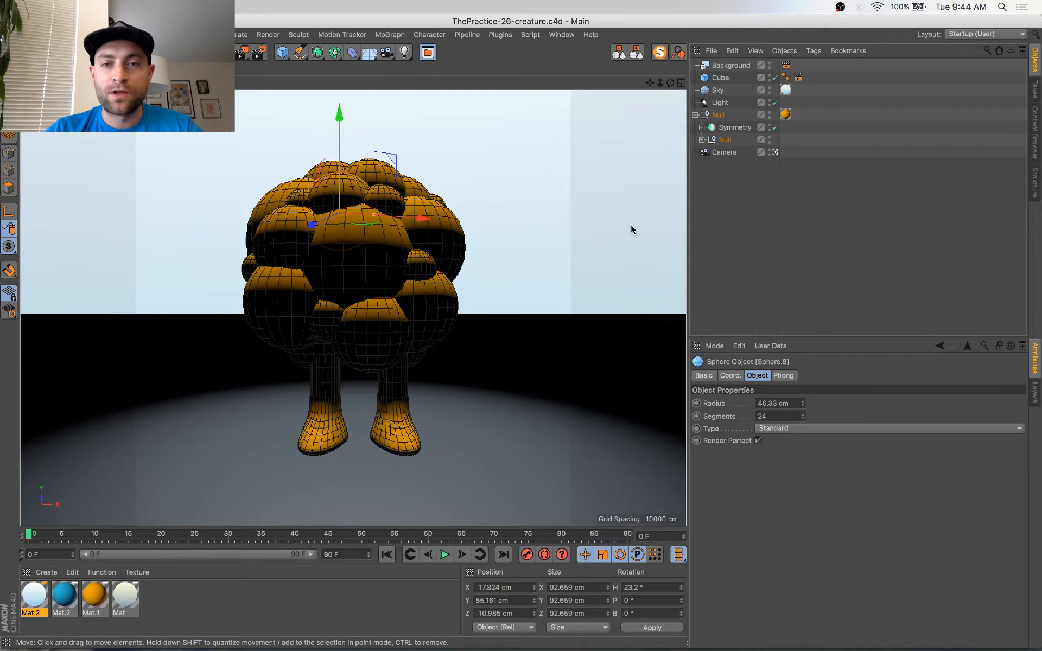
# Step: Bring up the live chat window and read the newest viewer messages
pyautogui.hotkey('ctrl', 'Up')
pyautogui.hotkey('ctrl', 'Up')
pyautogui.hotkey('ctrl', 'Up')
pyautogui.click(113, 213)
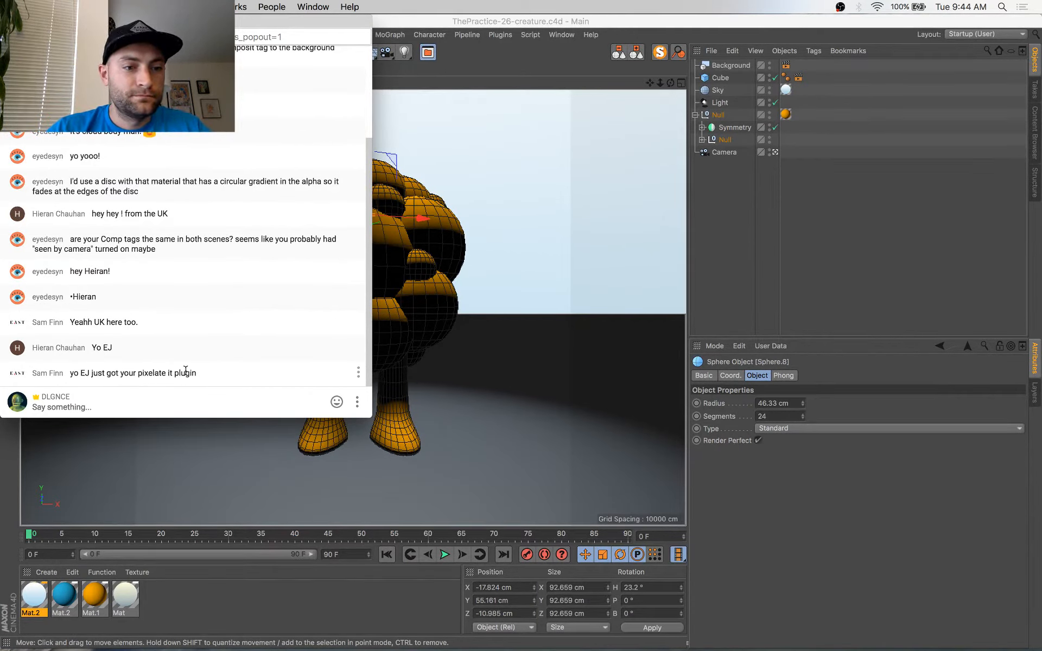
pyautogui.moveTo(185, 370); pyautogui.dragTo(70, 371)
pyautogui.click(93, 370)
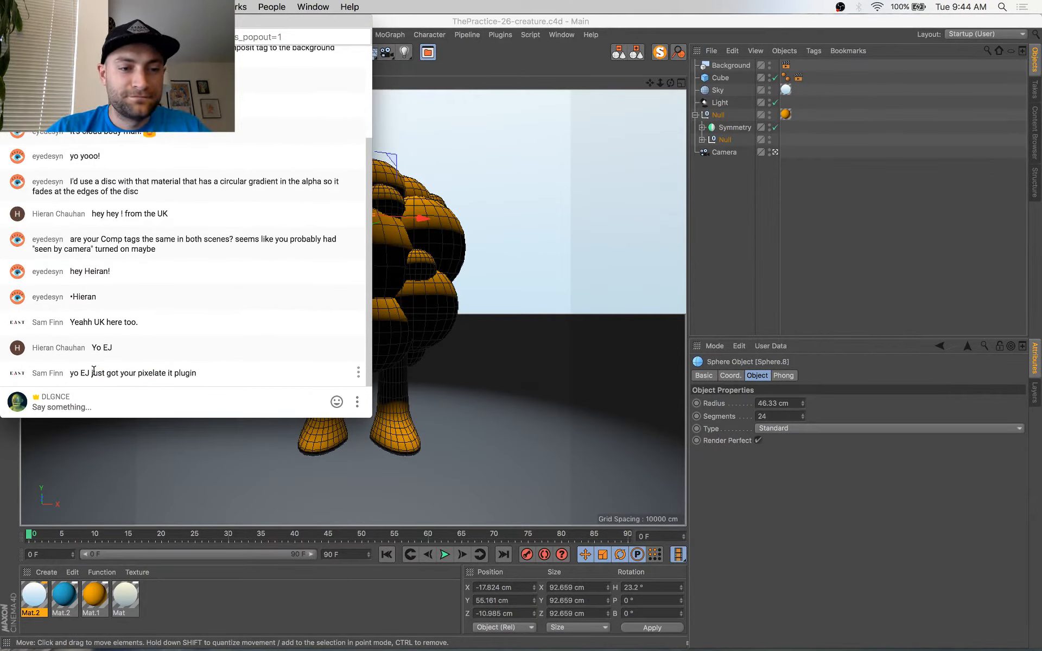
pyautogui.click(966, 209)
pyautogui.press('super+Tab')
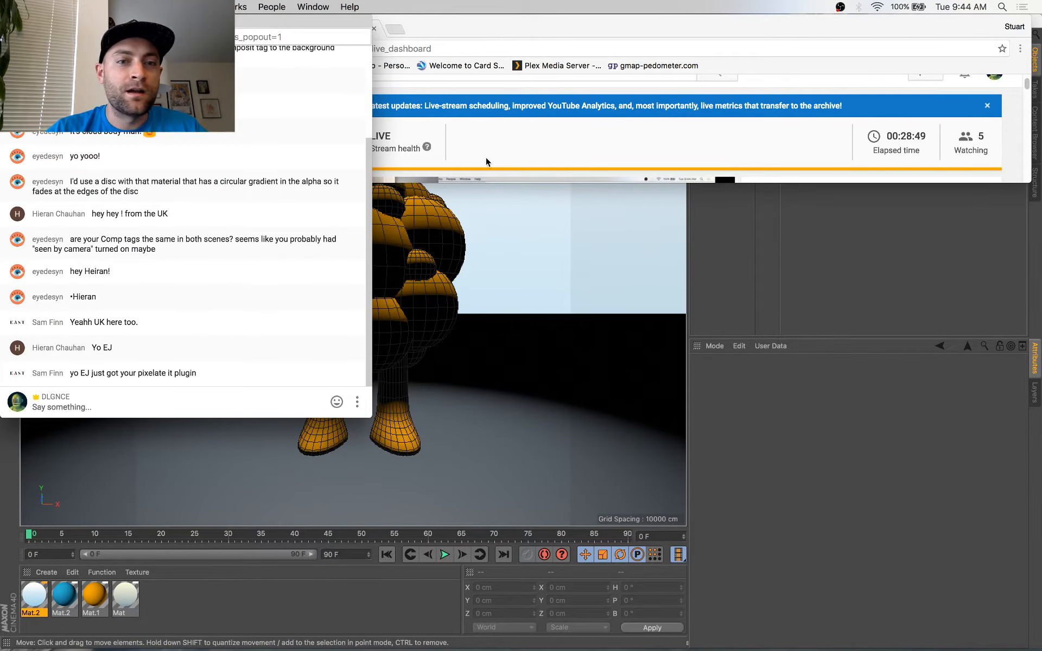
# Step: Switch back to Cinema 4D and rotate the creature's foot inside the Symmetry object to a bank of about -14°
pyautogui.click(895, 175)
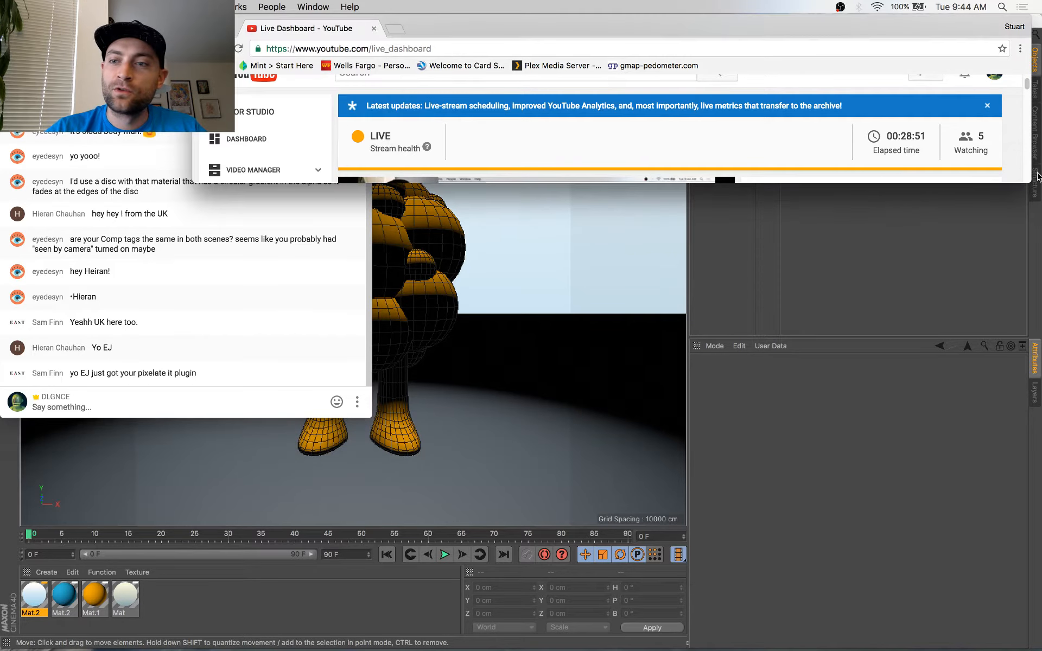
pyautogui.moveTo(1027, 174); pyautogui.dragTo(1026, 168)
pyautogui.click(954, 256)
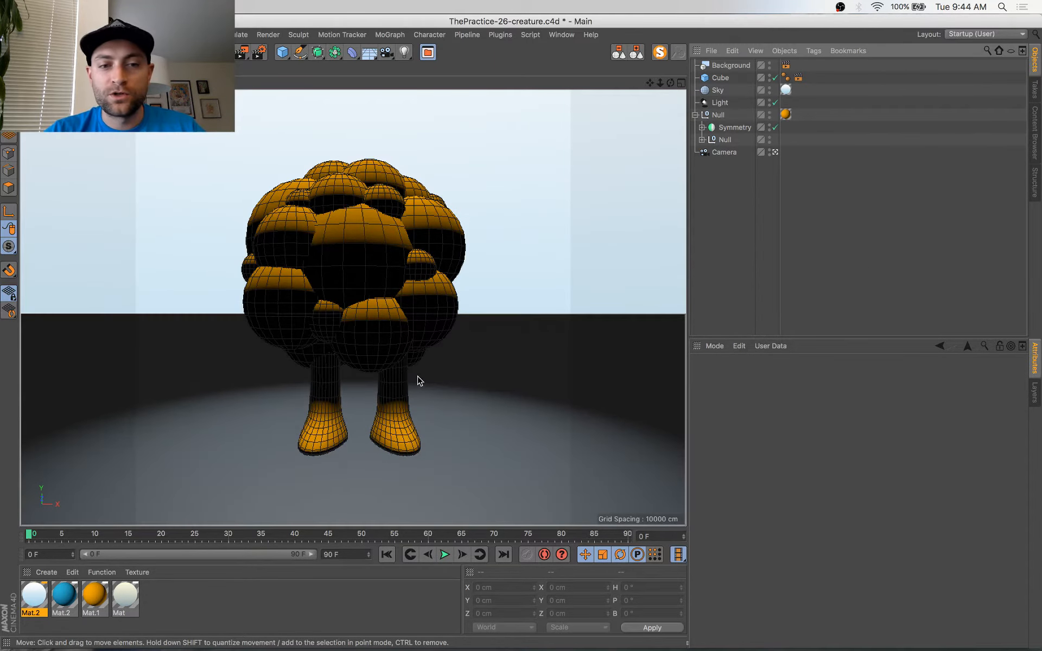
pyautogui.click(335, 377)
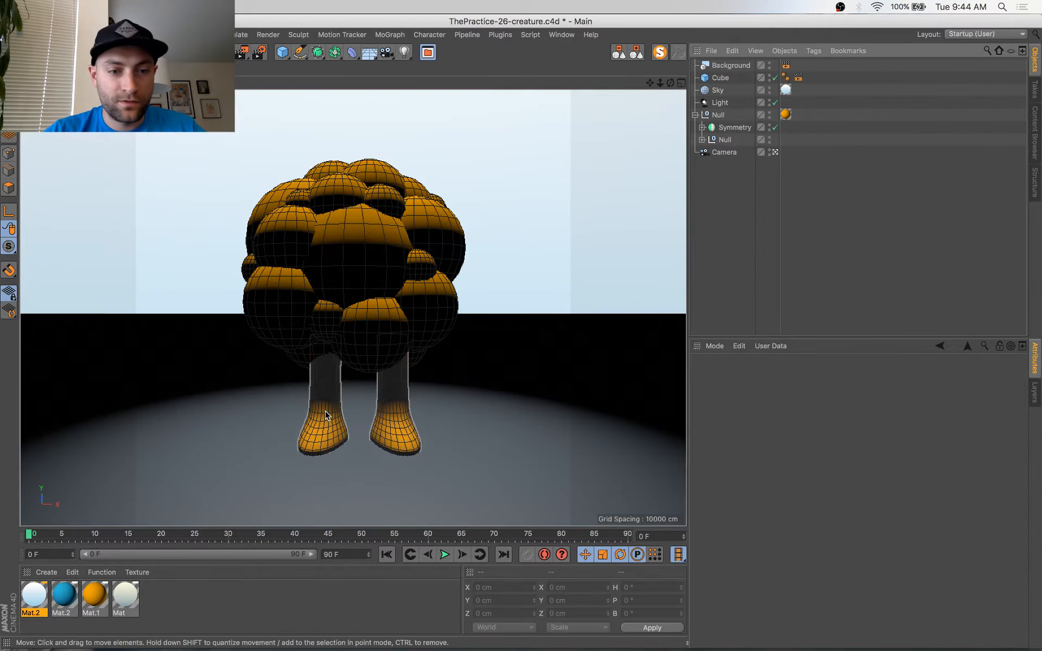
pyautogui.click(703, 127)
pyautogui.click(730, 141)
pyautogui.press('r')
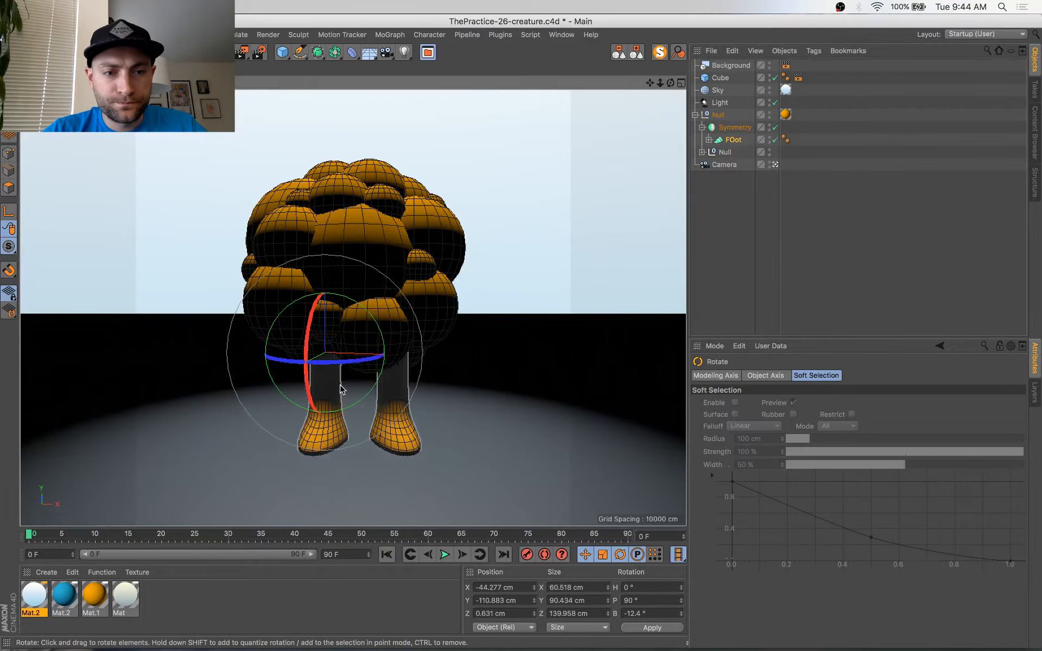
pyautogui.moveTo(334, 361); pyautogui.dragTo(341, 362)
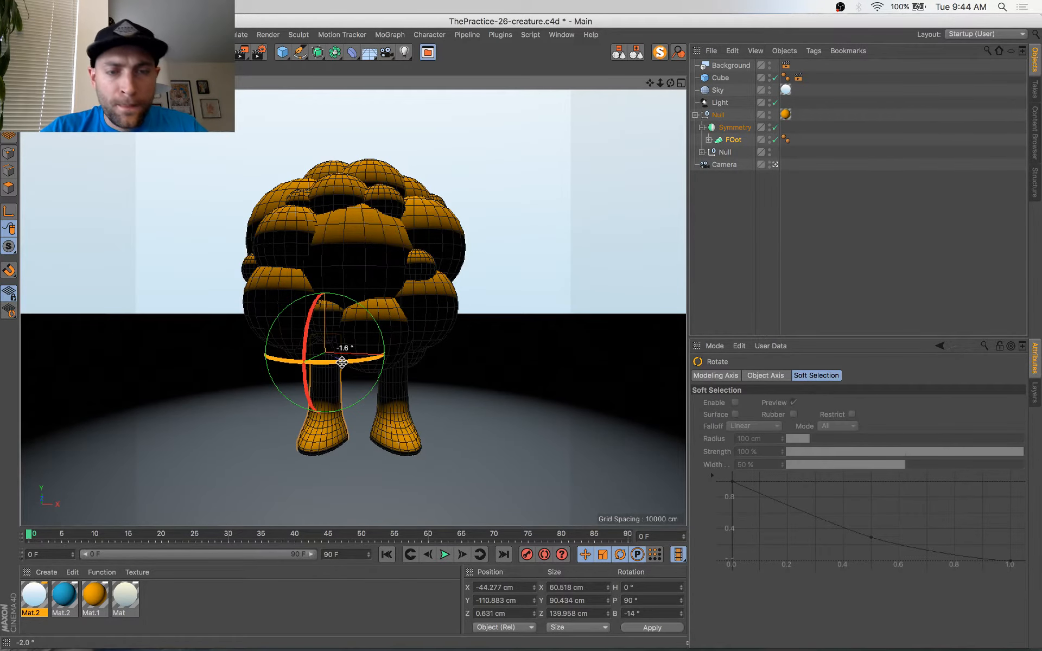
# Step: Switch the viewport to Quick Shading (Lines) and leave the scene camera to work freely around the creature's large front sphere
pyautogui.click(366, 187)
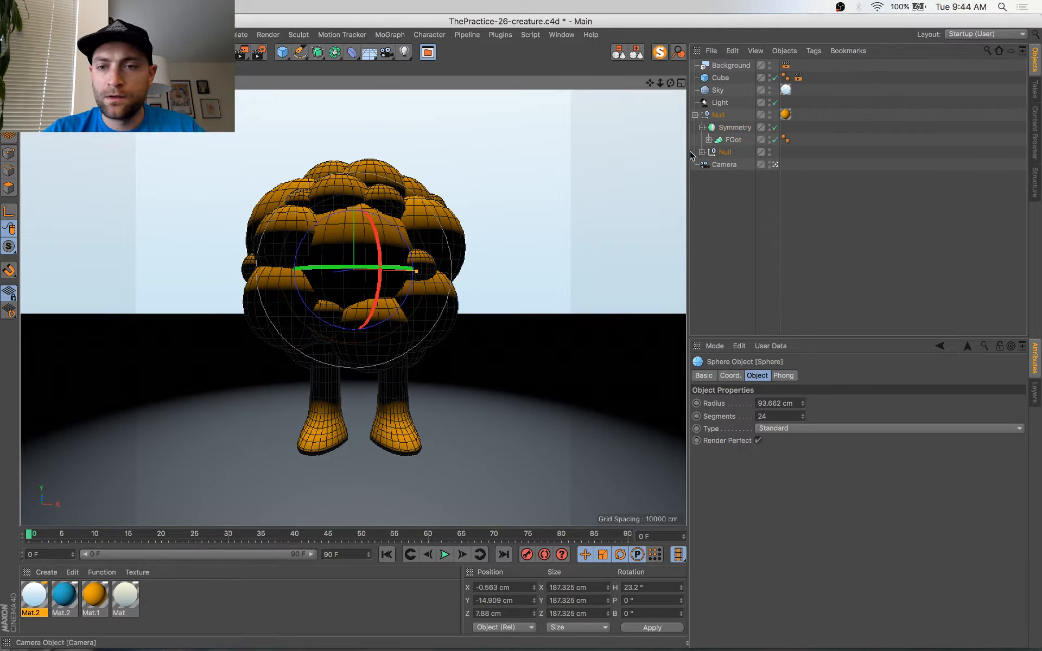
pyautogui.click(107, 83)
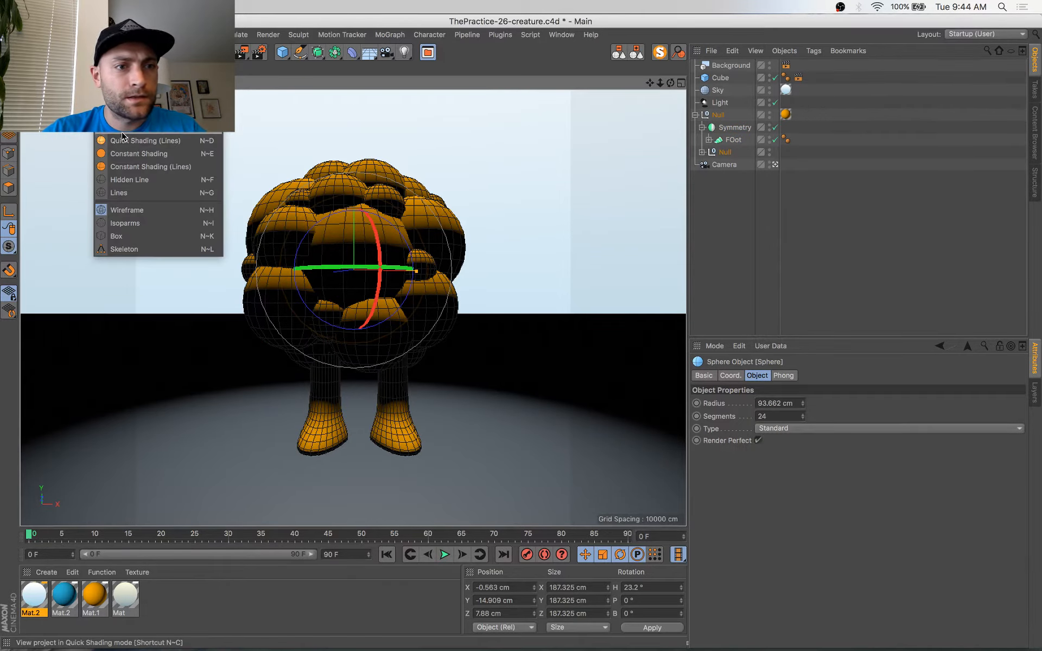
pyautogui.click(126, 140)
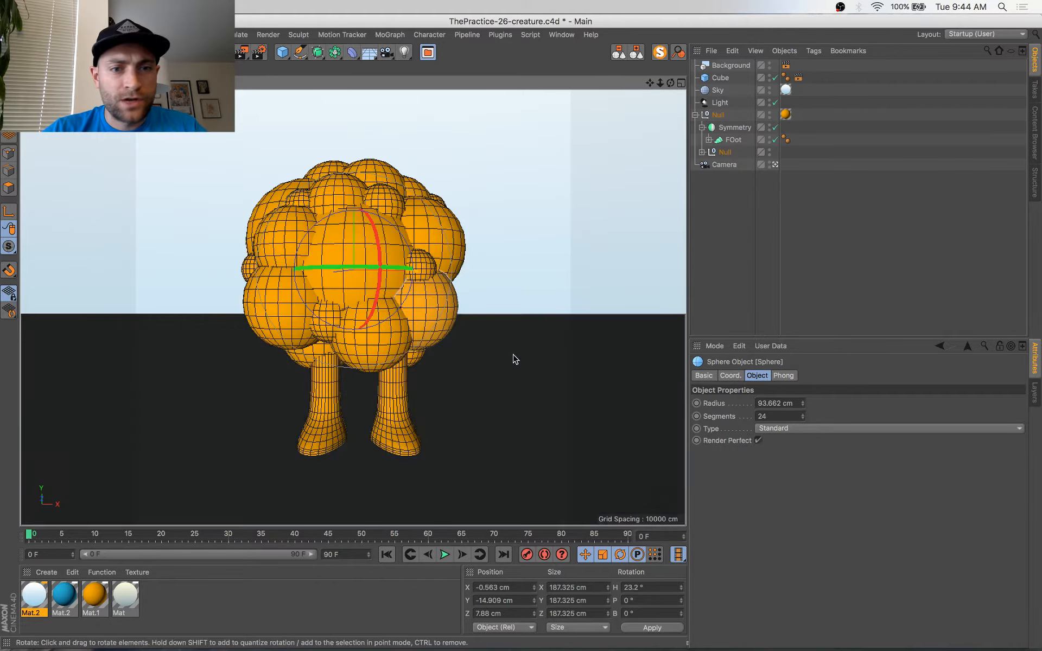
pyautogui.click(777, 164)
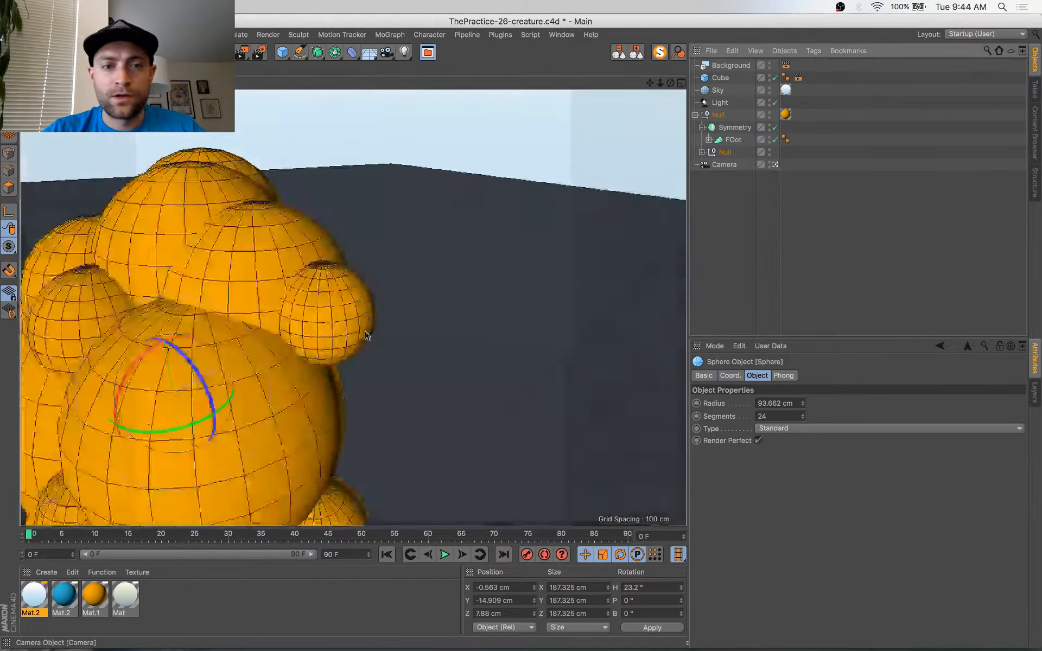
pyautogui.keyDown('alt'); pyautogui.moveTo(366, 331); pyautogui.dragTo(326, 349); pyautogui.keyUp('alt')
pyautogui.press('s')
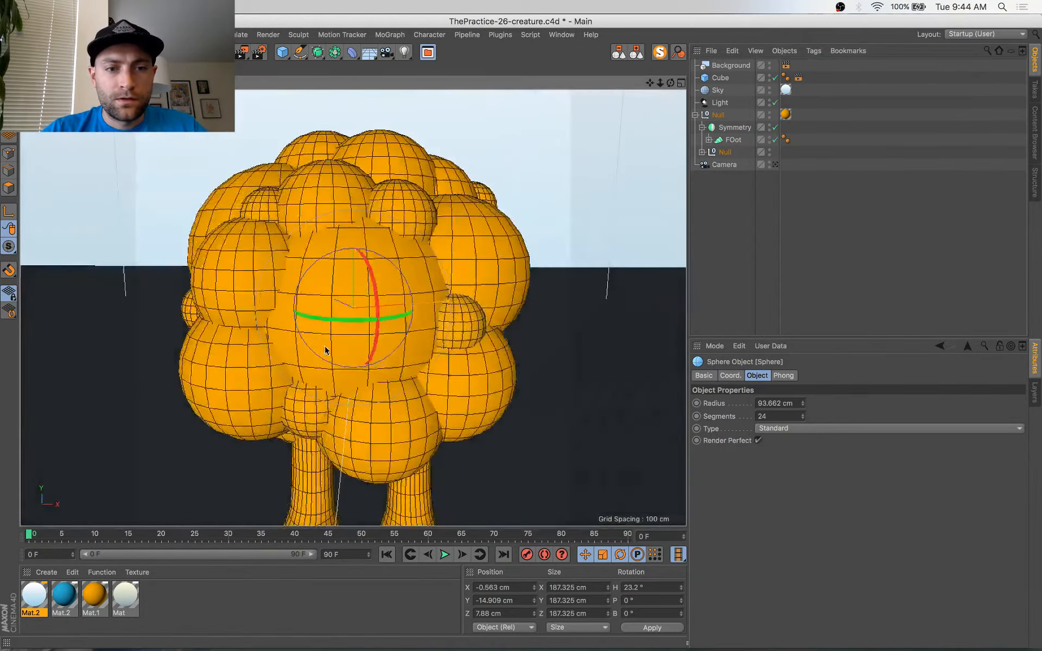
# Step: Add a sphere for the eye, scale it down to a radius of about 46.5 cm and group it in a null
pyautogui.click(281, 52)
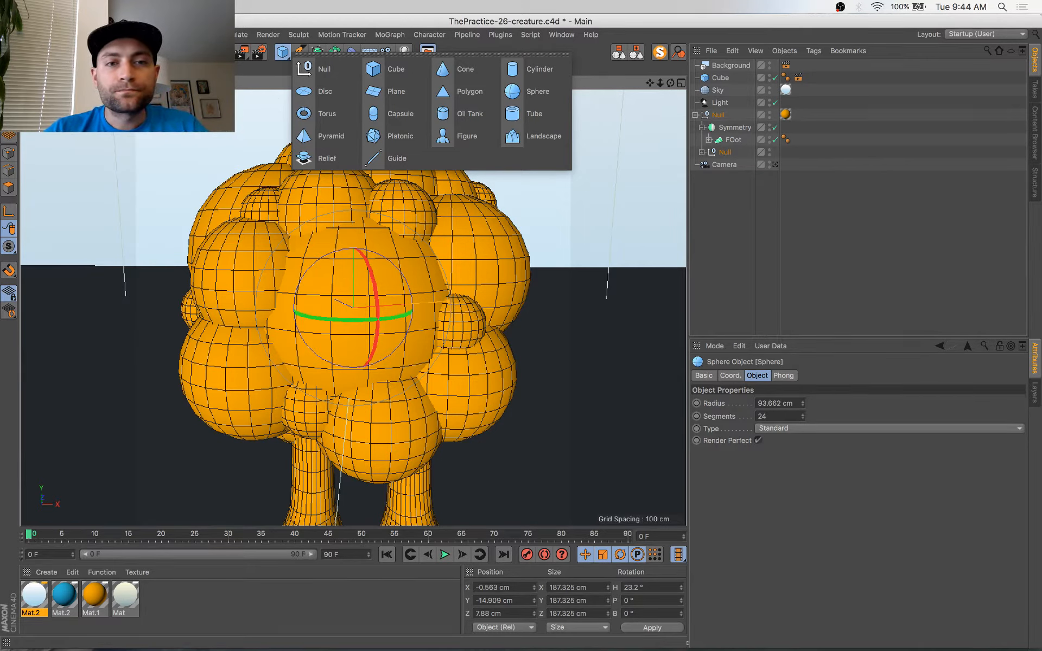
pyautogui.click(538, 94)
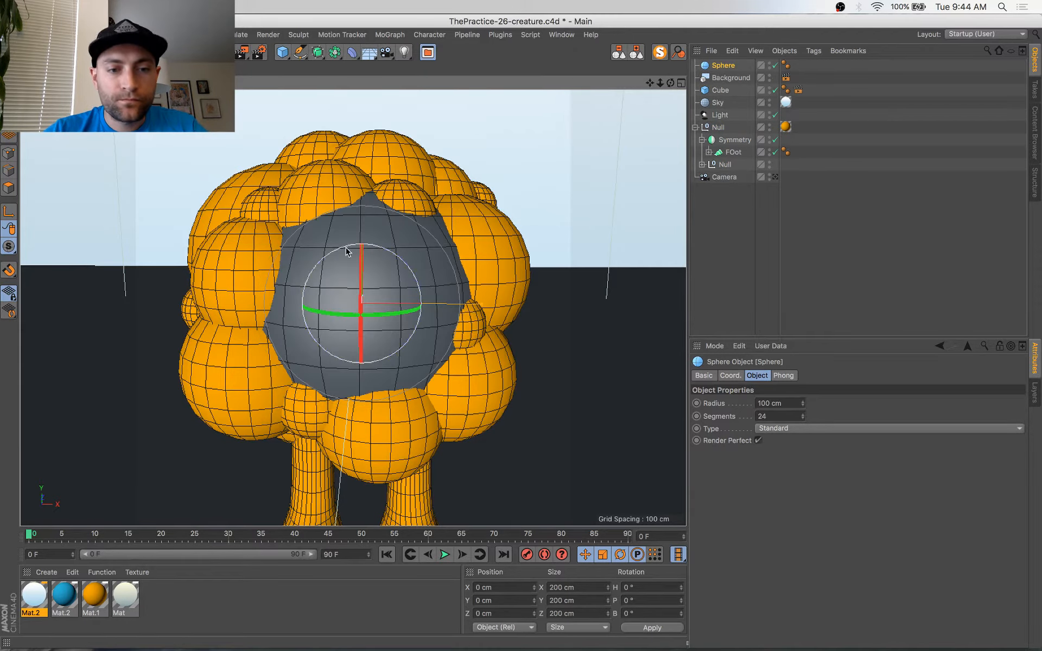
pyautogui.press('t')
pyautogui.moveTo(543, 212); pyautogui.dragTo(302, 353)
pyautogui.hotkey('alt', 'g')
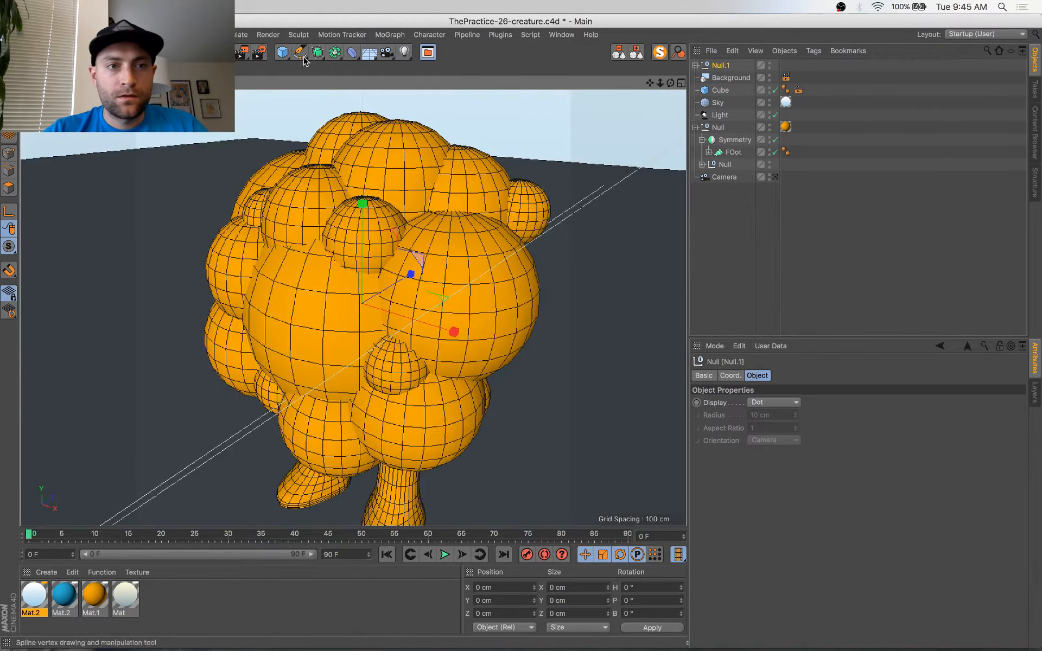
# Step: Place the eye sphere's null inside a new Symmetry object and move the Symmetry forward to about -54 cm in Z
pyautogui.click(319, 52)
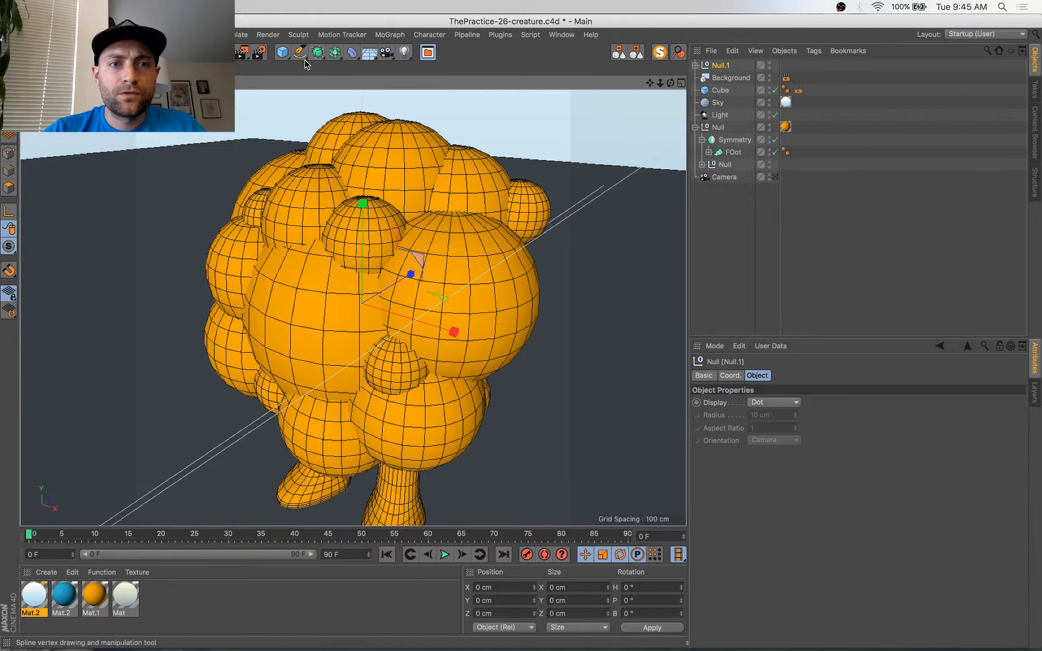
pyautogui.click(335, 52)
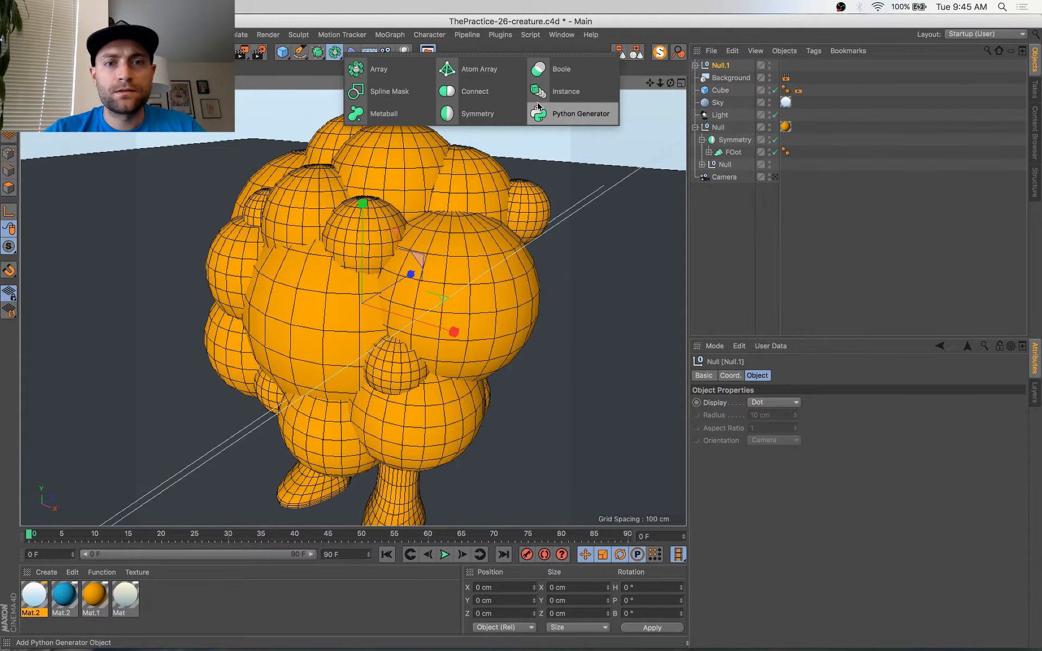
pyautogui.keyDown('alt'); pyautogui.click(476, 109); pyautogui.keyUp('alt')
pyautogui.press('e')
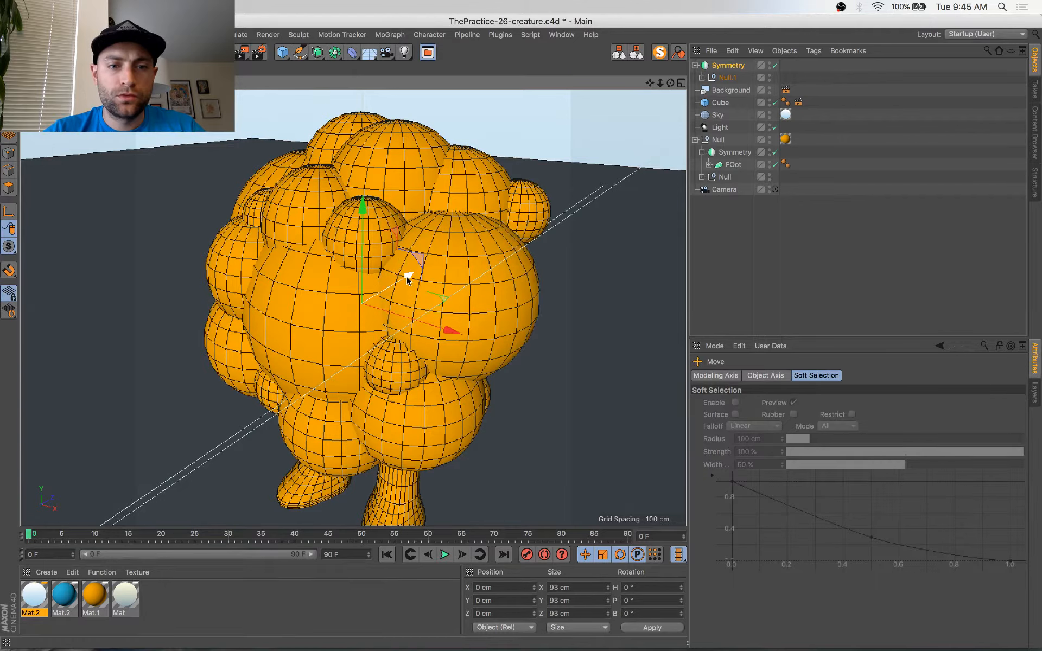
pyautogui.moveTo(410, 277); pyautogui.dragTo(375, 320)
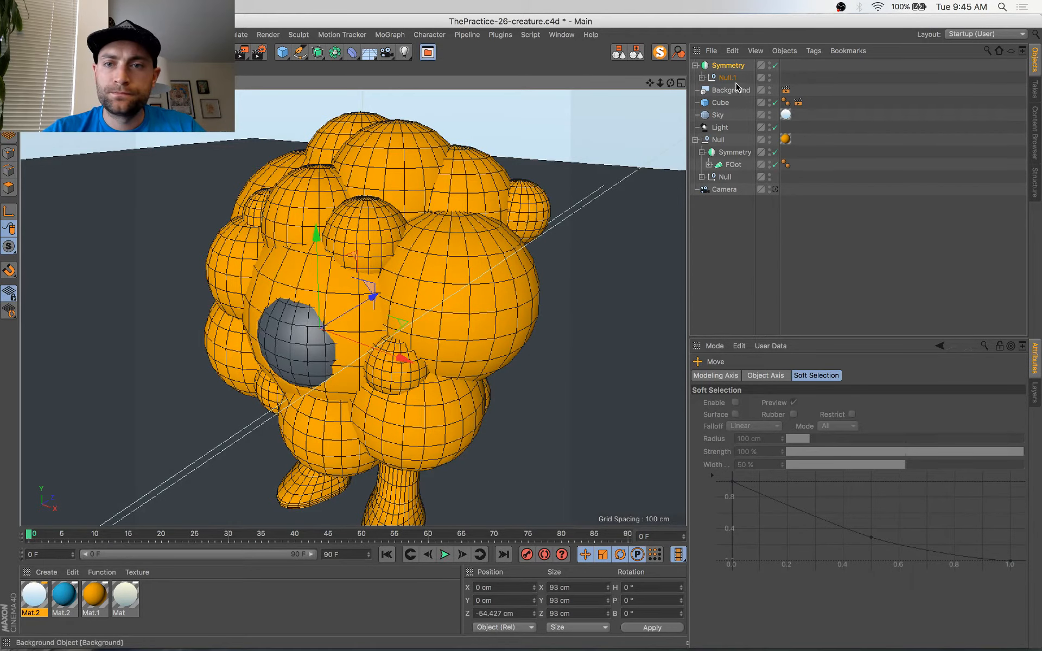
# Step: Offset the sphere inside the null to about X -42 cm and Z -18.5 cm, and shrink it to about 48.7 cm across
pyautogui.click(709, 80)
pyautogui.click(701, 78)
pyautogui.click(738, 92)
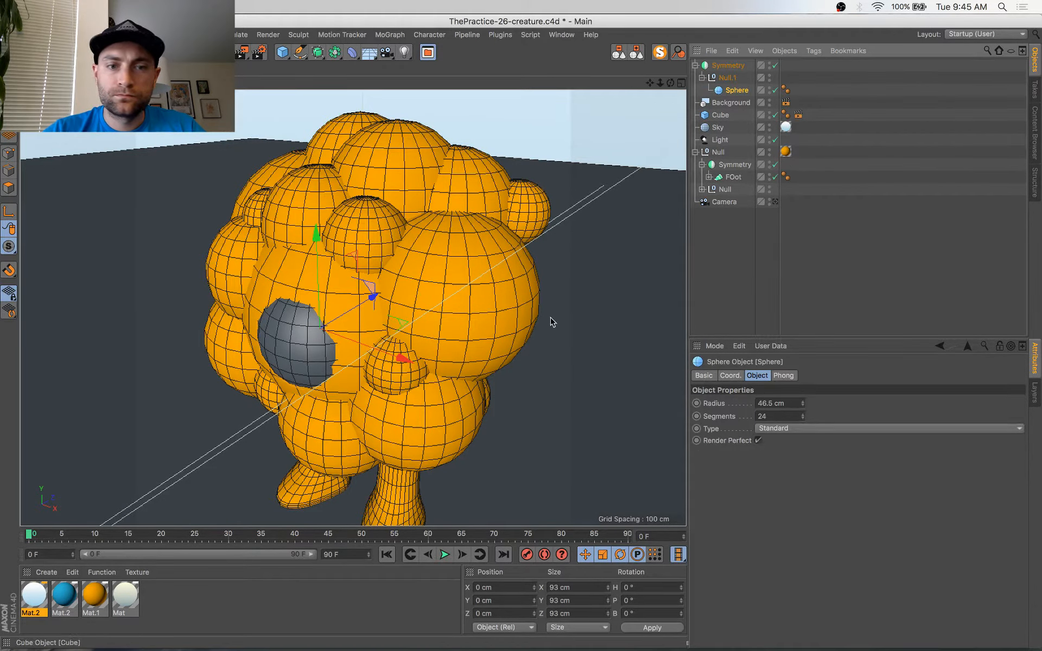
pyautogui.moveTo(400, 359); pyautogui.dragTo(465, 308)
pyautogui.press('t')
pyautogui.moveTo(430, 255); pyautogui.dragTo(255, 329)
pyautogui.press('e')
pyautogui.moveTo(333, 281)
pyautogui.mouseDown()
pyautogui.moveTo(306, 301)
pyautogui.moveTo(322, 298)
pyautogui.mouseUp()
pyautogui.keyDown('alt'); pyautogui.moveTo(322, 298); pyautogui.dragTo(402, 274); pyautogui.keyUp('alt')
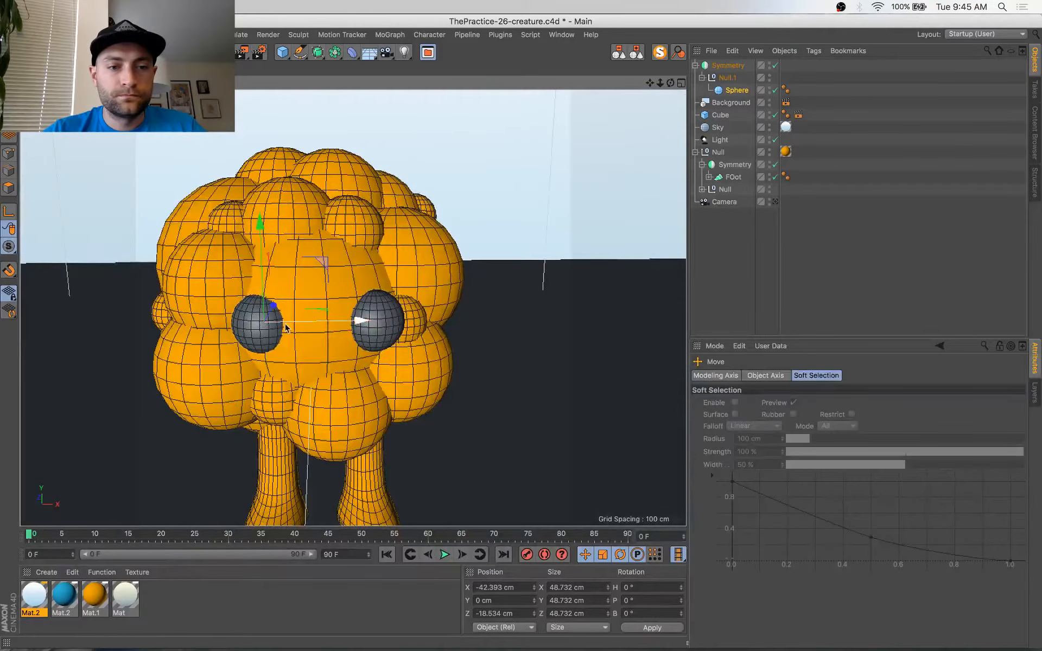
# Step: Refine the eye sphere to about X -35 cm and Y 18 cm, and scale it down to about 40.5 cm across
pyautogui.moveTo(332, 325); pyautogui.dragTo(344, 326)
pyautogui.moveTo(270, 243); pyautogui.dragTo(268, 210)
pyautogui.keyDown('alt'); pyautogui.moveTo(326, 345); pyautogui.dragTo(369, 301); pyautogui.keyUp('alt')
pyautogui.press('t')
pyautogui.moveTo(425, 180); pyautogui.dragTo(373, 219)
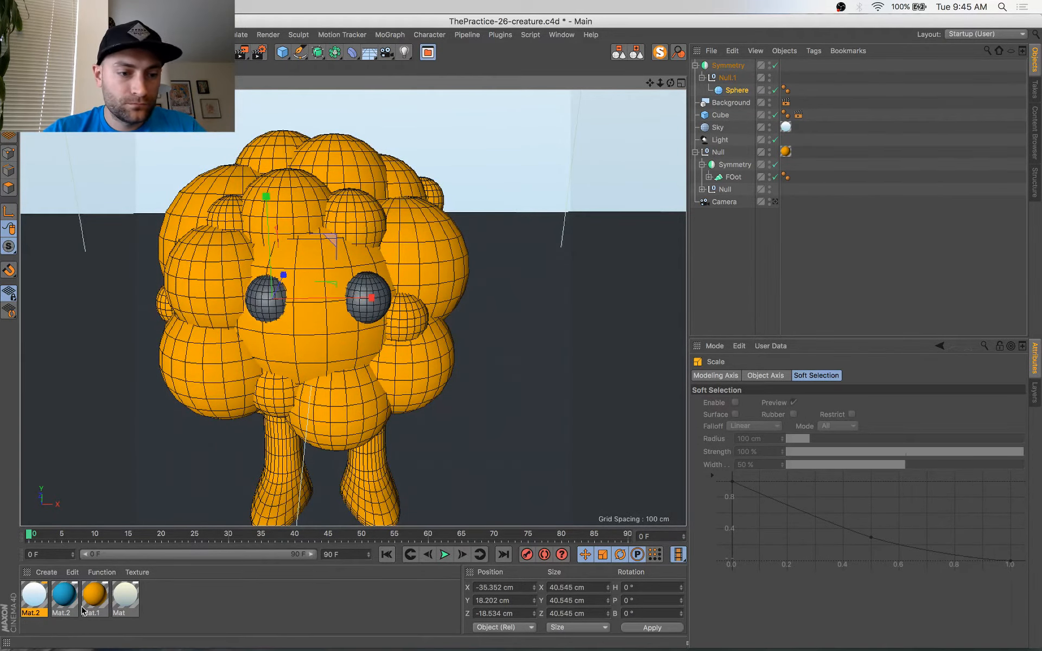
# Step: Duplicate the orange material, then remove all unused materials from the scene
pyautogui.click(82, 608)
pyautogui.keyDown('ctrl'); pyautogui.moveTo(87, 597); pyautogui.dragTo(113, 596); pyautogui.keyUp('ctrl')
pyautogui.doubleClick(125, 598)
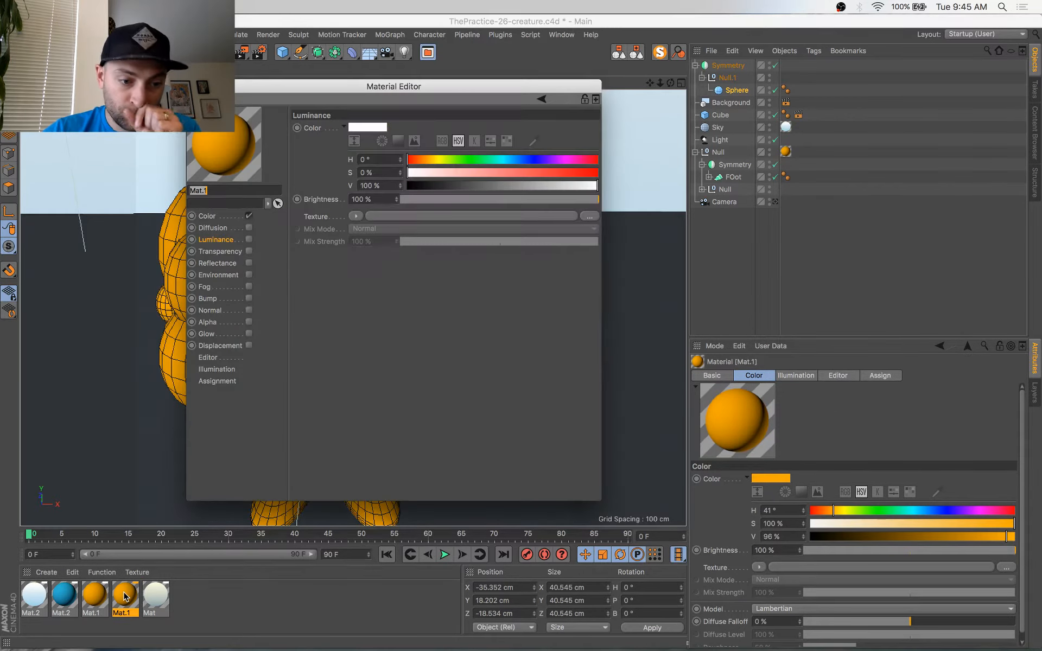
pyautogui.rightClick(156, 596)
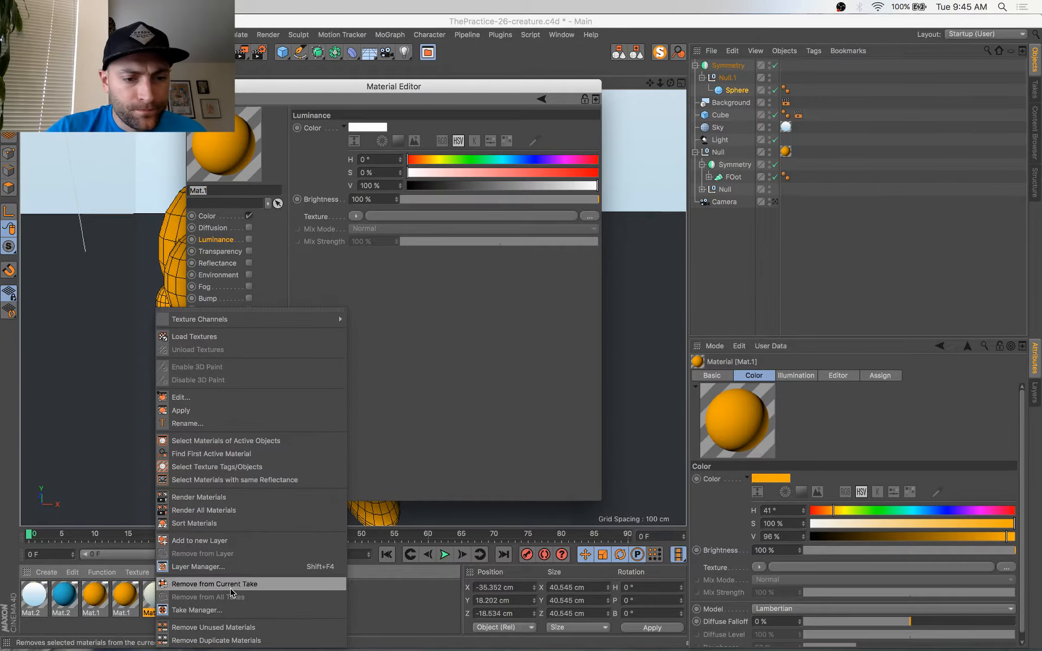
pyautogui.click(226, 628)
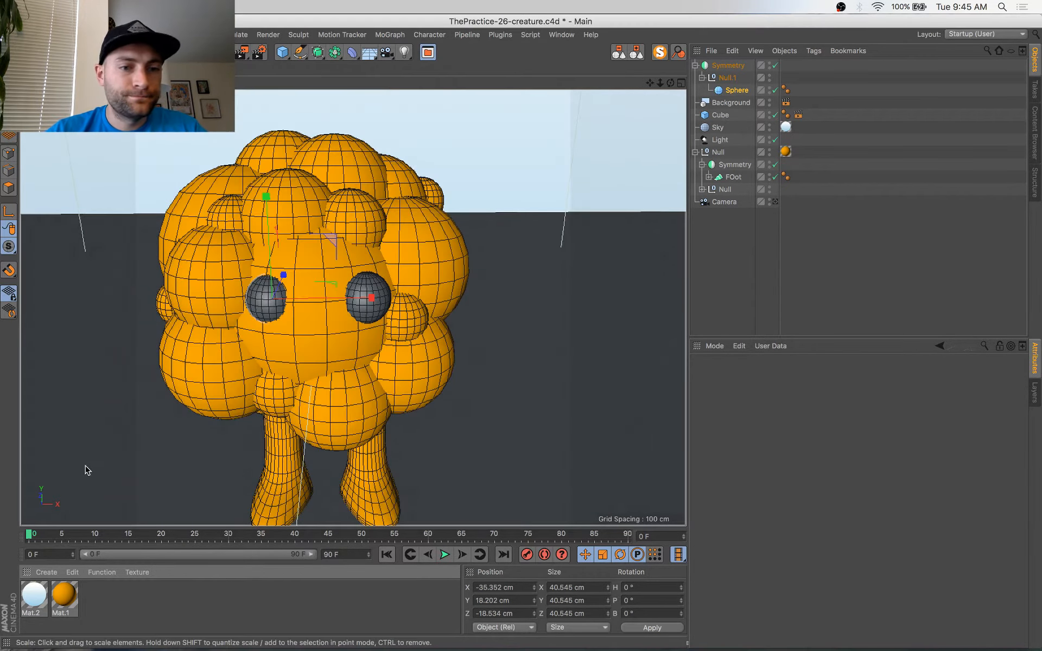
# Step: Create a new material and make its color cream with H 41°, S 16% and V 96%
pyautogui.doubleClick(96, 596)
pyautogui.doubleClick(95, 596)
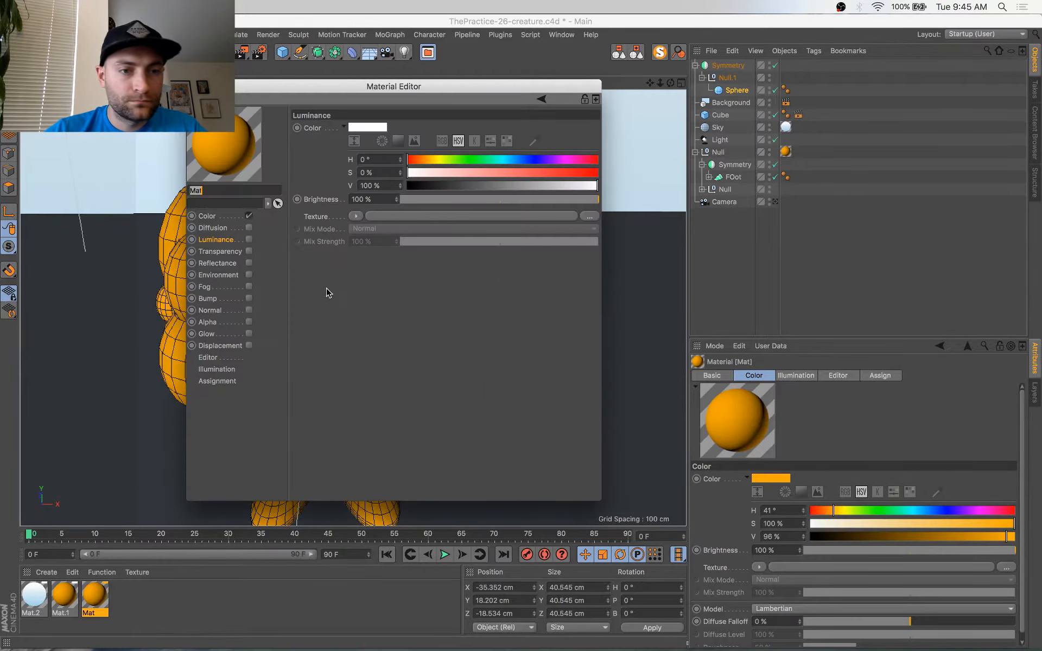
pyautogui.click(209, 216)
pyautogui.moveTo(452, 173); pyautogui.dragTo(448, 172)
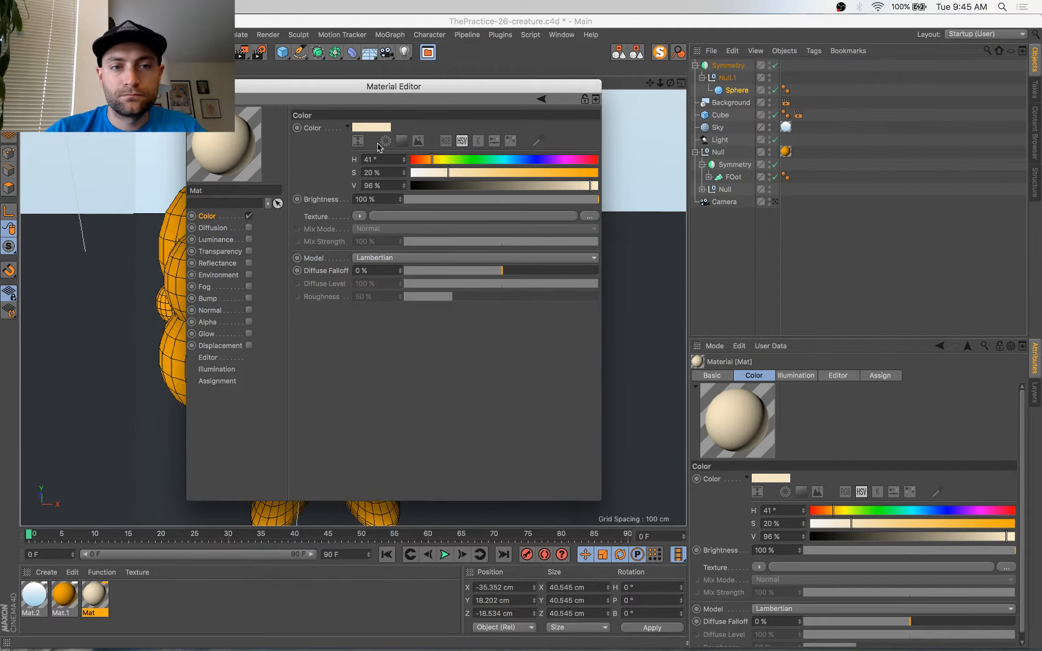
pyautogui.moveTo(419, 86); pyautogui.dragTo(643, 118)
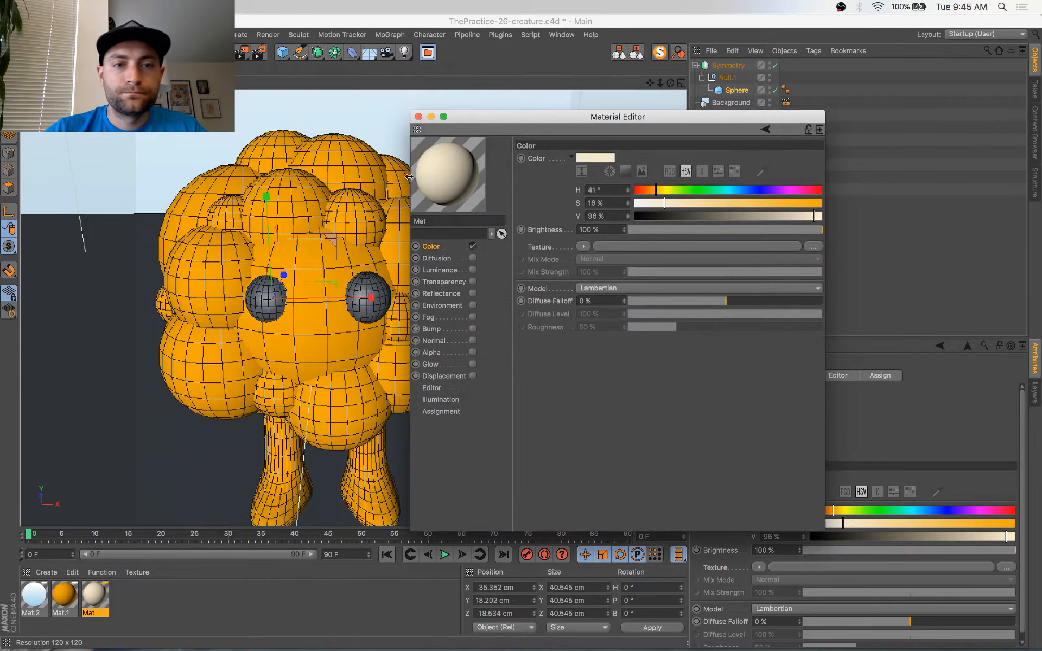
# Step: Apply the cream material to the eye sphere, close the Material Editor and rotate the eye to a pitch of about 81.7°
pyautogui.moveTo(337, 274); pyautogui.dragTo(356, 288)
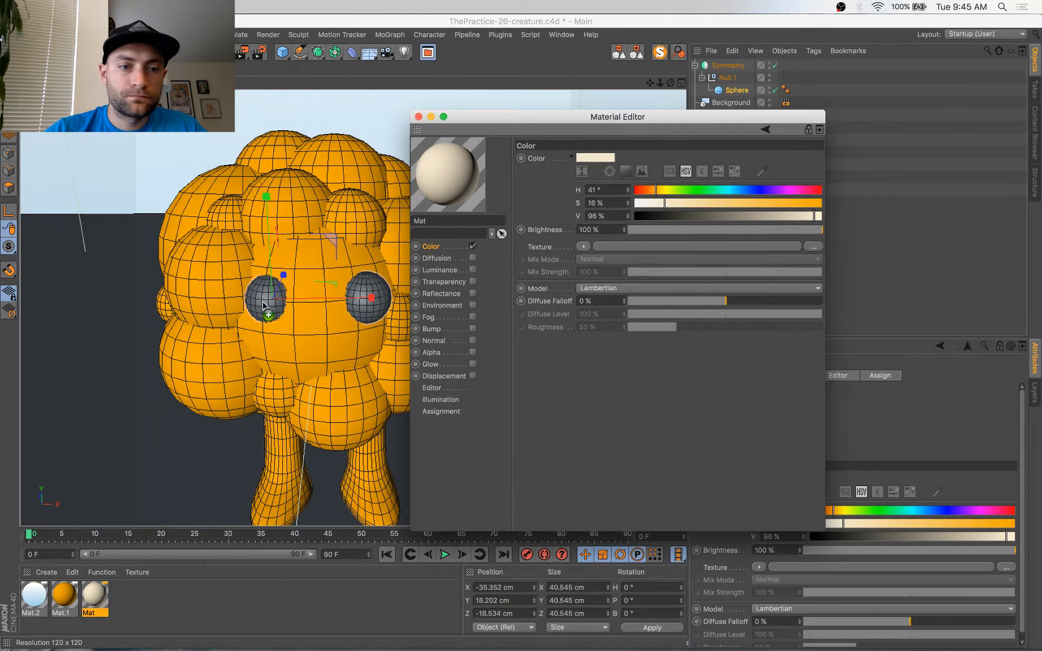
pyautogui.click(418, 117)
pyautogui.press('r')
pyautogui.moveTo(272, 315); pyautogui.dragTo(281, 400)
# Step: Switch to the live chat window and read the newest viewer messages about the plugin and the cube floor's material
pyautogui.press('super+Tab')
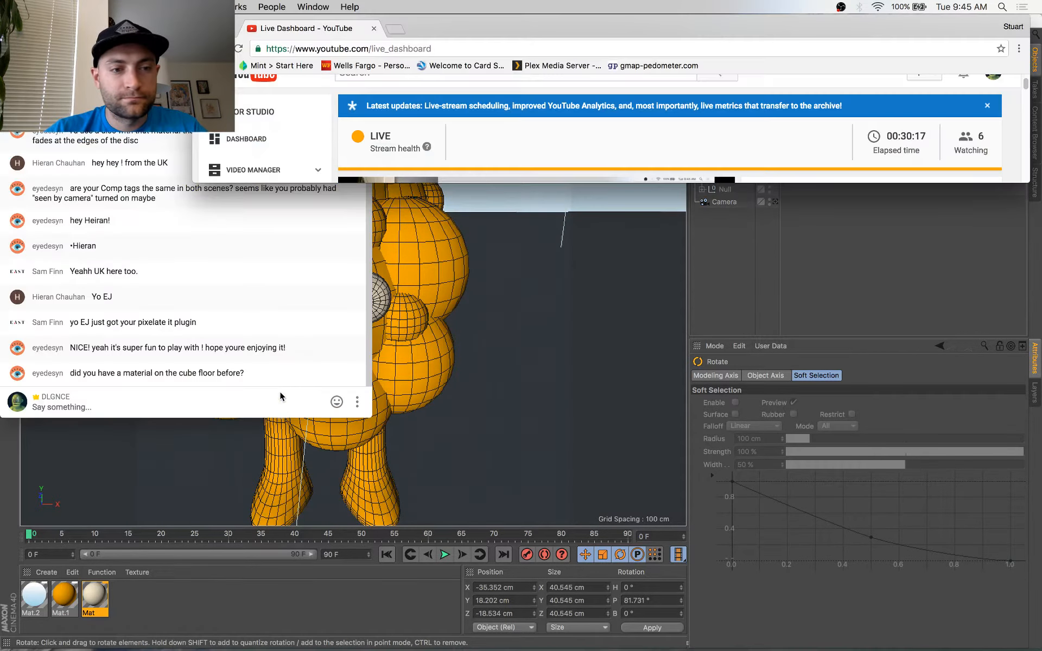
pyautogui.click(213, 350)
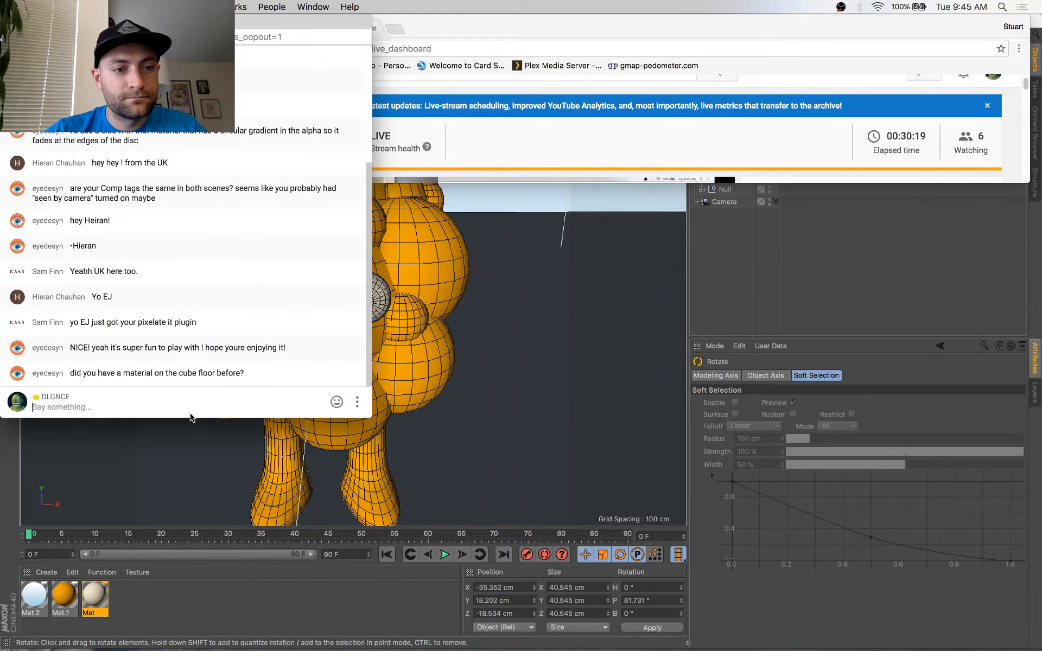
pyautogui.click(143, 407)
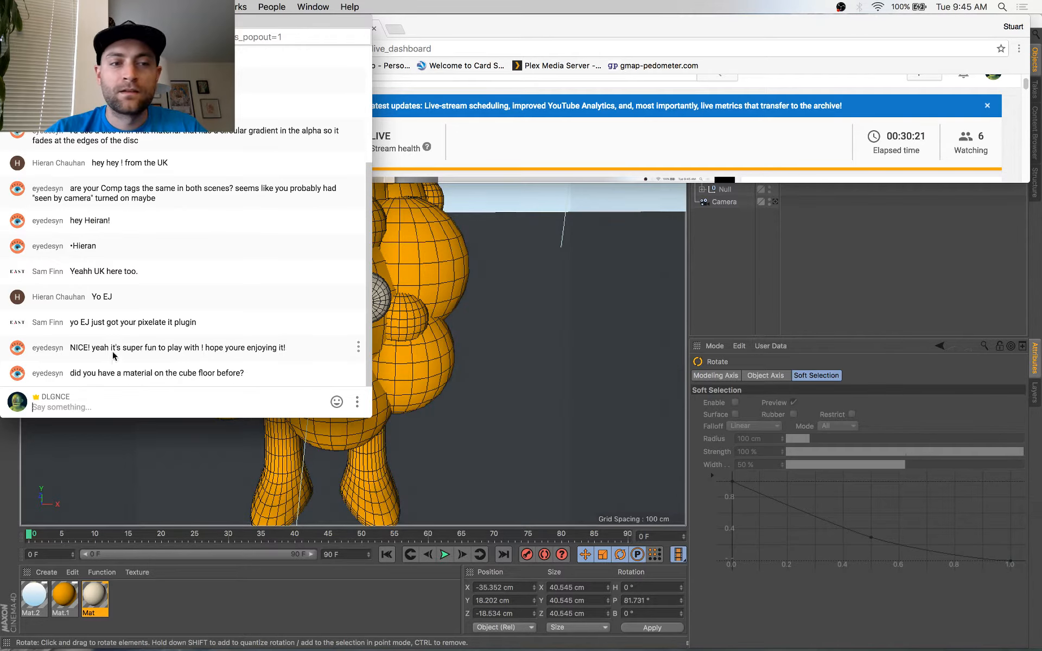
pyautogui.moveTo(132, 346); pyautogui.dragTo(276, 359)
pyautogui.click(271, 350)
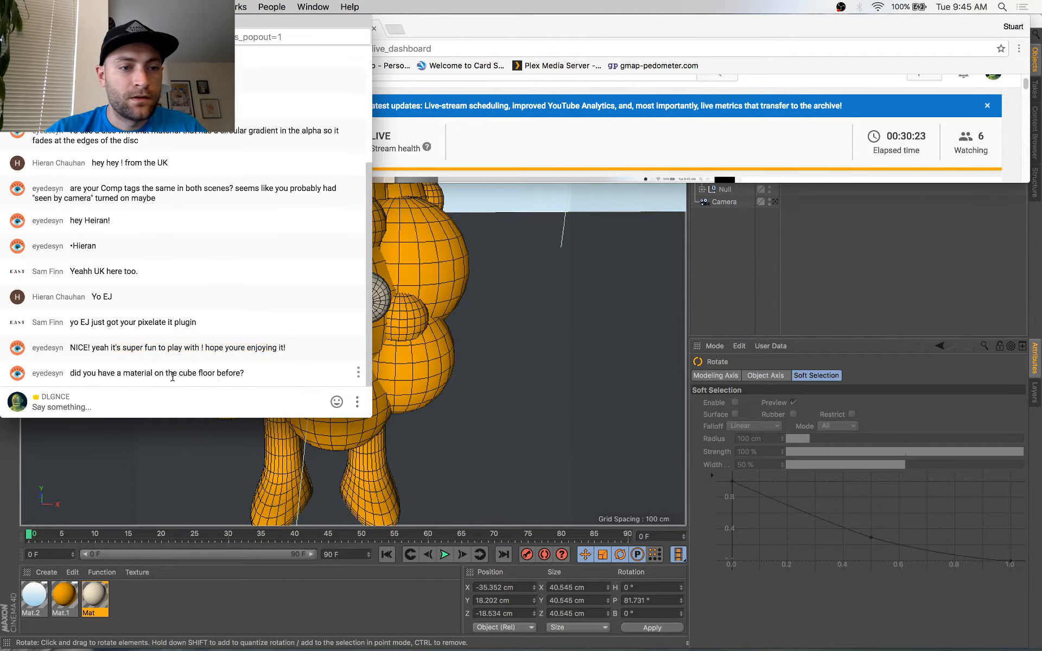
# Step: Return to Cinema 4D and rotate the eye sphere to a pitch of about 88.7°
pyautogui.click(464, 410)
pyautogui.keyDown('alt'); pyautogui.moveTo(405, 359); pyautogui.dragTo(363, 329); pyautogui.keyUp('alt')
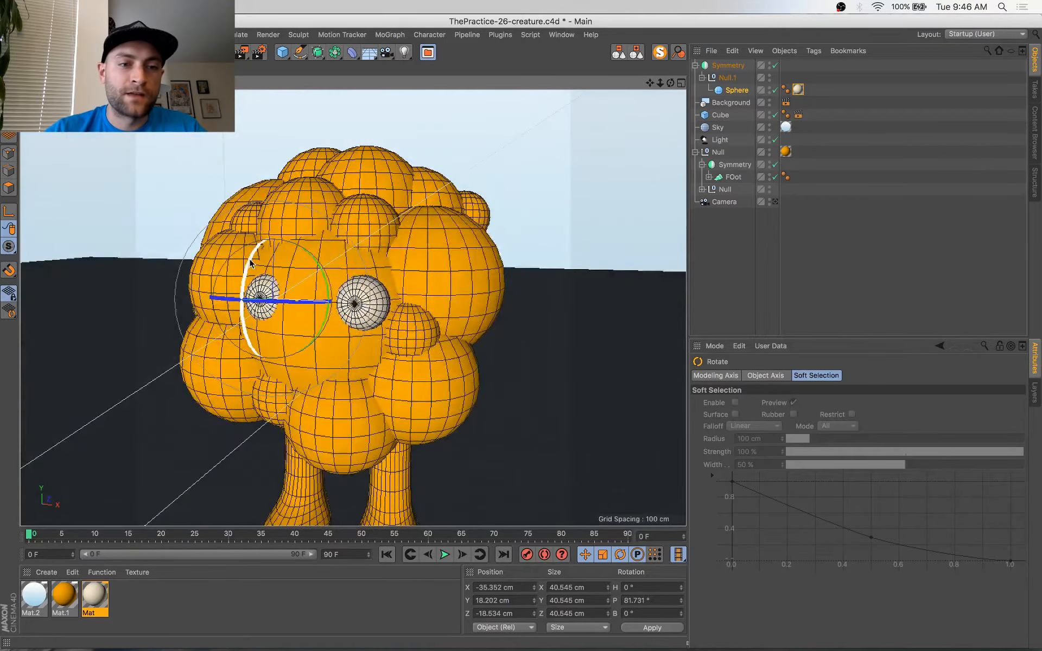
pyautogui.moveTo(249, 258); pyautogui.dragTo(246, 271)
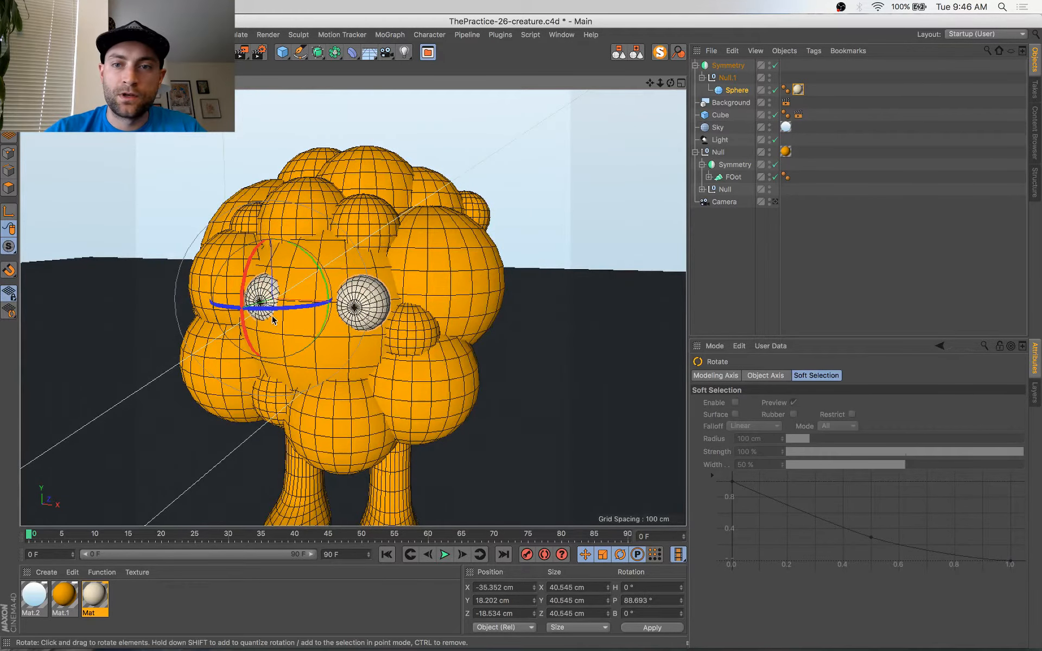
# Step: Select the Background and Cube together to check the two floor setup objects, then clear the selection
pyautogui.click(731, 102)
pyautogui.keyDown('shift'); pyautogui.click(720, 116); pyautogui.keyUp('shift')
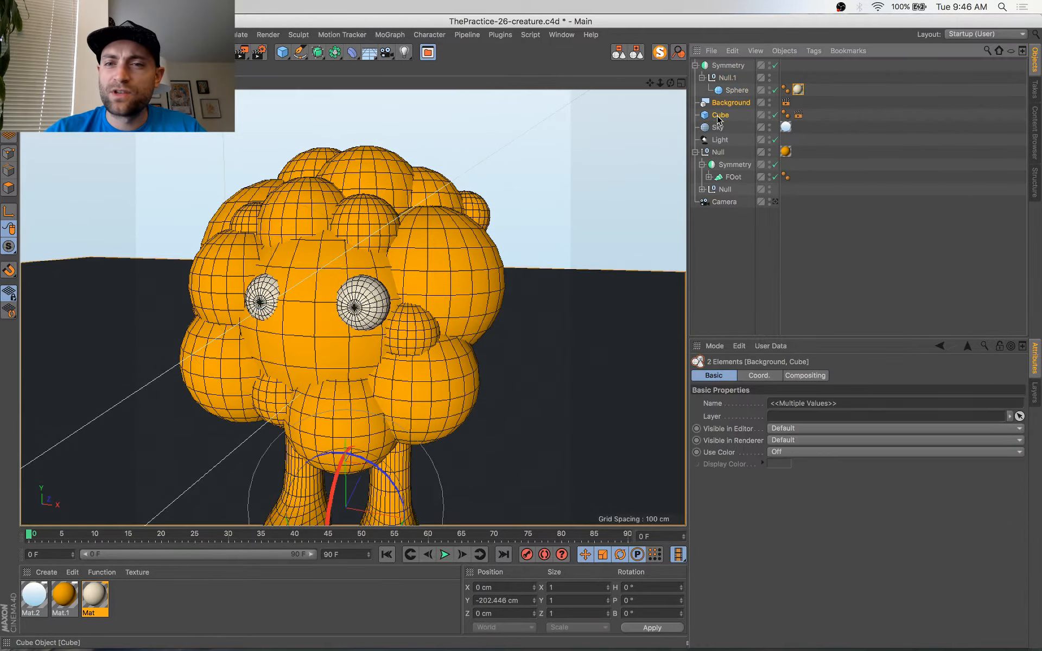
pyautogui.click(842, 176)
pyautogui.keyDown('alt'); pyautogui.moveTo(418, 263); pyautogui.dragTo(495, 272); pyautogui.keyUp('alt')
pyautogui.click(361, 295)
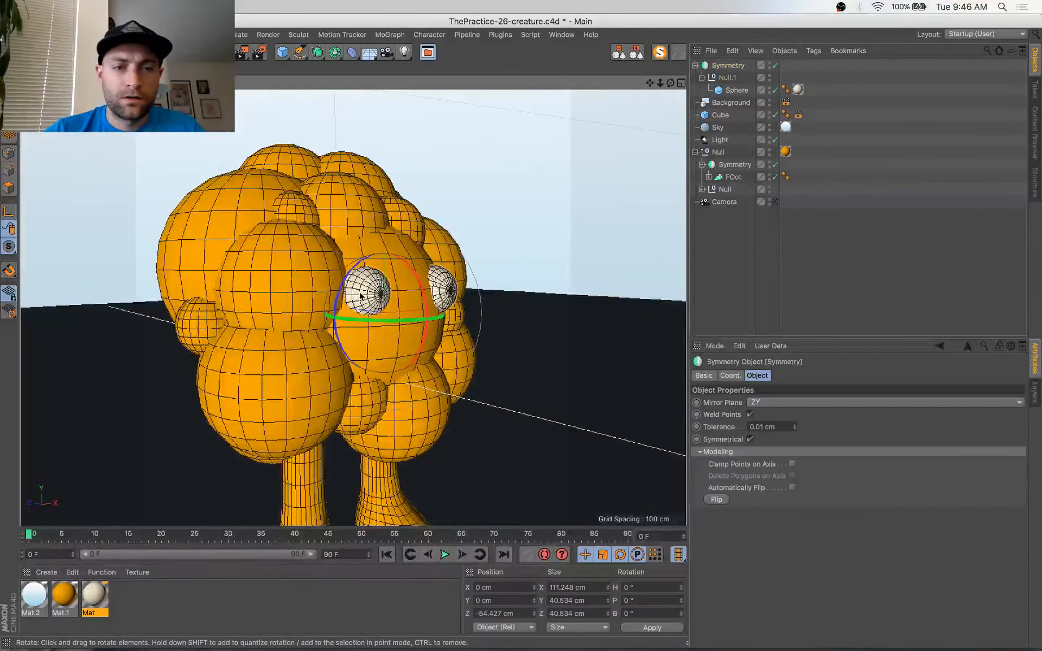
pyautogui.keyDown('alt'); pyautogui.moveTo(404, 305); pyautogui.dragTo(449, 365); pyautogui.keyUp('alt')
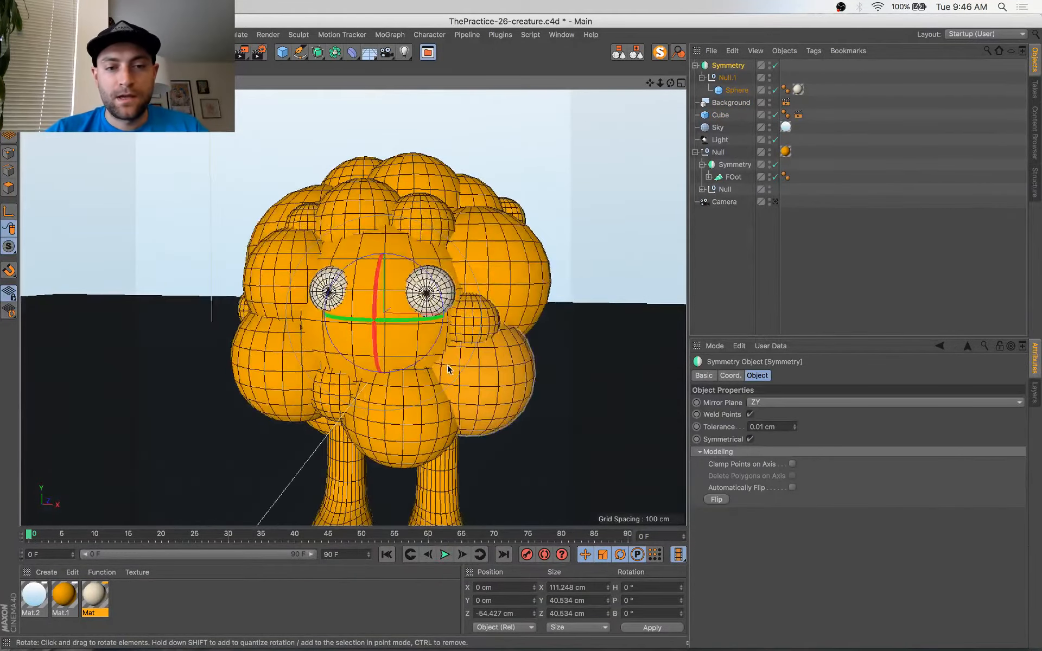
pyautogui.click(386, 238)
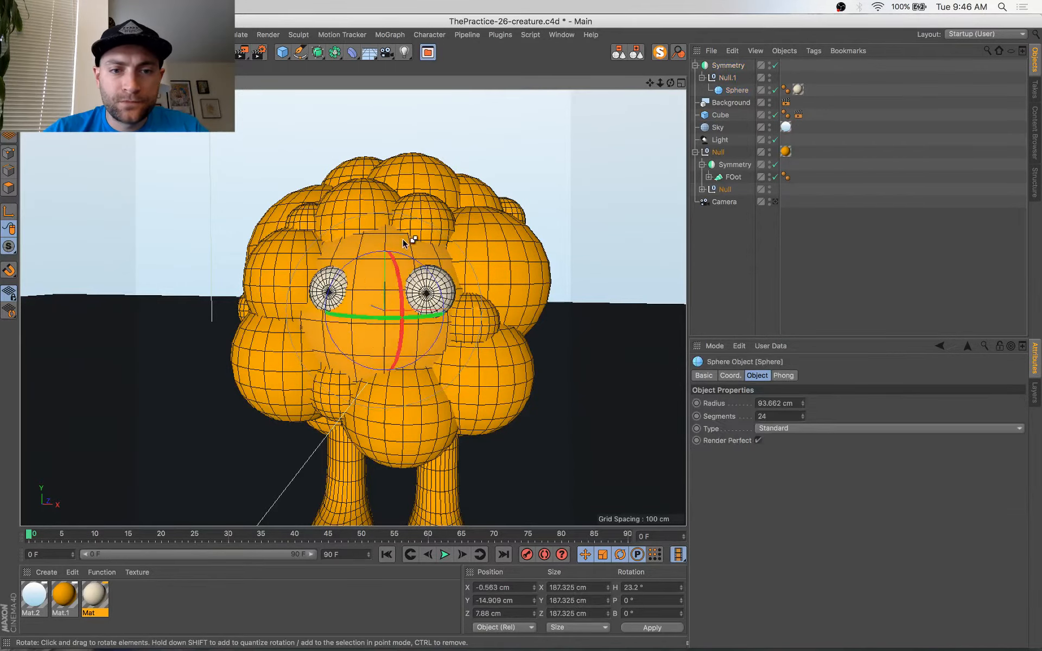
pyautogui.press('super+z')
pyautogui.click(434, 256)
pyautogui.click(661, 284)
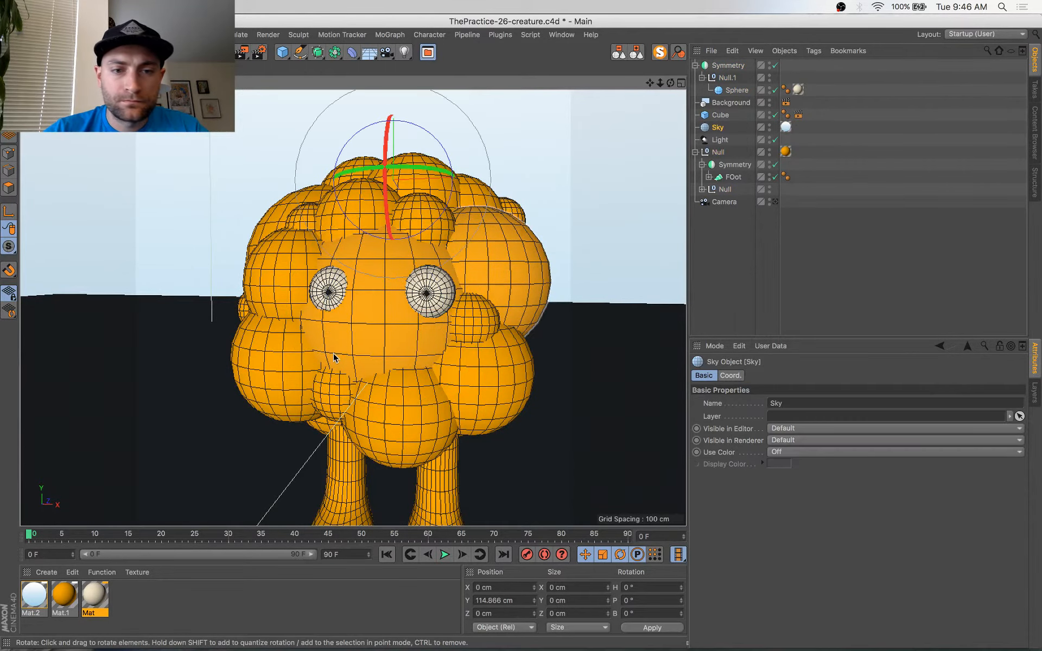
# Step: Select the creature's large face sphere and center it by setting its X, Y and Z position to 0 cm
pyautogui.click(333, 357)
pyautogui.keyDown('alt'); pyautogui.moveTo(382, 366); pyautogui.dragTo(468, 402); pyautogui.keyUp('alt')
pyautogui.press('e')
pyautogui.moveTo(351, 303); pyautogui.dragTo(445, 362)
pyautogui.press('super+z')
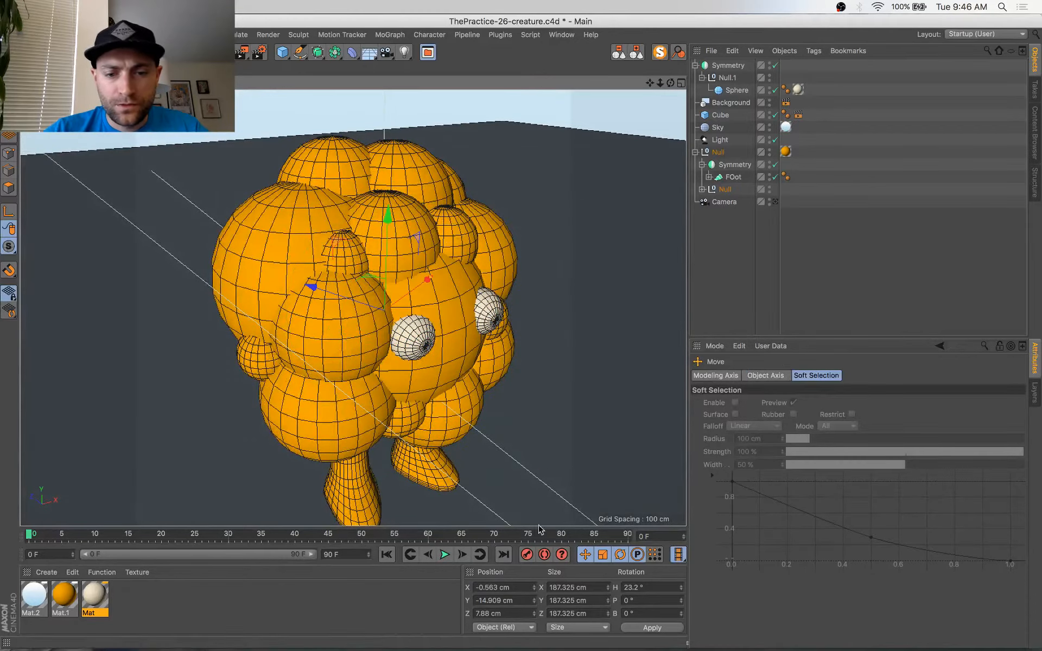
pyautogui.keyDown('alt'); pyautogui.moveTo(543, 392); pyautogui.dragTo(461, 357); pyautogui.keyUp('alt')
pyautogui.click(505, 588)
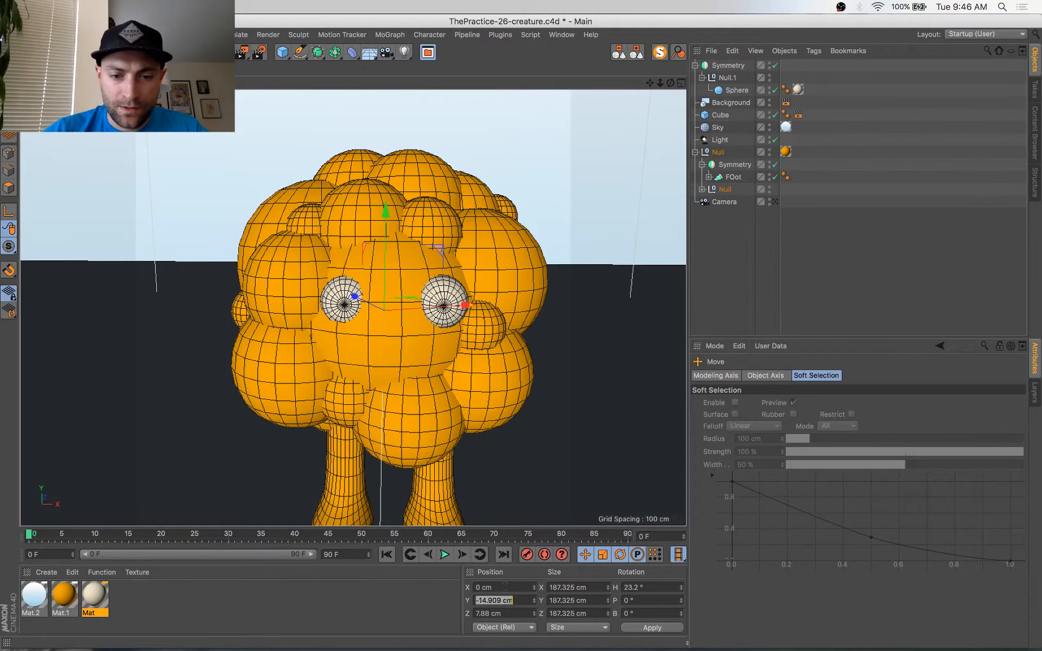
pyautogui.press('Return')
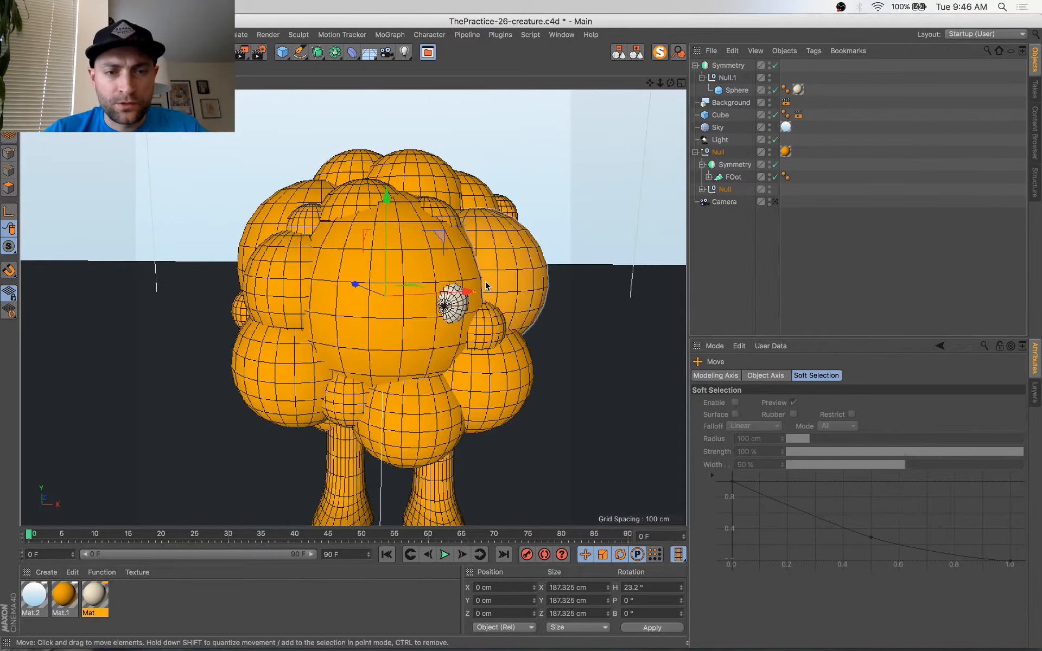
# Step: Expand the creature's body Null and reorder the face Sphere so it sits above Sphere.8 in the hierarchy
pyautogui.click(658, 52)
pyautogui.click(696, 128)
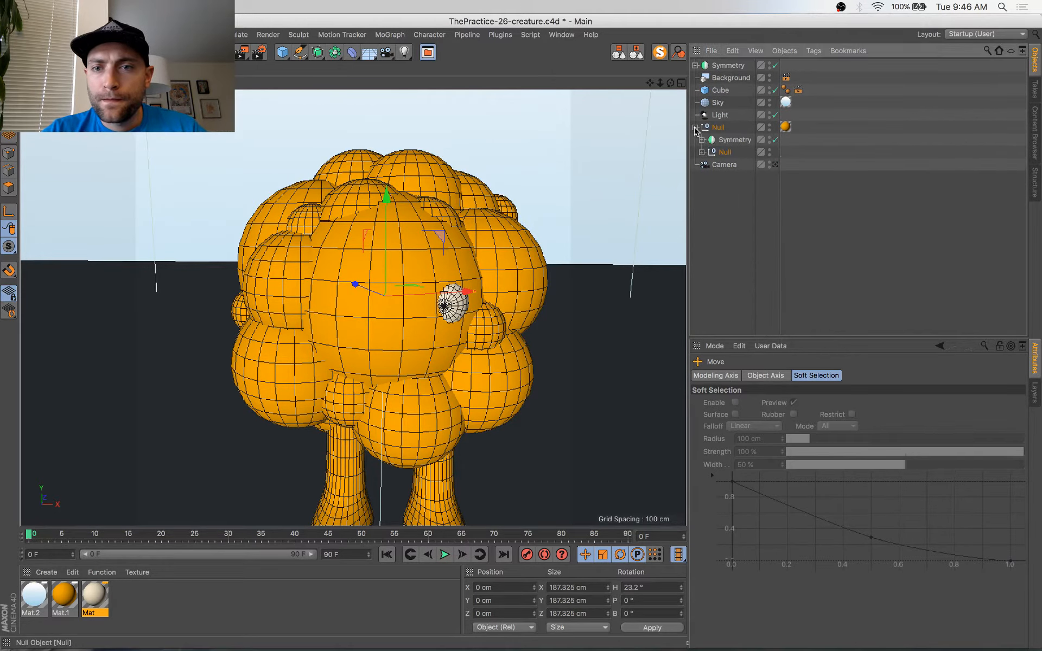
pyautogui.click(703, 152)
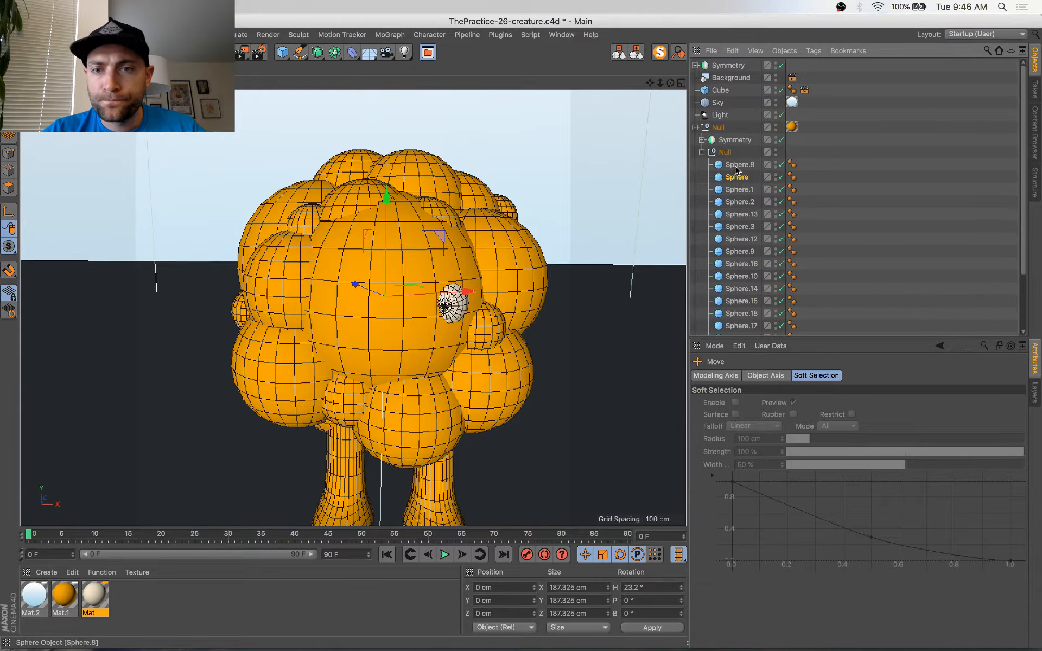
pyautogui.moveTo(738, 177); pyautogui.dragTo(734, 158)
# Step: Select Sphere.8 through Sphere.7 plus the floor Cube and raise them together relative to the face sphere
pyautogui.click(738, 177)
pyautogui.scroll(-5, 740, 199)
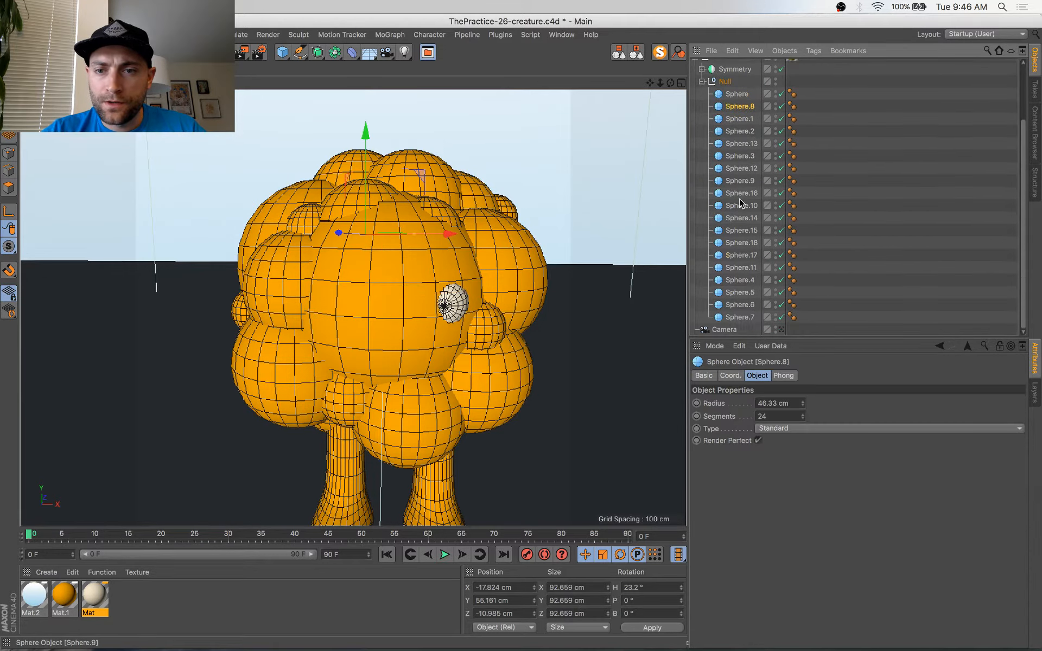
pyautogui.keyDown('shift'); pyautogui.click(734, 318); pyautogui.keyUp('shift')
pyautogui.scroll(5, 727, 181)
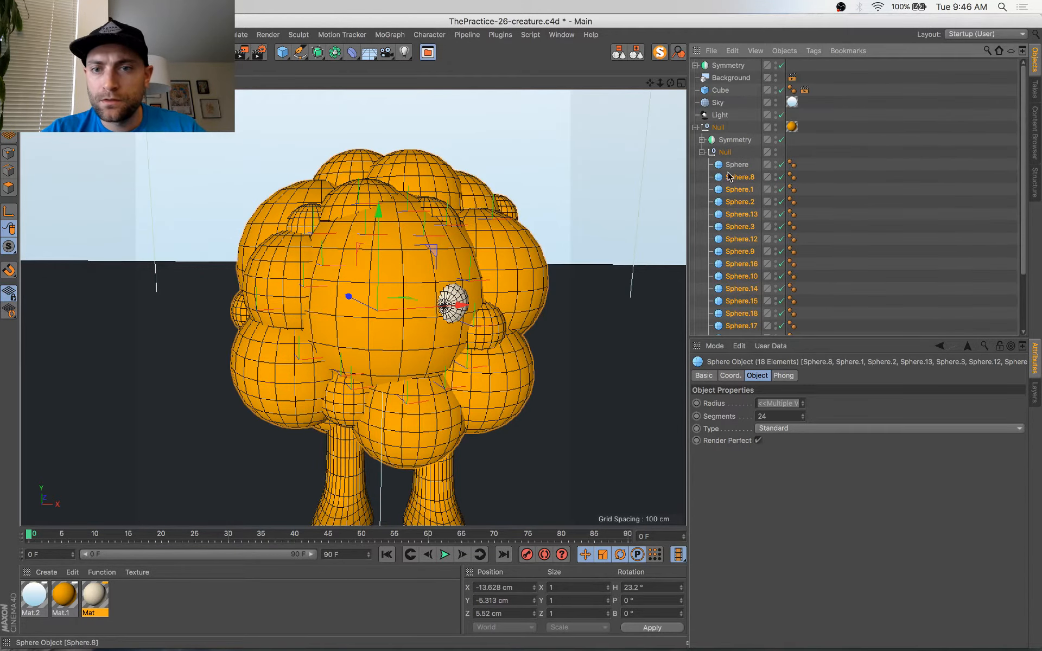
pyautogui.keyDown('super'); pyautogui.click(720, 93); pyautogui.keyUp('super')
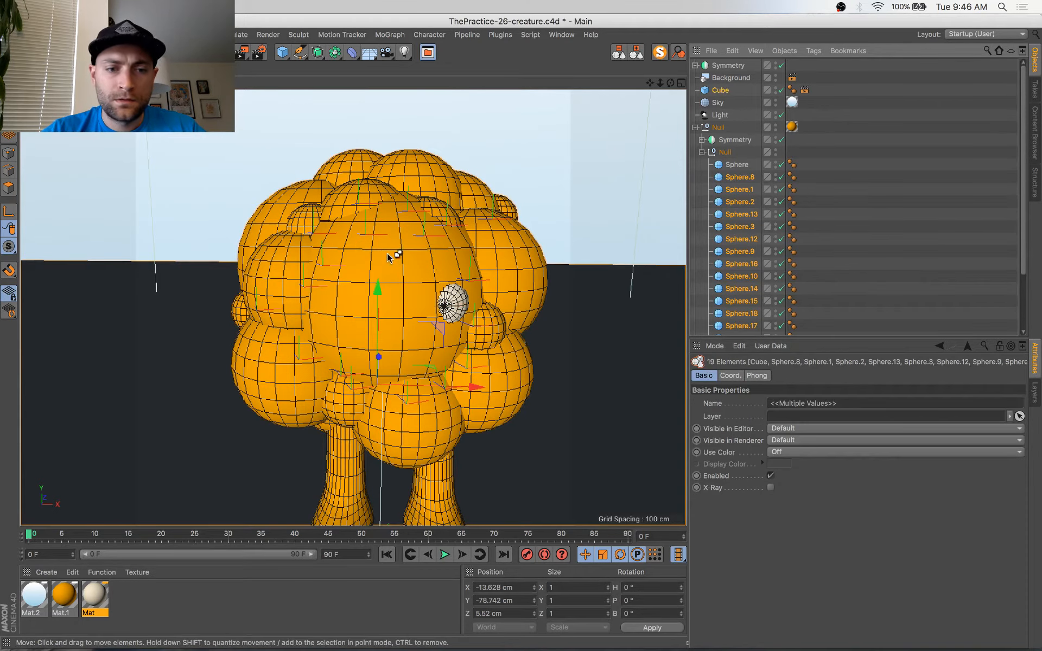
pyautogui.moveTo(379, 319); pyautogui.dragTo(384, 285)
# Step: Select the feet's Symmetry object on its own and move it forward to a Z position of about -11.4 cm
pyautogui.keyDown('super'); pyautogui.click(729, 141); pyautogui.keyUp('super')
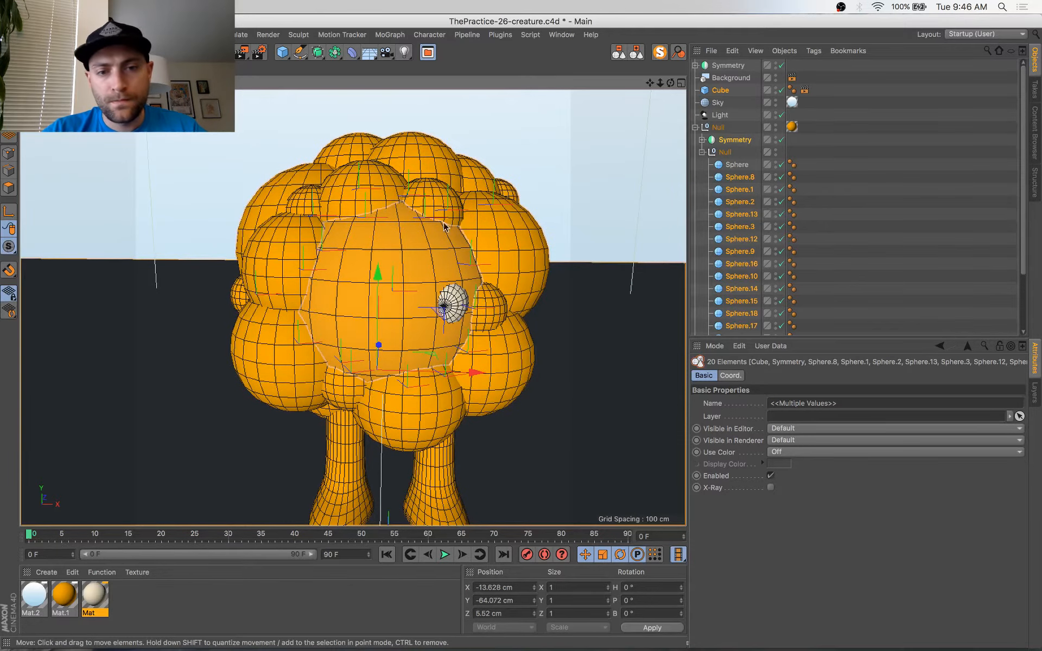
pyautogui.click(734, 140)
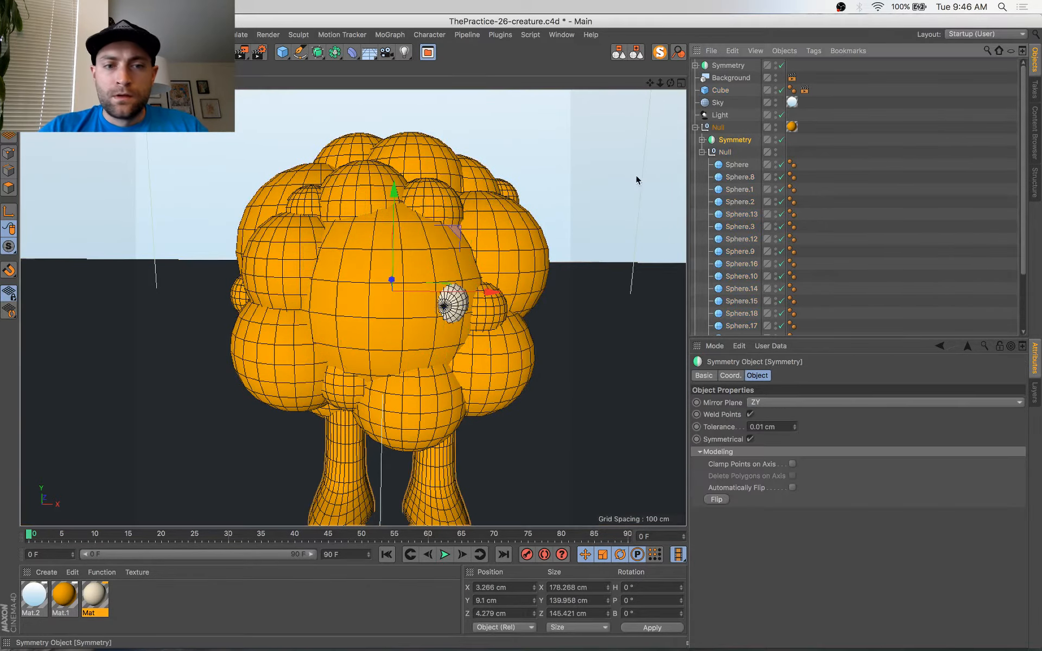
pyautogui.keyDown('alt'); pyautogui.moveTo(487, 240); pyautogui.dragTo(398, 245); pyautogui.keyUp('alt')
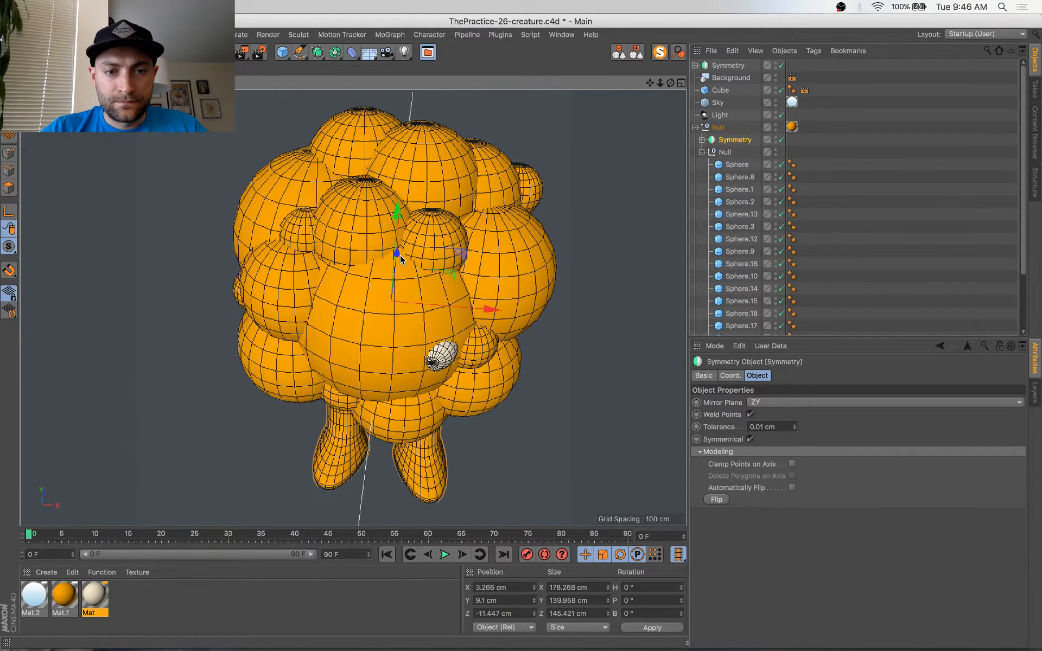
# Step: Set the eye Symmetry's Z position to 0 cm and pull the eyes forward out of the face to about -59.7 cm
pyautogui.click(444, 362)
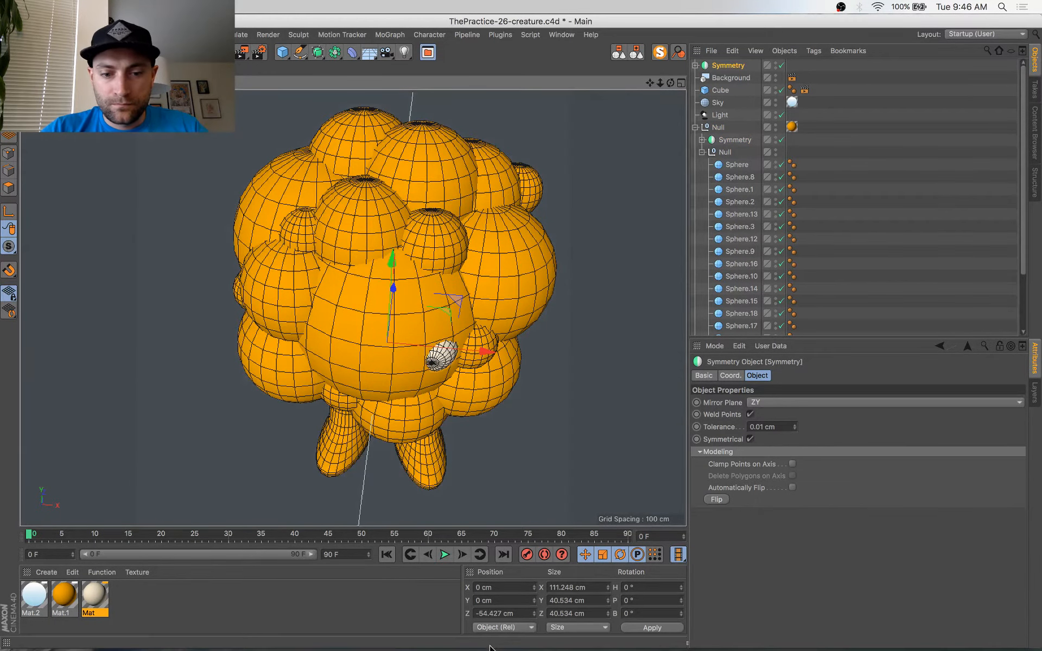
pyautogui.press('Return')
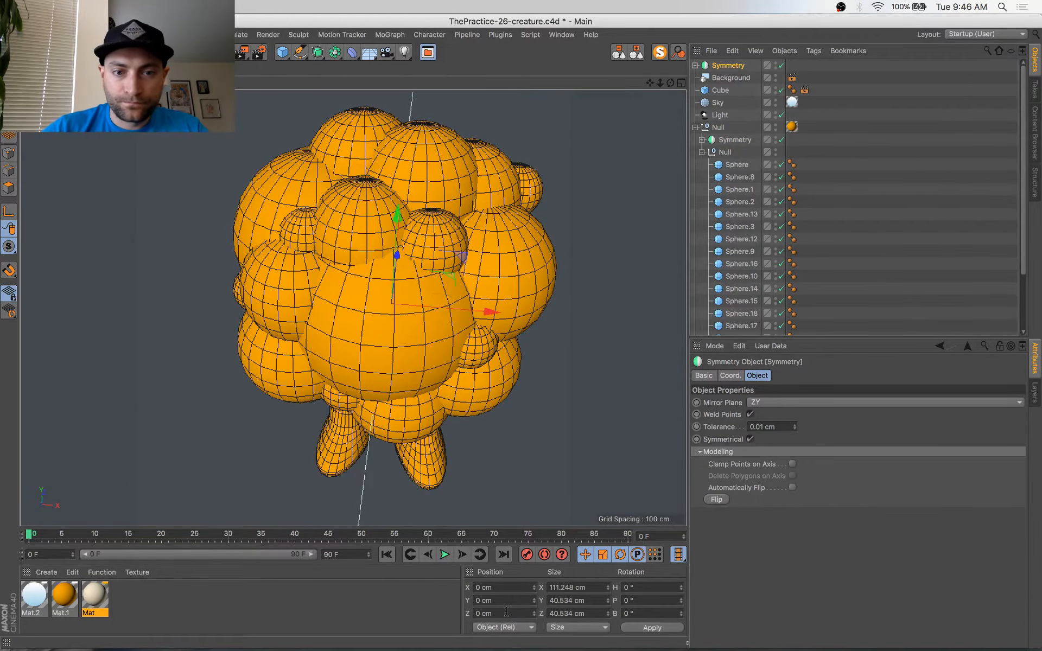
pyautogui.keyDown('alt'); pyautogui.moveTo(373, 354); pyautogui.dragTo(448, 259); pyautogui.keyUp('alt')
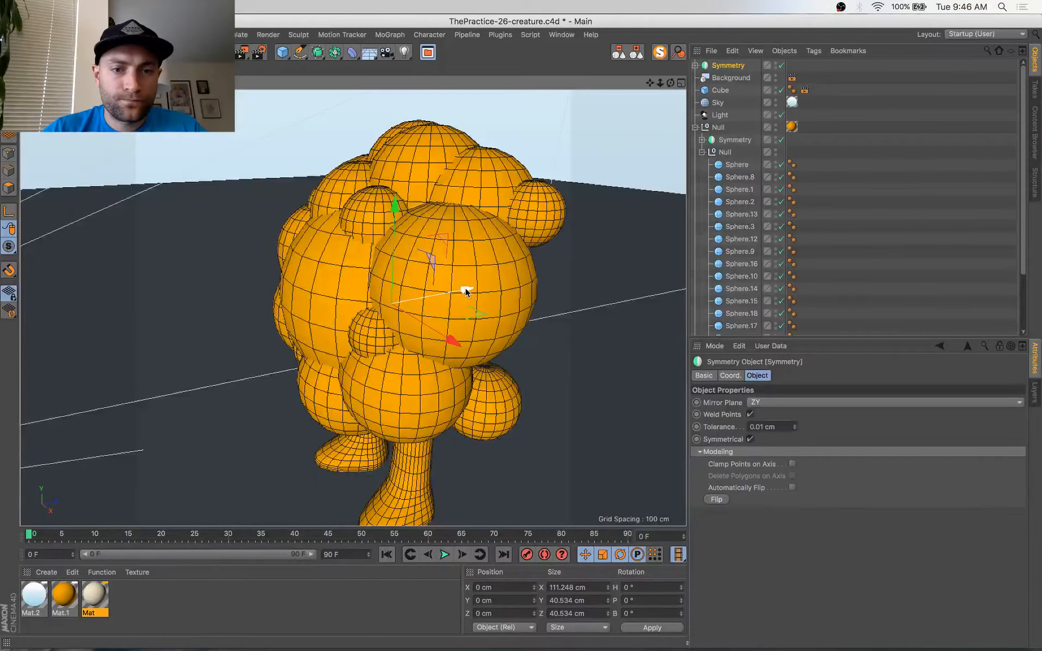
pyautogui.moveTo(493, 301); pyautogui.dragTo(421, 340)
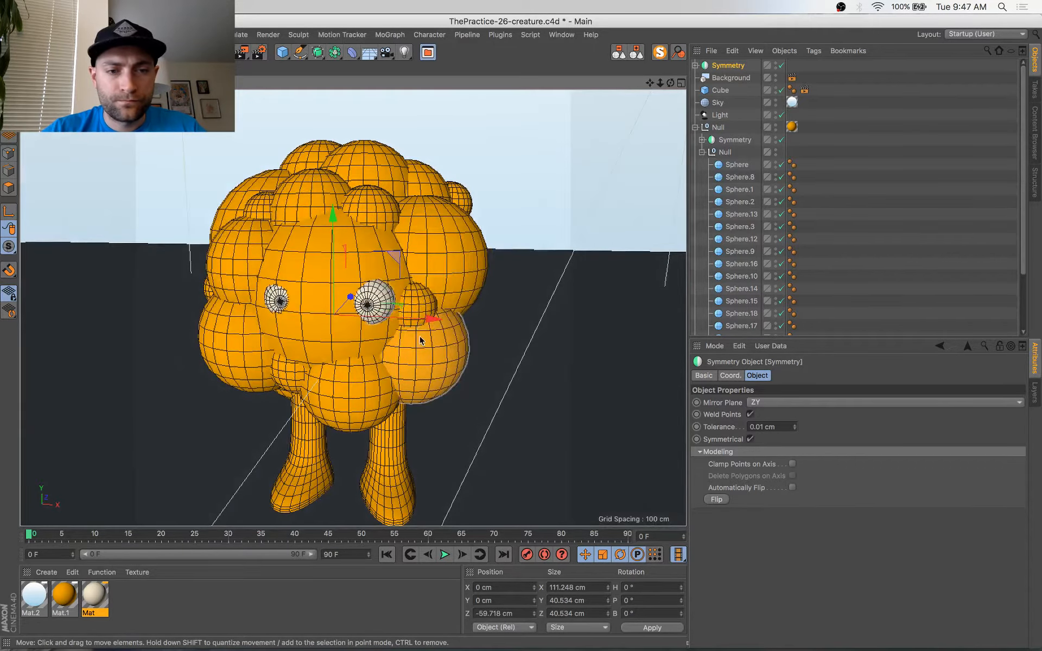
# Step: In the Top view, move the eye Symmetry to about -7.5 cm in X and -67.5 cm in Z and return to the perspective view
pyautogui.middleClick(460, 271)
pyautogui.scroll(5, 564, 207)
pyautogui.scroll(-5, 535, 200)
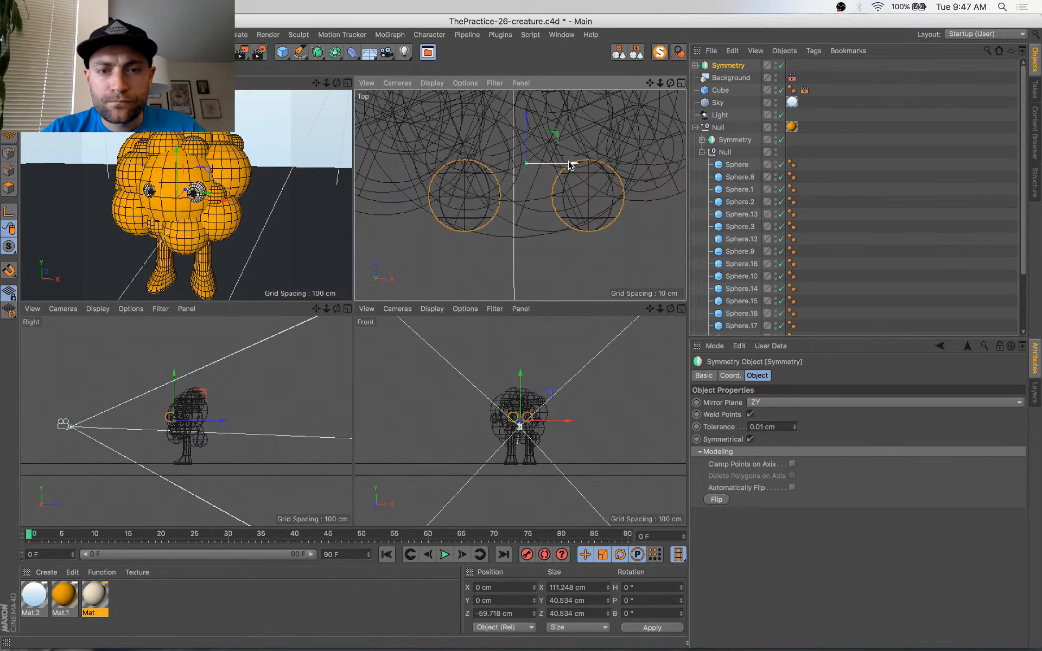
pyautogui.moveTo(570, 164); pyautogui.dragTo(557, 163)
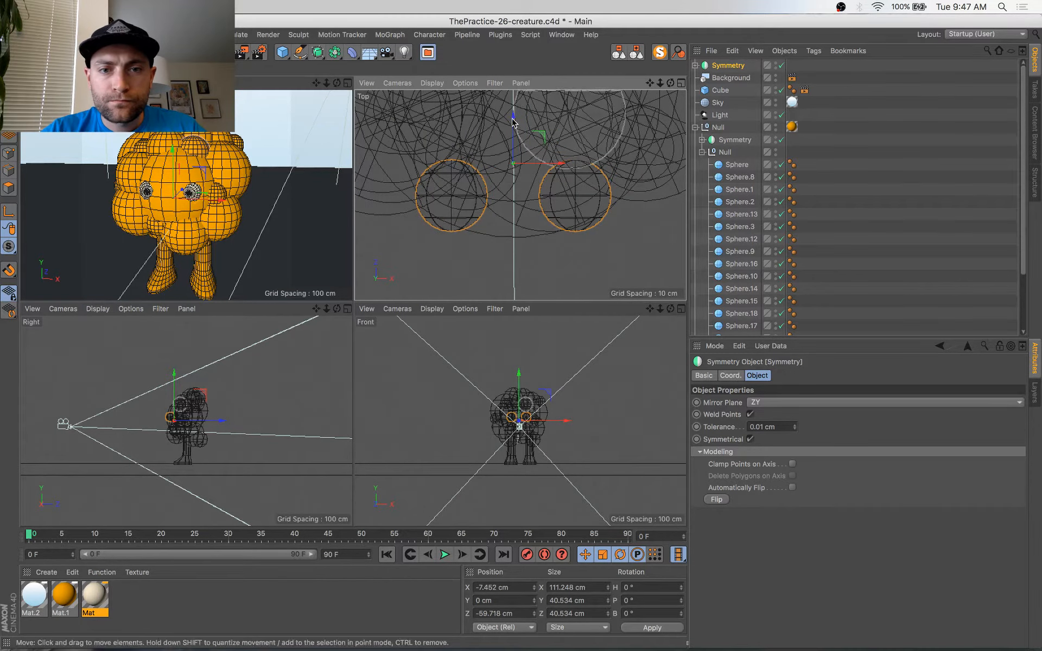
pyautogui.moveTo(513, 122); pyautogui.dragTo(510, 135)
pyautogui.middleClick(301, 254)
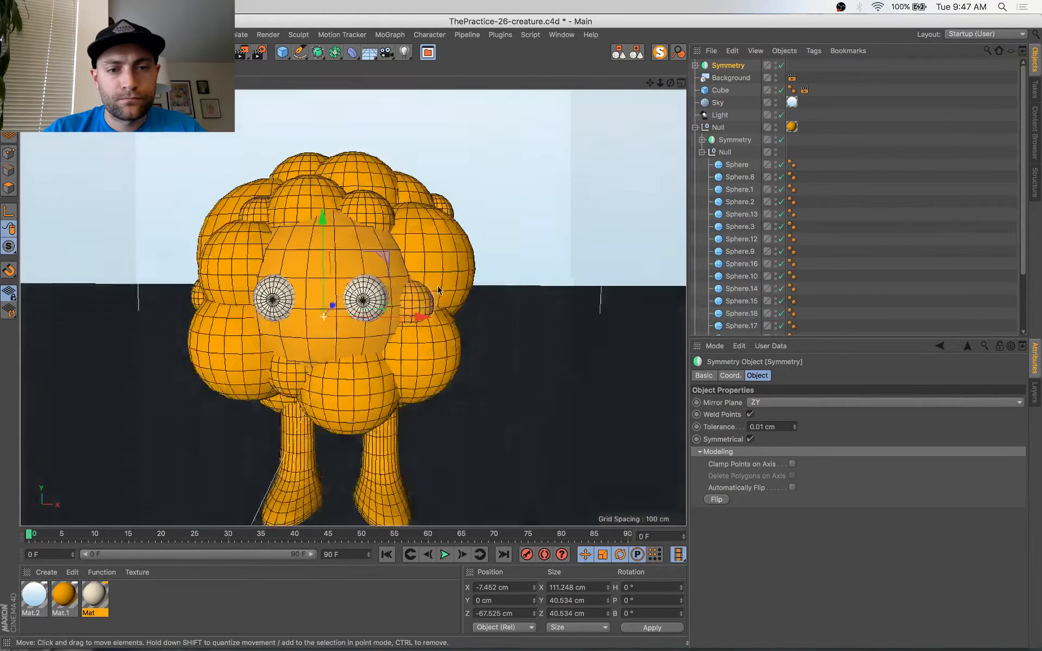
# Step: Raise the eye Symmetry to a Y position of about 5.3 cm, check the live chat window and return to Cinema 4D
pyautogui.keyDown('alt'); pyautogui.moveTo(438, 285); pyautogui.dragTo(322, 242); pyautogui.keyUp('alt')
pyautogui.press('super+Tab')
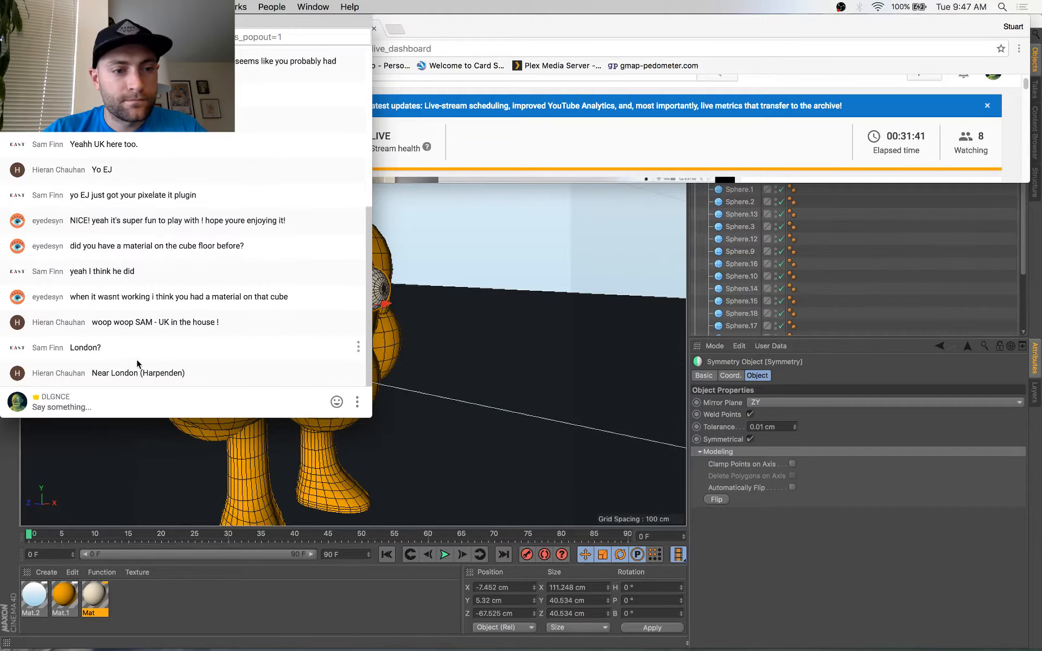
pyautogui.press('super+Tab')
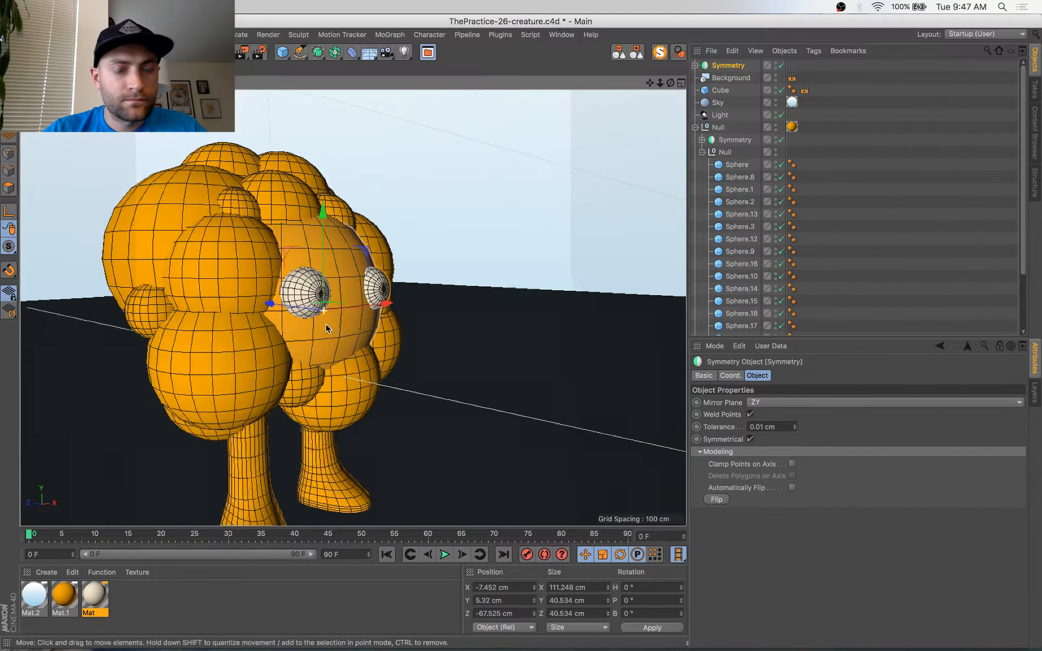
# Step: Raise the eye Symmetry further up the face to a Y position of about 11.1 cm
pyautogui.keyDown('alt'); pyautogui.moveTo(325, 324); pyautogui.dragTo(250, 334); pyautogui.keyUp('alt')
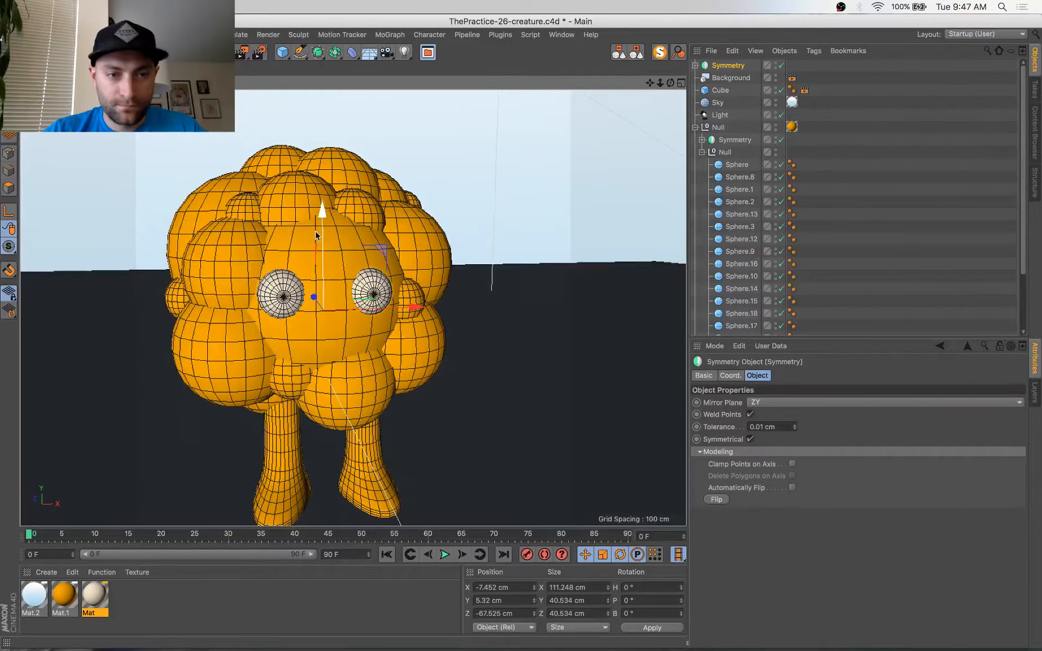
pyautogui.moveTo(320, 274); pyautogui.dragTo(292, 297)
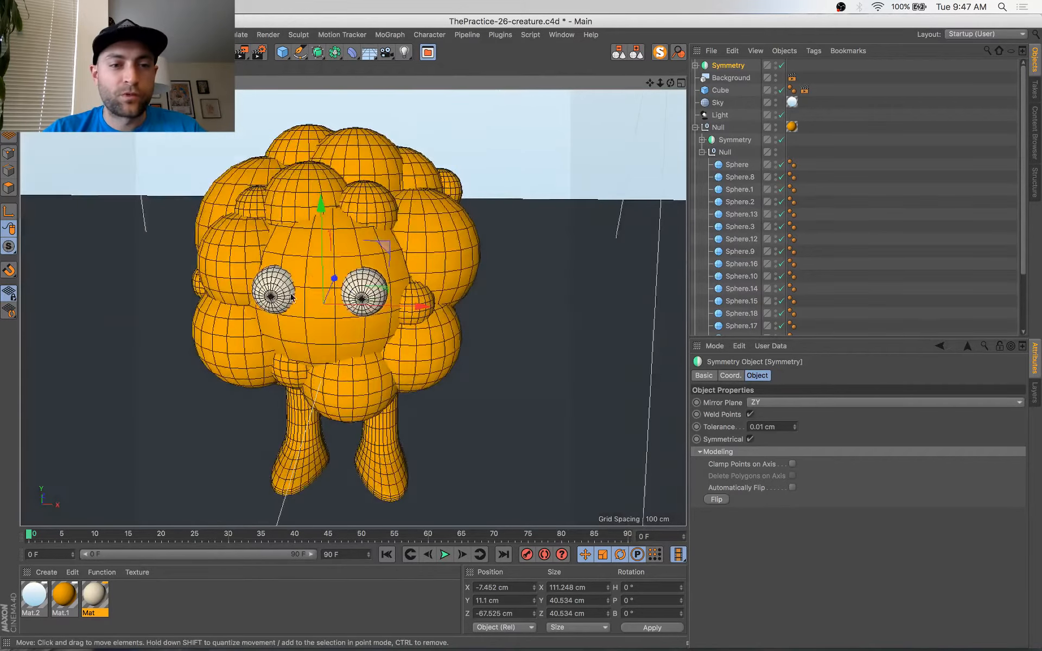
pyautogui.click(640, 59)
pyautogui.moveTo(498, 245)
pyautogui.keyDown('alt'); pyautogui.mouseDown()
pyautogui.moveTo(521, 234)
pyautogui.moveTo(443, 218)
pyautogui.moveTo(507, 225)
pyautogui.moveTo(516, 254)
pyautogui.mouseUp(); pyautogui.keyUp('alt')
# Step: Switch to the live chat window to read the newest viewer messages and return to Cinema 4D
pyautogui.press('super+Tab')
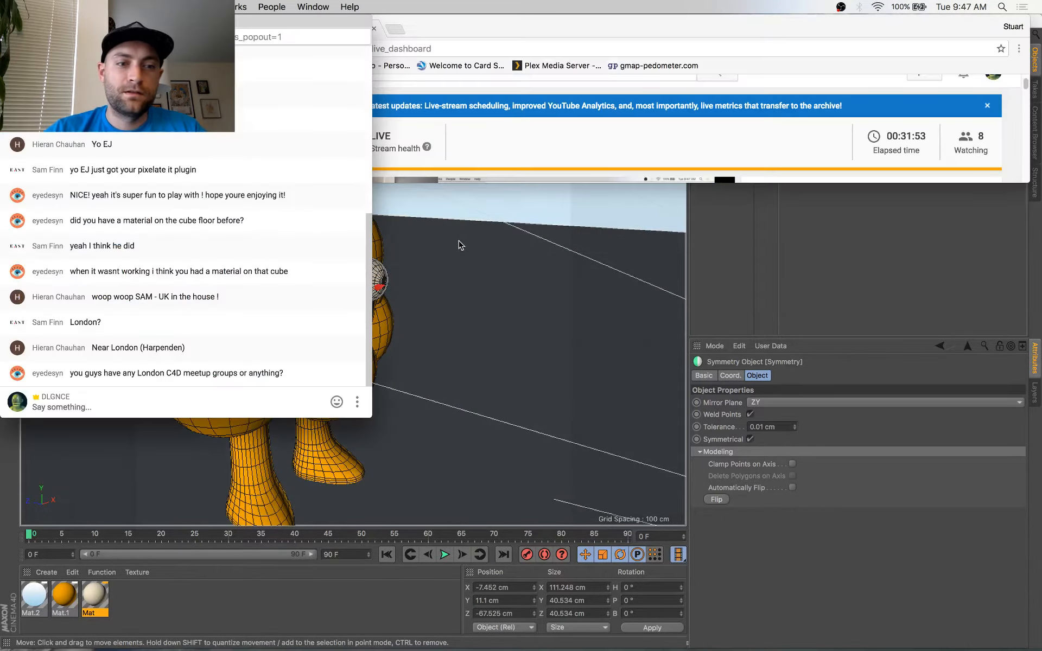
pyautogui.press('super+Tab')
pyautogui.keyDown('alt'); pyautogui.moveTo(438, 259); pyautogui.dragTo(383, 253); pyautogui.keyUp('alt')
# Step: Select the eye Sphere inside the Symmetry, move it inward to about -31.7 cm in X and nudge it slightly along its Z axis
pyautogui.click(696, 65)
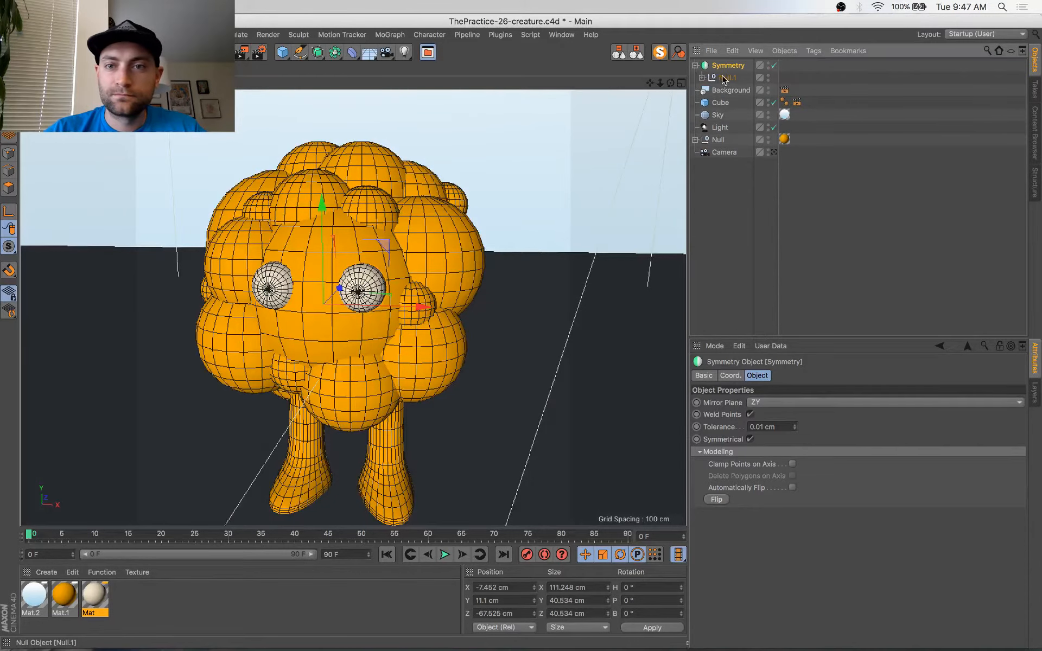
pyautogui.click(726, 78)
pyautogui.click(702, 78)
pyautogui.click(736, 90)
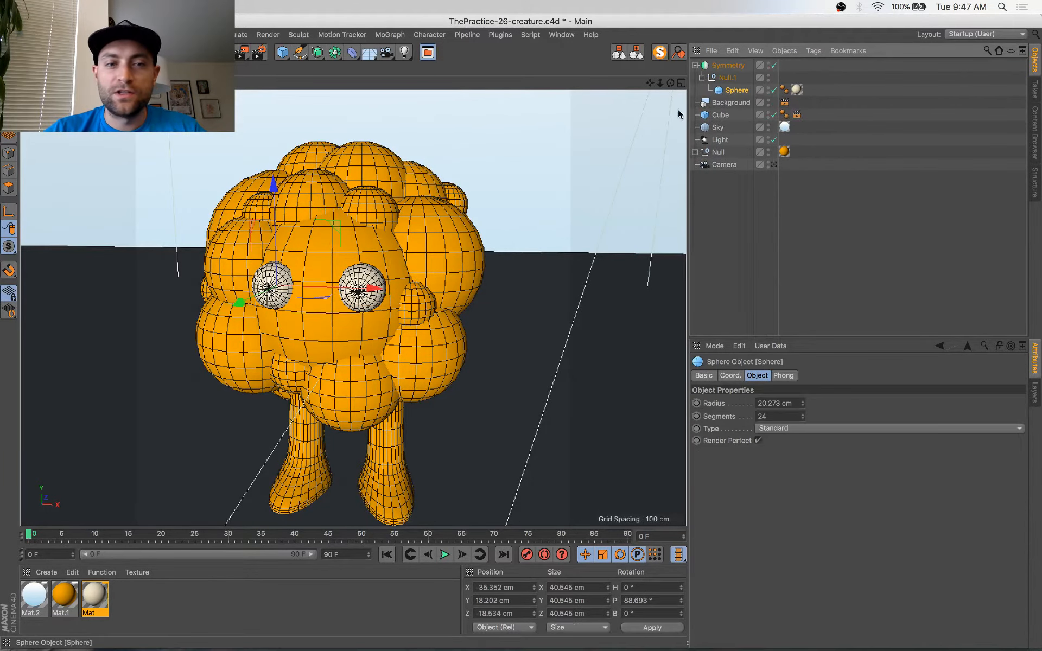
pyautogui.moveTo(372, 294); pyautogui.dragTo(377, 295)
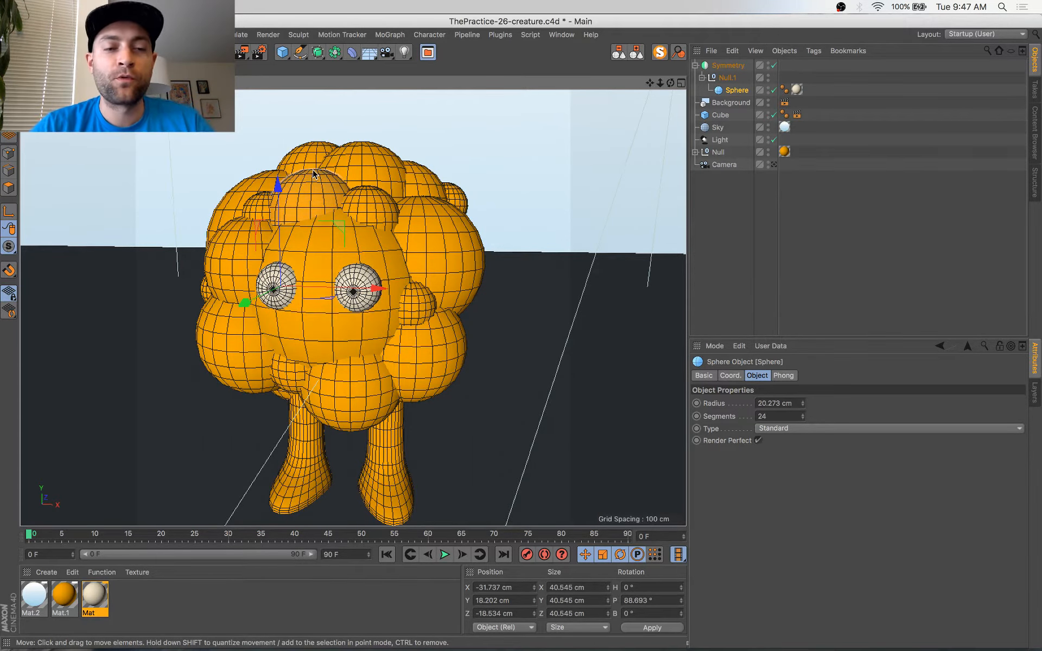
pyautogui.keyDown('alt'); pyautogui.moveTo(274, 319); pyautogui.dragTo(407, 315); pyautogui.keyUp('alt')
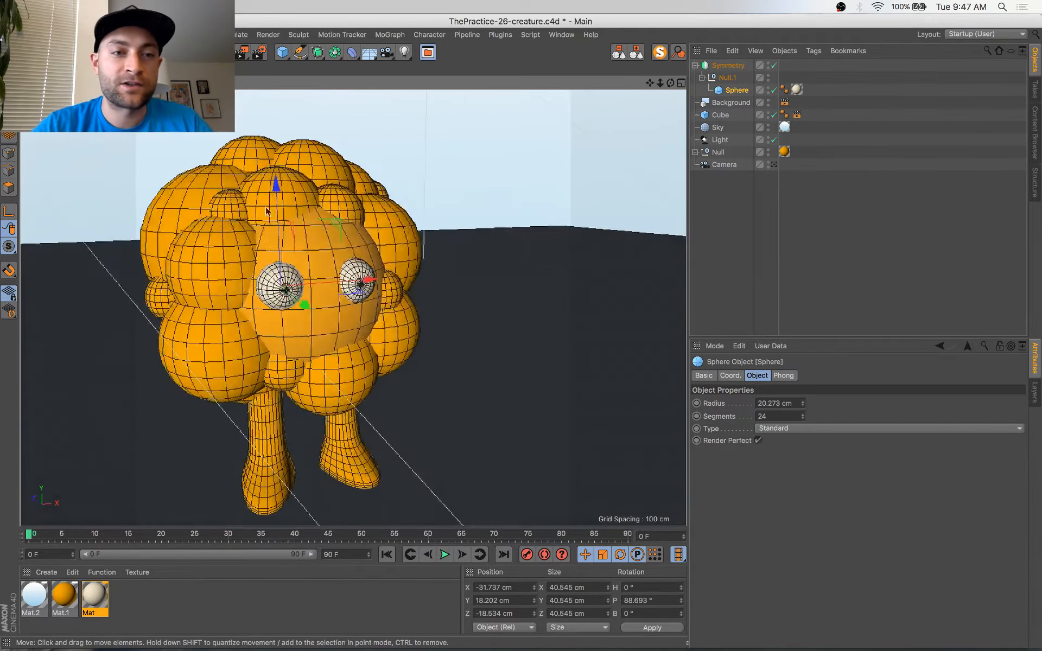
pyautogui.moveTo(275, 198); pyautogui.dragTo(277, 195)
# Step: Frame the face sphere in the view and examine how the eyes sit on it from the side
pyautogui.keyDown('alt'); pyautogui.moveTo(340, 301); pyautogui.dragTo(378, 352); pyautogui.keyUp('alt')
pyautogui.click(304, 332)
pyautogui.press('s')
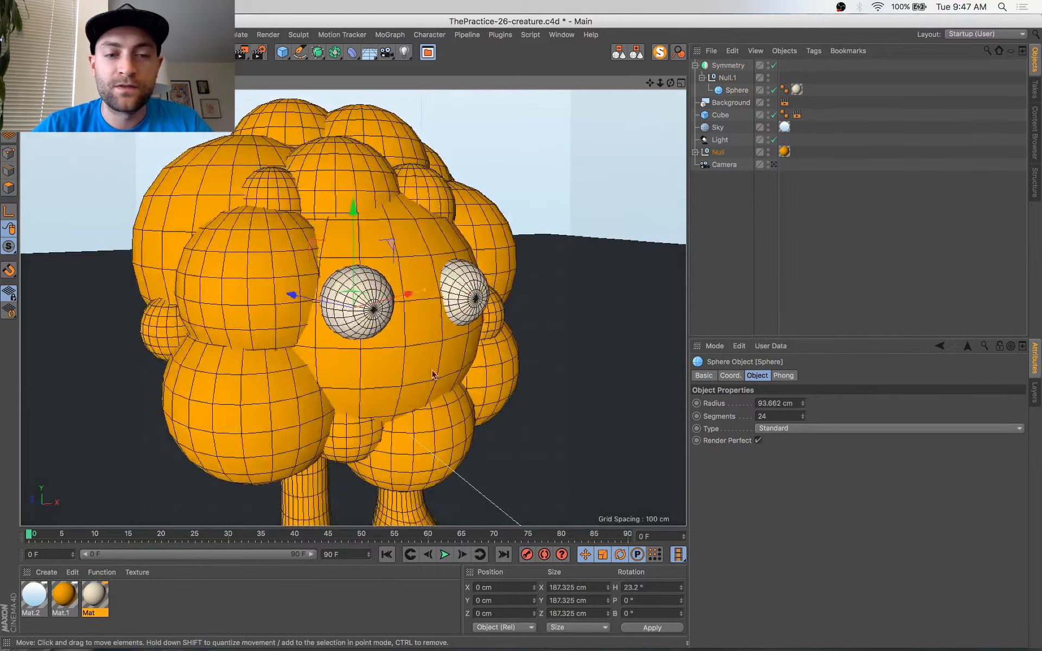
pyautogui.scroll(4, 434, 374)
pyautogui.keyDown('alt'); pyautogui.moveTo(439, 384); pyautogui.dragTo(462, 377); pyautogui.keyUp('alt')
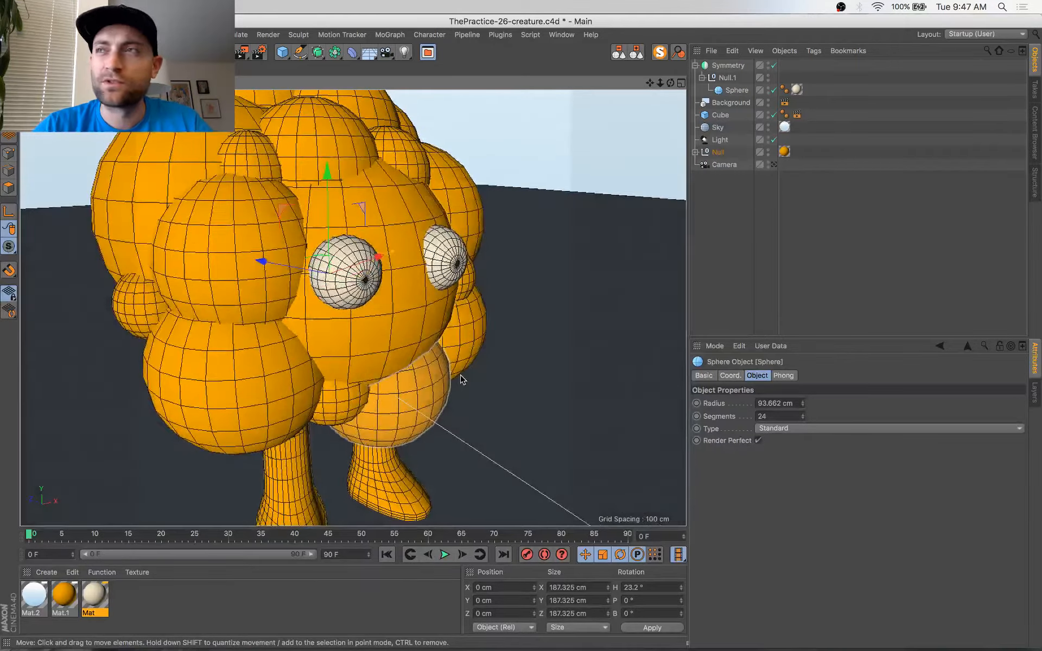
# Step: Read the newest live chat messages, return to Cinema 4D and select the eye Symmetry object
pyautogui.press('super+Tab')
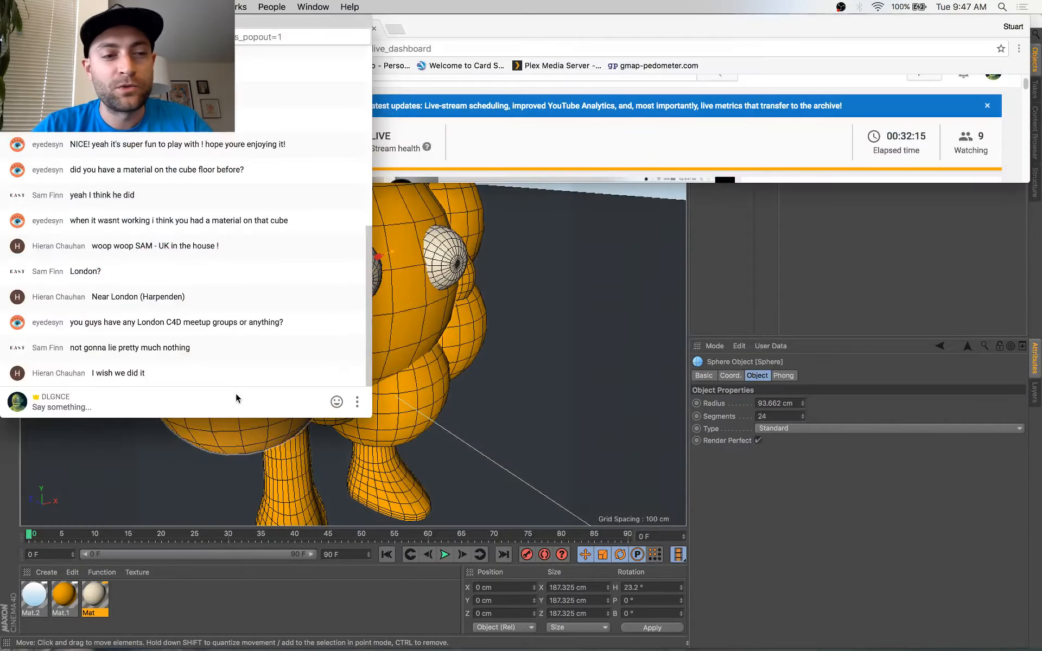
pyautogui.press('super+Tab')
pyautogui.keyDown('alt'); pyautogui.moveTo(543, 298); pyautogui.dragTo(576, 326); pyautogui.keyUp('alt')
pyautogui.click(718, 70)
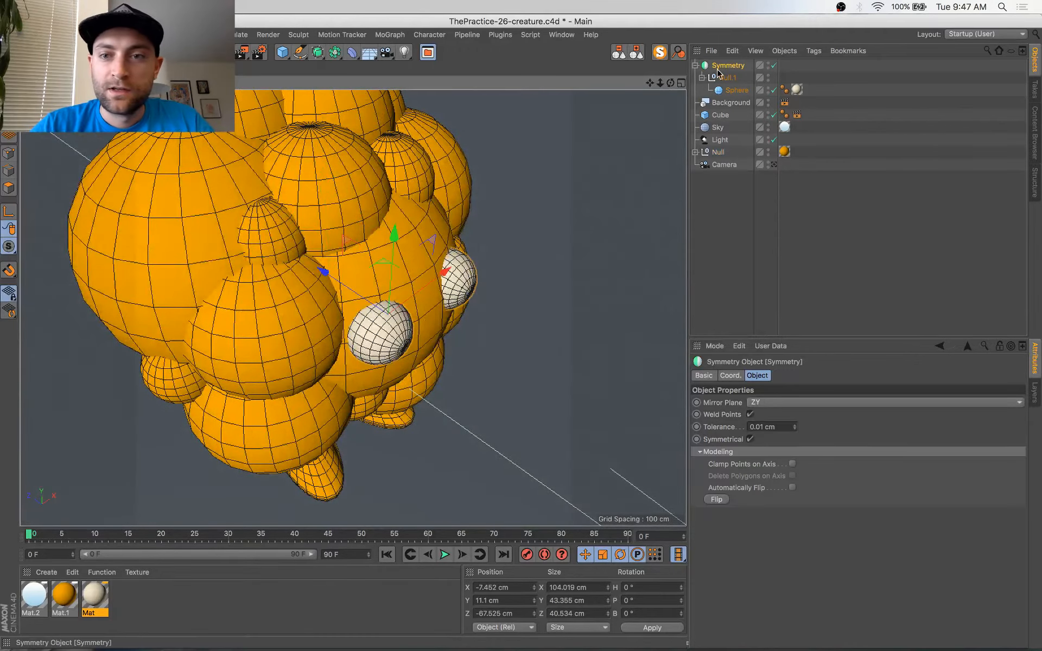
# Step: Push the eye Sphere slightly back into the face, to about -15.4 cm in Z
pyautogui.click(737, 90)
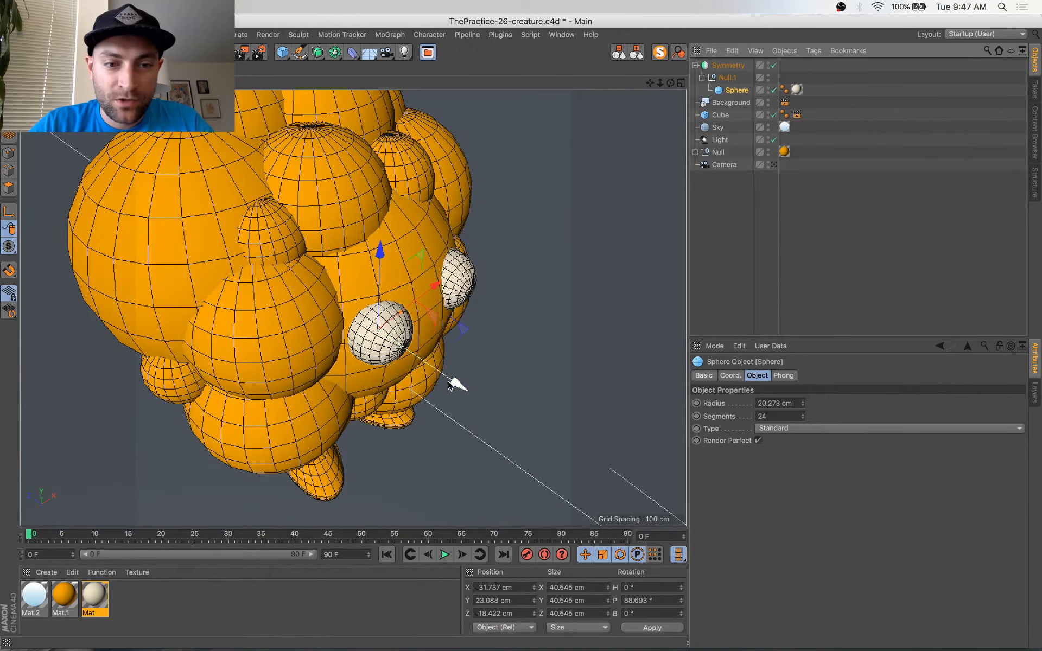
pyautogui.moveTo(459, 384); pyautogui.dragTo(454, 380)
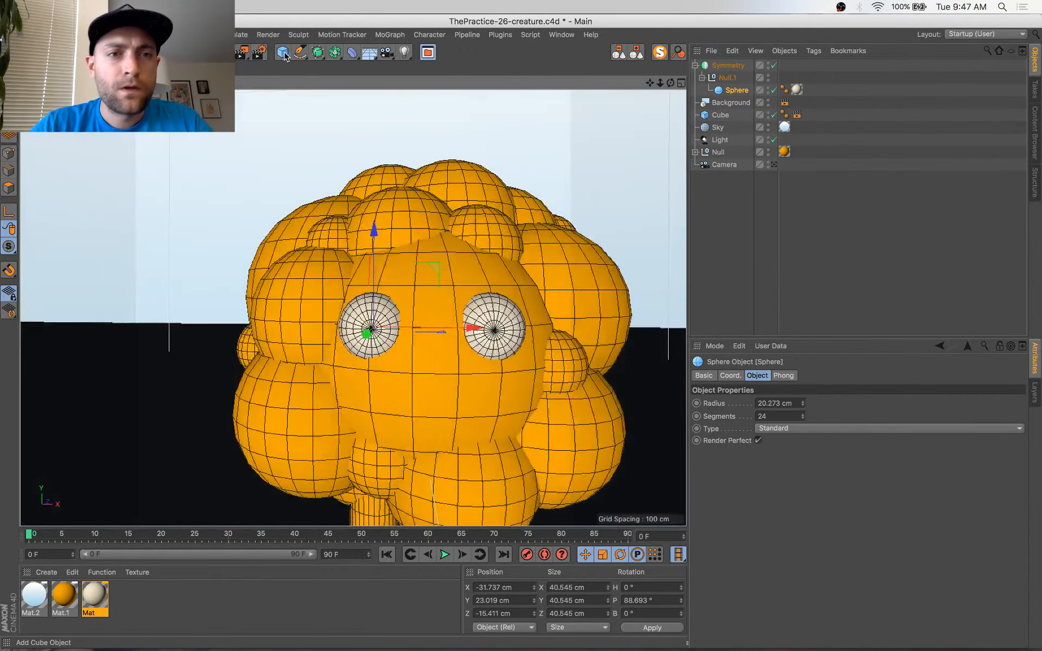
# Step: Add a Torus at the eye's position and place it beside the eye Sphere inside Null.1
pyautogui.click(285, 56)
pyautogui.click(329, 115)
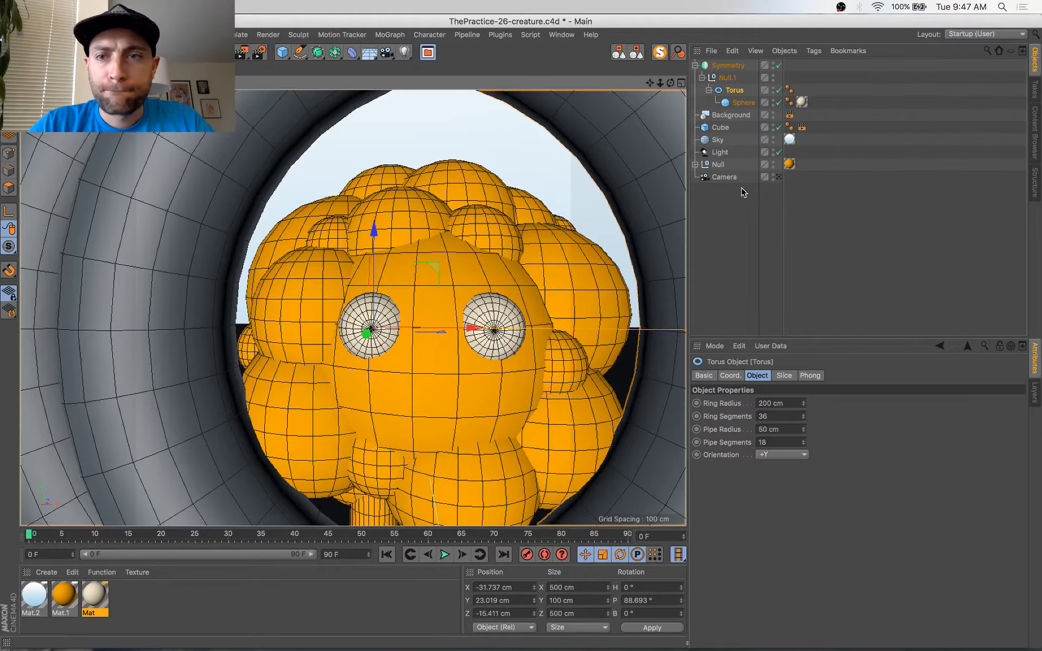
pyautogui.moveTo(737, 105); pyautogui.dragTo(729, 84)
pyautogui.click(735, 102)
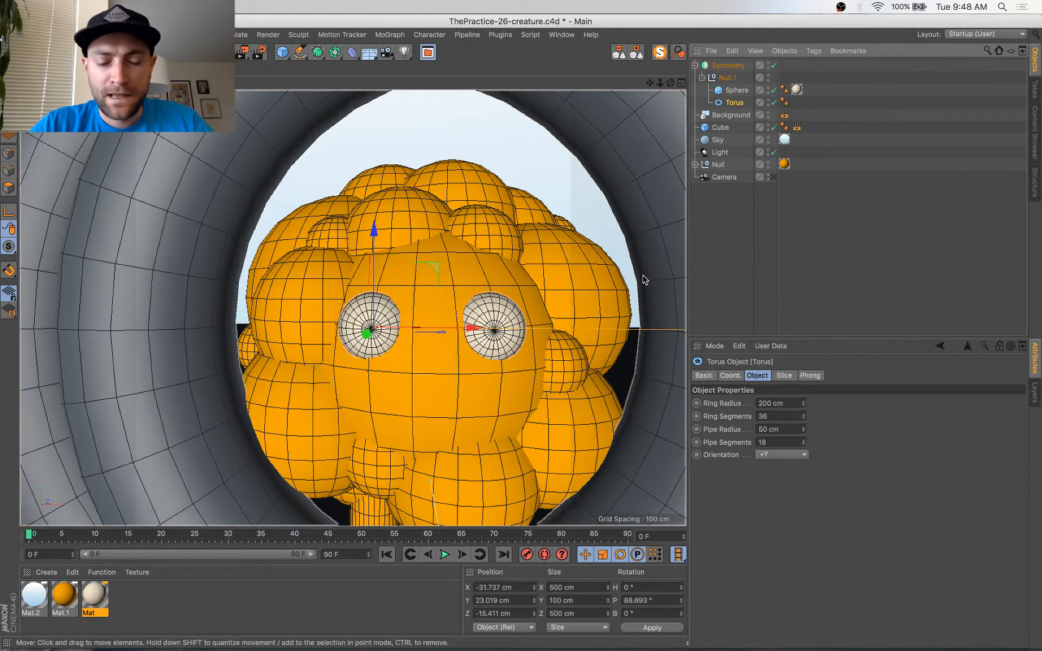
# Step: Scale the Torus down evenly to about 61.5 cm across so it rings the eye
pyautogui.press('t')
pyautogui.moveTo(460, 249); pyautogui.dragTo(116, 422)
pyautogui.press('s')
pyautogui.keyDown('alt'); pyautogui.moveTo(262, 429); pyautogui.dragTo(343, 447); pyautogui.keyUp('alt')
pyautogui.scroll(-5, 343, 447)
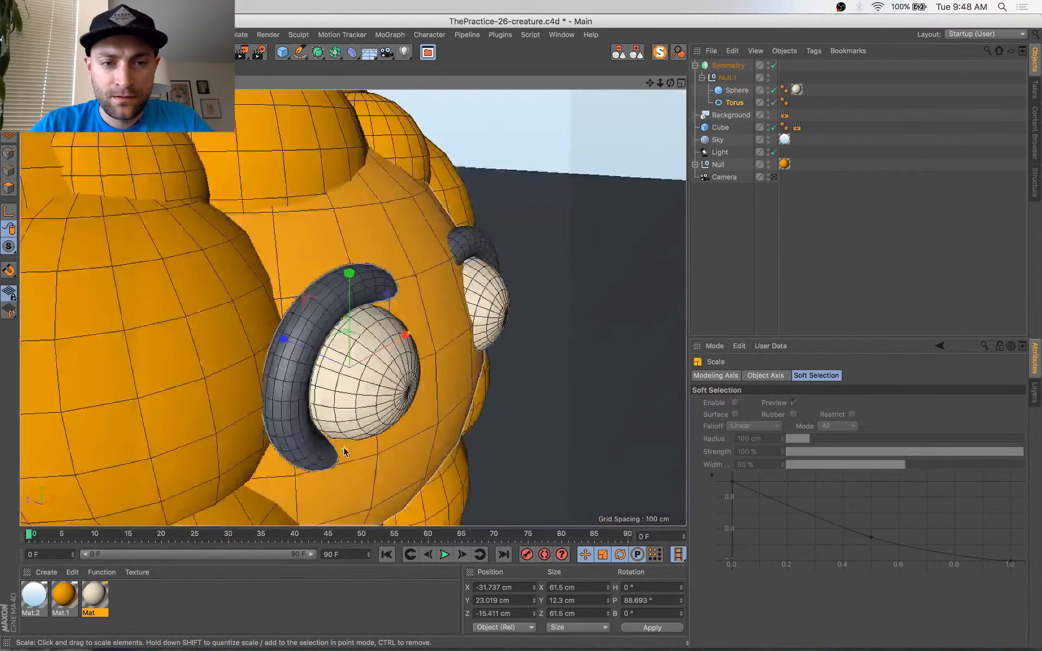
# Step: Thicken the Torus to about 67.6 cm across and 20.3 cm deep, and rotate it over the eye to about 161.7°, 71.7°, -178.8°
pyautogui.press('r')
pyautogui.moveTo(375, 358); pyautogui.dragTo(365, 400)
pyautogui.moveTo(416, 346); pyautogui.dragTo(438, 341)
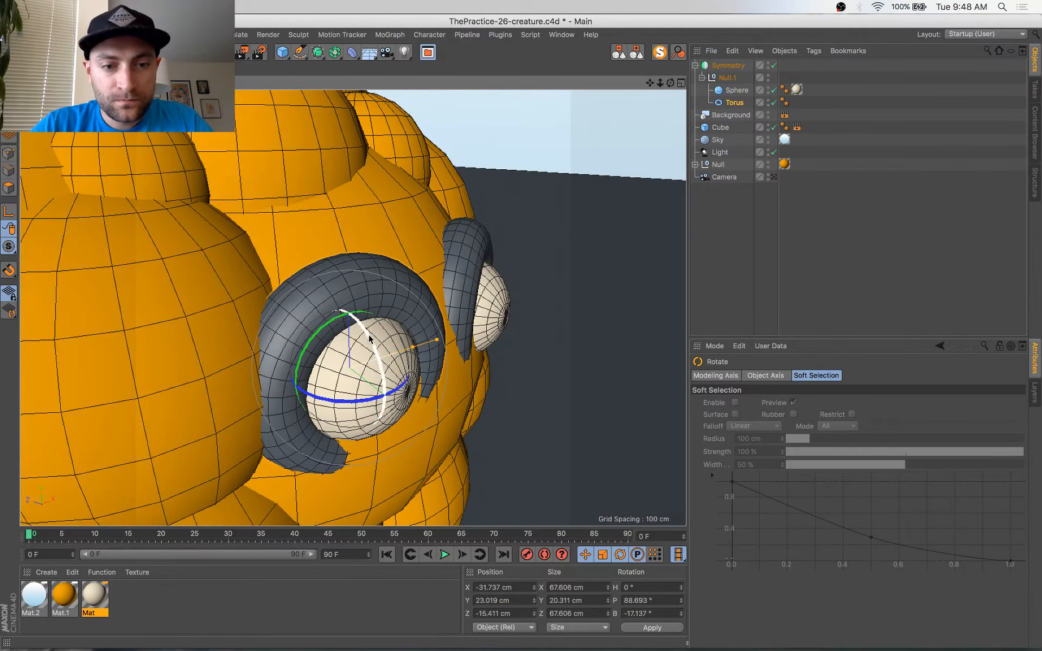
pyautogui.moveTo(378, 374); pyautogui.dragTo(554, 326)
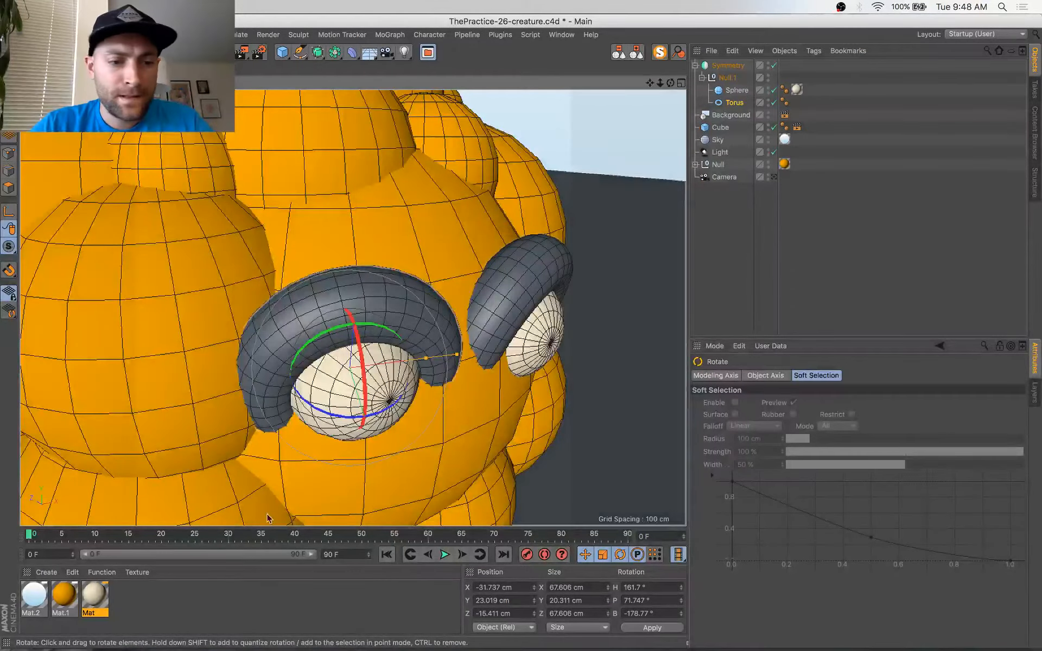
# Step: Apply the orange Mat.1 material to the Torus eyelid
pyautogui.moveTo(55, 615); pyautogui.dragTo(733, 103)
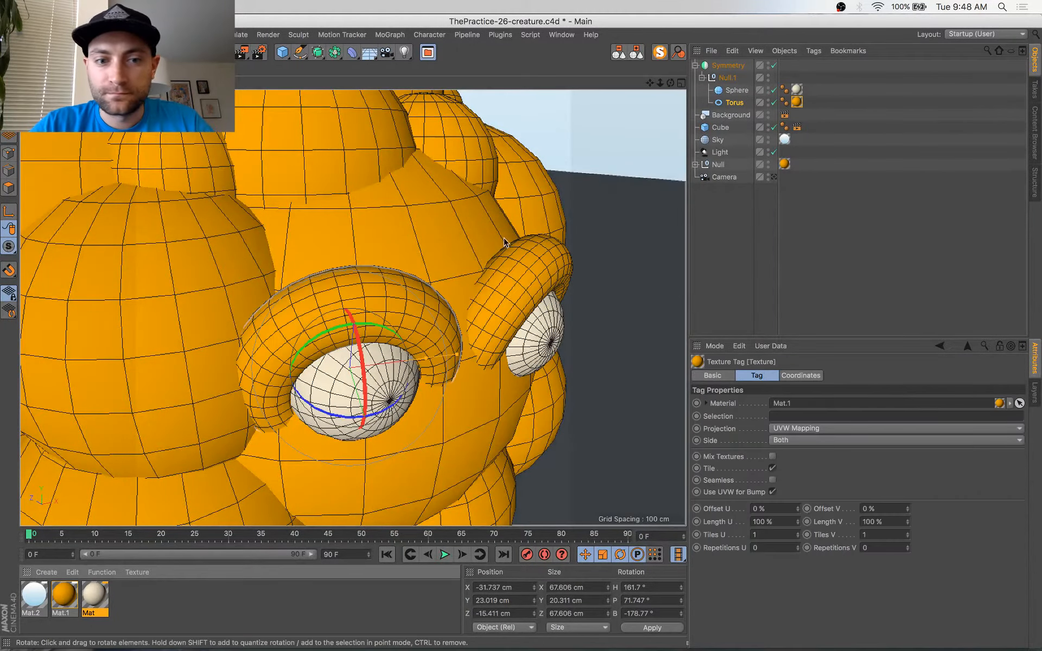
pyautogui.keyDown('alt'); pyautogui.moveTo(504, 238); pyautogui.dragTo(448, 295); pyautogui.keyUp('alt')
# Step: Switch to the live chat window to read the latest viewer messages and return to Cinema 4D
pyautogui.press('super+Tab')
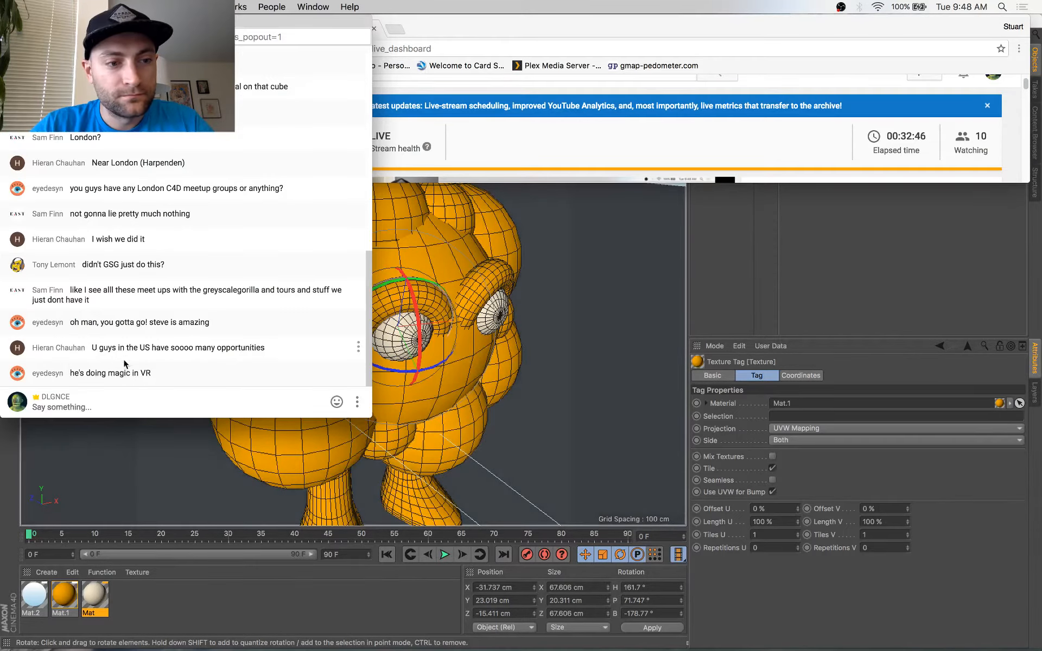
pyautogui.press('super+Tab')
# Step: Raise the Torus eyelid over the eye to about 26.9 cm in Y
pyautogui.keyDown('alt'); pyautogui.moveTo(380, 304); pyautogui.dragTo(498, 293); pyautogui.keyUp('alt')
pyautogui.press('e')
pyautogui.moveTo(323, 351); pyautogui.dragTo(411, 224)
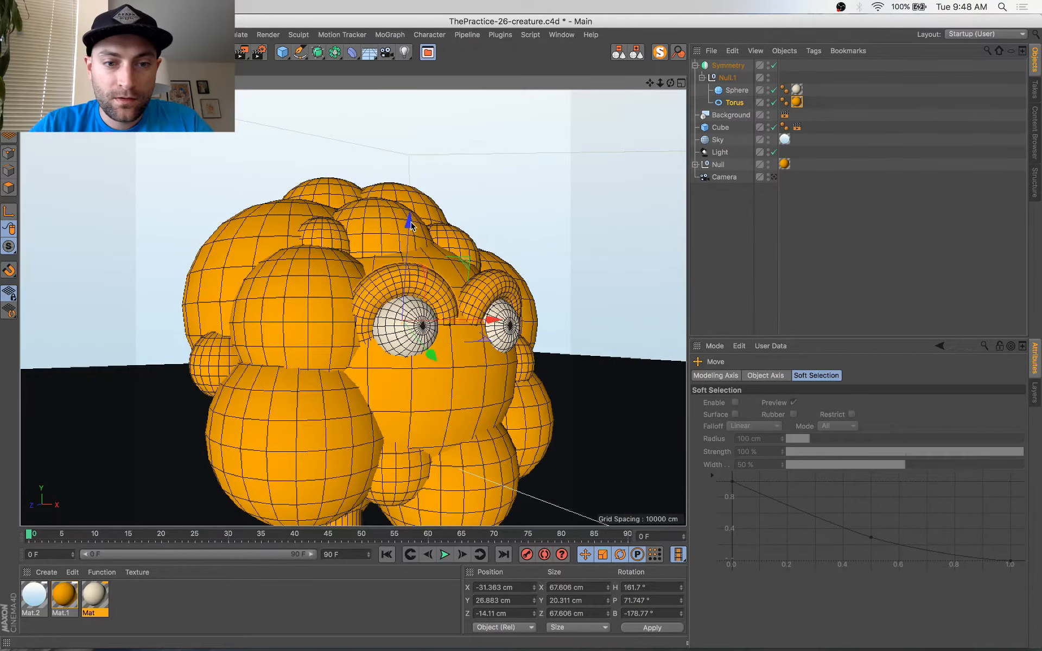
pyautogui.moveTo(442, 321); pyautogui.dragTo(388, 376)
# Step: Select the large face Sphere and wrap it in a Boole object as its parent
pyautogui.moveTo(459, 382)
pyautogui.keyDown('alt'); pyautogui.mouseDown()
pyautogui.moveTo(463, 366)
pyautogui.moveTo(537, 389)
pyautogui.moveTo(456, 373)
pyautogui.moveTo(474, 395)
pyautogui.moveTo(479, 377)
pyautogui.moveTo(472, 399)
pyautogui.moveTo(474, 390)
pyautogui.mouseUp(); pyautogui.keyUp('alt')
pyautogui.click(474, 395)
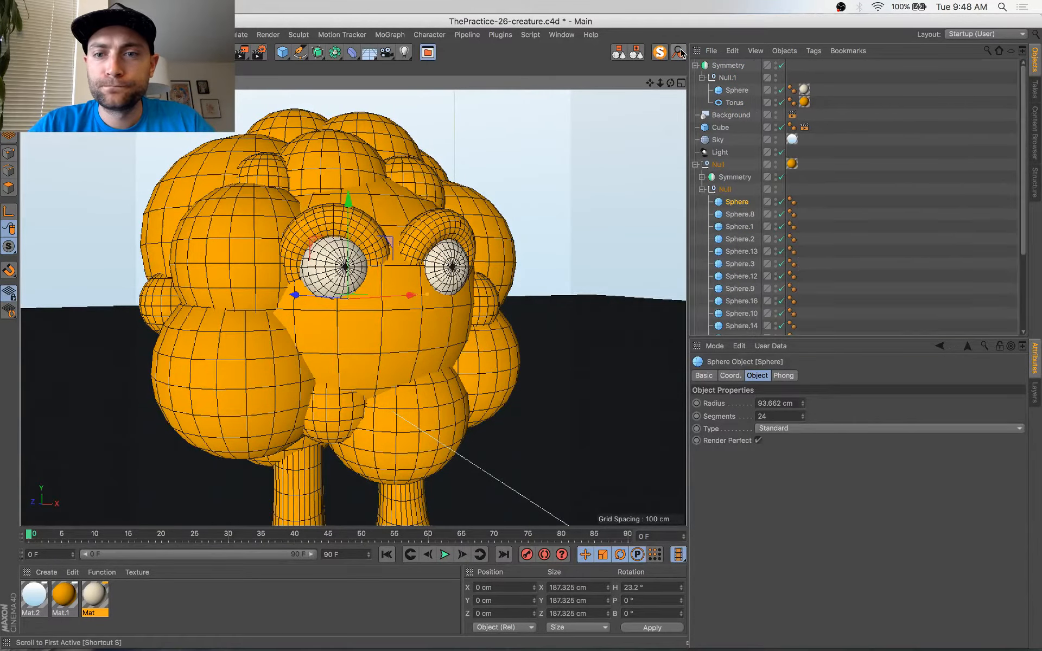
pyautogui.moveTo(318, 53); pyautogui.dragTo(558, 72)
pyautogui.keyDown('alt'); pyautogui.moveTo(408, 319); pyautogui.dragTo(455, 355); pyautogui.keyUp('alt')
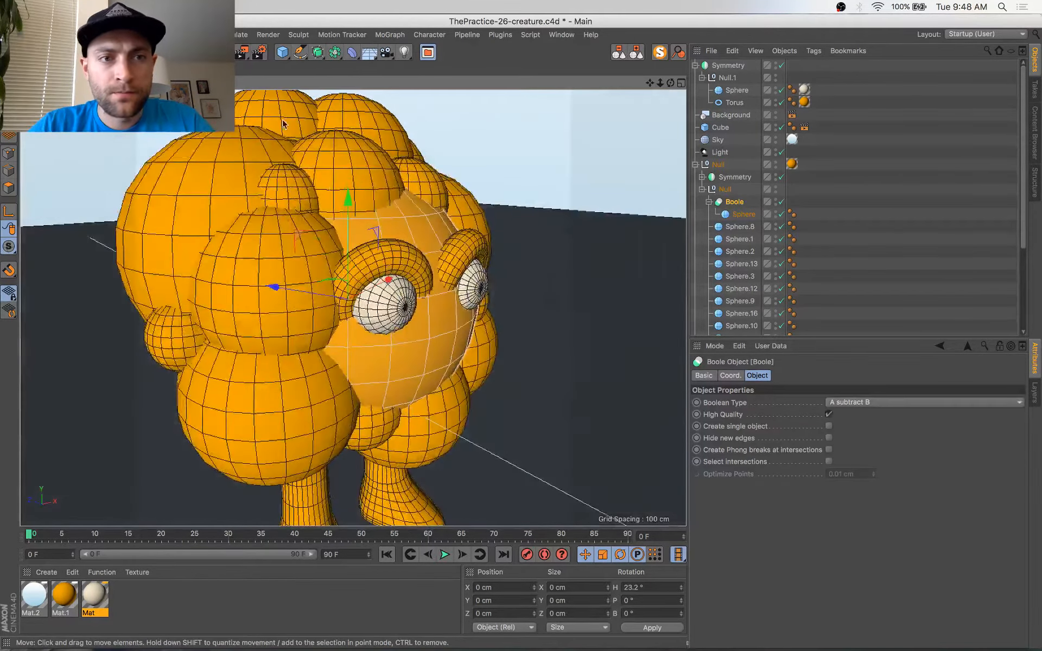
pyautogui.moveTo(283, 56); pyautogui.dragTo(472, 87)
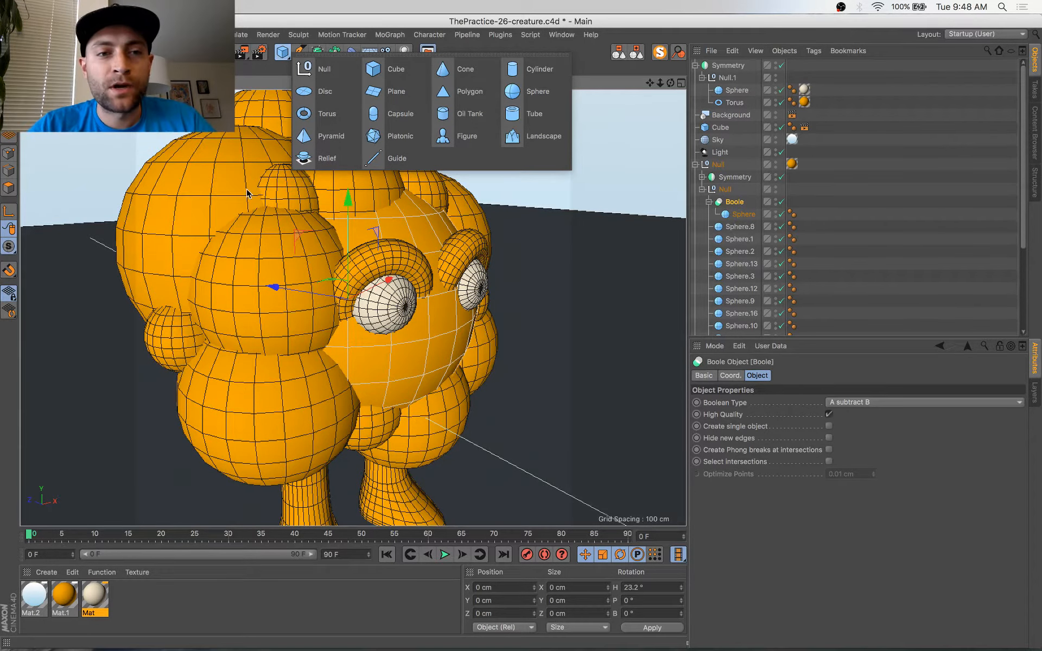
pyautogui.click(226, 188)
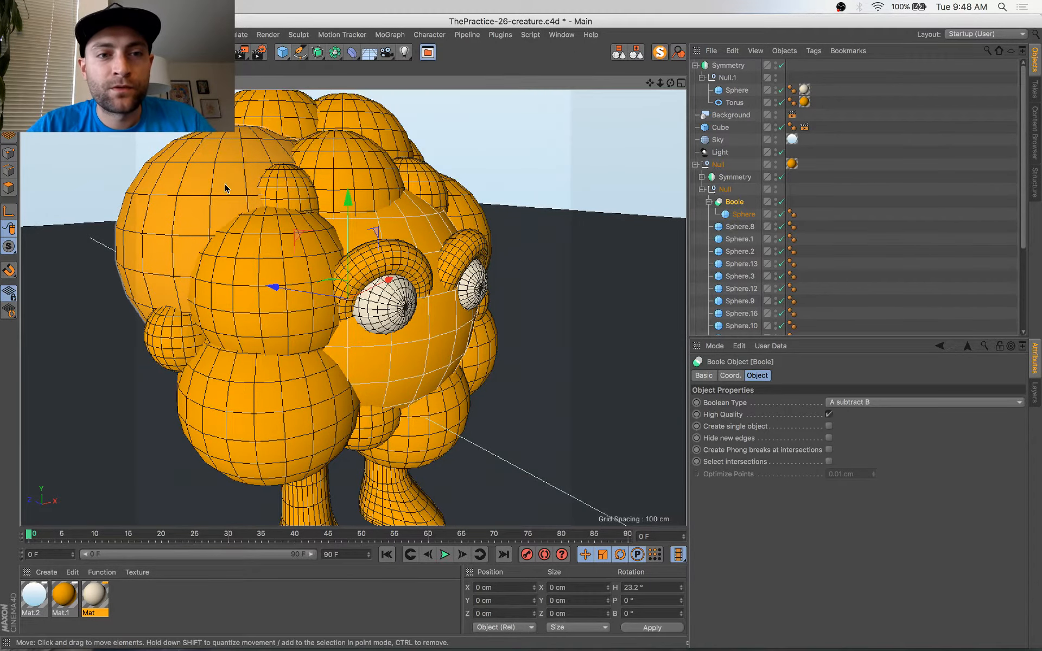
pyautogui.click(286, 56)
pyautogui.click(248, 44)
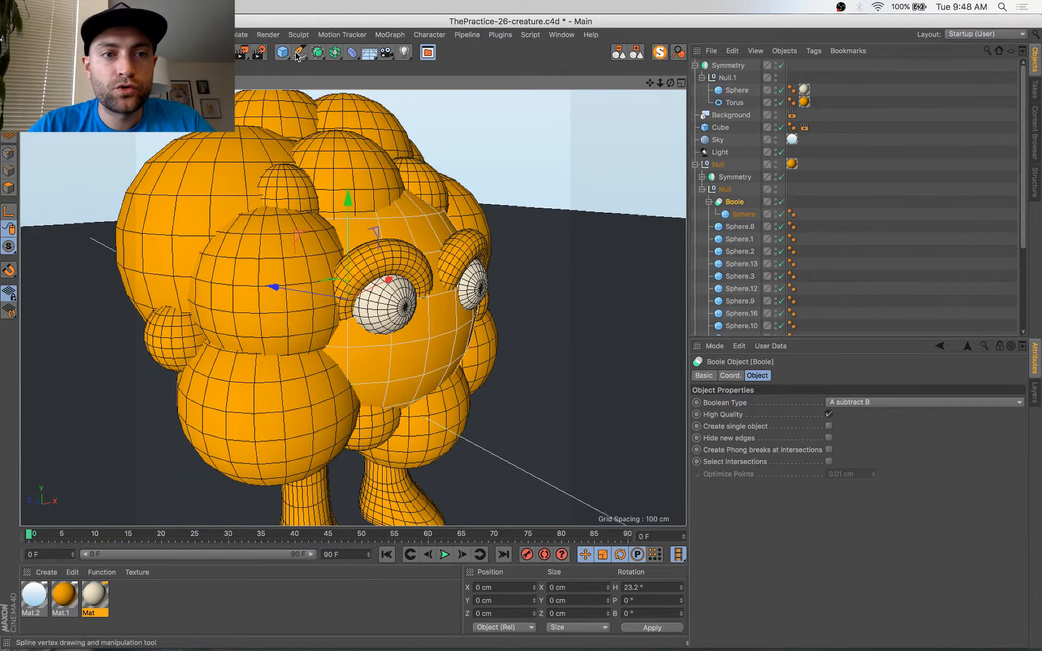
# Step: Add a Circle spline and move it in front of the face to about -138.7 cm in Z
pyautogui.click(299, 52)
pyautogui.click(442, 92)
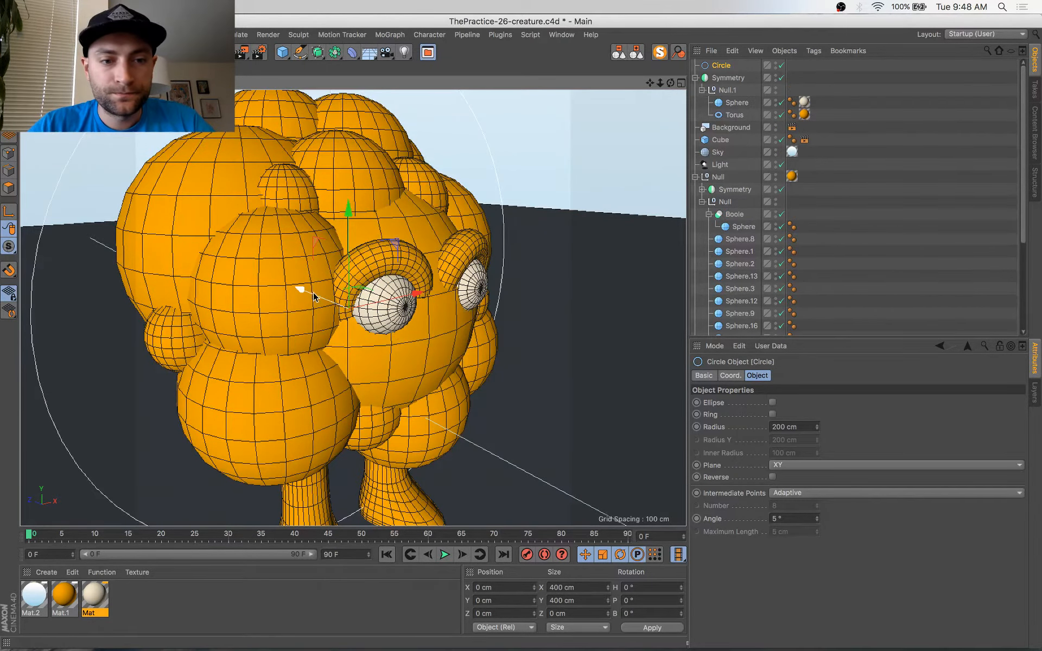
pyautogui.moveTo(314, 297); pyautogui.dragTo(469, 378)
pyautogui.click(661, 53)
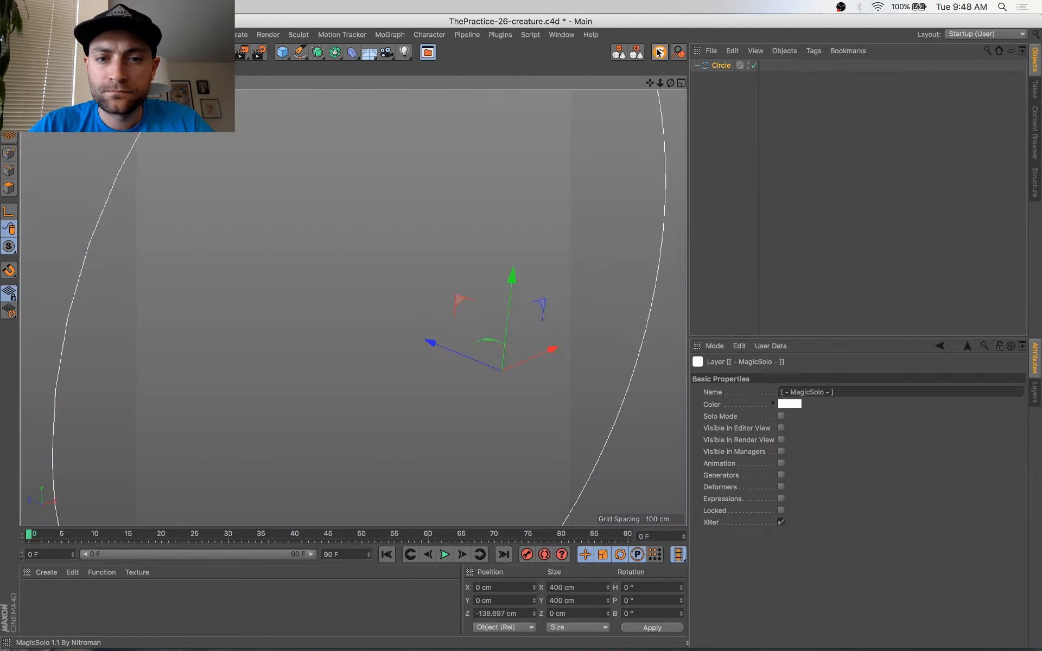
pyautogui.click(658, 54)
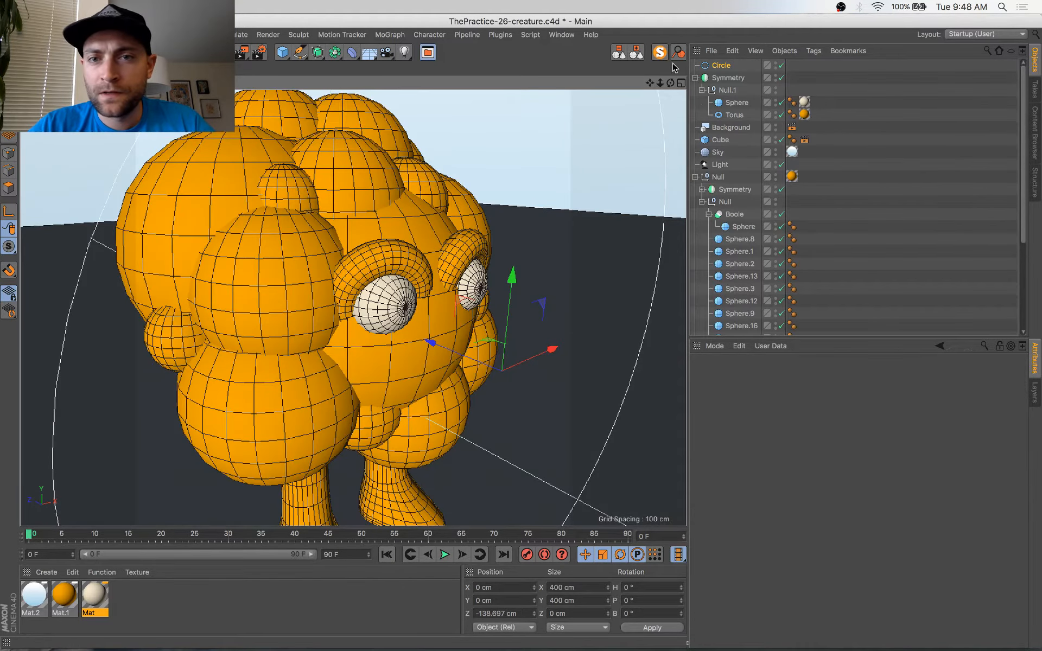
# Step: Collapse the object hierarchy, look through the Camera and display the scene in the four-view layout
pyautogui.click(641, 55)
pyautogui.click(775, 153)
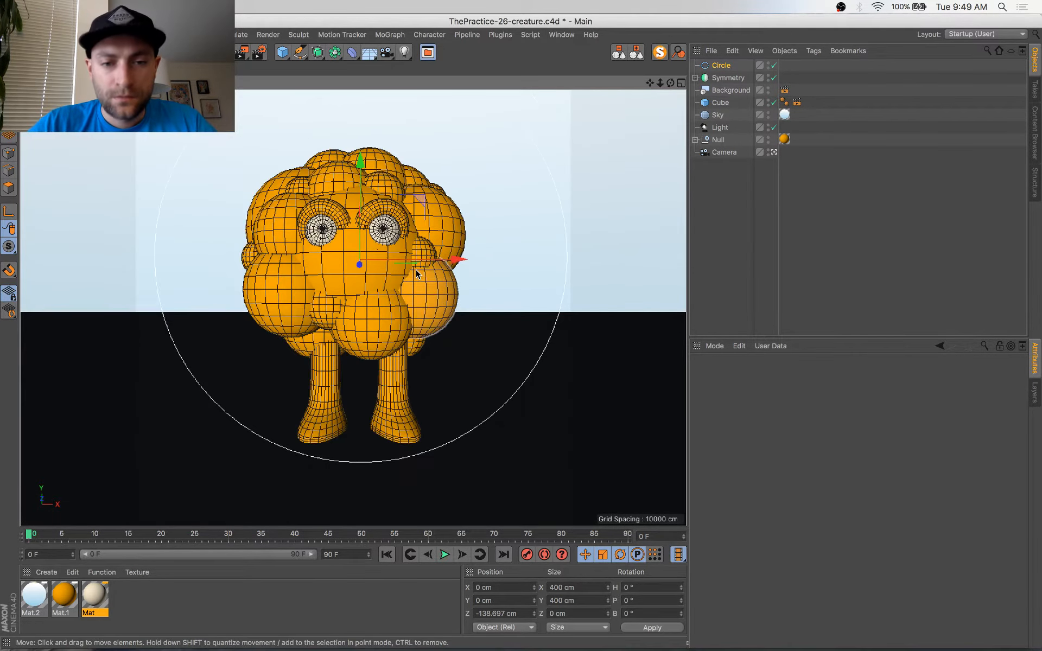
pyautogui.middleClick(416, 269)
pyautogui.moveTo(191, 423); pyautogui.dragTo(197, 424)
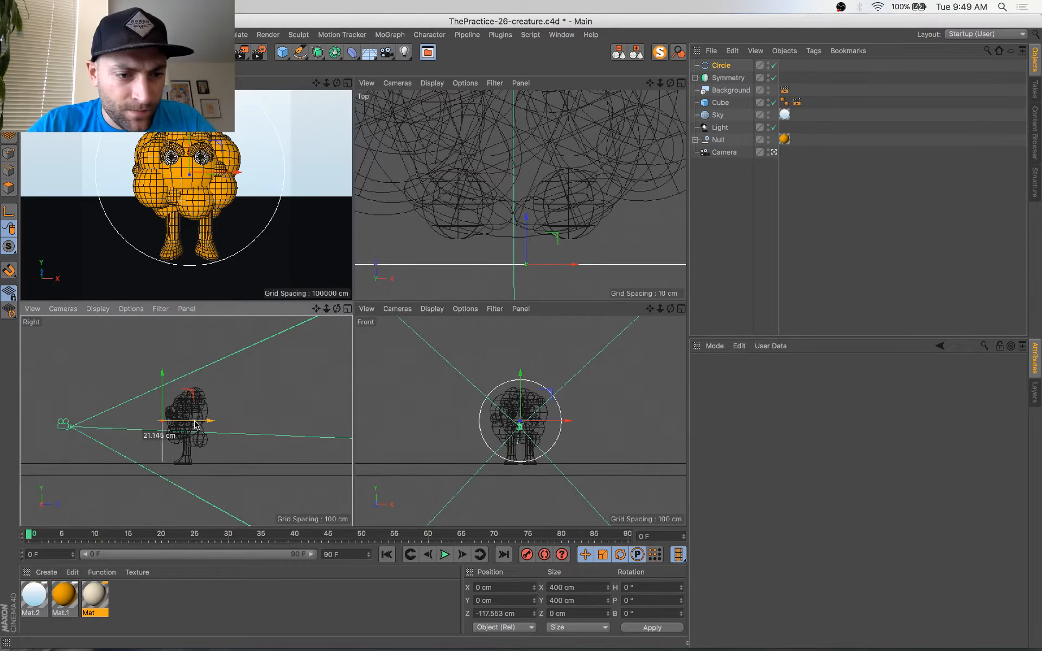
# Step: Move the Camera closer to the creature, to about -526 cm in Z and -22.4 cm in Y, and save the file
pyautogui.click(725, 153)
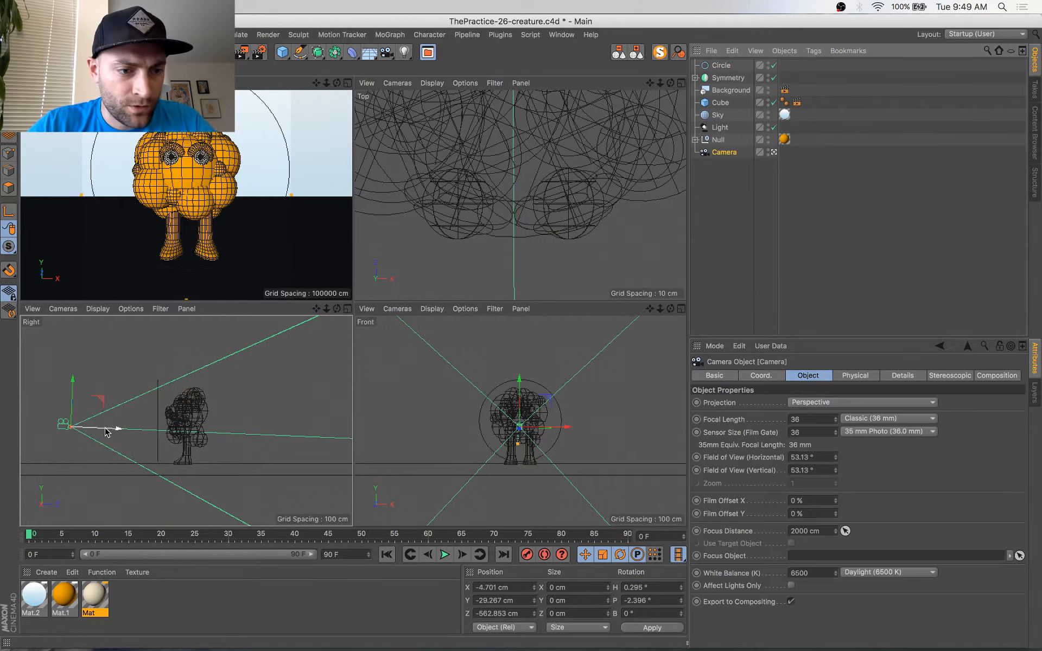
pyautogui.moveTo(106, 430); pyautogui.dragTo(112, 432)
pyautogui.moveTo(79, 382); pyautogui.dragTo(79, 380)
pyautogui.press('super+s')
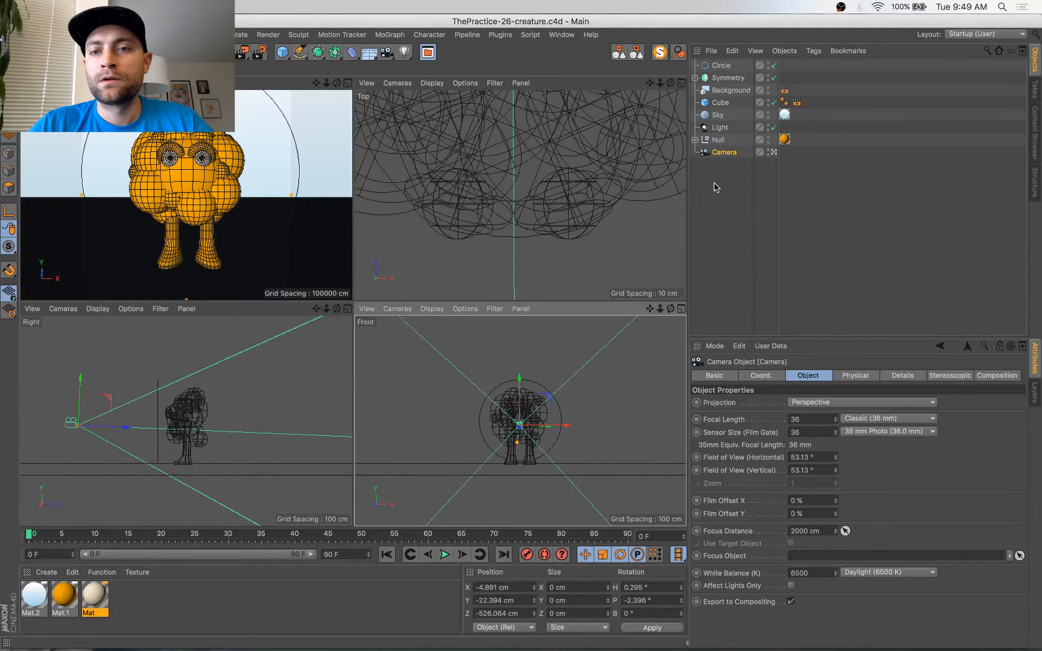
# Step: Add a Protection tag to the Camera to lock its position, scale and rotation
pyautogui.click(814, 50)
pyautogui.moveTo(858, 70)
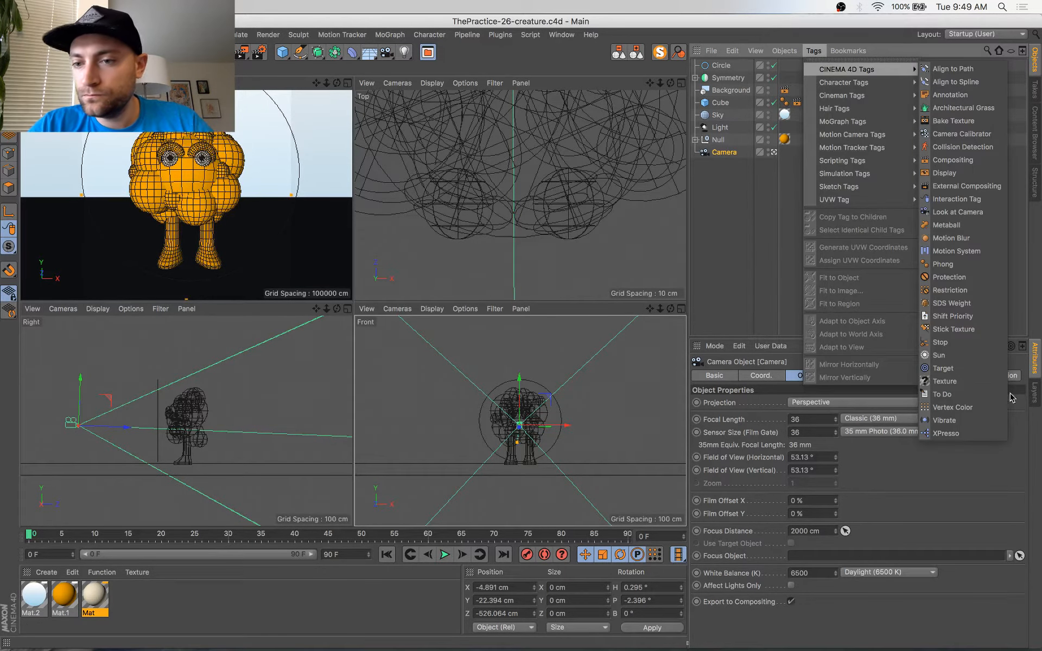
pyautogui.click(949, 277)
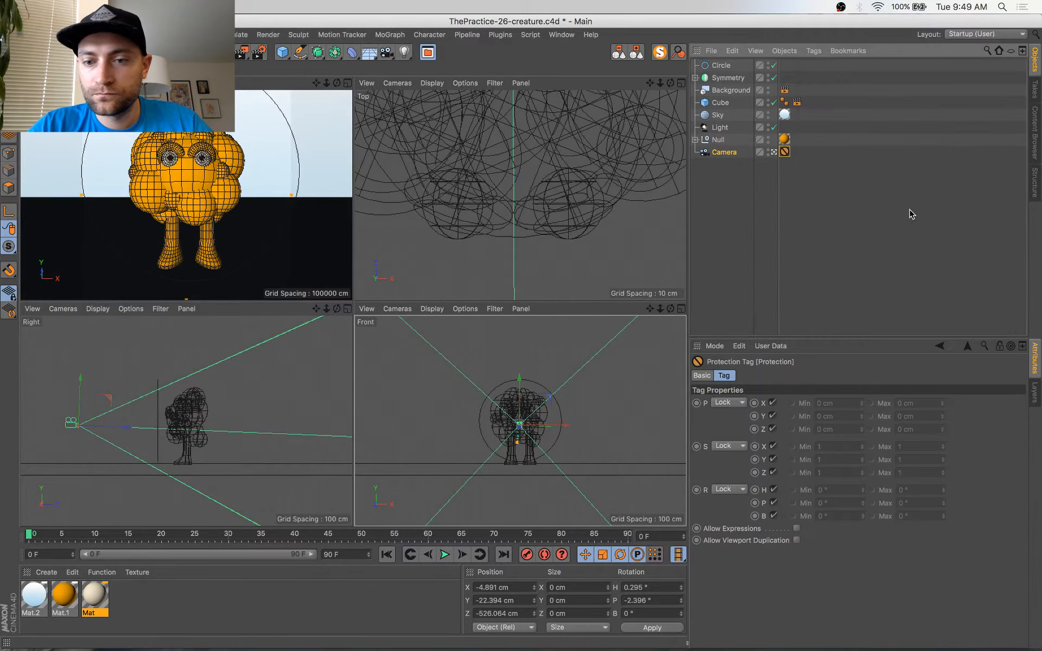
# Step: Leave the Camera's view and return to the free perspective view of the creature
pyautogui.click(718, 140)
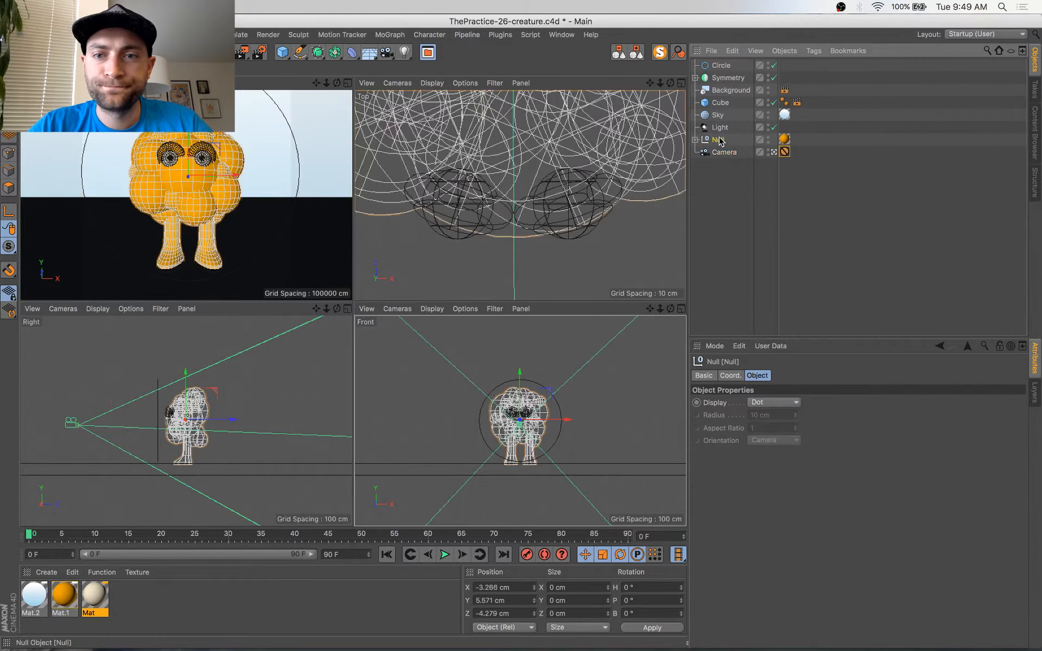
pyautogui.click(774, 152)
pyautogui.click(296, 117)
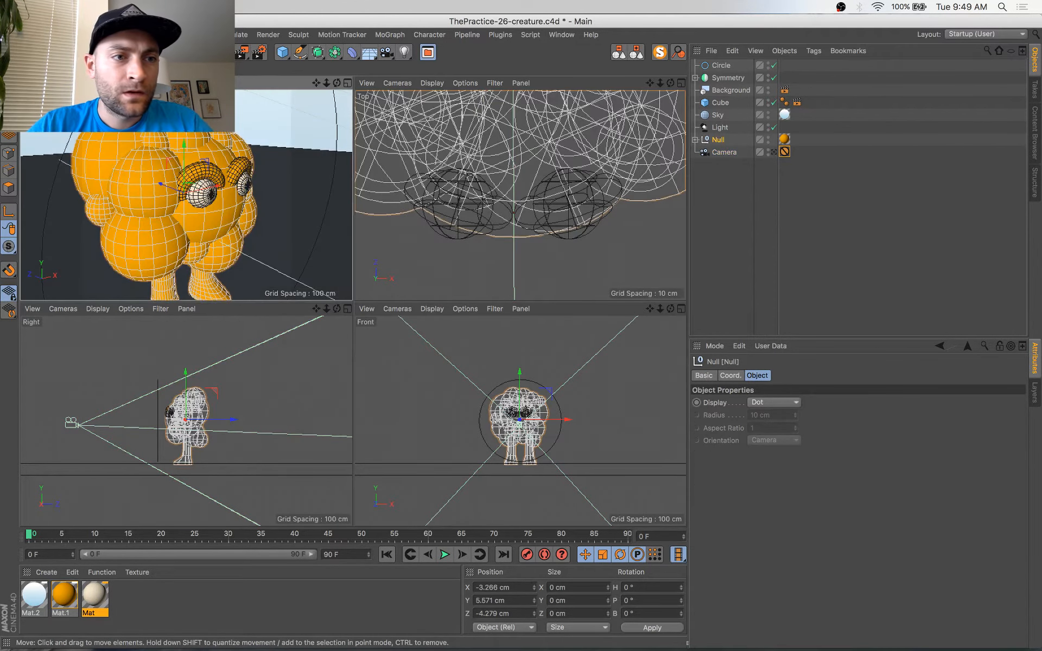
# Step: Solo the Circle spline in an enlarged perspective view and scale it down to about 172.4 cm across
pyautogui.click(722, 66)
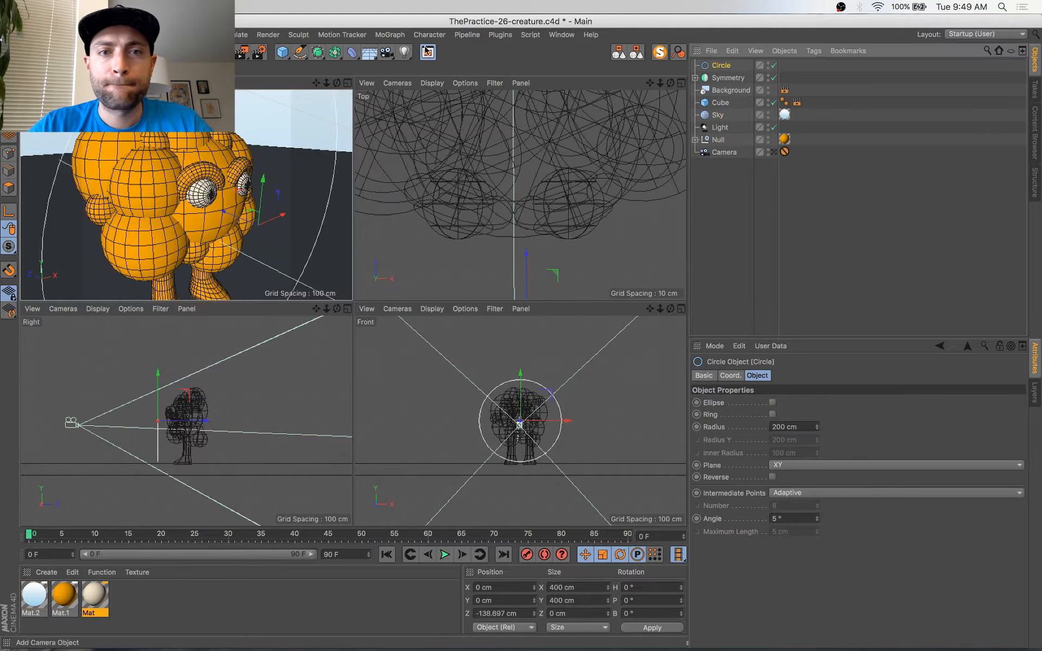
pyautogui.click(658, 53)
pyautogui.scroll(-3, 121, 217)
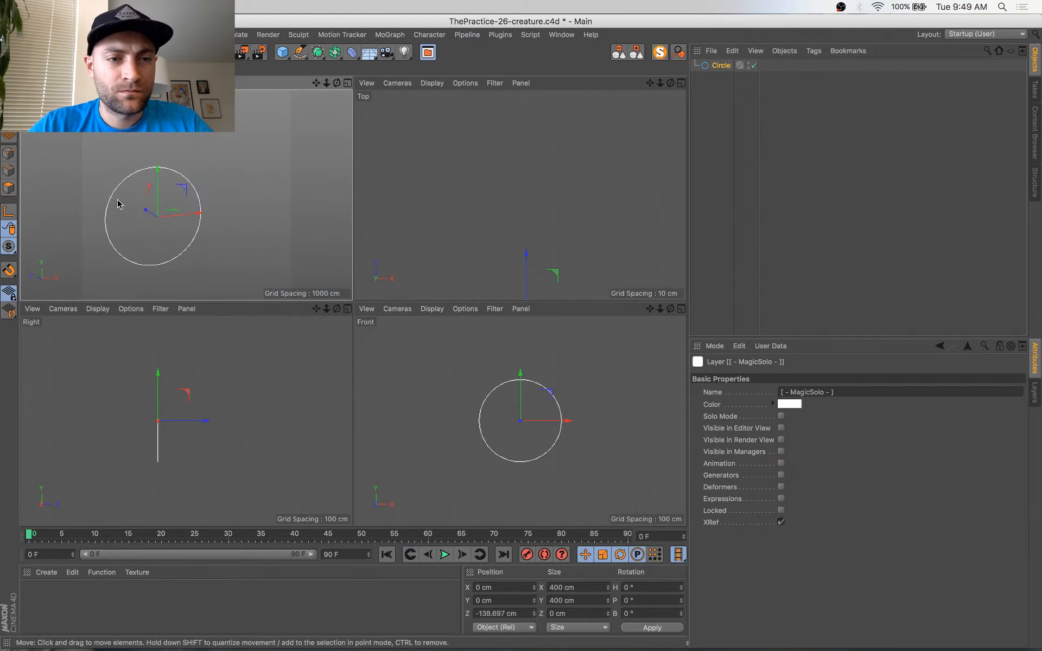
pyautogui.middleClick(118, 204)
pyautogui.press('t')
pyautogui.moveTo(503, 185); pyautogui.dragTo(321, 339)
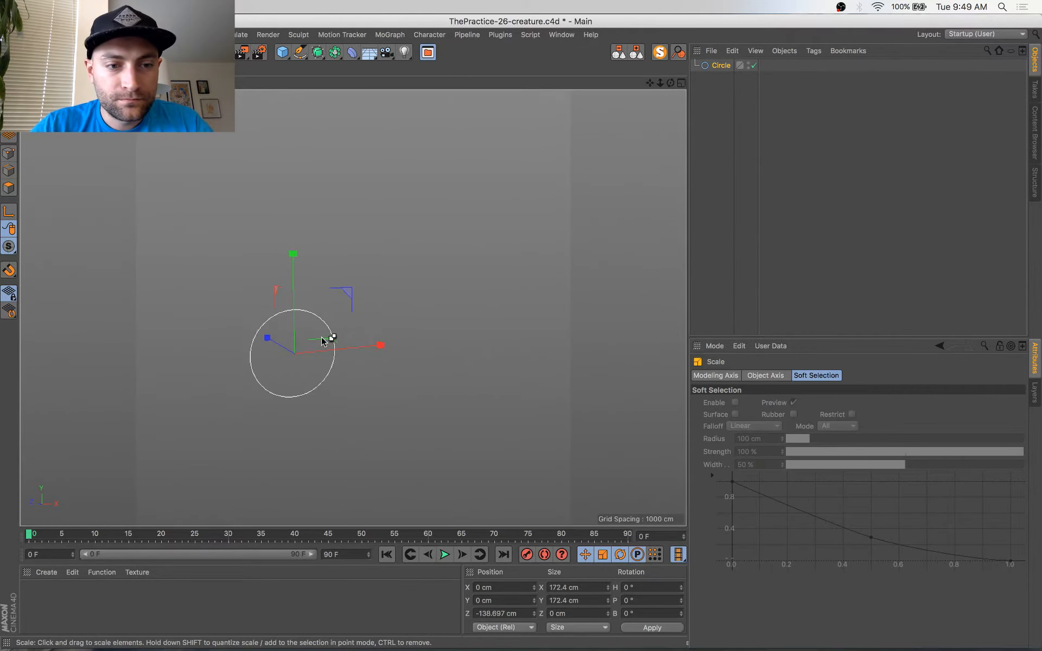
# Step: Check the live chat for new viewer comments and come back to Cinema 4D
pyautogui.press('super+Tab')
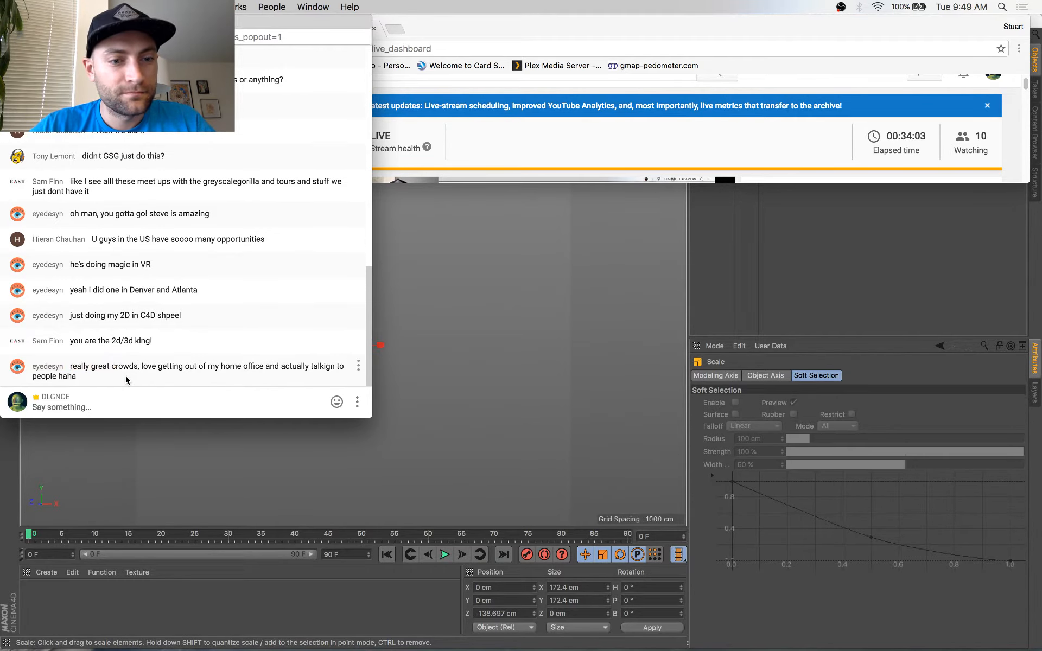
pyautogui.press('super+Tab')
# Step: Make the Circle an editable spline and squash it vertically into an ellipse about 105 cm high
pyautogui.press('s')
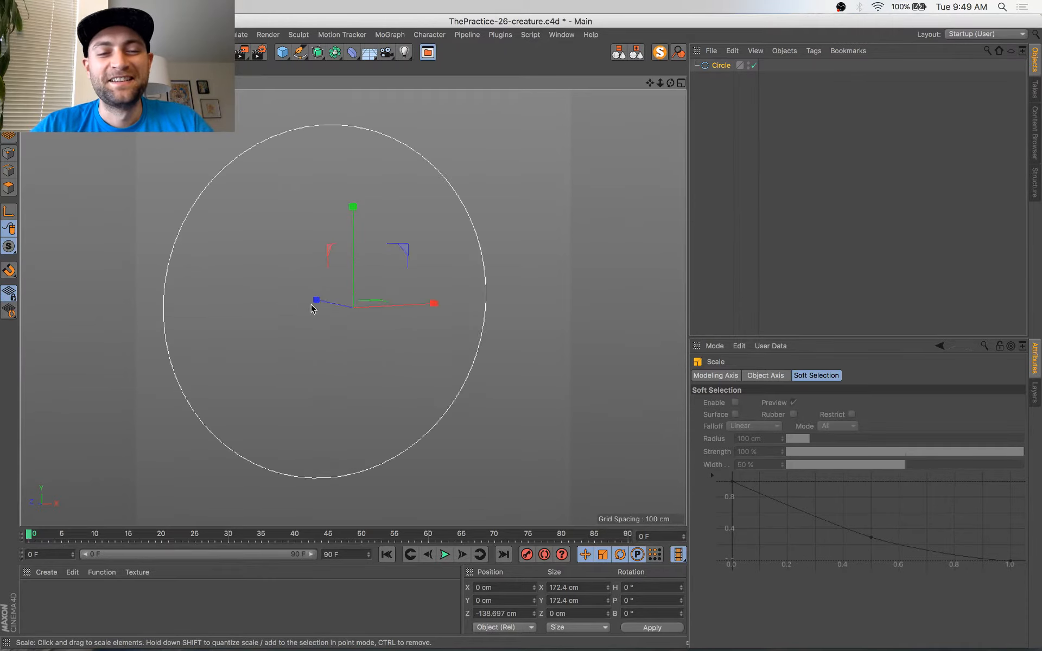
pyautogui.keyDown('alt'); pyautogui.moveTo(315, 307); pyautogui.dragTo(284, 328); pyautogui.keyUp('alt')
pyautogui.scroll(-5, 284, 328)
pyautogui.keyDown('alt'); pyautogui.moveTo(298, 324); pyautogui.dragTo(352, 330, button='middle'); pyautogui.keyUp('alt')
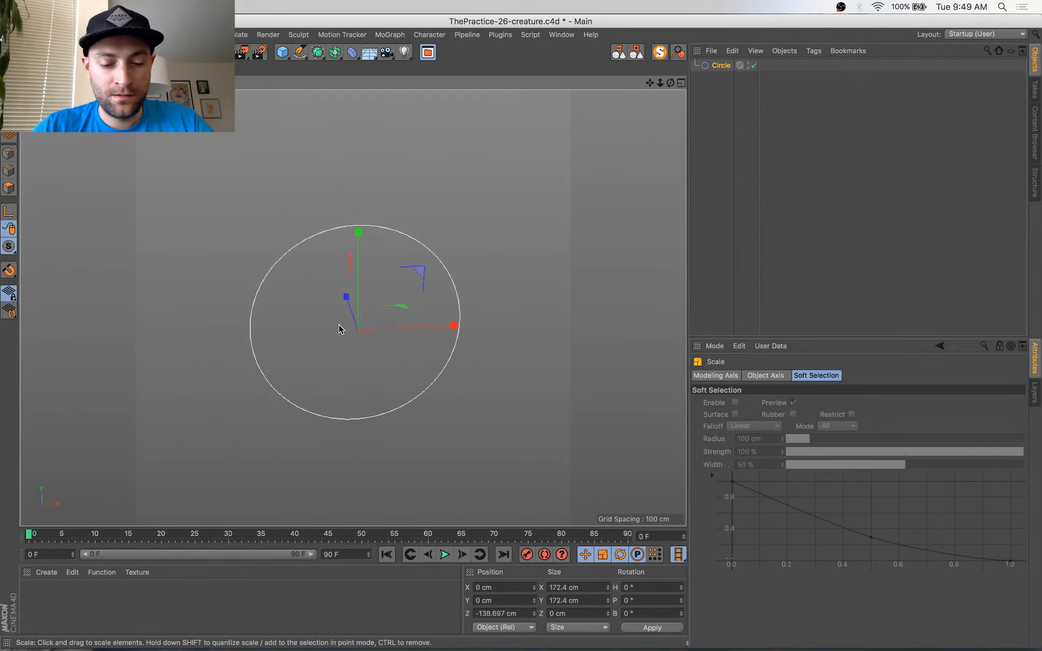
pyautogui.press('c')
pyautogui.moveTo(359, 232); pyautogui.dragTo(363, 265)
# Step: Lower the spline's top and bottom points together to form a flat-topped mouth shape, and select the top point
pyautogui.click(8, 153)
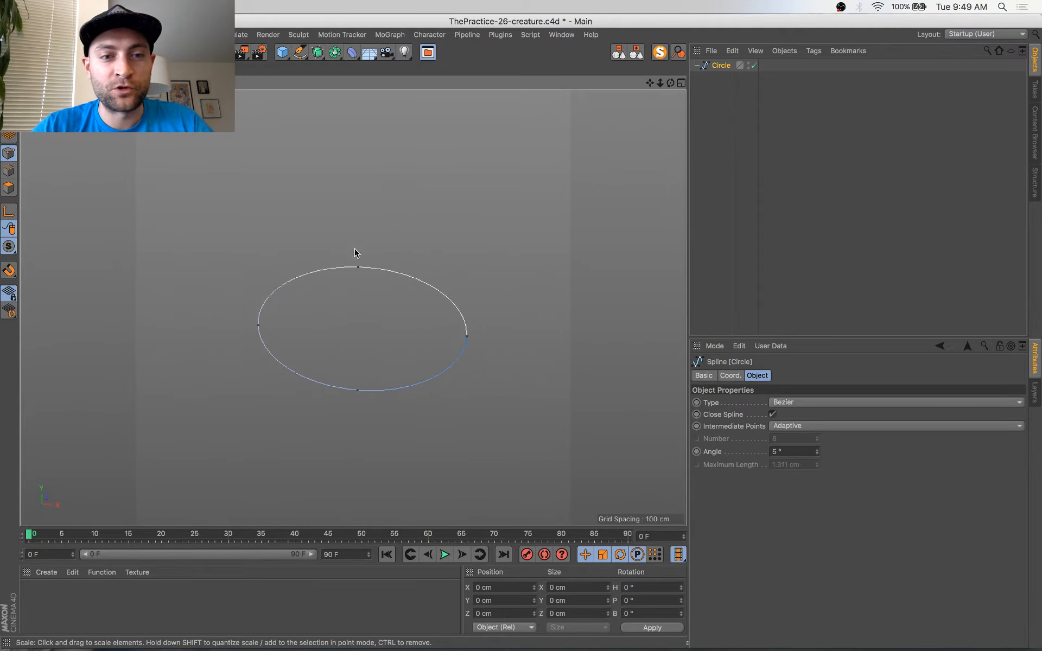
pyautogui.moveTo(362, 313); pyautogui.dragTo(456, 380)
pyautogui.press('e')
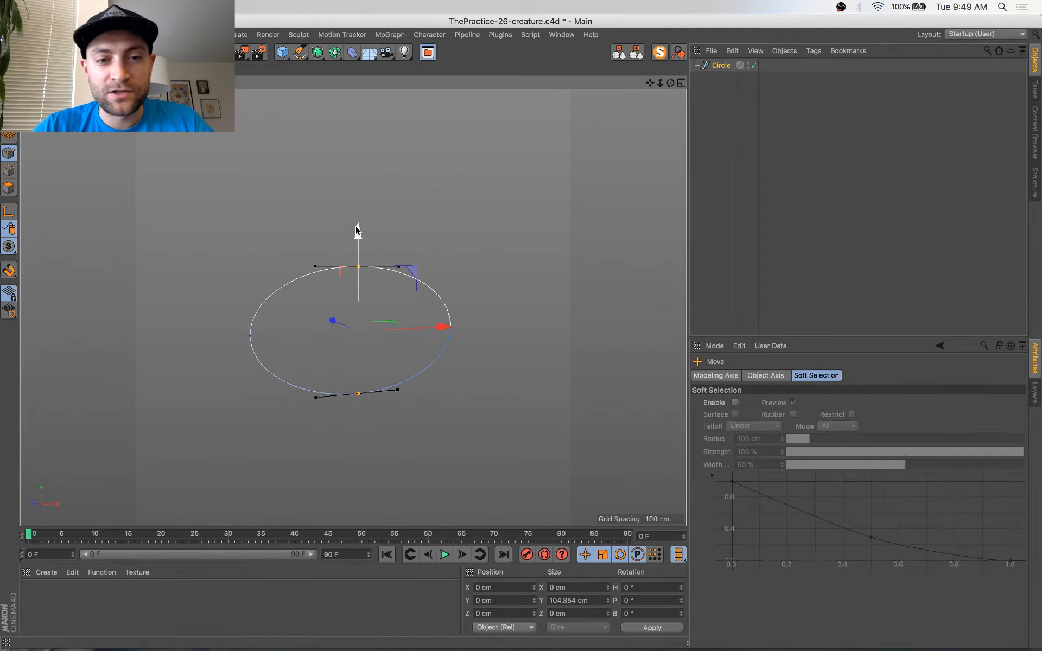
pyautogui.moveTo(358, 233); pyautogui.dragTo(364, 266)
pyautogui.click(358, 302)
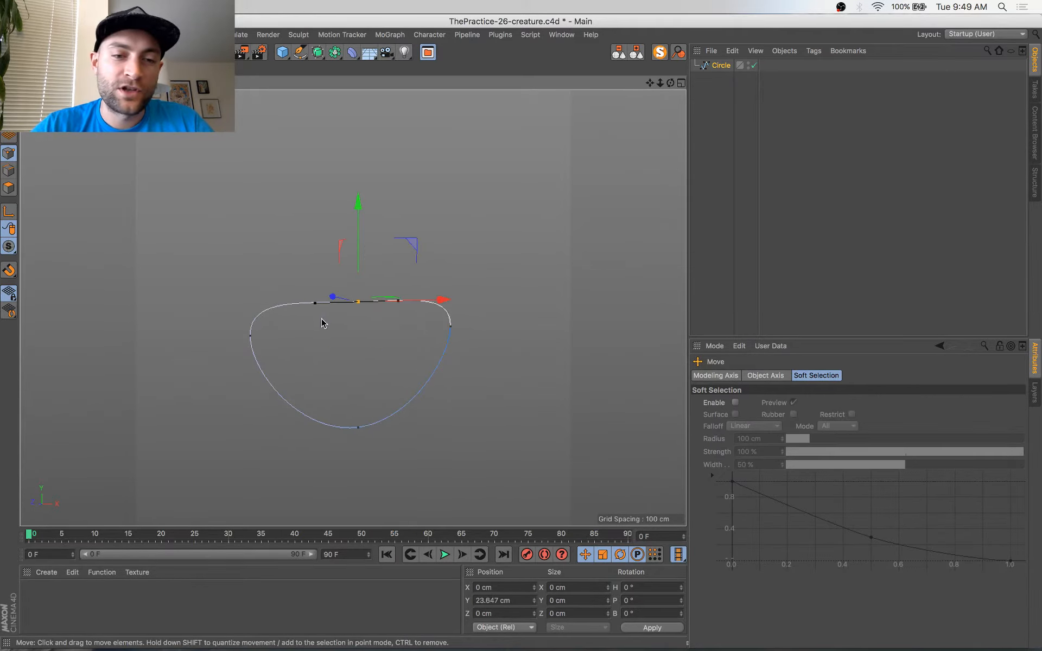
# Step: Curve the mouth spline into a smile by lowering its top point to about Y -16.5 cm and raising its bottom point
pyautogui.moveTo(358, 207); pyautogui.dragTo(363, 272)
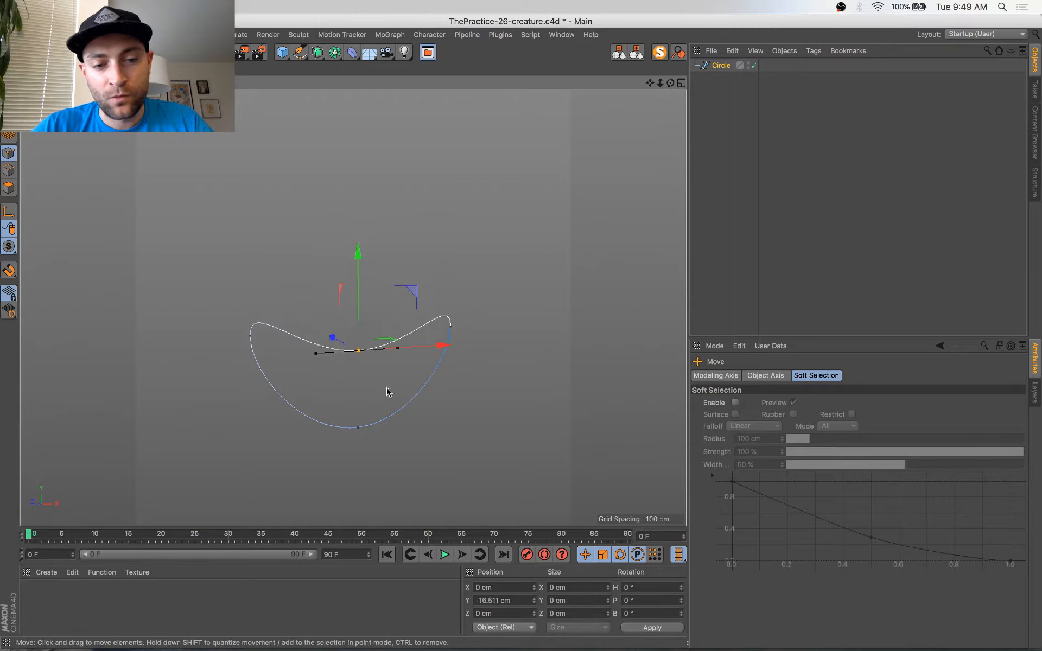
pyautogui.moveTo(354, 332); pyautogui.dragTo(354, 311)
# Step: Rotate the tangents of the mouth spline's two end points outward, the right one by -30°, and return to model mode
pyautogui.press('r')
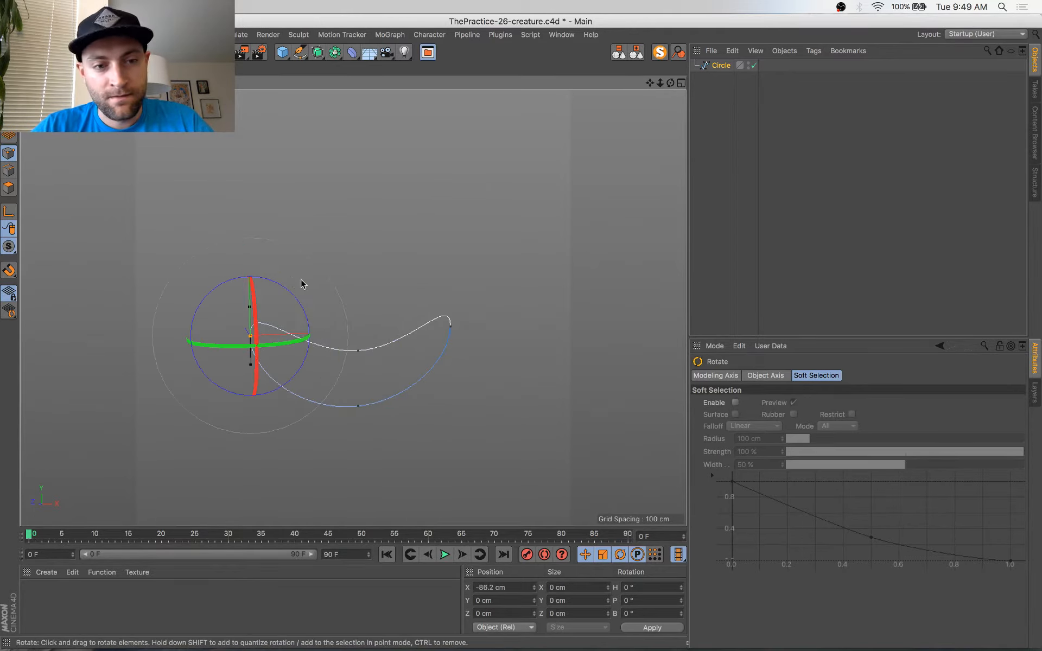
pyautogui.moveTo(291, 292); pyautogui.dragTo(312, 318)
pyautogui.keyDown('alt'); pyautogui.moveTo(346, 358); pyautogui.dragTo(305, 325); pyautogui.keyUp('alt')
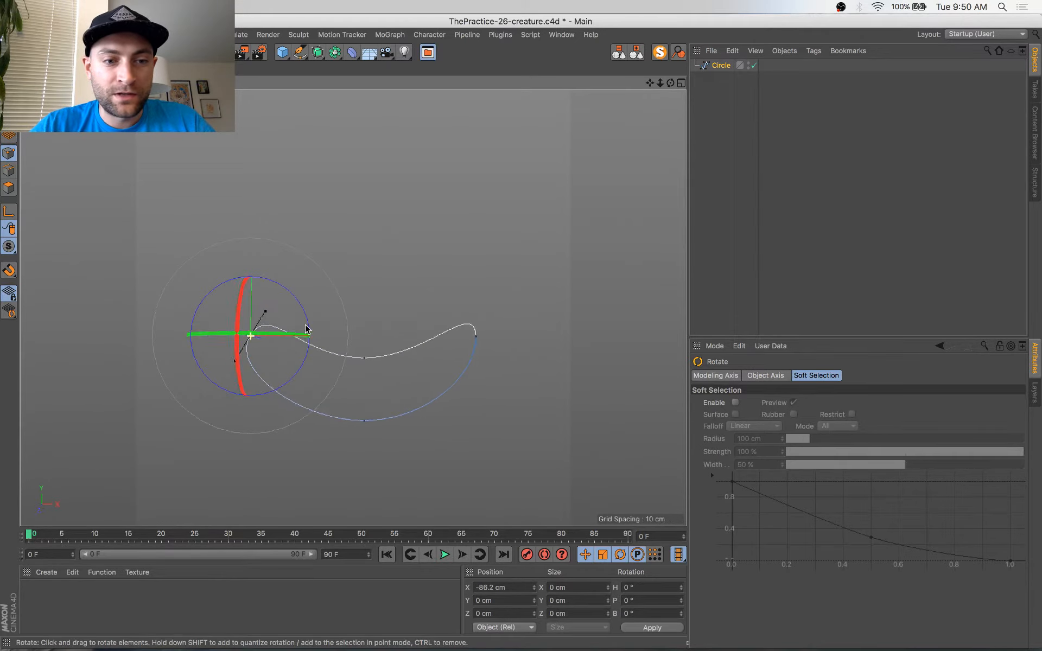
pyautogui.click(475, 334)
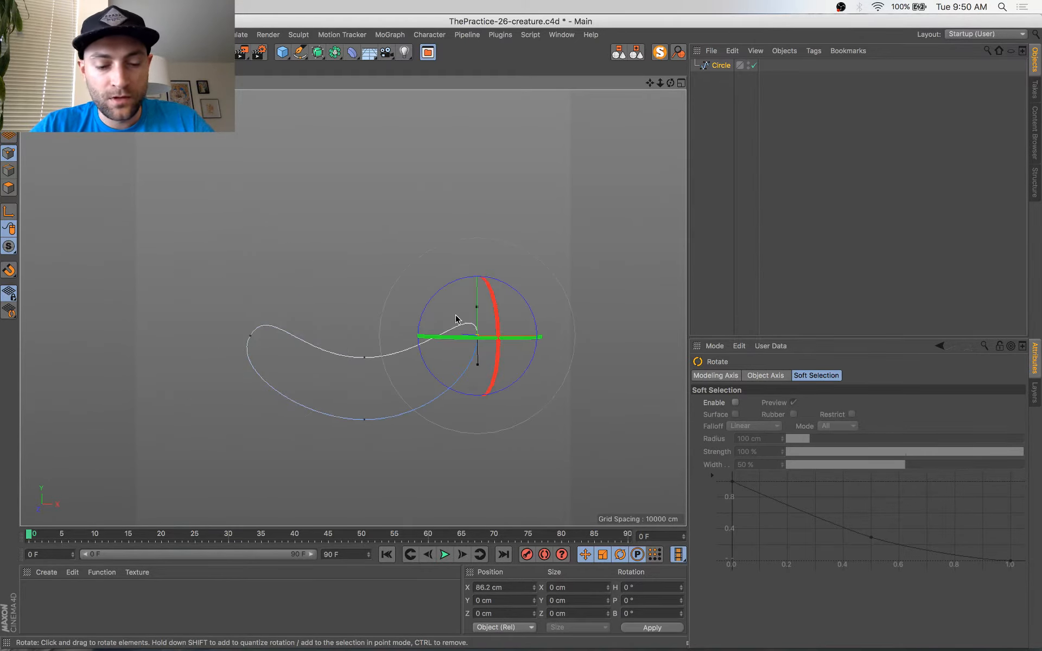
pyautogui.keyDown('shift'); pyautogui.moveTo(451, 285); pyautogui.dragTo(428, 306); pyautogui.keyUp('shift')
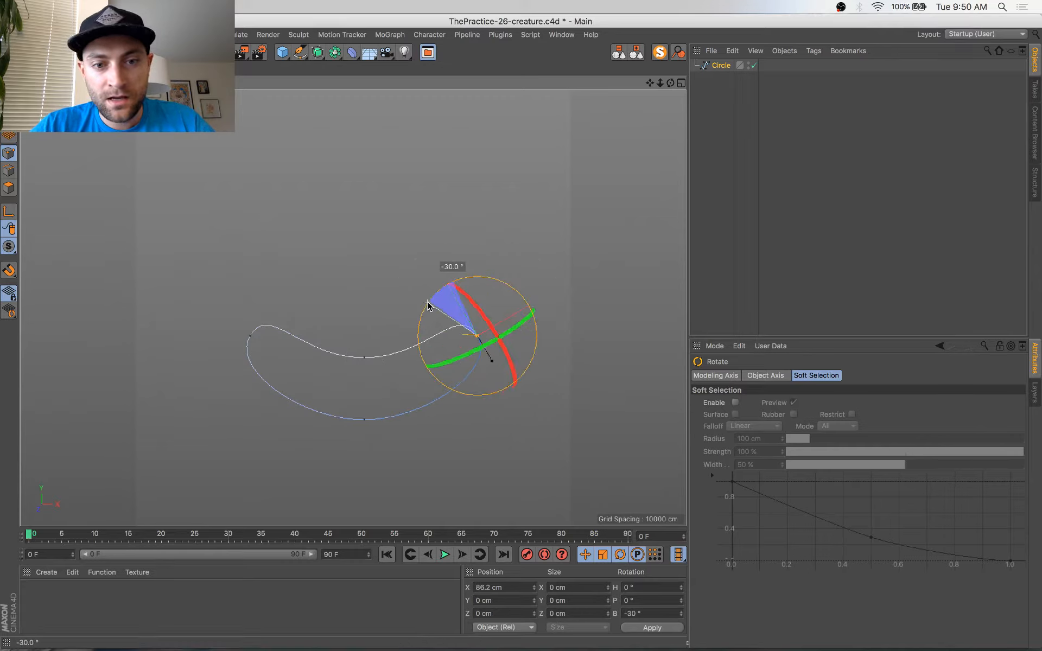
pyautogui.keyDown('alt'); pyautogui.moveTo(413, 403); pyautogui.dragTo(448, 420); pyautogui.keyUp('alt')
pyautogui.keyDown('alt'); pyautogui.moveTo(348, 359); pyautogui.dragTo(300, 325); pyautogui.keyUp('alt')
pyautogui.click(9, 101)
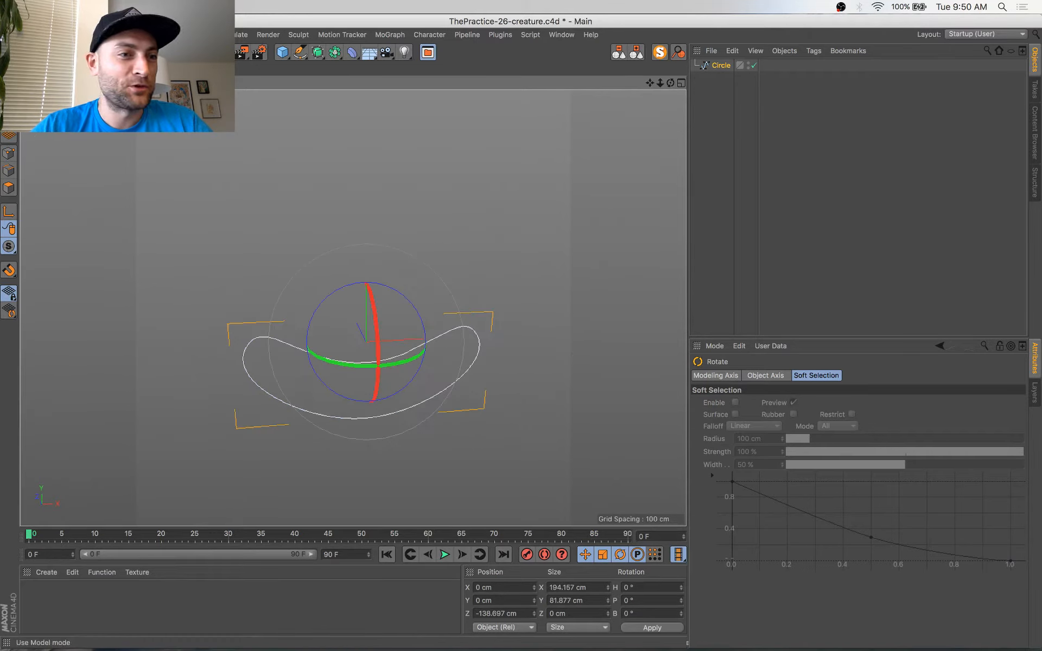
pyautogui.keyDown('alt'); pyautogui.moveTo(526, 360); pyautogui.dragTo(660, 167); pyautogui.keyUp('alt')
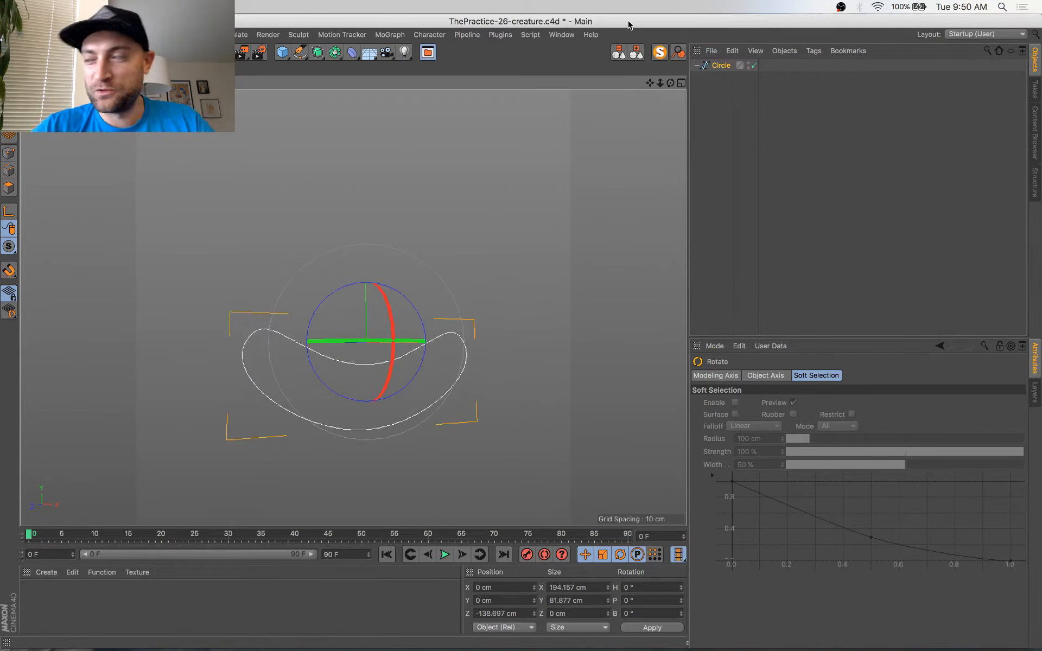
# Step: Unsolo the scene, scale the mouth spline to about 95 cm wide and move it to about Z -103 cm at the creature's face
pyautogui.click(654, 53)
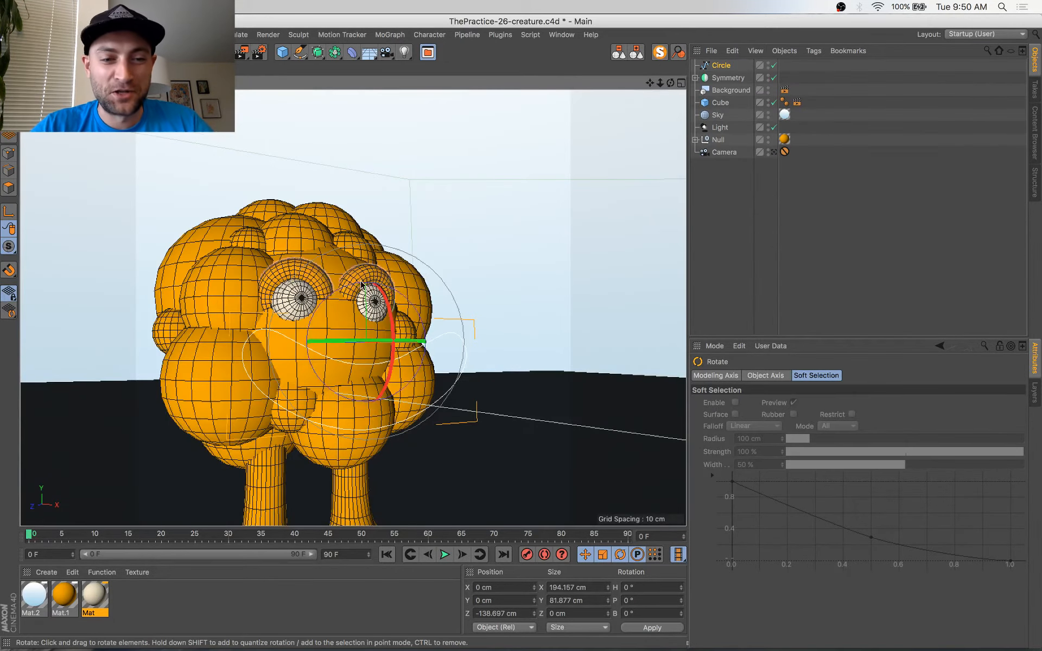
pyautogui.keyDown('alt'); pyautogui.moveTo(374, 287); pyautogui.dragTo(451, 319); pyautogui.keyUp('alt')
pyautogui.press('t')
pyautogui.moveTo(484, 246); pyautogui.dragTo(445, 324)
pyautogui.press('e')
pyautogui.moveTo(335, 339); pyautogui.dragTo(264, 361)
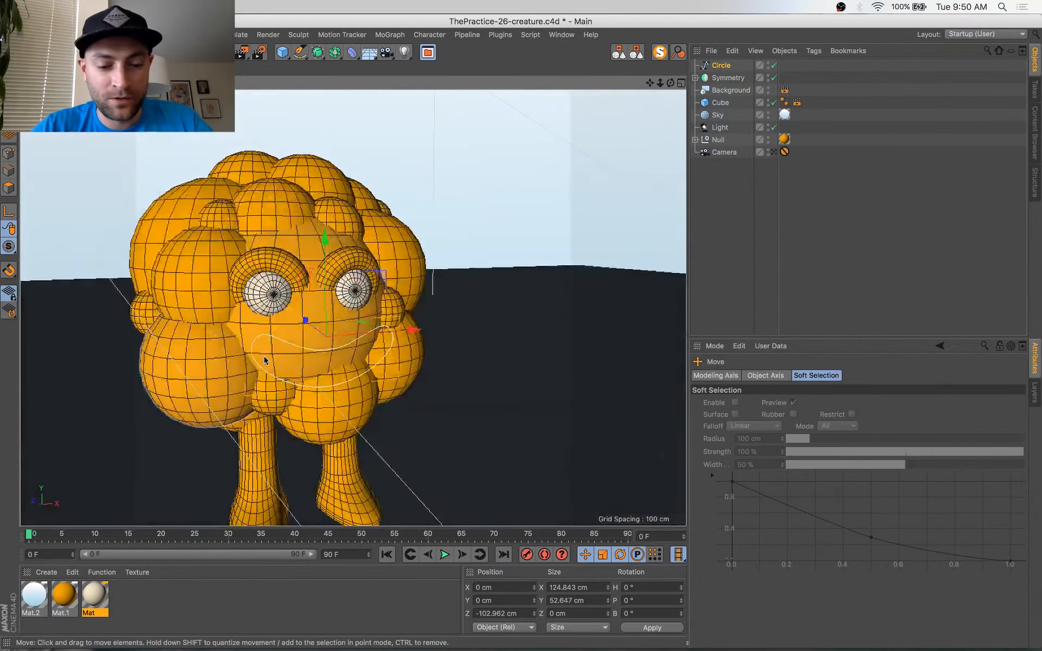
pyautogui.press('t')
pyautogui.moveTo(466, 250); pyautogui.dragTo(387, 314)
pyautogui.keyDown('alt'); pyautogui.moveTo(426, 348); pyautogui.dragTo(449, 365); pyautogui.keyUp('alt')
# Step: Extrude the mouth spline about 53 cm deep into the creature's face
pyautogui.click(335, 52)
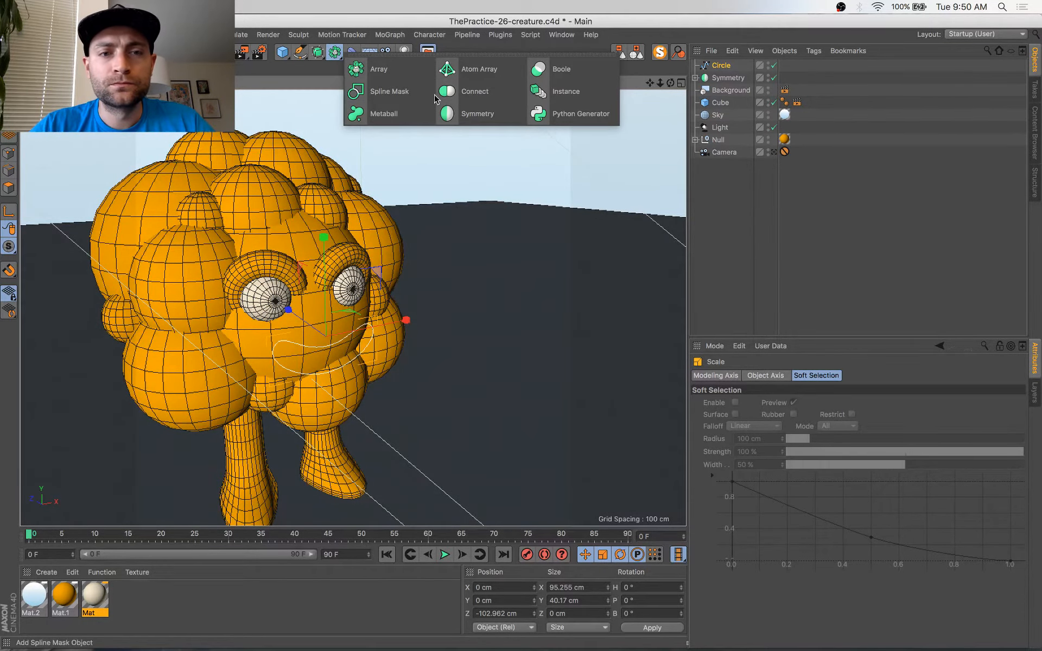
pyautogui.click(287, 98)
pyautogui.click(318, 52)
pyautogui.keyDown('alt'); pyautogui.click(516, 70); pyautogui.keyUp('alt')
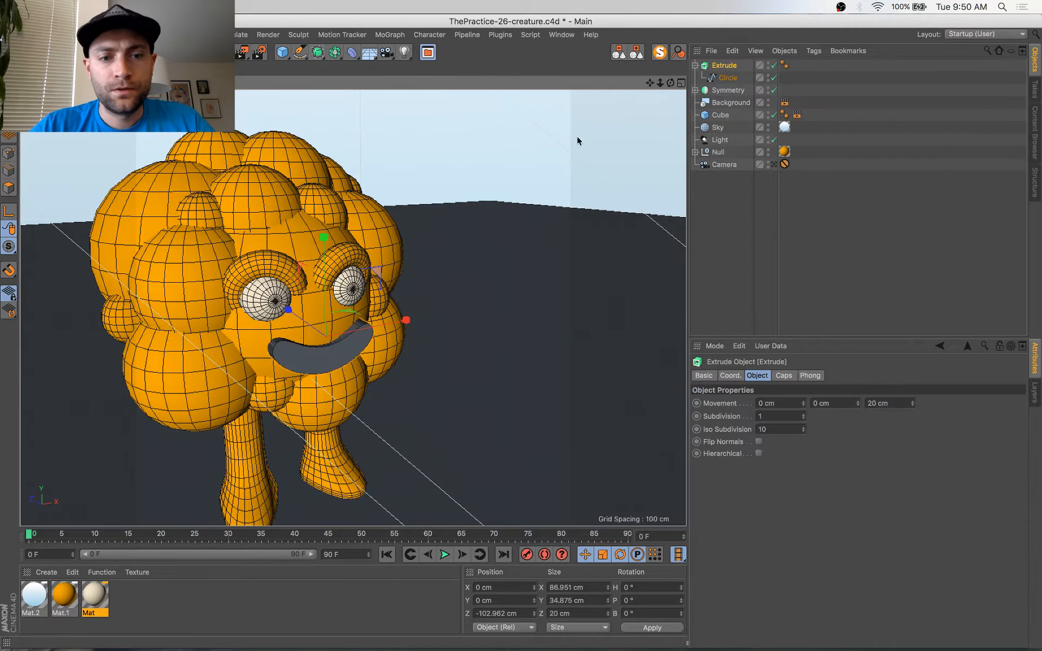
pyautogui.moveTo(912, 403); pyautogui.dragTo(913, 393)
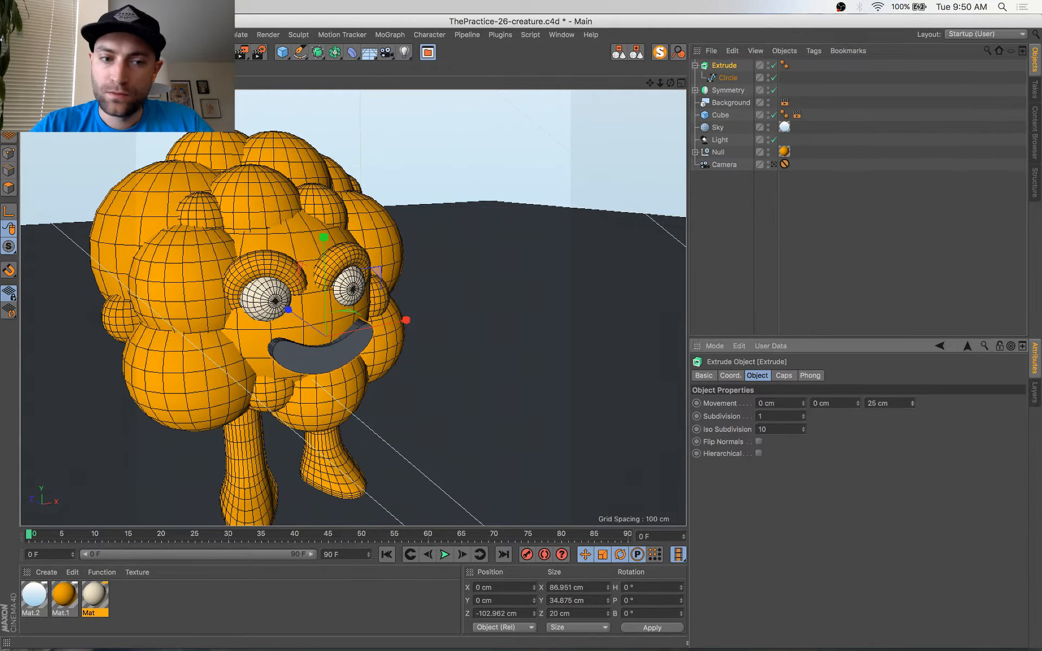
pyautogui.keyDown('alt'); pyautogui.moveTo(543, 337); pyautogui.dragTo(325, 219); pyautogui.keyUp('alt')
# Step: Raise the extruded mouth to about Y 13 cm and scale it down to about 80 cm wide
pyautogui.press('e')
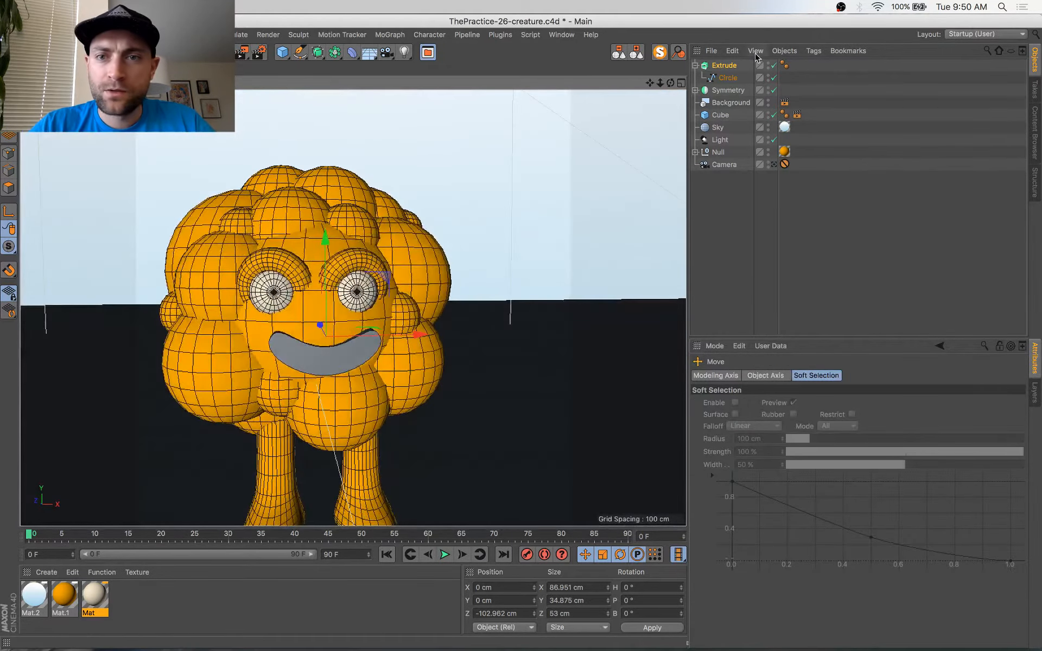
pyautogui.moveTo(387, 277); pyautogui.dragTo(412, 264)
pyautogui.press('t')
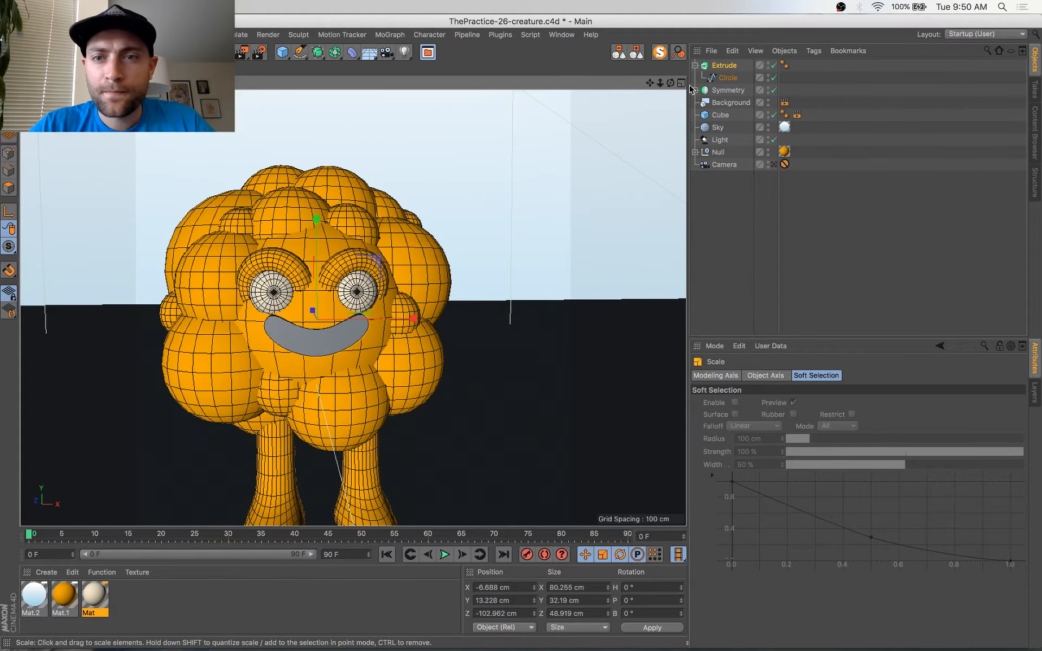
# Step: Place the Extrude inside the creature's Boole below Sphere so the mouth shape is cut from the head
pyautogui.click(695, 152)
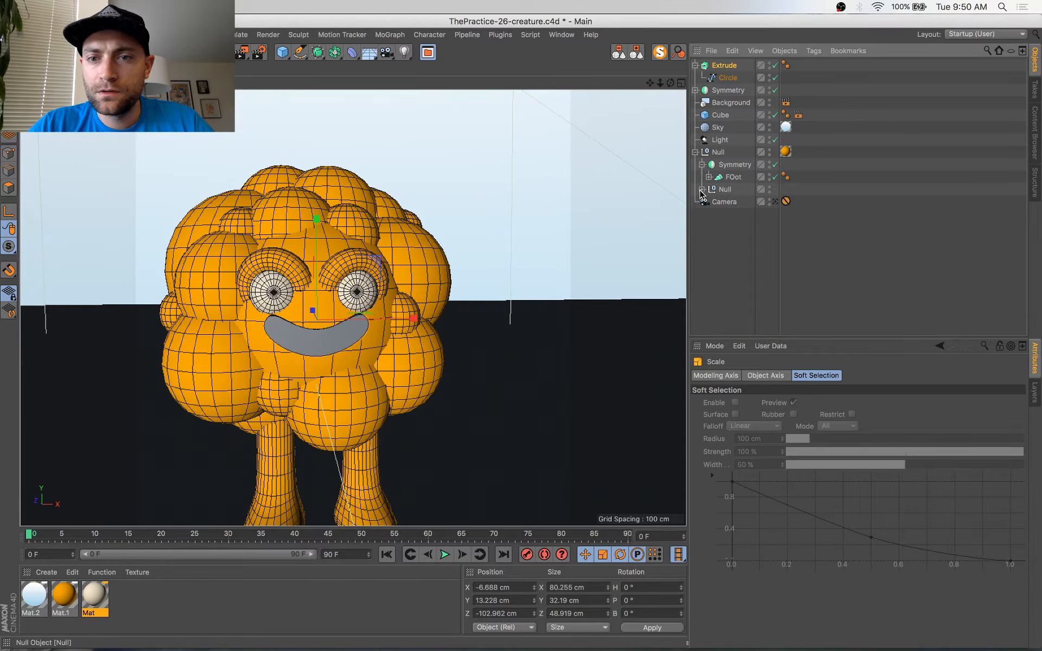
pyautogui.click(702, 189)
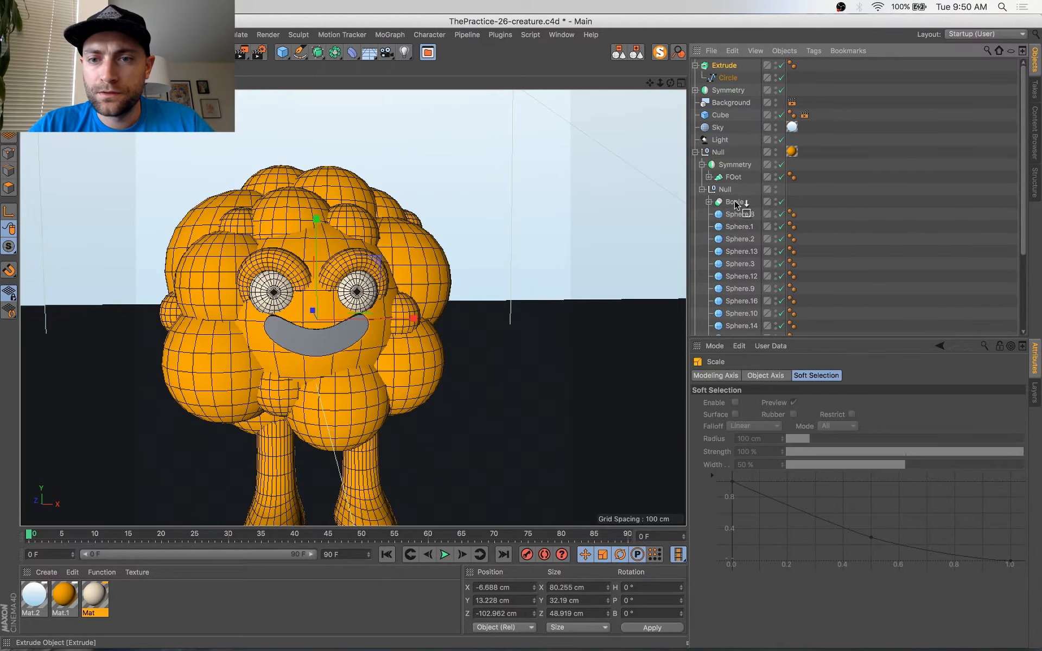
pyautogui.moveTo(737, 204); pyautogui.dragTo(716, 191)
pyautogui.click(715, 202)
pyautogui.keyDown('alt'); pyautogui.moveTo(446, 307); pyautogui.dragTo(683, 166); pyautogui.keyUp('alt')
# Step: Lower the mouth Extrude to about Y 0 cm and scale it down to about 70 cm wide
pyautogui.click(745, 201)
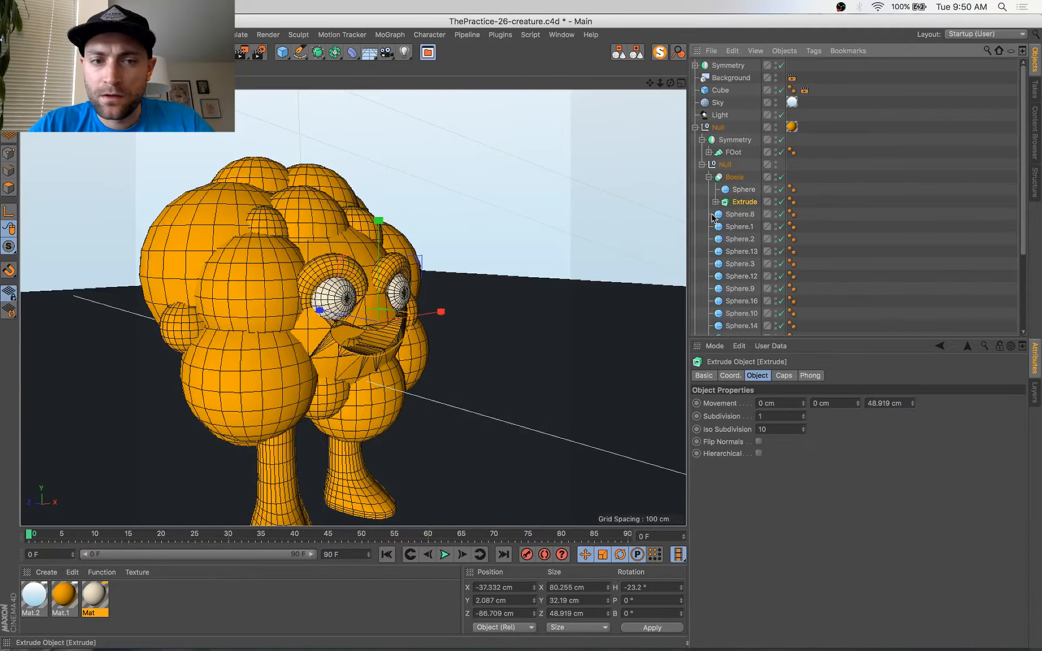
pyautogui.scroll(5, 406, 303)
pyautogui.keyDown('alt'); pyautogui.moveTo(405, 300); pyautogui.dragTo(348, 254); pyautogui.keyUp('alt')
pyautogui.press('e')
pyautogui.press('t')
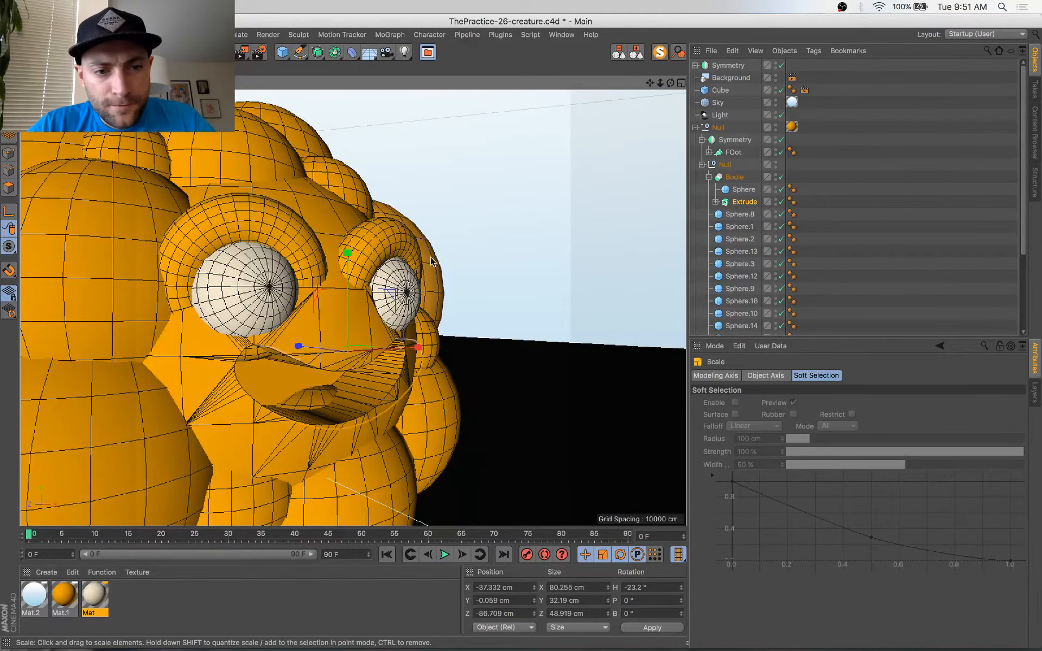
pyautogui.moveTo(431, 256); pyautogui.dragTo(384, 319)
pyautogui.keyDown('alt'); pyautogui.moveTo(455, 319); pyautogui.dragTo(464, 296); pyautogui.keyUp('alt')
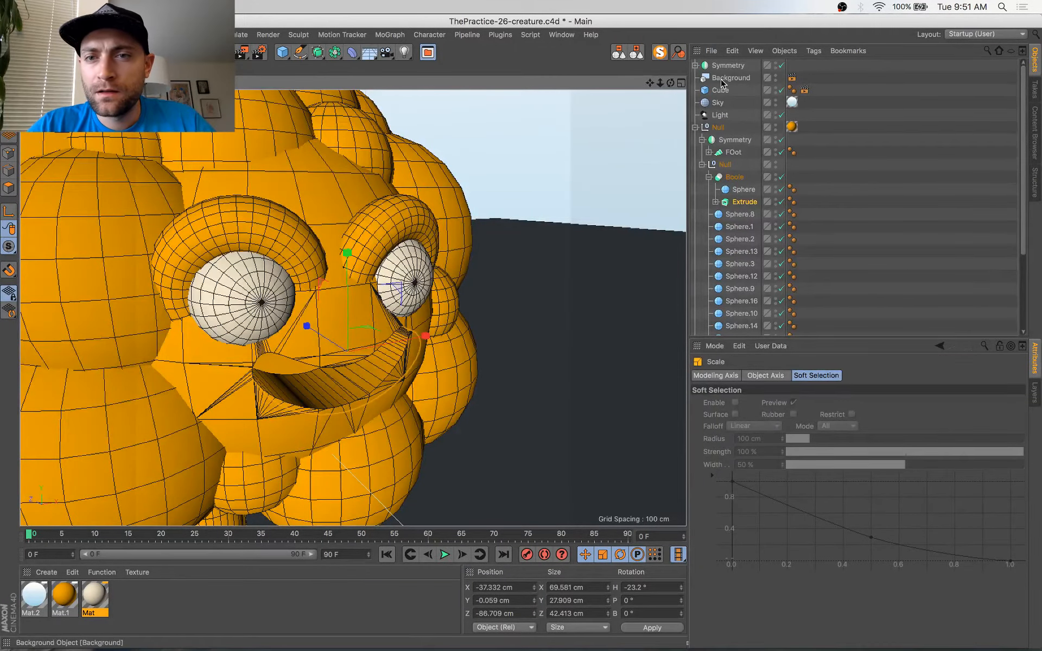
# Step: Move the eyes' Symmetry into the Boole and group it with Sphere under a null
pyautogui.moveTo(726, 65); pyautogui.dragTo(727, 86)
pyautogui.moveTo(729, 175); pyautogui.dragTo(740, 187)
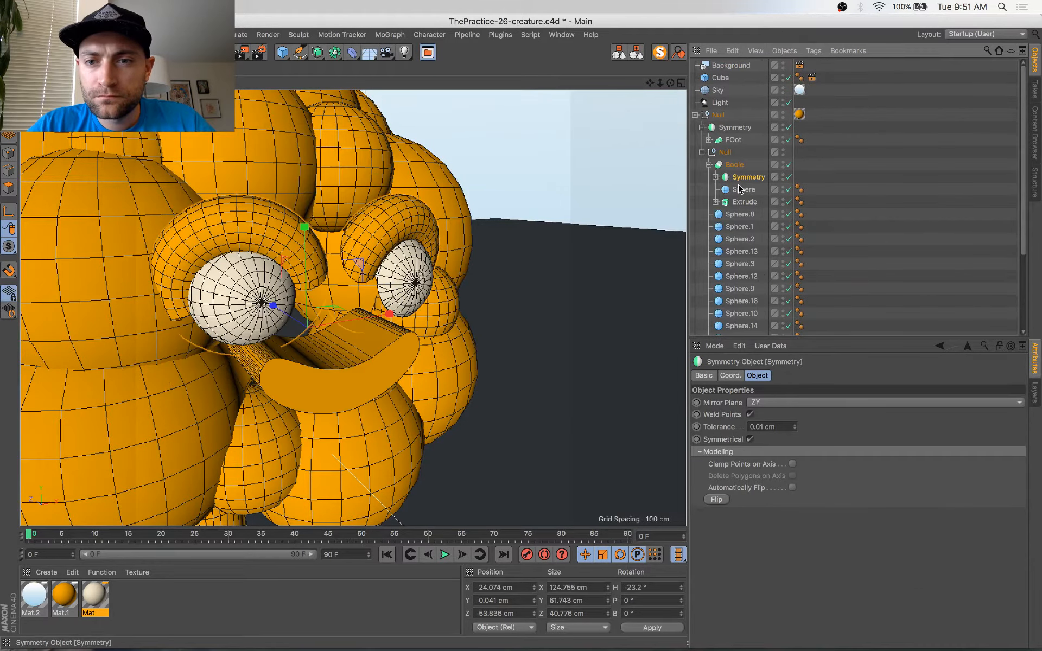
pyautogui.click(744, 190)
pyautogui.keyDown('ctrl'); pyautogui.click(743, 177); pyautogui.keyUp('ctrl')
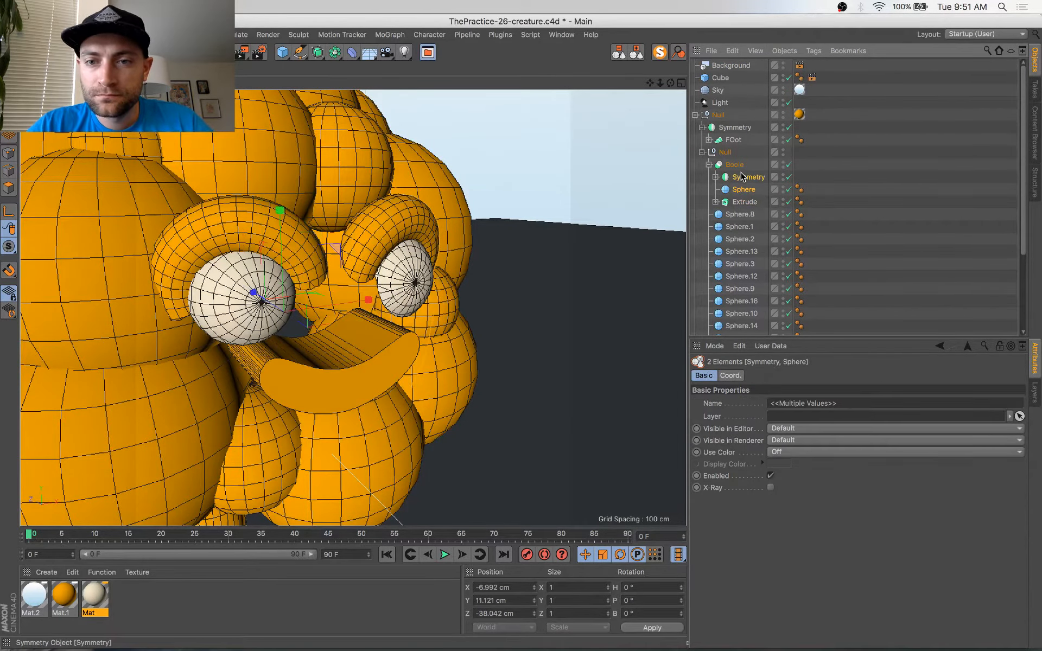
pyautogui.hotkey('alt', 'g')
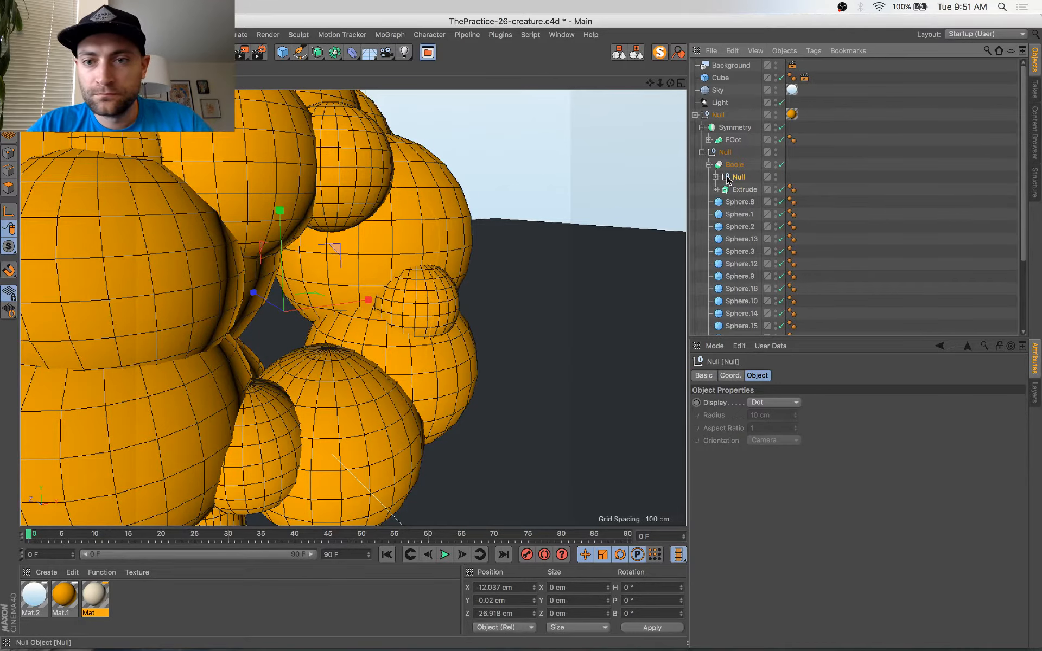
# Step: Expand the new null and switch the Extrude off and back on to compare the Boole's result
pyautogui.click(717, 177)
pyautogui.click(796, 214)
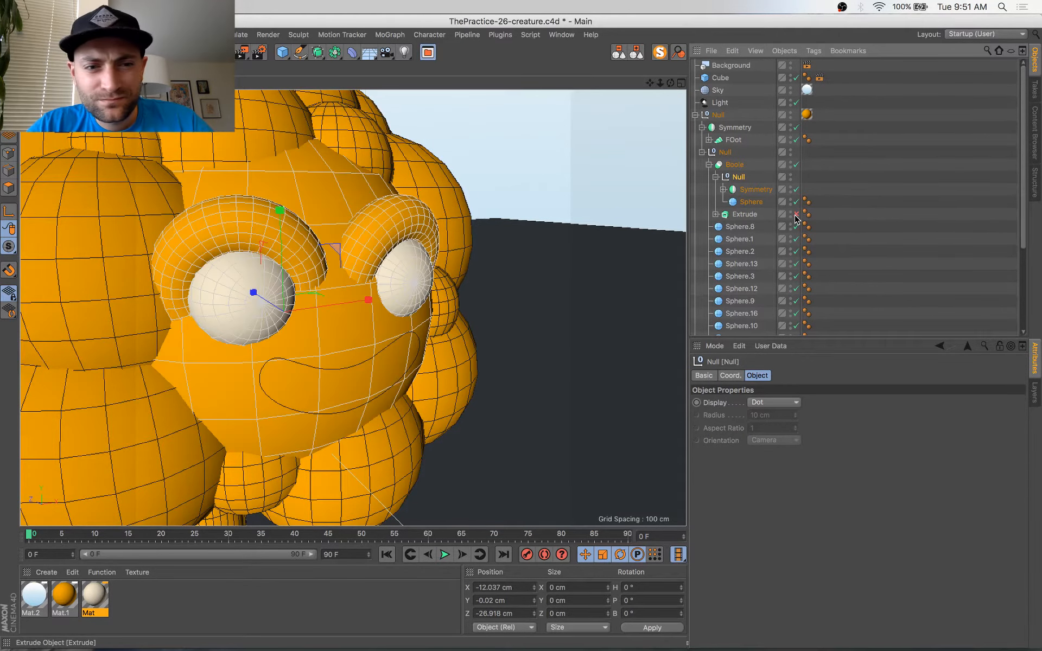
pyautogui.click(796, 214)
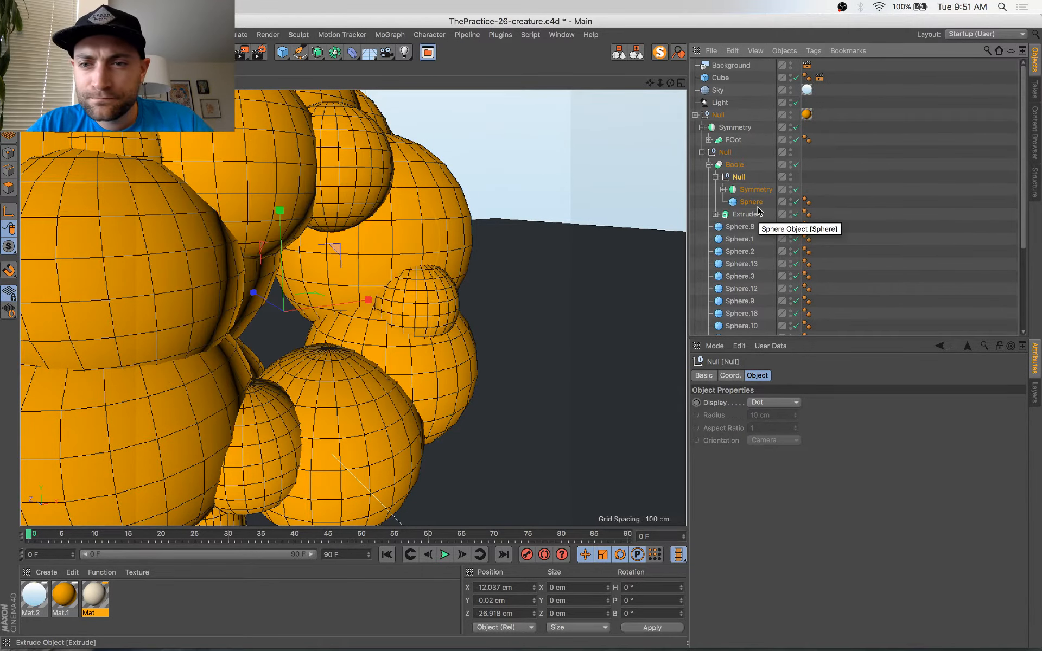
# Step: Shift the mouth Extrude sideways on the face to about X -39.8 cm
pyautogui.click(738, 214)
pyautogui.press('e')
pyautogui.keyDown('alt'); pyautogui.moveTo(434, 321); pyautogui.dragTo(398, 396); pyautogui.keyUp('alt')
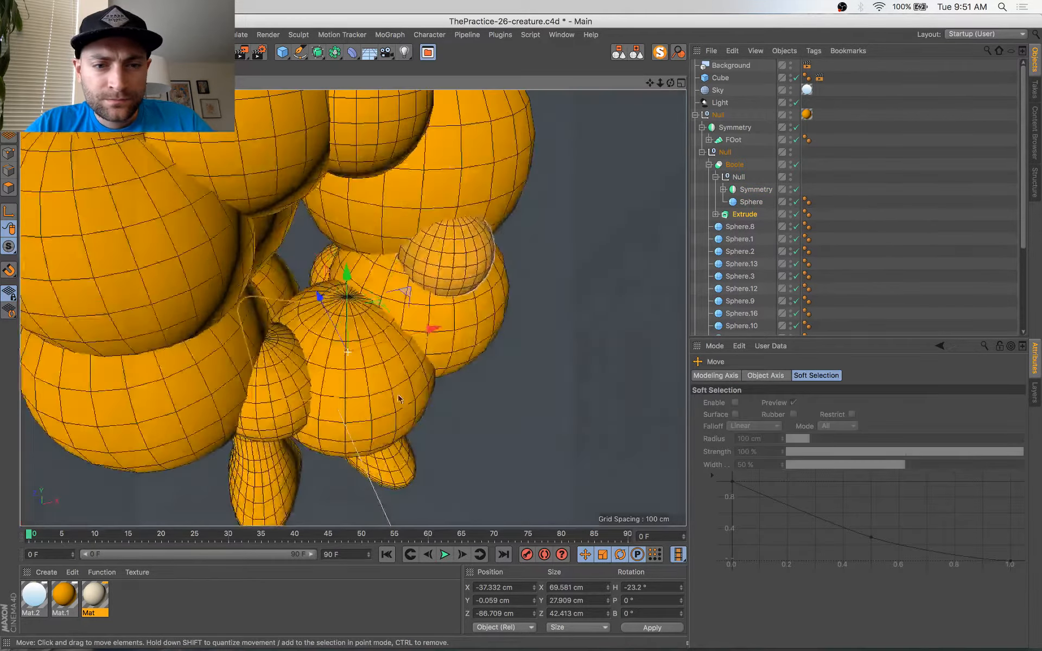
pyautogui.moveTo(437, 328); pyautogui.dragTo(382, 226)
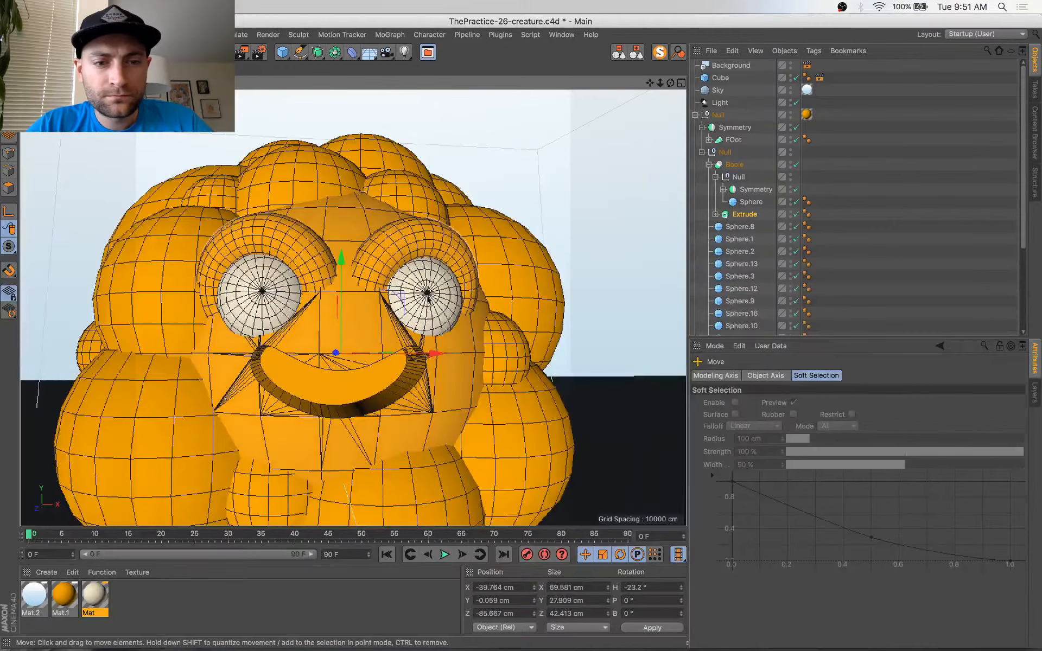
# Step: Display the Front view with Quick Shading (Lines) and centre the mouth Extrude between the eyes at about X -38.1 cm
pyautogui.middleClick(443, 357)
pyautogui.press('s')
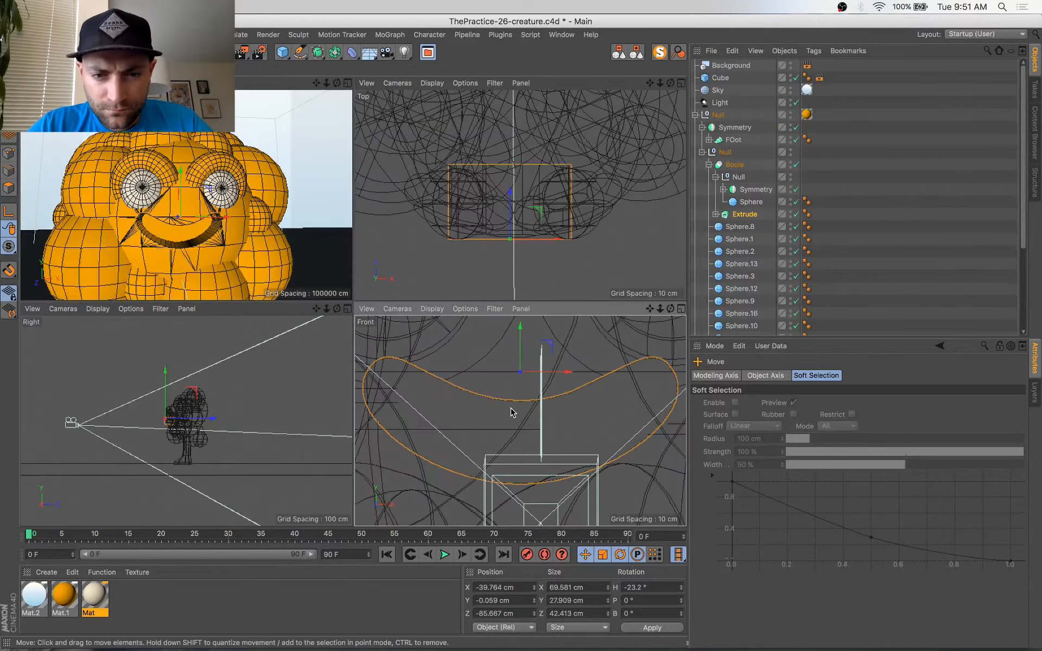
pyautogui.scroll(-4, 512, 412)
pyautogui.scroll(-3, 526, 405)
pyautogui.keyDown('alt'); pyautogui.moveTo(563, 396); pyautogui.dragTo(553, 418, button='middle'); pyautogui.keyUp('alt')
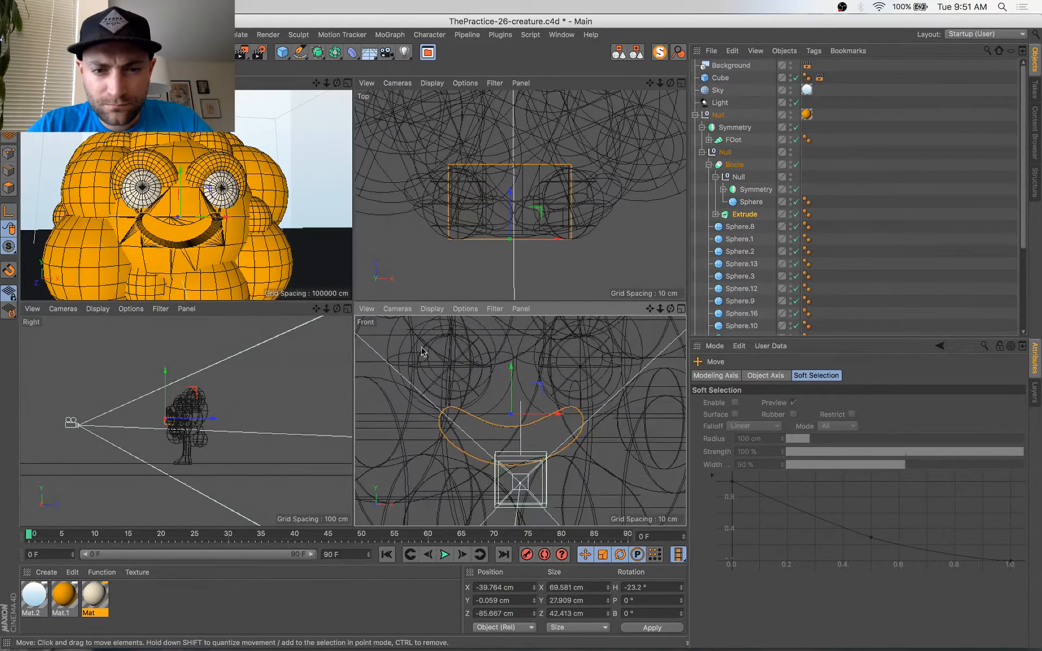
pyautogui.click(435, 309)
pyautogui.click(456, 367)
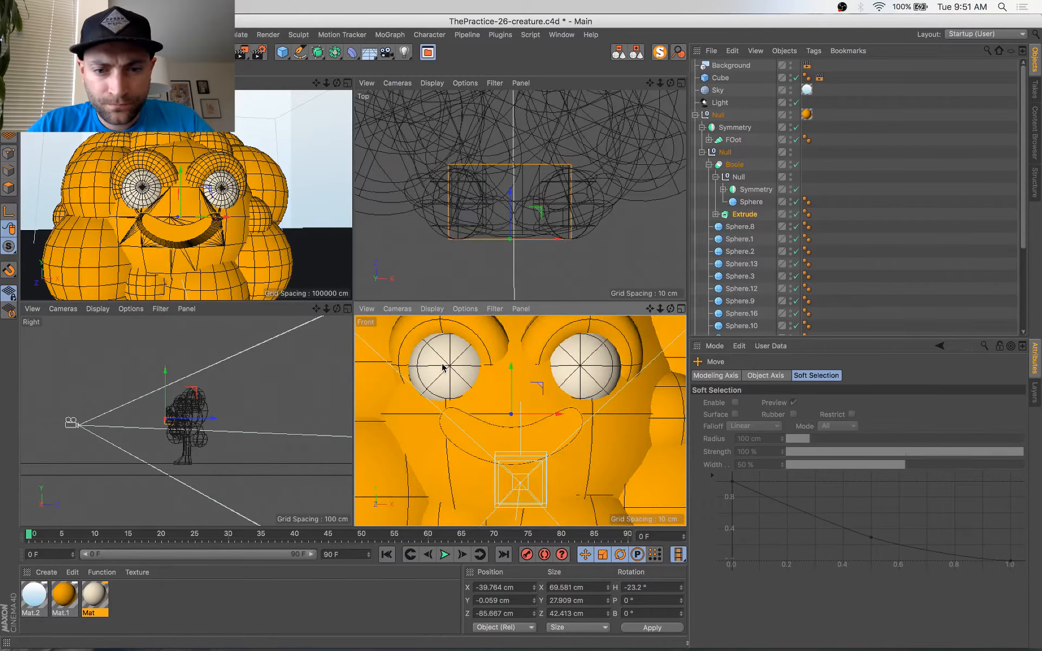
pyautogui.moveTo(549, 418); pyautogui.dragTo(552, 419)
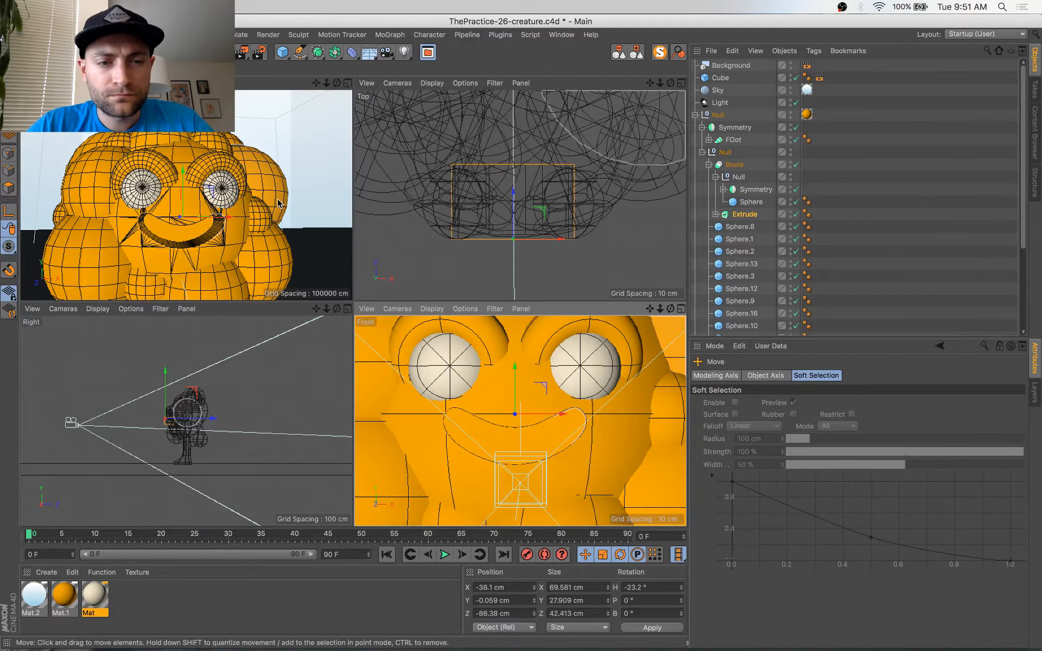
# Step: Set the Front view's display back to Lines and enlarge the perspective view to inspect the mouth cut
pyautogui.click(437, 309)
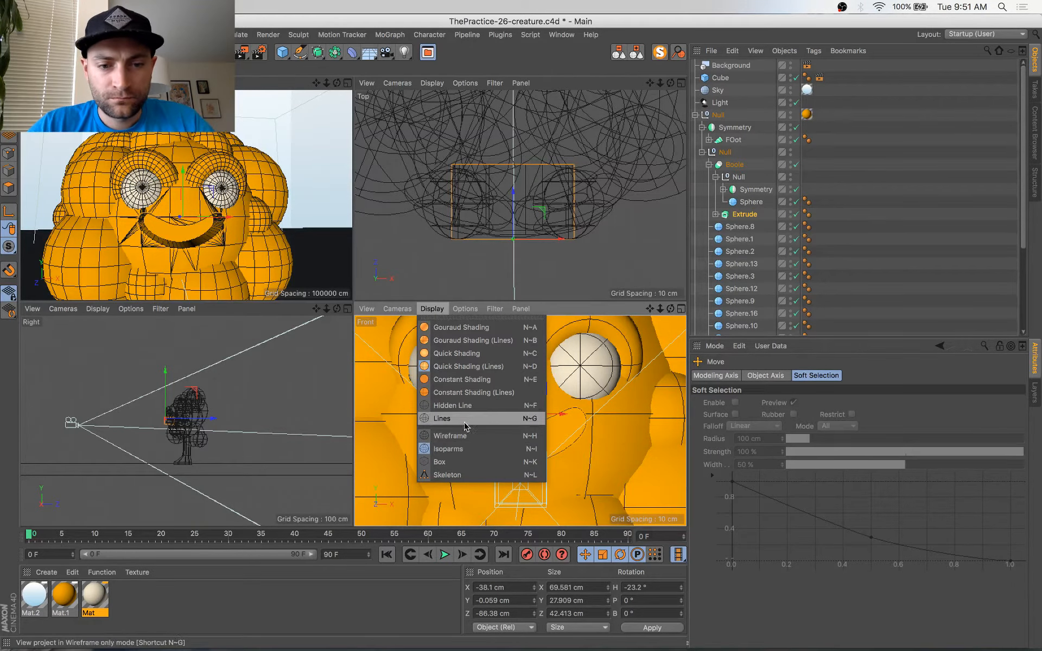
pyautogui.click(464, 419)
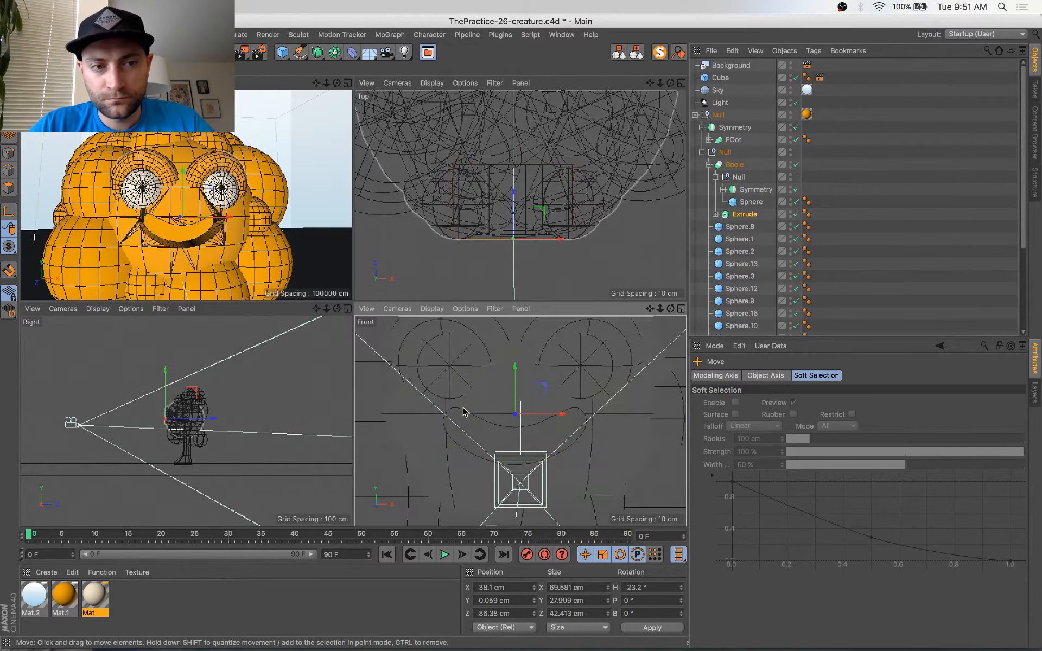
pyautogui.middleClick(172, 201)
pyautogui.keyDown('alt'); pyautogui.moveTo(176, 203); pyautogui.dragTo(481, 361); pyautogui.keyUp('alt')
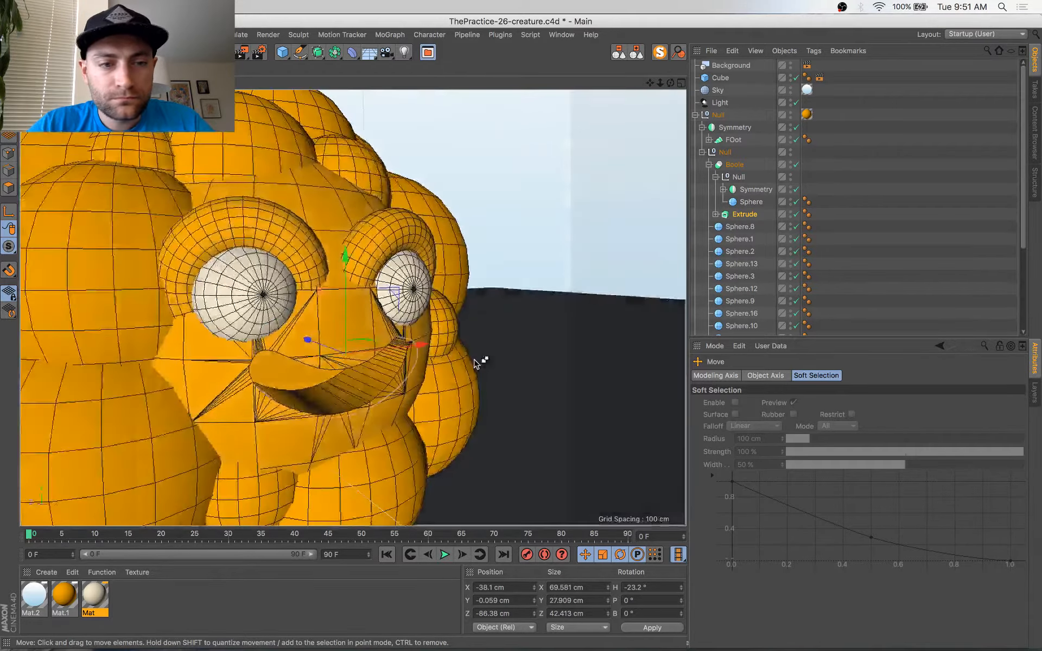
# Step: Switch to the live chat in the browser and read the new viewer comments
pyautogui.press('super+Tab')
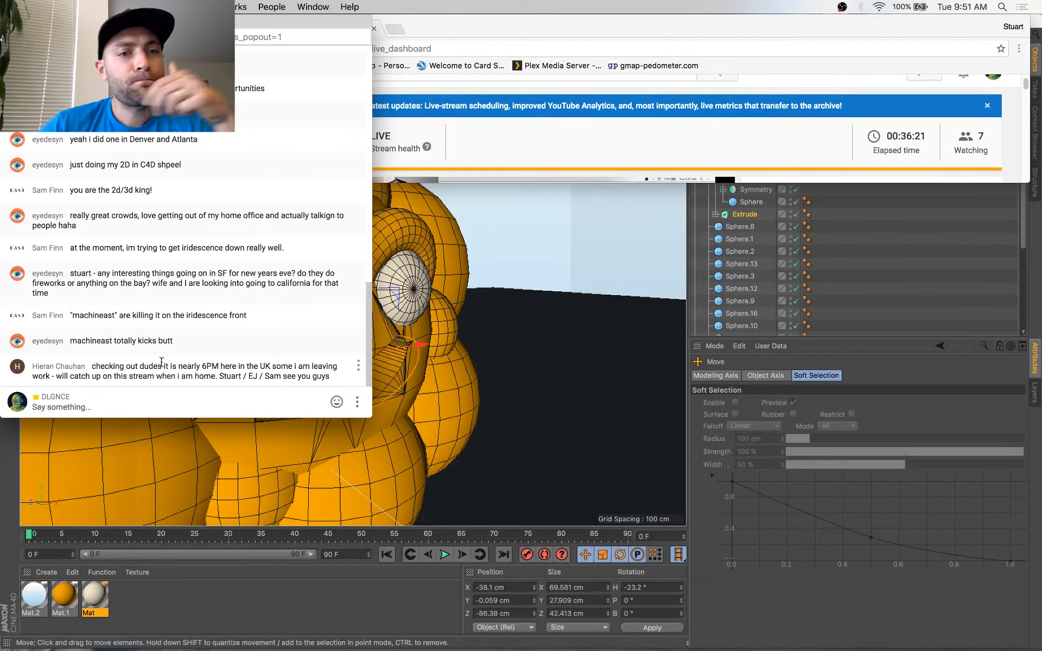
# Step: Return from the live chat to Cinema 4D and set the mouth Extrude's Z movement to 21.413 cm
pyautogui.moveTo(165, 261); pyautogui.dragTo(180, 296)
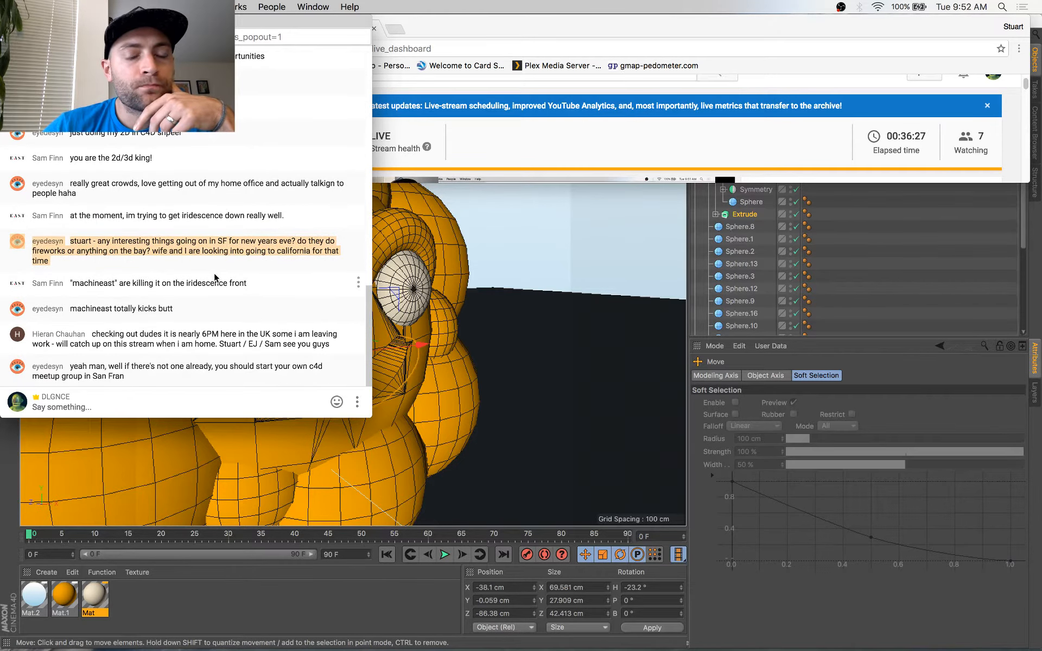
pyautogui.click(851, 605)
pyautogui.keyDown('alt'); pyautogui.moveTo(295, 309); pyautogui.dragTo(367, 292); pyautogui.keyUp('alt')
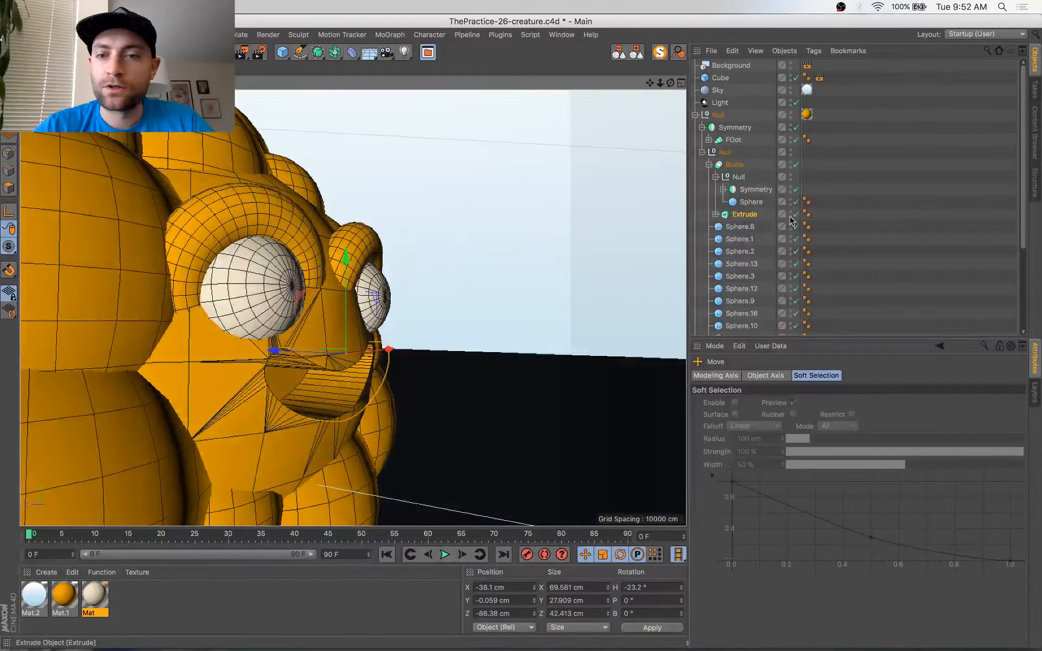
pyautogui.click(743, 215)
pyautogui.moveTo(912, 403); pyautogui.dragTo(900, 403)
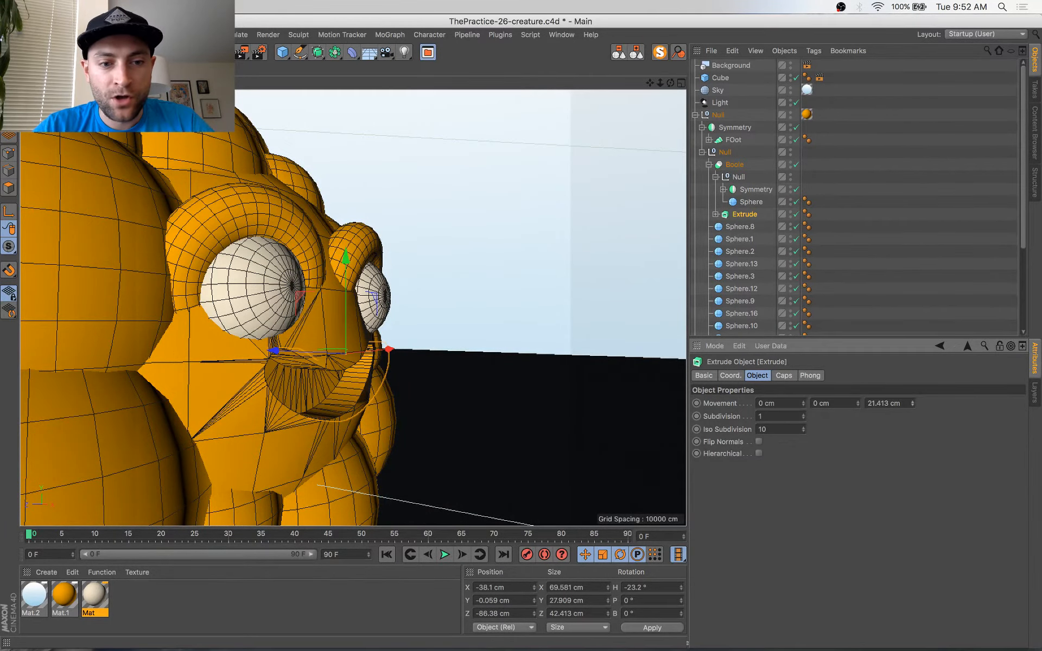
# Step: Move the mouth Extrude down by about 0.7 cm and check the carved smile from several angles
pyautogui.keyDown('alt'); pyautogui.moveTo(396, 298); pyautogui.dragTo(522, 401); pyautogui.keyUp('alt')
pyautogui.moveTo(347, 258); pyautogui.dragTo(348, 261)
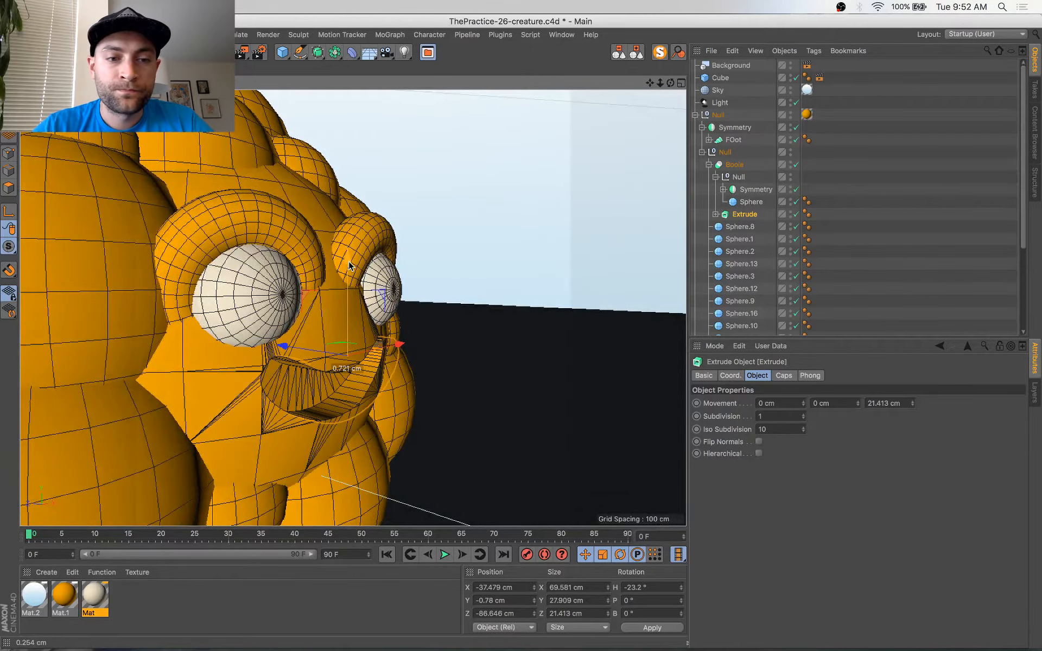
pyautogui.keyDown('alt'); pyautogui.moveTo(375, 334); pyautogui.dragTo(264, 291); pyautogui.keyUp('alt')
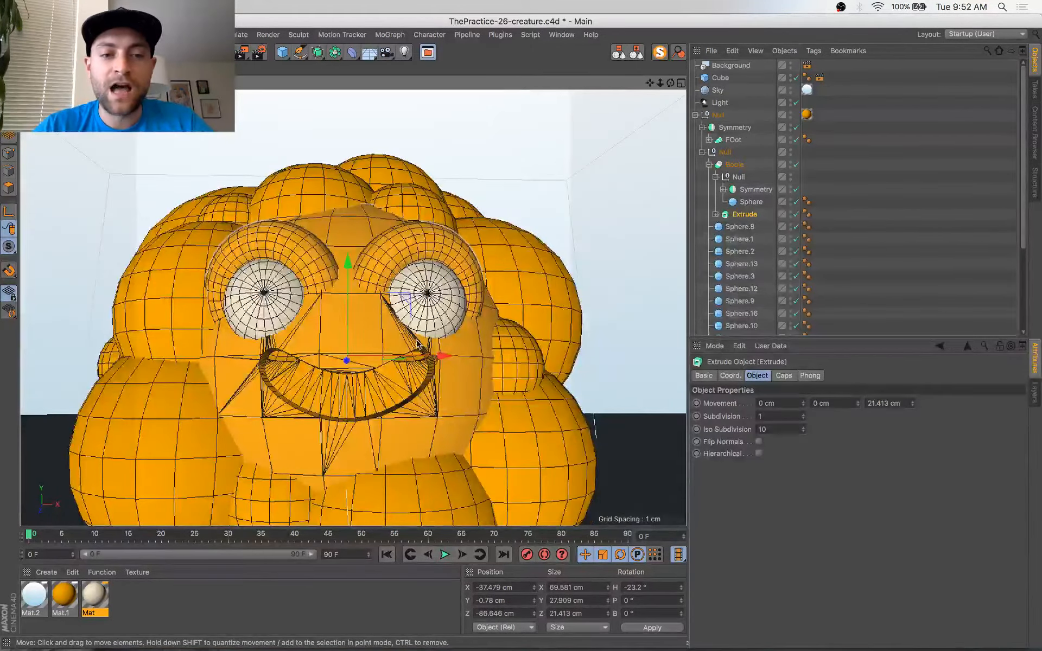
pyautogui.keyDown('alt'); pyautogui.moveTo(418, 345); pyautogui.dragTo(406, 352); pyautogui.keyUp('alt')
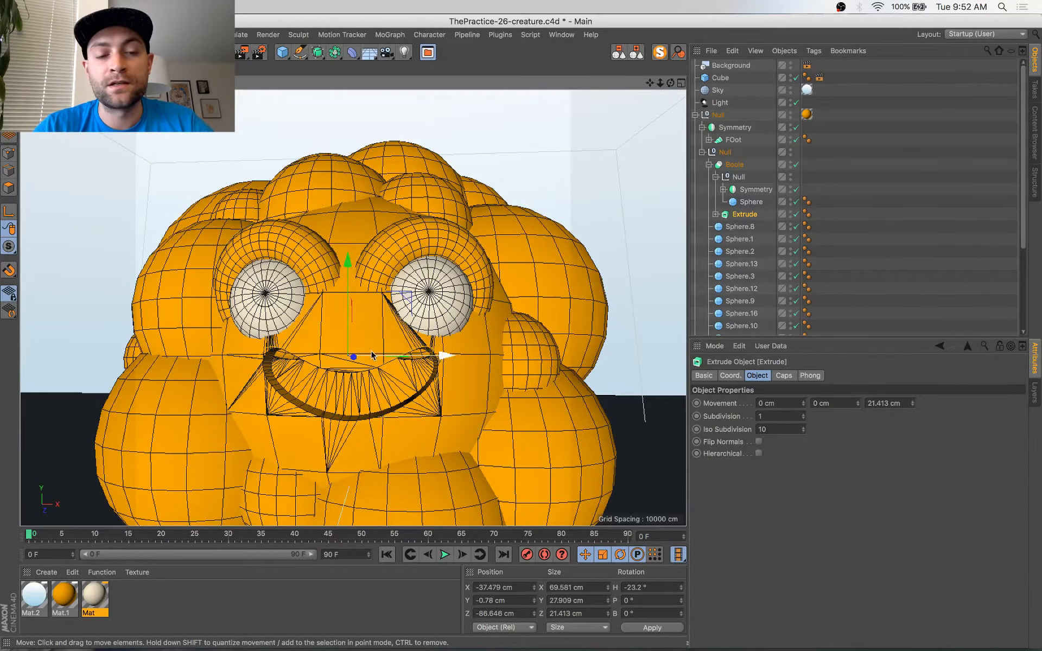
pyautogui.keyDown('alt'); pyautogui.moveTo(382, 361); pyautogui.dragTo(398, 386); pyautogui.keyUp('alt')
pyautogui.keyDown('alt'); pyautogui.moveTo(398, 386); pyautogui.dragTo(413, 365, button='middle'); pyautogui.keyUp('alt')
pyautogui.scroll(-4, 414, 366)
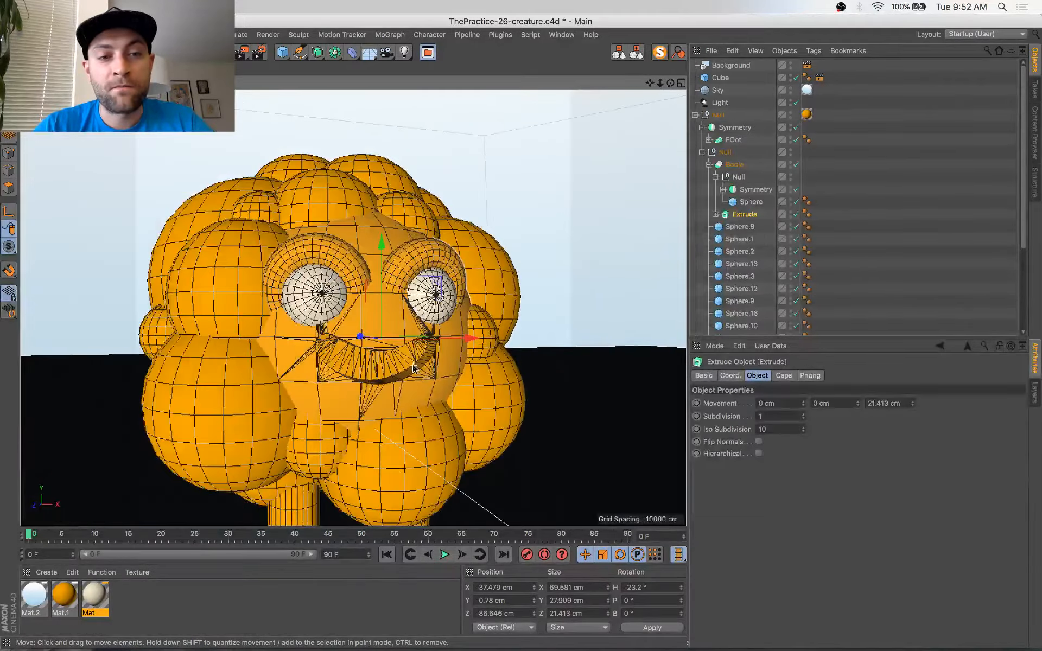
pyautogui.moveTo(421, 382)
pyautogui.keyDown('alt'); pyautogui.mouseDown()
pyautogui.moveTo(369, 386)
pyautogui.moveTo(434, 387)
pyautogui.mouseUp(); pyautogui.keyUp('alt')
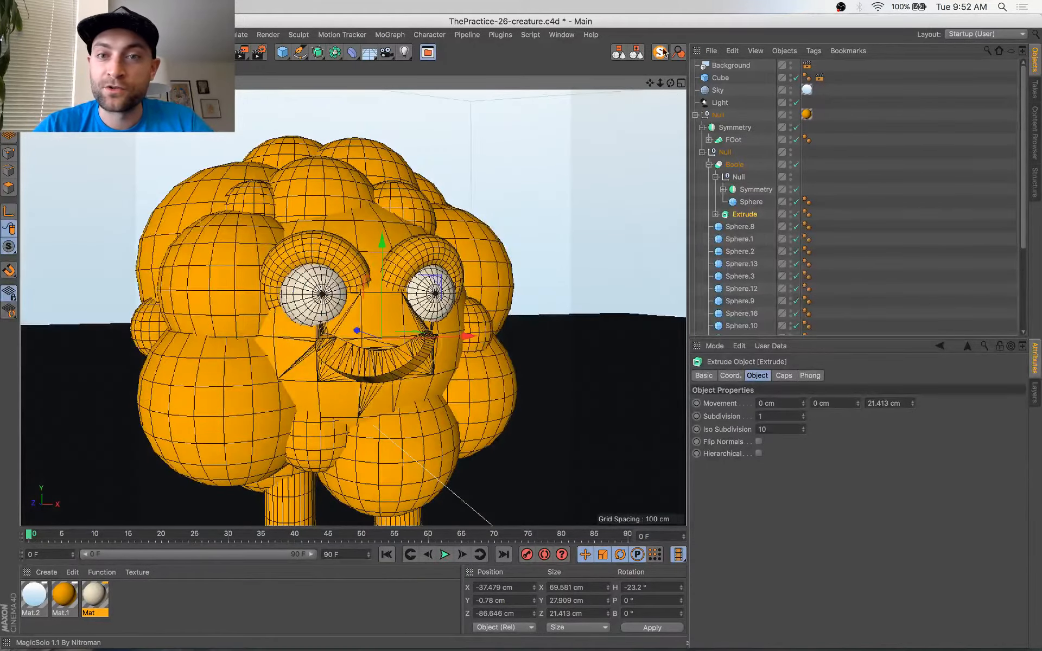
# Step: Collapse the object hierarchy and save the project with the scene Camera's view active
pyautogui.click(638, 53)
pyautogui.click(774, 127)
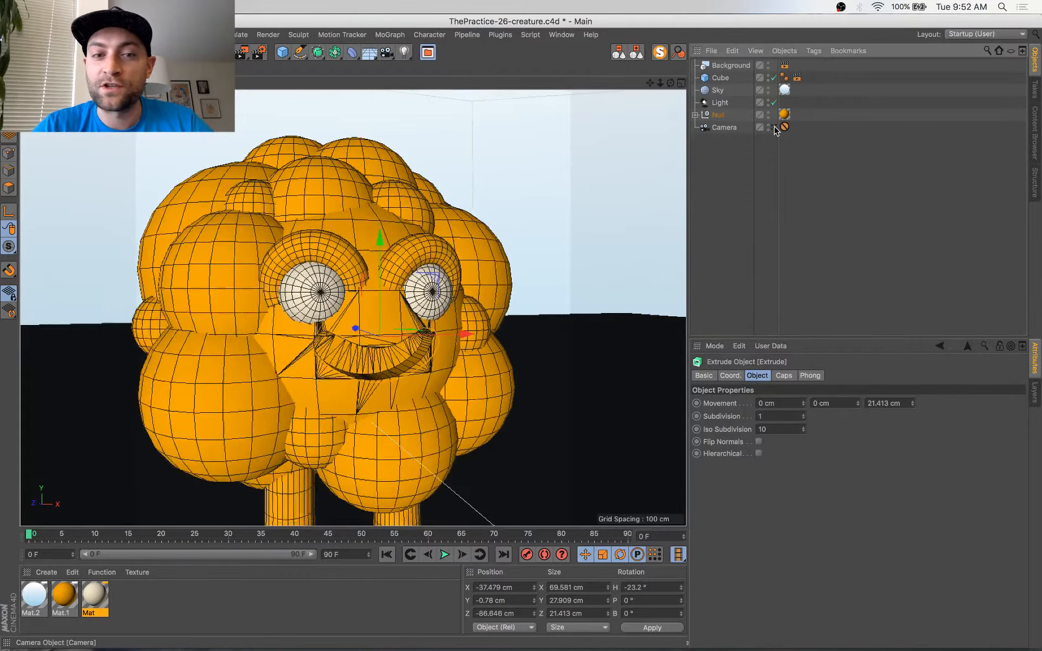
pyautogui.press('super+s')
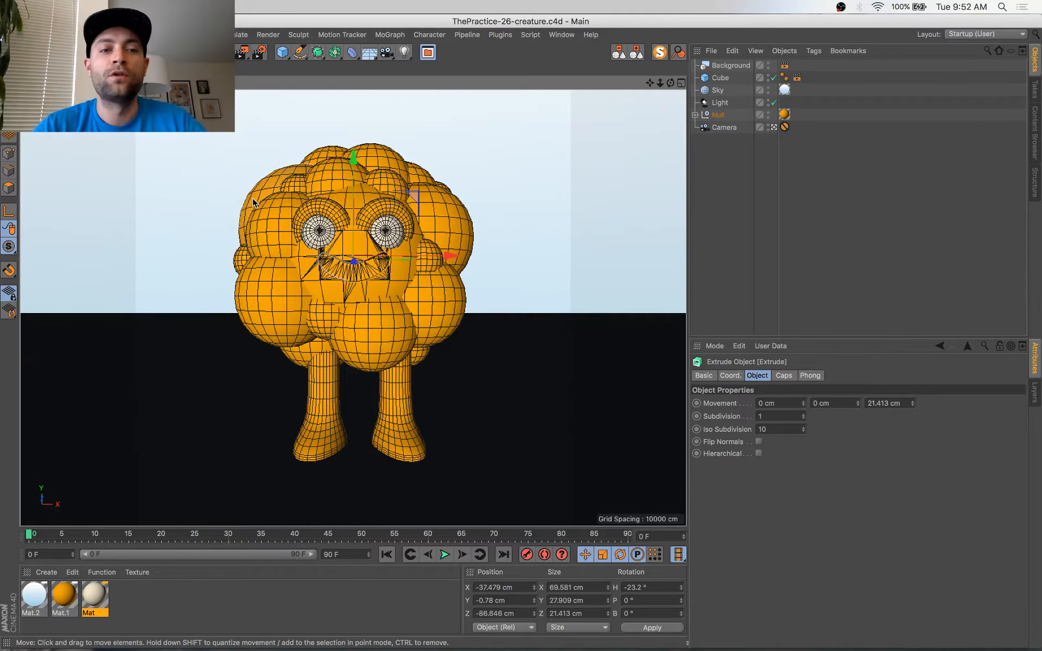
# Step: Switch to the live stream chat and read the latest viewer messages
pyautogui.press('super+Tab')
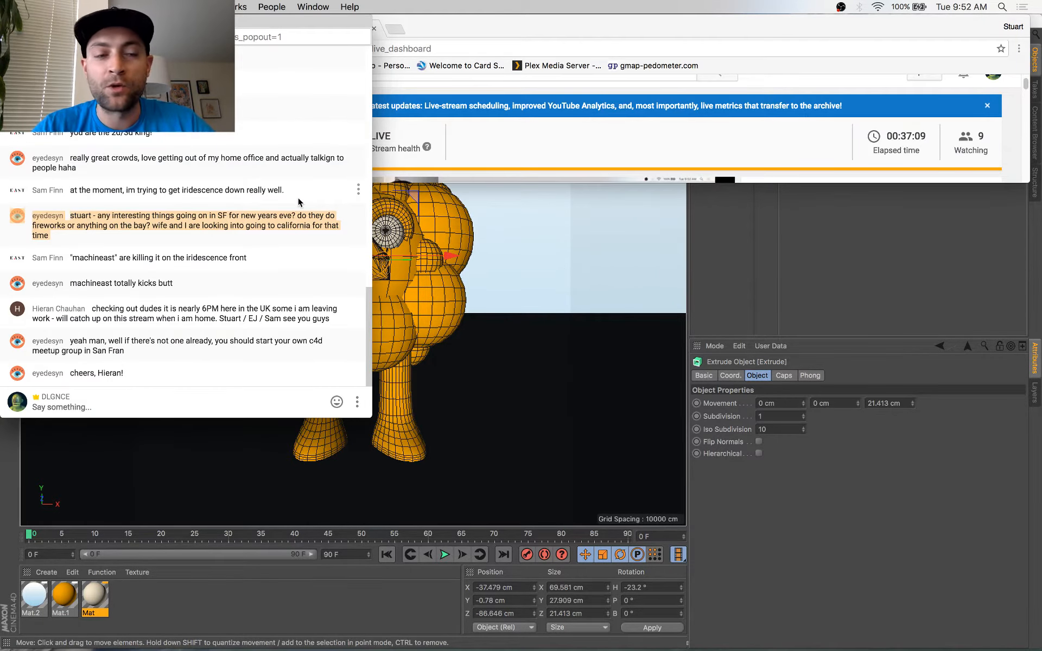
pyautogui.doubleClick(168, 259)
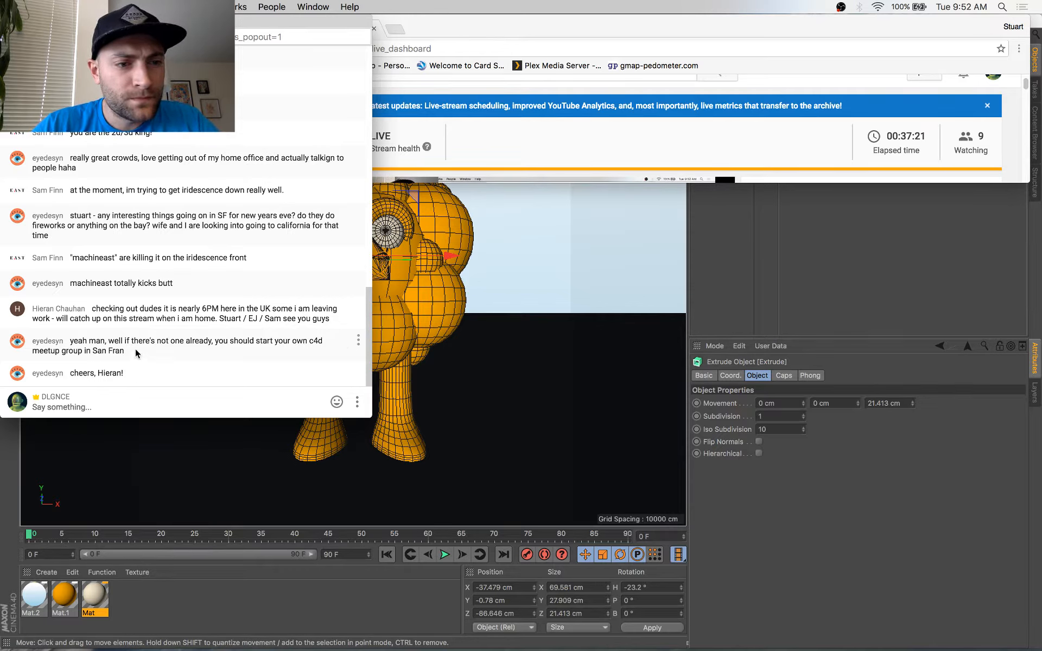
pyautogui.moveTo(135, 348); pyautogui.dragTo(53, 337)
pyautogui.click(157, 352)
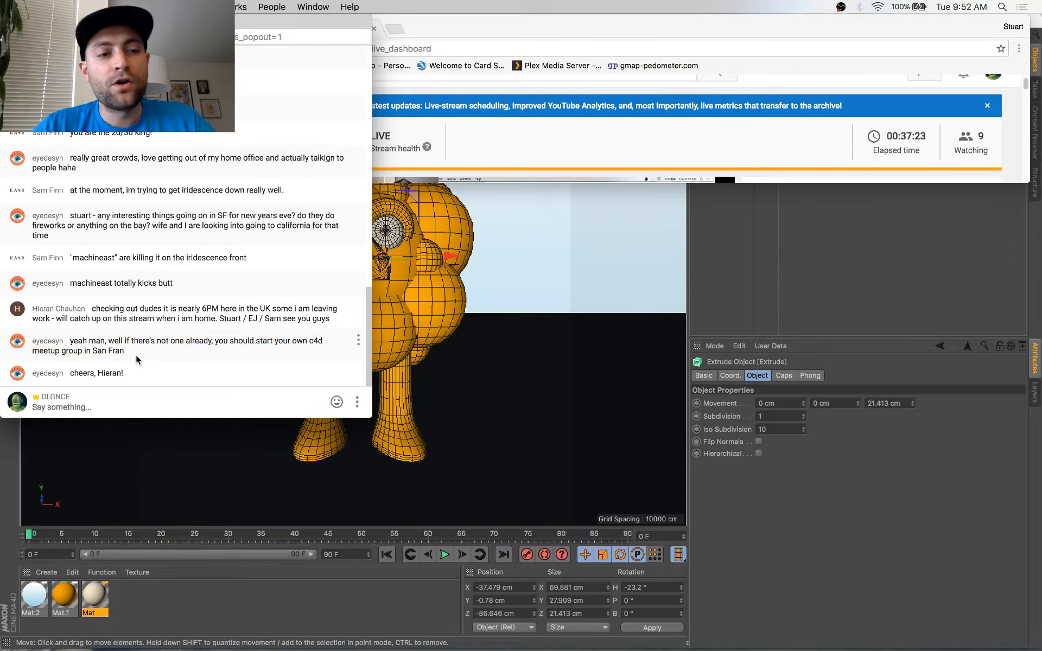
# Step: Go back to Cinema 4D, nudge the mouth Extrude slightly along its X axis and save the project
pyautogui.click(916, 570)
pyautogui.moveTo(459, 321)
pyautogui.keyDown('alt'); pyautogui.mouseDown()
pyautogui.moveTo(460, 335)
pyautogui.moveTo(592, 269)
pyautogui.moveTo(218, 188)
pyautogui.mouseUp(); pyautogui.keyUp('alt')
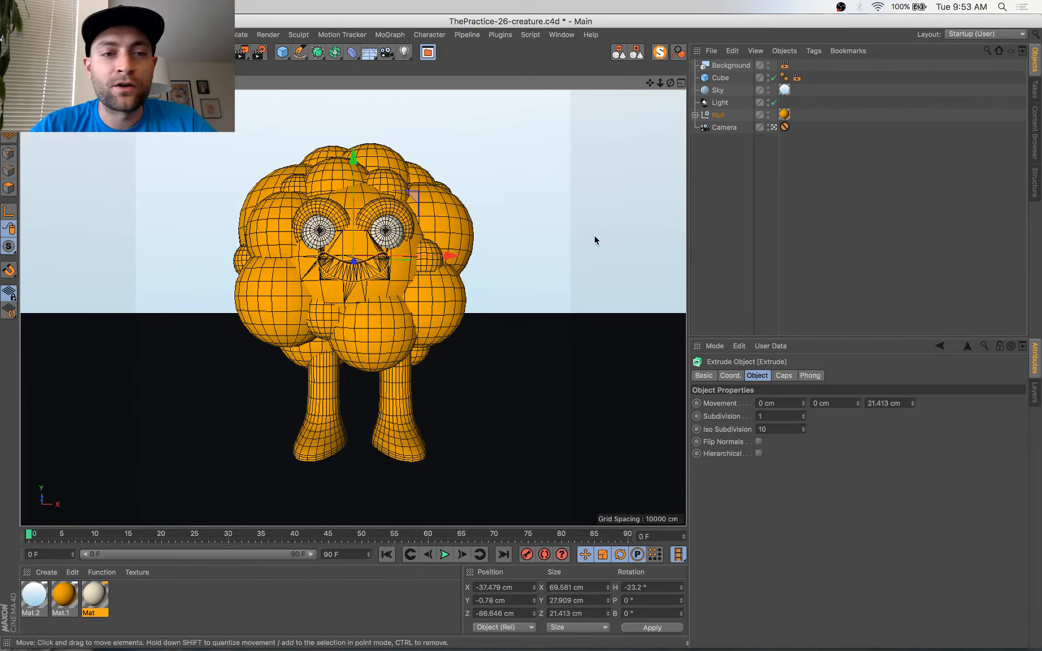
pyautogui.moveTo(453, 259); pyautogui.dragTo(451, 259)
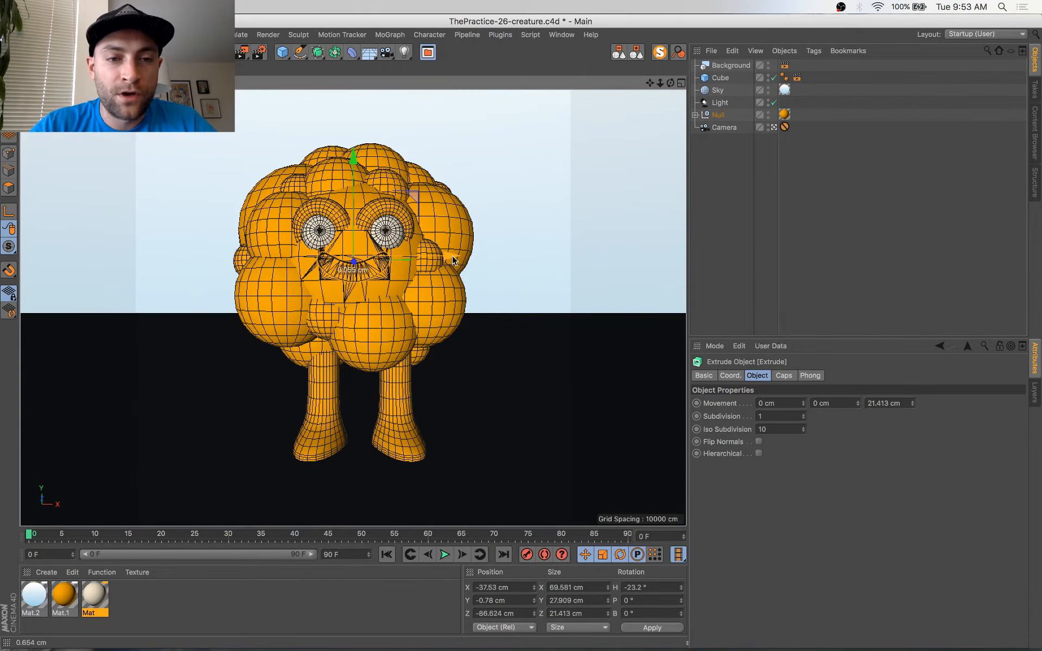
pyautogui.press('super+s')
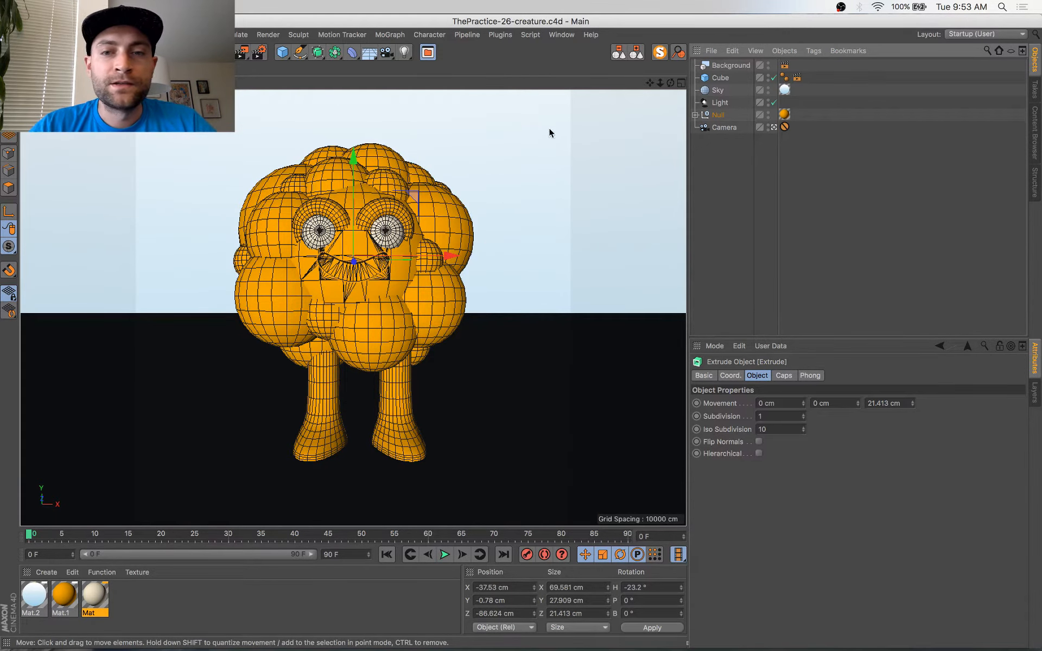
# Step: Leave the scene camera's view and add a Capsule primitive to the scene
pyautogui.click(774, 127)
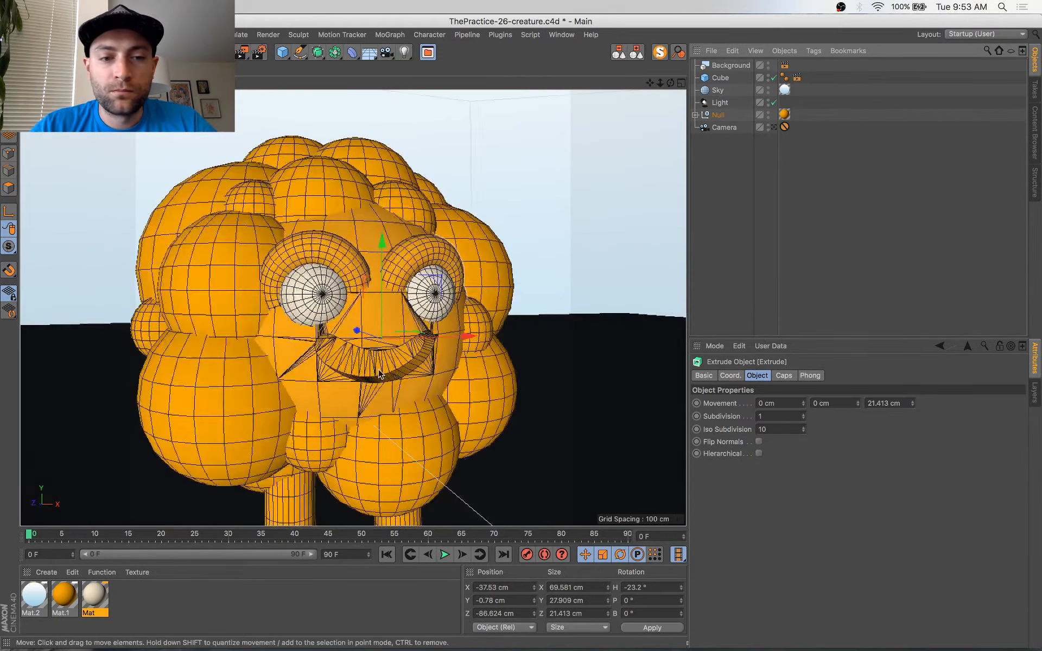
pyautogui.press('o')
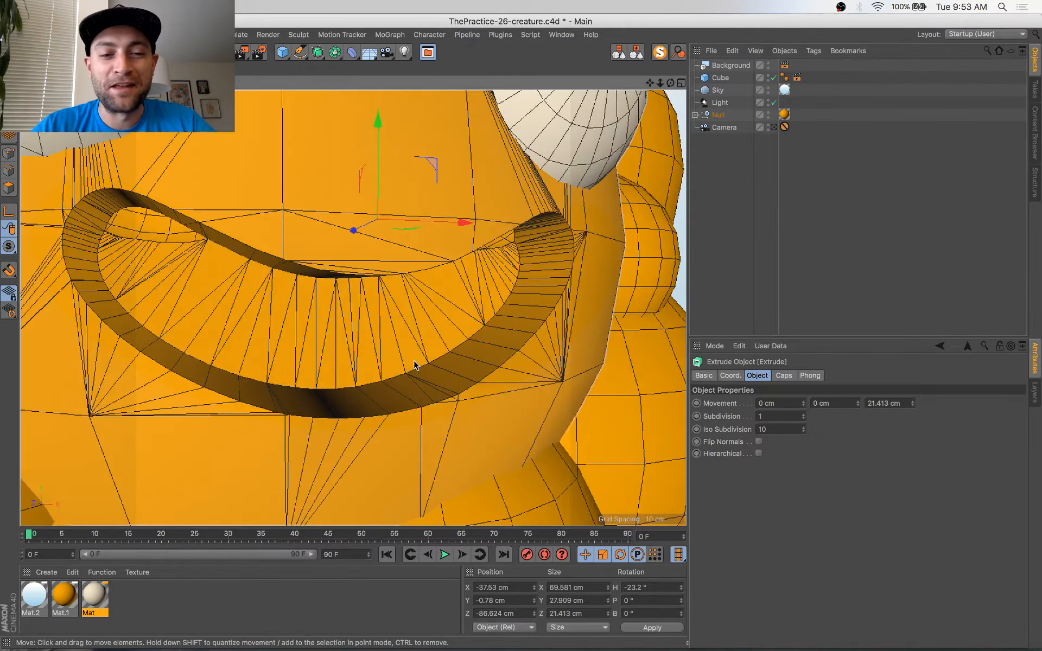
pyautogui.scroll(-5, 429, 354)
pyautogui.moveTo(429, 356)
pyautogui.keyDown('alt'); pyautogui.mouseDown()
pyautogui.moveTo(430, 376)
pyautogui.moveTo(371, 348)
pyautogui.moveTo(521, 345)
pyautogui.moveTo(365, 372)
pyautogui.moveTo(442, 373)
pyautogui.mouseUp(); pyautogui.keyUp('alt')
pyautogui.scroll(-3, 442, 373)
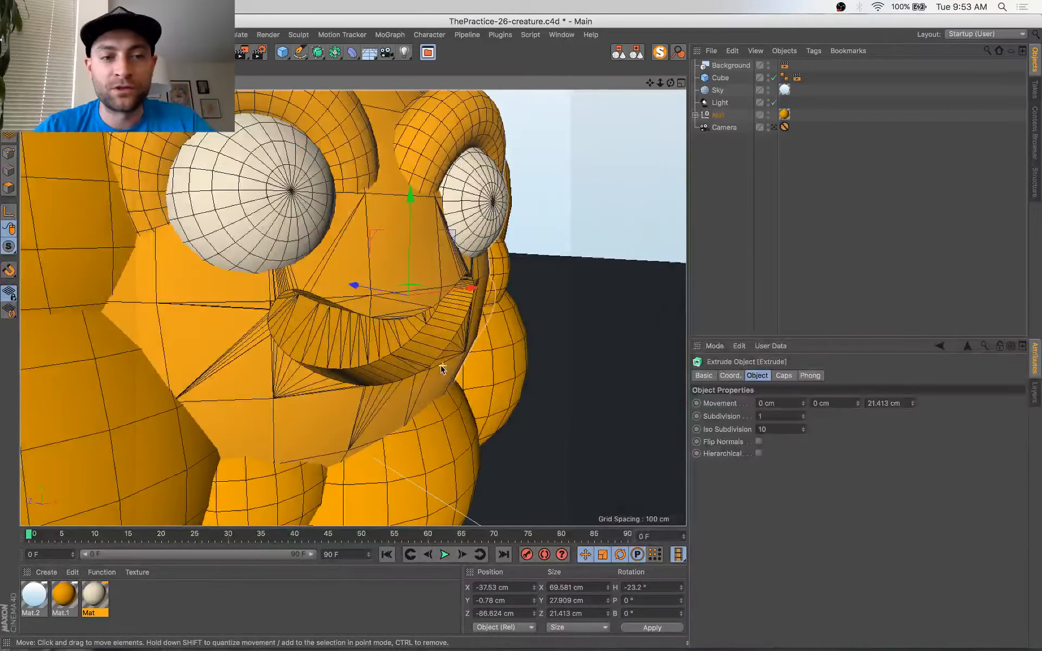
pyautogui.keyDown('alt'); pyautogui.moveTo(414, 252); pyautogui.dragTo(374, 256); pyautogui.keyUp('alt')
pyautogui.click(283, 52)
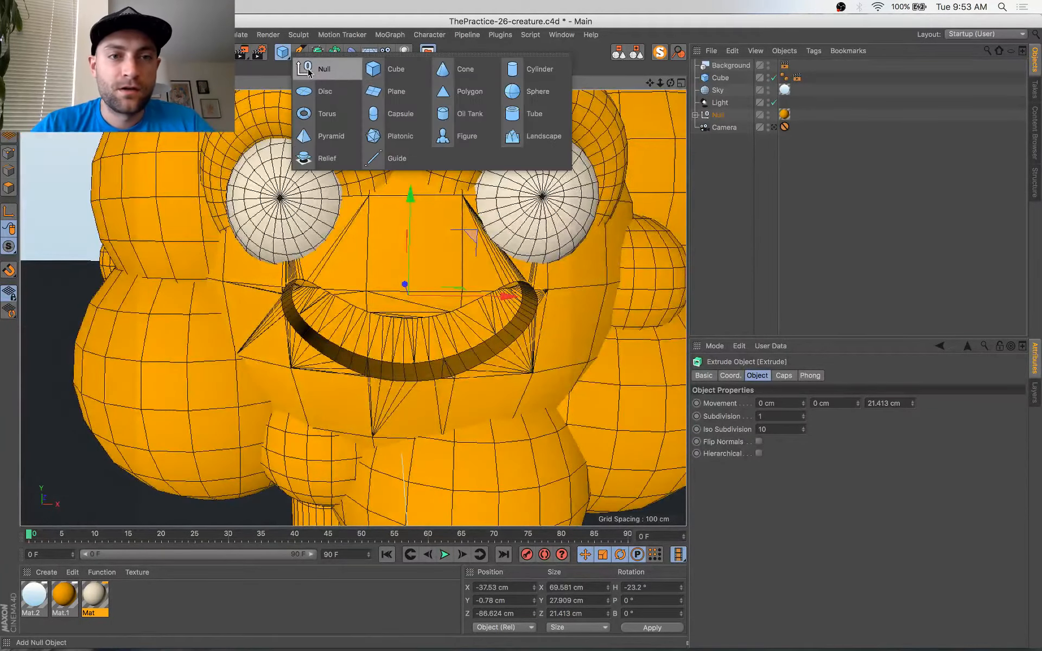
pyautogui.click(390, 114)
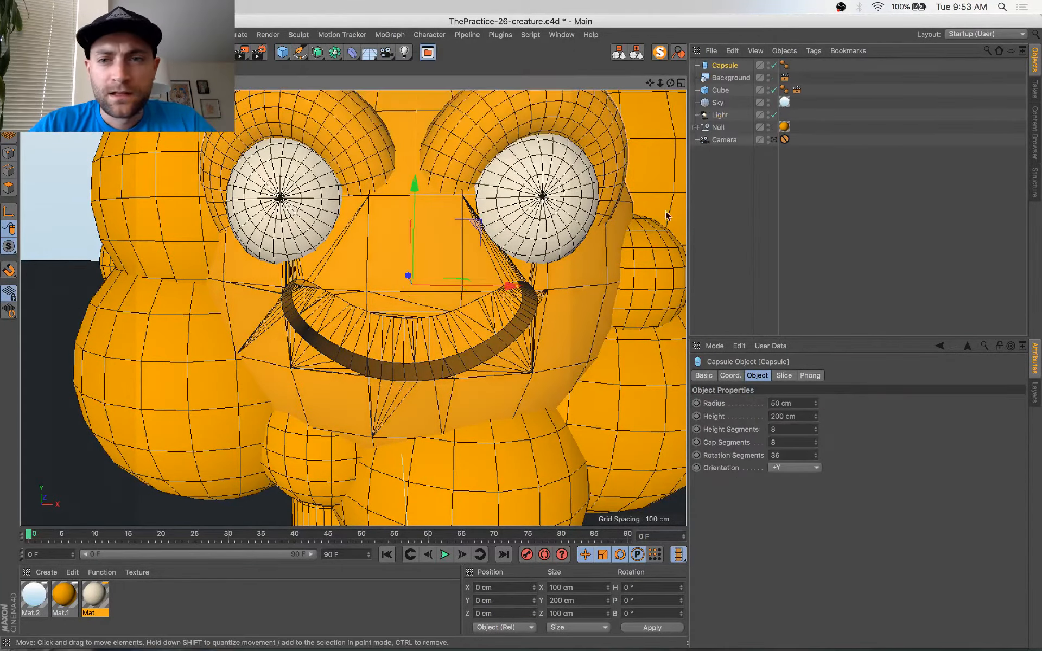
# Step: Isolate the capsule with MagicSolo and frame it in the viewport
pyautogui.click(659, 53)
pyautogui.keyDown('alt'); pyautogui.moveTo(528, 324); pyautogui.dragTo(642, 307); pyautogui.keyUp('alt')
pyautogui.keyDown('alt'); pyautogui.moveTo(642, 307); pyautogui.dragTo(557, 344, button='right'); pyautogui.keyUp('alt')
pyautogui.keyDown('alt'); pyautogui.moveTo(534, 333); pyautogui.dragTo(443, 335, button='middle'); pyautogui.keyUp('alt')
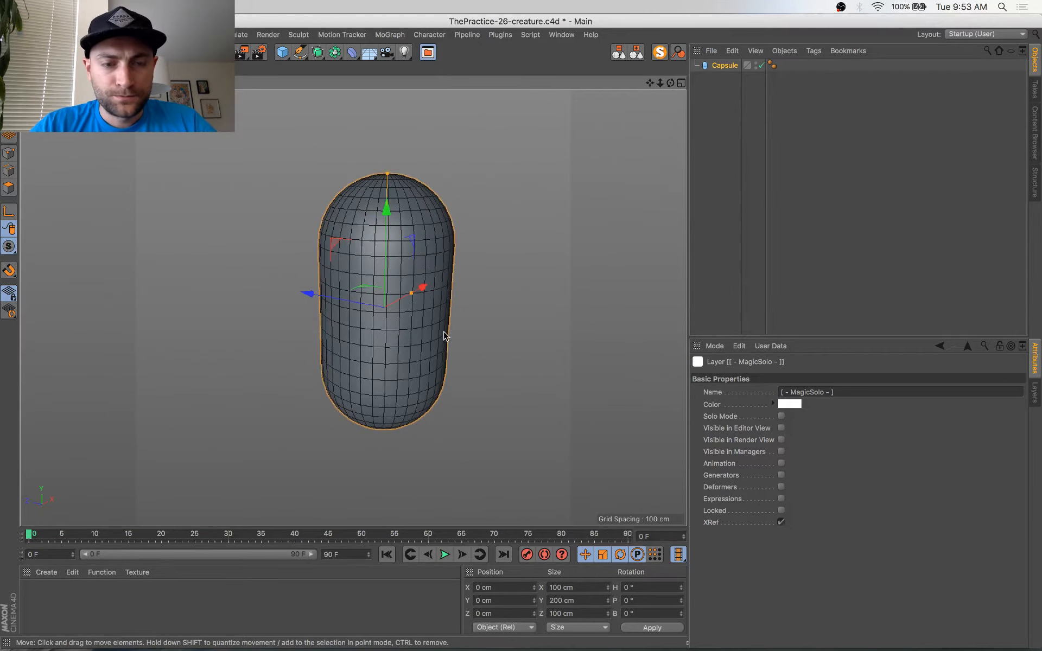
pyautogui.press('c')
pyautogui.click(7, 190)
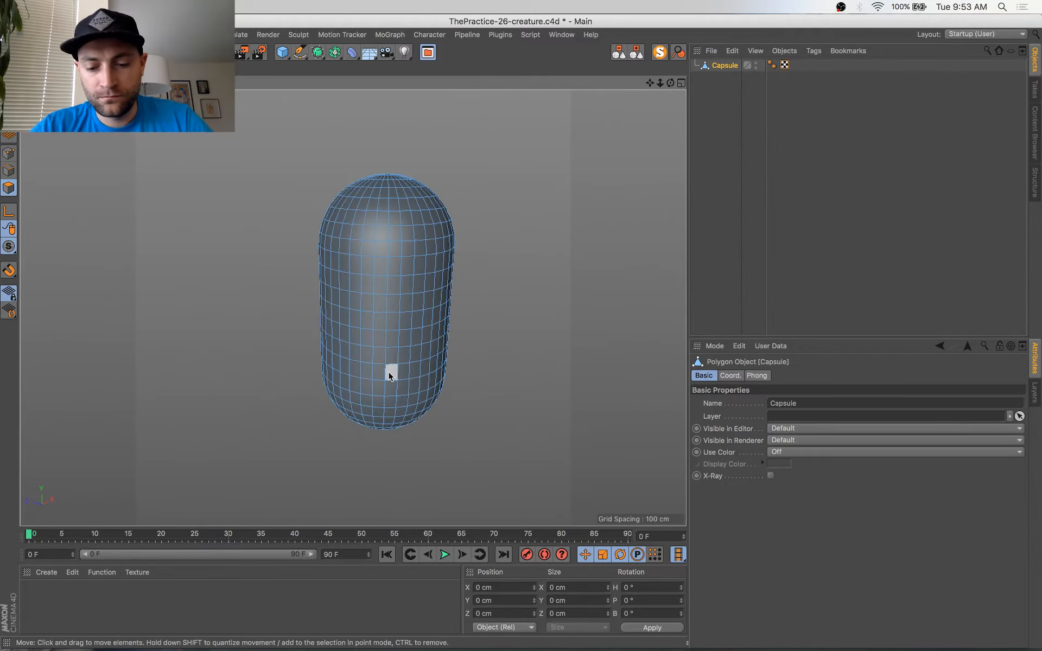
pyautogui.press('v')
pyautogui.moveTo(425, 368)
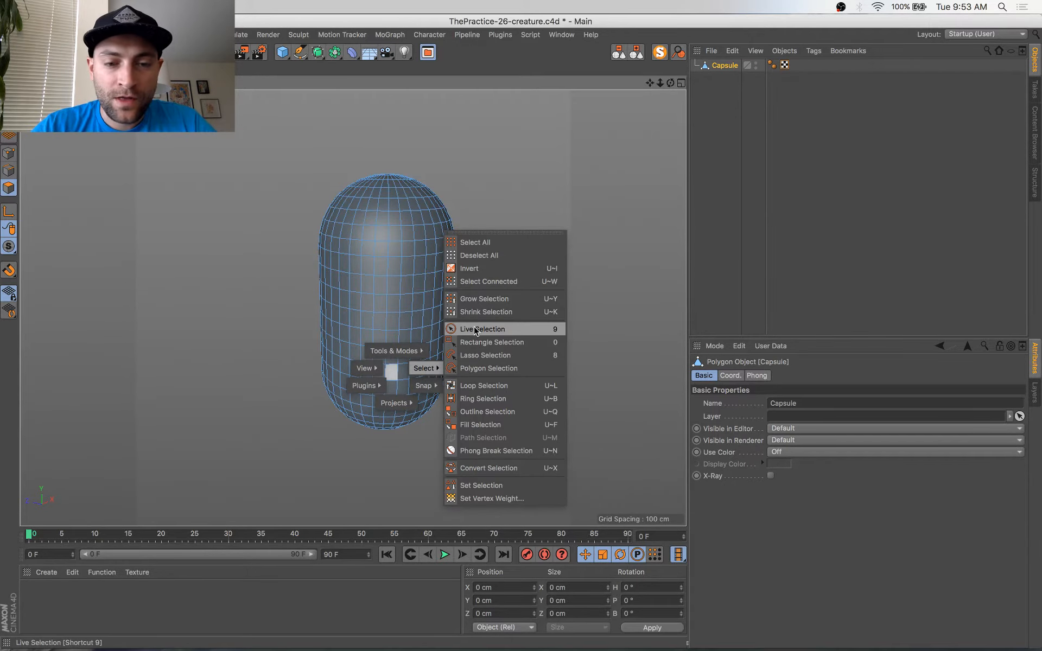
pyautogui.click(487, 384)
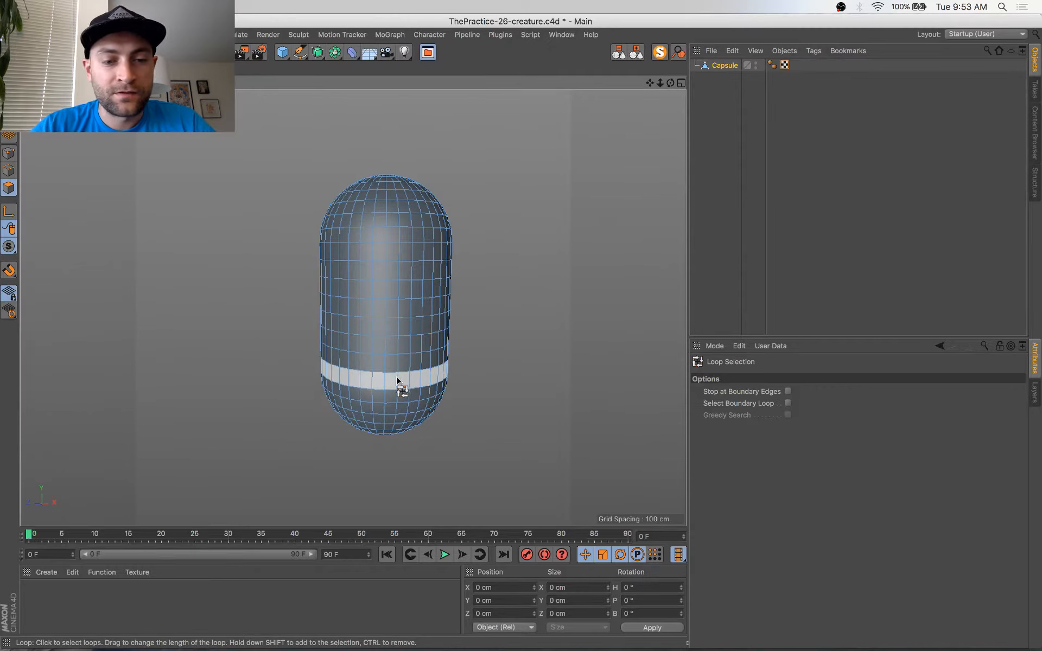
pyautogui.click(398, 380)
pyautogui.press('super+z')
pyautogui.press('super+z')
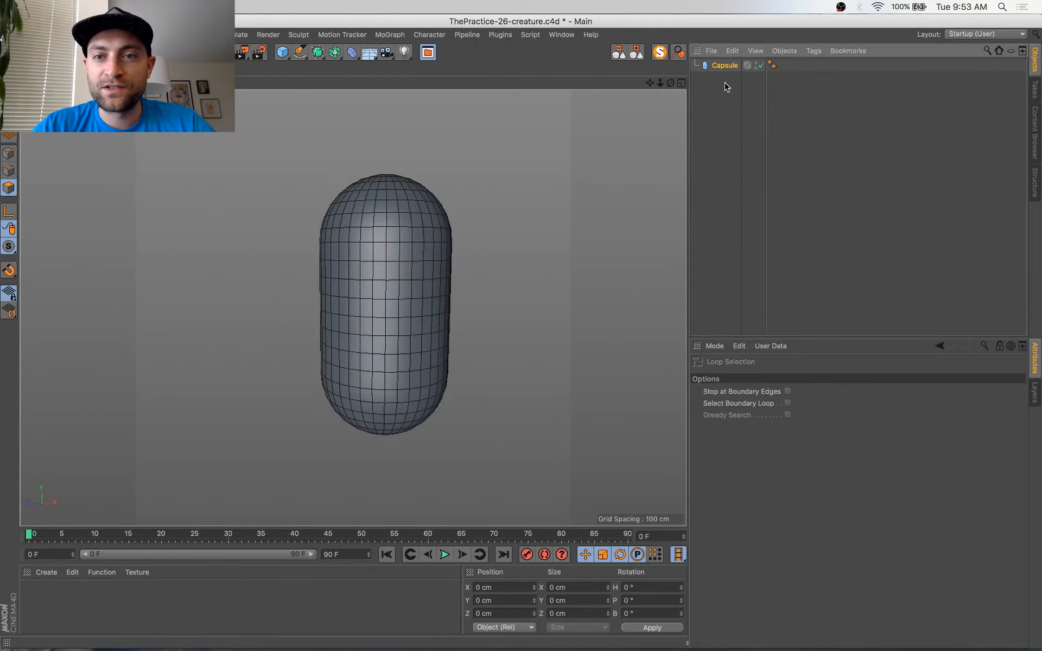
# Step: Set the capsule's height segments to 6, cap segments to 6 and rotation segments to 24
pyautogui.click(725, 65)
pyautogui.click(790, 430)
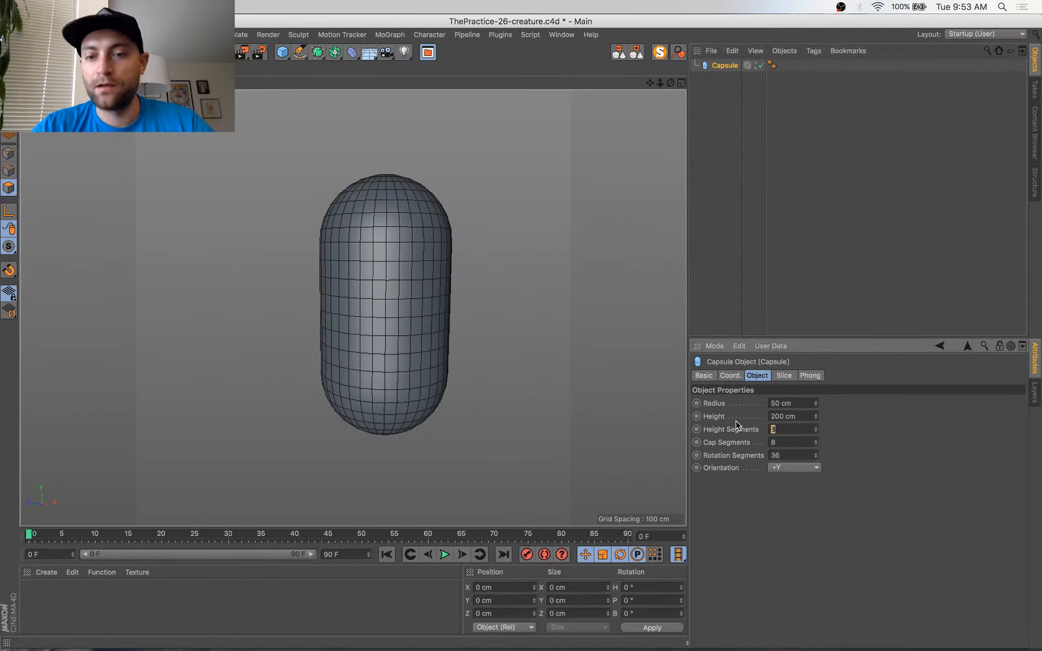
pyautogui.write('6')
pyautogui.press('Tab')
pyautogui.write('6')
pyautogui.press('Tab')
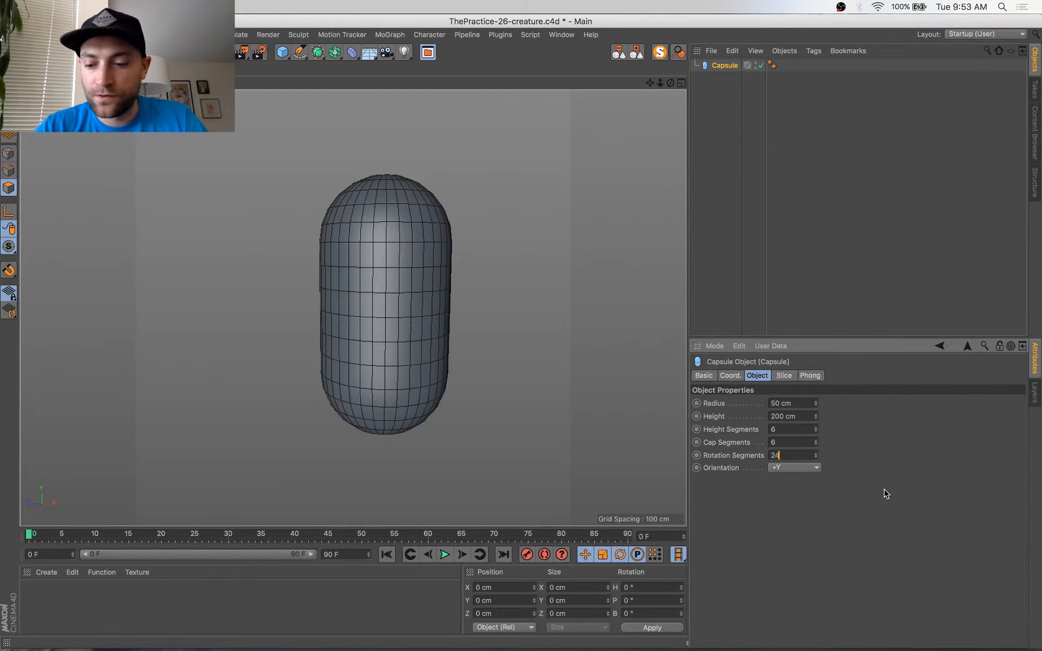
pyautogui.press('Return')
# Step: Make the capsule editable and delete one polygon loop in its lower half with Loop Selection
pyautogui.press('u')
pyautogui.press('l')
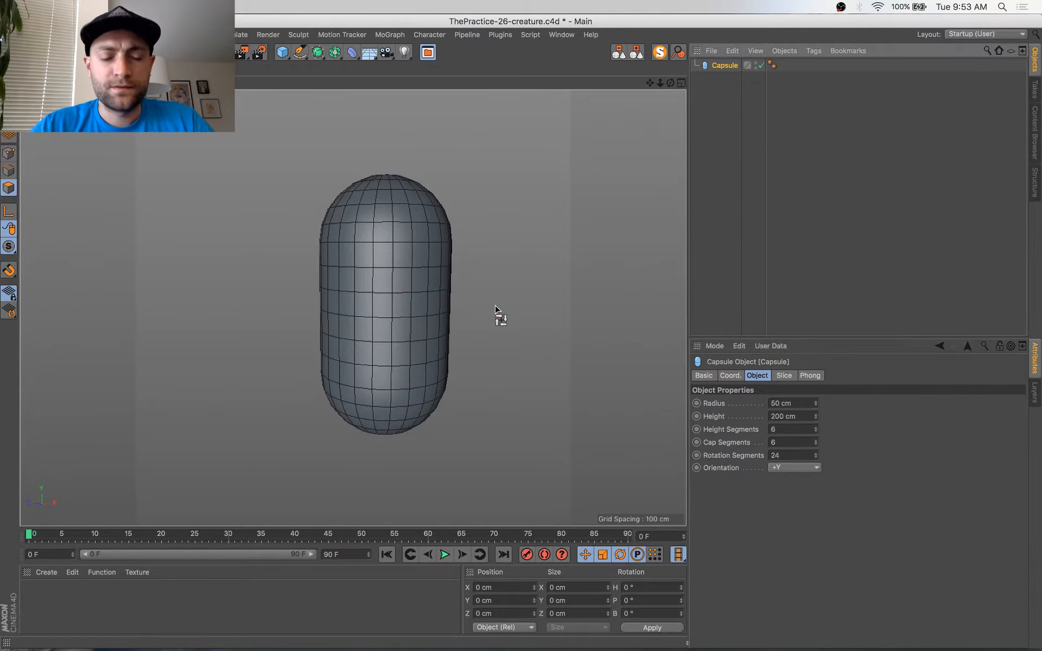
pyautogui.press('c')
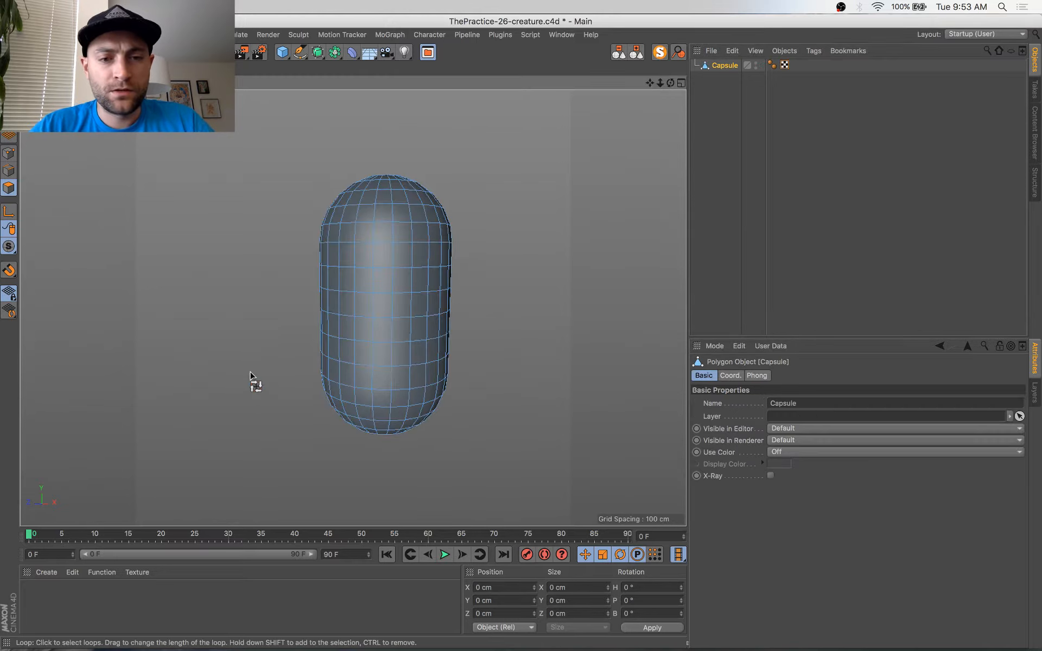
pyautogui.click(379, 361)
pyautogui.press('Delete')
# Step: Select the detached lower part of the capsule with Phong Break Selection and delete it
pyautogui.press('v')
pyautogui.moveTo(404, 353)
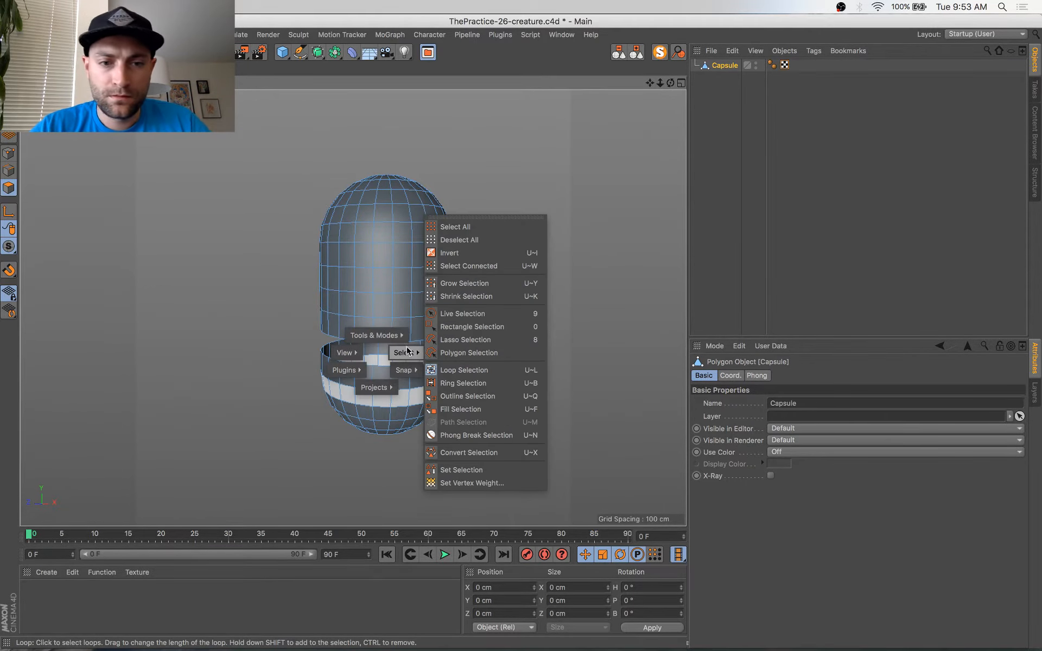
pyautogui.click(479, 435)
pyautogui.click(411, 391)
pyautogui.press('Delete')
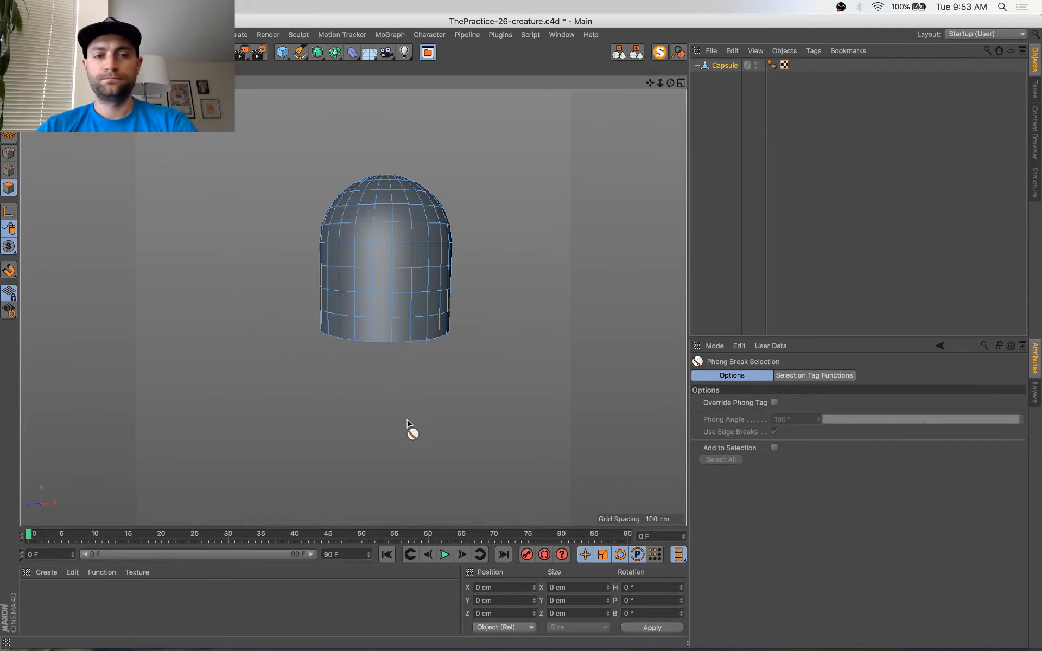
# Step: Delete the stray points left over from the removed lower part by inverting the selection, and return to Model mode
pyautogui.click(408, 294)
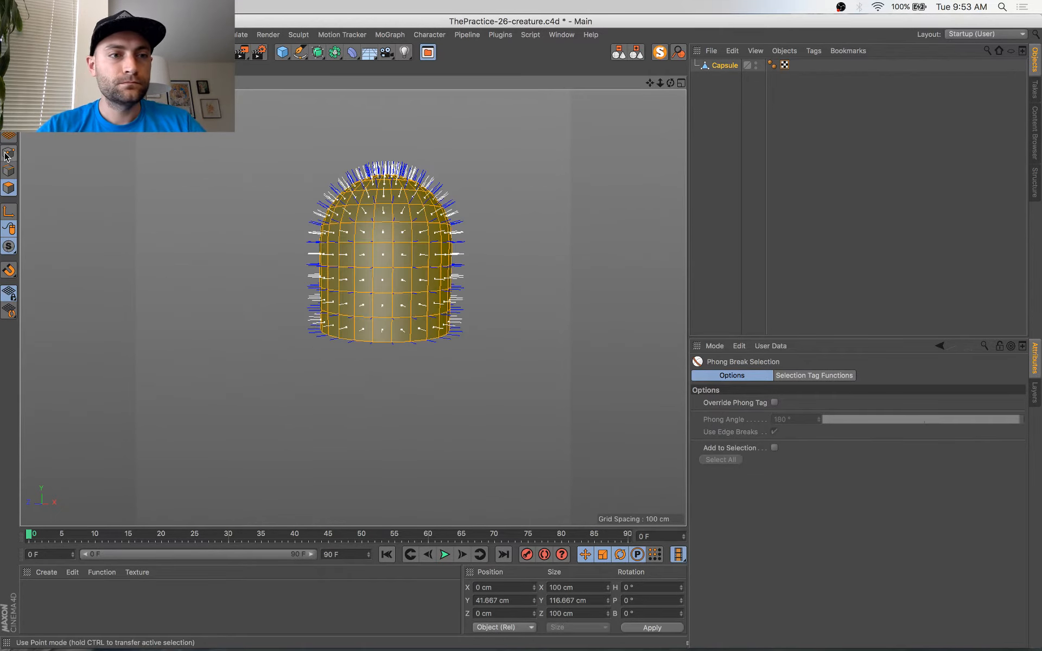
pyautogui.click(7, 156)
pyautogui.press('u')
pyautogui.press('i')
pyautogui.press('Delete')
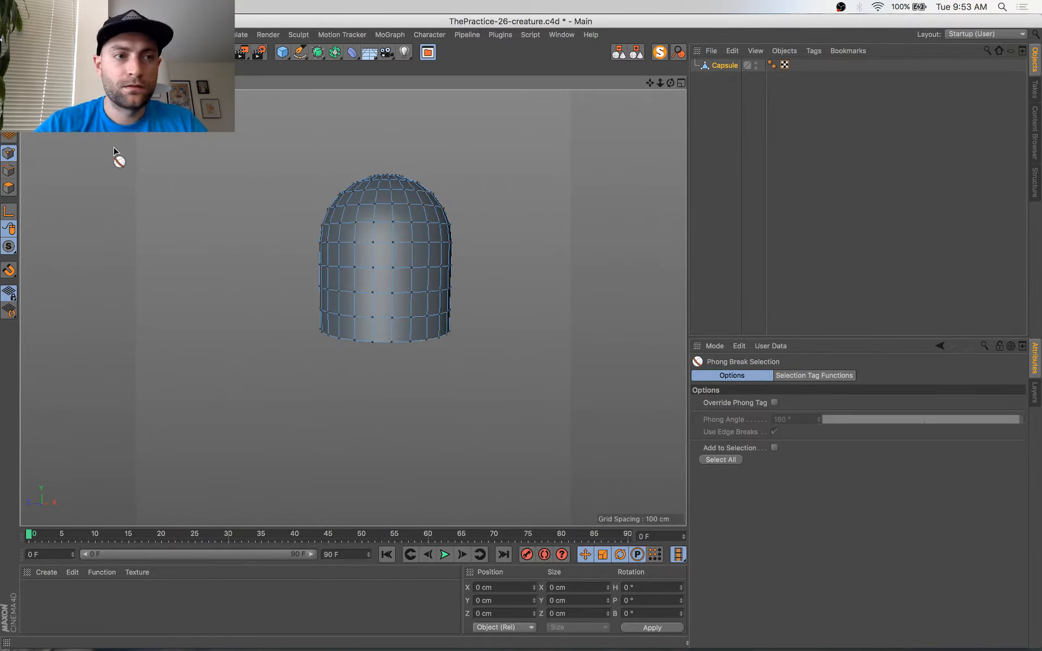
pyautogui.click(9, 134)
pyautogui.keyDown('alt'); pyautogui.moveTo(359, 392); pyautogui.dragTo(324, 356); pyautogui.keyUp('alt')
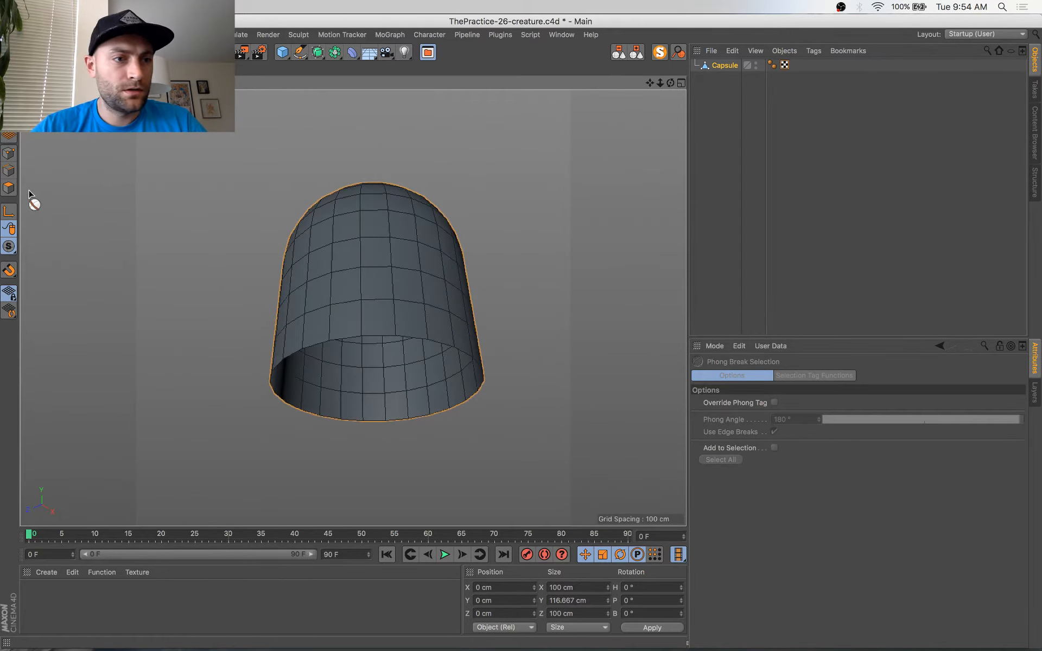
# Step: Cap the capsule's open lower end in Polygon mode with the Close Polygon Hole tool
pyautogui.click(8, 189)
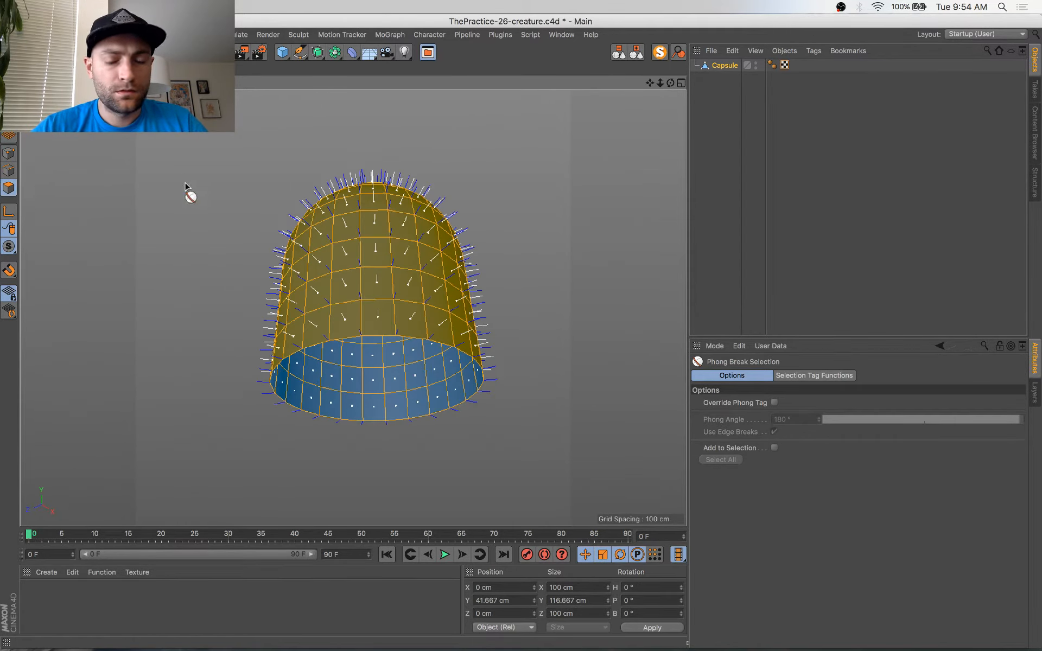
pyautogui.press('m')
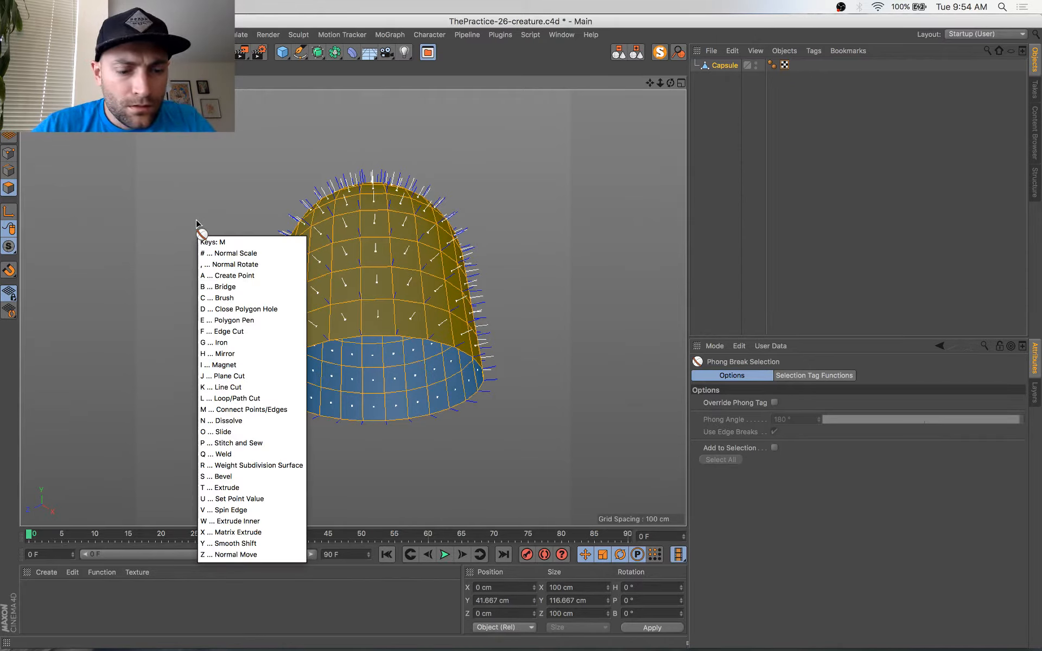
pyautogui.press('d')
pyautogui.click(356, 343)
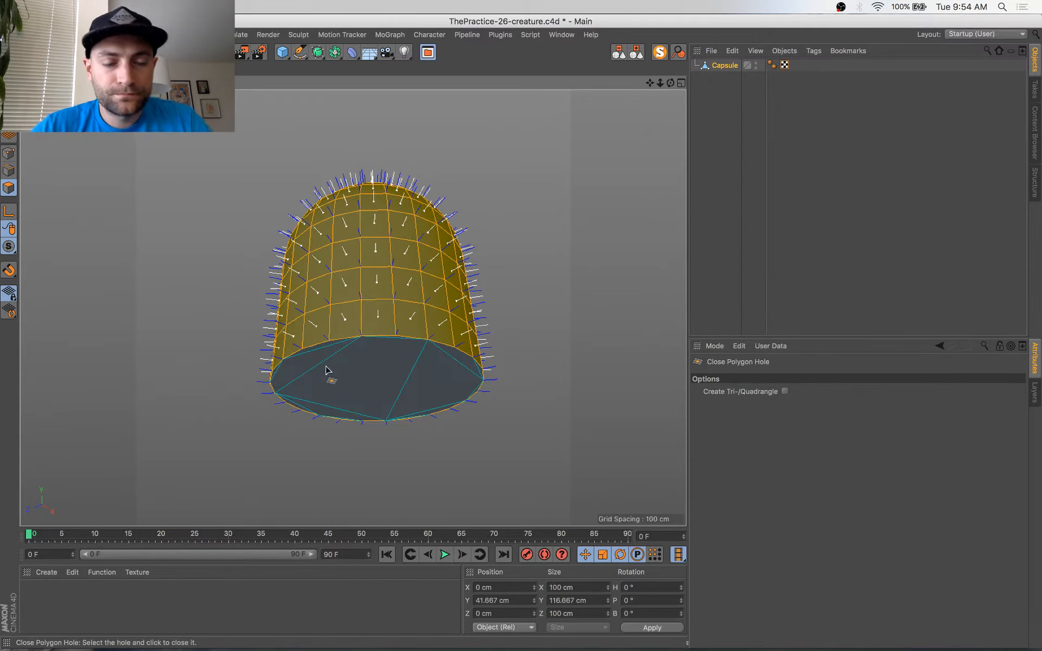
# Step: Scale the whole capsule in Model mode into a shorter, flattened tooth shape about 90.5 × 83.5 × 48 cm
pyautogui.click(8, 100)
pyautogui.keyDown('alt'); pyautogui.moveTo(264, 245); pyautogui.dragTo(264, 418); pyautogui.keyUp('alt')
pyautogui.press('t')
pyautogui.moveTo(442, 247); pyautogui.dragTo(378, 294)
# Step: Show the full scene again, move the capsule forward to Z about -86.9 cm and scale it down to about 22%
pyautogui.click(661, 56)
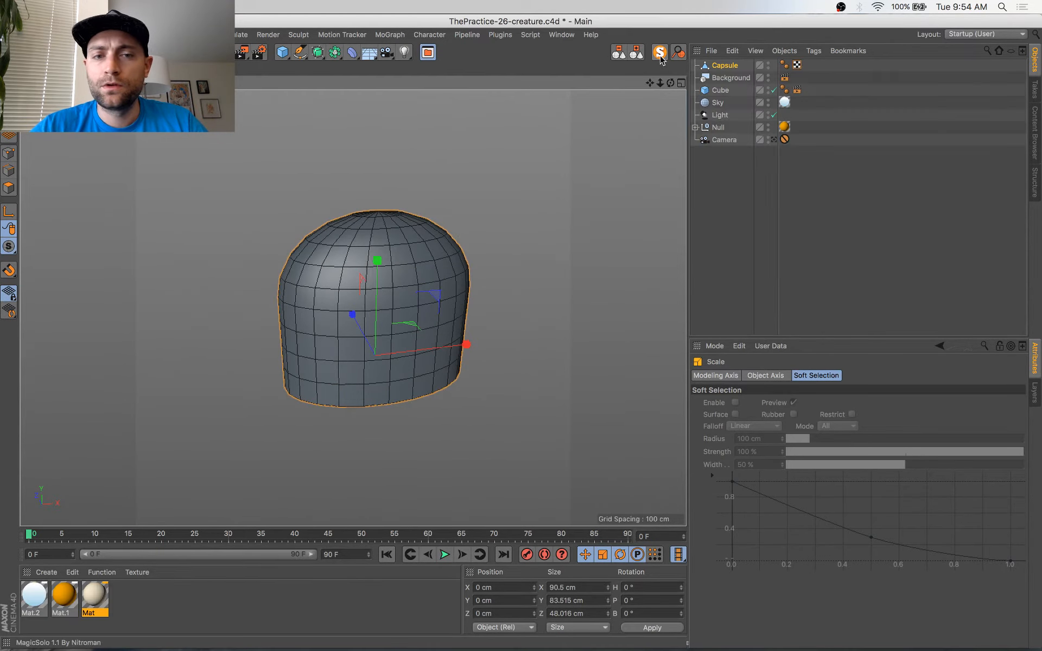
pyautogui.keyDown('alt'); pyautogui.moveTo(481, 304); pyautogui.dragTo(471, 270); pyautogui.keyUp('alt')
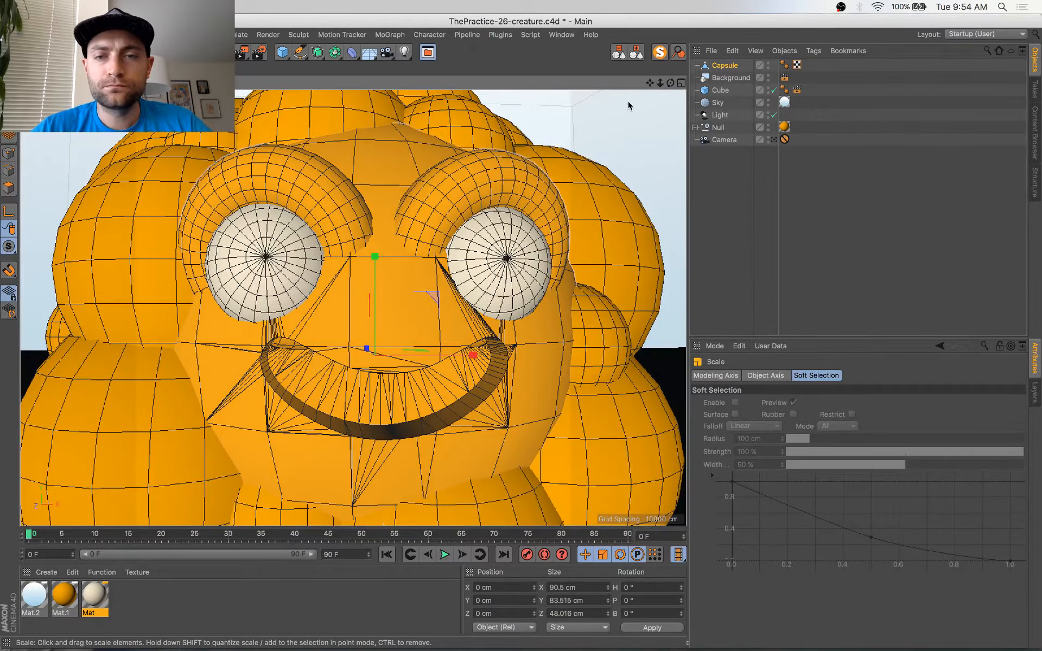
pyautogui.press('e')
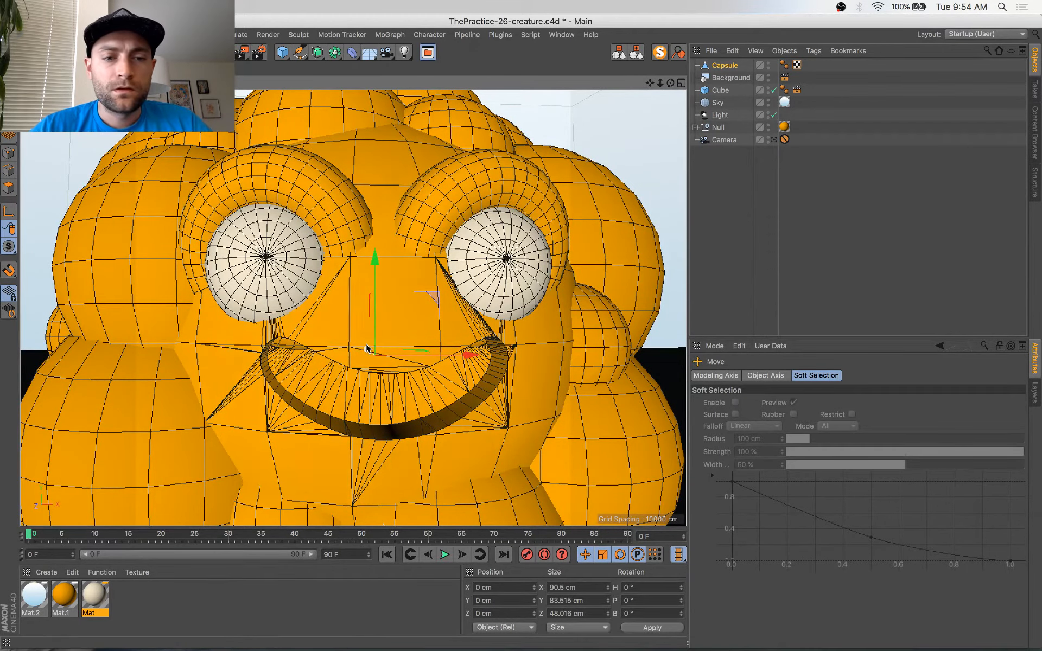
pyautogui.moveTo(367, 348); pyautogui.dragTo(401, 361)
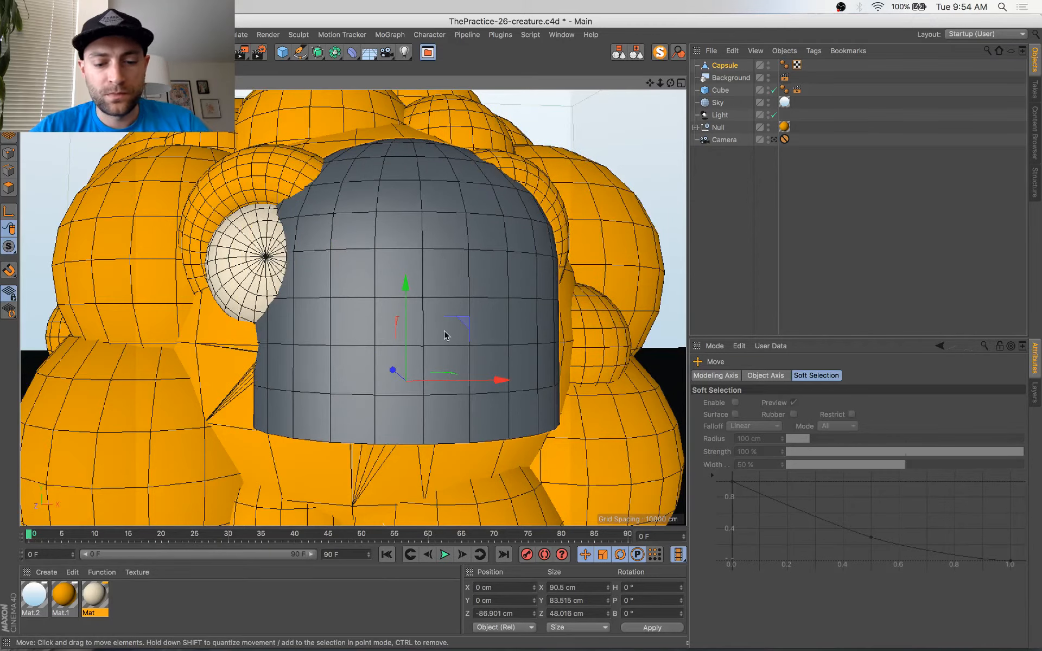
pyautogui.moveTo(564, 229); pyautogui.dragTo(310, 455)
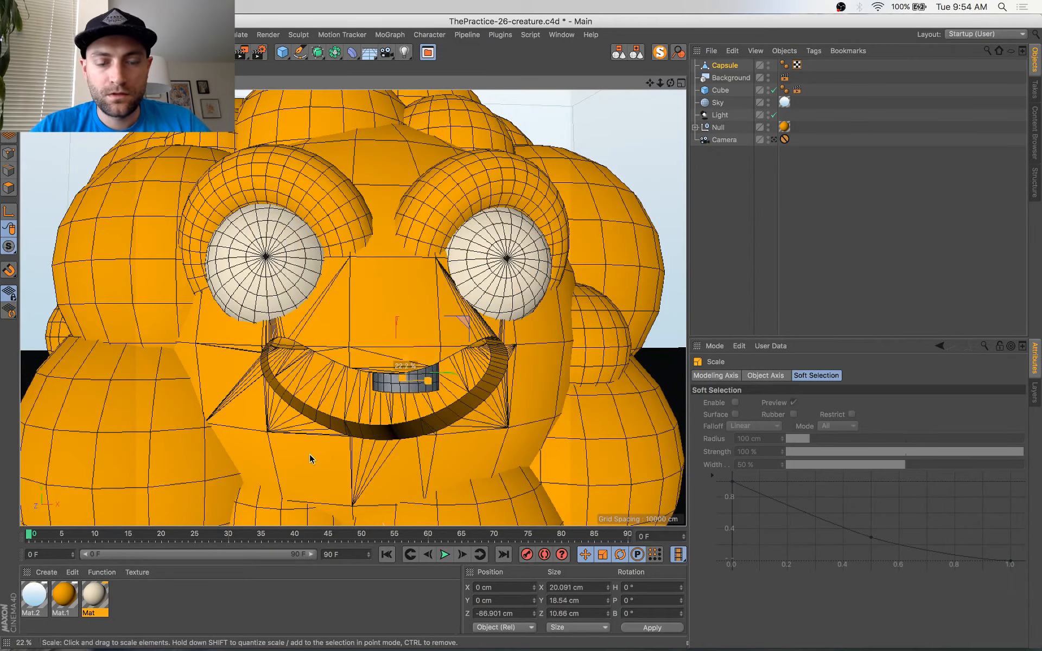
# Step: Place the tooth at the mouth's lower edge, X about -25.9 cm and Y -14.3 cm, and shrink it to about 14.2 cm wide
pyautogui.press('e')
pyautogui.moveTo(381, 383); pyautogui.dragTo(318, 338)
pyautogui.press('t')
pyautogui.moveTo(448, 319); pyautogui.dragTo(358, 336)
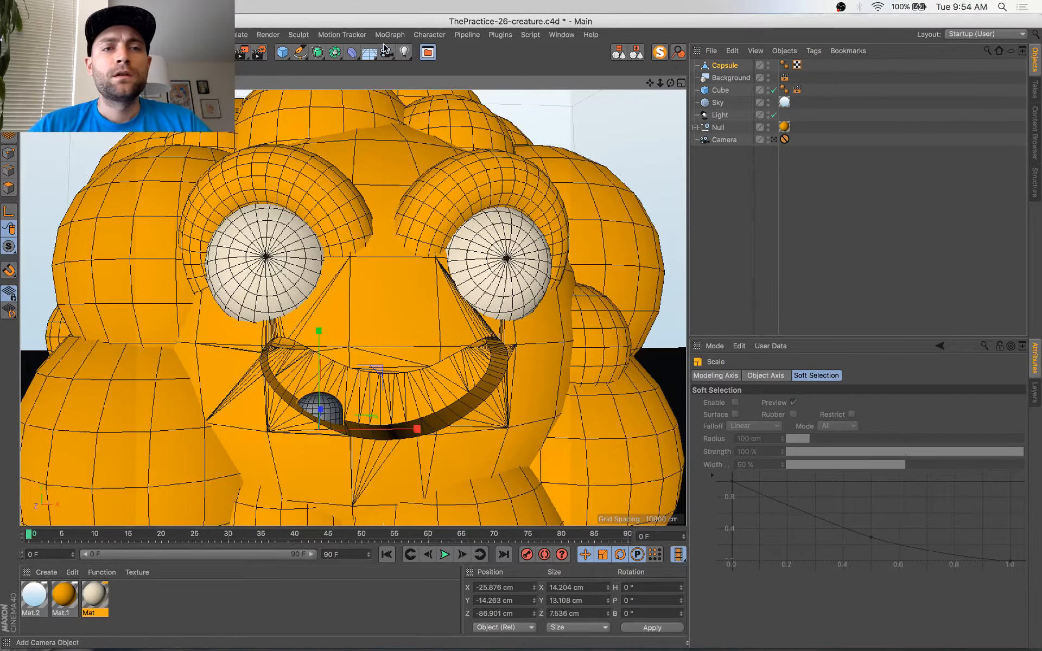
# Step: Put the tooth capsule in a linear Cloner with 5 clones, offset 14 cm in X and 0 cm in Y
pyautogui.click(401, 36)
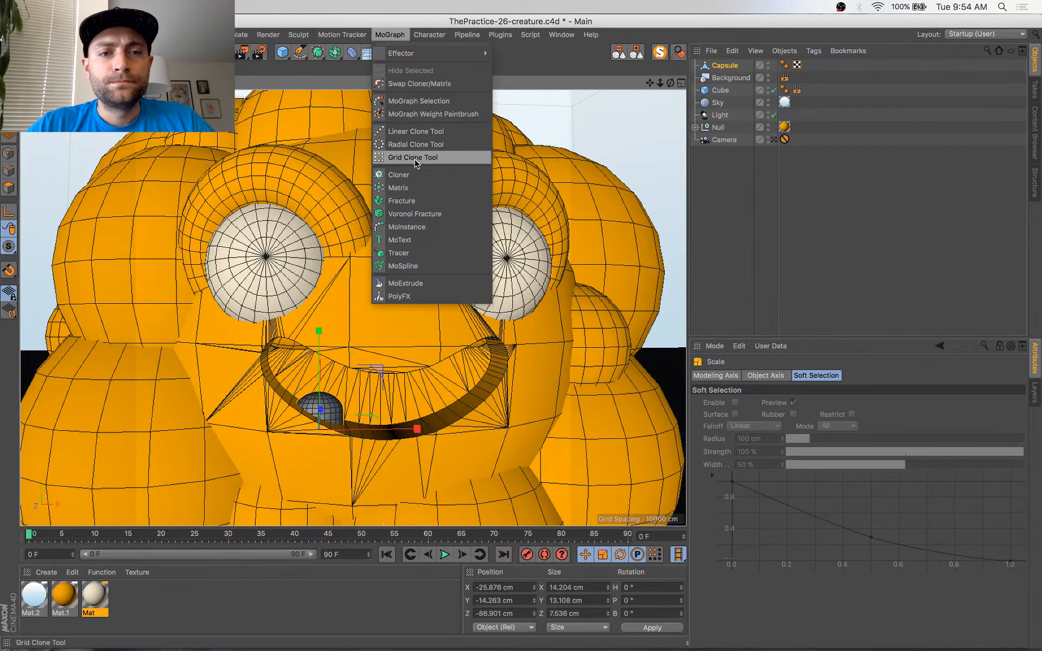
pyautogui.keyDown('alt'); pyautogui.click(402, 177); pyautogui.keyUp('alt')
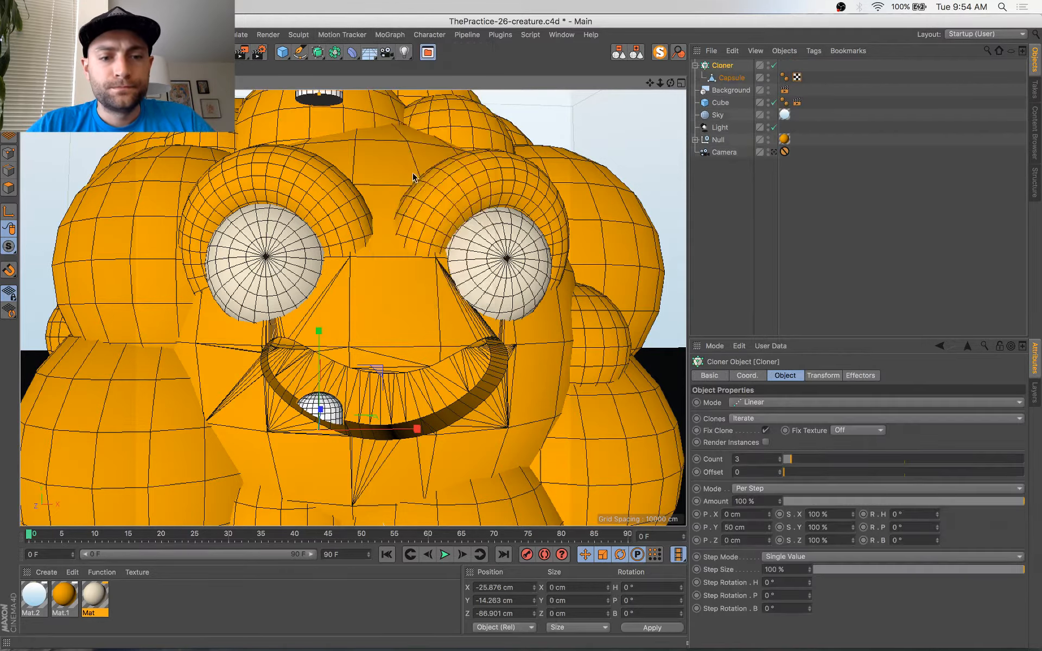
pyautogui.click(755, 530)
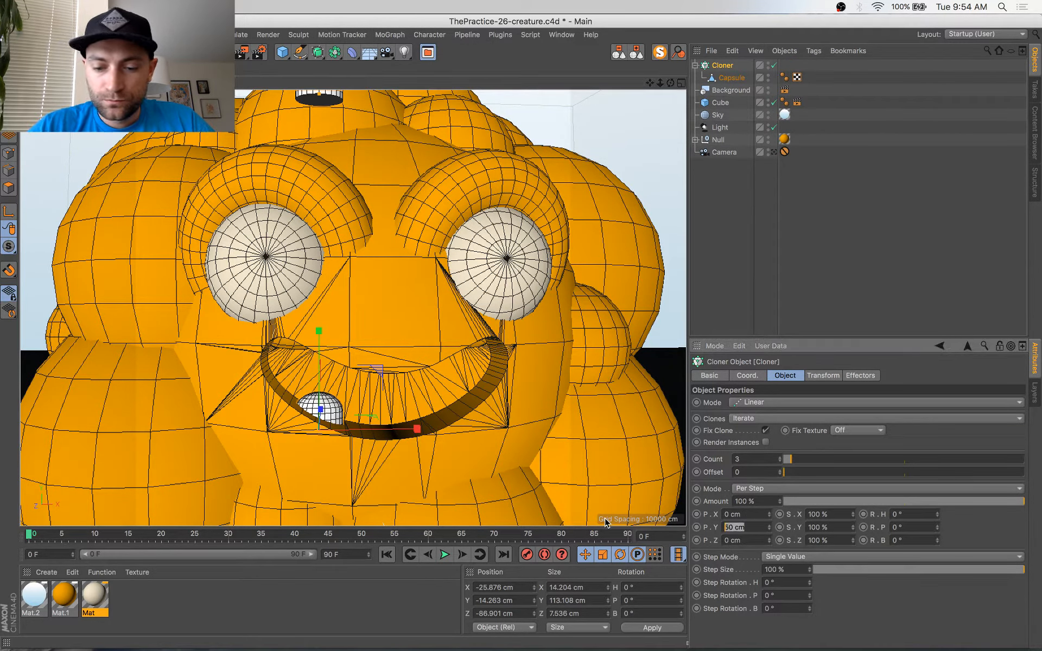
pyautogui.write('0')
pyautogui.press('Return')
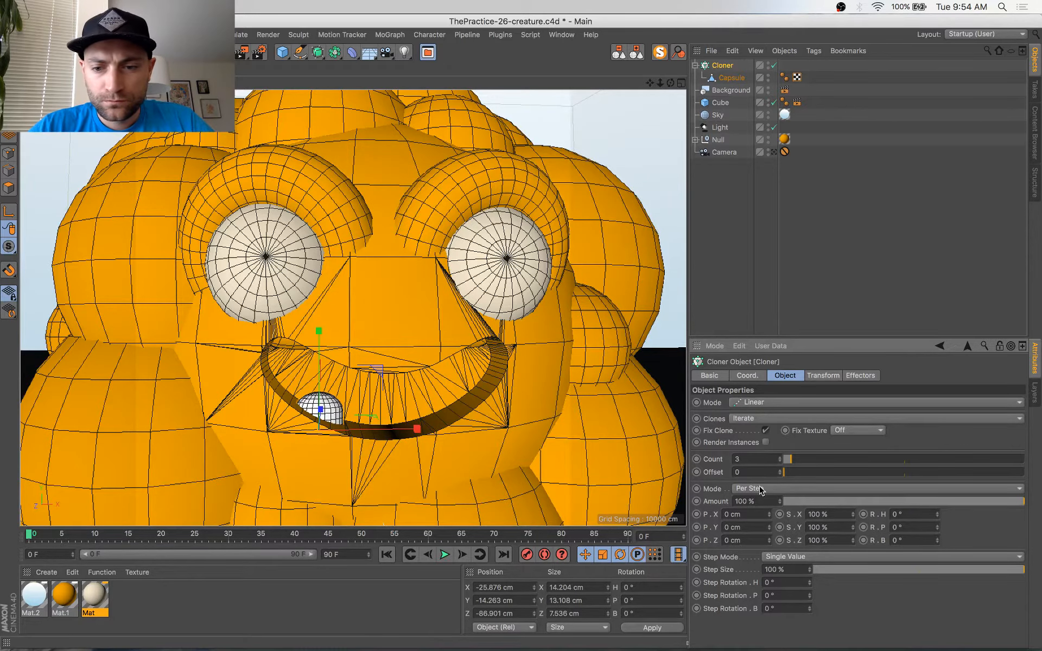
pyautogui.moveTo(770, 514); pyautogui.dragTo(769, 508)
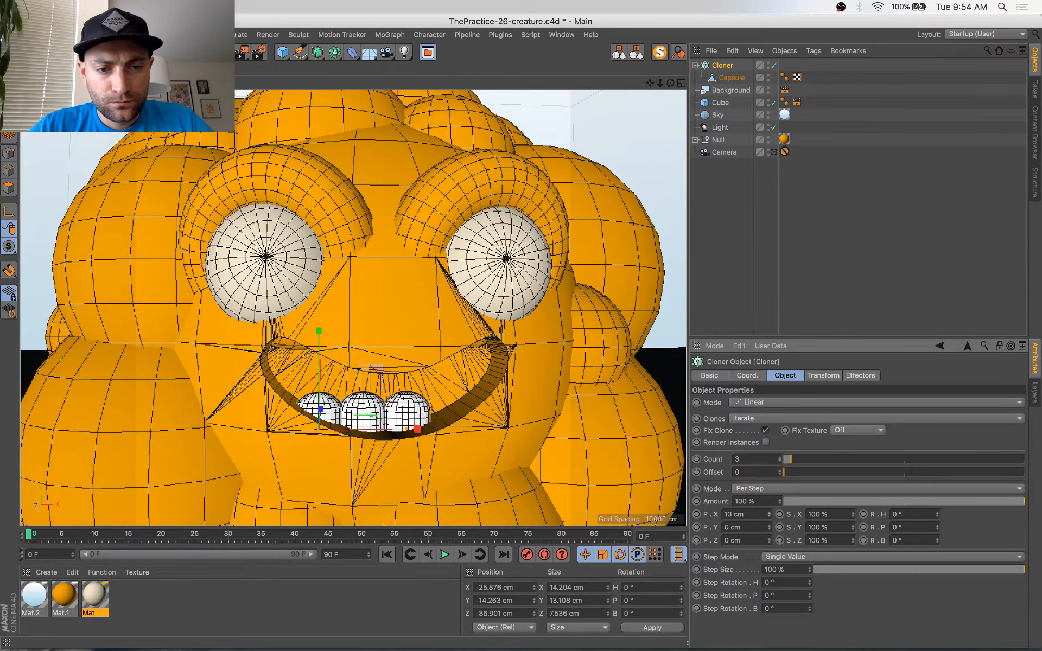
pyautogui.click(770, 512)
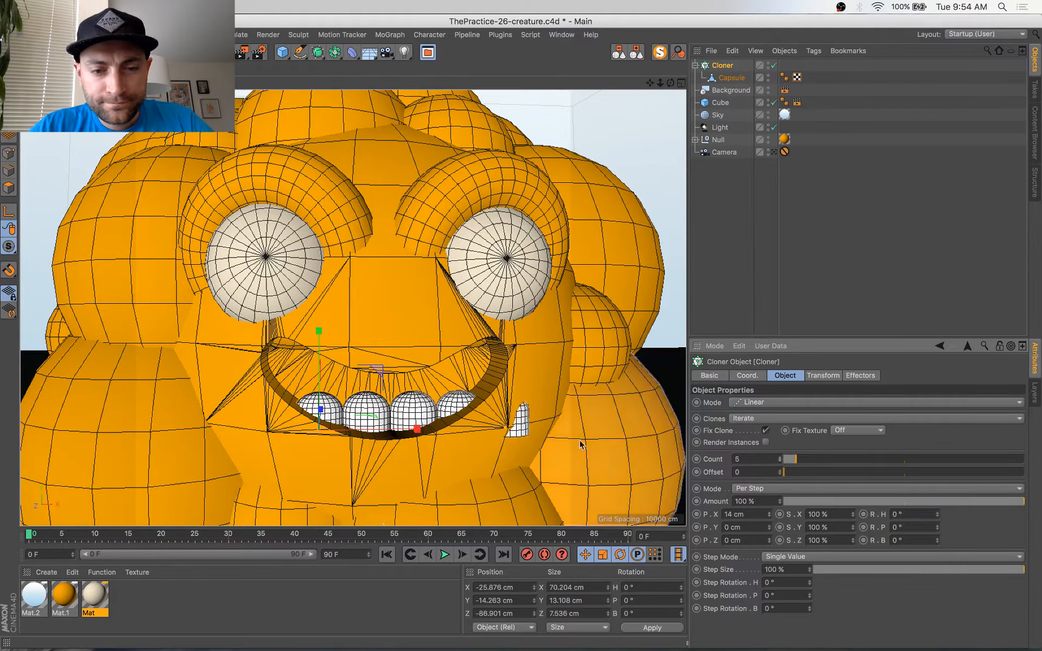
# Step: Move the row of cloned teeth along the lower lip to about X -34.9 cm, Y -13.2 cm, Z -91 cm
pyautogui.press('e')
pyautogui.click(723, 66)
pyautogui.keyDown('alt'); pyautogui.moveTo(406, 377); pyautogui.dragTo(382, 431); pyautogui.keyUp('alt')
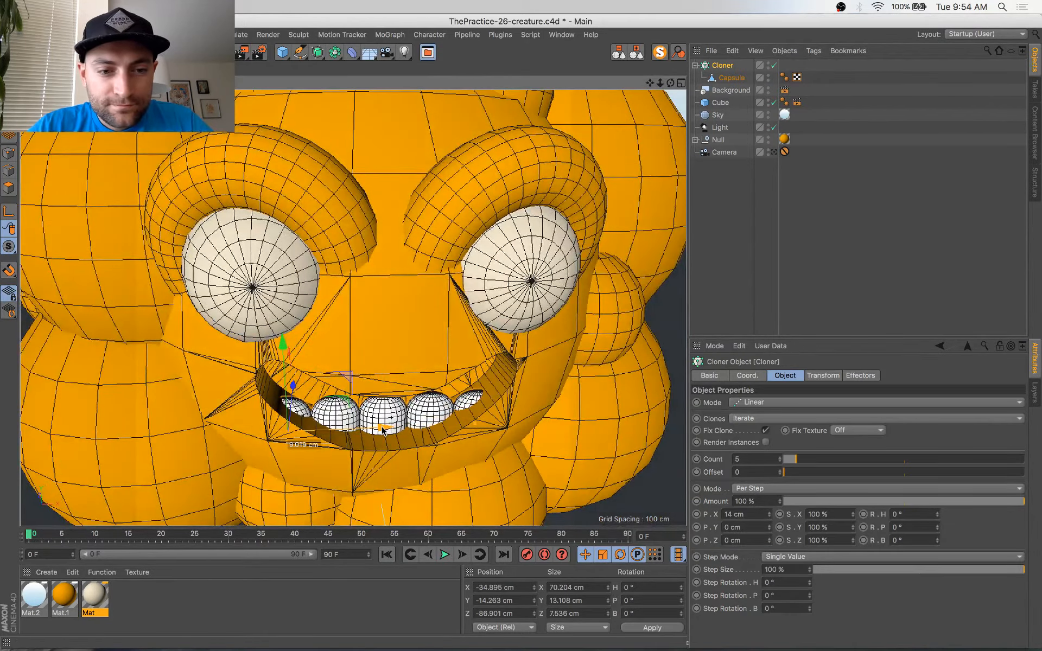
pyautogui.keyDown('alt'); pyautogui.moveTo(436, 407); pyautogui.dragTo(417, 364); pyautogui.keyUp('alt')
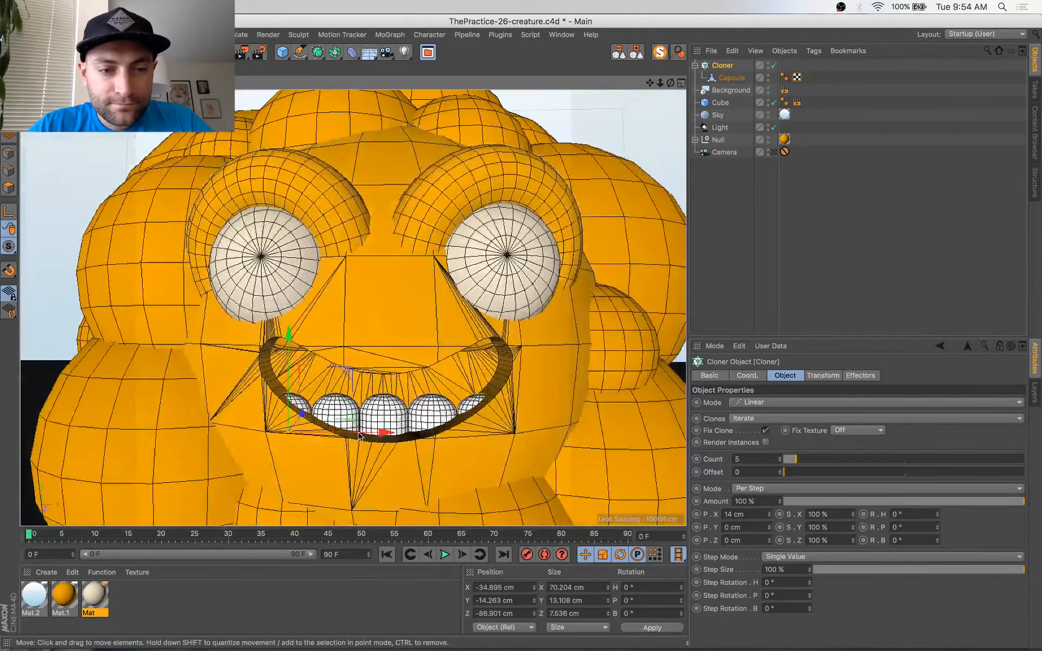
pyautogui.keyDown('alt'); pyautogui.moveTo(358, 436); pyautogui.dragTo(405, 406); pyautogui.keyUp('alt')
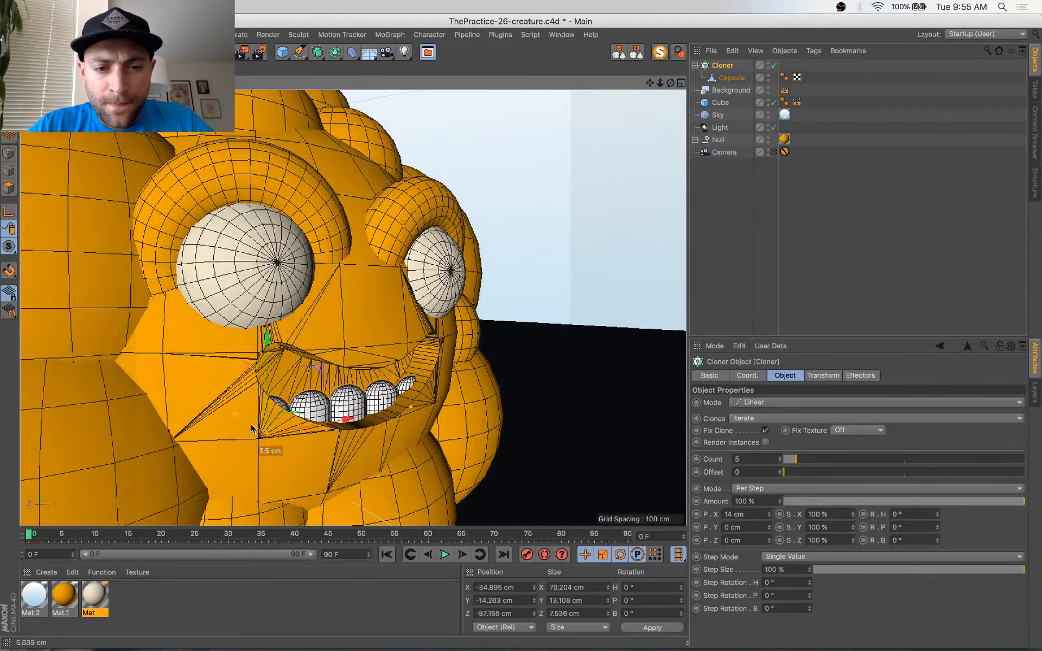
pyautogui.moveTo(253, 430)
pyautogui.mouseDown()
pyautogui.moveTo(270, 368)
pyautogui.moveTo(252, 423)
pyautogui.mouseUp()
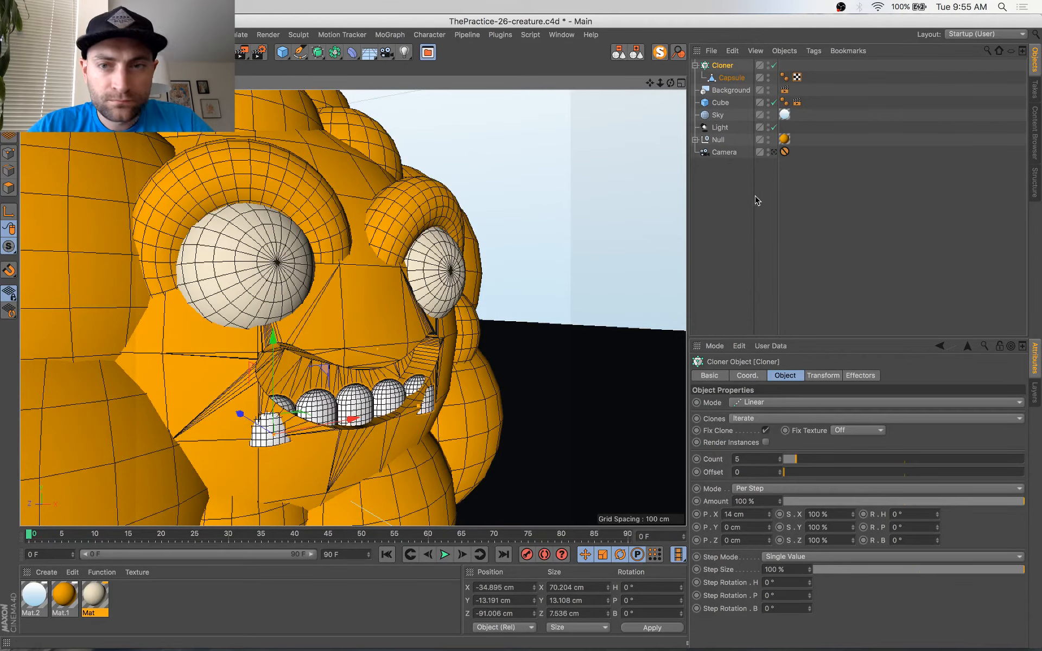
# Step: Set the lower teeth Cloner's count to 4 and shift the row to about X -27.9 cm, Z -88.1 cm
pyautogui.click(780, 457)
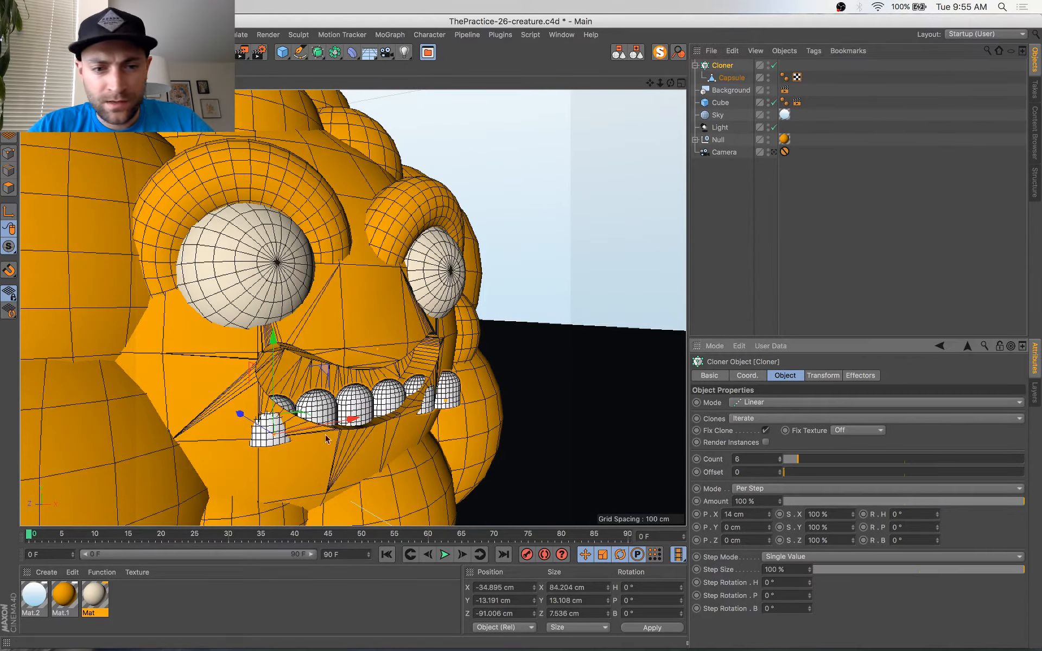
pyautogui.click(781, 462)
pyautogui.keyDown('alt'); pyautogui.moveTo(473, 421); pyautogui.dragTo(281, 407); pyautogui.keyUp('alt')
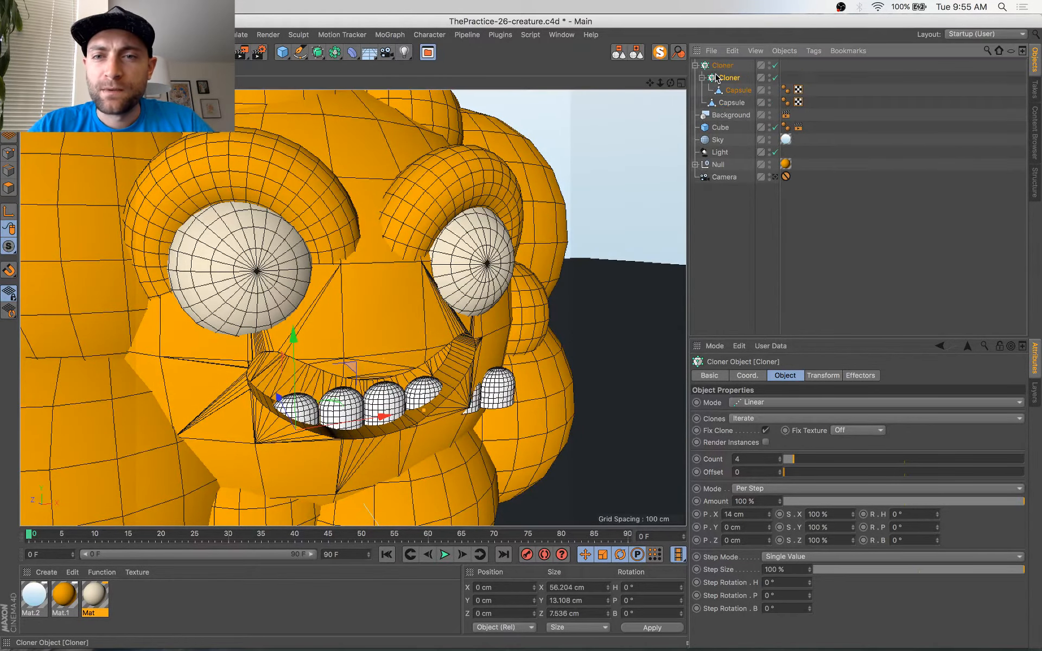
# Step: Duplicate the lower teeth Cloner, rotate the copy 180° in bank and move it to the upper lip, about X 12.6 cm, Y 8.6 cm
pyautogui.keyDown('ctrl'); pyautogui.moveTo(724, 63); pyautogui.dragTo(722, 63); pyautogui.keyUp('ctrl')
pyautogui.press('r')
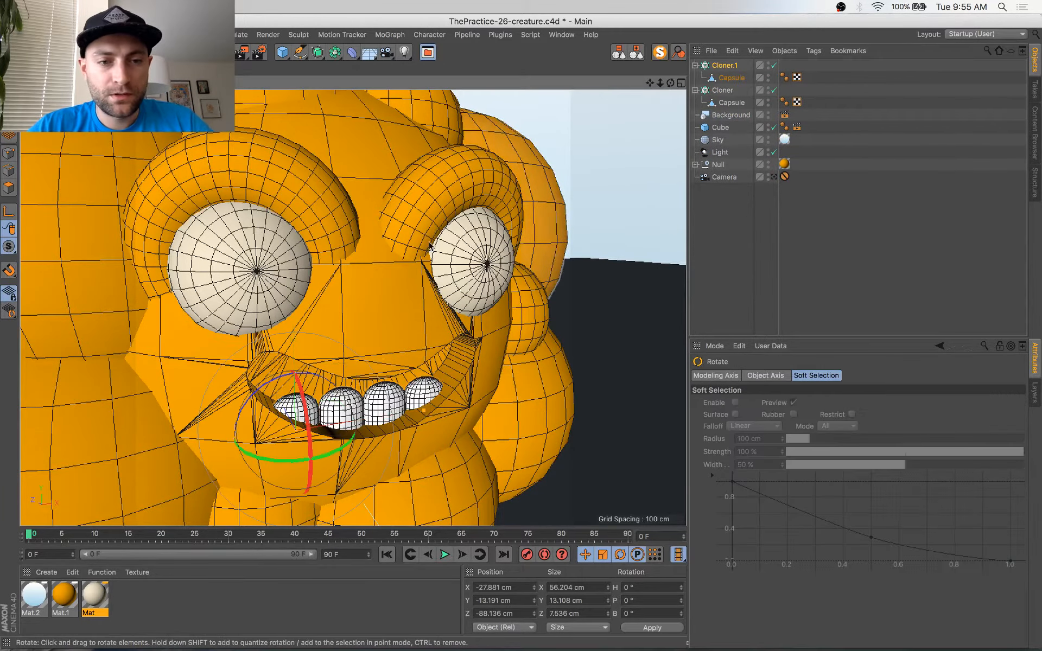
pyautogui.moveTo(325, 454); pyautogui.dragTo(383, 437)
pyautogui.press('e')
pyautogui.moveTo(308, 515); pyautogui.dragTo(296, 444)
pyautogui.moveTo(200, 370); pyautogui.dragTo(251, 334)
# Step: Set the upper teeth Cloner's count to 6 and move the row to about X 27.8 cm, Y 11.7 cm
pyautogui.click(724, 66)
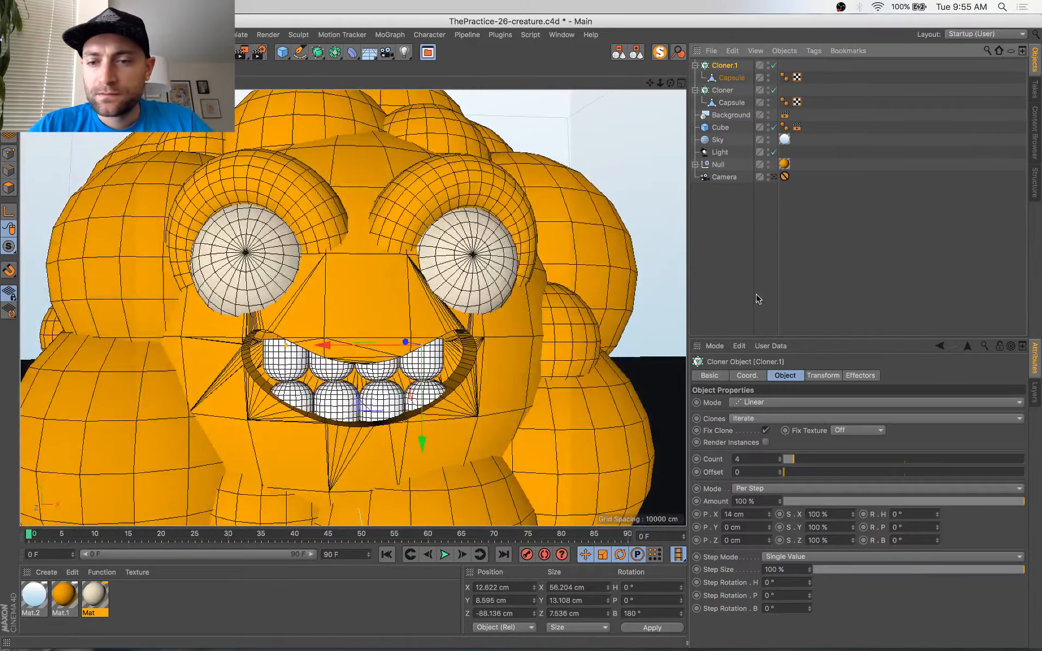
pyautogui.click(780, 458)
pyautogui.moveTo(334, 345); pyautogui.dragTo(373, 354)
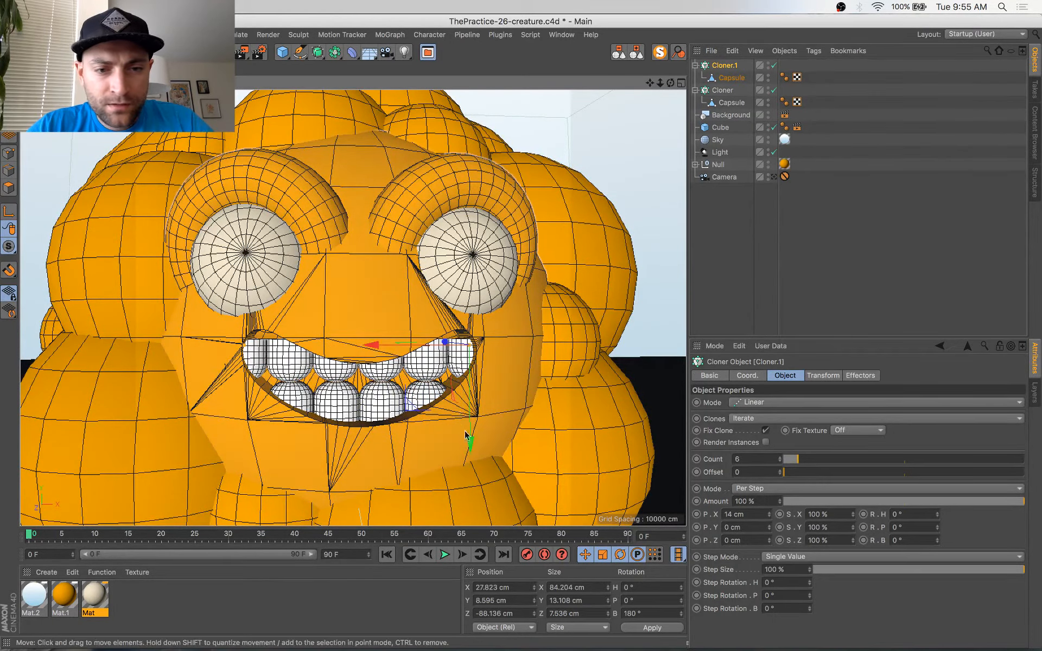
pyautogui.moveTo(469, 437); pyautogui.dragTo(471, 440)
# Step: Center the upper teeth using the Front view and adjust the row to about X 28.3 cm, Y 9.4 cm, Z -87.9 cm
pyautogui.moveTo(442, 390)
pyautogui.keyDown('alt'); pyautogui.mouseDown()
pyautogui.moveTo(428, 380)
pyautogui.moveTo(442, 390)
pyautogui.mouseUp(); pyautogui.keyUp('alt')
pyautogui.middleClick(438, 390)
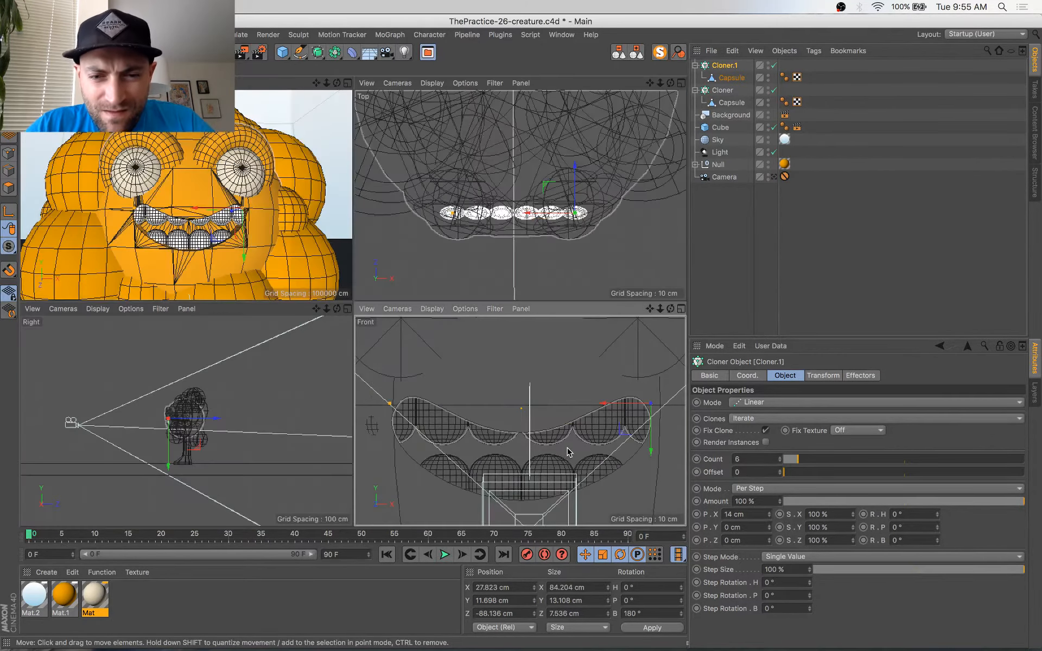
pyautogui.moveTo(620, 406); pyautogui.dragTo(617, 407)
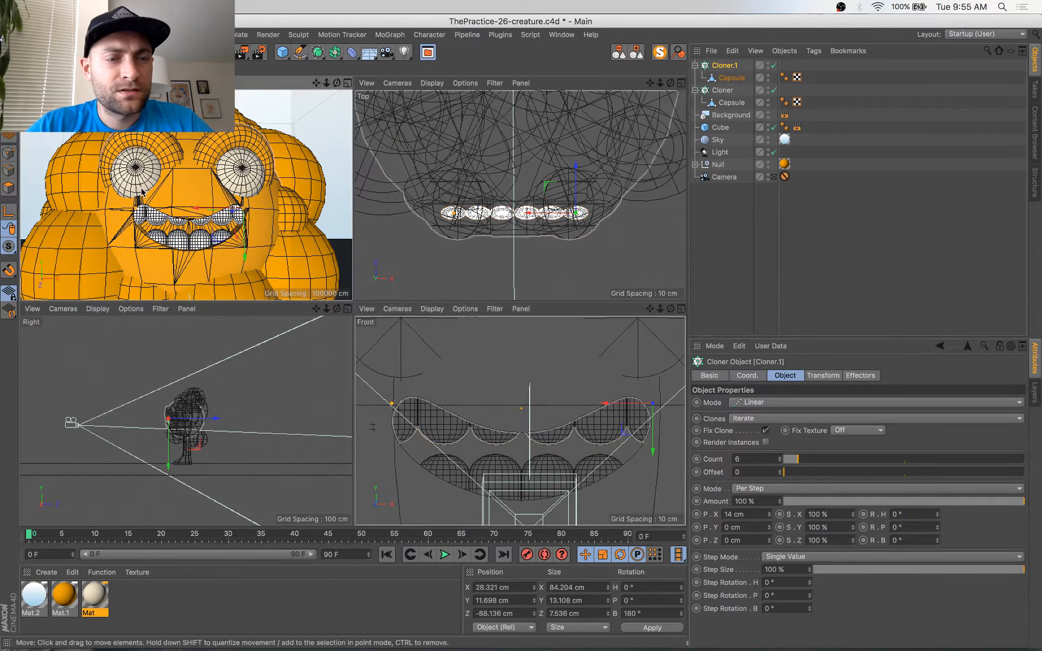
pyautogui.middleClick(277, 262)
pyautogui.keyDown('alt'); pyautogui.moveTo(277, 263); pyautogui.dragTo(362, 320); pyautogui.keyUp('alt')
pyautogui.keyDown('alt'); pyautogui.moveTo(503, 401); pyautogui.dragTo(475, 367); pyautogui.keyUp('alt')
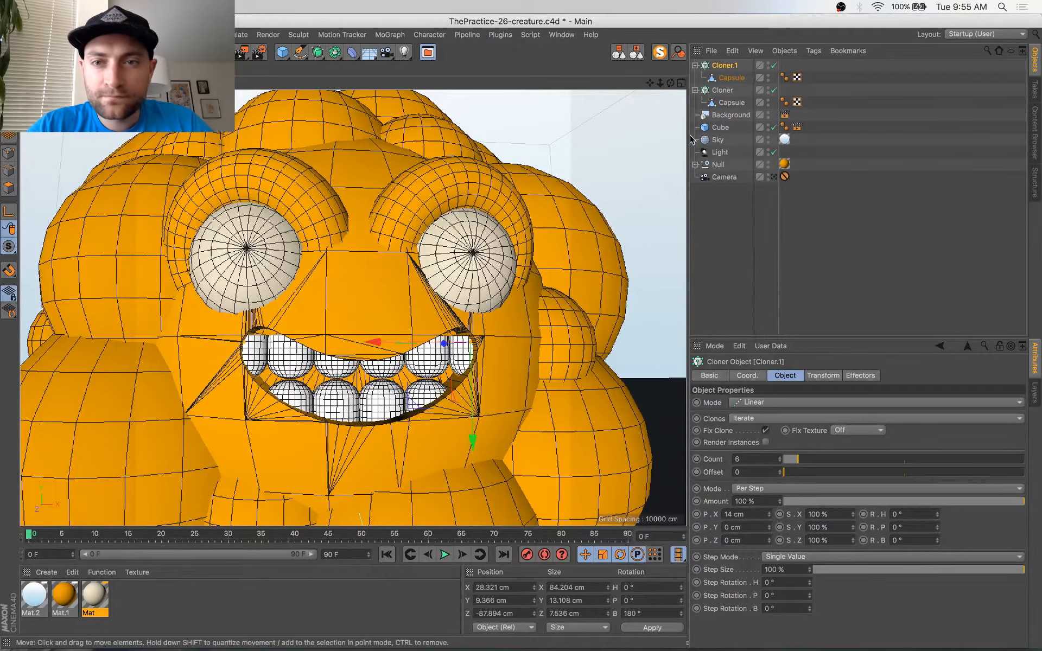
# Step: Lengthen the upper teeth by isolating their capsule and moving its flat base polygon to Y about -4.85 cm, with the full scene shown again
pyautogui.click(732, 78)
pyautogui.click(11, 189)
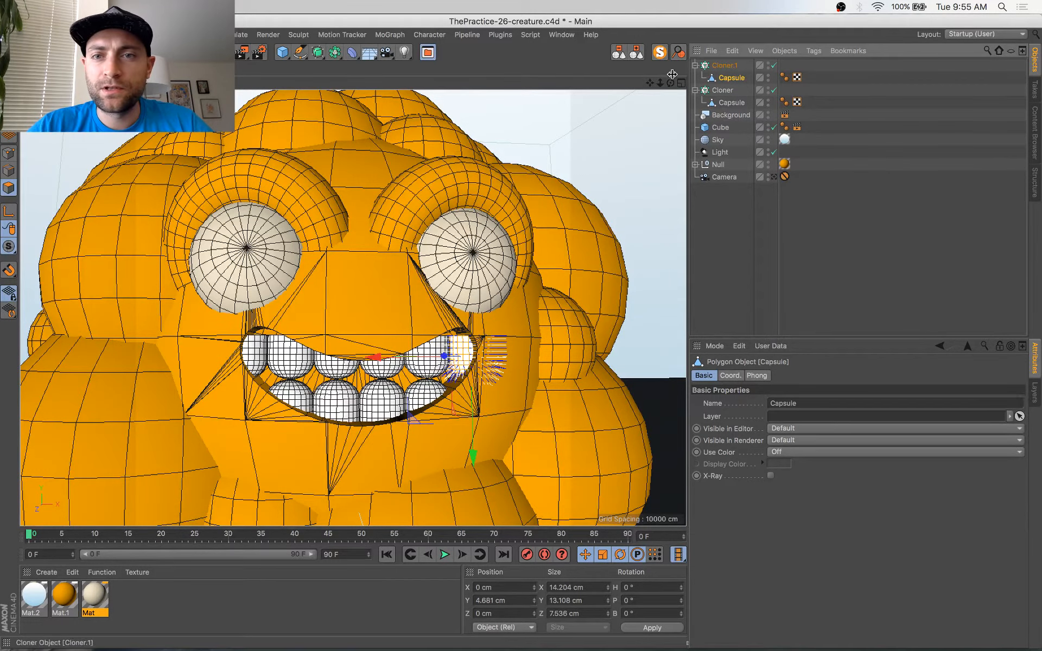
pyautogui.click(660, 52)
pyautogui.keyDown('alt'); pyautogui.moveTo(464, 252); pyautogui.dragTo(404, 379); pyautogui.keyUp('alt')
pyautogui.press('space')
pyautogui.click(402, 344)
pyautogui.press('space')
pyautogui.click(664, 52)
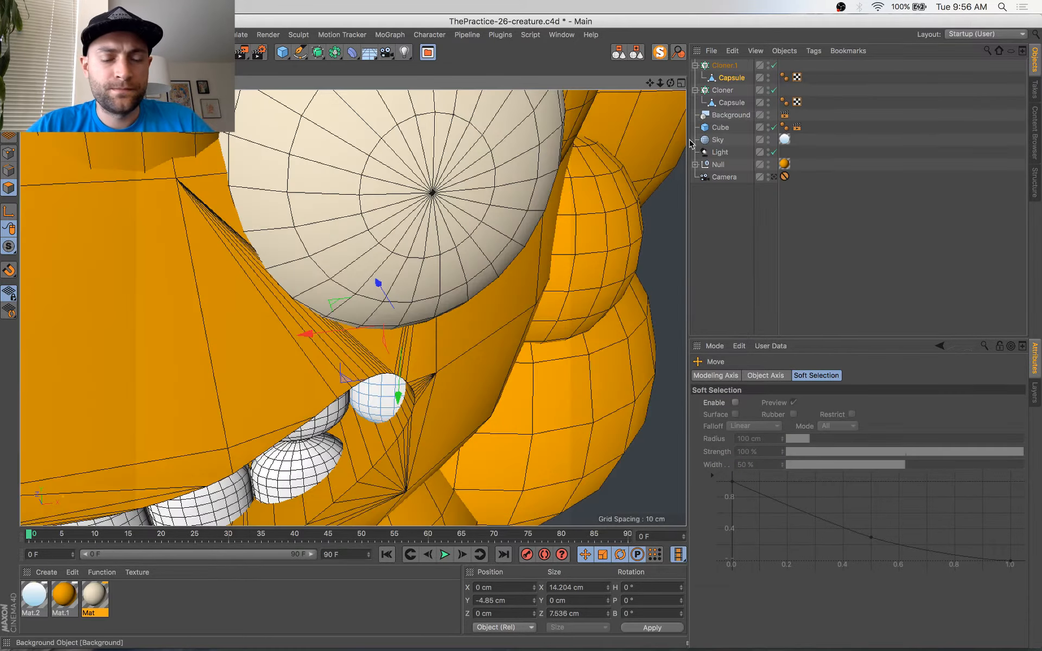
pyautogui.keyDown('alt'); pyautogui.moveTo(400, 321); pyautogui.dragTo(461, 209); pyautogui.keyUp('alt')
pyautogui.scroll(-6, 505, 200)
pyautogui.keyDown('alt'); pyautogui.moveTo(353, 309); pyautogui.dragTo(491, 366); pyautogui.keyUp('alt')
# Step: Switch to the browser to check the live-stream chat, and return to Cinema 4D
pyautogui.press('super+Tab')
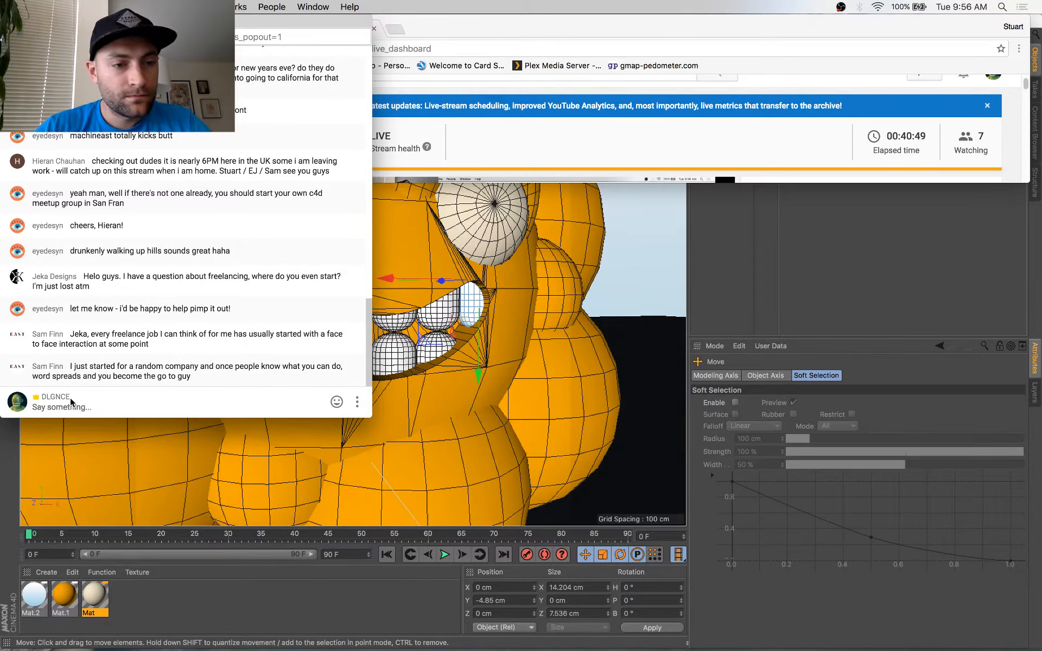
pyautogui.press('super+Tab')
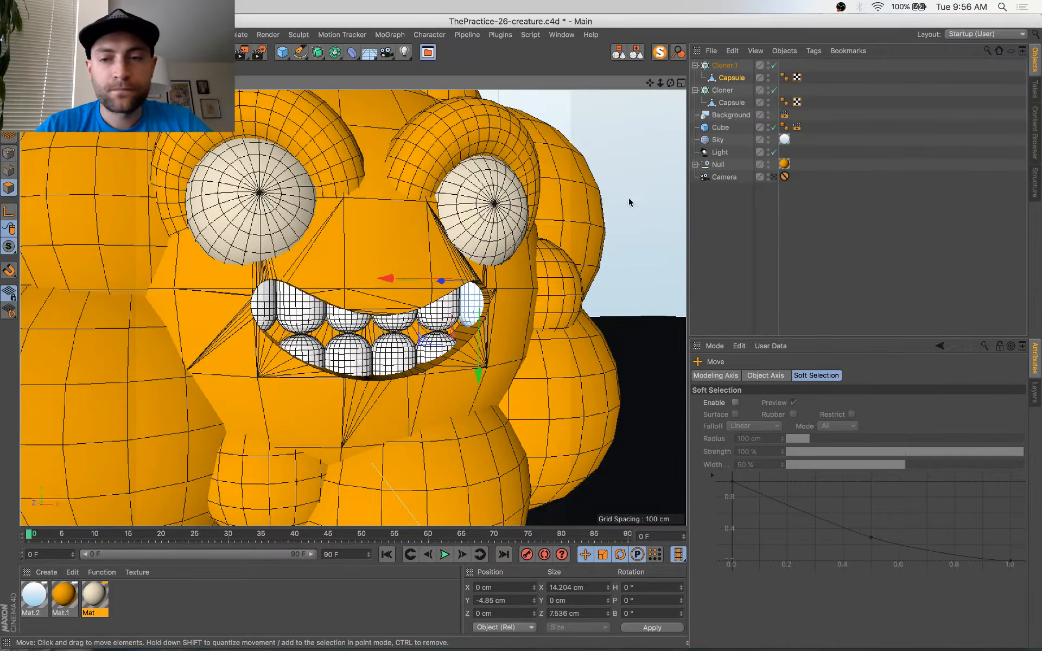
pyautogui.press('super+Tab')
pyautogui.press('super+Tab')
# Step: Select the upper teeth Cloner in Model mode, nudge it in depth to Z about -88.2 cm and save the scene
pyautogui.click(752, 291)
pyautogui.keyDown('alt'); pyautogui.moveTo(429, 308); pyautogui.dragTo(261, 302); pyautogui.keyUp('alt')
pyautogui.scroll(2, 422, 296)
pyautogui.click(439, 317)
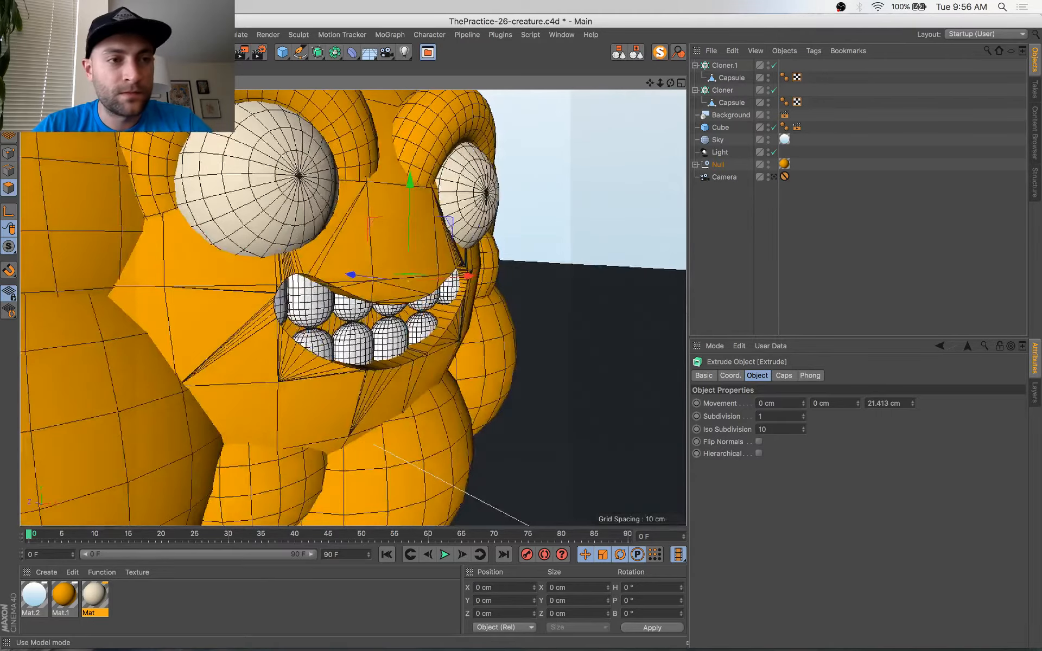
pyautogui.click(8, 101)
pyautogui.click(335, 295)
pyautogui.keyDown('alt'); pyautogui.moveTo(335, 296); pyautogui.dragTo(388, 276); pyautogui.keyUp('alt')
pyautogui.press('super+s')
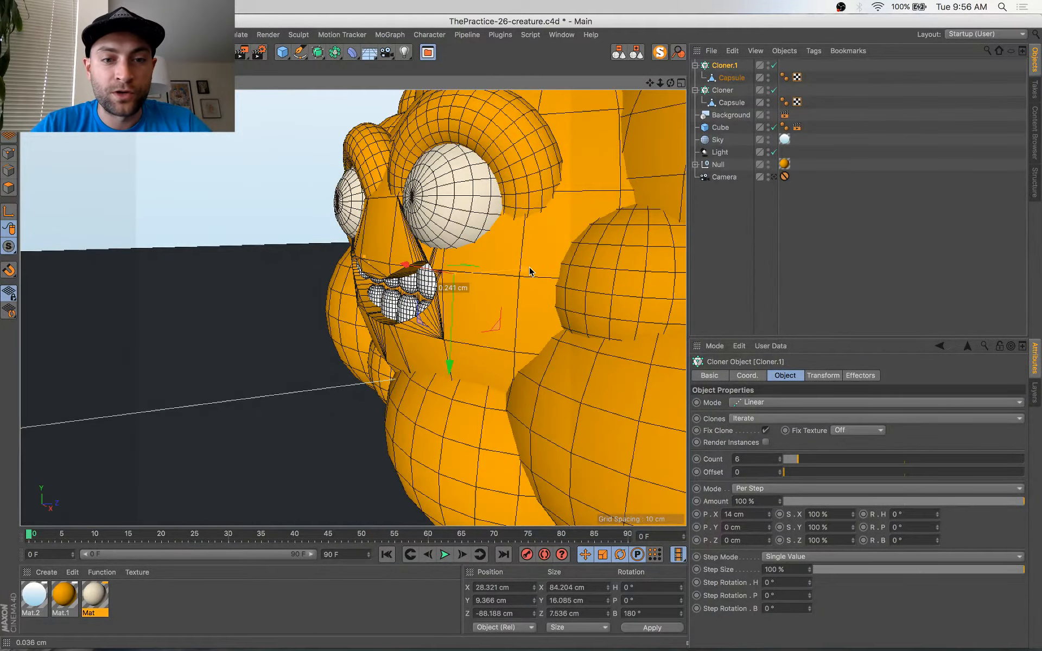
pyautogui.keyDown('alt'); pyautogui.moveTo(530, 272); pyautogui.dragTo(498, 328); pyautogui.keyUp('alt')
pyautogui.press('super+s')
# Step: Nudge the lower teeth Cloner in depth to Z about -87.7 cm and save the scene
pyautogui.click(409, 341)
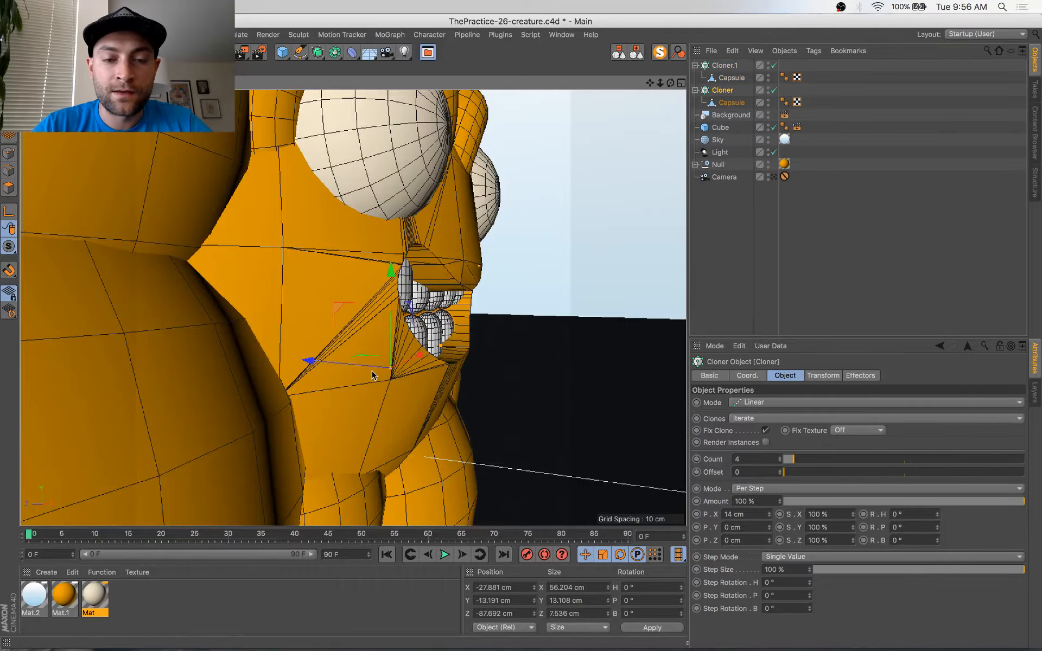
pyautogui.keyDown('alt'); pyautogui.moveTo(373, 375); pyautogui.dragTo(259, 386); pyautogui.keyUp('alt')
pyautogui.press('super+s')
pyautogui.scroll(-6, 411, 369)
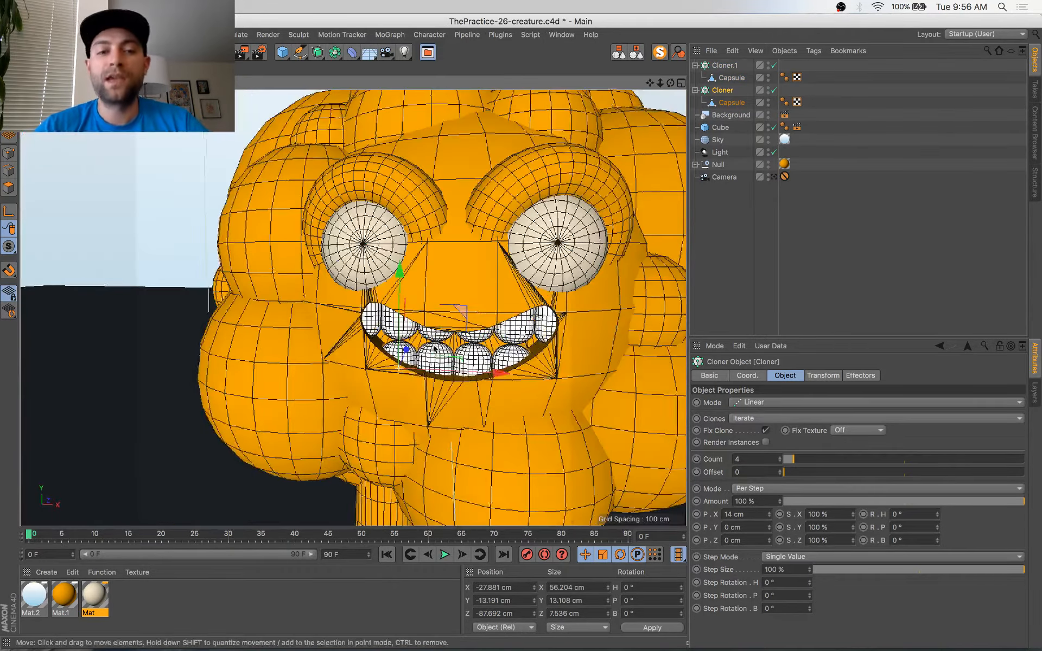
pyautogui.keyDown('alt'); pyautogui.moveTo(434, 347); pyautogui.dragTo(412, 348); pyautogui.keyUp('alt')
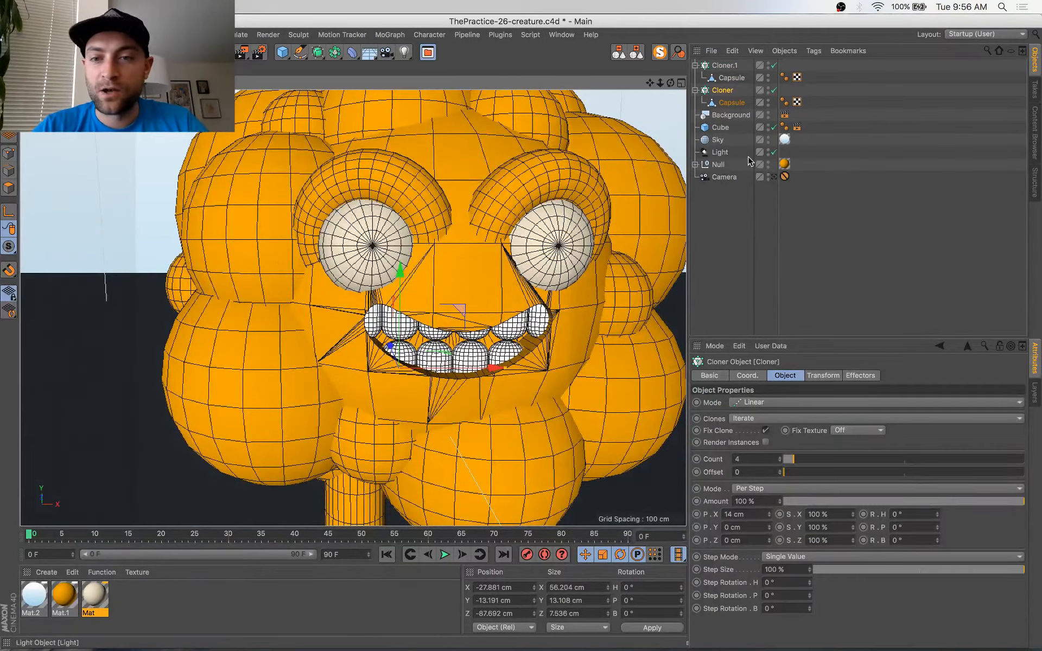
pyautogui.click(718, 164)
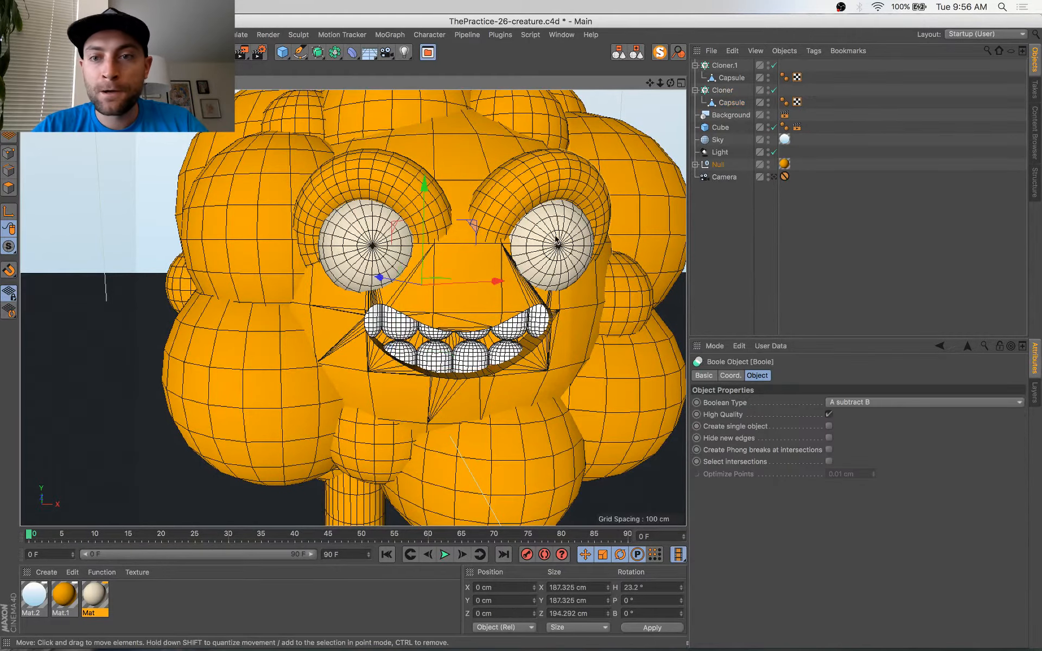
pyautogui.keyDown('alt'); pyautogui.moveTo(505, 325); pyautogui.dragTo(476, 309); pyautogui.keyUp('alt')
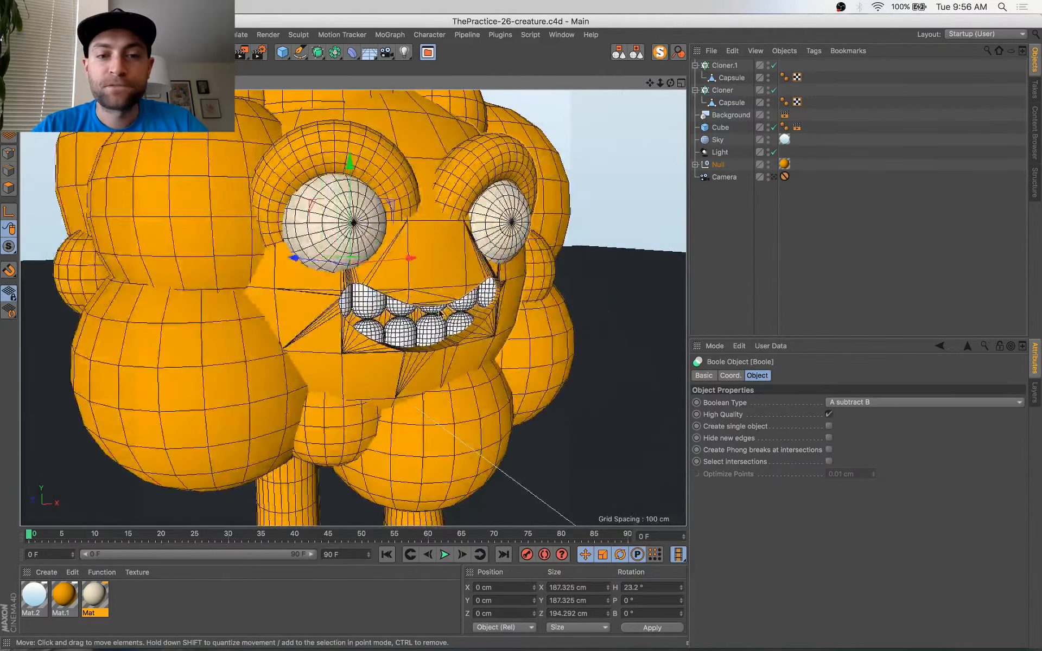
pyautogui.scroll(5, 439, 313)
# Step: Switch to the browser to read the latest live-stream chat messages, and return to Cinema 4D
pyautogui.press('super+Tab')
pyautogui.press('super+Tab')
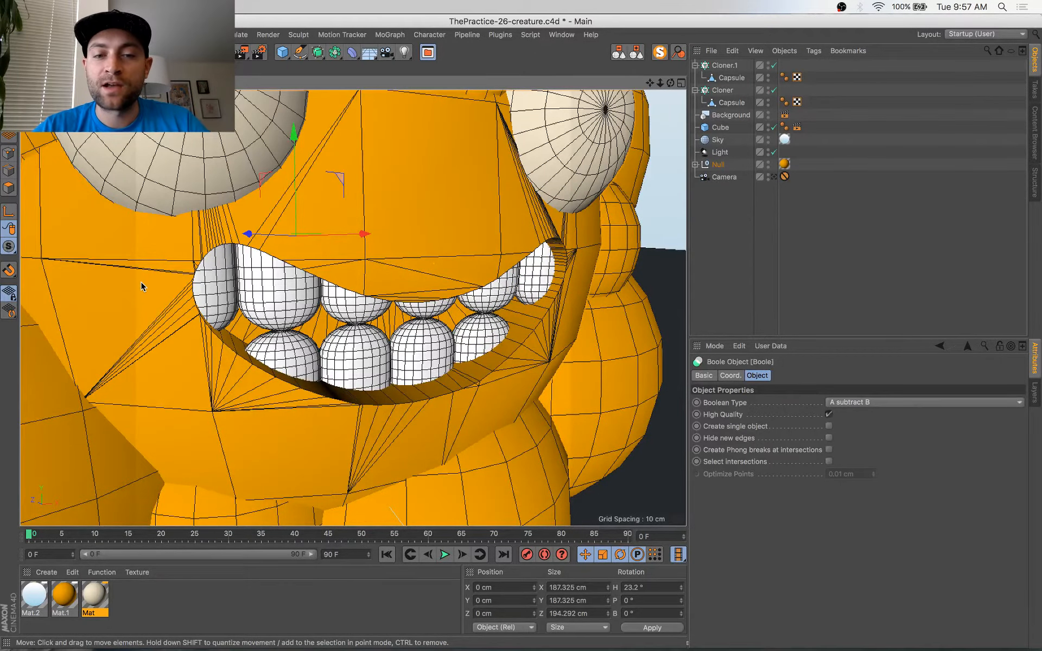
pyautogui.press('super+Tab')
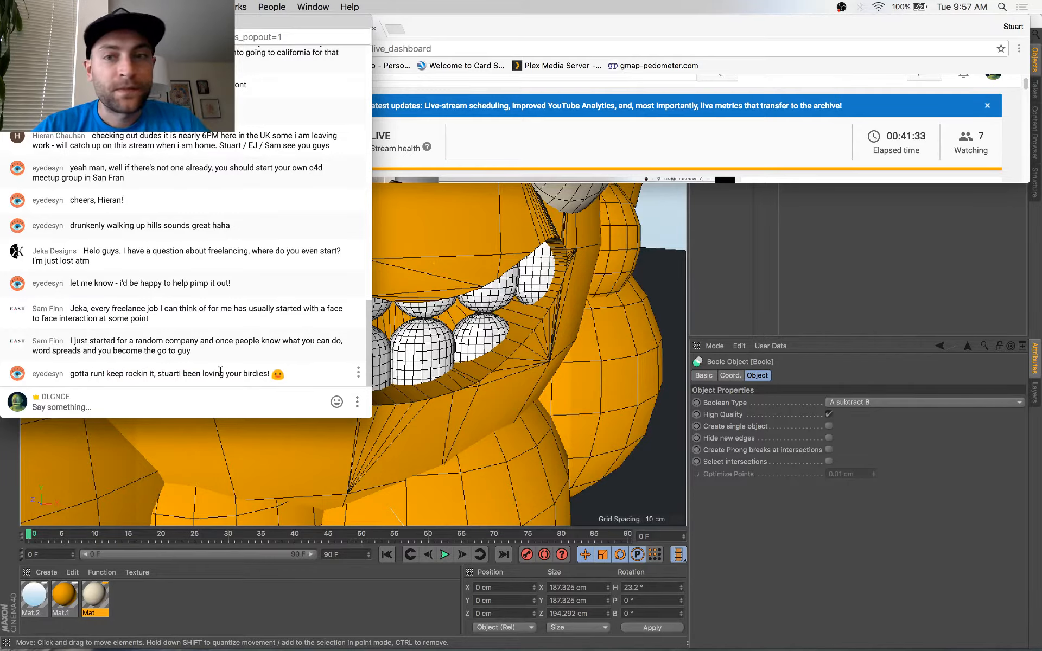
pyautogui.press('super+Tab')
# Step: Select the mouth Boole inside the nested Null group and convert a copy of it to polygons with Current State to Object
pyautogui.scroll(5, 477, 304)
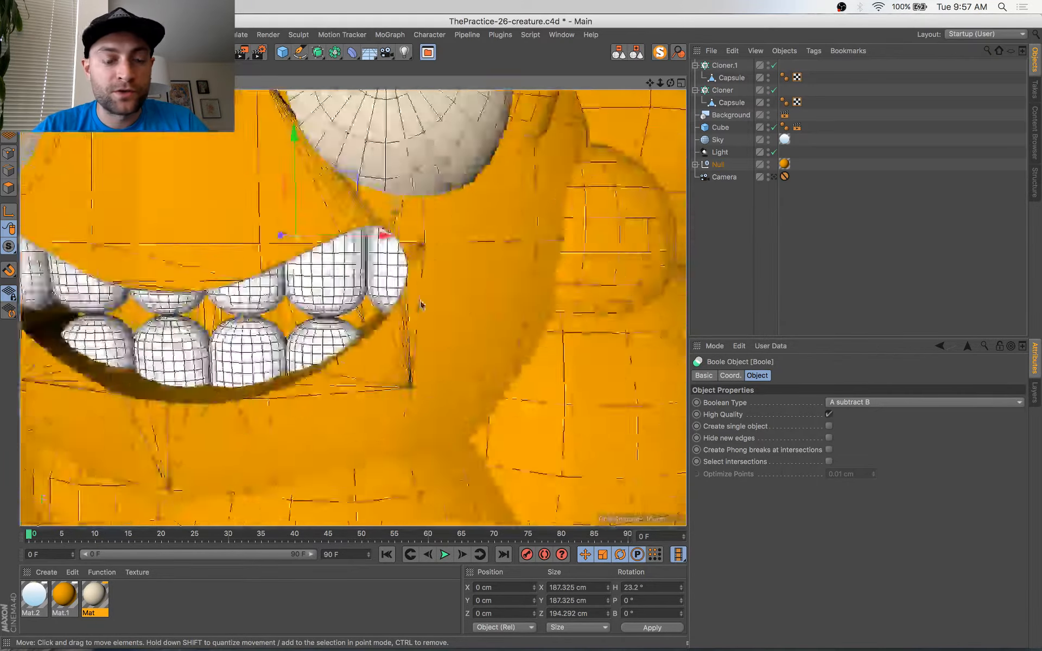
pyautogui.scroll(-5, 477, 304)
pyautogui.keyDown('alt'); pyautogui.moveTo(477, 304); pyautogui.dragTo(375, 312); pyautogui.keyUp('alt')
pyautogui.scroll(5, 449, 343)
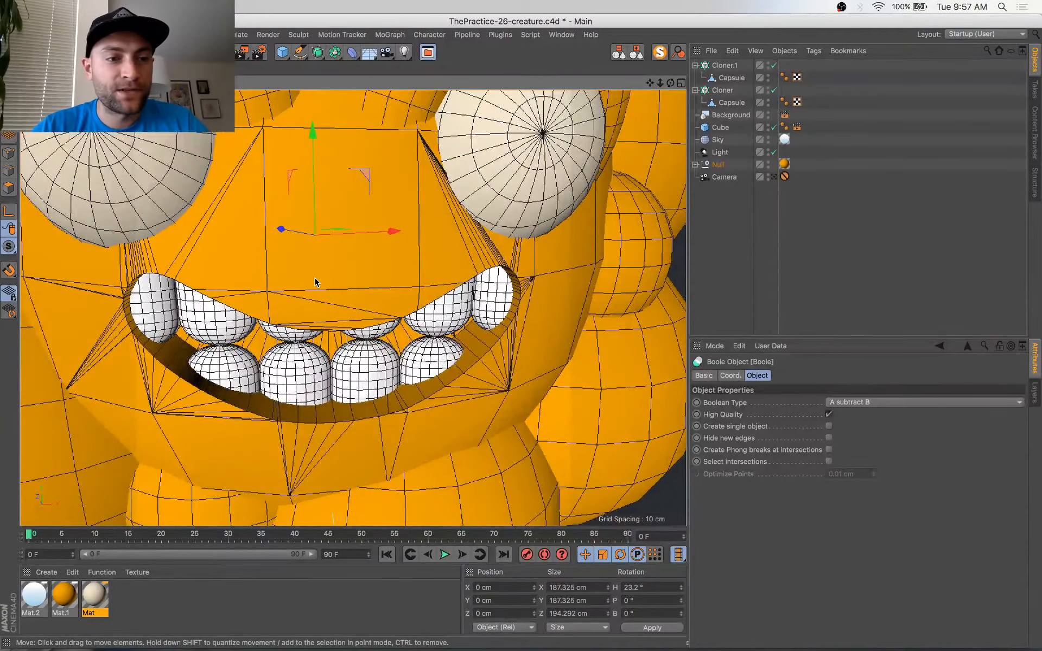
pyautogui.click(719, 166)
pyautogui.scroll(-5, 361, 367)
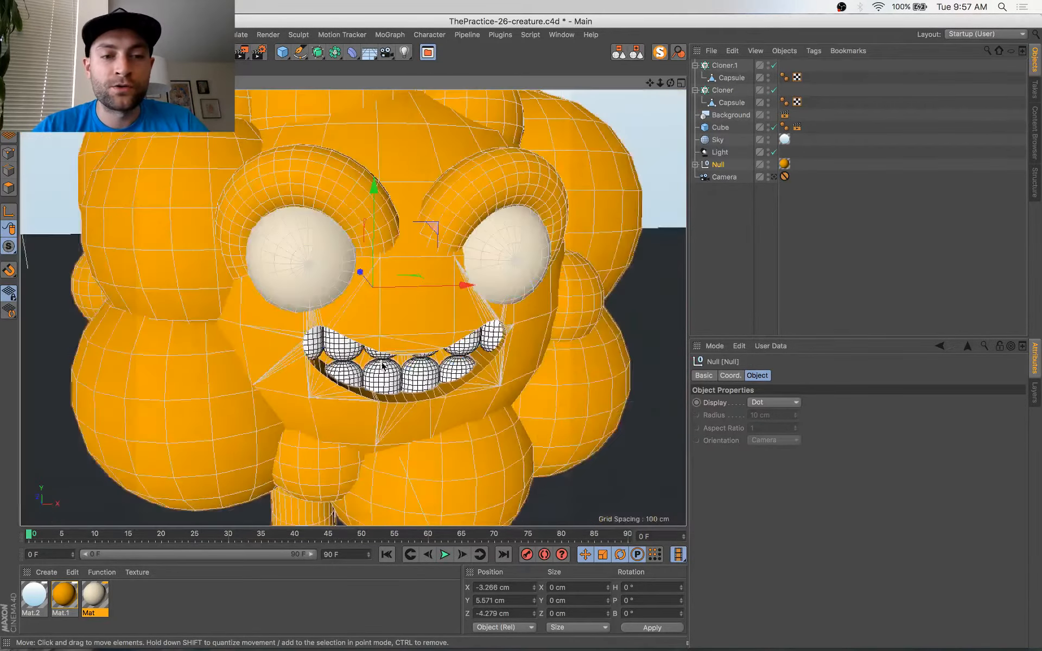
pyautogui.keyDown('alt'); pyautogui.moveTo(383, 367); pyautogui.dragTo(360, 337, button='middle'); pyautogui.keyUp('alt')
pyautogui.click(359, 315)
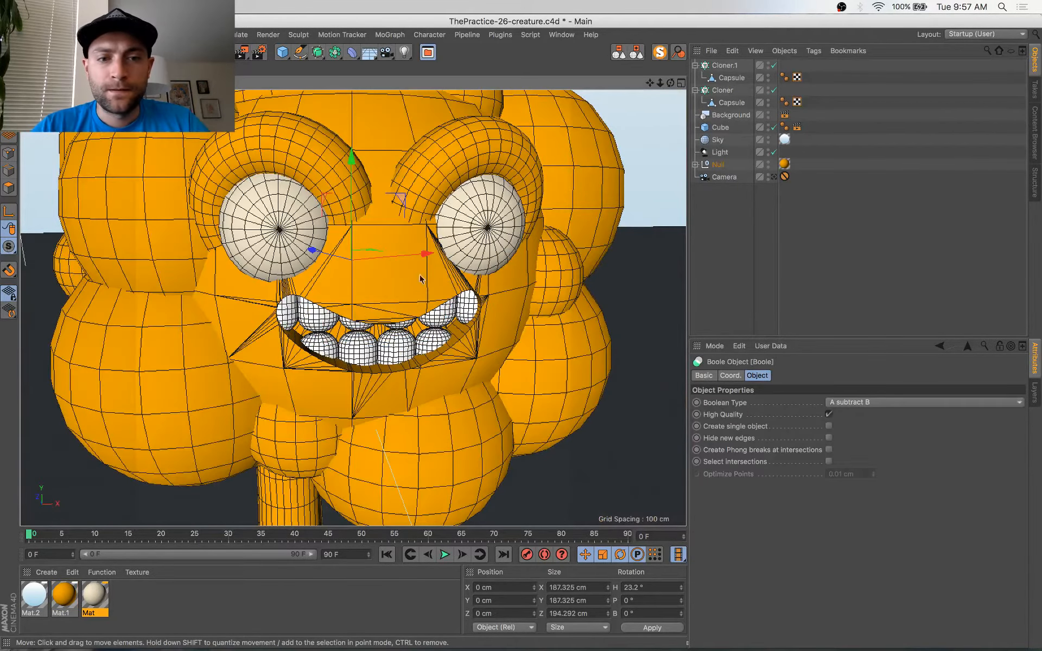
pyautogui.click(695, 165)
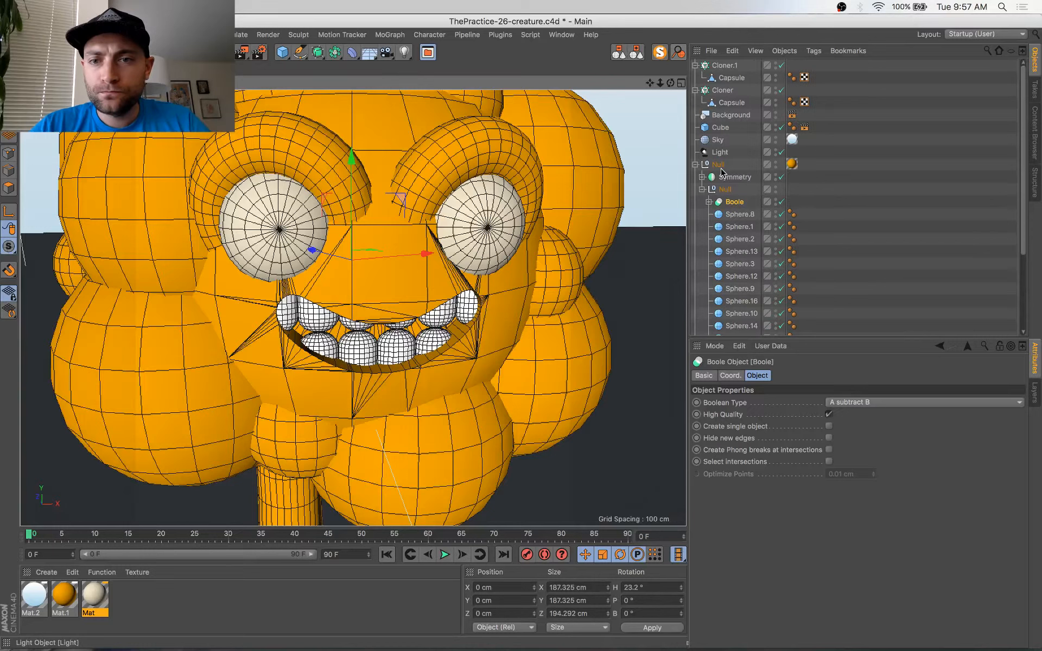
pyautogui.rightClick(731, 208)
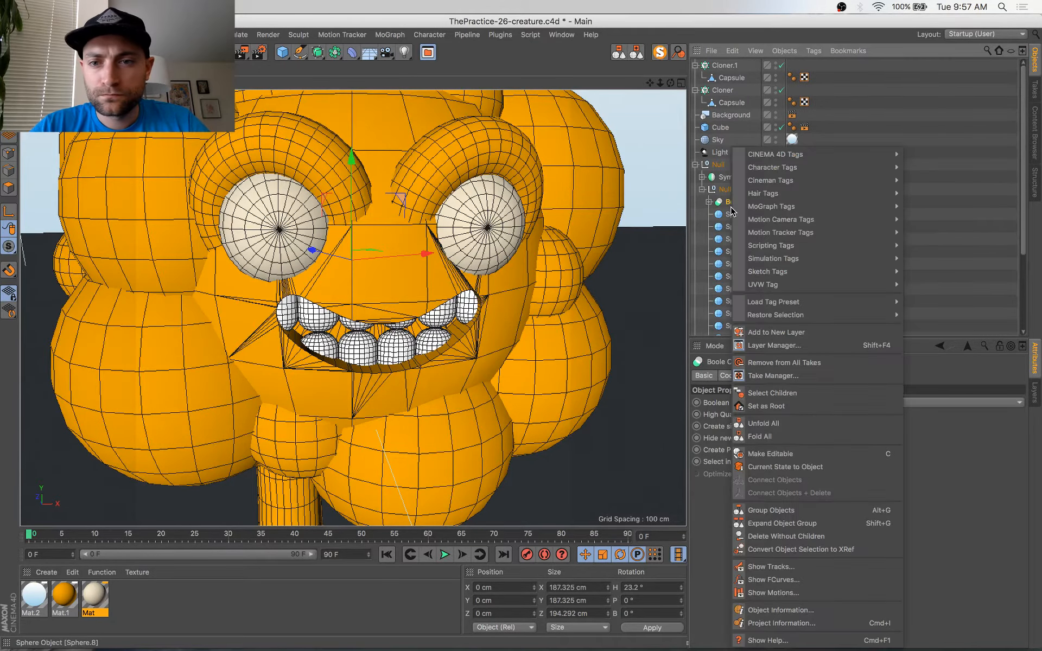
pyautogui.click(728, 203)
pyautogui.rightClick(726, 203)
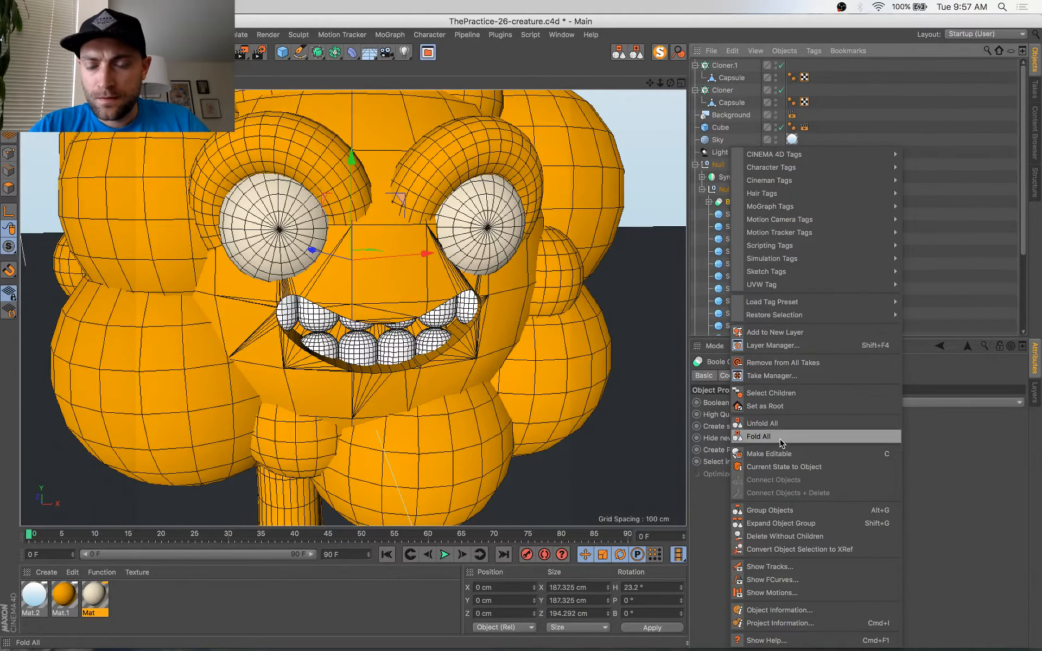
pyautogui.click(792, 467)
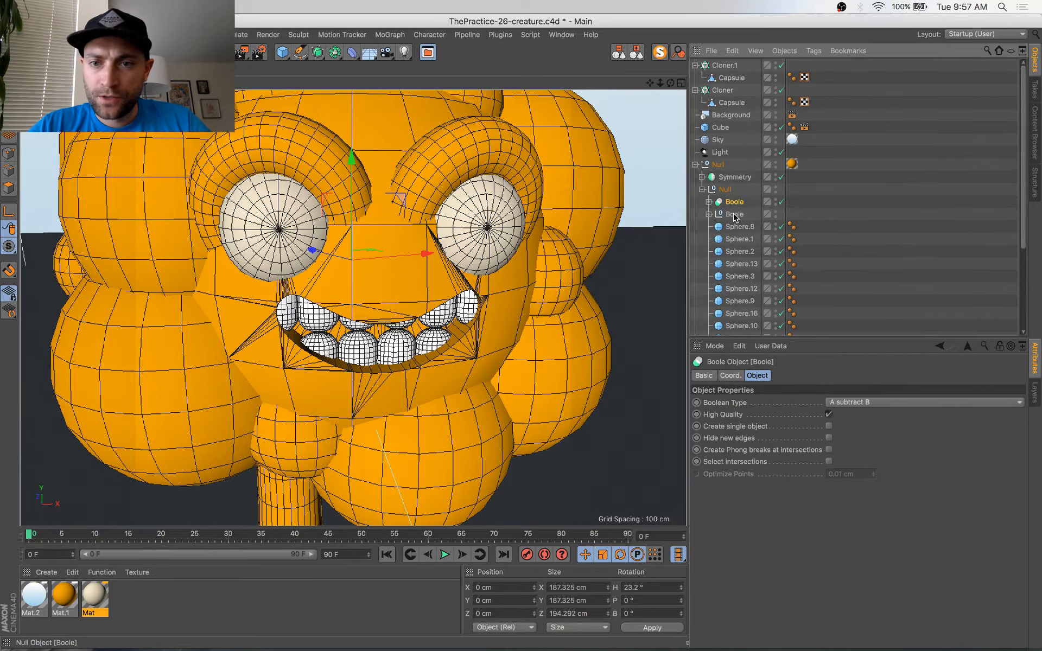
# Step: Move the converted Boole null out of the character's group to the top level of the hierarchy and expand it
pyautogui.moveTo(722, 172); pyautogui.dragTo(714, 165)
pyautogui.click(696, 178)
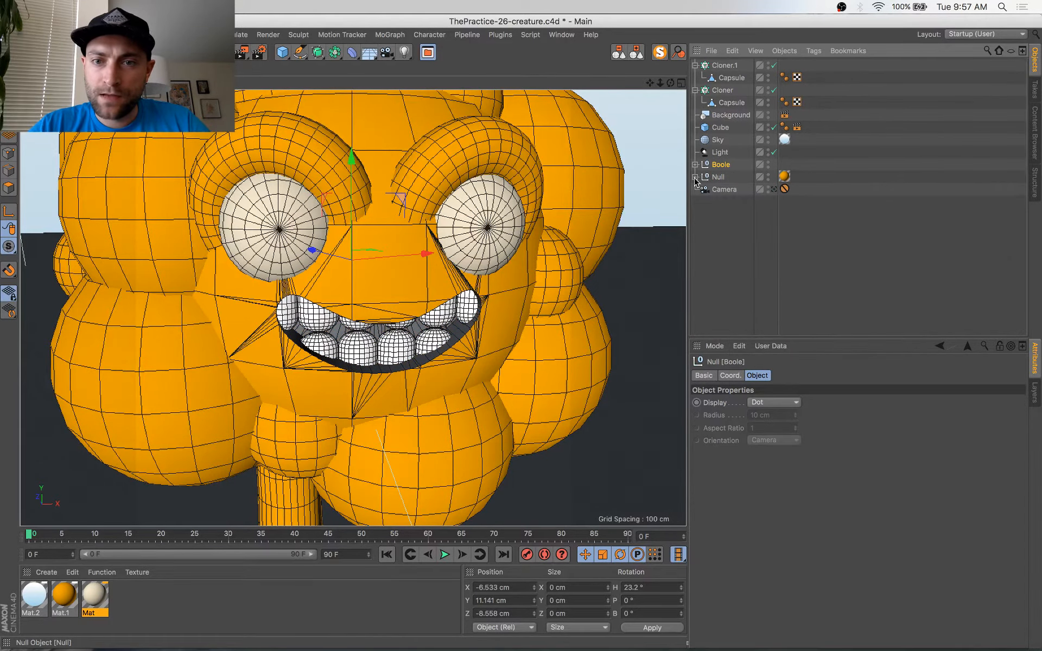
pyautogui.keyDown('alt'); pyautogui.moveTo(484, 298); pyautogui.dragTo(515, 281); pyautogui.keyUp('alt')
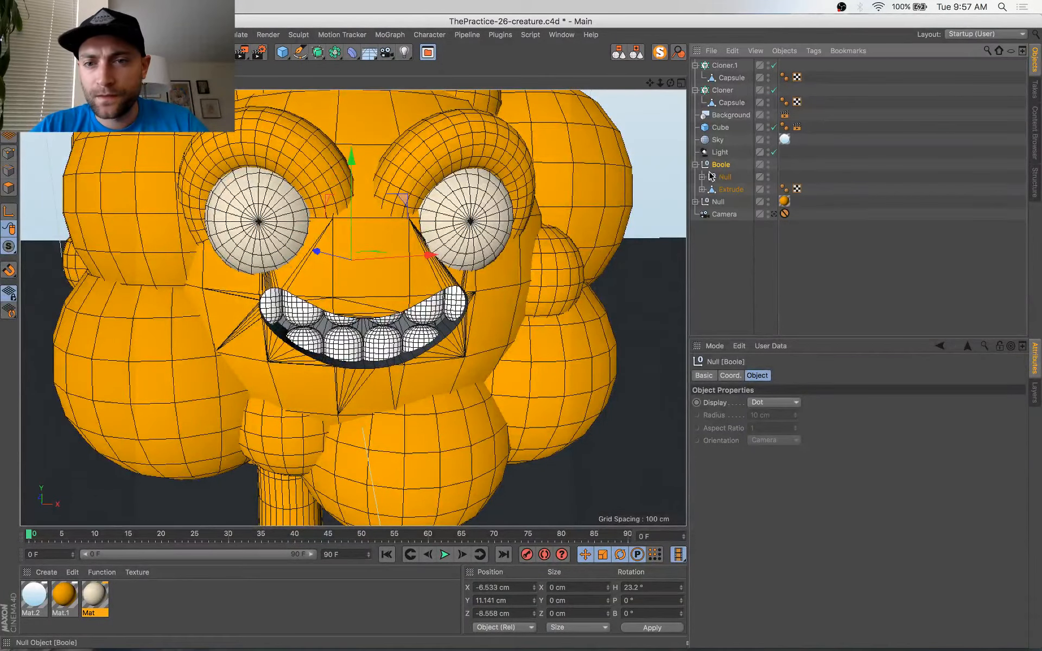
pyautogui.click(695, 165)
# Step: Compare the Sphere and Extrude meshes in the converted Boole in Polygons mode, and delete its Symmetry and Sphere objects
pyautogui.click(730, 214)
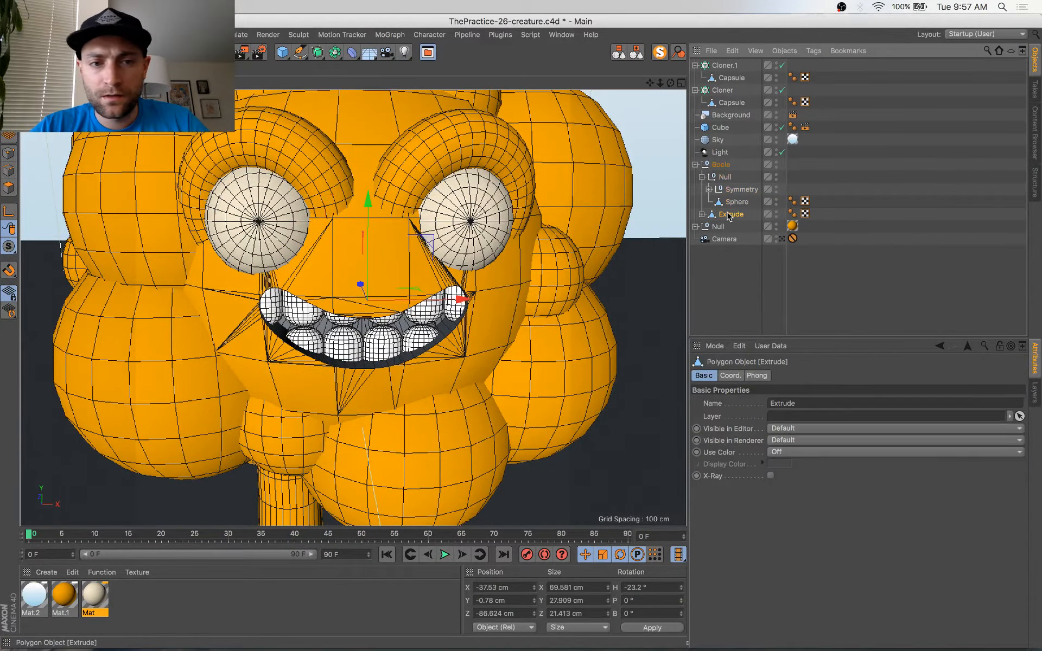
pyautogui.click(9, 188)
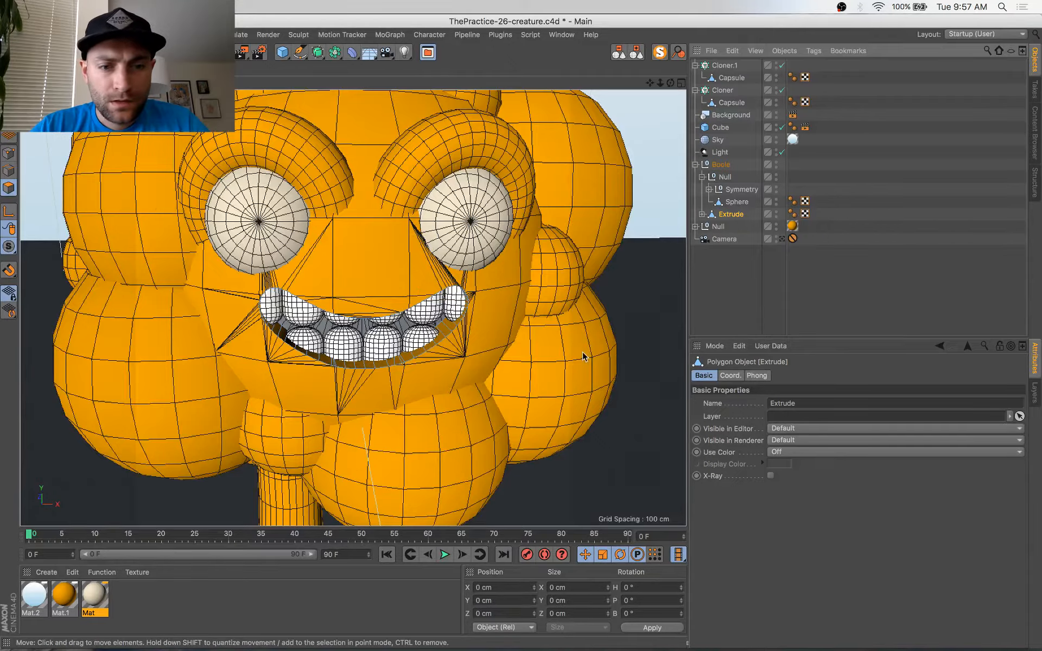
pyautogui.keyDown('alt'); pyautogui.moveTo(583, 355); pyautogui.dragTo(618, 351); pyautogui.keyUp('alt')
pyautogui.scroll(5, 469, 346)
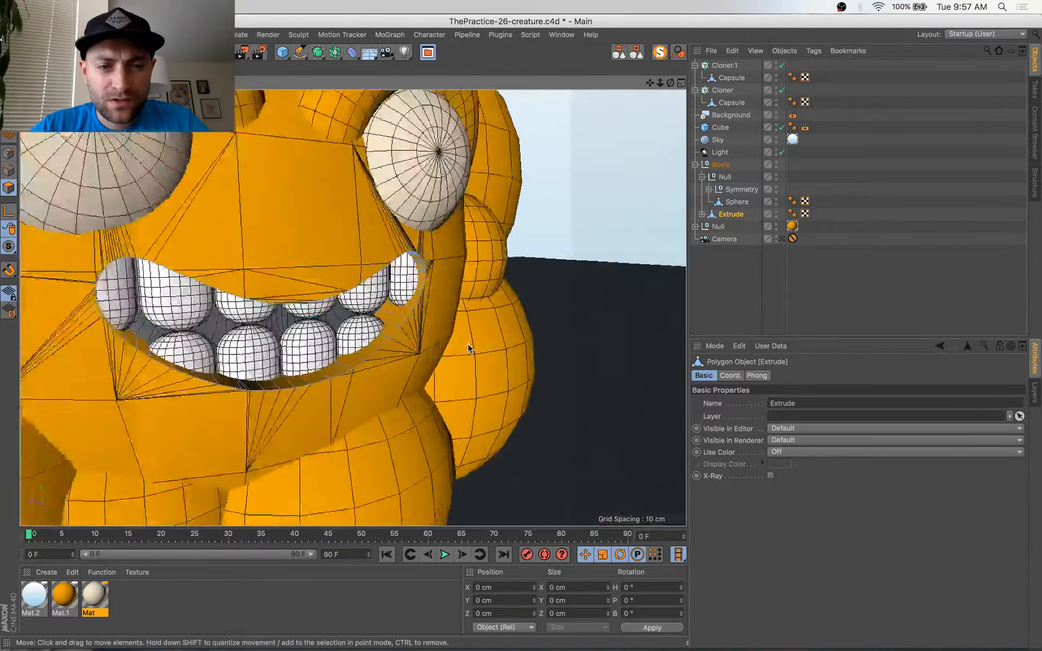
pyautogui.keyDown('alt'); pyautogui.moveTo(413, 367); pyautogui.dragTo(426, 269); pyautogui.keyUp('alt')
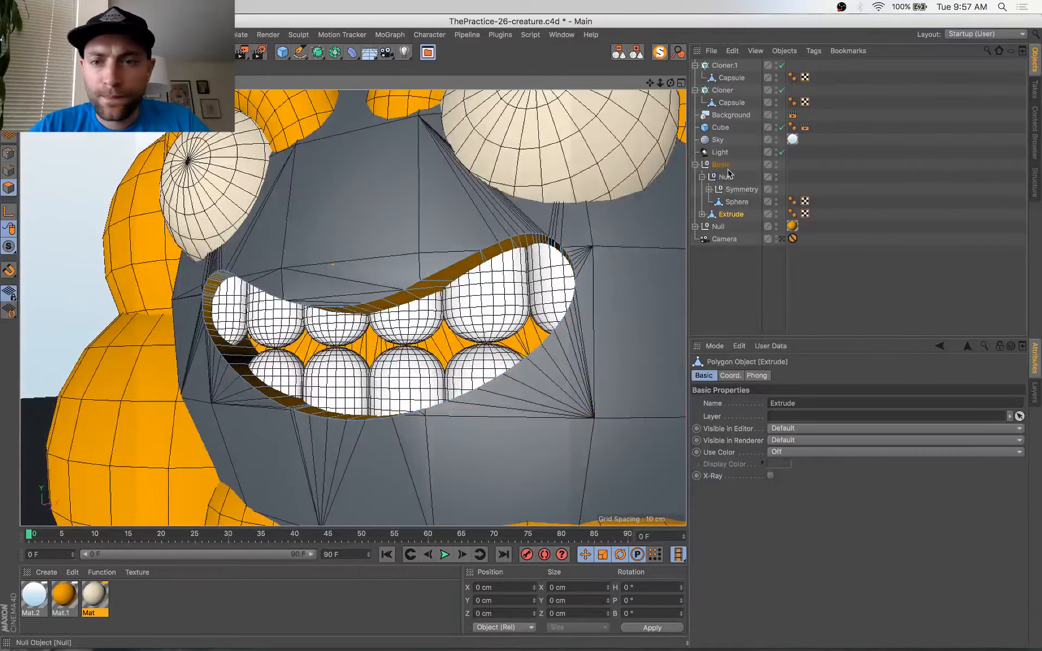
pyautogui.click(737, 202)
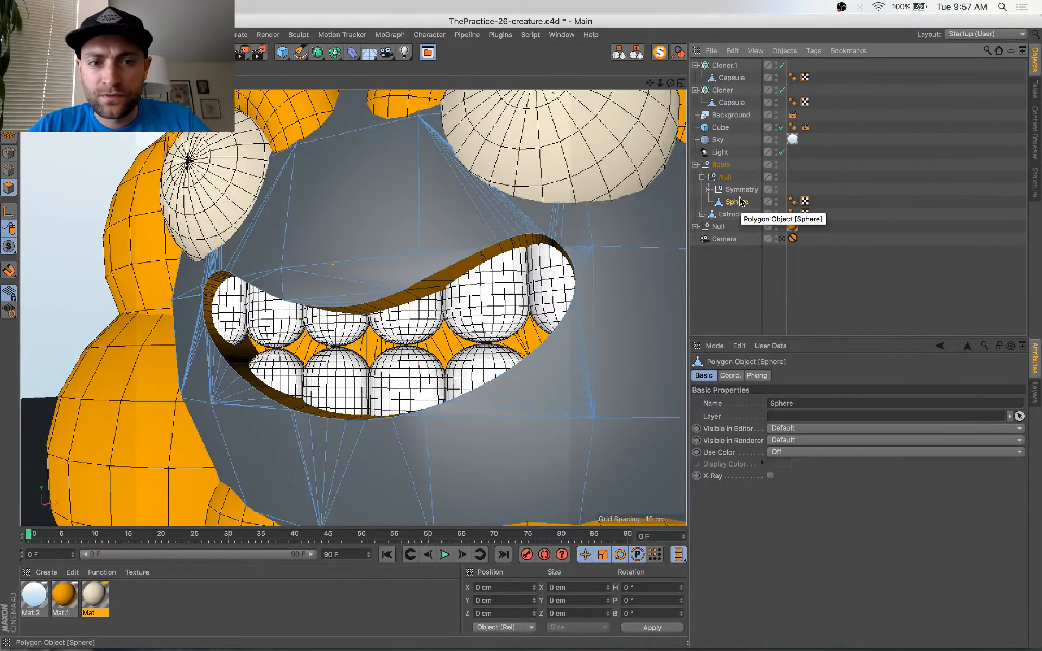
pyautogui.click(737, 215)
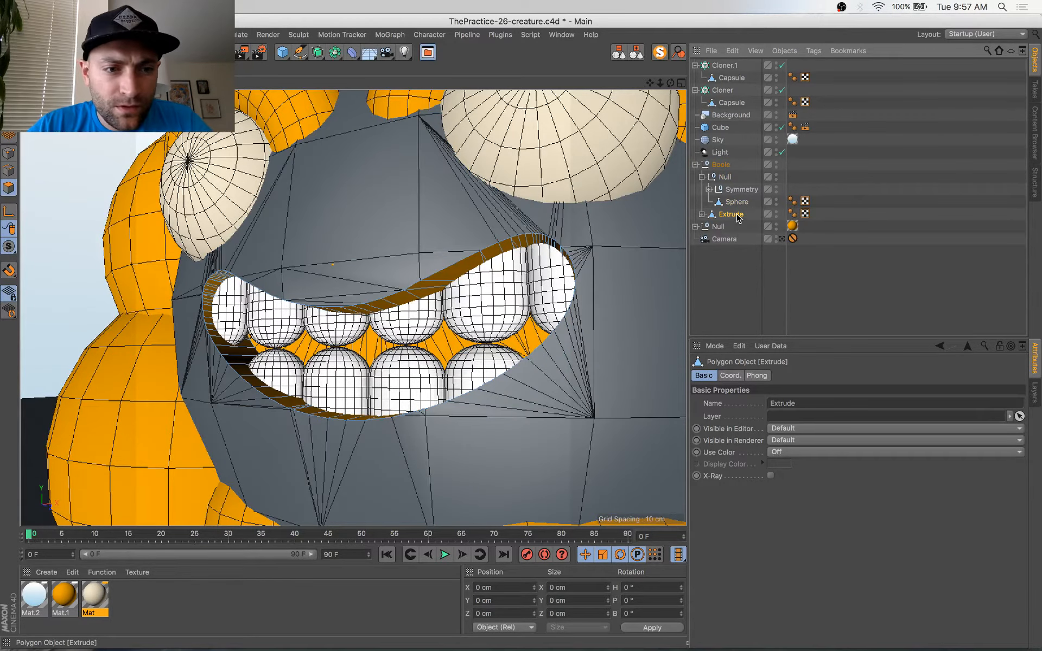
pyautogui.click(737, 203)
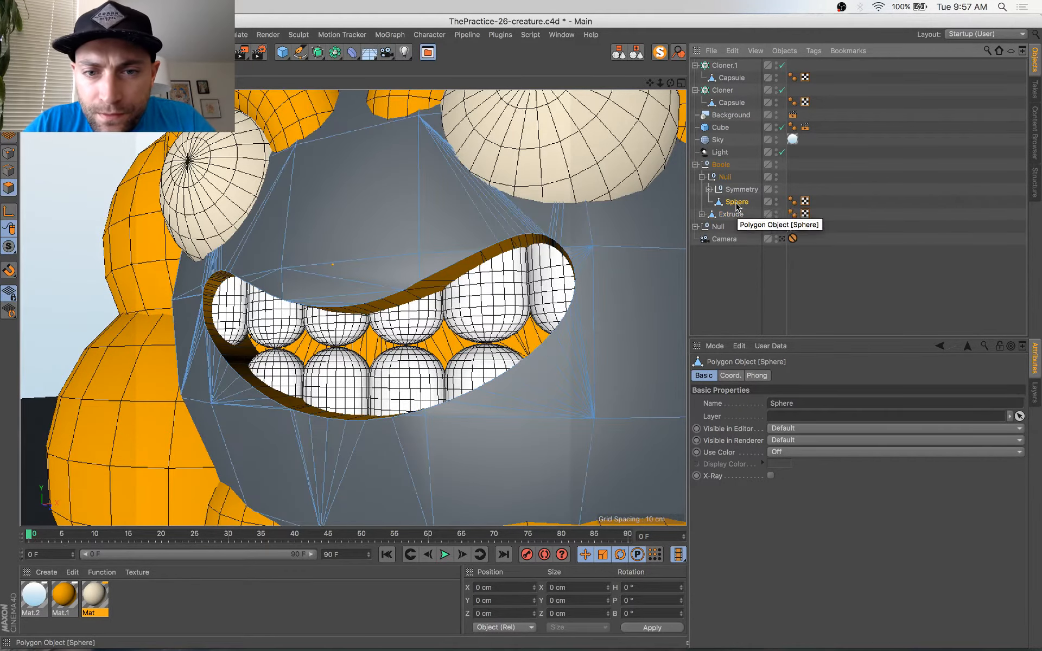
pyautogui.click(738, 215)
pyautogui.moveTo(395, 373)
pyautogui.keyDown('alt'); pyautogui.mouseDown()
pyautogui.moveTo(491, 353)
pyautogui.moveTo(399, 359)
pyautogui.mouseUp(); pyautogui.keyUp('alt')
pyautogui.click(738, 190)
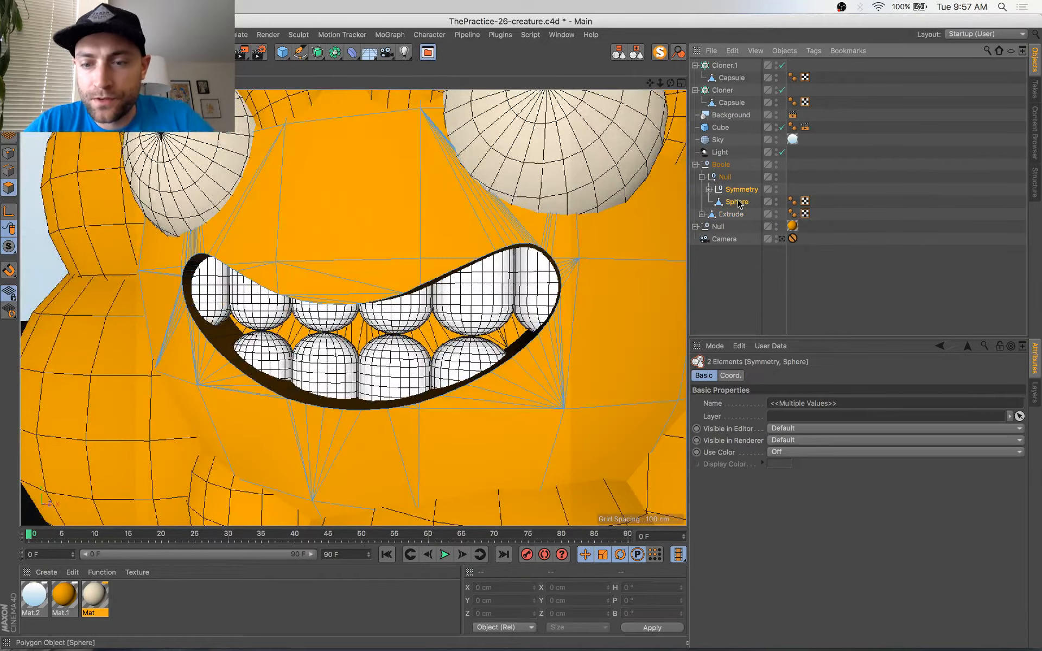
pyautogui.press('Delete')
# Step: Select the rim edges of the Extrude mouth wall in Edges mode with Outline Selection
pyautogui.click(728, 189)
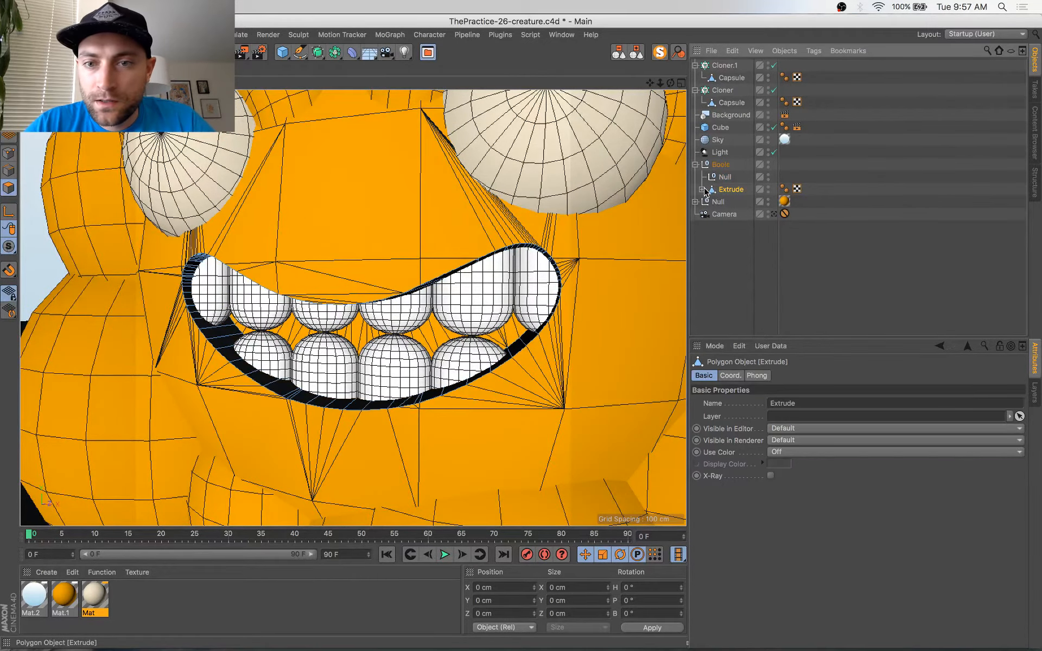
pyautogui.click(703, 190)
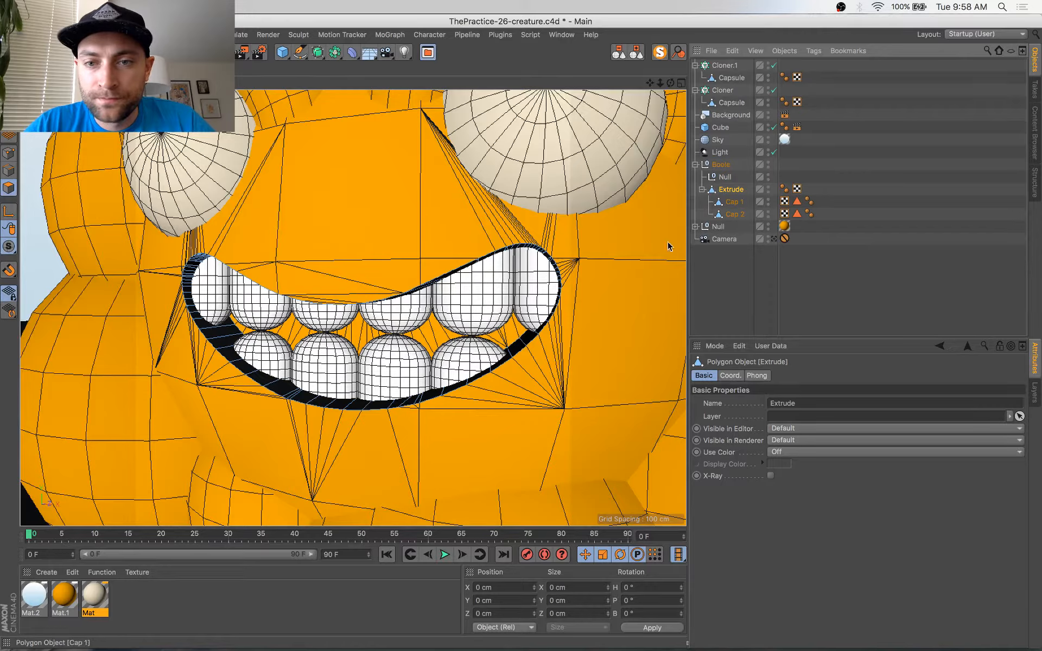
pyautogui.click(12, 167)
pyautogui.keyDown('alt'); pyautogui.moveTo(141, 244); pyautogui.dragTo(90, 244); pyautogui.keyUp('alt')
pyautogui.scroll(5, 208, 293)
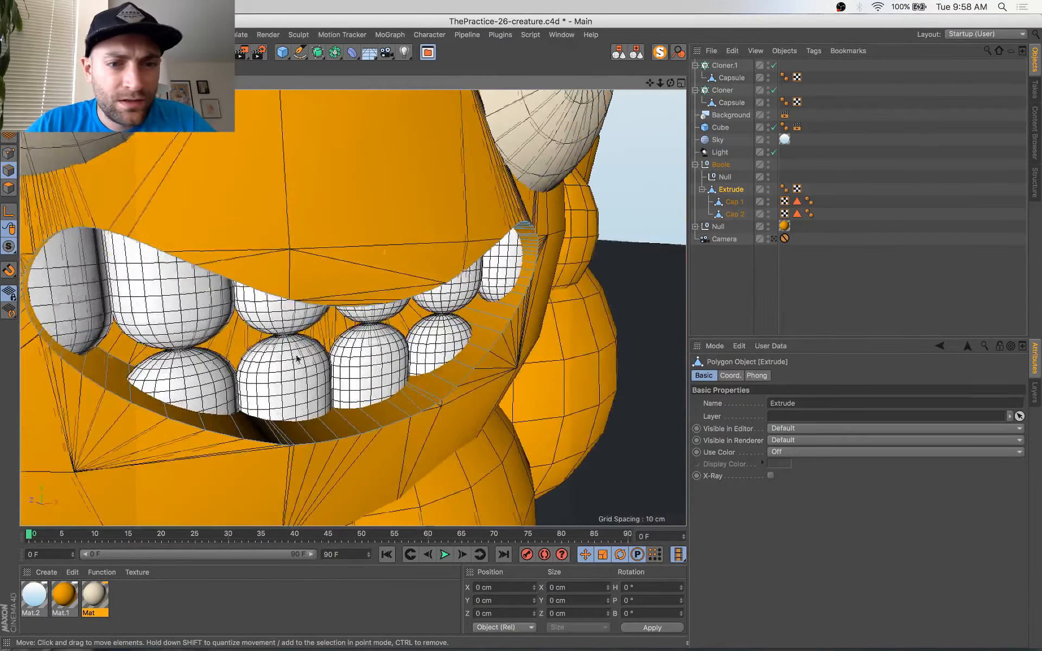
pyautogui.keyDown('alt'); pyautogui.moveTo(329, 353); pyautogui.dragTo(333, 325); pyautogui.keyUp('alt')
pyautogui.press('v')
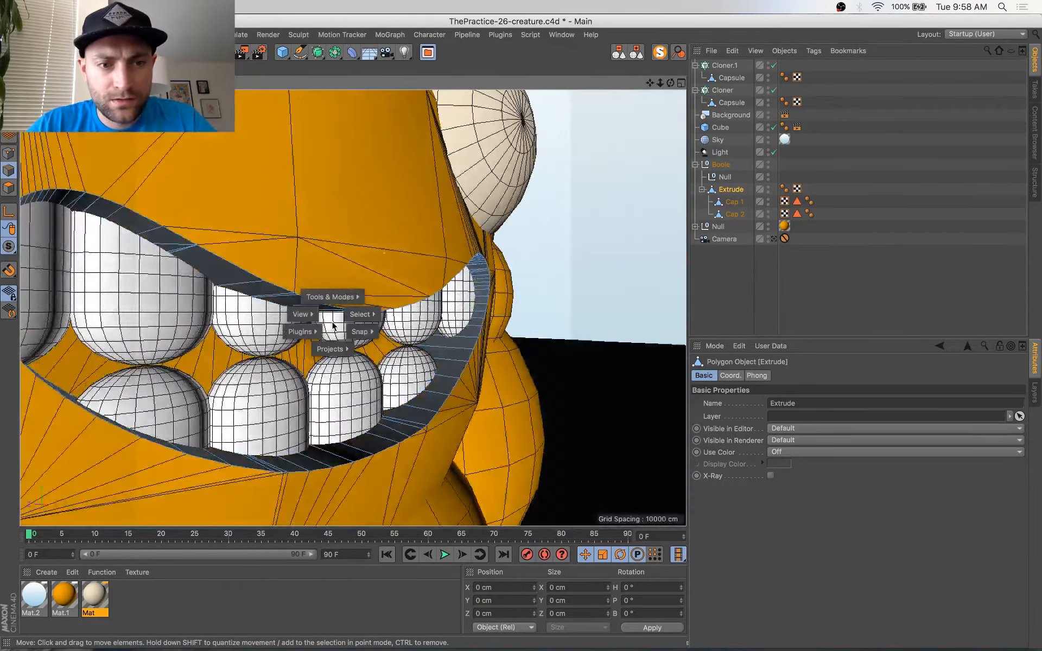
pyautogui.moveTo(360, 315)
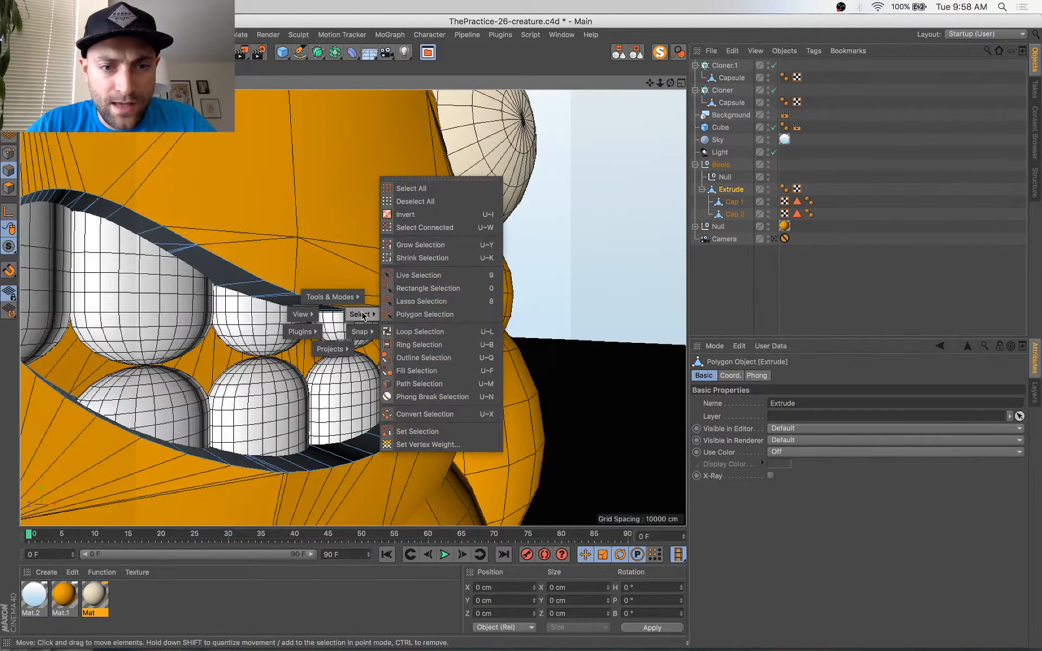
pyautogui.click(429, 357)
pyautogui.click(322, 315)
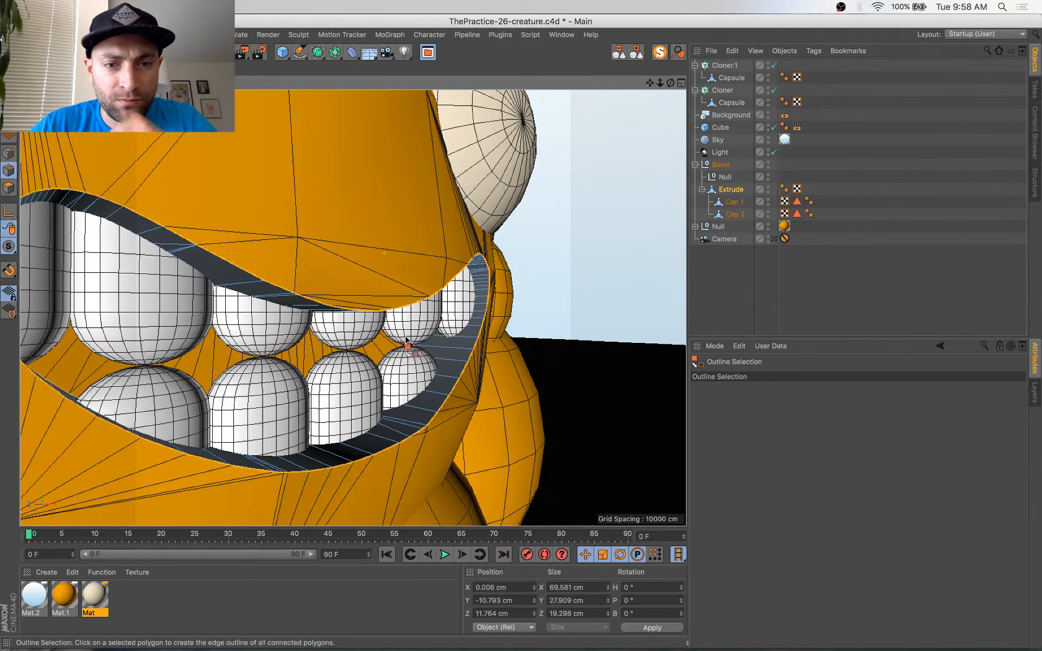
pyautogui.keyDown('alt'); pyautogui.moveTo(323, 315); pyautogui.dragTo(353, 373); pyautogui.keyUp('alt')
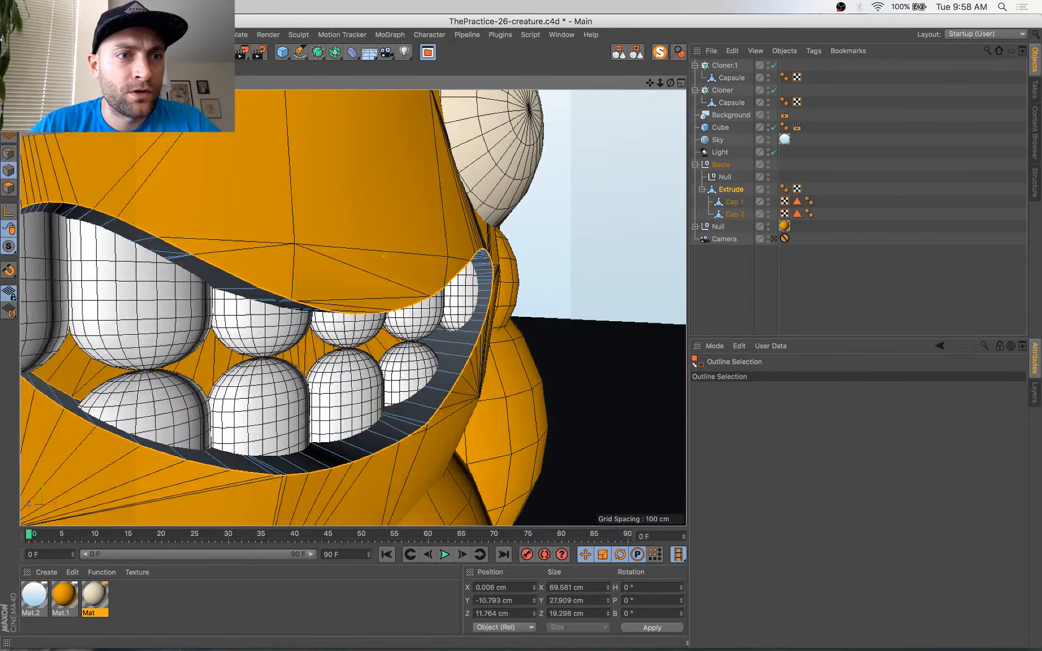
# Step: Convert the selected rim edges of the Extrude mouth wall to a point selection in Points mode
pyautogui.moveTo(144, 115)
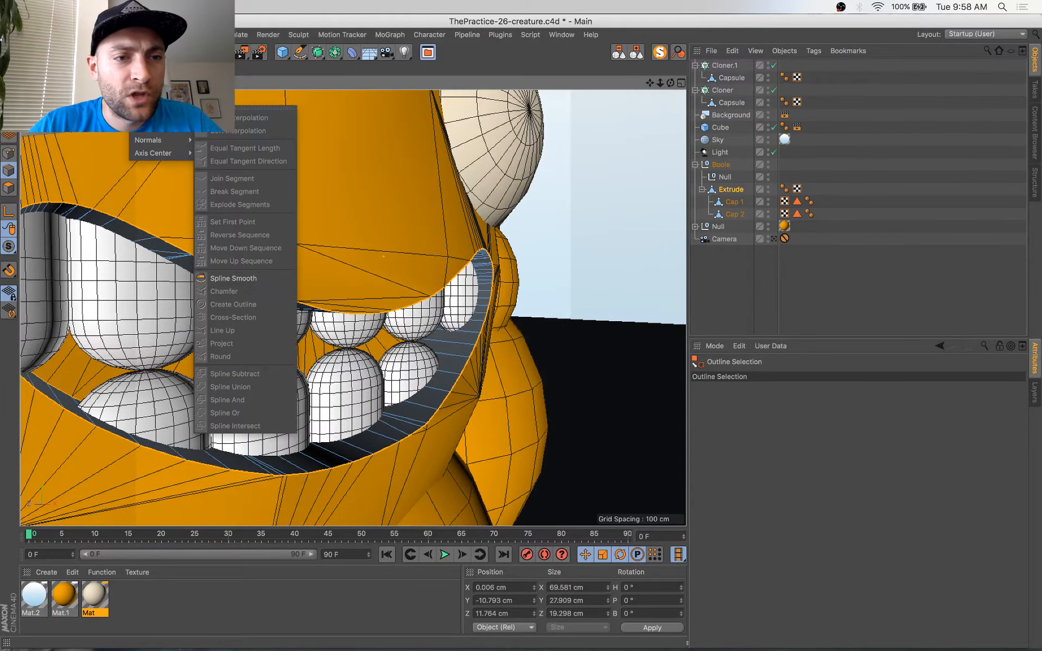
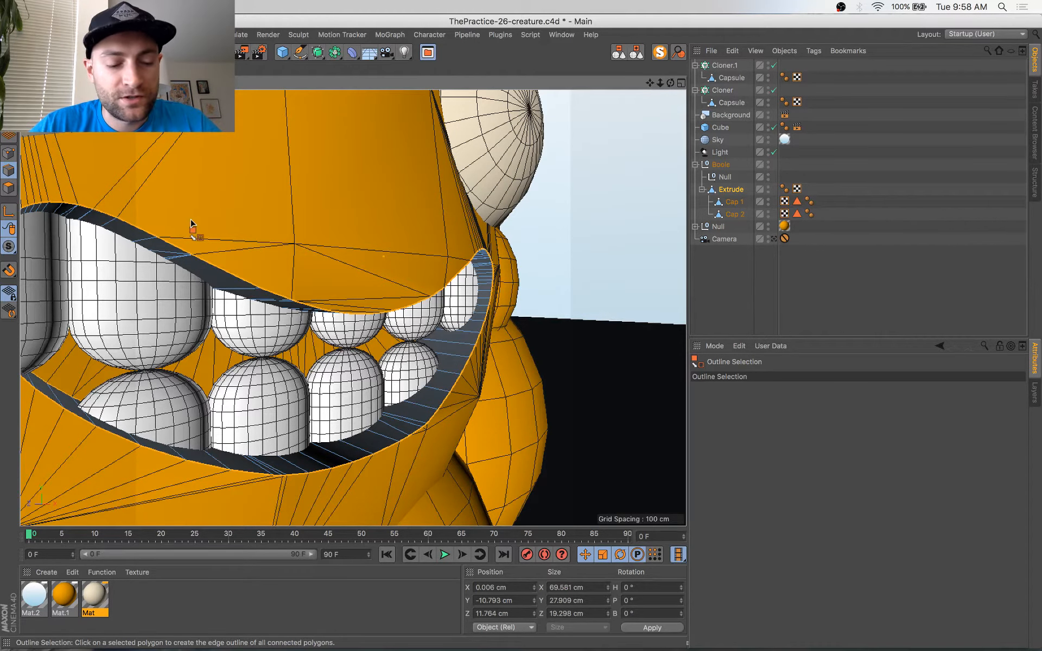
pyautogui.keyDown('ctrl'); pyautogui.click(8, 155); pyautogui.keyUp('ctrl')
pyautogui.moveTo(320, 274)
pyautogui.keyDown('alt'); pyautogui.mouseDown()
pyautogui.moveTo(148, 207)
pyautogui.moveTo(305, 282)
pyautogui.mouseUp(); pyautogui.keyUp('alt')
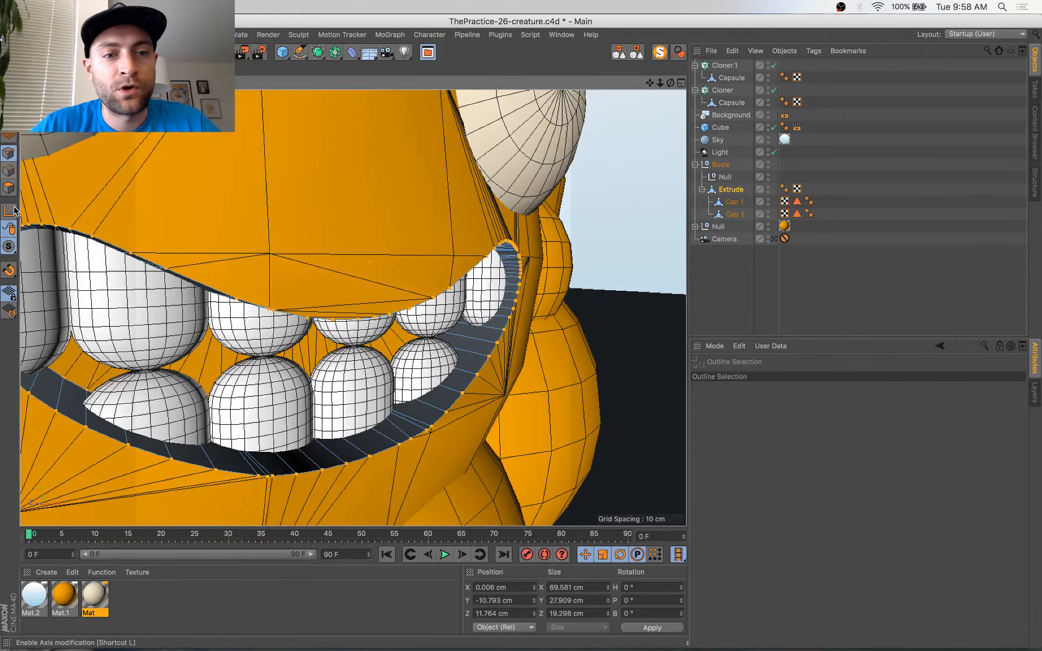
pyautogui.keyDown('alt'); pyautogui.moveTo(313, 272); pyautogui.dragTo(327, 213); pyautogui.keyUp('alt')
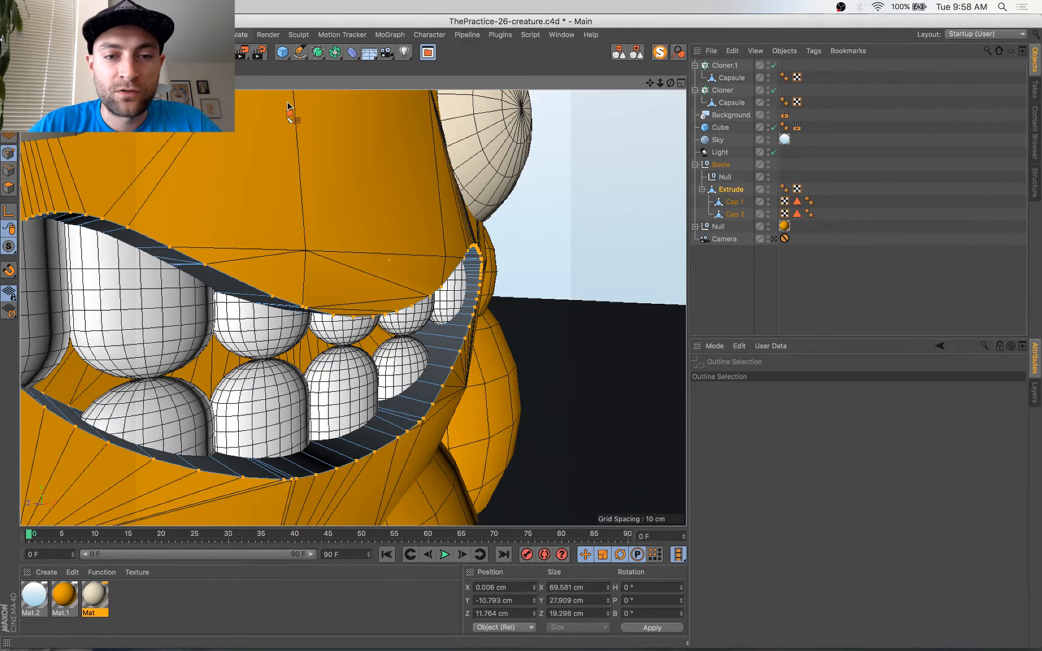
pyautogui.keyDown('alt'); pyautogui.moveTo(427, 262); pyautogui.dragTo(375, 252); pyautogui.keyUp('alt')
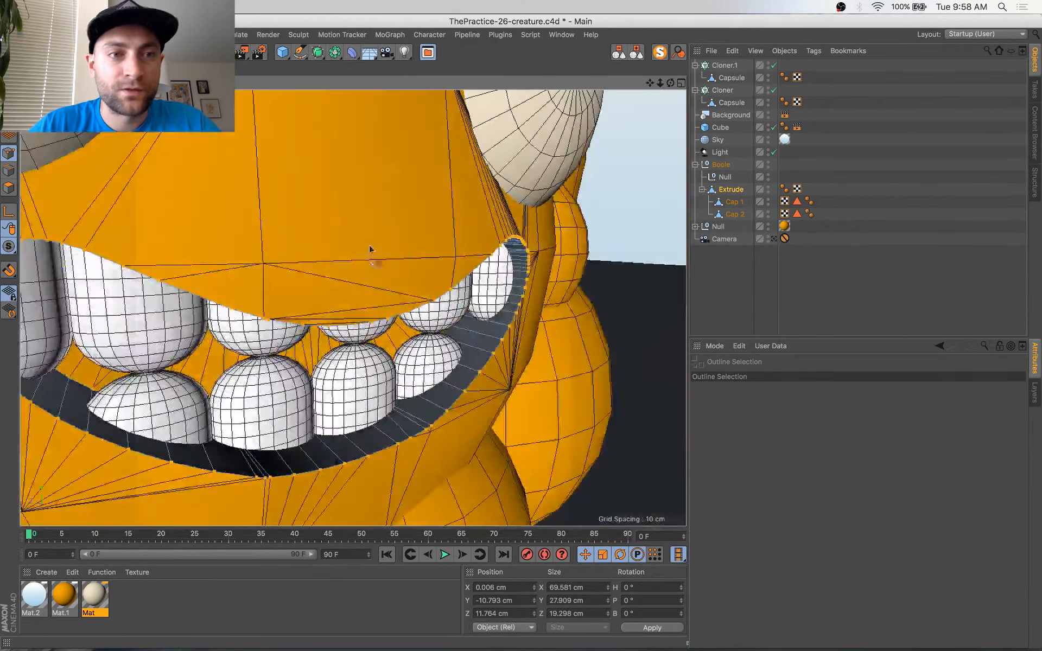
# Step: Convert the highlighted Extrude edges to a spline with Edge to Spline in Edges mode
pyautogui.click(112, 35)
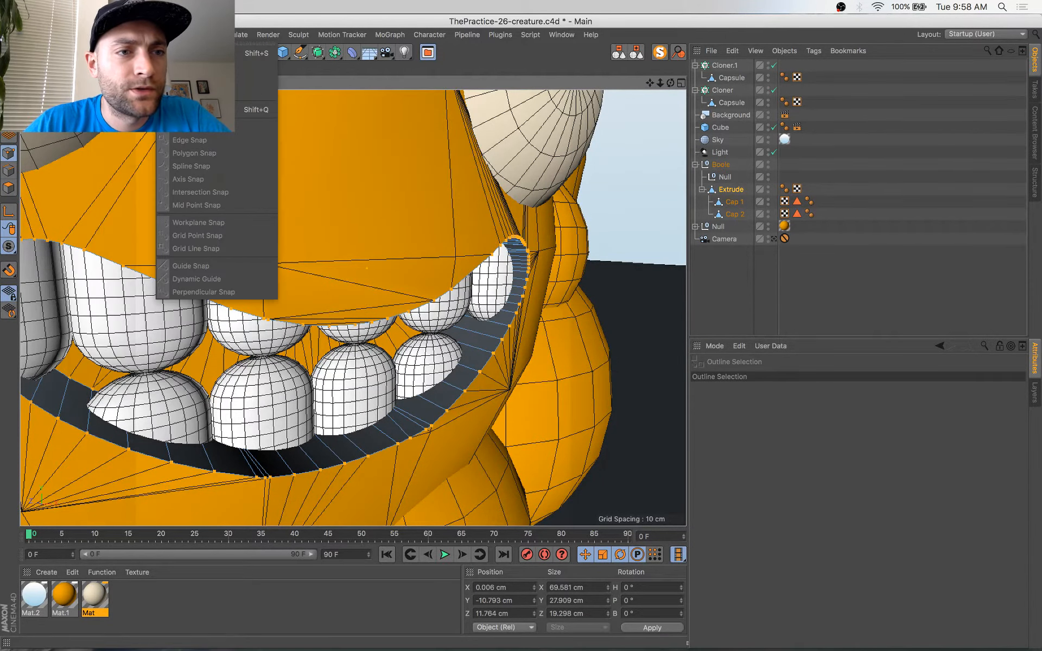
pyautogui.moveTo(140, 35)
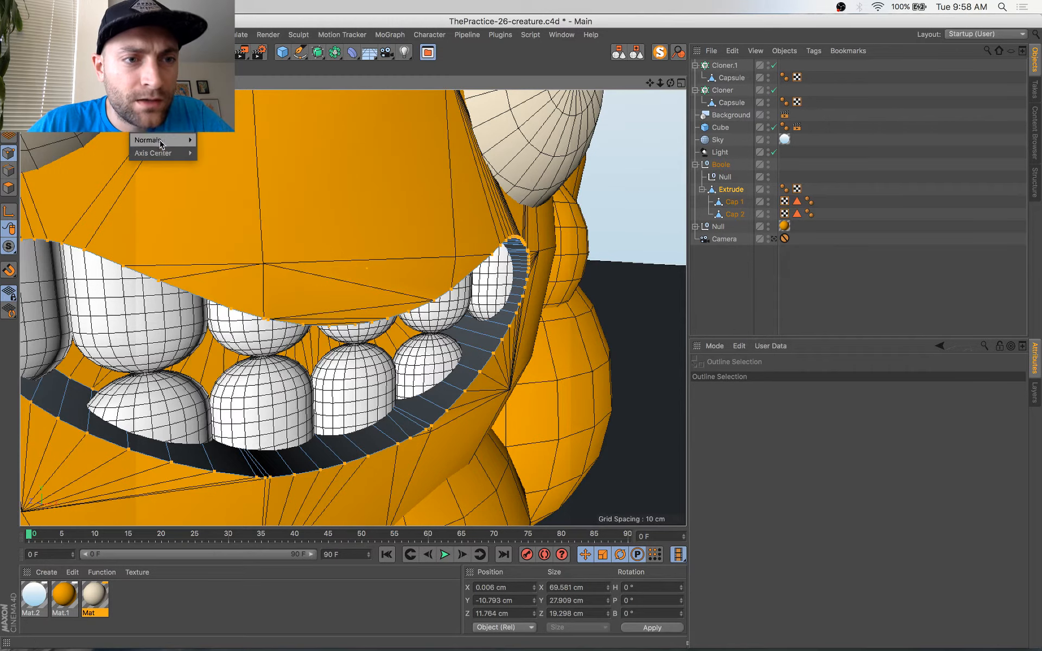
pyautogui.moveTo(156, 62)
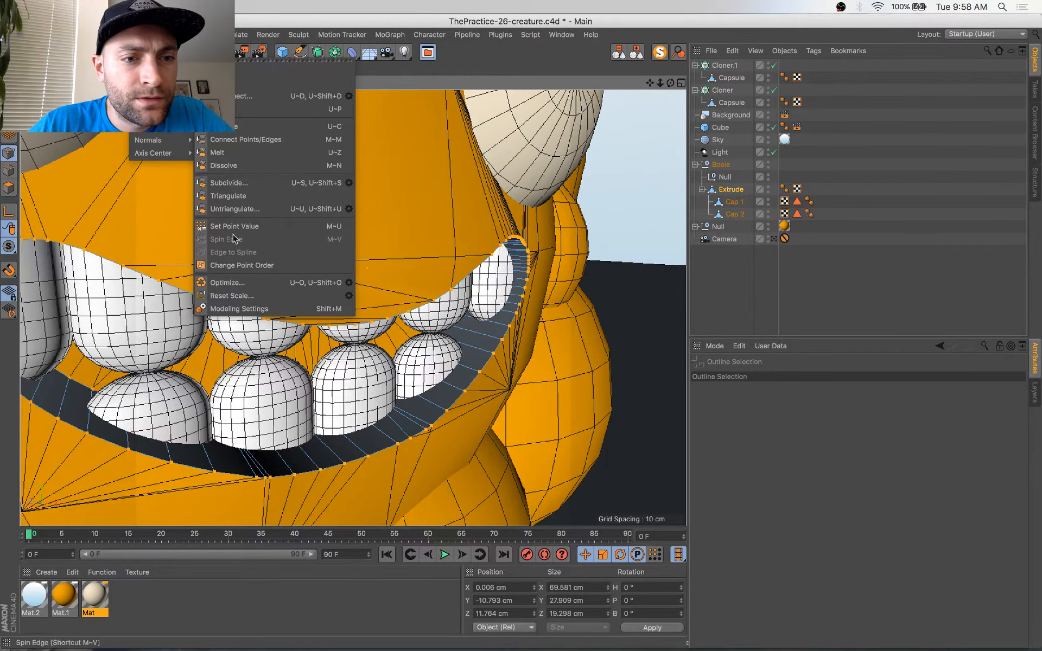
pyautogui.click(147, 268)
pyautogui.click(9, 171)
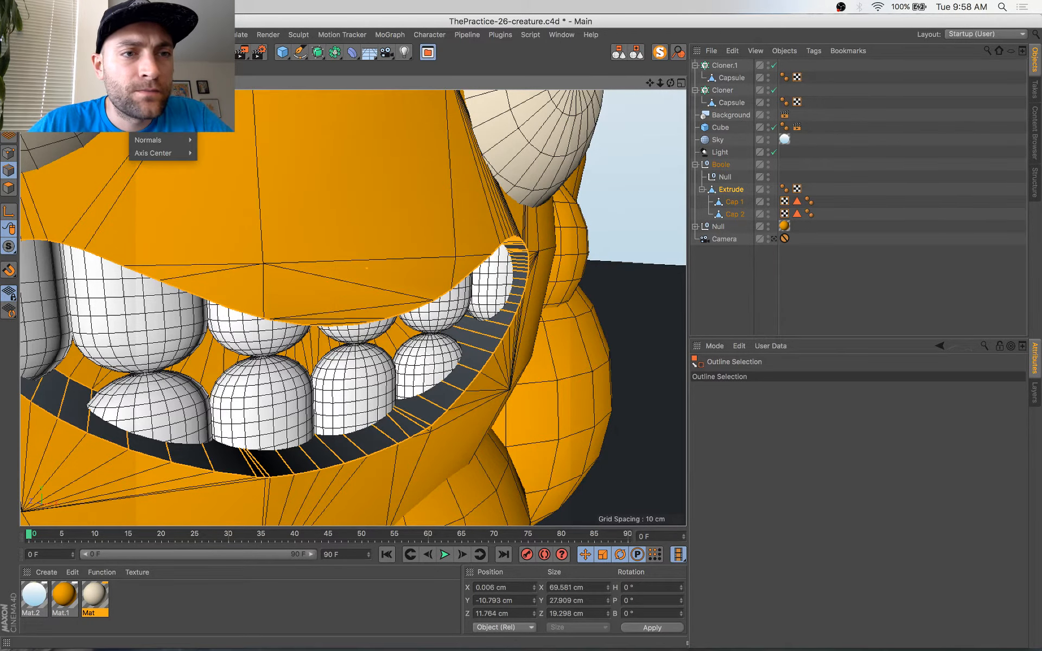
pyautogui.moveTo(157, 62)
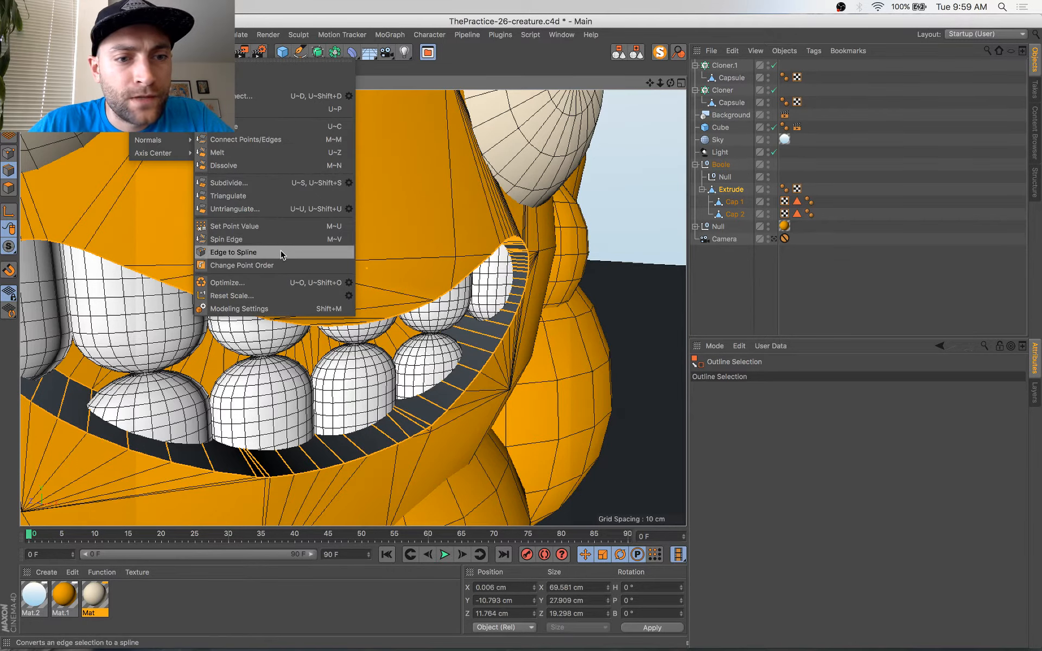
pyautogui.click(282, 253)
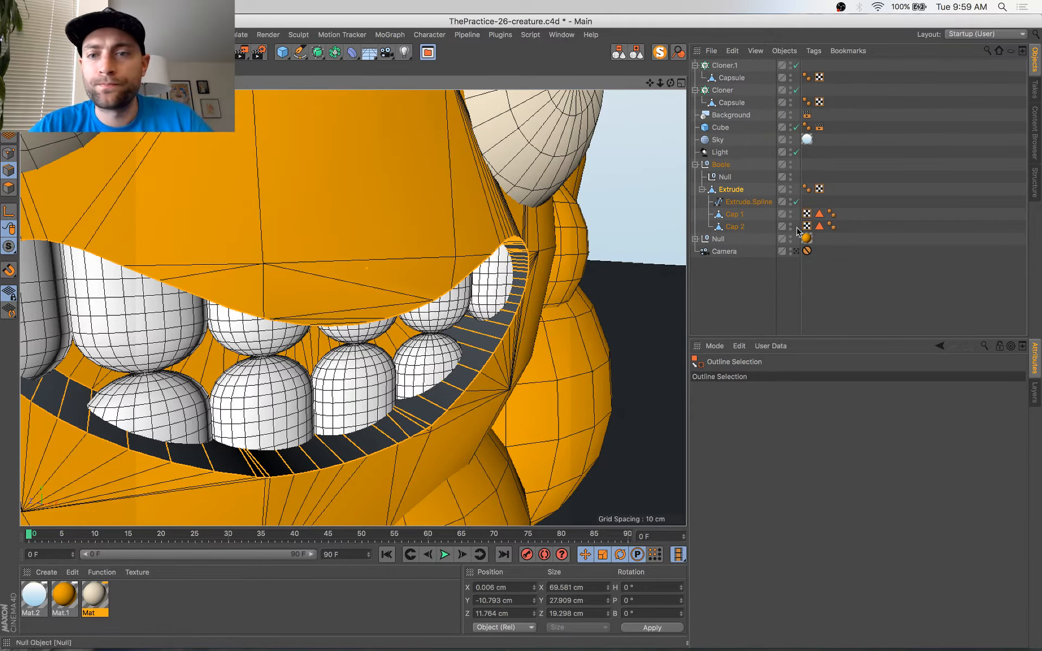
# Step: Move the new spline out of the Extrude object and shift it away from the creature's mouth with the Move tool
pyautogui.click(745, 203)
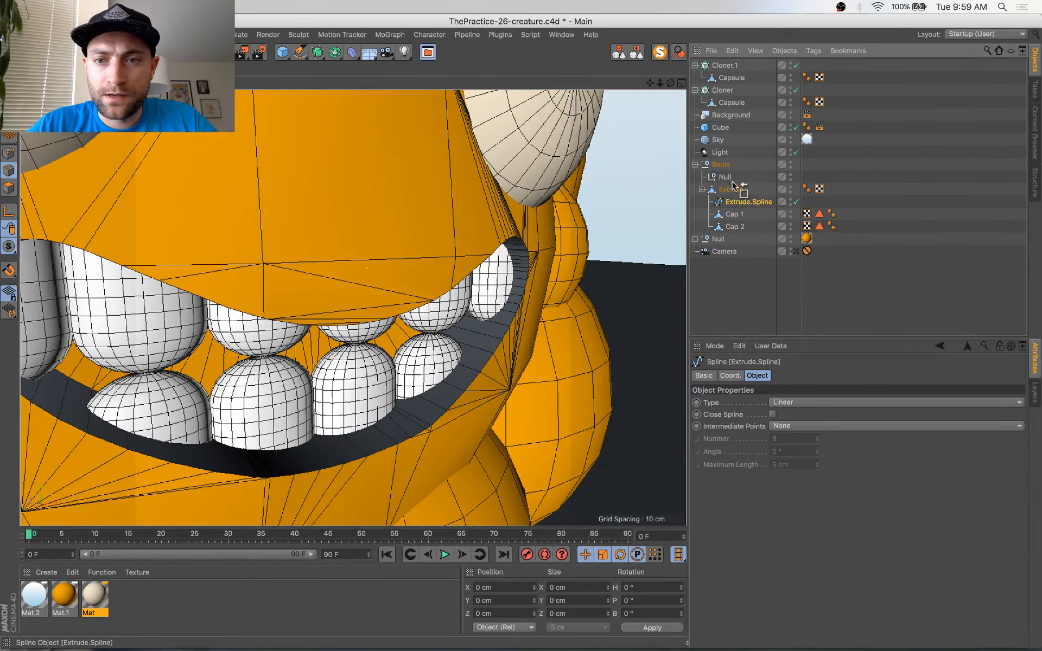
pyautogui.moveTo(732, 188); pyautogui.dragTo(732, 187)
pyautogui.press('e')
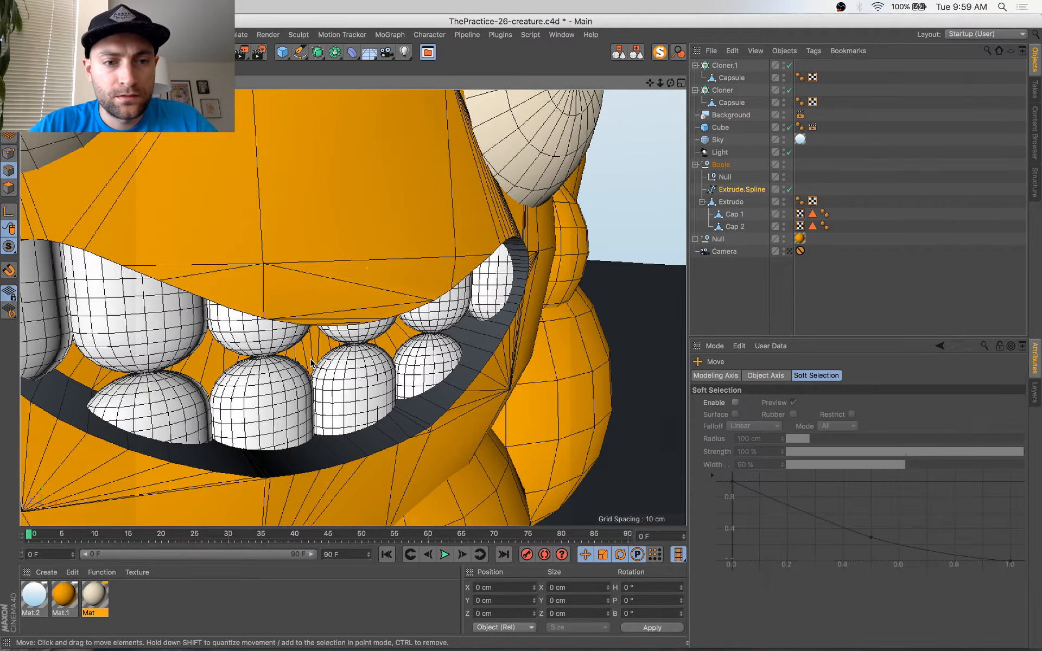
pyautogui.scroll(-5, 309, 355)
pyautogui.keyDown('alt'); pyautogui.moveTo(337, 320); pyautogui.dragTo(267, 279); pyautogui.keyUp('alt')
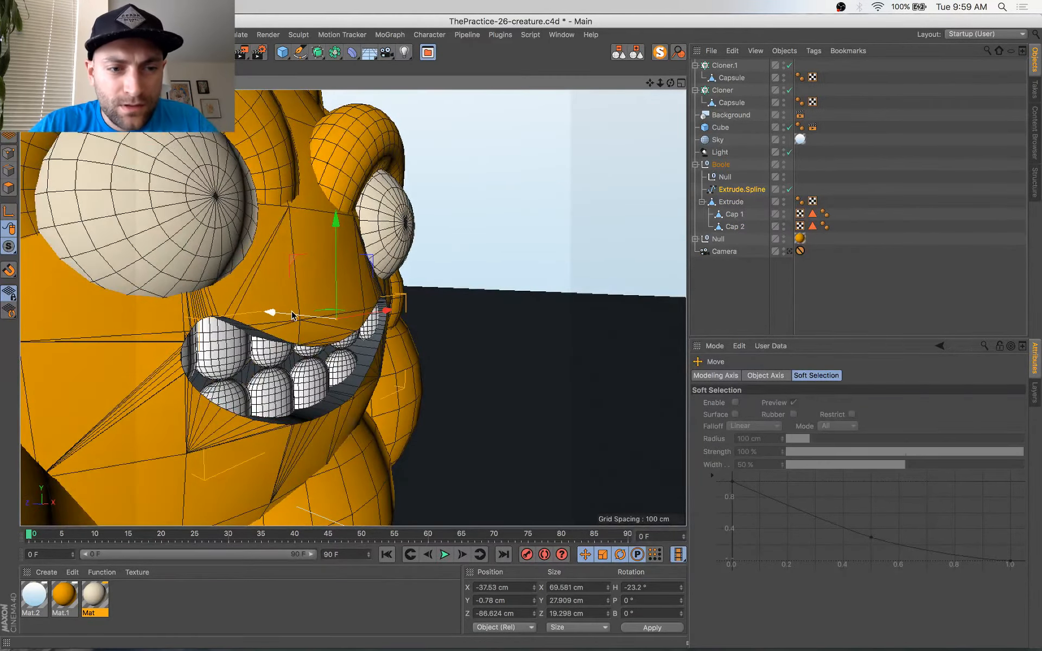
pyautogui.moveTo(291, 317); pyautogui.dragTo(418, 326)
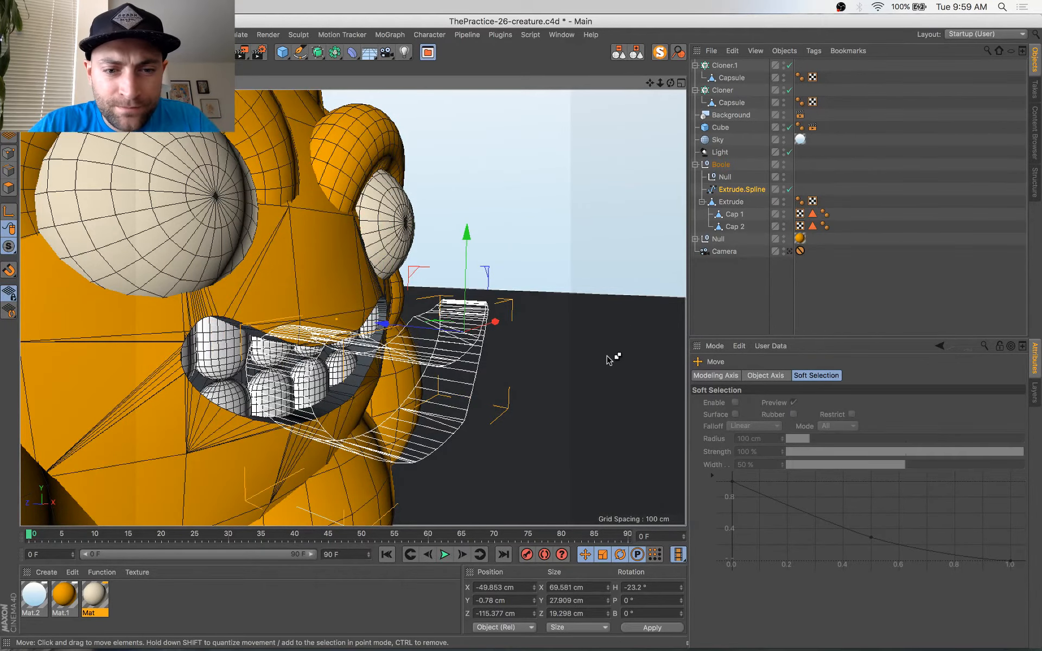
# Step: Undo the spline's shift, its hierarchy move and the Edge to Spline conversion
pyautogui.keyDown('alt'); pyautogui.moveTo(493, 350); pyautogui.dragTo(553, 345); pyautogui.keyUp('alt')
pyautogui.press('super+z')
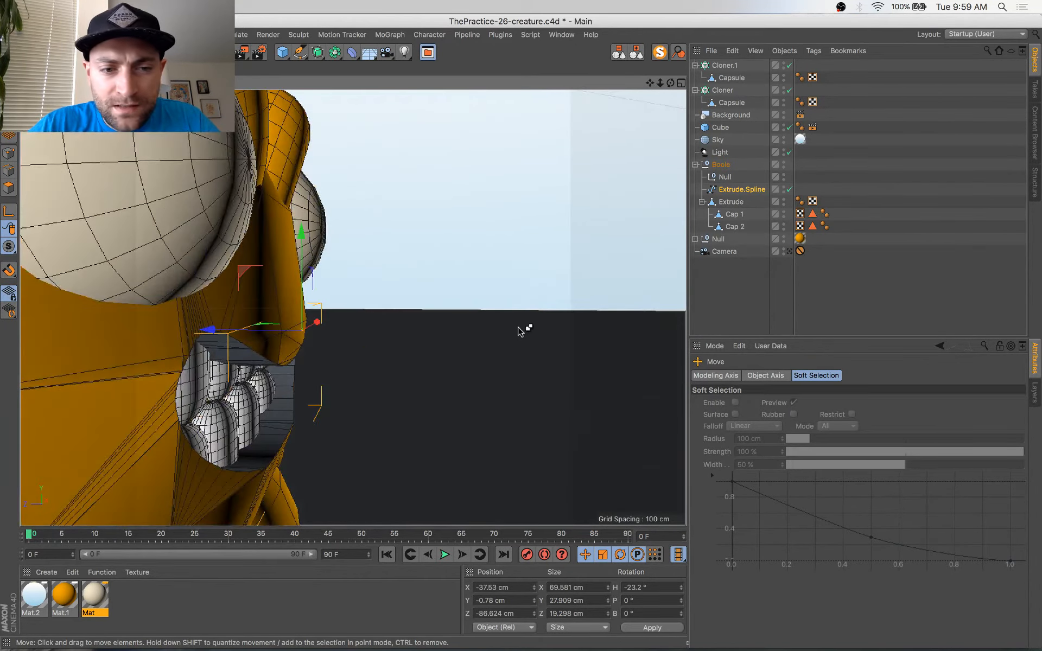
pyautogui.press('super+z')
pyautogui.keyDown('alt'); pyautogui.moveTo(485, 343); pyautogui.dragTo(382, 343); pyautogui.keyUp('alt')
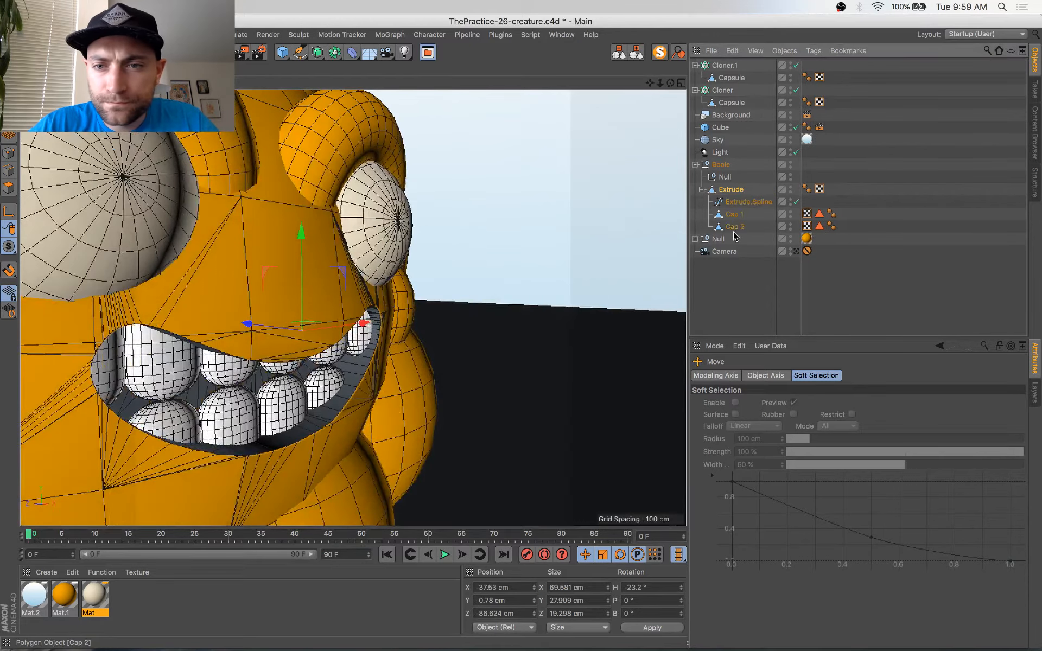
pyautogui.press('super+z')
# Step: Delete the Cap 1 and Cap 2 objects from the Extrude mesh
pyautogui.click(732, 191)
pyautogui.click(734, 202)
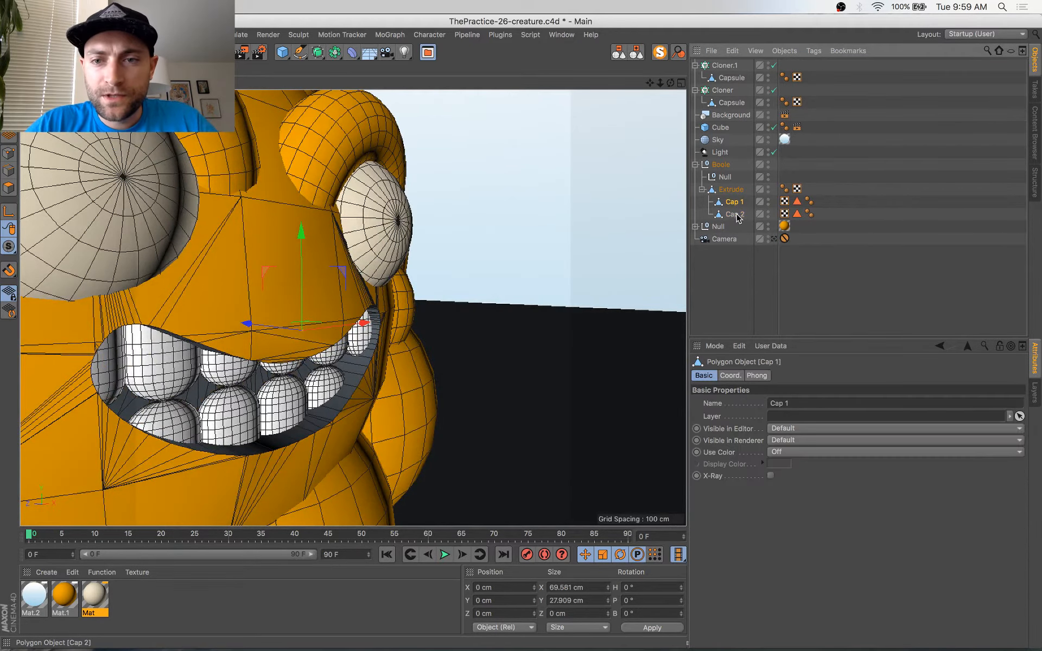
pyautogui.keyDown('shift'); pyautogui.click(736, 215); pyautogui.keyUp('shift')
pyautogui.press('Delete')
# Step: Select the Extrude mesh and set it to Edges mode with the mouth wall in close view
pyautogui.click(731, 190)
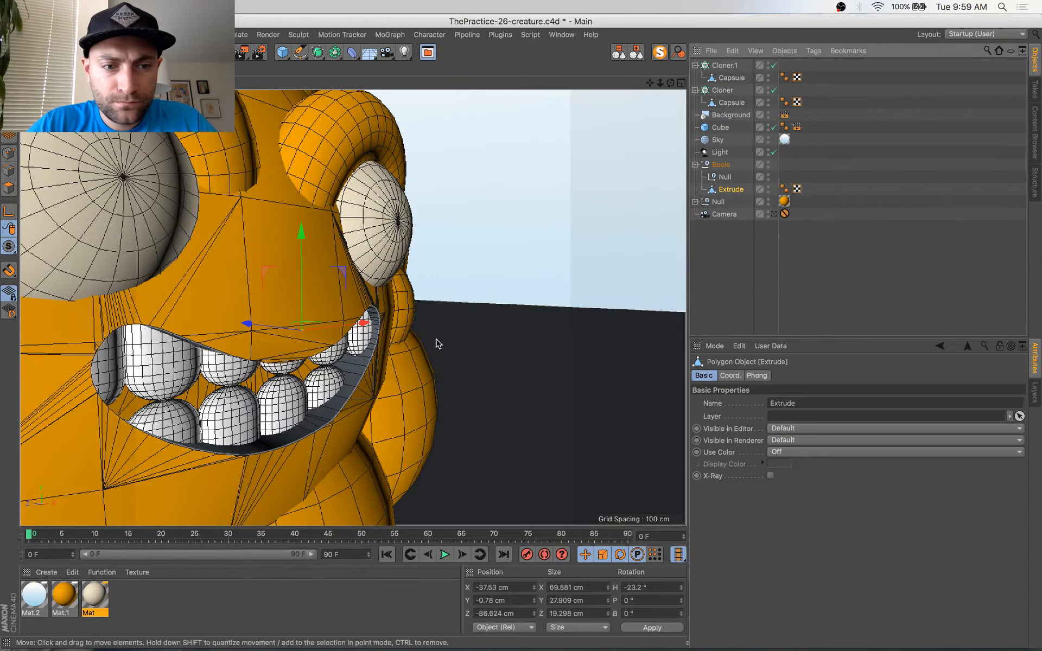
pyautogui.scroll(5, 348, 326)
pyautogui.scroll(5, 267, 387)
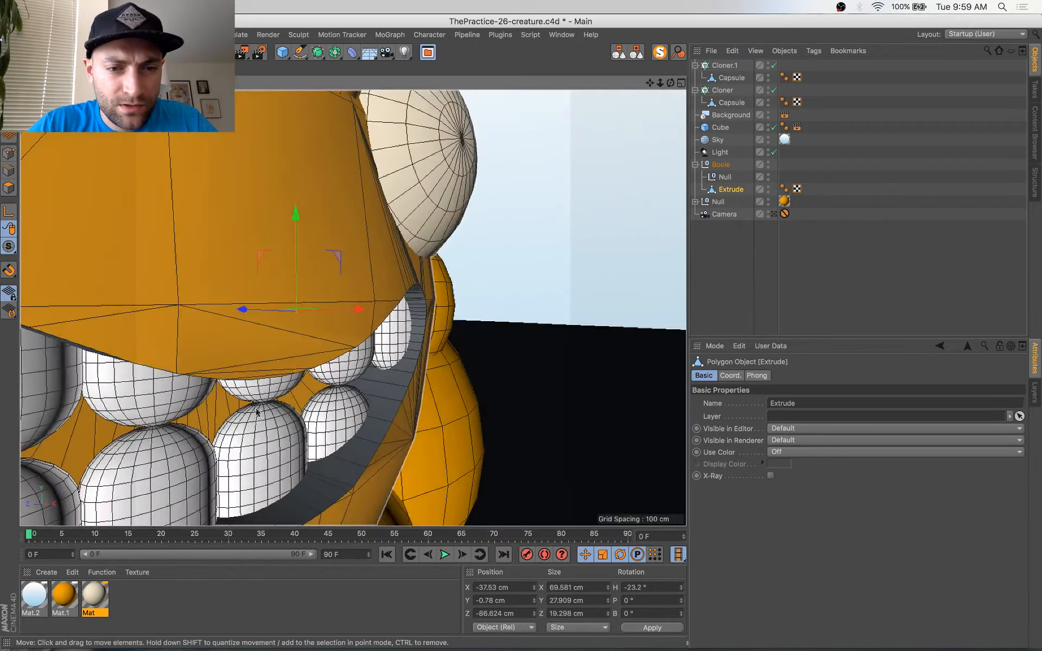
pyautogui.click(11, 172)
pyautogui.keyDown('alt'); pyautogui.moveTo(325, 312); pyautogui.dragTo(262, 339); pyautogui.keyUp('alt')
pyautogui.scroll(-4, 243, 338)
pyautogui.scroll(5, 221, 369)
pyautogui.scroll(-3, 201, 390)
pyautogui.press('v')
pyautogui.moveTo(287, 327)
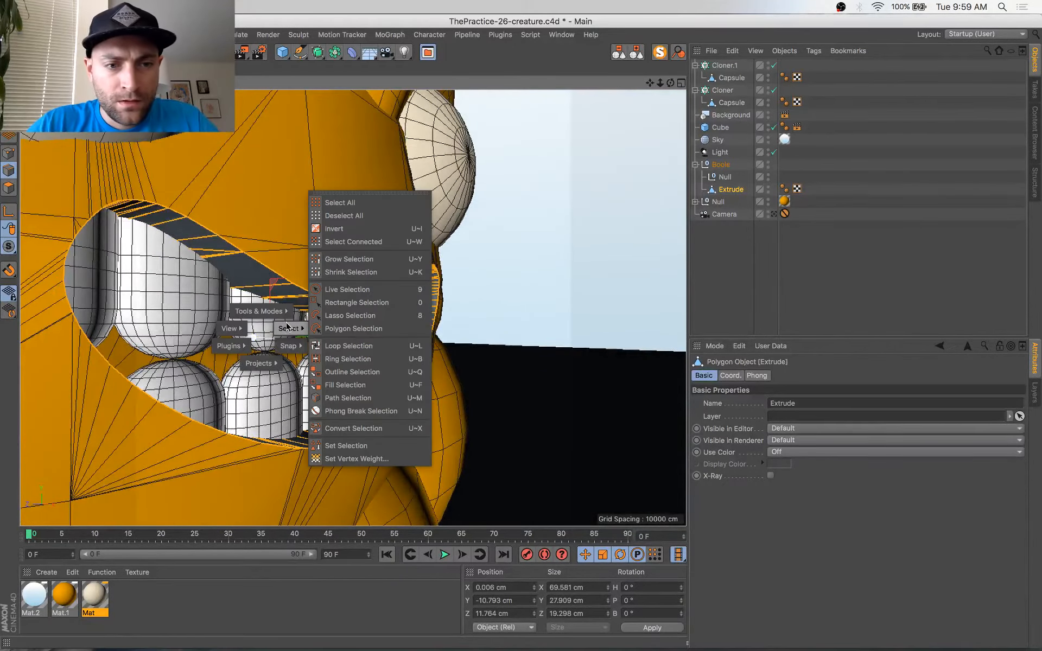
pyautogui.click(350, 346)
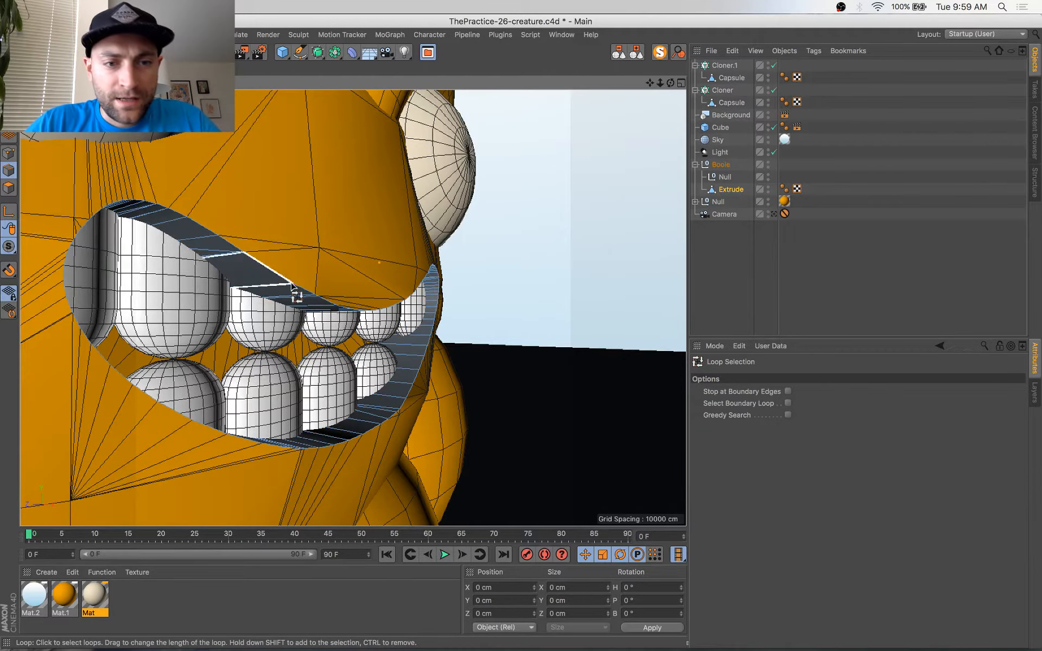
# Step: Select the open border edges of the Extrude mouth wall with Outline Selection
pyautogui.press('v')
pyautogui.moveTo(333, 286)
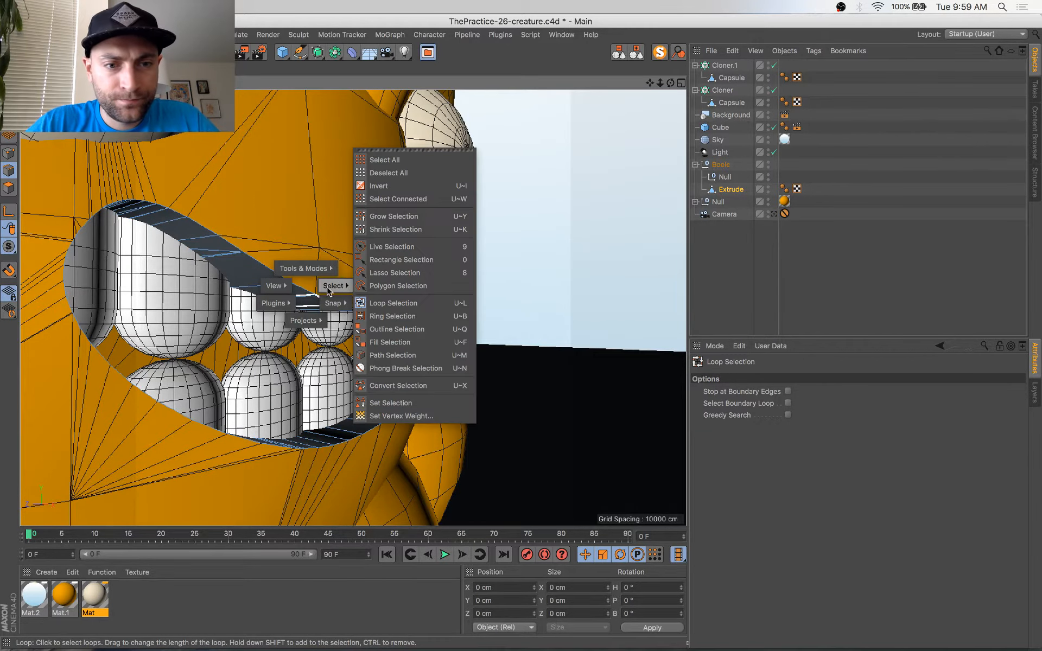
pyautogui.click(404, 332)
pyautogui.click(280, 285)
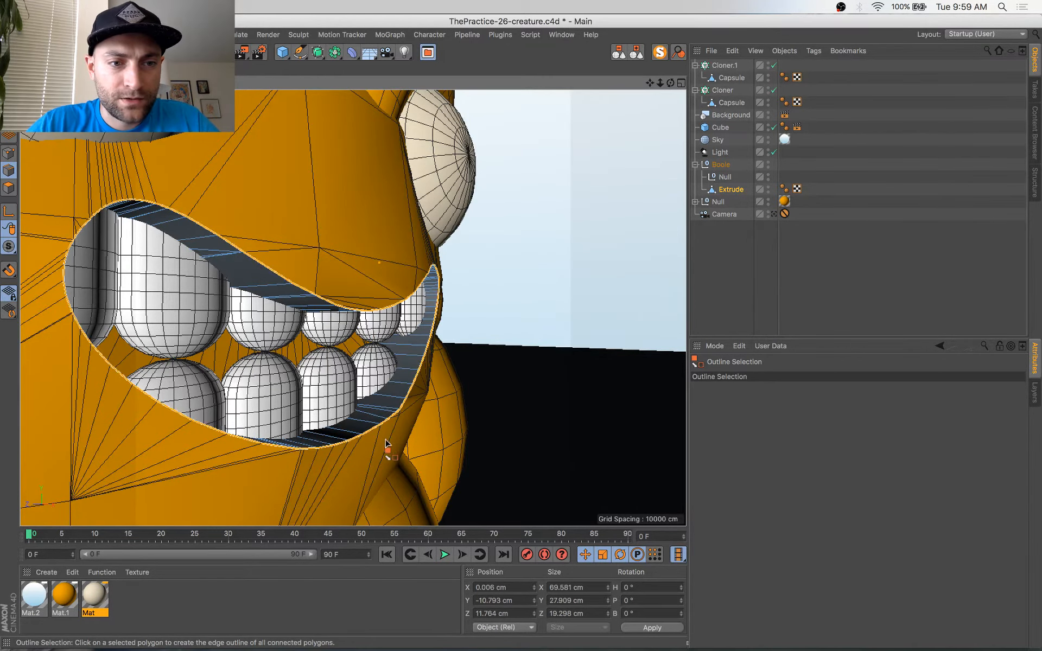
# Step: Convert the outlined mouth wall border edges to a spline with Edge to Spline
pyautogui.press('v')
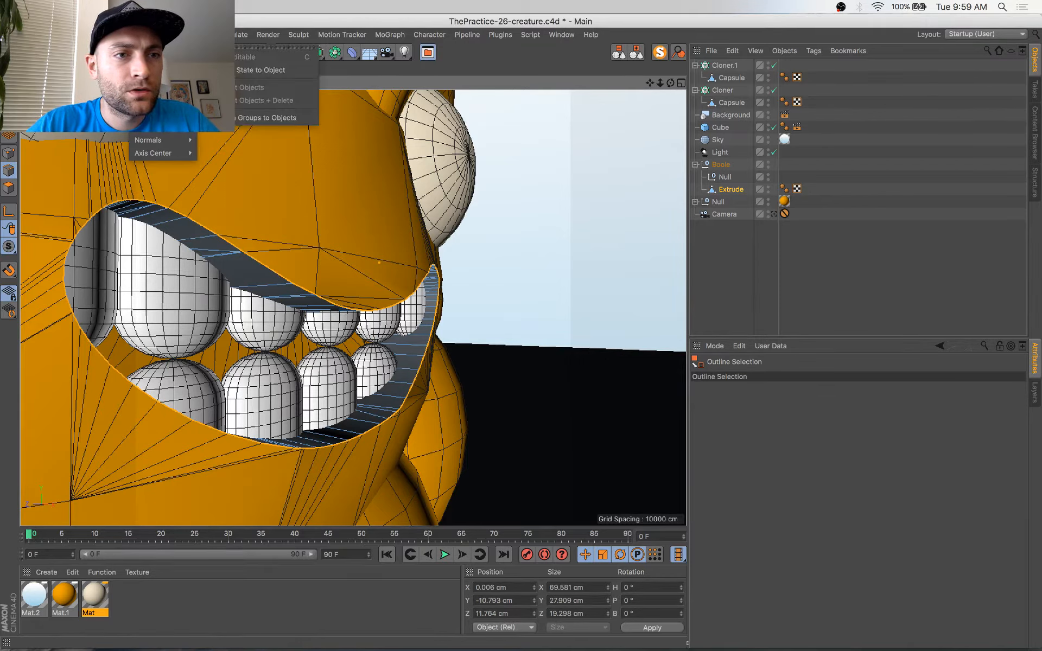
pyautogui.moveTo(157, 66)
pyautogui.click(262, 252)
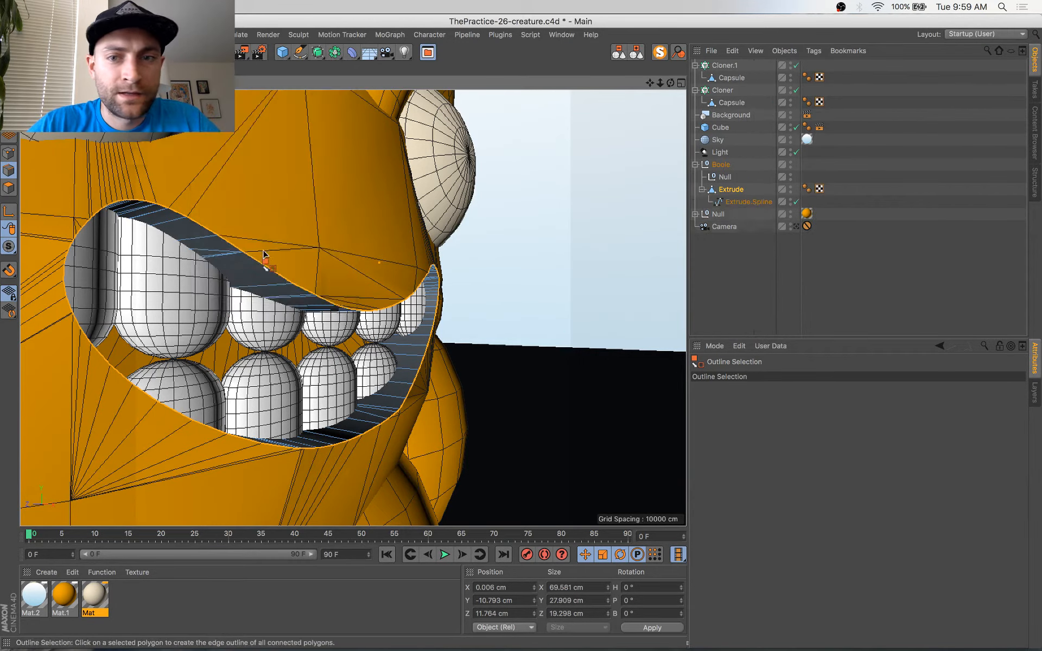
# Step: Move the extracted mouth spline about 25 cm along its negative Z axis, clear of the creature's face
pyautogui.click(731, 202)
pyautogui.press('e')
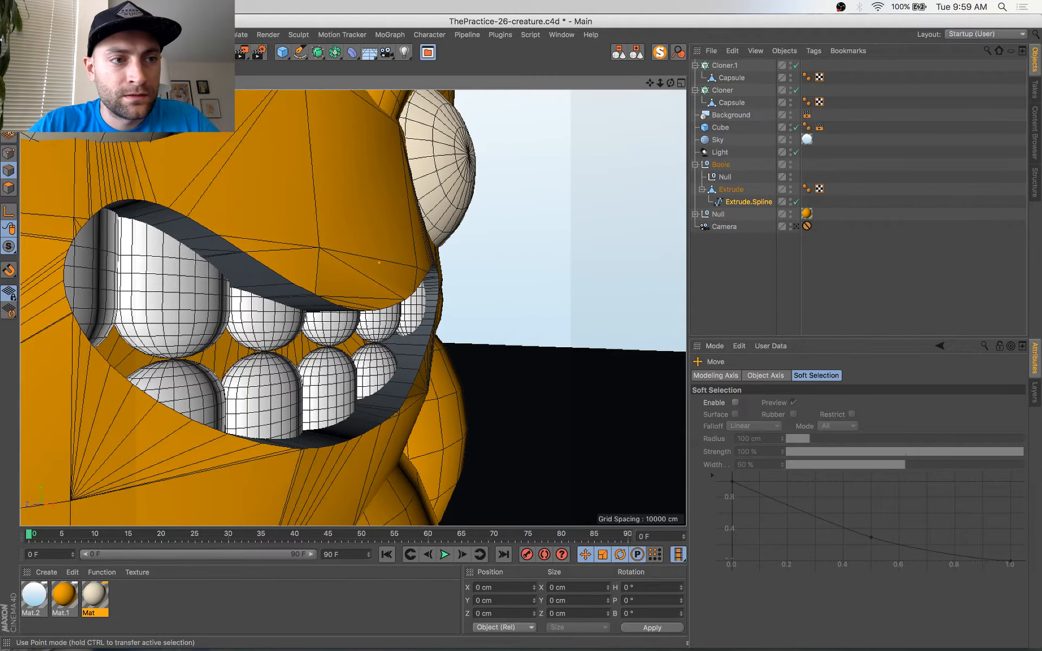
pyautogui.moveTo(314, 268); pyautogui.dragTo(530, 260)
pyautogui.scroll(5, 491, 302)
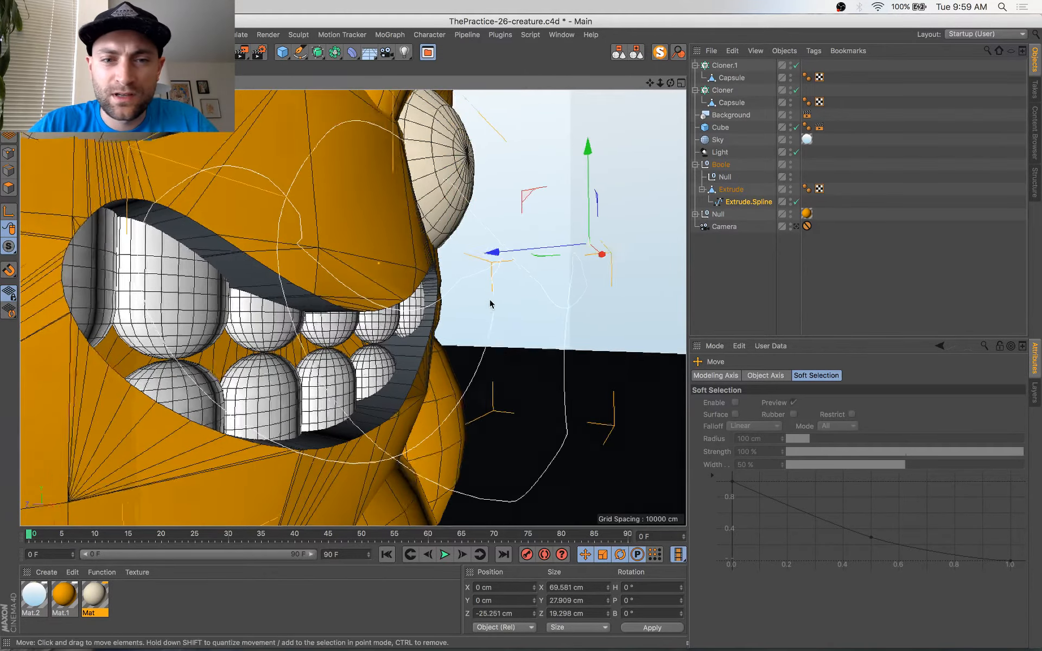
pyautogui.keyDown('alt'); pyautogui.moveTo(550, 319); pyautogui.dragTo(549, 255); pyautogui.keyUp('alt')
pyautogui.scroll(-4, 525, 320)
# Step: Move the mouth spline to the top level of the hierarchy, and delete the Extrude mesh and the Boole null
pyautogui.moveTo(748, 204); pyautogui.dragTo(739, 184)
pyautogui.click(738, 204)
pyautogui.press('Delete')
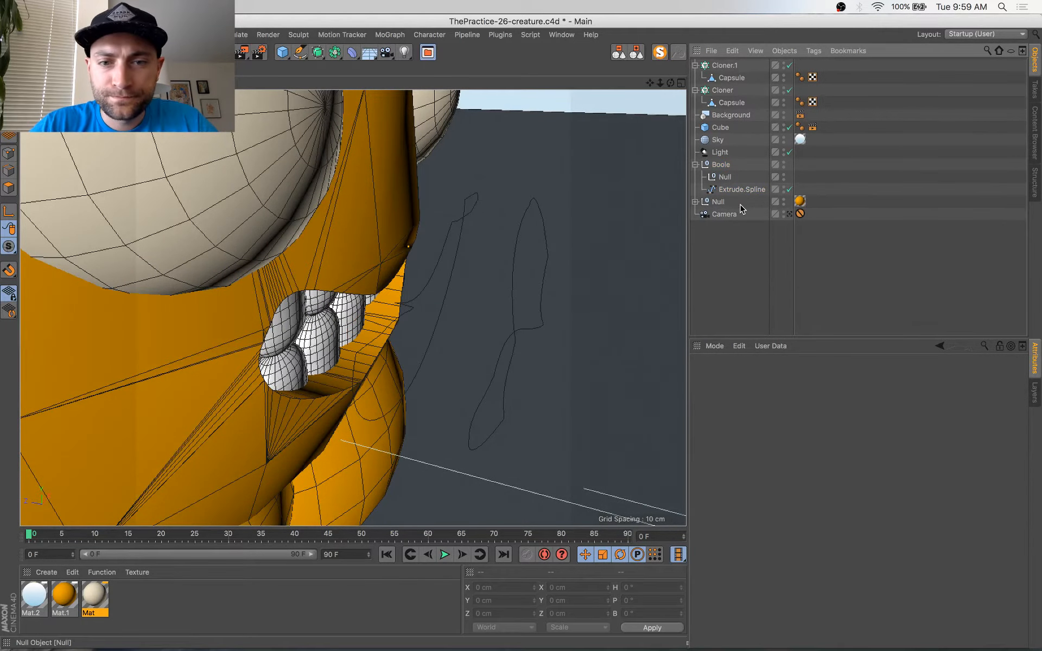
pyautogui.moveTo(724, 166); pyautogui.dragTo(725, 163)
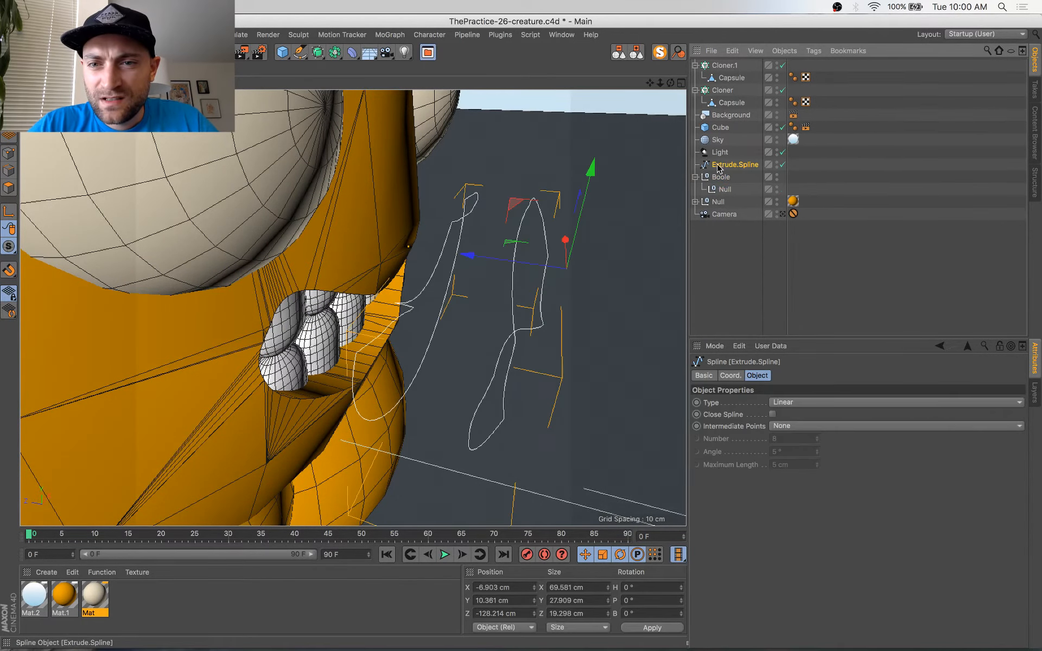
pyautogui.click(726, 178)
pyautogui.press('Delete')
# Step: Delete all points of the mouth spline's rear contour, nearest the creature, in Points mode
pyautogui.click(734, 165)
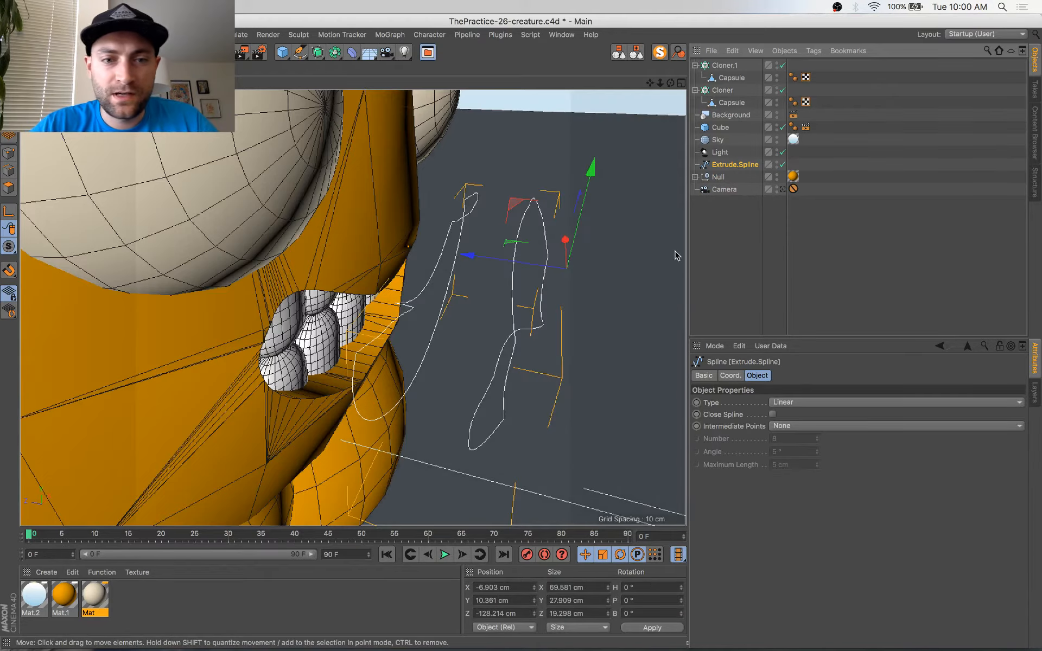
pyautogui.keyDown('alt'); pyautogui.moveTo(566, 269); pyautogui.dragTo(680, 248); pyautogui.keyUp('alt')
pyautogui.click(8, 153)
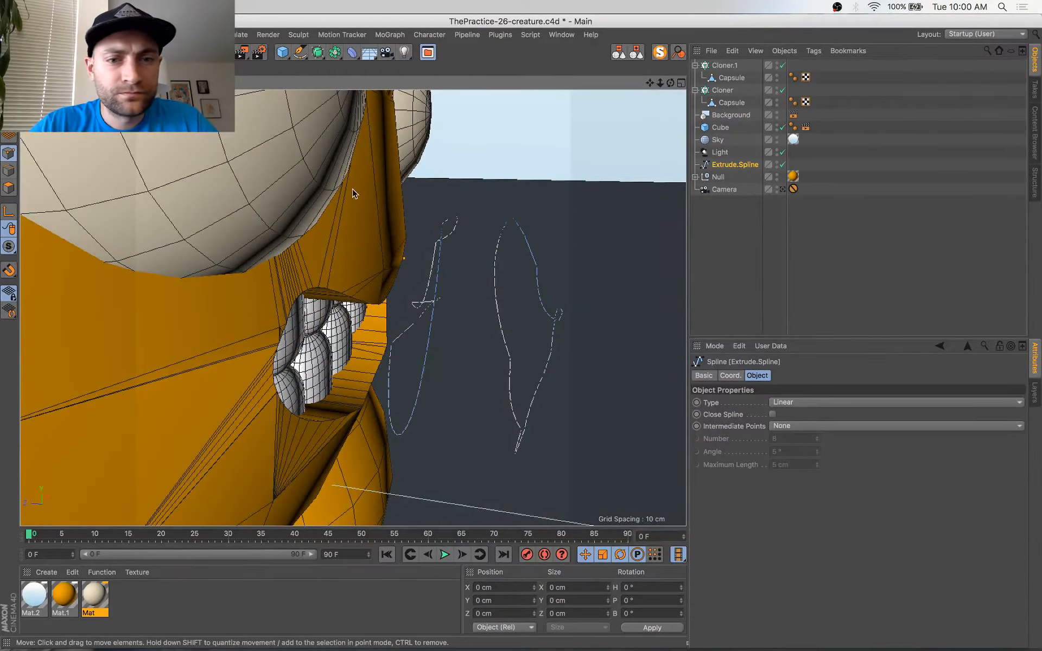
pyautogui.moveTo(366, 172); pyautogui.dragTo(461, 488)
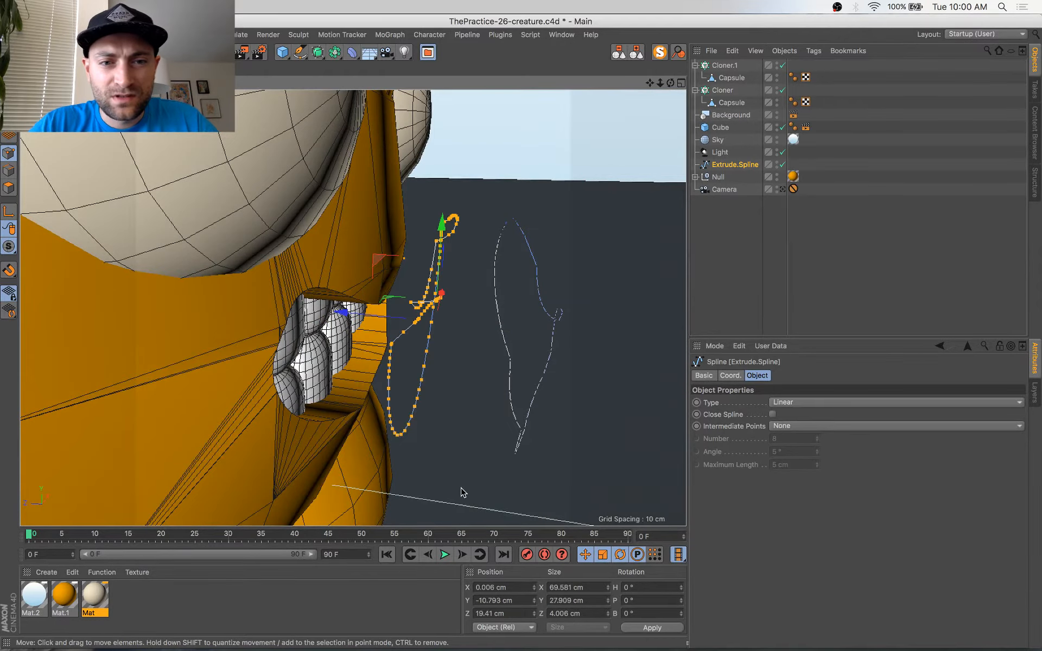
pyautogui.press('Delete')
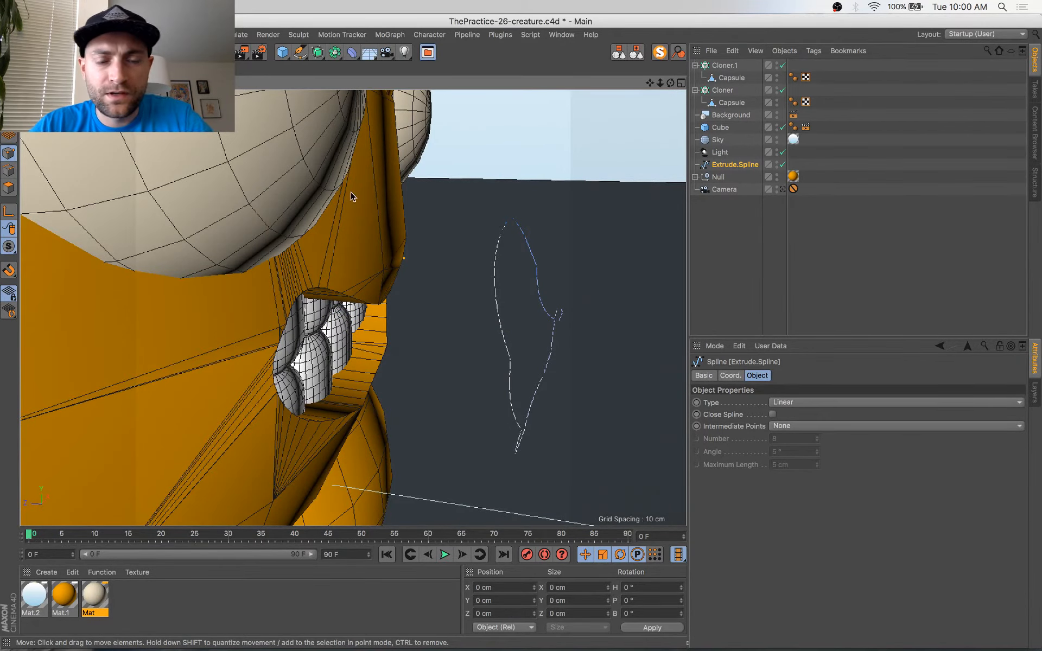
# Step: Select all points of the remaining front mouth contour in Points mode
pyautogui.keyDown('alt'); pyautogui.moveTo(352, 195); pyautogui.dragTo(281, 251); pyautogui.keyUp('alt')
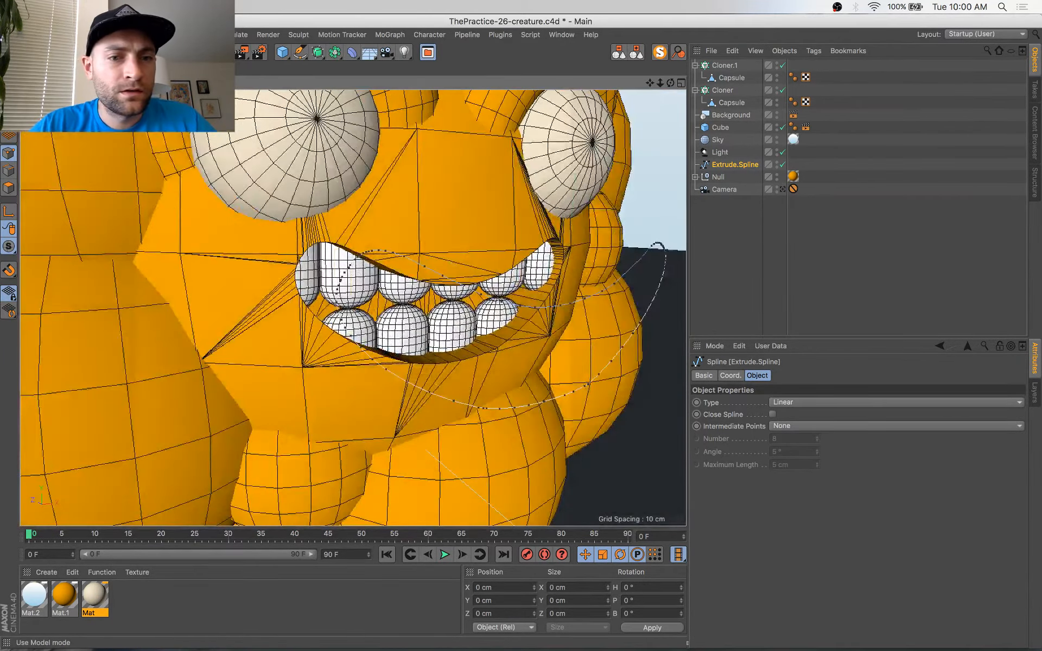
pyautogui.click(8, 100)
pyautogui.keyDown('alt'); pyautogui.moveTo(381, 258); pyautogui.dragTo(335, 306); pyautogui.keyUp('alt')
pyautogui.click(8, 153)
pyautogui.press('super+a')
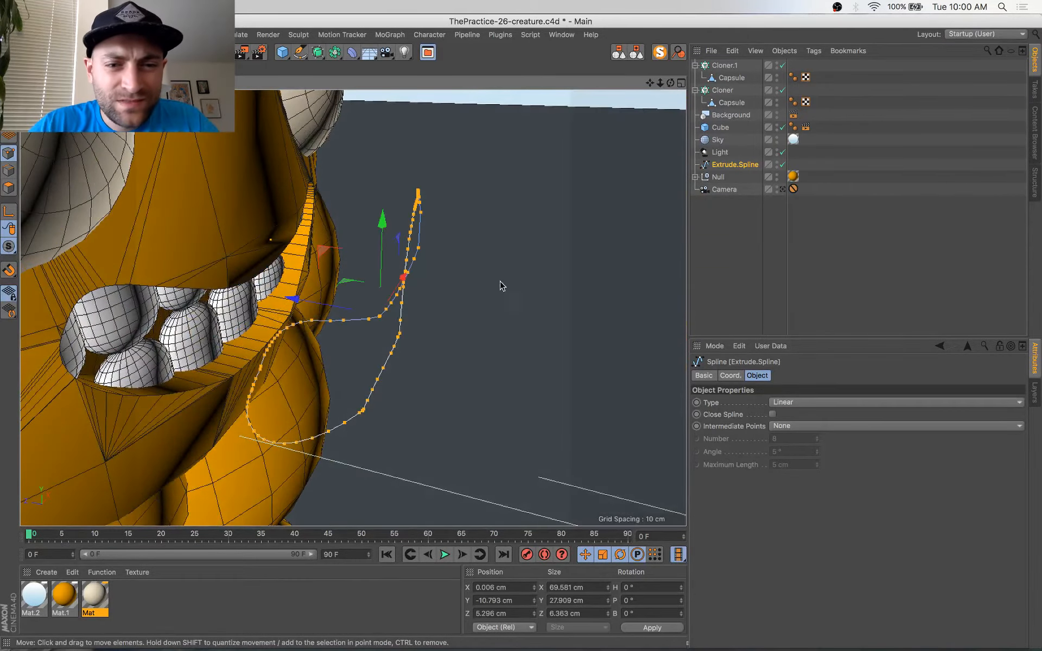
pyautogui.keyDown('alt'); pyautogui.moveTo(479, 280); pyautogui.dragTo(448, 261); pyautogui.keyUp('alt')
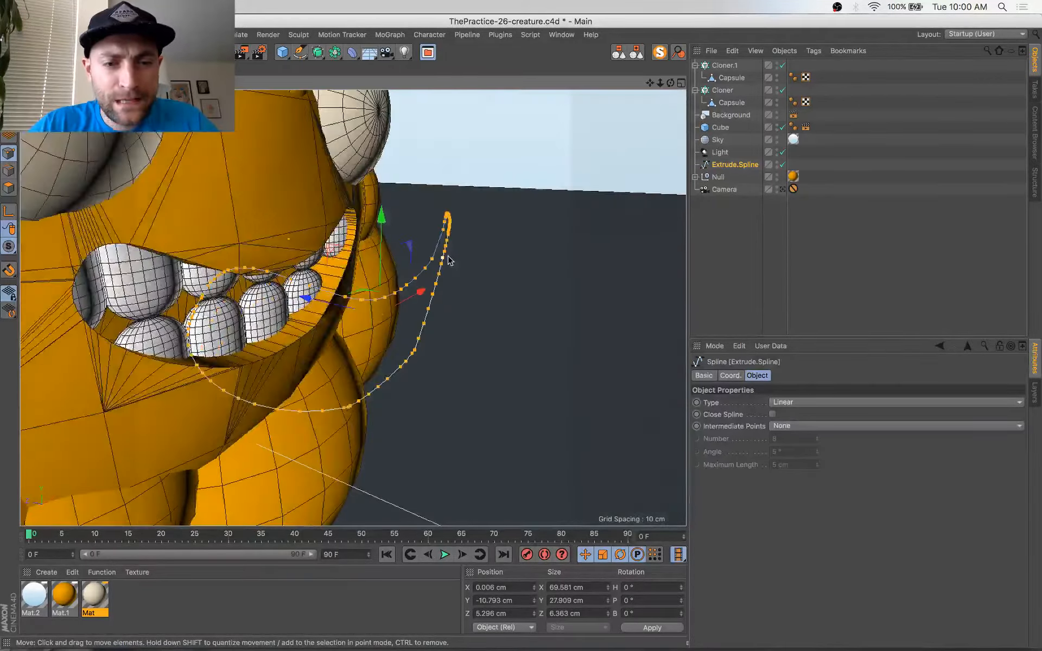
# Step: Switch to the browser to check the live-stream chat and return to Cinema 4D
pyautogui.press('super+Tab')
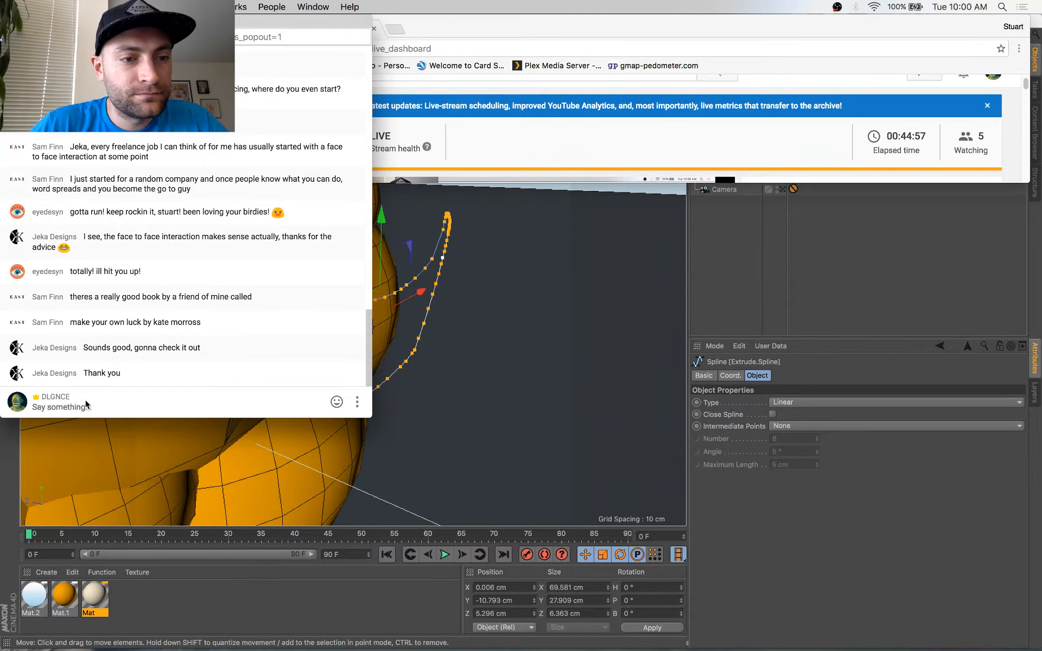
pyautogui.press('super+Tab')
# Step: Run Optimize on the selected points of the mouth spline
pyautogui.keyDown('alt'); pyautogui.moveTo(438, 384); pyautogui.dragTo(487, 385); pyautogui.keyUp('alt')
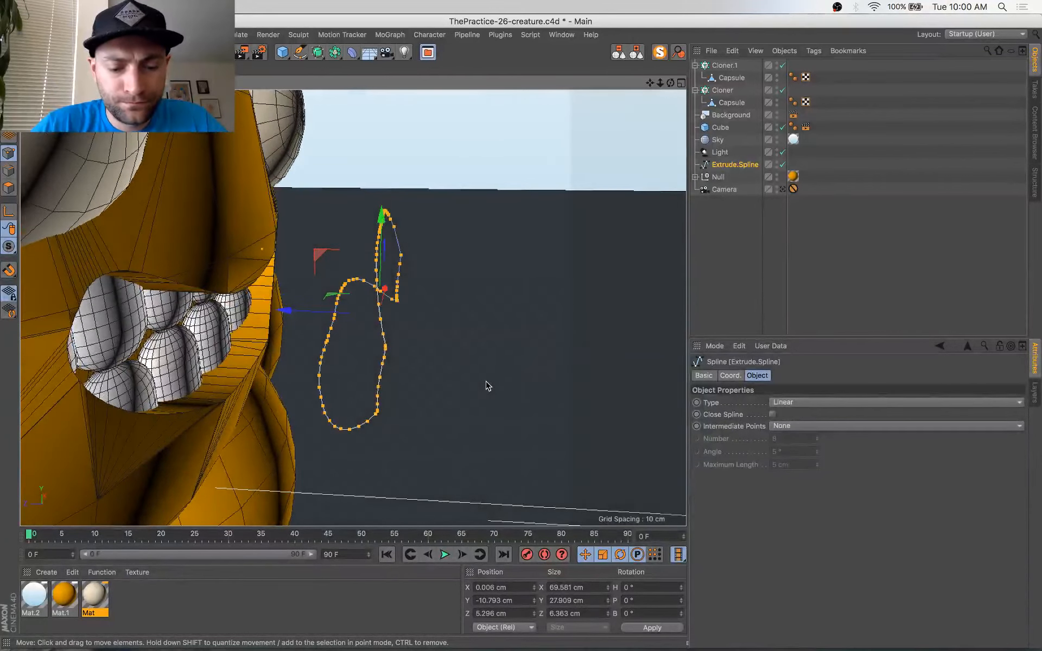
pyautogui.press('v')
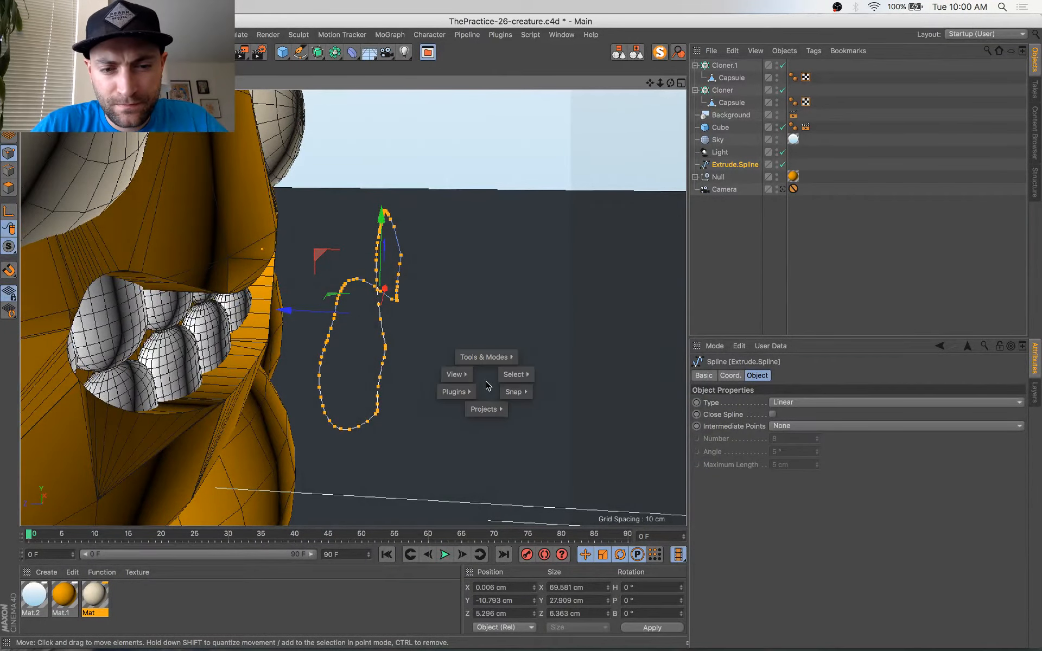
pyautogui.moveTo(457, 374)
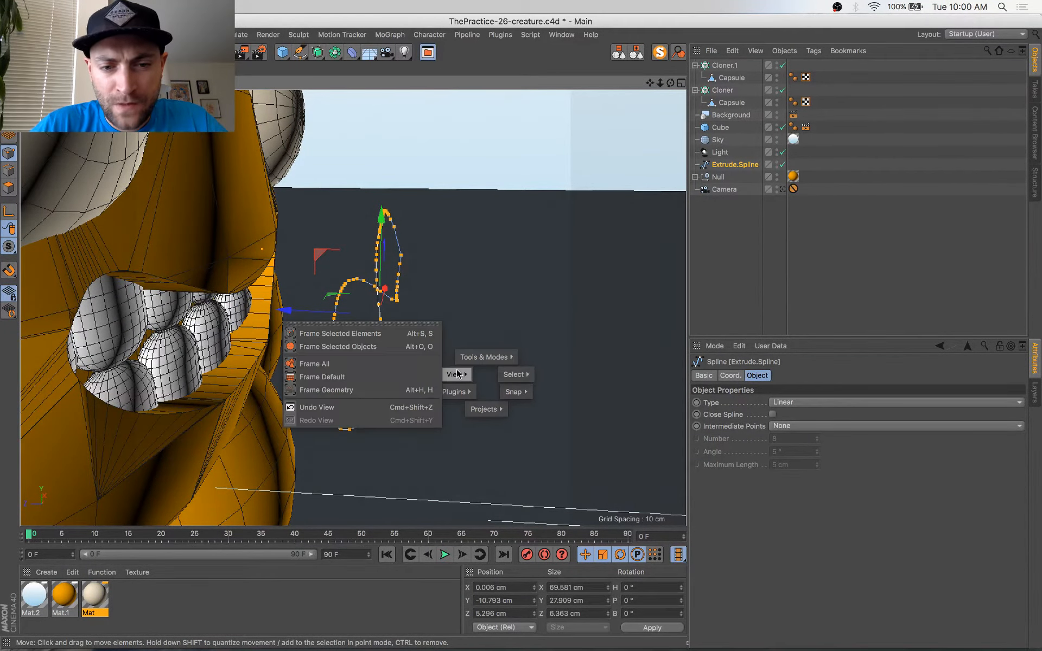
pyautogui.moveTo(482, 353)
pyautogui.click(140, 34)
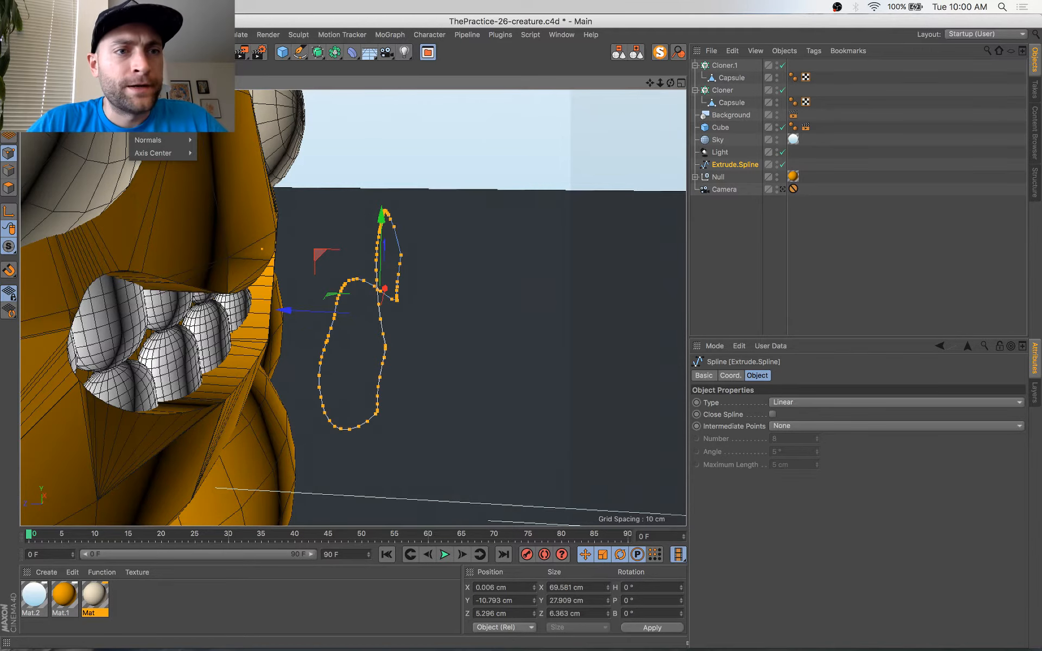
pyautogui.moveTo(154, 113)
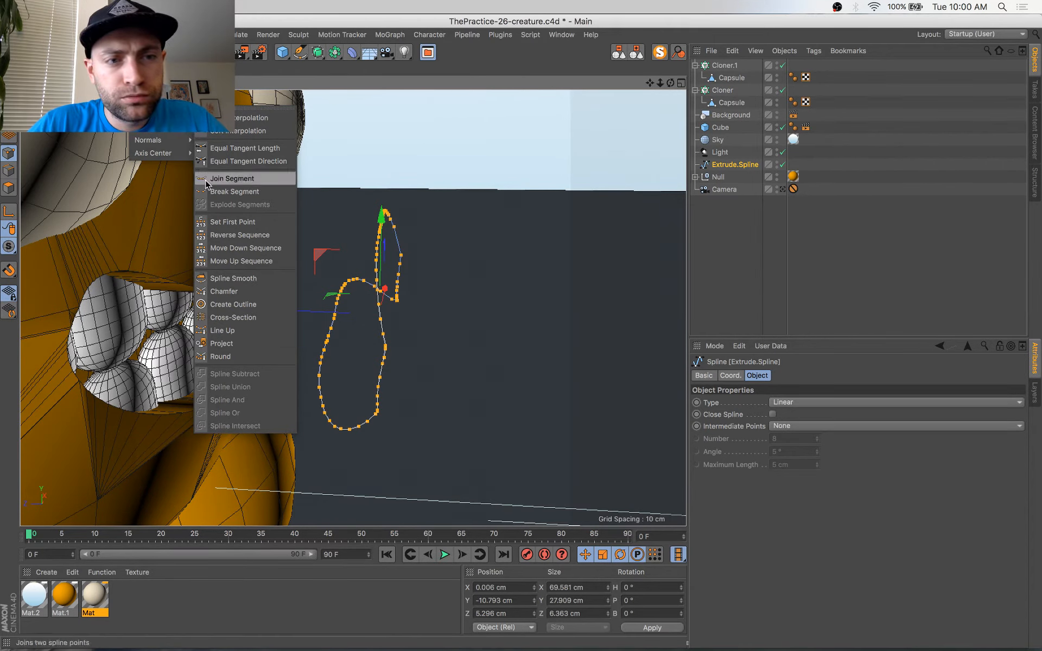
pyautogui.moveTo(154, 66)
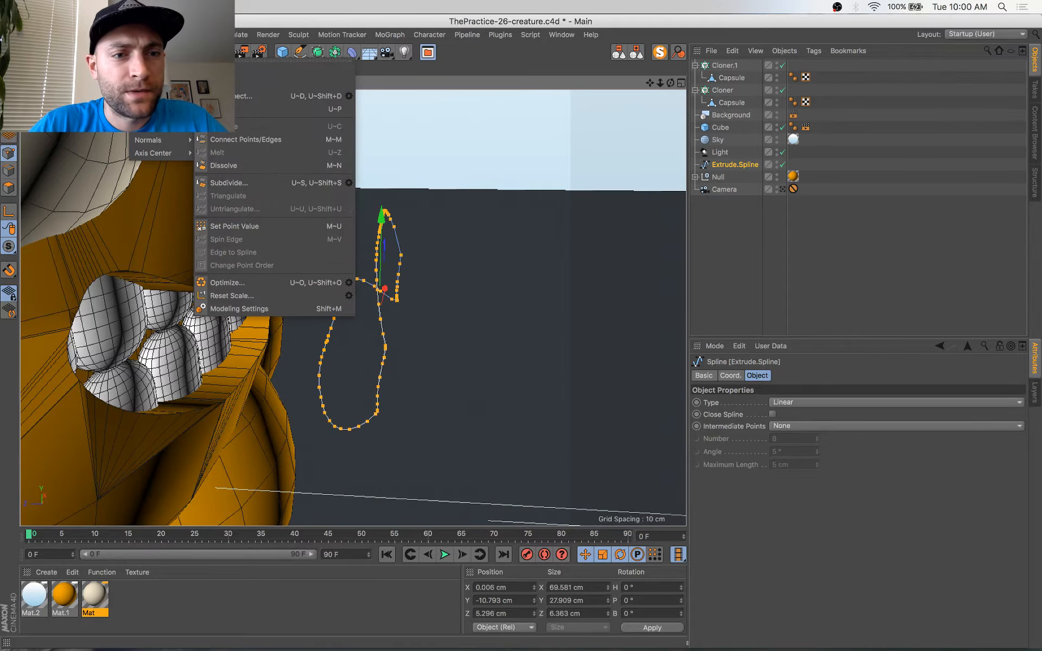
pyautogui.moveTo(154, 87)
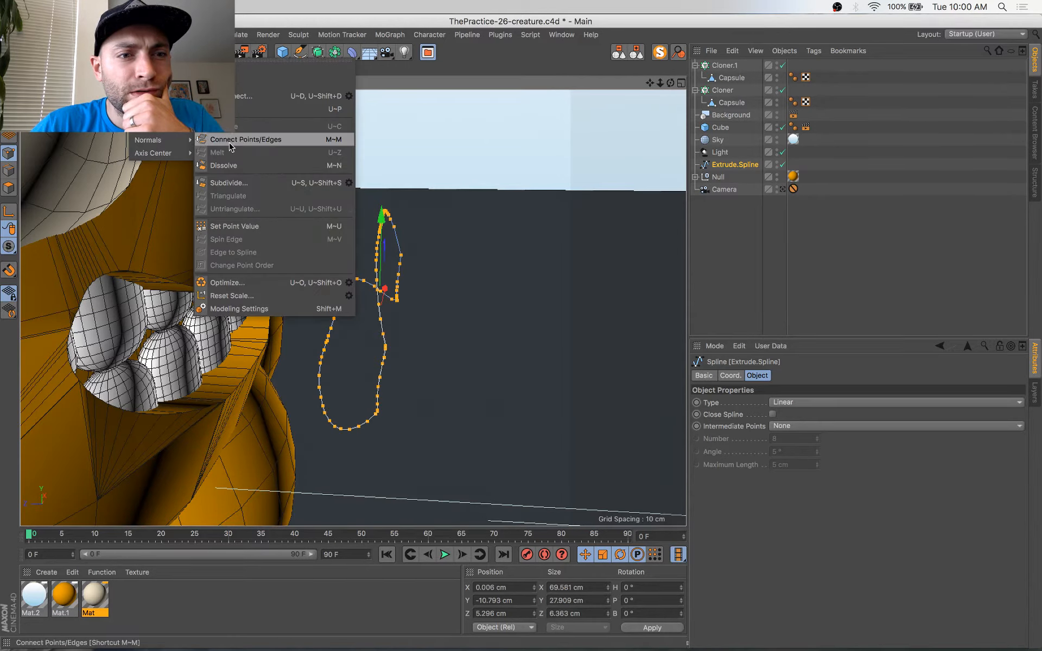
pyautogui.click(244, 282)
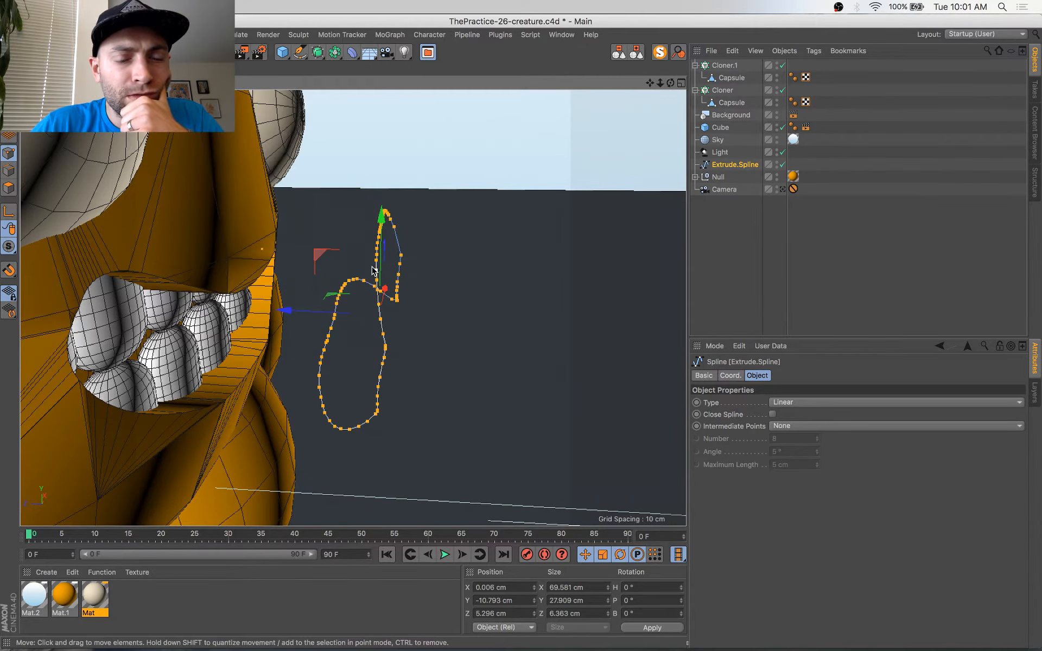
pyautogui.keyDown('alt'); pyautogui.moveTo(446, 359); pyautogui.dragTo(389, 383); pyautogui.keyUp('alt')
pyautogui.press('v')
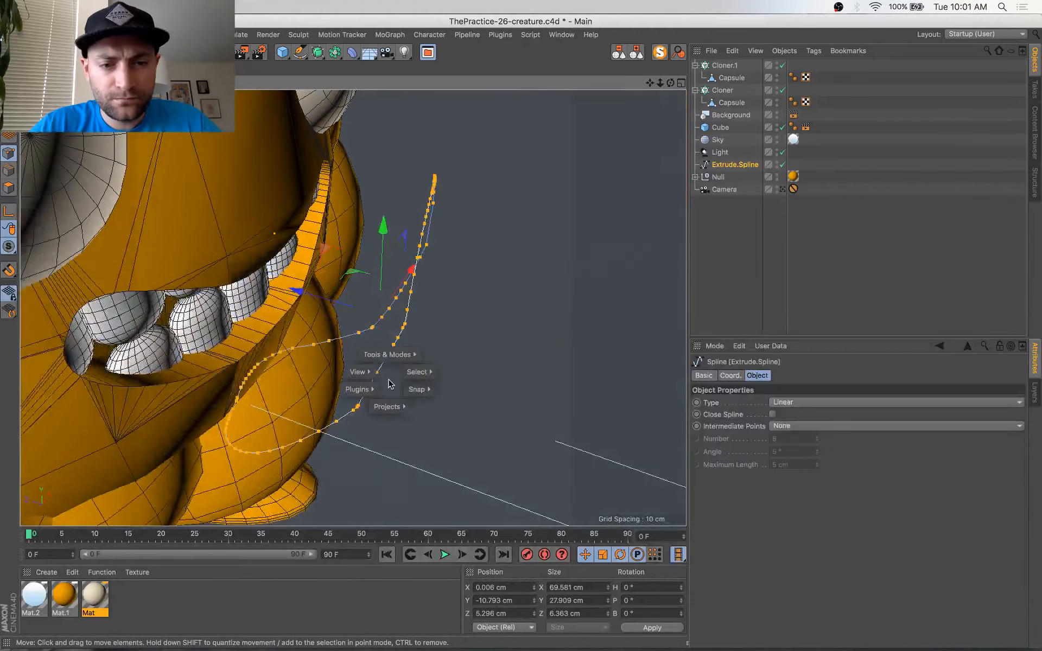
# Step: Set the mouth spline's type to B-Spline and its intermediate points to Natural
pyautogui.click(808, 404)
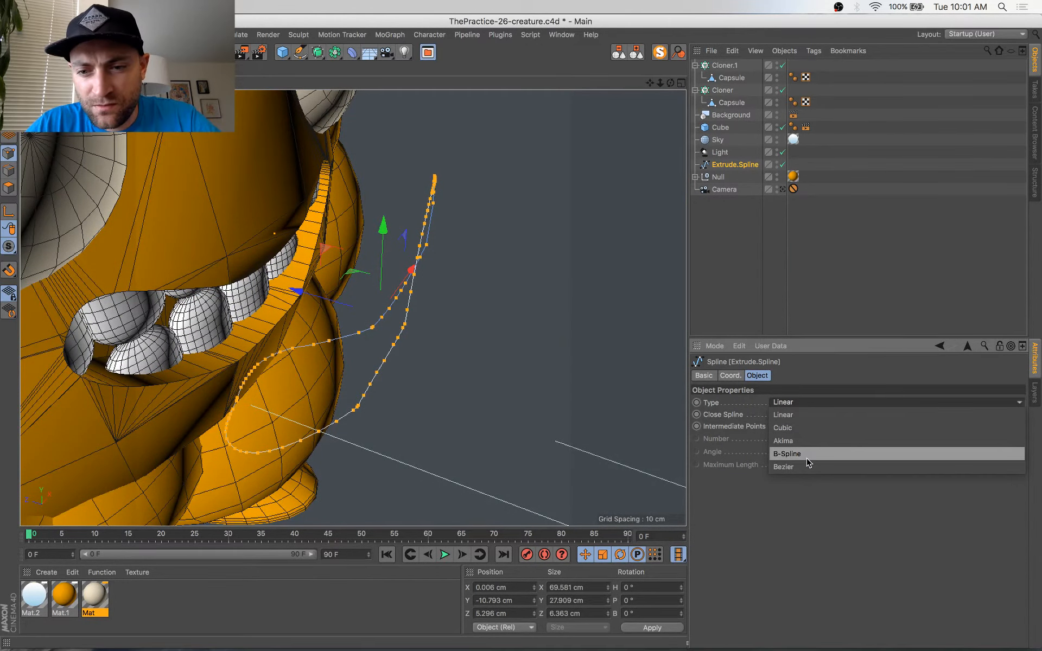
pyautogui.click(808, 455)
pyautogui.click(794, 402)
pyautogui.click(798, 402)
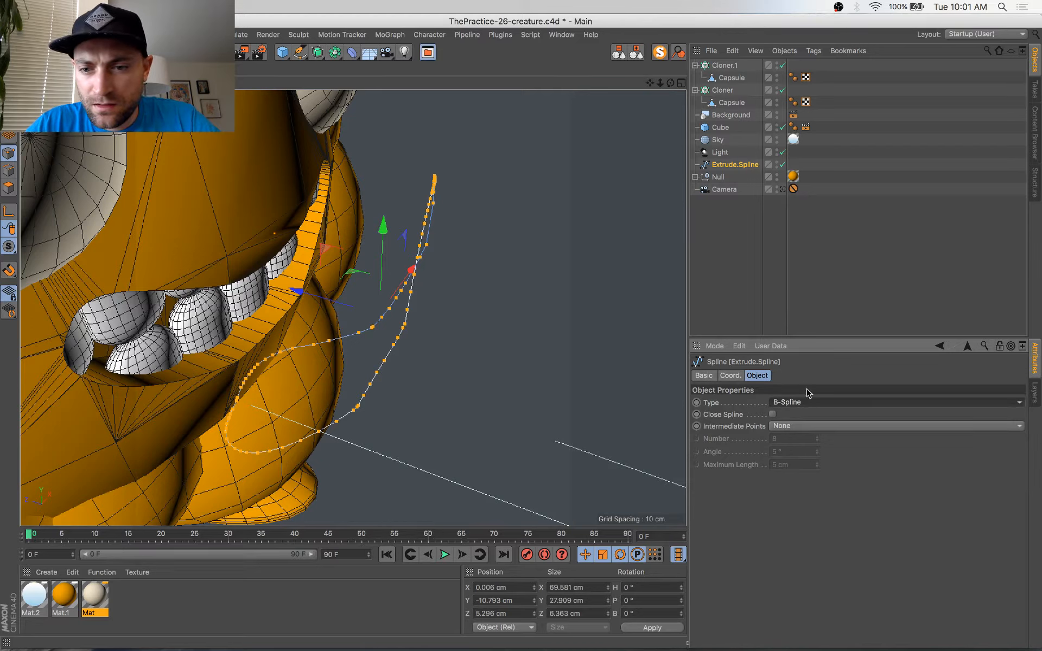
pyautogui.click(800, 426)
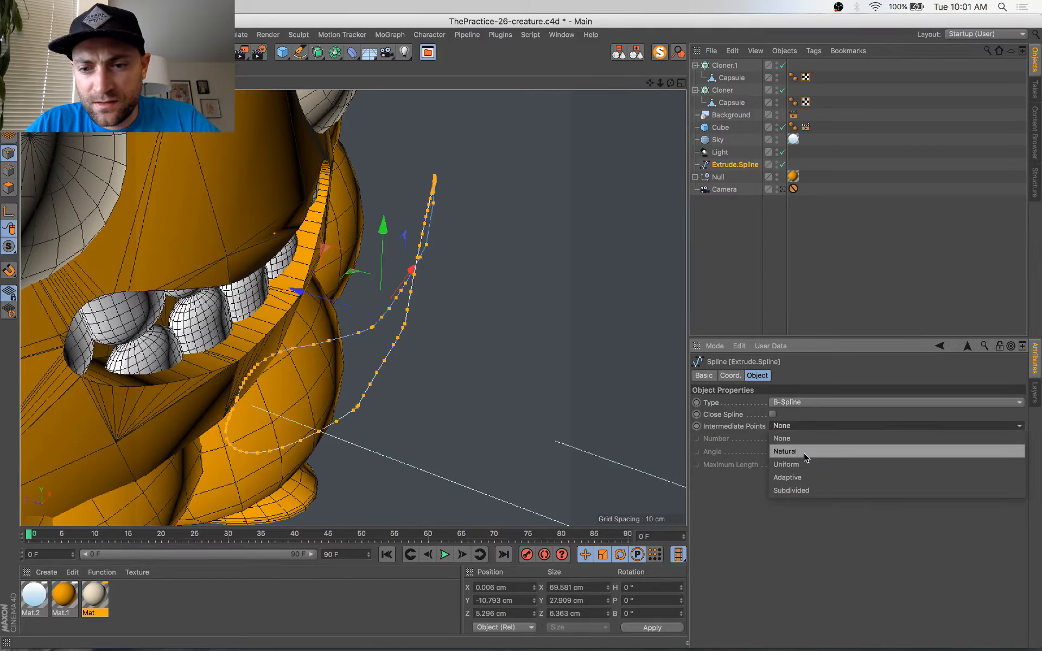
pyautogui.click(806, 453)
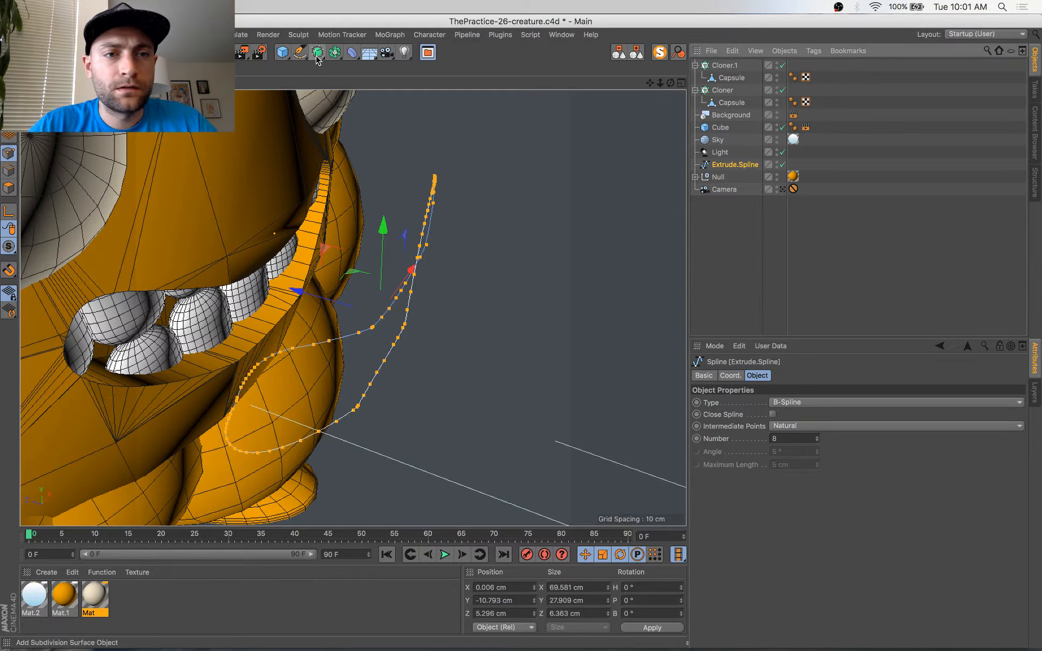
# Step: Nest the mouth spline in a new Sweep object and create a Circle spline scaled down to a radius of about 31.4 cm
pyautogui.moveTo(318, 52); pyautogui.dragTo(359, 113)
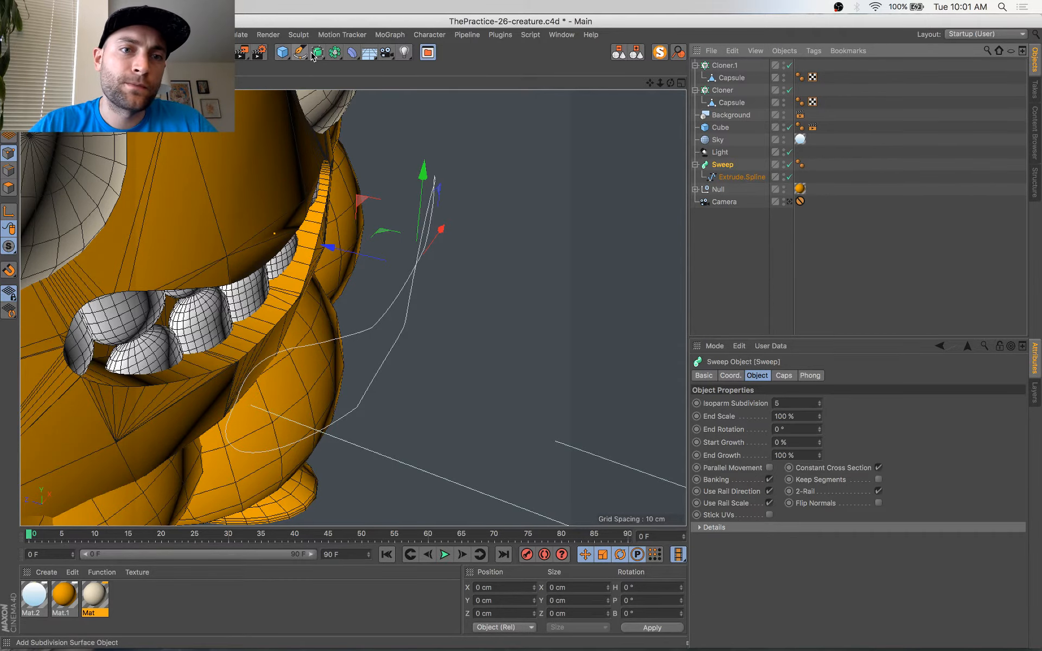
pyautogui.moveTo(318, 55); pyautogui.dragTo(431, 97)
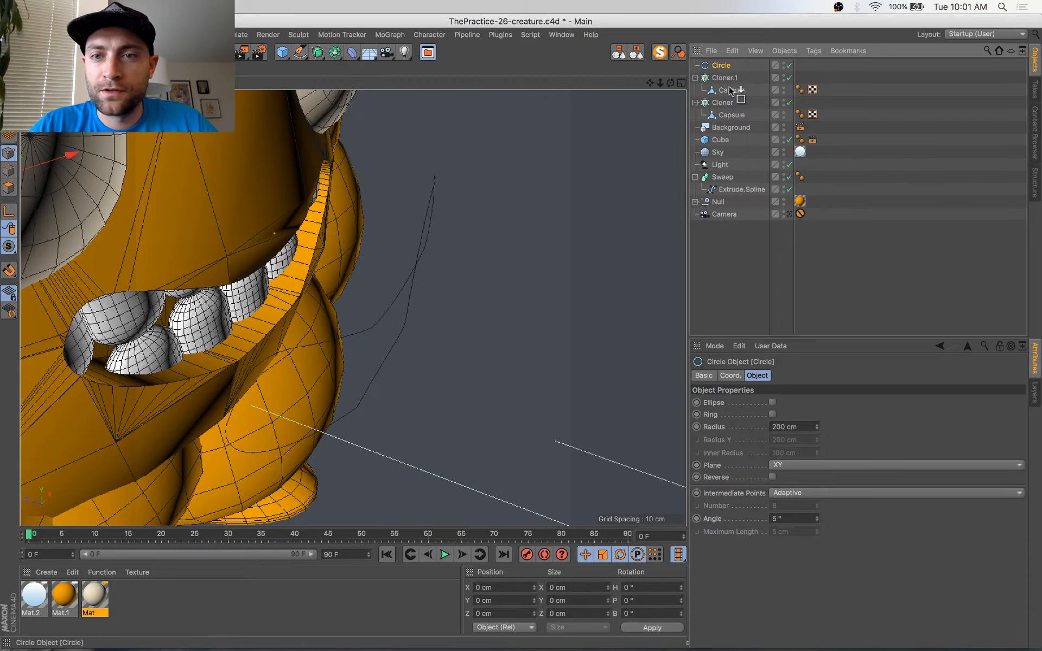
pyautogui.moveTo(730, 91); pyautogui.dragTo(730, 87)
pyautogui.press('t')
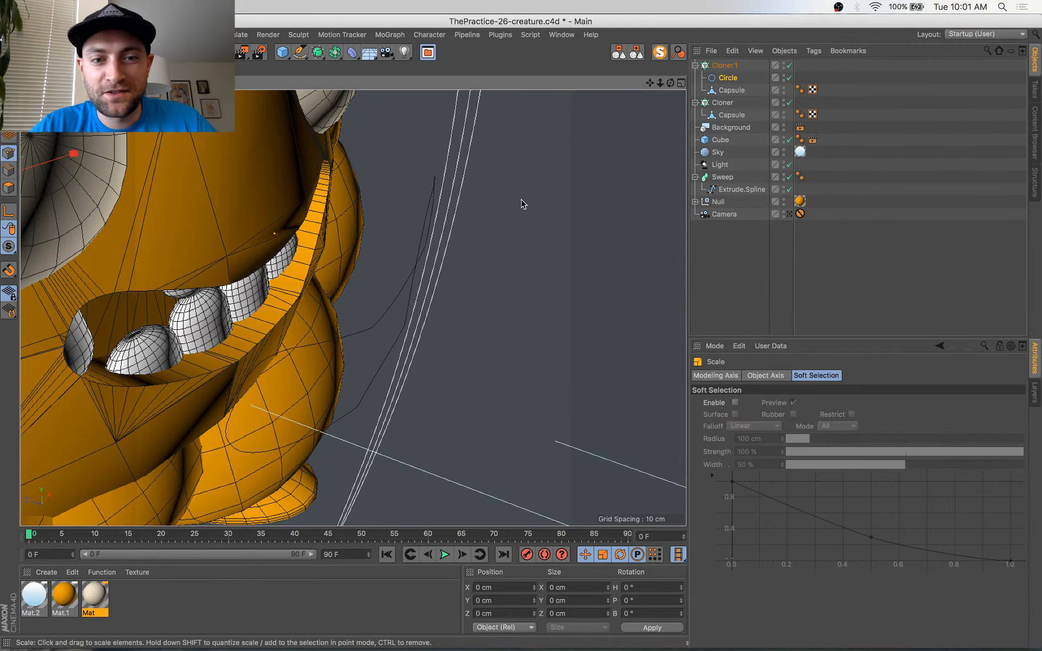
pyautogui.moveTo(521, 203); pyautogui.dragTo(221, 332)
pyautogui.scroll(-10, 257, 357)
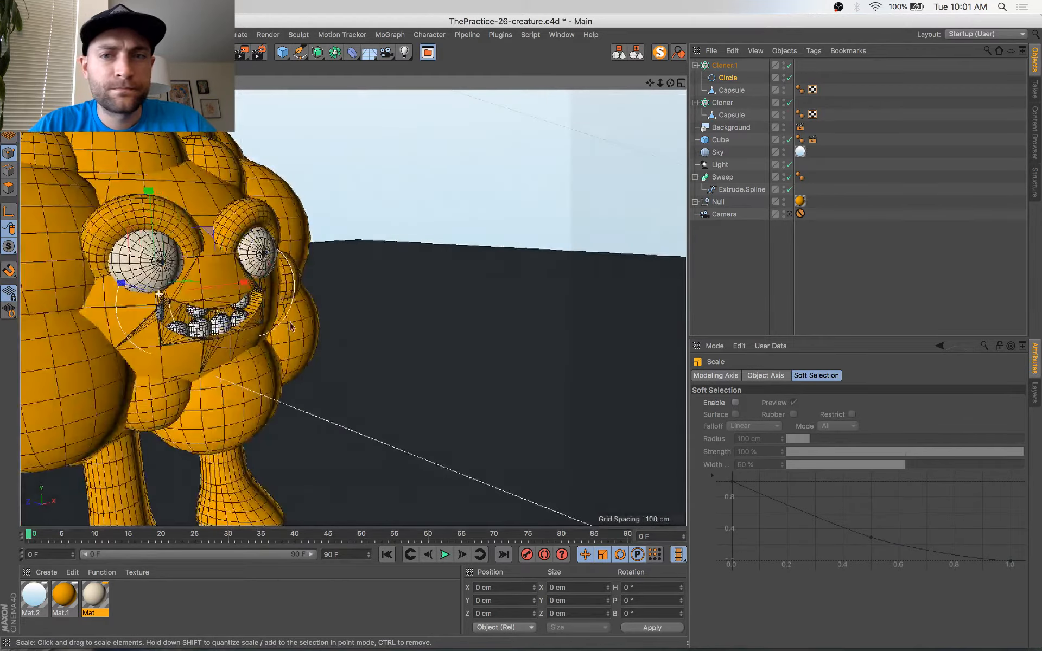
pyautogui.keyDown('shift'); pyautogui.click(733, 90); pyautogui.keyUp('shift')
pyautogui.click(733, 90)
pyautogui.keyDown('shift'); pyautogui.click(733, 79); pyautogui.keyUp('shift')
pyautogui.moveTo(733, 78); pyautogui.dragTo(741, 60)
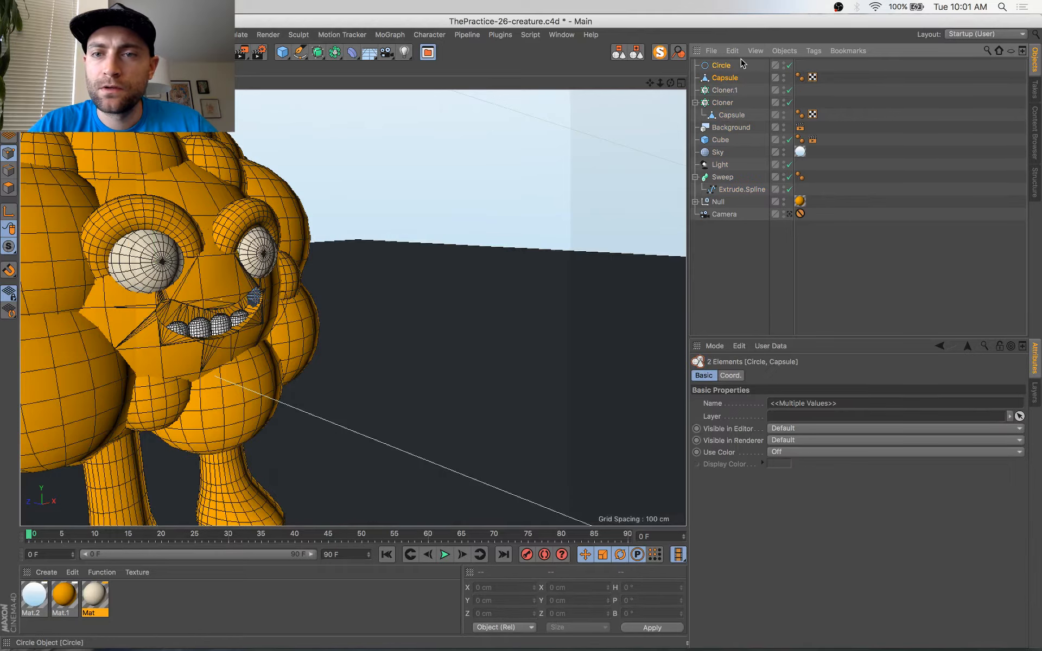
pyautogui.click(731, 91)
pyautogui.press('Delete')
pyautogui.click(722, 80)
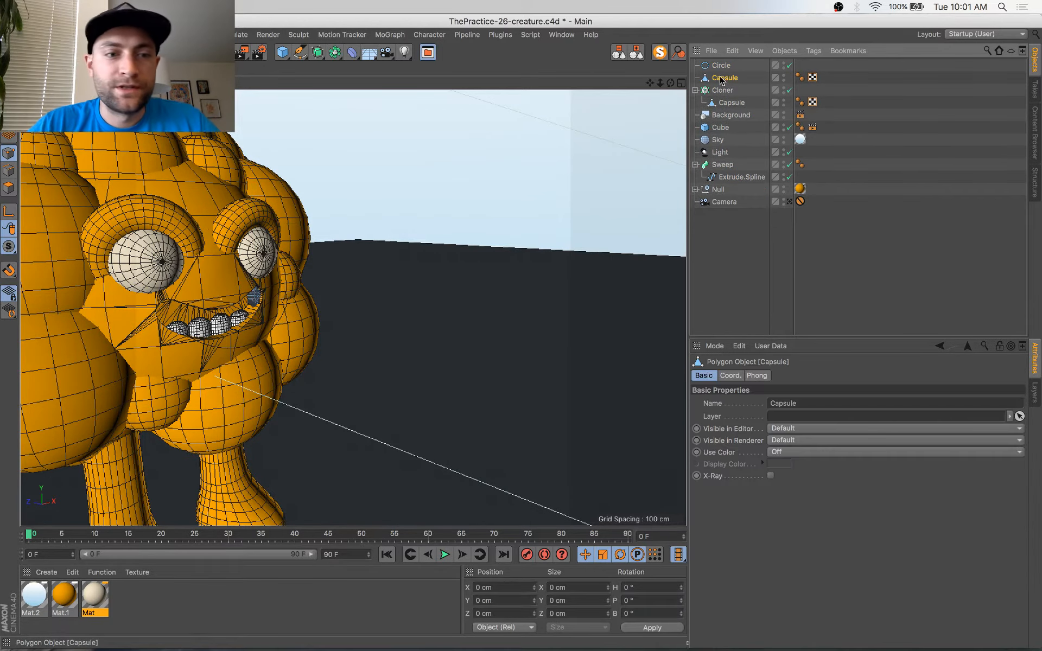
pyautogui.press('super+z')
pyautogui.press('super+z')
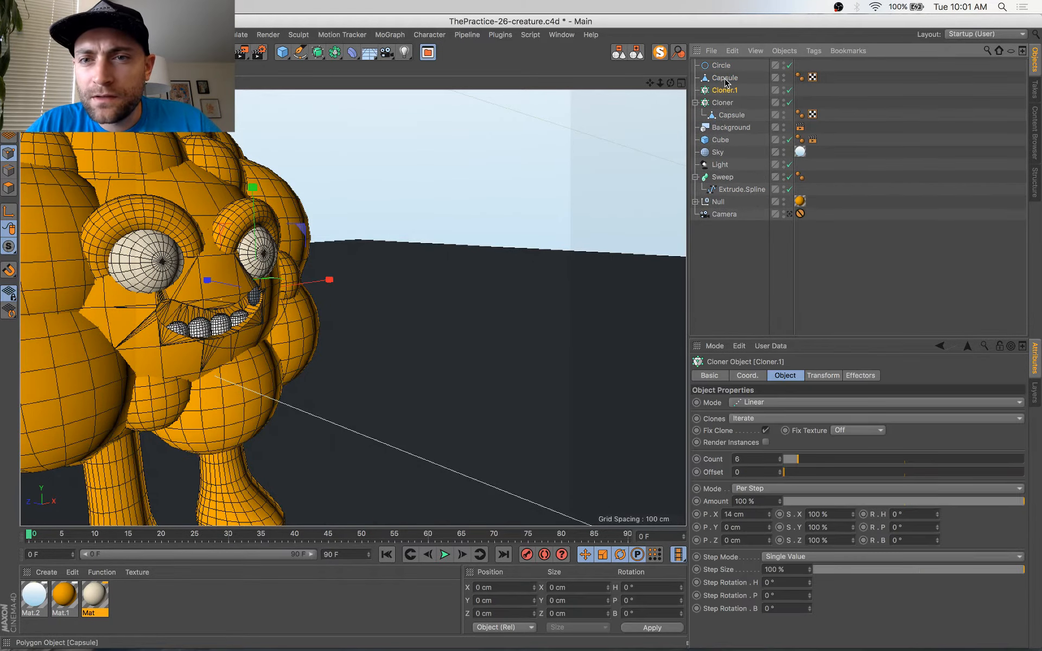
pyautogui.press('super+z')
pyautogui.press('super+z')
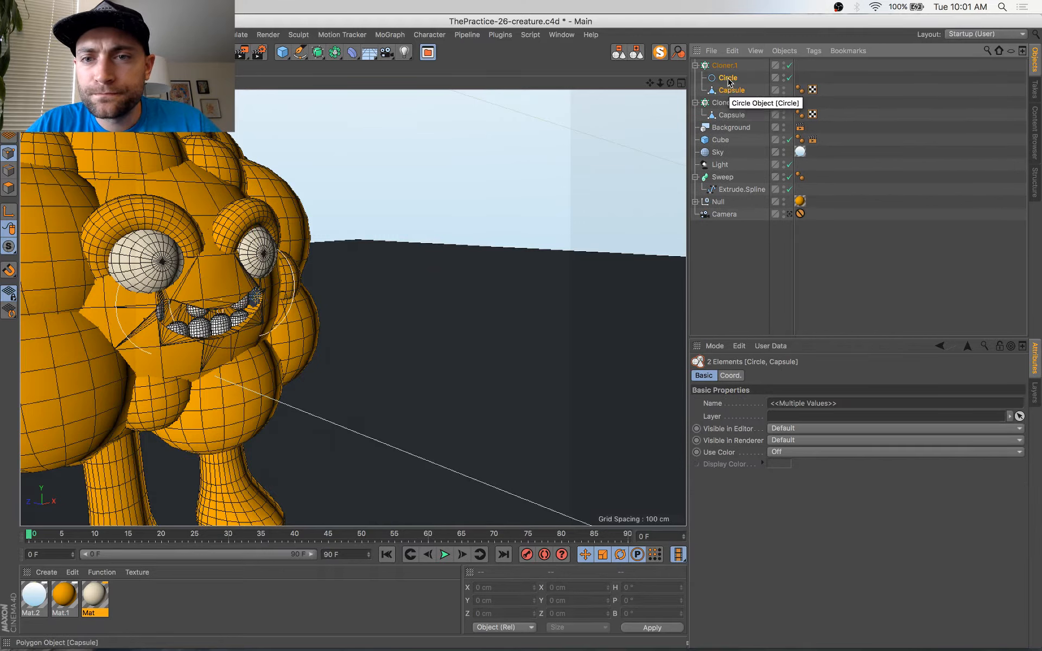
# Step: Move the Circle into the Sweep above the mouth spline and scale its radius down to about 4.1 cm
pyautogui.doubleClick(729, 79)
pyautogui.click(749, 69)
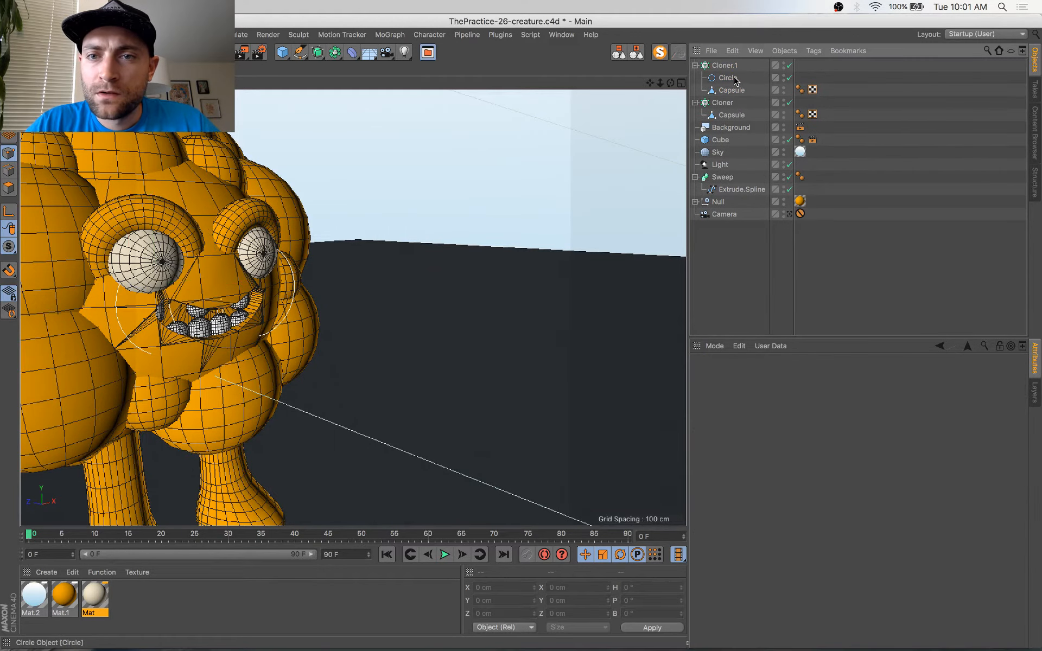
pyautogui.moveTo(729, 184); pyautogui.dragTo(729, 185)
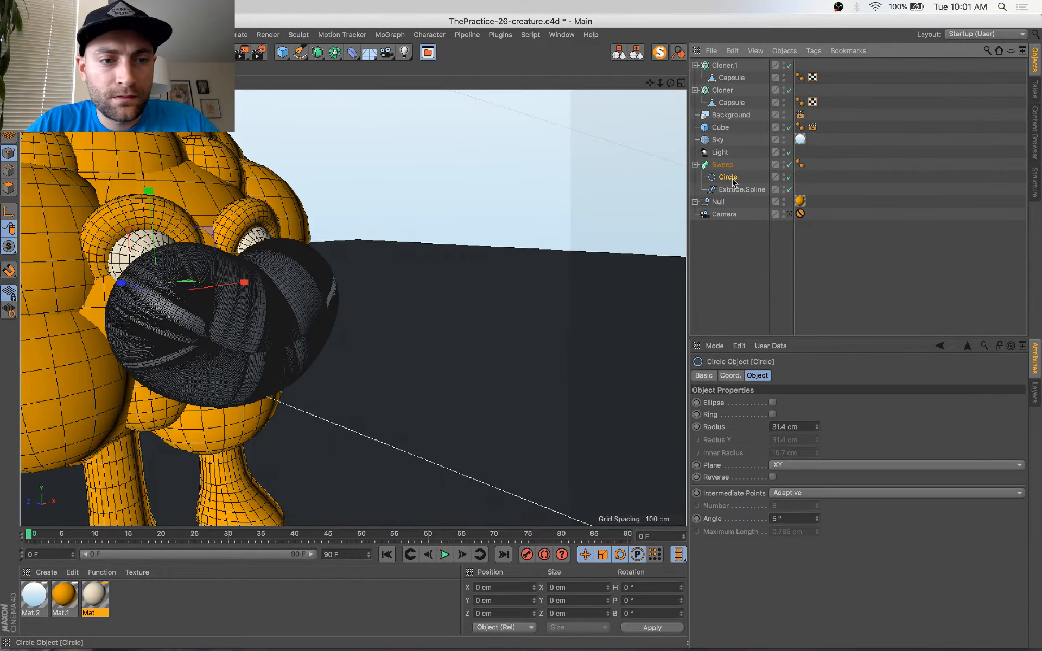
pyautogui.press('t')
pyautogui.moveTo(266, 279); pyautogui.dragTo(226, 405)
# Step: Move the mouth spline along Z to about 32.21 cm so the swept lip sits against the creature's mouth opening
pyautogui.press('s')
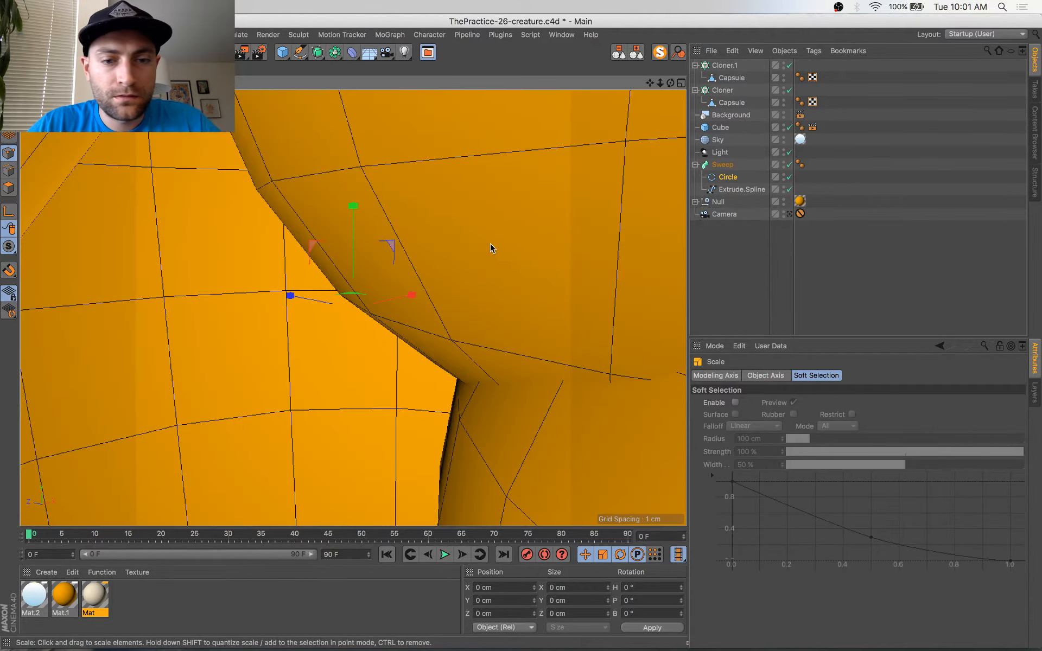
pyautogui.scroll(-10, 452, 344)
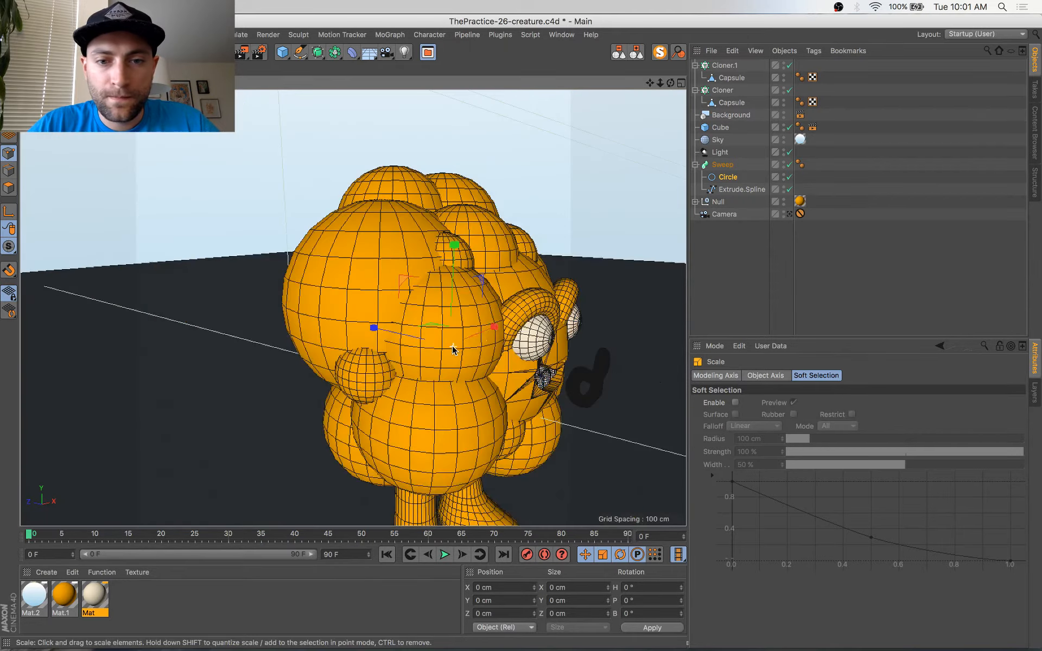
pyautogui.keyDown('alt'); pyautogui.moveTo(452, 350); pyautogui.dragTo(532, 288); pyautogui.keyUp('alt')
pyautogui.keyDown('alt'); pyautogui.moveTo(532, 288); pyautogui.dragTo(584, 265, button='right'); pyautogui.keyUp('alt')
pyautogui.click(745, 191)
pyautogui.keyDown('alt'); pyautogui.moveTo(495, 300); pyautogui.dragTo(279, 337); pyautogui.keyUp('alt')
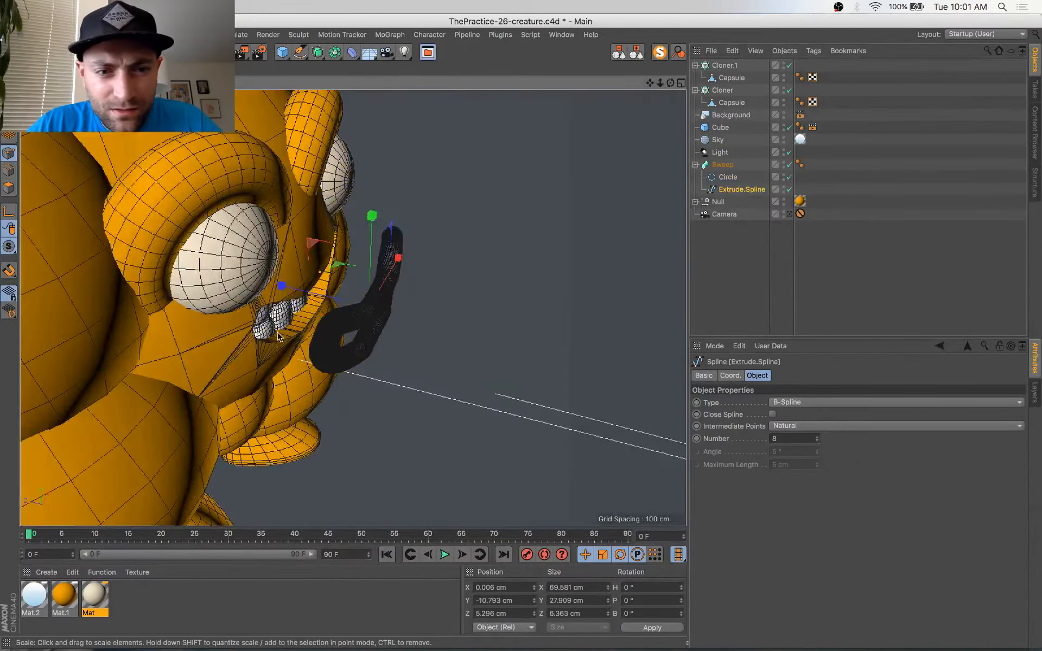
pyautogui.press('e')
pyautogui.moveTo(281, 287); pyautogui.dragTo(163, 264)
pyautogui.keyDown('alt'); pyautogui.moveTo(163, 264); pyautogui.dragTo(387, 318, button='right'); pyautogui.keyUp('alt')
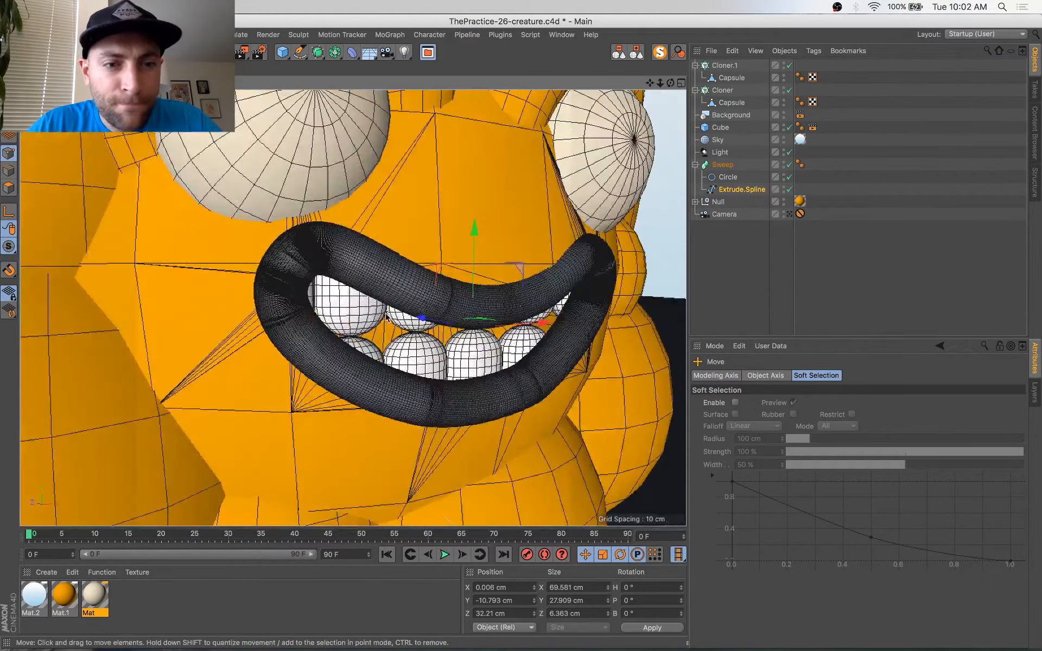
# Step: Set the Circle profile's adaptive intermediate-point angle to 21° to reduce the lip's mesh density
pyautogui.keyDown('alt'); pyautogui.moveTo(386, 317); pyautogui.dragTo(471, 319); pyautogui.keyUp('alt')
pyautogui.keyDown('alt'); pyautogui.moveTo(471, 320); pyautogui.dragTo(393, 333, button='middle'); pyautogui.keyUp('alt')
pyautogui.keyDown('alt'); pyautogui.moveTo(393, 333); pyautogui.dragTo(352, 330); pyautogui.keyUp('alt')
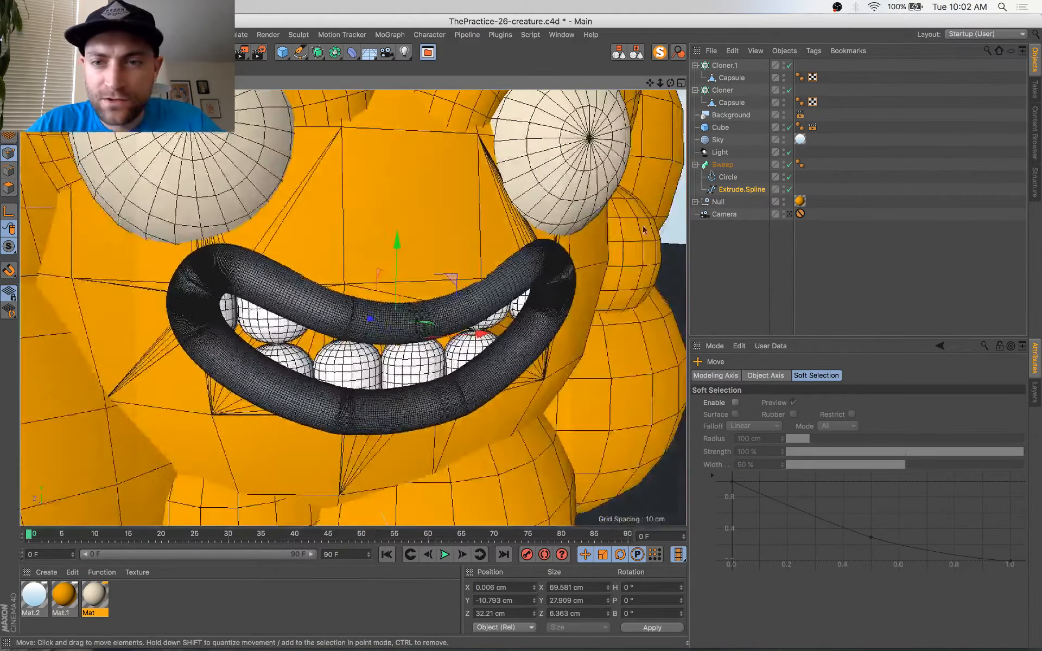
pyautogui.click(728, 179)
pyautogui.moveTo(819, 518); pyautogui.dragTo(820, 520)
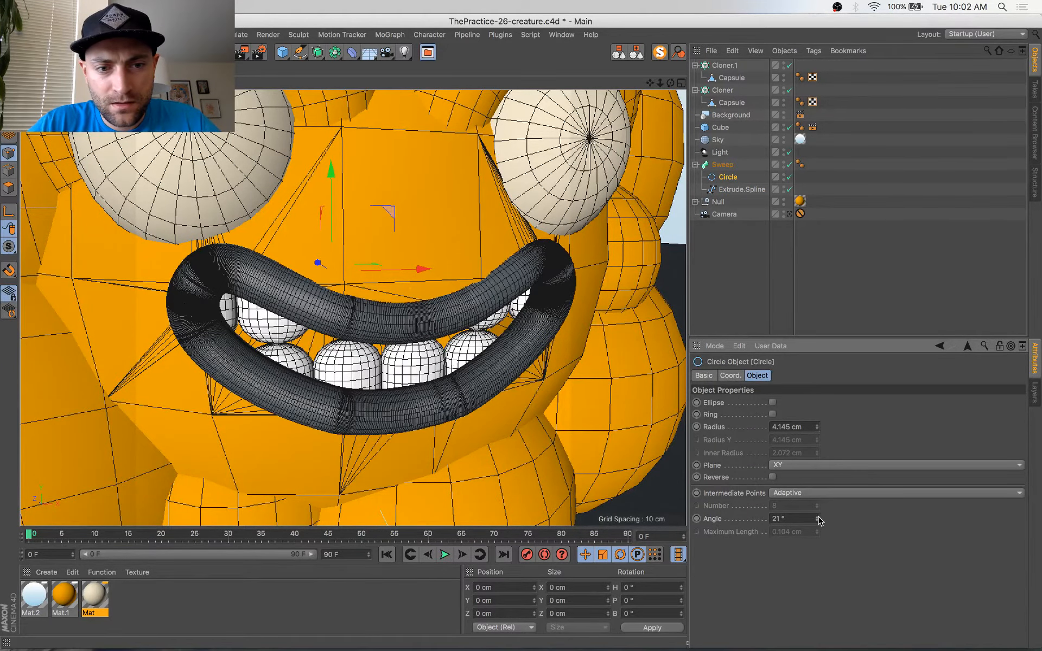
pyautogui.keyDown('alt'); pyautogui.moveTo(550, 388); pyautogui.dragTo(513, 367); pyautogui.keyUp('alt')
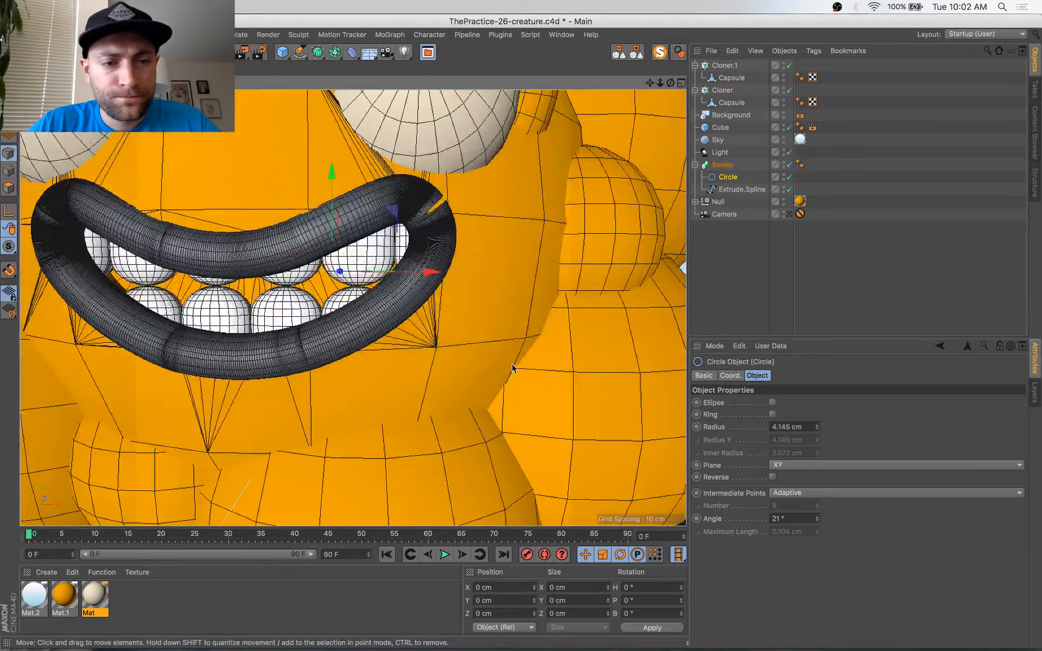
# Step: Switch to the browser to check the live-stream chat and return to Cinema 4D
pyautogui.press('super+Tab')
pyautogui.press('super+Tab')
pyautogui.press('super+Tab')
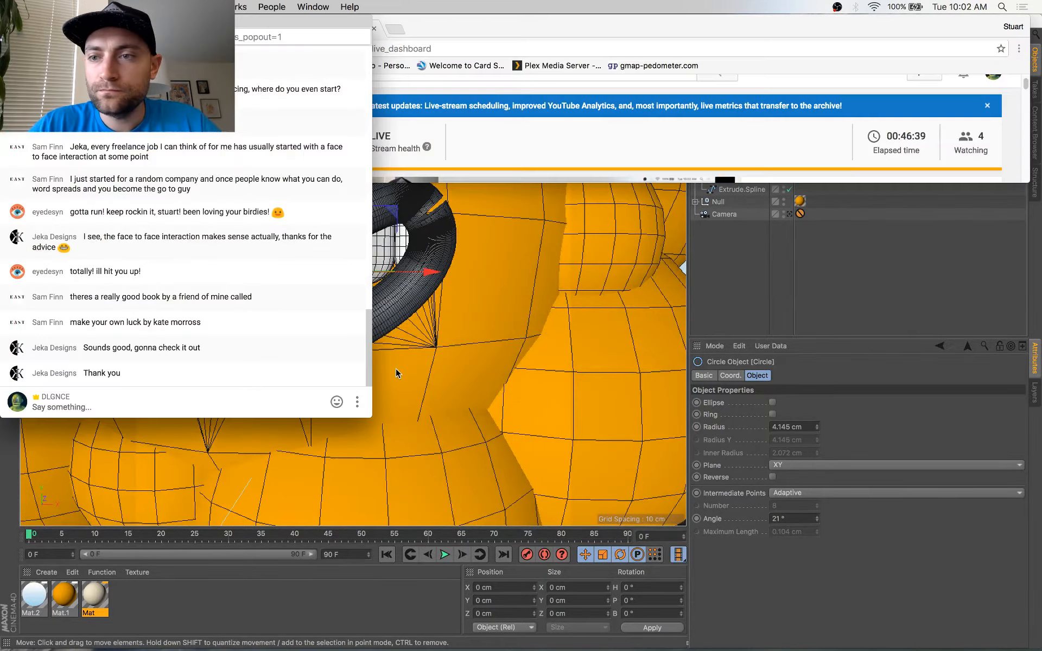
pyautogui.press('super+Tab')
# Step: Isolate the mouth spline inside the Sweep with MagicSolo
pyautogui.keyDown('alt'); pyautogui.moveTo(395, 370); pyautogui.dragTo(467, 318); pyautogui.keyUp('alt')
pyautogui.click(443, 335)
pyautogui.click(733, 190)
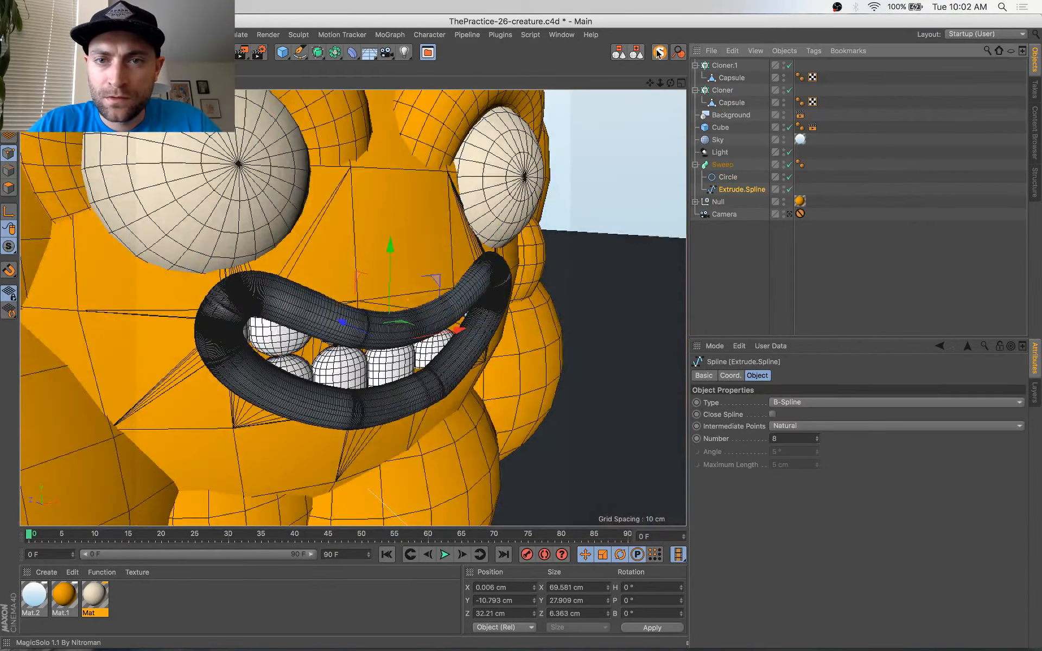
pyautogui.click(659, 52)
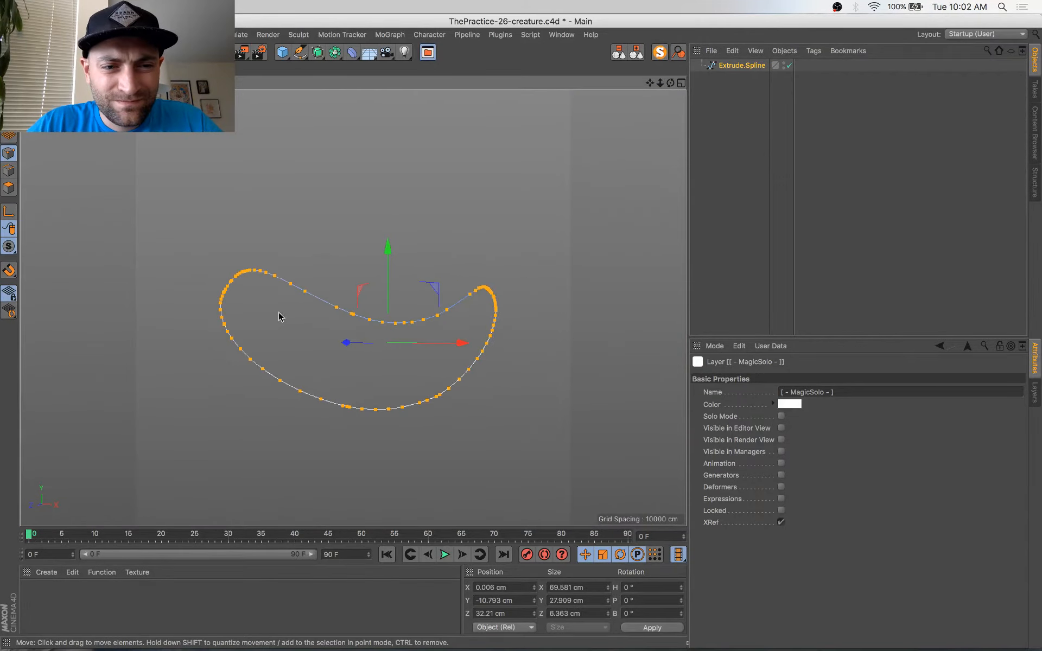
# Step: Try to delete the points on the left half of the mouth spline's upper edge
pyautogui.keyDown('alt'); pyautogui.moveTo(279, 317); pyautogui.dragTo(489, 358); pyautogui.keyUp('alt')
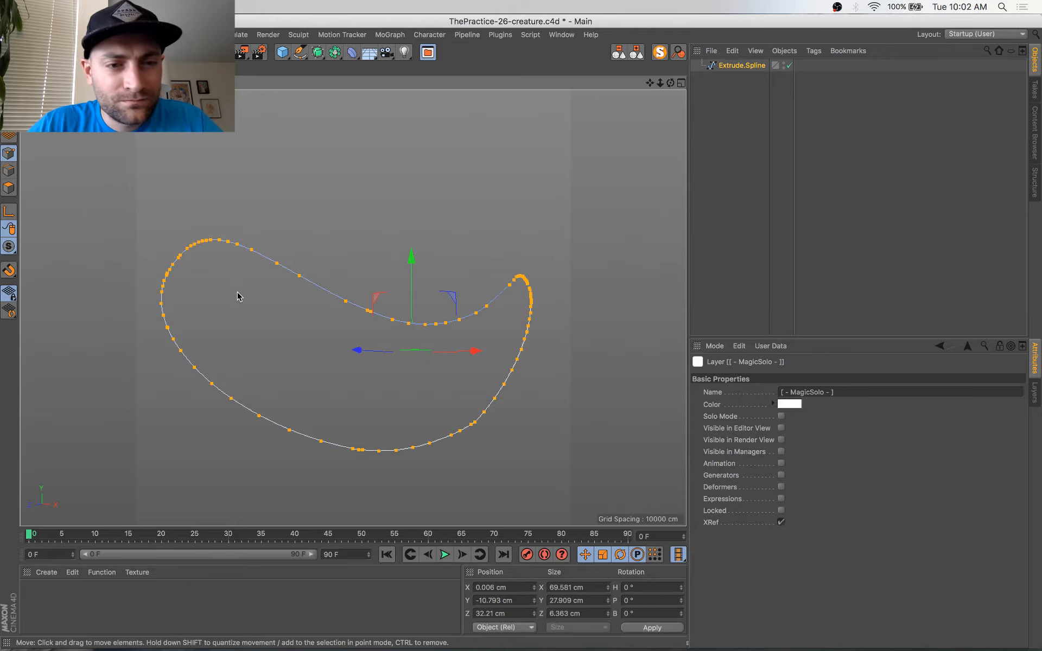
pyautogui.keyDown('alt'); pyautogui.moveTo(238, 294); pyautogui.dragTo(201, 299); pyautogui.keyUp('alt')
pyautogui.press('9')
pyautogui.click(357, 337)
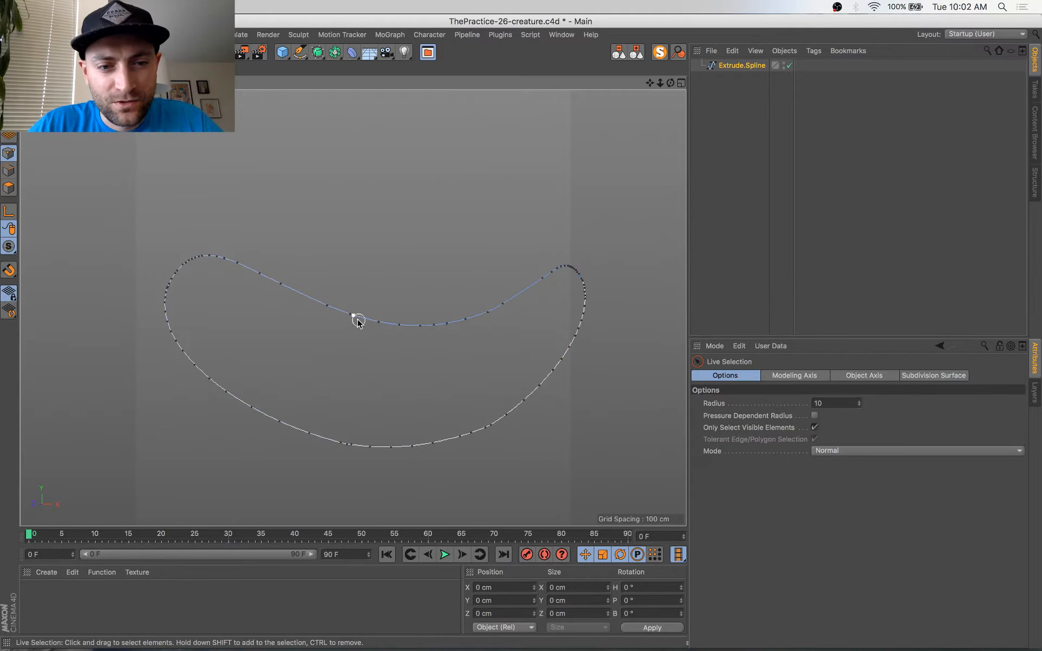
pyautogui.click(353, 318)
pyautogui.keyDown('shift'); pyautogui.click(281, 284); pyautogui.keyUp('shift')
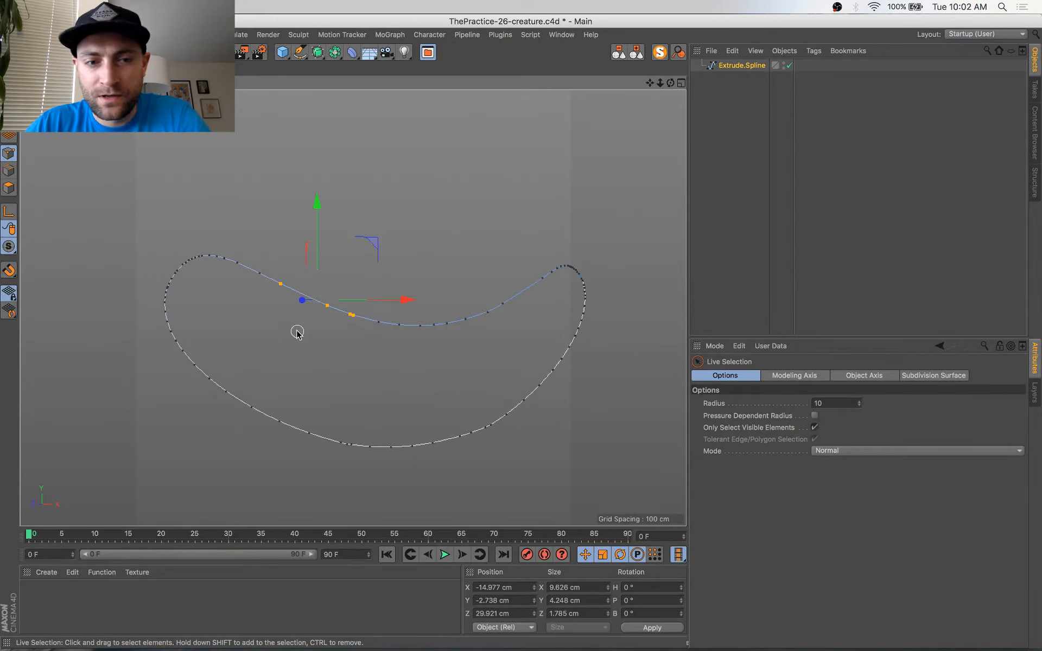
pyautogui.press('Delete')
pyautogui.keyDown('alt'); pyautogui.moveTo(481, 368); pyautogui.dragTo(468, 358); pyautogui.keyUp('alt')
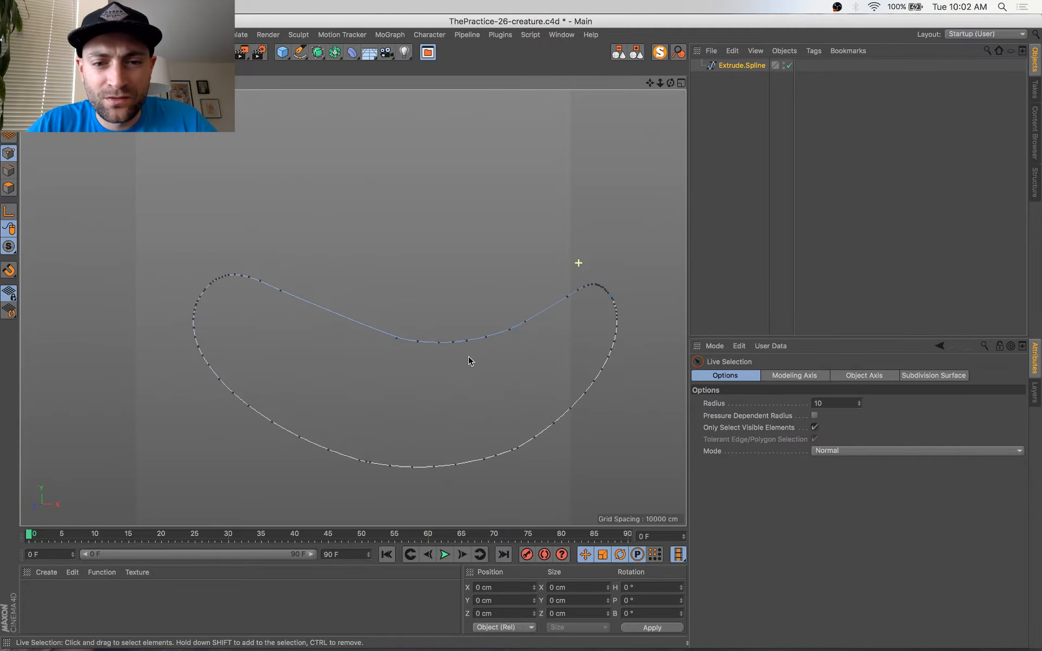
pyautogui.press('super+z')
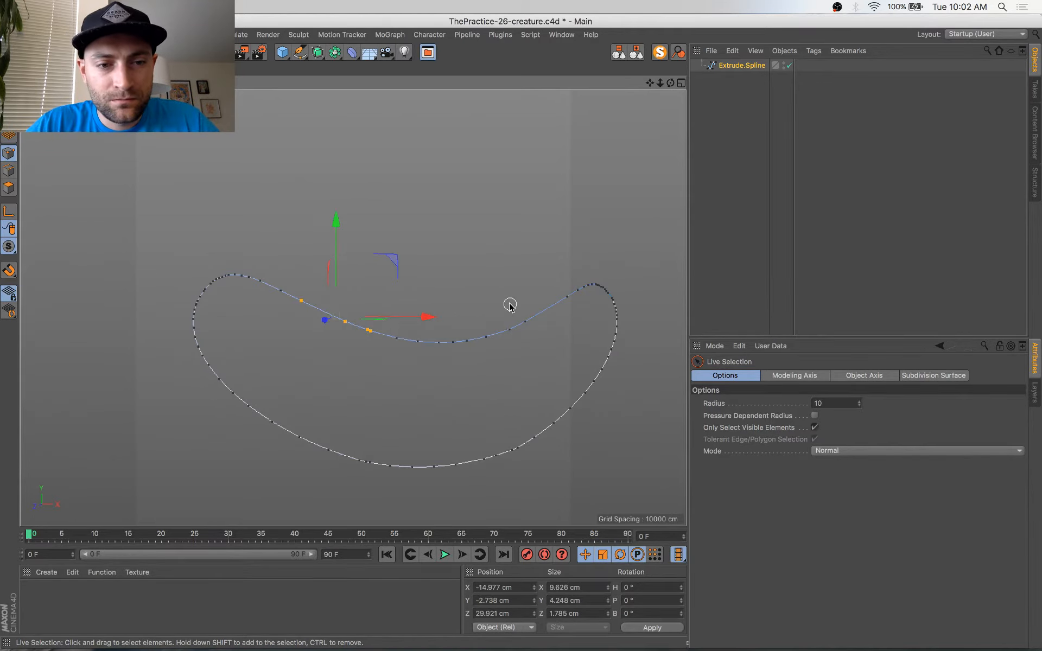
# Step: Switch to an enlarged Front view of the mouth spline and clear the point selection
pyautogui.middleClick(505, 346)
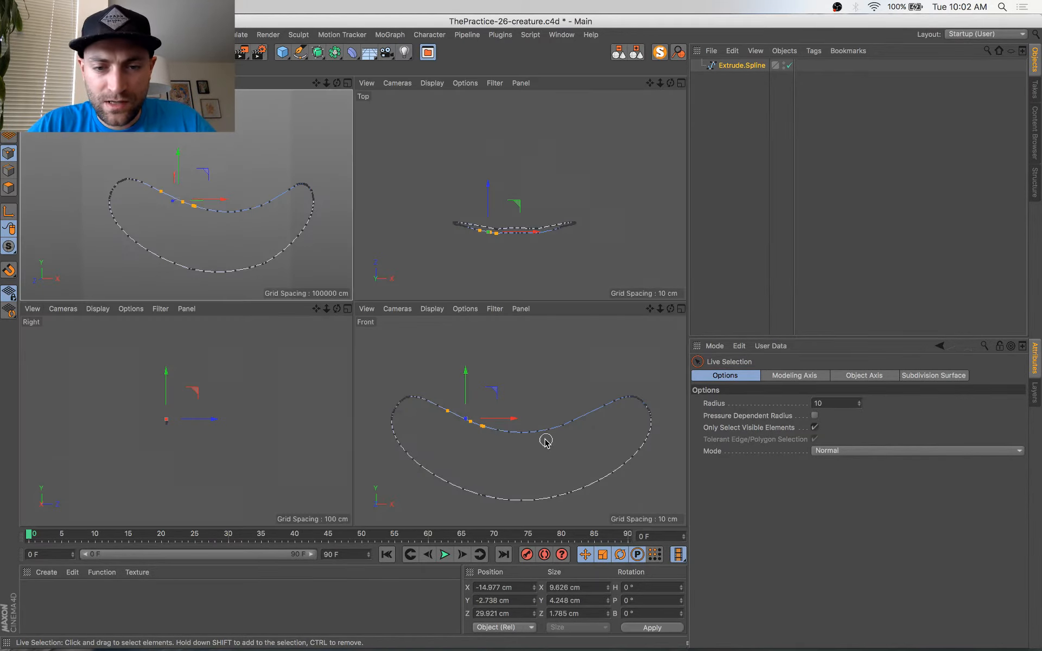
pyautogui.moveTo(545, 441); pyautogui.dragTo(467, 411, button='middle')
pyautogui.middleClick(465, 372)
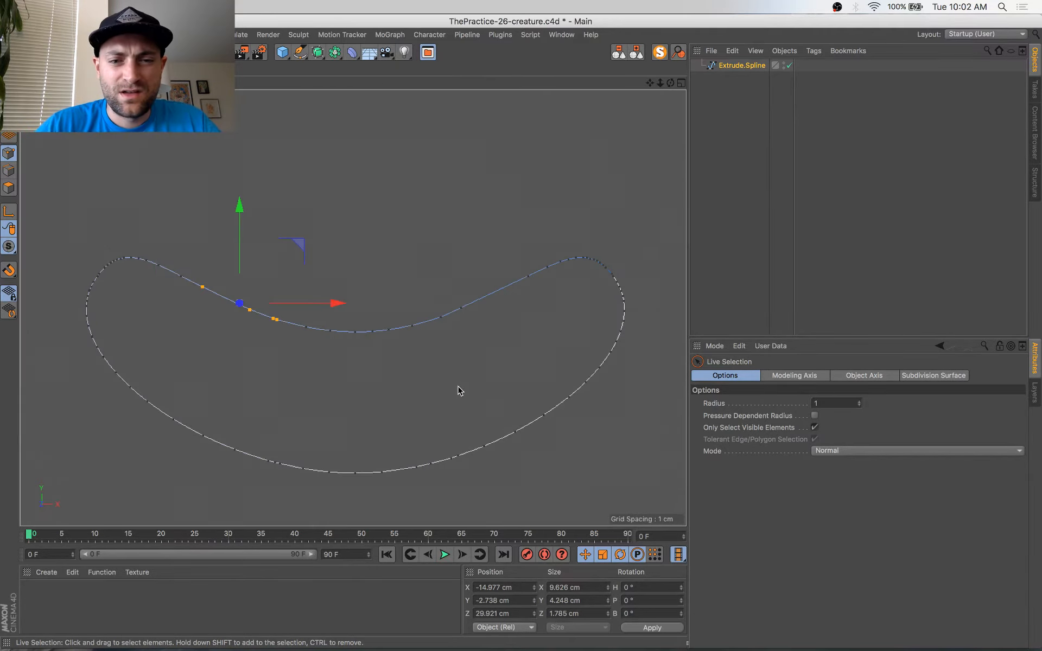
pyautogui.scroll(3, 458, 391)
pyautogui.click(240, 323)
pyautogui.press('e')
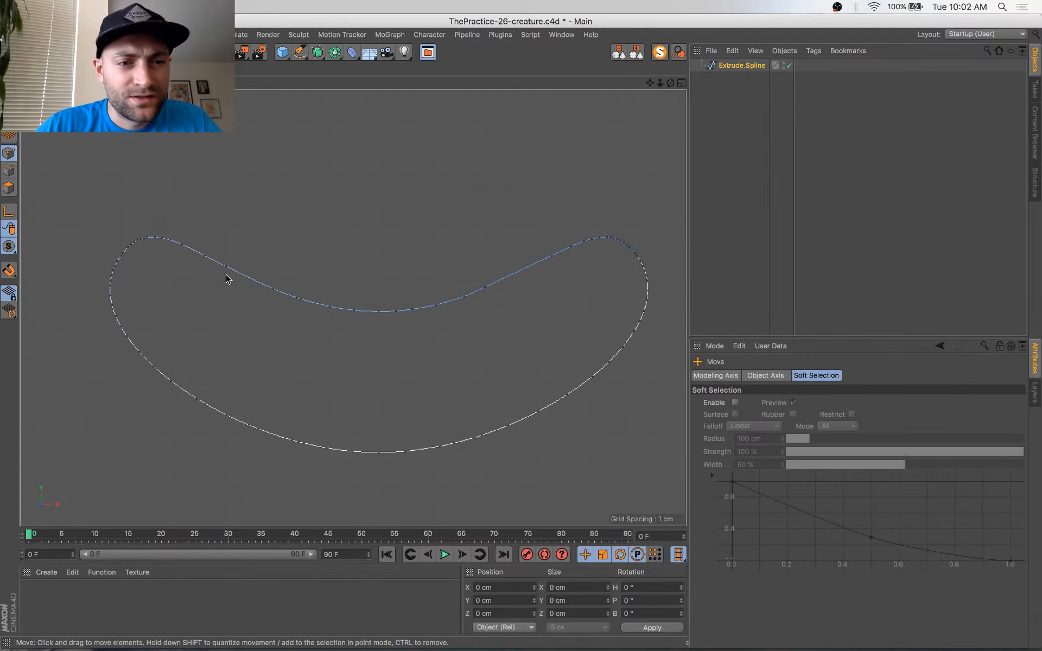
# Step: Try to thin out the mouth spline by deleting the points on both halves of its upper edge
pyautogui.press('space')
pyautogui.press('e')
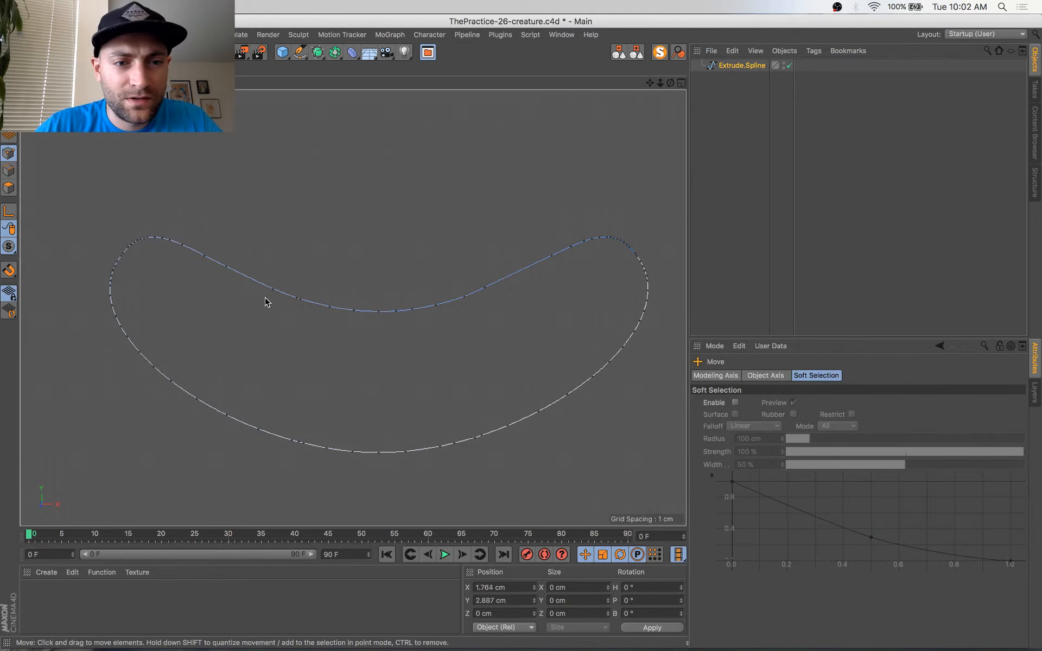
pyautogui.press('space')
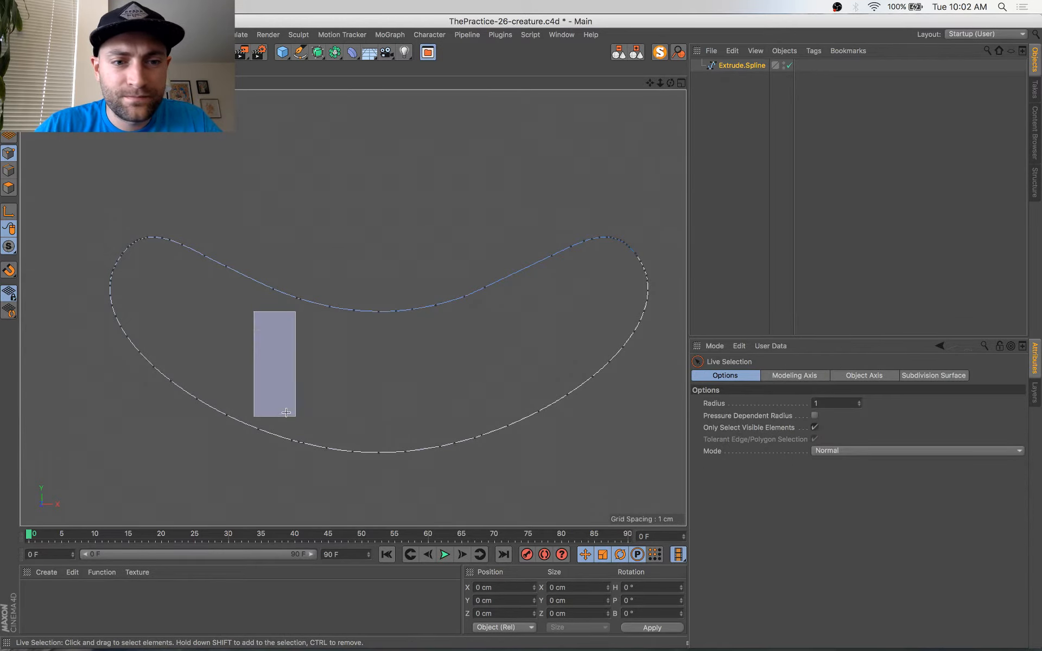
pyautogui.moveTo(267, 265); pyautogui.dragTo(356, 347)
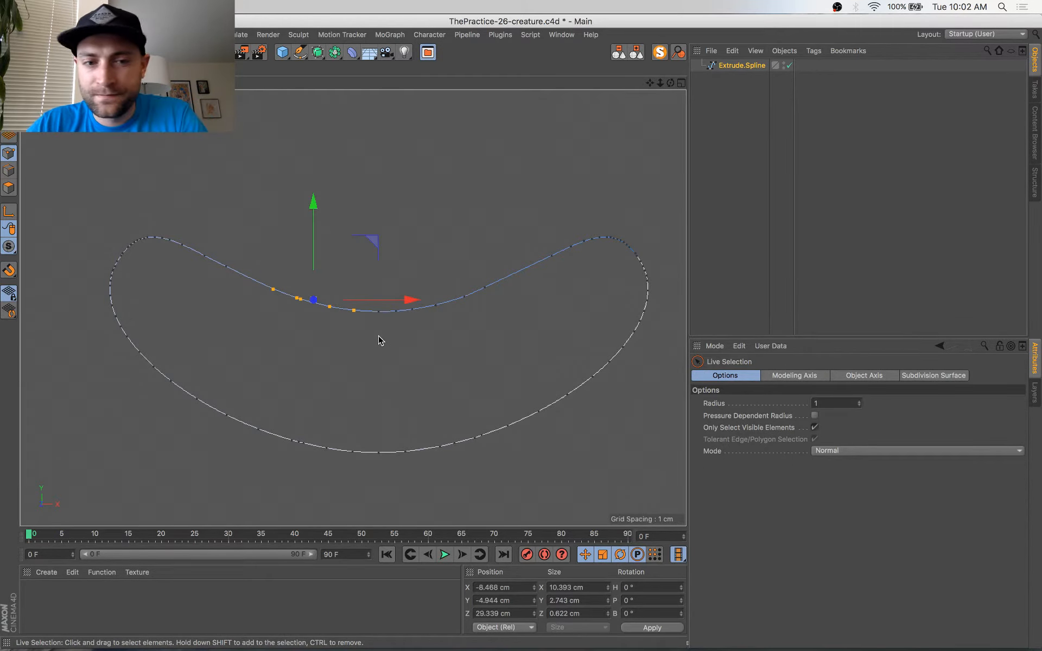
pyautogui.press('Delete')
pyautogui.moveTo(516, 256); pyautogui.dragTo(389, 357)
pyautogui.press('Delete')
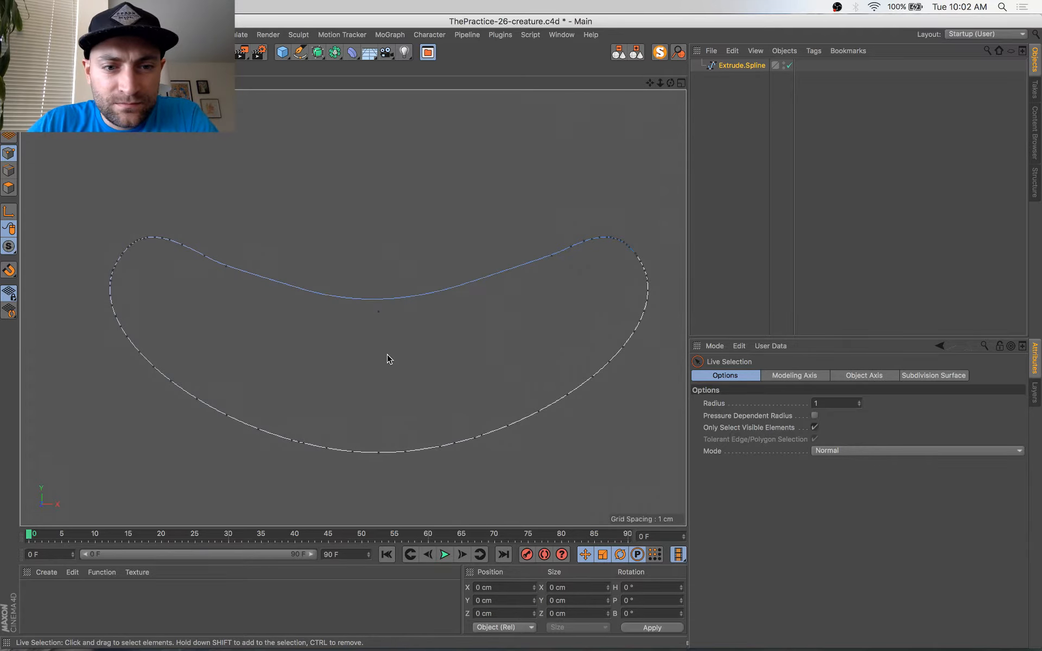
pyautogui.click(836, 452)
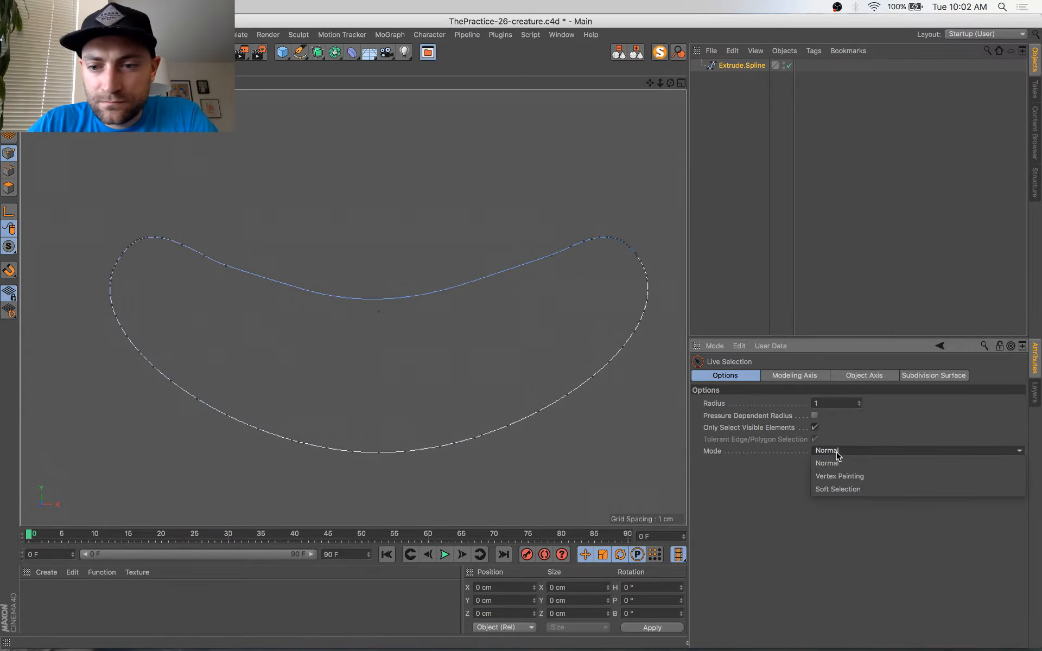
pyautogui.click(848, 395)
pyautogui.press('super+z')
pyautogui.press('super+z')
pyautogui.press('super+z')
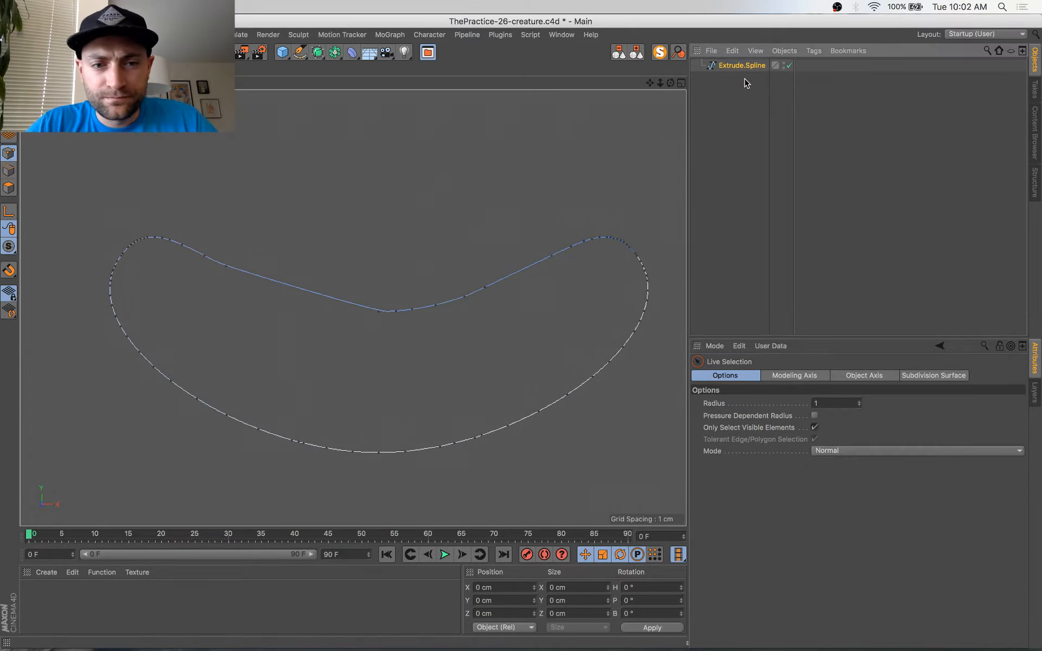
# Step: Open the mouth spline's object properties
pyautogui.click(743, 66)
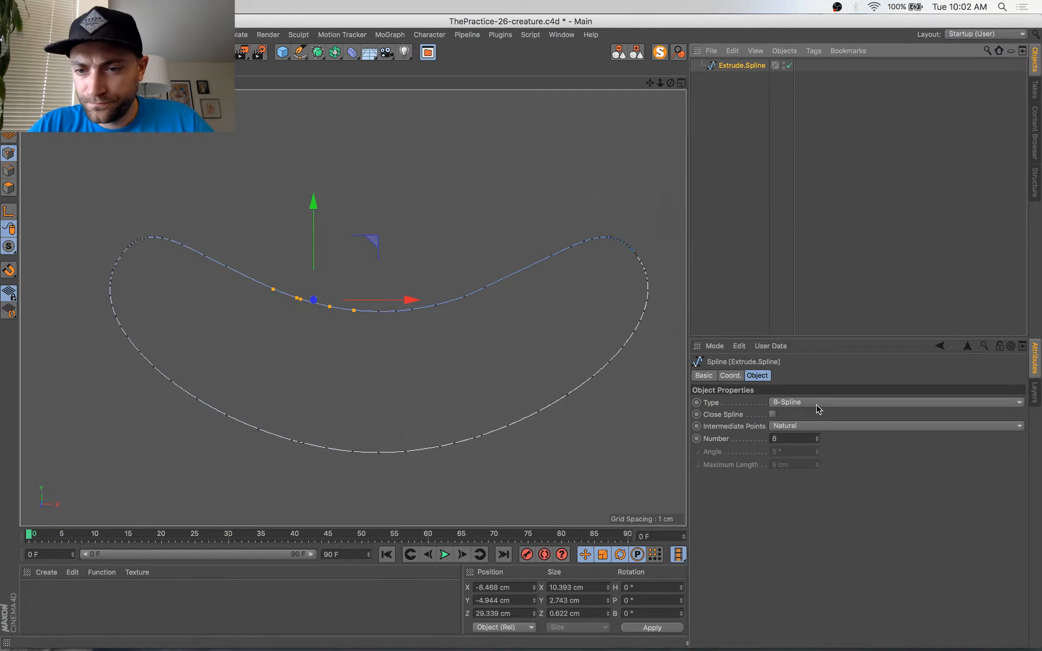
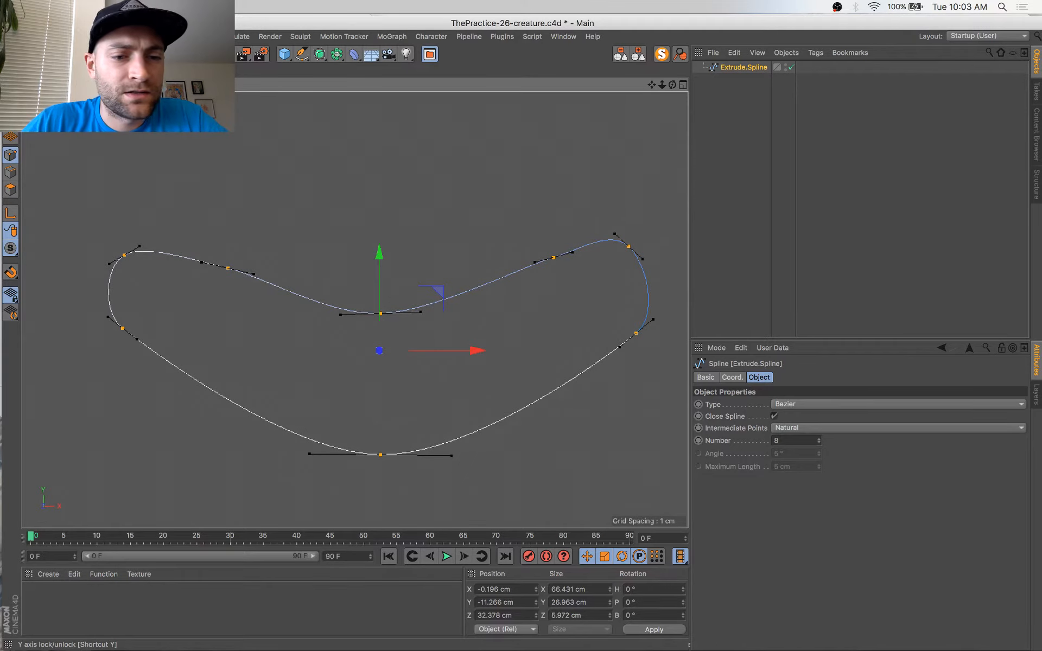
# Step: Bring back all objects from MagicSolo and set the Front view to a shaded display with lines
pyautogui.click(665, 56)
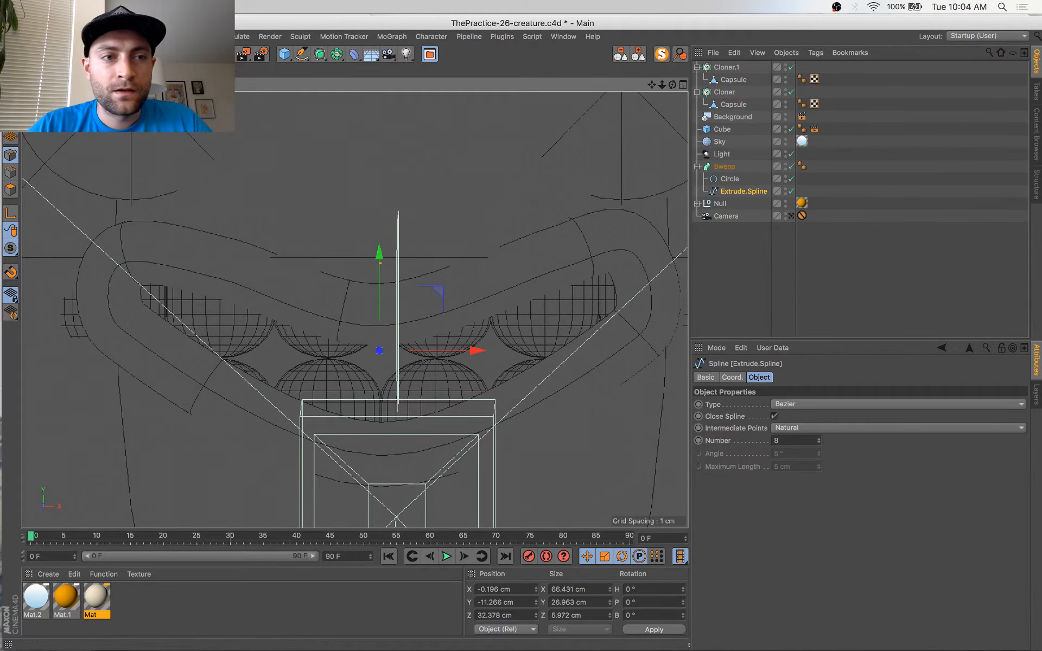
pyautogui.click(111, 84)
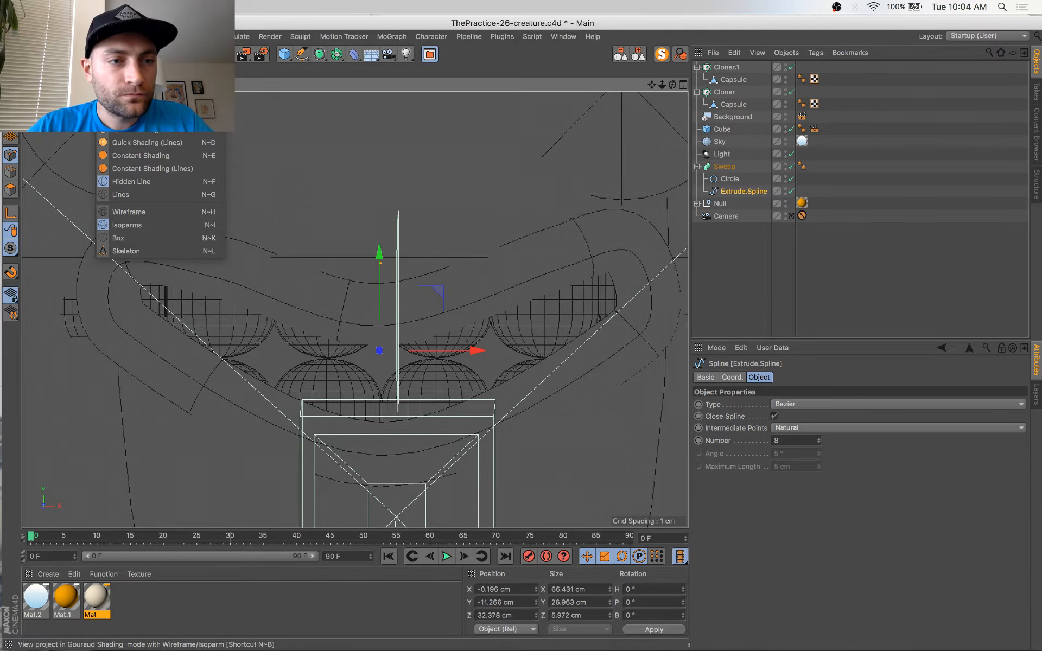
pyautogui.click(134, 129)
pyautogui.click(111, 84)
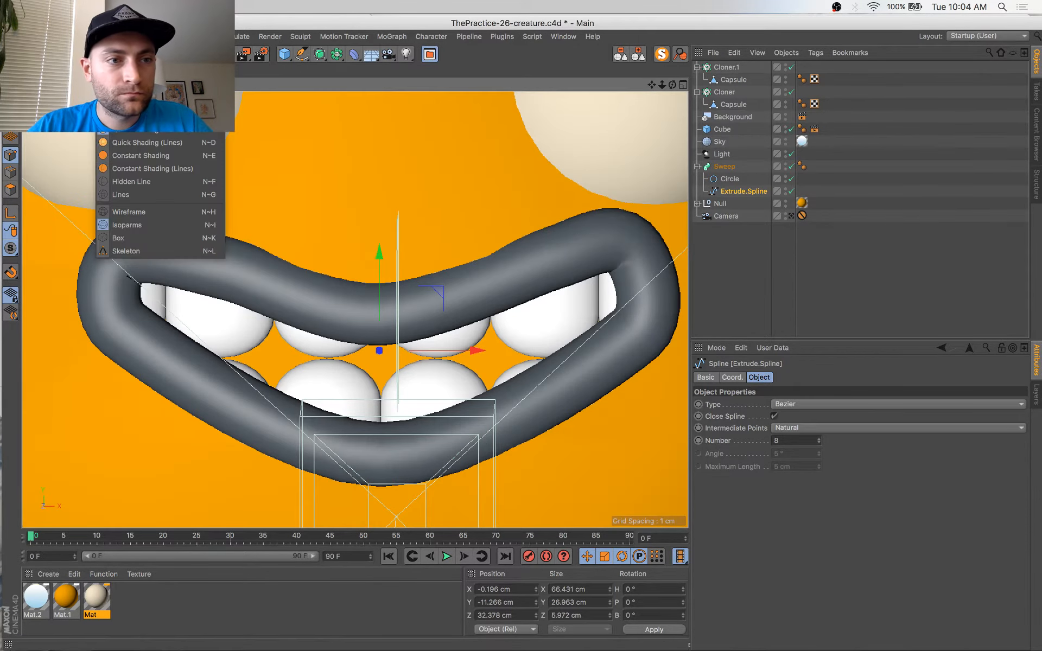
pyautogui.click(131, 142)
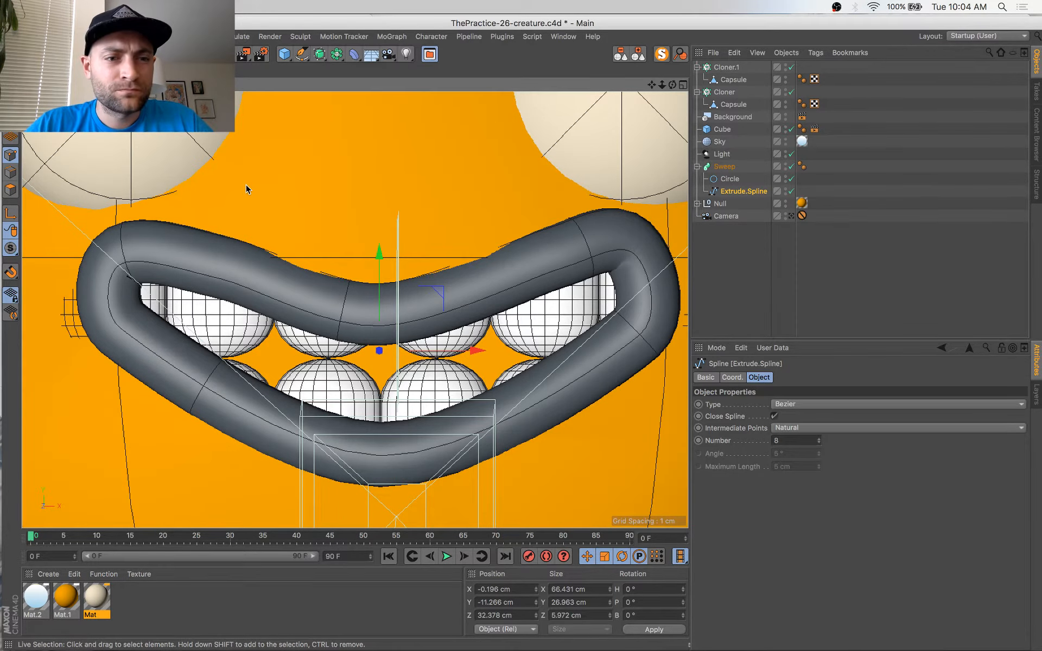
# Step: In the perspective view, scale up the tangents of the mouth spline's bottom centre point to round the lower lip
pyautogui.middleClick(246, 189)
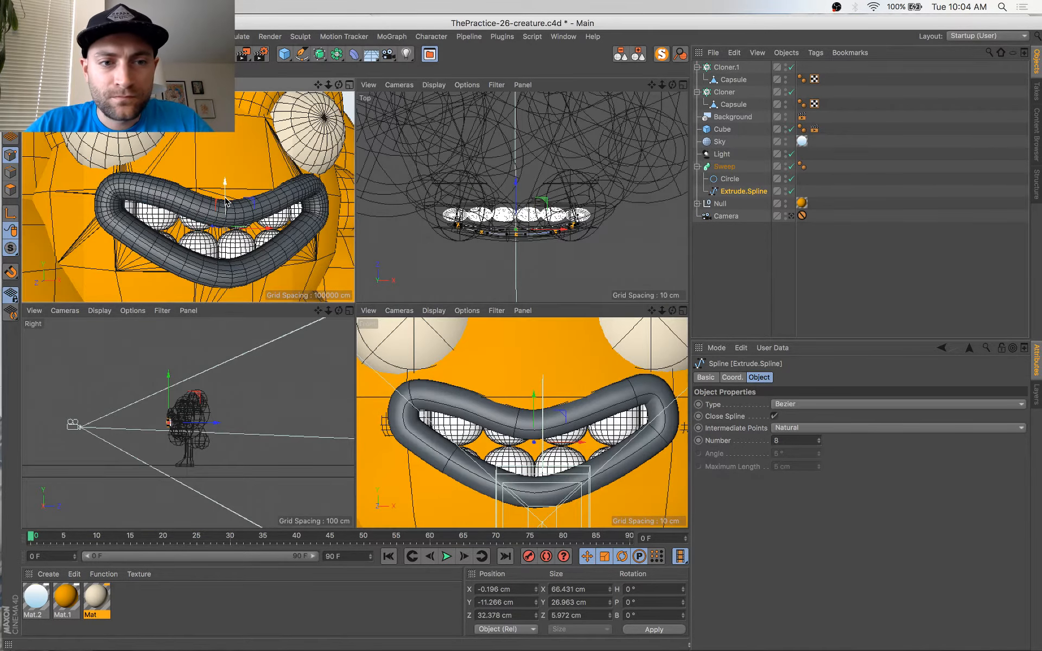
pyautogui.middleClick(261, 199)
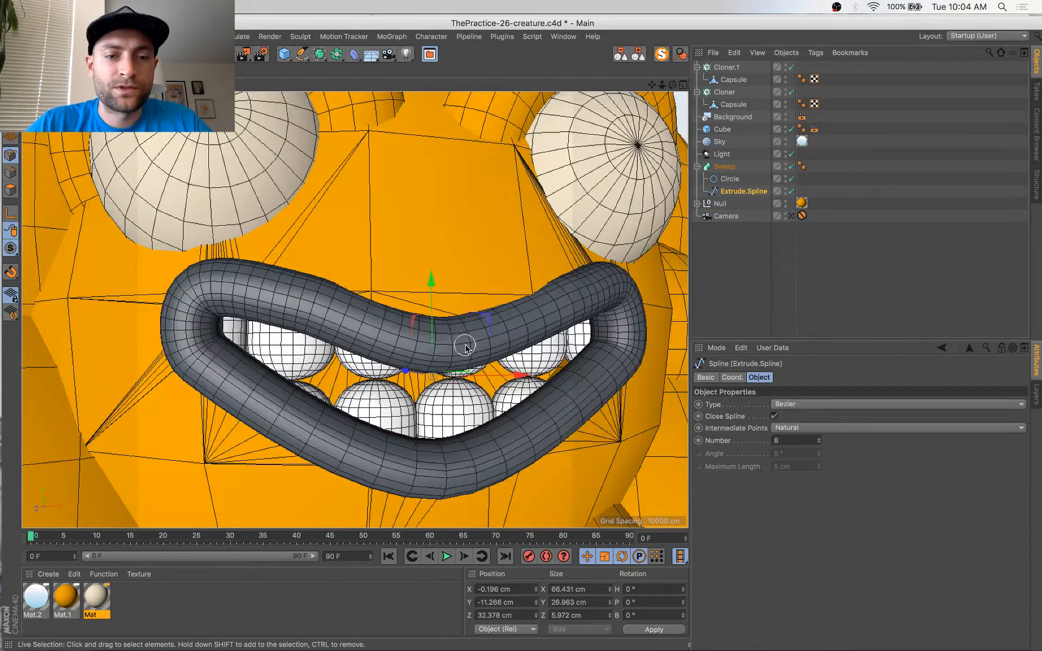
pyautogui.moveTo(466, 348)
pyautogui.keyDown('alt'); pyautogui.mouseDown()
pyautogui.moveTo(413, 350)
pyautogui.moveTo(464, 354)
pyautogui.mouseUp(); pyautogui.keyUp('alt')
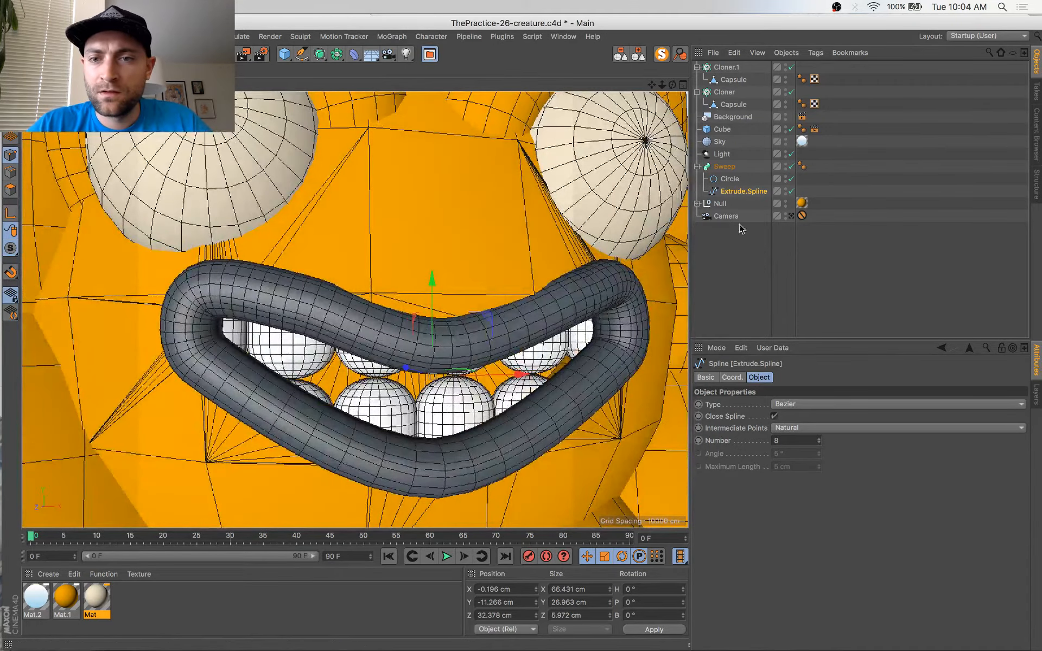
pyautogui.keyDown('alt'); pyautogui.moveTo(528, 355); pyautogui.dragTo(516, 435); pyautogui.keyUp('alt')
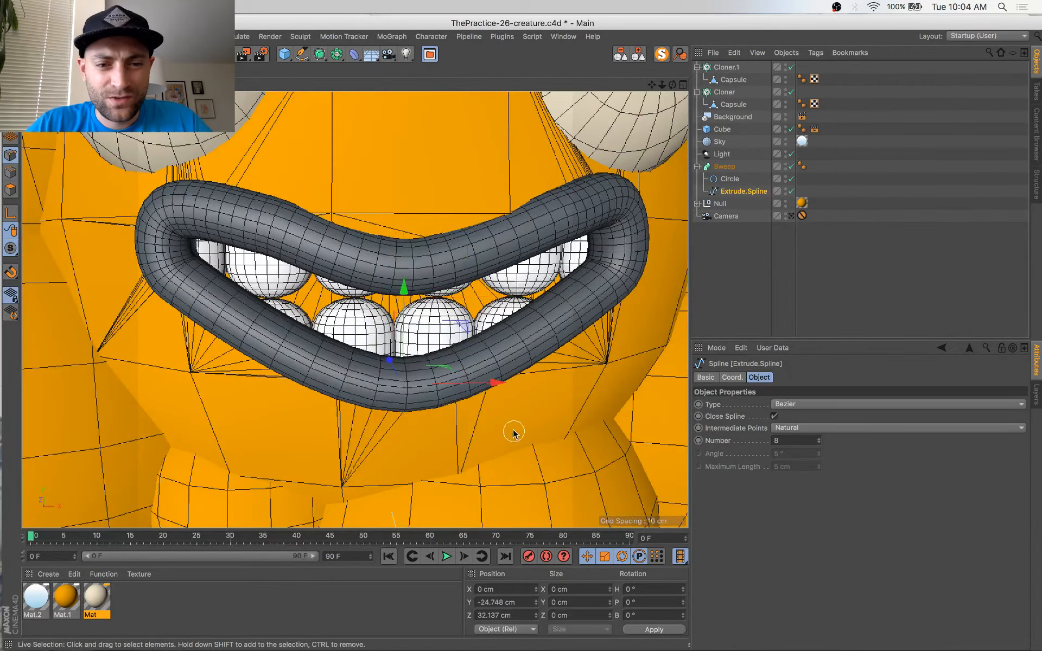
pyautogui.press('t')
pyautogui.moveTo(477, 383); pyautogui.dragTo(539, 379)
# Step: Isolate the mouth spline and move its two lower side points down together to about -10.49 cm in Y
pyautogui.click(663, 54)
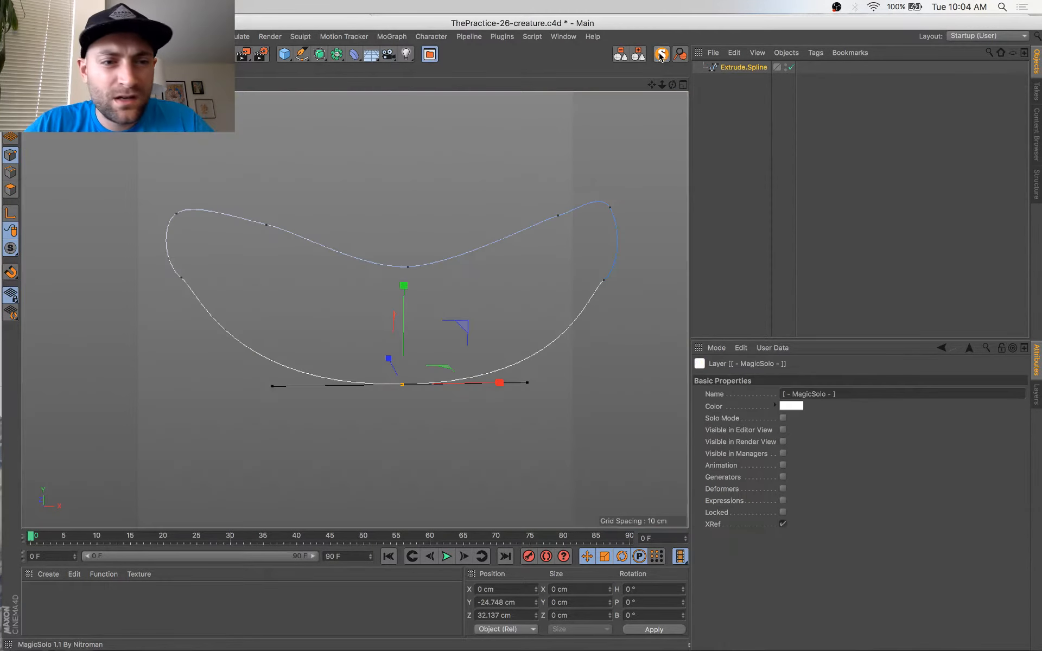
pyautogui.click(182, 277)
pyautogui.keyDown('shift'); pyautogui.click(604, 280); pyautogui.keyUp('shift')
pyautogui.moveTo(605, 276); pyautogui.dragTo(575, 326)
pyautogui.press('e')
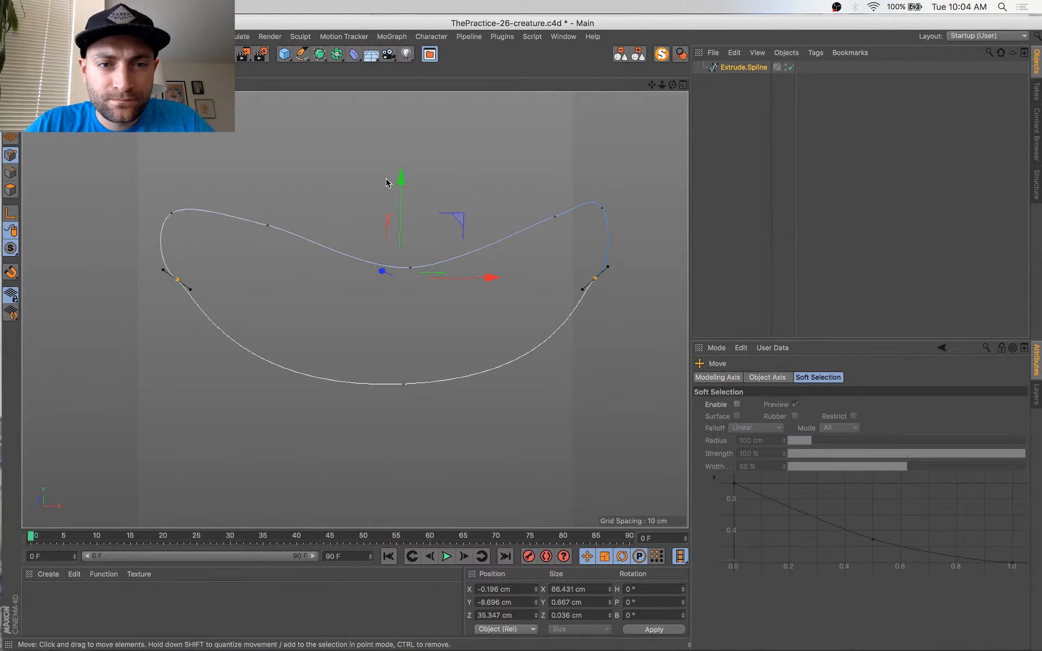
pyautogui.moveTo(400, 183); pyautogui.dragTo(400, 195)
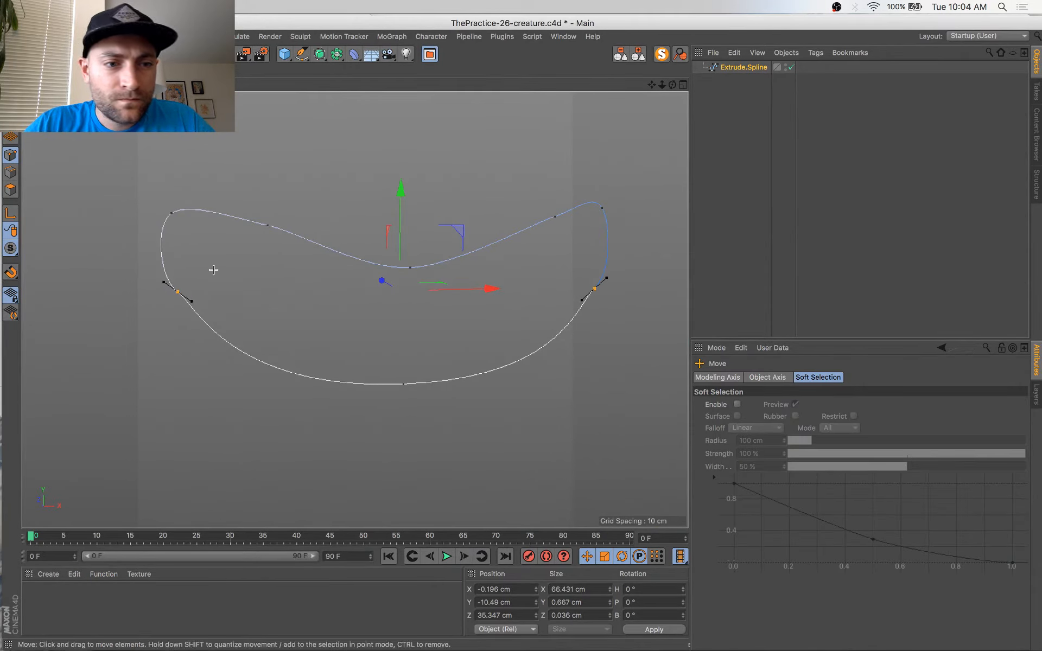
# Step: Rotate the tangents of the two lower side points to smooth the curve into the bottom lip
pyautogui.click(179, 292)
pyautogui.press('r')
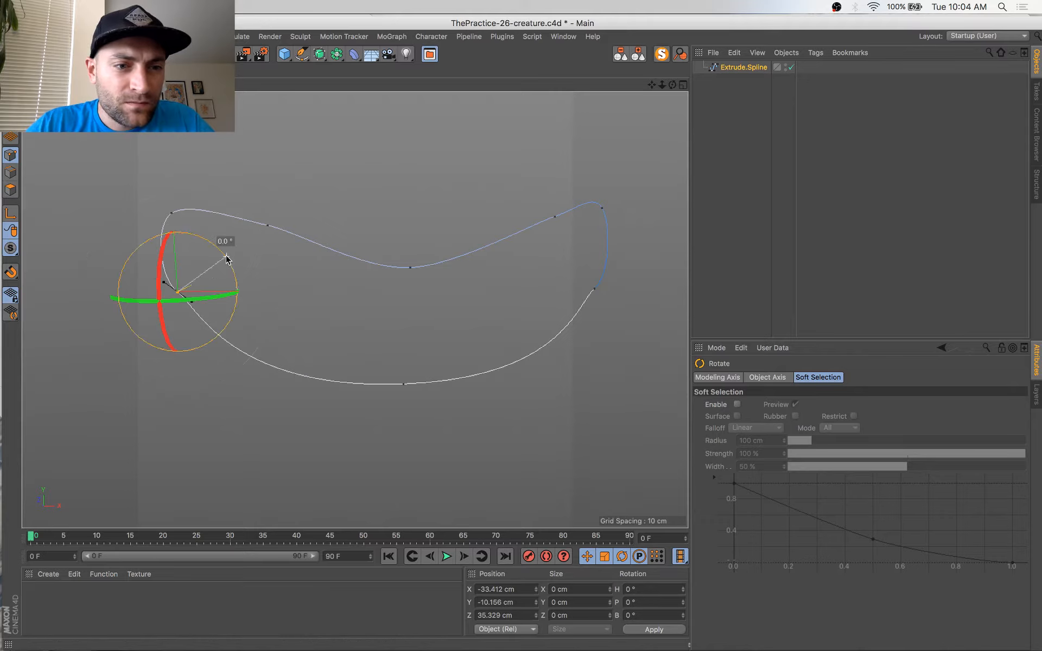
pyautogui.moveTo(227, 260); pyautogui.dragTo(228, 276)
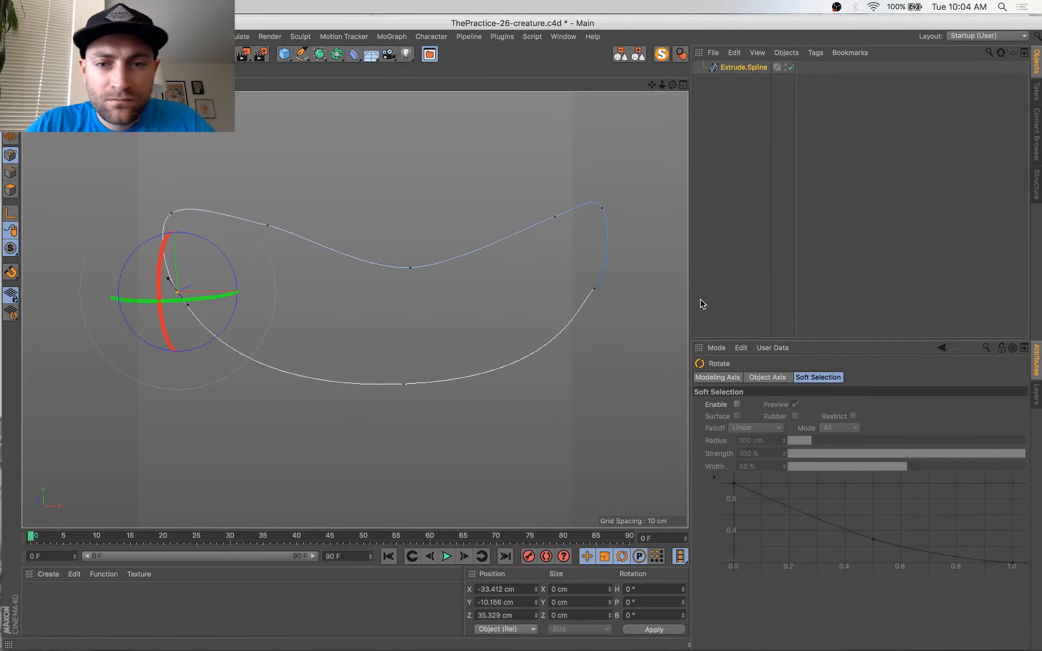
pyautogui.click(594, 288)
pyautogui.moveTo(559, 245); pyautogui.dragTo(549, 263)
# Step: Rotate the tangents of the two upper-edge points between the mouth corners and the centre to smooth the upper lip
pyautogui.keyDown('alt'); pyautogui.moveTo(516, 316); pyautogui.dragTo(435, 301); pyautogui.keyUp('alt')
pyautogui.keyDown('alt'); pyautogui.moveTo(451, 243); pyautogui.dragTo(386, 210); pyautogui.keyUp('alt')
pyautogui.moveTo(307, 203); pyautogui.dragTo(240, 241)
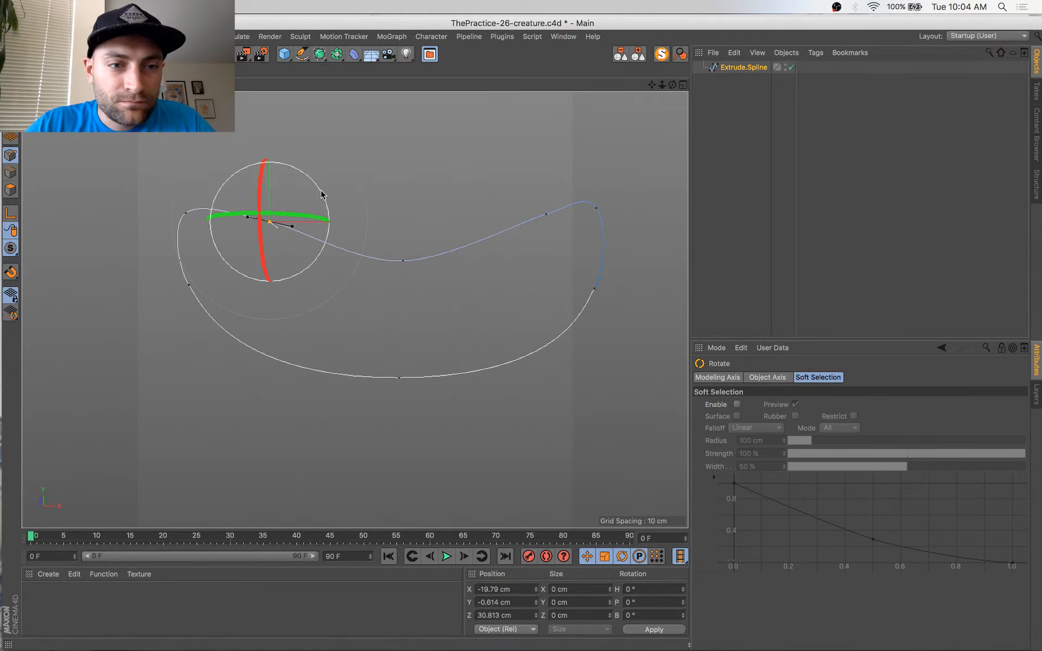
pyautogui.moveTo(321, 199); pyautogui.dragTo(324, 206)
pyautogui.press('super+z')
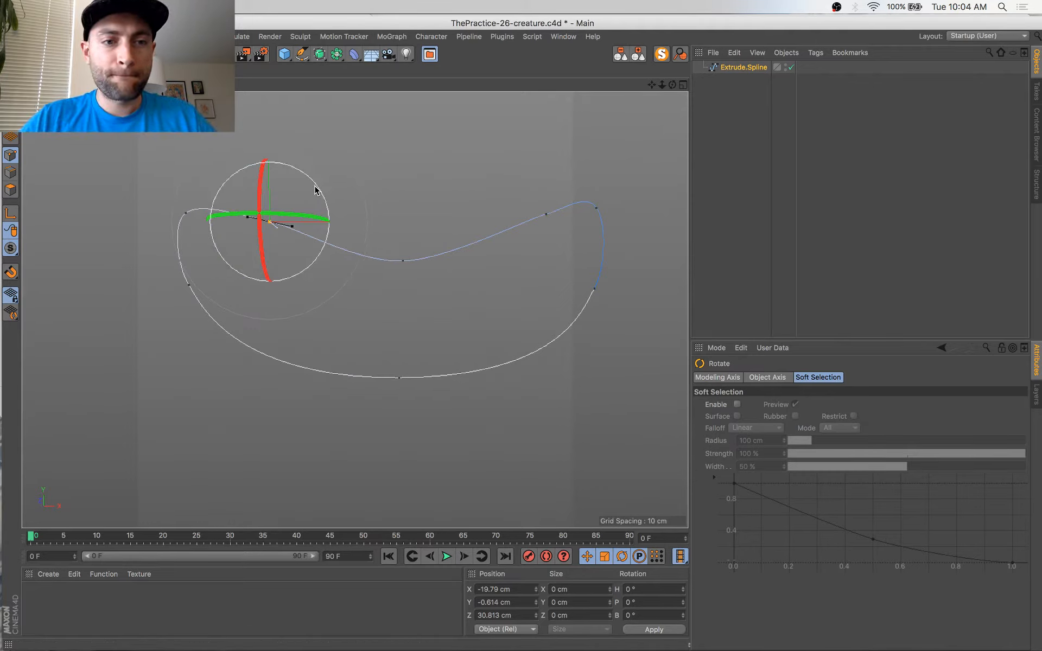
pyautogui.moveTo(317, 184); pyautogui.dragTo(316, 173)
pyautogui.moveTo(498, 193); pyautogui.dragTo(552, 238)
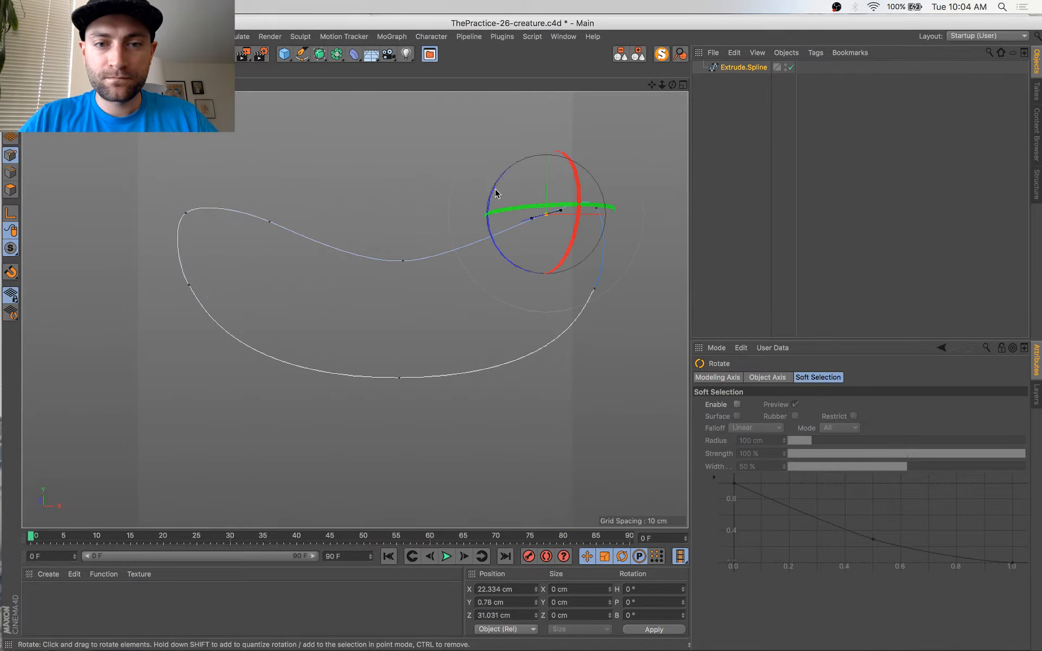
pyautogui.moveTo(497, 183); pyautogui.dragTo(495, 197)
# Step: Scale up the tangents of the upper edge's centre point to soften the dip in the upper lip
pyautogui.moveTo(425, 238); pyautogui.dragTo(382, 267)
pyautogui.press('e')
pyautogui.press('t')
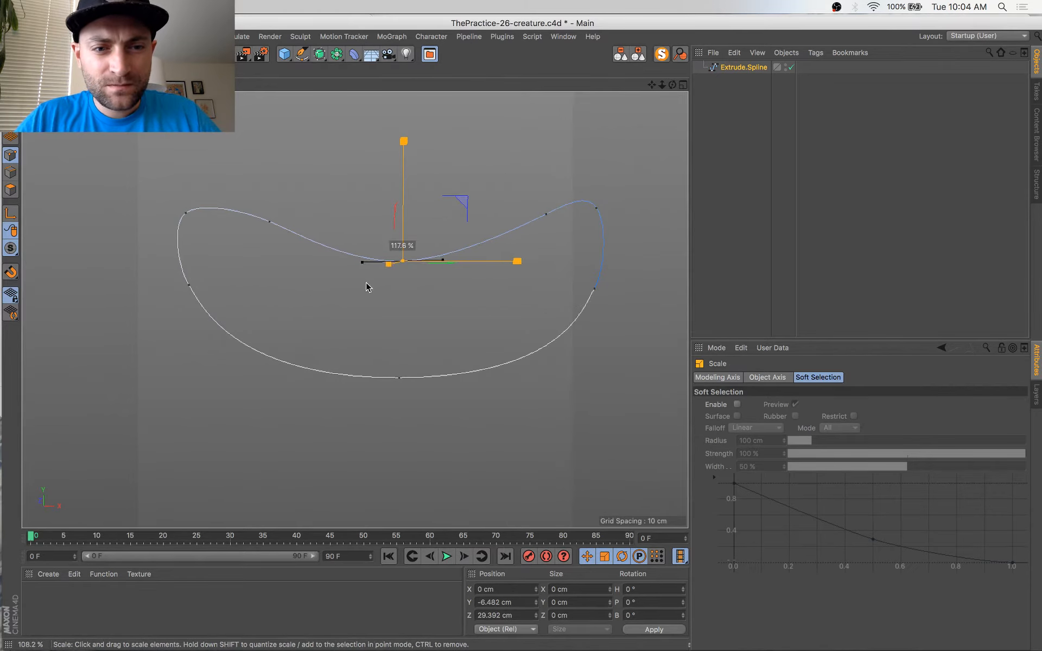
# Step: Scale the tangents of the two upper corner points to round the mouth corners and bring back the full scene
pyautogui.moveTo(253, 185); pyautogui.dragTo(118, 243)
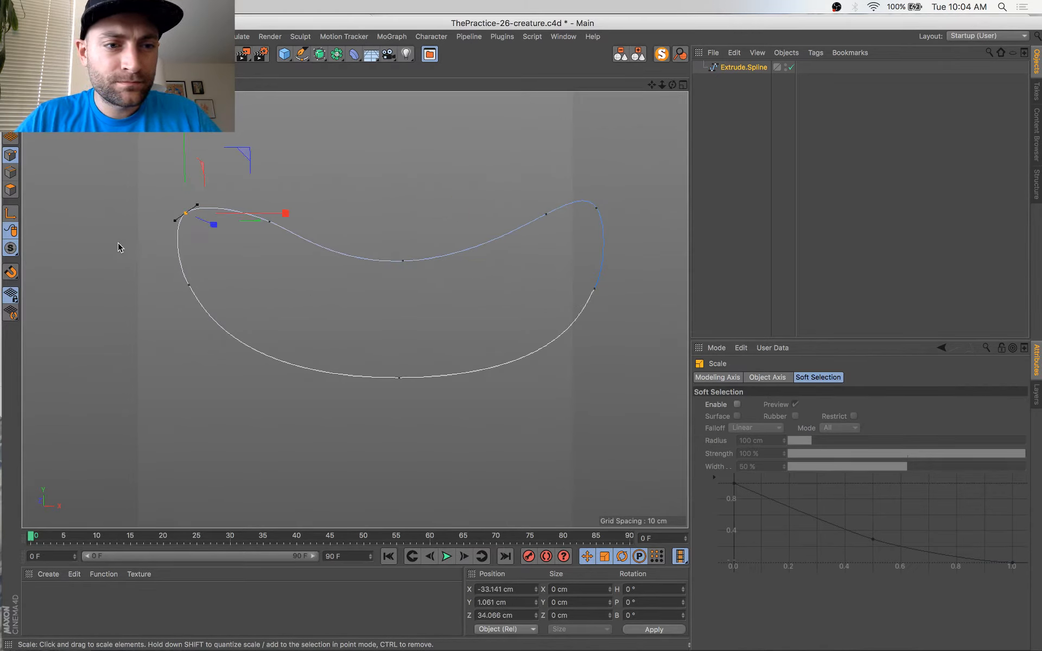
pyautogui.moveTo(149, 291); pyautogui.dragTo(426, 187)
pyautogui.moveTo(623, 186); pyautogui.dragTo(605, 245)
pyautogui.click(598, 208)
pyautogui.moveTo(525, 344)
pyautogui.keyDown('alt'); pyautogui.mouseDown()
pyautogui.moveTo(484, 353)
pyautogui.moveTo(516, 348)
pyautogui.mouseUp(); pyautogui.keyUp('alt')
pyautogui.click(661, 54)
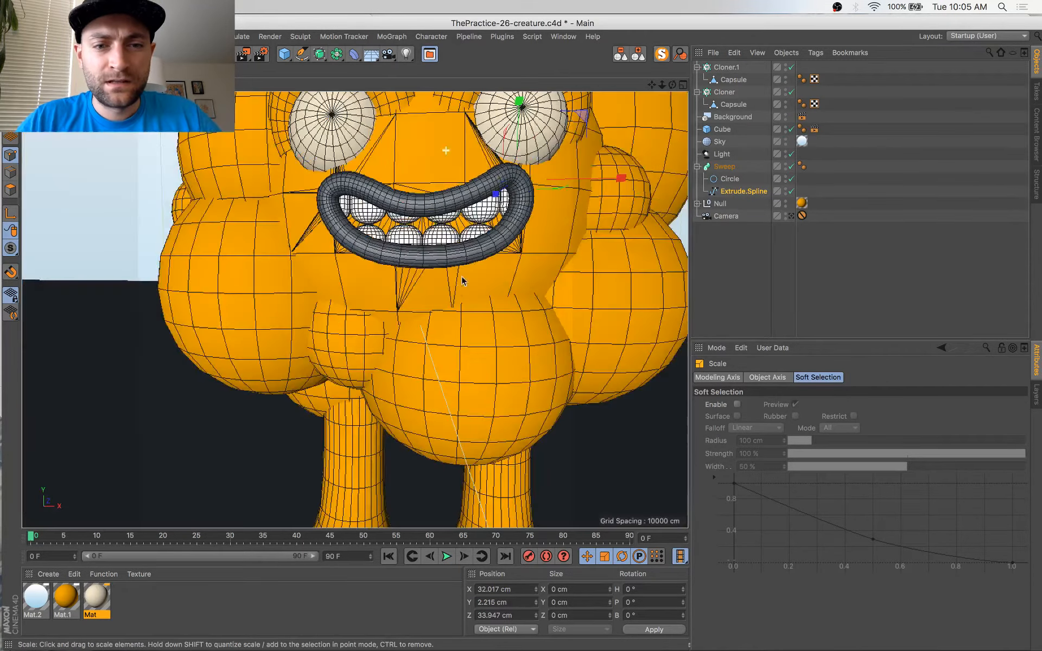
# Step: Delete the two points of the lip spline's upper edge that lie between the mouth corners and the centre
pyautogui.scroll(5, 472, 271)
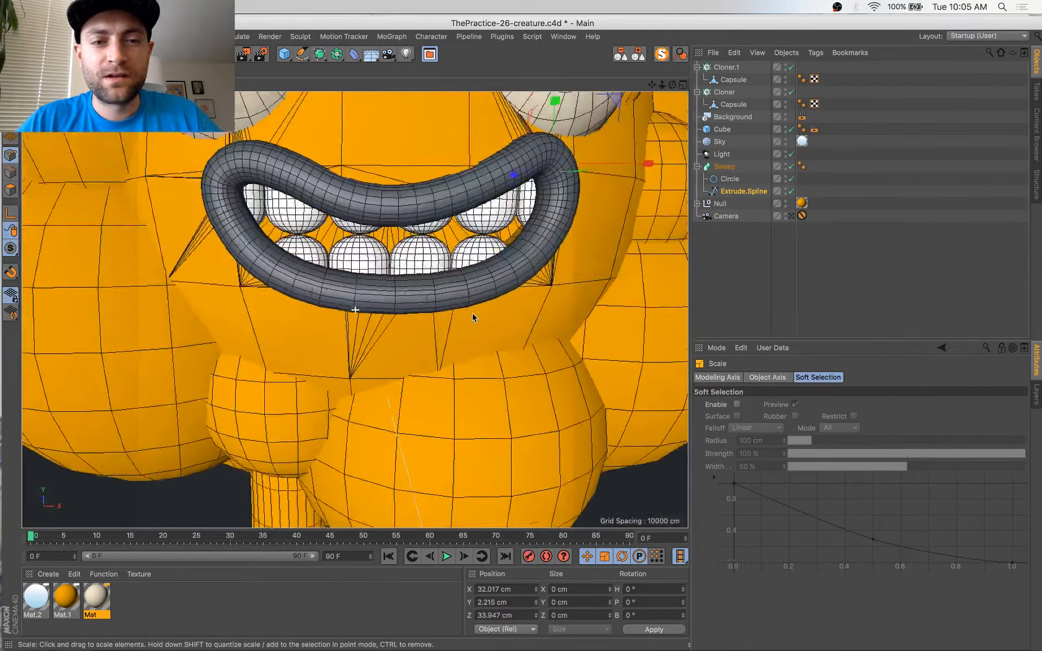
pyautogui.moveTo(396, 283)
pyautogui.keyDown('alt'); pyautogui.mouseDown()
pyautogui.moveTo(398, 270)
pyautogui.moveTo(387, 287)
pyautogui.mouseUp(); pyautogui.keyUp('alt')
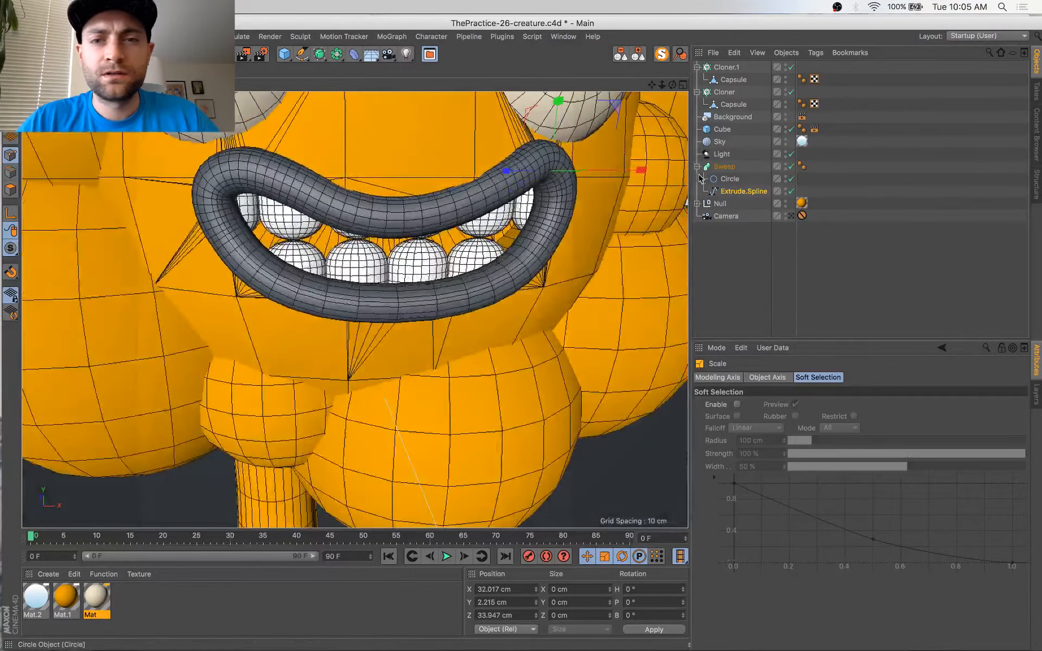
pyautogui.click(739, 79)
pyautogui.click(743, 191)
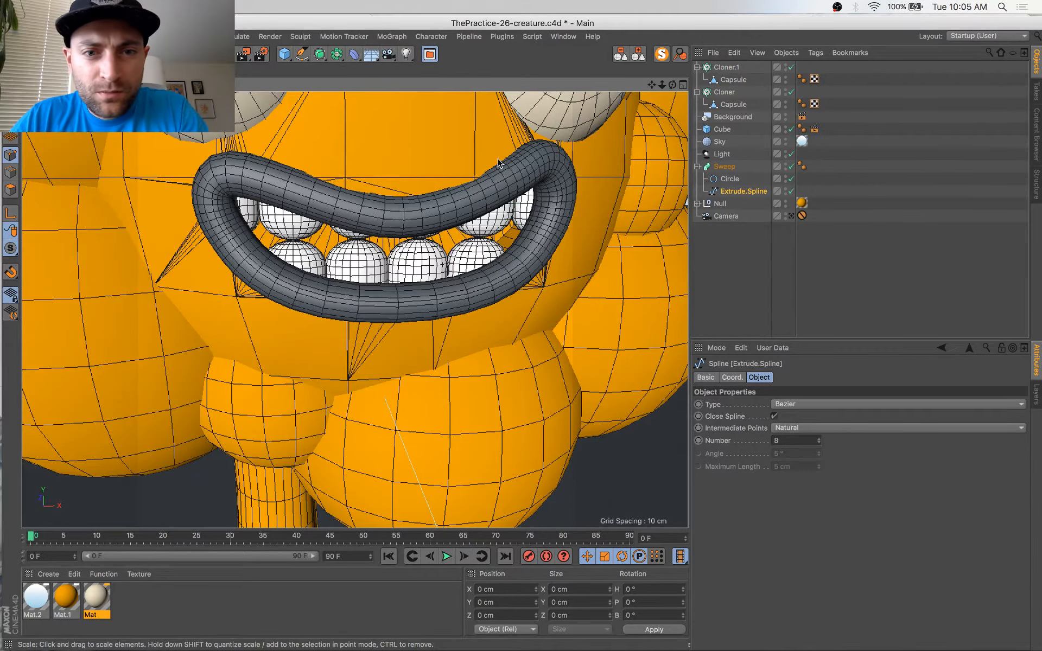
pyautogui.press('Delete')
pyautogui.middleClick(367, 205)
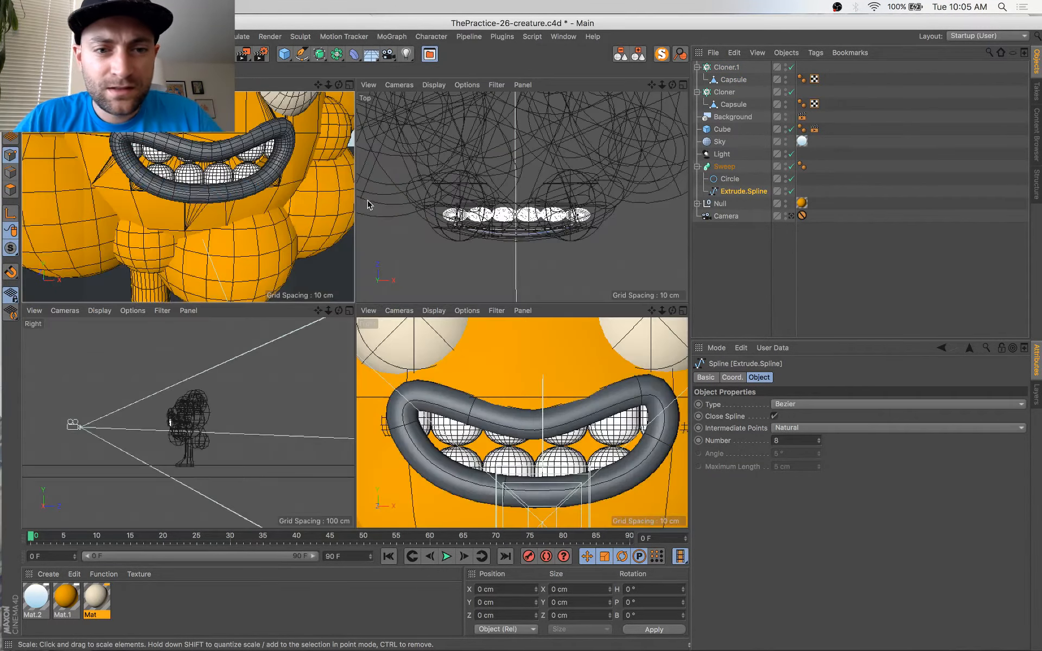
pyautogui.middleClick(253, 259)
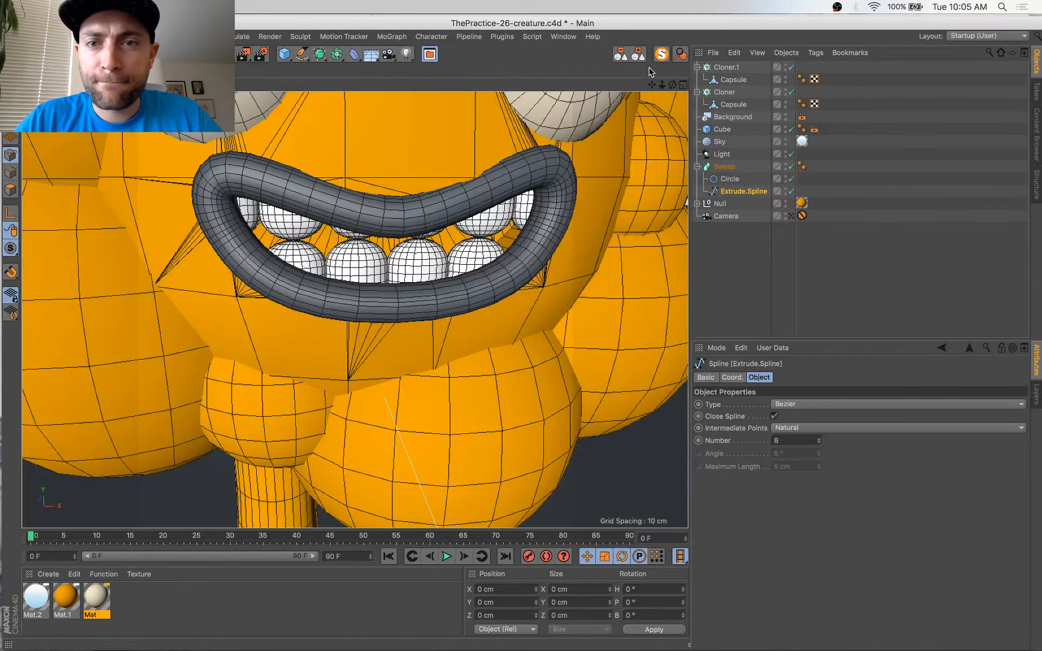
# Step: Isolate the lip spline and scale up the tangents of its two upper corner points
pyautogui.click(662, 54)
pyautogui.keyDown('alt'); pyautogui.moveTo(441, 281); pyautogui.dragTo(424, 283); pyautogui.keyUp('alt')
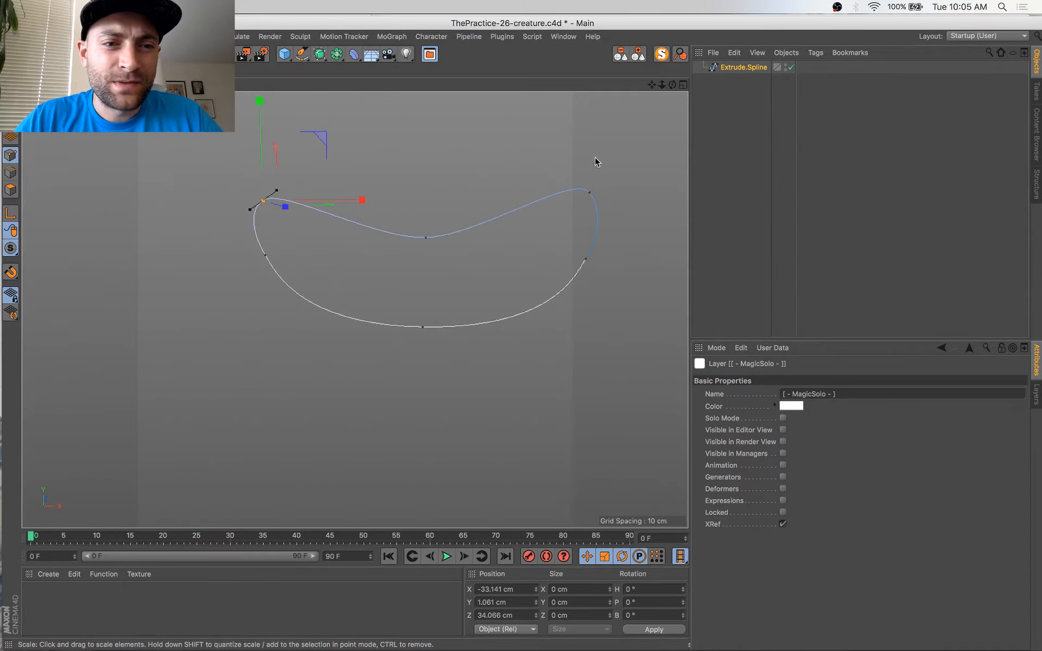
pyautogui.press('t')
pyautogui.moveTo(243, 244); pyautogui.dragTo(421, 189)
pyautogui.moveTo(529, 172); pyautogui.dragTo(529, 171)
pyautogui.click(591, 192)
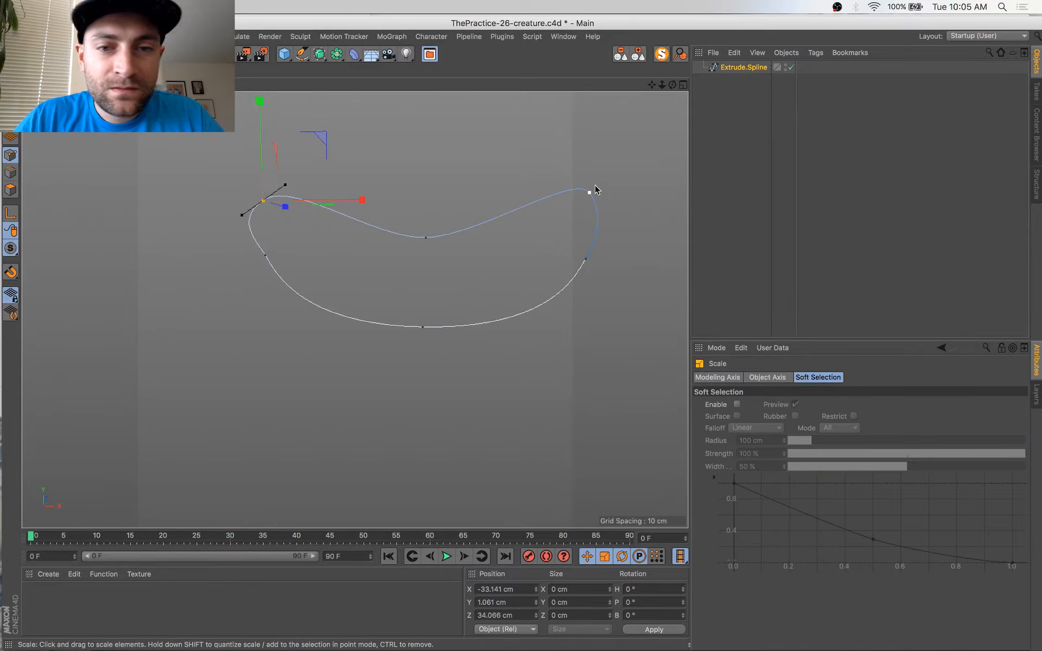
pyautogui.keyDown('alt'); pyautogui.moveTo(558, 244); pyautogui.dragTo(487, 324); pyautogui.keyUp('alt')
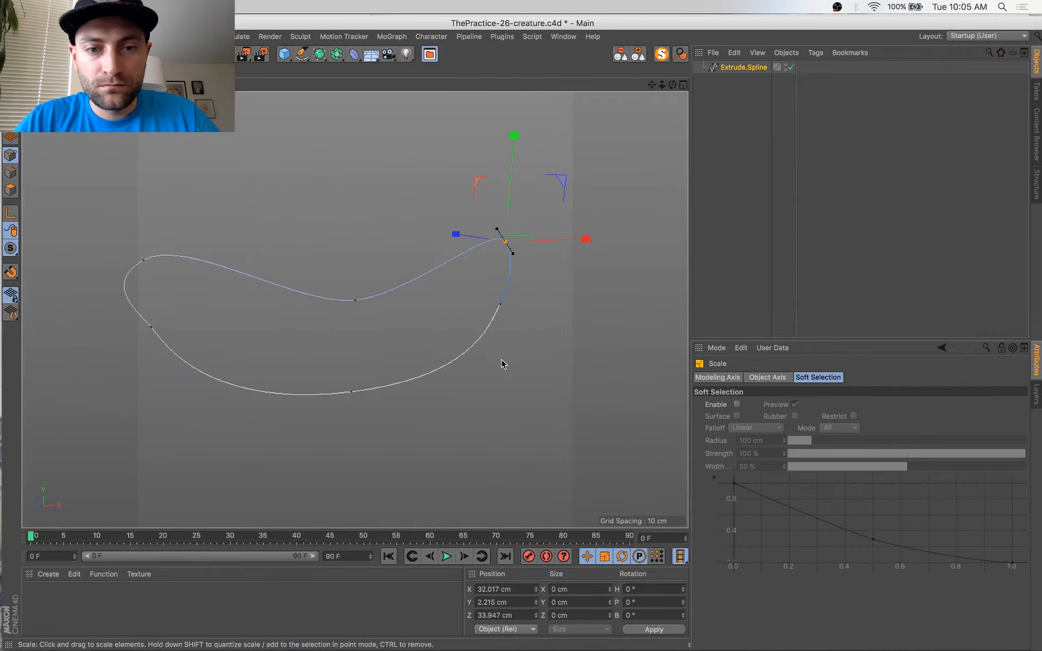
pyautogui.moveTo(504, 365); pyautogui.dragTo(644, 334)
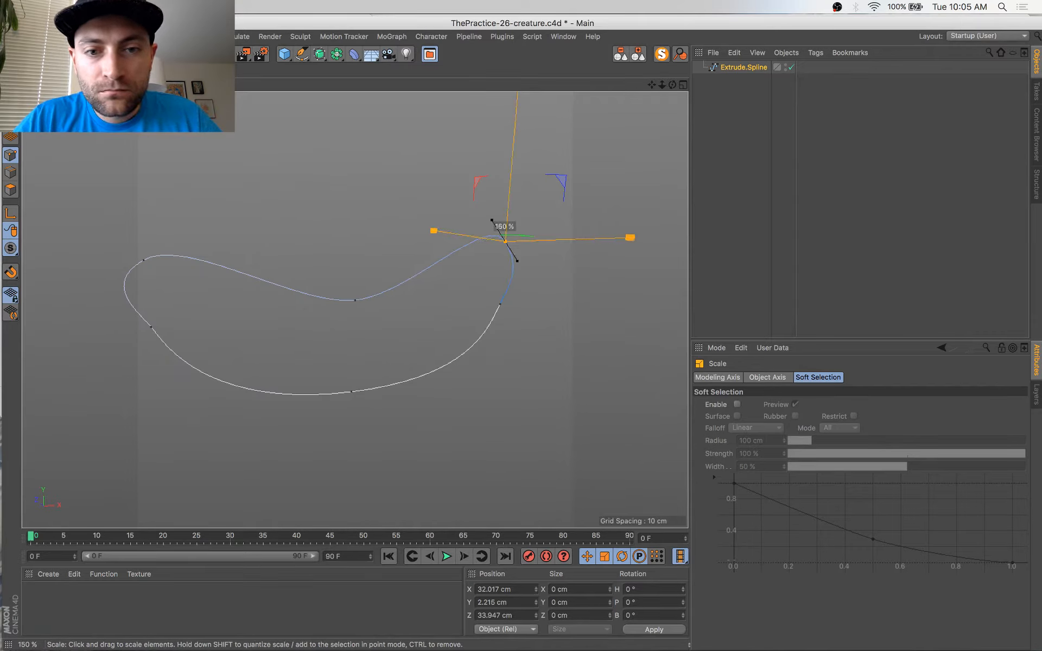
# Step: Lower the two lower side points to about Y -13.9 cm and bring them to about 62.7 cm apart
pyautogui.keyDown('alt'); pyautogui.moveTo(422, 345); pyautogui.dragTo(511, 333); pyautogui.keyUp('alt')
pyautogui.moveTo(194, 303); pyautogui.dragTo(127, 378)
pyautogui.keyDown('alt'); pyautogui.moveTo(304, 387); pyautogui.dragTo(578, 386); pyautogui.keyUp('alt')
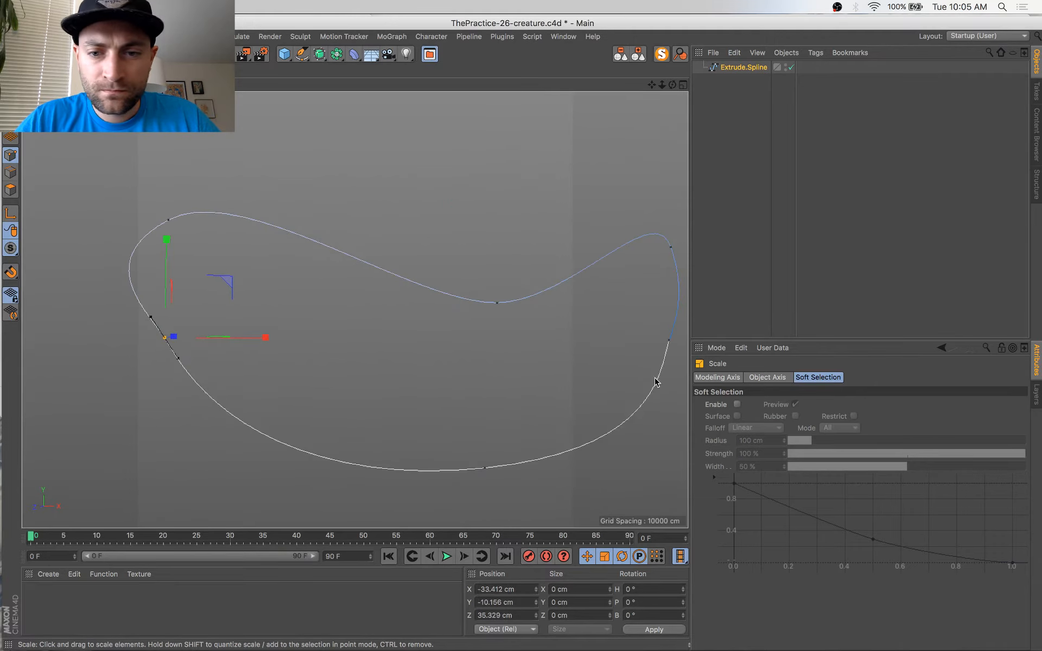
pyautogui.keyDown('shift'); pyautogui.moveTo(646, 323); pyautogui.dragTo(684, 366); pyautogui.keyUp('shift')
pyautogui.scroll(-6, 656, 352)
pyautogui.keyDown('alt'); pyautogui.moveTo(623, 387); pyautogui.dragTo(383, 278); pyautogui.keyUp('alt')
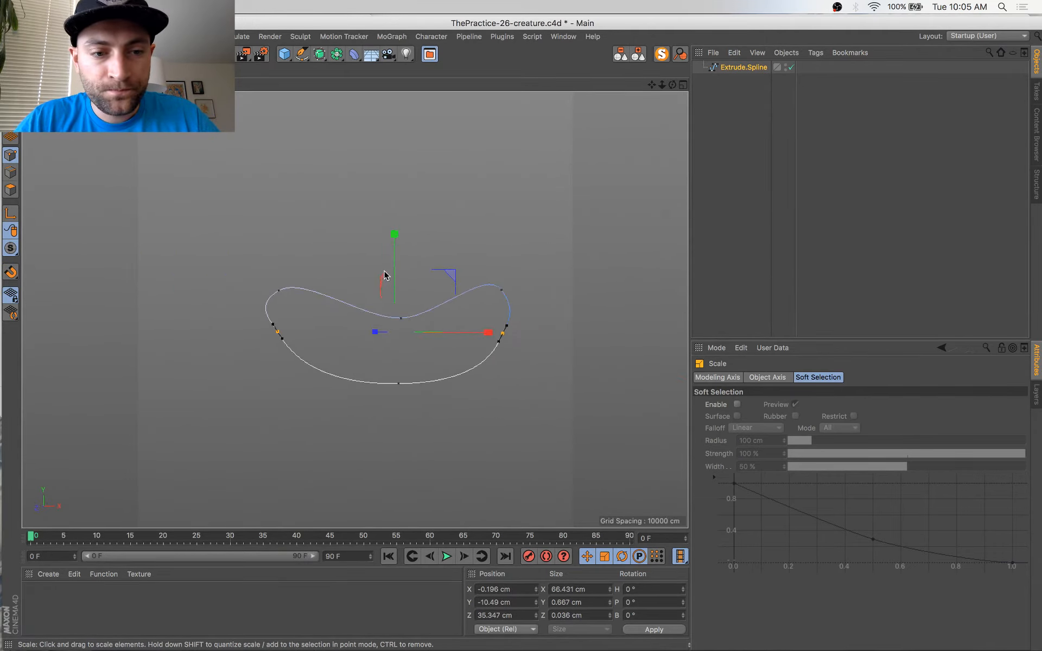
pyautogui.moveTo(395, 234); pyautogui.dragTo(395, 247)
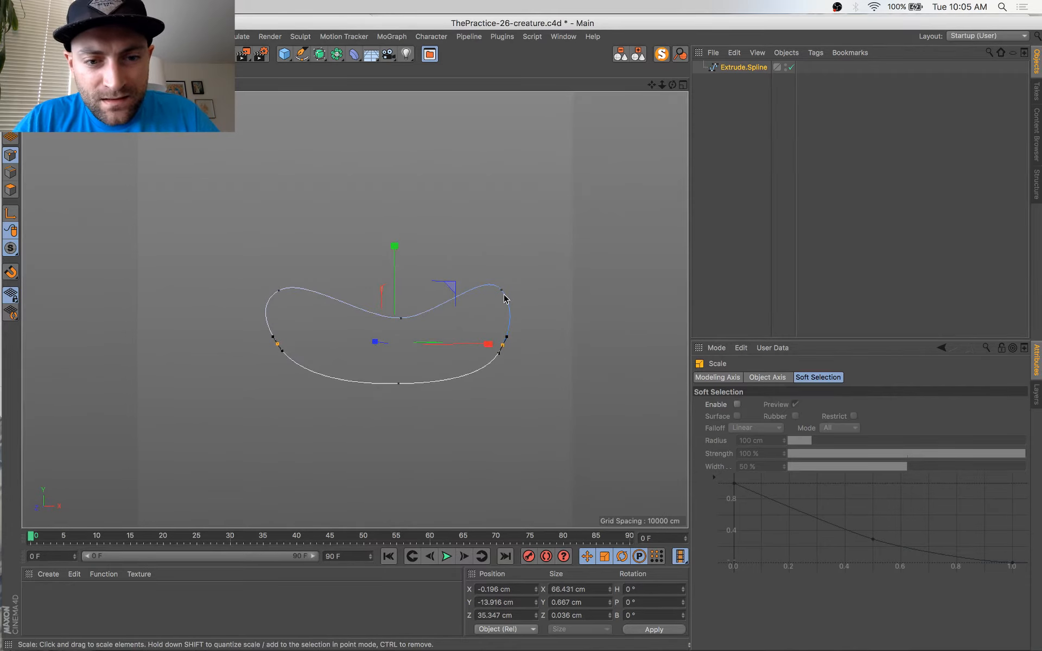
pyautogui.moveTo(514, 270); pyautogui.dragTo(500, 289)
pyautogui.keyDown('alt'); pyautogui.moveTo(484, 426); pyautogui.dragTo(444, 414); pyautogui.keyUp('alt')
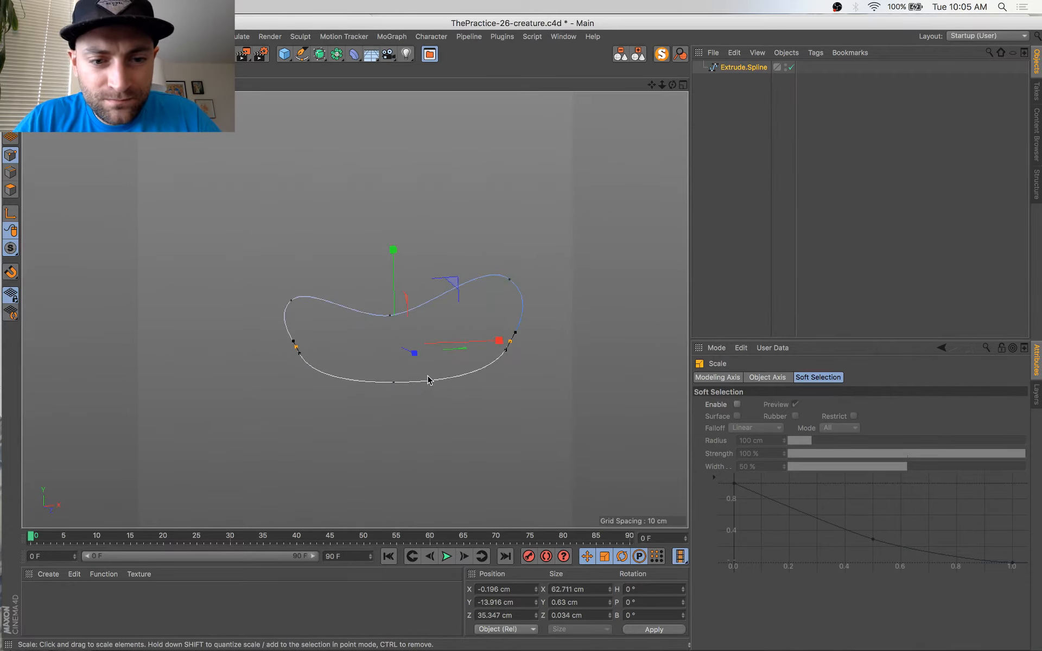
# Step: Scale the bottom centre point's tangents and move the three lower points of the lip spline slightly down
pyautogui.moveTo(422, 367); pyautogui.dragTo(358, 417)
pyautogui.moveTo(488, 299); pyautogui.dragTo(478, 415)
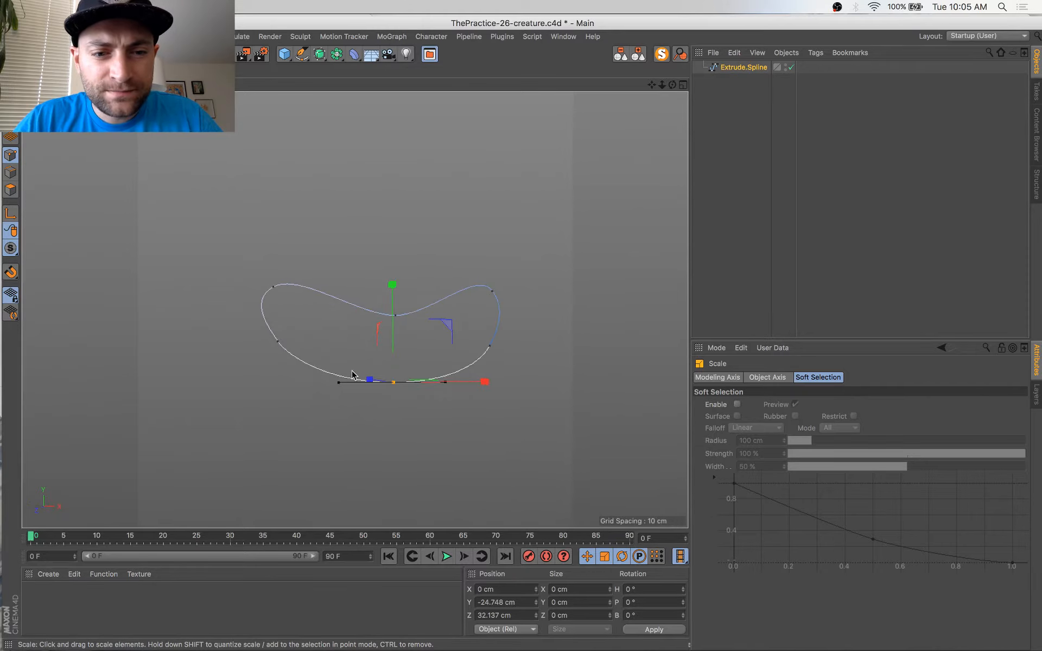
pyautogui.moveTo(247, 323); pyautogui.dragTo(594, 453)
pyautogui.press('e')
pyautogui.moveTo(389, 268); pyautogui.dragTo(392, 278)
# Step: Rotate the tangents of the two upper corner points to round the mouth corners and save the file
pyautogui.click(273, 287)
pyautogui.keyDown('alt'); pyautogui.moveTo(316, 256); pyautogui.dragTo(326, 305); pyautogui.keyUp('alt')
pyautogui.press('r')
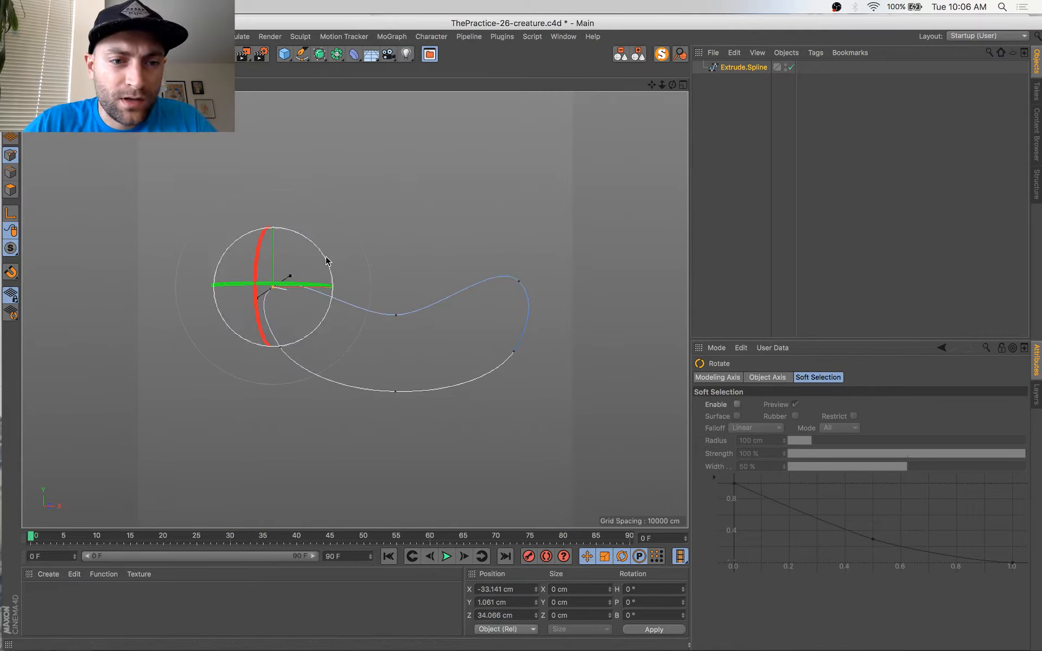
pyautogui.moveTo(327, 261); pyautogui.dragTo(327, 243)
pyautogui.click(520, 281)
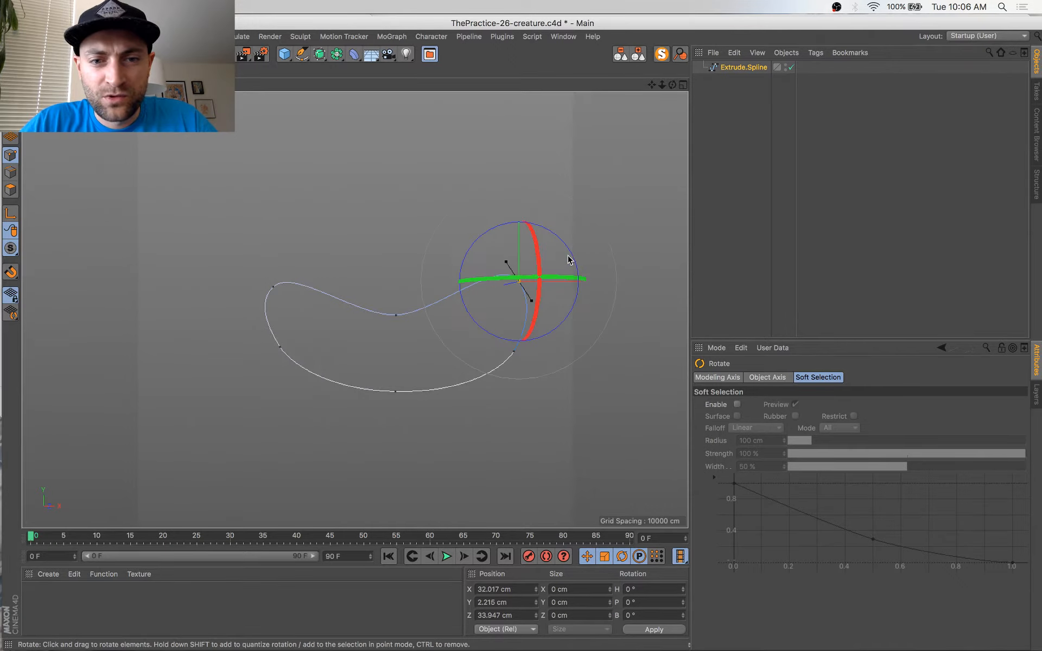
pyautogui.moveTo(545, 379); pyautogui.dragTo(555, 383)
pyautogui.press('super+s')
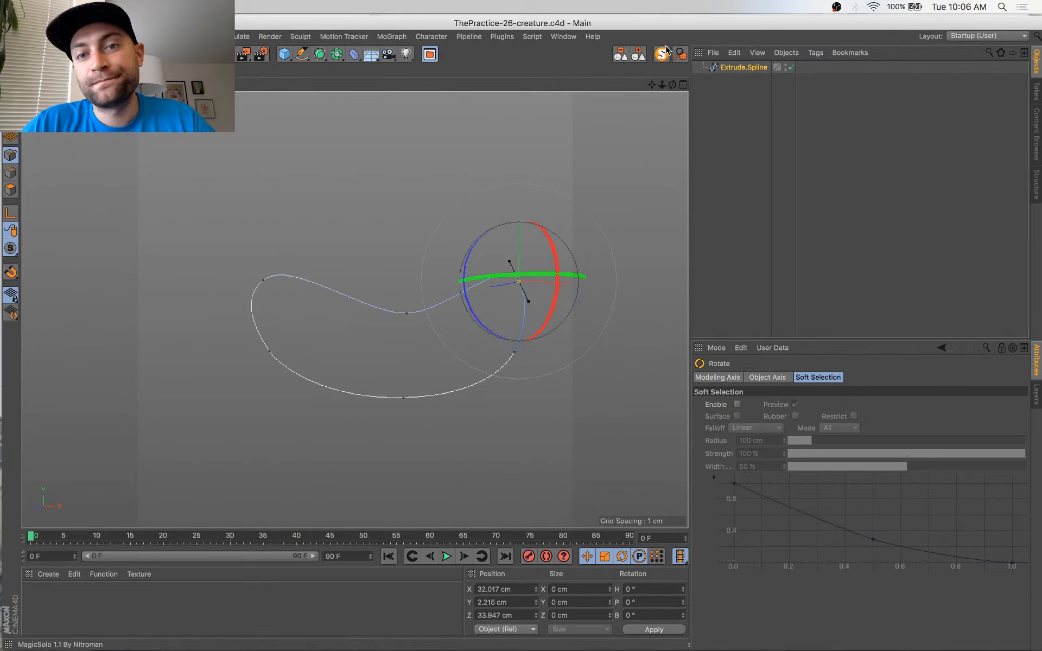
# Step: Bring back the full scene, scale the upper centre point's tangents to about 170 % along X, and compare the mouth with the Sweep off and on
pyautogui.click(662, 54)
pyautogui.keyDown('alt'); pyautogui.moveTo(422, 308); pyautogui.dragTo(401, 313); pyautogui.keyUp('alt')
pyautogui.click(399, 315)
pyautogui.press('t')
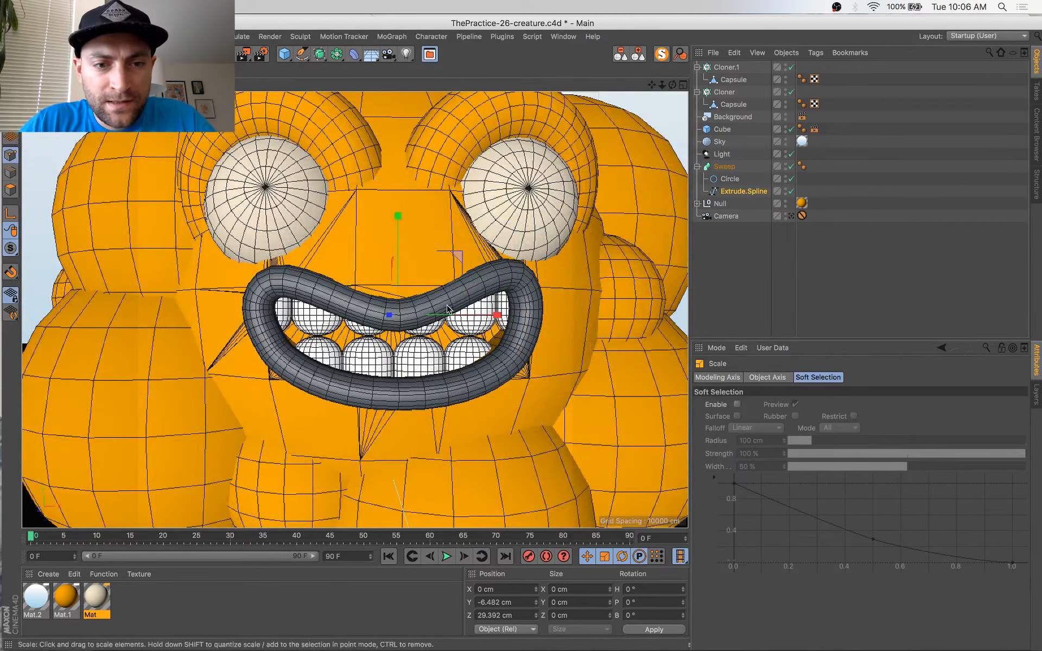
pyautogui.moveTo(466, 315); pyautogui.dragTo(507, 316)
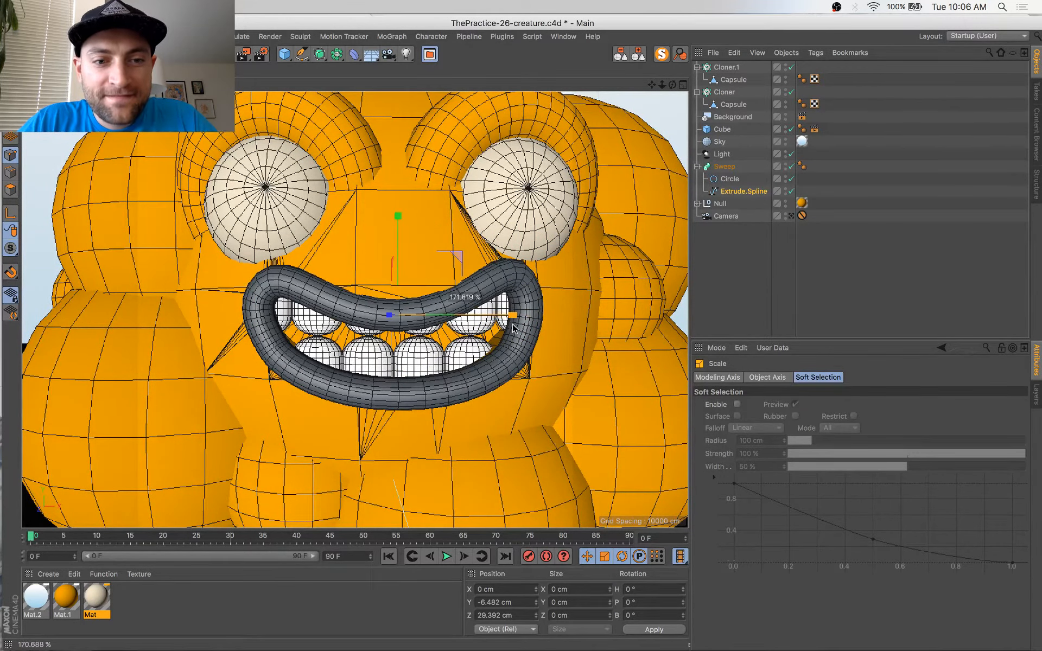
pyautogui.click(791, 168)
pyautogui.click(791, 168)
pyautogui.click(791, 167)
pyautogui.click(791, 168)
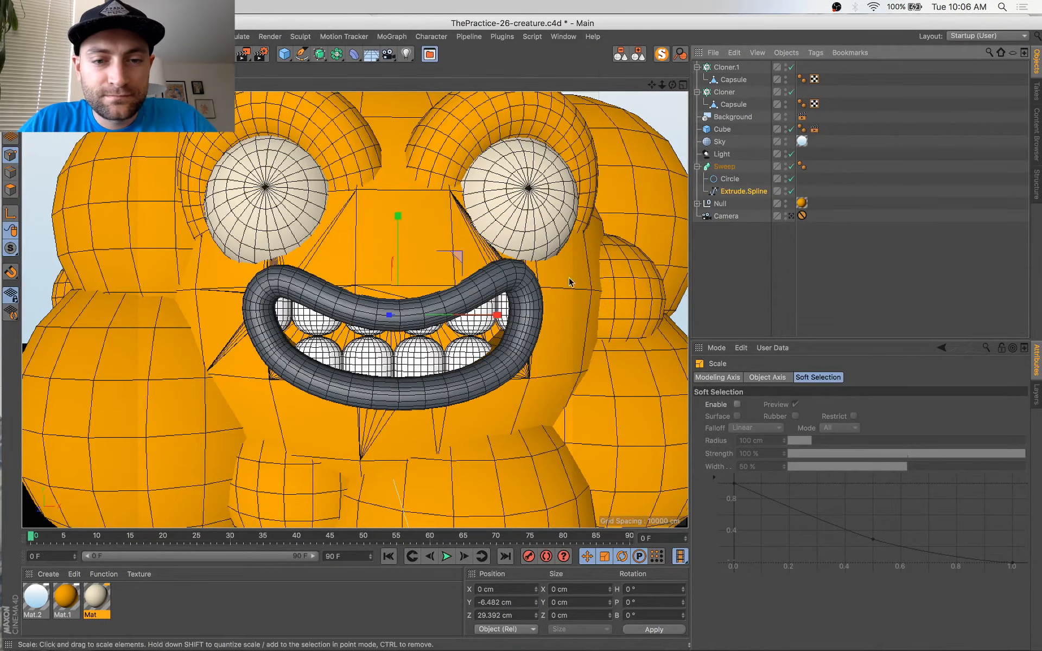
# Step: Adjust the positions of the two lower side points in the front view, moving the right one inward to X 29.33 cm
pyautogui.moveTo(567, 281)
pyautogui.keyDown('alt'); pyautogui.mouseDown()
pyautogui.moveTo(586, 280)
pyautogui.moveTo(559, 282)
pyautogui.mouseUp(); pyautogui.keyUp('alt')
pyautogui.middleClick(485, 288)
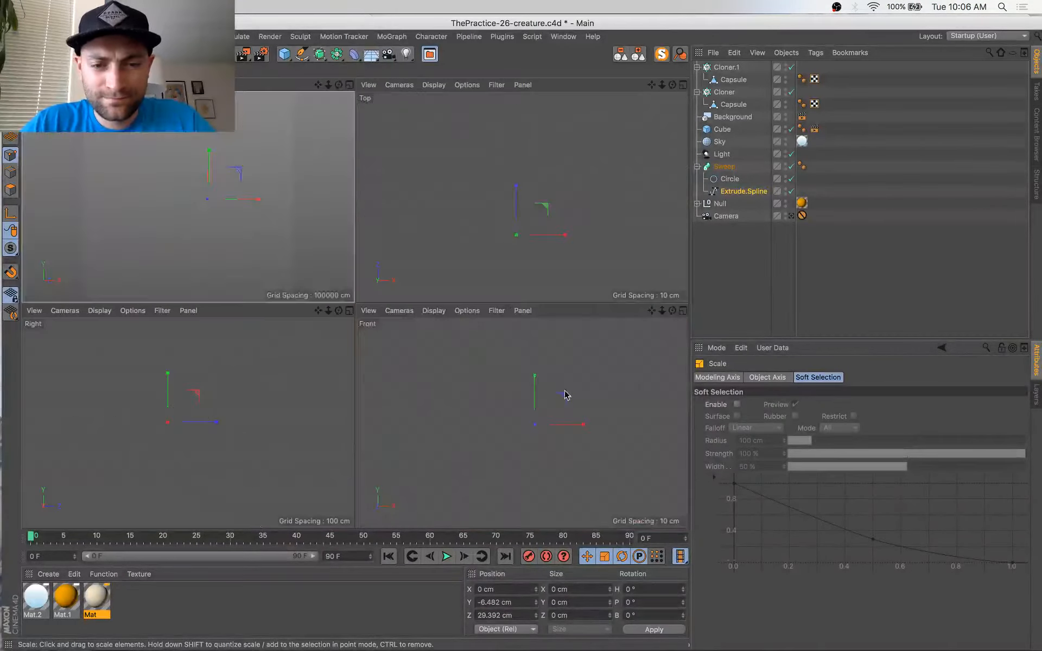
pyautogui.keyDown('alt'); pyautogui.moveTo(630, 457); pyautogui.dragTo(592, 425, button='middle'); pyautogui.keyUp('alt')
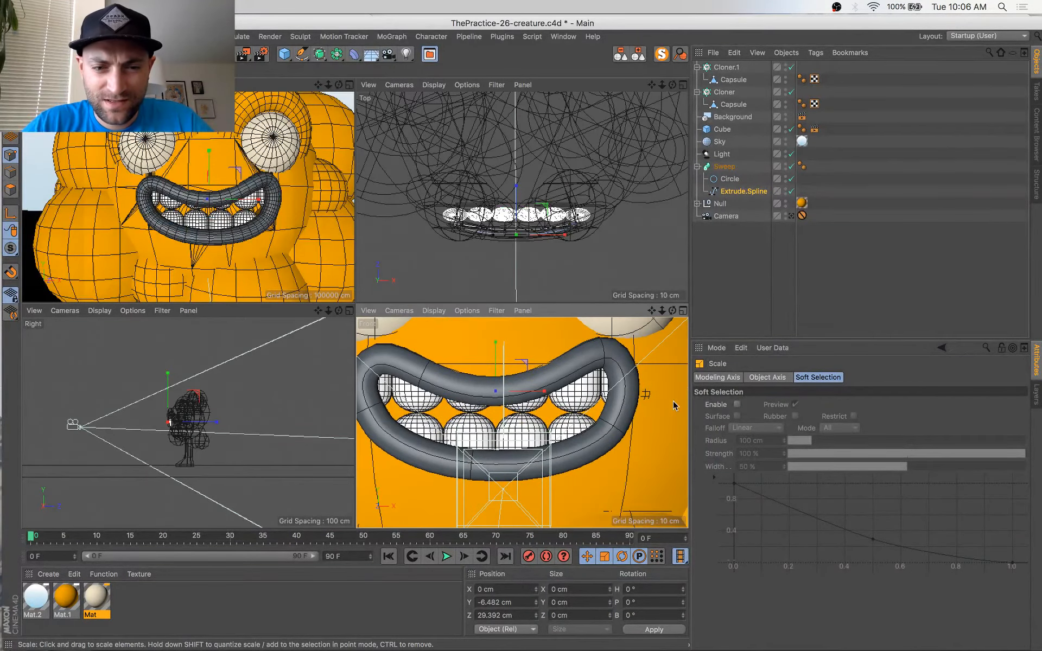
pyautogui.moveTo(673, 401); pyautogui.dragTo(591, 452)
pyautogui.keyDown('alt'); pyautogui.moveTo(610, 459); pyautogui.dragTo(631, 468, button='middle'); pyautogui.keyUp('alt')
pyautogui.press('e')
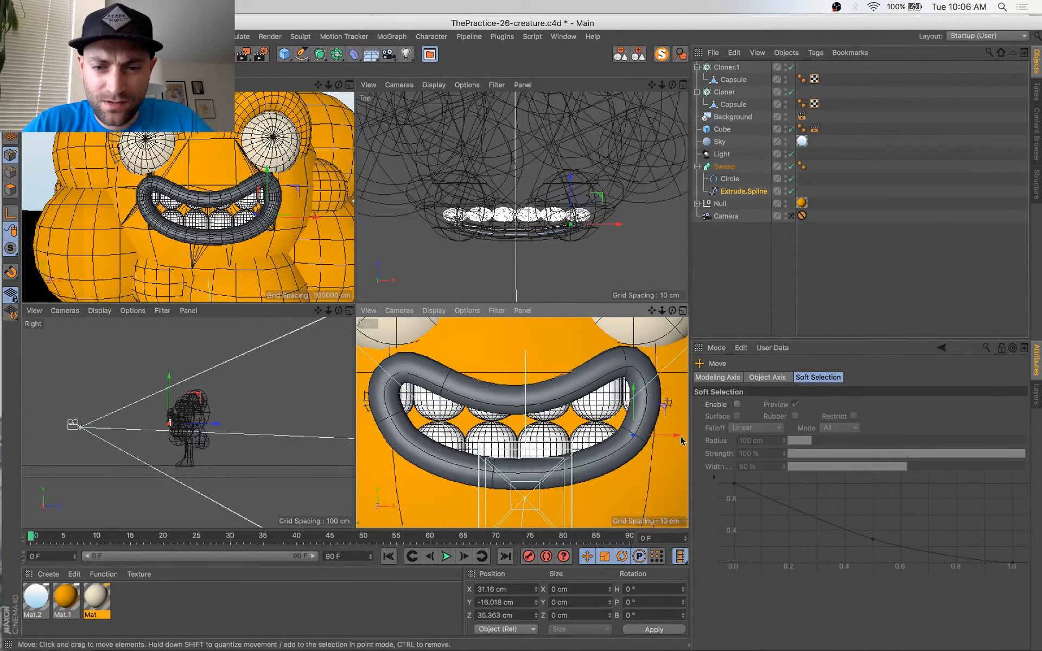
pyautogui.moveTo(683, 441); pyautogui.dragTo(676, 441)
pyautogui.press('r')
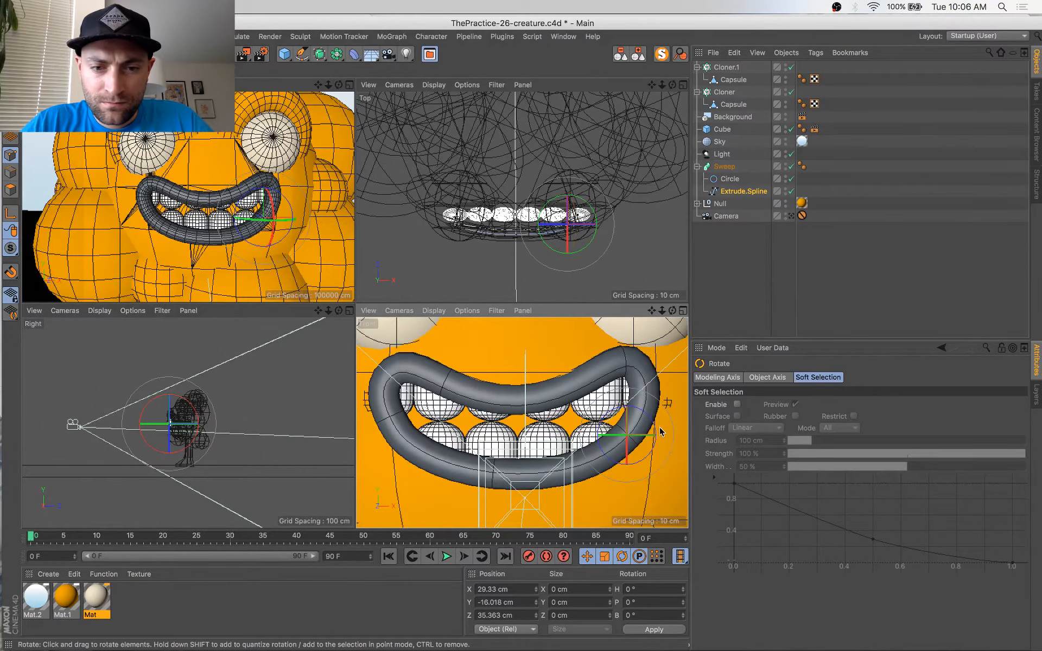
pyautogui.click(399, 434)
pyautogui.press('e')
pyautogui.moveTo(436, 437); pyautogui.dragTo(436, 409)
pyautogui.press('r')
pyautogui.press('e')
# Step: Enlarge the upper right corner point's tangents and move the point to X 33.347 cm, Y 1.051 cm
pyautogui.click(626, 364)
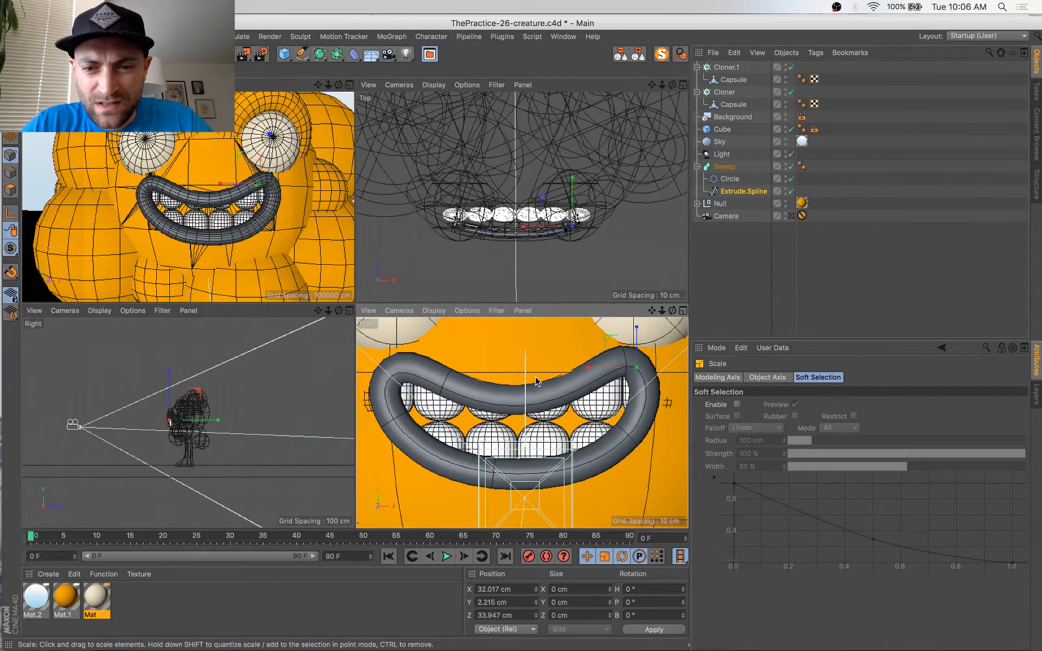
pyautogui.click(637, 367)
pyautogui.press('r')
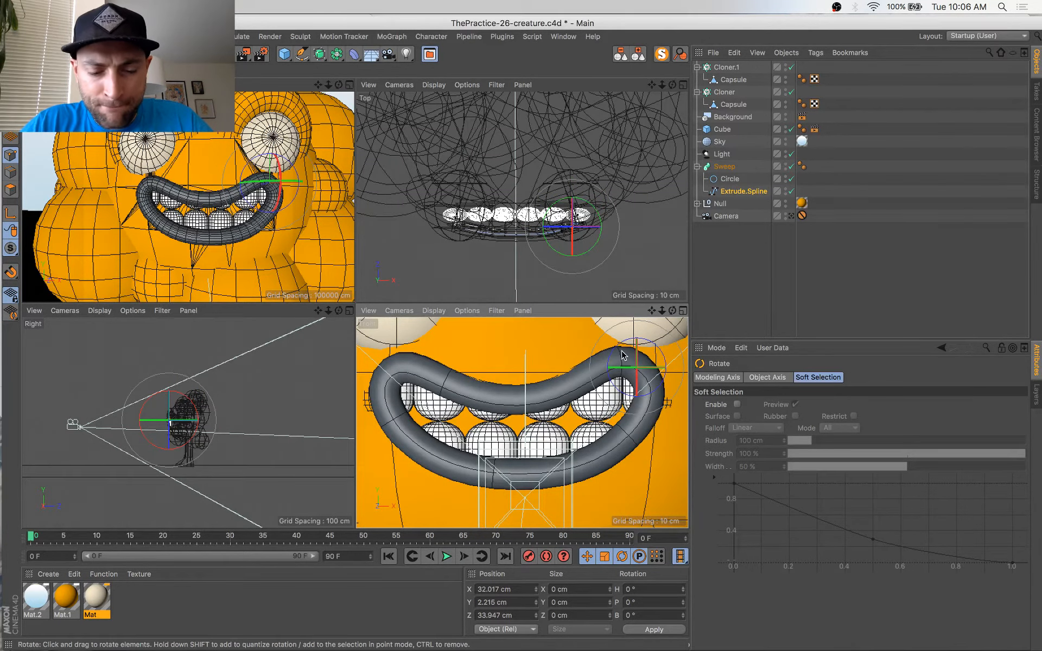
pyautogui.press('e')
pyautogui.moveTo(636, 335); pyautogui.dragTo(661, 415)
pyautogui.click(627, 436)
pyautogui.moveTo(597, 346); pyautogui.dragTo(679, 376)
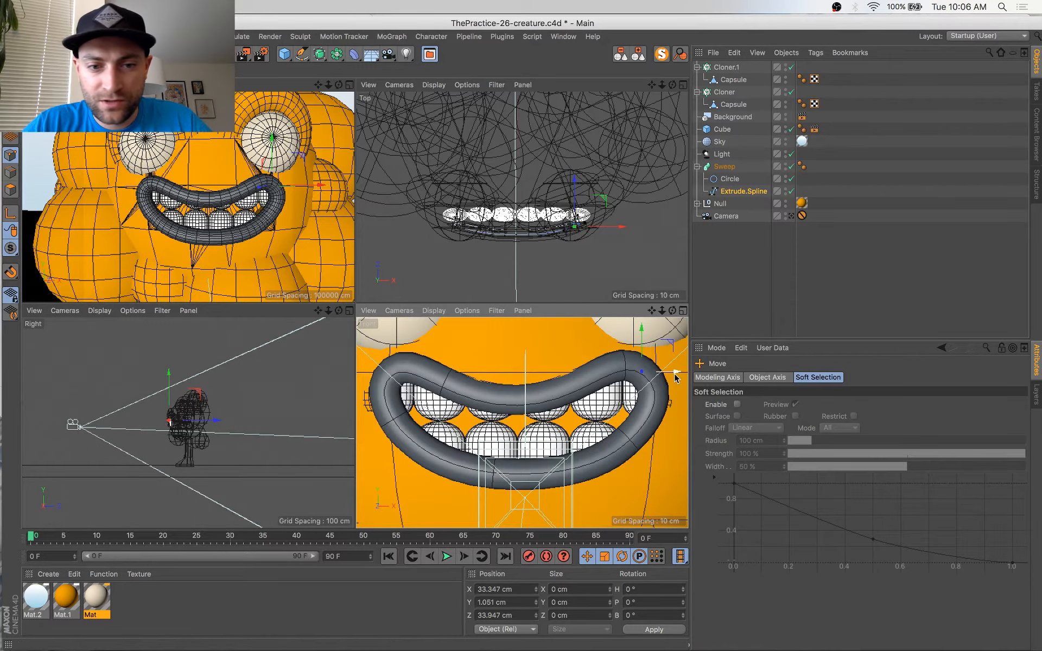
# Step: Scale up the upper left corner point's tangents to widen that mouth corner
pyautogui.moveTo(448, 340); pyautogui.dragTo(361, 404)
pyautogui.press('t')
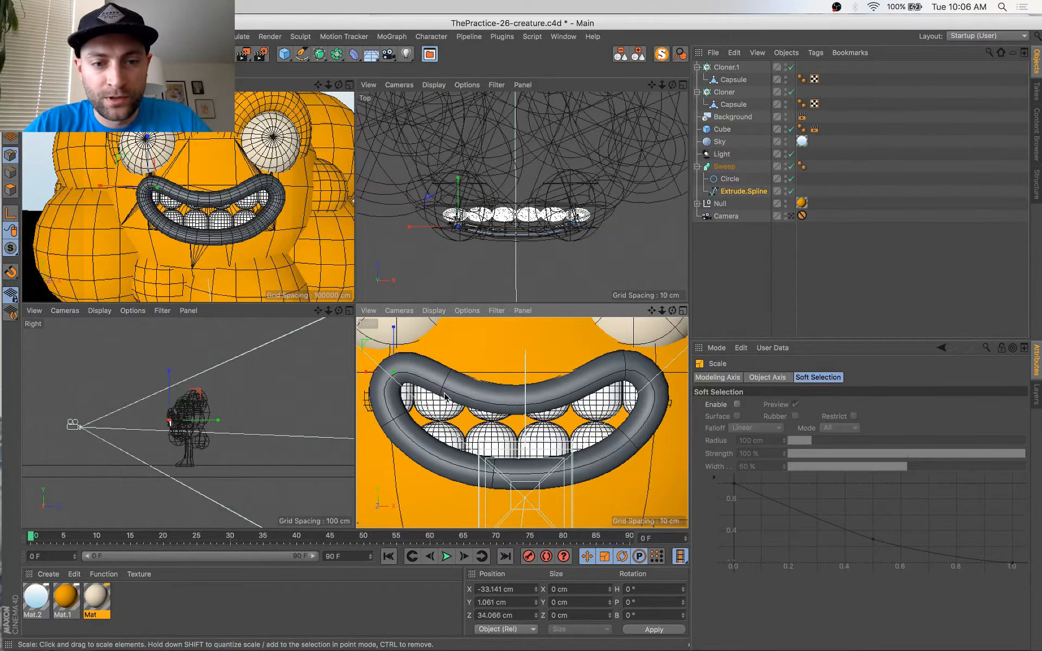
pyautogui.moveTo(445, 396); pyautogui.dragTo(547, 357)
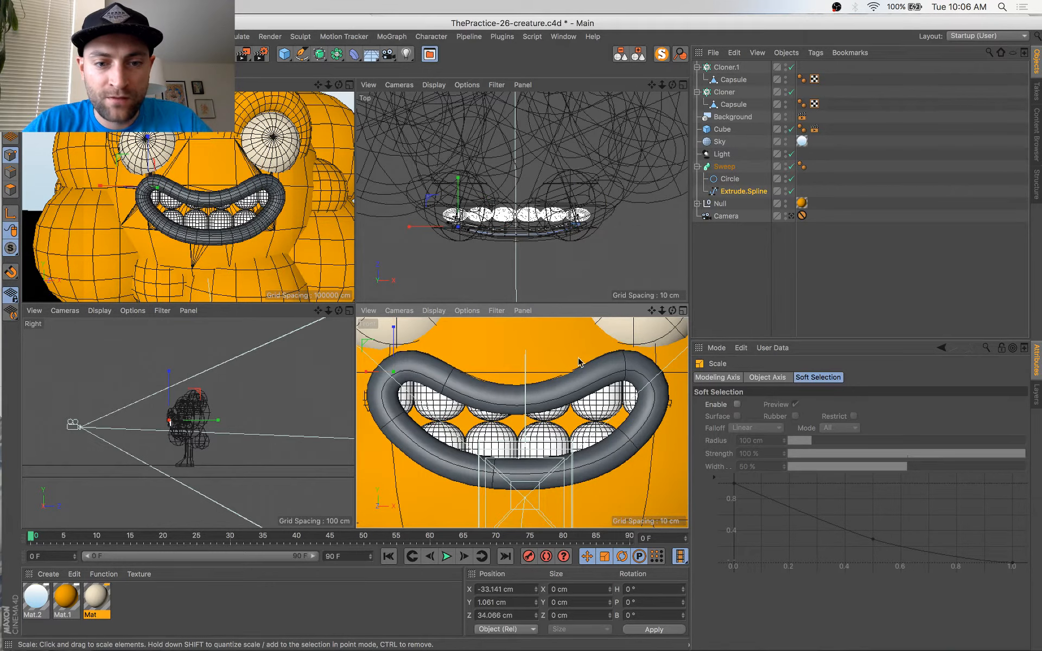
# Step: Raise the upper centre and upper left corner points, to Y -4.487 cm at the centre, and set the right corner point to Y 0.885 cm
pyautogui.press('e')
pyautogui.moveTo(520, 369)
pyautogui.mouseDown()
pyautogui.moveTo(520, 332)
pyautogui.moveTo(522, 358)
pyautogui.mouseUp()
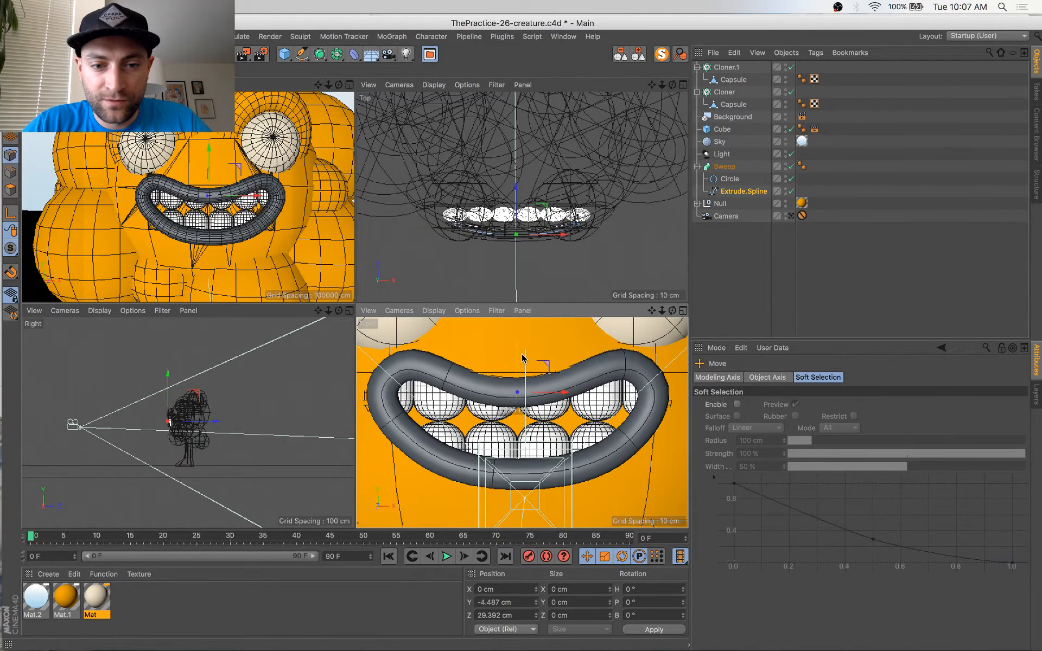
pyautogui.click(393, 372)
pyautogui.moveTo(394, 331); pyautogui.dragTo(395, 326)
pyautogui.click(642, 372)
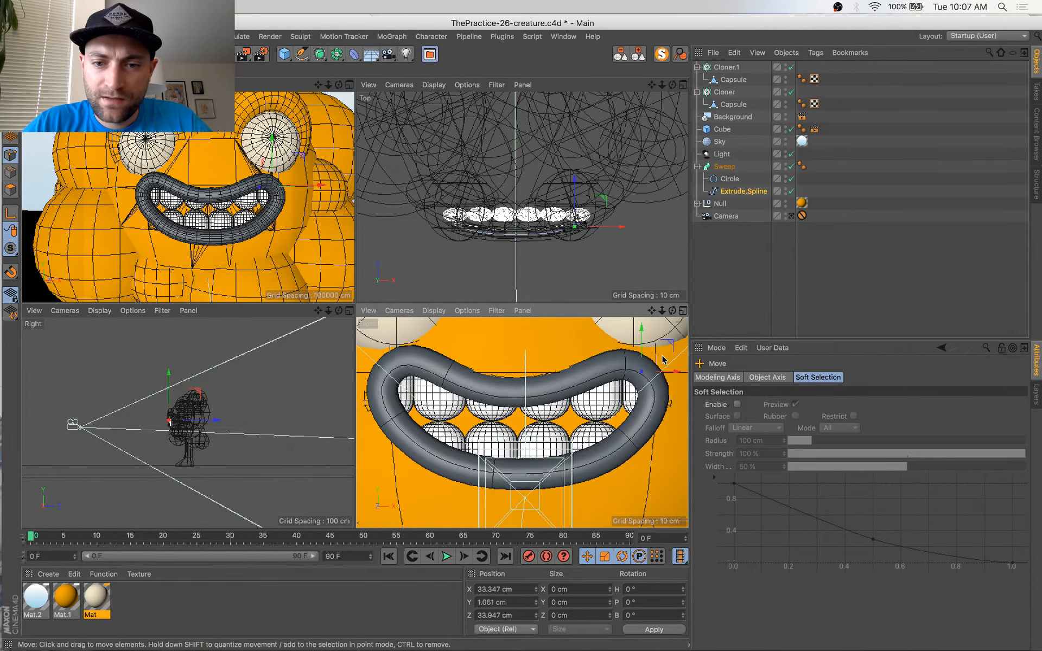
pyautogui.moveTo(641, 341); pyautogui.dragTo(641, 343)
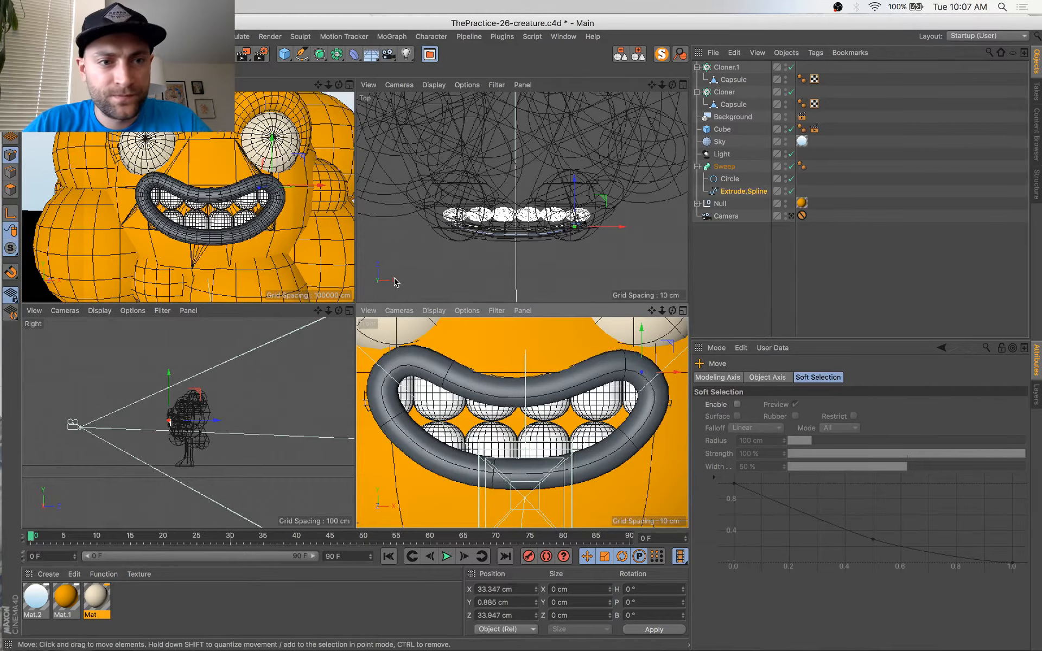
# Step: Return to the full perspective view in Model mode and select the creature's Boole object
pyautogui.middleClick(239, 192)
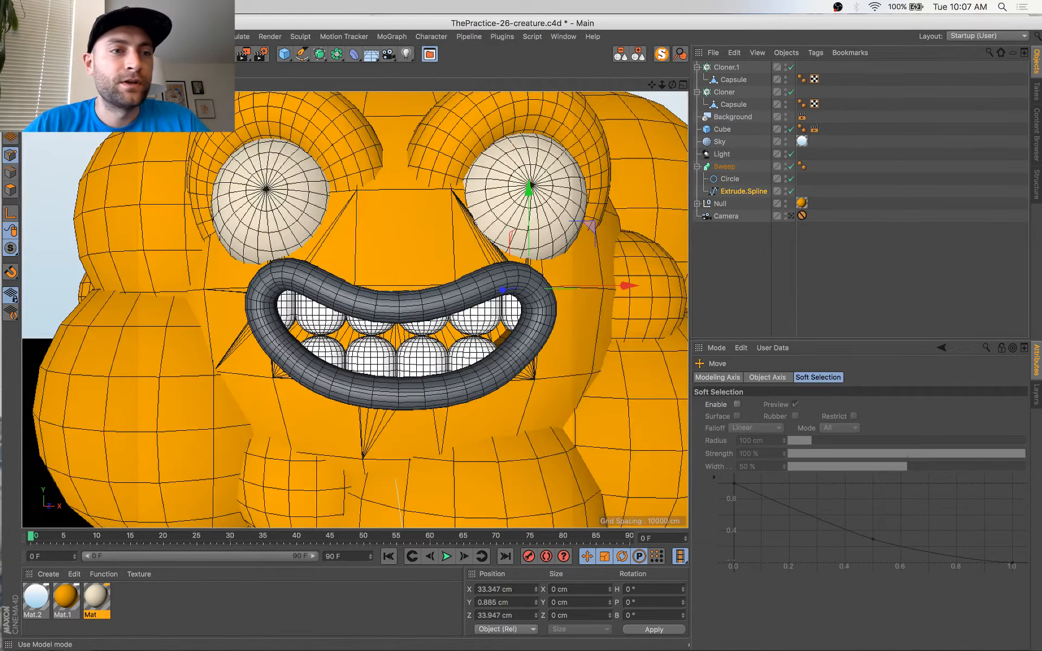
pyautogui.hotkey('ctrl', 'a')
pyautogui.click(653, 288)
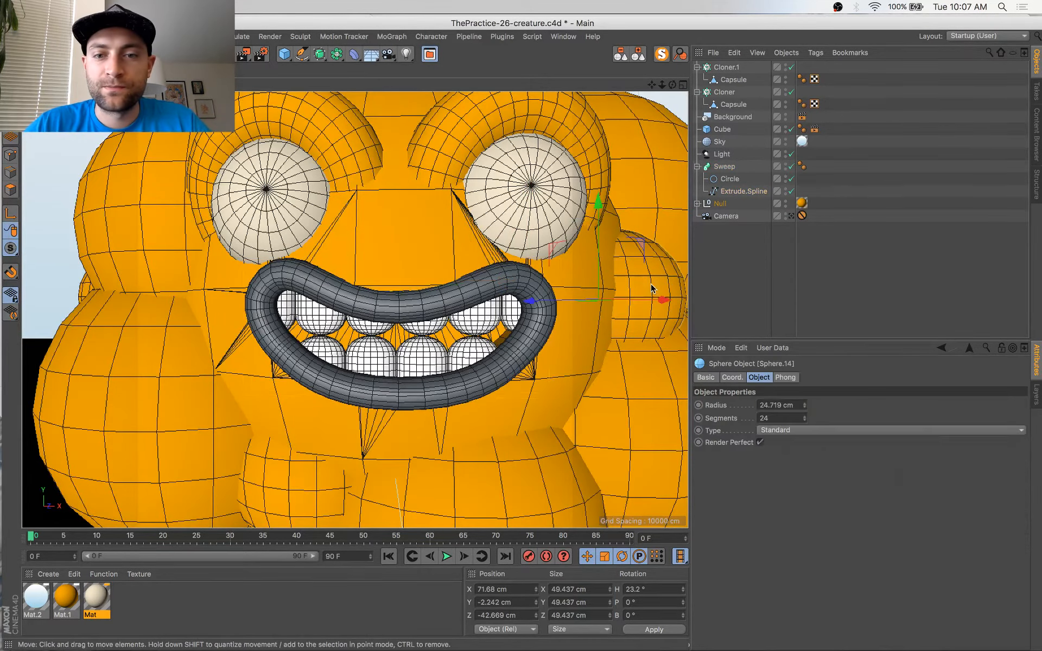
pyautogui.click(348, 256)
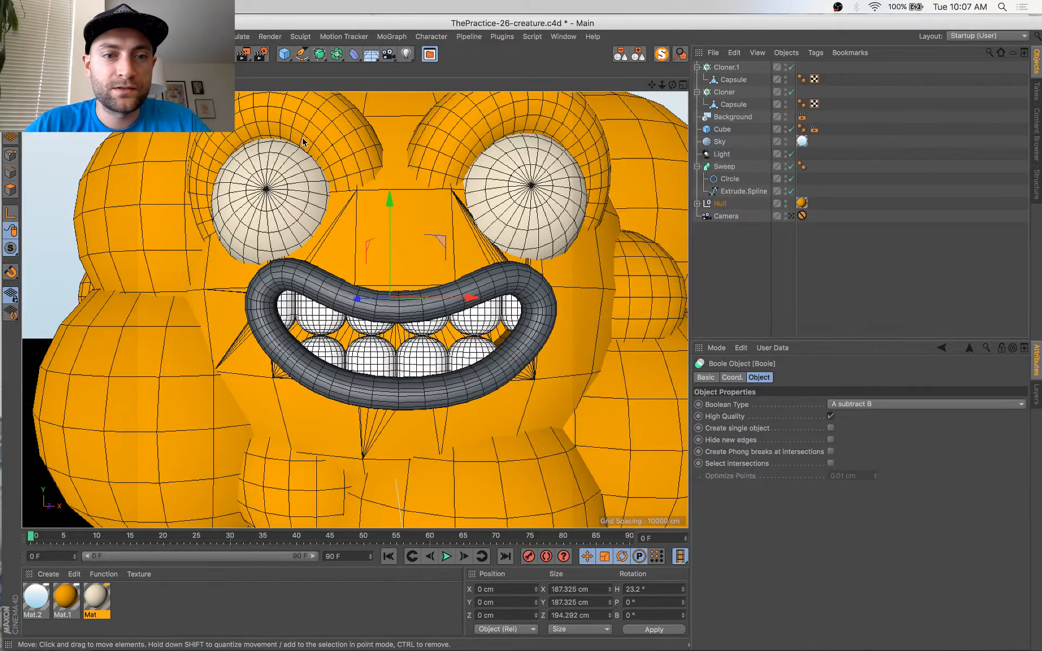
pyautogui.click(682, 55)
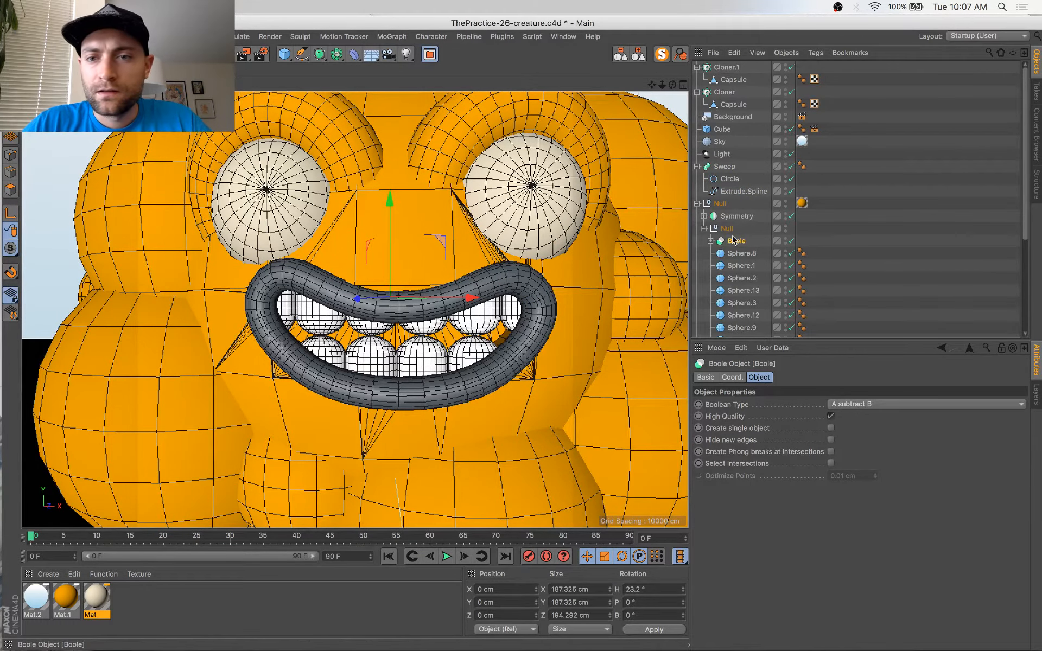
pyautogui.click(704, 217)
pyautogui.click(709, 229)
pyautogui.click(710, 228)
pyautogui.click(697, 204)
pyautogui.click(697, 203)
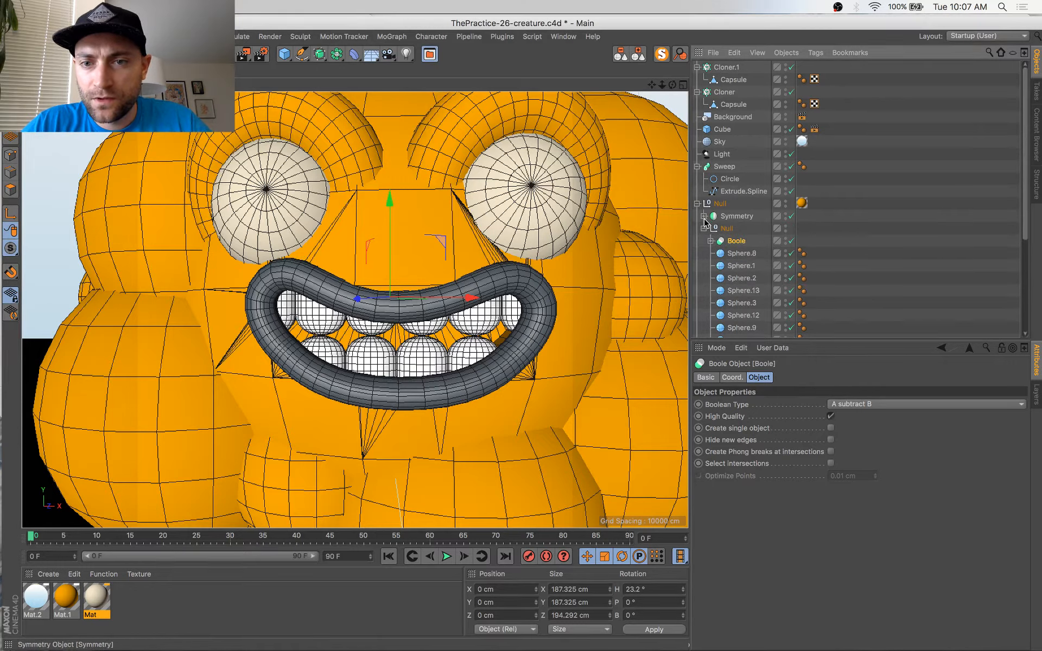
pyautogui.click(704, 229)
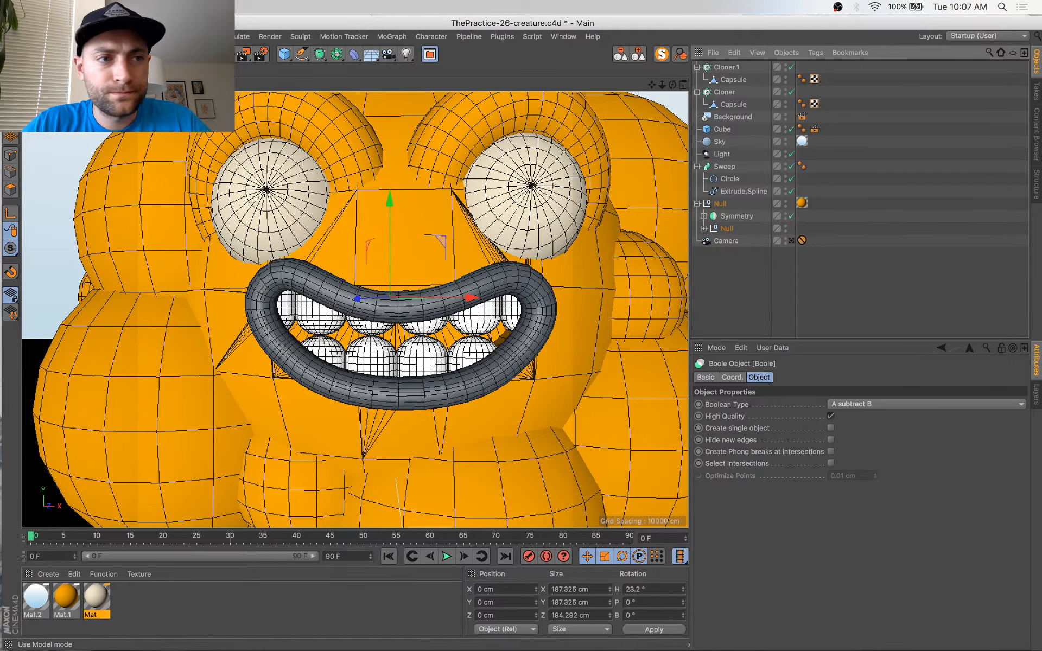
pyautogui.keyDown('alt'); pyautogui.moveTo(390, 244); pyautogui.dragTo(469, 237); pyautogui.keyUp('alt')
pyautogui.keyDown('alt'); pyautogui.moveTo(468, 186); pyautogui.dragTo(548, 212); pyautogui.keyUp('alt')
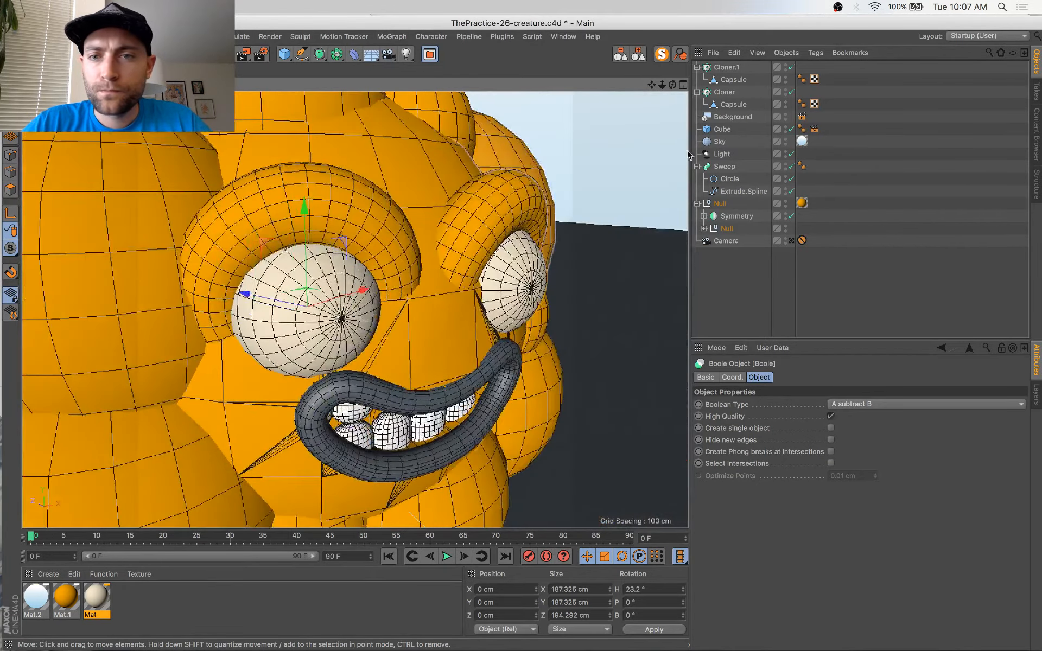
# Step: Fold the whole object hierarchy and unfold only the creature's nulls down to the eye Sphere and Torus inside the Boole's Symmetry
pyautogui.click(639, 56)
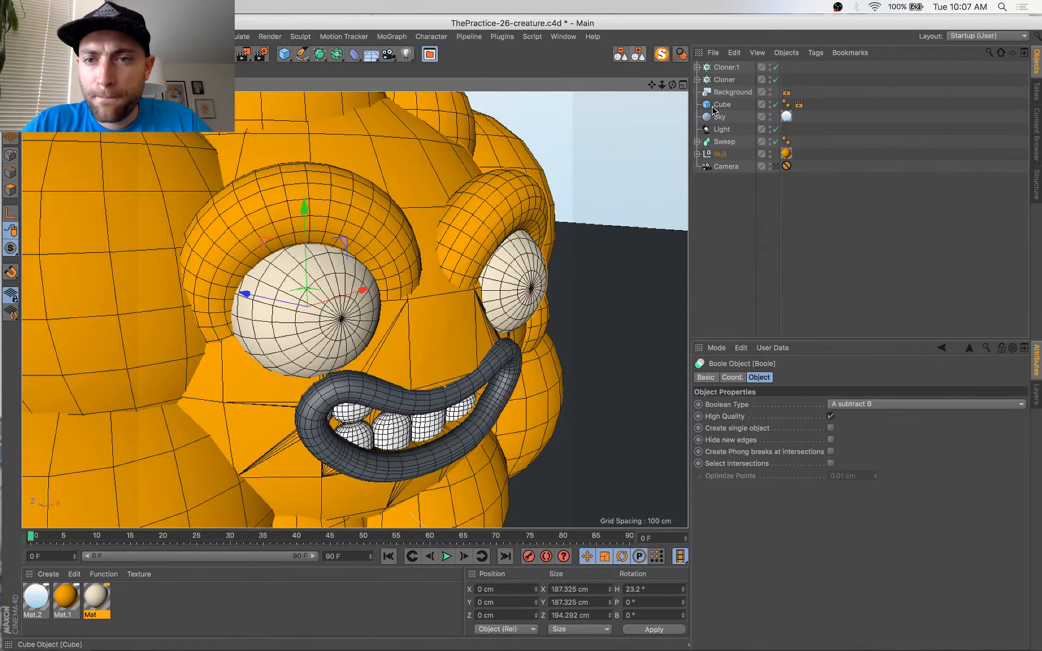
pyautogui.click(697, 154)
pyautogui.click(704, 179)
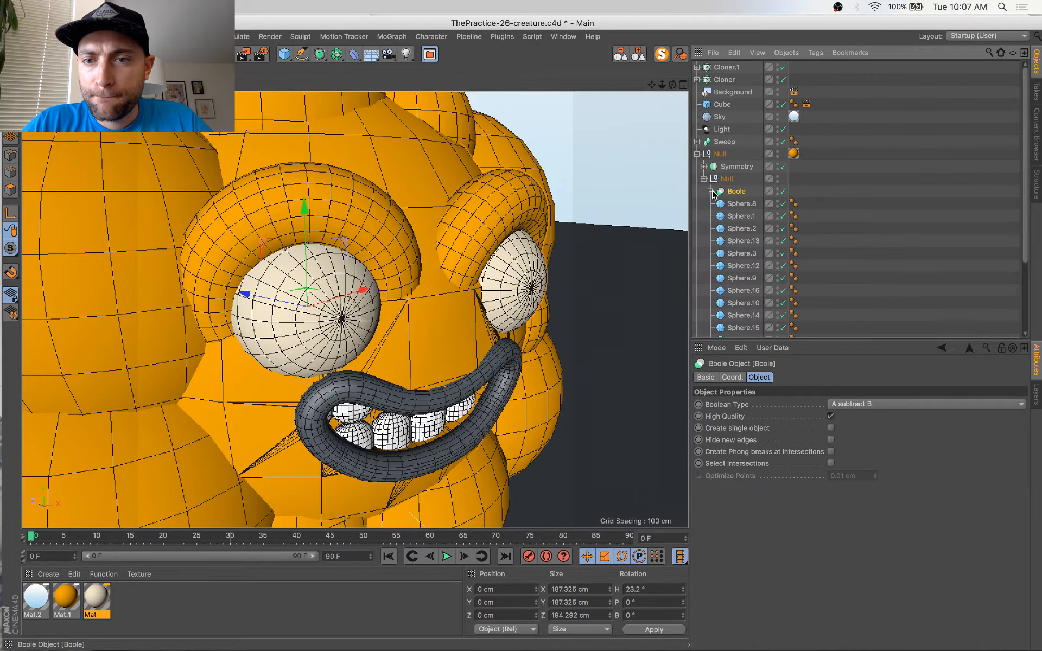
pyautogui.click(744, 217)
pyautogui.click(718, 203)
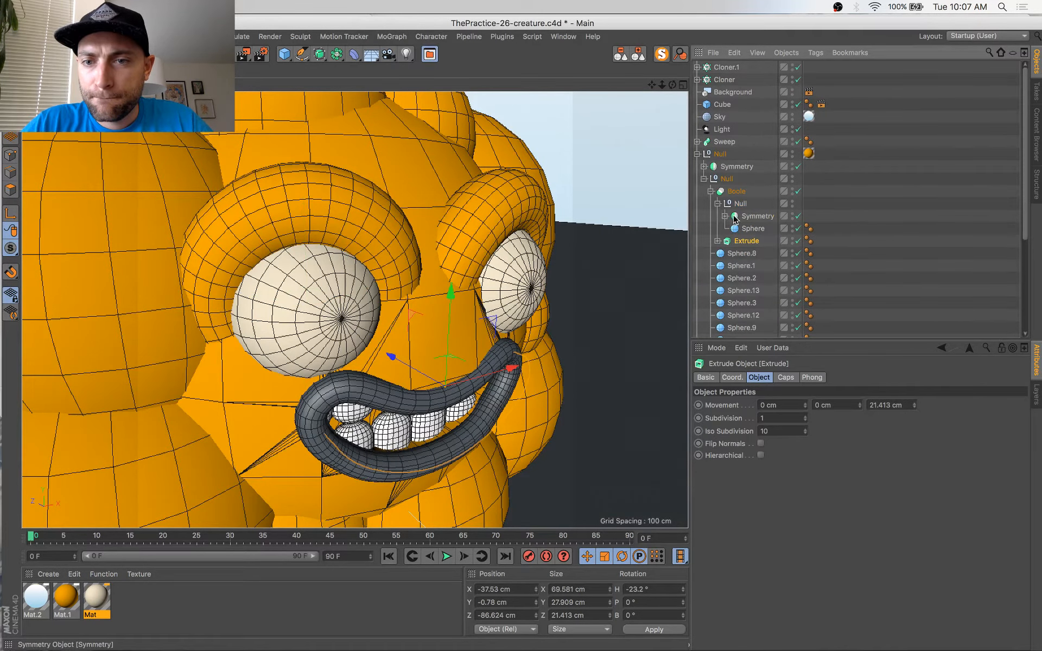
pyautogui.click(731, 229)
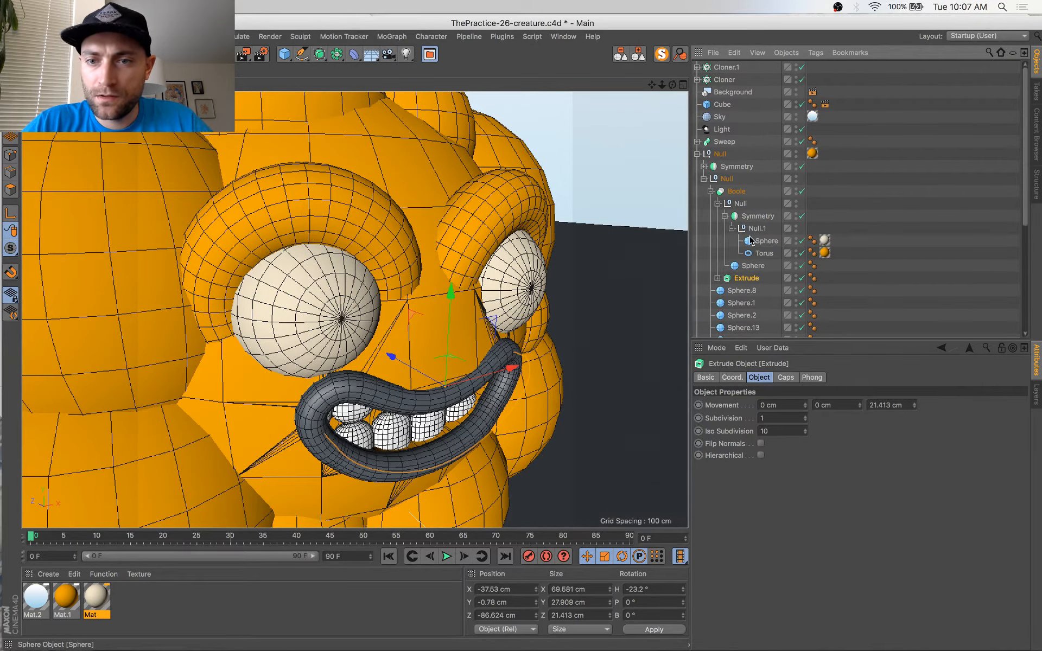
# Step: Duplicate the eye's Sphere, move the copy below the eye as a cheek, and scale it to about 31.3 cm
pyautogui.click(765, 241)
pyautogui.press('o')
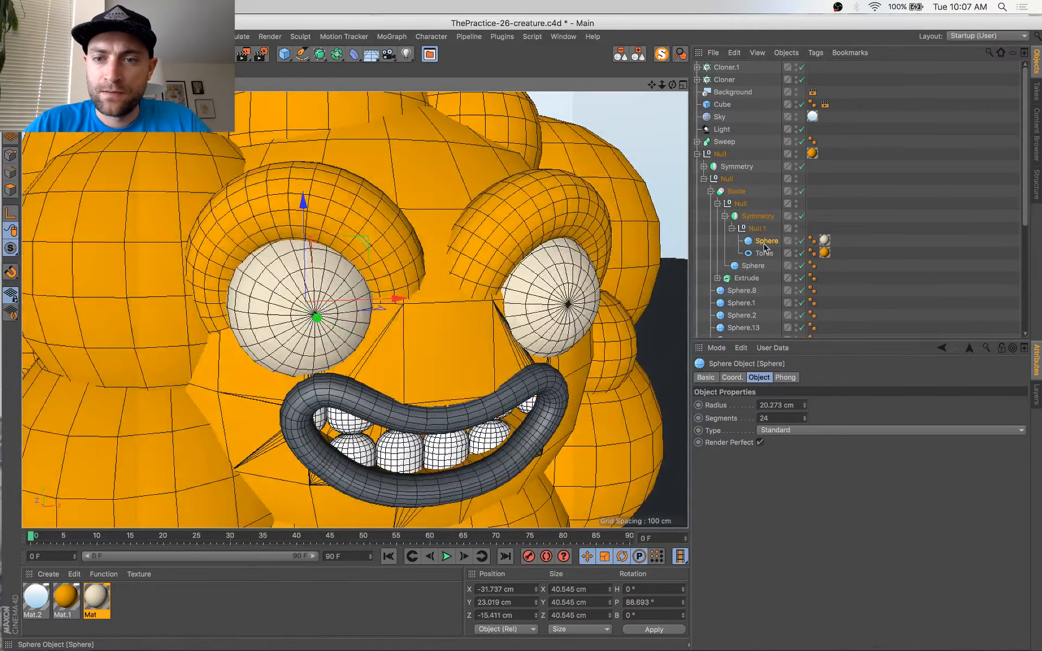
pyautogui.keyDown('ctrl'); pyautogui.moveTo(764, 243); pyautogui.dragTo(773, 249); pyautogui.keyUp('ctrl')
pyautogui.keyDown('alt'); pyautogui.moveTo(283, 305); pyautogui.dragTo(259, 304); pyautogui.keyUp('alt')
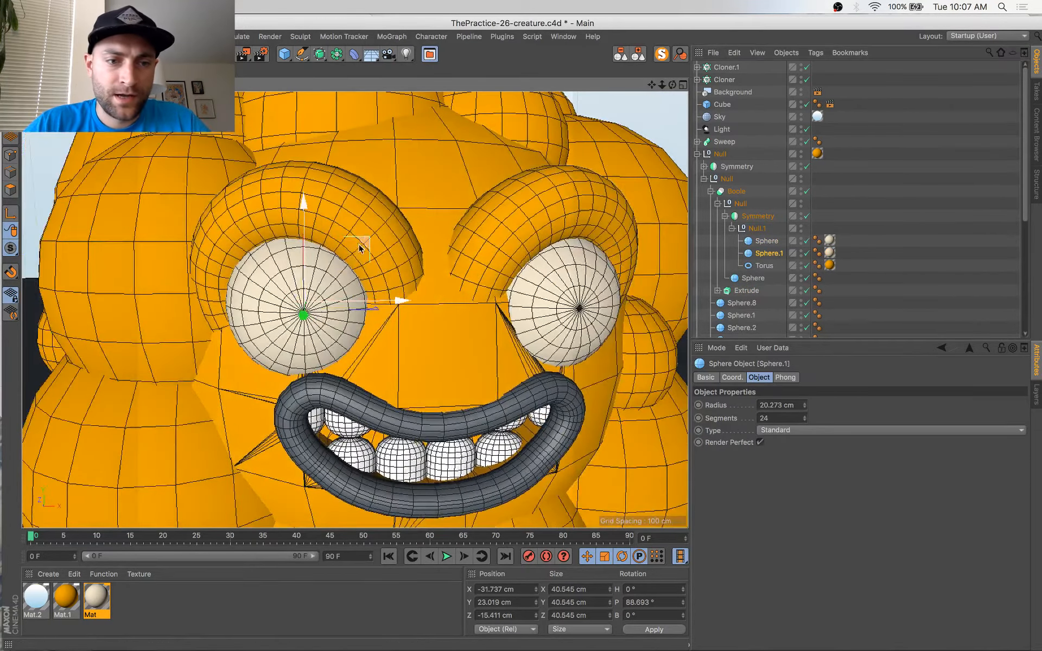
pyautogui.moveTo(360, 249); pyautogui.dragTo(287, 342)
pyautogui.press('t')
pyautogui.keyDown('alt'); pyautogui.moveTo(348, 367); pyautogui.dragTo(444, 341); pyautogui.keyUp('alt')
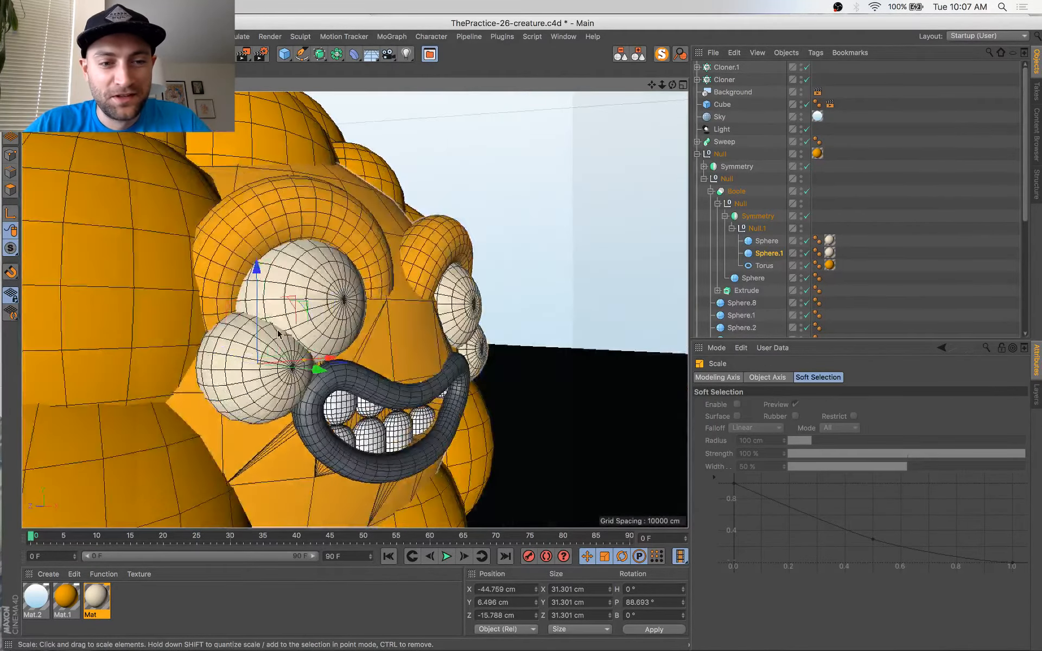
# Step: Move the cheek sphere to about X -42.7 cm, Y 1.934 cm and shrink it to 27.67 cm
pyautogui.press('e')
pyautogui.moveTo(278, 333); pyautogui.dragTo(235, 362)
pyautogui.press('t')
pyautogui.moveTo(366, 281)
pyautogui.mouseDown()
pyautogui.moveTo(335, 308)
pyautogui.moveTo(401, 315)
pyautogui.moveTo(369, 304)
pyautogui.mouseUp()
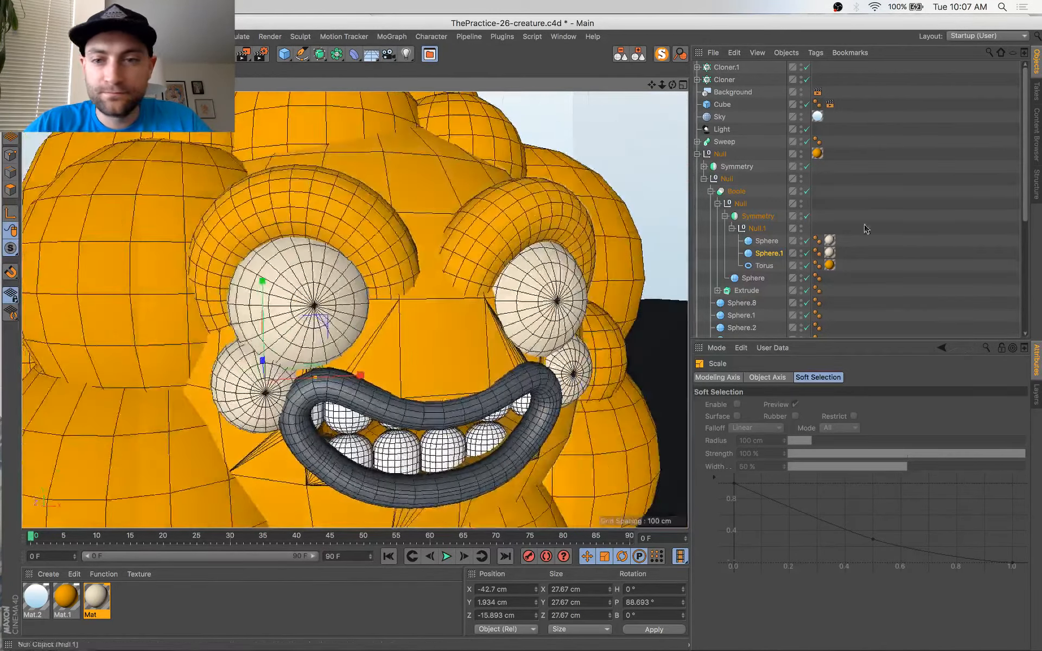
# Step: Place the eye Sphere after Sphere.1, then scale down the eye Sphere and Torus together and lower them to Y 31.682 cm
pyautogui.click(765, 244)
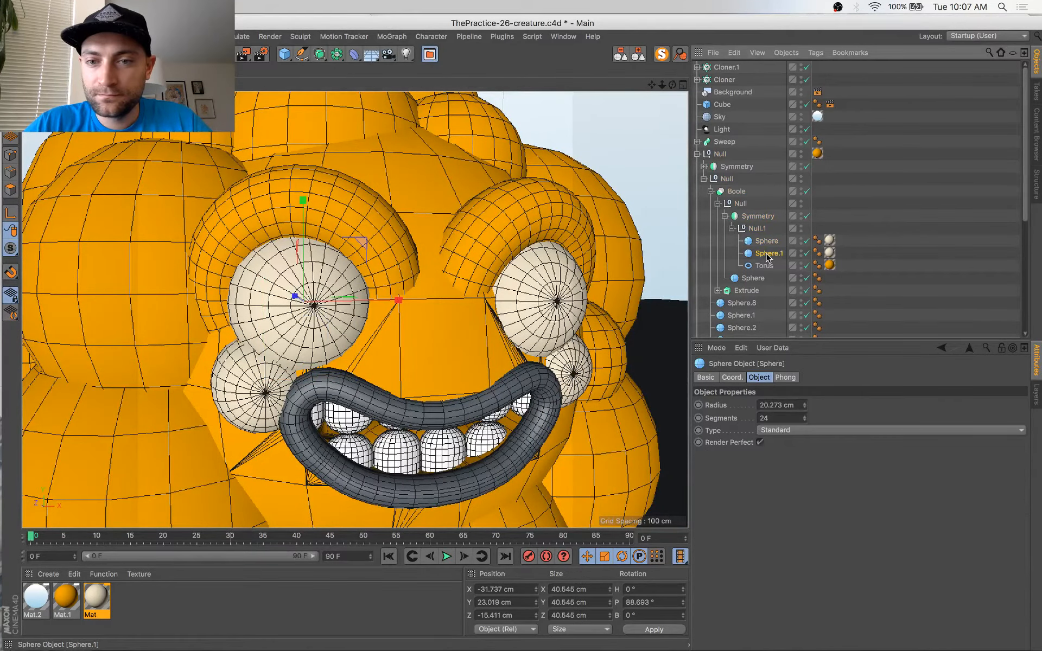
pyautogui.moveTo(761, 239); pyautogui.dragTo(766, 257)
pyautogui.keyDown('ctrl'); pyautogui.click(765, 265); pyautogui.keyUp('ctrl')
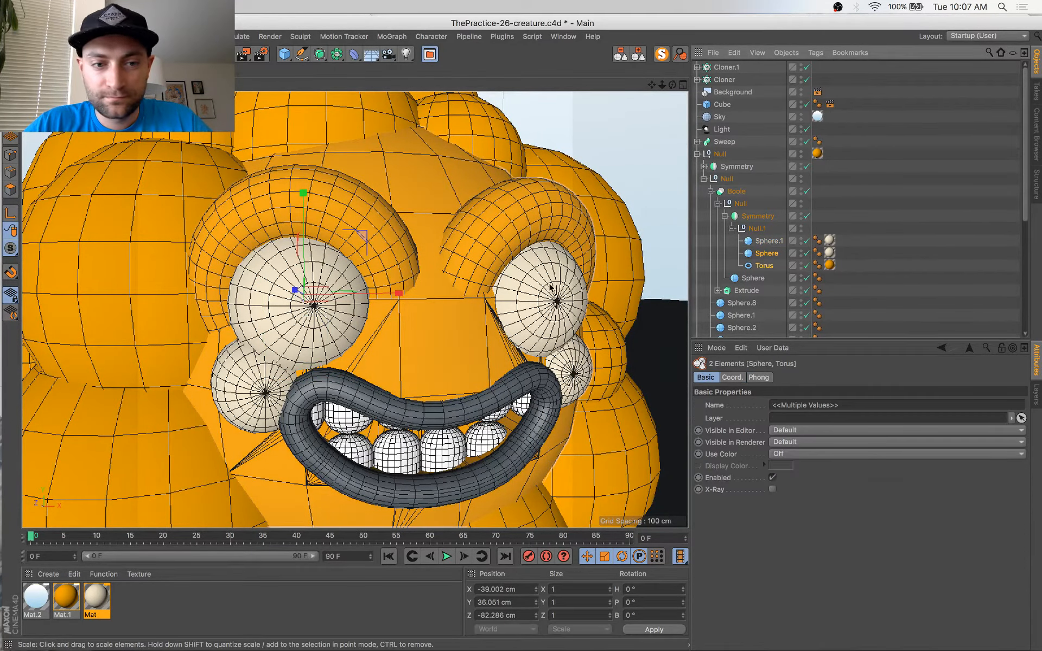
pyautogui.moveTo(434, 204); pyautogui.dragTo(404, 218)
pyautogui.keyDown('alt'); pyautogui.moveTo(458, 310); pyautogui.dragTo(418, 322); pyautogui.keyUp('alt')
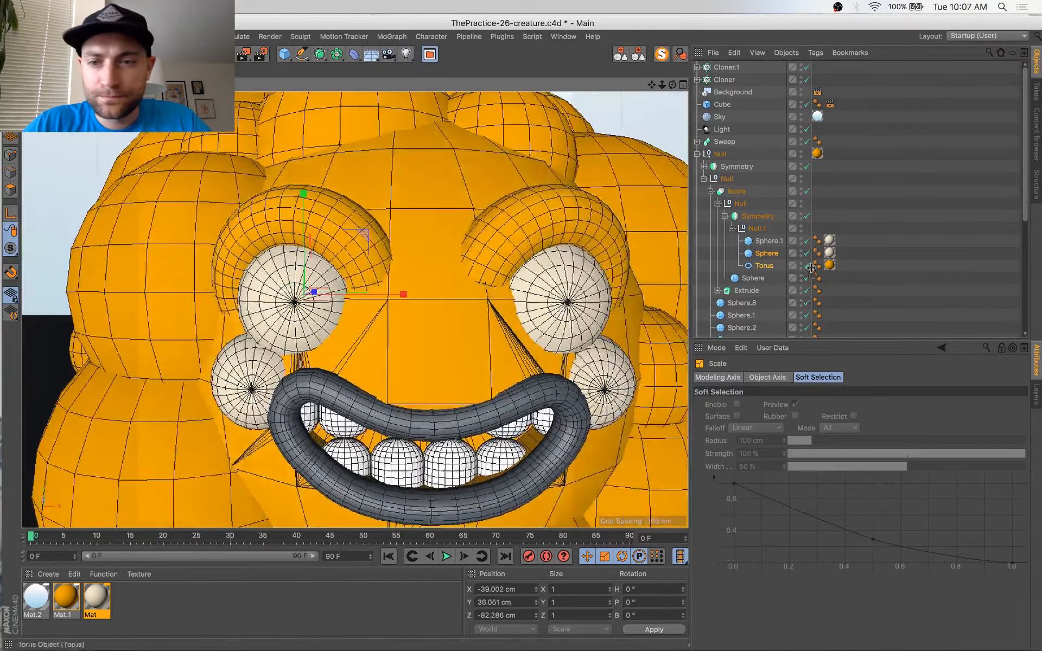
pyautogui.press('e')
pyautogui.moveTo(303, 193); pyautogui.dragTo(389, 301)
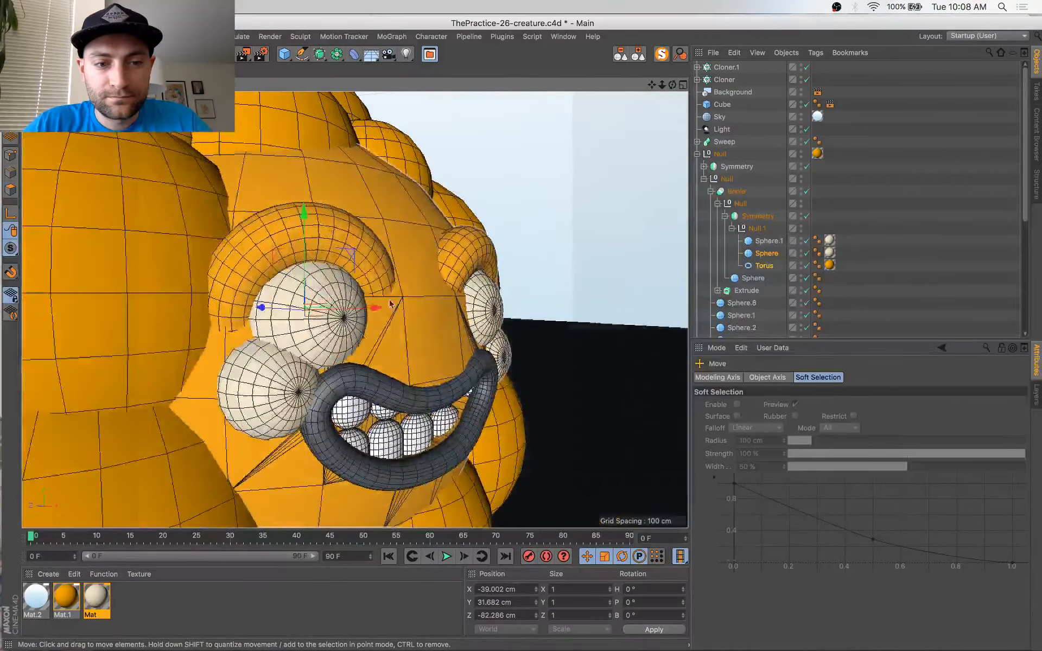
# Step: Remove the cream material from the cheek sphere and shift the sphere to X -40.973 cm, Z -16.503 cm
pyautogui.click(830, 254)
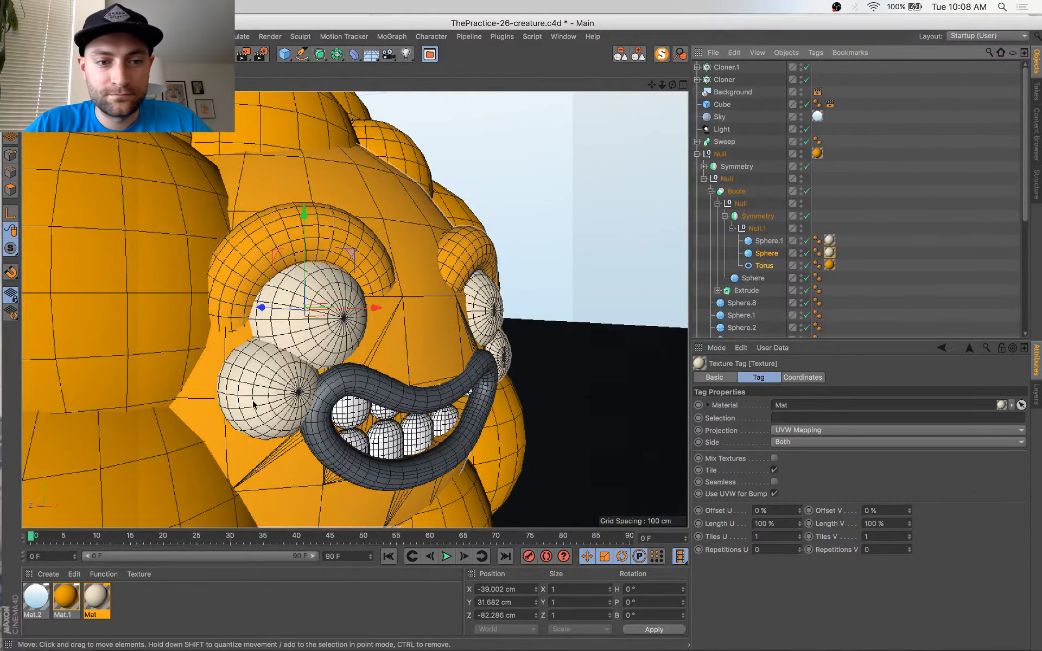
pyautogui.click(760, 245)
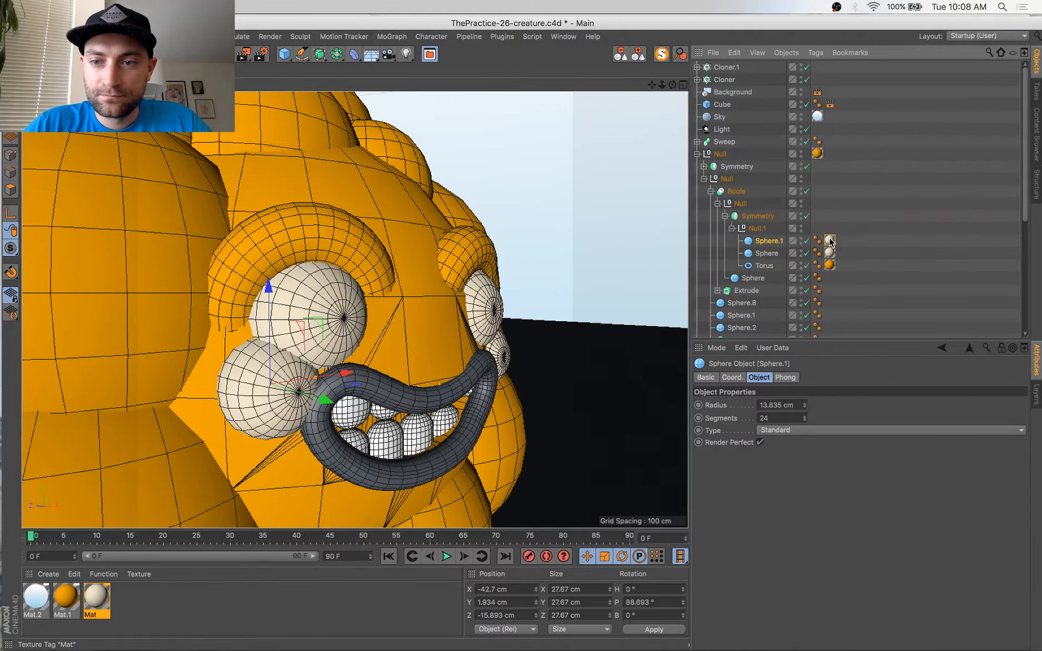
pyautogui.click(829, 241)
pyautogui.press('Delete')
pyautogui.keyDown('alt'); pyautogui.moveTo(491, 348); pyautogui.dragTo(356, 347); pyautogui.keyUp('alt')
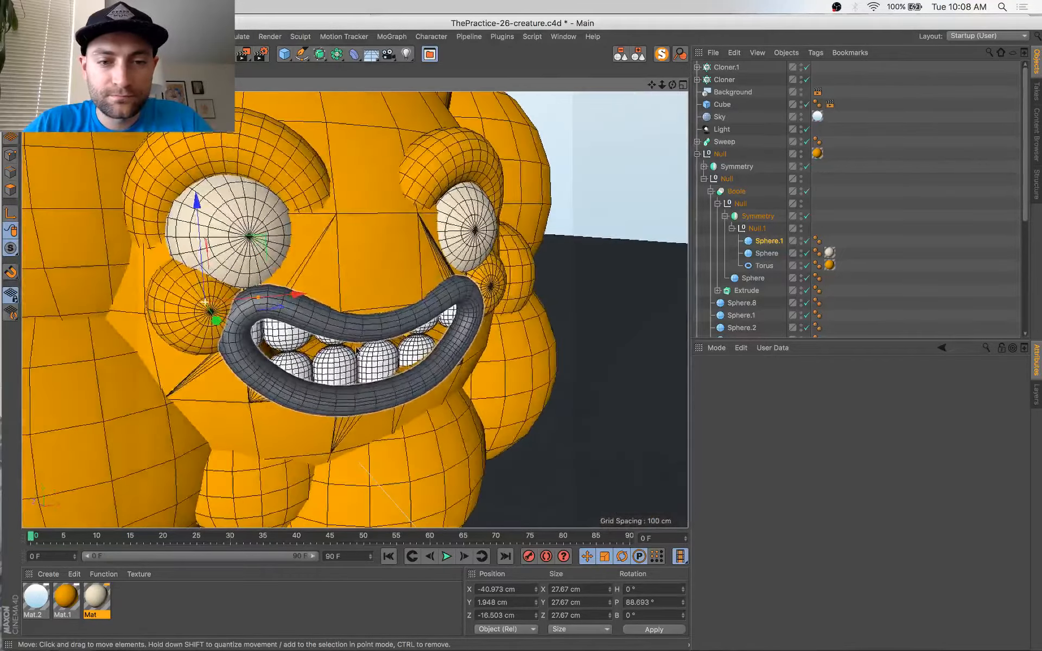
# Step: Duplicate the orange material and set the copy's colour to a dark red of H 0°, S 81%, V 67%
pyautogui.click(65, 597)
pyautogui.keyDown('ctrl'); pyautogui.moveTo(65, 597); pyautogui.dragTo(85, 599); pyautogui.keyUp('ctrl')
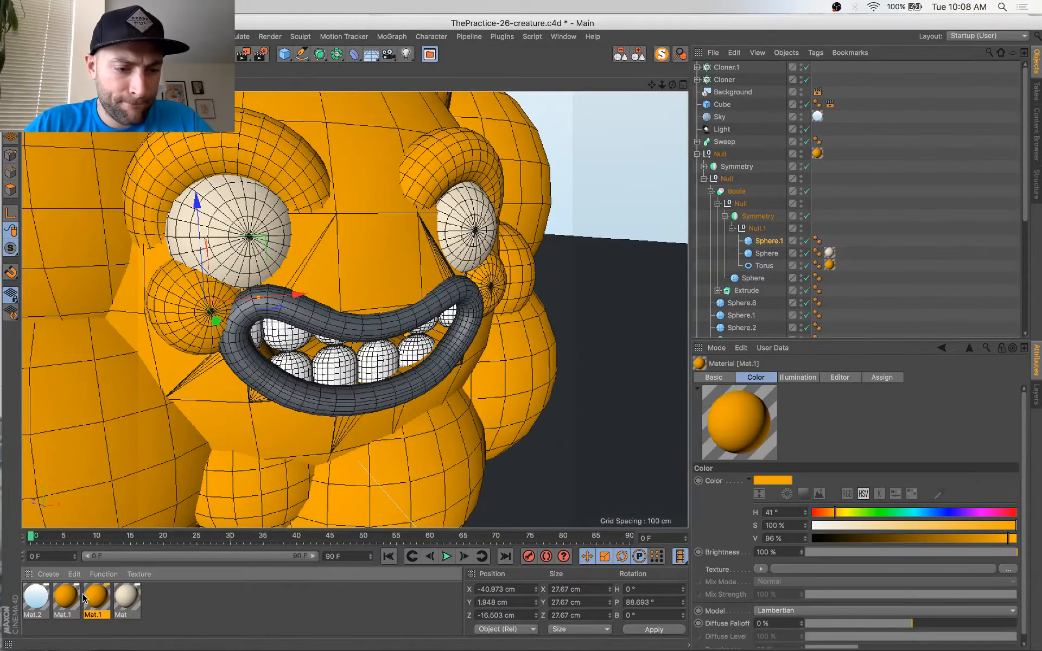
pyautogui.doubleClick(96, 598)
pyautogui.moveTo(433, 160); pyautogui.dragTo(411, 161)
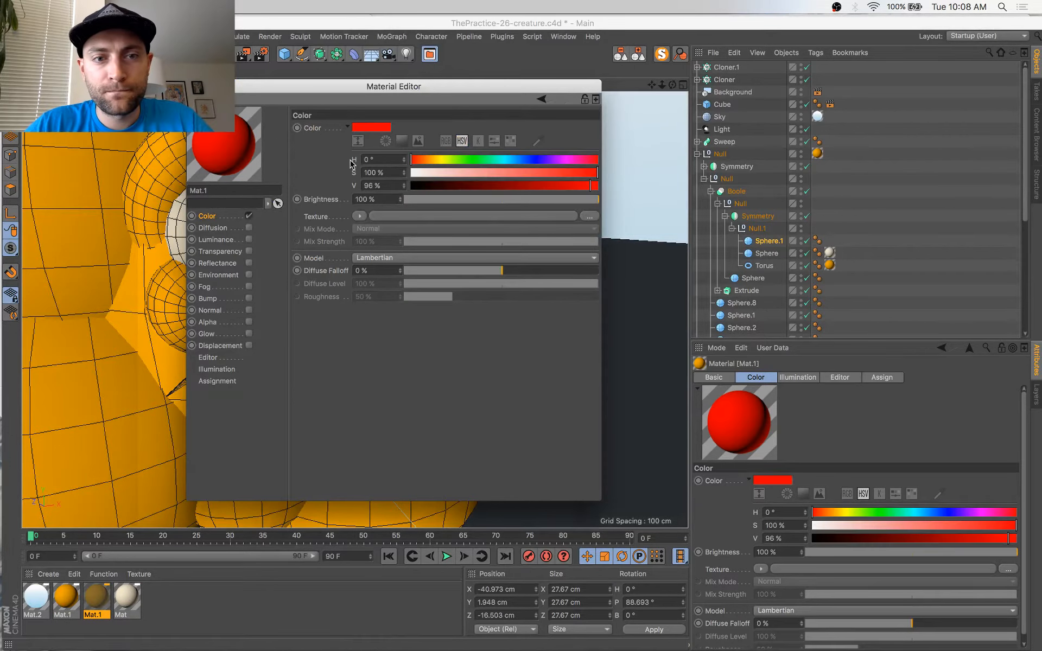
pyautogui.click(560, 186)
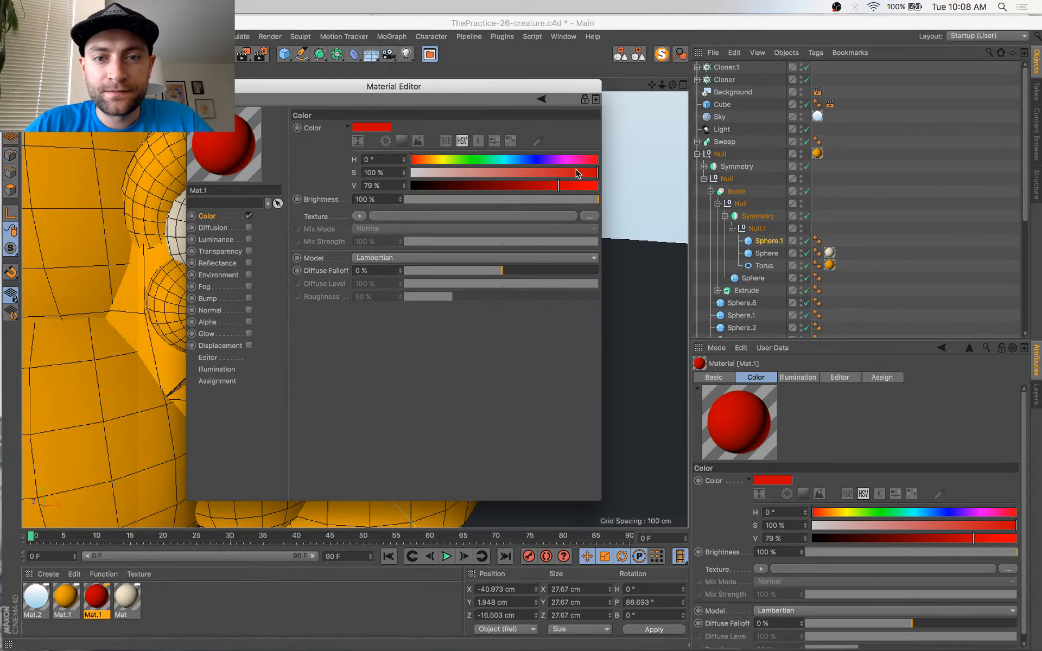
pyautogui.click(562, 173)
pyautogui.click(536, 185)
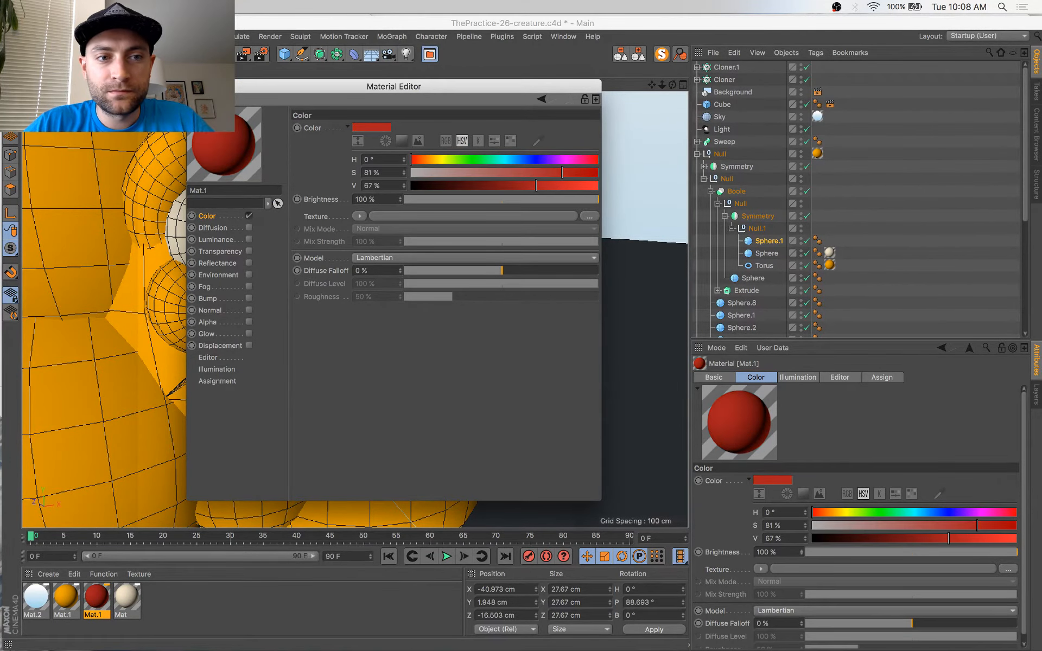
# Step: Apply the red material to the mouth's Extrude and to the lip Sweep
pyautogui.moveTo(296, 89); pyautogui.dragTo(365, 470)
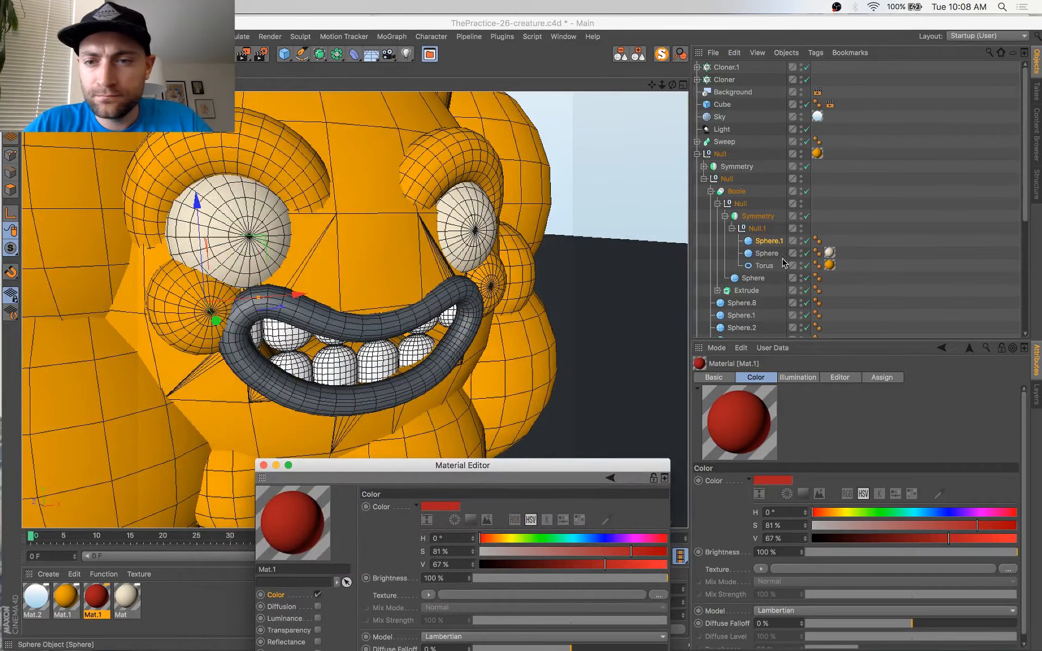
pyautogui.click(746, 293)
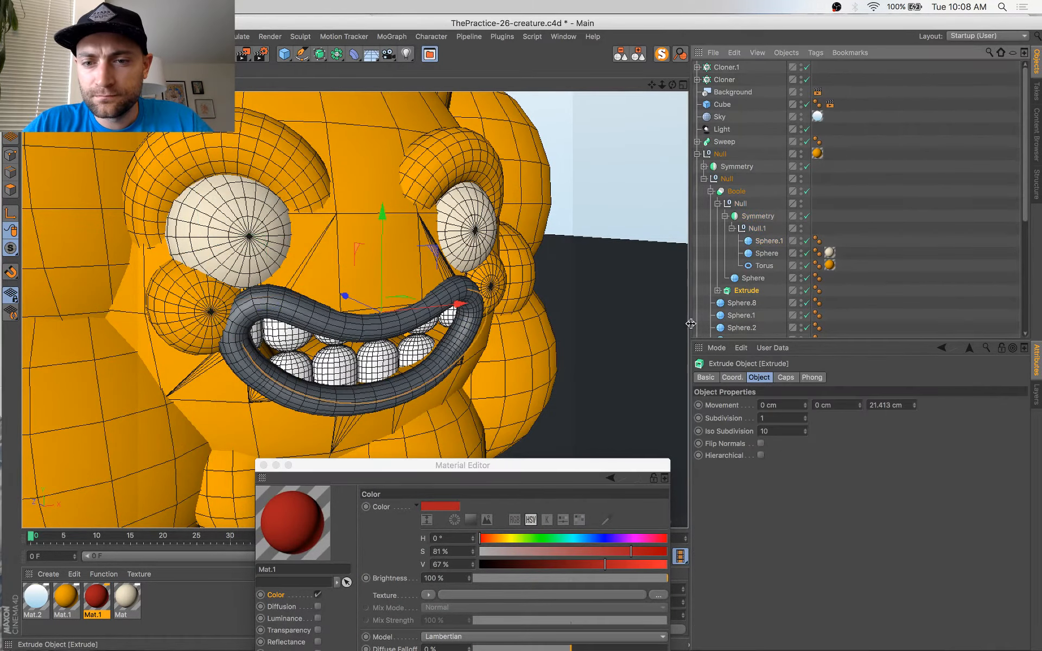
pyautogui.moveTo(296, 533); pyautogui.dragTo(796, 341)
pyautogui.moveTo(750, 292); pyautogui.dragTo(749, 293)
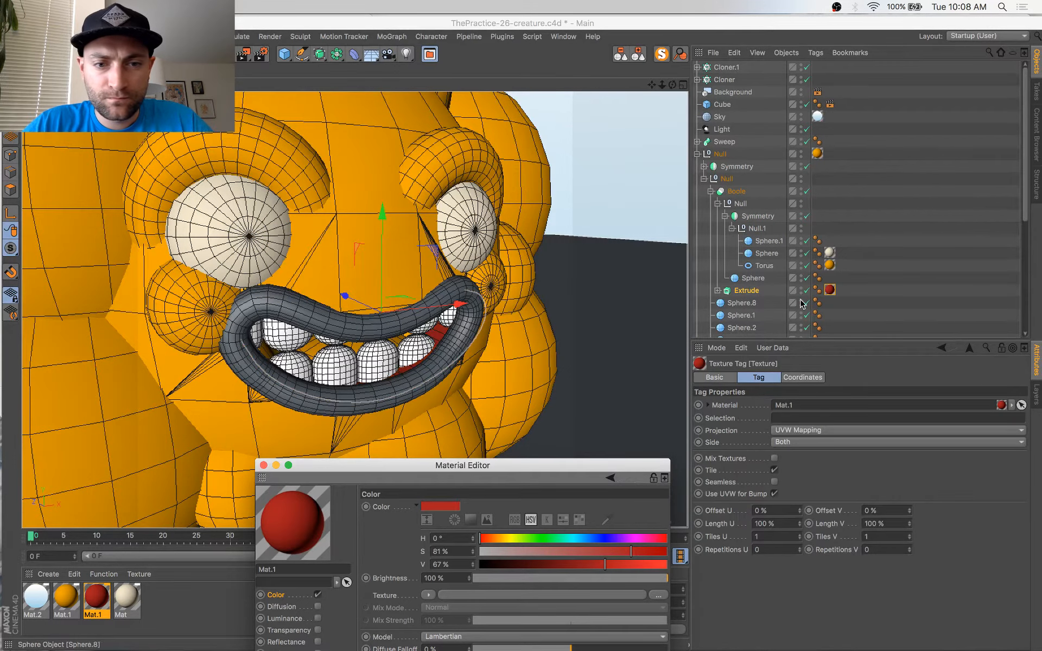
pyautogui.click(263, 466)
pyautogui.moveTo(98, 597); pyautogui.dragTo(489, 399)
# Step: Duplicate the mouth's Extrude and keep the copy directly after the original in the hierarchy
pyautogui.click(748, 292)
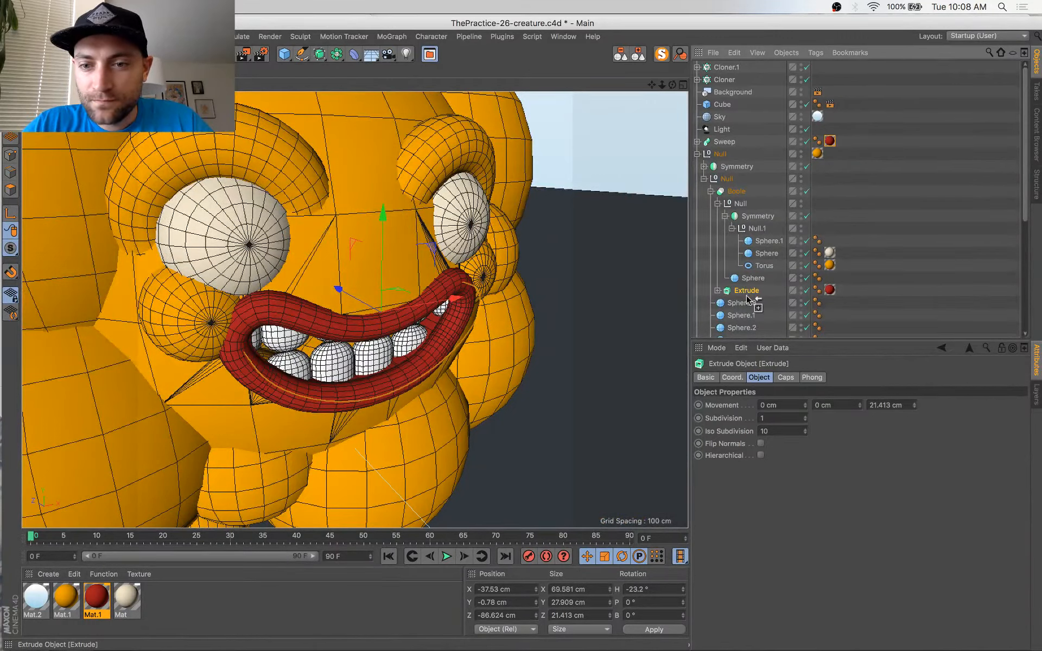
pyautogui.keyDown('ctrl'); pyautogui.moveTo(747, 298); pyautogui.dragTo(748, 299); pyautogui.keyUp('ctrl')
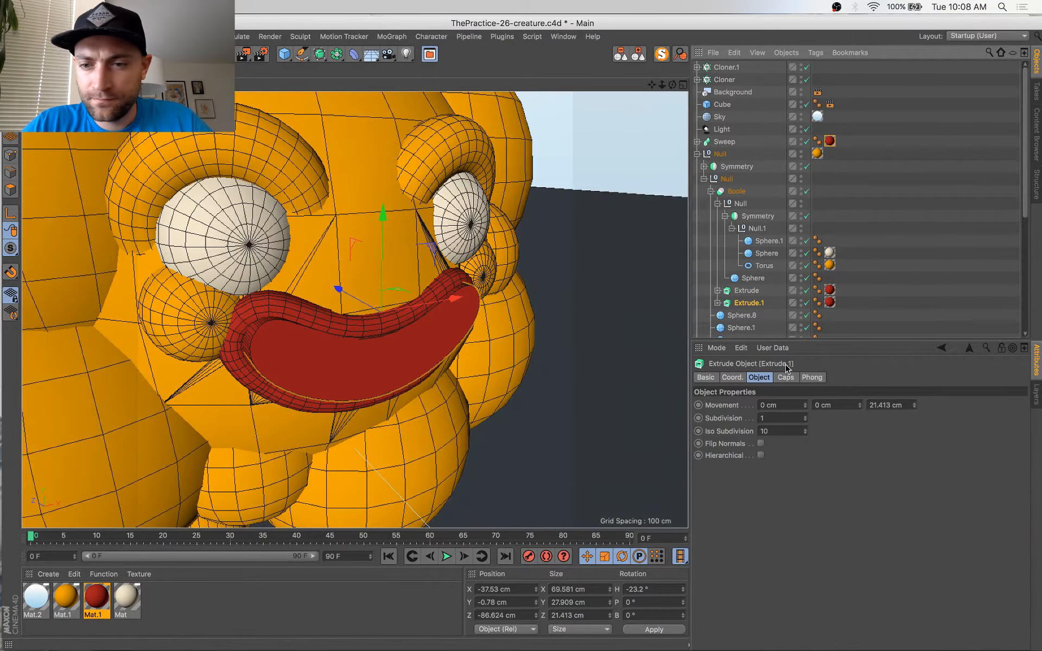
# Step: Try a start Fillet Cap on the duplicated mouth Extrude and undo it
pyautogui.click(786, 378)
pyautogui.click(837, 403)
pyautogui.click(842, 450)
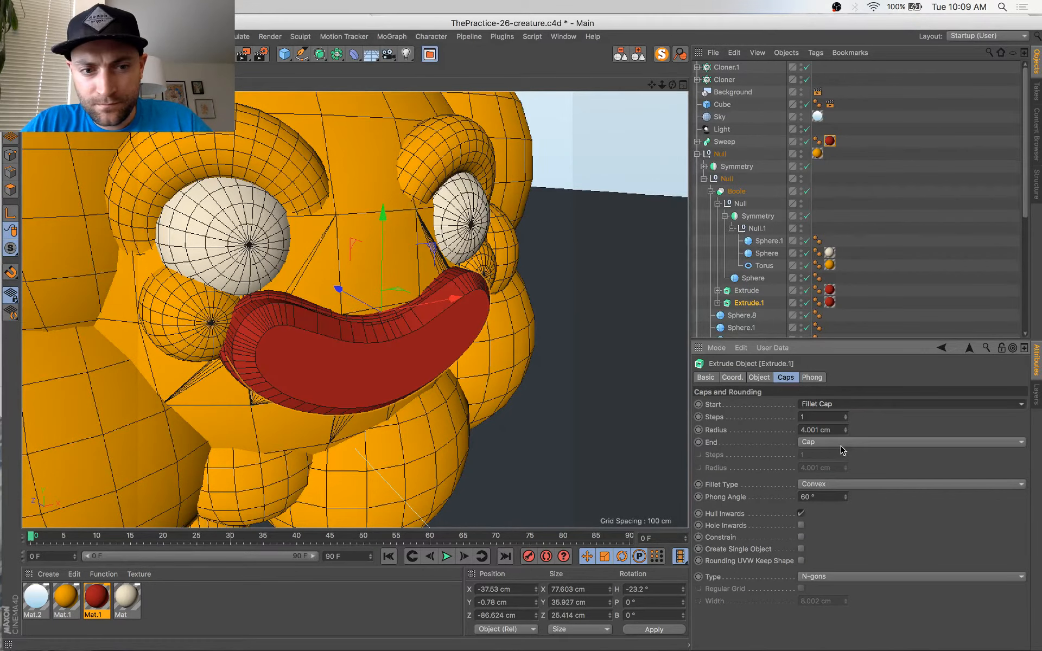
pyautogui.press('super+z')
# Step: Set the duplicated Extrude's start cap to None and its end cap to Fillet Cap
pyautogui.click(826, 406)
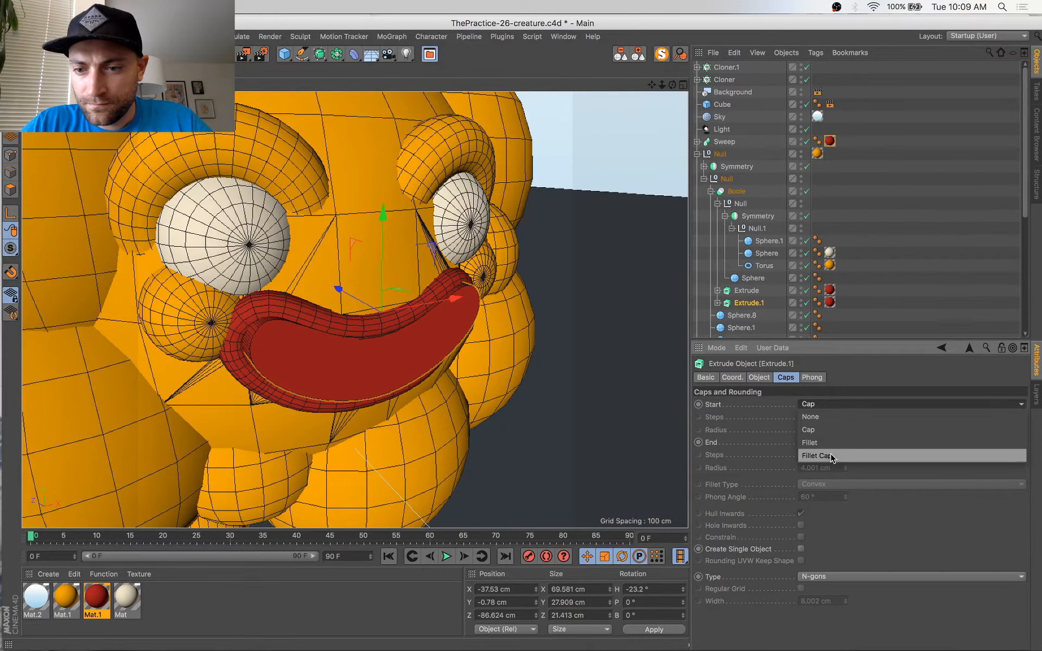
pyautogui.click(820, 417)
pyautogui.click(829, 445)
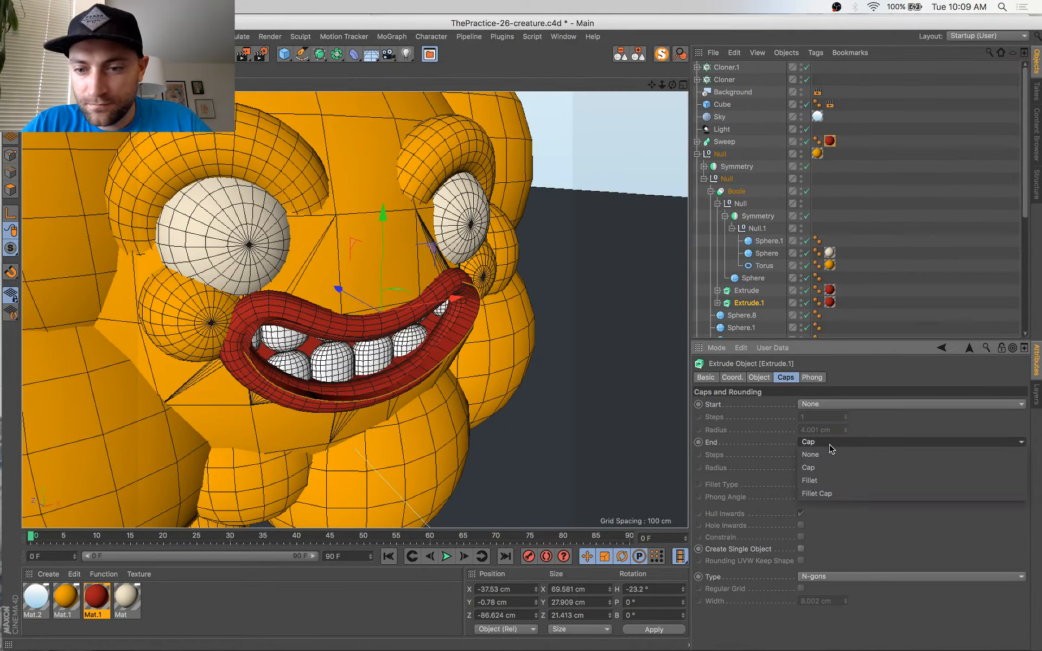
pyautogui.click(831, 490)
# Step: Select the upper teeth's Cloner.1 and move it vertically to Y 7.479 cm
pyautogui.keyDown('alt'); pyautogui.moveTo(405, 393); pyautogui.dragTo(493, 369); pyautogui.keyUp('alt')
pyautogui.moveTo(350, 310); pyautogui.dragTo(334, 314)
pyautogui.keyDown('alt'); pyautogui.moveTo(334, 315); pyautogui.dragTo(314, 346); pyautogui.keyUp('alt')
pyautogui.click(278, 318)
pyautogui.click(312, 343)
pyautogui.moveTo(458, 349); pyautogui.dragTo(457, 357)
# Step: Switch to the browser to check the live-stream chat, and return to Cinema 4D
pyautogui.press('super+Tab')
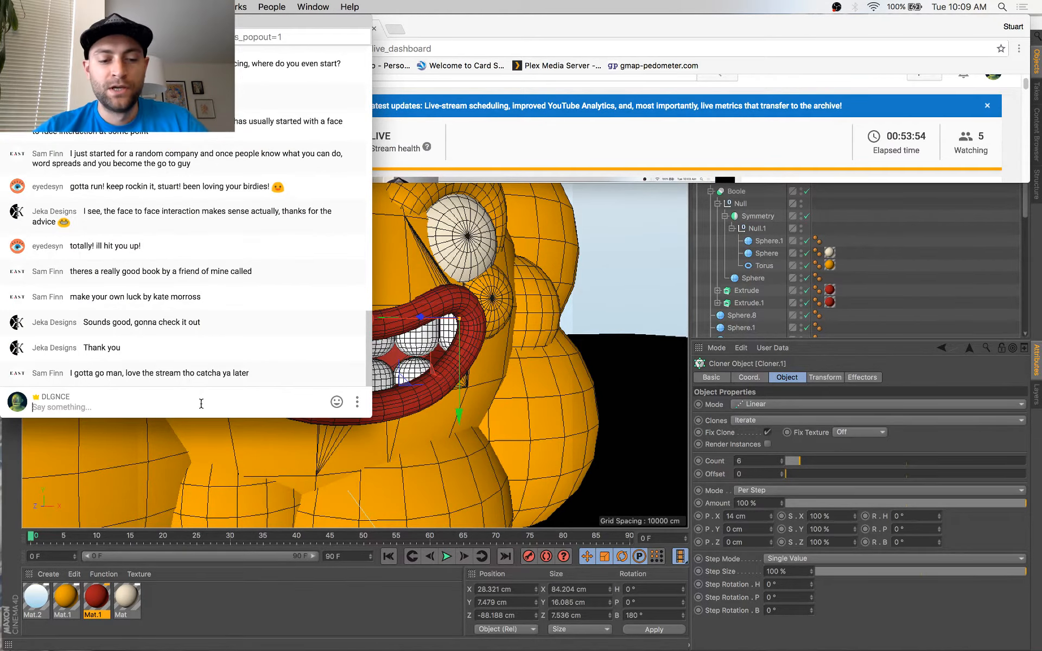
pyautogui.press('super+Tab')
# Step: Save the creature project under its existing file name
pyautogui.scroll(-5, 293, 320)
pyautogui.keyDown('alt'); pyautogui.moveTo(293, 326); pyautogui.dragTo(387, 347); pyautogui.keyUp('alt')
pyautogui.press('super+s')
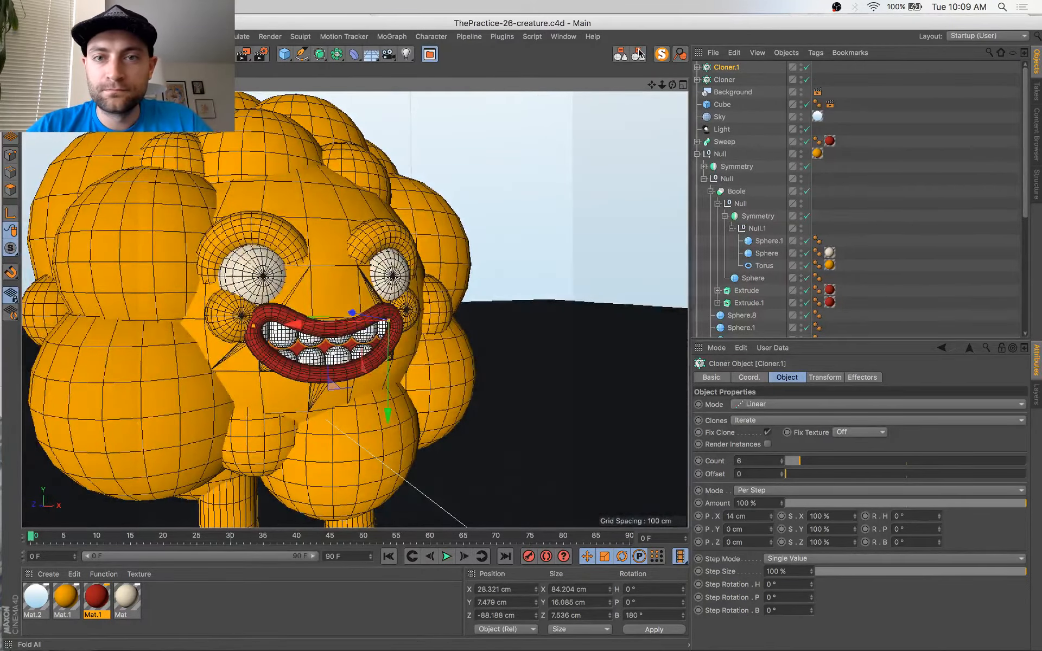
# Step: Fold the object hierarchy and render the full creature through the scene Camera to the Picture Viewer
pyautogui.click(639, 53)
pyautogui.click(777, 167)
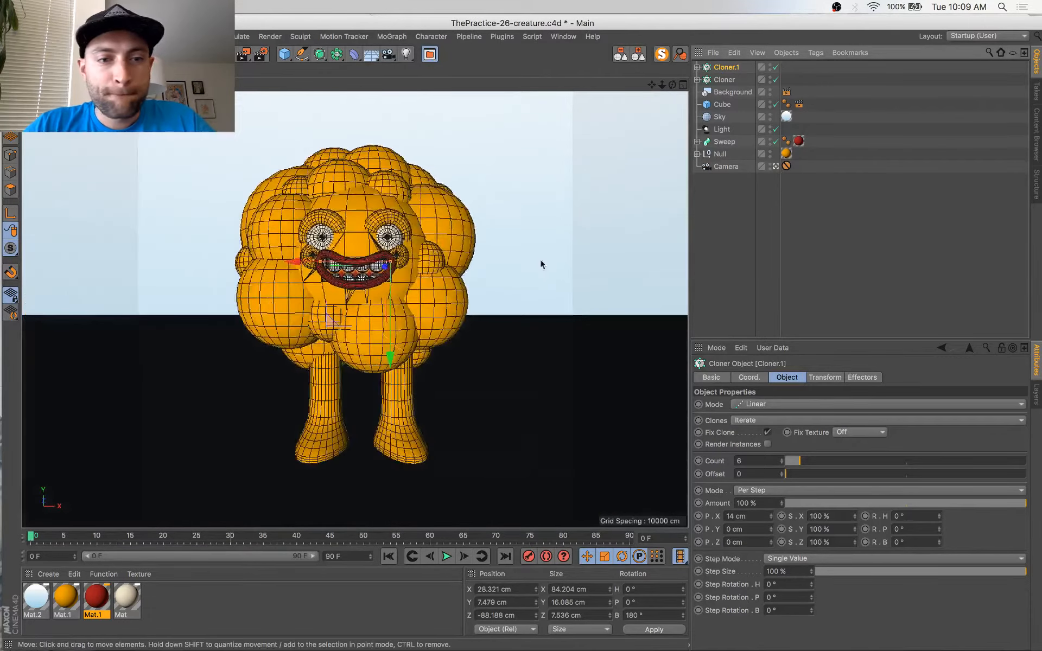
pyautogui.hotkey('shift', 'r')
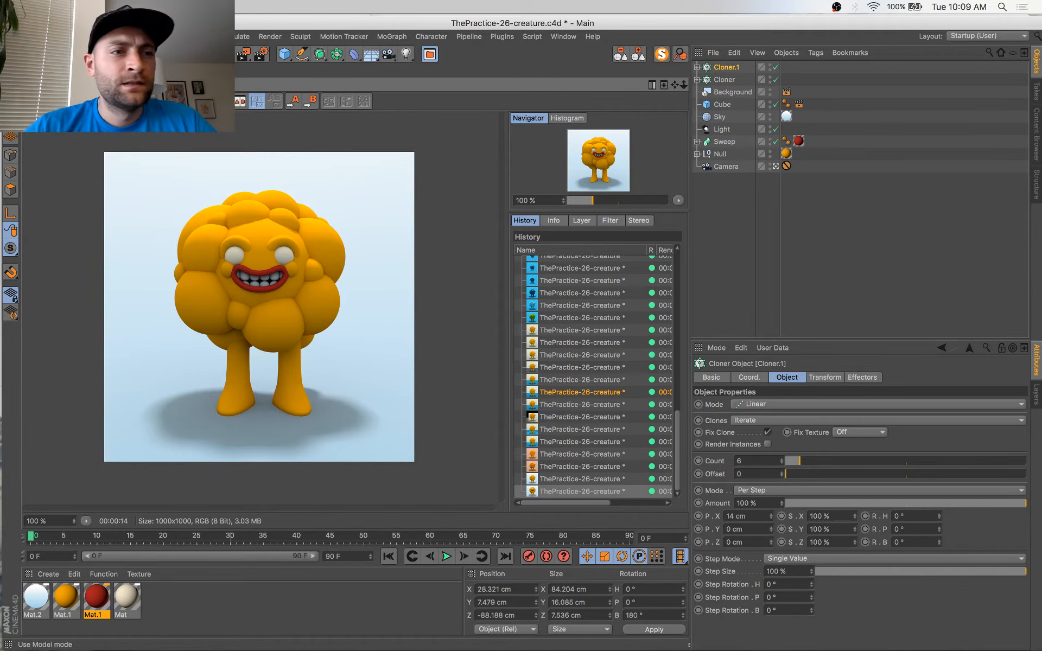
# Step: Save the project and move the Background, Cube, Sky and Light objects below the Camera in the object list
pyautogui.click(39, 70)
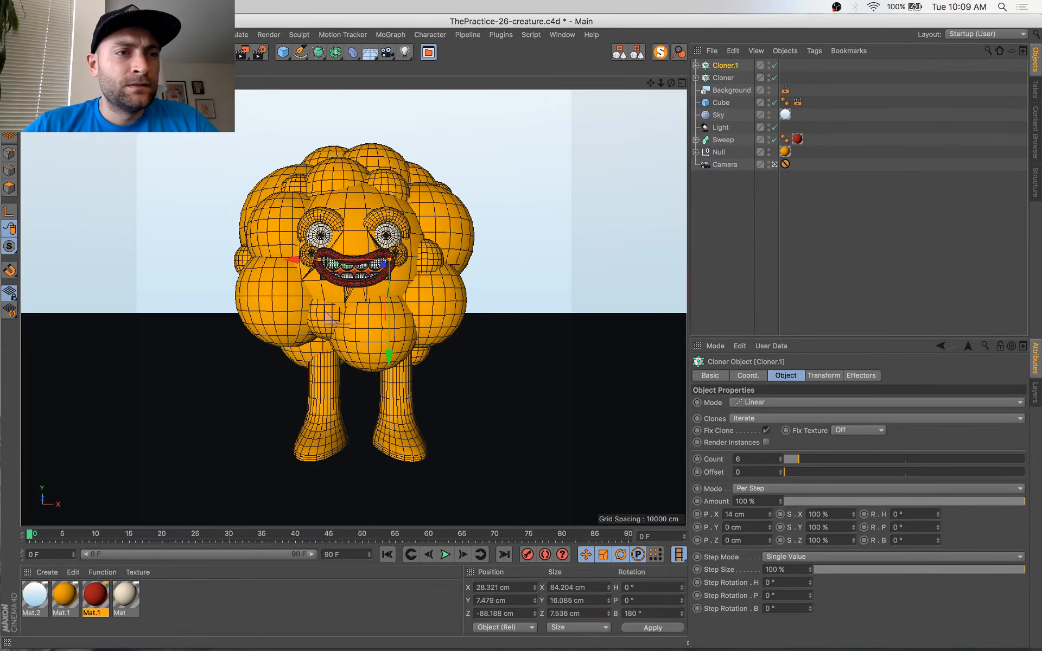
pyautogui.press('super+s')
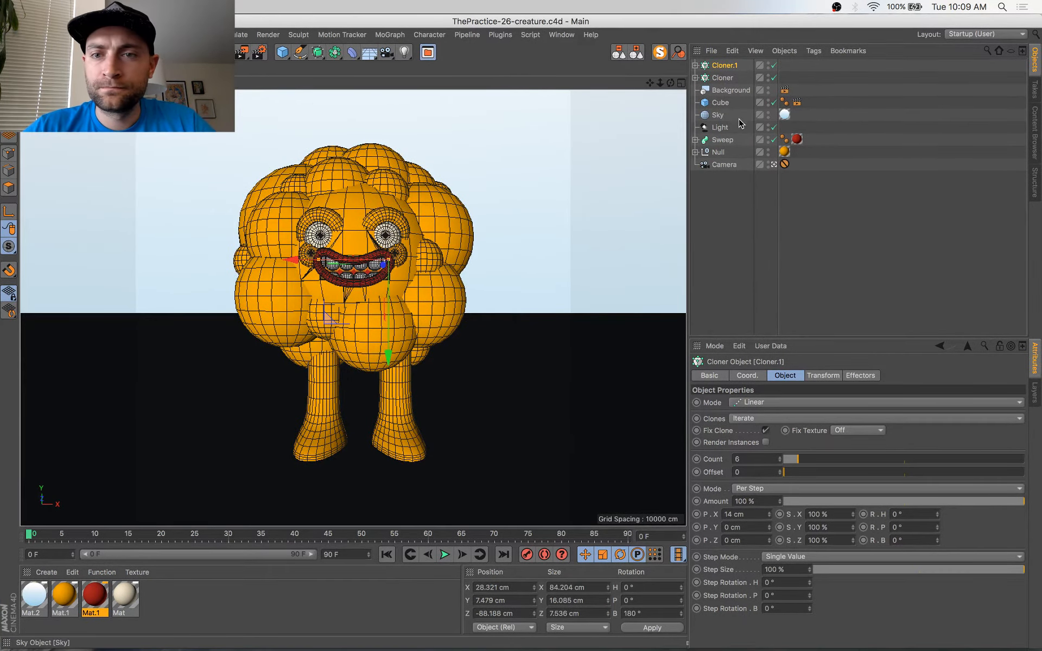
pyautogui.click(715, 126)
pyautogui.keyDown('shift'); pyautogui.click(720, 116); pyautogui.keyUp('shift')
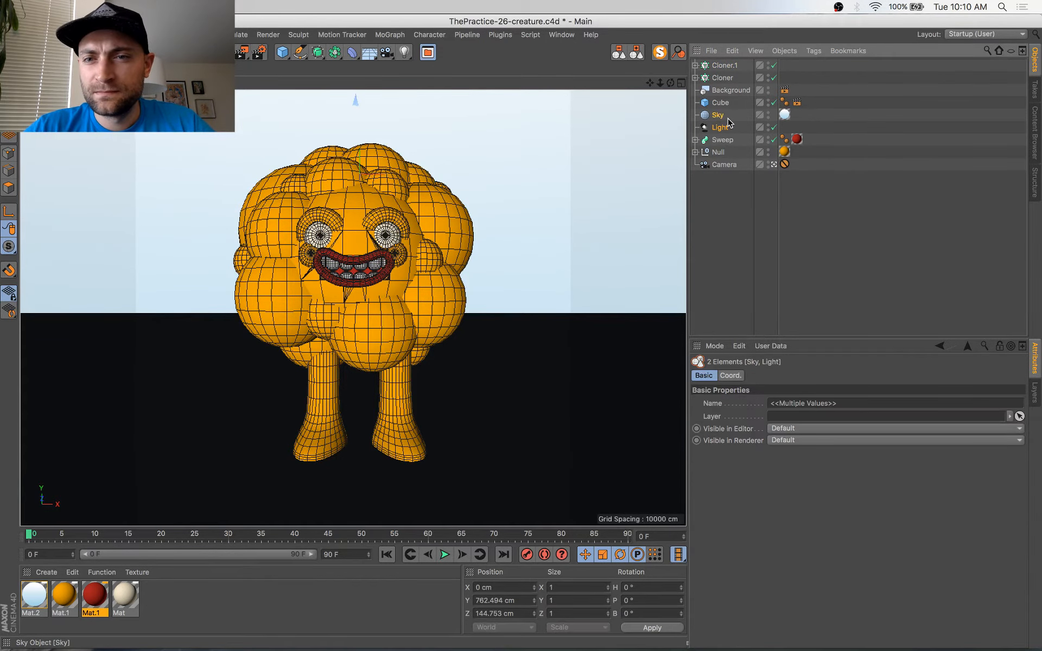
pyautogui.keyDown('shift'); pyautogui.click(731, 91); pyautogui.keyUp('shift')
pyautogui.moveTo(723, 128); pyautogui.dragTo(735, 253)
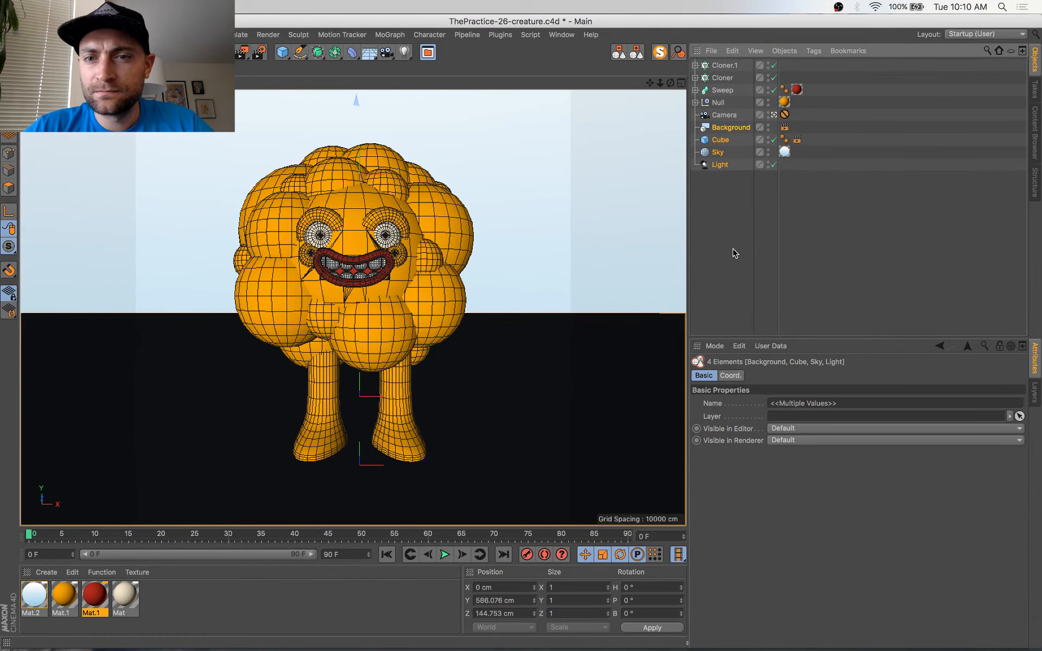
pyautogui.click(724, 188)
# Step: Reposition the Light in the Right view to Y 819.173 cm, Z -239.288 cm, with its pitch rotated to -72.18°
pyautogui.click(720, 165)
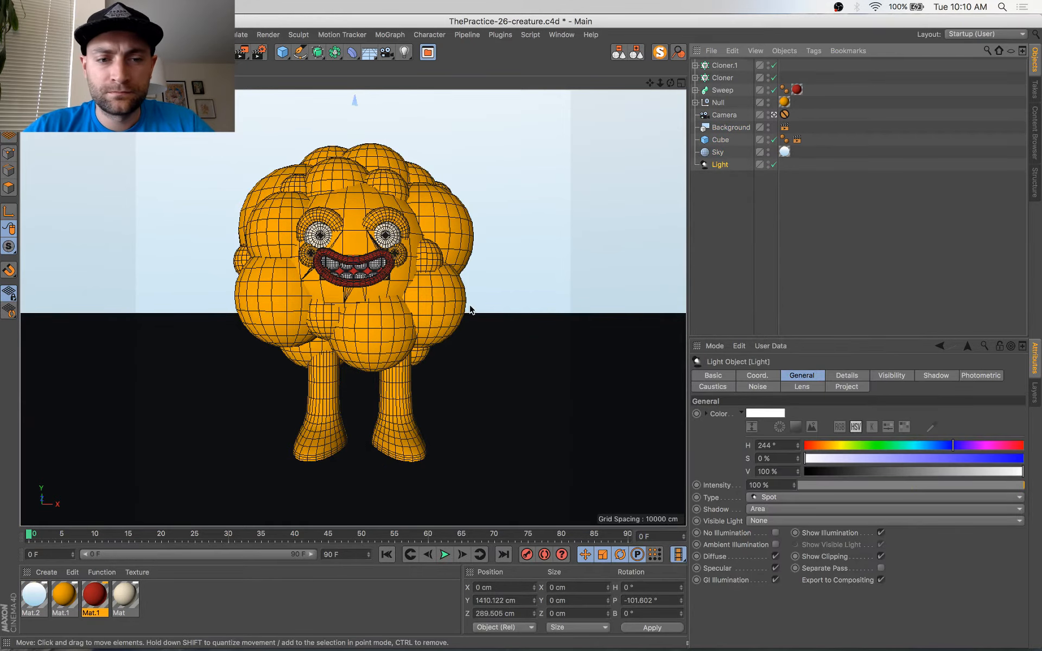
pyautogui.middleClick(470, 306)
pyautogui.scroll(-2, 156, 406)
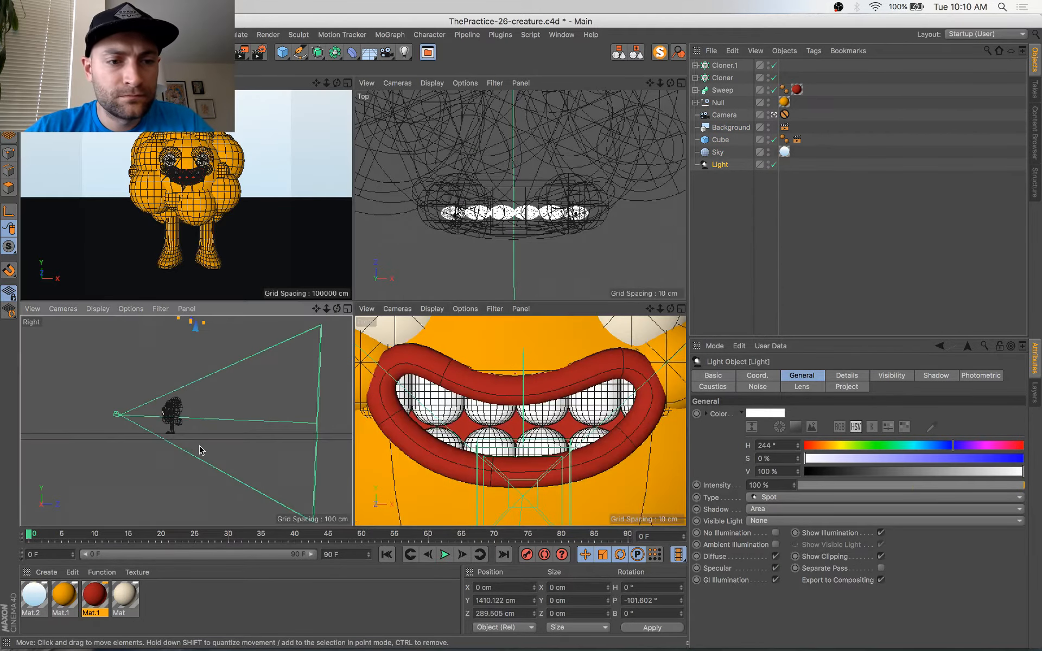
pyautogui.keyDown('alt'); pyautogui.moveTo(199, 446); pyautogui.dragTo(248, 500, button='middle'); pyautogui.keyUp('alt')
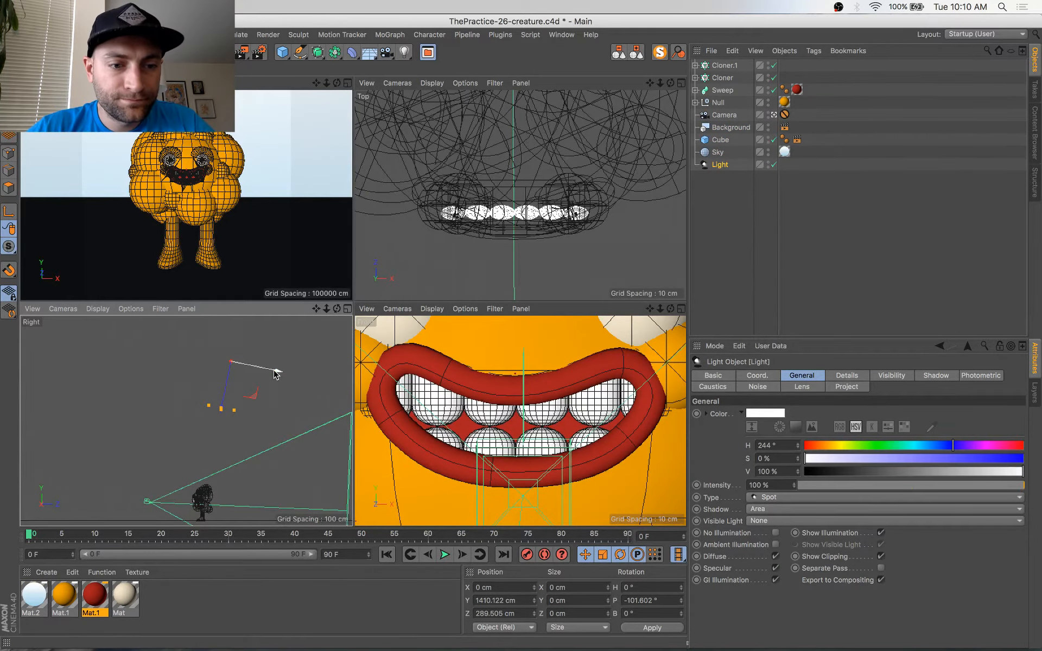
pyautogui.moveTo(193, 374)
pyautogui.mouseDown()
pyautogui.moveTo(209, 408)
pyautogui.moveTo(203, 393)
pyautogui.mouseUp()
pyautogui.press('r')
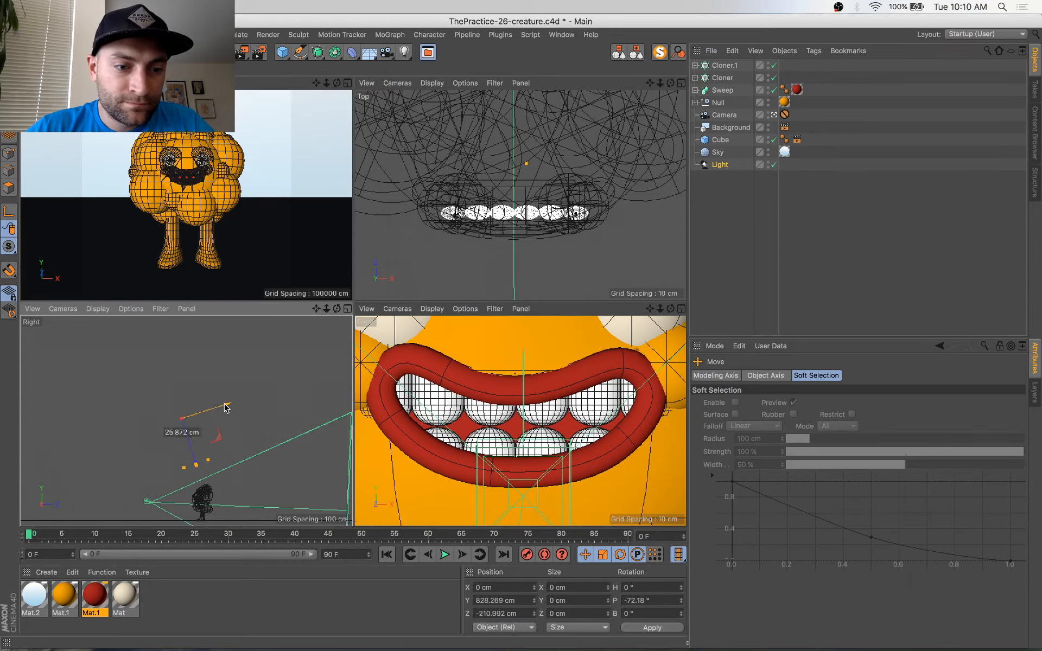
pyautogui.moveTo(227, 409); pyautogui.dragTo(223, 409)
# Step: Tint the Light's color to hue 44° and saturation 26%, and render the creature to the Picture Viewer
pyautogui.click(717, 166)
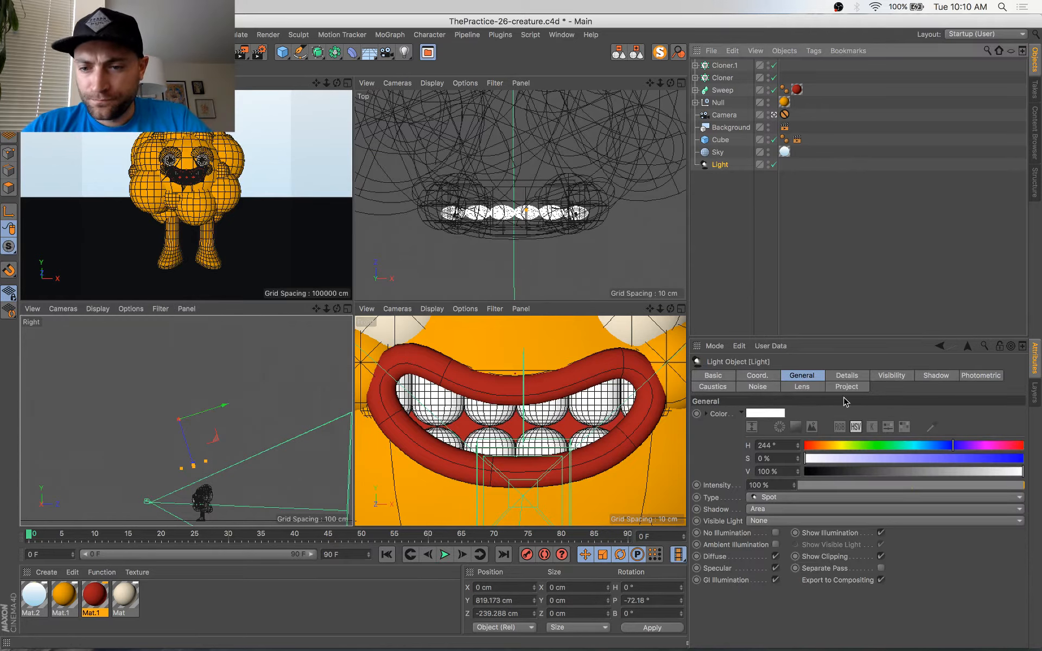
pyautogui.click(831, 445)
pyautogui.click(835, 459)
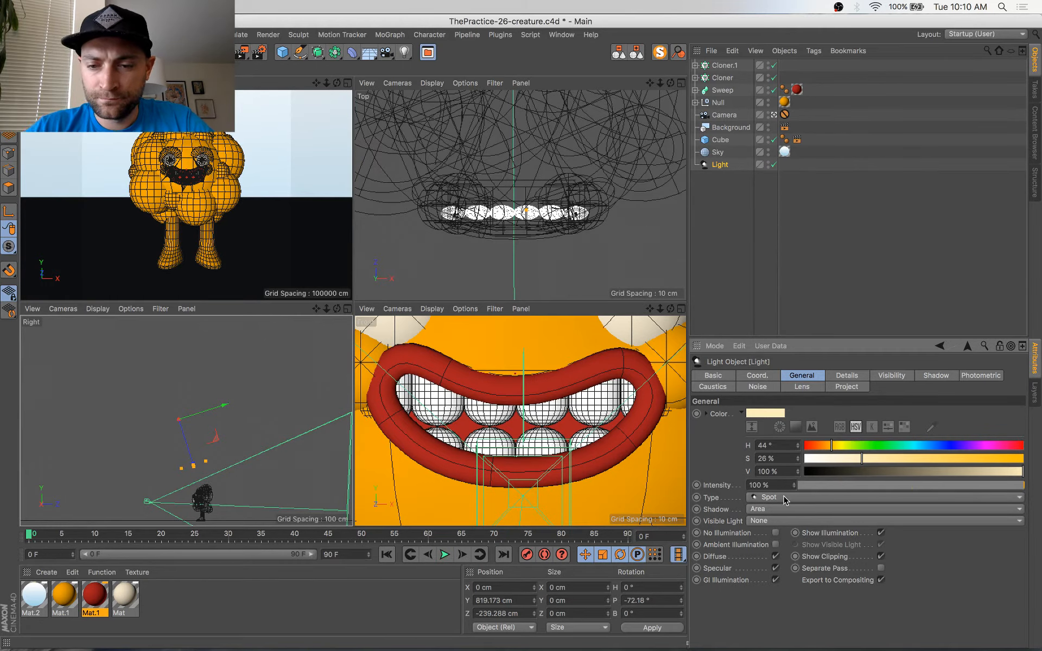
pyautogui.hotkey('shift', 'r')
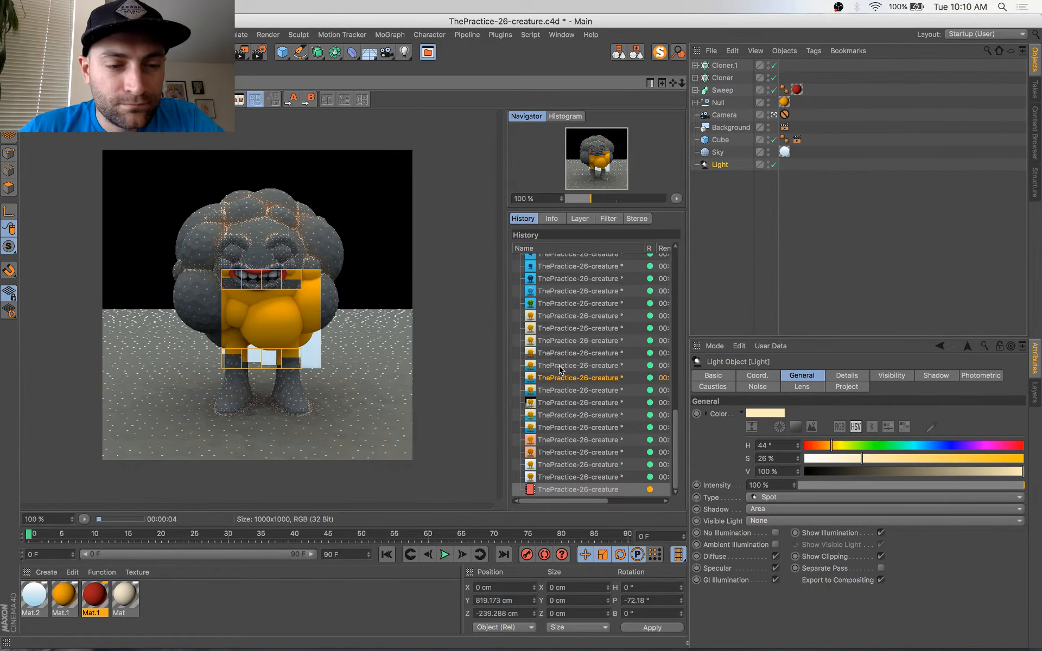
pyautogui.hotkey('ctrl', 'Up')
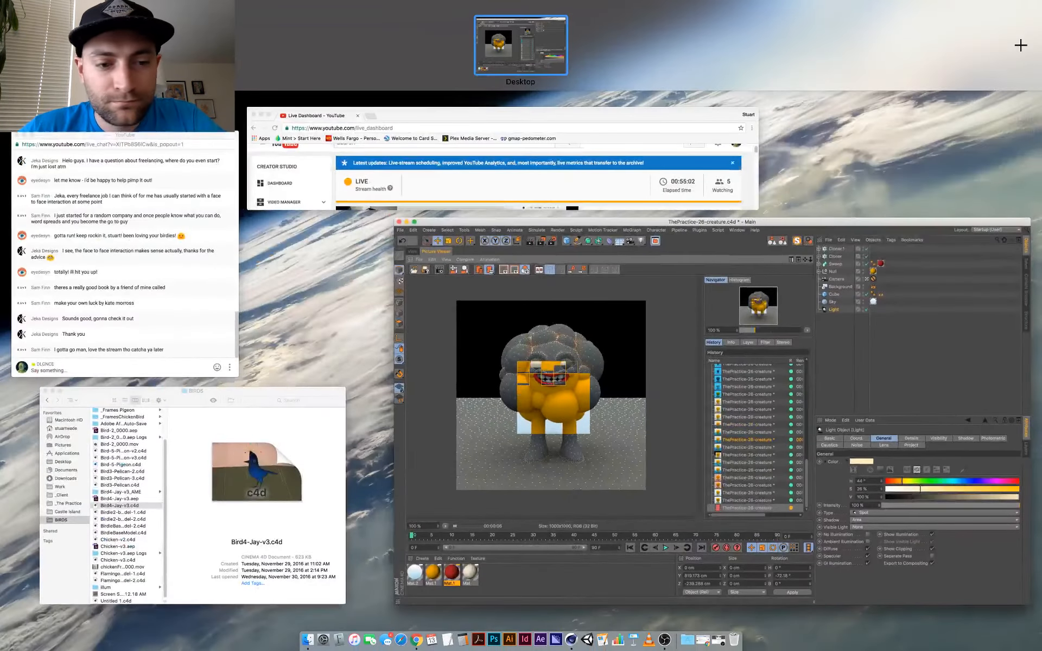
pyautogui.click(531, 327)
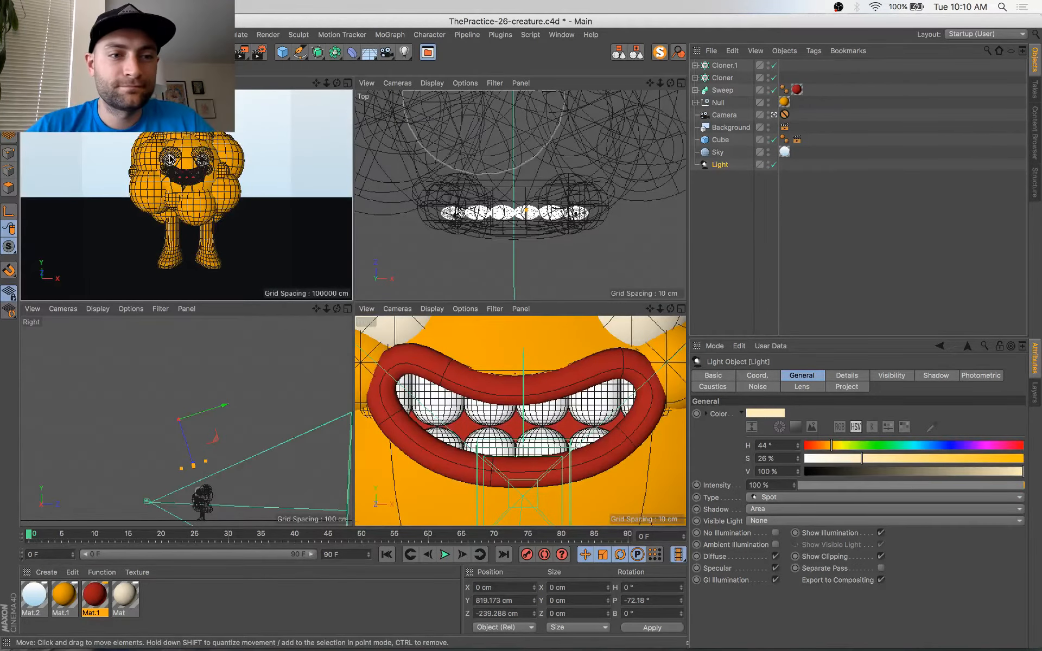
# Step: Select the face's Boole and frame the creature's eyes and mouth up close in a single perspective view
pyautogui.click(172, 162)
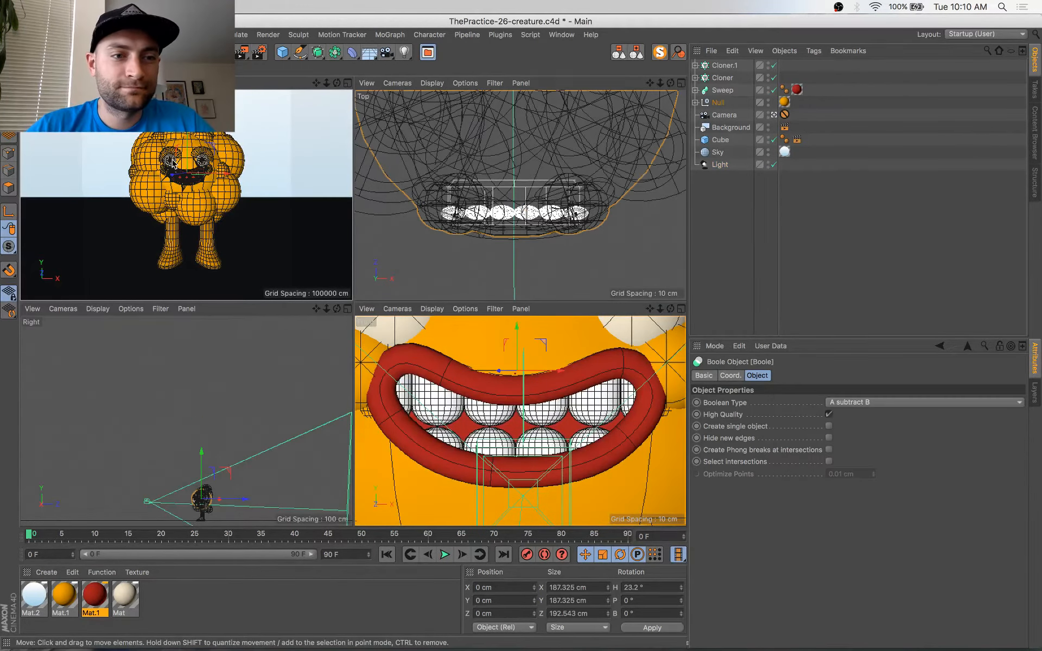
pyautogui.press('o')
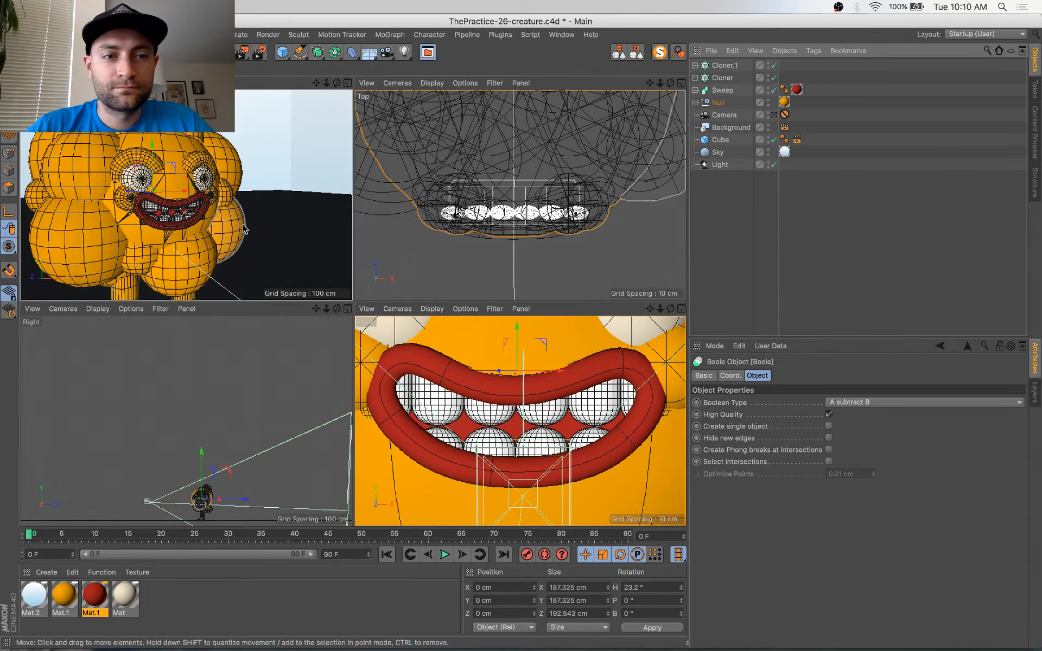
pyautogui.middleClick(243, 229)
pyautogui.hotkey('ctrl', 'Up')
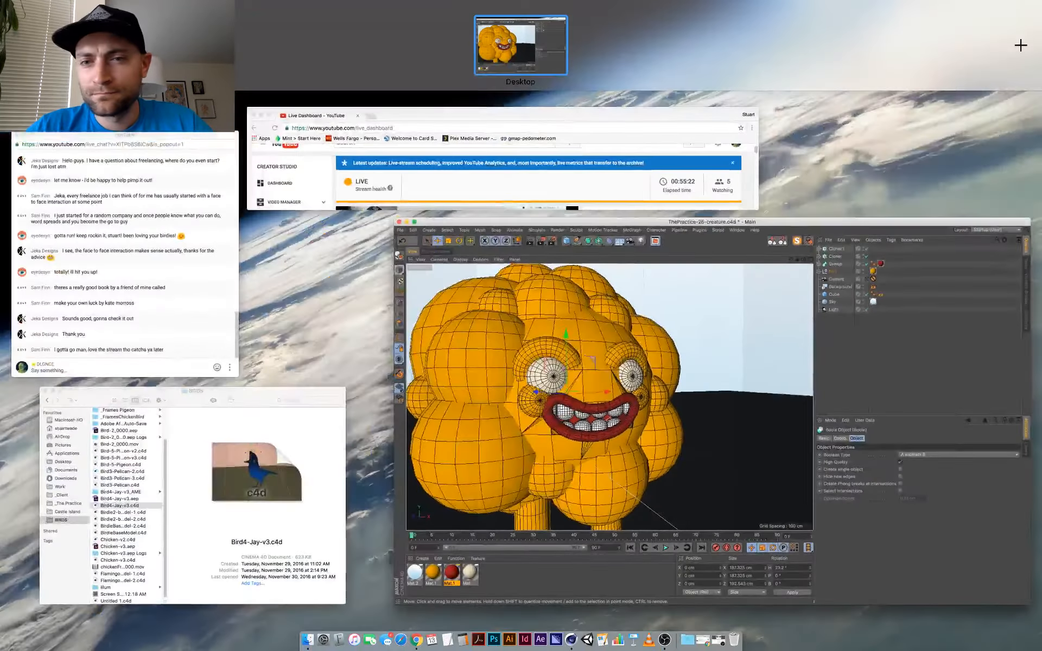
pyautogui.hotkey('ctrl', 'Up')
pyautogui.scroll(3, 202, 315)
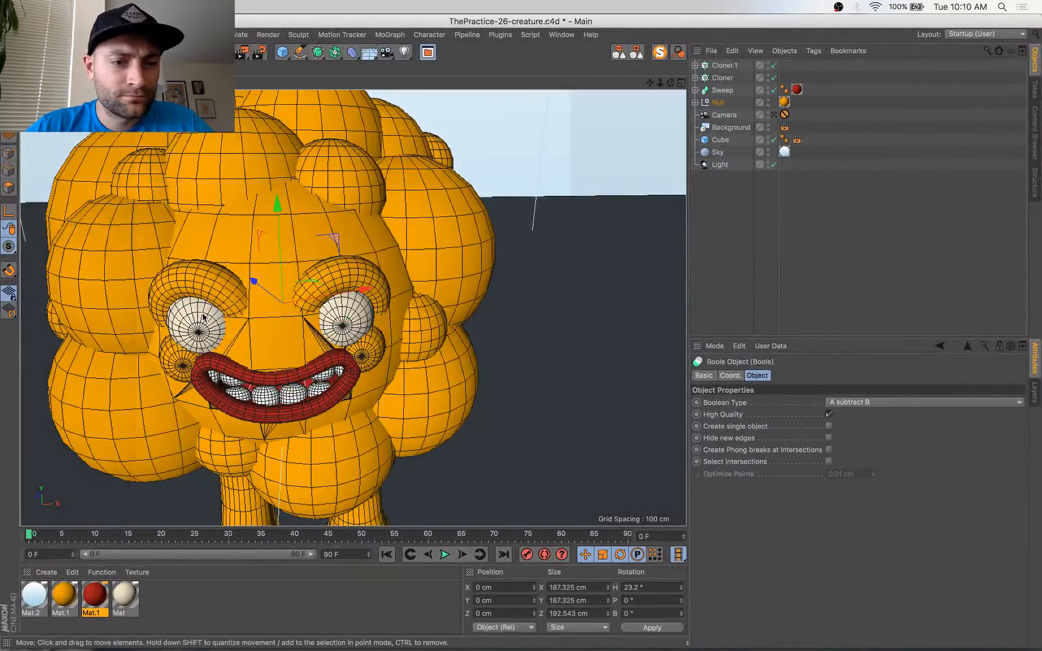
pyautogui.scroll(-3, 204, 318)
pyautogui.scroll(6, 333, 348)
pyautogui.keyDown('alt'); pyautogui.moveTo(350, 366); pyautogui.dragTo(428, 344); pyautogui.keyUp('alt')
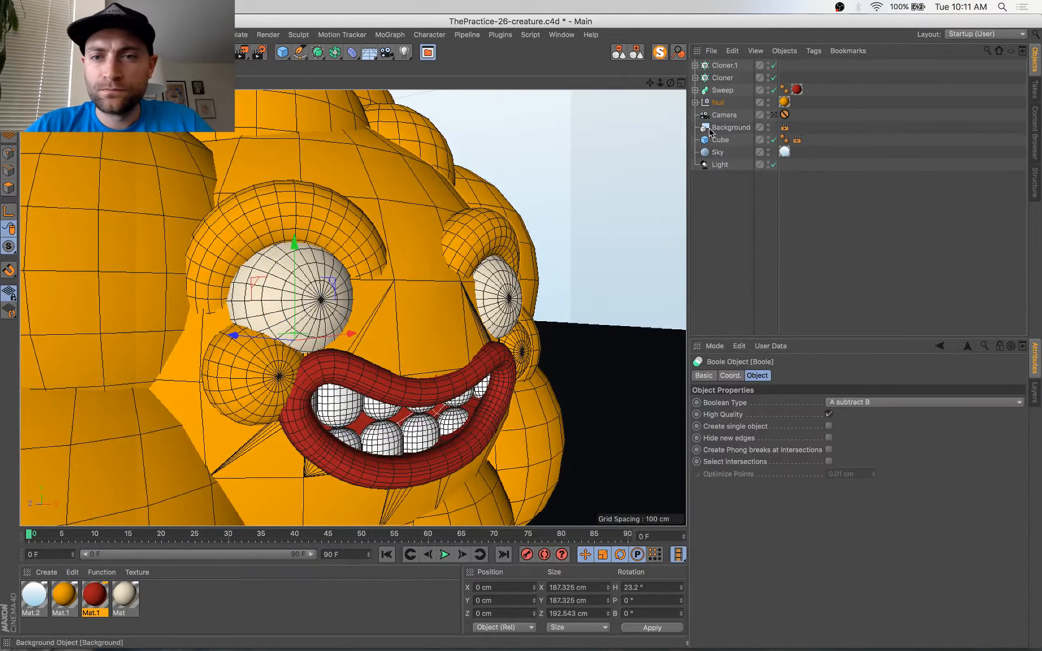
# Step: Unfold the head hierarchy through the Boole, Null and Symmetry to expose the eye objects inside Null.1
pyautogui.press('s')
pyautogui.click(708, 140)
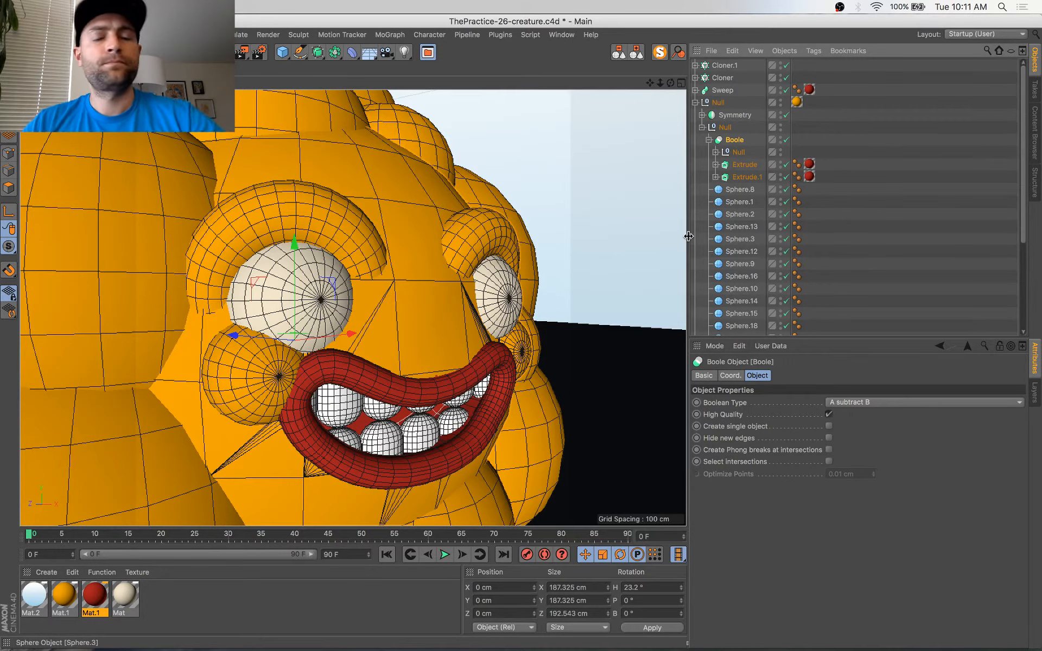
pyautogui.click(715, 178)
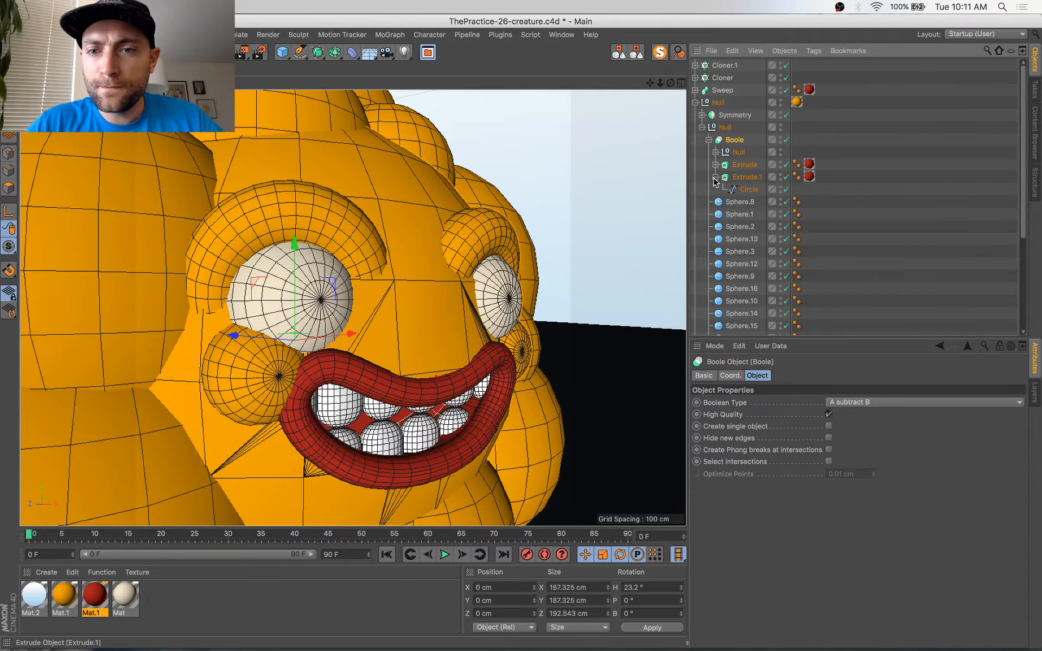
pyautogui.click(716, 177)
pyautogui.click(717, 153)
pyautogui.click(749, 164)
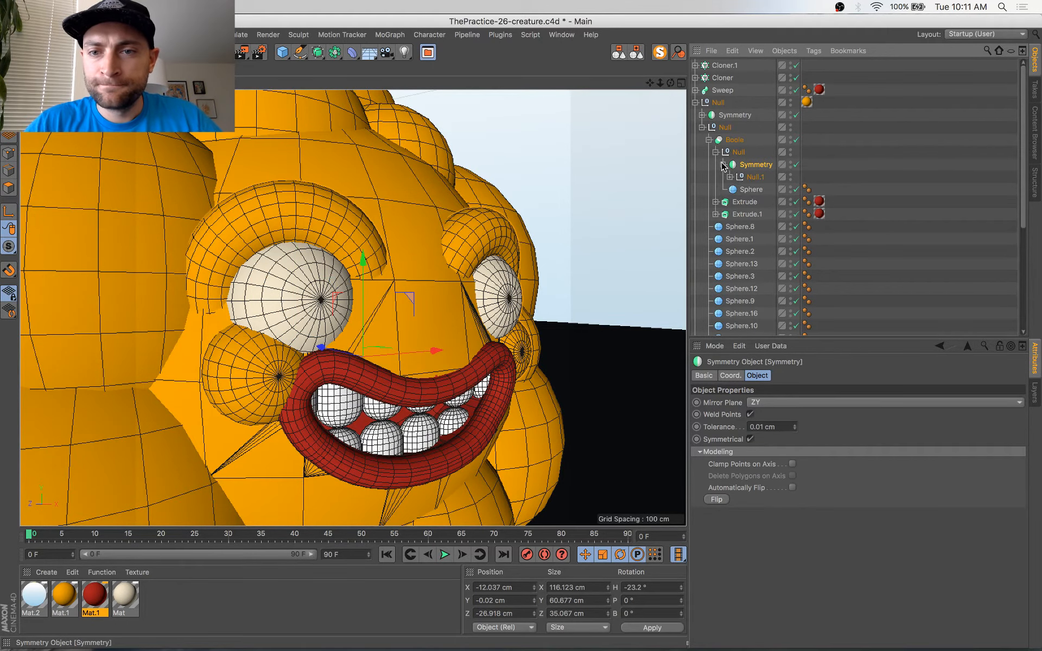
pyautogui.click(723, 164)
# Step: Try moving the cheek's Sphere.1 outward from the face, and undo the move
pyautogui.click(755, 190)
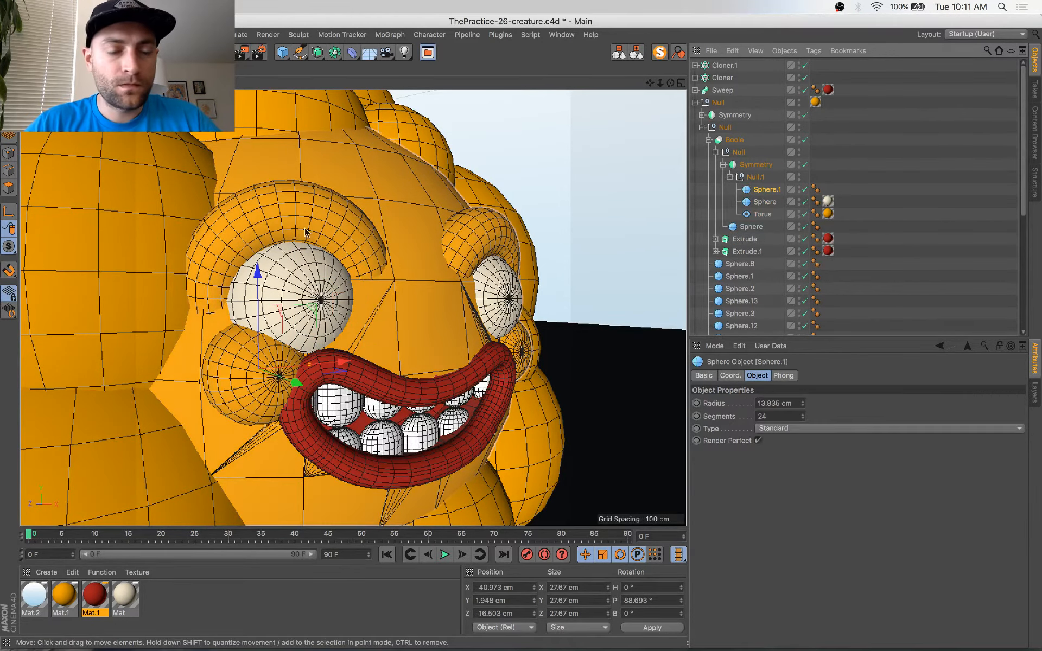
pyautogui.moveTo(297, 382); pyautogui.dragTo(331, 396)
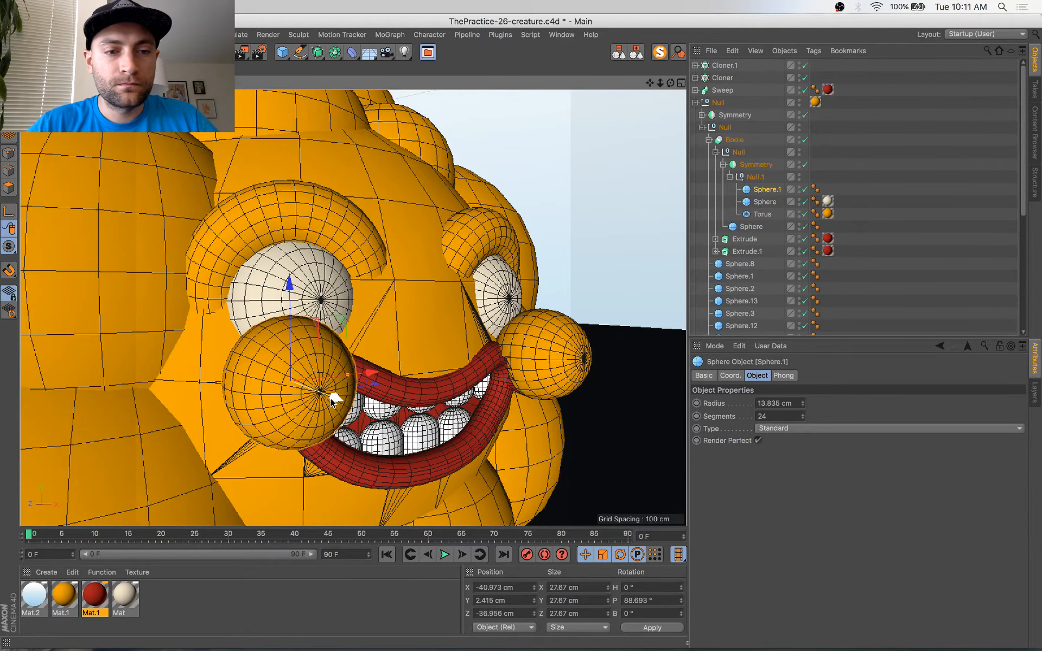
pyautogui.press('super+z')
# Step: Make the eyeball Sphere editable and select the polygons around its front pole
pyautogui.click(762, 203)
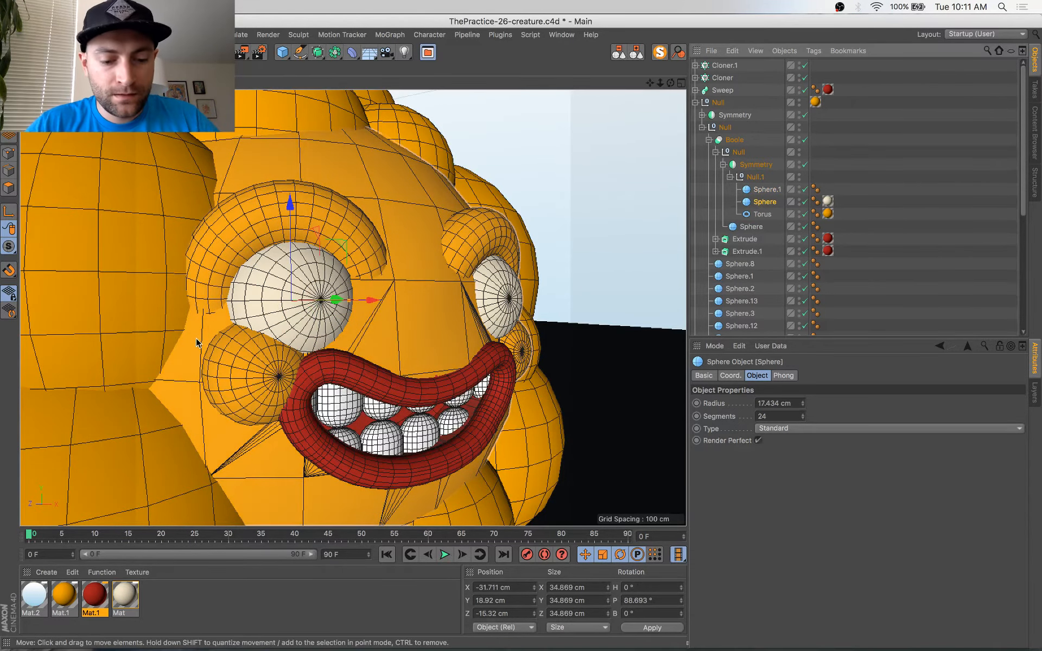
pyautogui.press('c')
pyautogui.click(10, 188)
pyautogui.scroll(4, 275, 319)
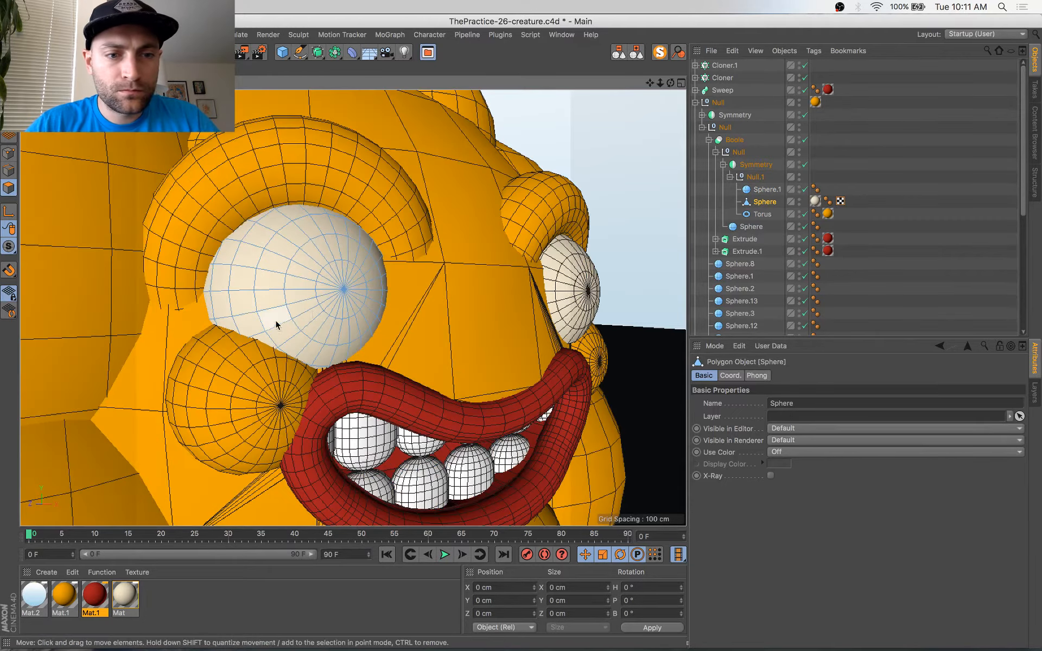
pyautogui.press('space')
pyautogui.click(344, 291)
# Step: Extrude the selected eyeball polygons inward by -3.726 cm and move them forward to Y 13.119 cm for a shallow pupil recess
pyautogui.keyDown('alt'); pyautogui.moveTo(344, 291); pyautogui.dragTo(414, 320); pyautogui.keyUp('alt')
pyautogui.press('d')
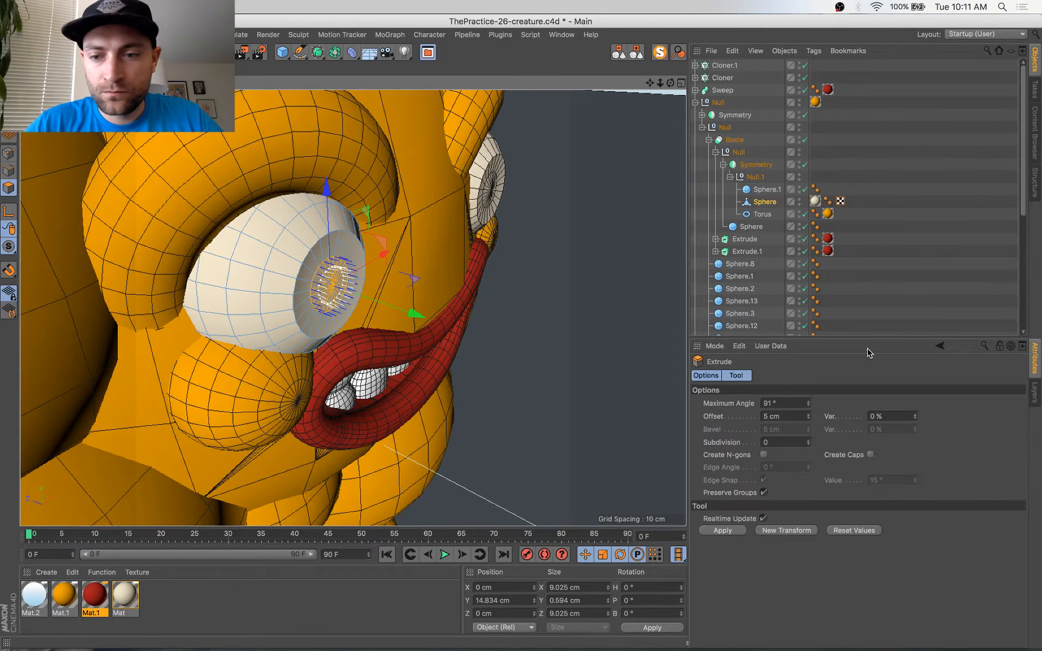
pyautogui.moveTo(468, 316); pyautogui.dragTo(422, 315)
pyautogui.keyDown('alt'); pyautogui.moveTo(468, 316); pyautogui.dragTo(418, 287); pyautogui.keyUp('alt')
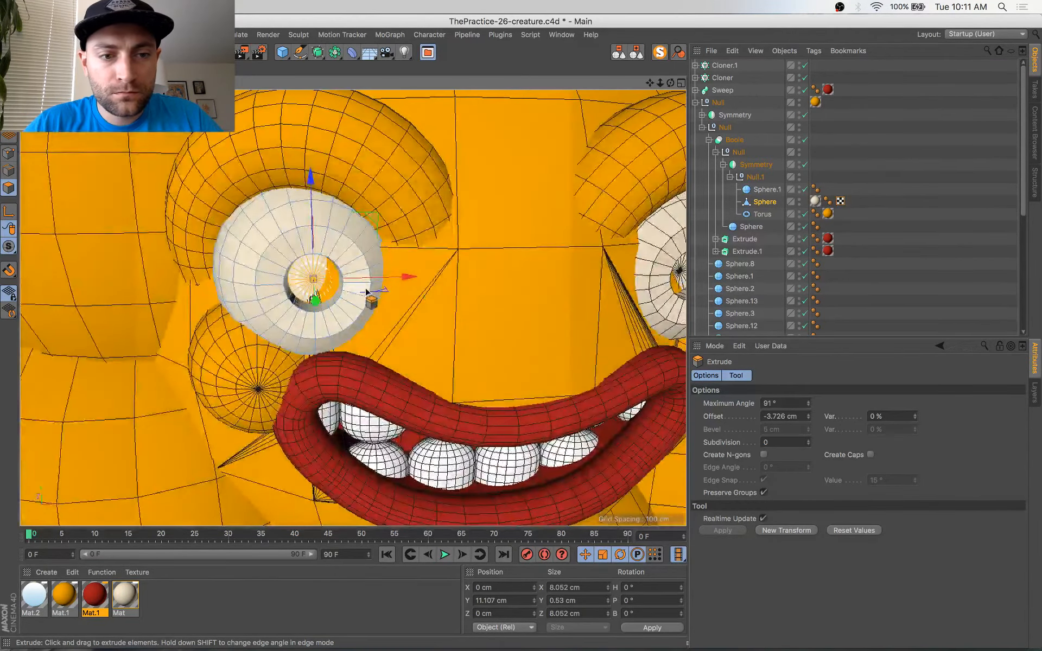
pyautogui.press('e')
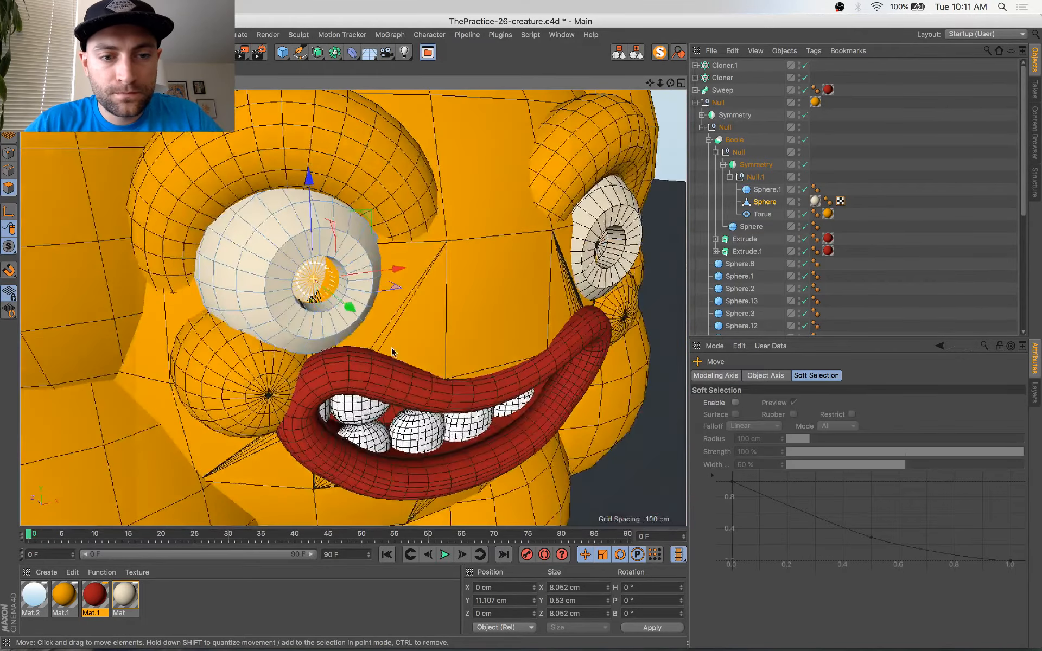
pyautogui.keyDown('alt'); pyautogui.moveTo(315, 300); pyautogui.dragTo(351, 312); pyautogui.keyUp('alt')
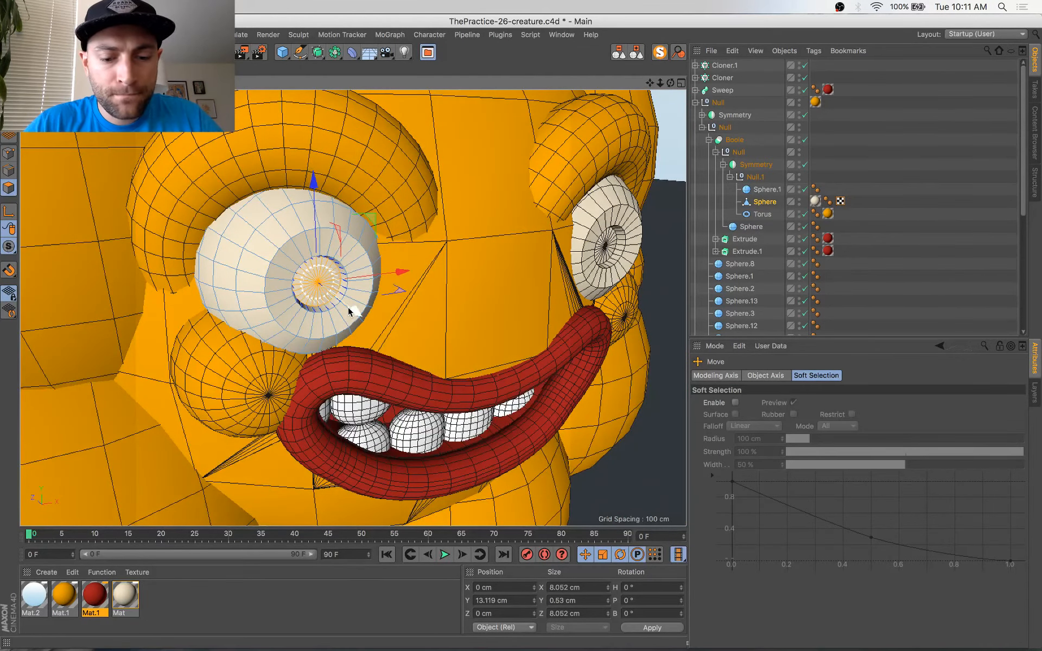
# Step: Grow the polygon selection to include the side walls of the pupil recess
pyautogui.scroll(4, 348, 308)
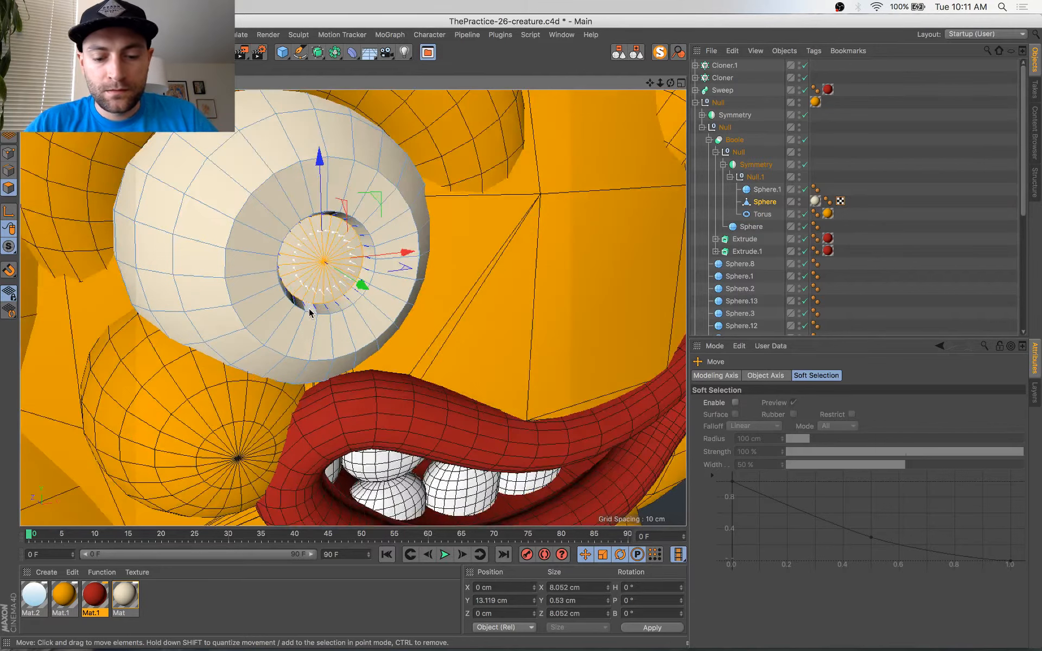
pyautogui.press('v')
pyautogui.moveTo(337, 302)
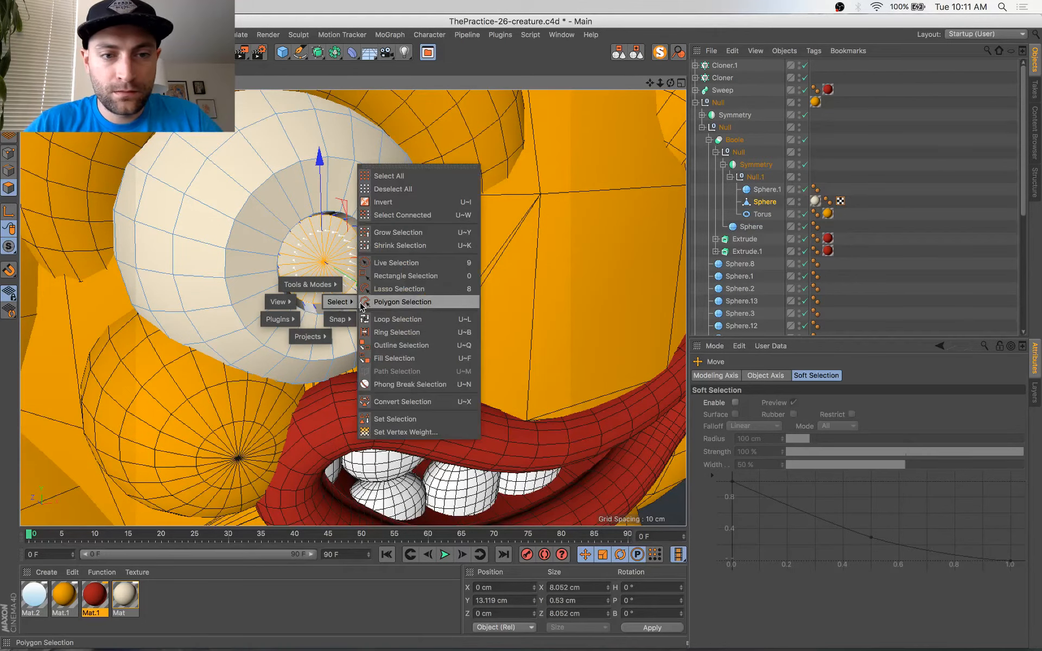
pyautogui.click(394, 233)
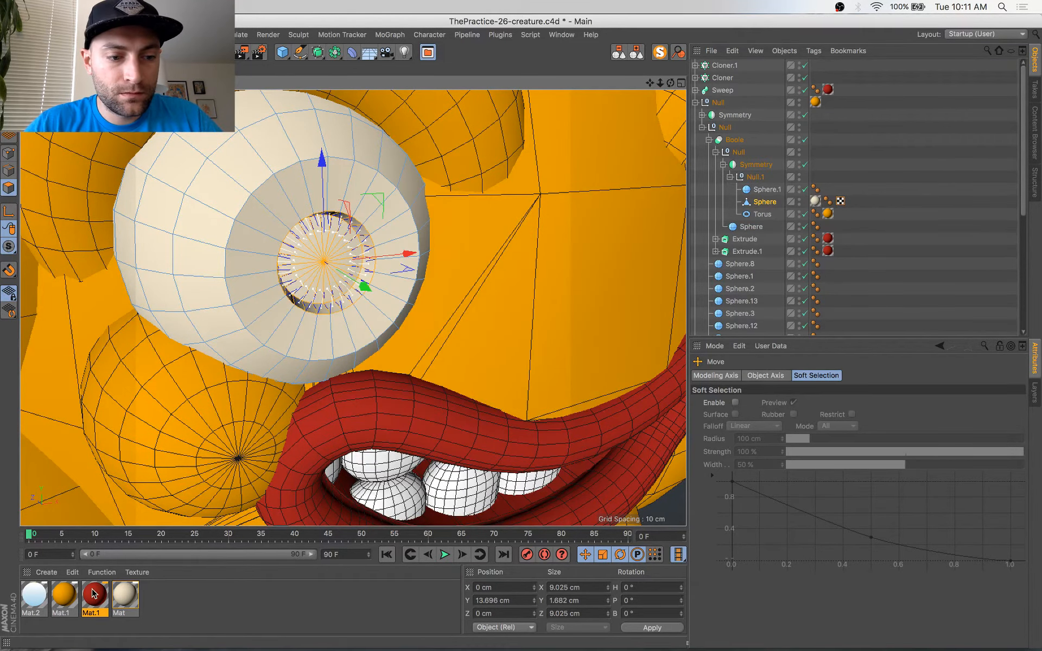
# Step: Duplicate the red material and recolor the copy dark blue with H 244°, S 48% and V 34%
pyautogui.keyDown('ctrl'); pyautogui.moveTo(95, 594); pyautogui.dragTo(128, 596); pyautogui.keyUp('ctrl')
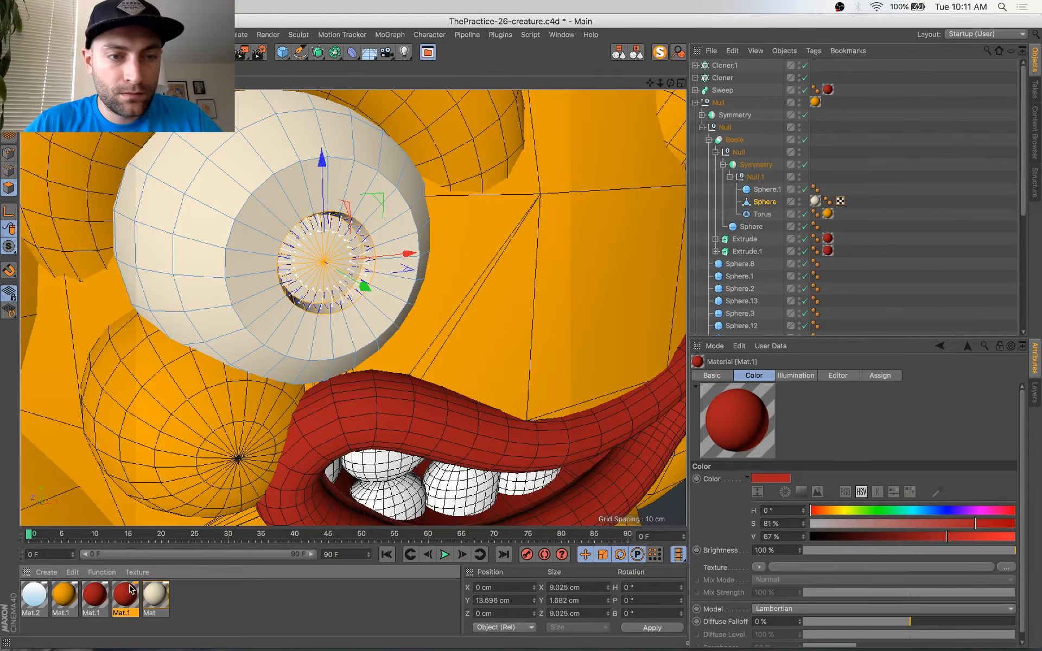
pyautogui.doubleClick(127, 597)
pyautogui.moveTo(475, 187); pyautogui.dragTo(459, 186)
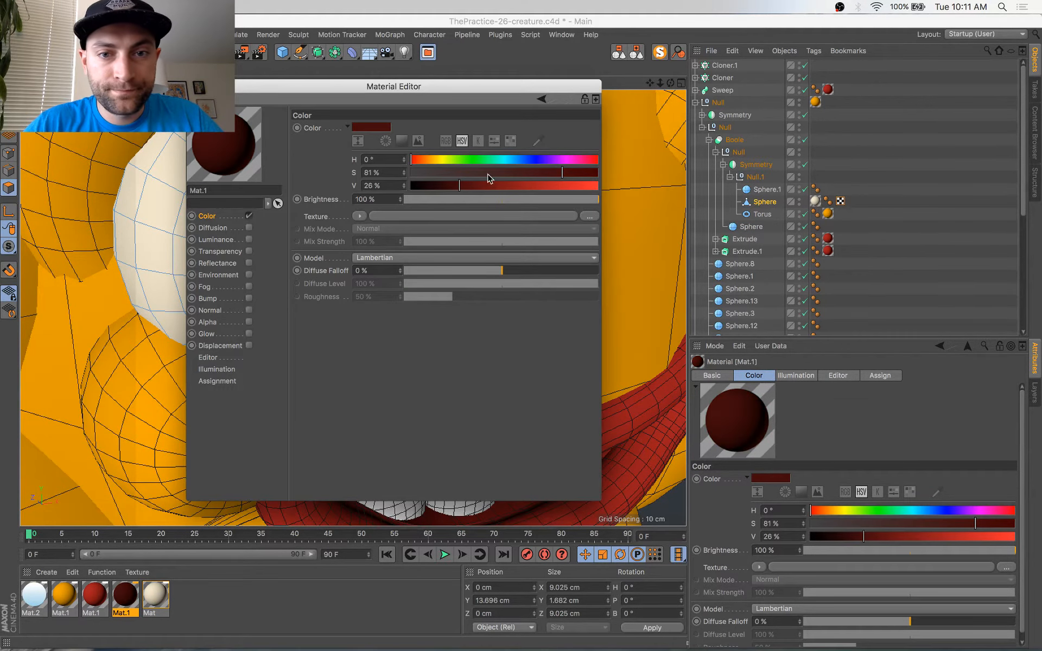
pyautogui.moveTo(551, 161); pyautogui.dragTo(537, 161)
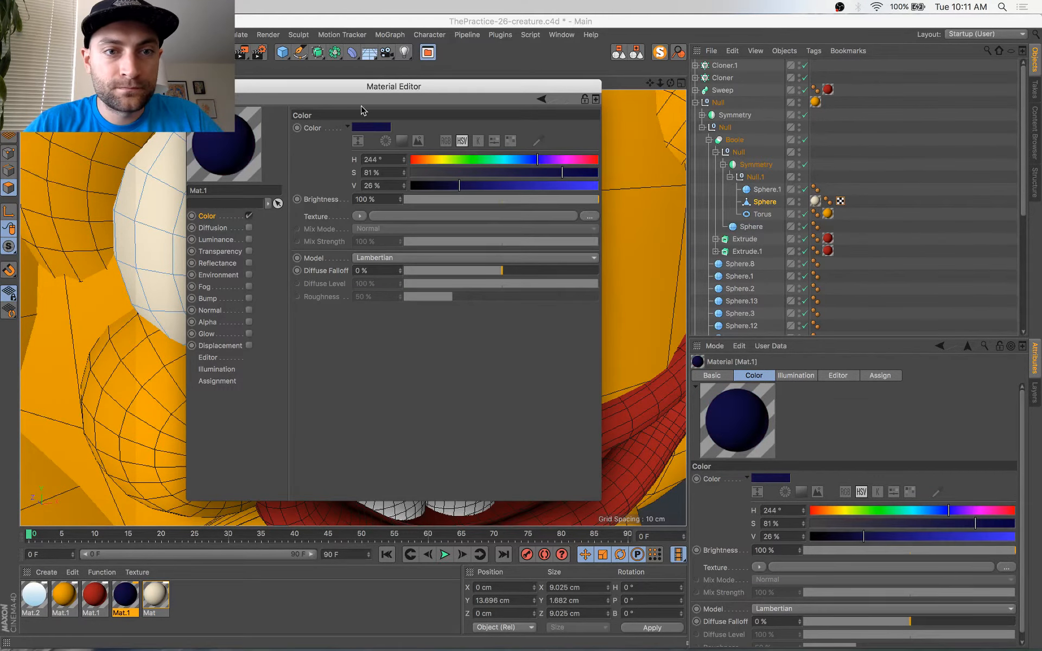
pyautogui.moveTo(371, 89); pyautogui.dragTo(543, 226)
pyautogui.click(591, 256)
pyautogui.click(617, 243)
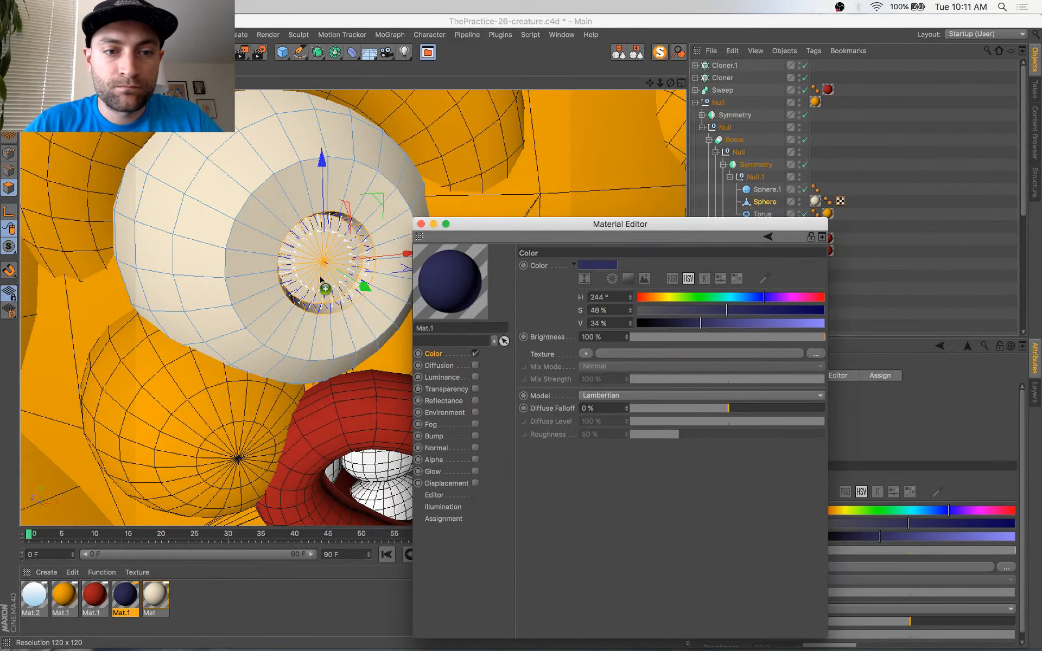
# Step: Apply the dark blue material to the selected pupil polygons, and select the ring of eyeball polygons surrounding the pupil
pyautogui.moveTo(327, 300)
pyautogui.mouseDown()
pyautogui.moveTo(270, 305)
pyautogui.moveTo(279, 213)
pyautogui.mouseUp()
pyautogui.click(348, 328)
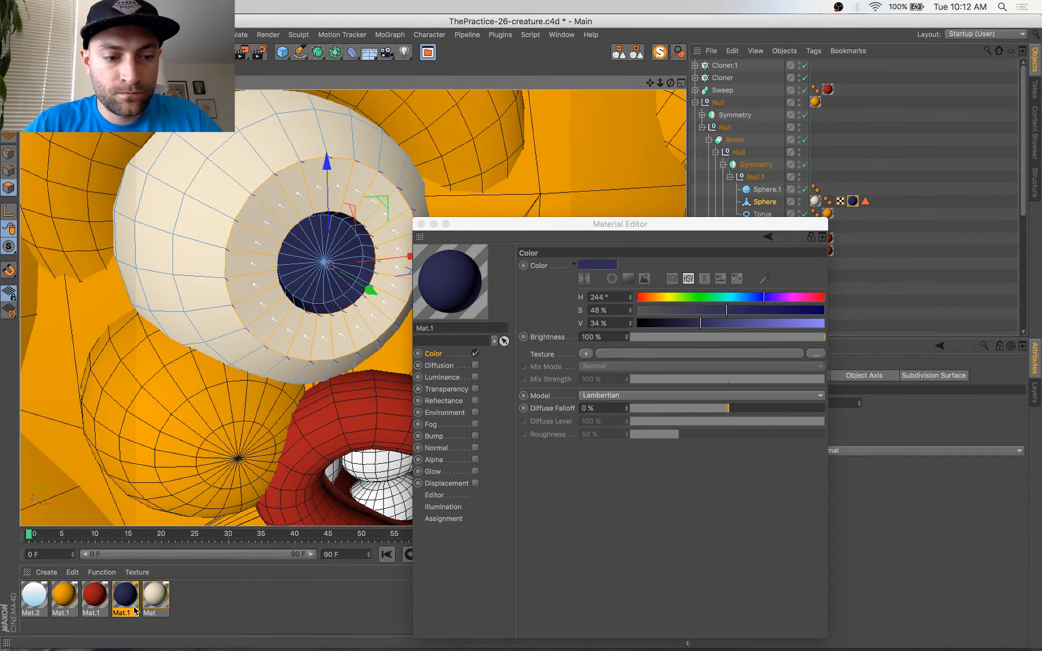
# Step: Duplicate the orange material and lower the copy's colour saturation to 57%
pyautogui.click(71, 596)
pyautogui.press('super+c')
pyautogui.press('super+v')
pyautogui.doubleClick(68, 591)
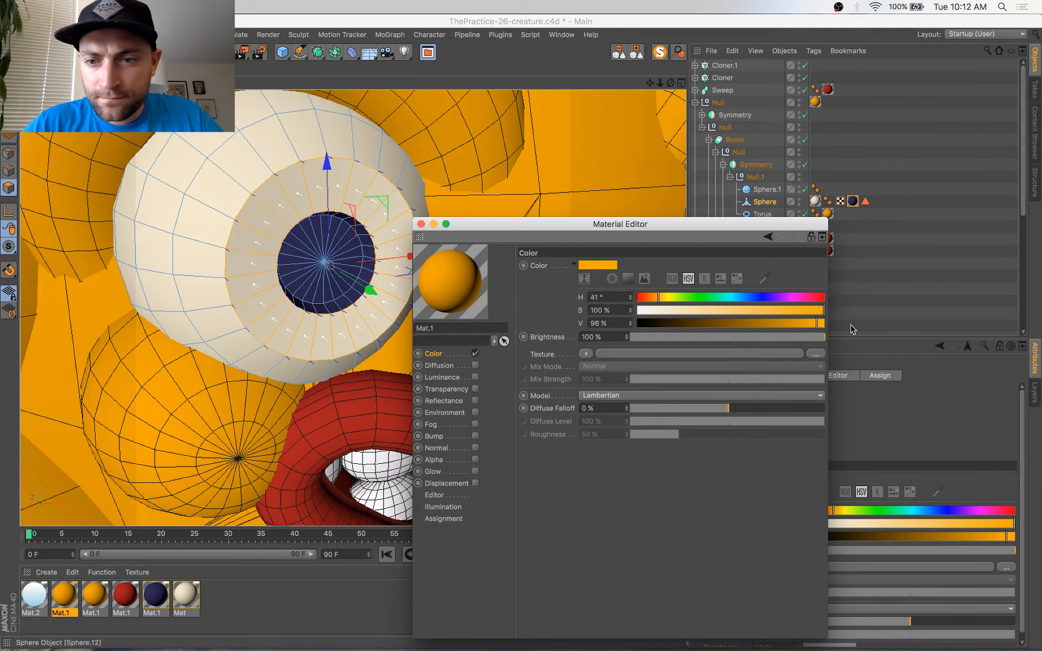
pyautogui.moveTo(807, 315); pyautogui.dragTo(735, 318)
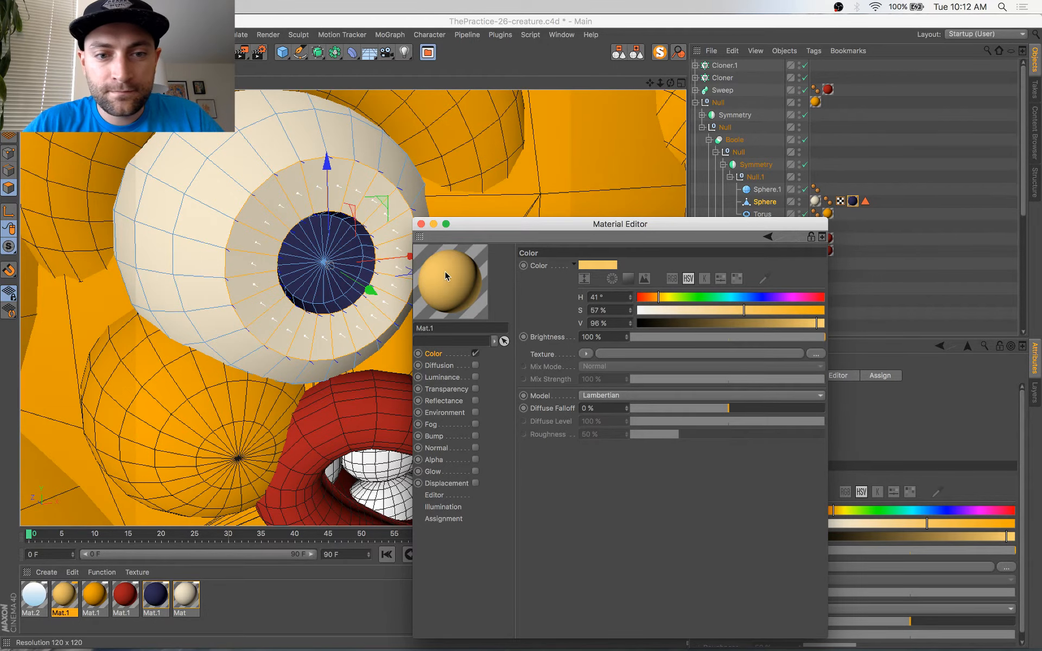
# Step: Apply the pale orange material to the selected ring of faces around the eye's pupil and check the eyeball in isolation
pyautogui.moveTo(444, 271); pyautogui.dragTo(324, 328)
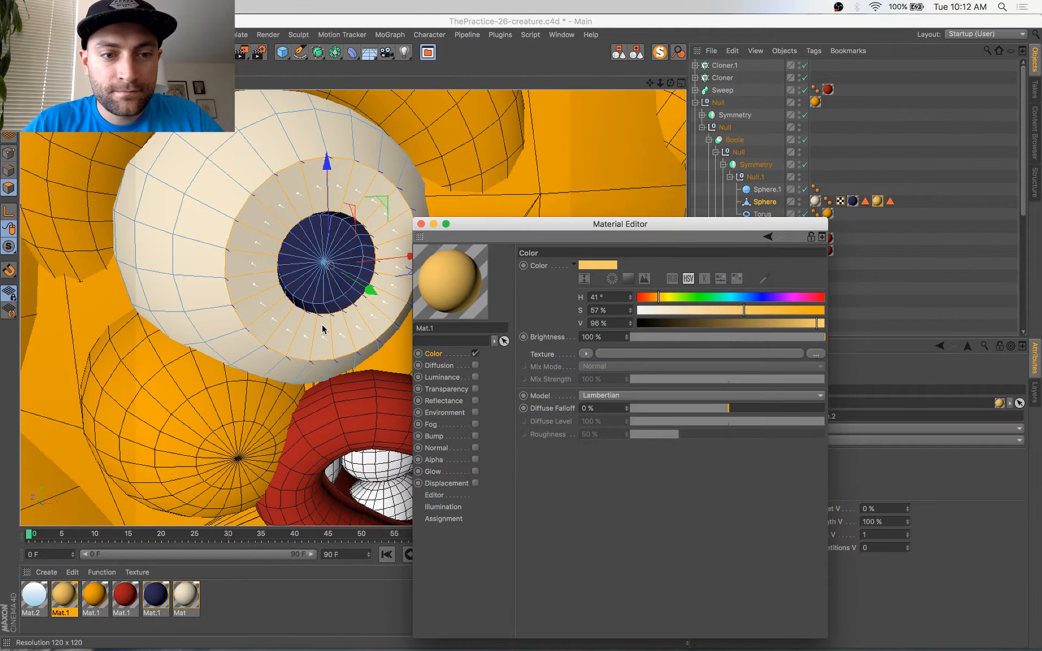
pyautogui.click(421, 225)
pyautogui.click(659, 53)
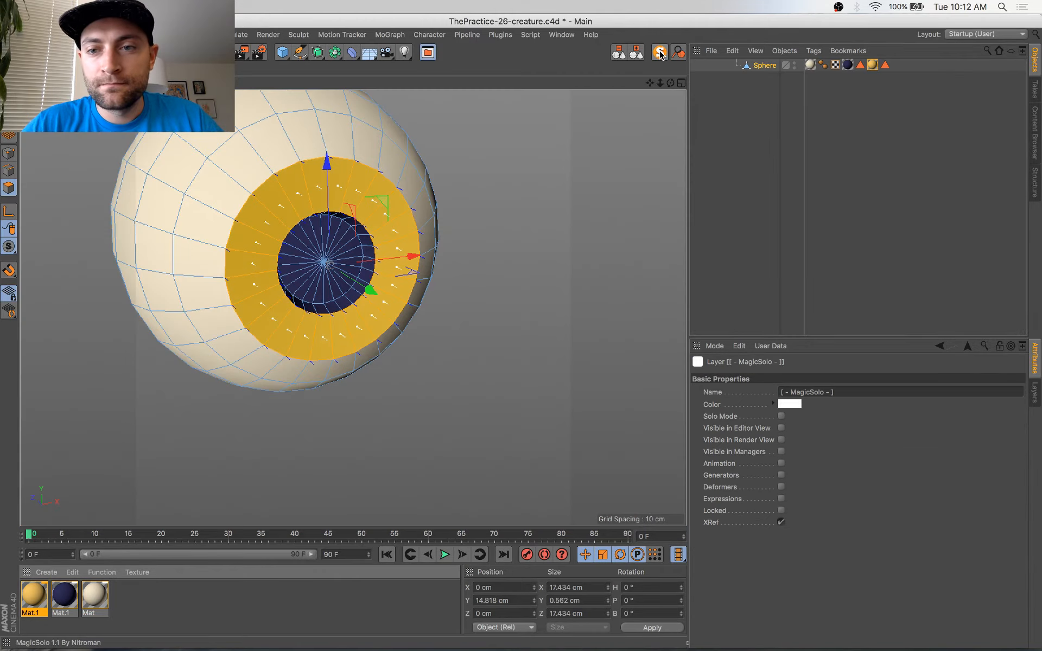
pyautogui.click(659, 53)
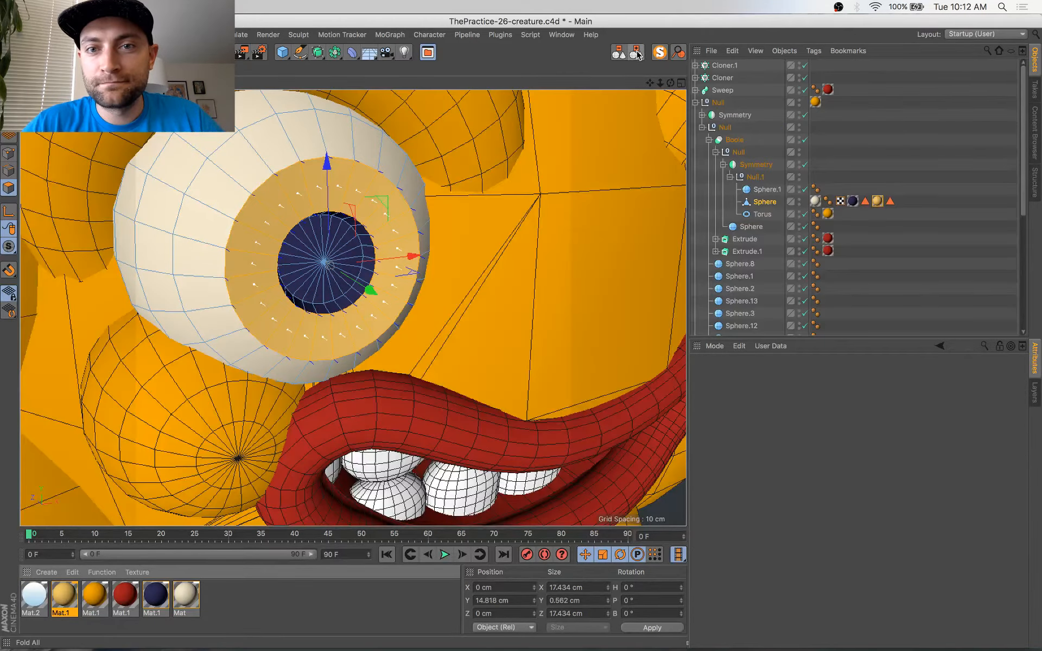
# Step: Save the project with the scene Camera as the active view and render the creature
pyautogui.click(636, 53)
pyautogui.click(775, 115)
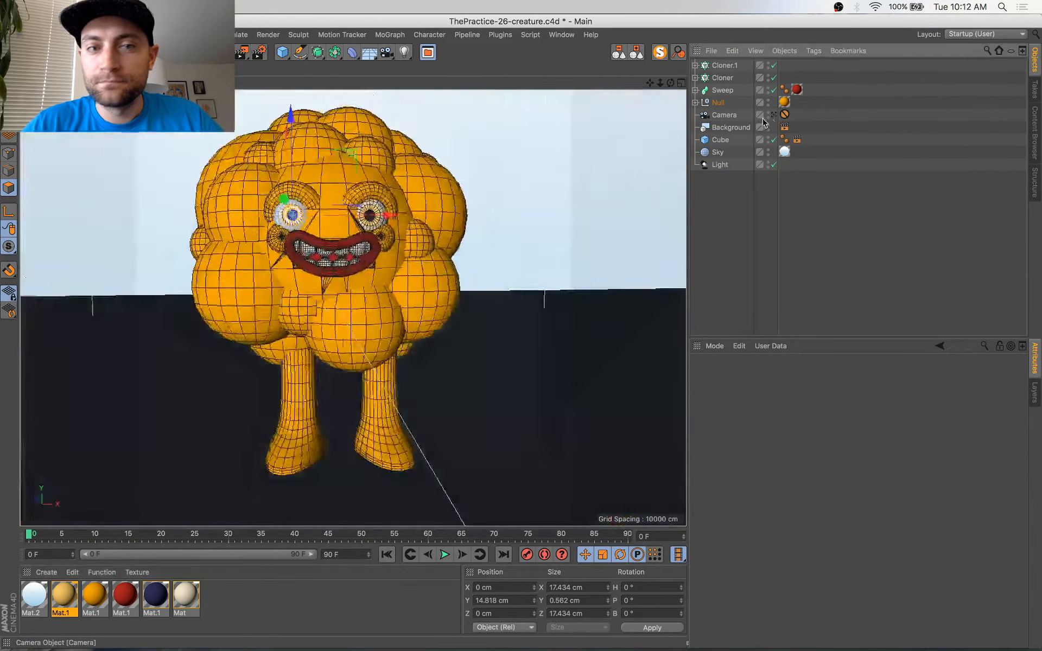
pyautogui.press('super+s')
pyautogui.hotkey('shift', 'r')
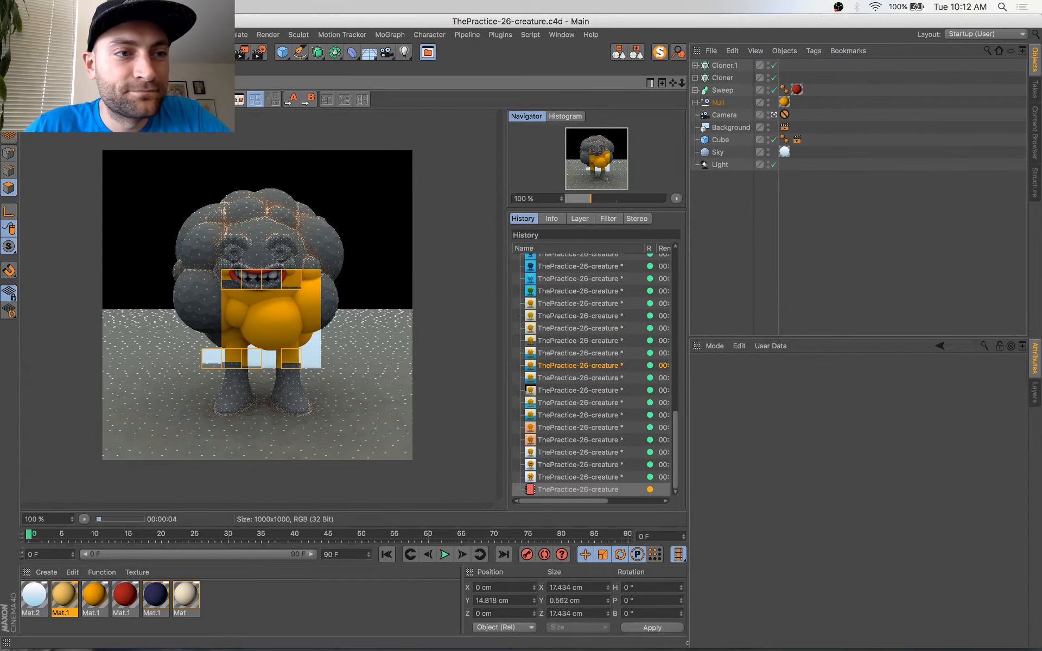
pyautogui.click(43, 70)
# Step: Scale the Torus around the eye, nested in the Boole's Symmetry group, down to about 95%
pyautogui.click(337, 224)
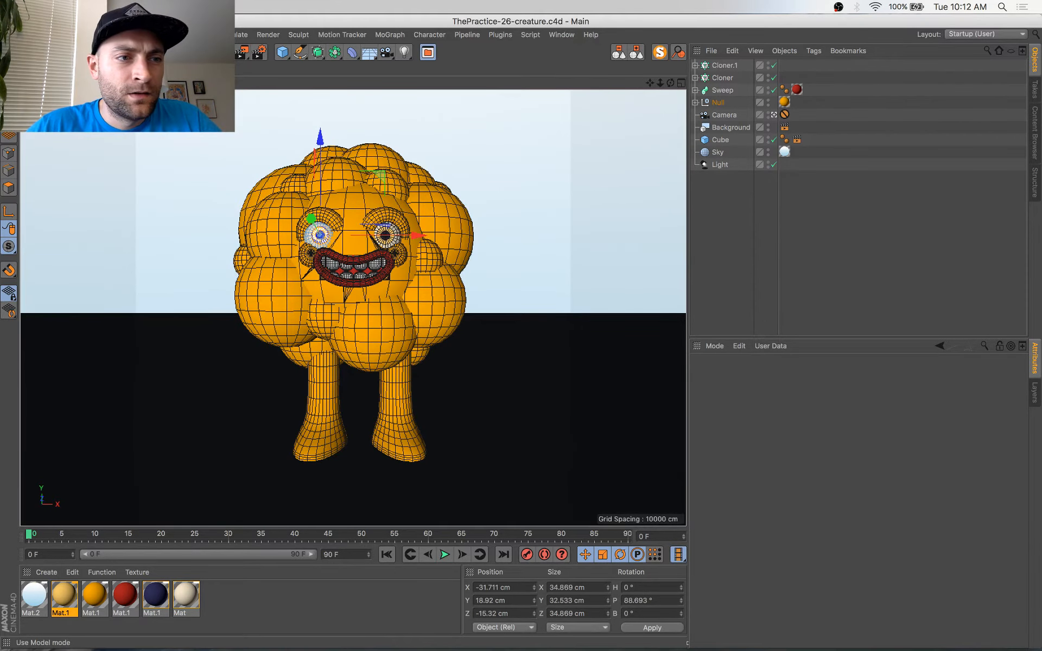
pyautogui.press('e')
pyautogui.click(368, 275)
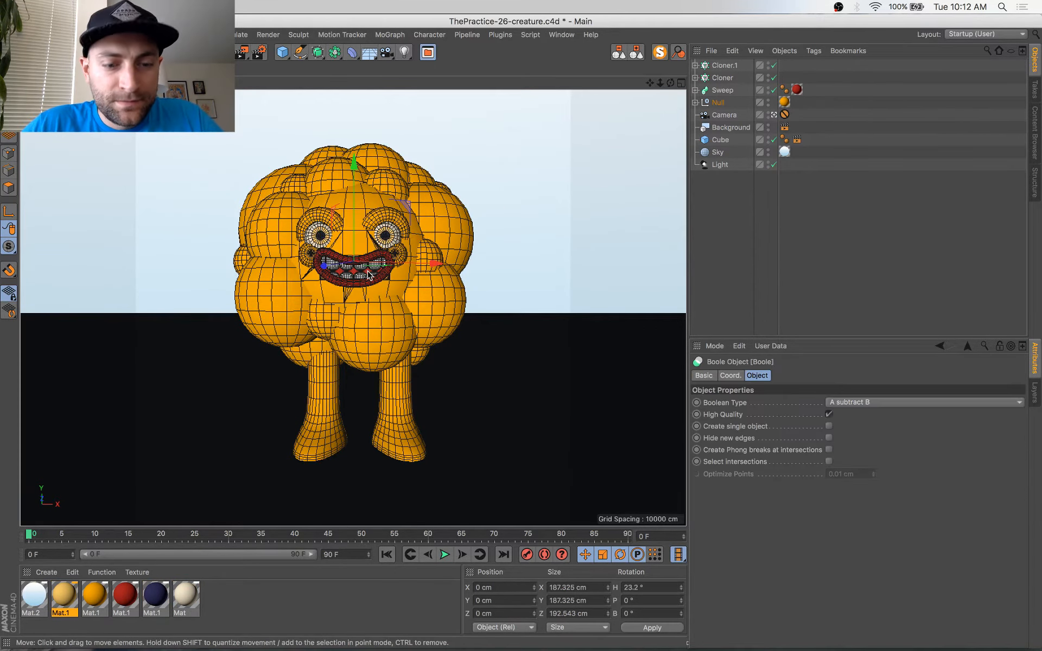
pyautogui.press('e')
pyautogui.press('t')
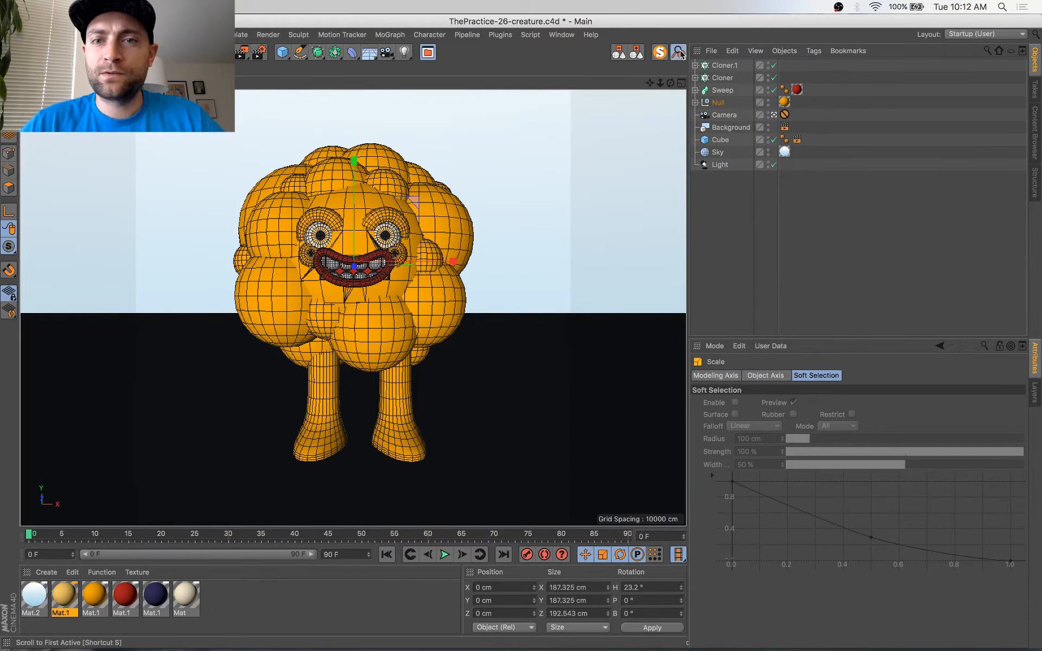
pyautogui.click(696, 103)
pyautogui.click(710, 140)
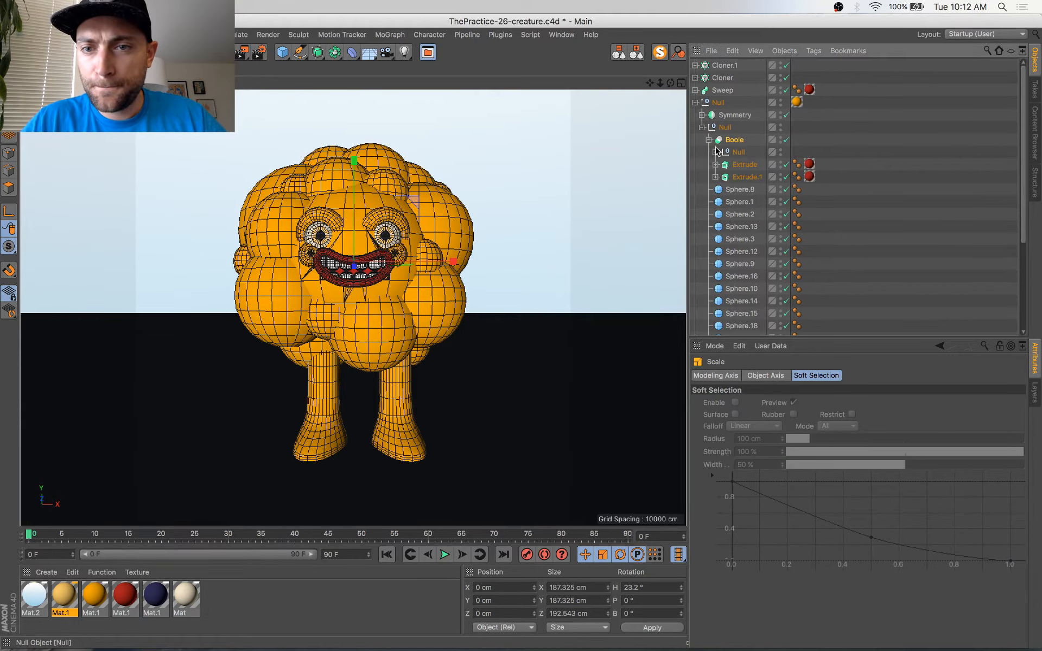
pyautogui.click(716, 152)
pyautogui.click(724, 164)
pyautogui.click(729, 177)
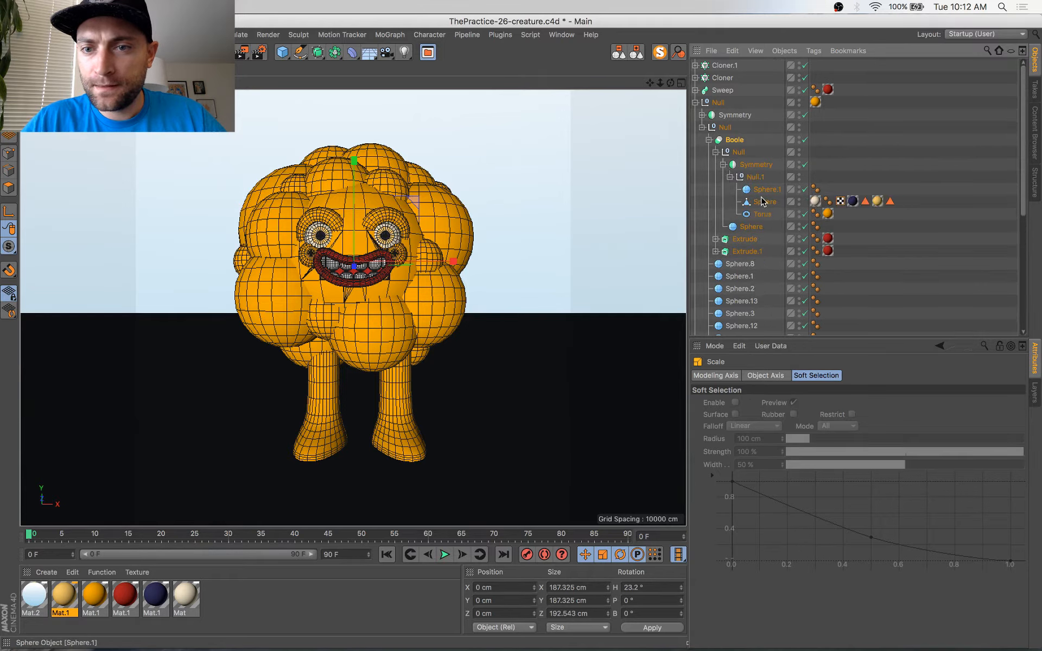
pyautogui.click(764, 214)
pyautogui.press('t')
pyautogui.moveTo(465, 155); pyautogui.dragTo(448, 176)
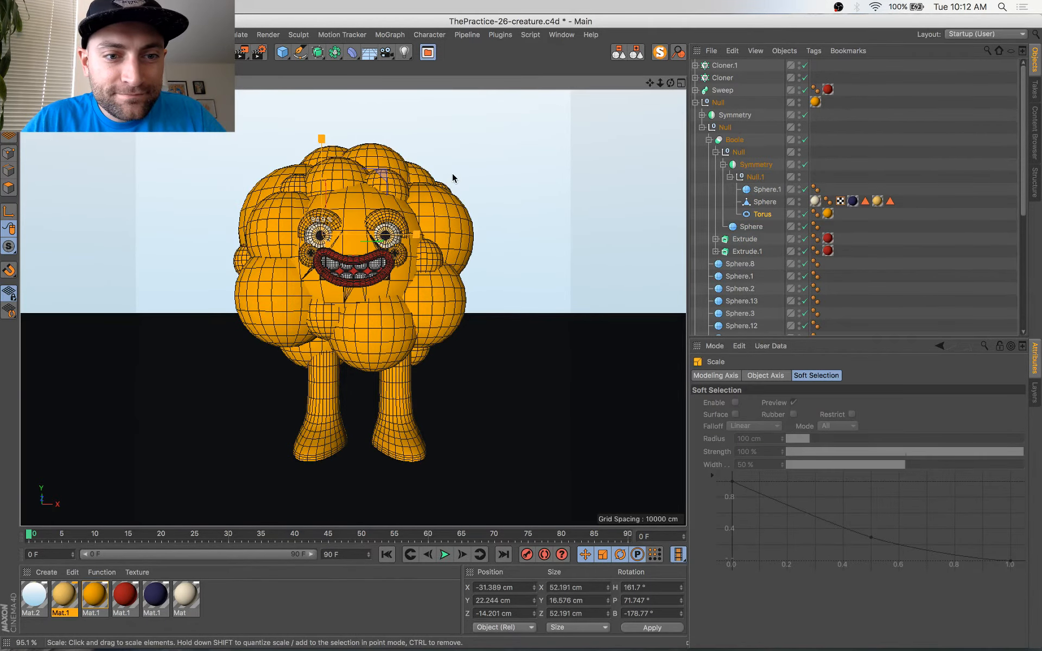
# Step: Switch to the browser's live-stream chat, read the latest messages and return to Cinema 4D
pyautogui.press('super+Tab')
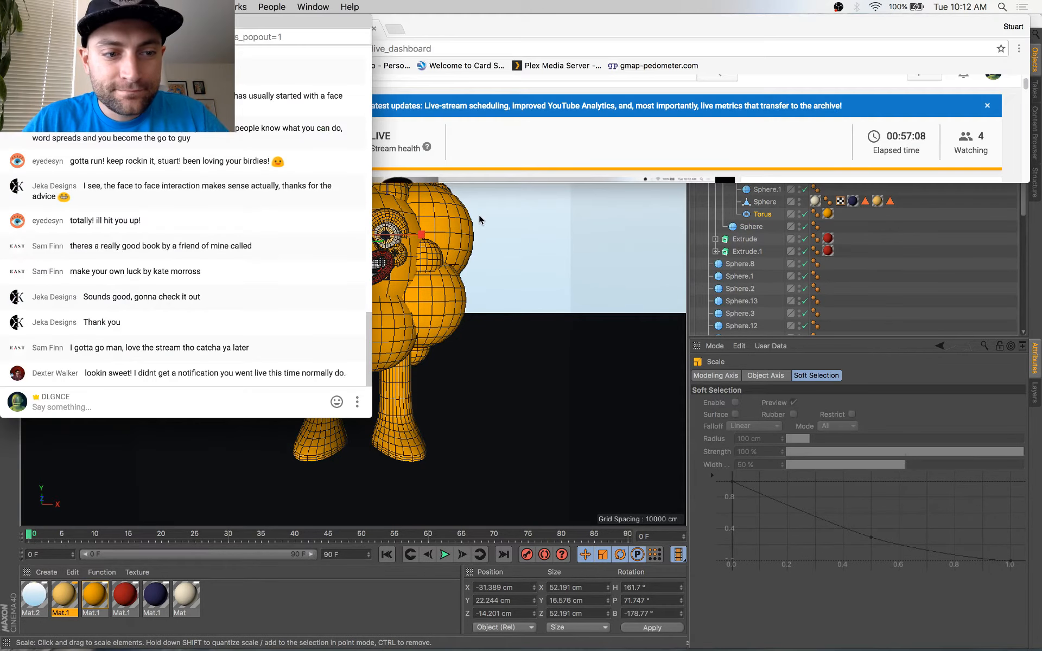
pyautogui.click(243, 401)
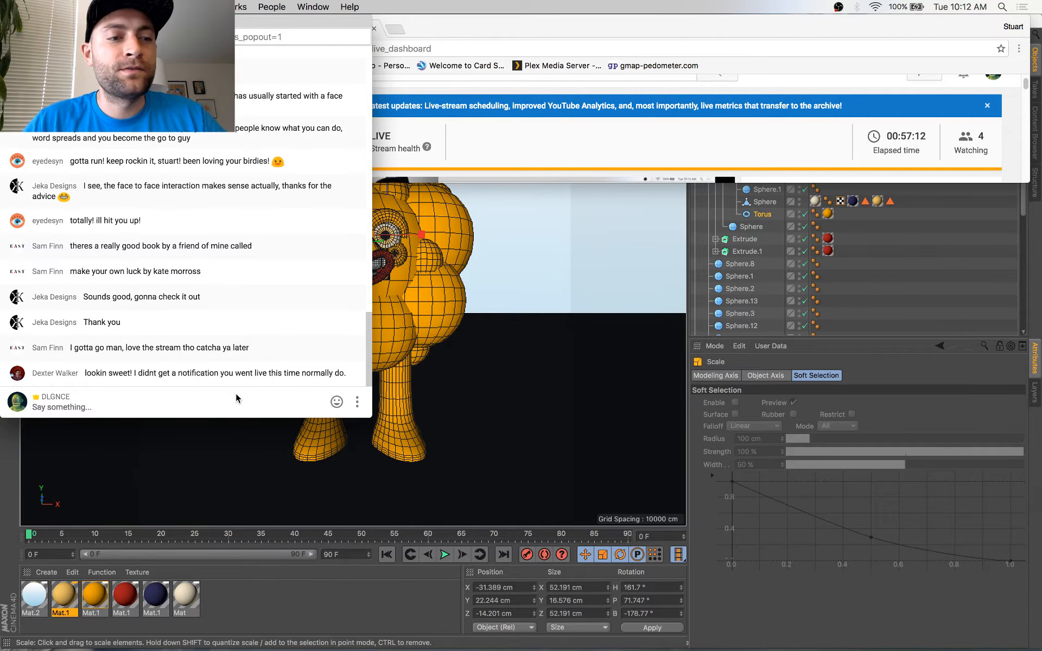
pyautogui.press('super+Tab')
pyautogui.press('super+Tab')
pyautogui.press('super+Tab')
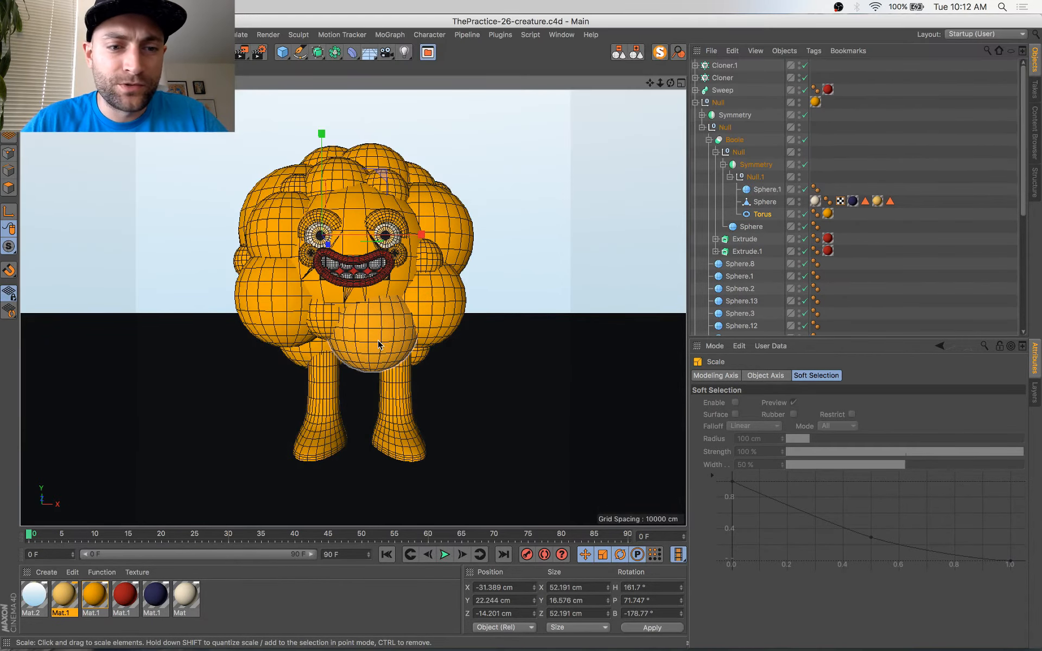
# Step: Scale the large front belly sphere up to about 107.5 cm in size and save the project
pyautogui.click(378, 341)
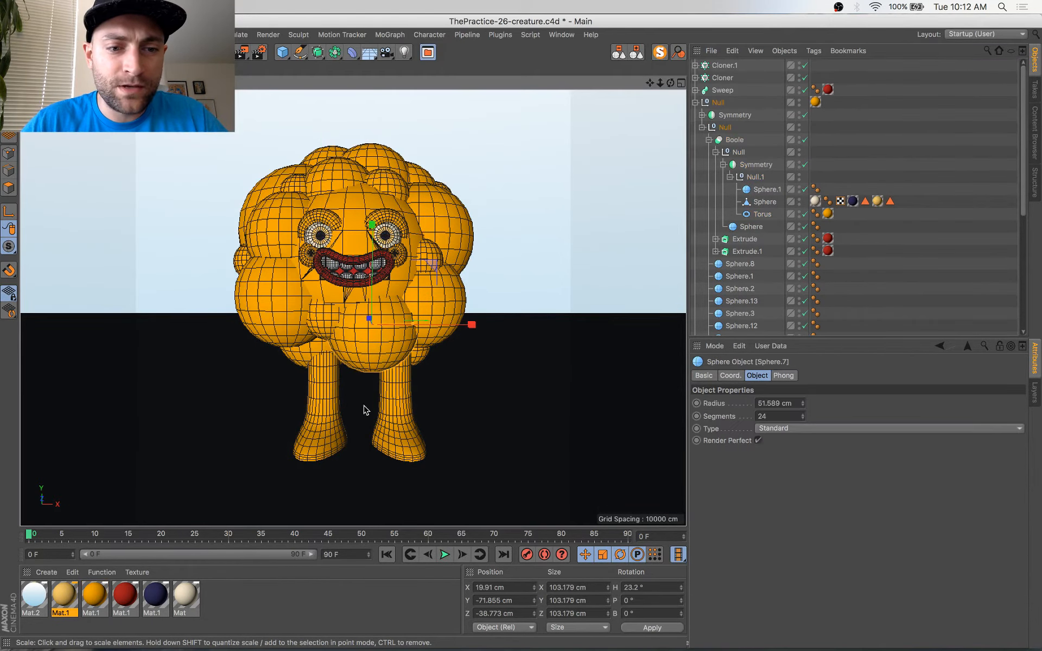
pyautogui.press('t')
pyautogui.moveTo(319, 400); pyautogui.dragTo(339, 390)
pyautogui.press('super+s')
pyautogui.press('e')
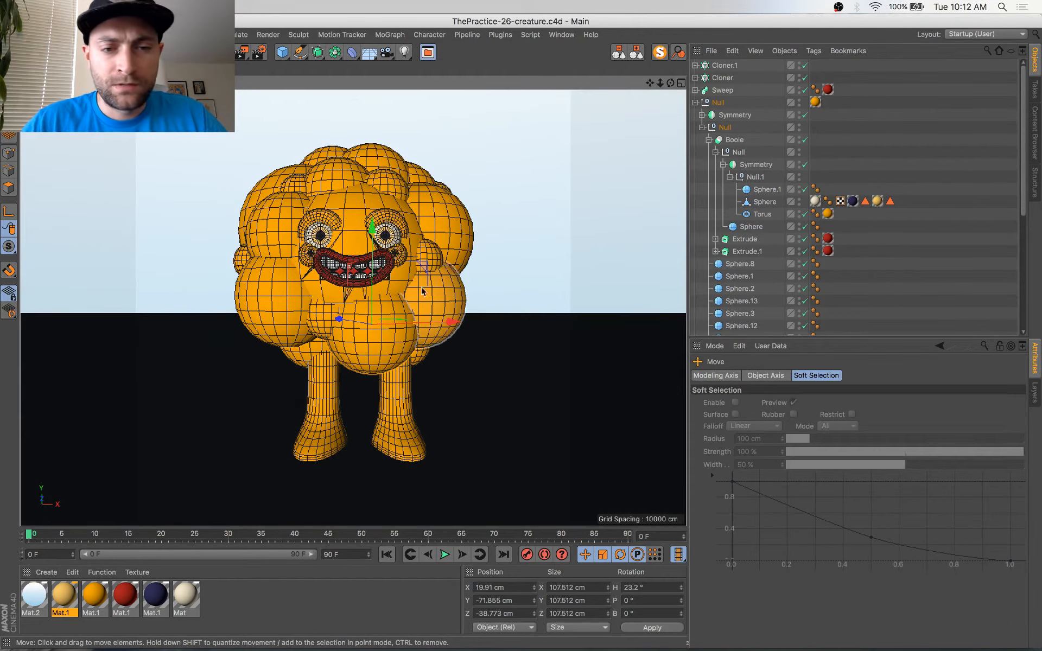
pyautogui.hotkey('ctrl', 'Up')
pyautogui.hotkey('ctrl', 'Up')
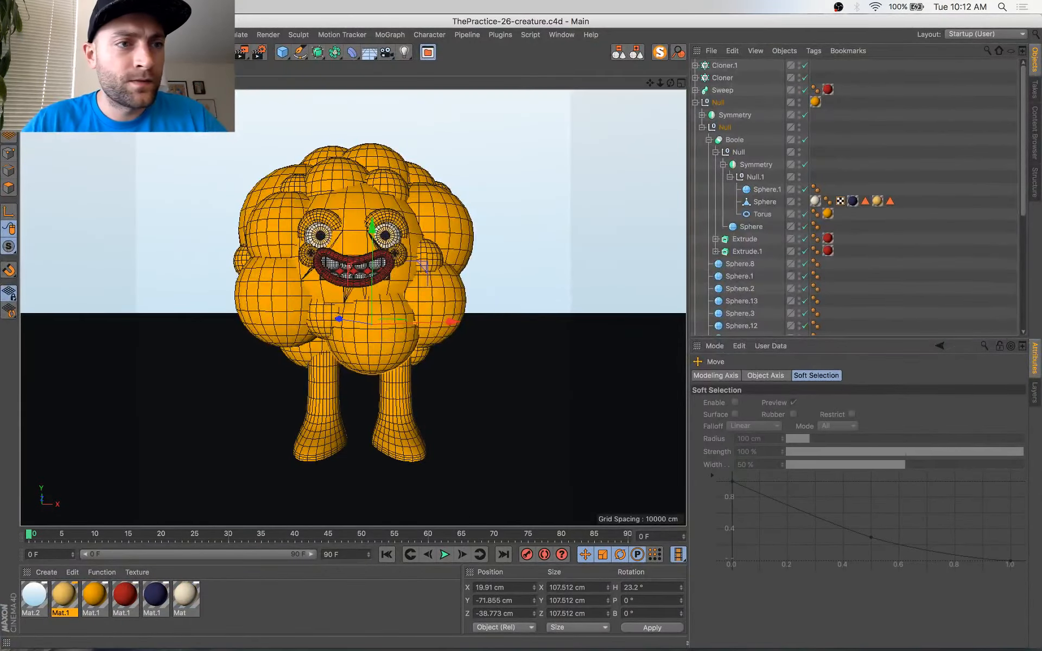
# Step: Render the creature again and examine the face and body up close in the rendered image
pyautogui.hotkey('shift', 'r')
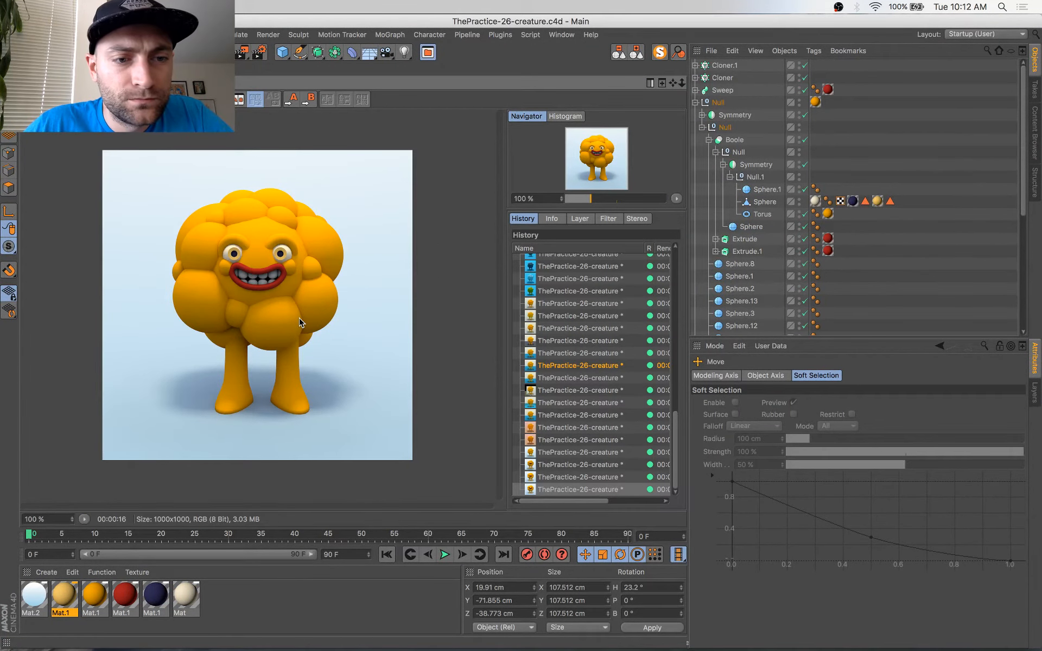
pyautogui.scroll(2, 294, 306)
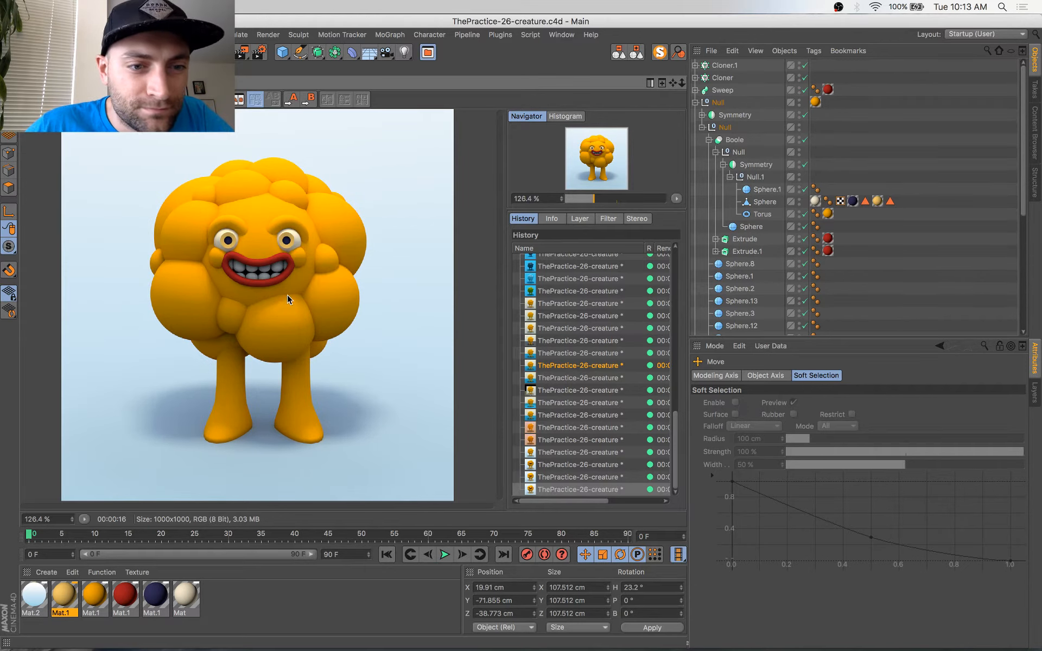
pyautogui.scroll(-2, 266, 272)
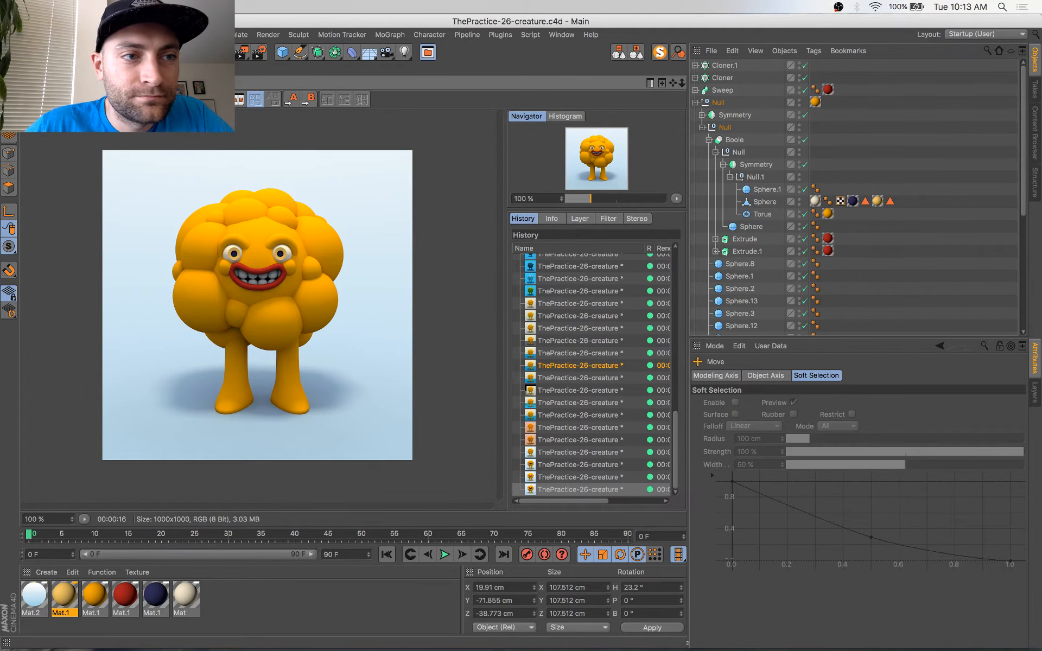
pyautogui.click(37, 69)
# Step: Scale the floor Cube down to about 541 × 4.7 × 463 cm and raise it to about Y -212.8 cm
pyautogui.click(281, 448)
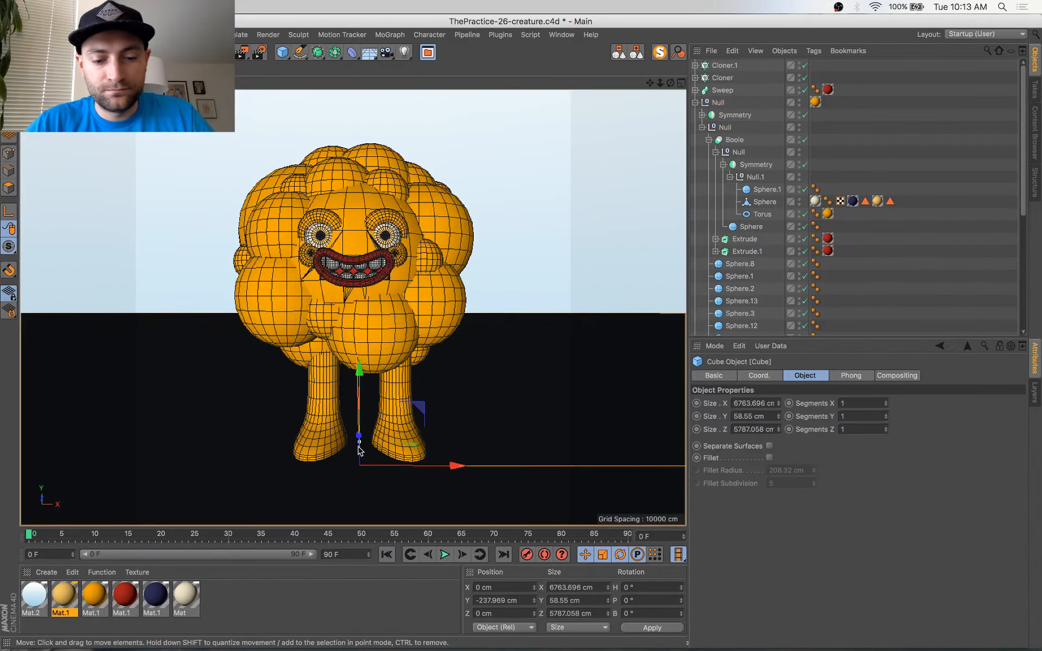
pyautogui.press('t')
pyautogui.moveTo(523, 310); pyautogui.dragTo(180, 450)
pyautogui.press('e')
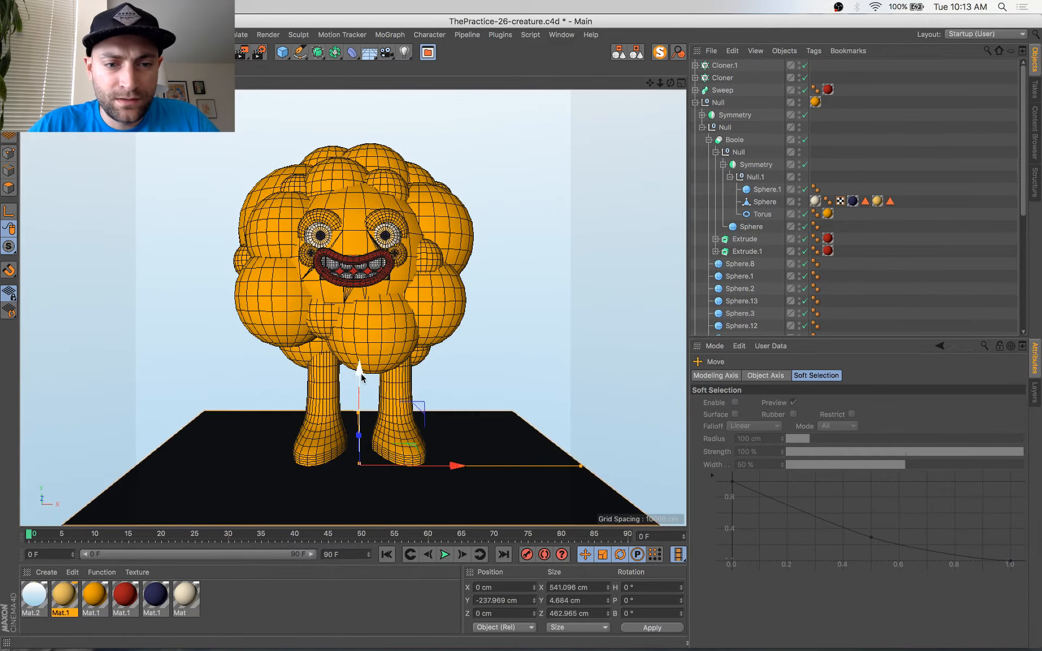
pyautogui.moveTo(361, 370); pyautogui.dragTo(365, 357)
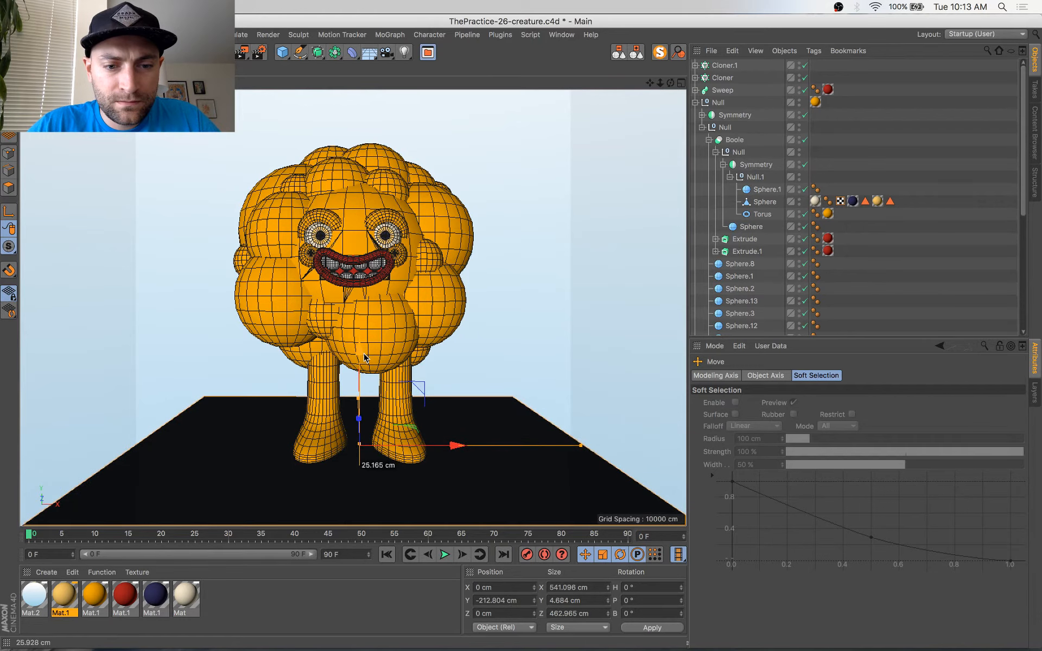
# Step: Render the scene with the smaller floor and compare the result repeatedly with the previous render in the history
pyautogui.hotkey('shift', 'r')
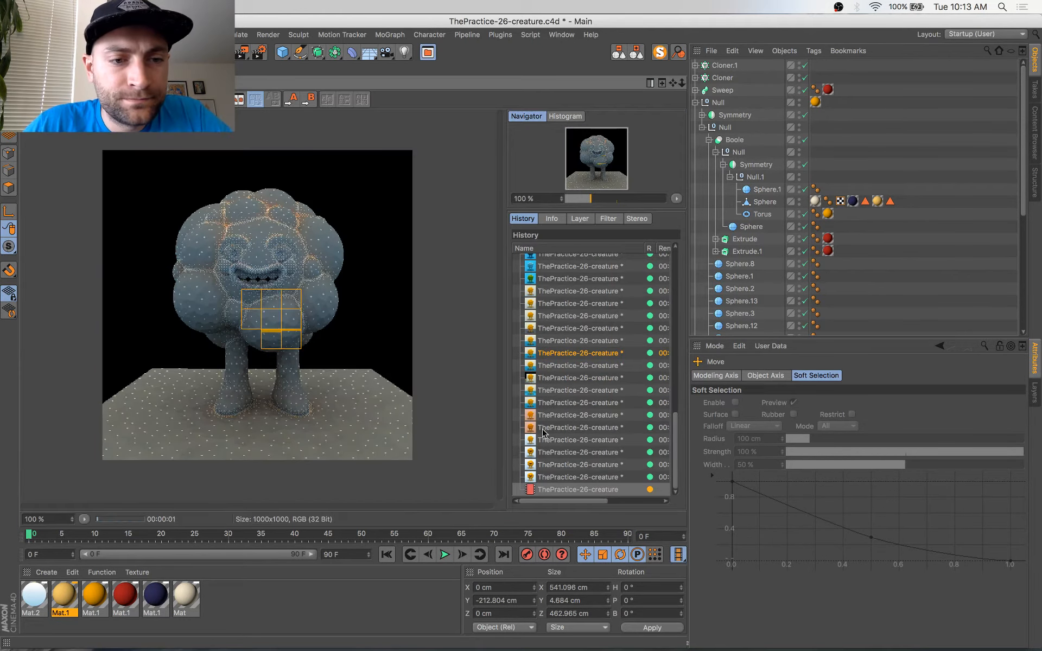
pyautogui.click(575, 478)
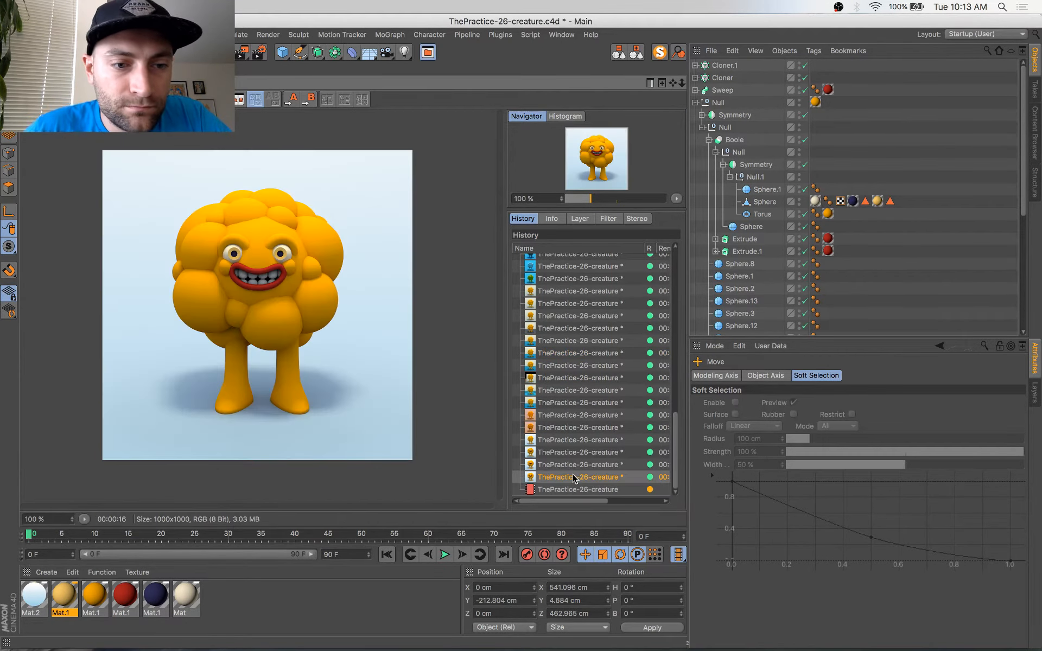
pyautogui.press('Down')
pyautogui.press('Up')
pyautogui.press('Down')
pyautogui.press('Up')
pyautogui.press('Down')
pyautogui.press('Up')
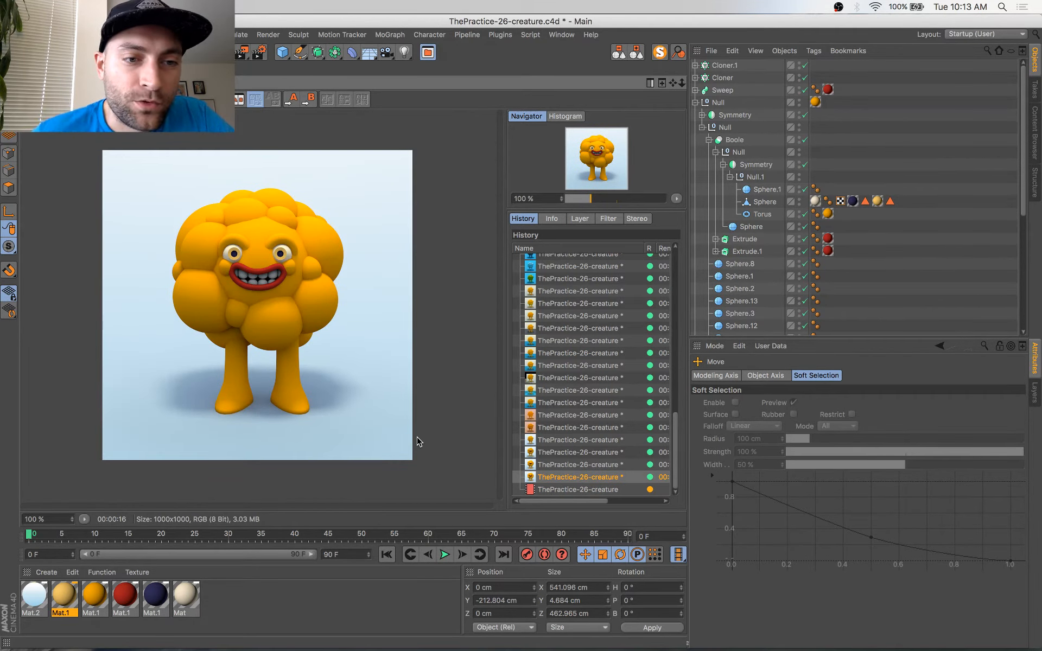
pyautogui.press('Down')
pyautogui.press('Up')
pyautogui.press('Down')
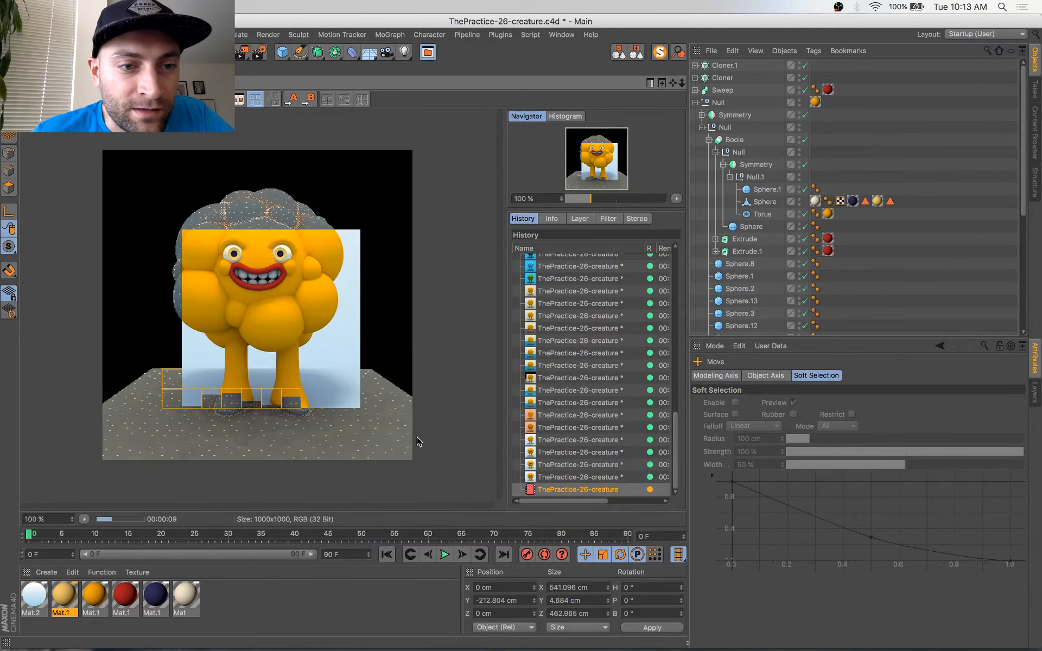
pyautogui.press('Up')
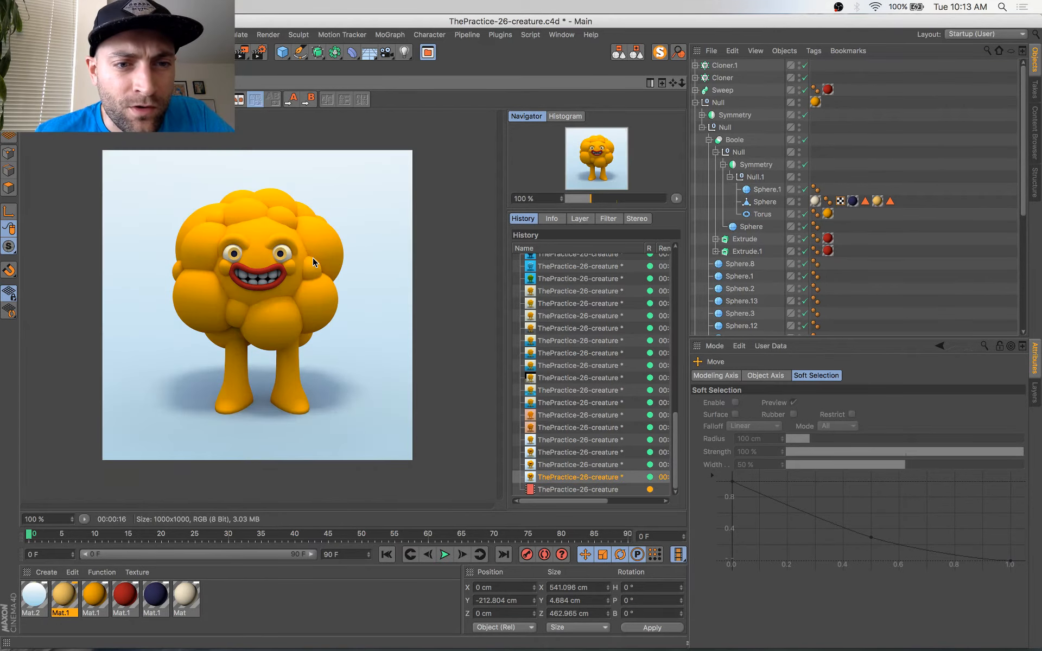
pyautogui.press('Down')
pyautogui.press('Up')
pyautogui.press('Down')
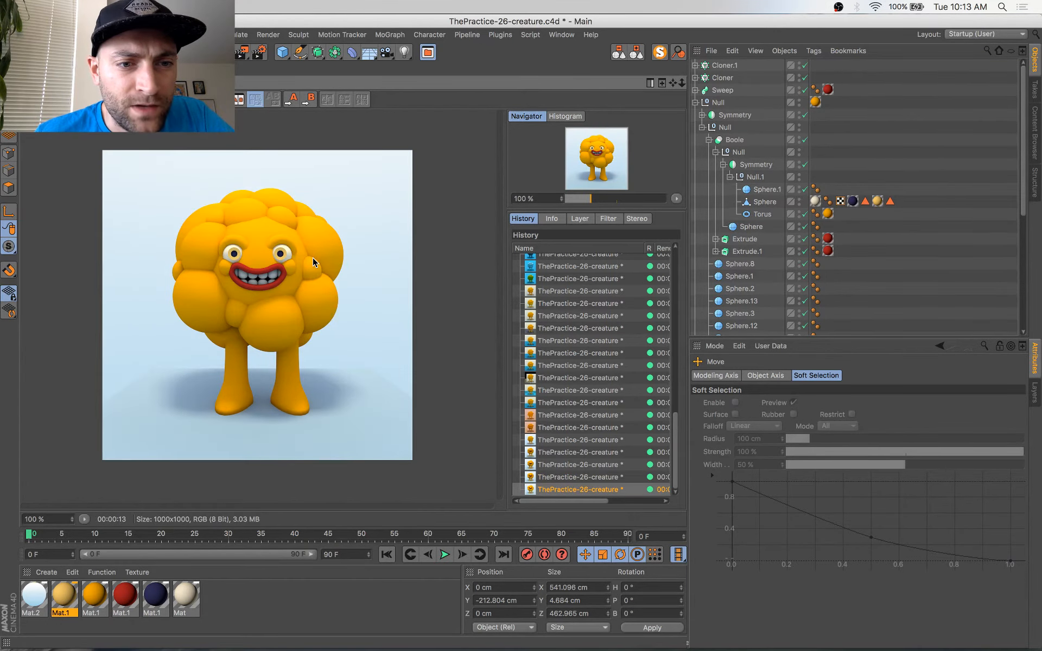
pyautogui.press('Up')
pyautogui.press('Down')
pyautogui.press('Up')
pyautogui.press('Down')
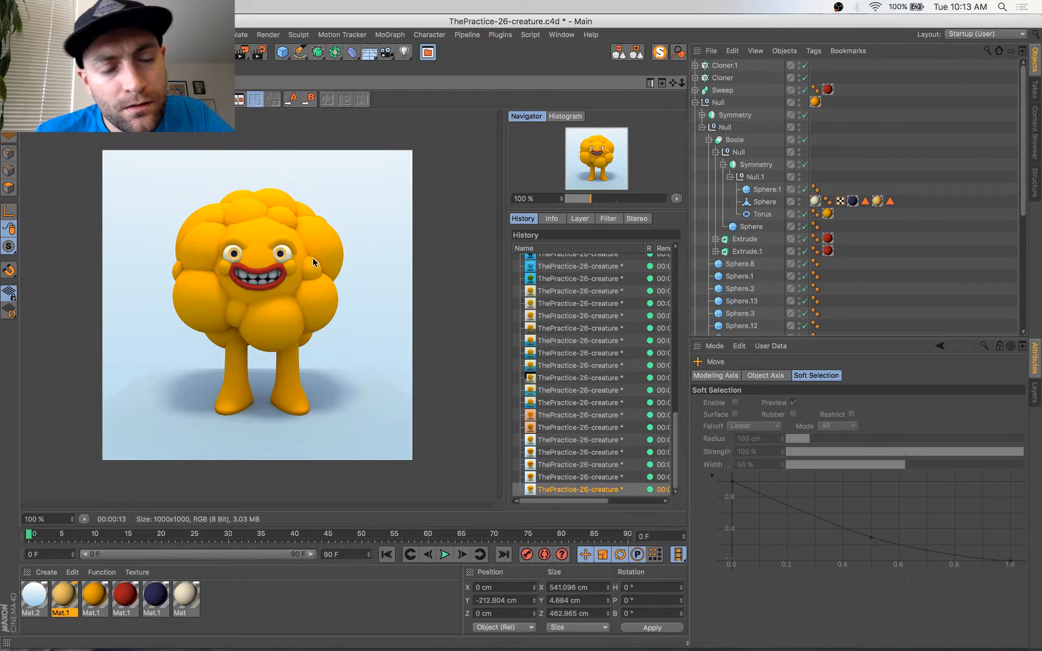
pyautogui.press('Up')
pyautogui.press('Down')
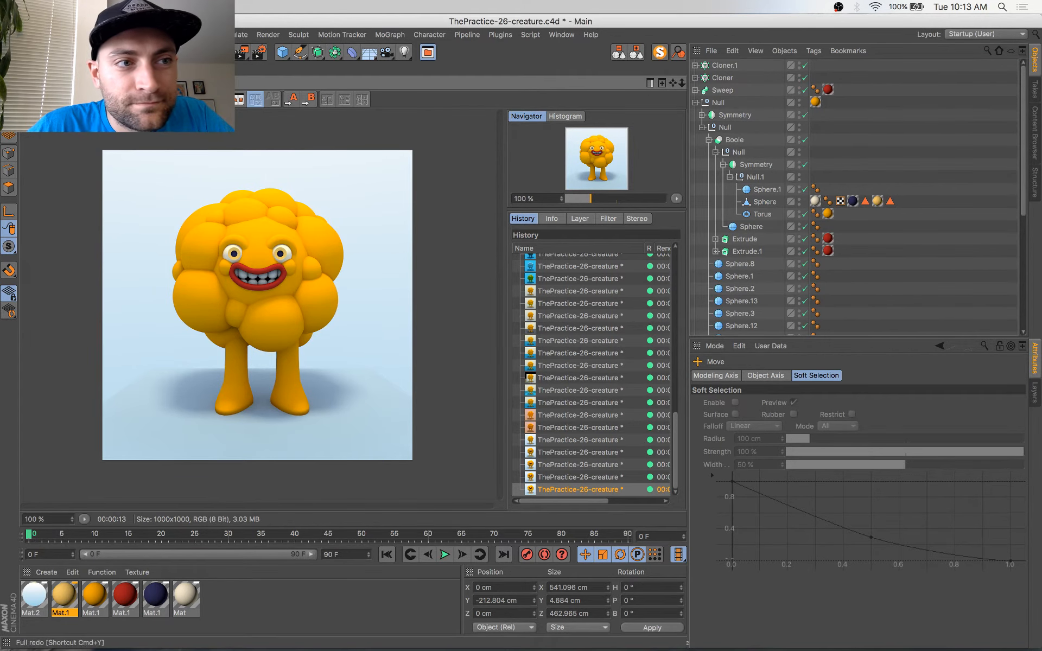
pyautogui.click(33, 68)
# Step: Duplicate the small sphere Sphere.15 on the creature's upper head within the same group
pyautogui.click(303, 184)
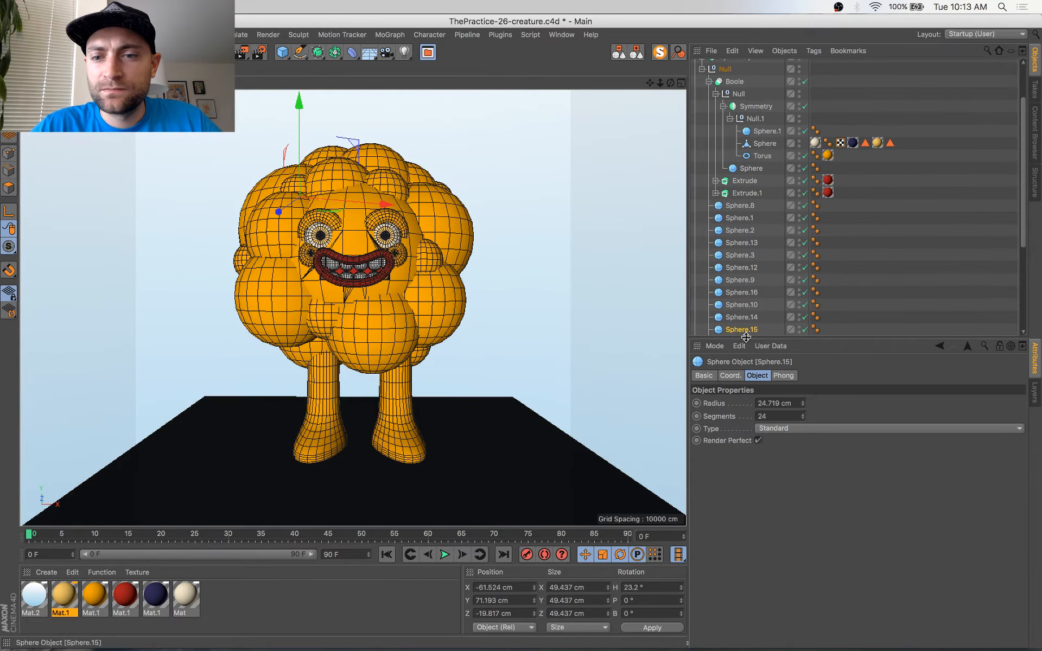
pyautogui.scroll(-4, 742, 320)
pyautogui.keyDown('ctrl'); pyautogui.moveTo(741, 233); pyautogui.dragTo(742, 235); pyautogui.keyUp('ctrl')
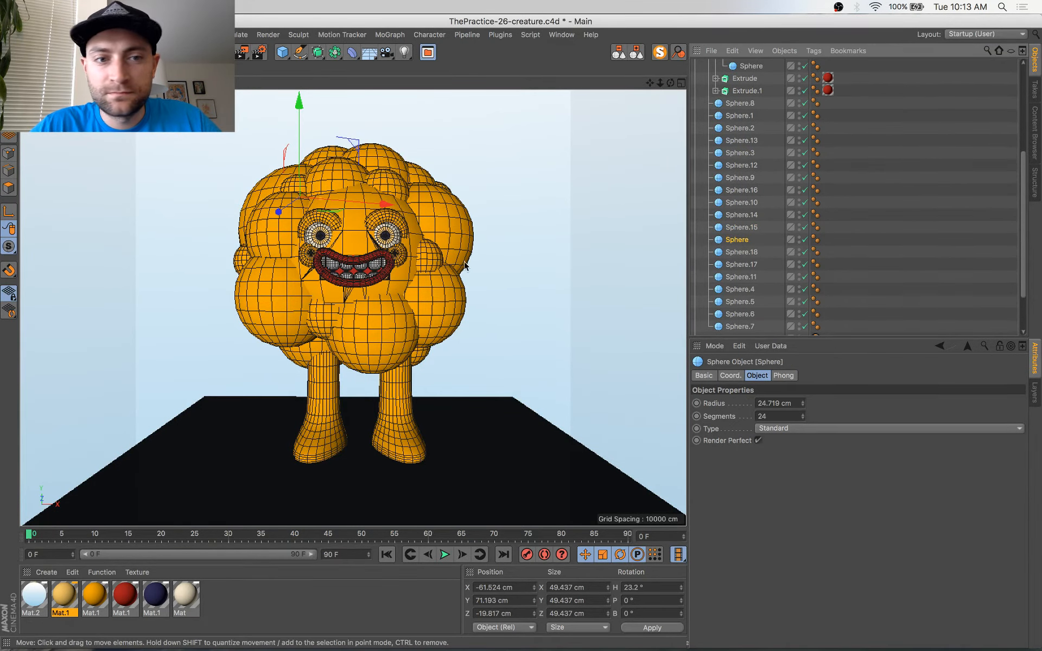
# Step: Move the duplicated sphere above the creature's head to about X -82.6, Y 109.2, Z -28.9 cm and shrink it to about 28 cm across
pyautogui.moveTo(365, 141); pyautogui.dragTo(305, 166)
pyautogui.press('t')
pyautogui.press('e')
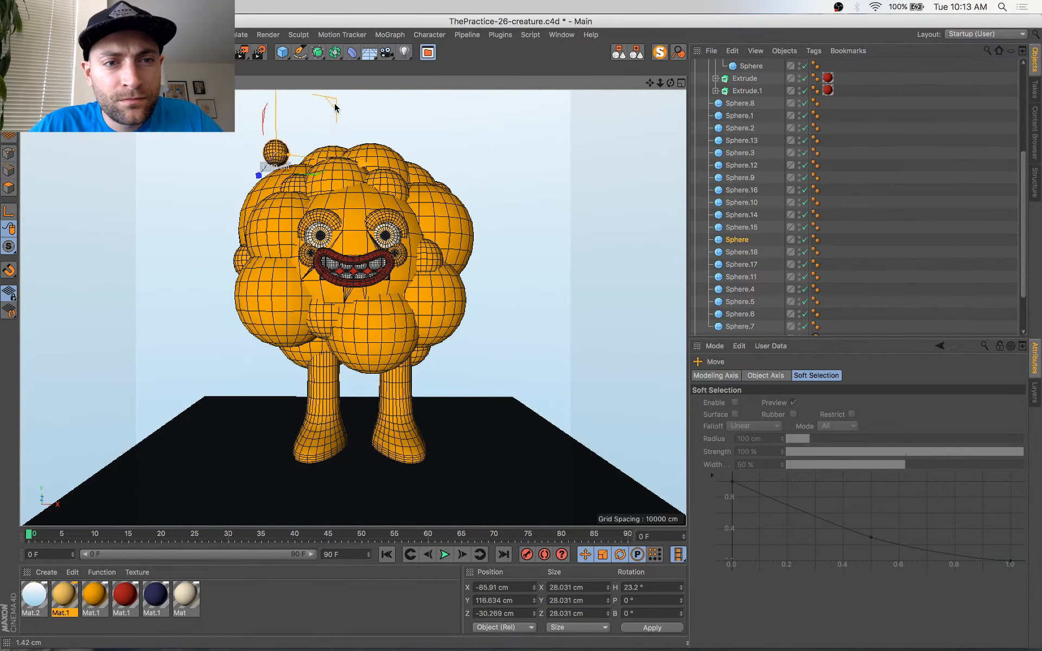
pyautogui.moveTo(333, 103); pyautogui.dragTo(335, 112)
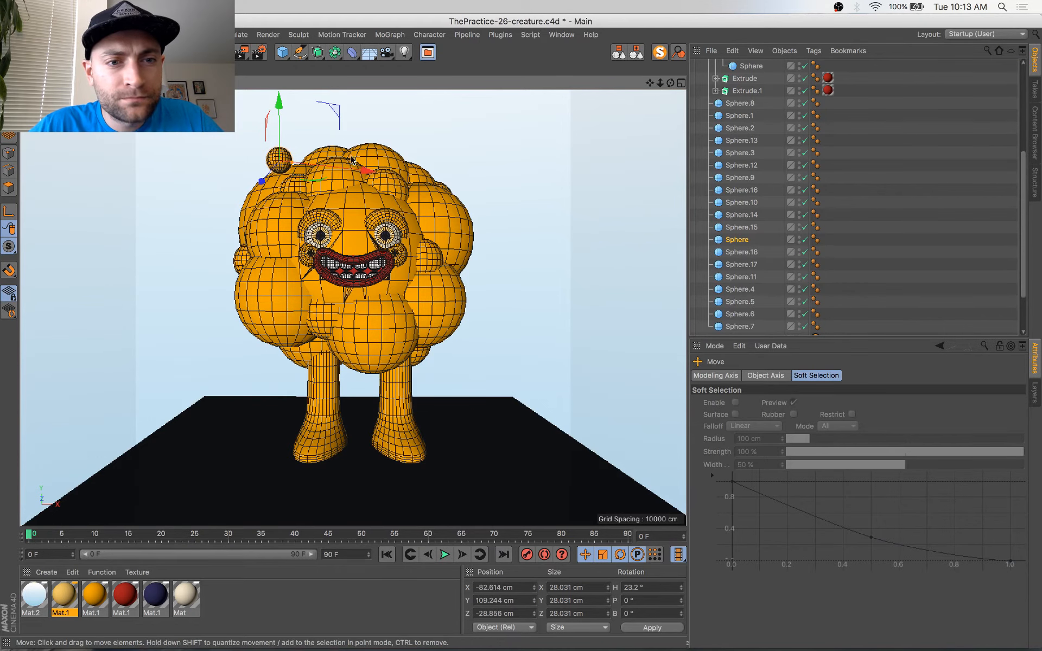
# Step: Duplicate the small head sphere, place the copy at about X 119.1, Y -122, Z 57.6 cm, shrink it to about 21.2 cm, and save
pyautogui.keyDown('ctrl'); pyautogui.moveTo(742, 244); pyautogui.dragTo(744, 248); pyautogui.keyUp('ctrl')
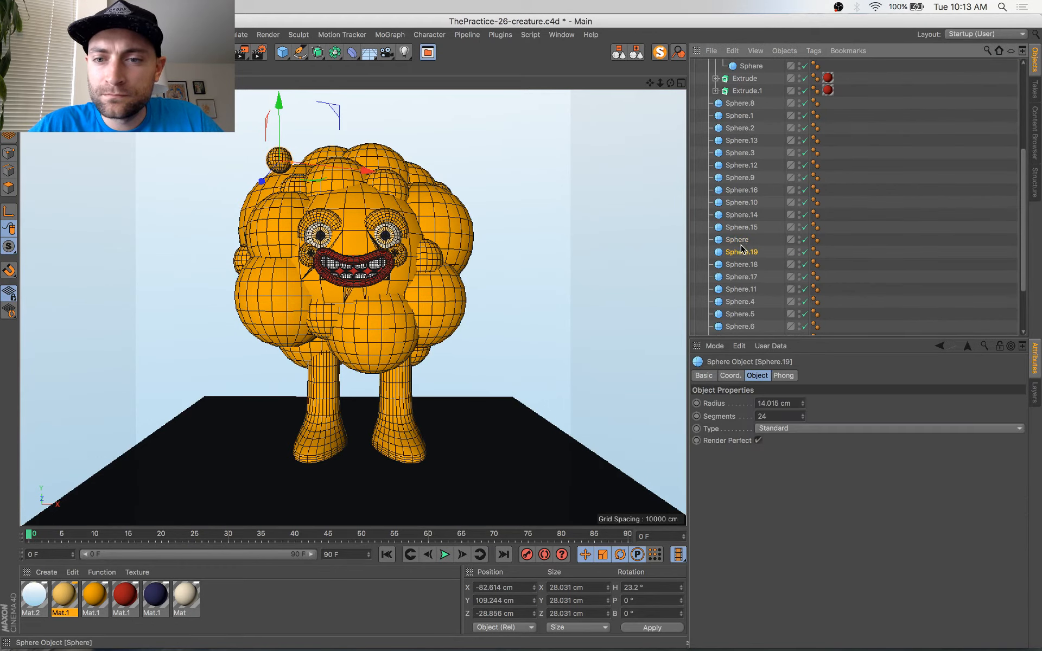
pyautogui.moveTo(279, 106); pyautogui.dragTo(269, 341)
pyautogui.moveTo(329, 299); pyautogui.dragTo(465, 340)
pyautogui.press('t')
pyautogui.press('e')
pyautogui.moveTo(486, 302); pyautogui.dragTo(487, 295)
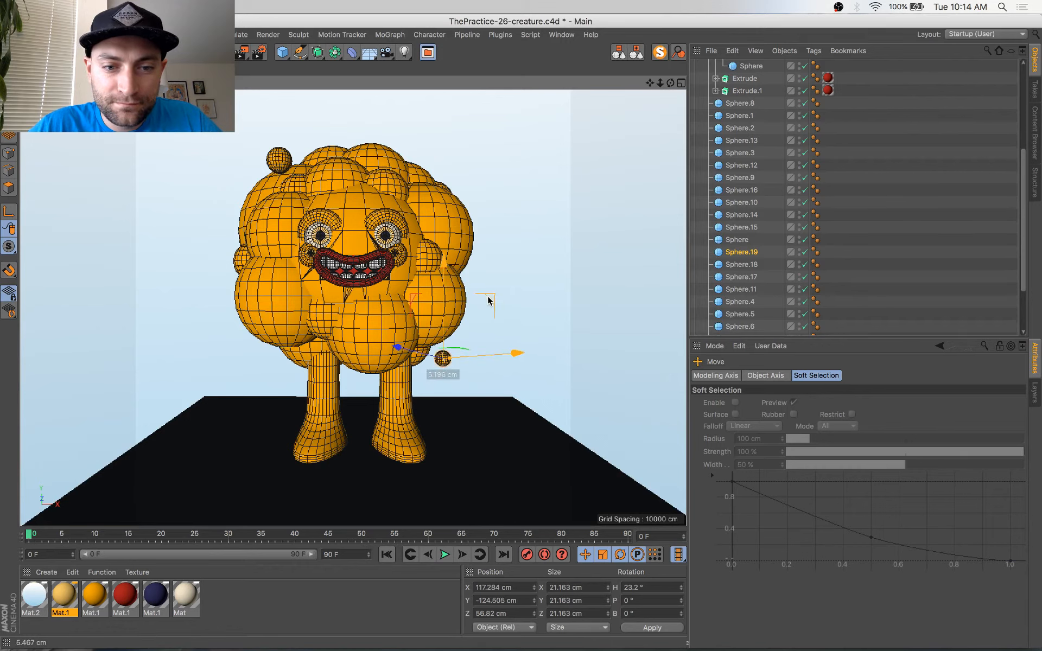
pyautogui.hotkey('ctrl', 's')
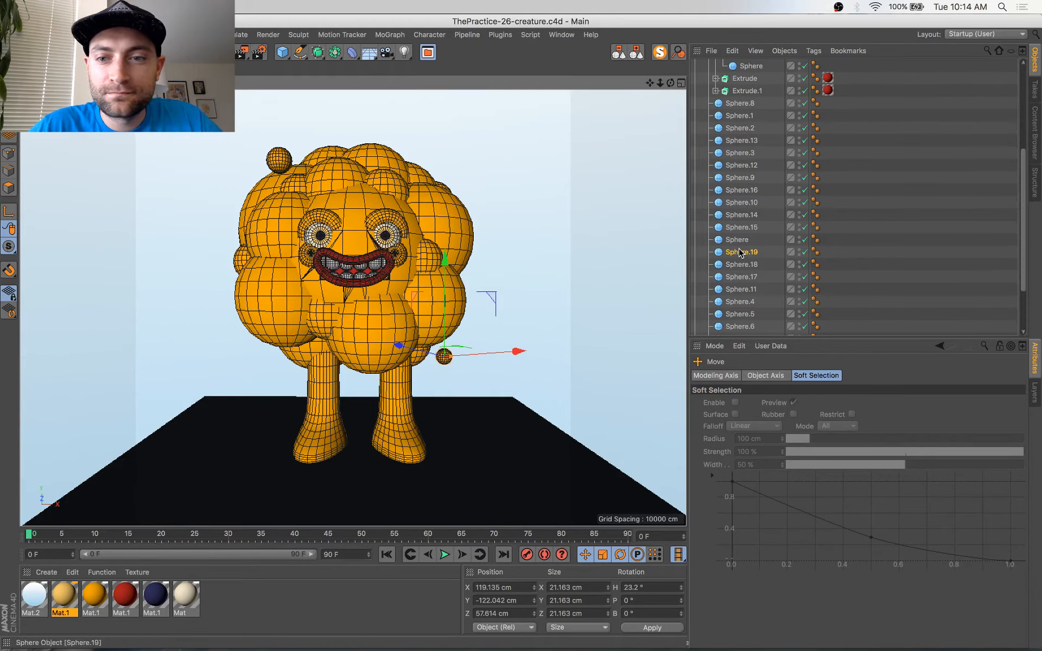
# Step: Duplicate the small lower sphere Sphere.19 and move the copy up beside the head to about X 83.5, Y 80.5, Z -48.2 cm
pyautogui.keyDown('ctrl'); pyautogui.moveTo(738, 253); pyautogui.dragTo(735, 245); pyautogui.keyUp('ctrl')
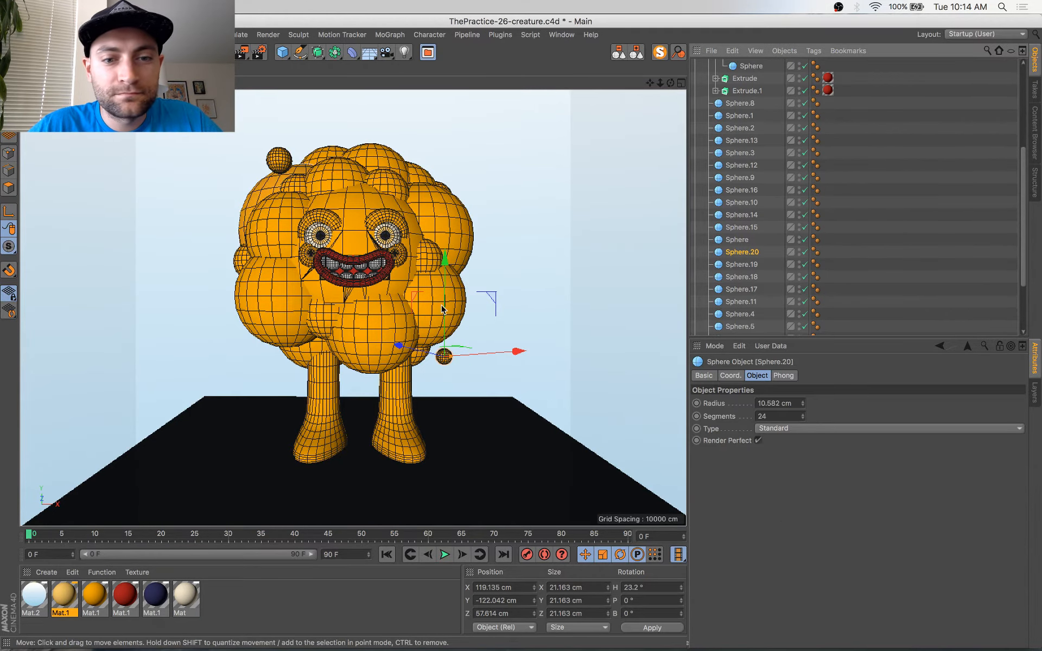
pyautogui.moveTo(496, 294); pyautogui.dragTo(492, 137)
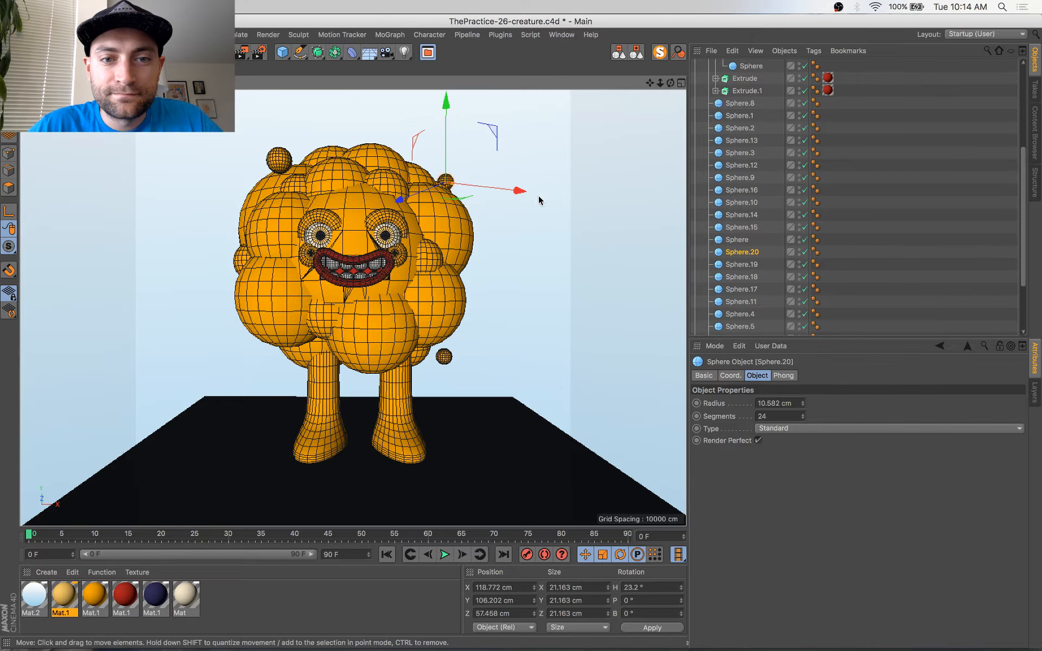
pyautogui.moveTo(411, 196); pyautogui.dragTo(499, 178)
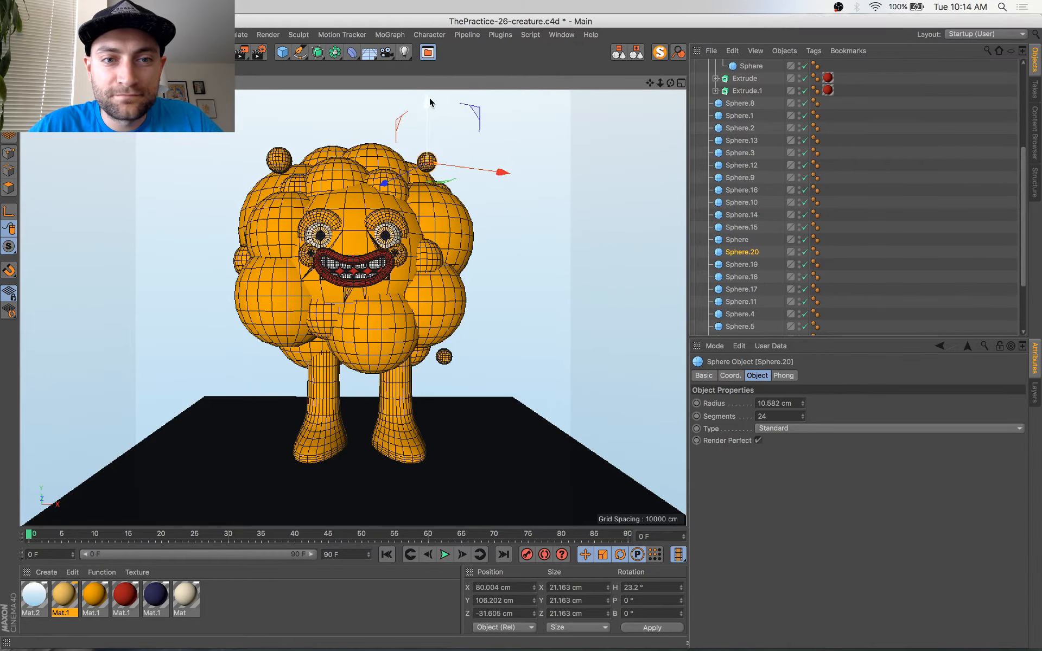
pyautogui.moveTo(432, 104); pyautogui.dragTo(431, 127)
pyautogui.moveTo(398, 207); pyautogui.dragTo(406, 205)
pyautogui.moveTo(434, 163); pyautogui.dragTo(433, 156)
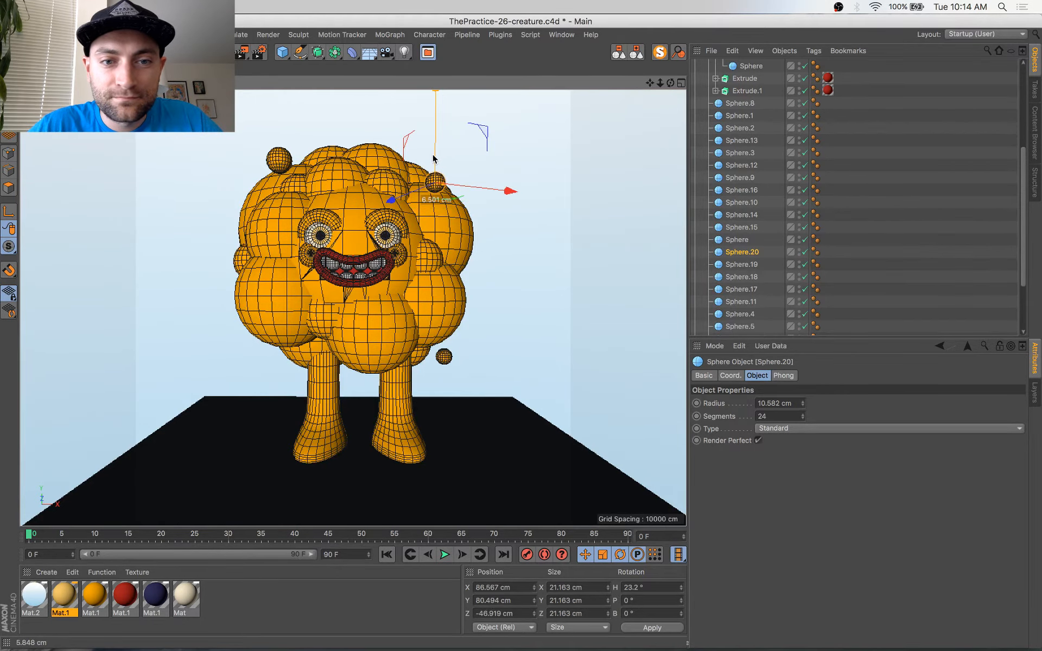
pyautogui.moveTo(496, 189); pyautogui.dragTo(495, 188)
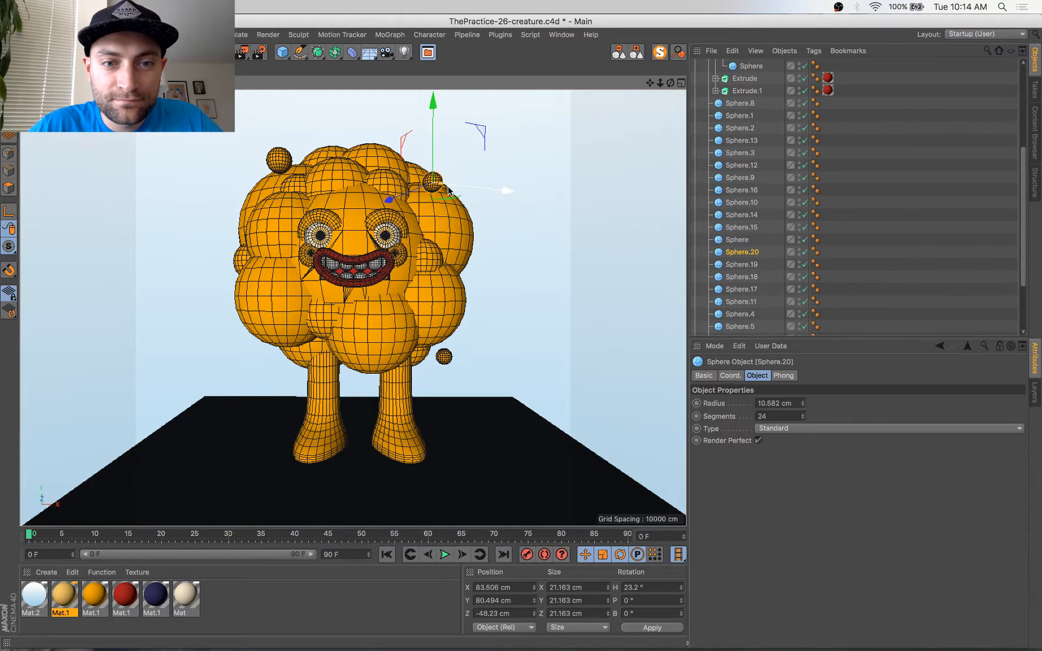
# Step: Enlarge Sphere.18 behind the small new head sphere to about 61.7 cm across
pyautogui.click(460, 168)
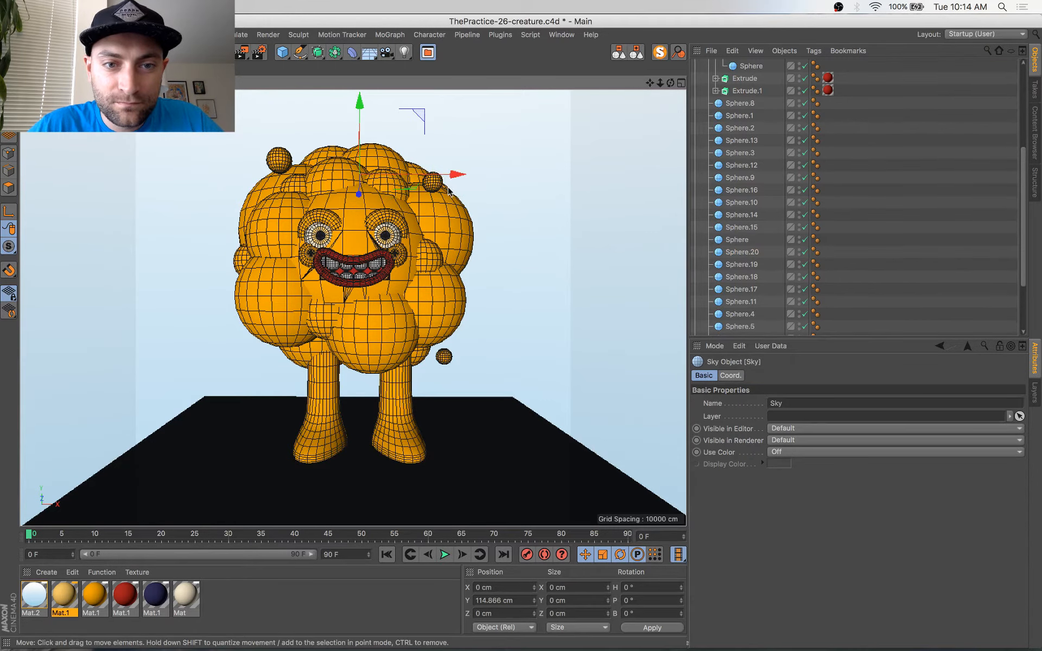
pyautogui.click(446, 190)
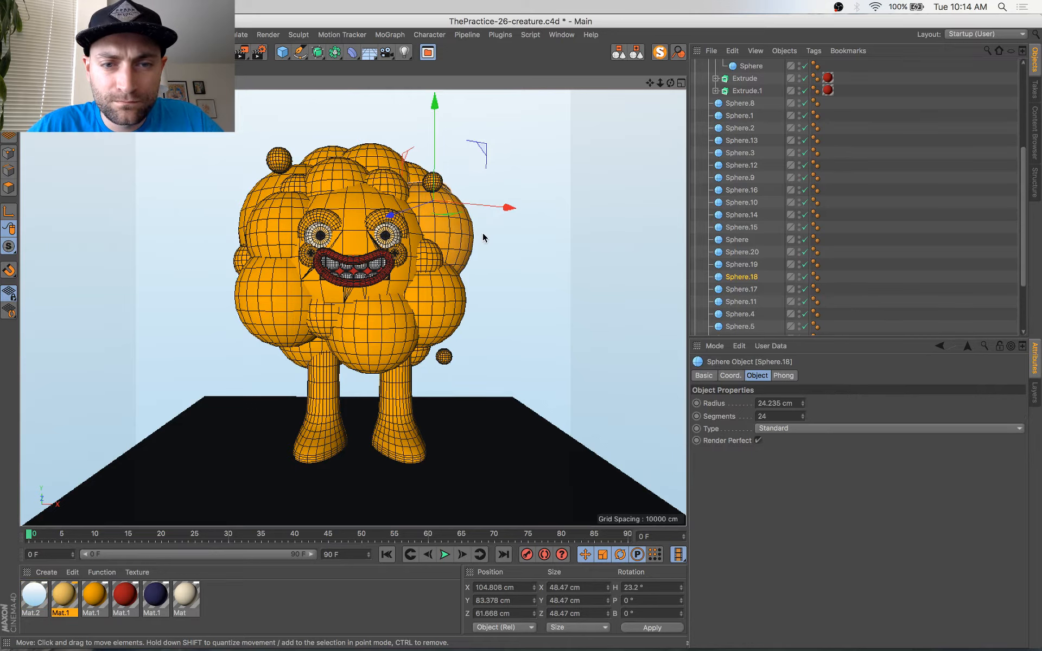
pyautogui.click(806, 277)
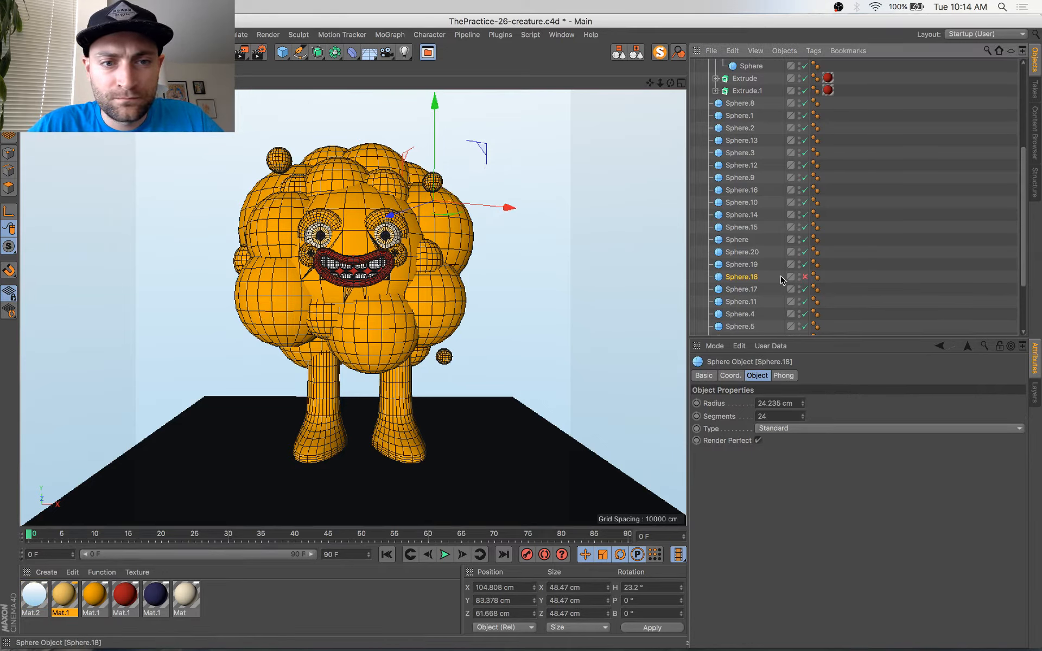
pyautogui.press('t')
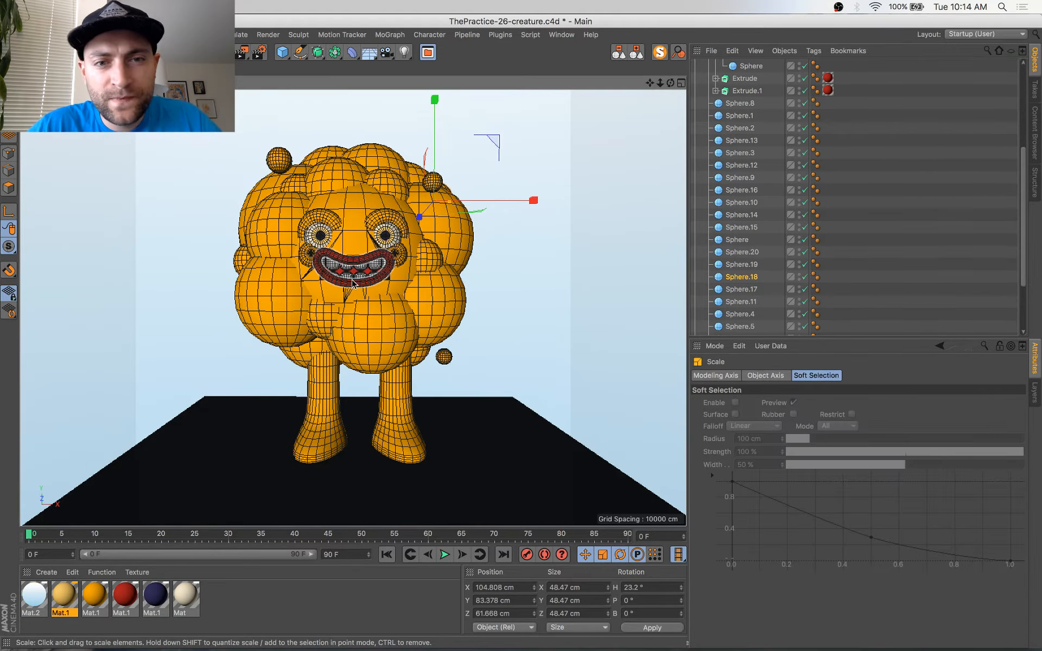
pyautogui.moveTo(456, 251); pyautogui.dragTo(486, 247)
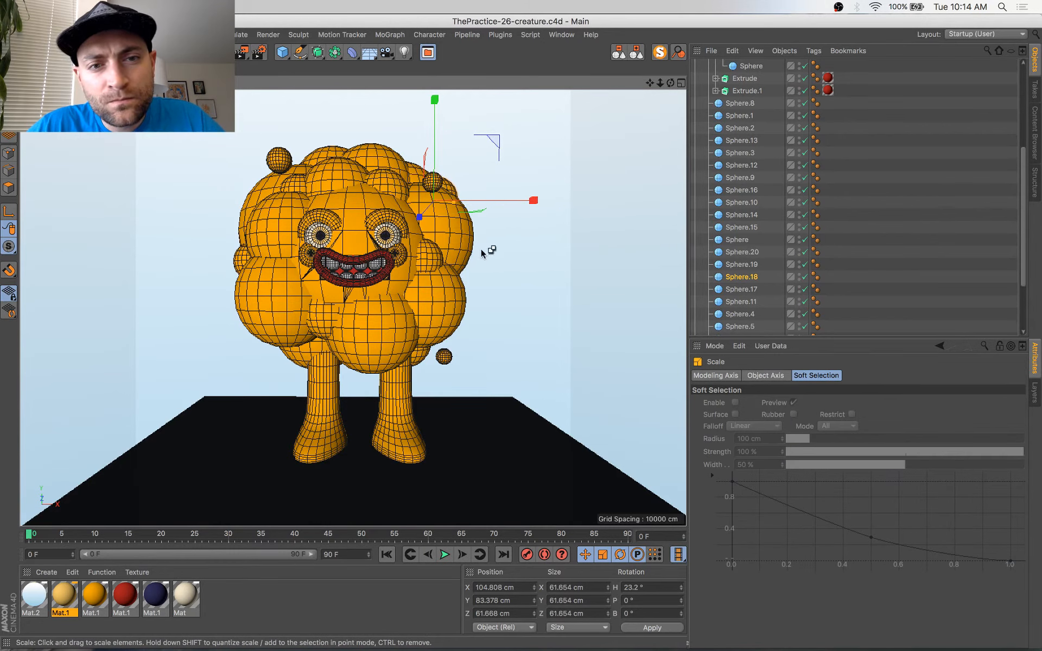
# Step: Raise the small sphere Sphere.20 beside the head to about Y 83.9 cm and save the scene
pyautogui.click(433, 183)
pyautogui.press('e')
pyautogui.moveTo(483, 130); pyautogui.dragTo(484, 129)
pyautogui.press('super+s')
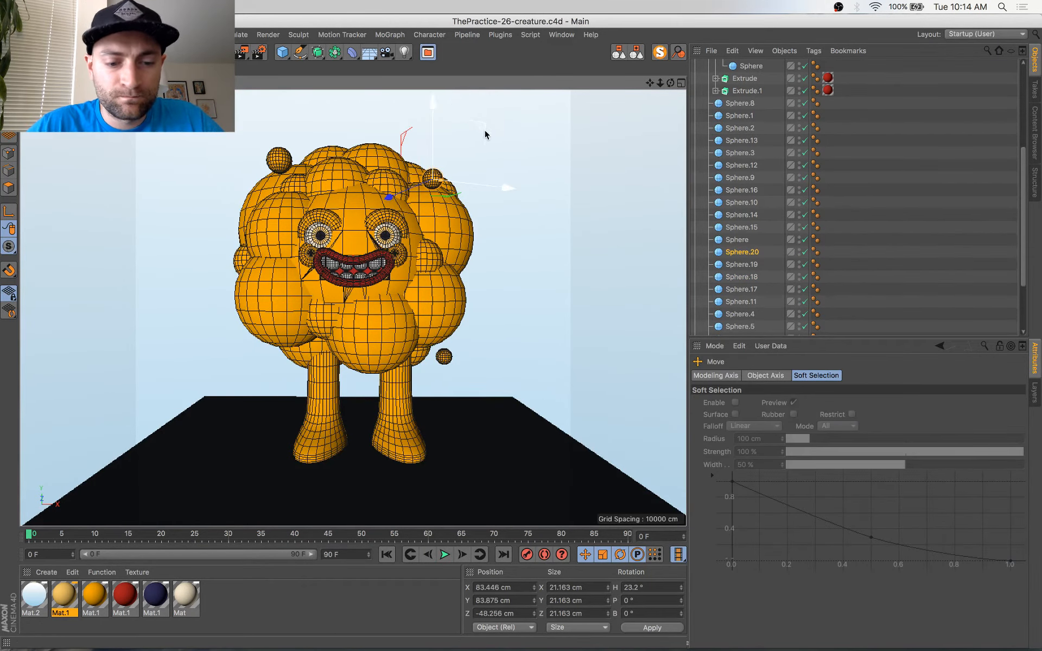
# Step: Render the creature with the added small spheres and compare the result with the previous render in the history
pyautogui.hotkey('shift', 'r')
pyautogui.press('super+Tab')
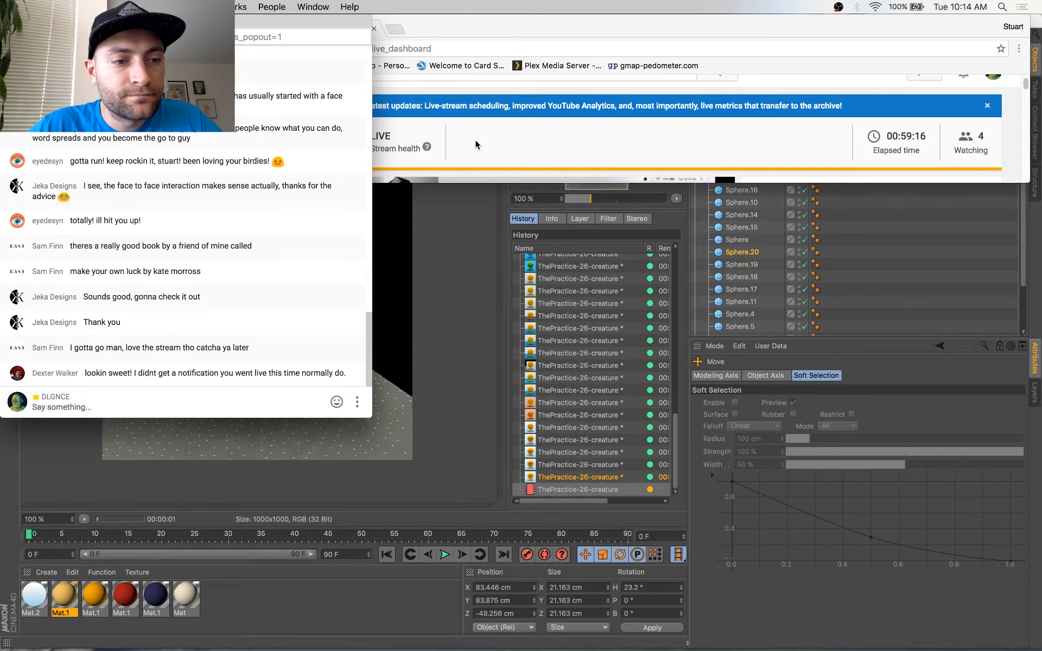
pyautogui.press('super+Tab')
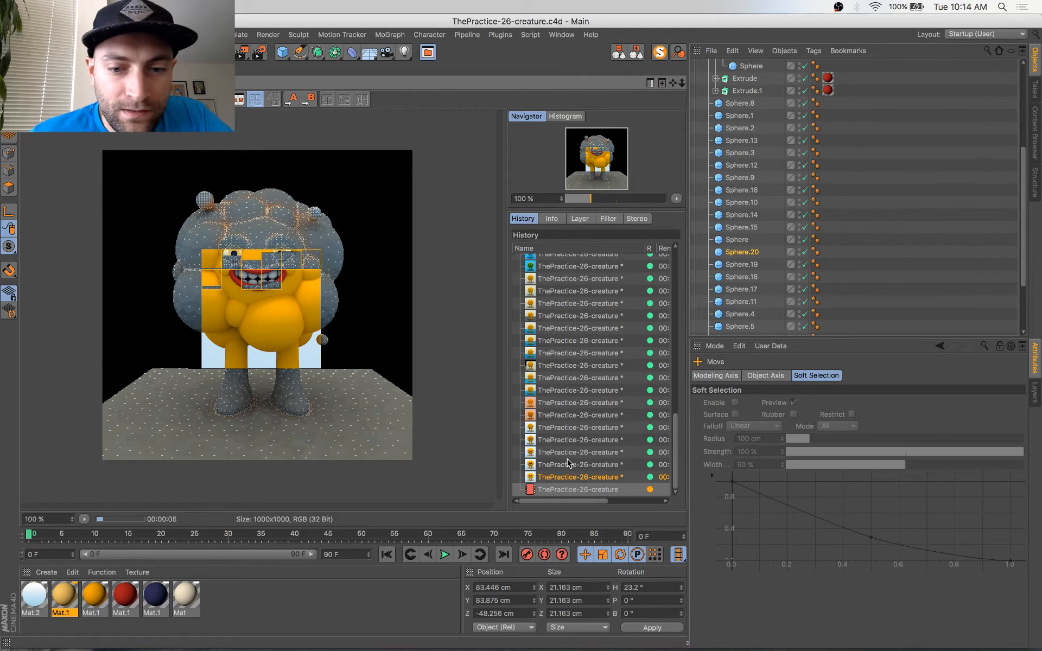
pyautogui.press('Up')
pyautogui.press('Down')
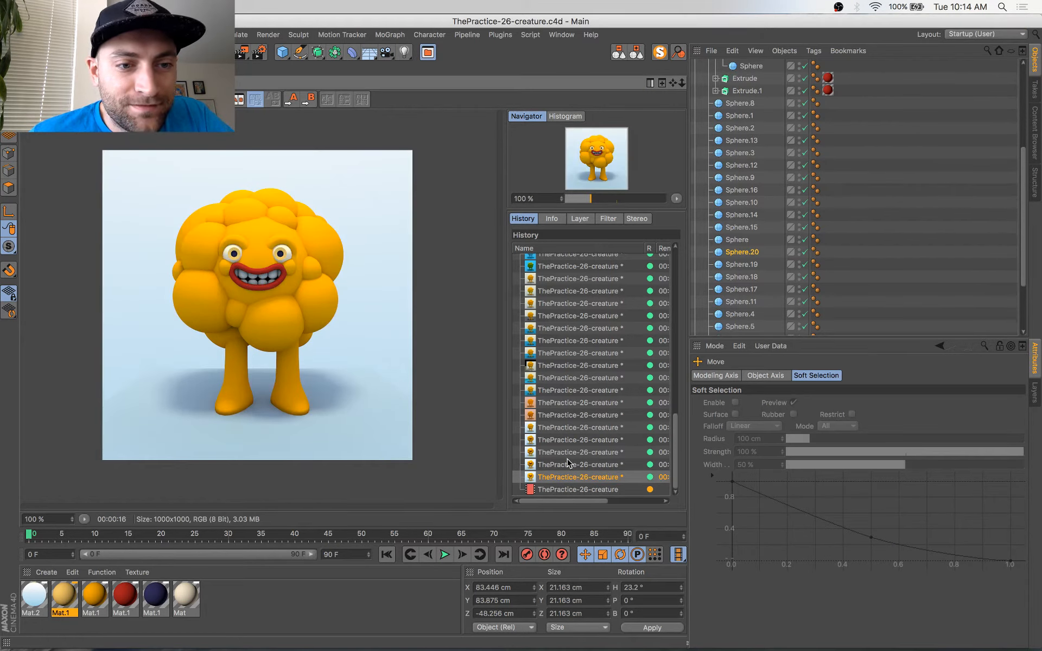
pyautogui.press('Down')
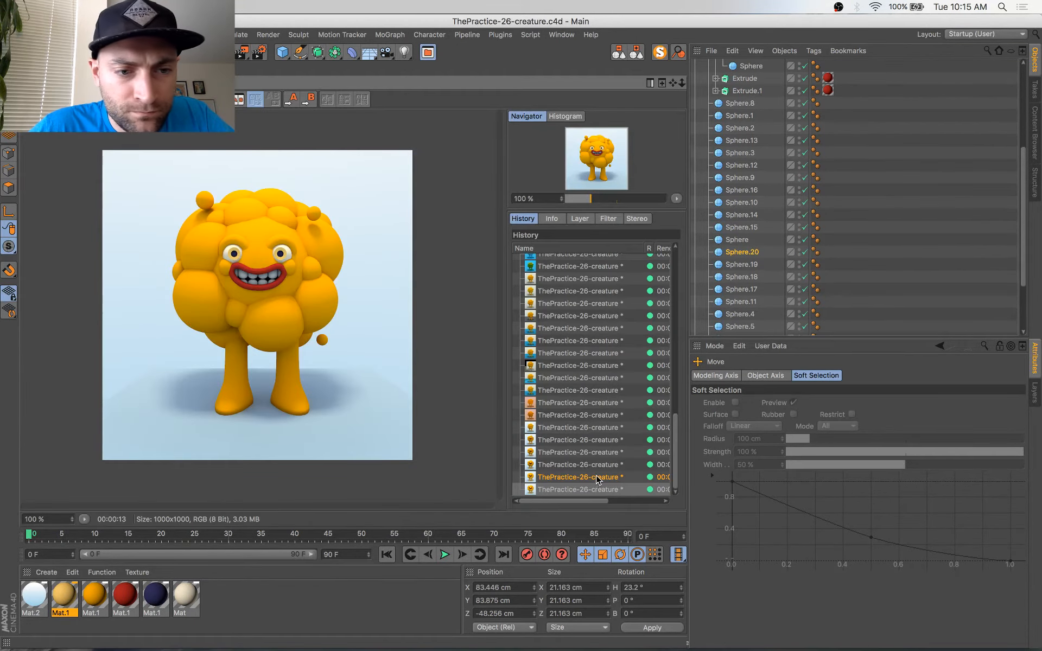
pyautogui.click(598, 479)
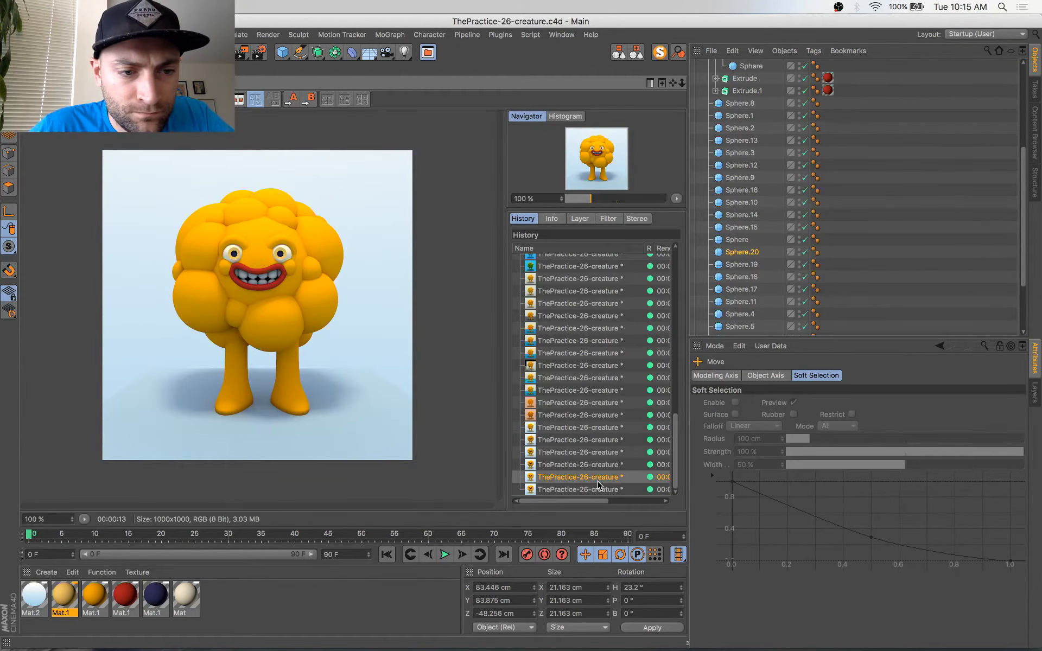
pyautogui.click(599, 491)
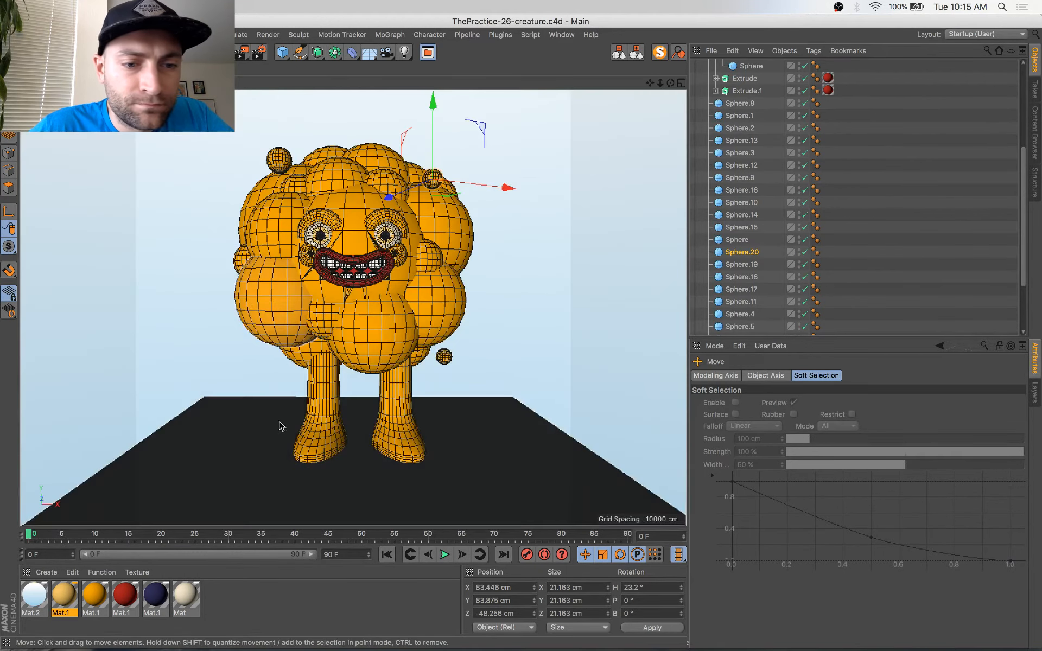
# Step: Enlarge the floor Cube to about 672 cm along X and 809 cm along Z
pyautogui.click(239, 442)
pyautogui.moveTo(582, 446); pyautogui.dragTo(622, 447)
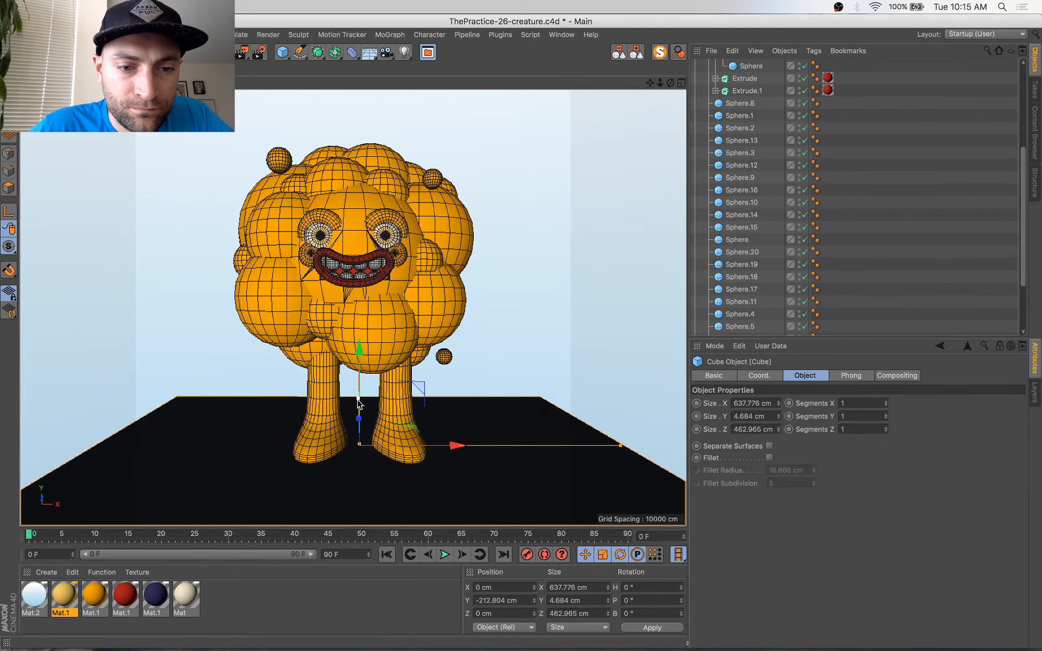
pyautogui.moveTo(359, 409); pyautogui.dragTo(357, 380)
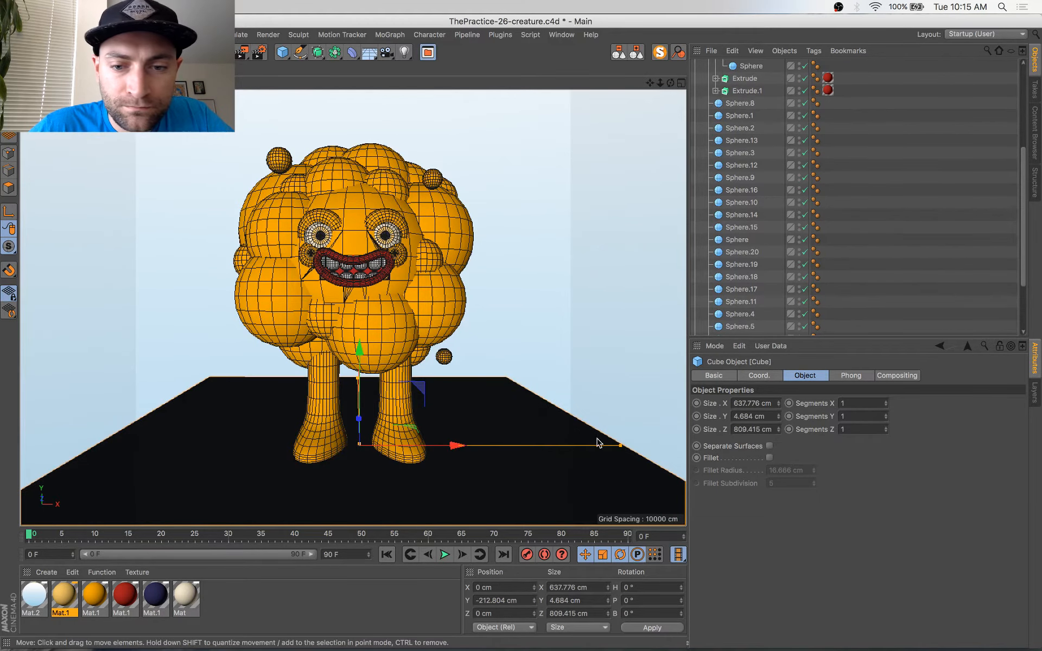
pyautogui.moveTo(621, 446); pyautogui.dragTo(635, 445)
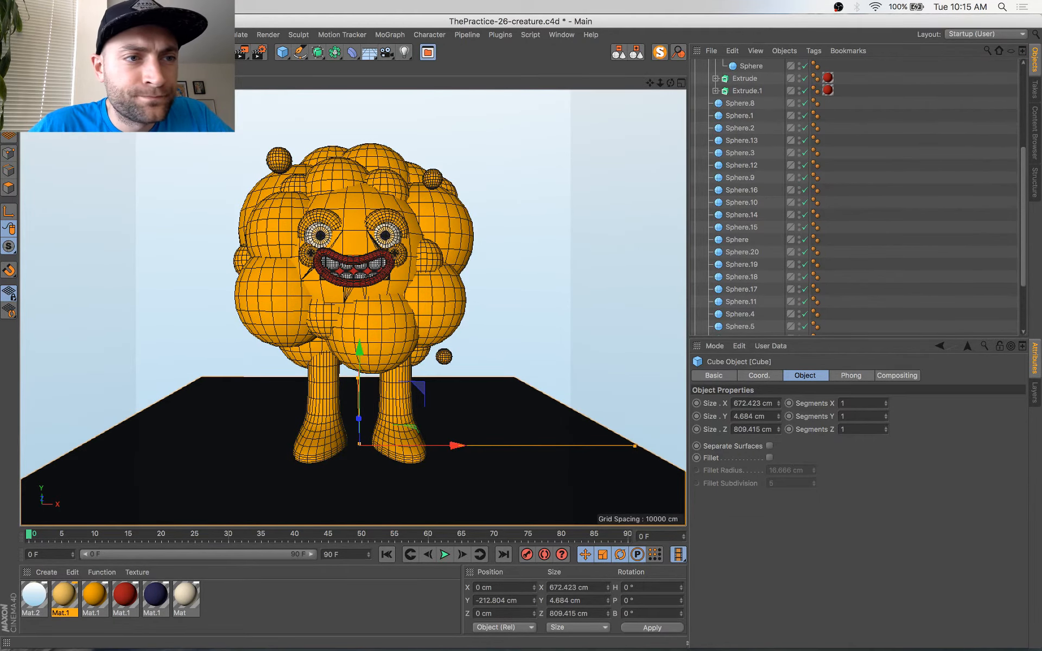
# Step: Render the scene with the larger floor and bring up the previous render from the history for comparison
pyautogui.hotkey('shift', 'r')
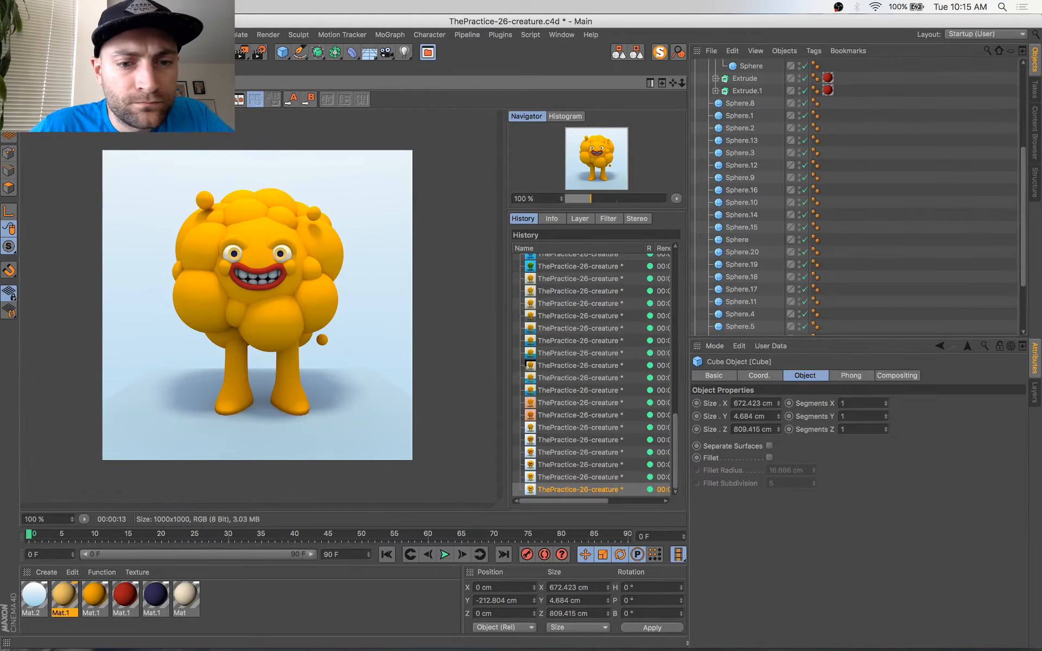
pyautogui.click(38, 68)
pyautogui.hotkey('shift', 'r')
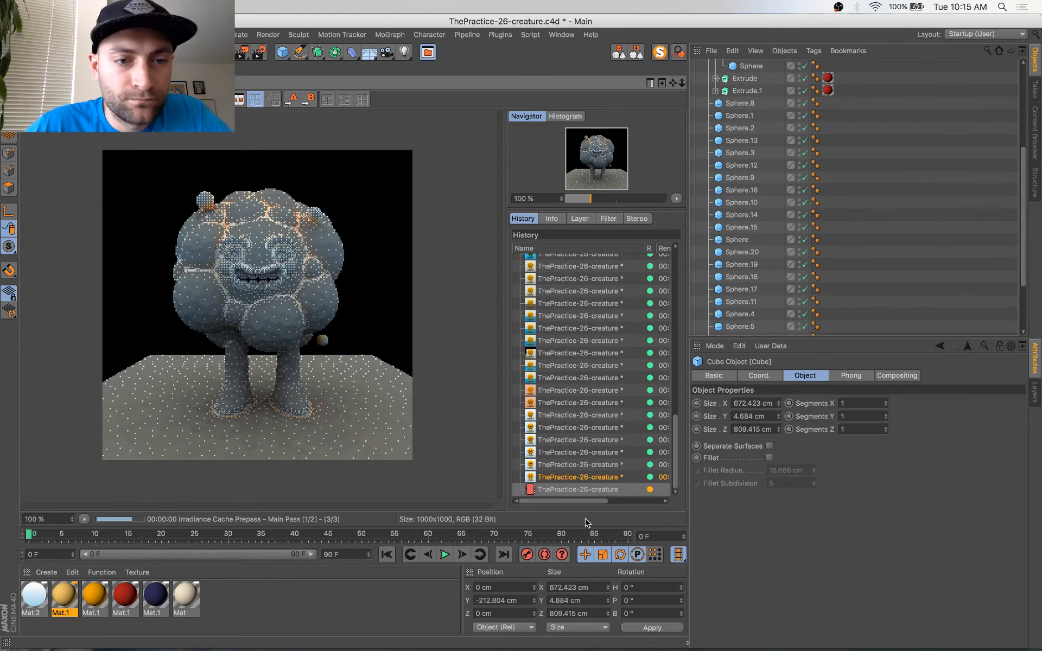
pyautogui.click(571, 478)
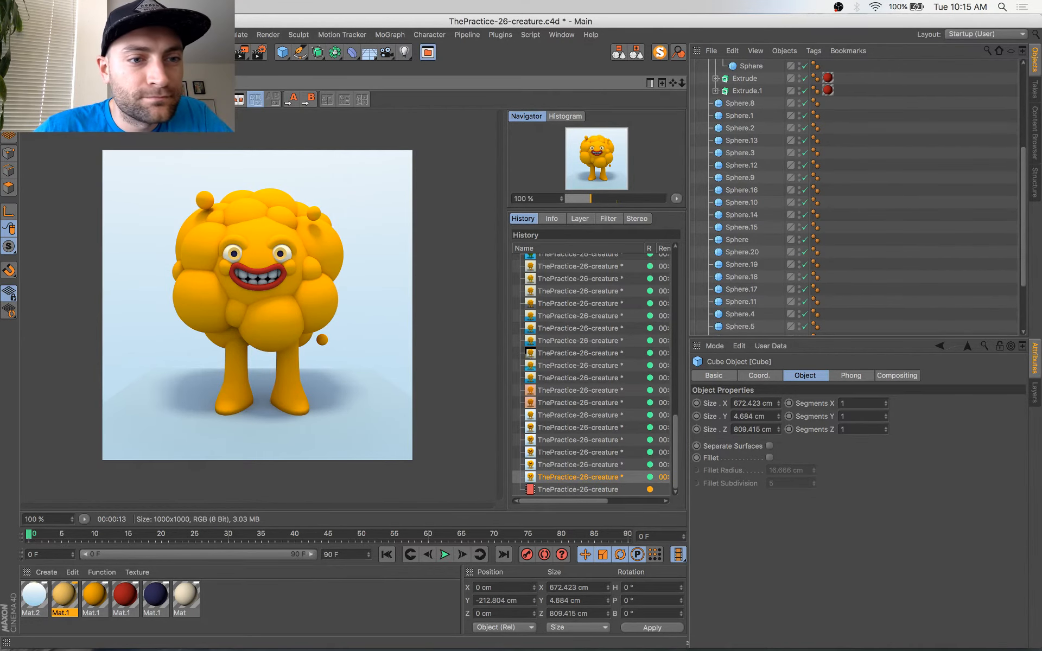
# Step: Shrink the small sphere above the head to about 25.3 cm and move it to about X -84, Y 102.6, Z -42.9 cm
pyautogui.click(39, 68)
pyautogui.click(279, 161)
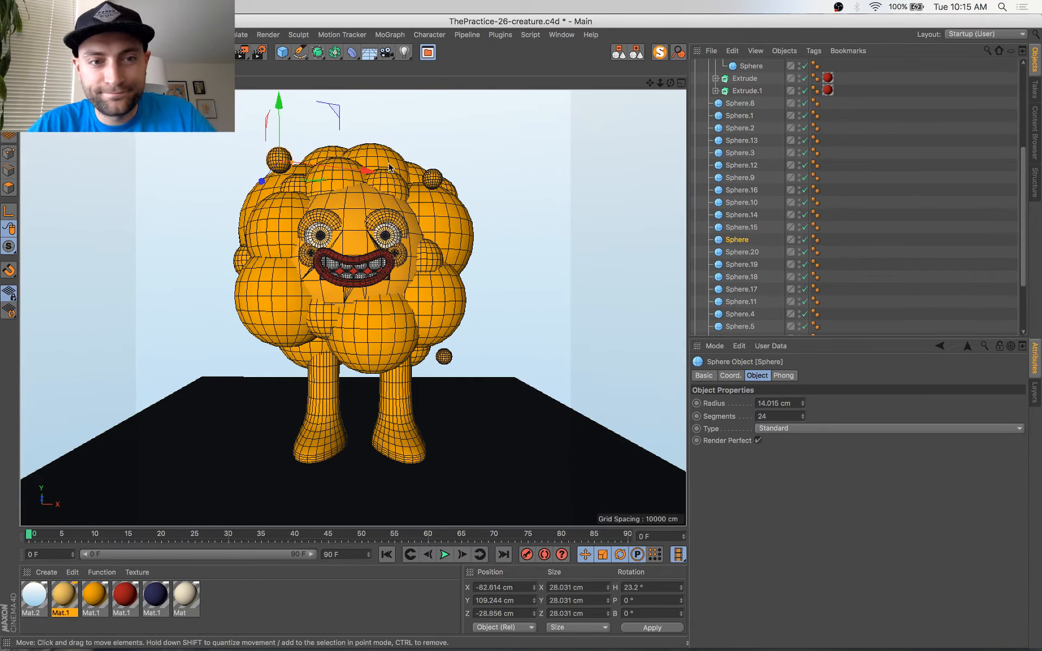
pyautogui.press('t')
pyautogui.moveTo(407, 117); pyautogui.dragTo(375, 122)
pyautogui.press('e')
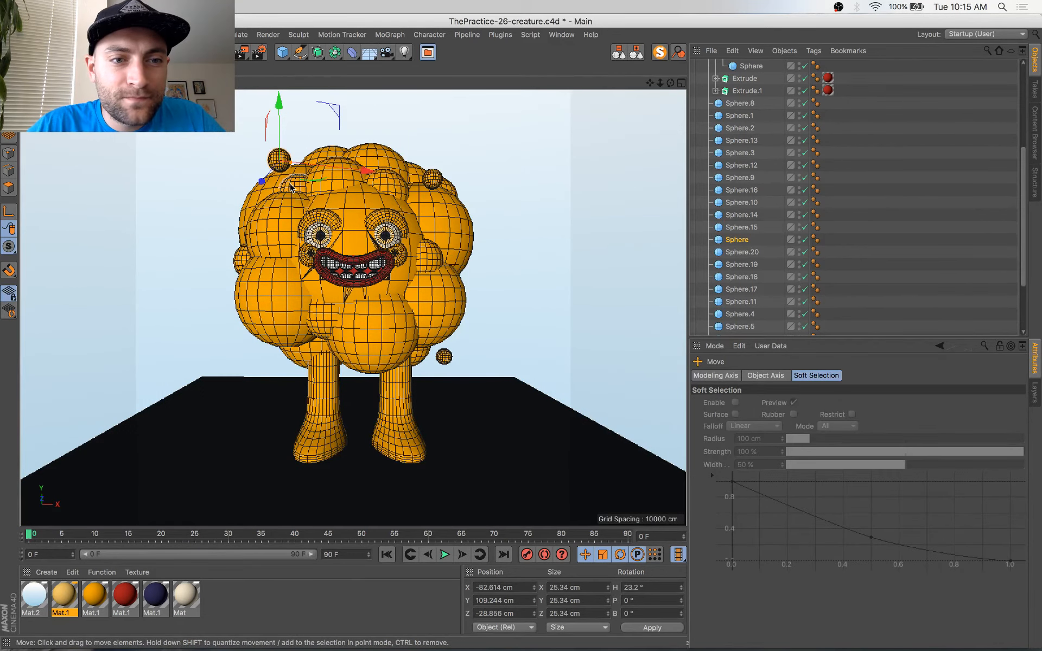
pyautogui.moveTo(291, 188); pyautogui.dragTo(373, 173)
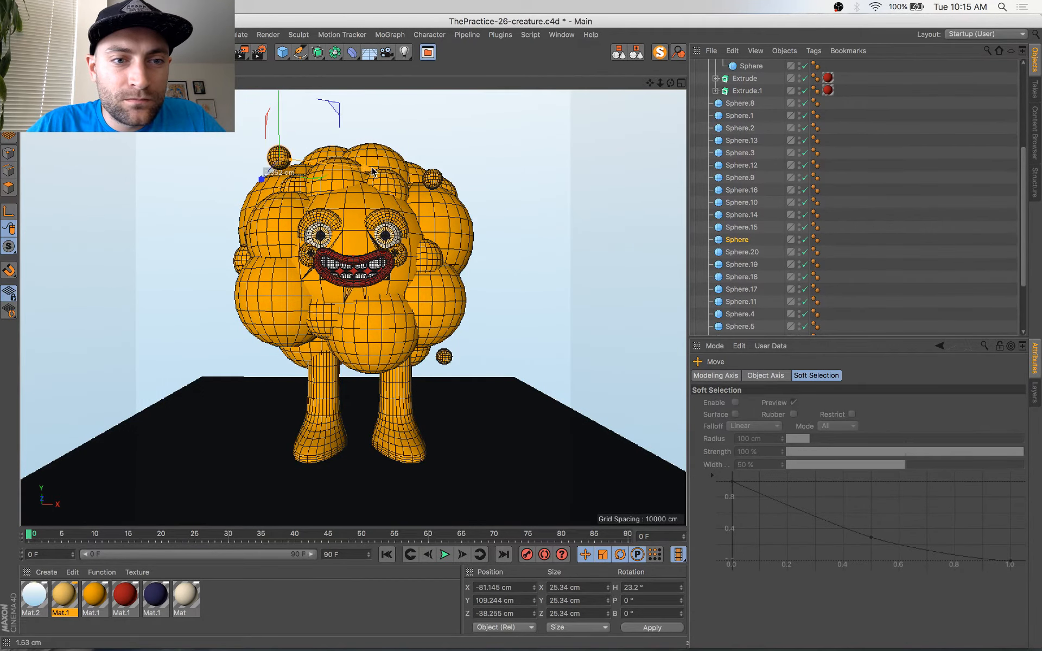
pyautogui.moveTo(281, 113); pyautogui.dragTo(281, 116)
pyautogui.moveTo(369, 173); pyautogui.dragTo(365, 174)
pyautogui.moveTo(266, 184); pyautogui.dragTo(262, 179)
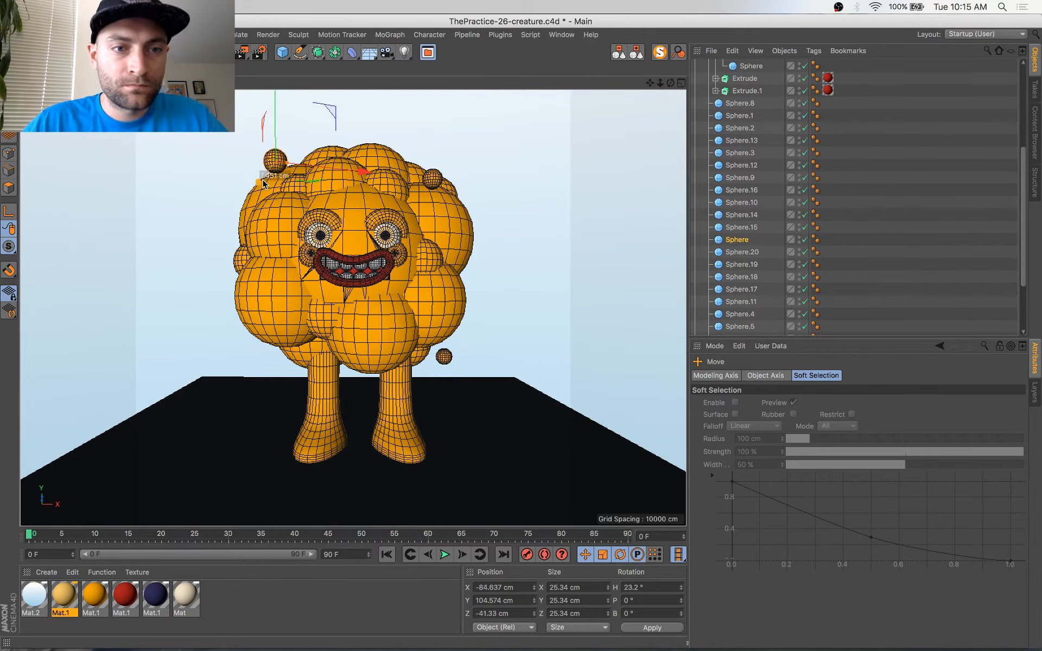
pyautogui.moveTo(275, 128); pyautogui.dragTo(278, 129)
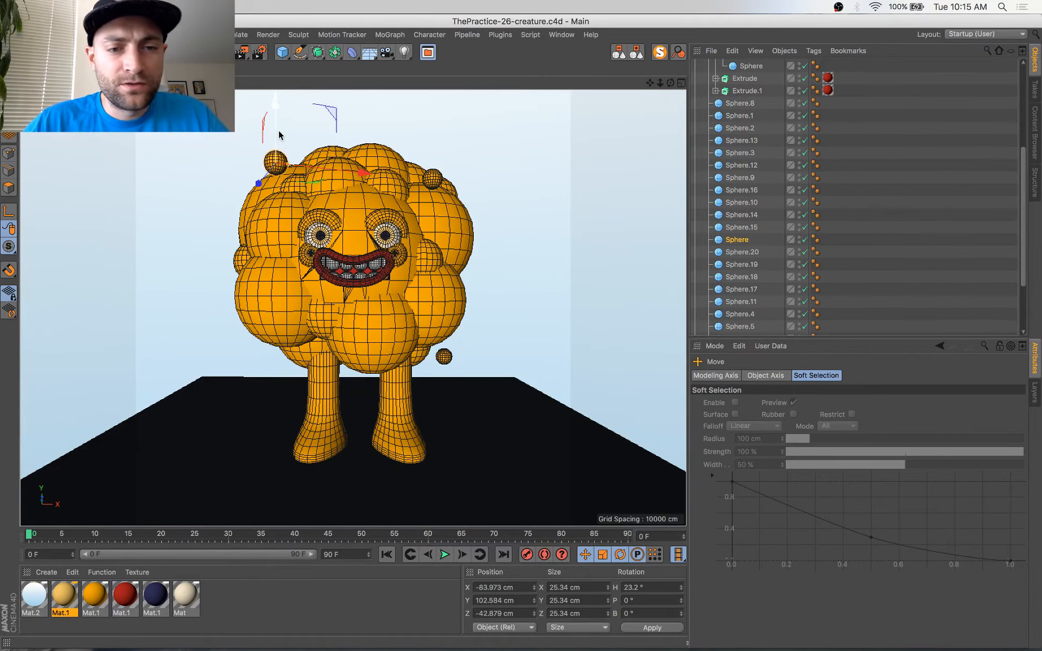
# Step: Duplicate the small sphere above the head, move the copy to about X -136, Y -104, Z 100 cm near the lower body, and save
pyautogui.press('super+Tab')
pyautogui.press('super+Tab')
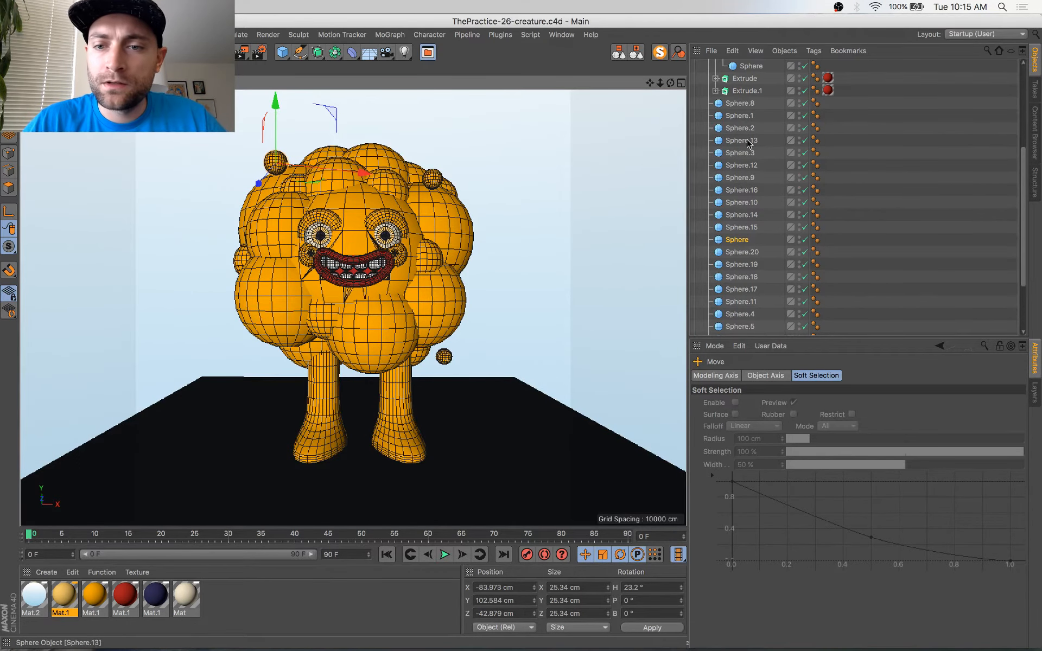
pyautogui.keyDown('ctrl'); pyautogui.moveTo(742, 245); pyautogui.dragTo(737, 253); pyautogui.keyUp('ctrl')
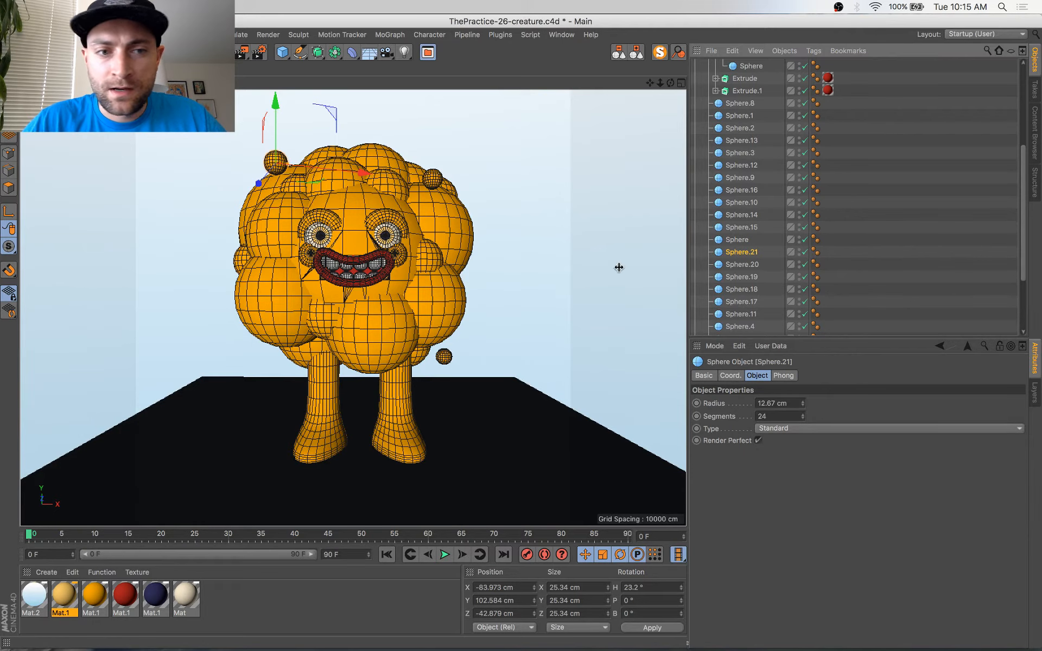
pyautogui.press('e')
pyautogui.moveTo(276, 111); pyautogui.dragTo(277, 291)
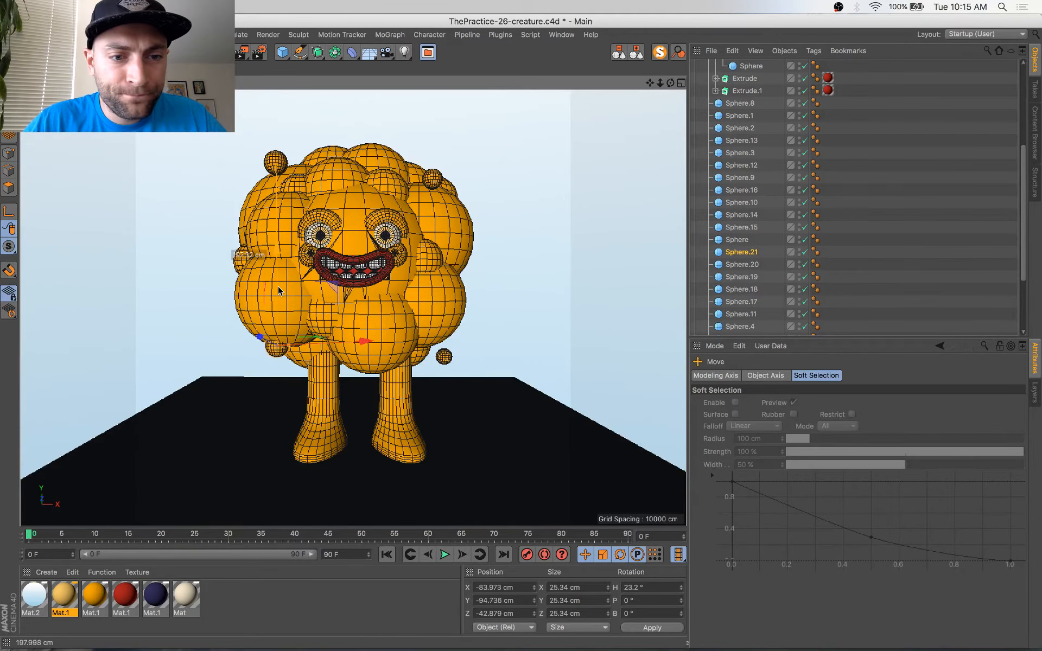
pyautogui.moveTo(260, 338); pyautogui.dragTo(241, 333)
pyautogui.moveTo(252, 231); pyautogui.dragTo(252, 239)
pyautogui.moveTo(337, 336); pyautogui.dragTo(343, 337)
pyautogui.press('super+s')
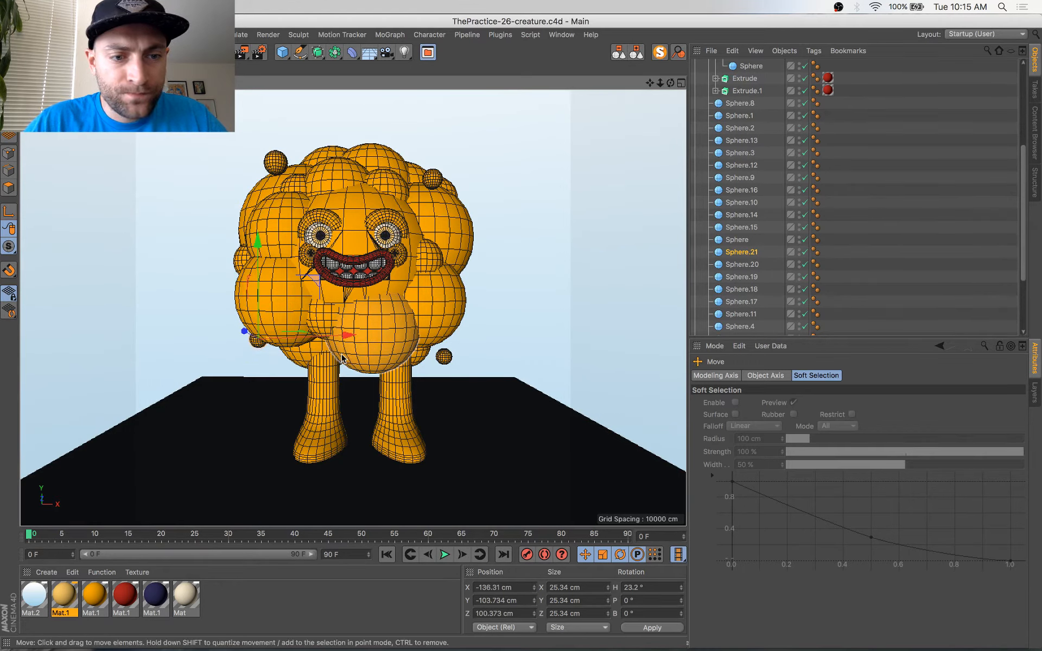
# Step: Fine-tune the duplicated small sphere's position to about X -149, Y -111, Z 130 cm and save the scene
pyautogui.moveTo(260, 243); pyautogui.dragTo(259, 248)
pyautogui.moveTo(245, 335); pyautogui.dragTo(241, 332)
pyautogui.moveTo(255, 262); pyautogui.dragTo(253, 263)
pyautogui.press('super+s')
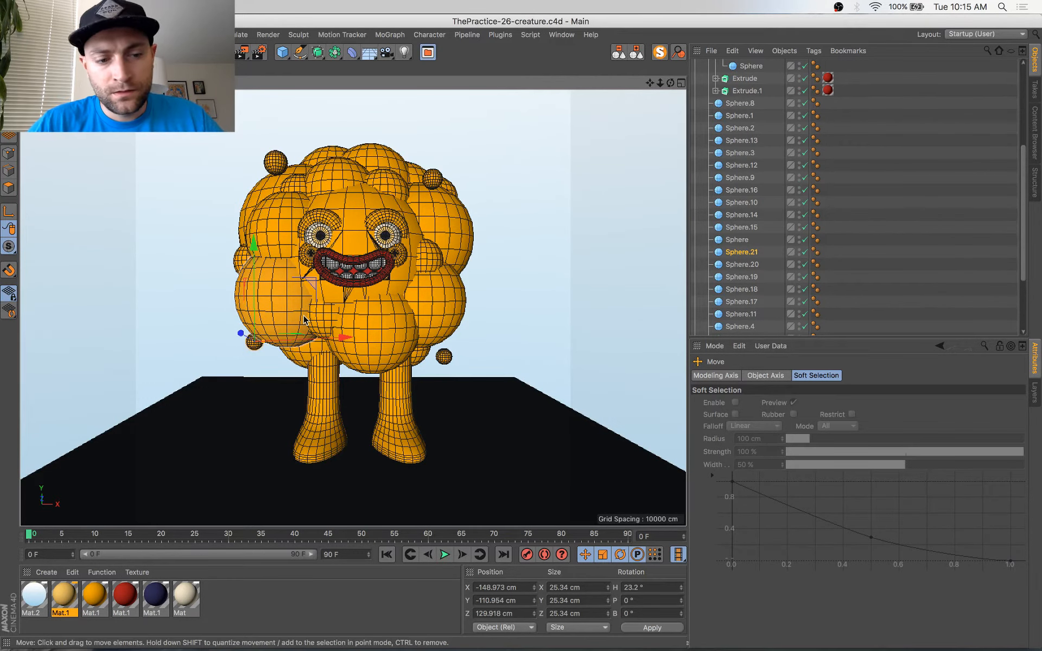
# Step: Open the creature's orange material for editing and add a Gradient shader as its color texture
pyautogui.click(99, 605)
pyautogui.doubleClick(96, 599)
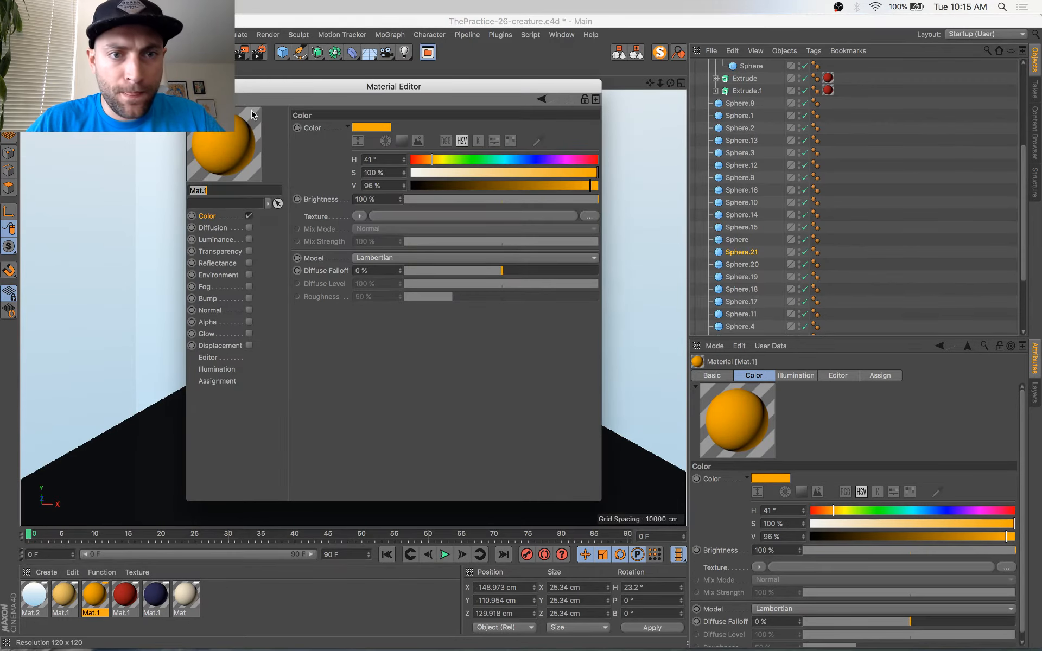
pyautogui.moveTo(347, 78); pyautogui.dragTo(573, 141)
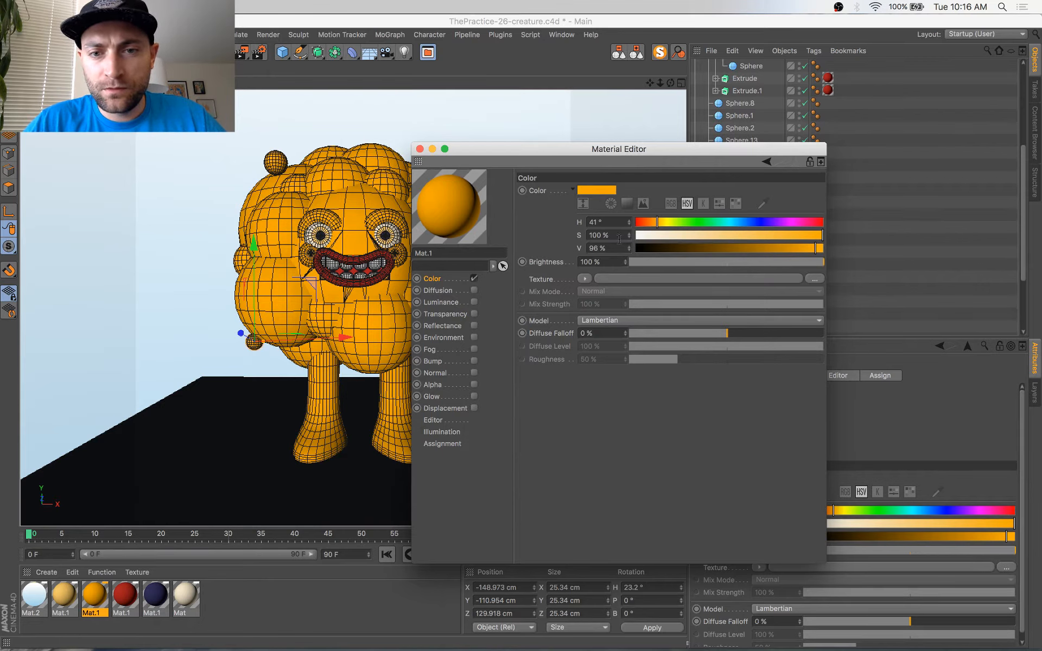
pyautogui.click(585, 280)
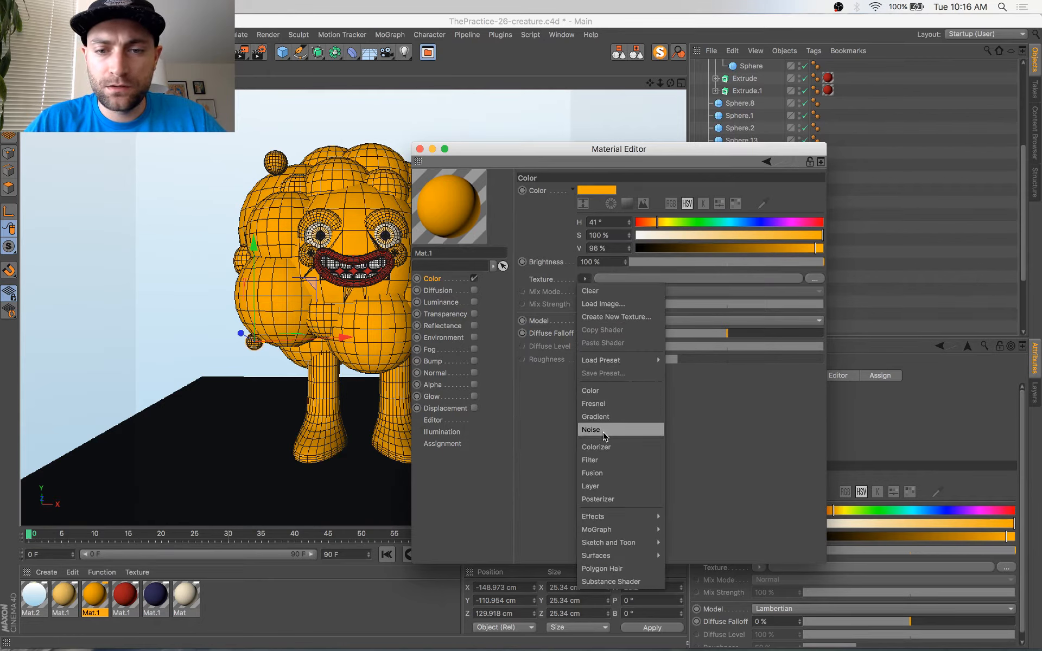
pyautogui.click(596, 416)
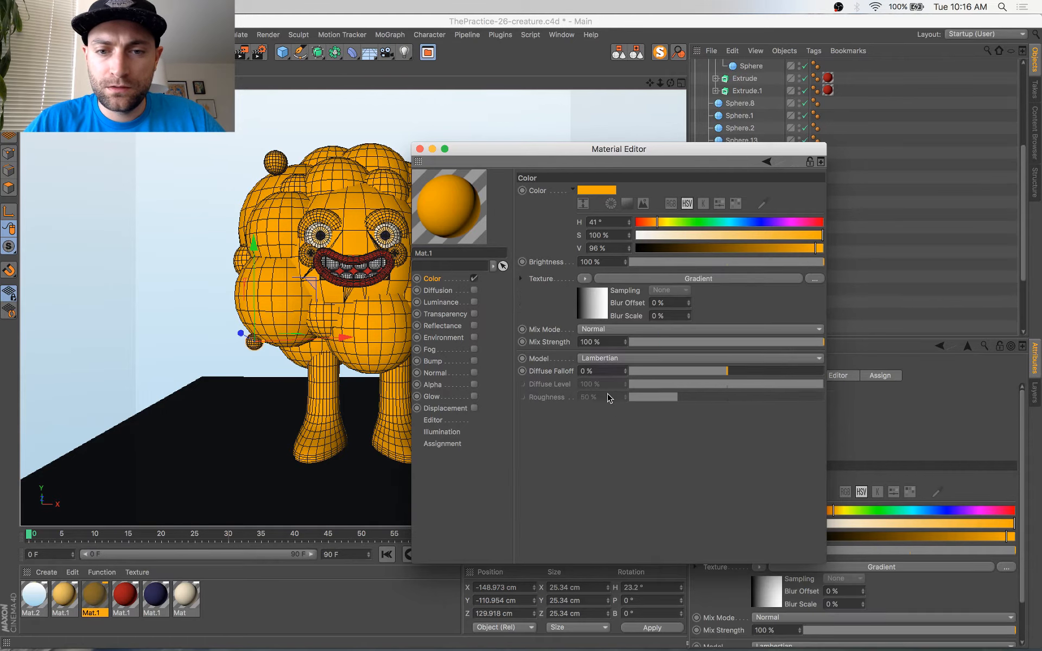
# Step: Change the gradient's black knot to orange with hue 41°, saturation 100% and value 96%
pyautogui.click(589, 306)
pyautogui.doubleClick(570, 286)
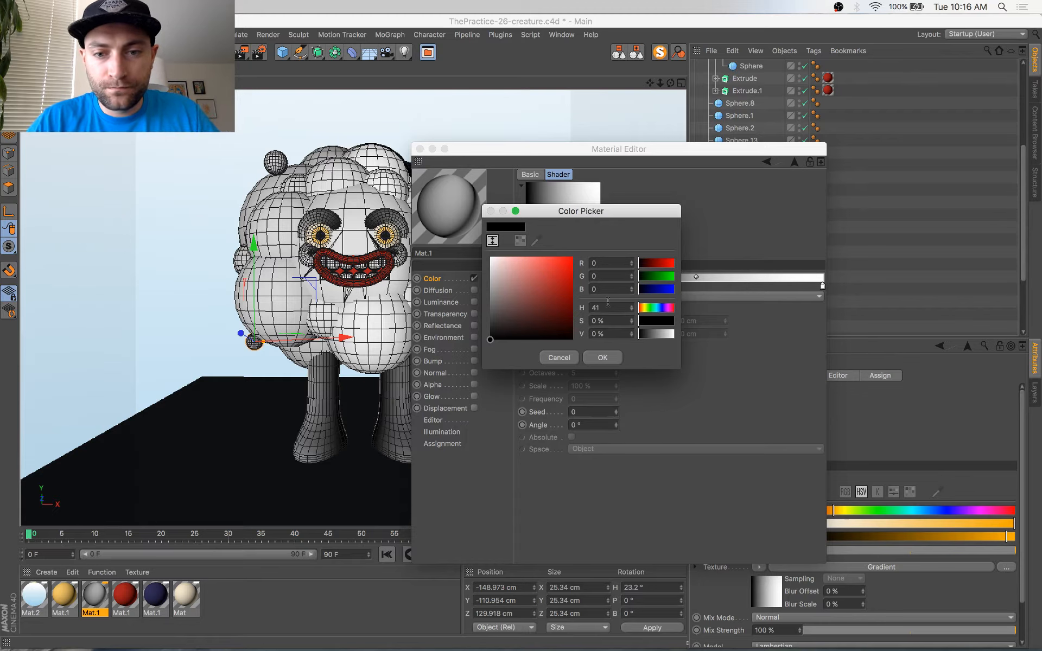
pyautogui.press('Tab')
pyautogui.write('100')
pyautogui.press('Tab')
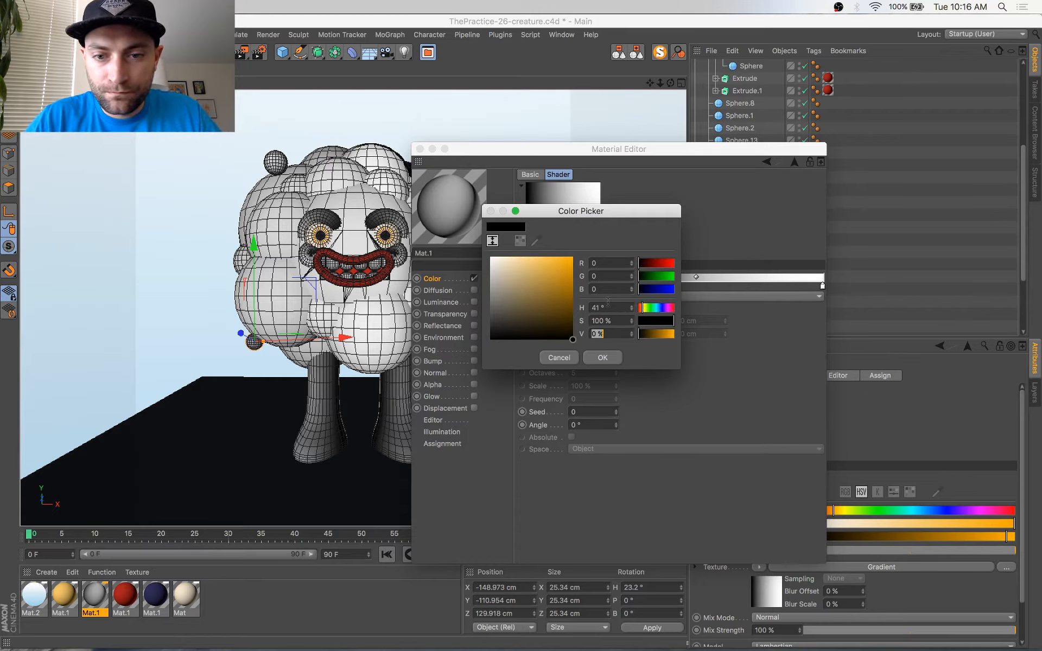
pyautogui.write('96')
pyautogui.press('Return')
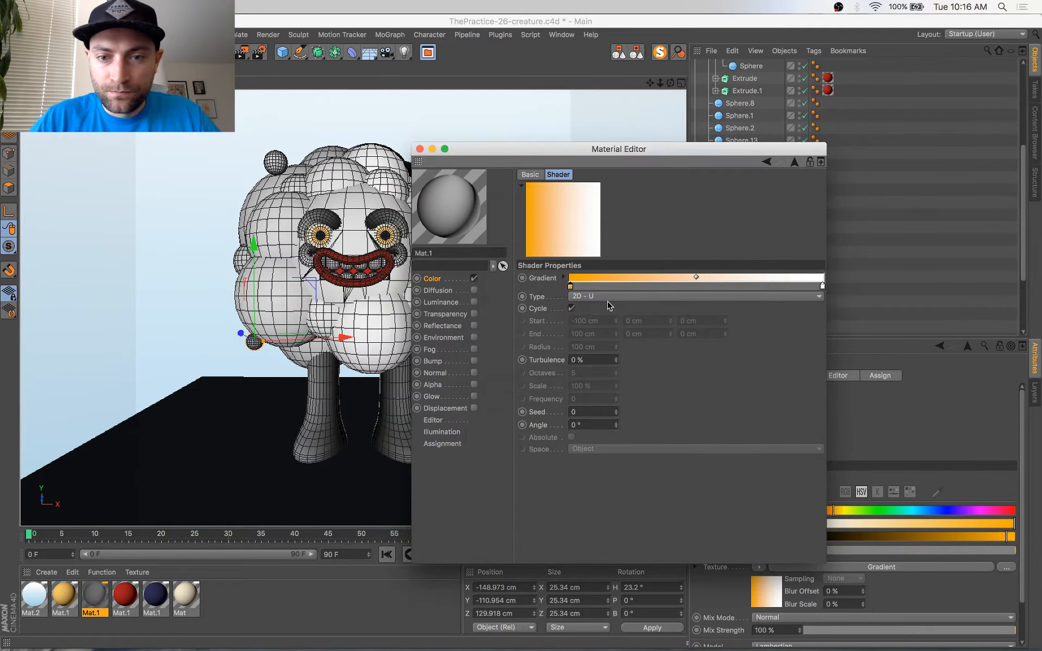
# Step: Set the gradient type to 2D - V and replace its white end knot with a copy of the orange knot
pyautogui.click(610, 296)
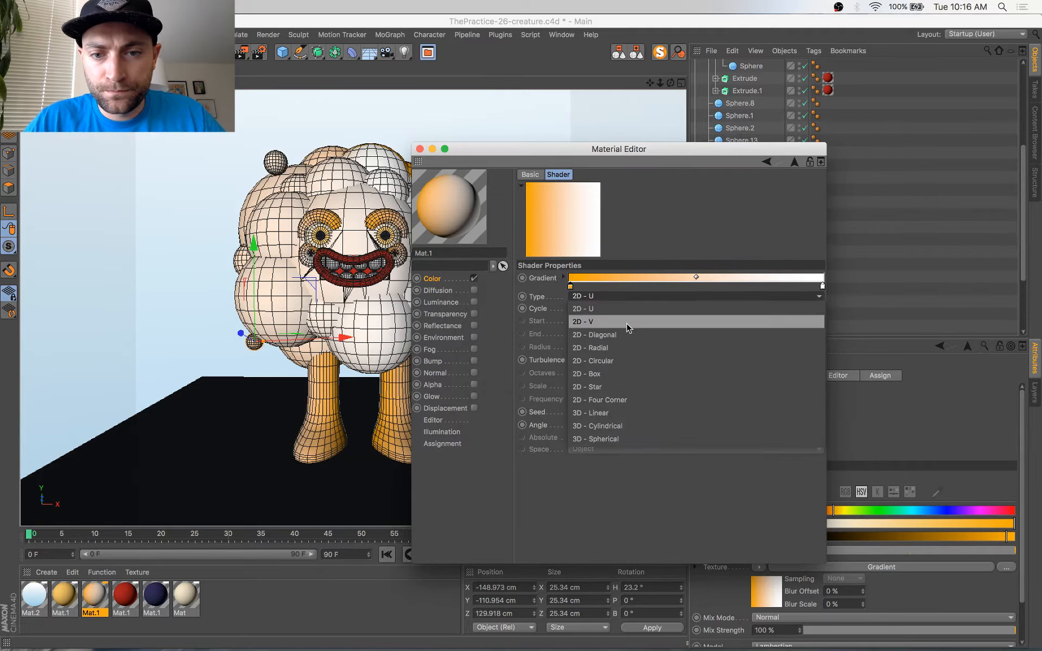
pyautogui.click(626, 321)
pyautogui.keyDown('ctrl'); pyautogui.moveTo(571, 286); pyautogui.dragTo(805, 325); pyautogui.keyUp('ctrl')
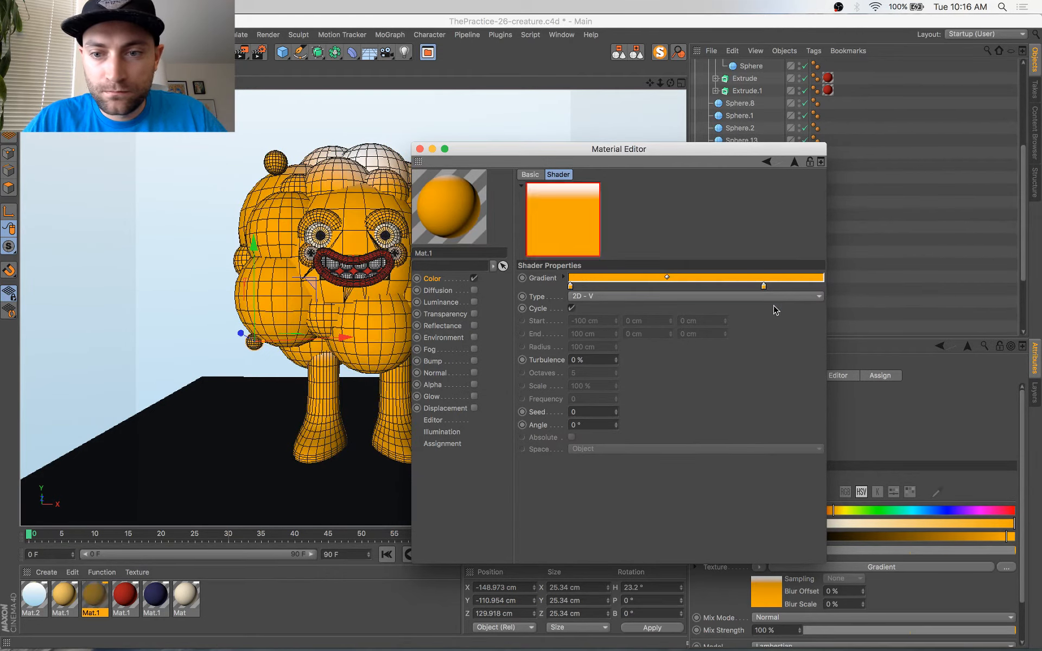
pyautogui.moveTo(764, 287); pyautogui.dragTo(857, 282)
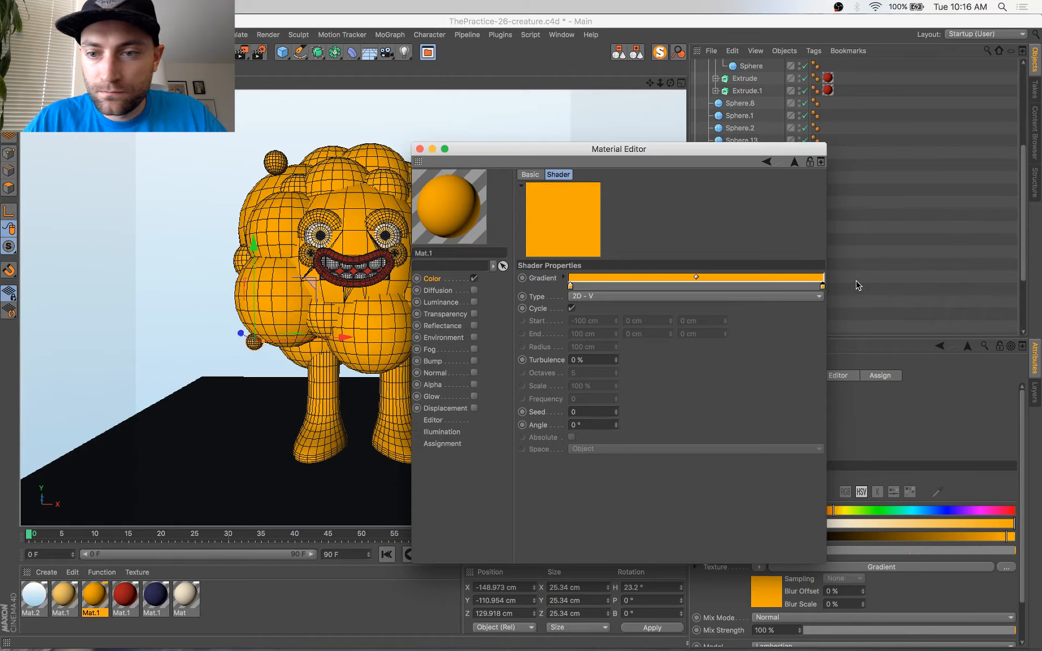
# Step: Raise the value of the gradient's end knot to 100% and shift its orange slightly toward yellow
pyautogui.doubleClick(823, 288)
pyautogui.click(805, 357)
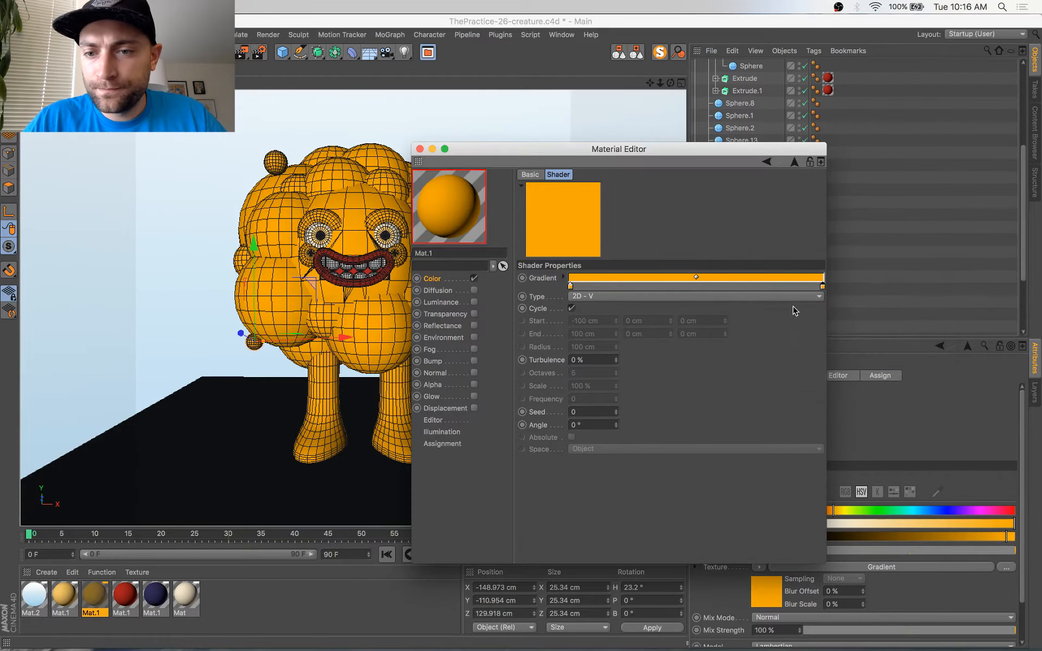
pyautogui.doubleClick(823, 287)
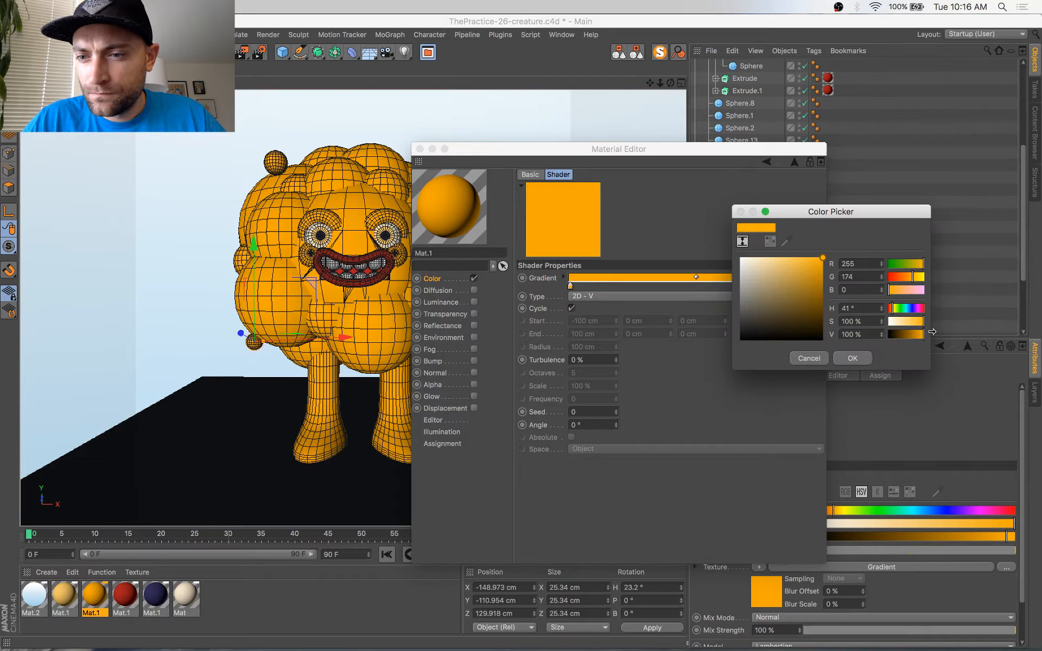
pyautogui.moveTo(932, 331); pyautogui.dragTo(1008, 332)
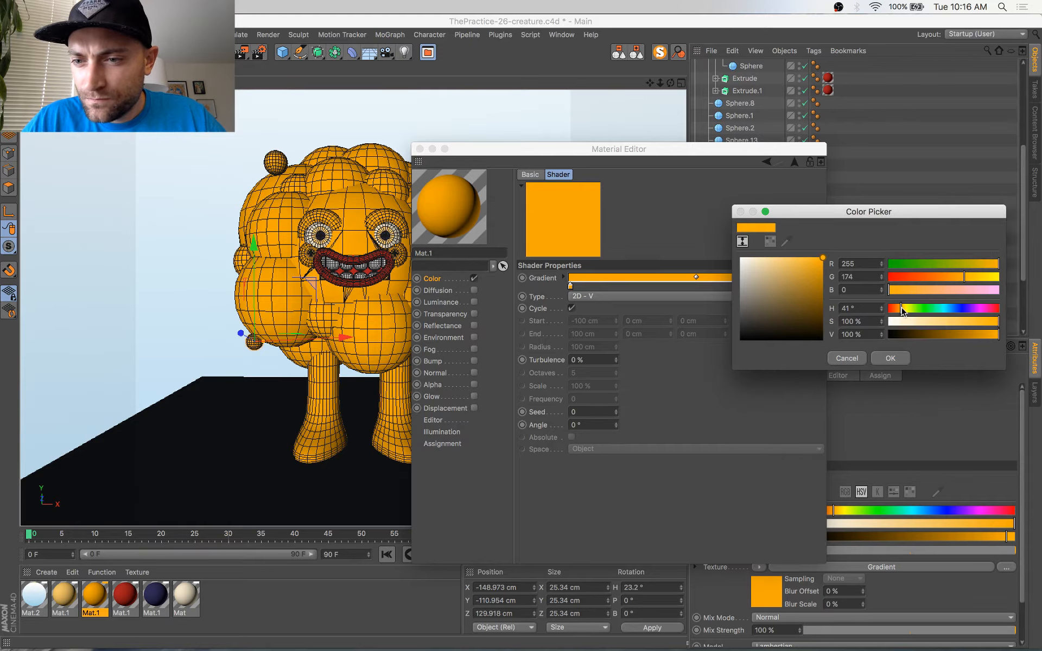
pyautogui.click(891, 359)
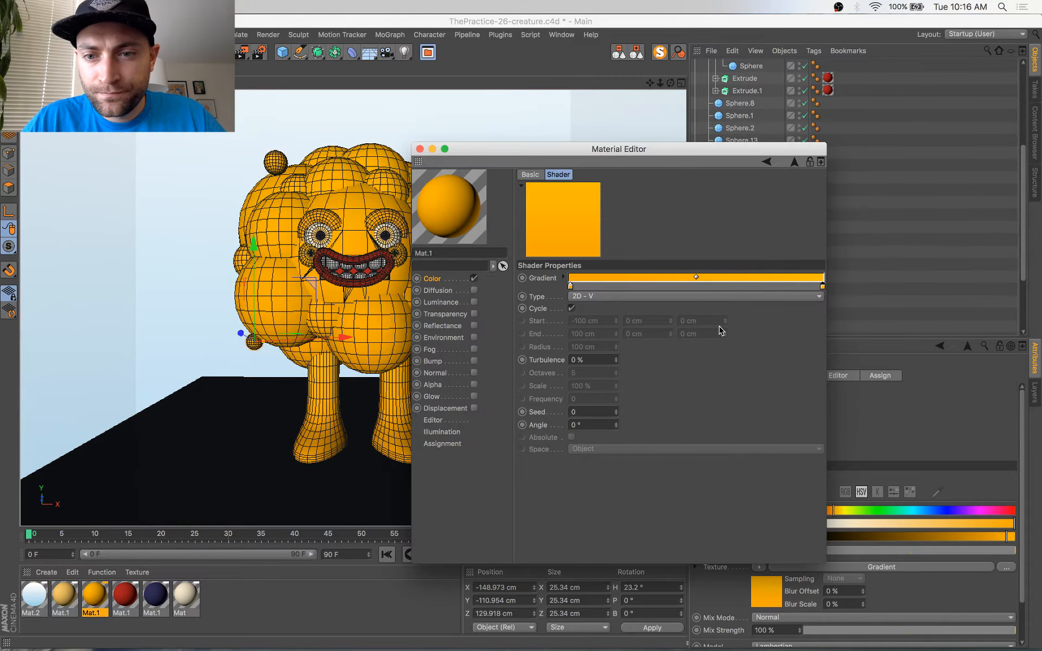
# Step: Shift the gradient's start knot to a slightly redder orange with a hue of about 38.5° and close the material
pyautogui.doubleClick(571, 288)
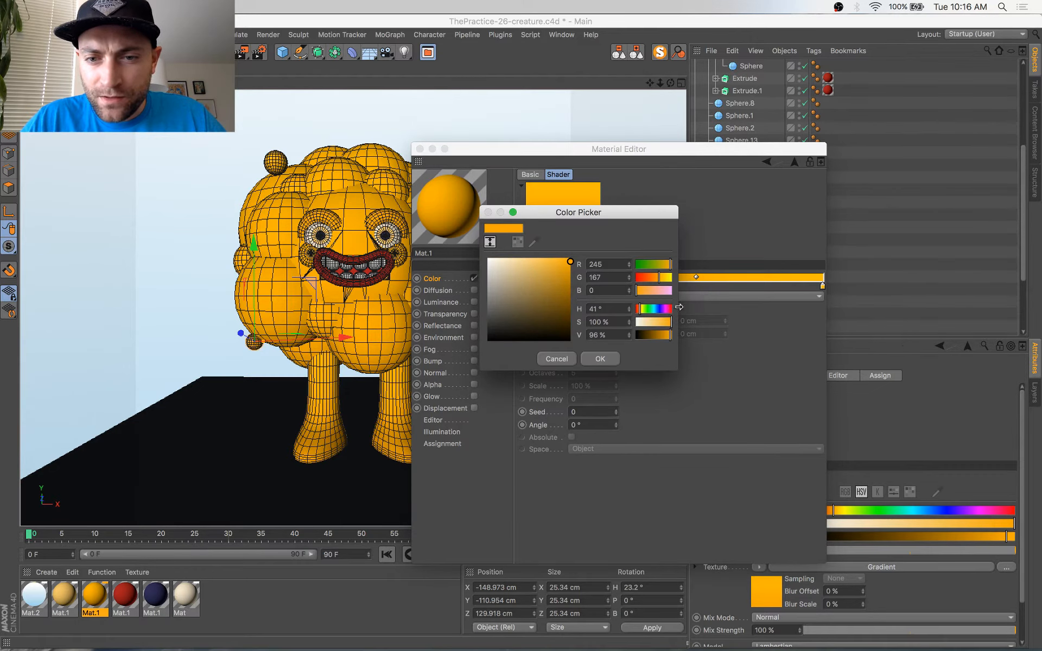
pyautogui.moveTo(679, 321); pyautogui.dragTo(888, 321)
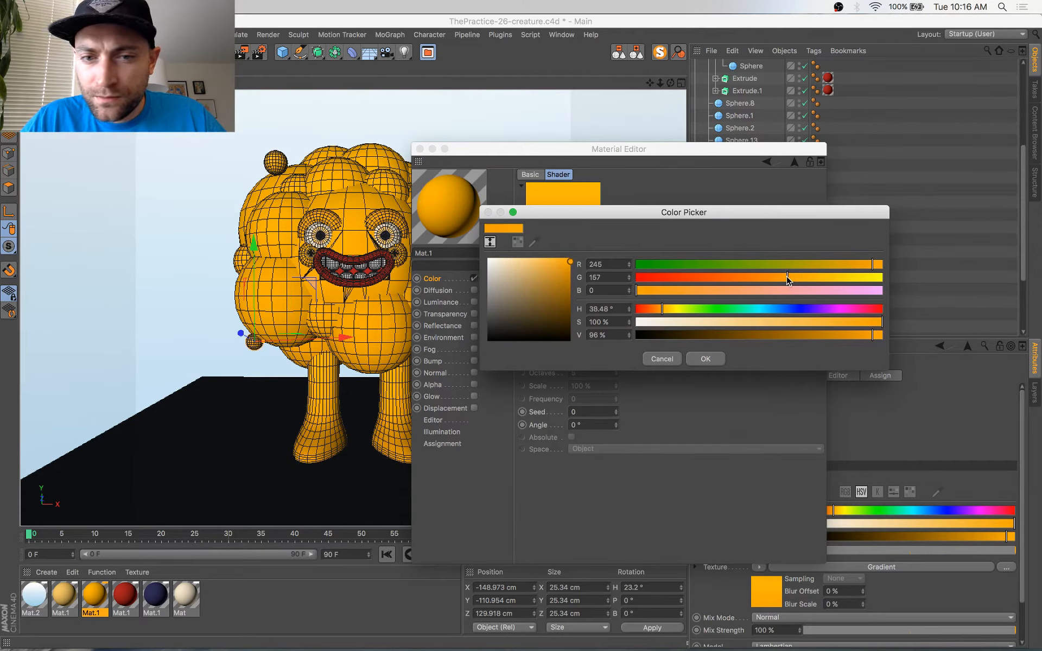
pyautogui.click(706, 359)
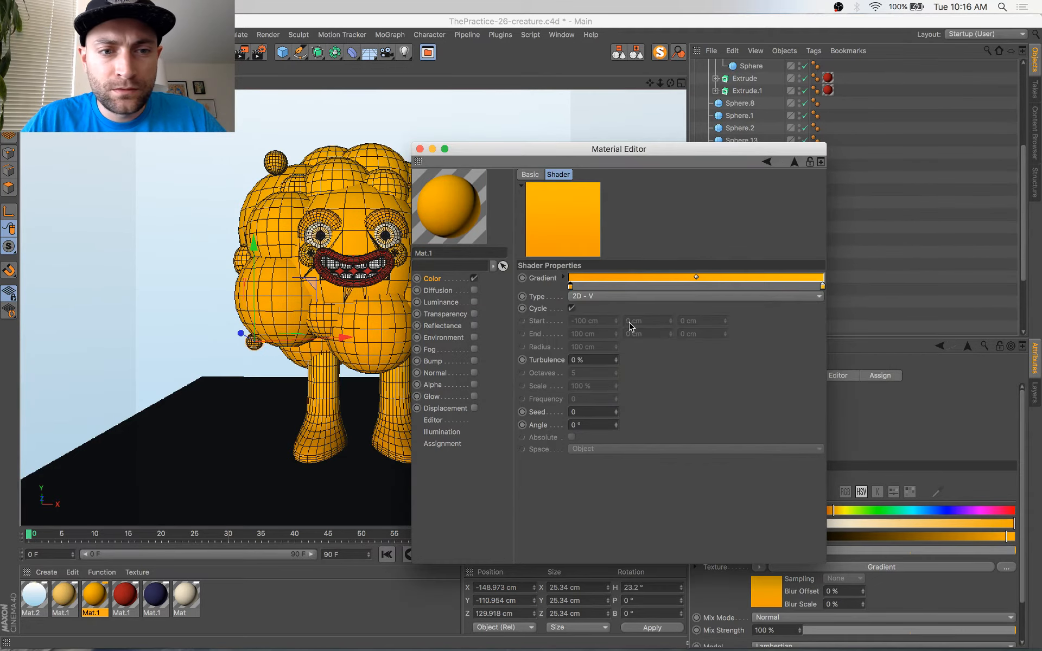
pyautogui.click(420, 148)
# Step: Collapse the creature's Null hierarchy and group Cloner.1, Cloner and Sweep into a null named MOUTH
pyautogui.scroll(5, 813, 202)
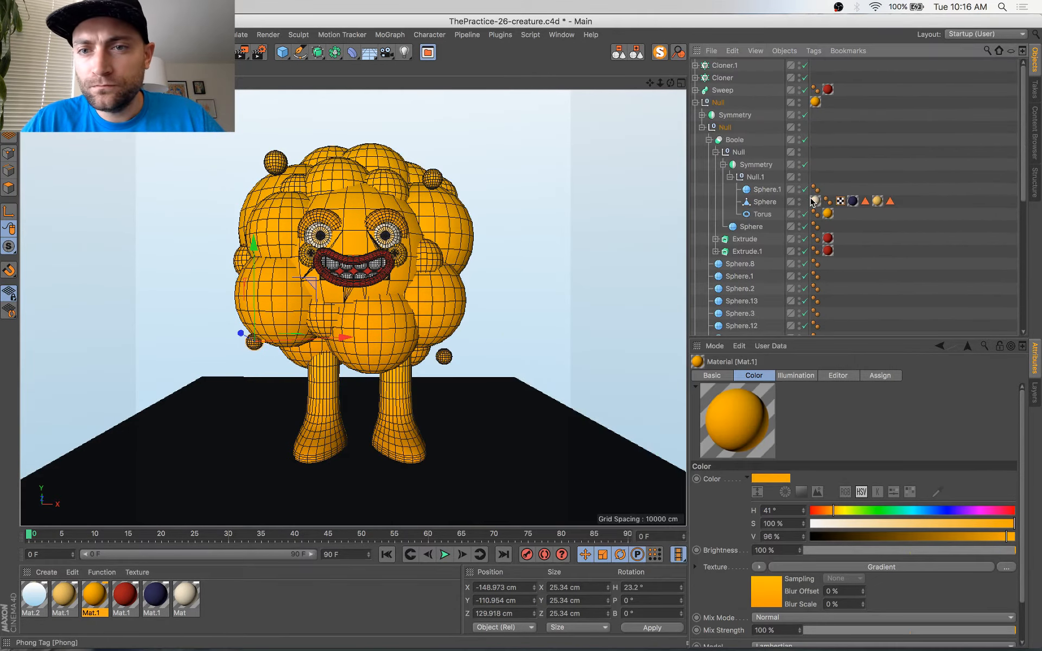
pyautogui.click(697, 103)
pyautogui.click(716, 103)
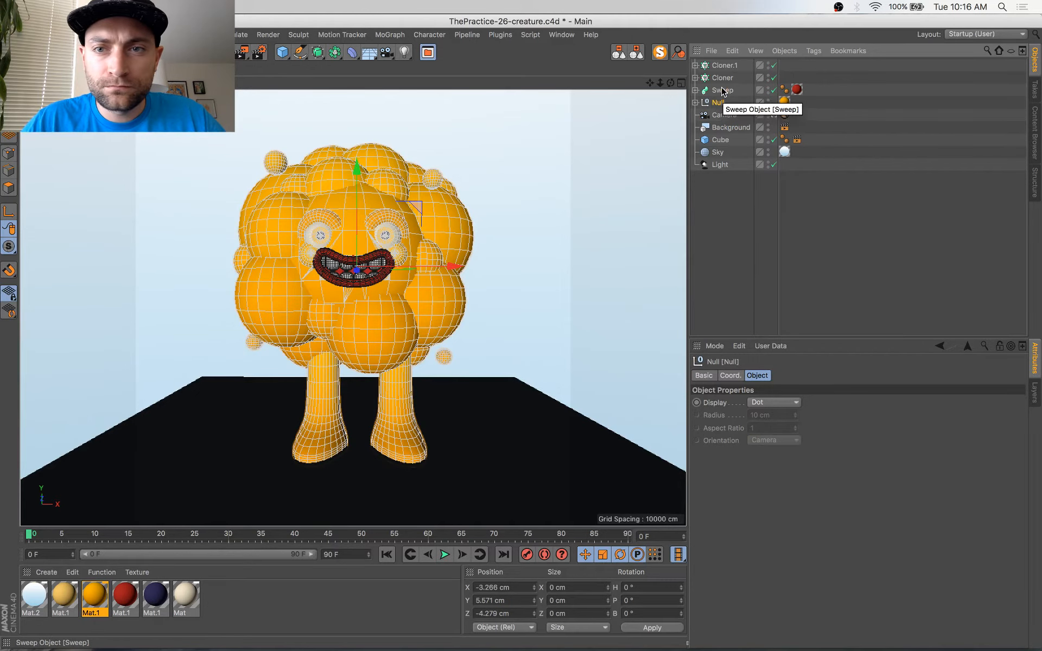
pyautogui.click(723, 90)
pyautogui.click(722, 78)
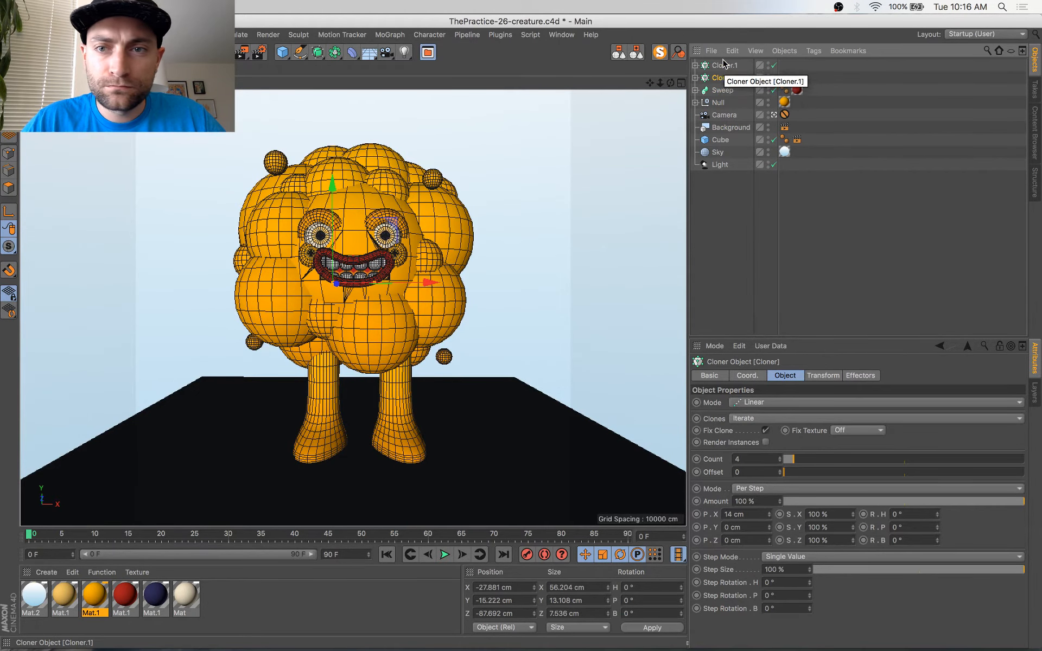
pyautogui.click(724, 66)
pyautogui.keyDown('shift'); pyautogui.click(723, 90); pyautogui.keyUp('shift')
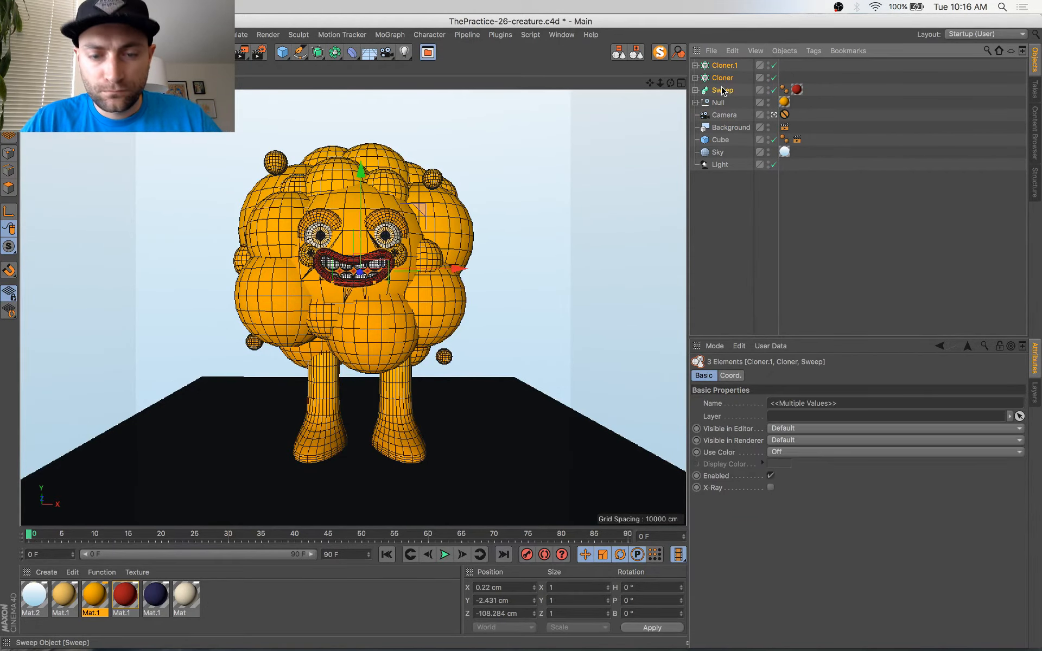
pyautogui.hotkey('alt', 'g')
pyautogui.doubleClick(717, 66)
pyautogui.write('MO')
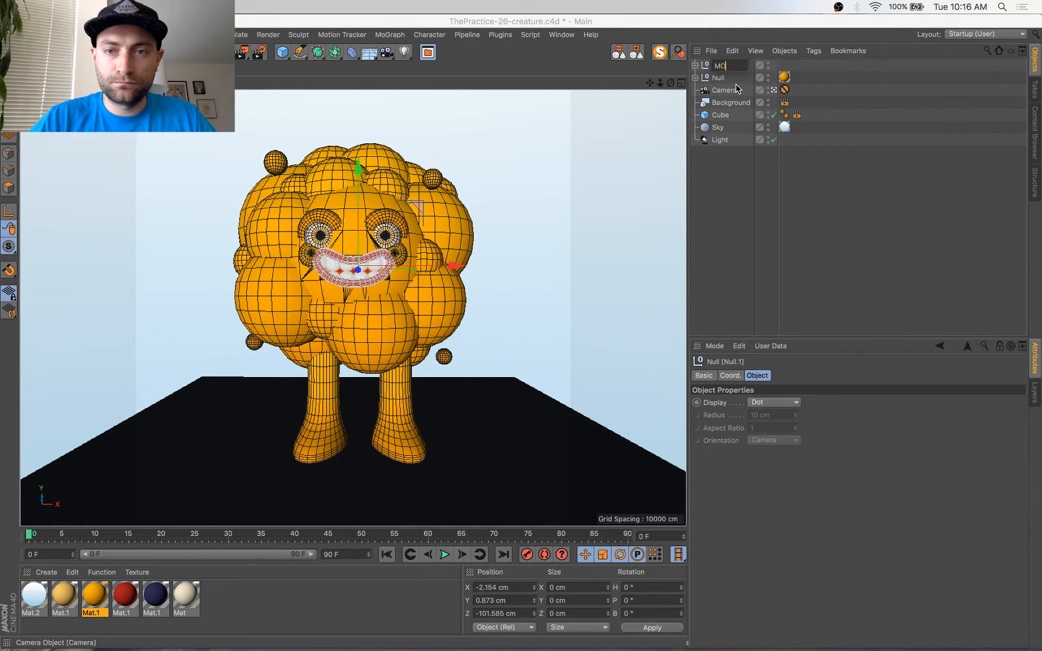
pyautogui.write('UTH')
pyautogui.press('Return')
# Step: Set the projection of the creature null's orange texture to Flat
pyautogui.click(784, 78)
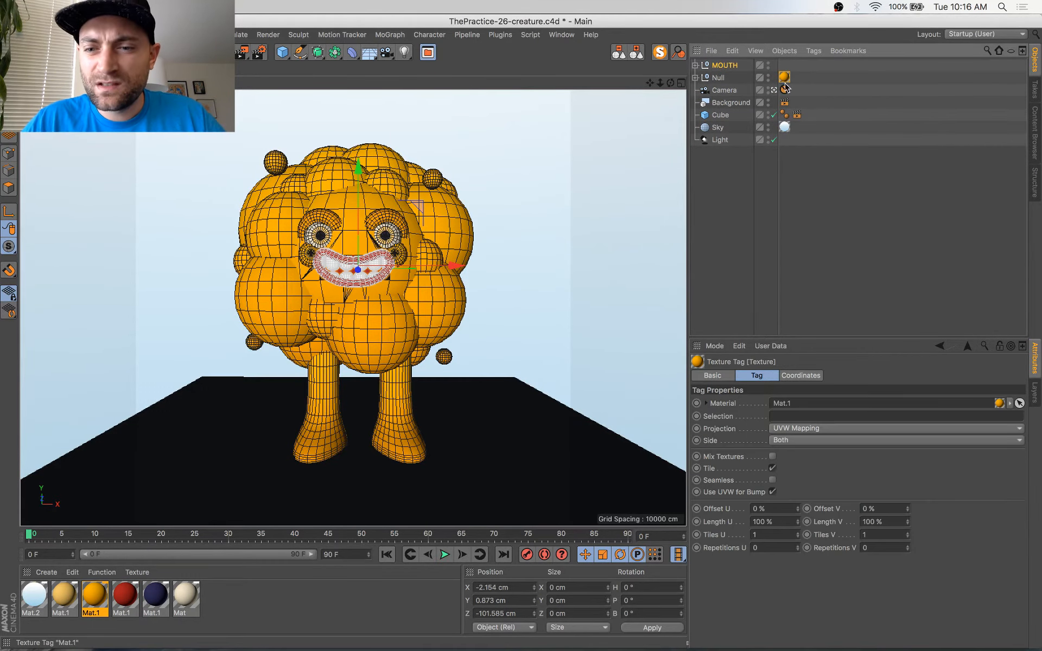
pyautogui.click(813, 429)
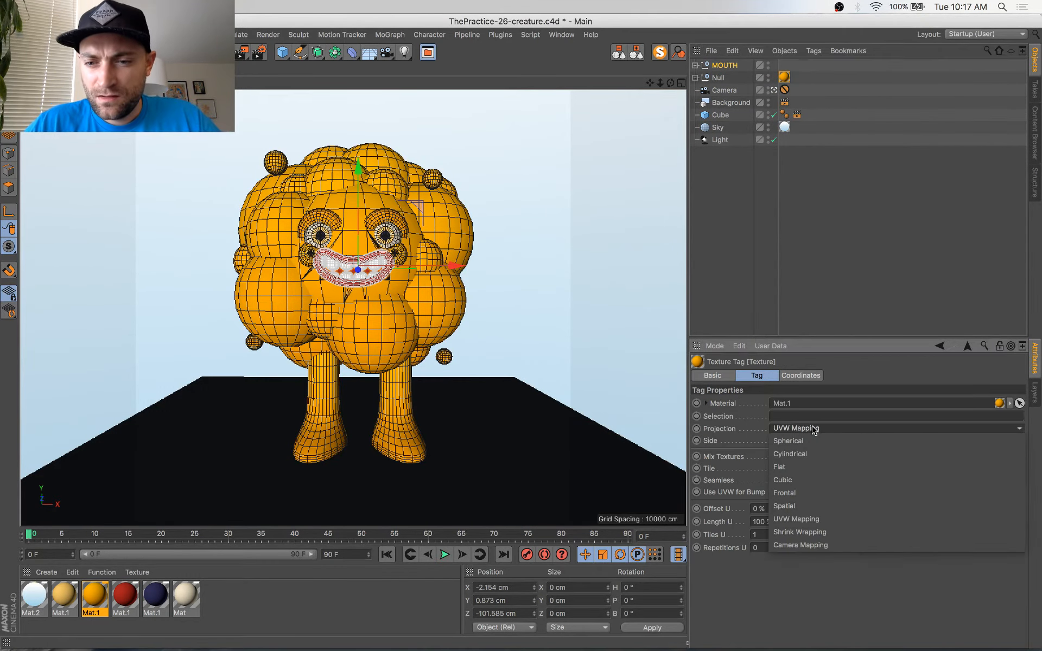
pyautogui.click(821, 468)
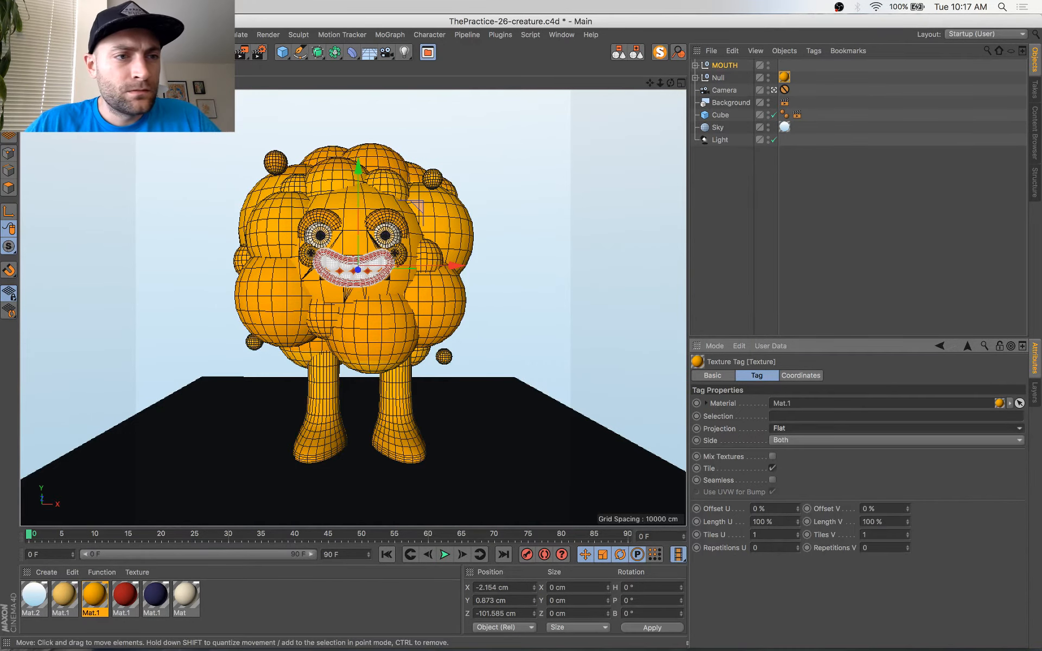
# Step: Stretch the flat texture projection vertically to about 200.6% with a Y offset of about -29.2%, so it spans the creature from head to feet
pyautogui.click(8, 118)
pyautogui.press('t')
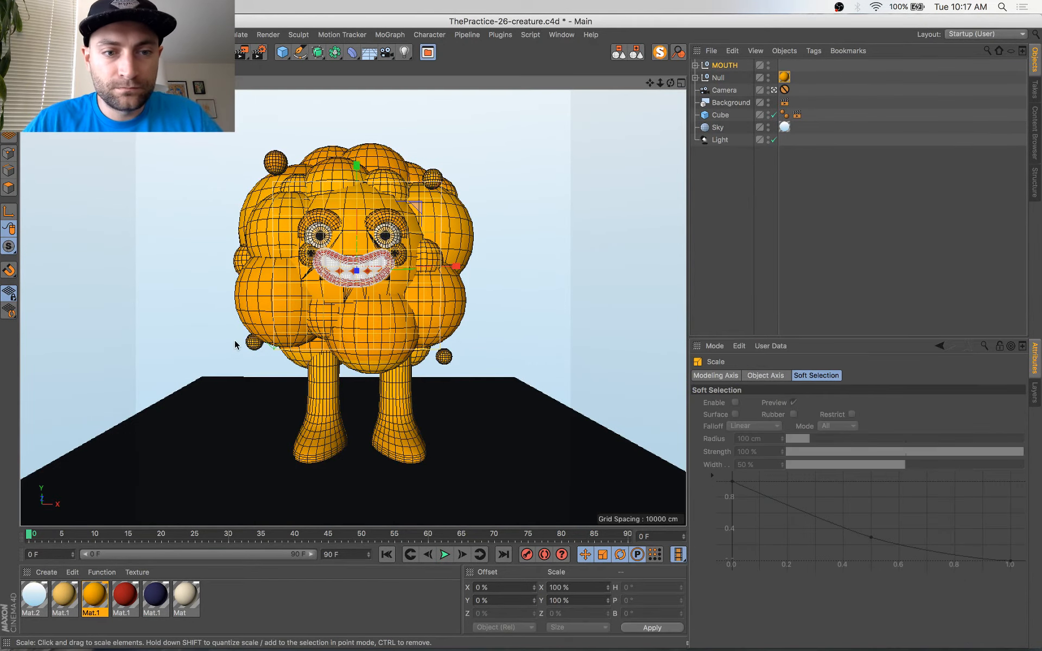
pyautogui.moveTo(235, 344); pyautogui.dragTo(326, 309)
pyautogui.press('super+z')
pyautogui.moveTo(357, 168); pyautogui.dragTo(380, 477)
pyautogui.press('e')
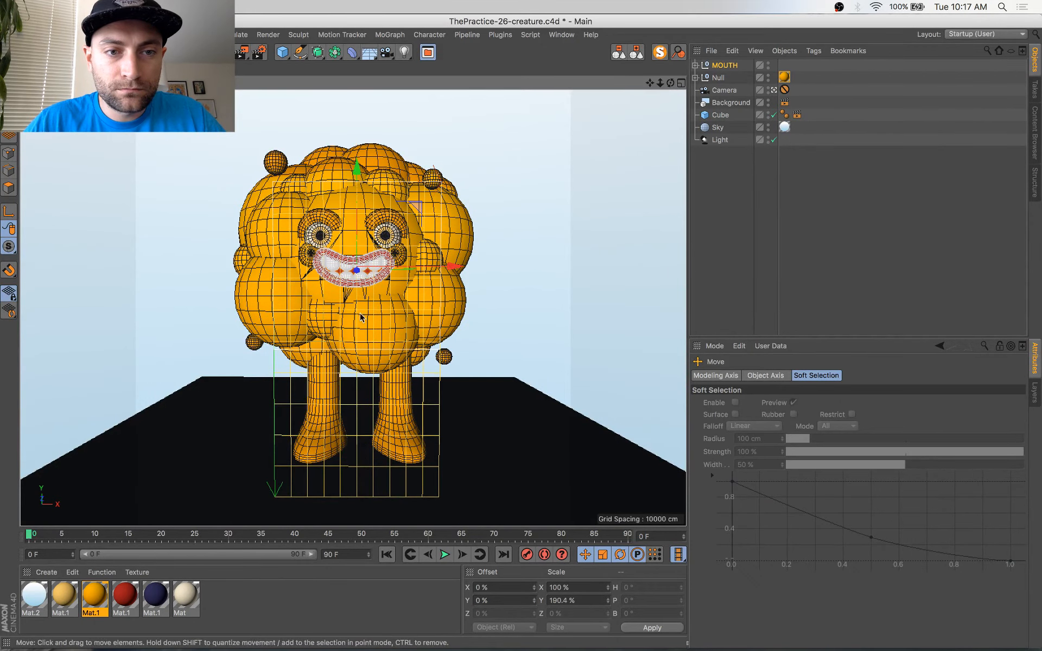
pyautogui.moveTo(359, 204); pyautogui.dragTo(357, 115)
pyautogui.press('t')
pyautogui.moveTo(360, 175); pyautogui.dragTo(353, 207)
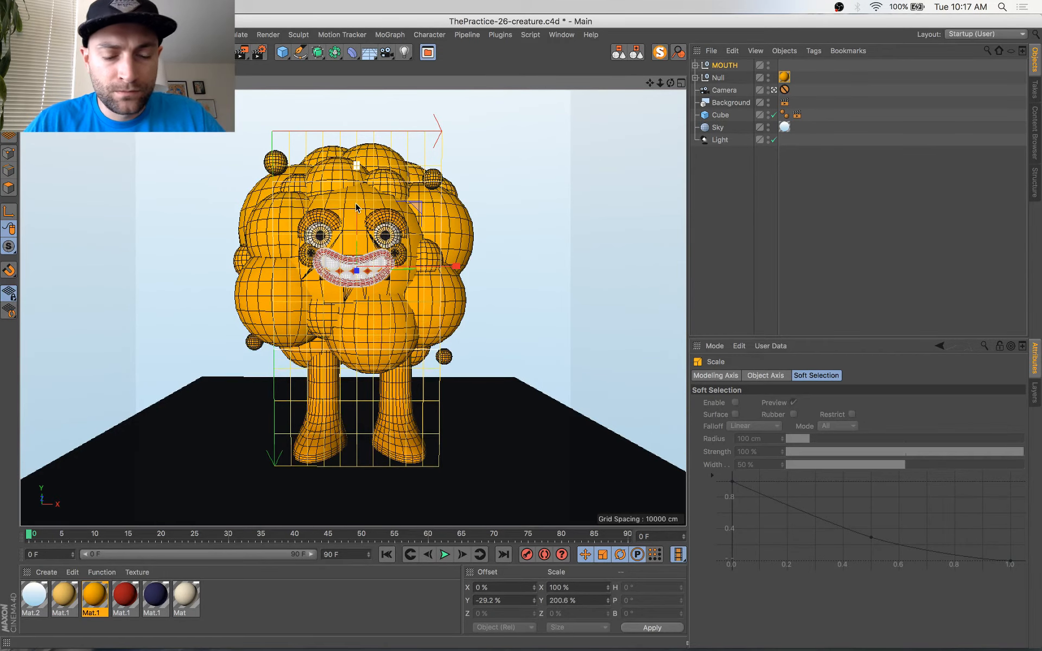
# Step: Render the creature with the gradient material and bring up the previous render from the history for comparison
pyautogui.hotkey('shift', 'r')
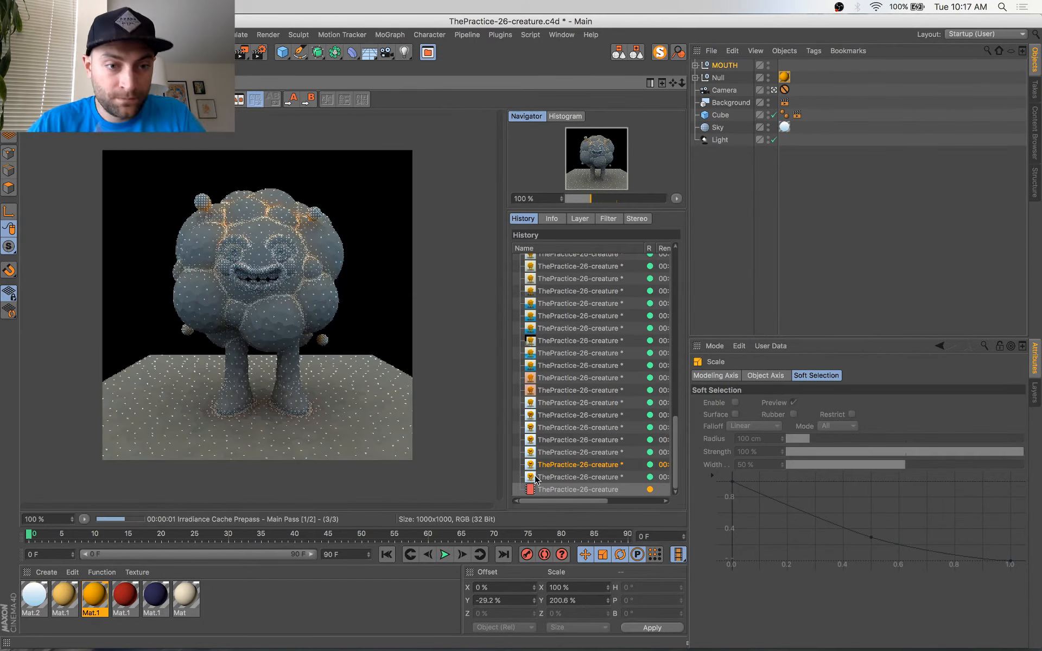
pyautogui.click(604, 481)
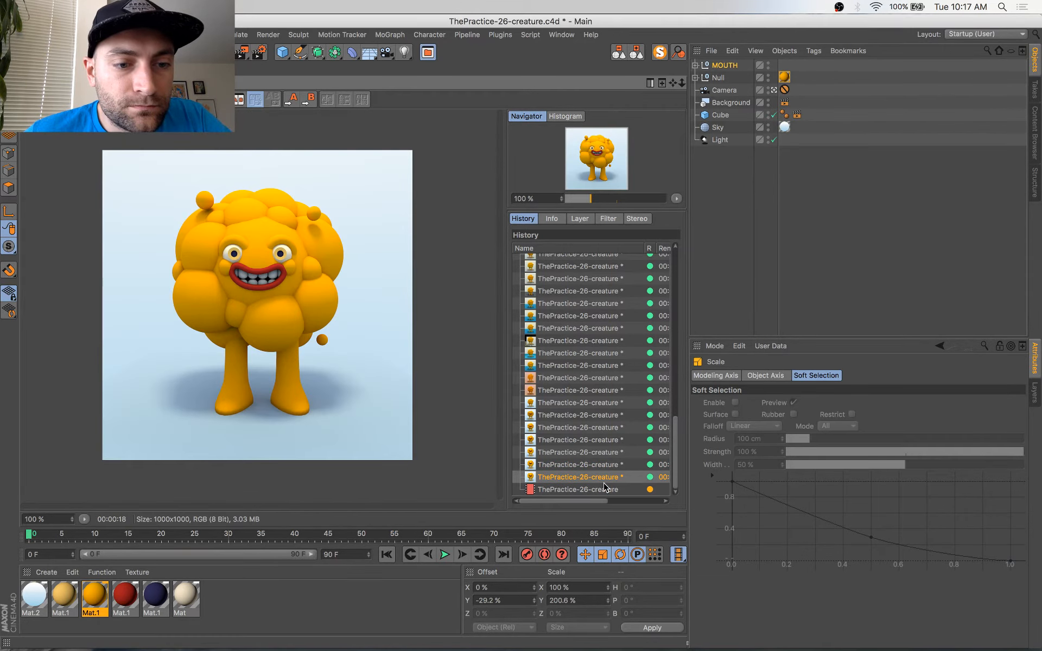
# Step: Compare the in-progress render with the previous render by switching between them in the render history
pyautogui.press('Down')
pyautogui.press('Up')
pyautogui.press('Down')
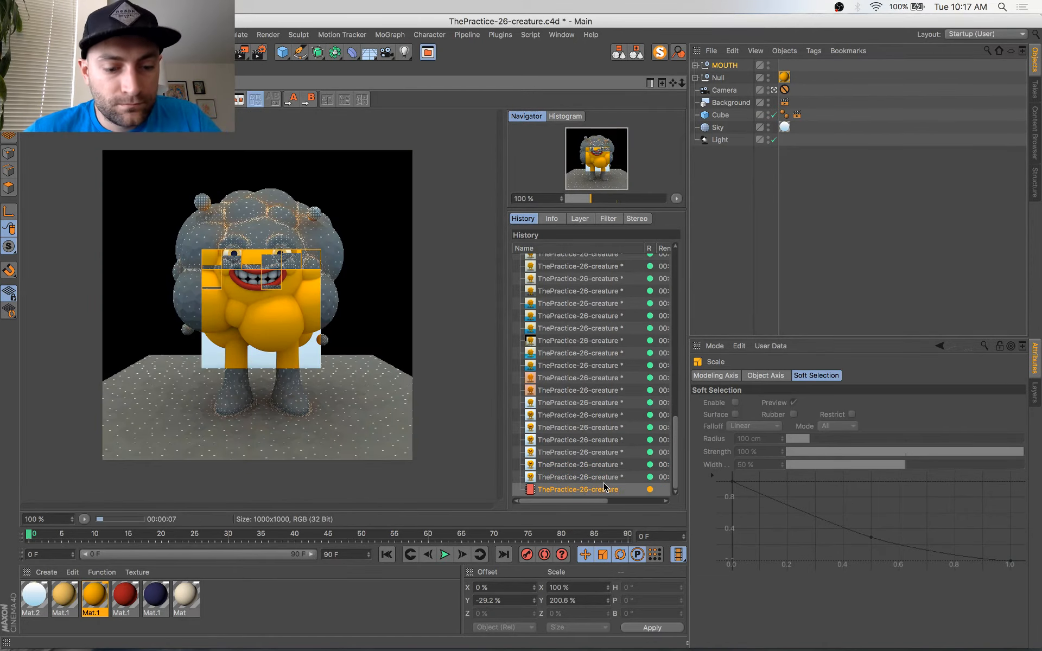
pyautogui.press('Up')
pyautogui.press('Down')
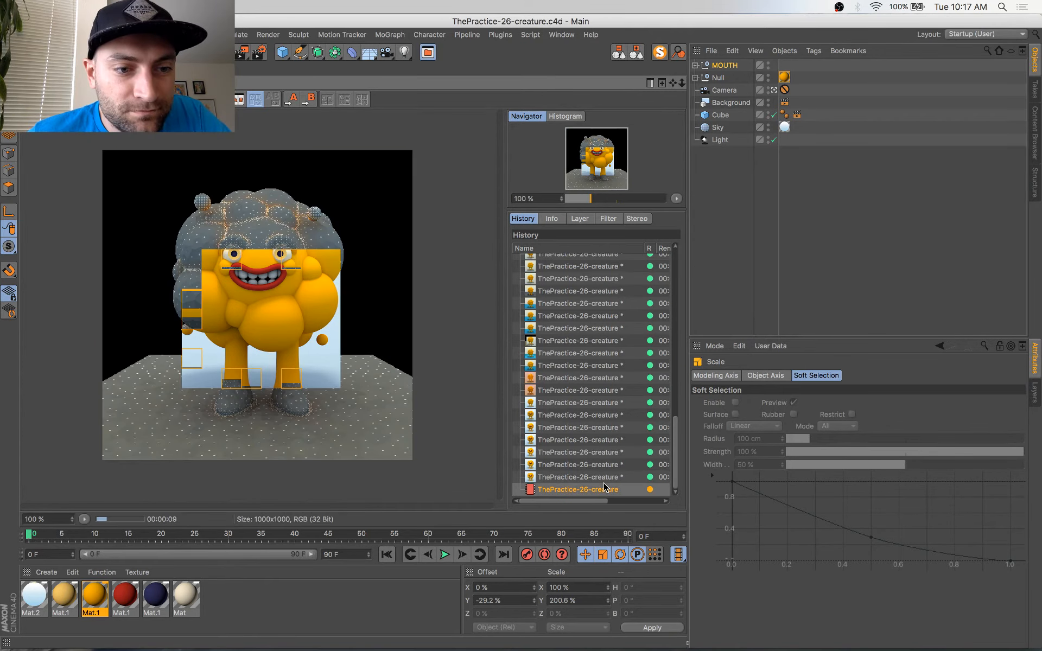
pyautogui.press('Up')
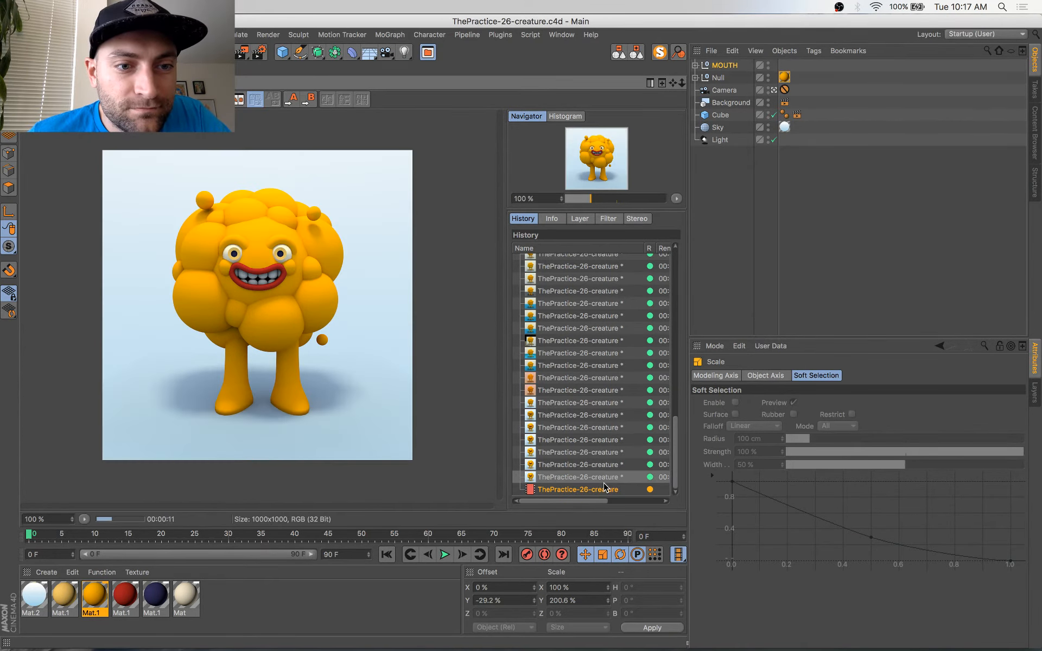
pyautogui.press('Down')
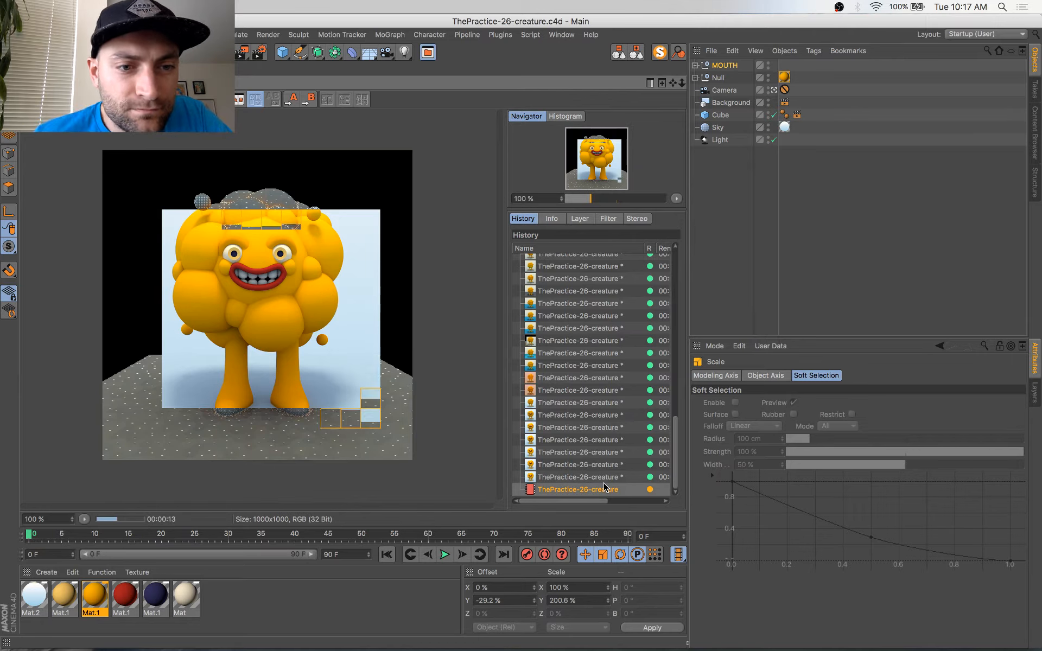
pyautogui.press('Up')
pyautogui.press('Down')
pyautogui.press('Up')
pyautogui.press('Down')
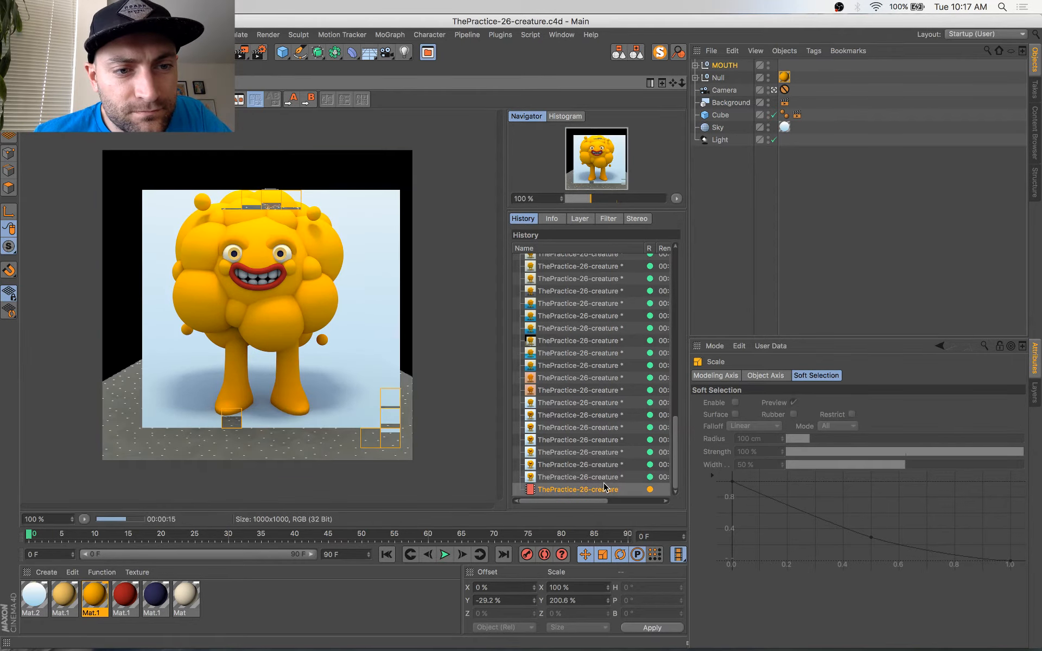
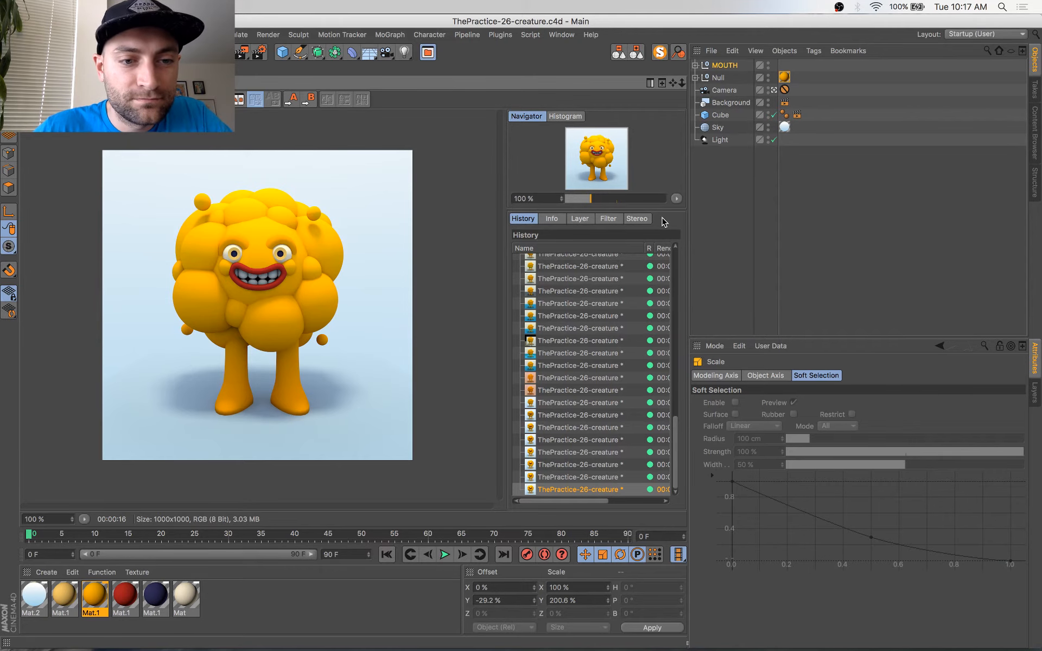
# Step: Delete the orange material tag from the Torus around the creature's eye
pyautogui.click(696, 78)
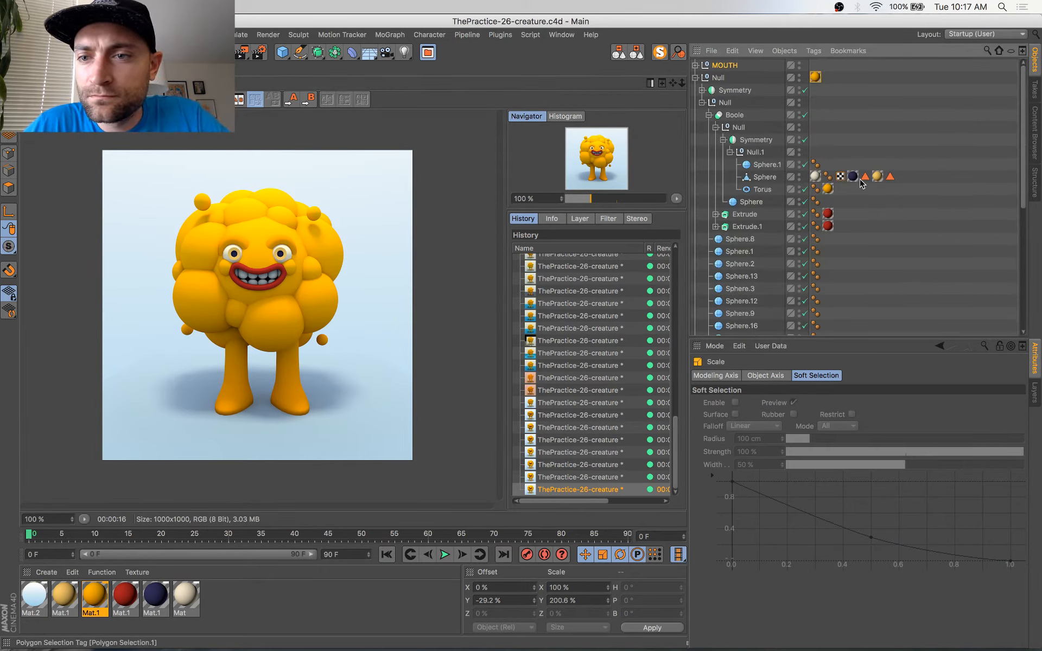
pyautogui.click(828, 189)
pyautogui.press('Delete')
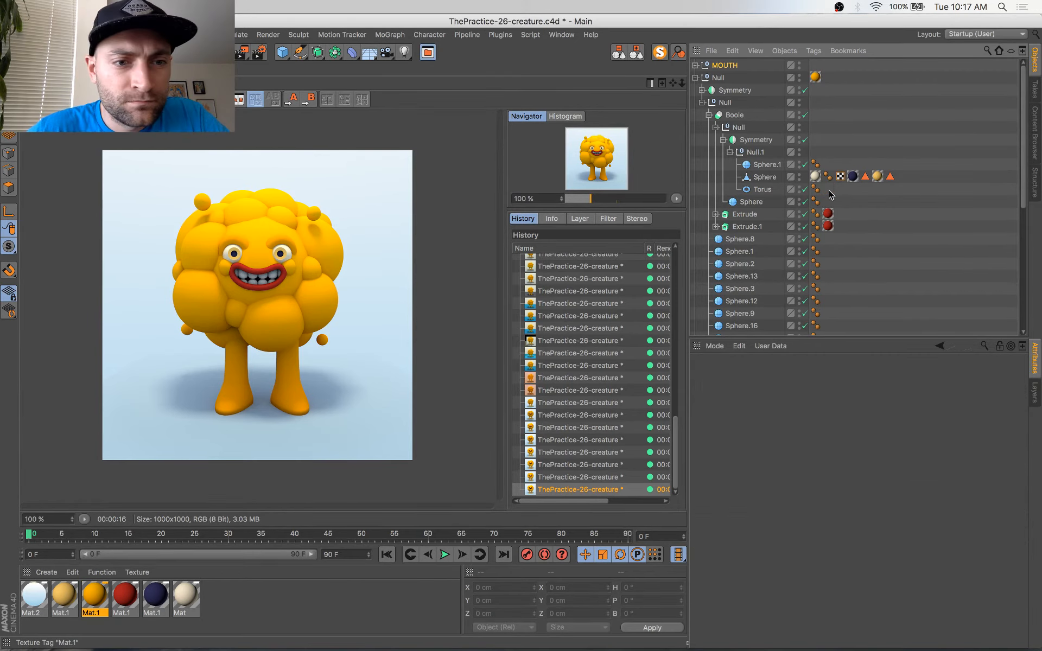
# Step: Close the render viewer to return to the 3D view and save the scene
pyautogui.hotkey('ctrl', 'Up')
pyautogui.hotkey('ctrl', 'Up')
pyautogui.click(27, 83)
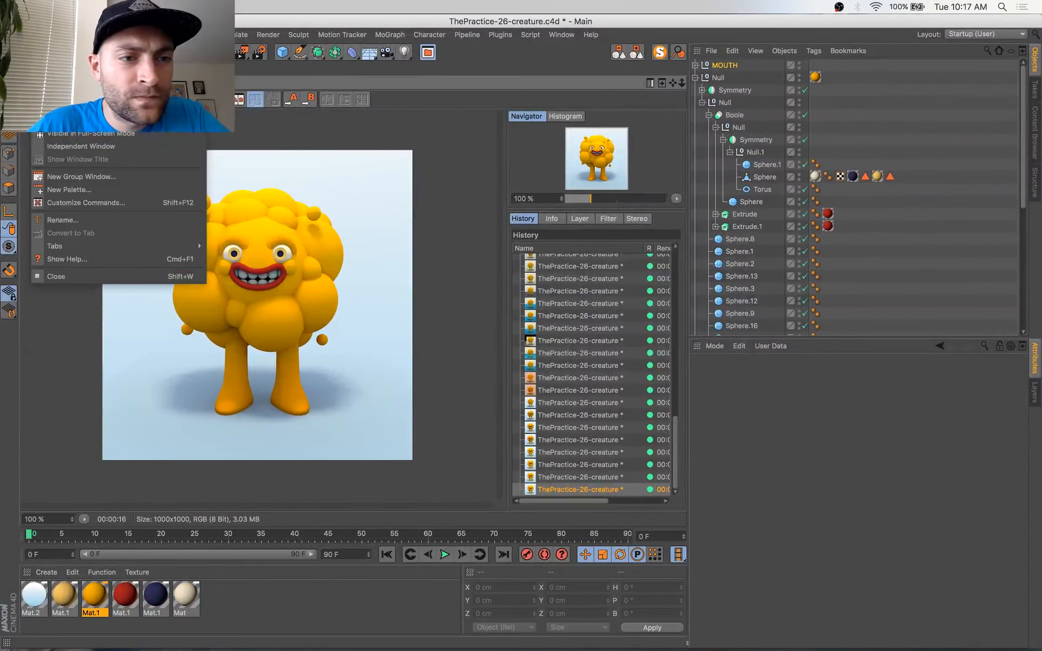
pyautogui.click(57, 275)
pyautogui.press('super+s')
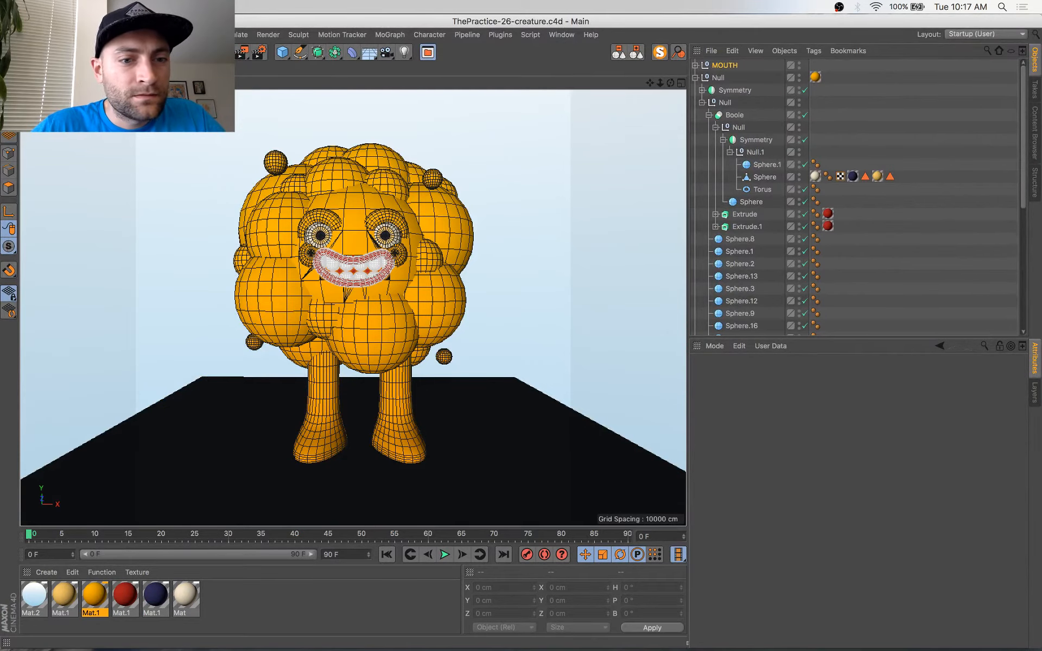
# Step: Check the live-stream chat for the newest viewer message and return to the Cinema 4D scene
pyautogui.hotkey('ctrl', 'Up')
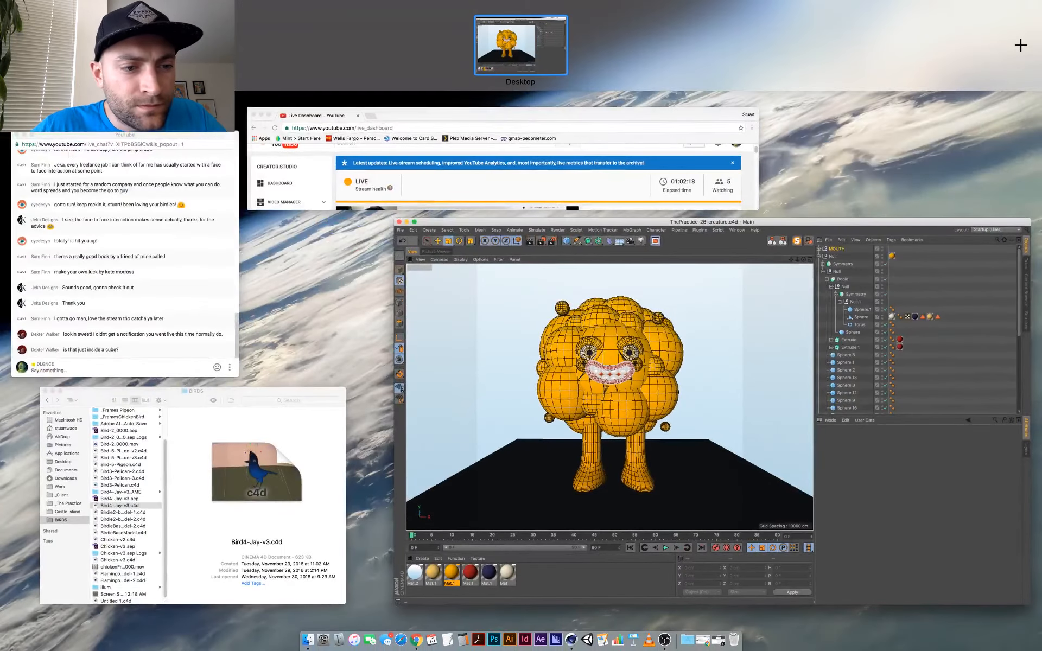
pyautogui.click(111, 356)
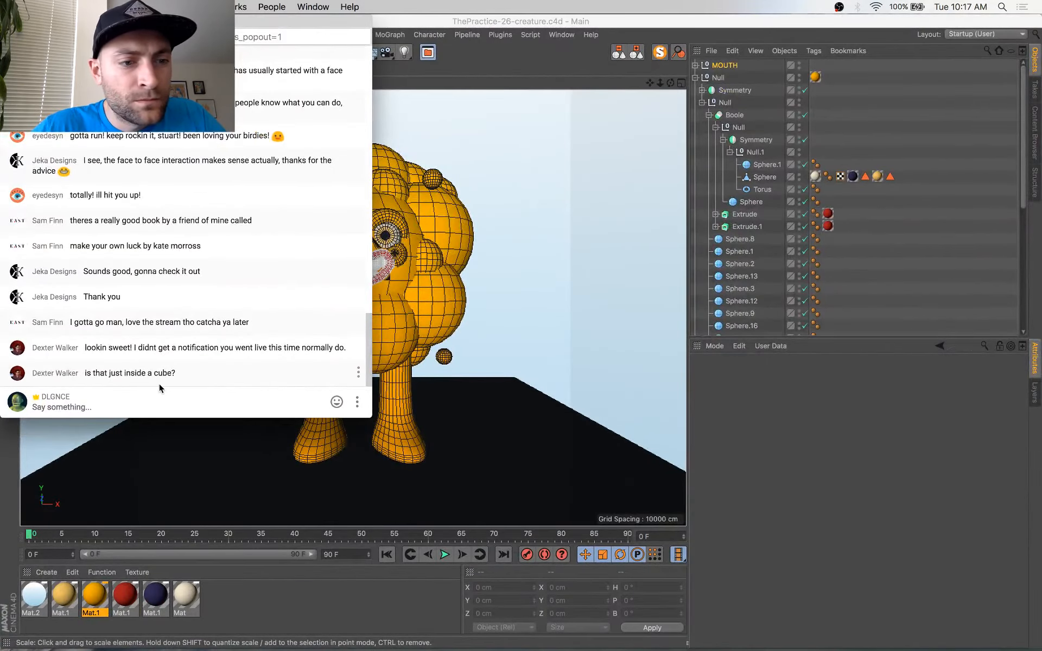
pyautogui.press('super+Tab')
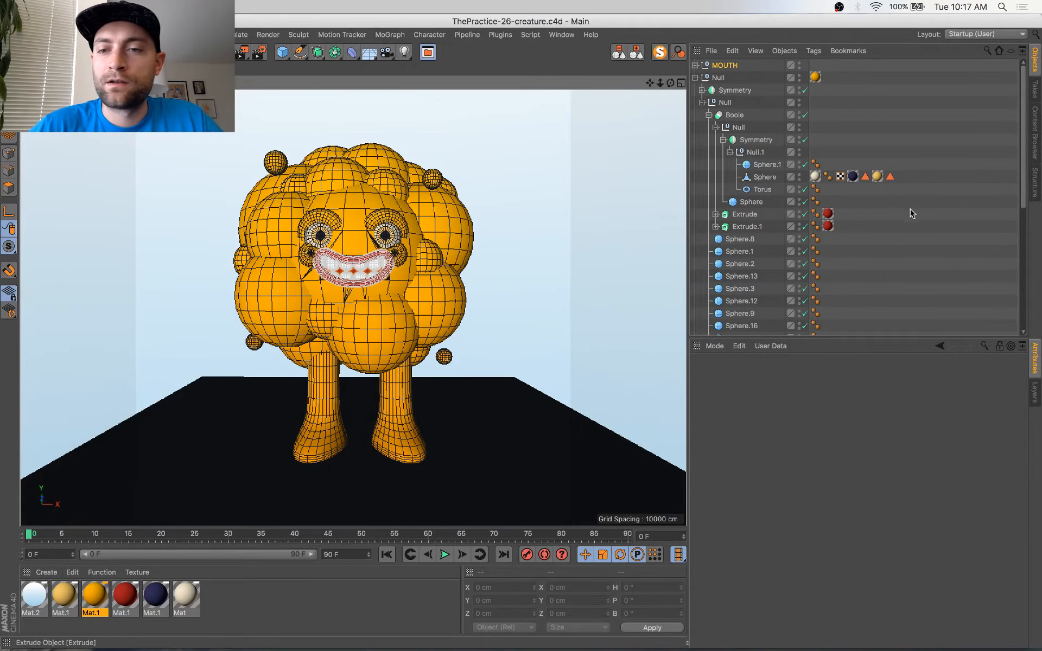
# Step: View the creature and its floor from a distance, outside the render camera
pyautogui.scroll(-10, 912, 212)
pyautogui.click(805, 280)
pyautogui.scroll(10, 288, 233)
pyautogui.scroll(-10, 288, 233)
pyautogui.keyDown('alt'); pyautogui.moveTo(288, 233); pyautogui.dragTo(231, 291); pyautogui.keyUp('alt')
pyautogui.scroll(-8, 282, 252)
pyautogui.scroll(10, 880, 140)
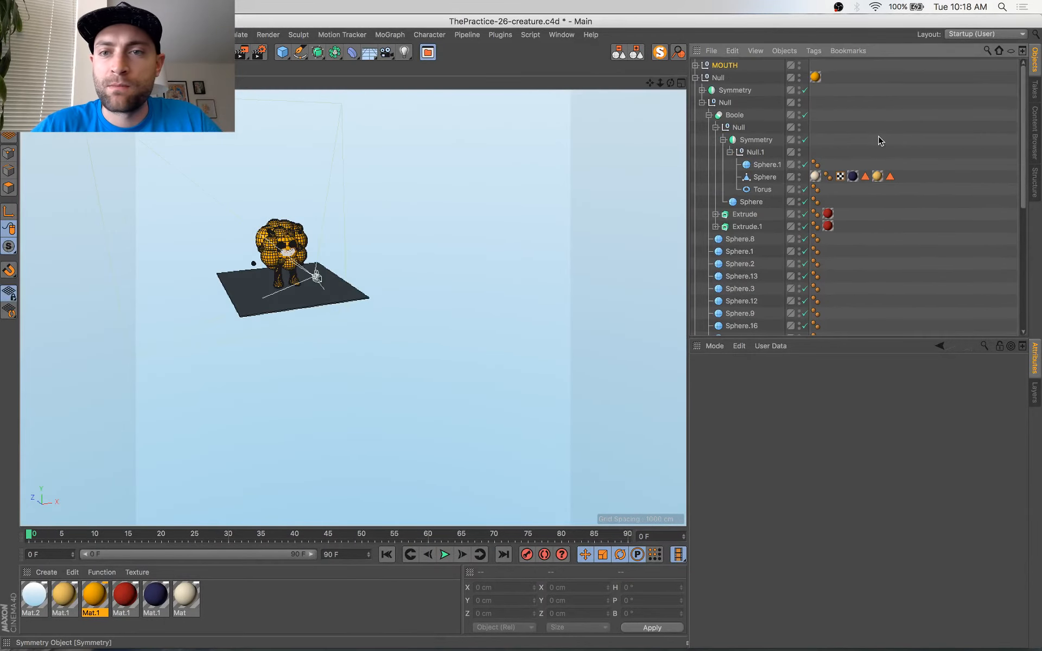
# Step: Collapse the creature's null and inspect the Cube floor, Sky, Light and Background objects along with the compositing tags
pyautogui.click(695, 78)
pyautogui.click(706, 82)
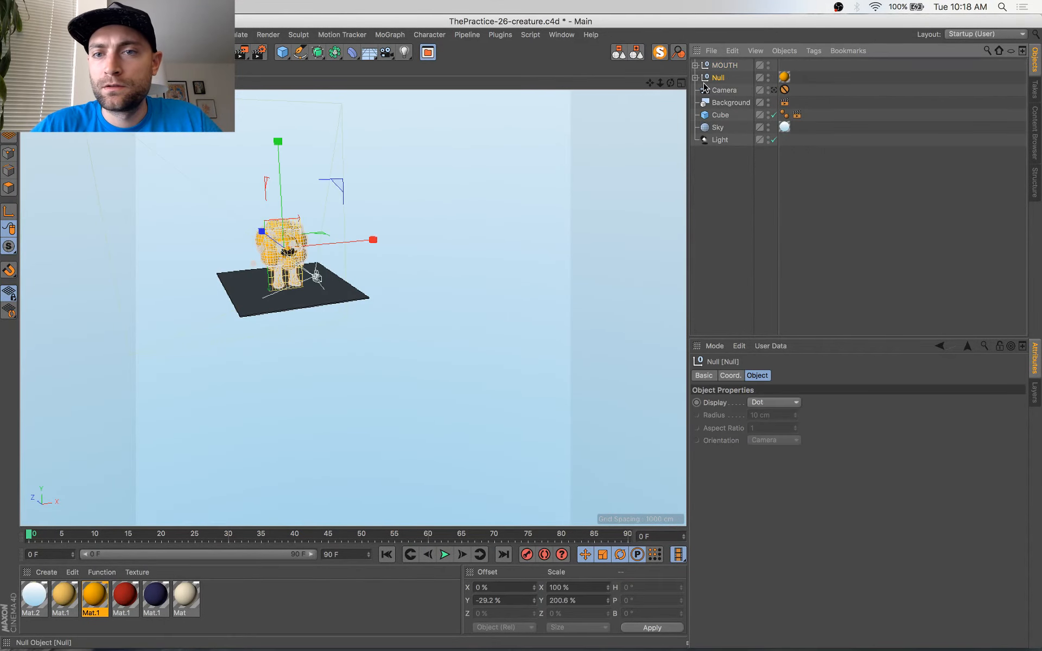
pyautogui.click(722, 115)
pyautogui.click(718, 127)
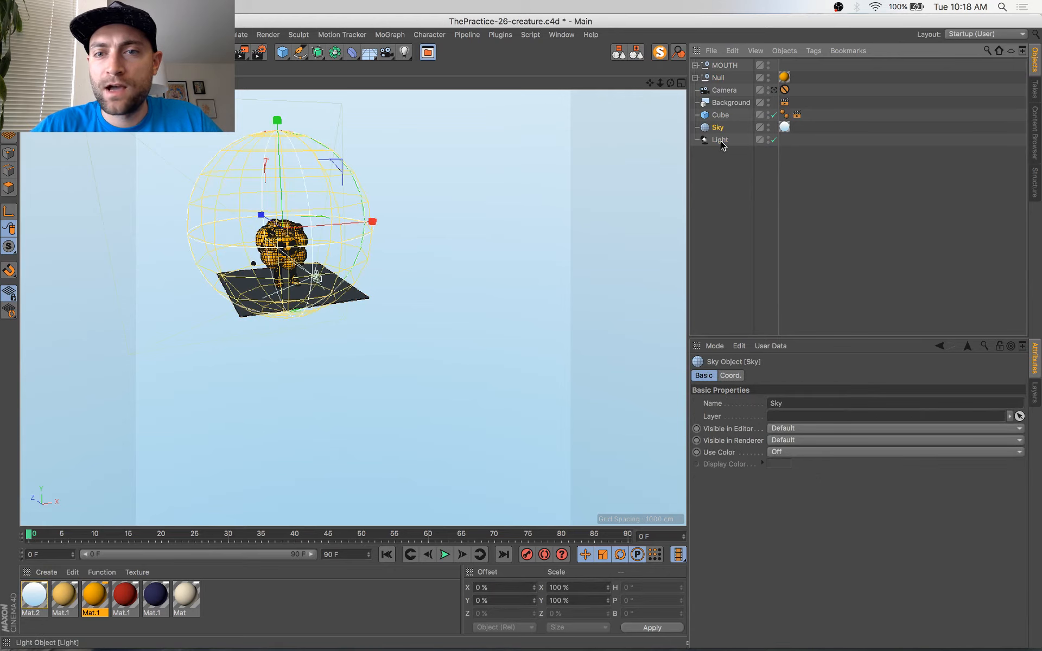
pyautogui.click(721, 140)
pyautogui.click(721, 115)
pyautogui.click(731, 102)
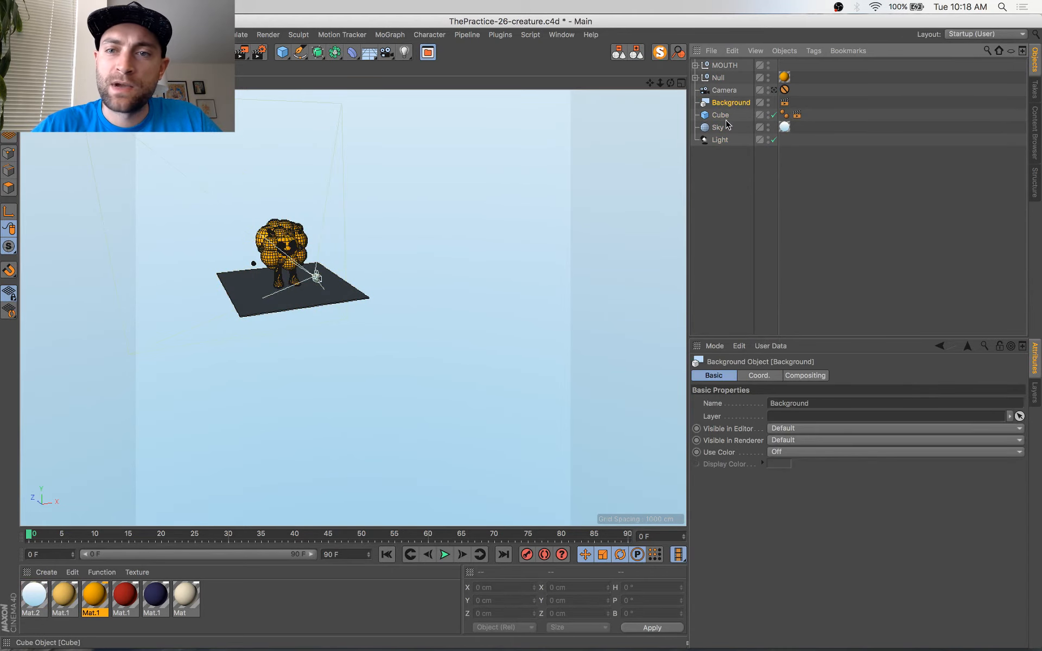
pyautogui.click(784, 103)
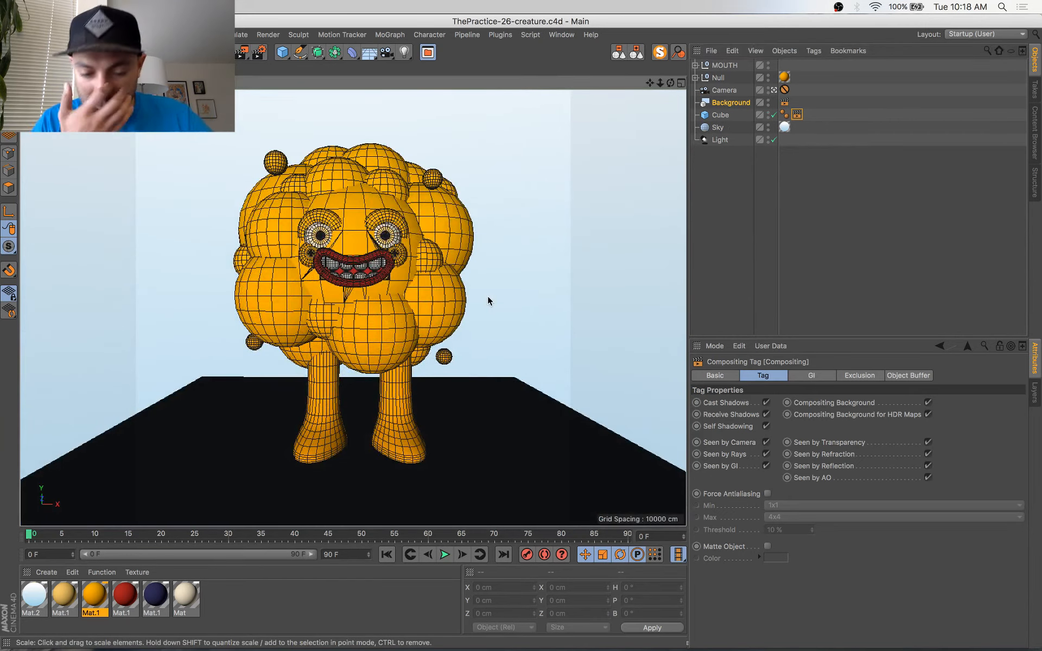
# Step: Render the creature through the camera, compare the result with earlier renders in the history, and close the render viewer
pyautogui.hotkey('shift', 'r')
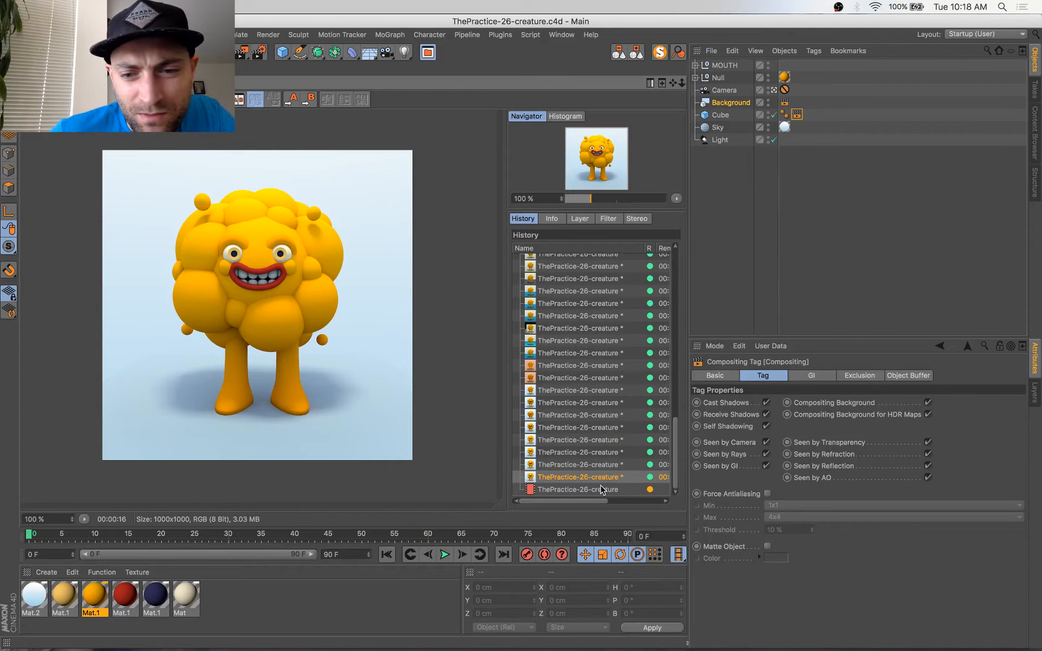
pyautogui.press('Down')
pyautogui.press('Up')
pyautogui.press('Up')
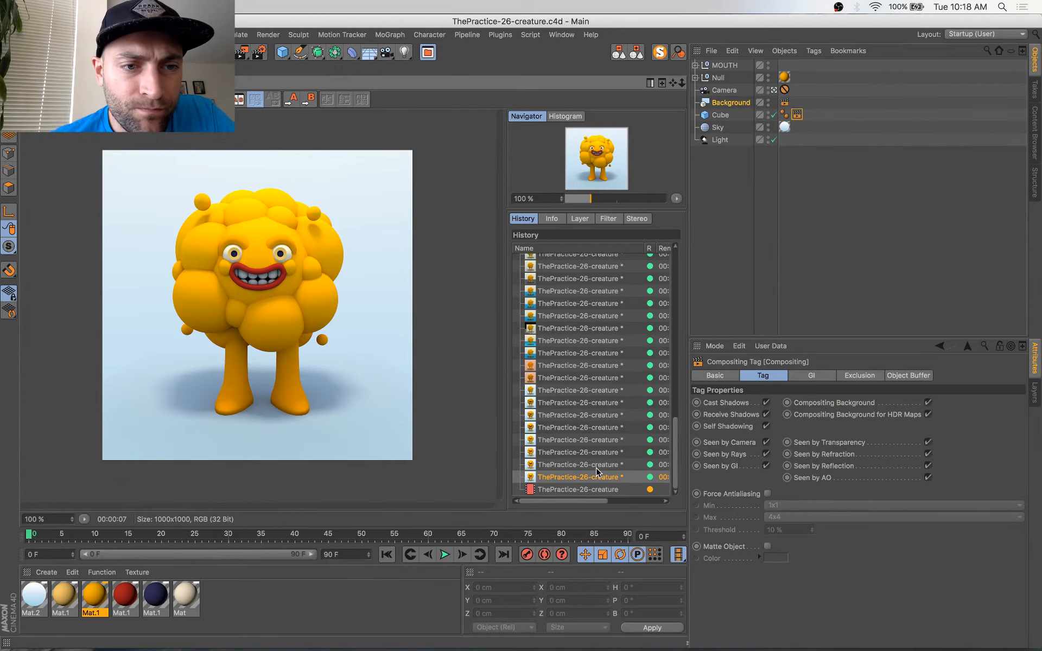
pyautogui.press('Down')
pyautogui.press('Up')
pyautogui.press('Down')
pyautogui.press('Down')
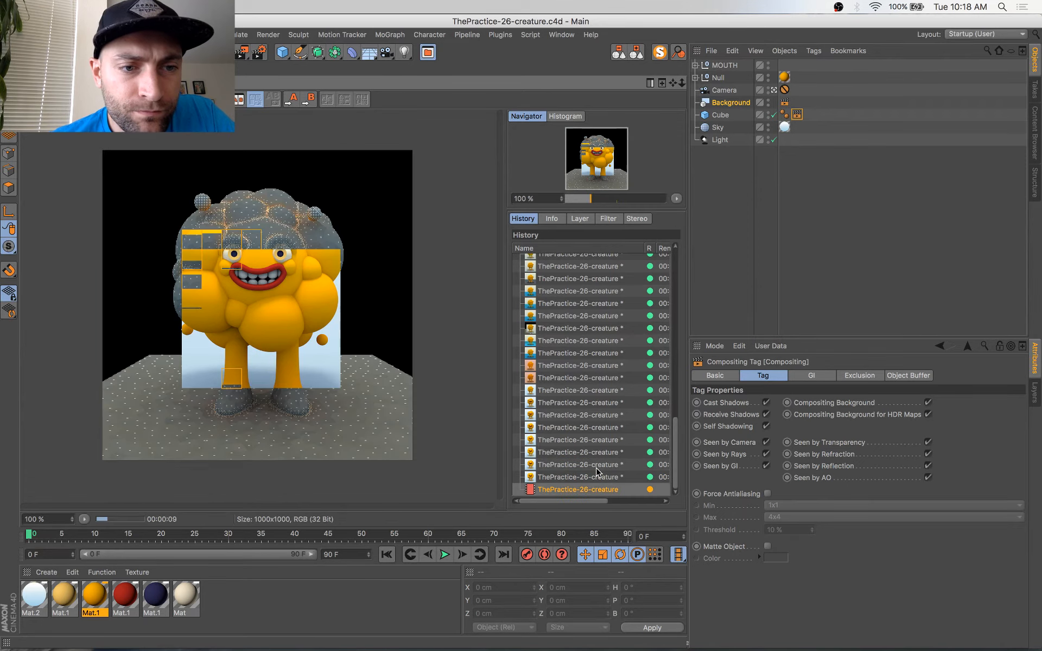
pyautogui.press('Up')
pyautogui.press('Down')
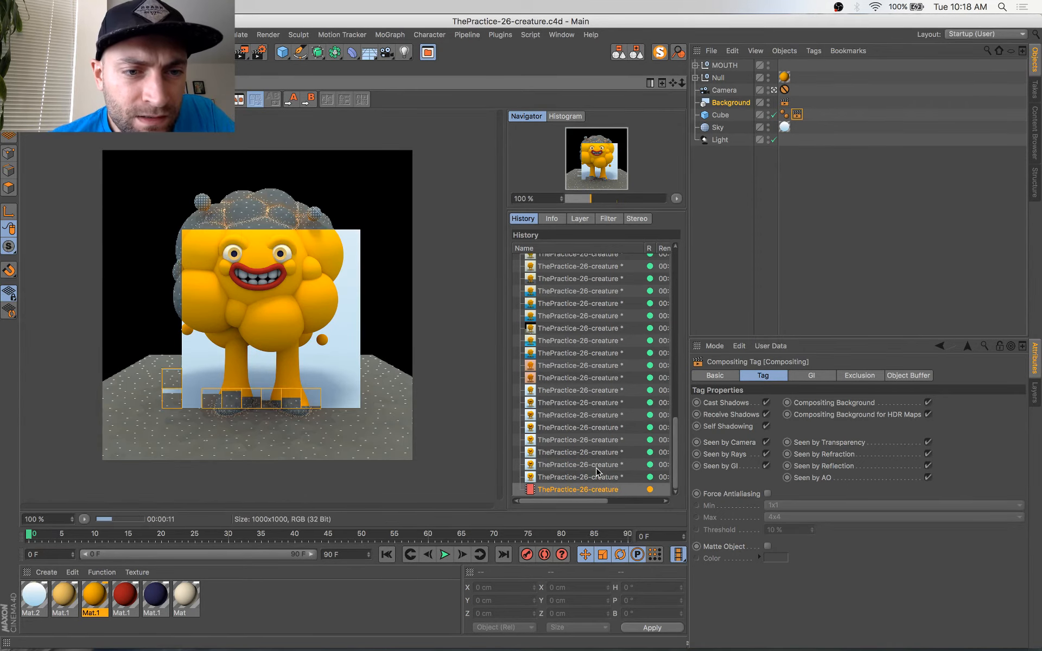
pyautogui.press('Up')
pyautogui.press('Down')
pyautogui.press('Up')
pyautogui.press('Up')
pyautogui.press('Up')
pyautogui.press('Up')
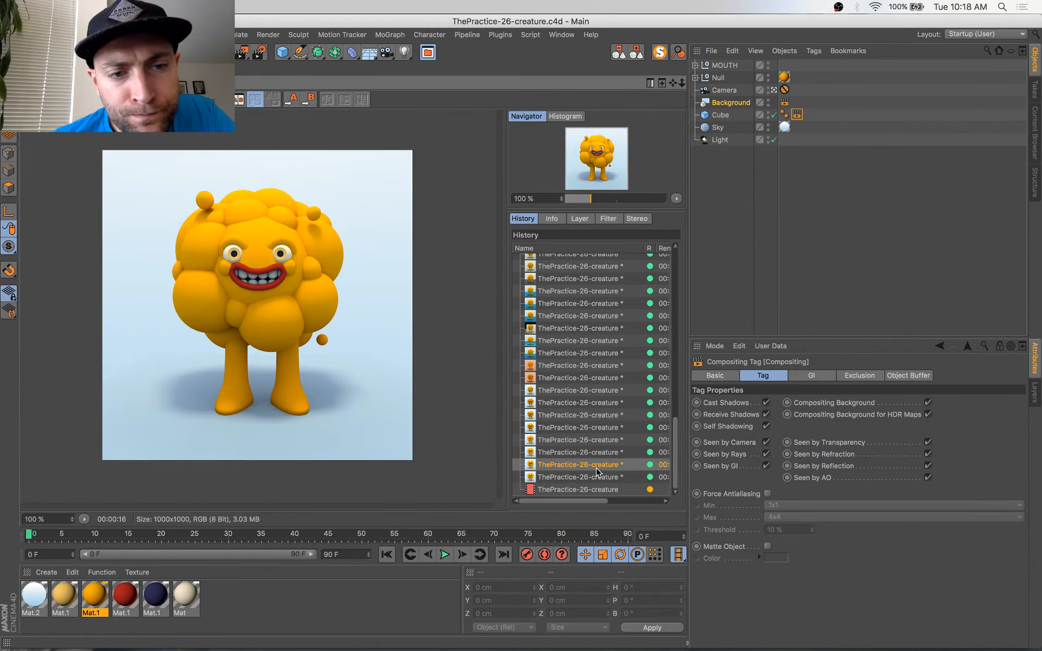
pyautogui.press('Down')
pyautogui.press('Down')
pyautogui.press('Down')
pyautogui.press('Down')
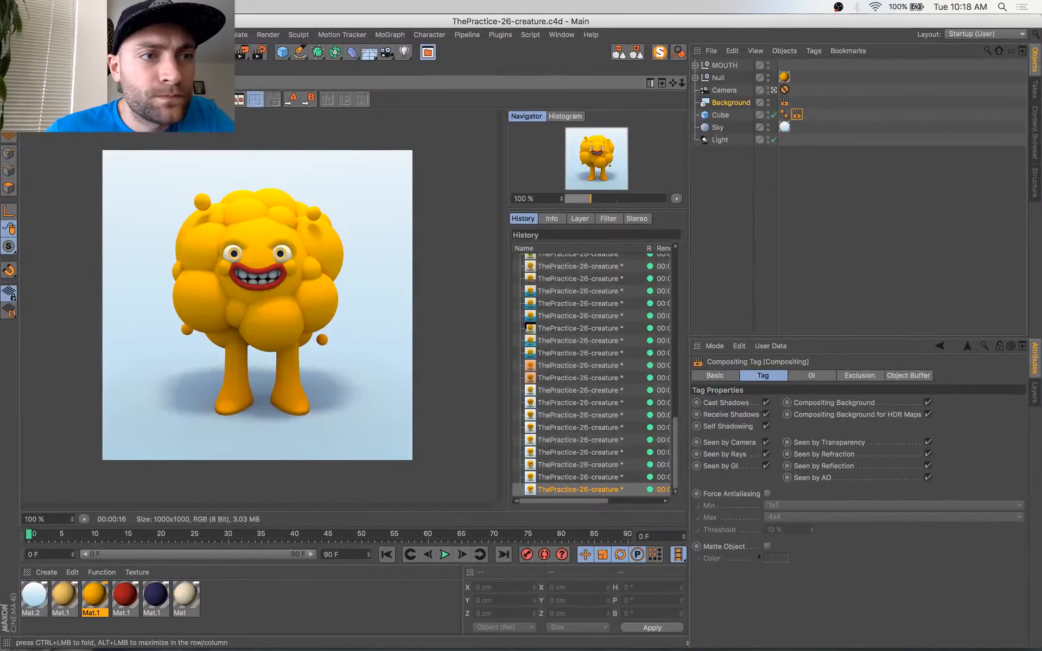
pyautogui.click(37, 68)
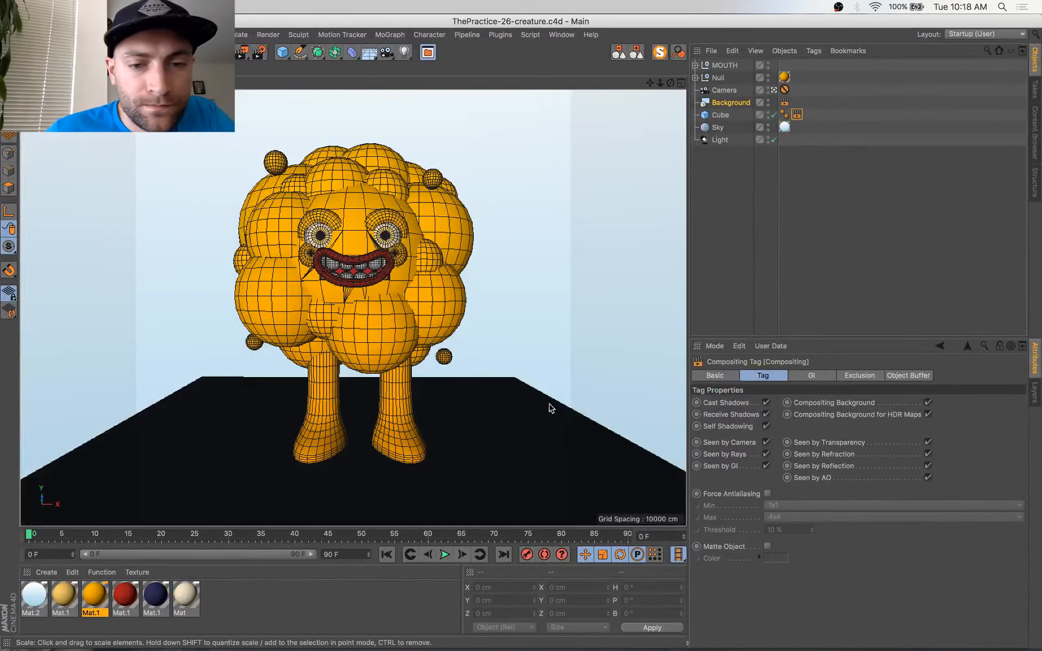
# Step: Scale the Cube floor up uniformly to about 1588 cm wide and 1911 cm deep
pyautogui.click(734, 103)
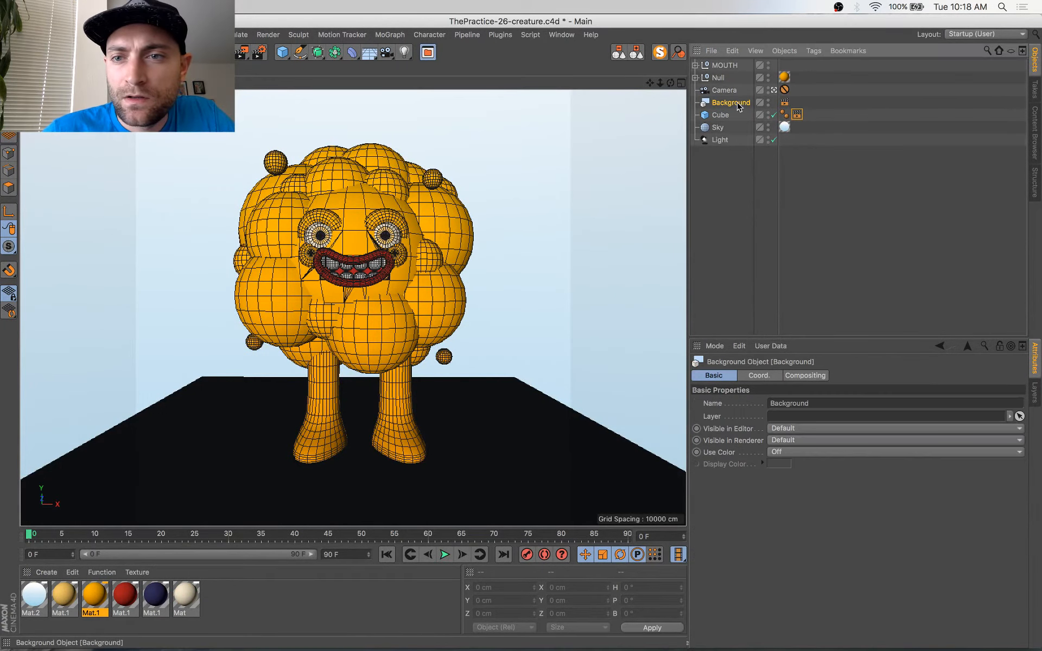
pyautogui.click(768, 114)
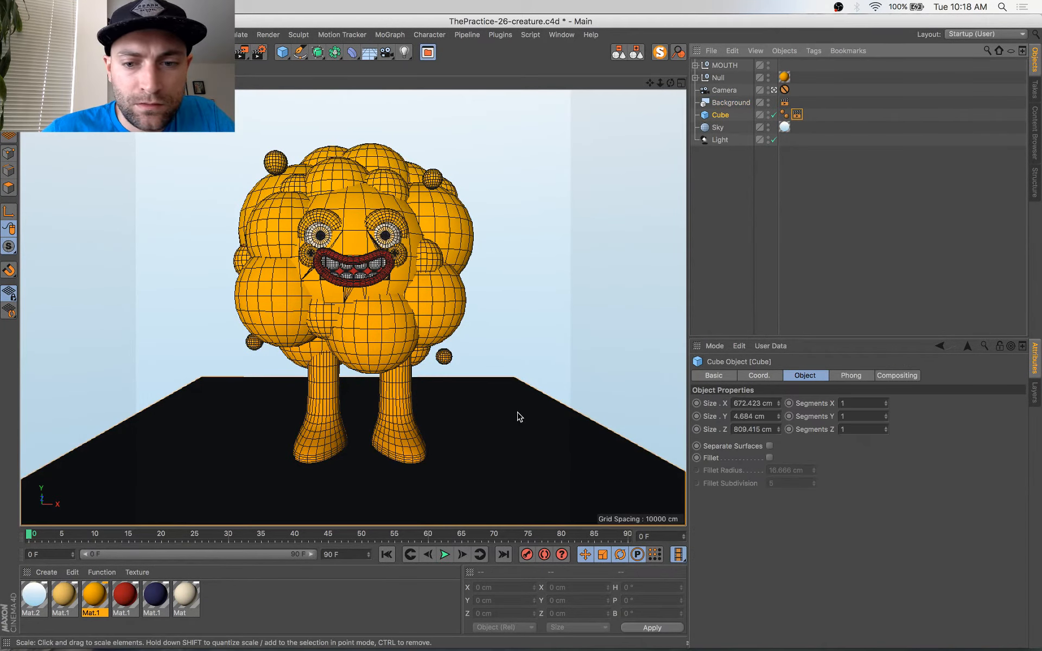
pyautogui.click(269, 403)
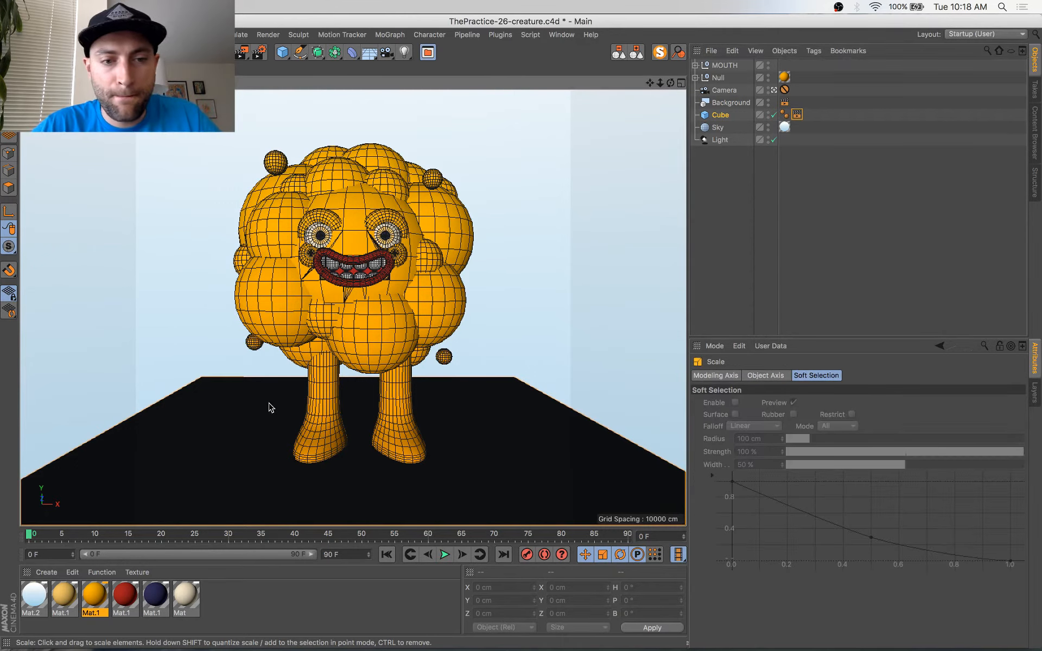
pyautogui.click(721, 116)
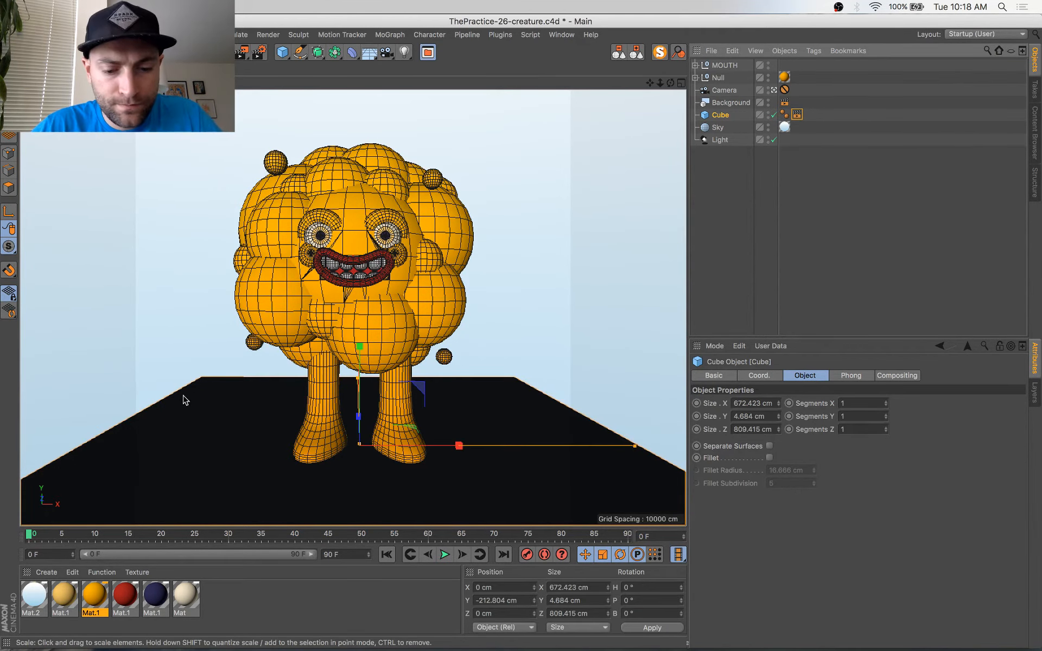
pyautogui.moveTo(188, 402); pyautogui.dragTo(312, 403)
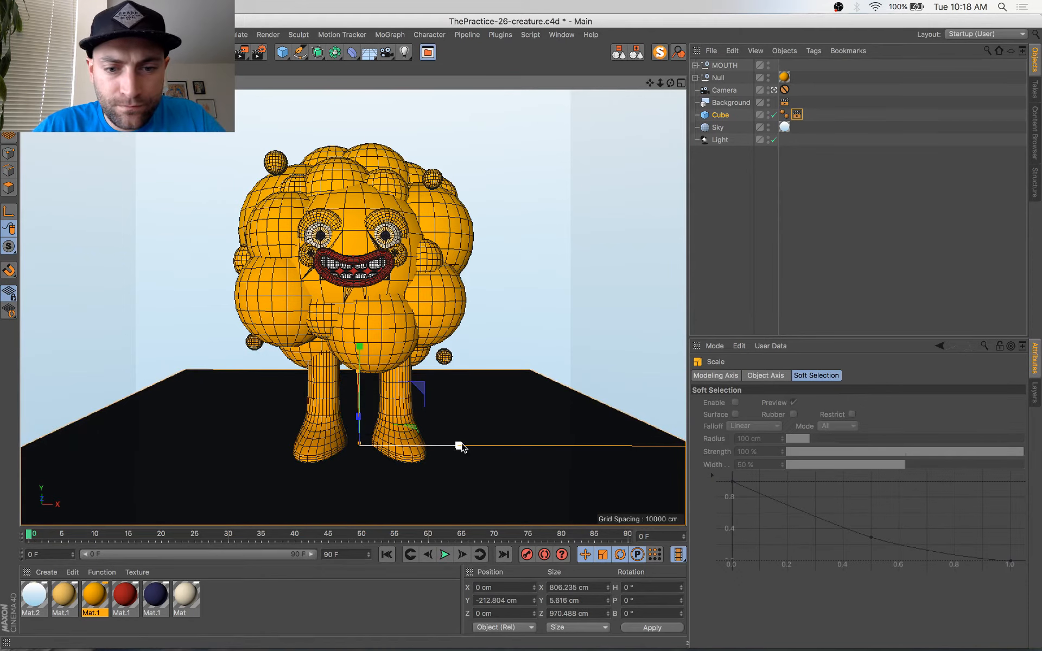
pyautogui.moveTo(459, 448); pyautogui.dragTo(545, 445)
# Step: Lower the Cube floor slightly to a Y position of about -215.9 cm and save the scene
pyautogui.press('e')
pyautogui.moveTo(361, 367); pyautogui.dragTo(362, 369)
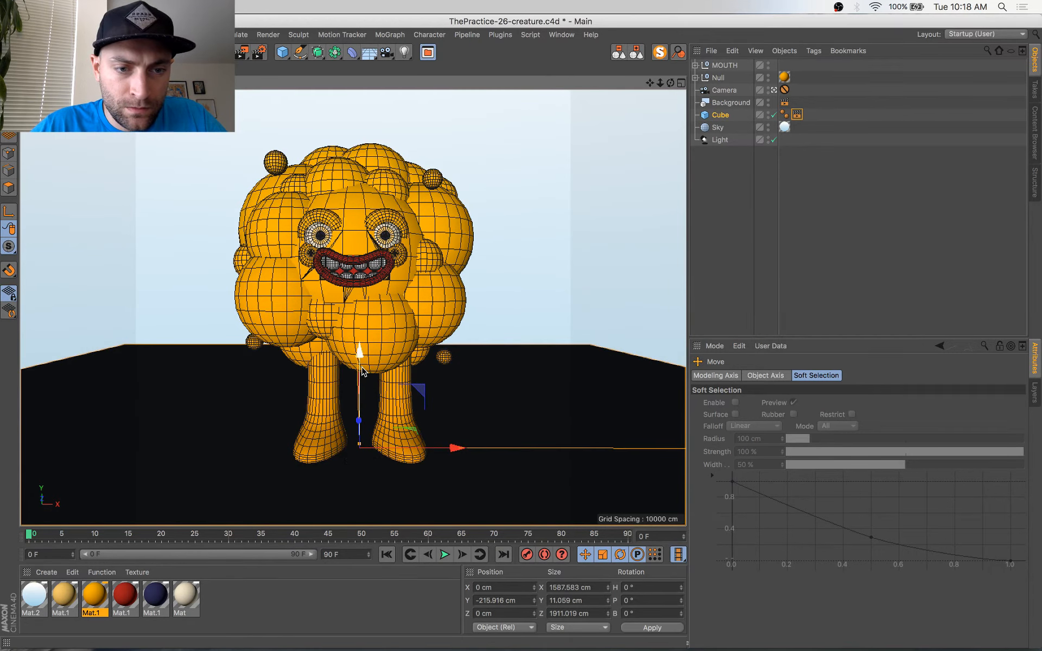
pyautogui.press('super+s')
# Step: Set the end knot of the creature material Mat.1's color gradient to a yellower orange, RGB 237, 190, 0
pyautogui.doubleClick(103, 612)
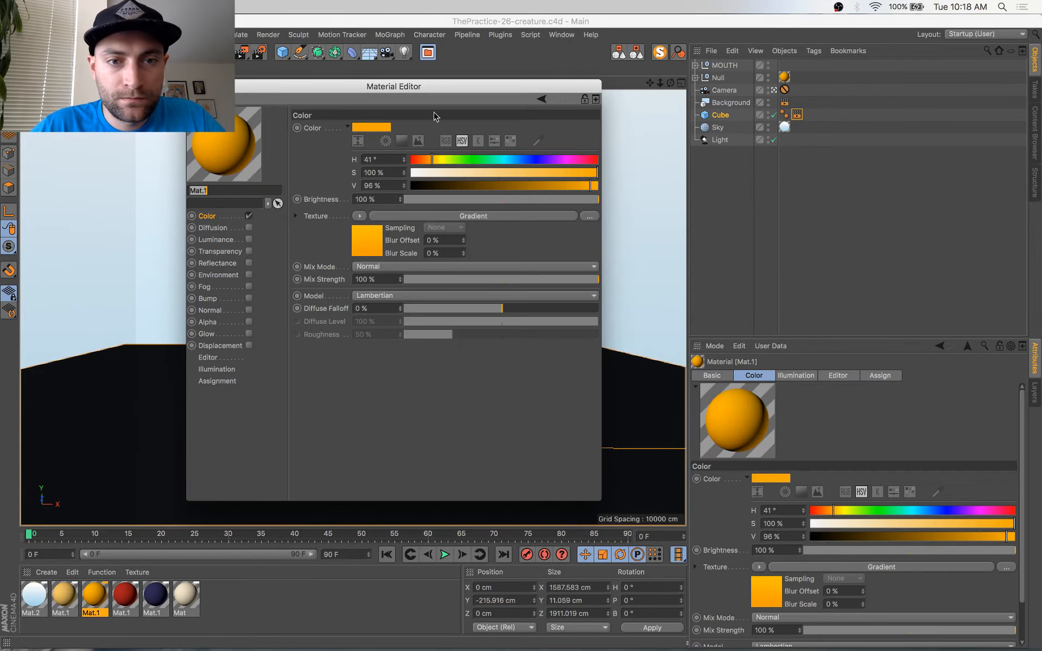
pyautogui.click(376, 234)
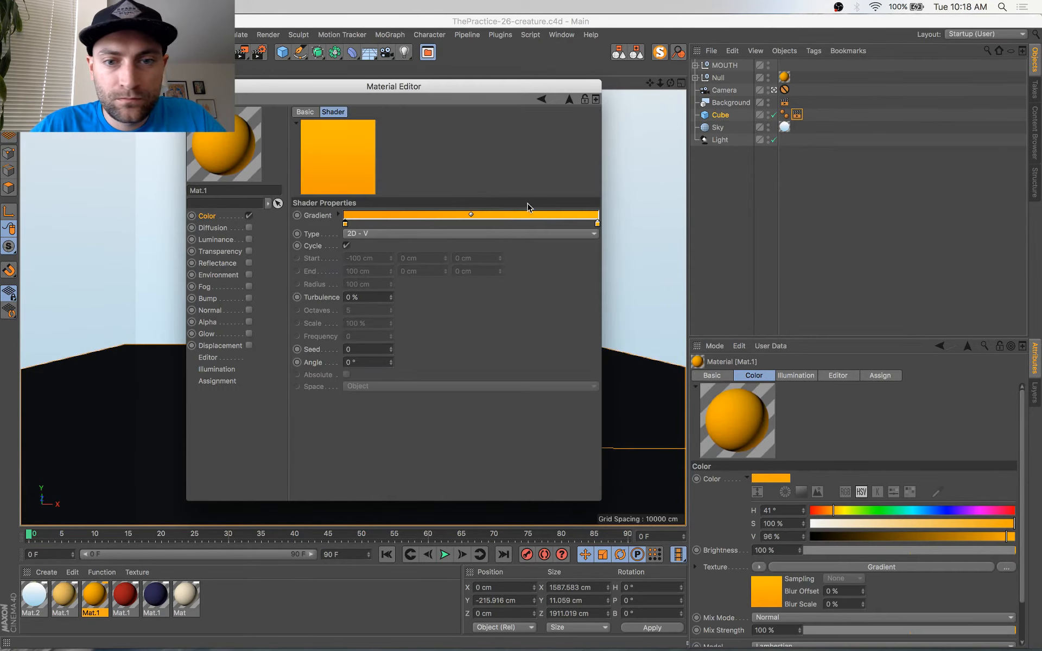
pyautogui.doubleClick(597, 223)
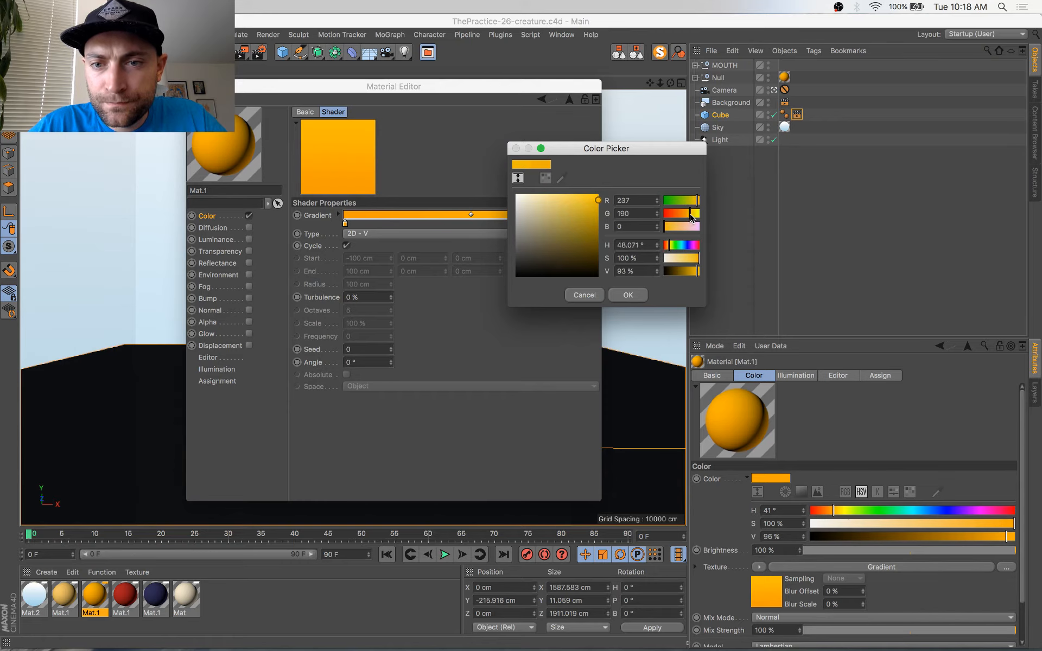
pyautogui.click(637, 295)
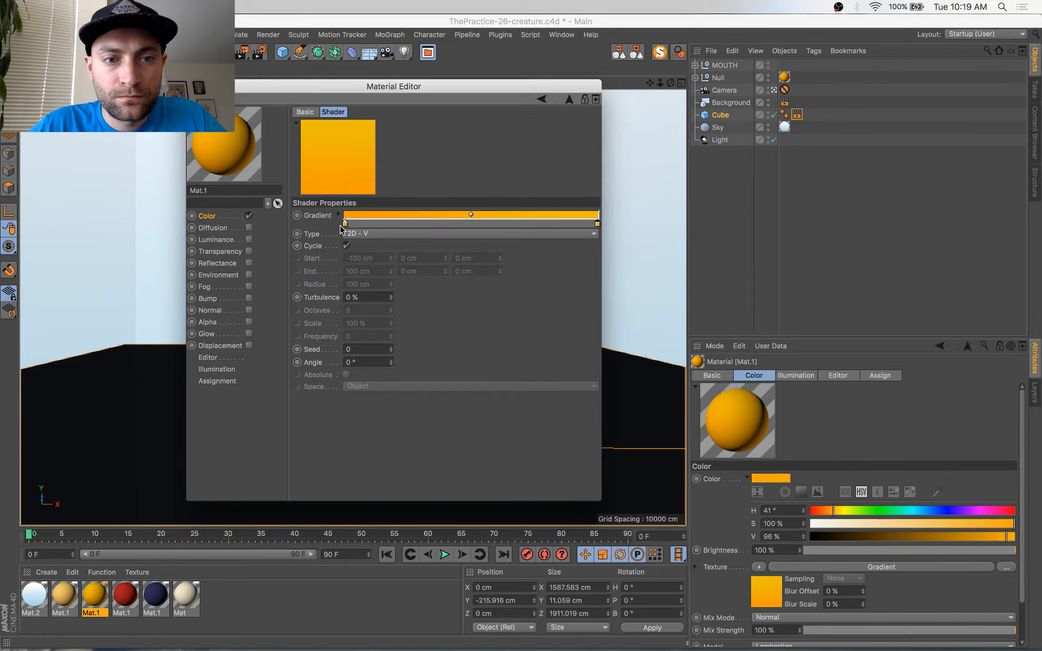
# Step: Deepen the orange of Mat.1's gradient start knot and set its end knot to RGB 235, 188, 0
pyautogui.doubleClick(345, 224)
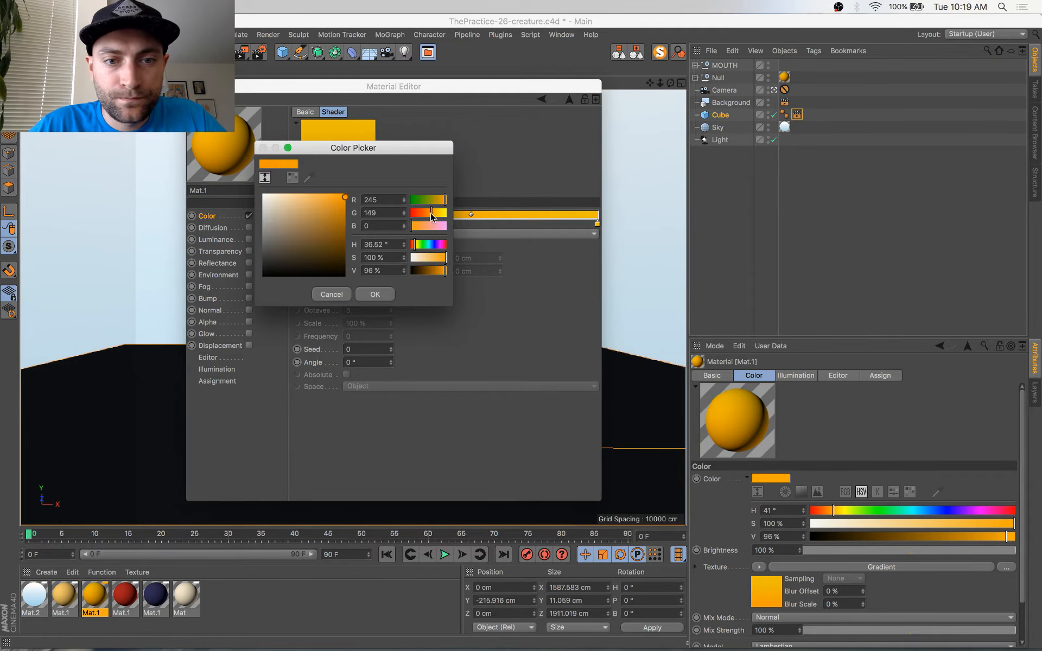
pyautogui.click(375, 294)
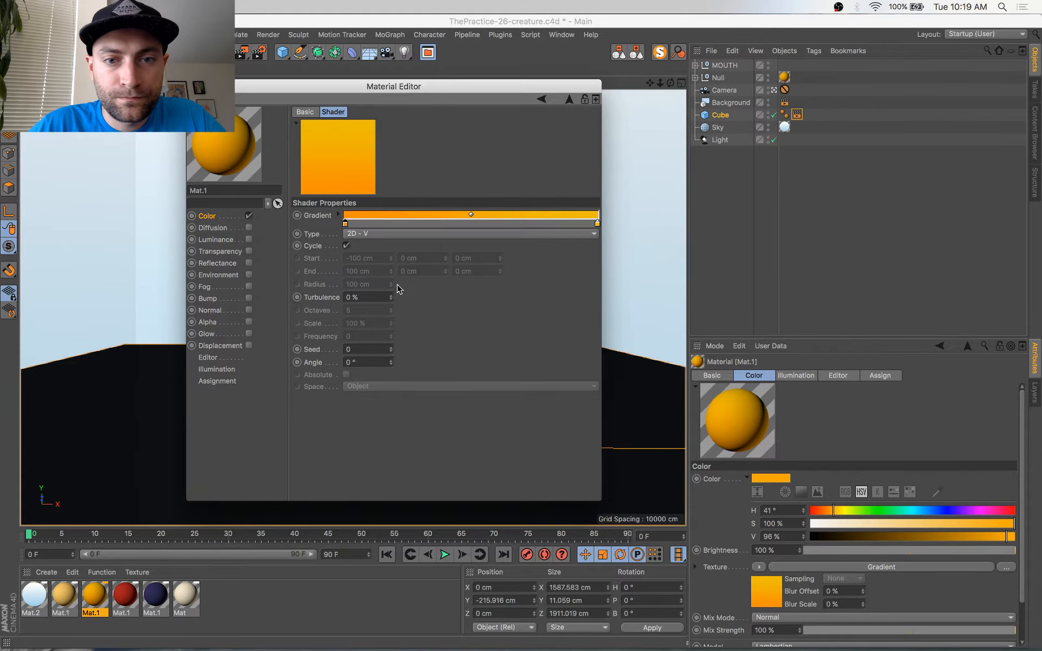
pyautogui.doubleClick(598, 225)
pyautogui.press('Escape')
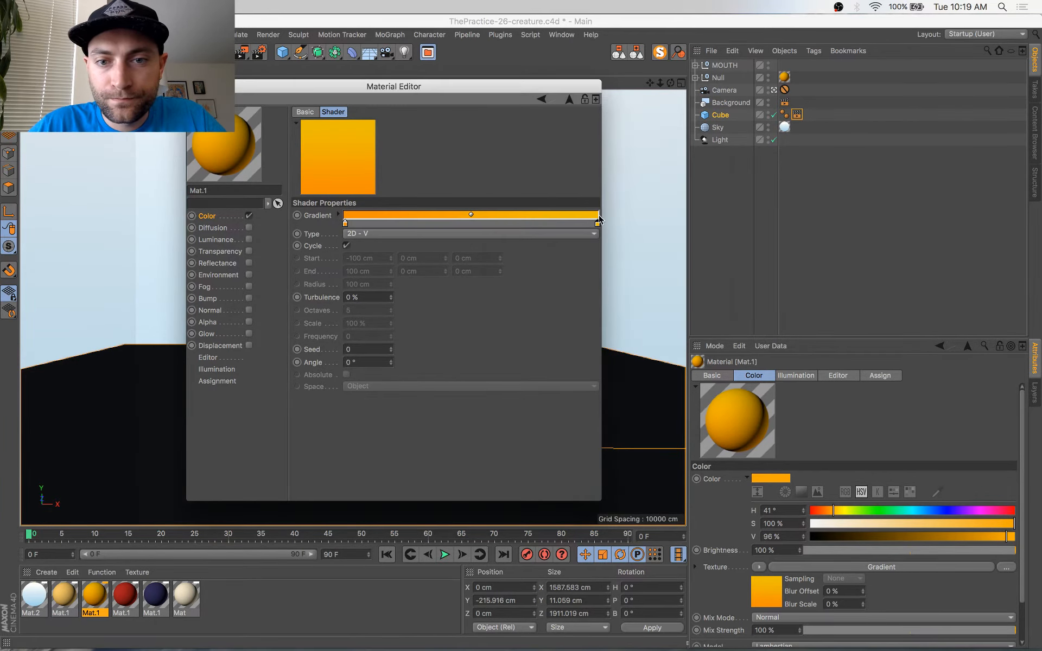
pyautogui.doubleClick(598, 224)
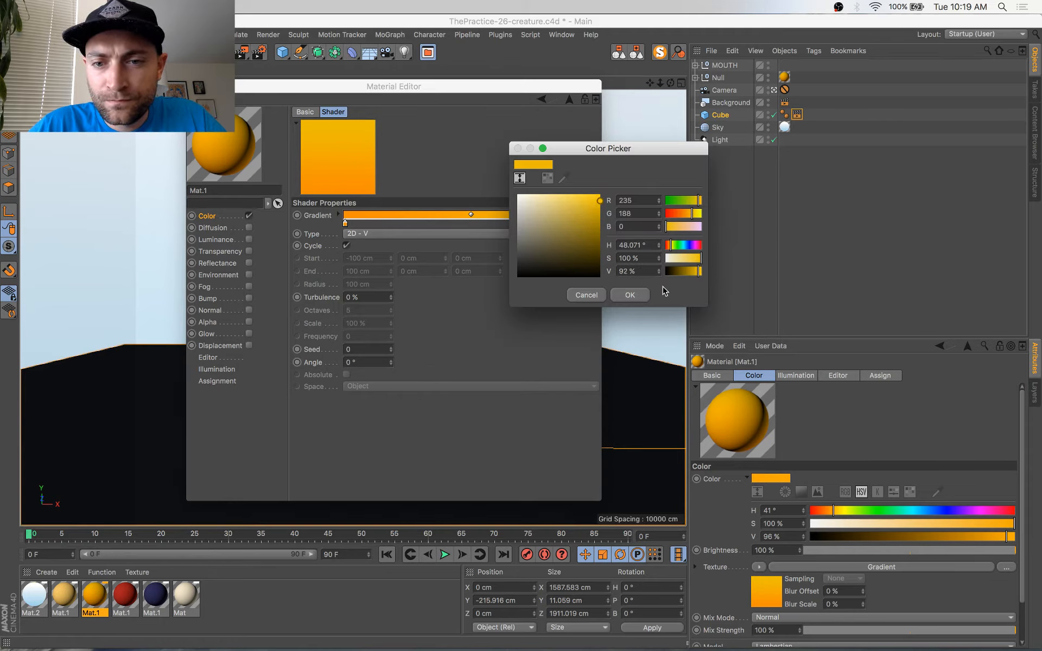
pyautogui.click(640, 292)
# Step: Render the creature with the adjusted gradient, read the YouTube live chat meanwhile, and return to Cinema 4D
pyautogui.hotkey('shift', 'r')
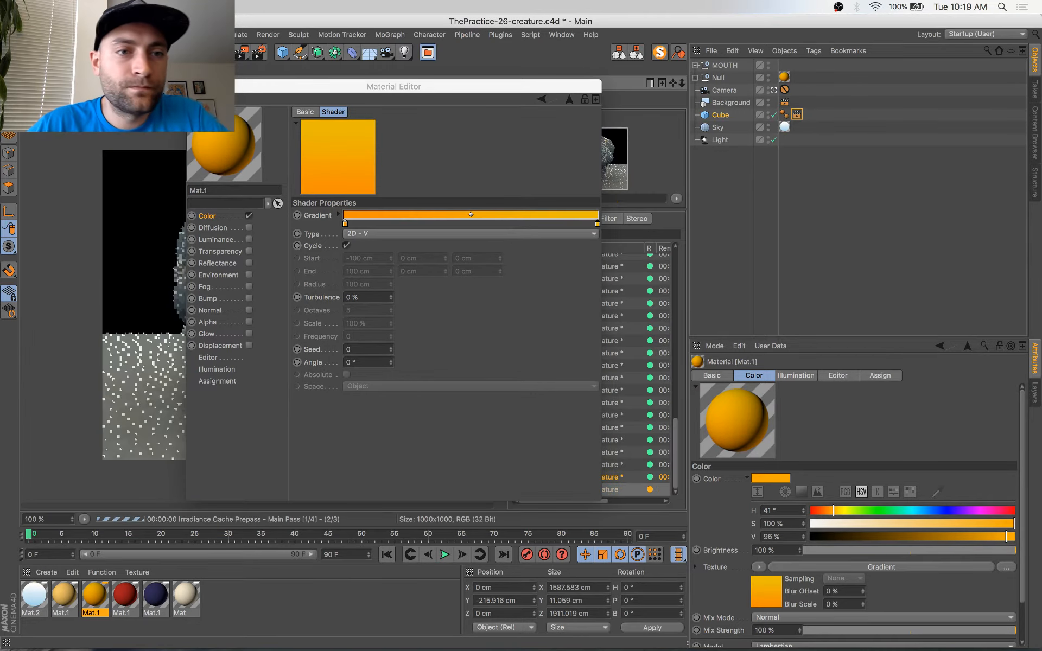
pyautogui.click(194, 87)
pyautogui.hotkey('ctrl', 'Up')
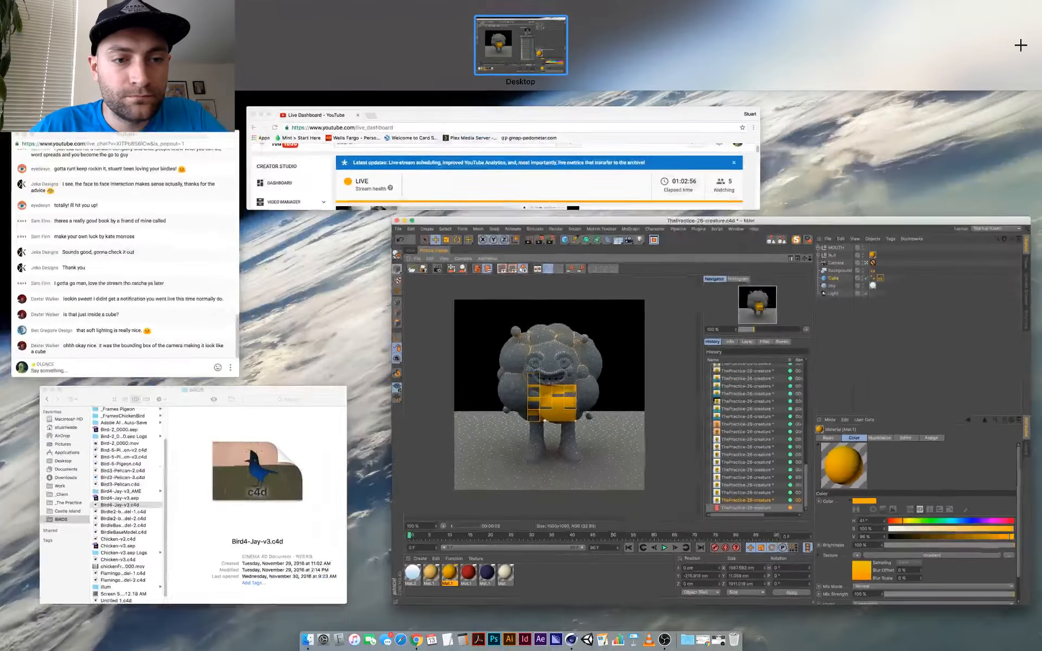
pyautogui.click(167, 299)
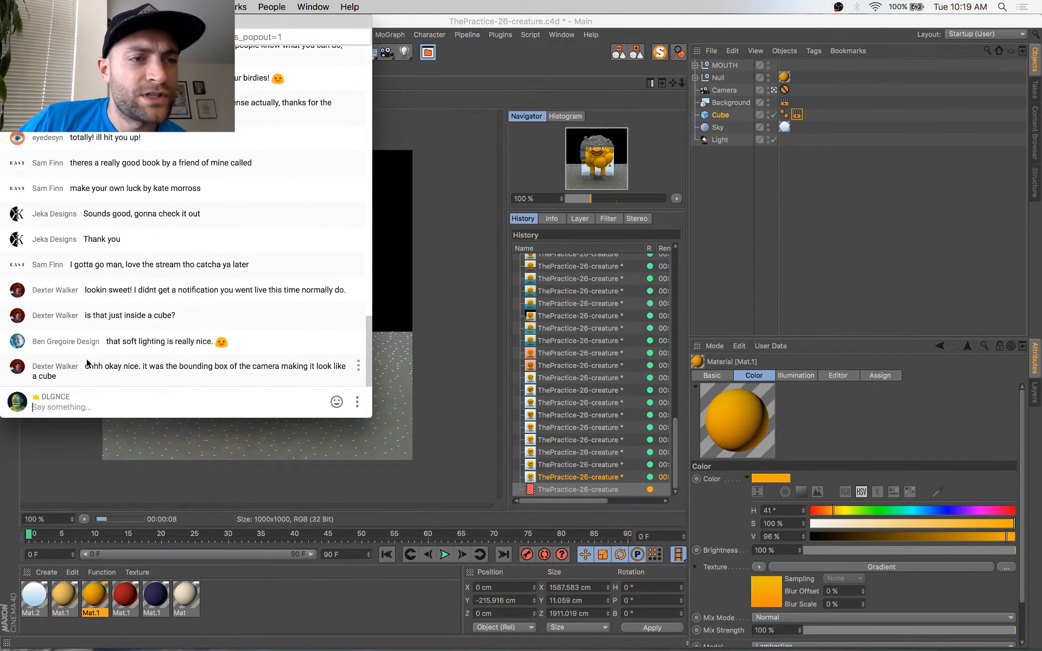
pyautogui.hotkey('ctrl', 'Up')
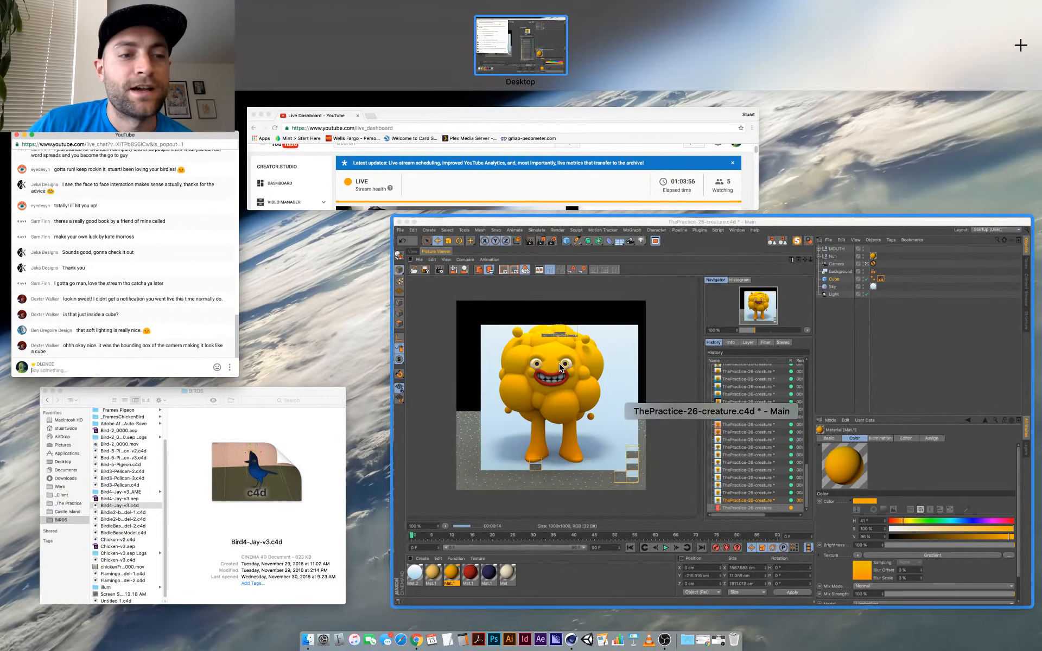
pyautogui.click(607, 353)
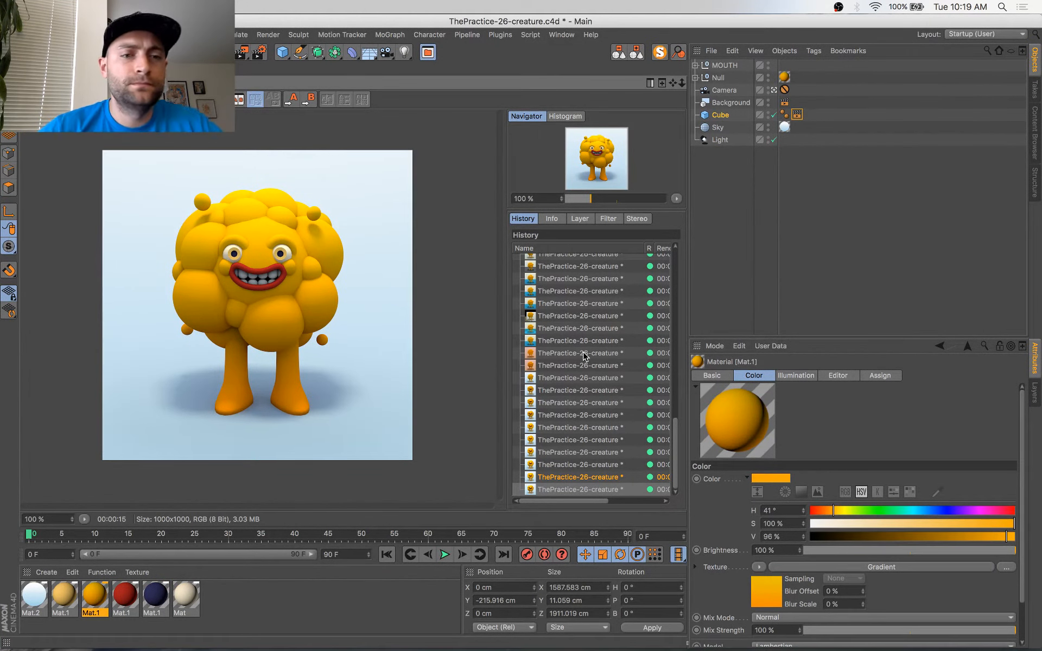
# Step: Compare the new render with the previous one in the history and with the creature in the camera viewport
pyautogui.click(584, 478)
pyautogui.press('Down')
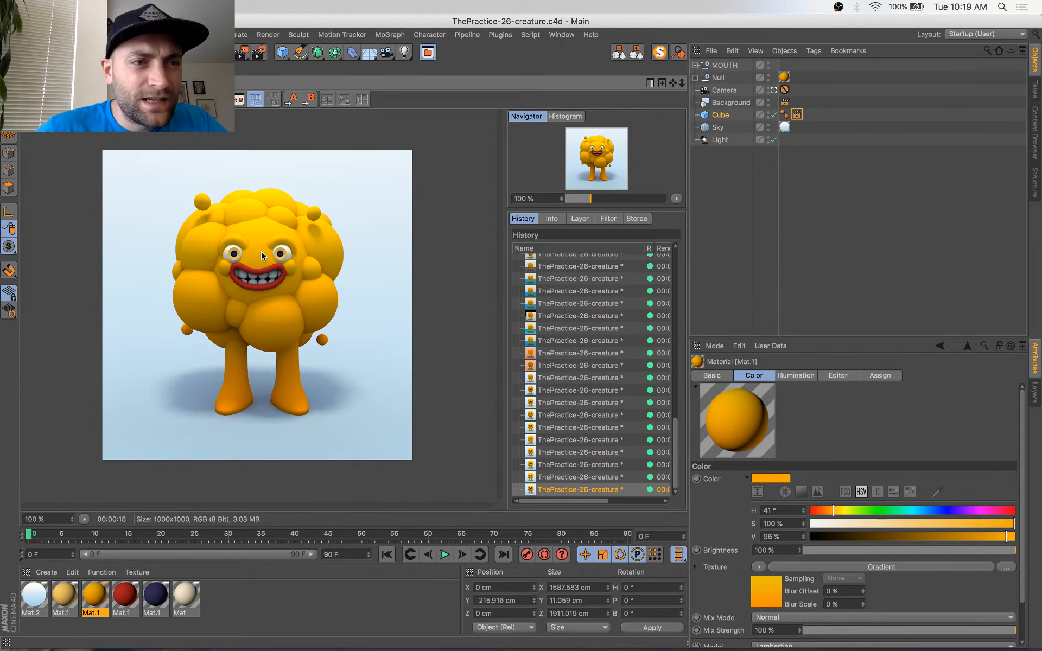
pyautogui.click(46, 68)
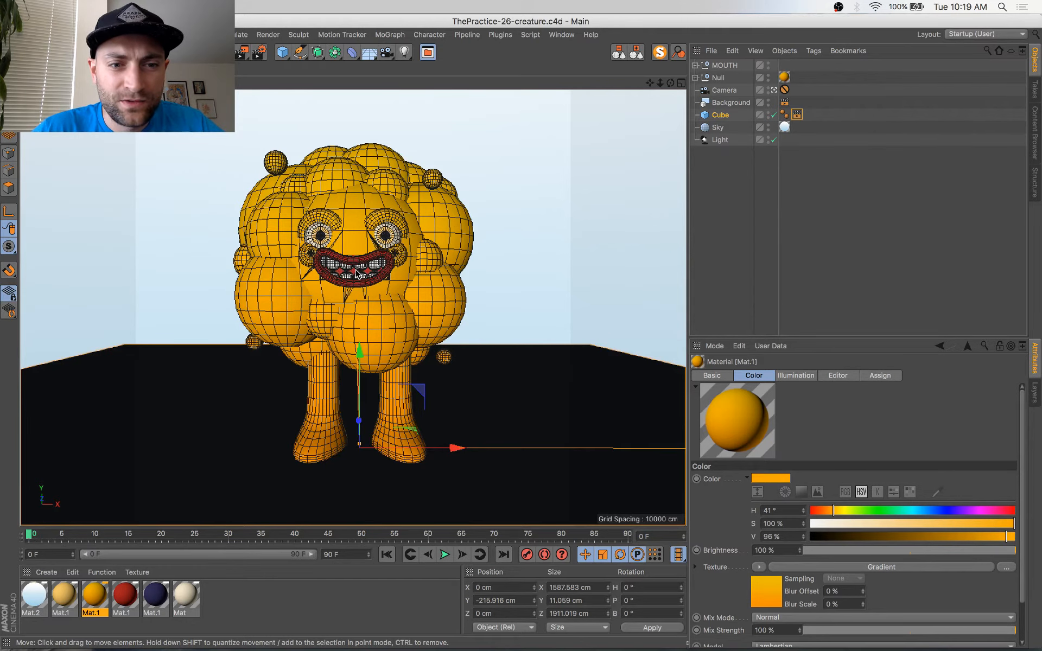
pyautogui.click(82, 68)
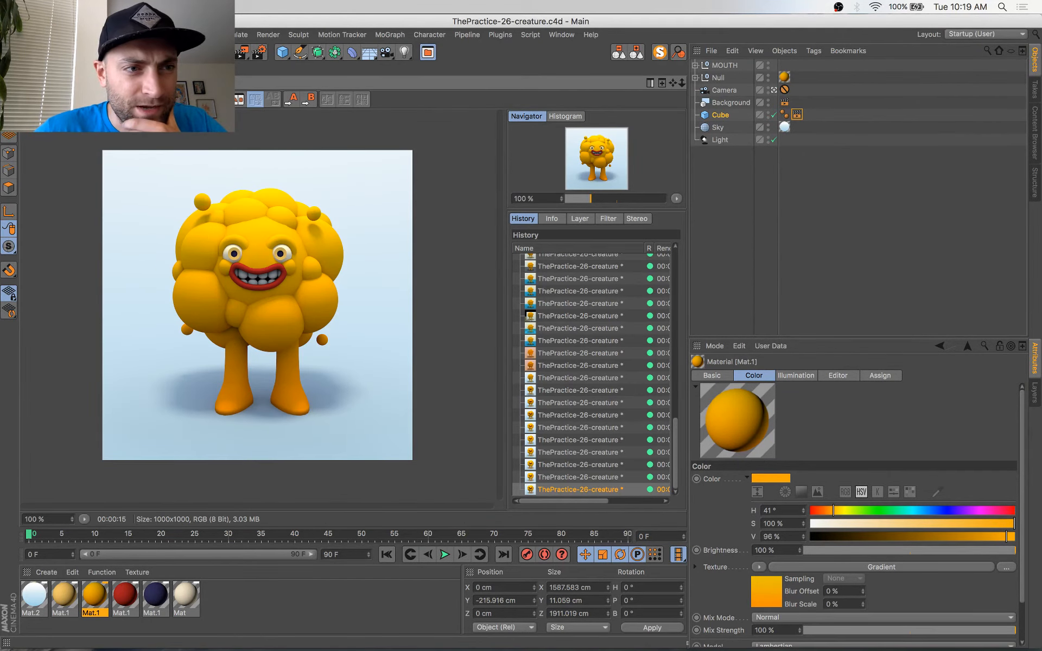
pyautogui.click(46, 68)
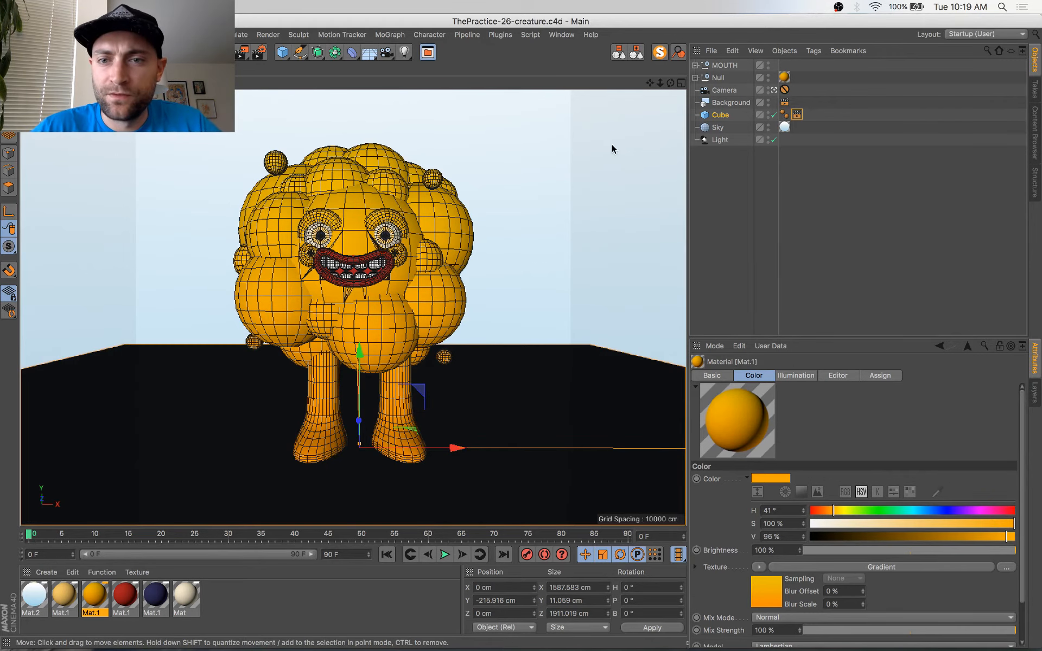
# Step: Reposition the Light in the Right view to about Y 630 cm, Z -422 cm with pitch about -65°, and render the result
pyautogui.middleClick(461, 227)
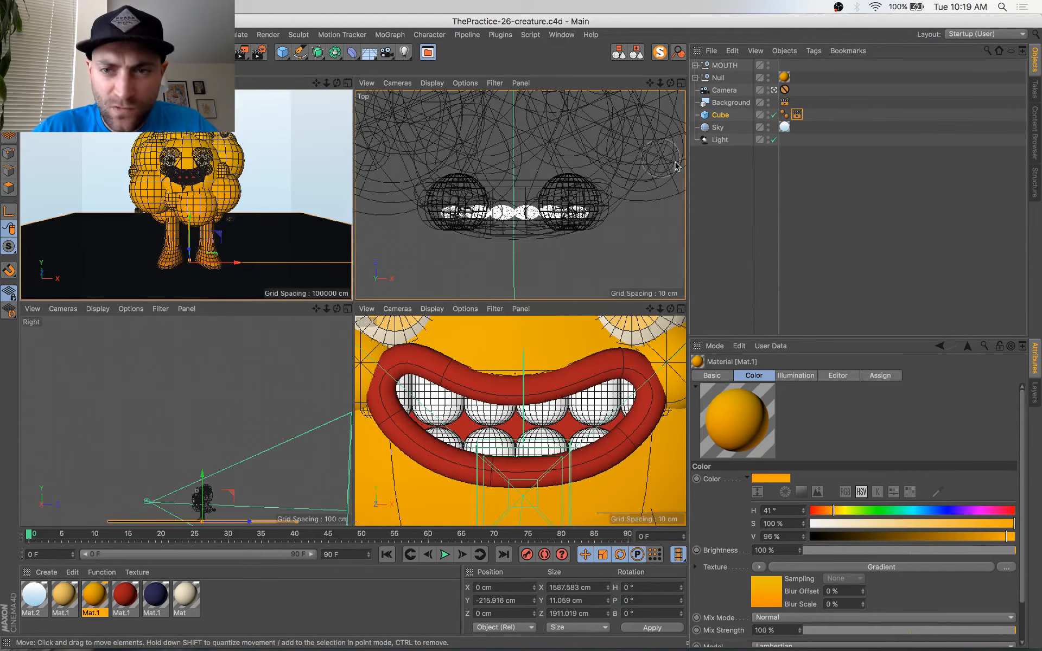
pyautogui.click(725, 141)
pyautogui.scroll(2, 234, 418)
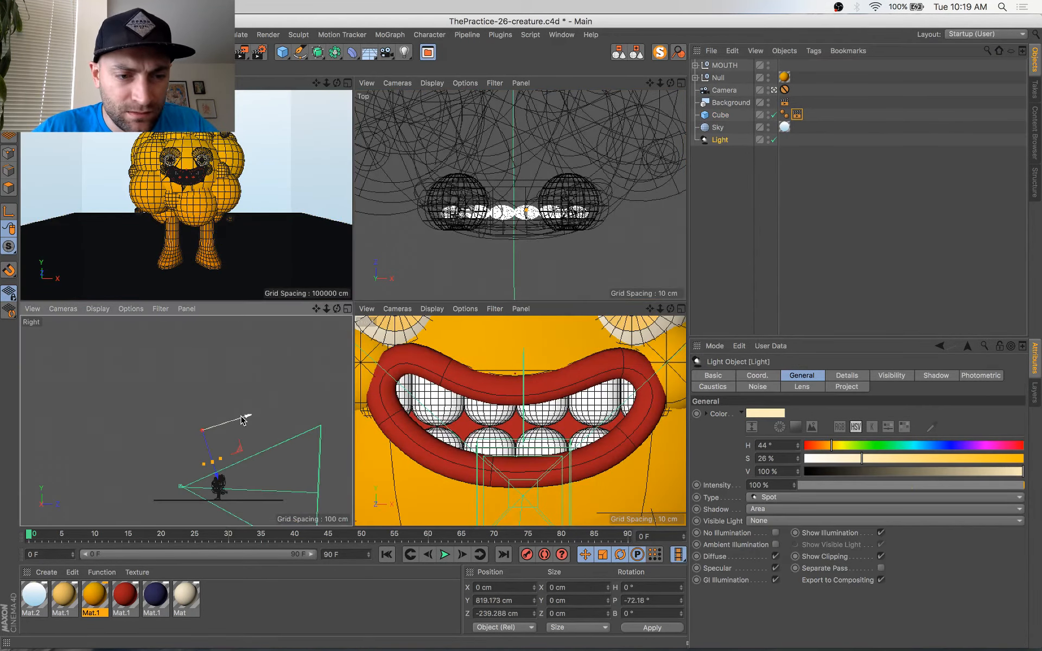
pyautogui.moveTo(234, 423); pyautogui.dragTo(220, 451)
pyautogui.press('r')
pyautogui.press('super+z')
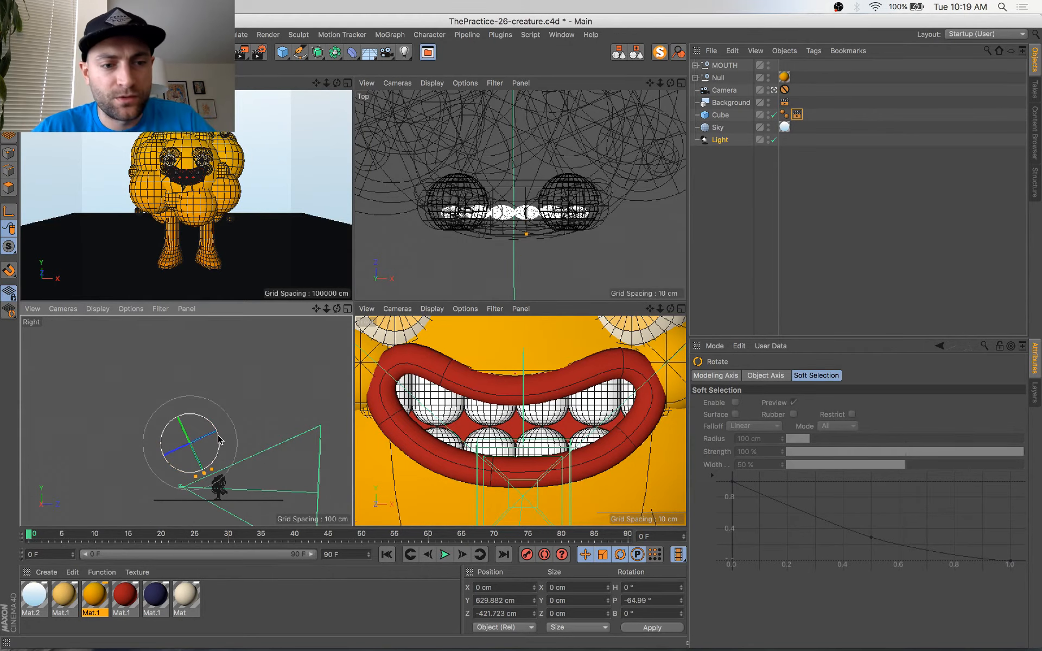
pyautogui.hotkey('shift', 'r')
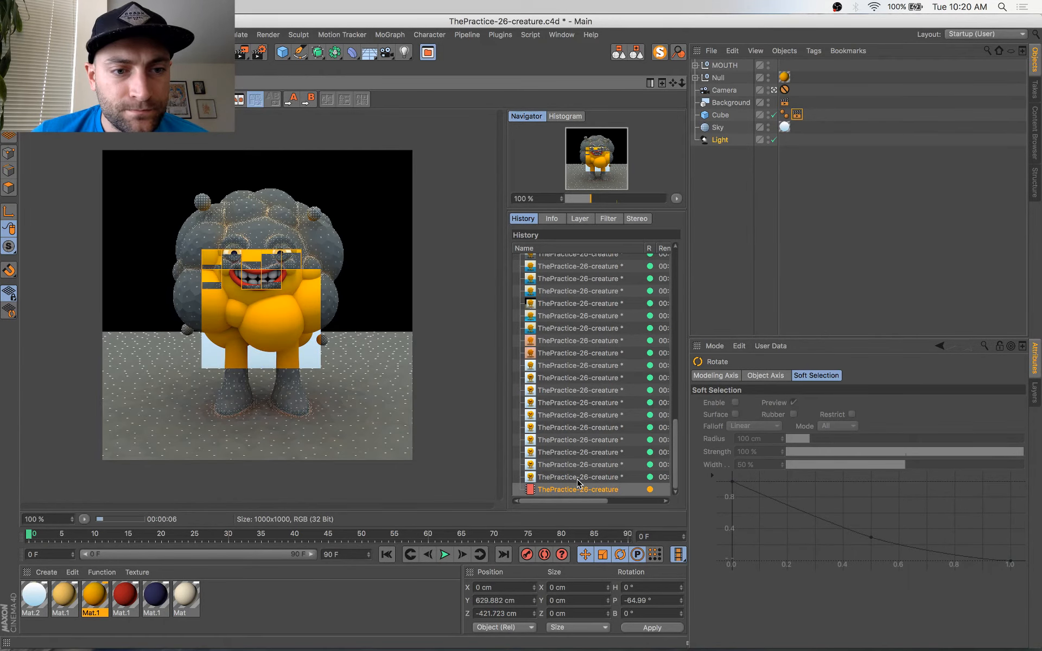
# Step: Set the Global Illumination gamma to 1.4 in the render settings and close them
pyautogui.click(260, 52)
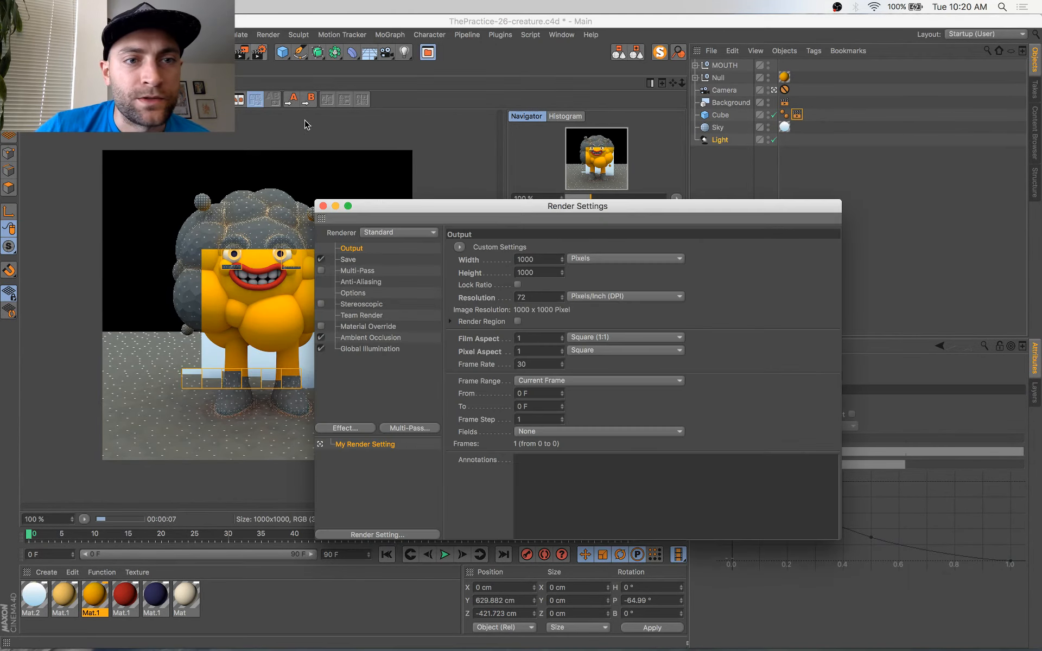
pyautogui.click(369, 349)
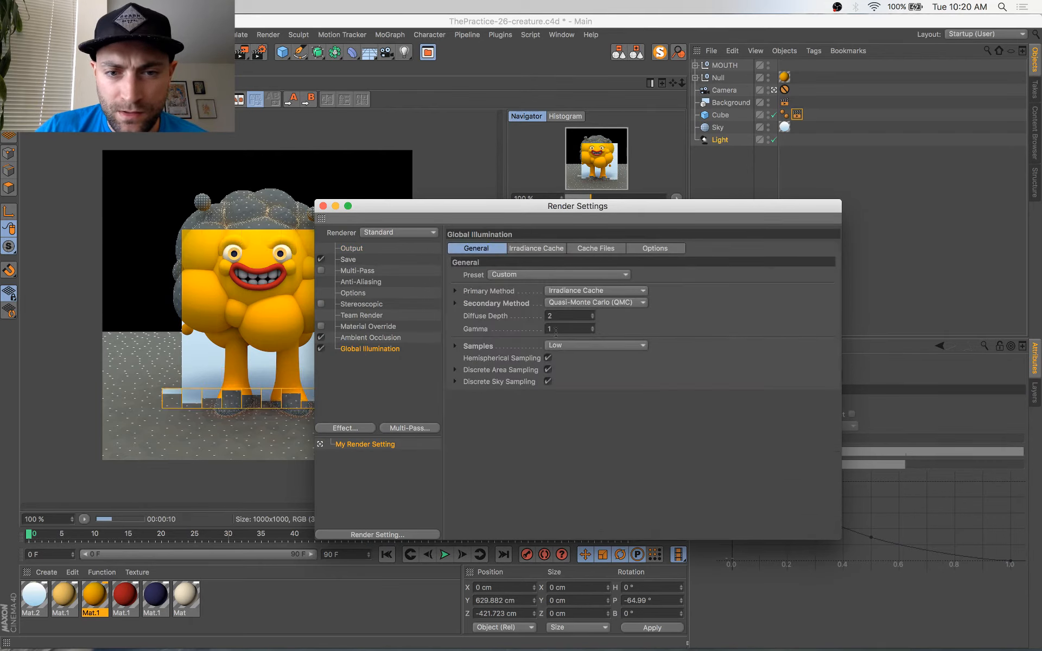
pyautogui.click(564, 329)
pyautogui.write('.4')
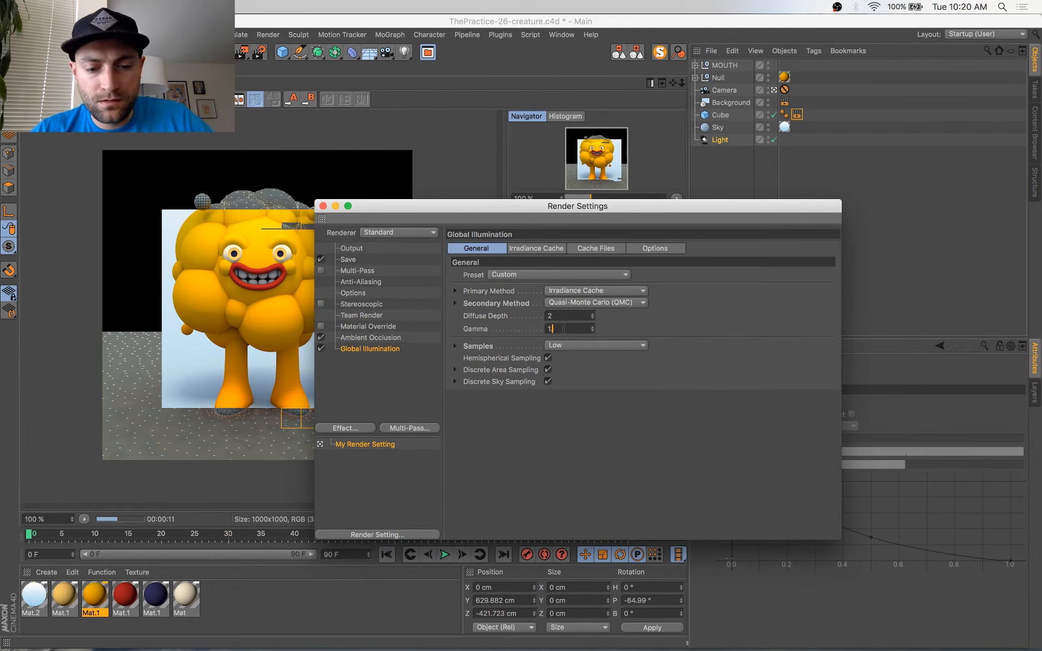
pyautogui.press('Return')
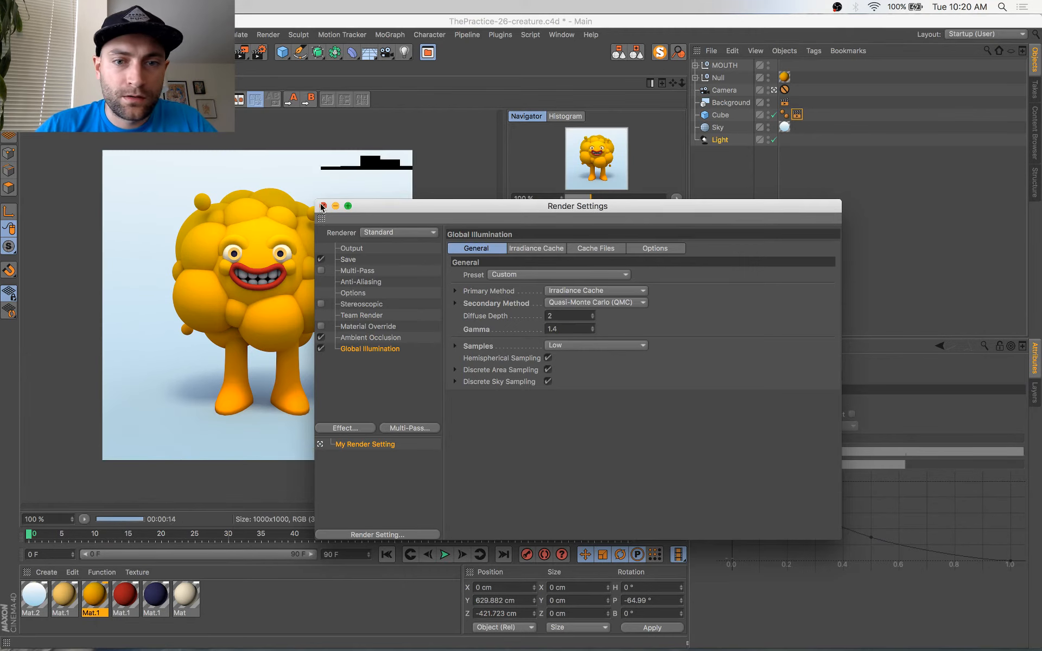
pyautogui.click(301, 223)
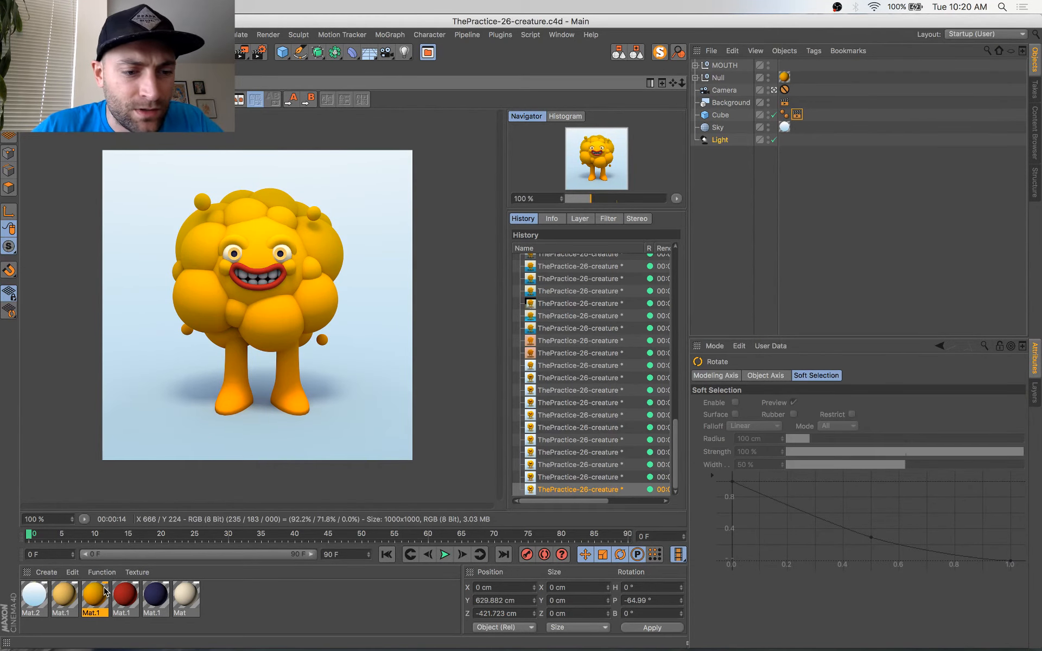
# Step: Set the start knot of Mat.1's color gradient to RGB 240, 141, 0, close the material editor and save the scene
pyautogui.doubleClick(104, 591)
pyautogui.click(378, 249)
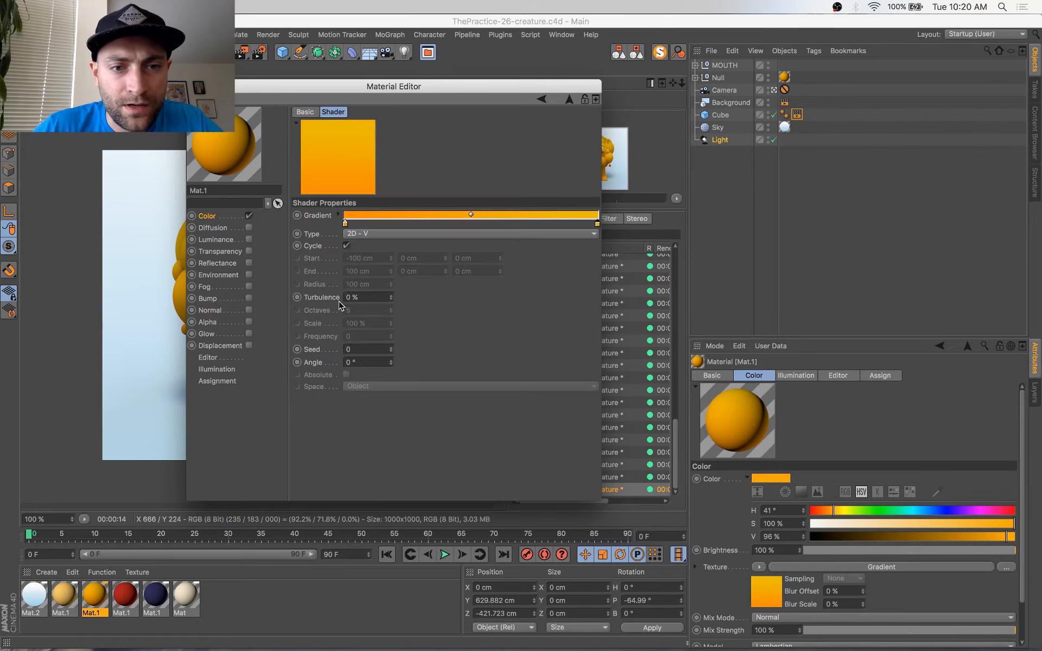
pyautogui.doubleClick(345, 223)
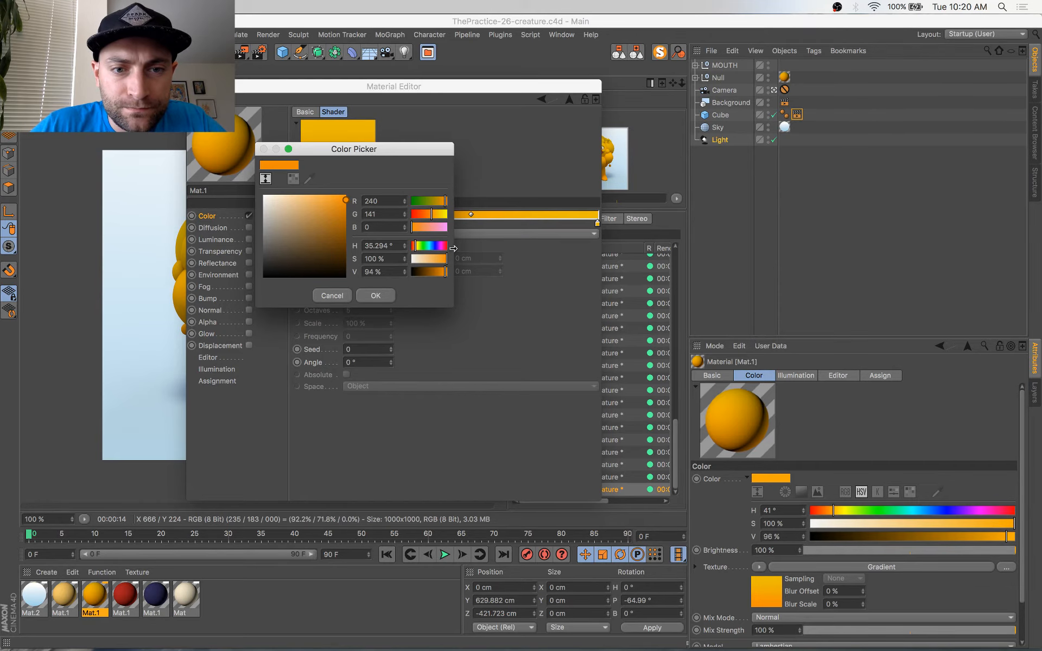
pyautogui.click(375, 295)
pyautogui.click(193, 86)
pyautogui.press('super+s')
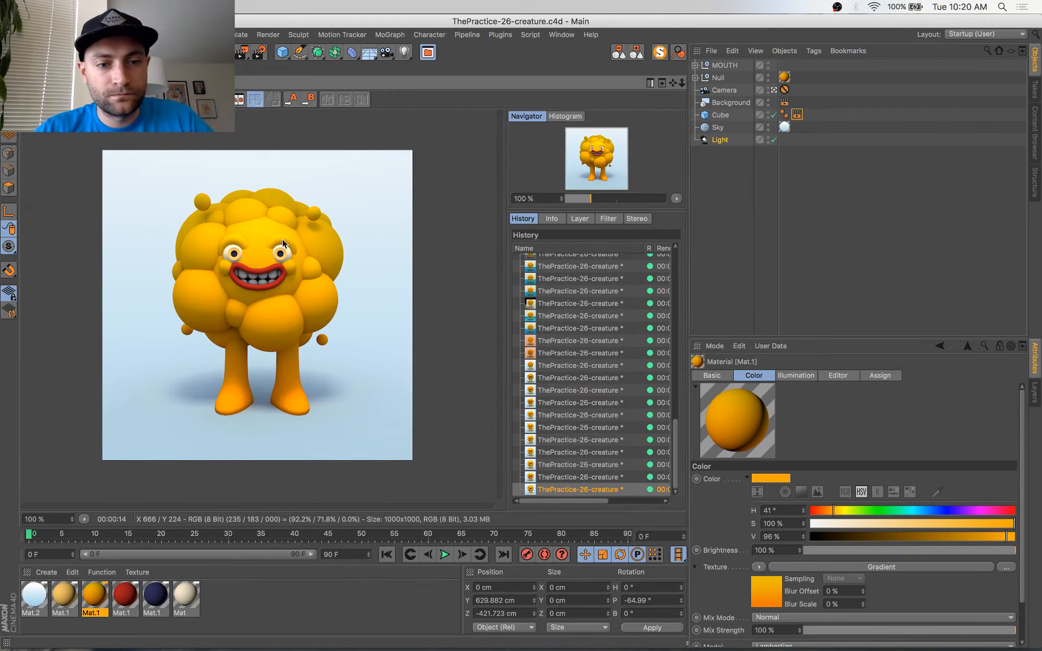
# Step: Compare the last two renders in the history and return to the four-view layout
pyautogui.click(590, 478)
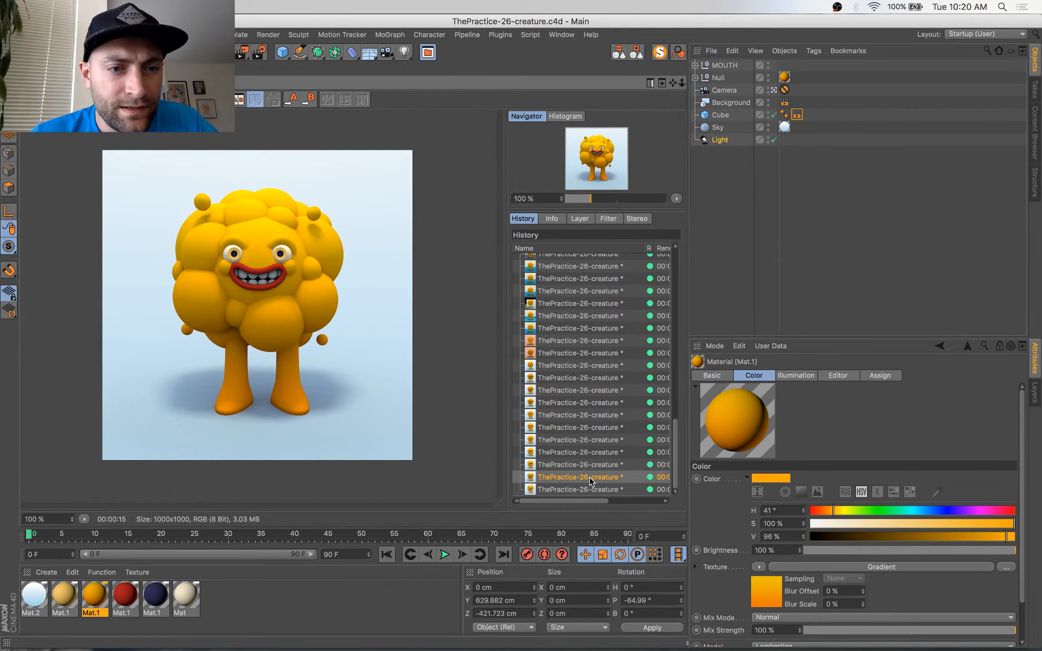
pyautogui.press('Down')
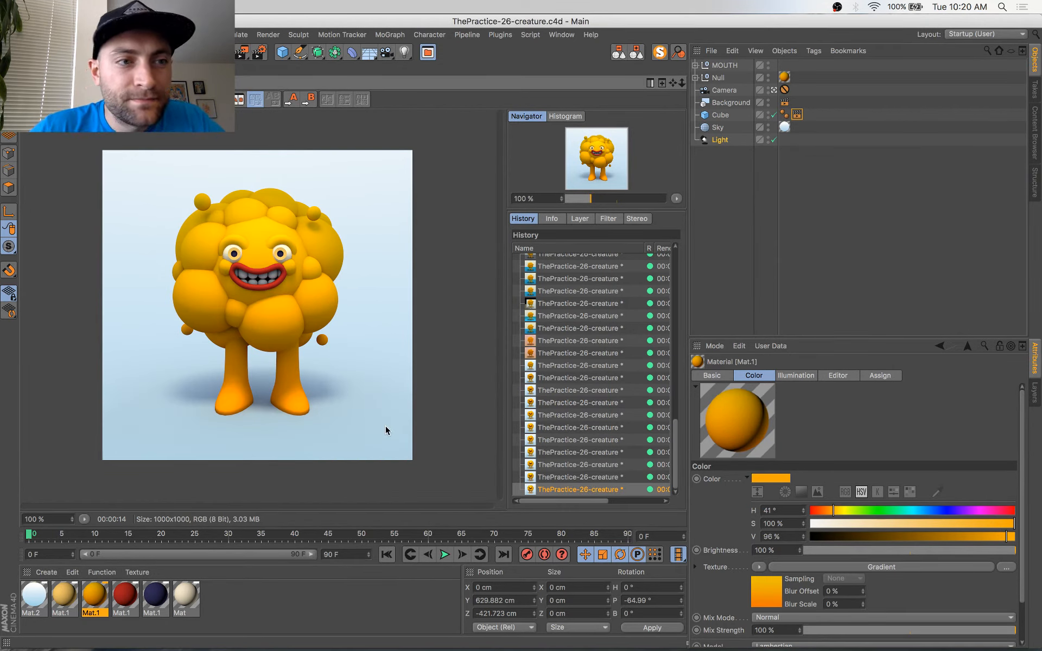
pyautogui.click(40, 70)
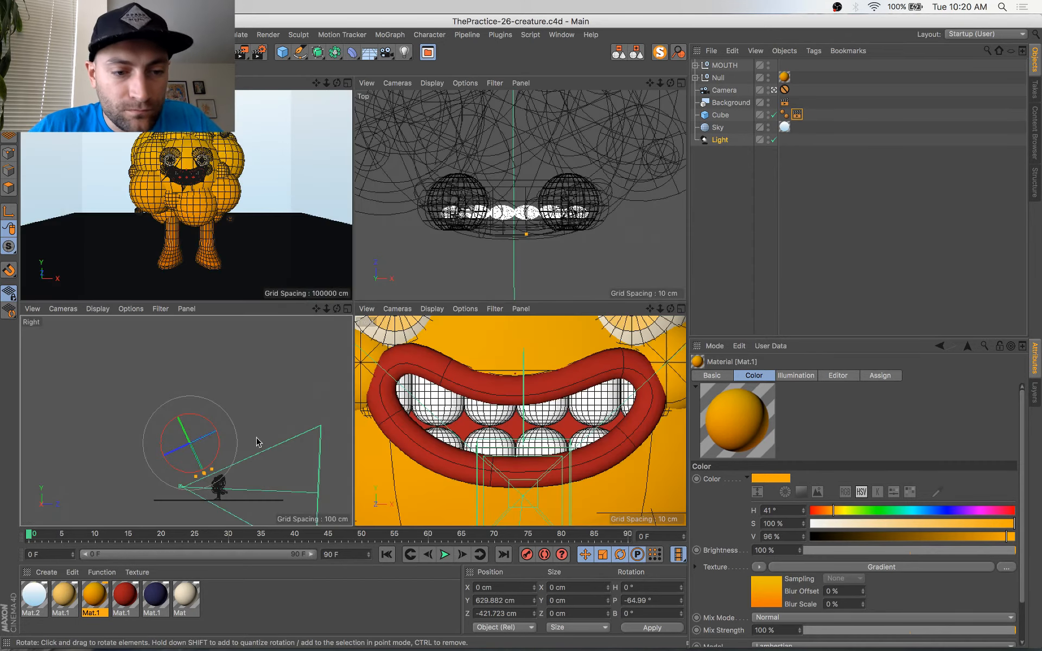
# Step: Rotate the Light's pitch slightly in the Right view
pyautogui.press('r')
pyautogui.moveTo(221, 445); pyautogui.dragTo(218, 431)
# Step: Move the Cube floor in the Right view to a Z position of about 55 cm and save the scene
pyautogui.click(243, 500)
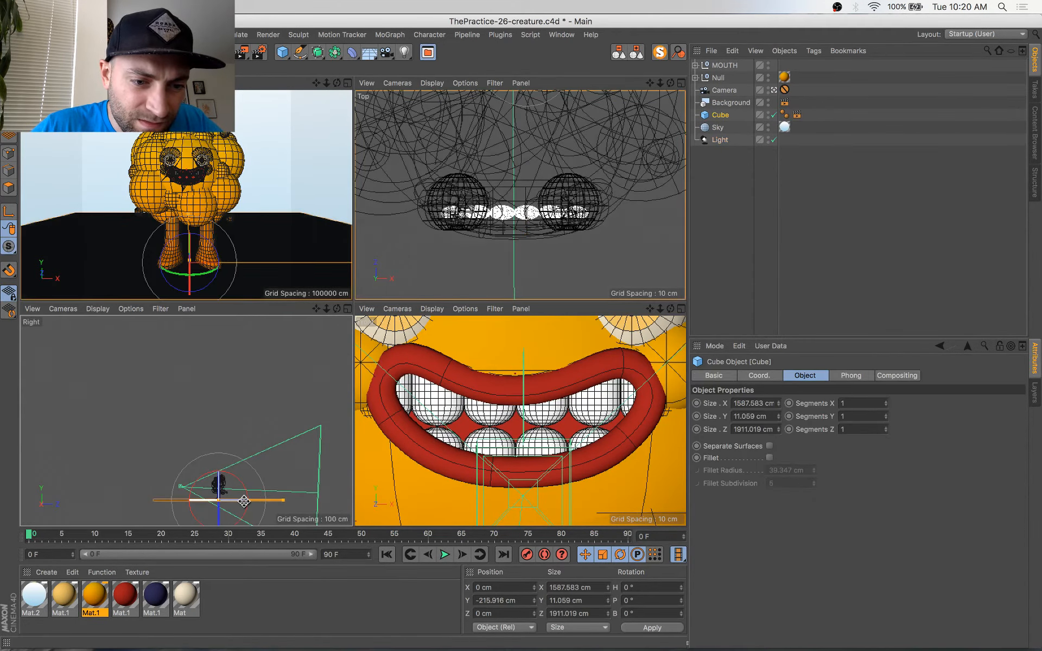
pyautogui.press('e')
pyautogui.moveTo(242, 500); pyautogui.dragTo(245, 504)
pyautogui.press('super+s')
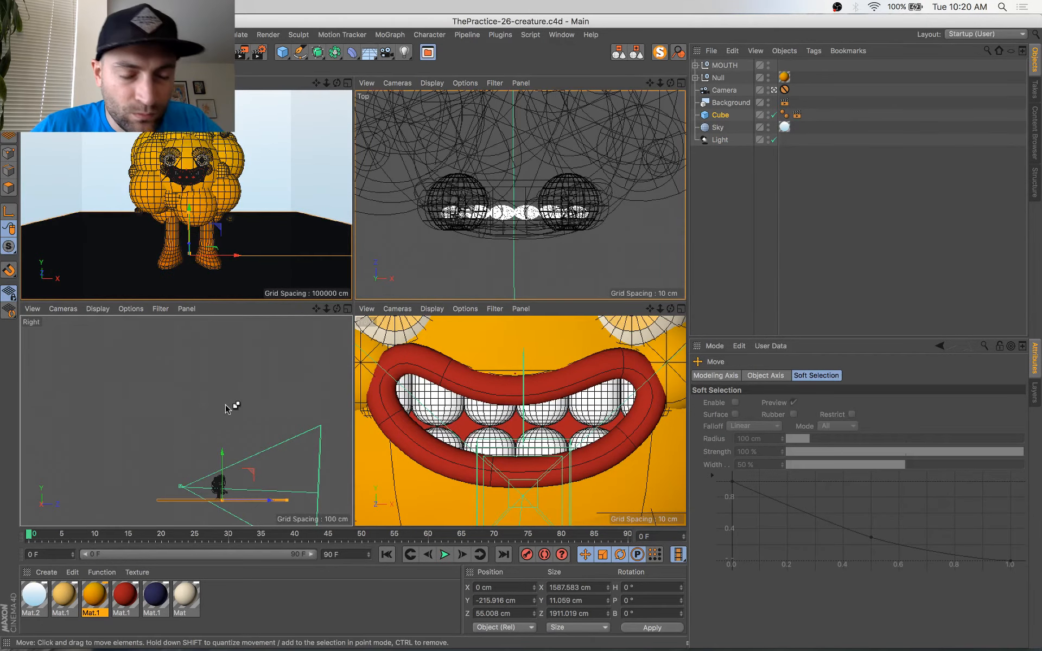
# Step: Duplicate the red Mat.1 material and open the copy in the Material Editor
pyautogui.doubleClick(124, 600)
pyautogui.press('super+w')
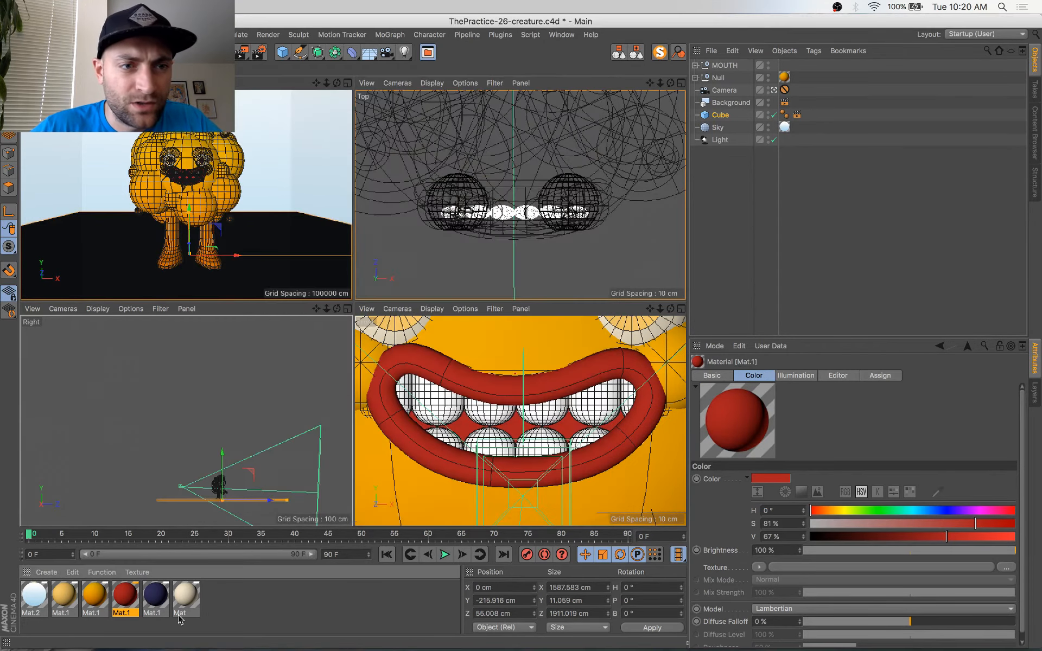
pyautogui.click(234, 617)
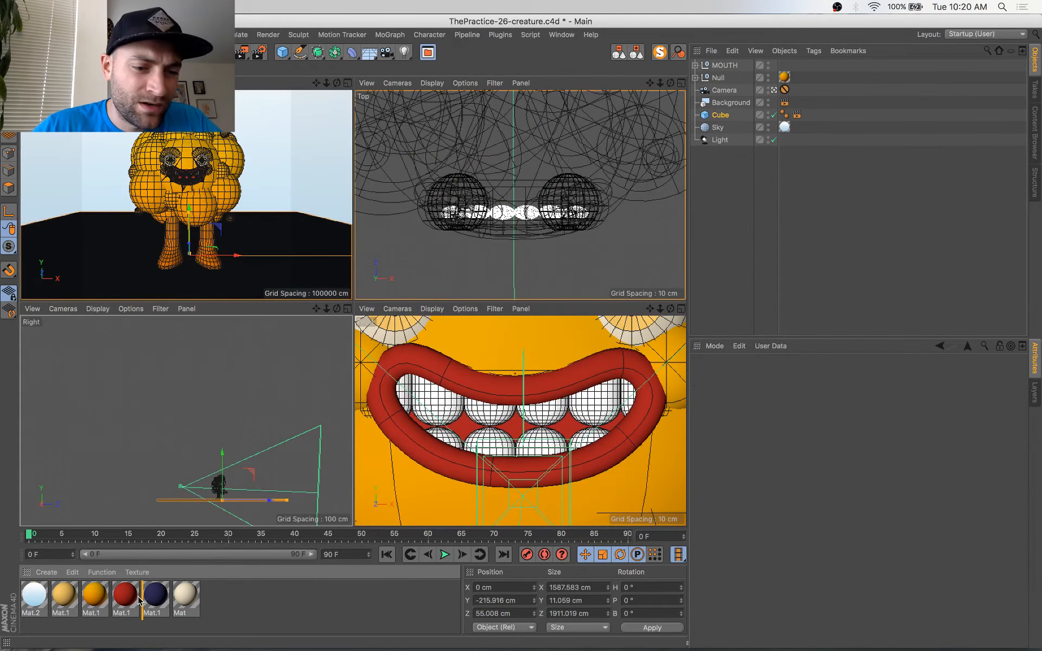
pyautogui.keyDown('ctrl'); pyautogui.moveTo(140, 600); pyautogui.dragTo(140, 600); pyautogui.keyUp('ctrl')
pyautogui.doubleClick(155, 600)
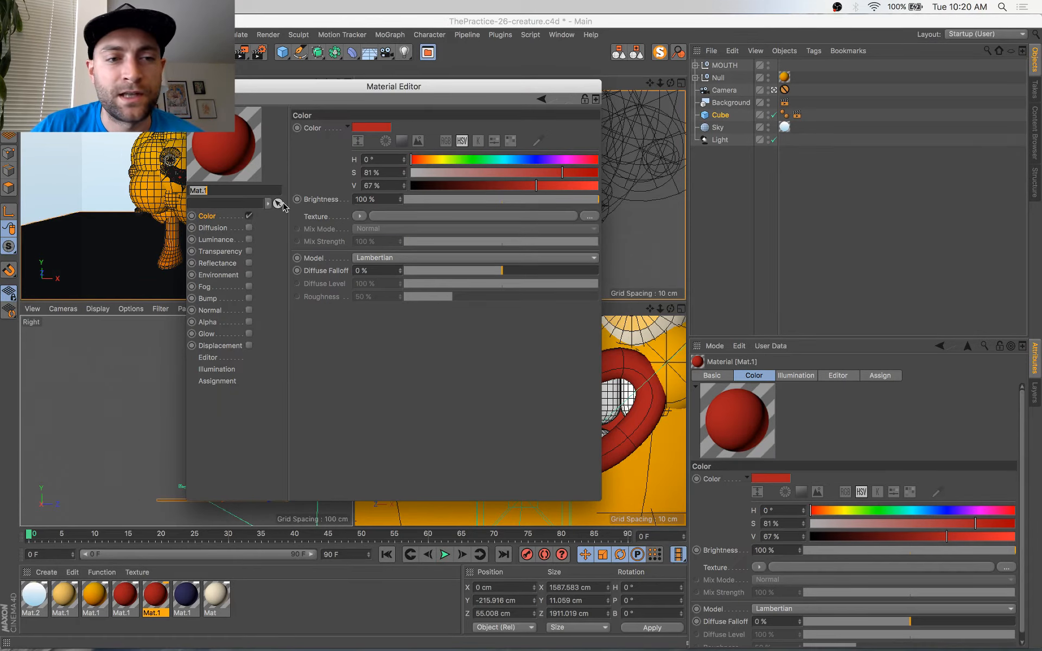
# Step: Enable Luminance on the duplicated red material and copy its base red, H 0°, S 81%, V 67%, into the luminance color
pyautogui.click(249, 239)
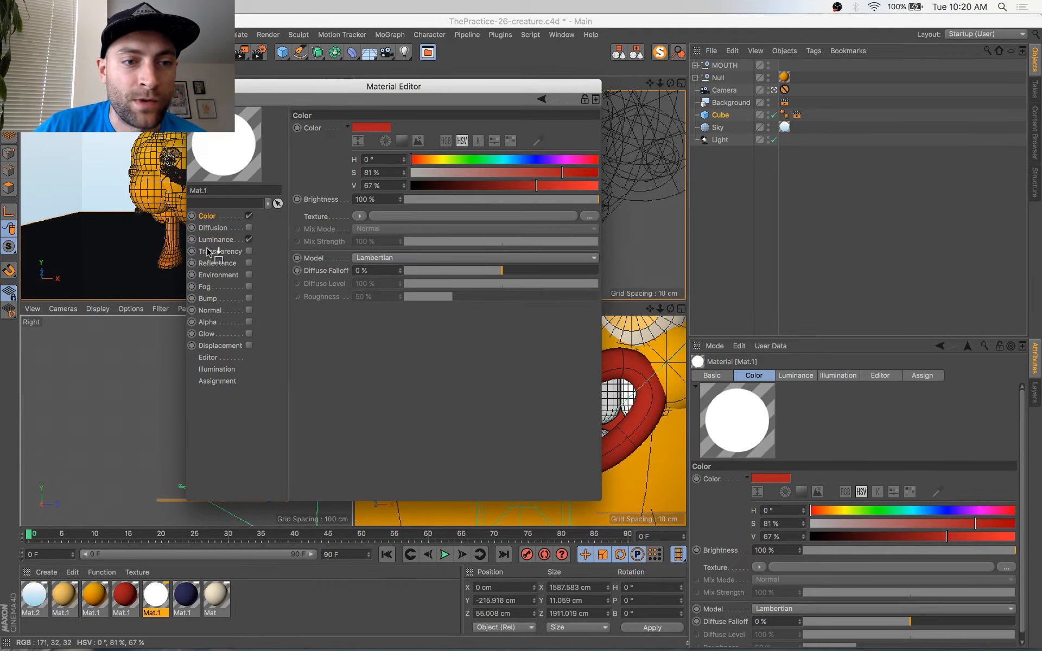
pyautogui.moveTo(206, 252); pyautogui.dragTo(216, 245)
pyautogui.moveTo(378, 142); pyautogui.dragTo(373, 129)
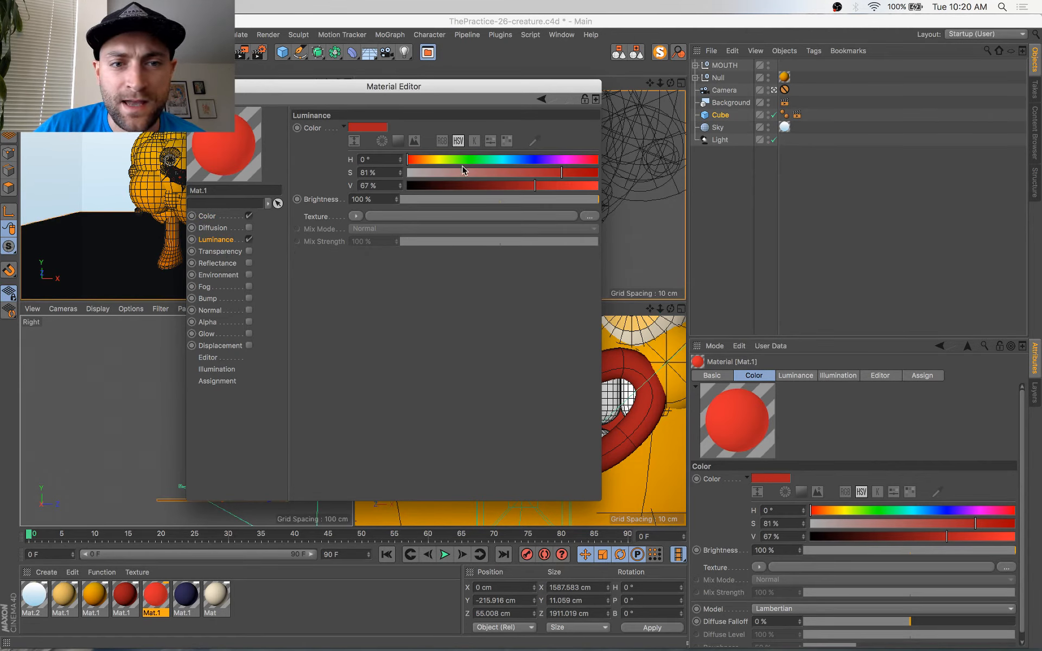
# Step: Set the duplicated red material's luminance brightness to 28% and apply the material to the Extrude.1 object in the mouth
pyautogui.moveTo(437, 199); pyautogui.dragTo(459, 201)
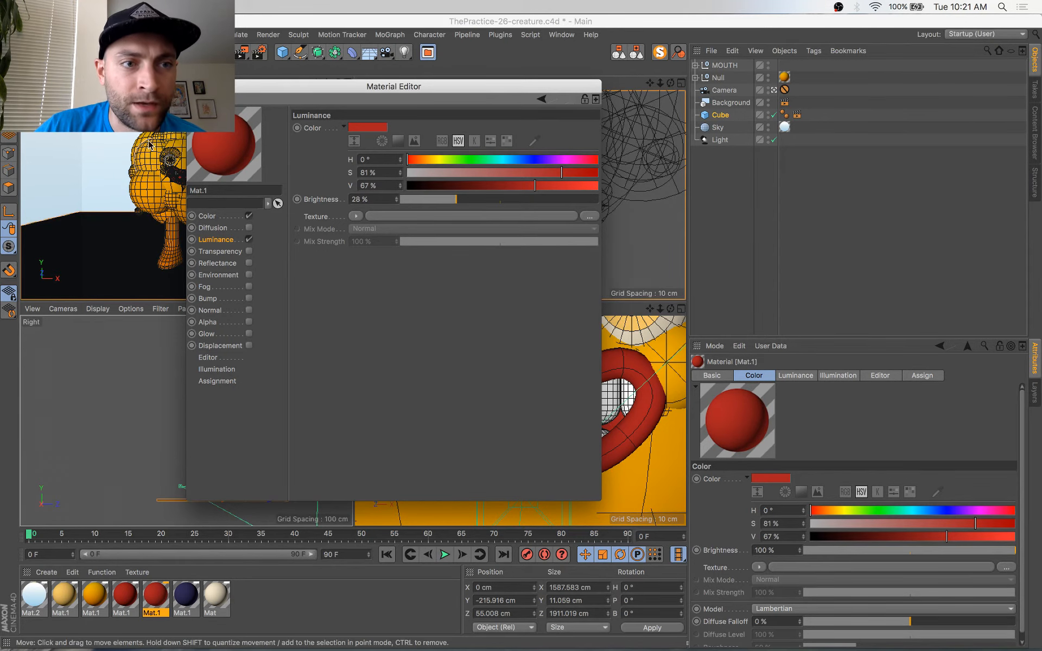
pyautogui.click(193, 86)
pyautogui.middleClick(304, 217)
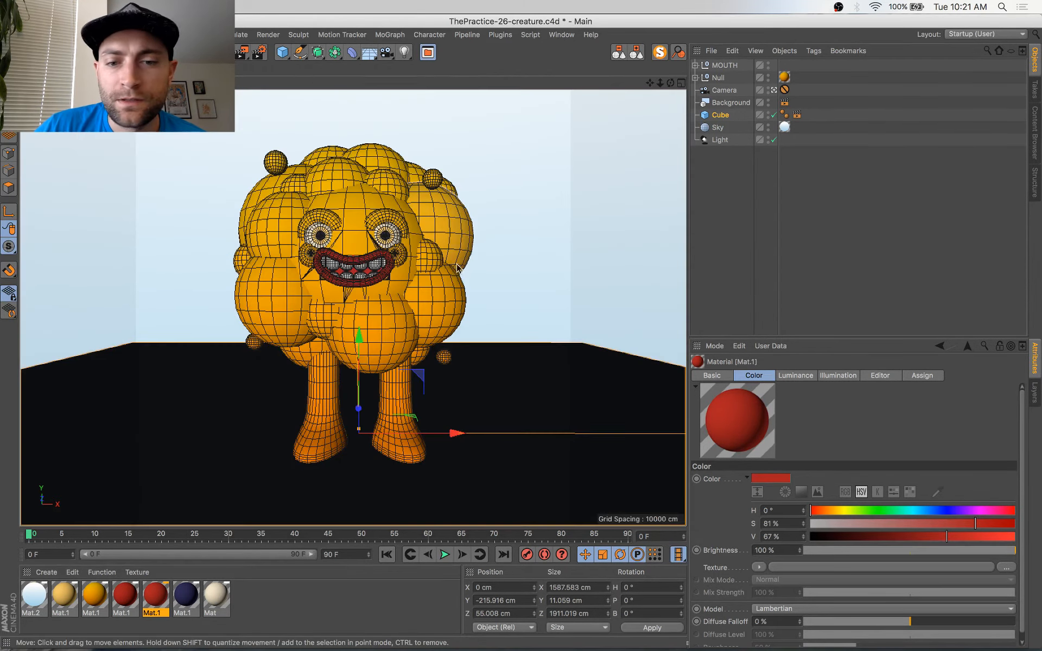
pyautogui.click(369, 274)
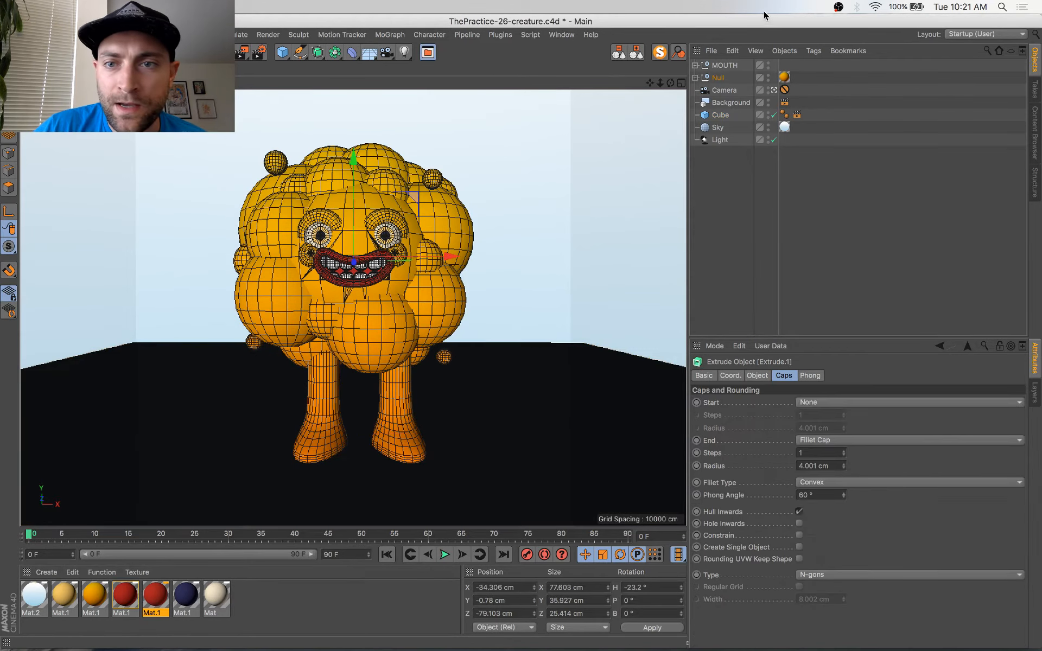
pyautogui.moveTo(157, 597); pyautogui.dragTo(813, 155)
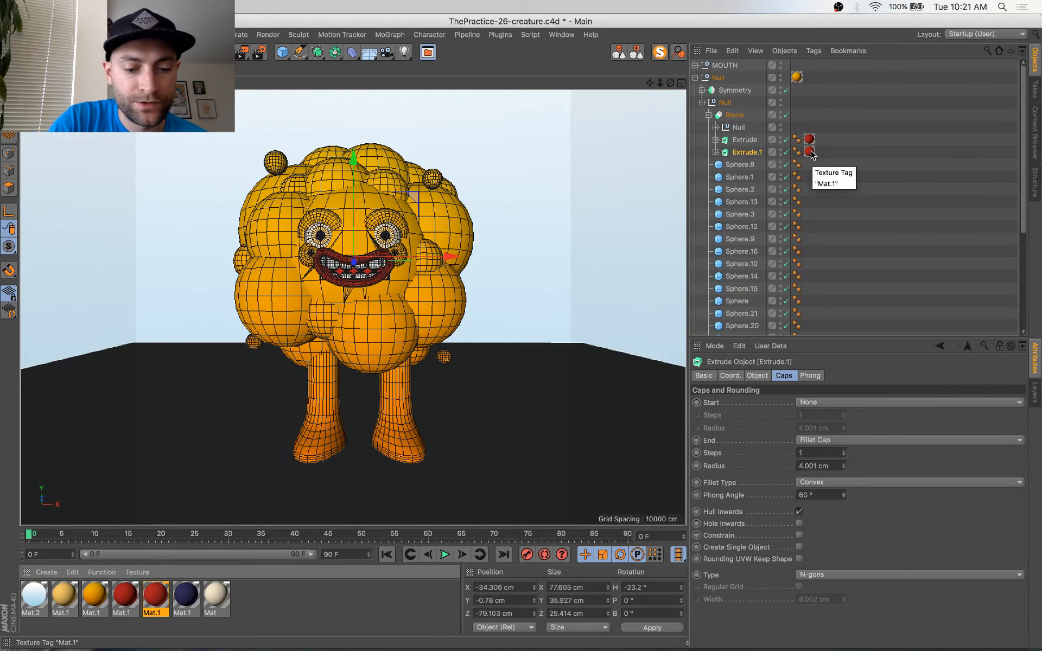
# Step: Render the creature and compare the new render in progress with the previous one in the render history
pyautogui.hotkey('shift', 'r')
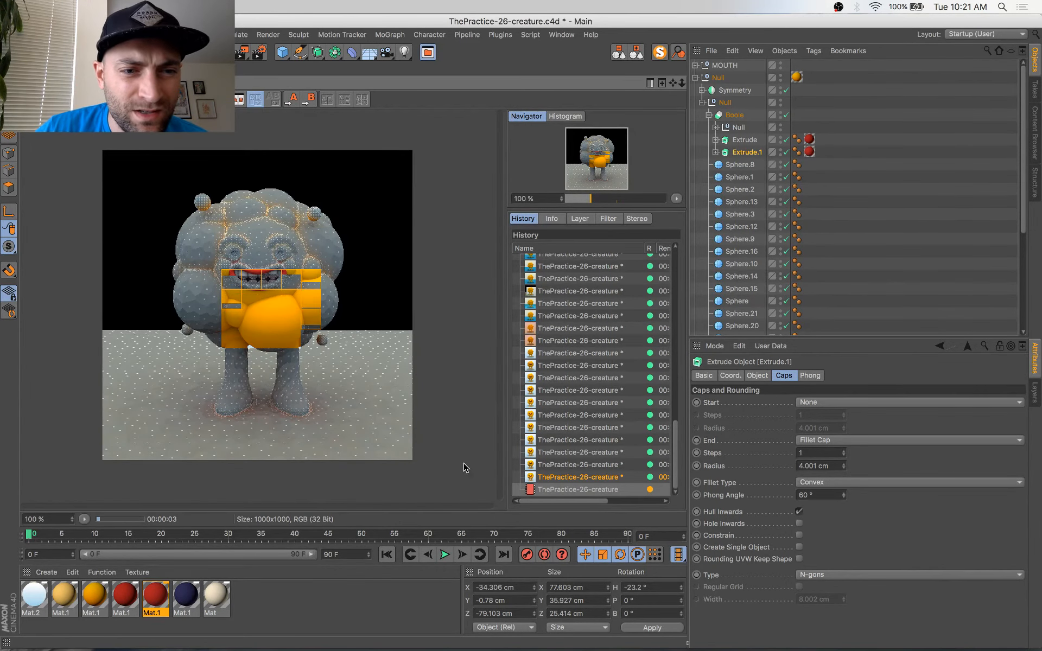
pyautogui.click(566, 480)
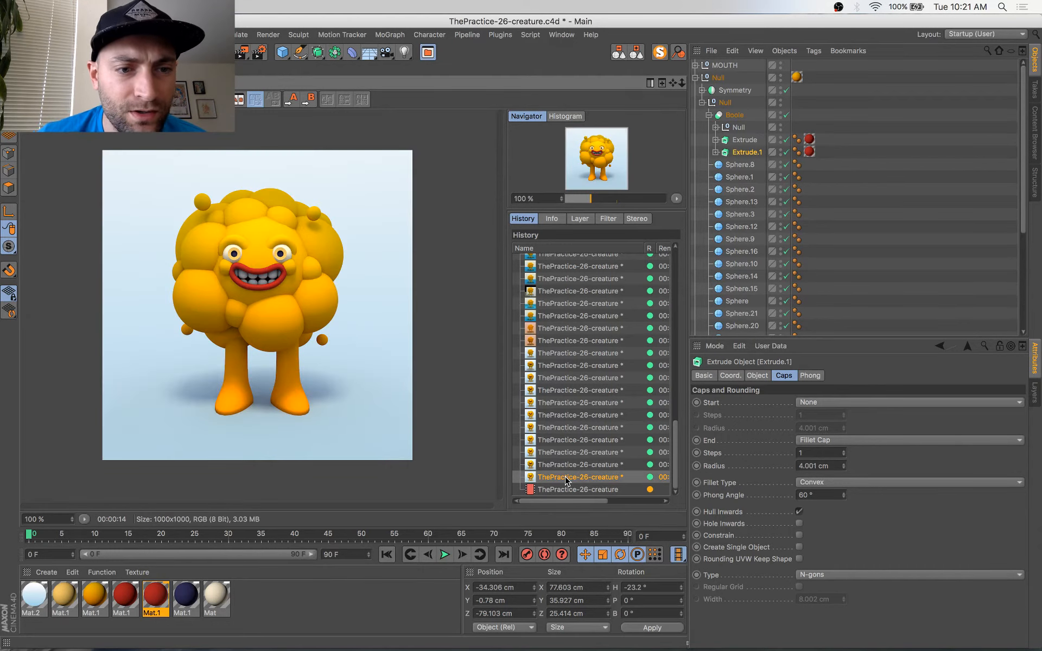
pyautogui.press('Down')
pyautogui.press('Up')
pyautogui.press('Down')
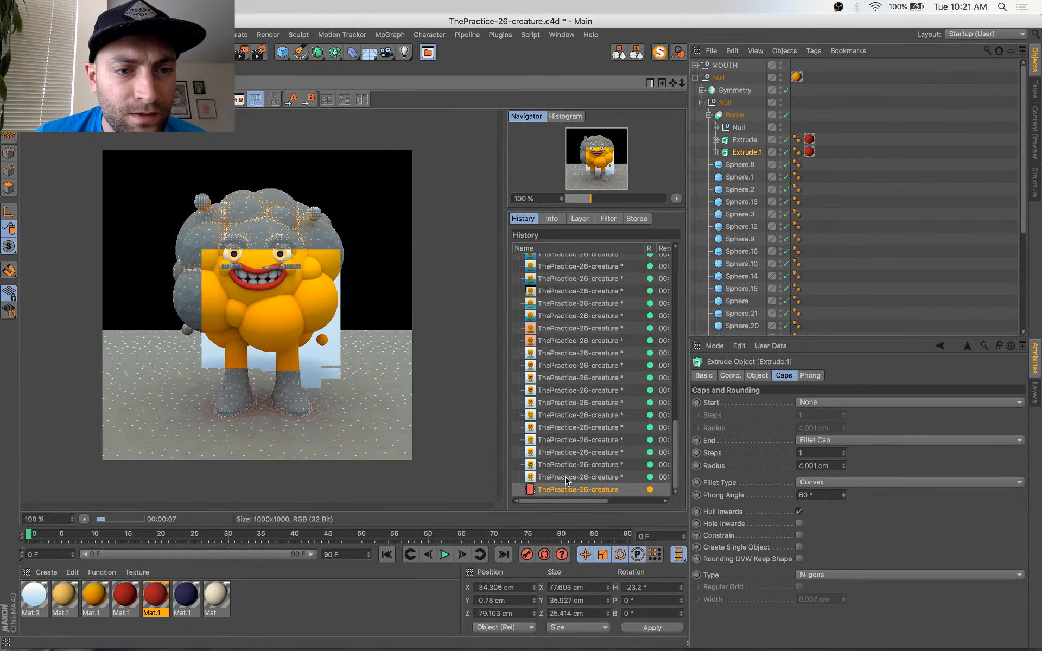
pyautogui.press('Up')
pyautogui.press('Down')
pyautogui.press('Up')
pyautogui.press('Down')
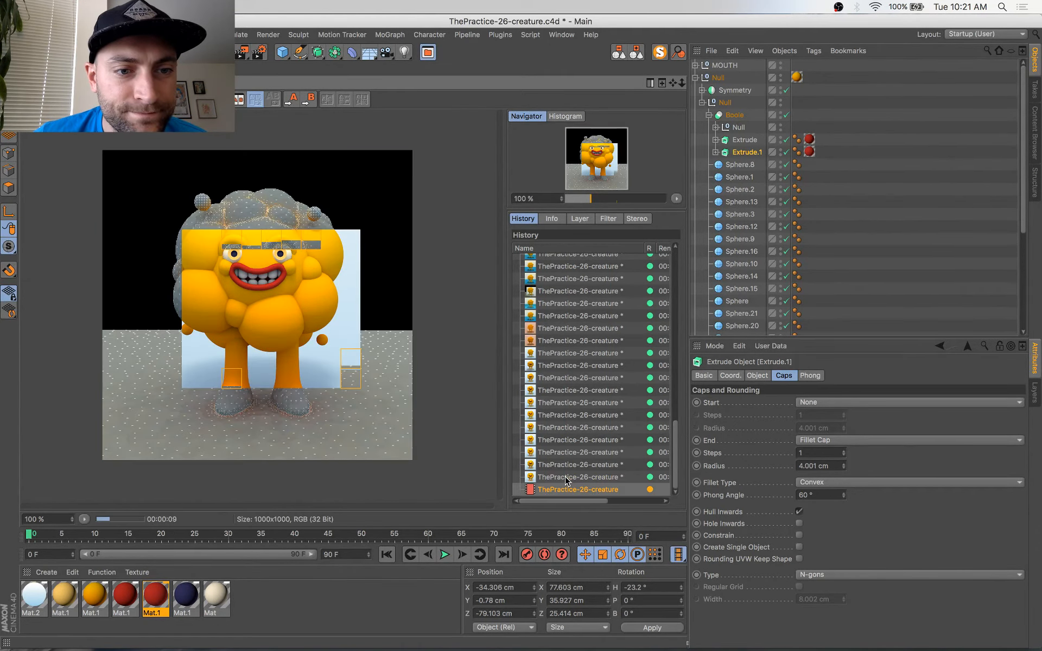
pyautogui.press('Up')
pyautogui.press('Down')
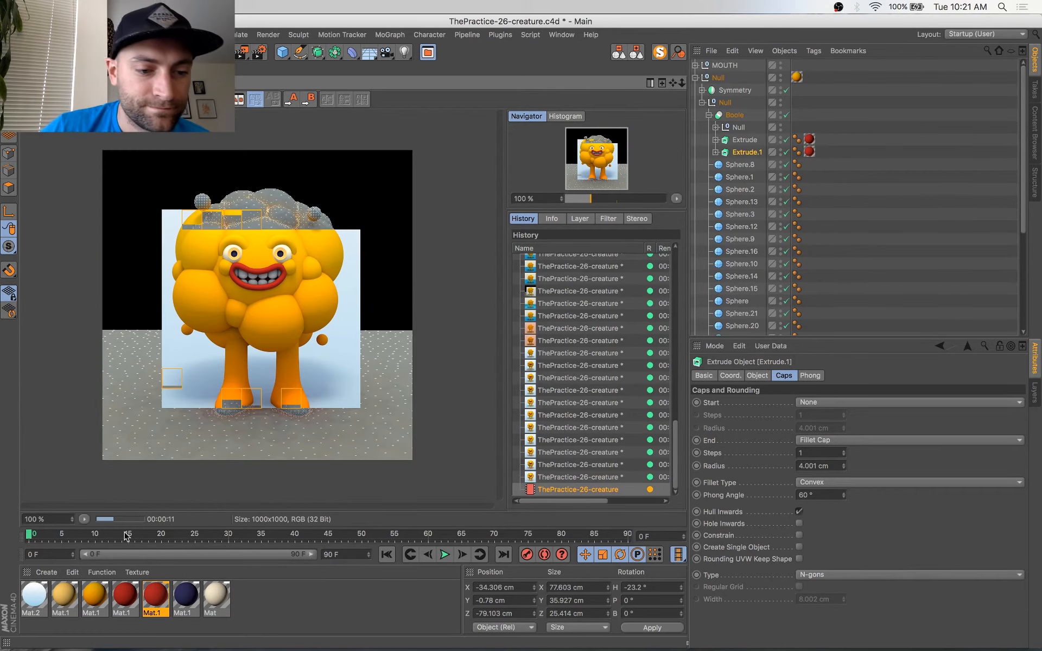
# Step: Raise the luminance brightness of the duplicated red Mat.1 material
pyautogui.doubleClick(155, 597)
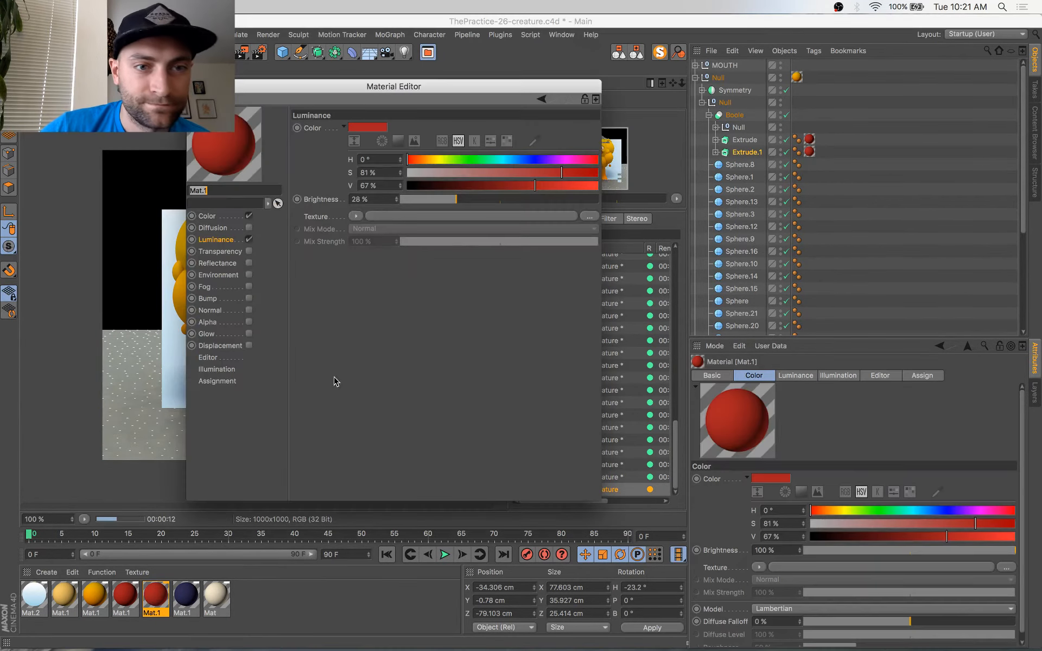
pyautogui.click(524, 198)
pyautogui.click(194, 86)
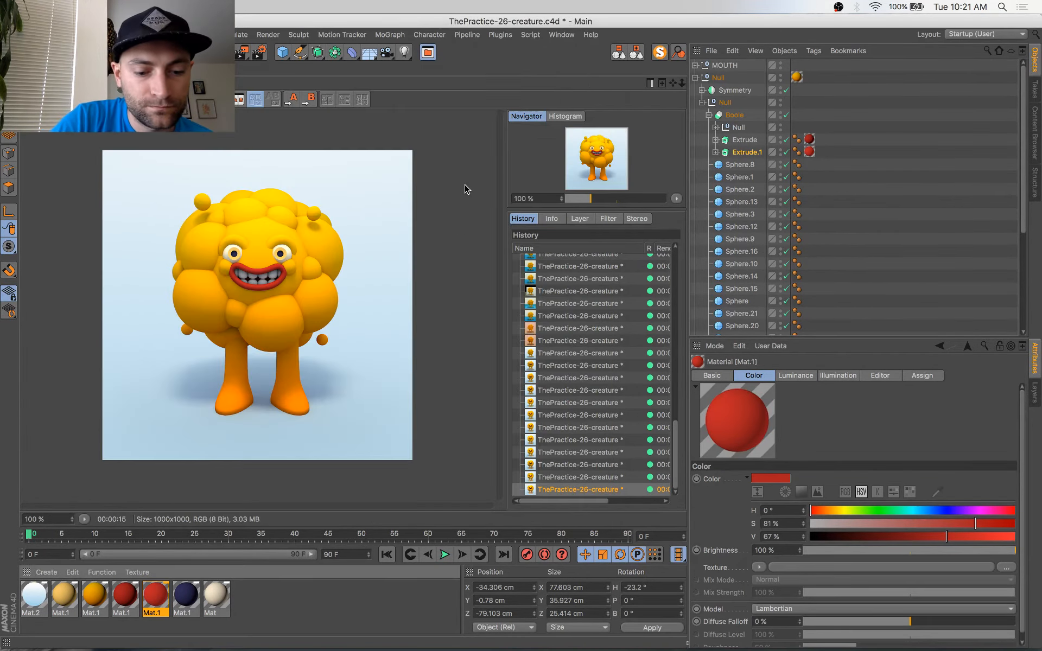
# Step: Render the creature with the brighter red material and compare it with the previous renders in the history
pyautogui.hotkey('shift', 'r')
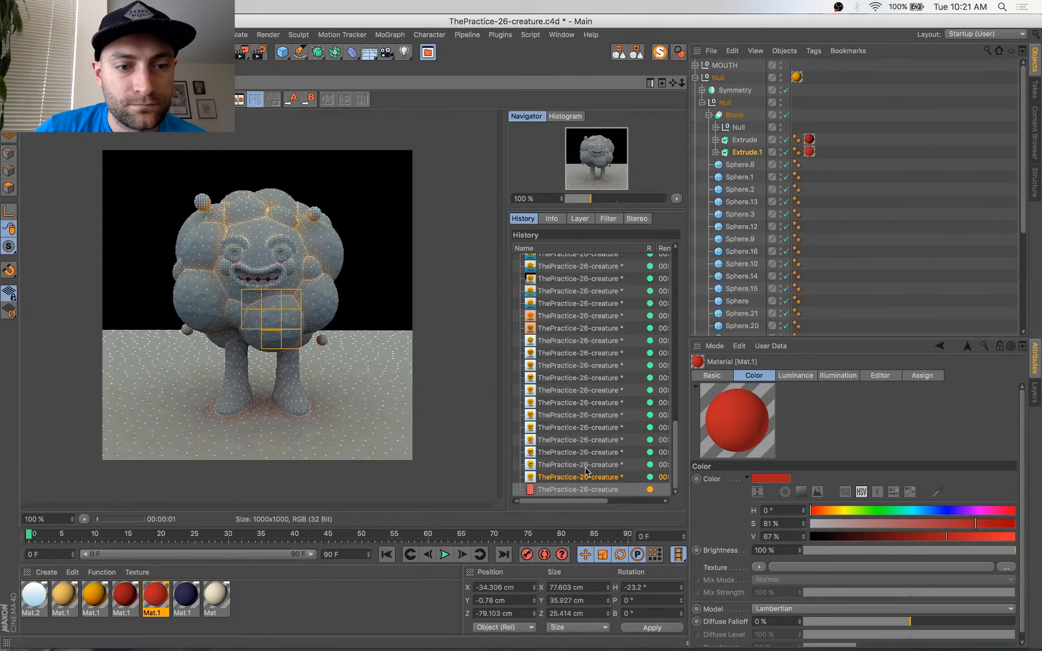
pyautogui.click(614, 481)
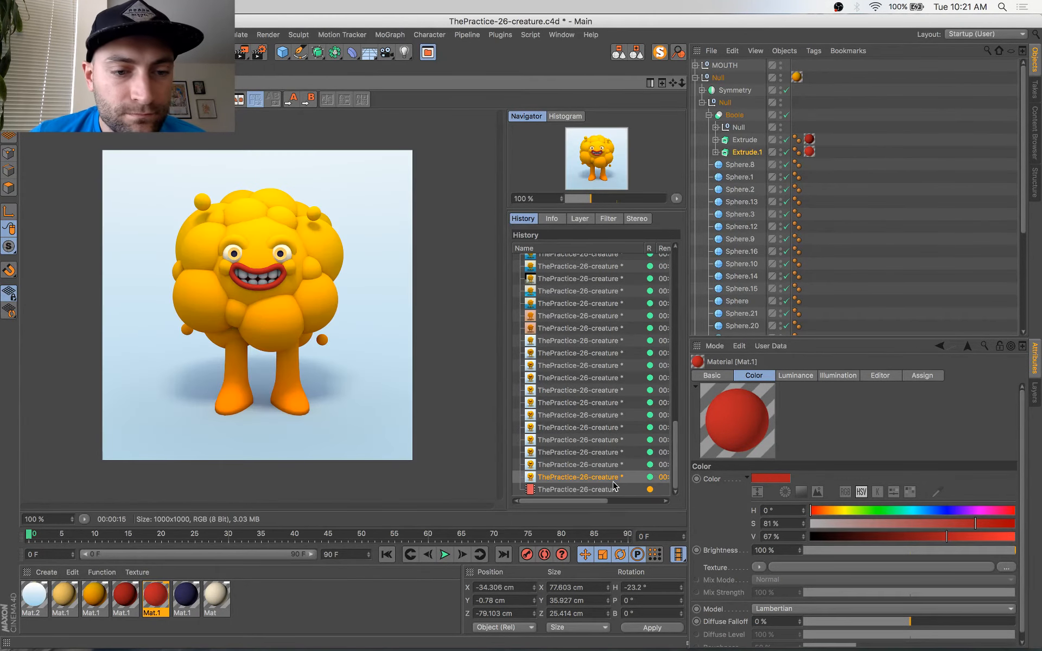
pyautogui.press('Up')
pyautogui.press('Down')
pyautogui.press('Down')
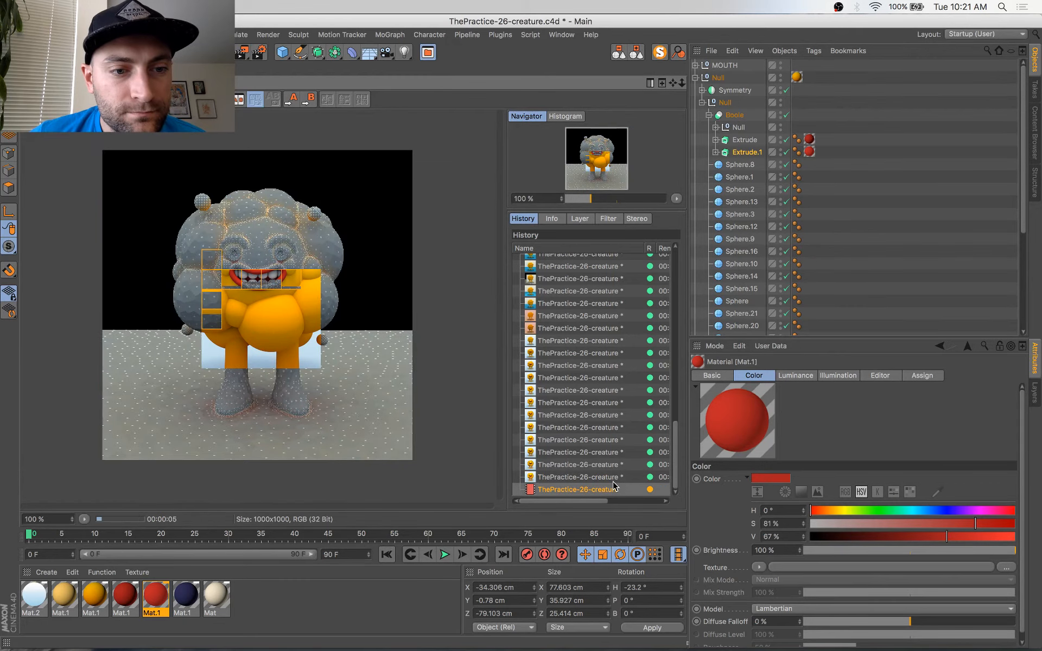
pyautogui.press('Up')
pyautogui.press('Up')
pyautogui.press('Down')
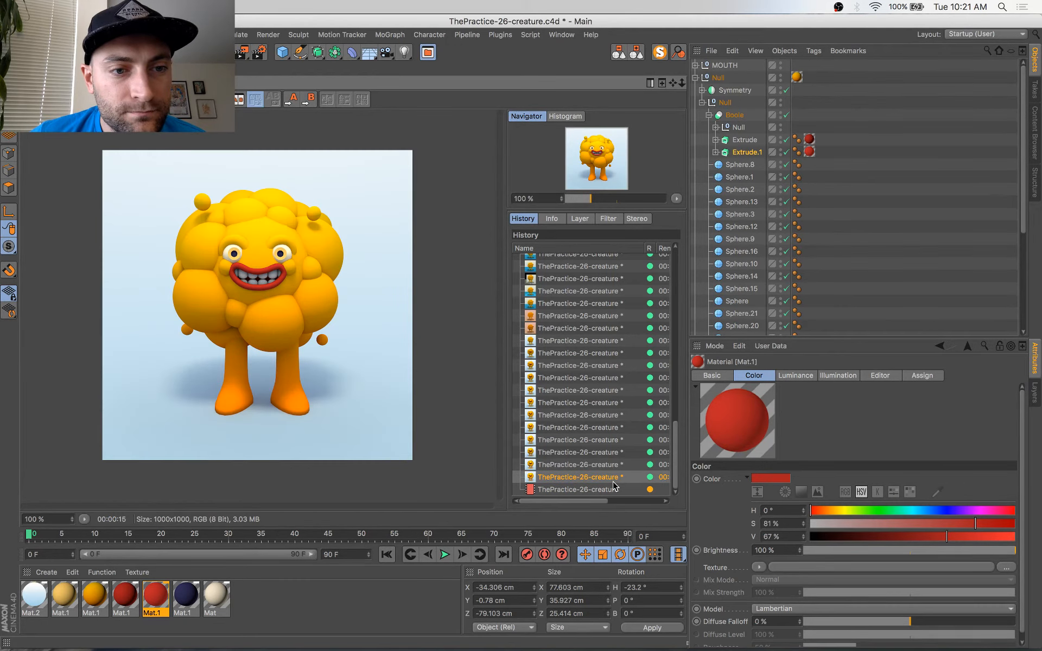
pyautogui.press('Down')
pyautogui.press('Up')
pyautogui.press('Down')
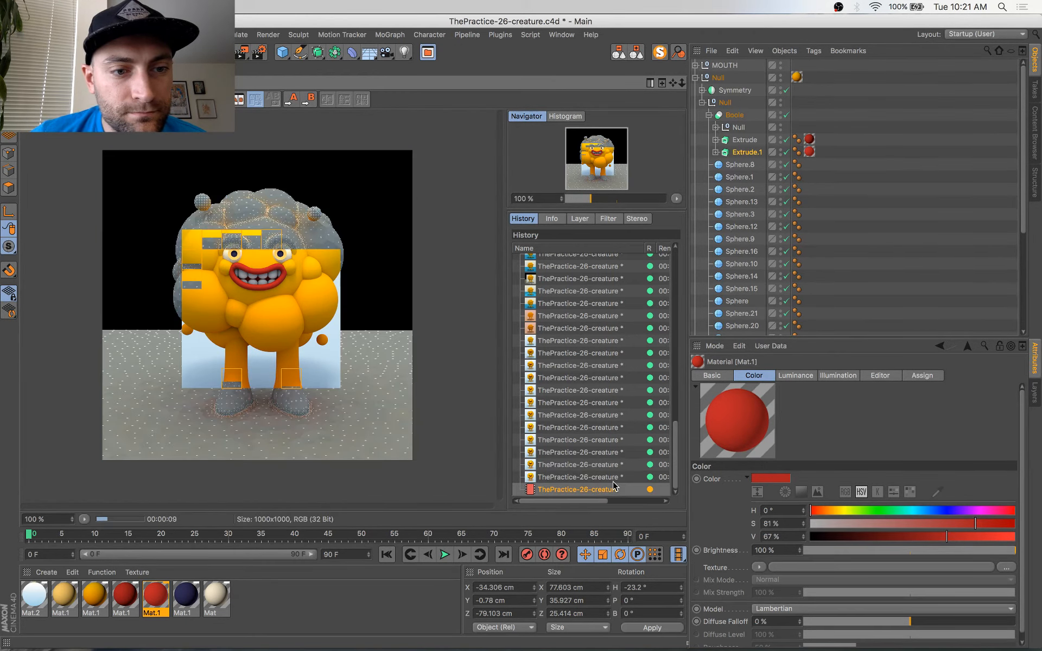
# Step: Give the cream Mat material 12% color saturation and white luminance at 23% brightness, and start a test render
pyautogui.doubleClick(223, 600)
pyautogui.click(224, 217)
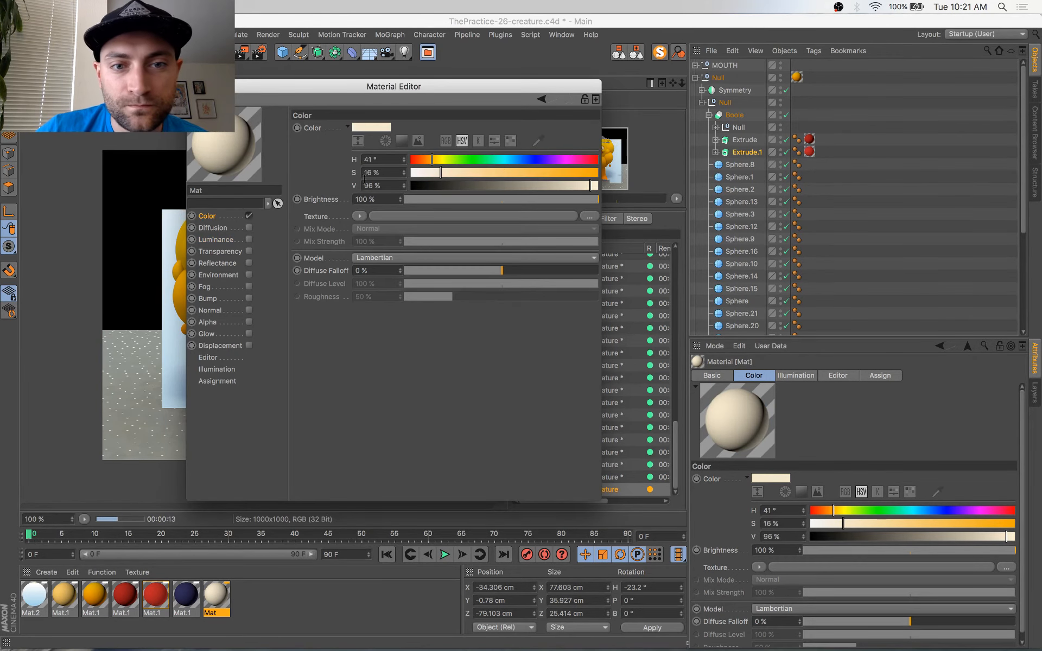
pyautogui.click(249, 240)
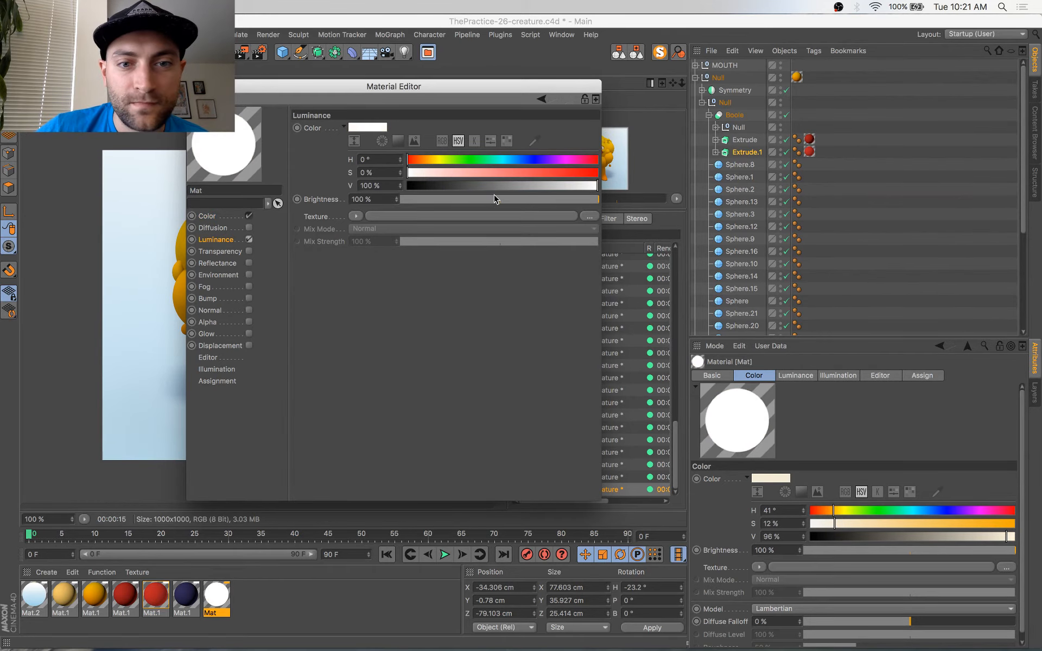
pyautogui.moveTo(561, 201); pyautogui.dragTo(445, 205)
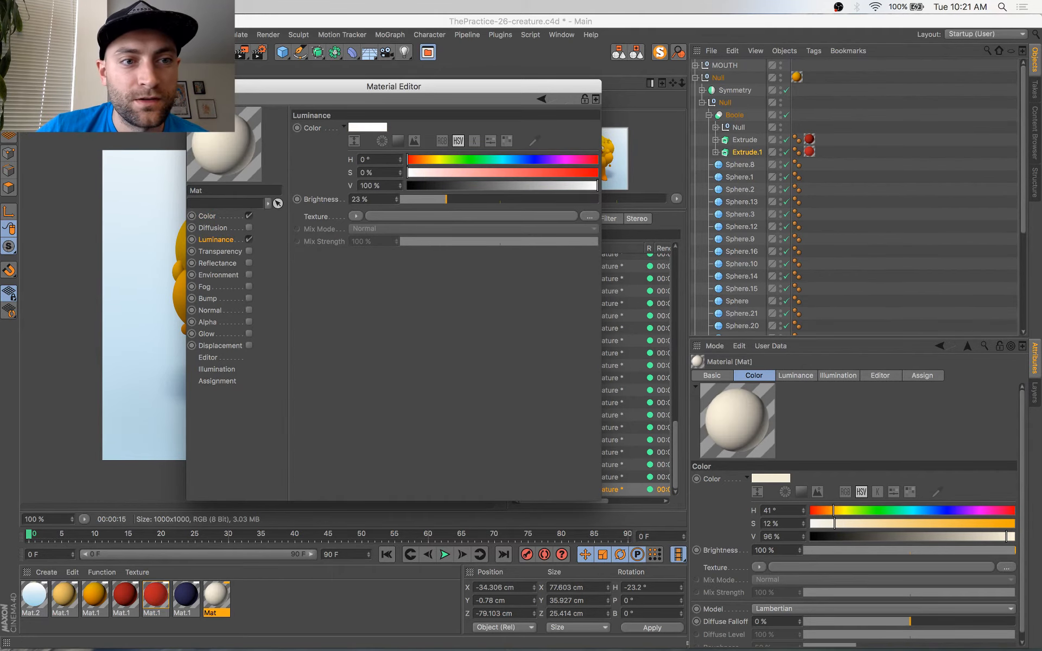
pyautogui.click(193, 87)
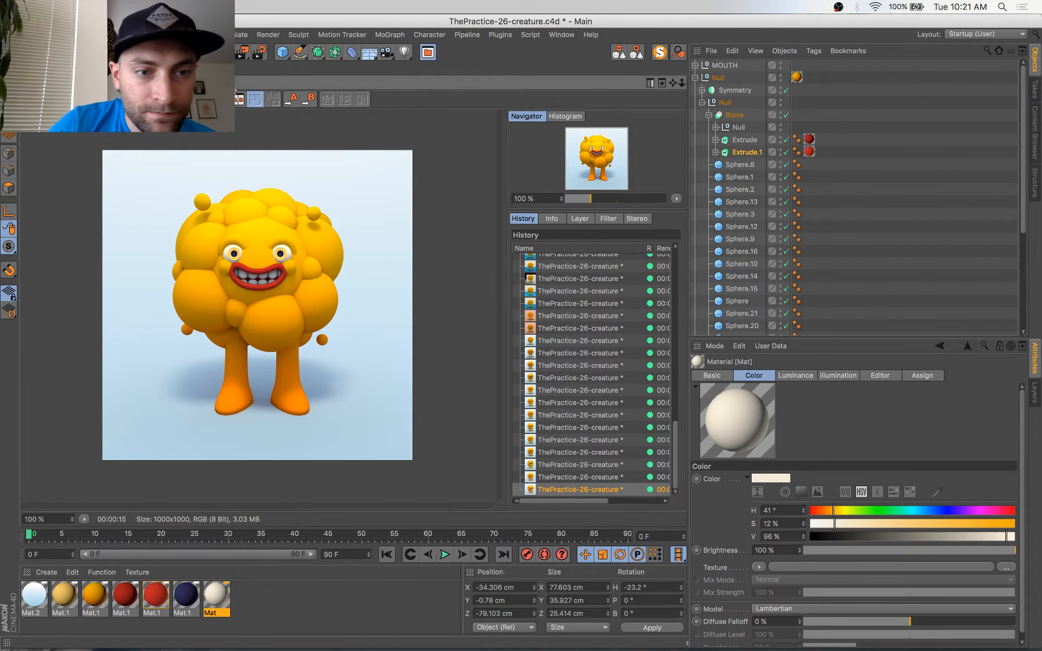
pyautogui.hotkey('shift', 'r')
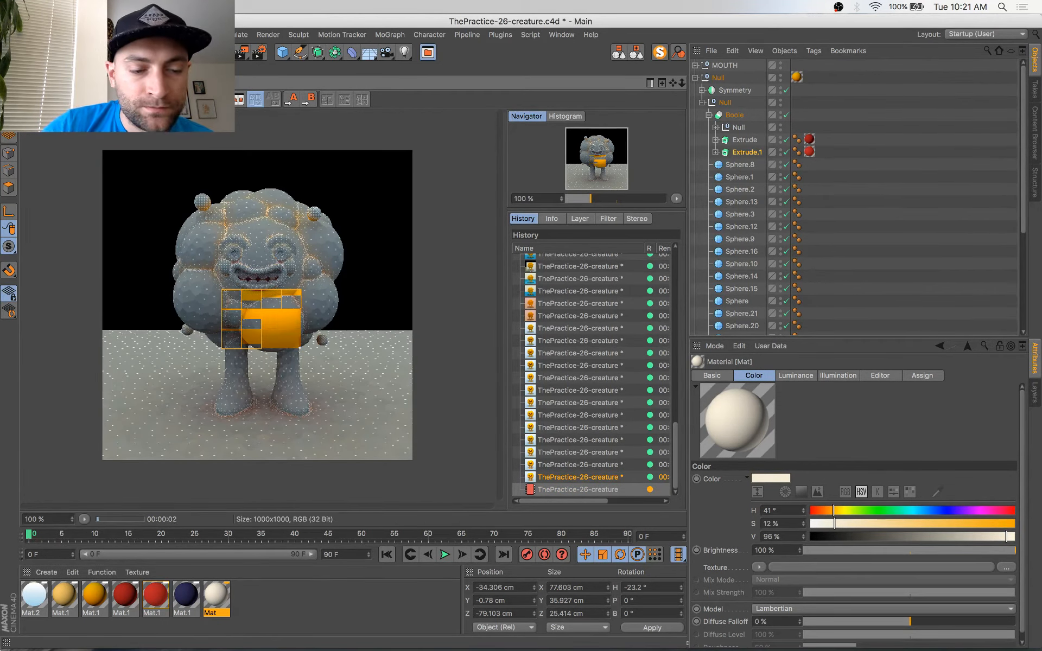
# Step: Set the dark blue Mat.1 material's color to S 41% and V 38%
pyautogui.doubleClick(196, 595)
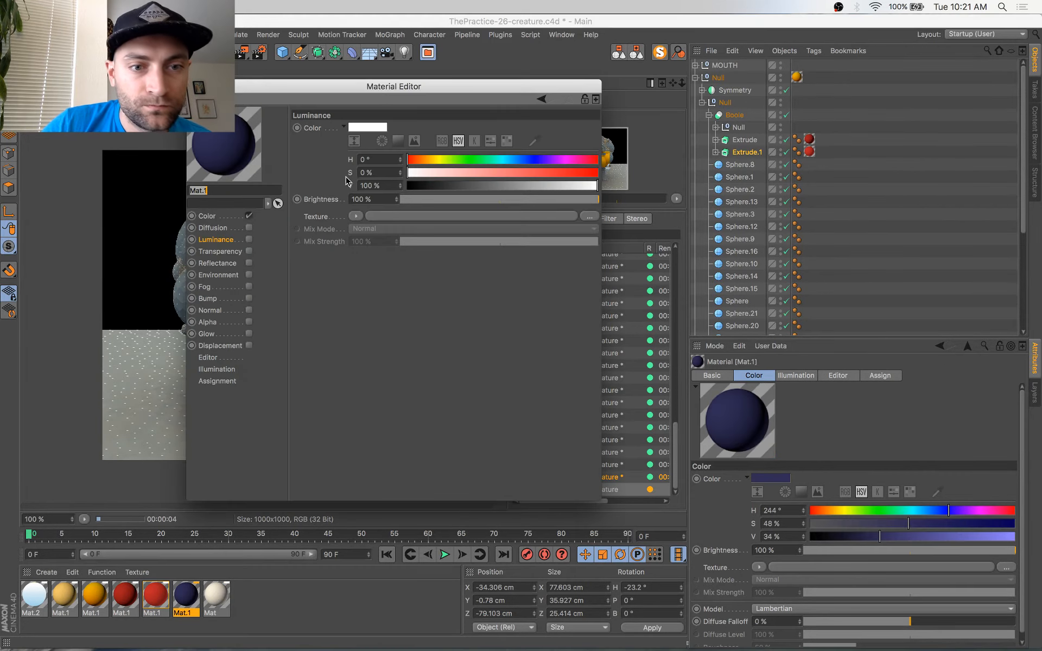
pyautogui.click(207, 216)
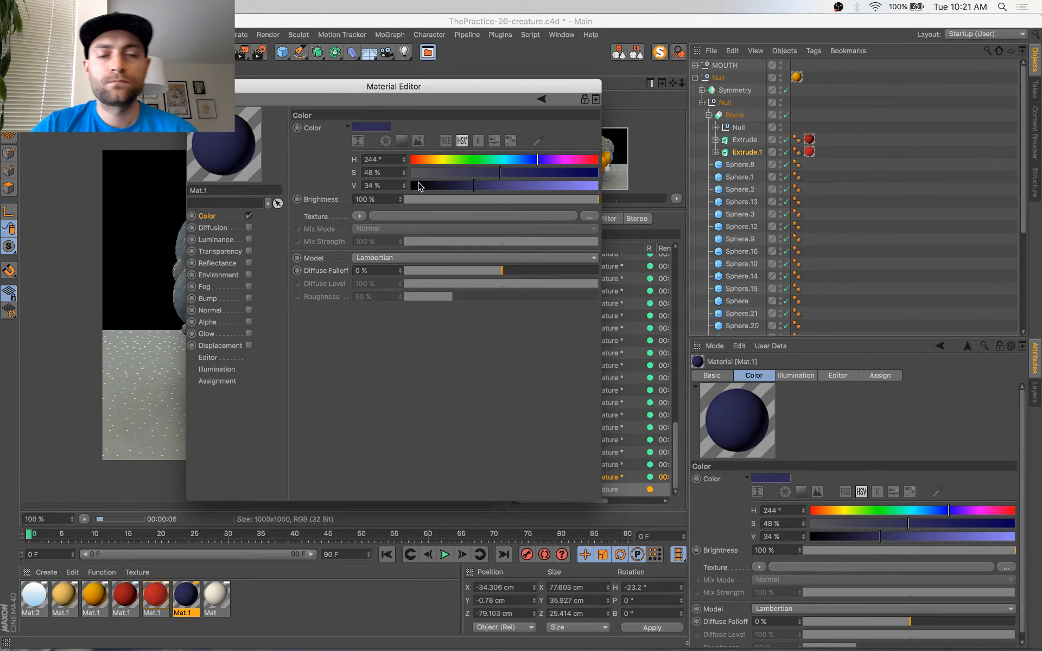
pyautogui.click(481, 186)
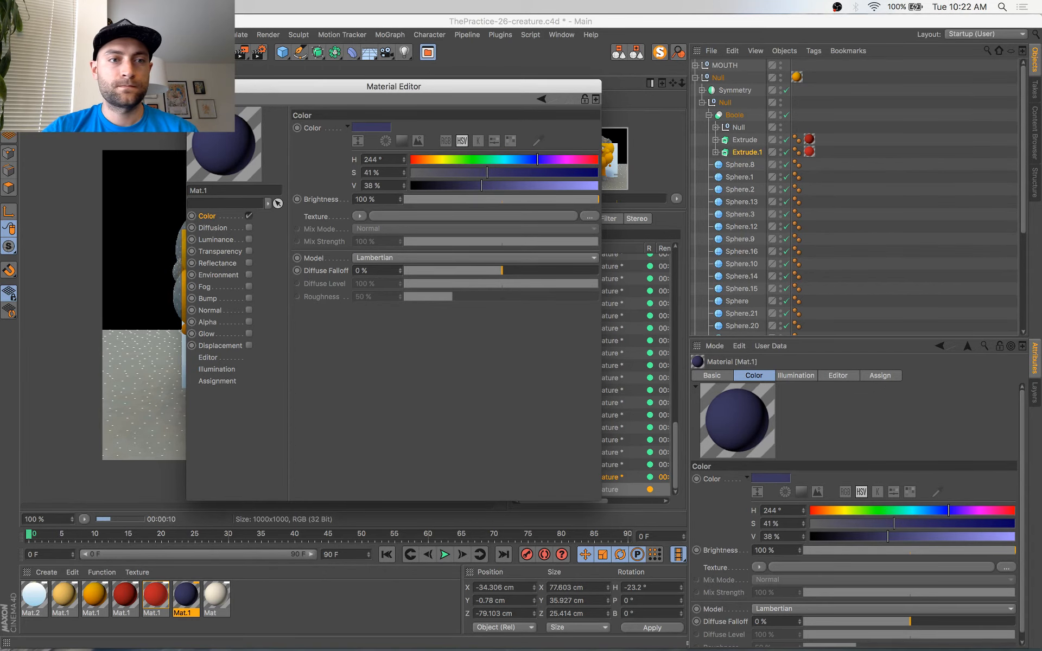
pyautogui.click(193, 86)
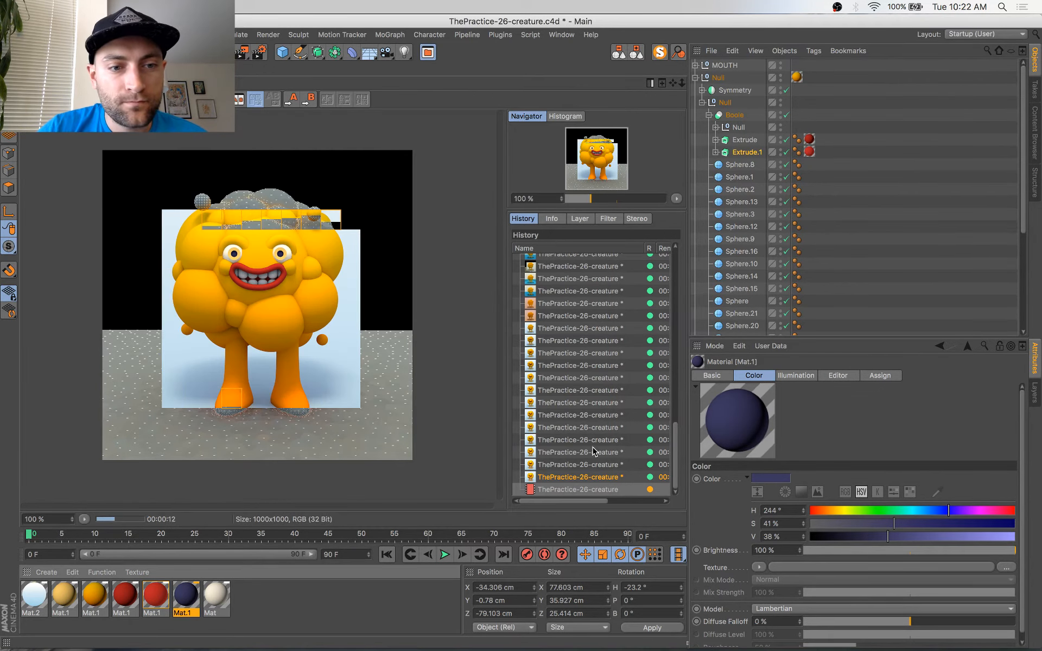
# Step: Step back through the earlier renders in the history and return to the latest one to compare them
pyautogui.press('Up')
pyautogui.press('Up')
pyautogui.press('Up')
pyautogui.press('Up')
pyautogui.press('Up')
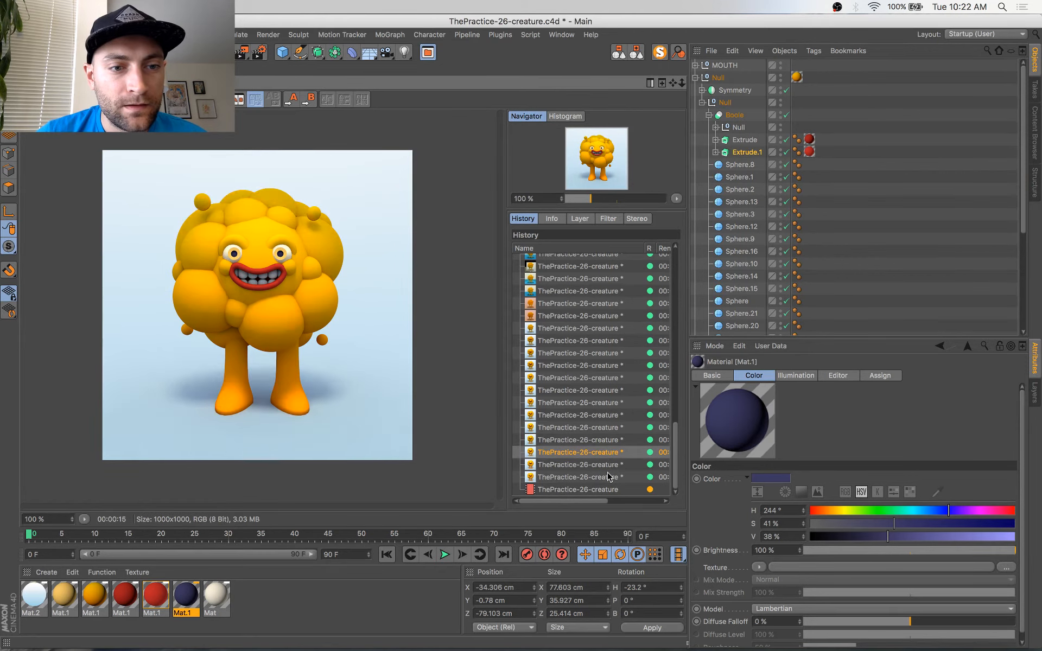
pyautogui.press('Down')
pyautogui.press('Down')
pyautogui.press('Down')
pyautogui.press('Down')
pyautogui.press('Down')
pyautogui.press('Down')
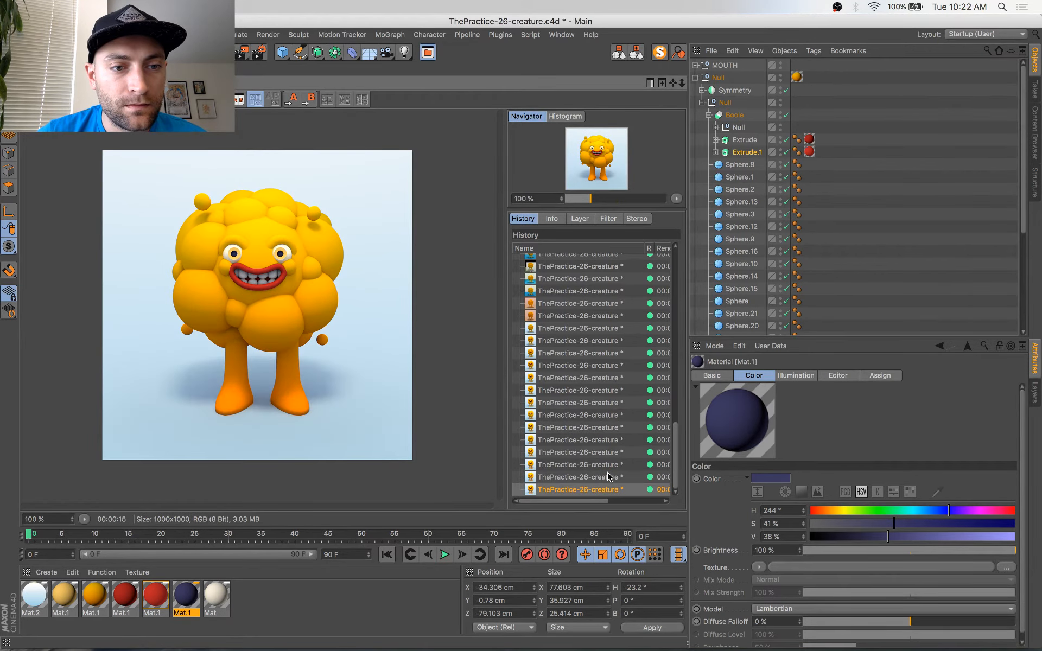
# Step: Set the luminance brightness of the lighter red Mat.1 material to 91%
pyautogui.doubleClick(162, 593)
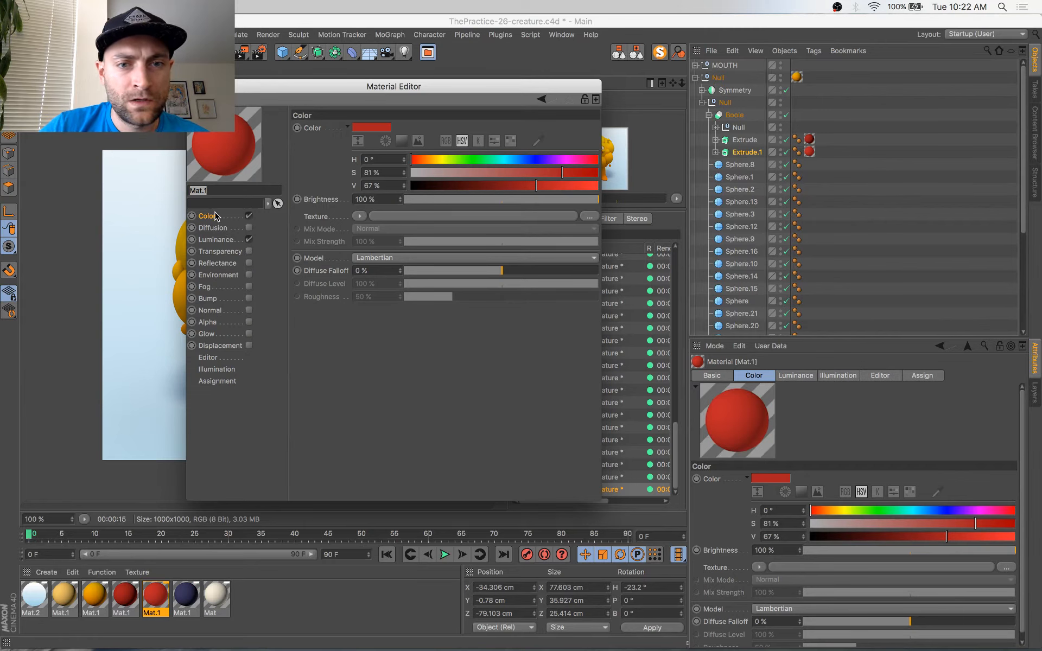
pyautogui.click(215, 240)
pyautogui.click(583, 199)
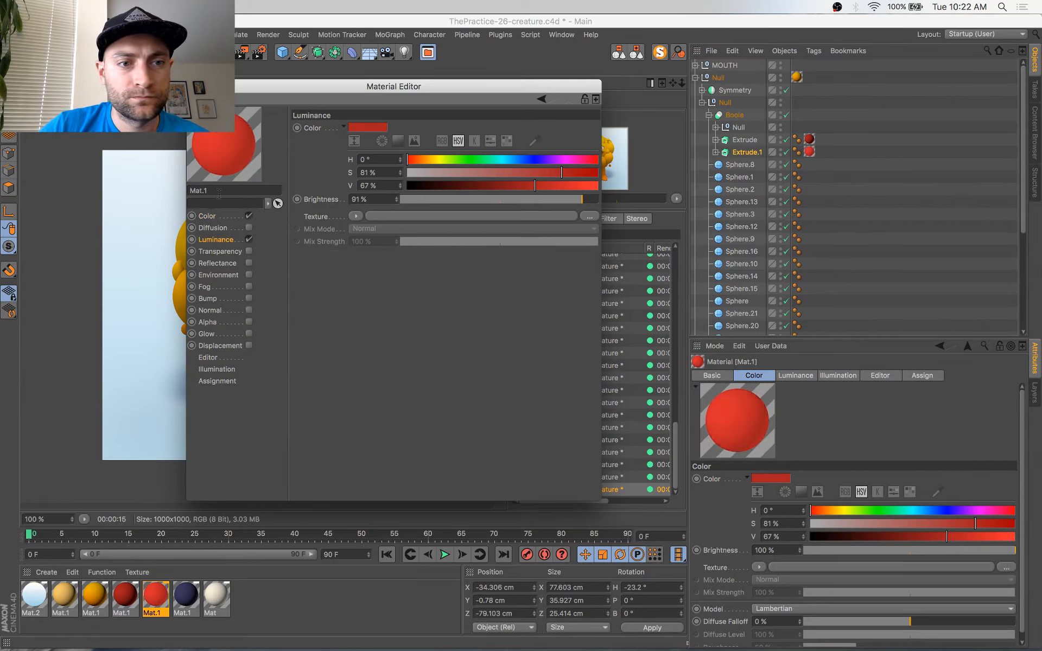
# Step: Raise the luminance brightness of the cream Mat material and render the creature again
pyautogui.click(226, 614)
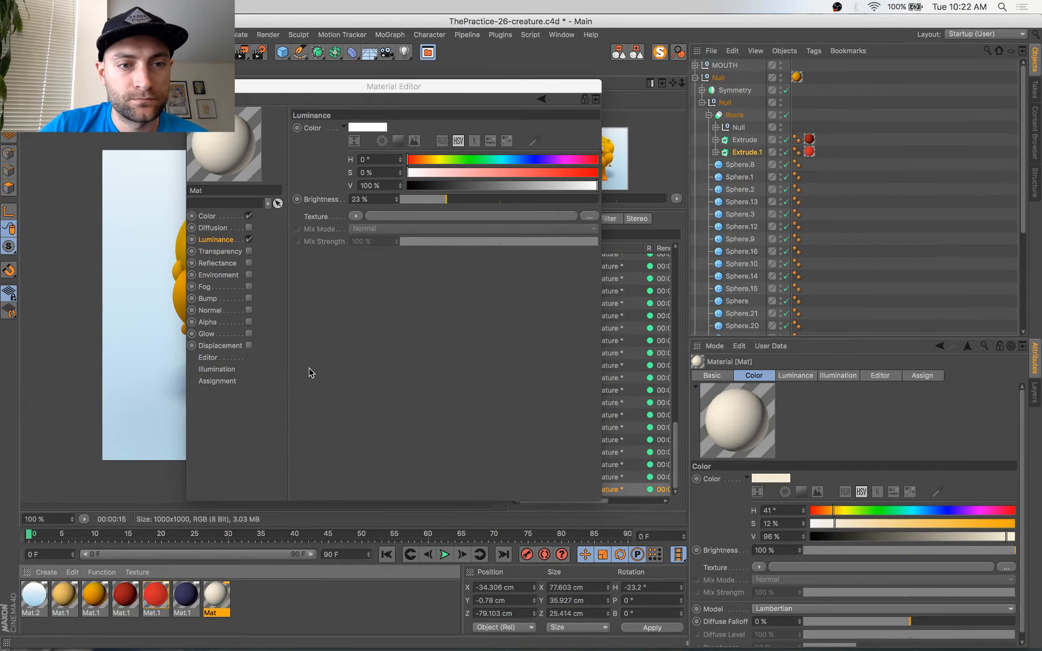
pyautogui.click(474, 199)
pyautogui.click(636, 181)
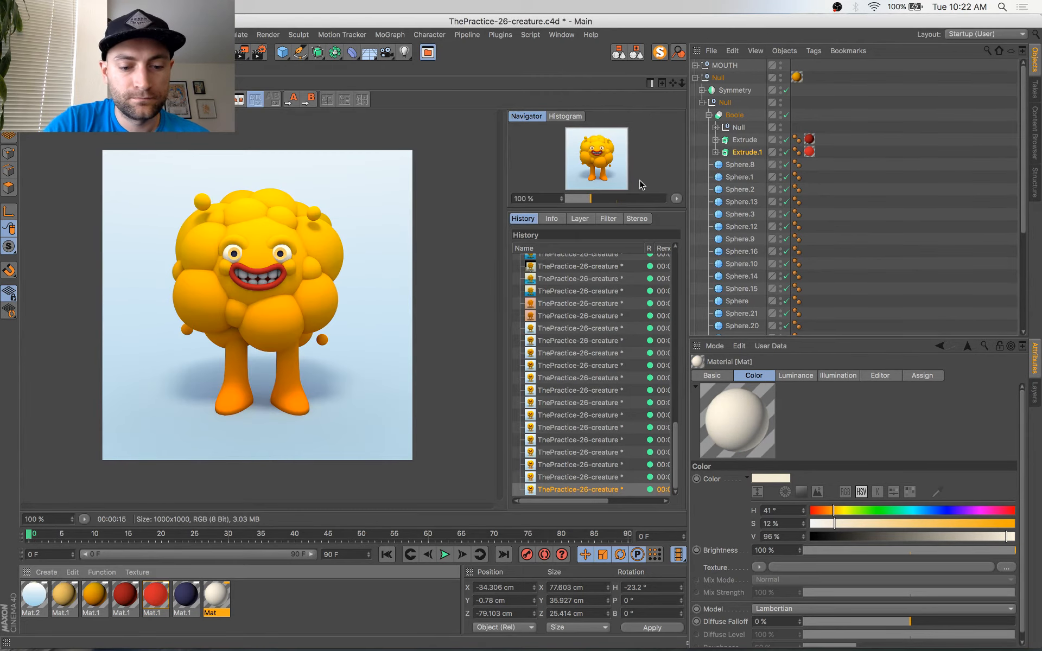
pyautogui.hotkey('shift', 'r')
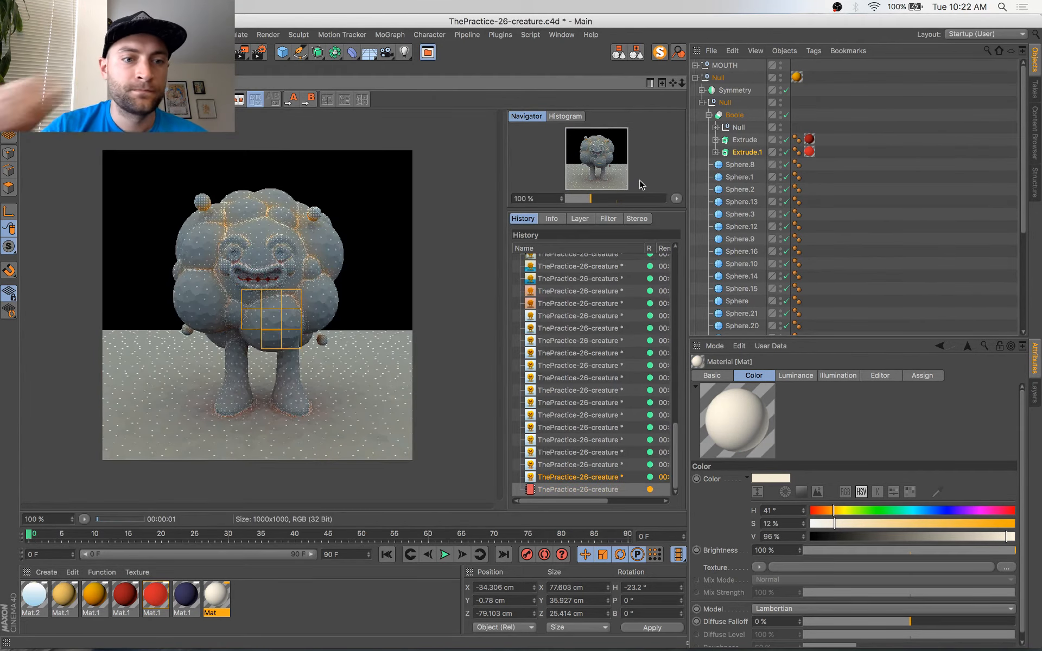
# Step: Show all open windows to check the YouTube live chat, and return to the Cinema 4D window
pyautogui.moveTo(1, 650)
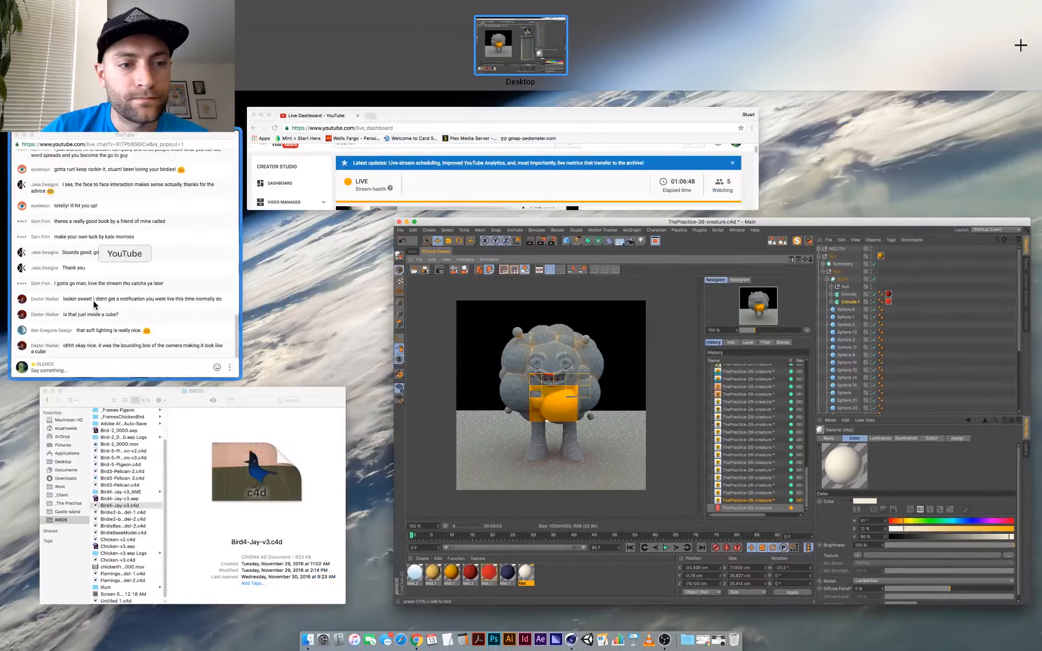
pyautogui.click(702, 403)
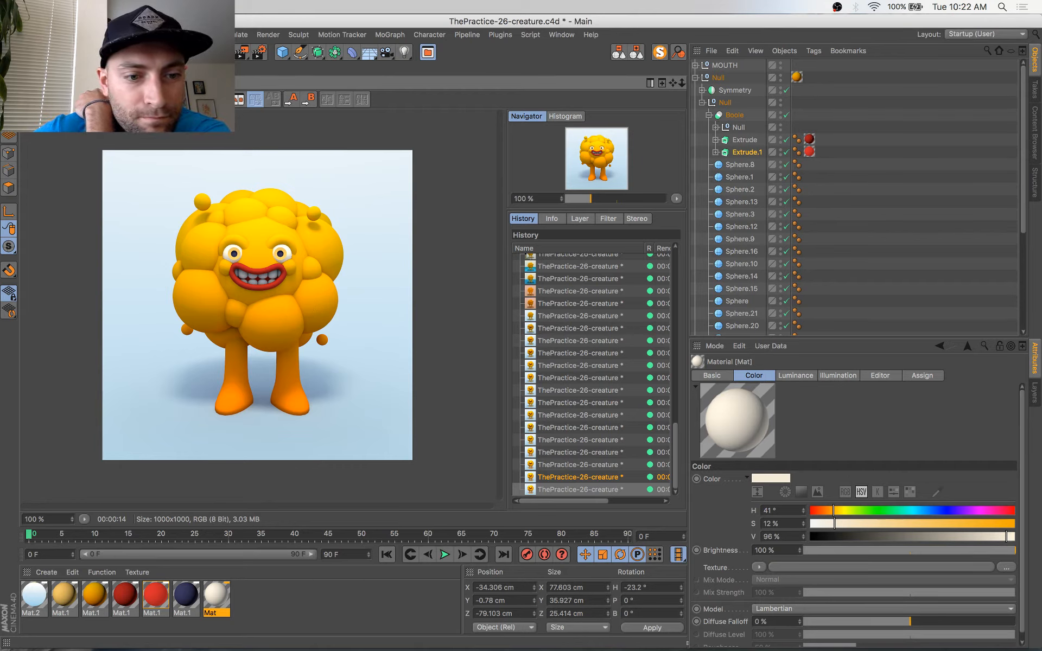
# Step: Try the cream Mat material on the floor Cube and render the creature
pyautogui.click(41, 69)
pyautogui.click(204, 451)
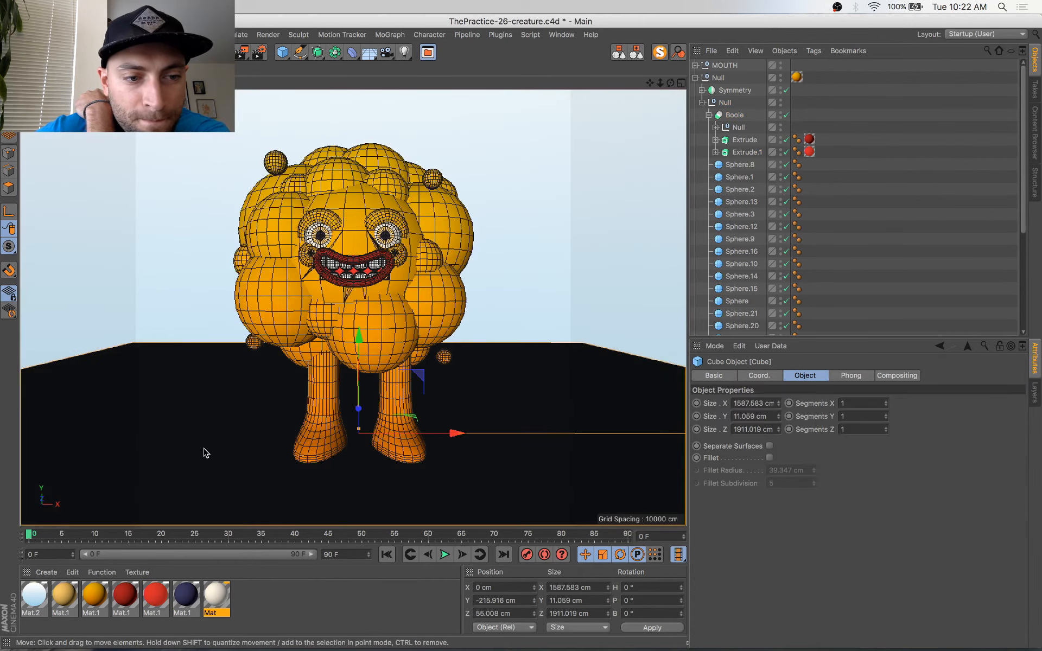
pyautogui.click(695, 77)
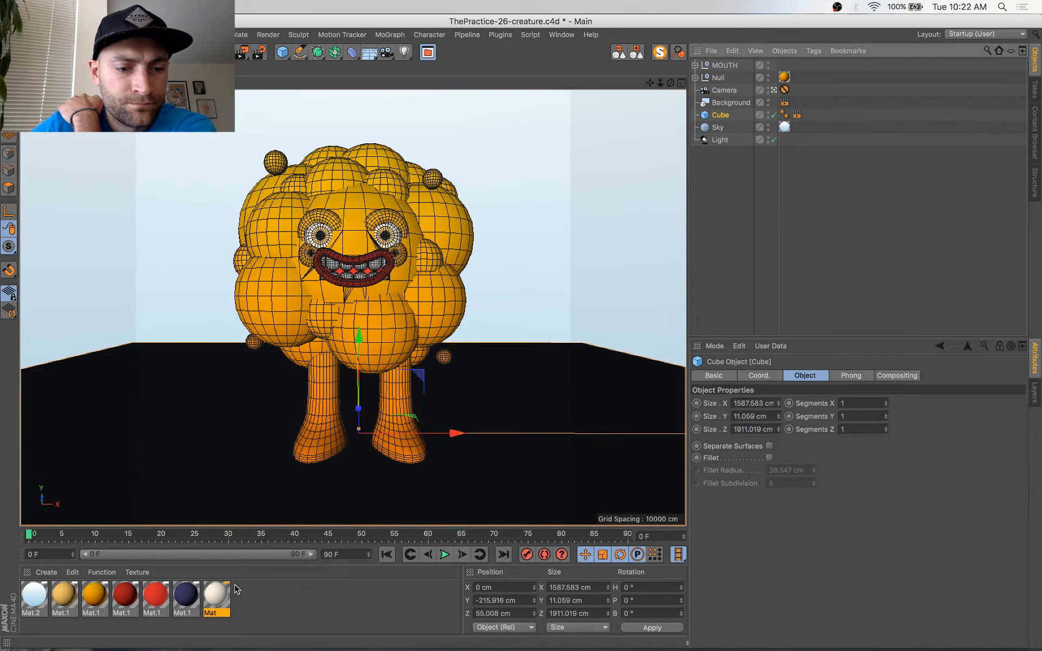
pyautogui.moveTo(721, 115)
pyautogui.mouseDown()
pyautogui.moveTo(717, 135)
pyautogui.moveTo(722, 115)
pyautogui.mouseUp()
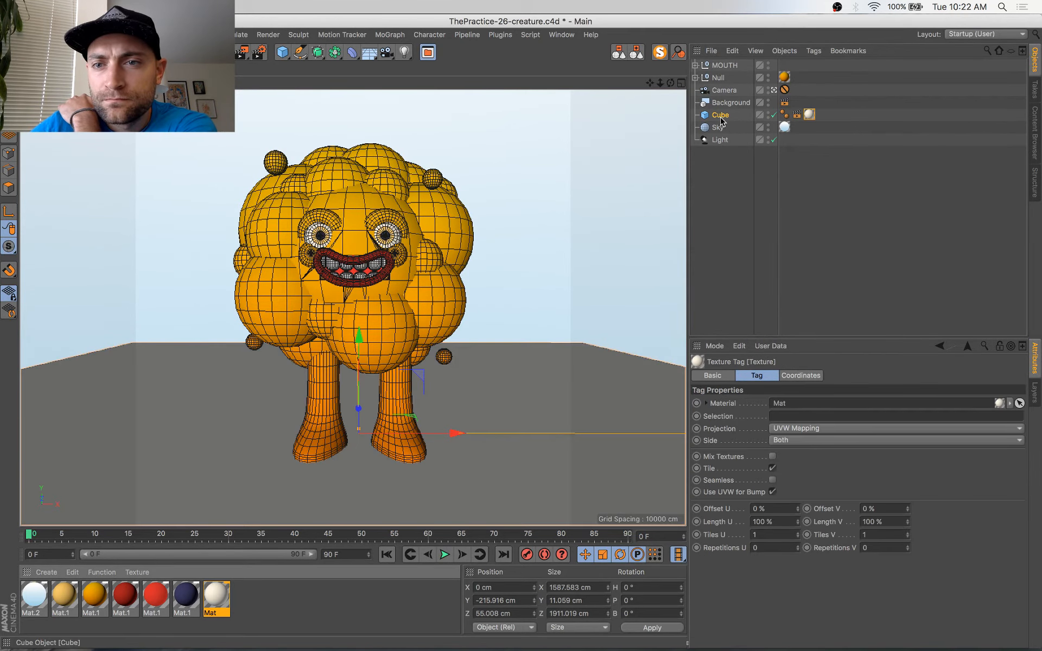
pyautogui.hotkey('shift', 'r')
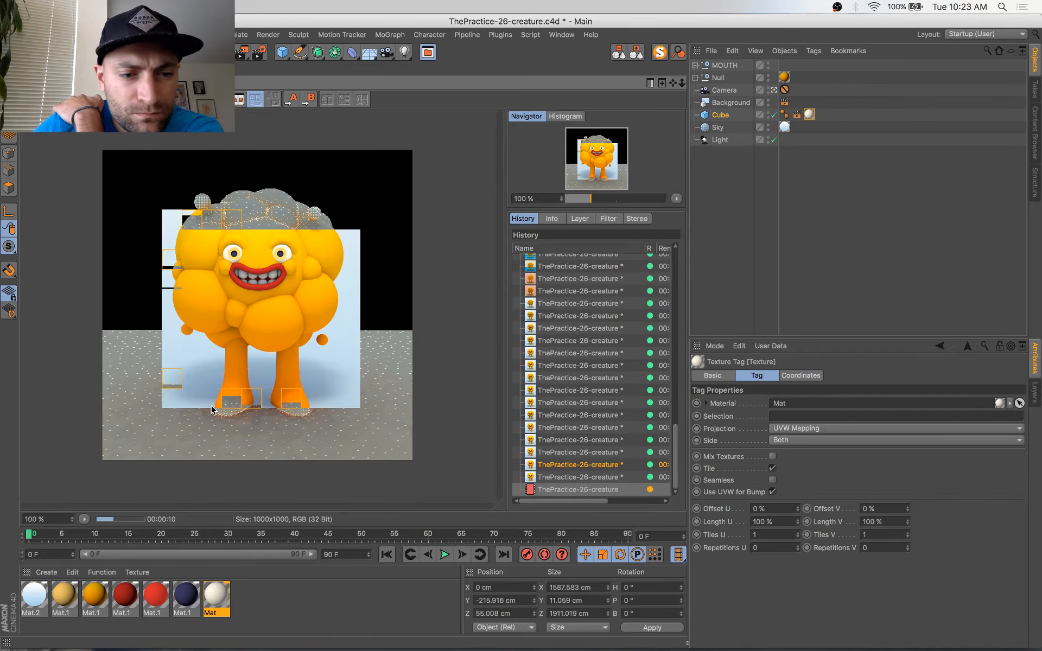
# Step: Compare the latest render with the previous one in the render history
pyautogui.click(562, 477)
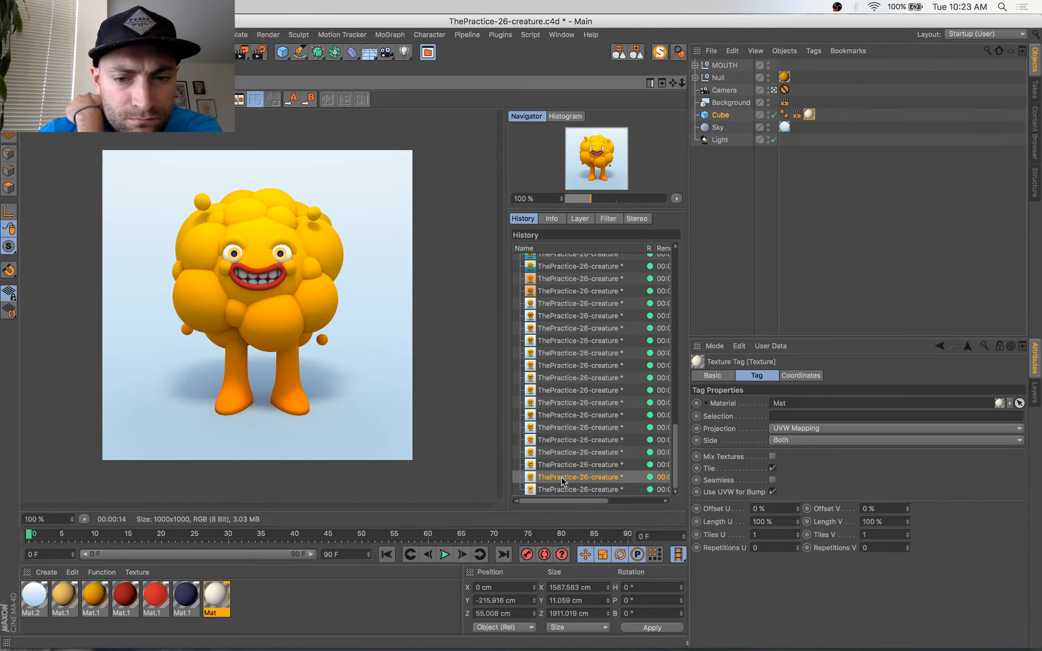
pyautogui.press('Down')
pyautogui.press('Up')
pyautogui.press('Down')
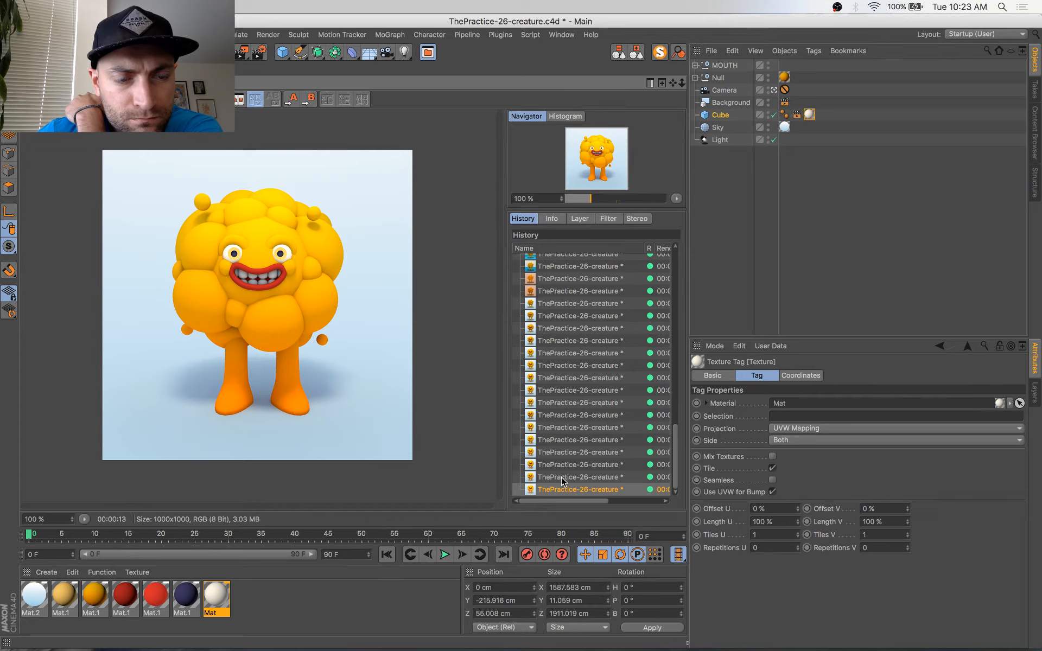
pyautogui.press('Up')
pyautogui.press('Down')
pyautogui.press('Up')
pyautogui.press('Down')
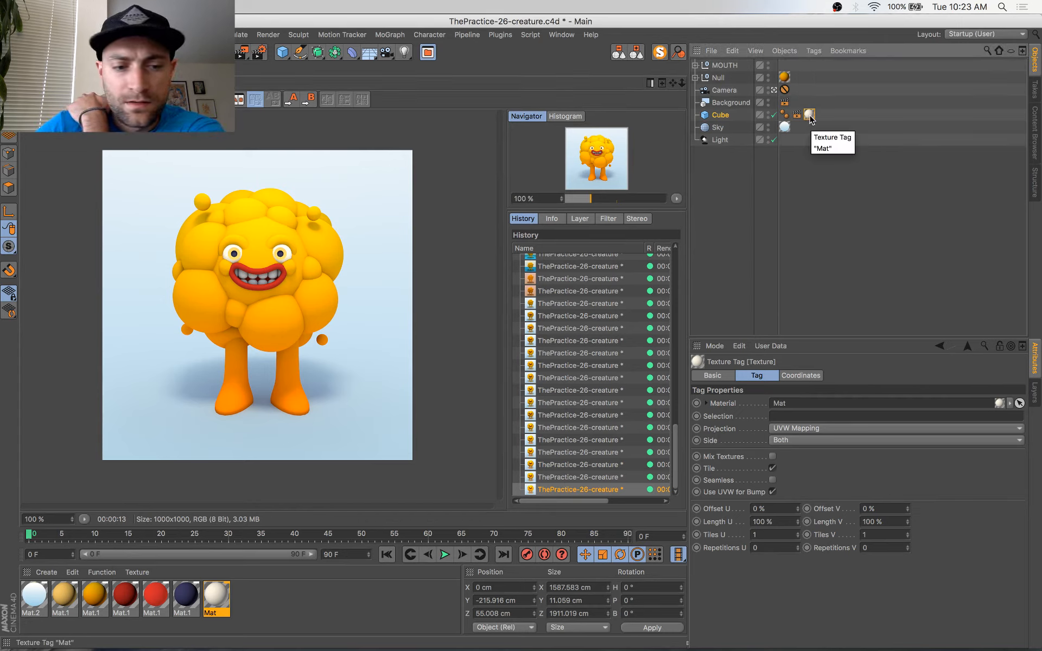
# Step: Replace the cream material on the floor Cube with the tan Mat.1 material and render the creature
pyautogui.press('Delete')
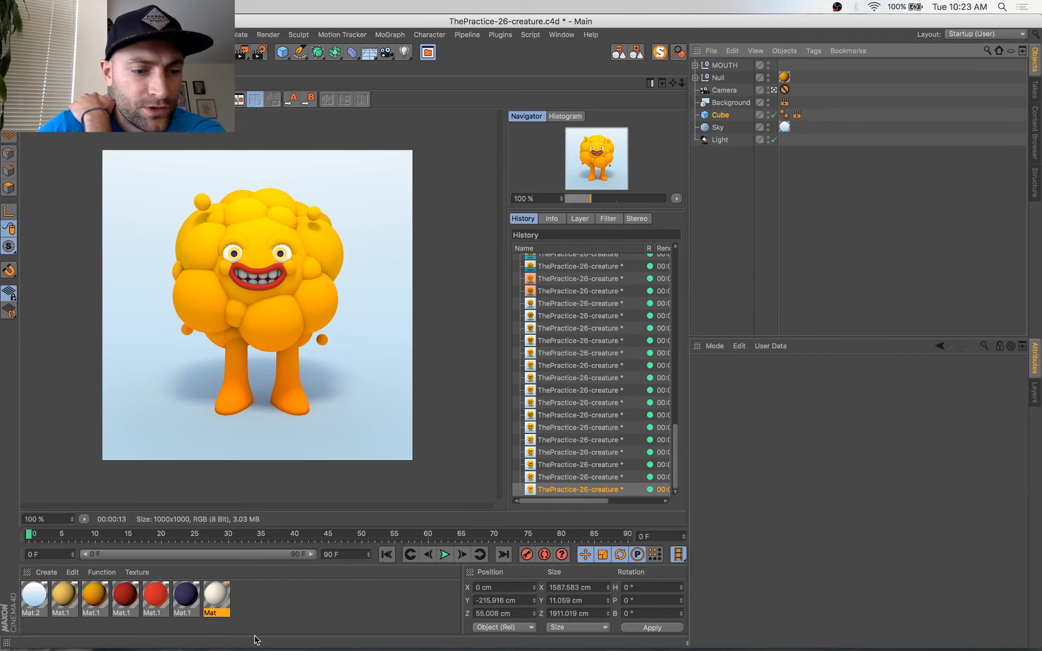
pyautogui.click(272, 614)
pyautogui.click(75, 603)
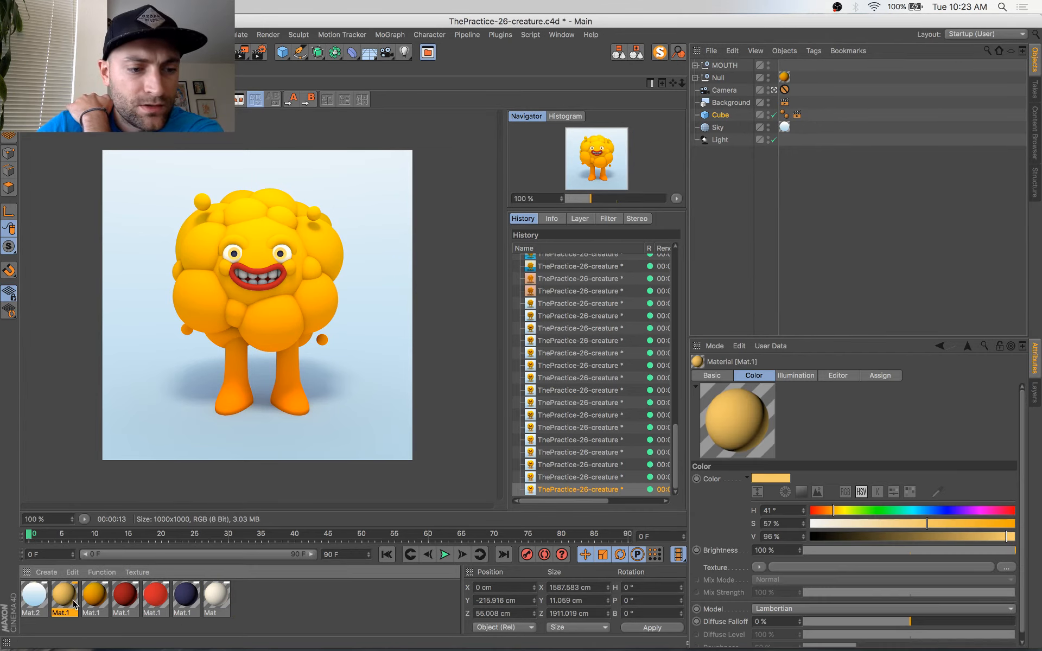
pyautogui.moveTo(720, 117); pyautogui.dragTo(721, 115)
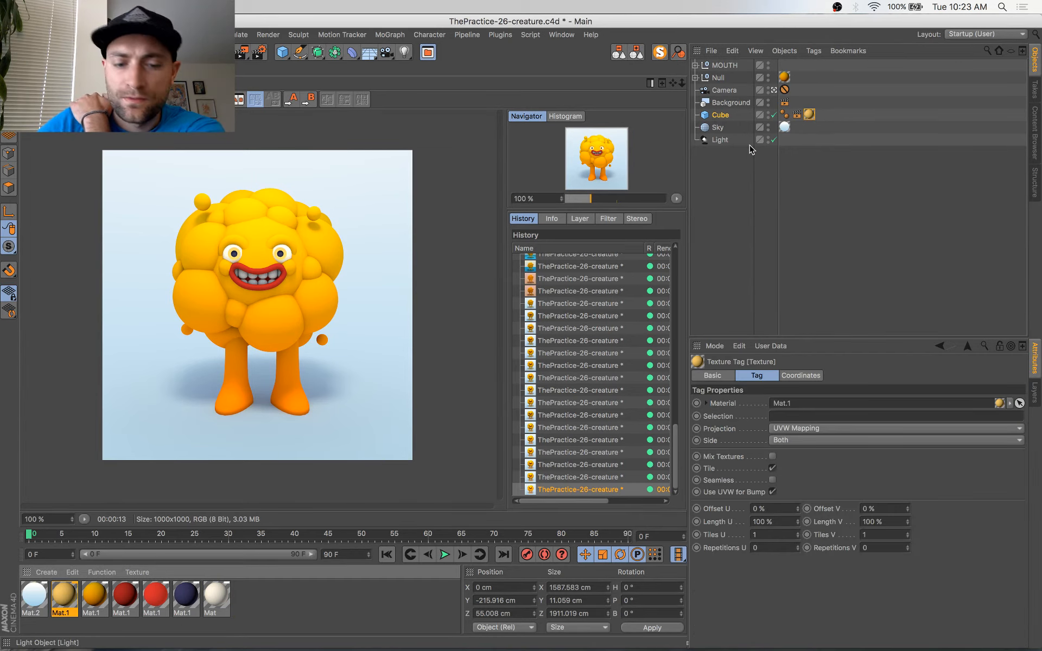
pyautogui.hotkey('shift', 'r')
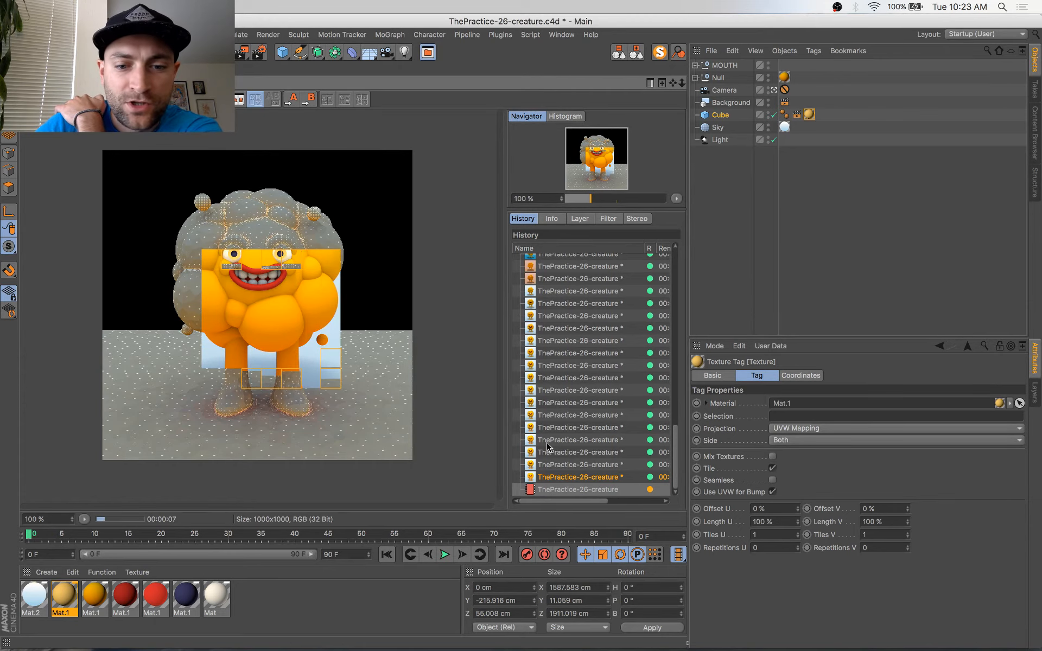
# Step: Step back and forth through the last few renders to compare the tan floor version with the earlier ones
pyautogui.click(563, 480)
pyautogui.press('Down')
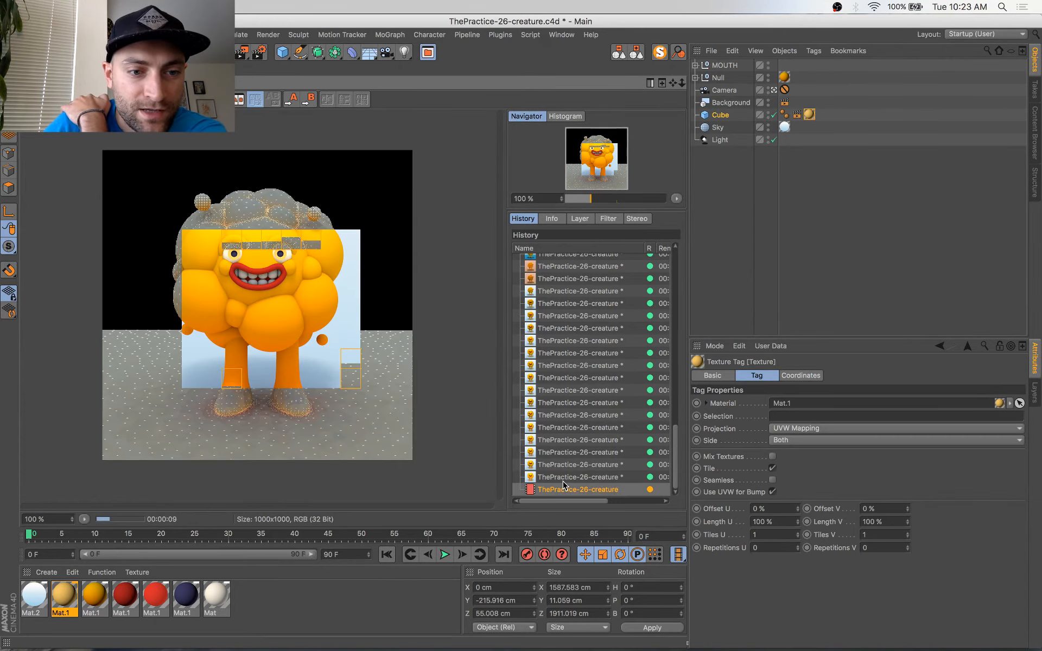
pyautogui.press('Up')
pyautogui.press('Up')
pyautogui.press('Up')
pyautogui.press('Down')
pyautogui.press('Down')
pyautogui.press('Down')
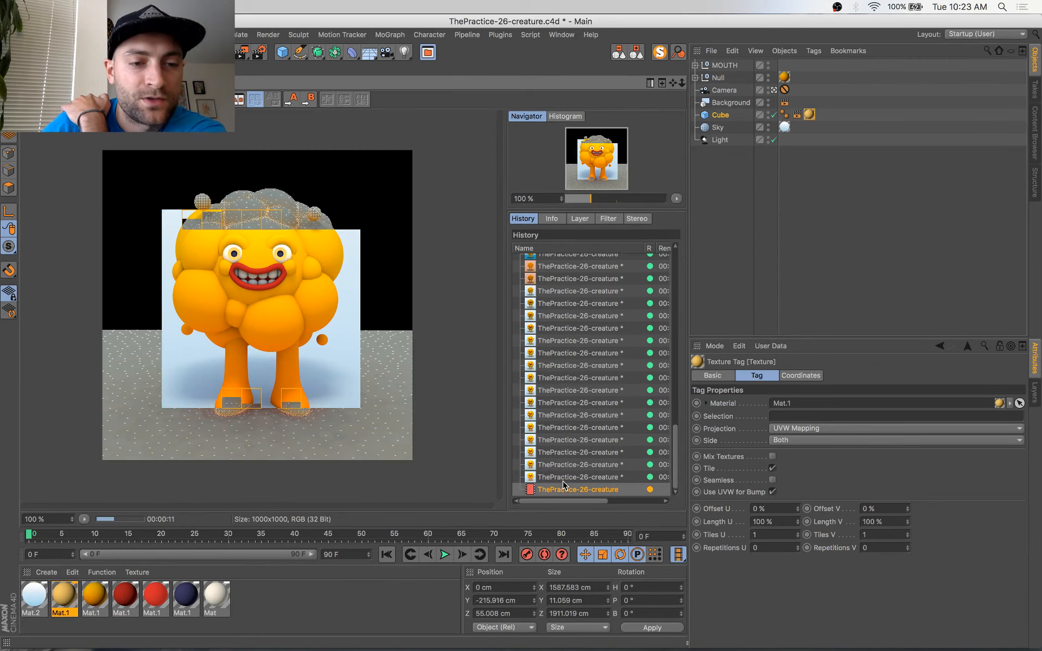
pyautogui.click(614, 479)
pyautogui.press('Up')
pyautogui.press('Up')
pyautogui.press('Up')
pyautogui.press('Down')
pyautogui.press('Down')
pyautogui.press('Down')
pyautogui.press('Down')
pyautogui.press('Up')
pyautogui.press('Up')
pyautogui.press('Up')
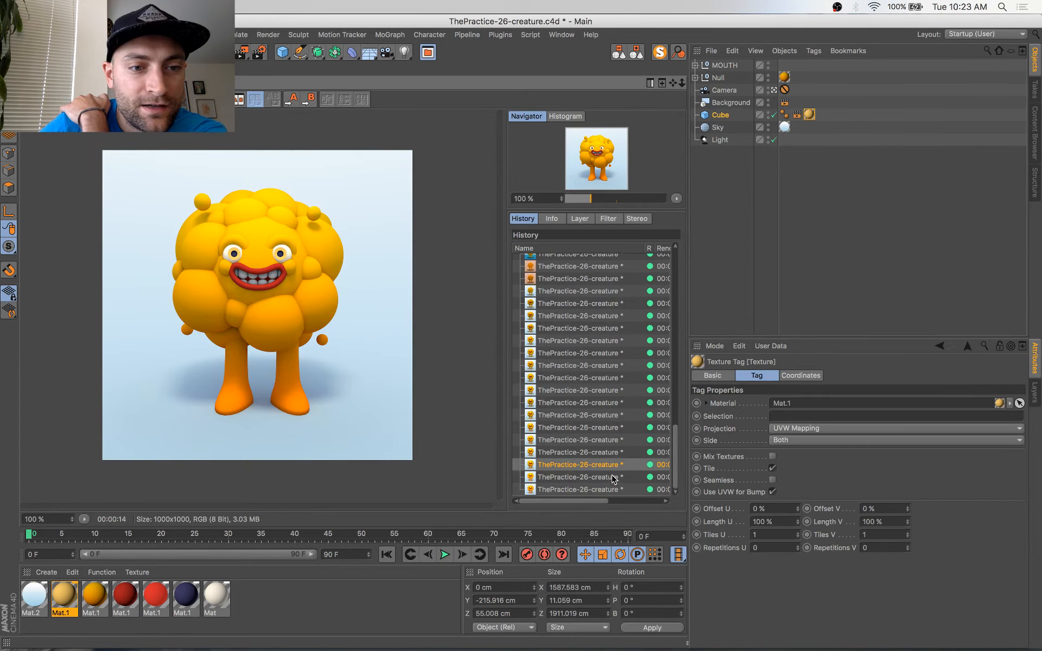
pyautogui.press('Down')
pyautogui.press('Down')
pyautogui.press('Down')
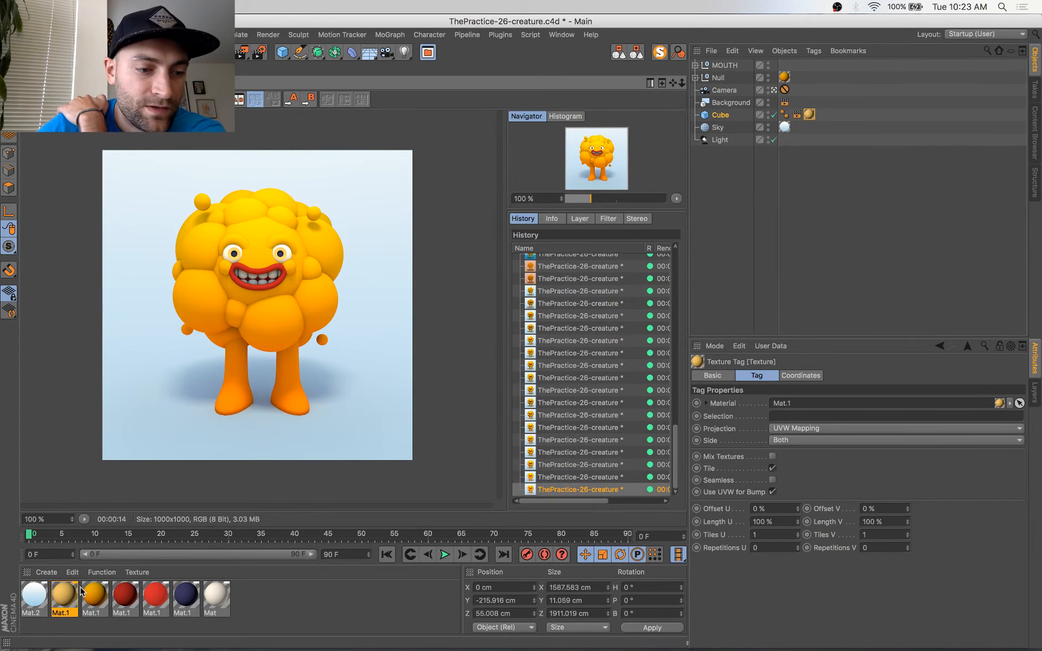
# Step: Examine the tan Mat.1 material's luminance settings and its look on the floor in the viewport, and return to the render
pyautogui.doubleClick(78, 593)
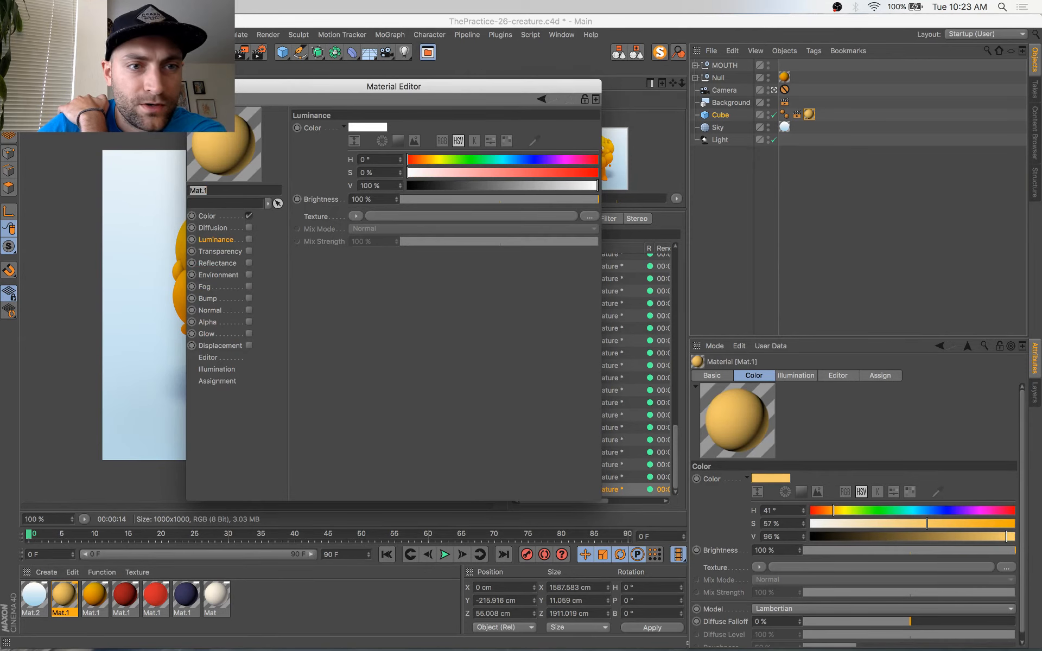
pyautogui.click(193, 86)
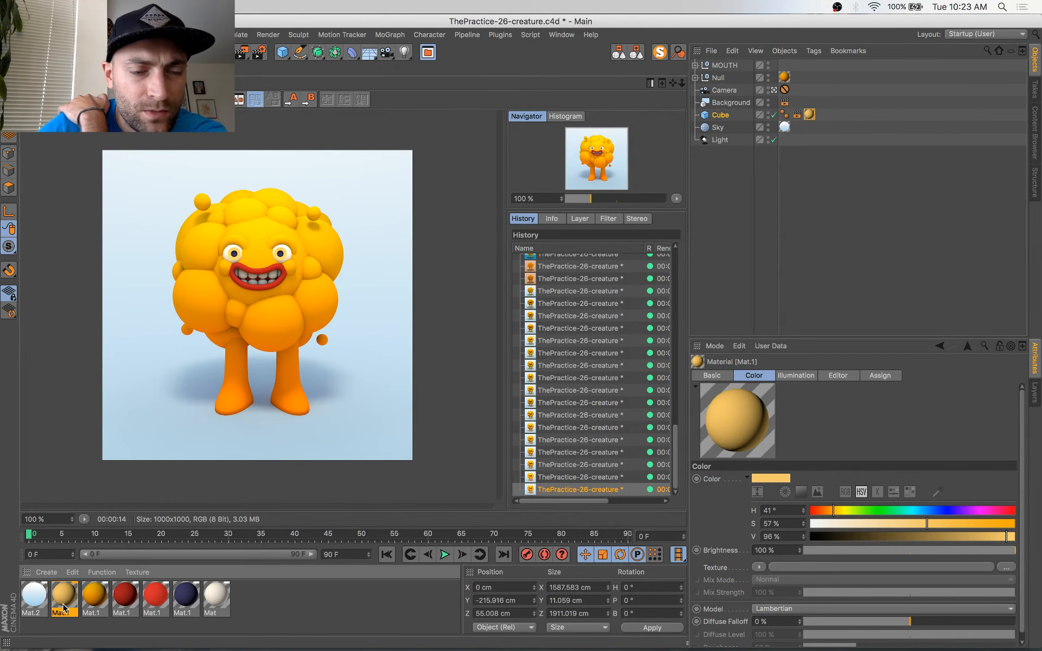
pyautogui.click(37, 69)
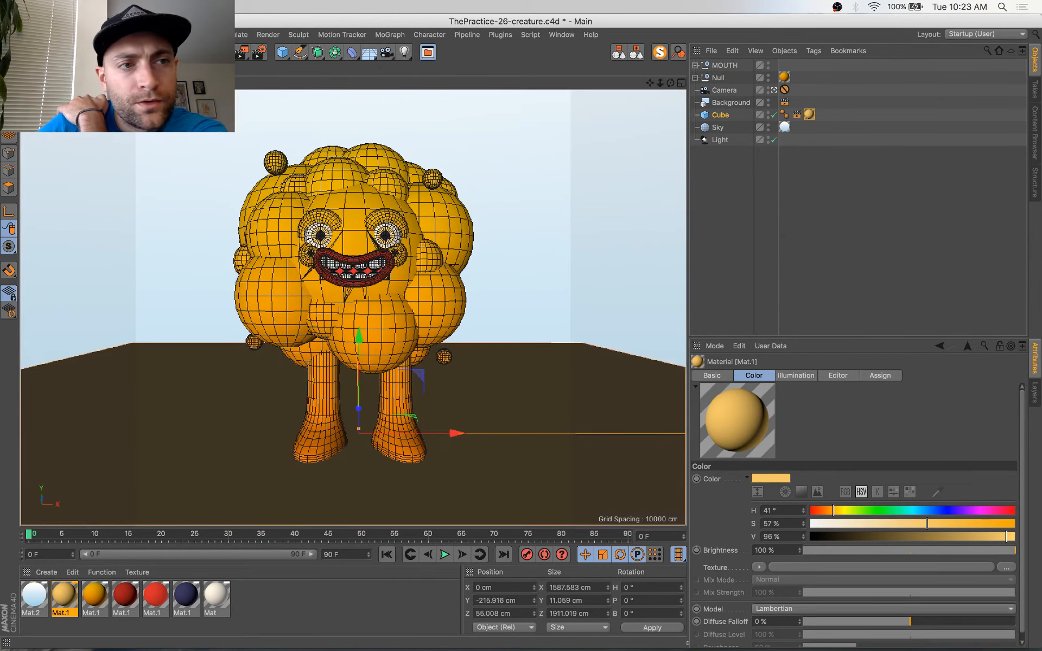
pyautogui.click(76, 69)
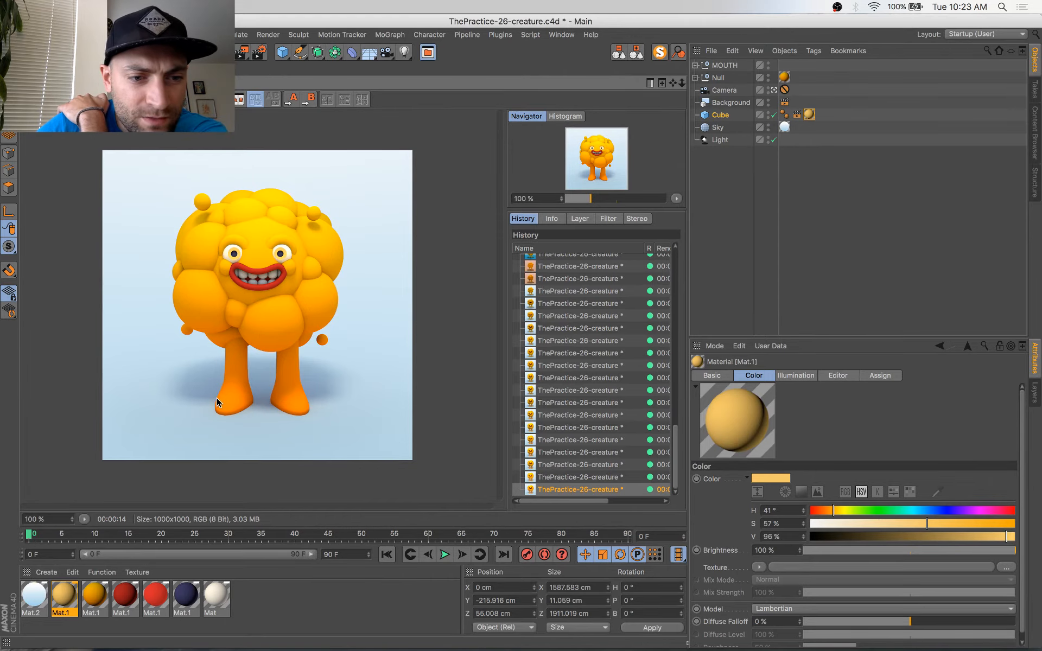
# Step: Show all open windows to read the YouTube live chat, and return to the render
pyautogui.hotkey('ctrl', 'Up')
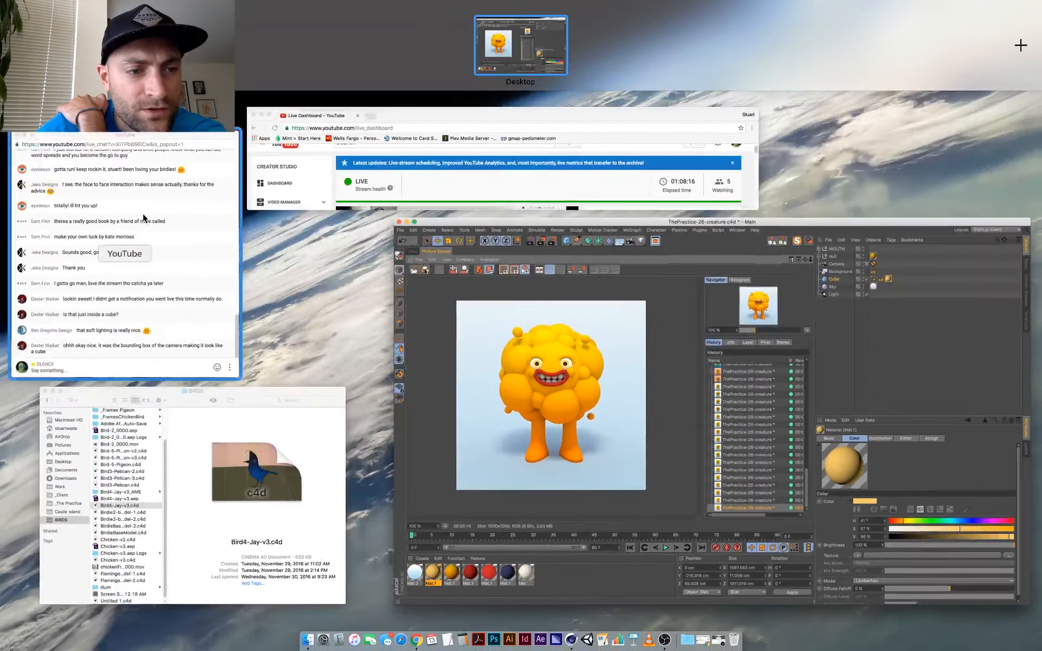
pyautogui.hotkey('ctrl', 'Up')
pyautogui.hotkey('ctrl', 'Up')
pyautogui.hotkey('ctrl', 'Up')
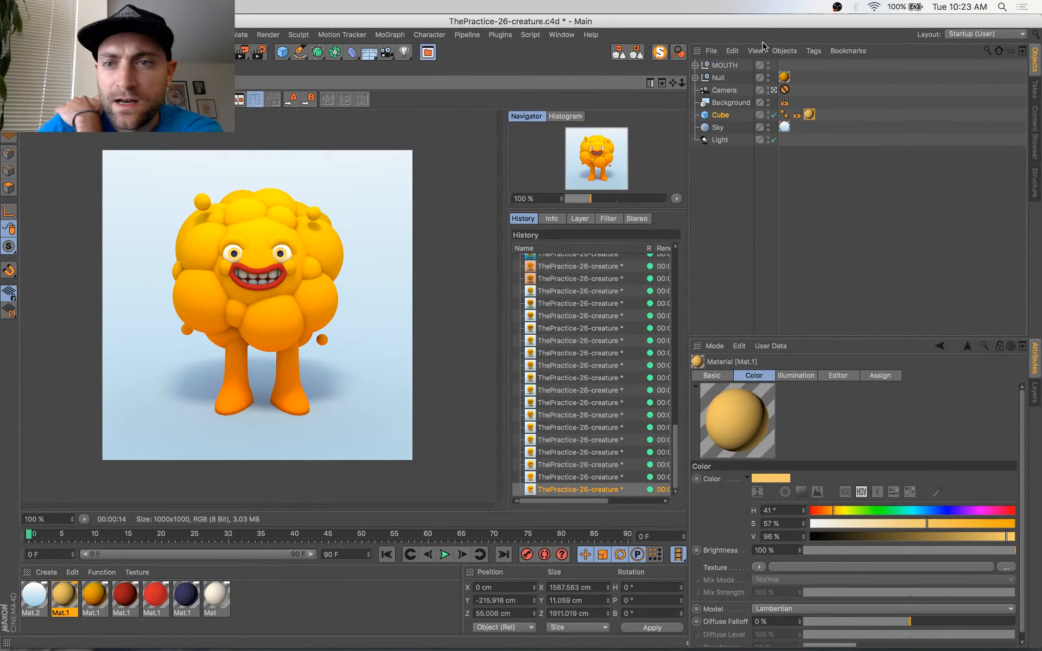
# Step: Try rendering the creature without the Mat.2 material on the Sky, and undo the material's removal
pyautogui.click(785, 128)
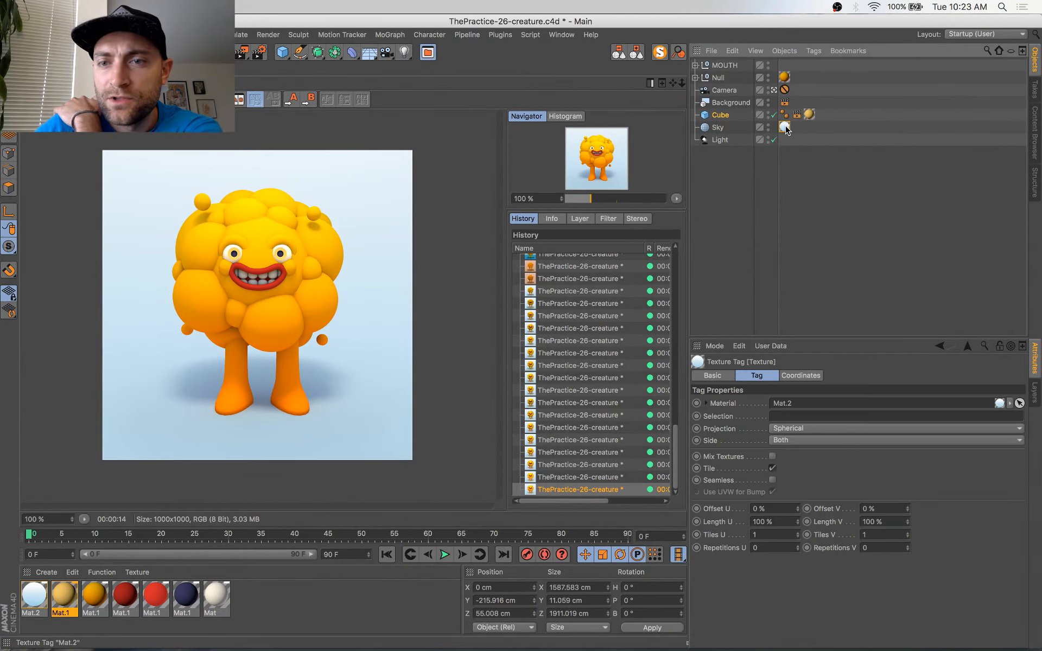
pyautogui.press('Delete')
pyautogui.hotkey('shift', 'r')
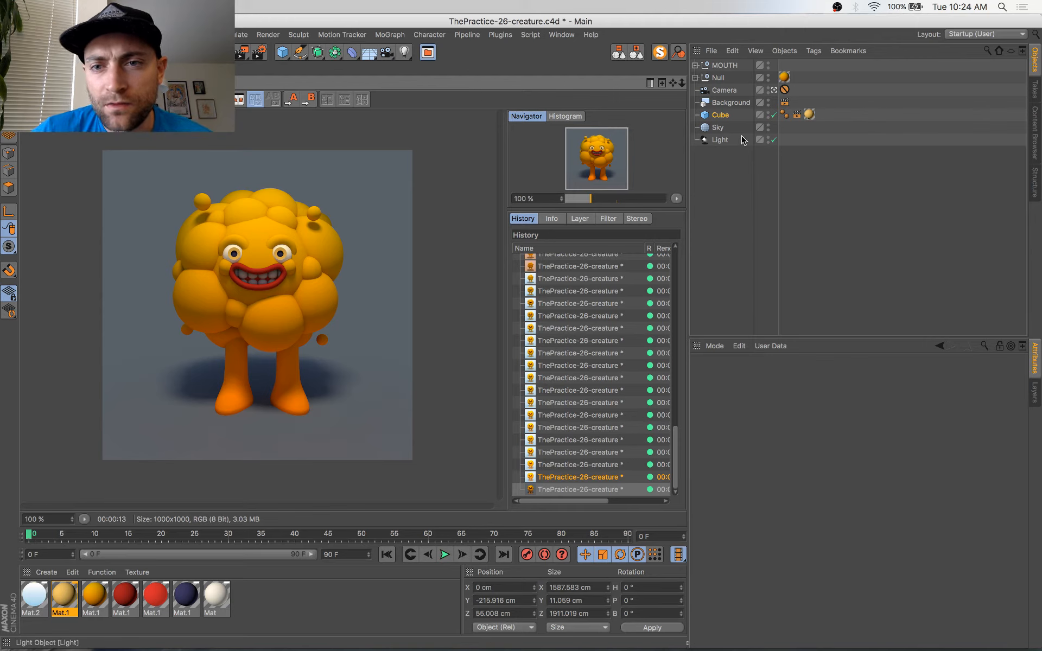
pyautogui.press('super+z')
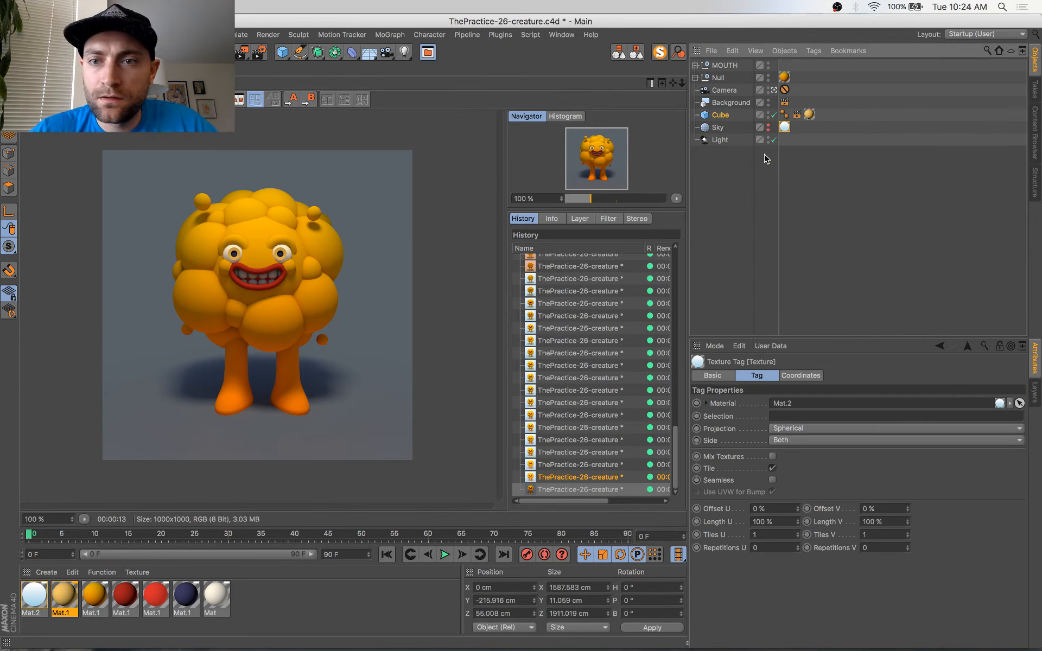
# Step: Try a render with the Sky object hidden, and make the Sky visible again
pyautogui.hotkey('shift', 'r')
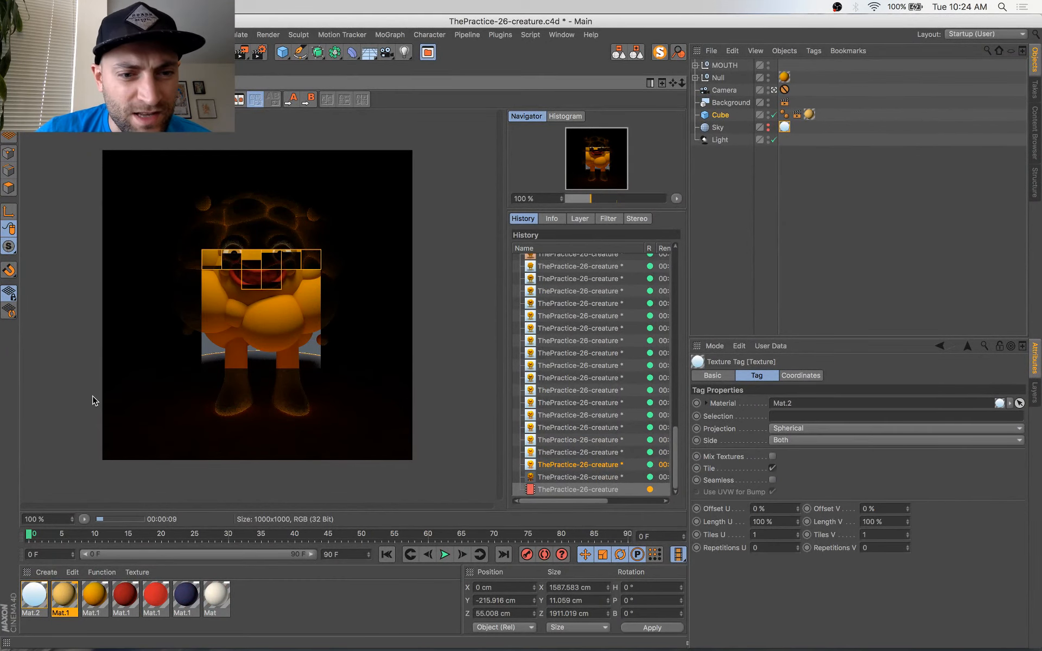
pyautogui.click(41, 69)
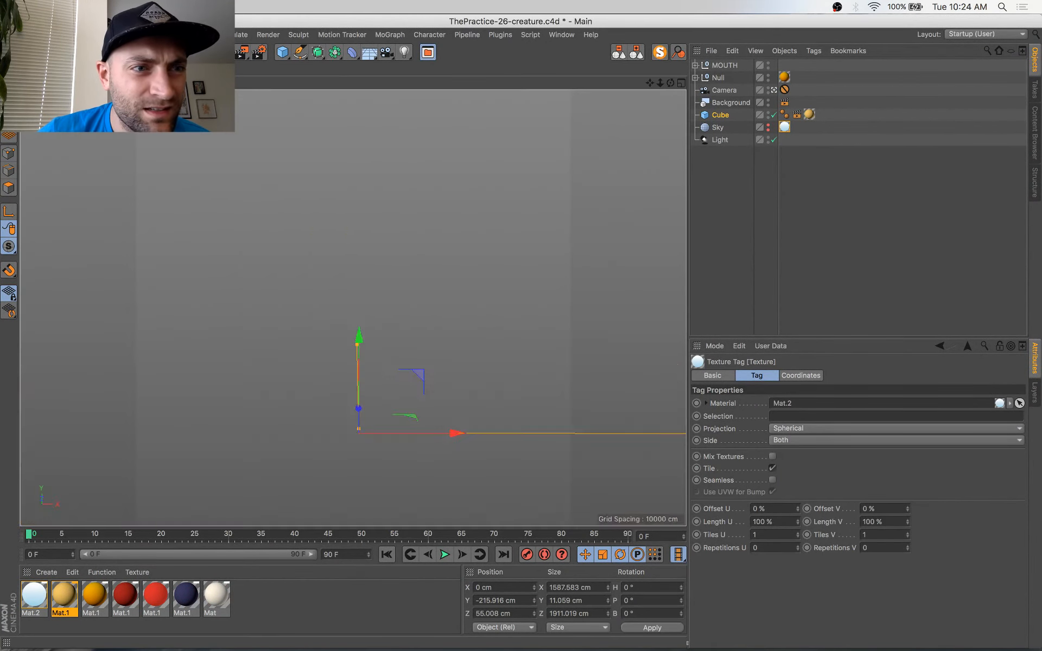
pyautogui.click(86, 69)
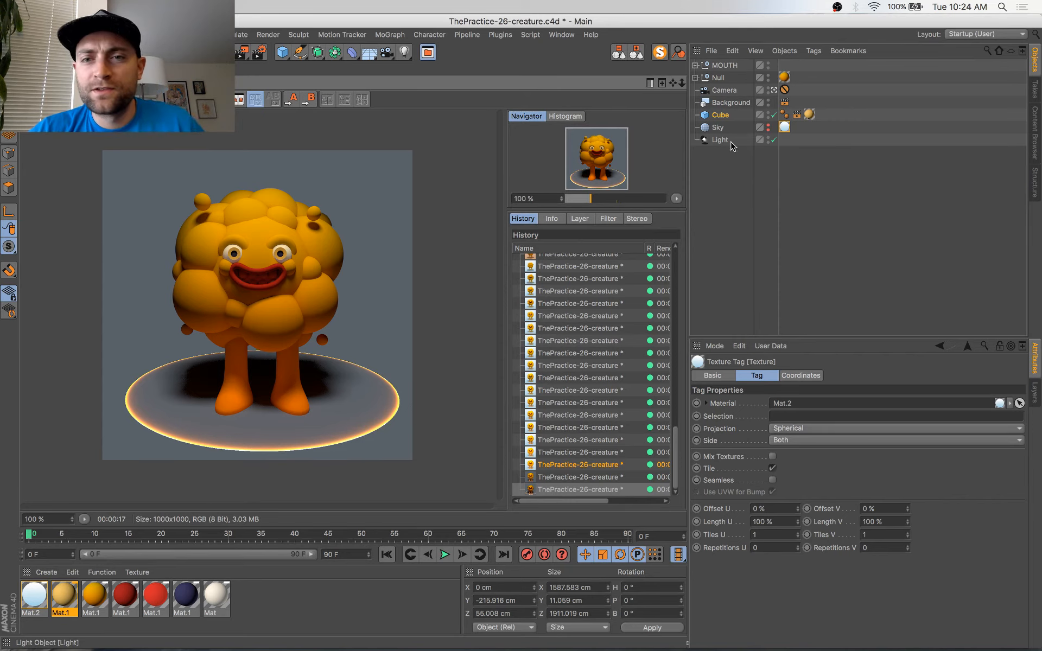
pyautogui.click(769, 130)
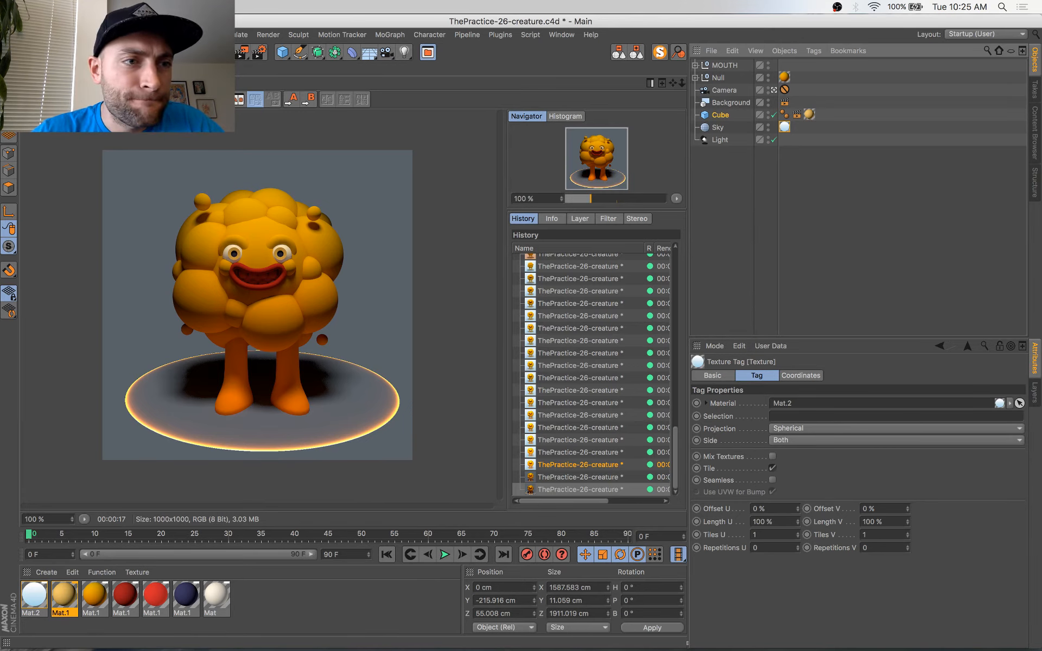
# Step: Leave the camera view, frame the creature's legs and expand the Symmetry object down to the splines of the FOot loft
pyautogui.click(41, 68)
pyautogui.click(304, 444)
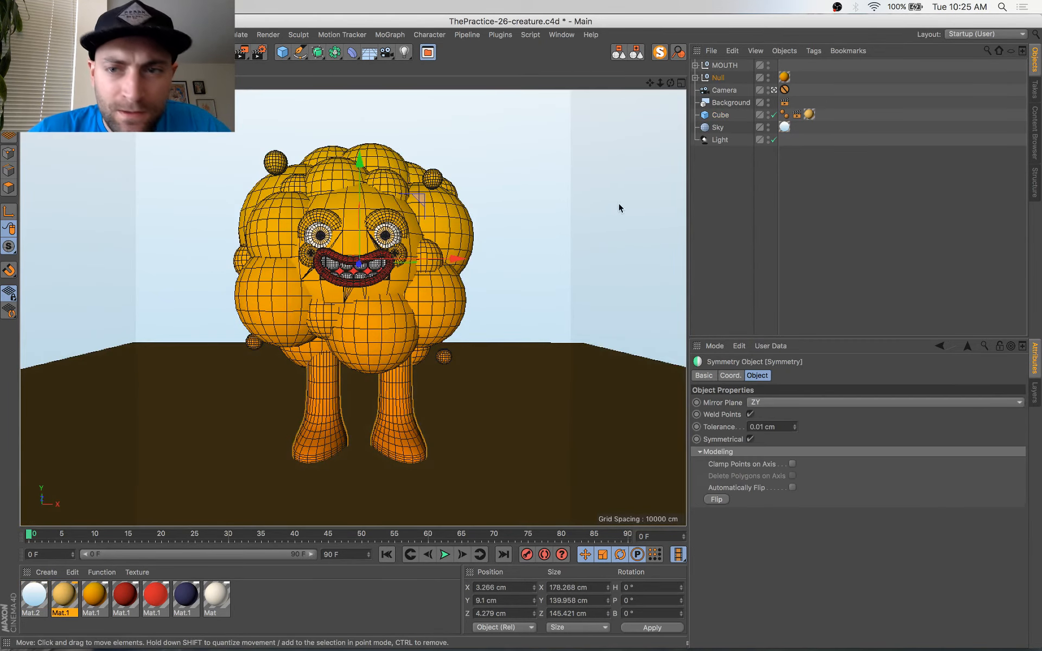
pyautogui.click(775, 90)
pyautogui.press('s')
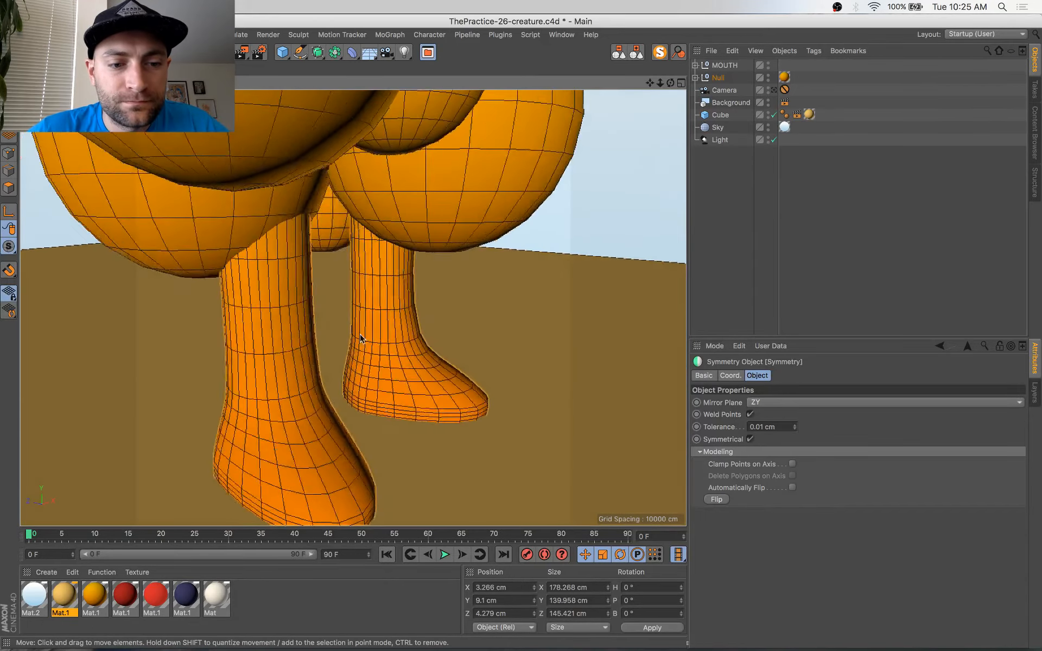
pyautogui.click(696, 77)
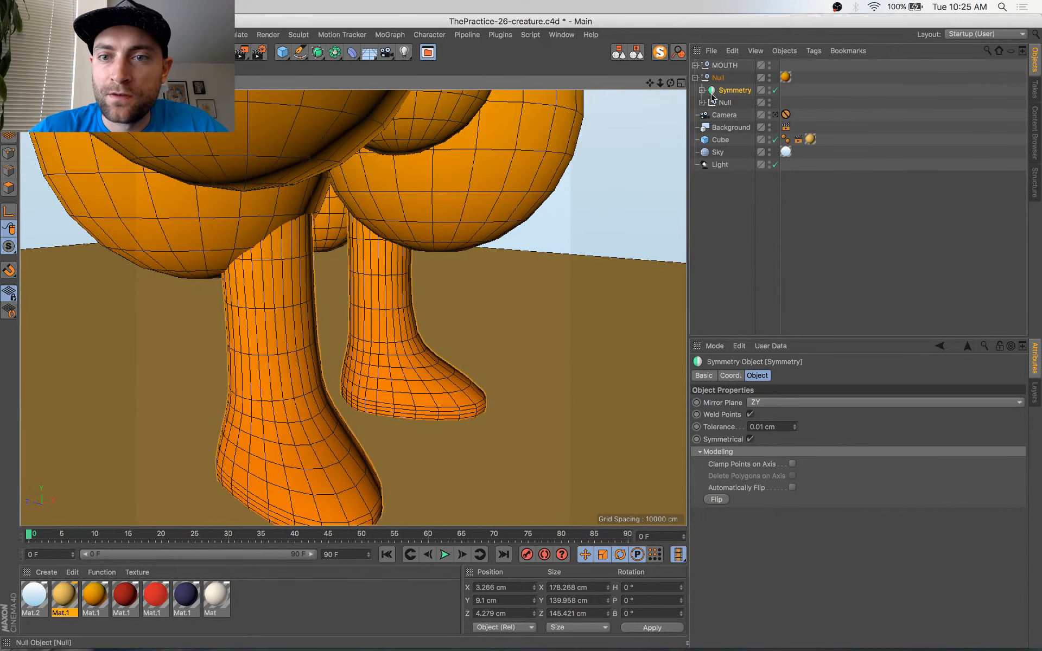
pyautogui.click(702, 90)
pyautogui.click(733, 103)
pyautogui.click(709, 102)
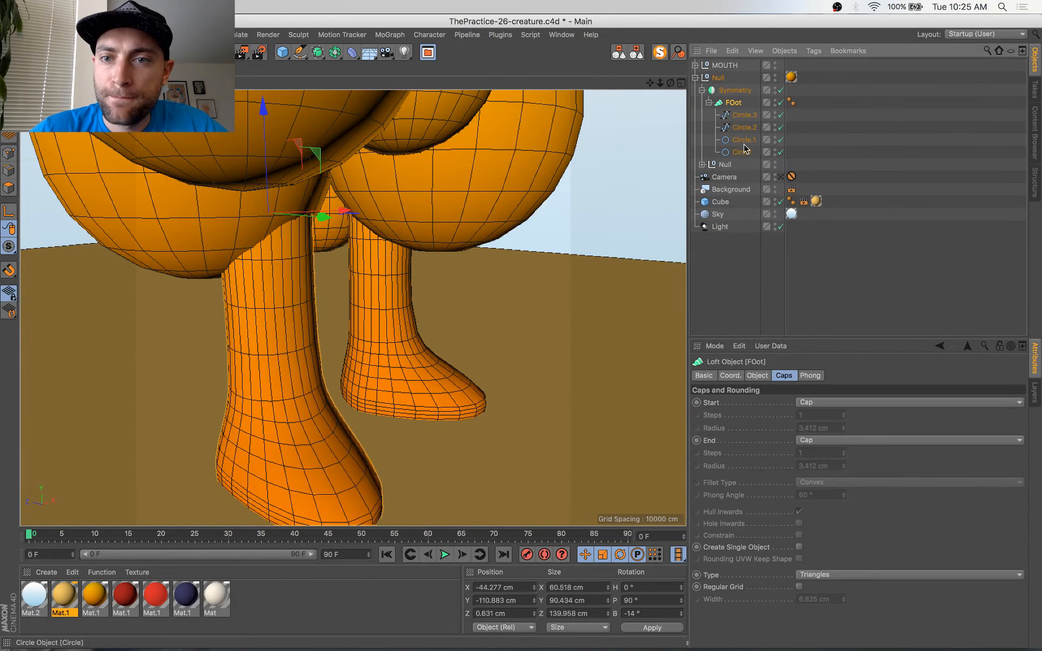
# Step: Move the Circle.3 spline at the foot's sole up about 4.4 cm, and save the scene from the camera view
pyautogui.click(744, 115)
pyautogui.press('s')
pyautogui.keyDown('alt'); pyautogui.moveTo(311, 374); pyautogui.dragTo(369, 378); pyautogui.keyUp('alt')
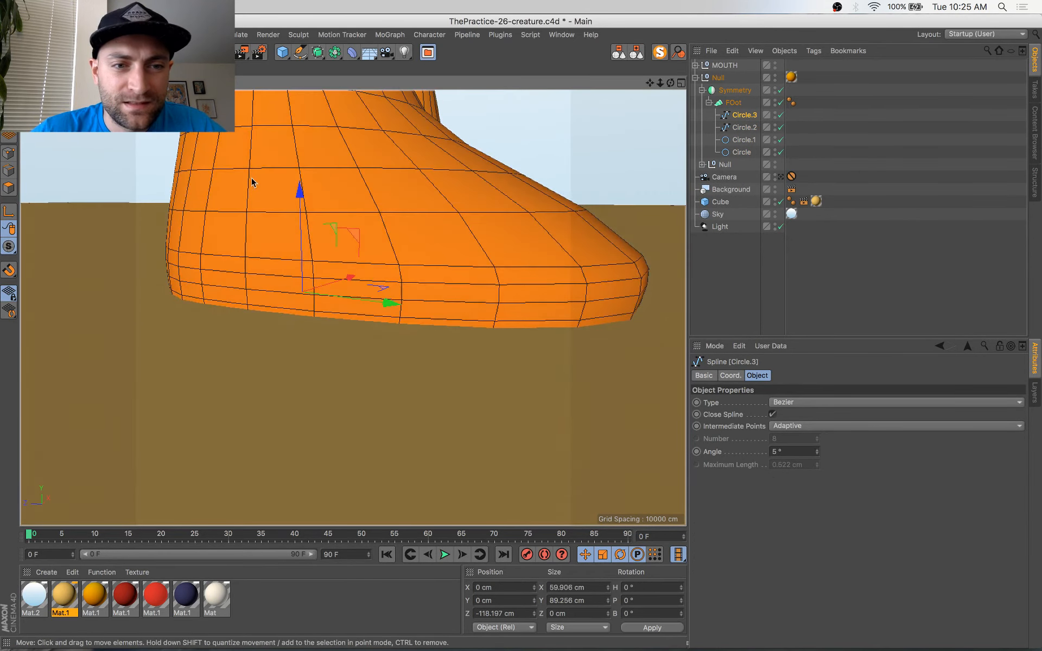
pyautogui.moveTo(299, 191); pyautogui.dragTo(298, 171)
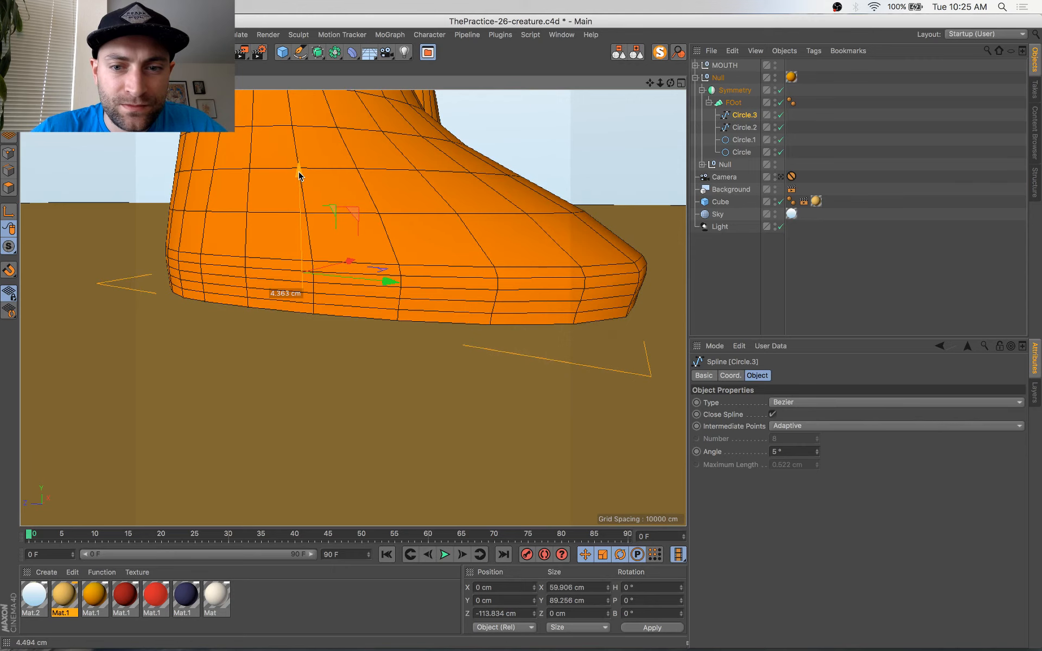
pyautogui.click(780, 176)
pyautogui.press('super+s')
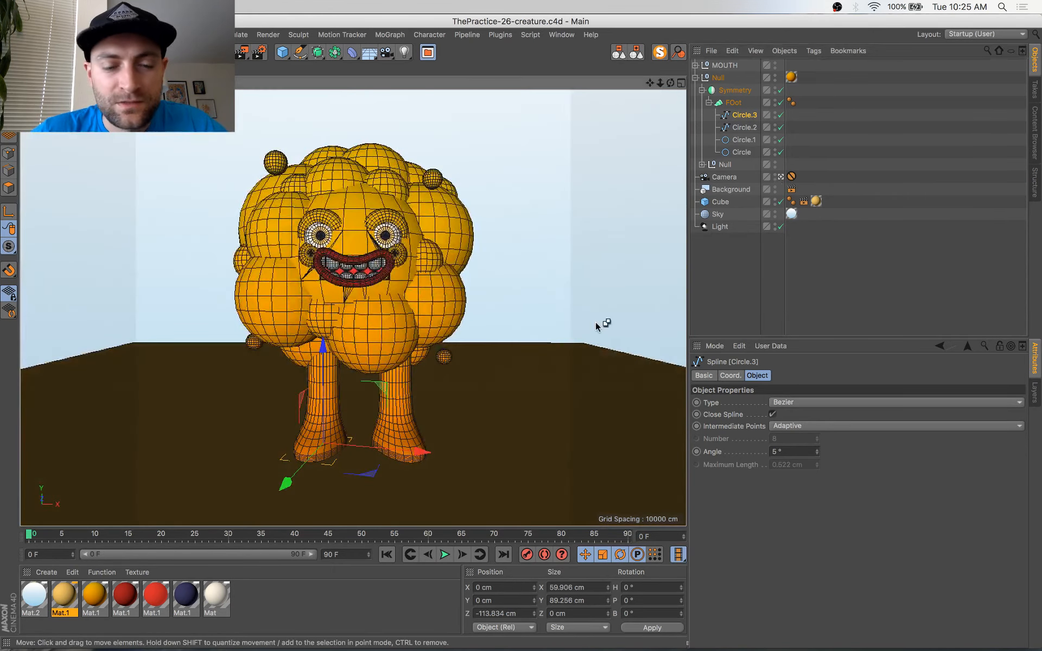
# Step: Render the creature with the adjusted foot and compare the new image with earlier renders in the history
pyautogui.hotkey('shift', 'r')
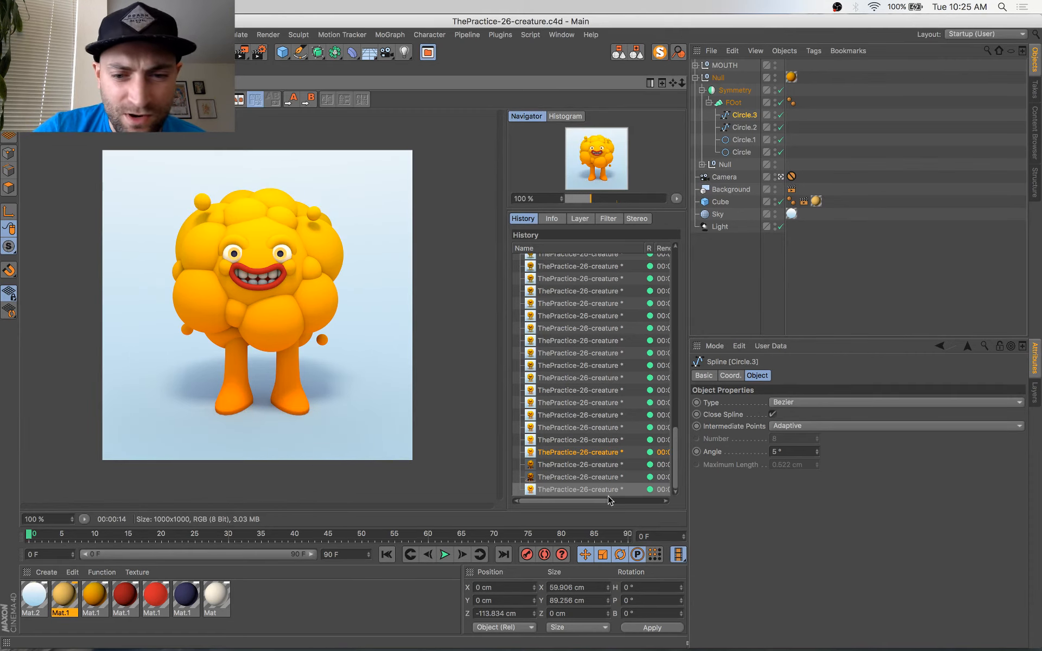
pyautogui.click(592, 479)
pyautogui.click(593, 487)
pyautogui.click(592, 452)
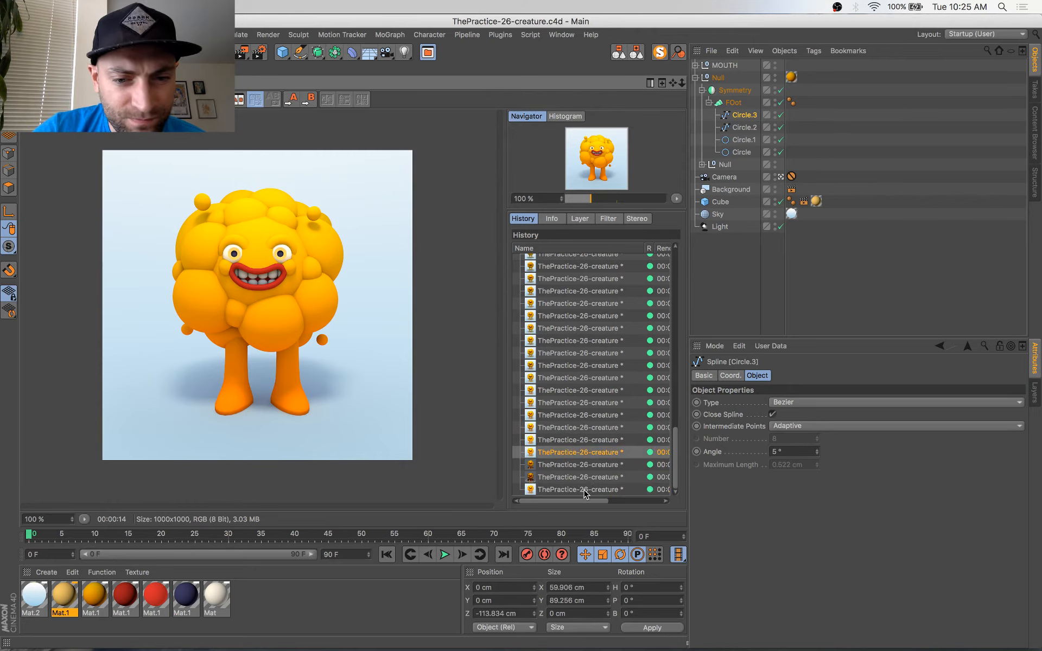
pyautogui.click(585, 491)
pyautogui.click(583, 443)
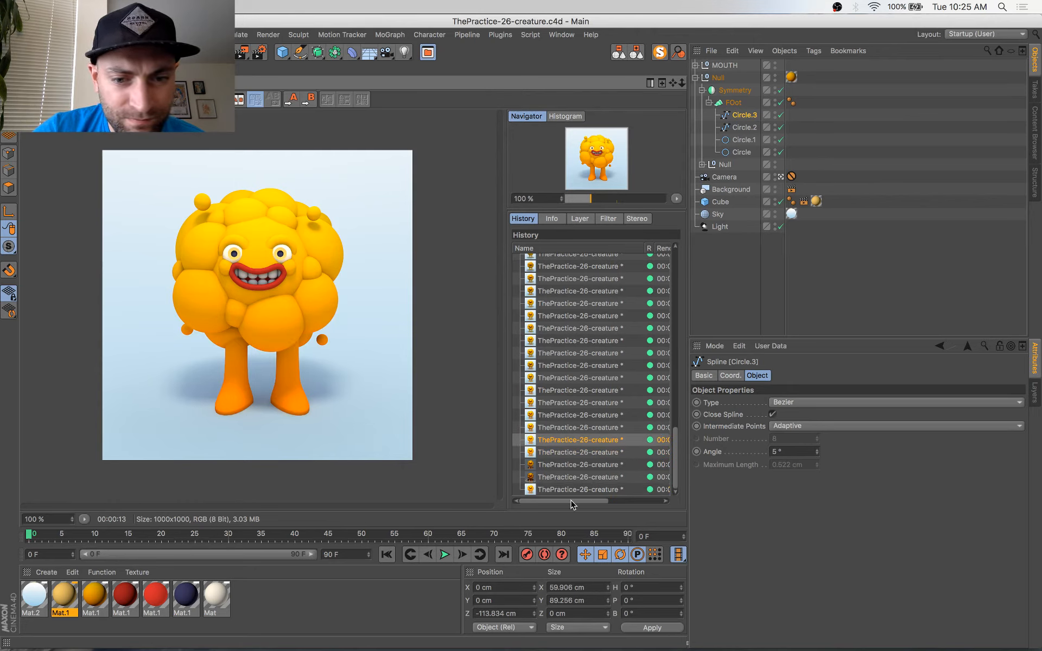
pyautogui.click(575, 490)
pyautogui.click(574, 453)
pyautogui.click(574, 491)
# Step: Move the Circle.3 spline at the foot's sole down about 7 cm and save the scene
pyautogui.click(41, 69)
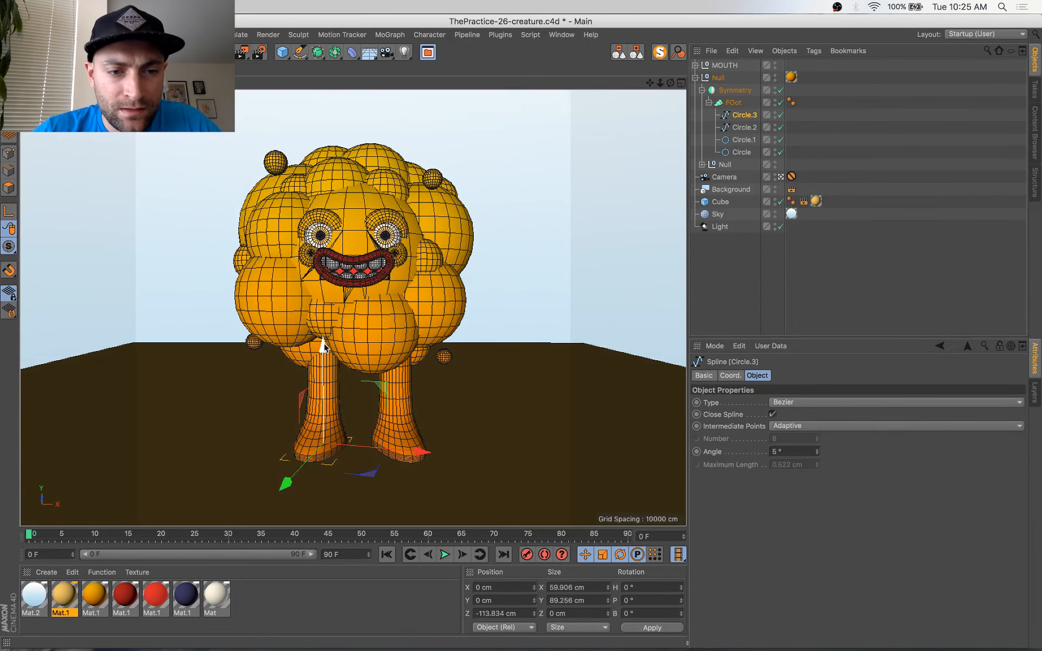
pyautogui.moveTo(324, 344); pyautogui.dragTo(325, 350)
pyautogui.press('super+s')
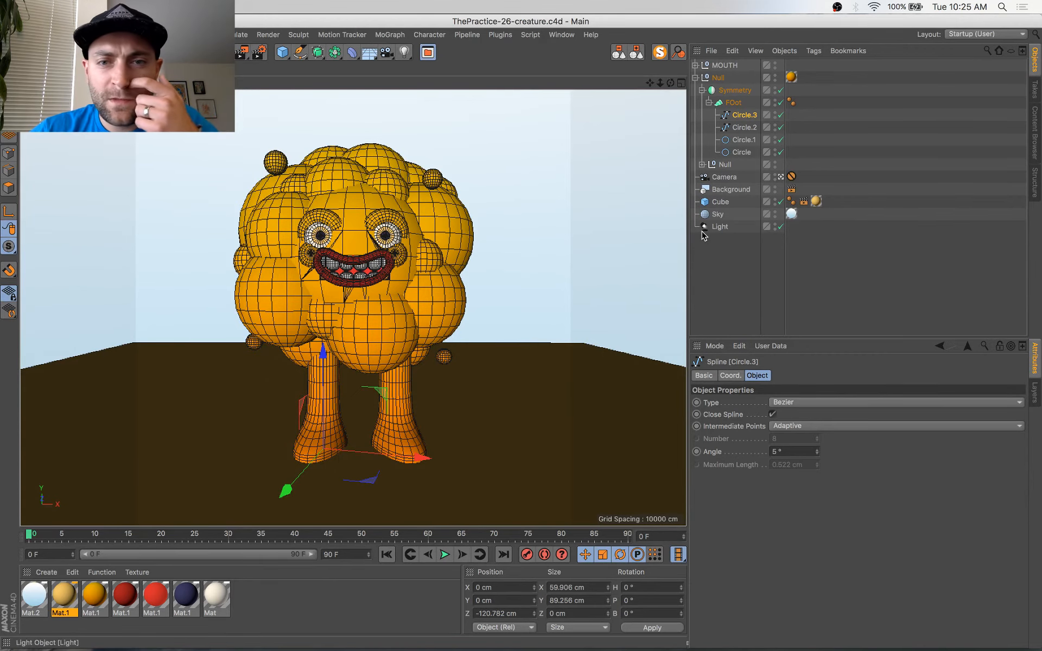
# Step: Try a render with Compositing Background for HDR Maps disabled on the floor Cube, re-enable it and discard the stopped render
pyautogui.click(721, 202)
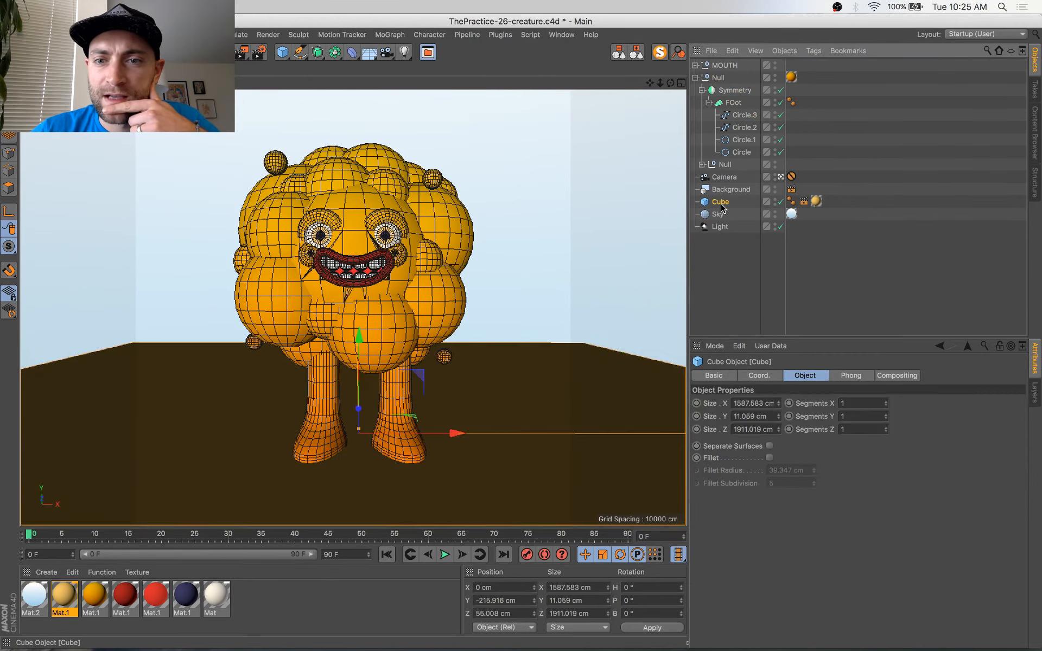
pyautogui.click(804, 202)
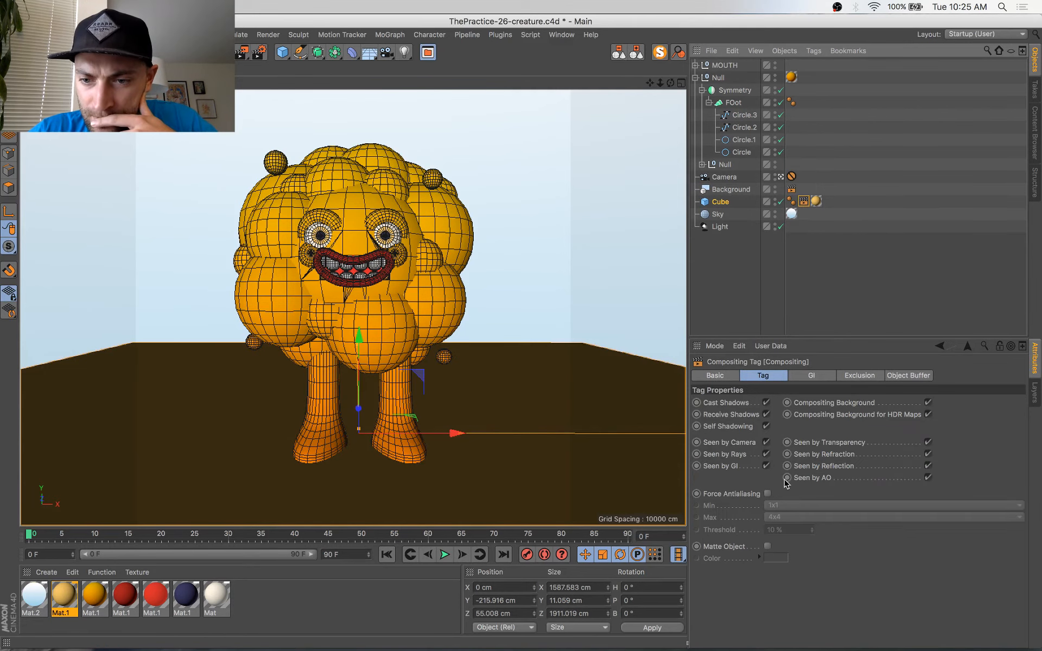
pyautogui.click(929, 415)
pyautogui.hotkey('shift', 'r')
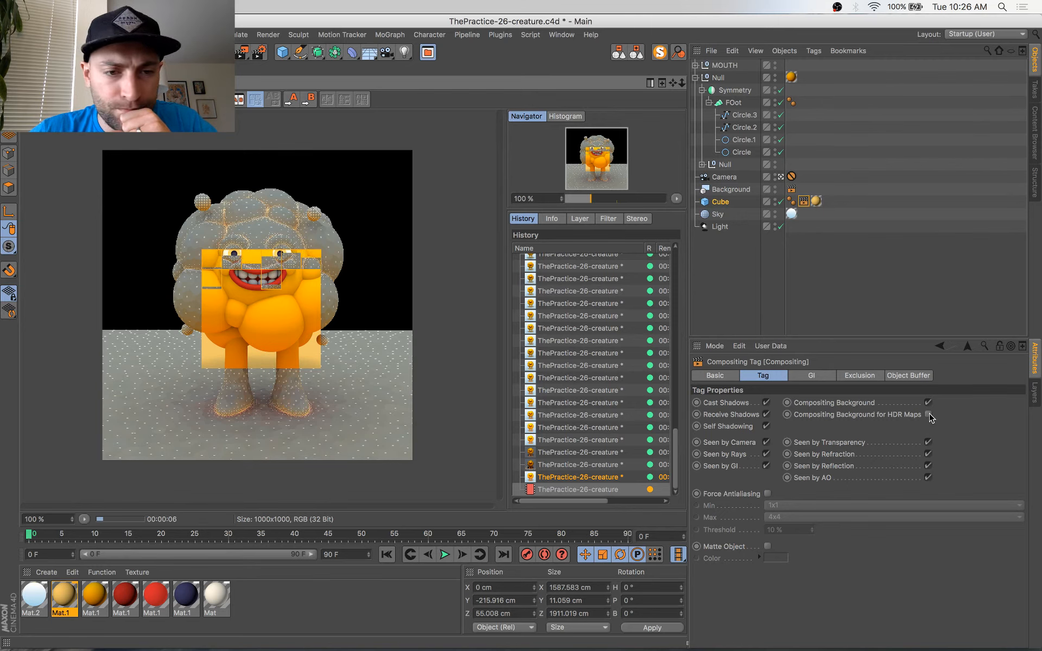
pyautogui.click(929, 415)
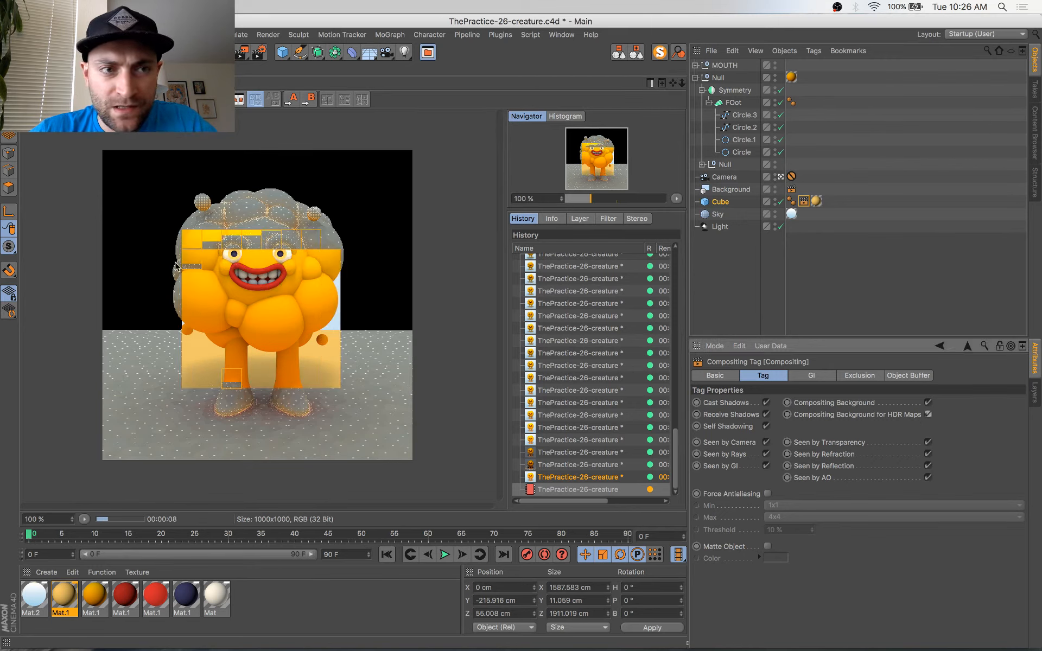
pyautogui.press('Escape')
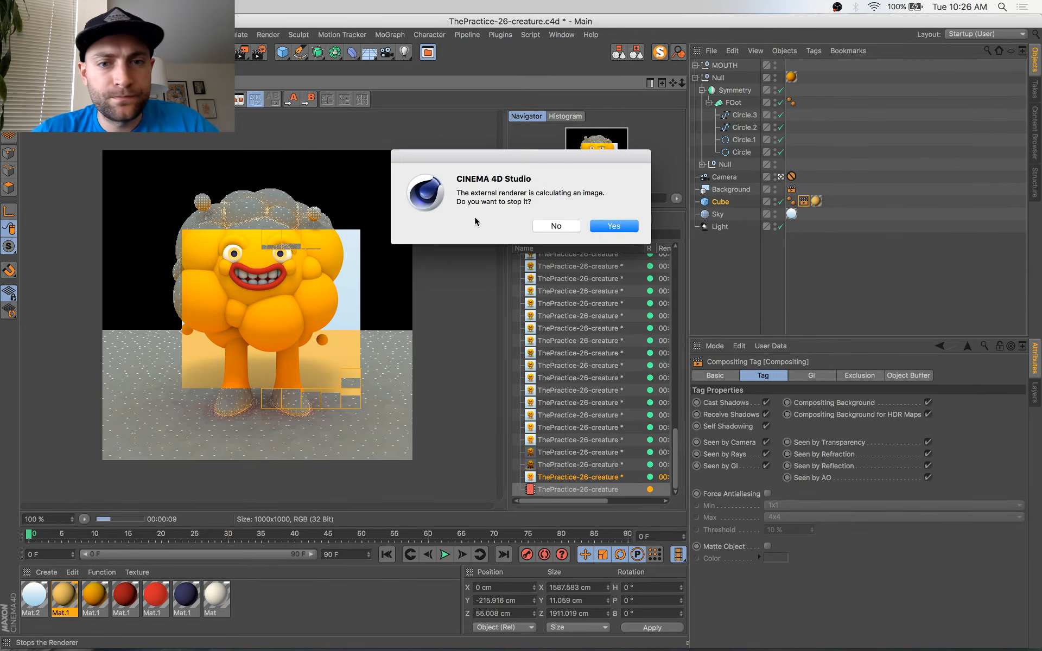
pyautogui.click(605, 227)
pyautogui.press('Delete')
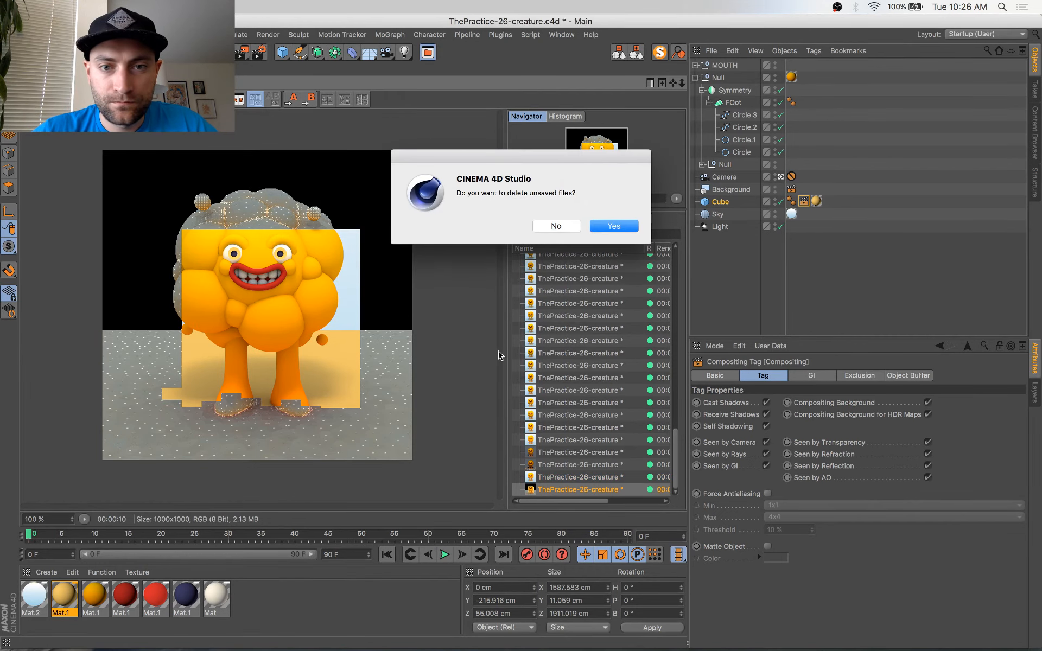
pyautogui.click(615, 227)
# Step: Start a fresh render of the creature, check the live chat meanwhile and compare the image with earlier renders
pyautogui.hotkey('shift', 'r')
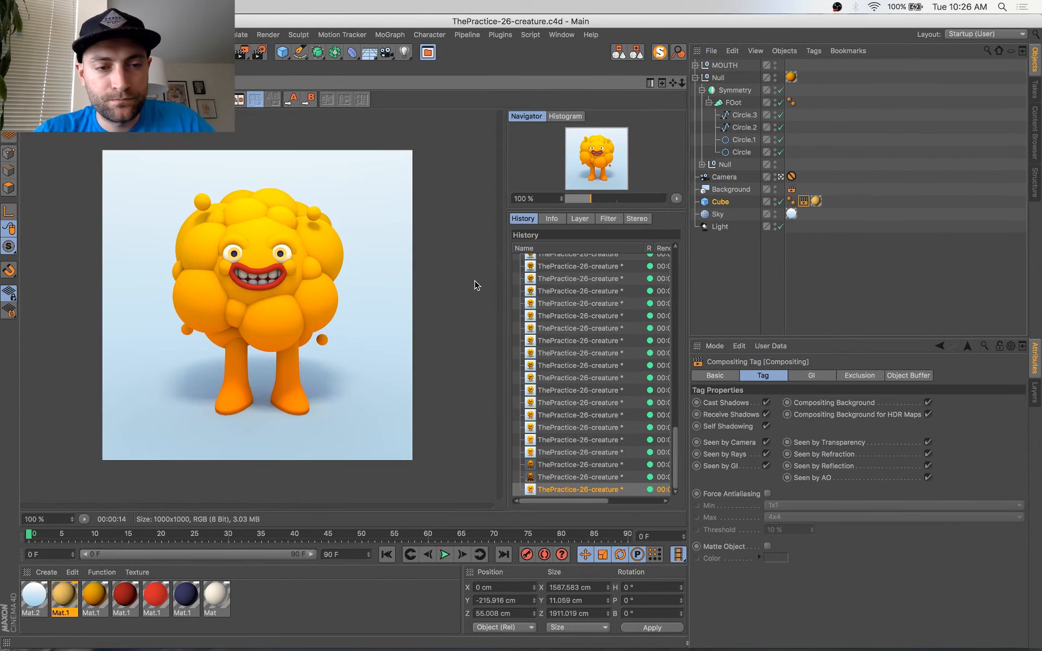
pyautogui.press('super+Tab')
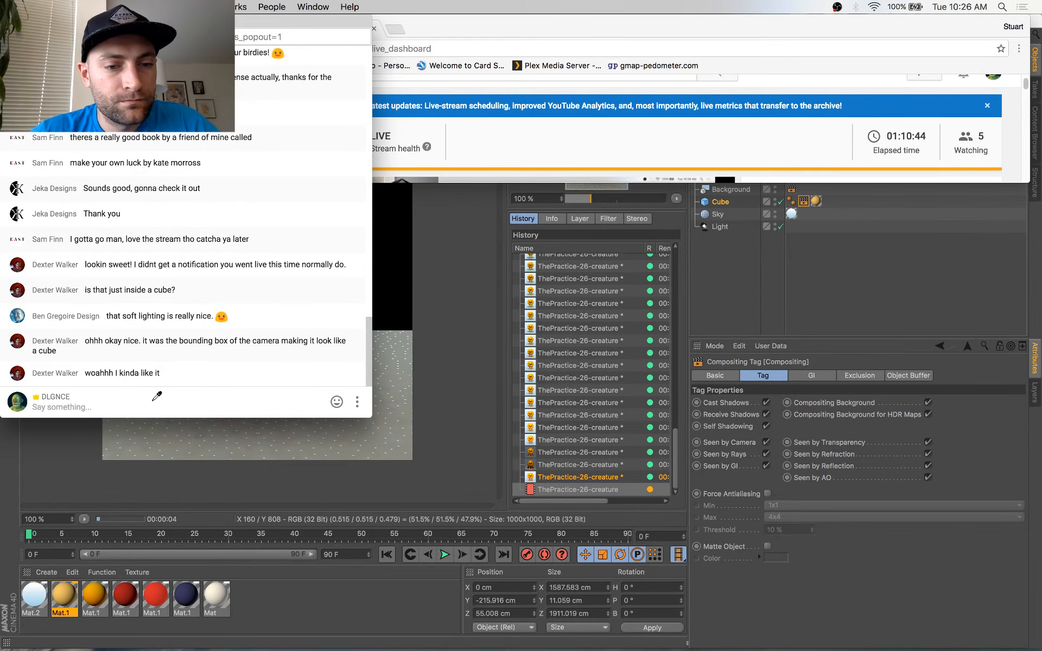
pyautogui.press('super+Tab')
pyautogui.click(602, 476)
pyautogui.press('Down')
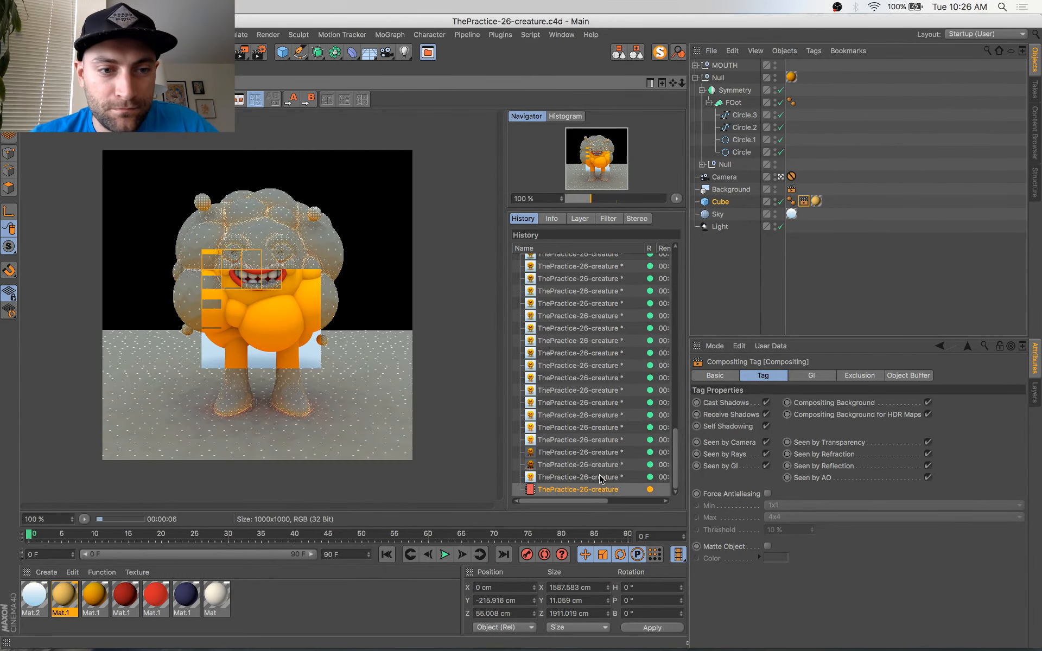
pyautogui.press('Up')
pyautogui.press('Up')
pyautogui.press('Up')
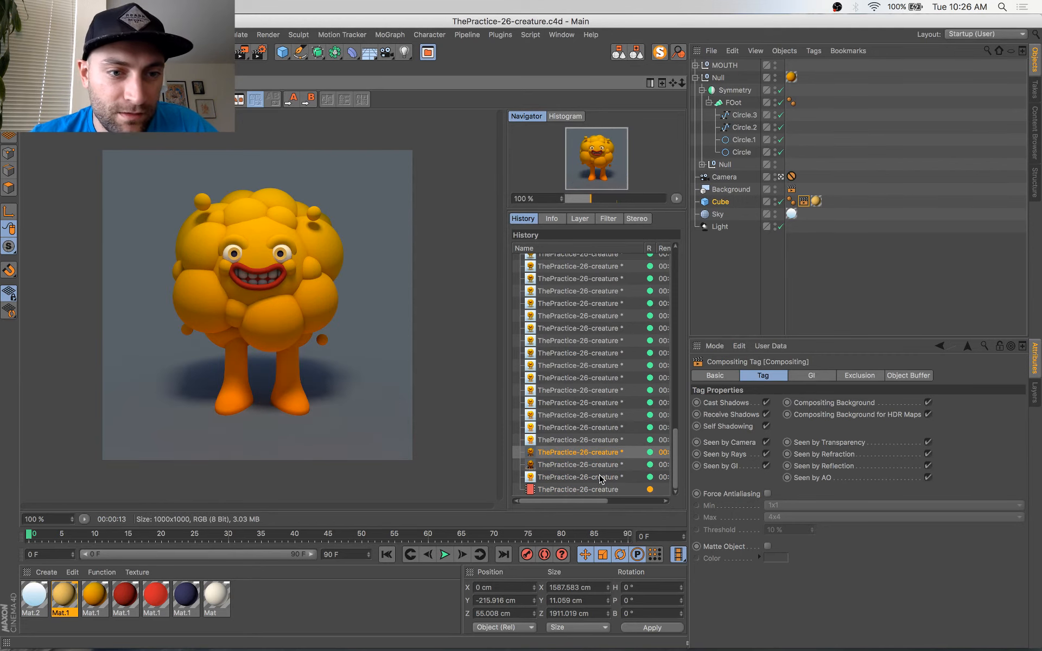
pyautogui.press('Down')
pyautogui.press('Down')
pyautogui.press('Down')
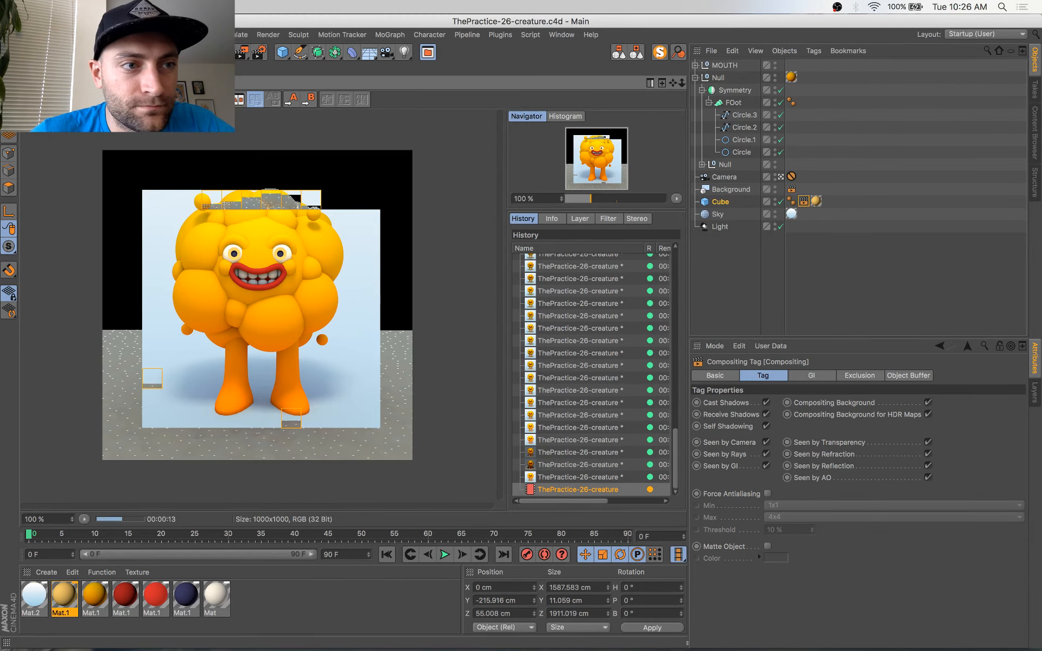
# Step: Push the Sphere.9 bubble above the legs back about 6 cm, and raise the leg Symmetry and floor Cube together slightly
pyautogui.click(49, 68)
pyautogui.click(302, 322)
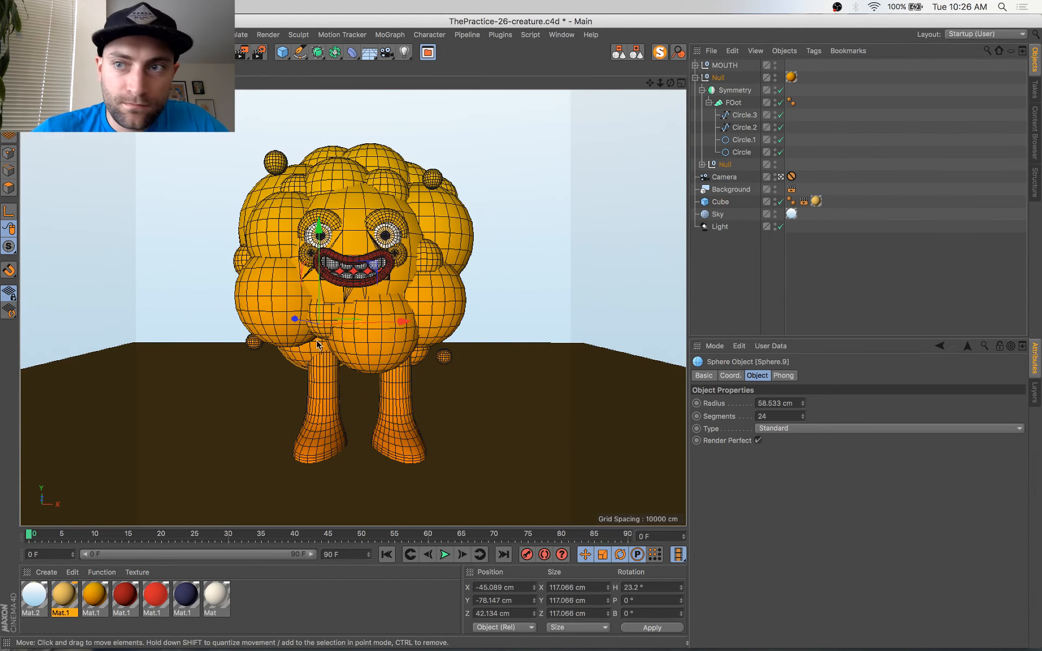
pyautogui.moveTo(303, 322); pyautogui.dragTo(304, 324)
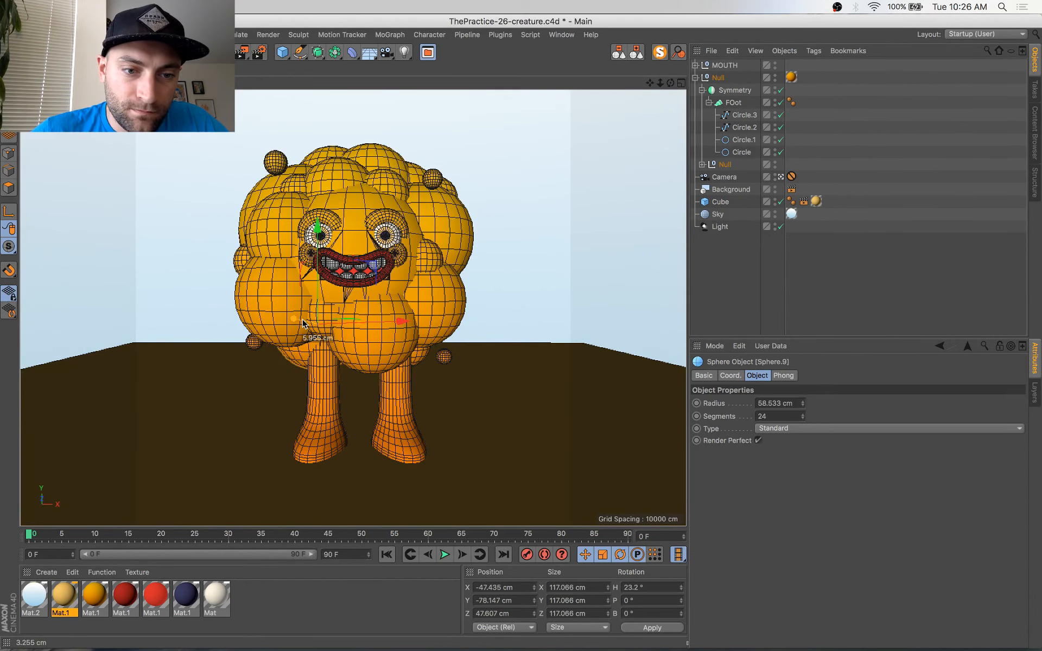
pyautogui.click(315, 407)
pyautogui.keyDown('shift'); pyautogui.click(256, 444); pyautogui.keyUp('shift')
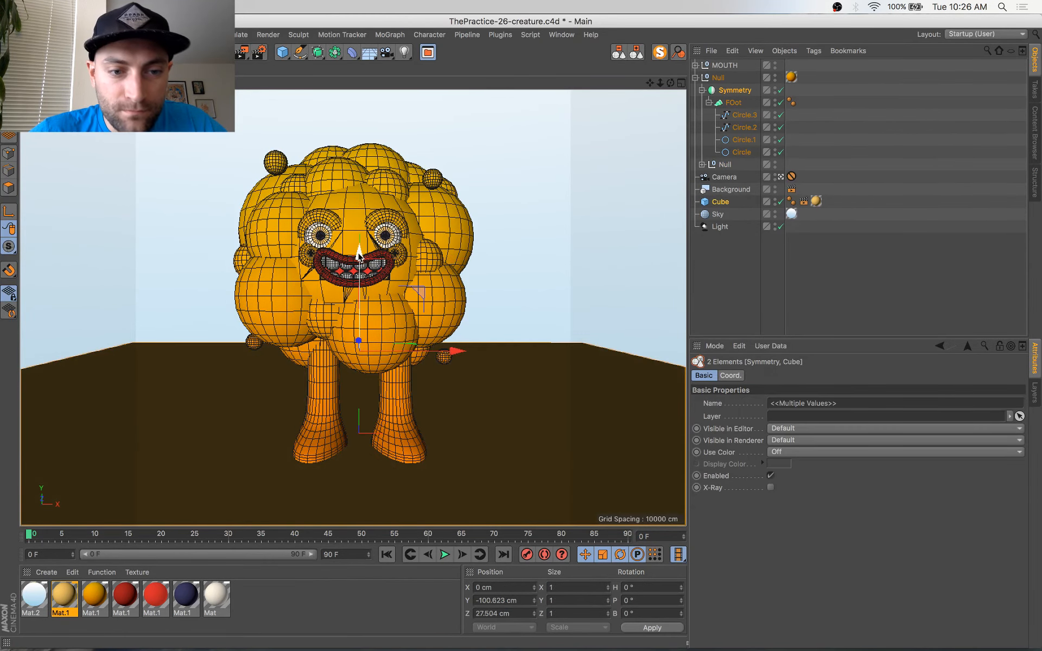
# Step: Scale the Sphere.9 bubble down to about 109 cm across, lower it about 3 cm and save the scene
pyautogui.click(300, 367)
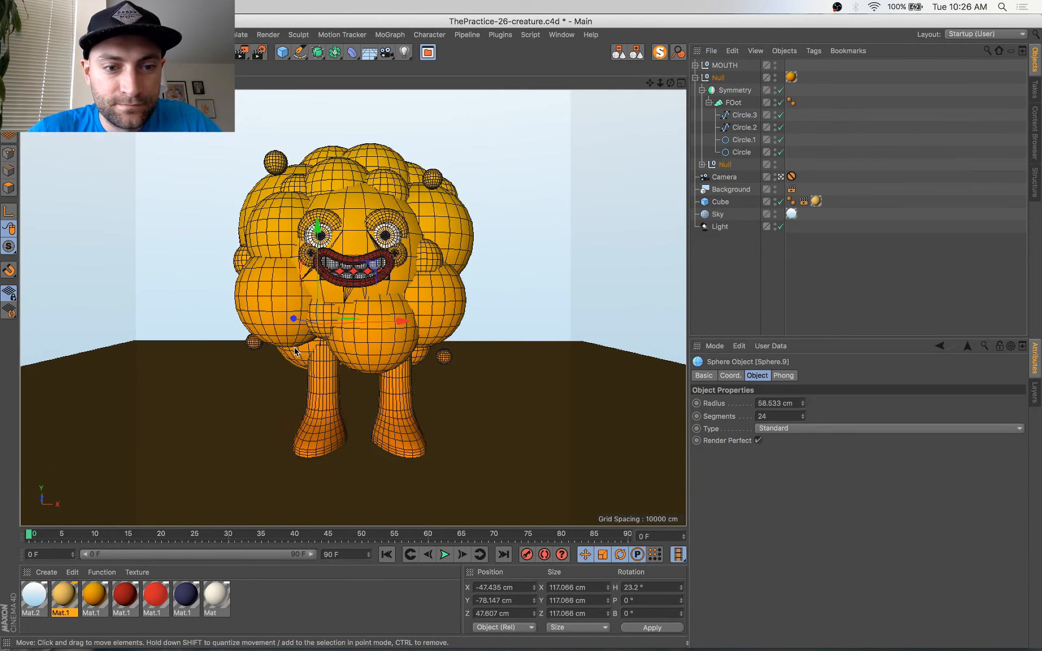
pyautogui.press('t')
pyautogui.moveTo(429, 261); pyautogui.dragTo(411, 276)
pyautogui.press('e')
pyautogui.moveTo(323, 231); pyautogui.dragTo(323, 234)
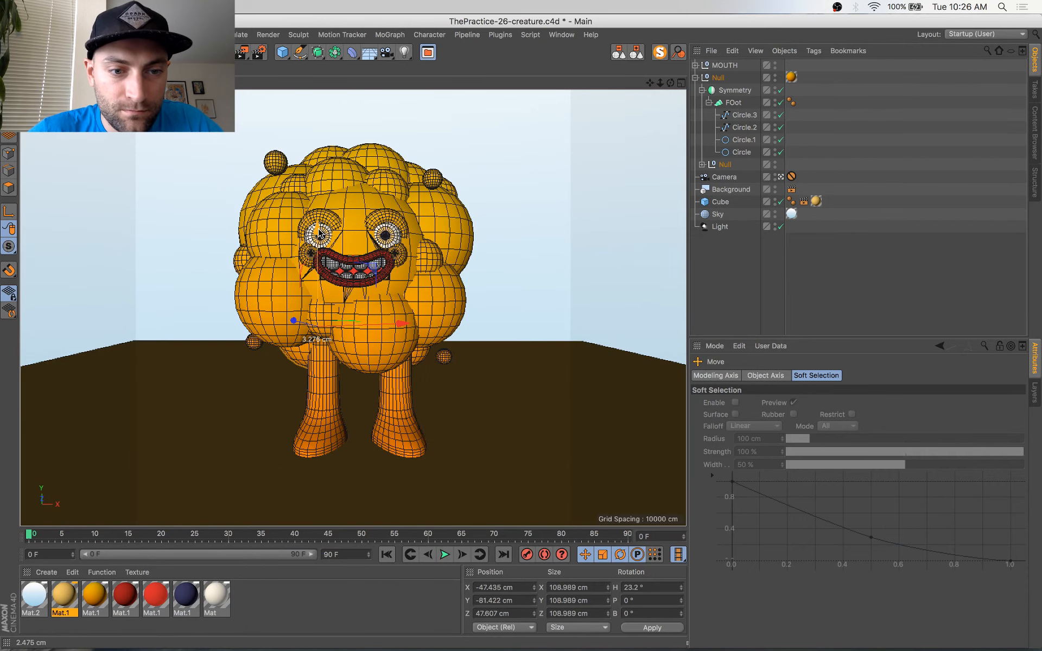
pyautogui.hotkey('ctrl', 's')
# Step: Lower the small sphere below the mouth about 1.4 cm, undoing a trial enlargement of it first, and save the scene
pyautogui.click(330, 310)
pyautogui.press('t')
pyautogui.moveTo(234, 359); pyautogui.dragTo(270, 341)
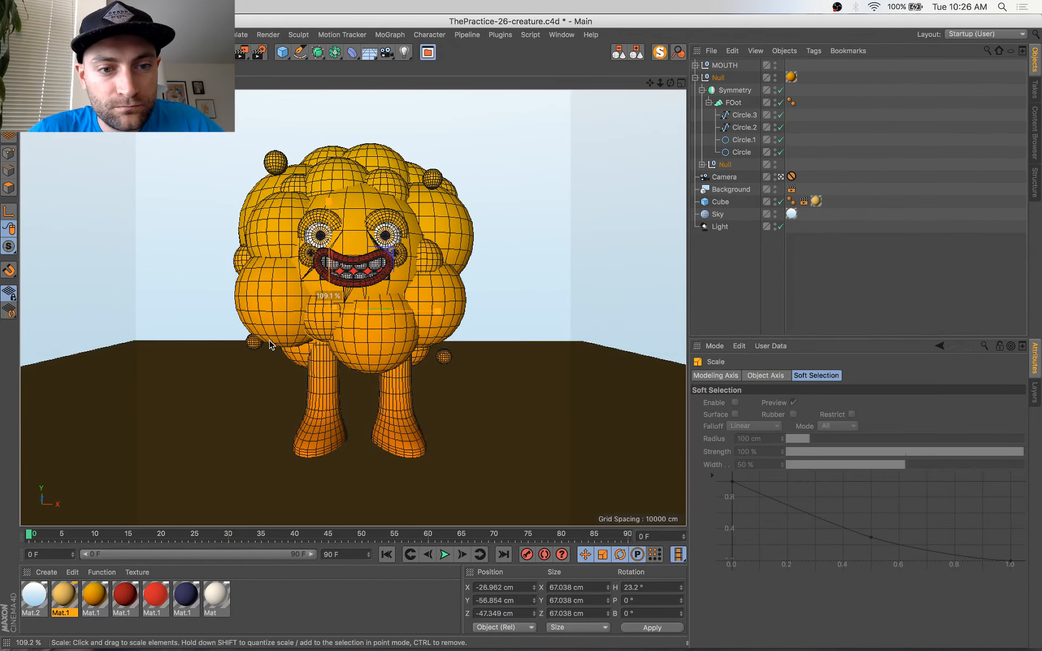
pyautogui.press('super+z')
pyautogui.press('e')
pyautogui.moveTo(328, 231); pyautogui.dragTo(328, 232)
pyautogui.hotkey('ctrl', 's')
# Step: Render the creature with its repositioned bubbles and legs, and step through the previous renders for comparison
pyautogui.hotkey('shift', 'r')
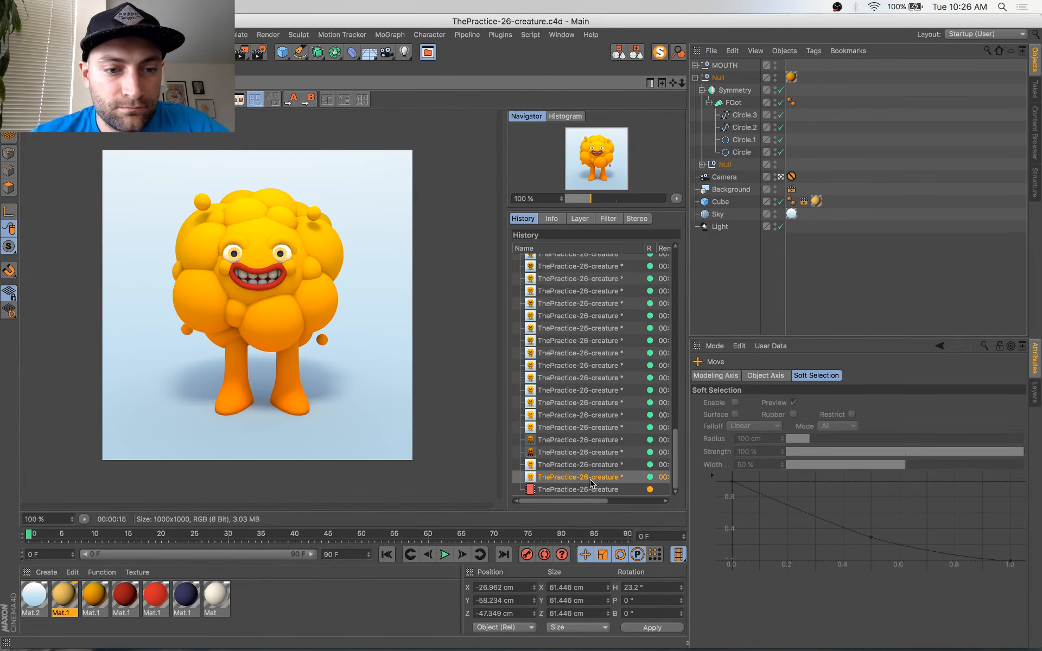
pyautogui.press('Up')
pyautogui.press('Up')
pyautogui.press('Up')
pyautogui.press('Down')
pyautogui.press('Down')
pyautogui.press('Down')
pyautogui.press('Down')
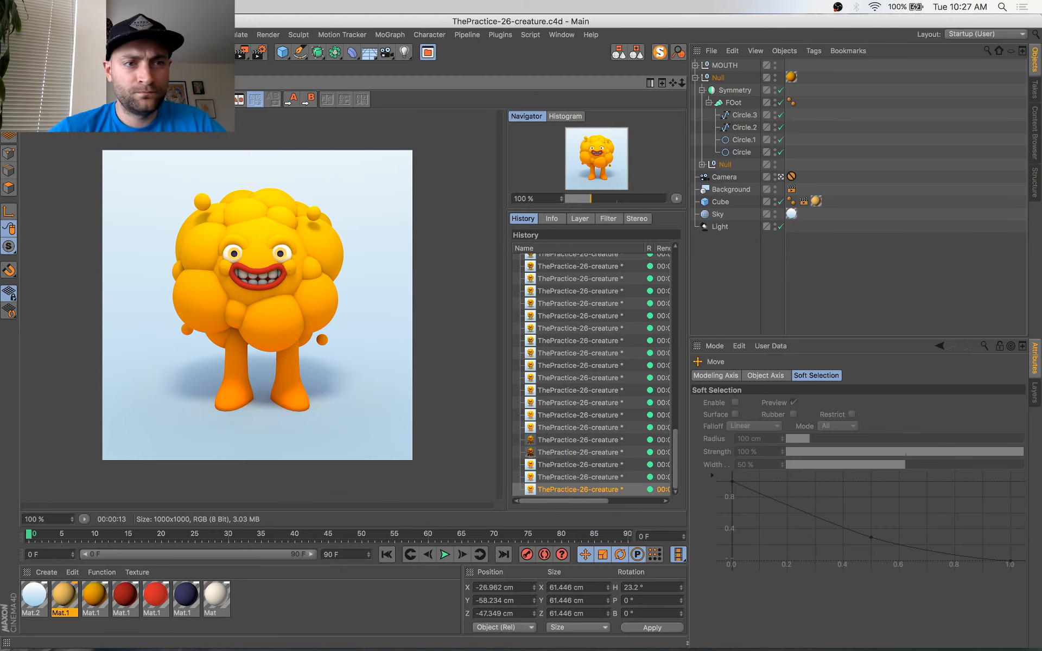
# Step: Show all four views and unlock the Camera by moving its Protection tag onto the Null below the Symmetry object
pyautogui.click(39, 68)
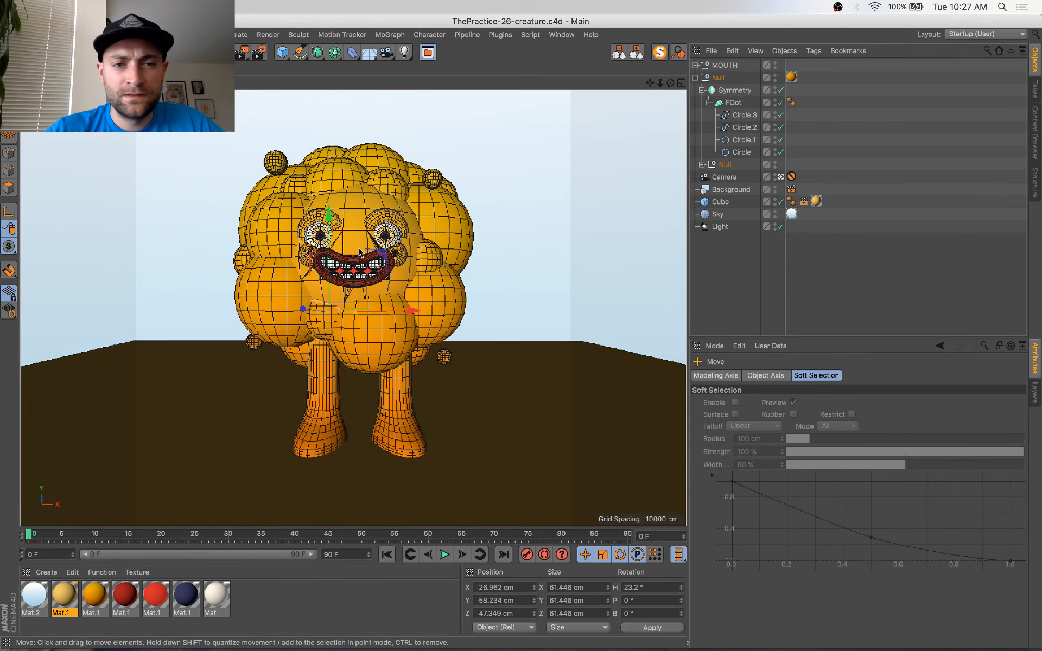
pyautogui.click(725, 177)
pyautogui.middleClick(304, 319)
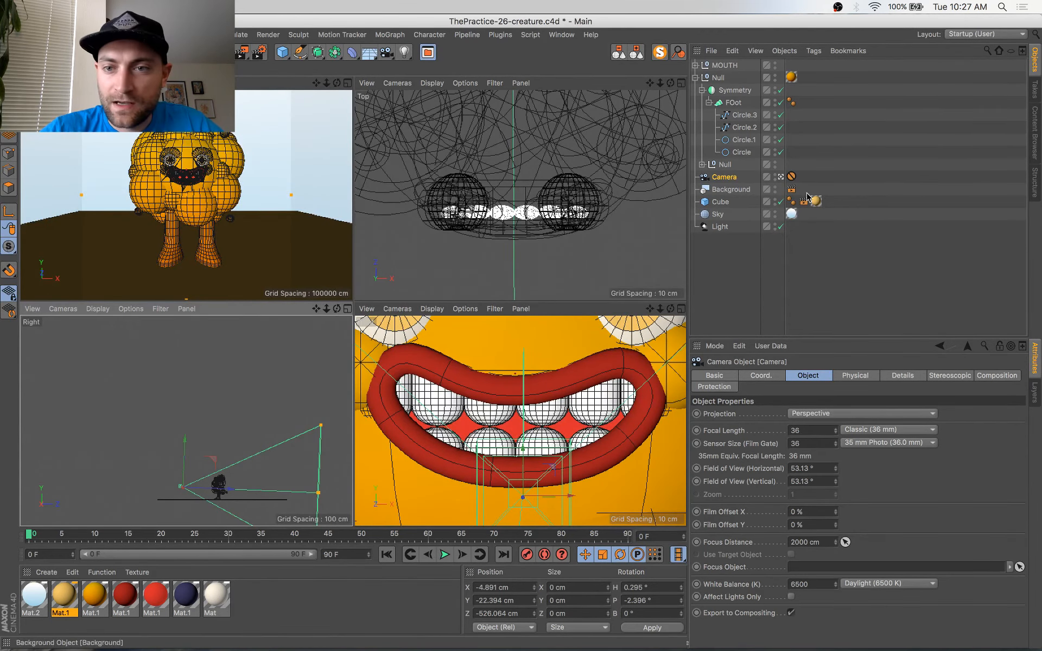
pyautogui.moveTo(792, 177); pyautogui.dragTo(792, 164)
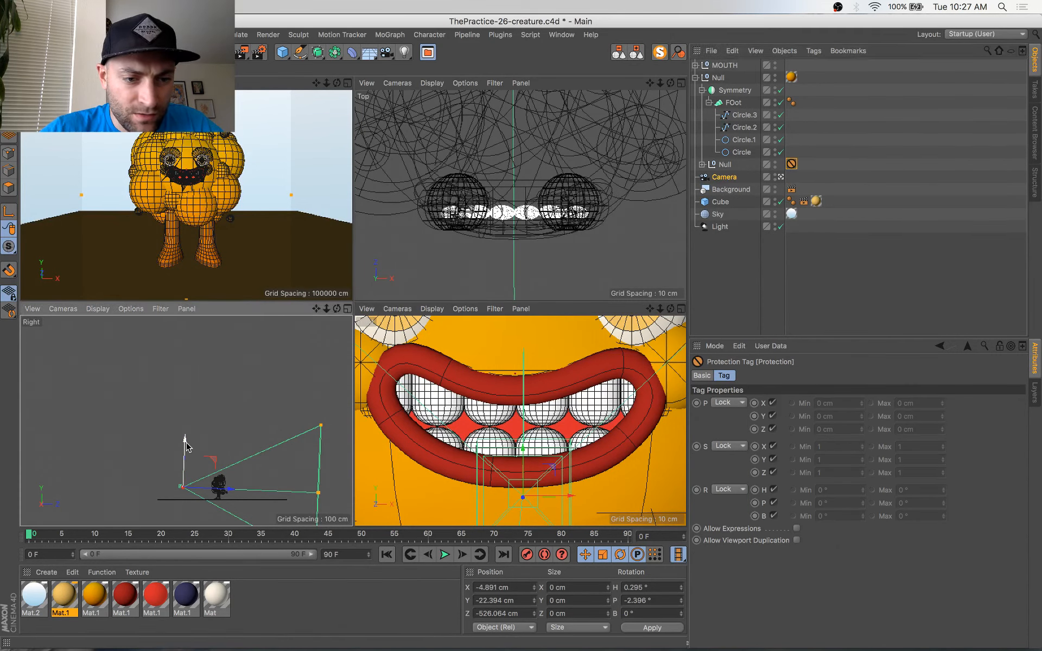
# Step: Raise the Camera about 9 cm, put the Protection tag back on it and save the scene, returning to the camera view
pyautogui.moveTo(187, 447); pyautogui.dragTo(186, 445)
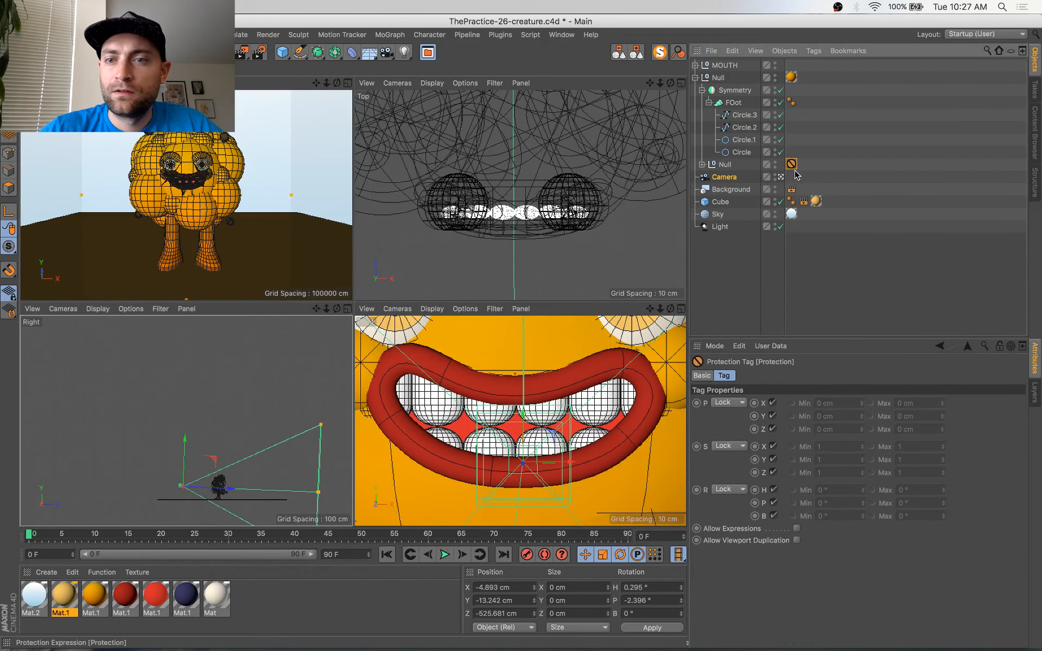
pyautogui.moveTo(792, 164); pyautogui.dragTo(791, 176)
pyautogui.press('super+s')
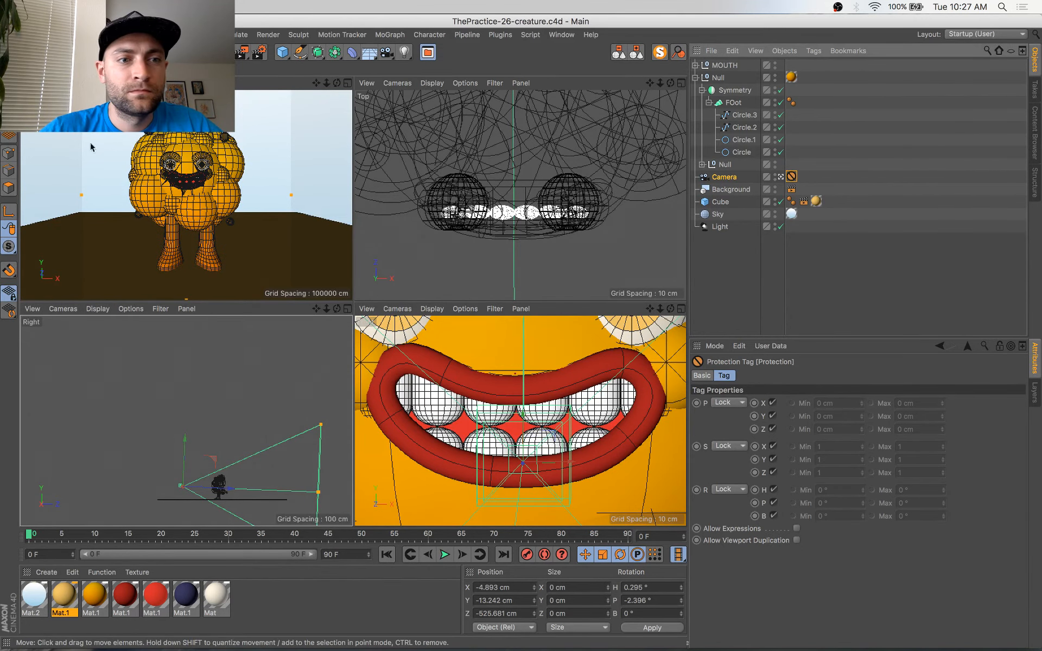
pyautogui.middleClick(174, 169)
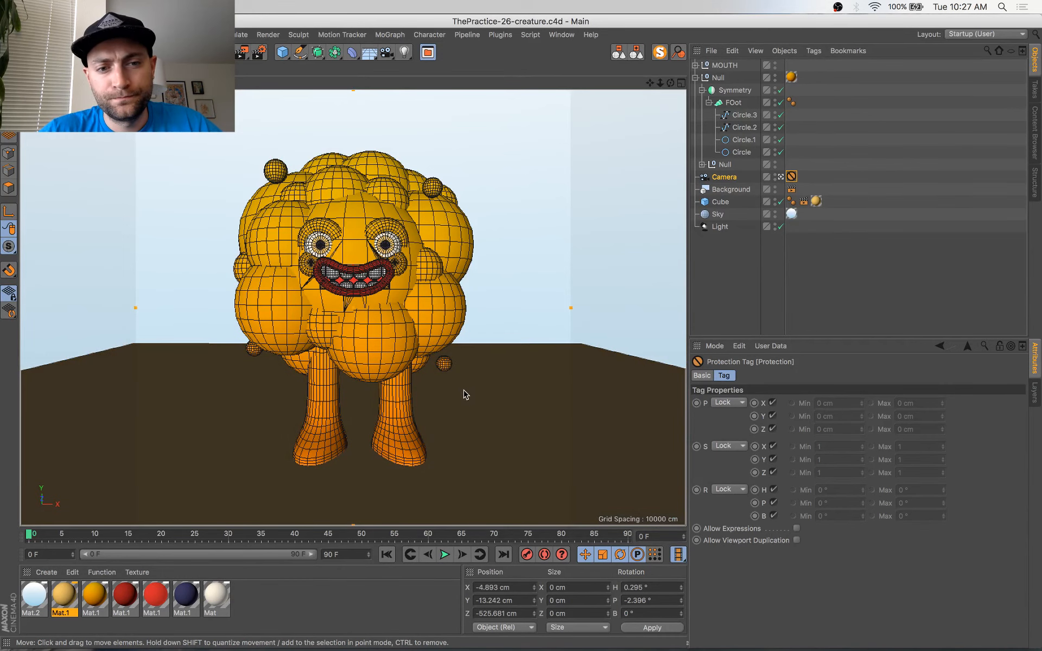
# Step: Switch to the browser's live chat to read the latest viewer messages, and return to Cinema 4D
pyautogui.press('super+Tab')
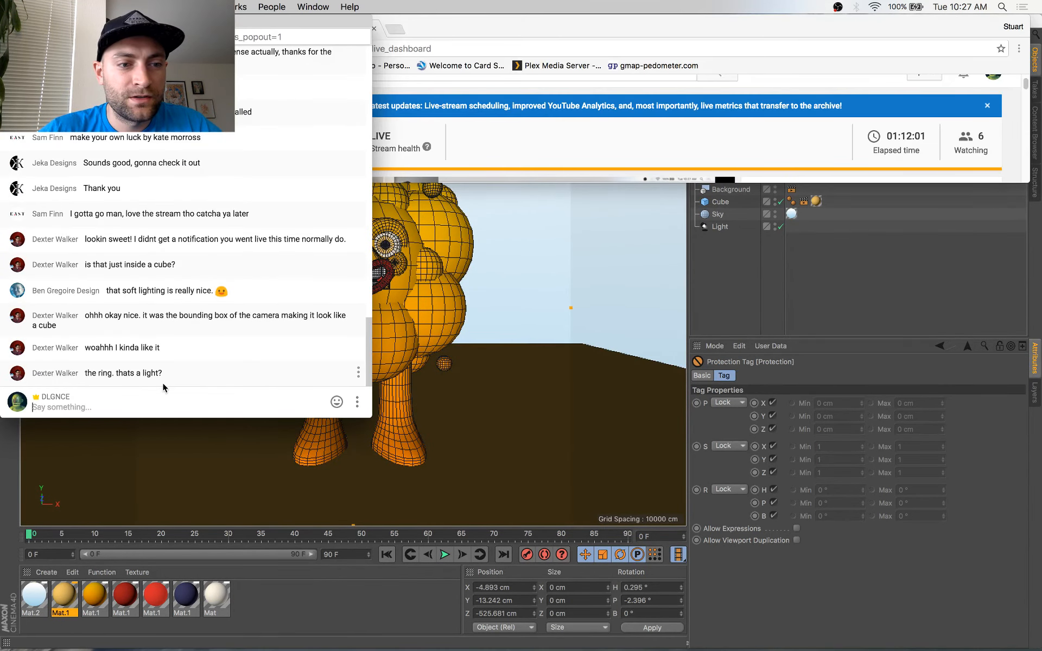
pyautogui.press('super+Tab')
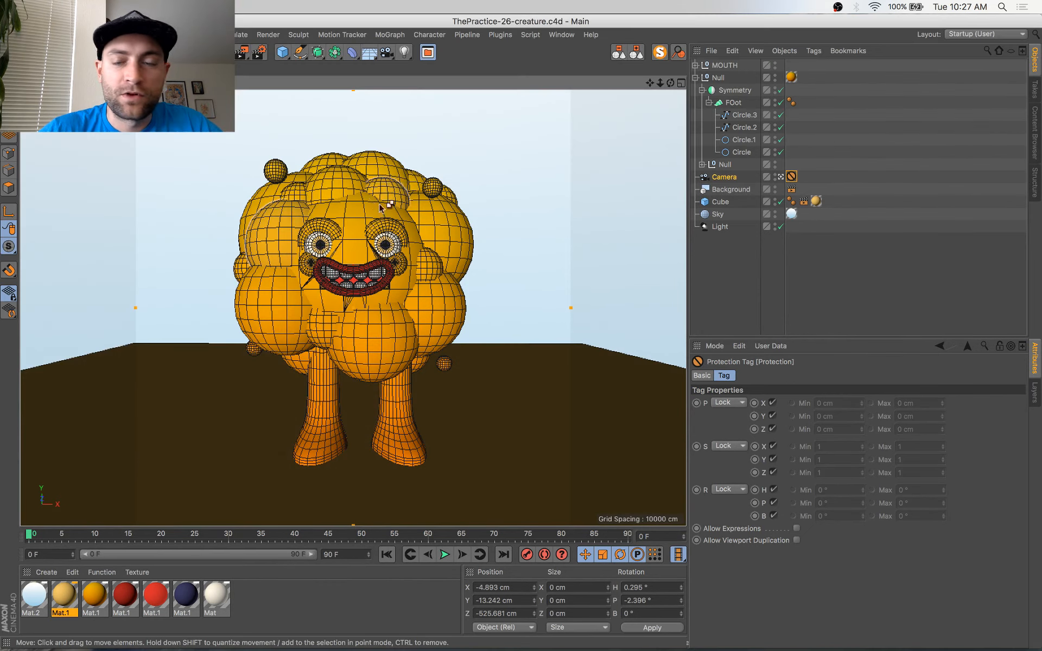
pyautogui.press('super+Tab')
pyautogui.press('super+Tab')
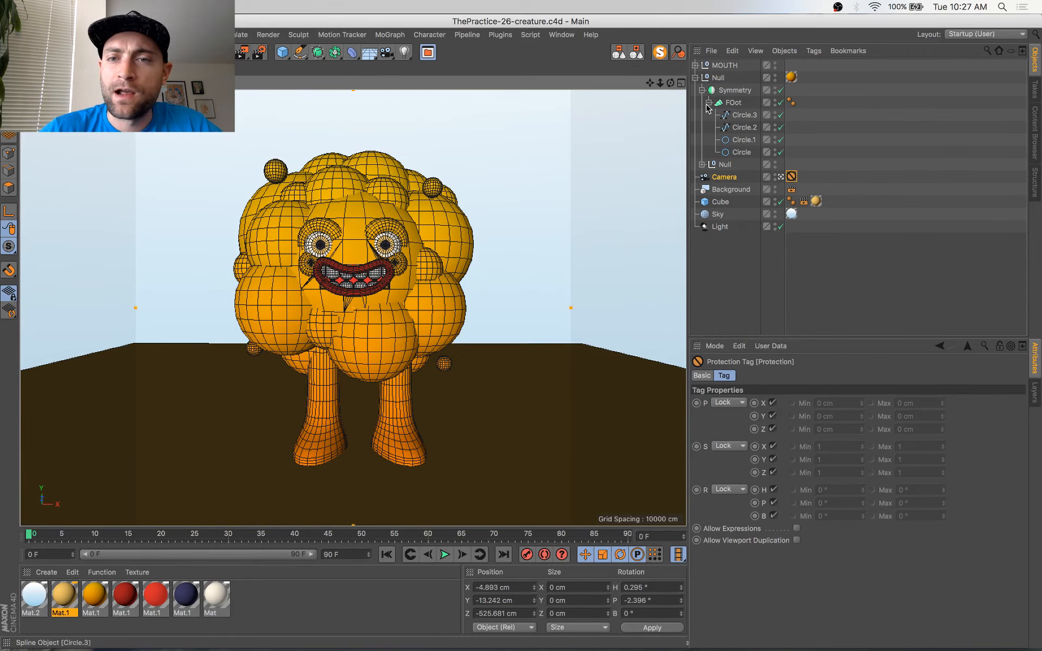
# Step: Collapse the object hierarchy and show the general settings of the Light object
pyautogui.click(656, 52)
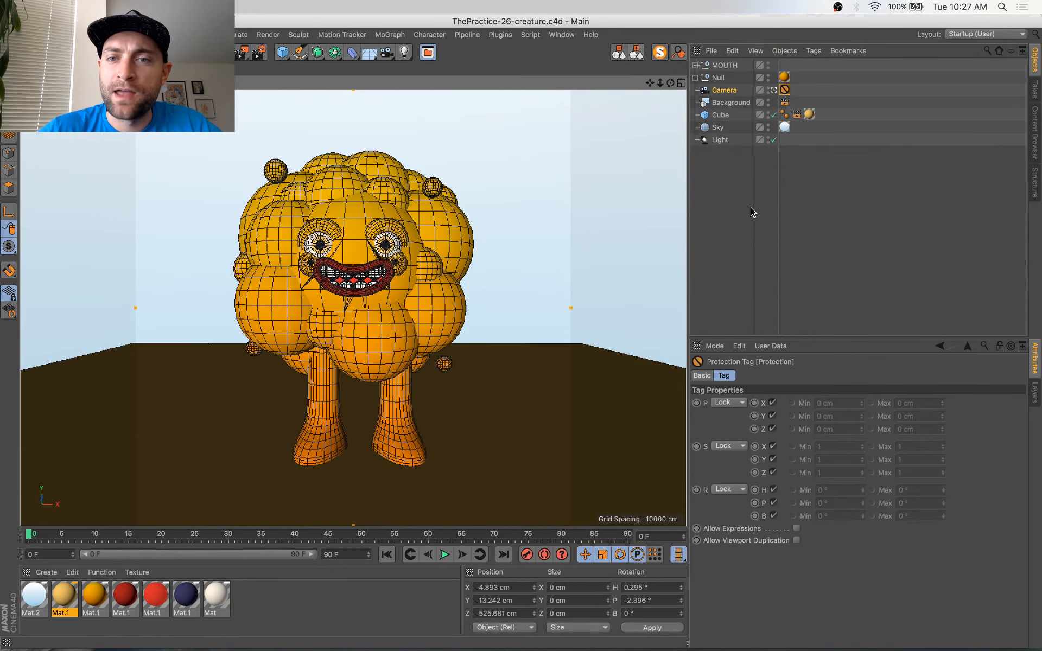
pyautogui.click(720, 142)
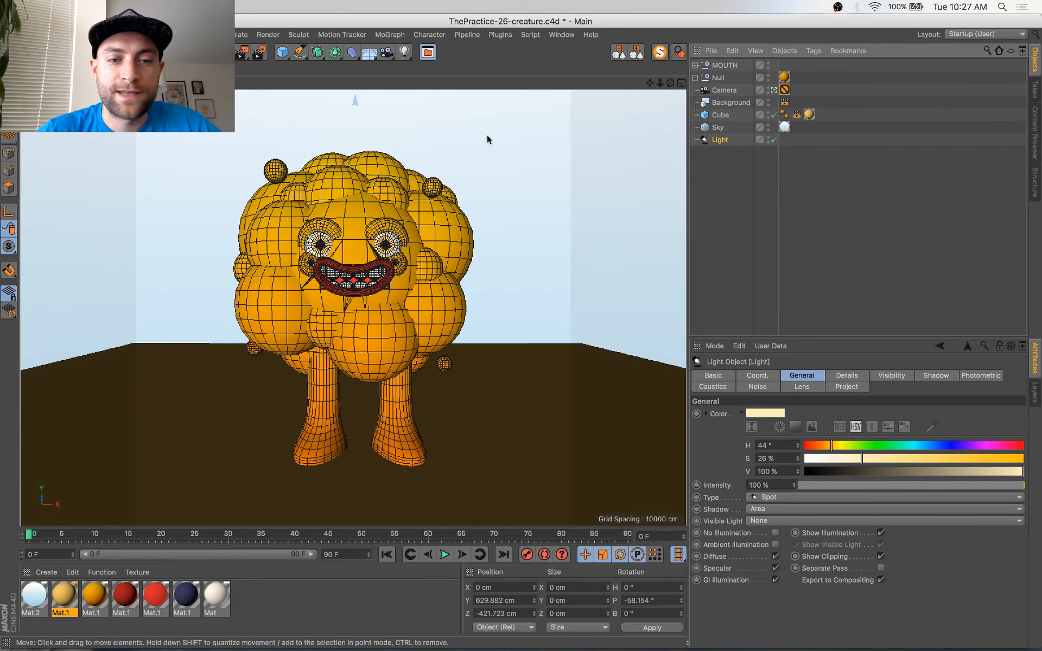
# Step: Set the render output size to 1400 by 1400 pixels and render the saved scene to the Picture Viewer
pyautogui.click(260, 52)
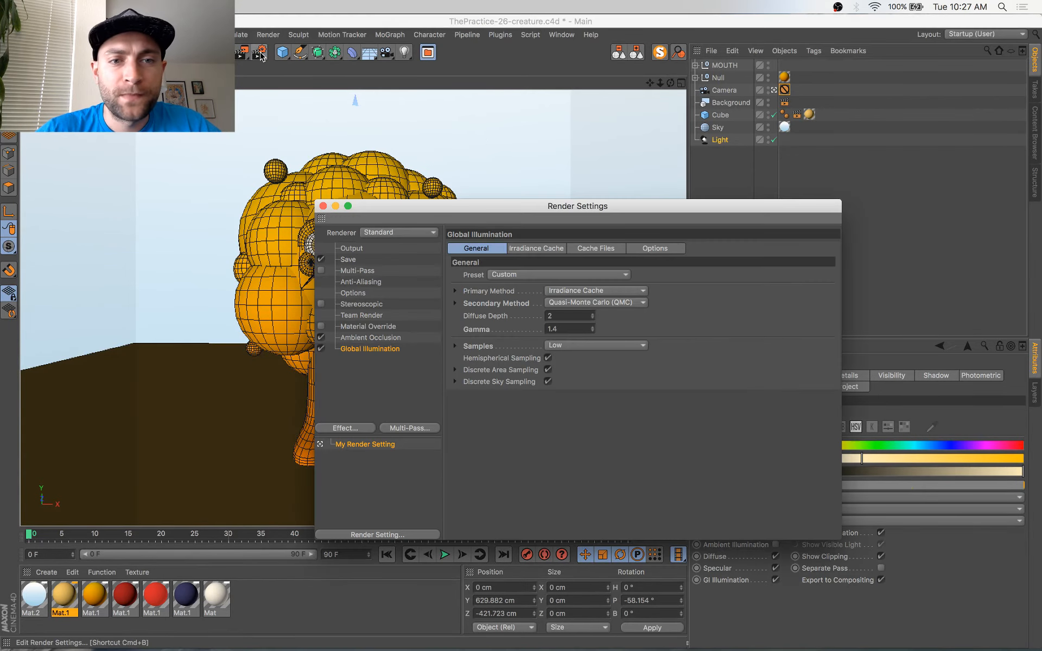
pyautogui.click(356, 250)
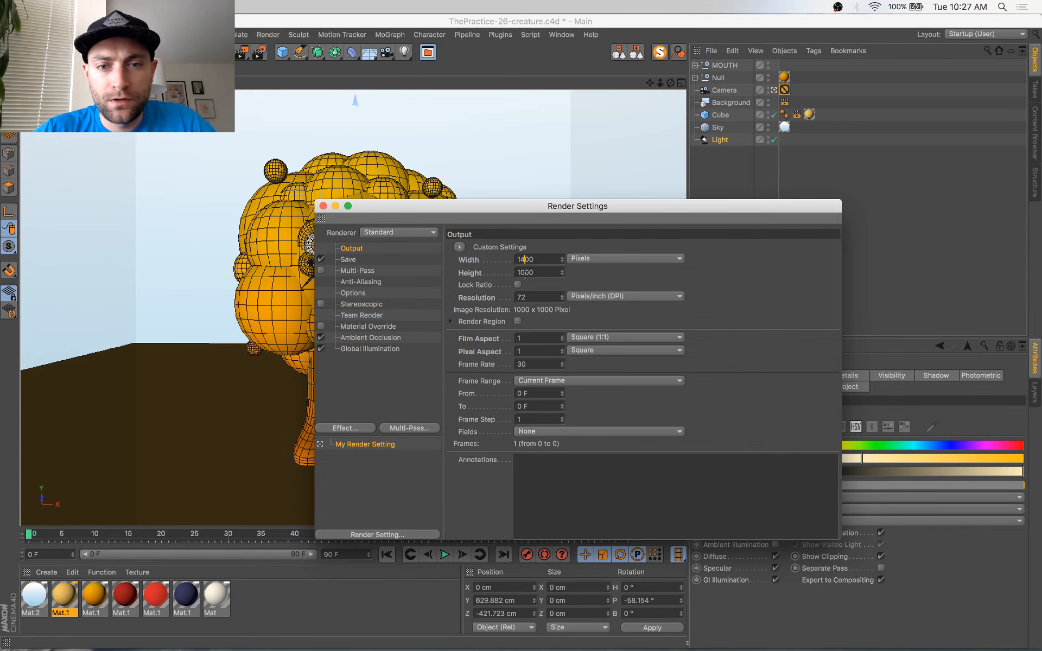
pyautogui.doubleClick(522, 273)
pyautogui.write('1400')
pyautogui.press('Return')
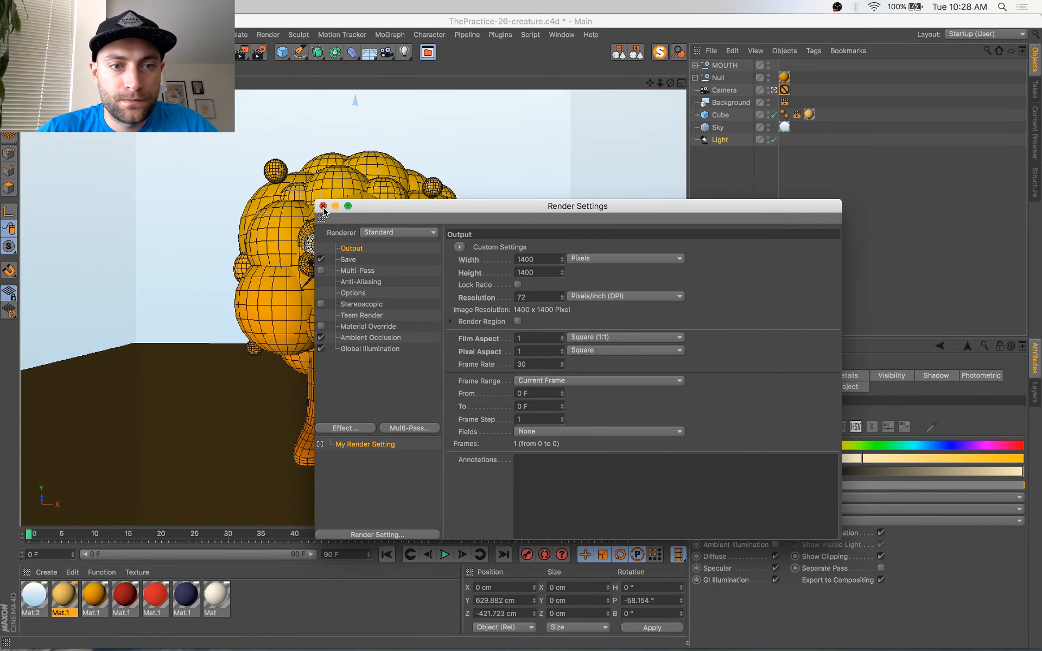
pyautogui.click(323, 206)
pyautogui.press('super+s')
pyautogui.hotkey('shift', 'r')
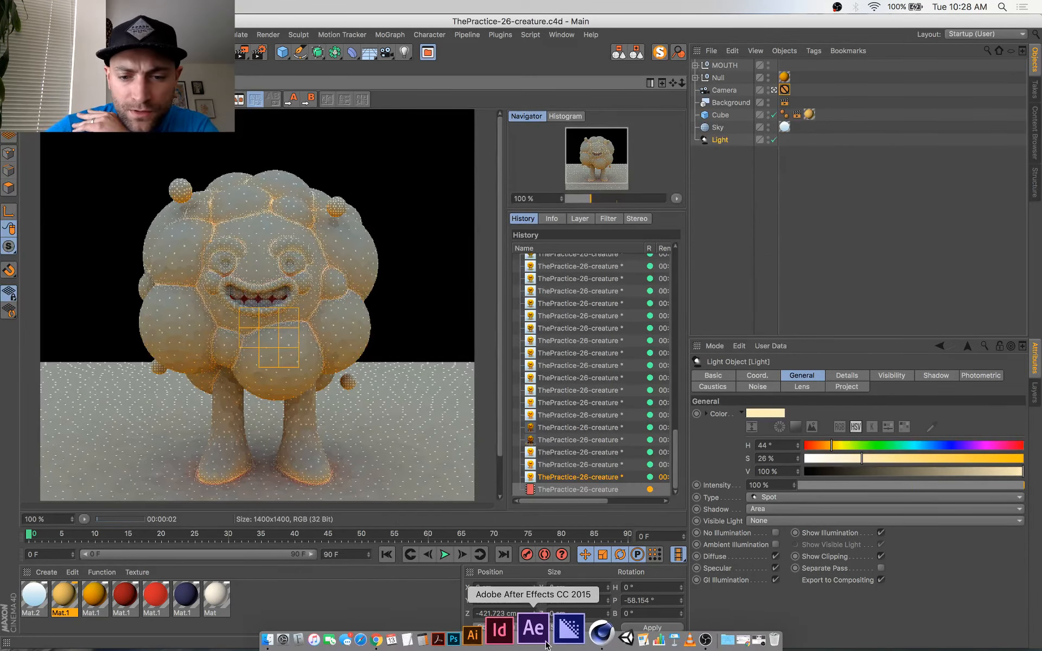
# Step: Launch Photoshop while the render is running and return to the Cinema 4D window
pyautogui.click(489, 636)
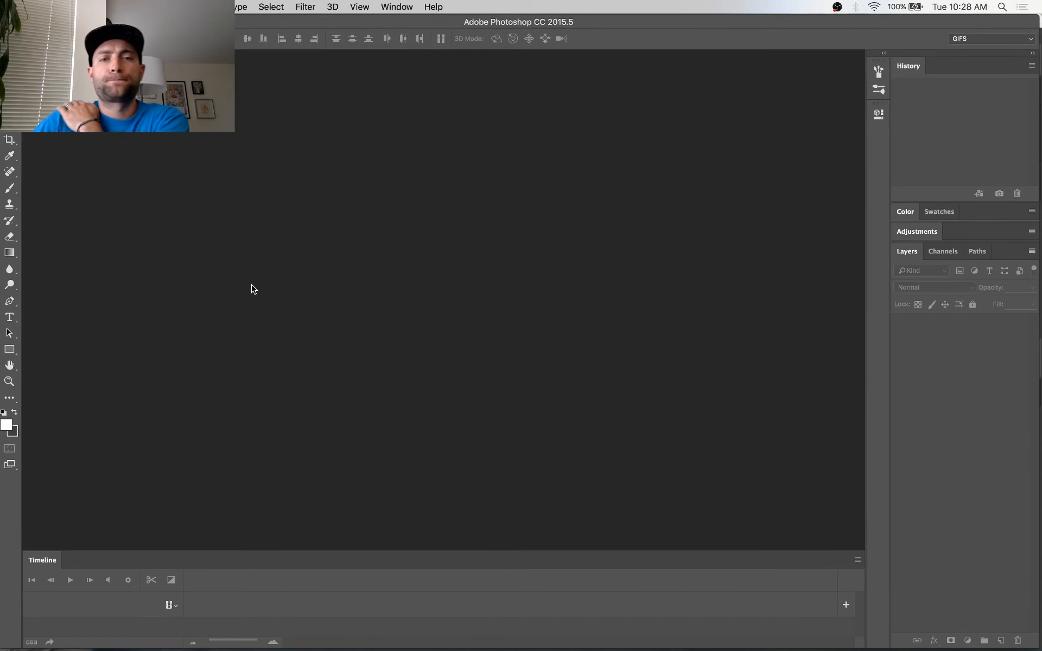
pyautogui.hotkey('ctrl', 'Up')
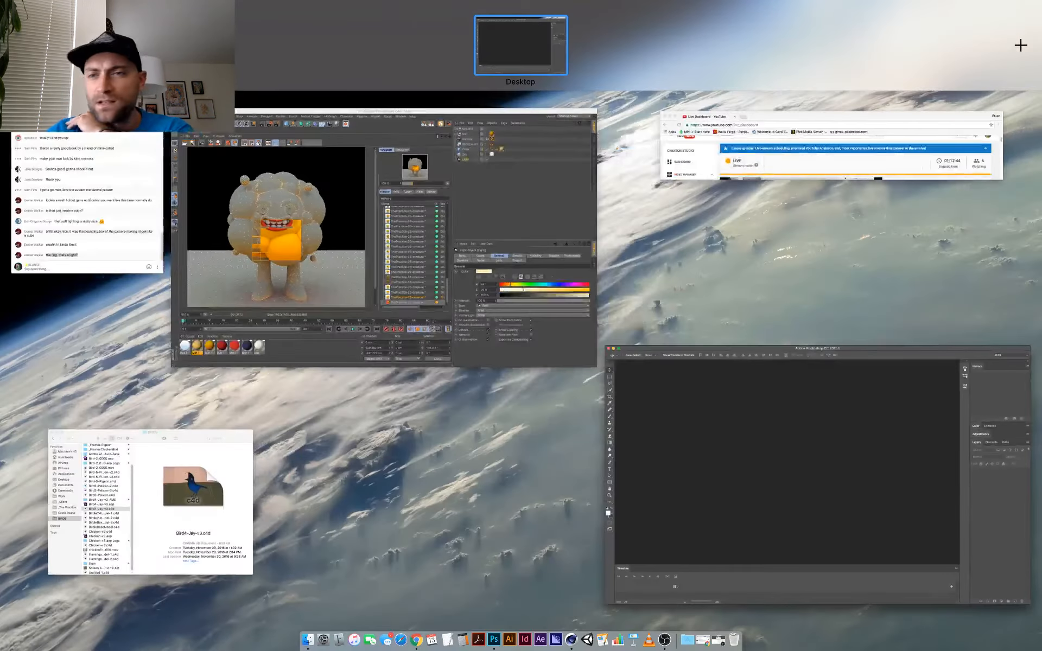
pyautogui.hotkey('ctrl', 'Up')
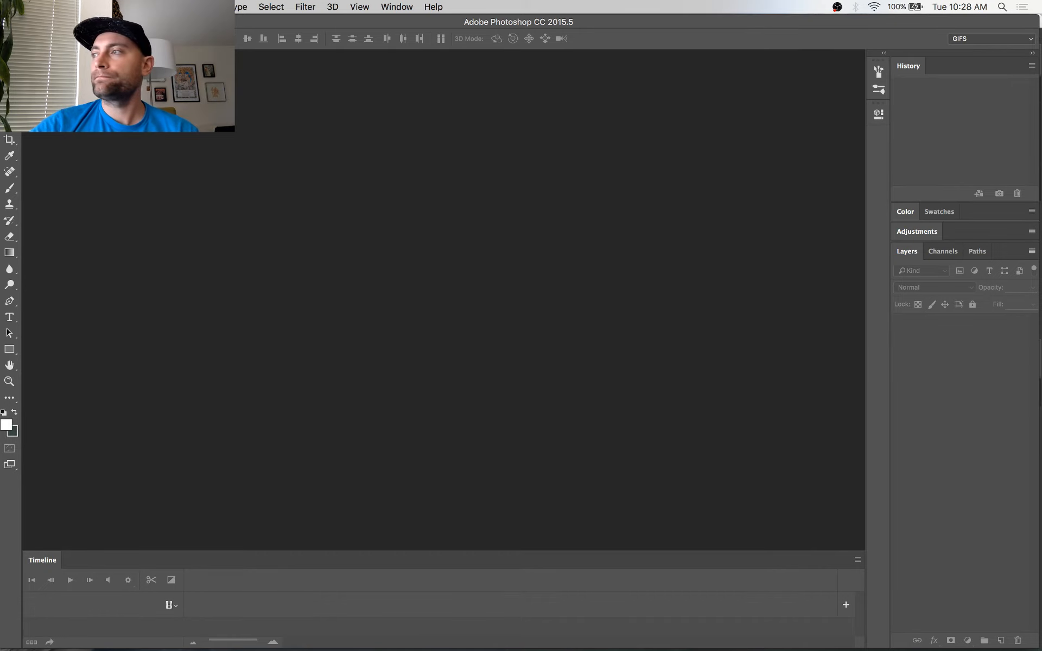
pyautogui.hotkey('ctrl', 'Up')
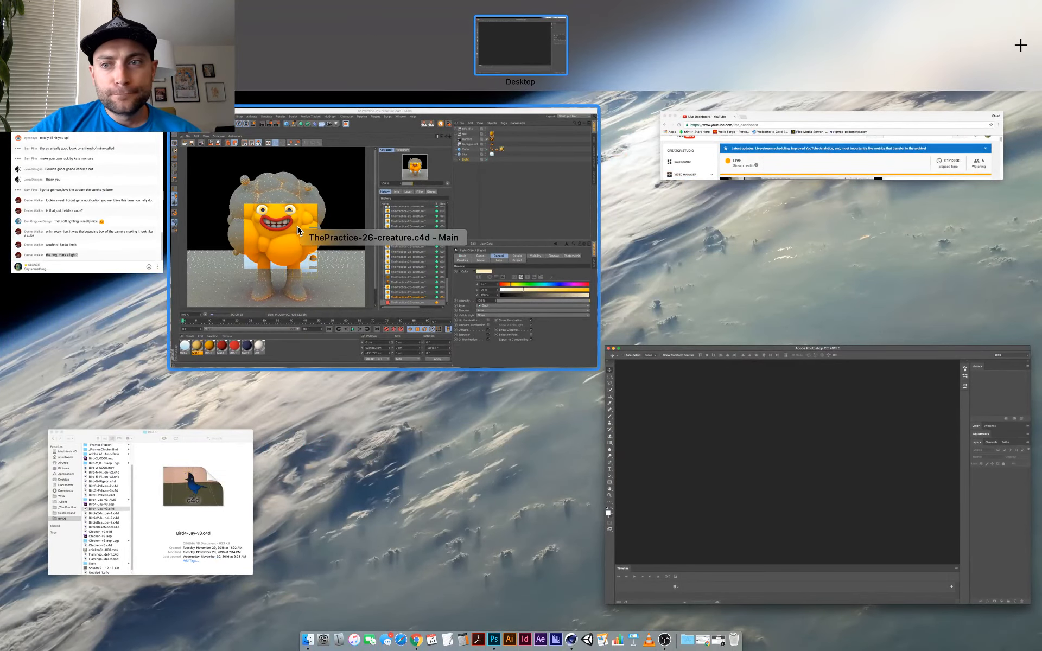
pyautogui.click(298, 225)
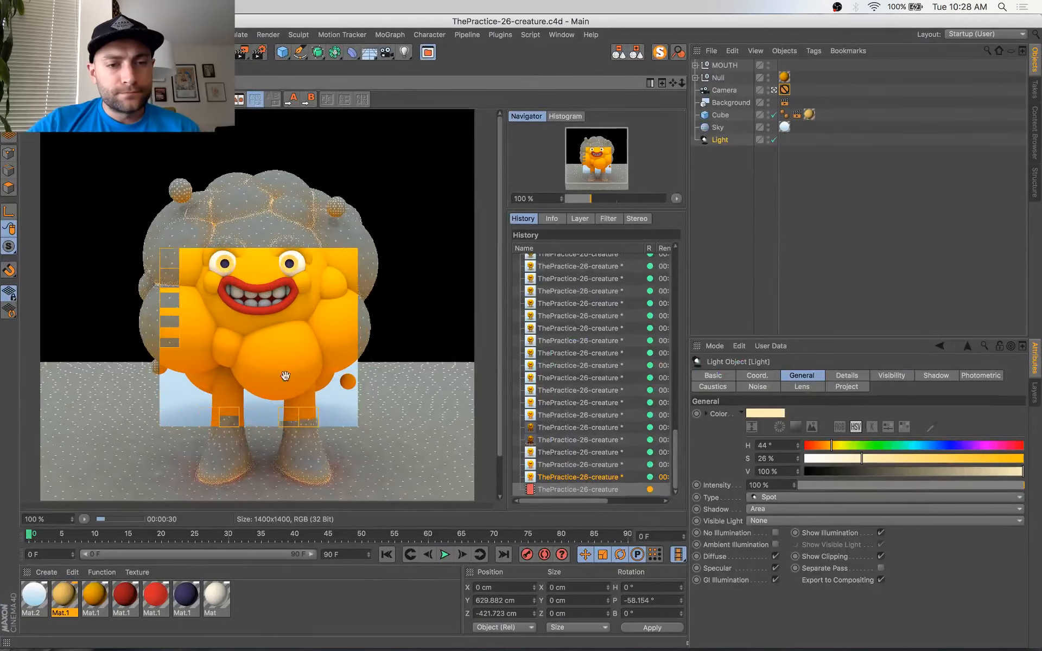
# Step: Examine the creature's face and full figure in the Picture Viewer while the render progresses
pyautogui.scroll(1, 255, 272)
pyautogui.scroll(11, 252, 235)
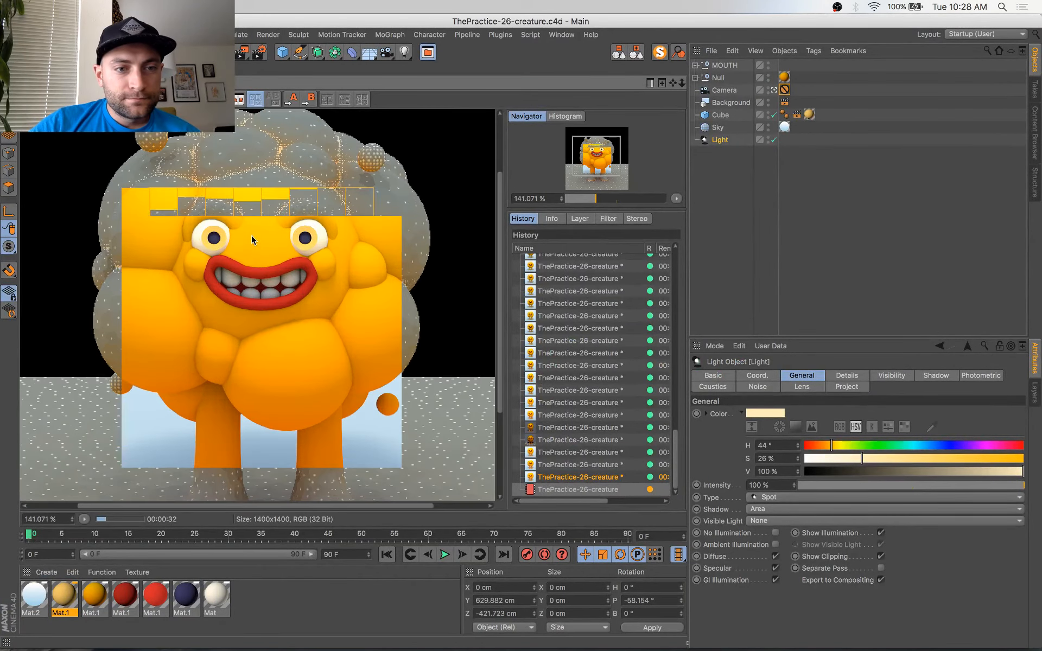
pyautogui.scroll(-4, 331, 260)
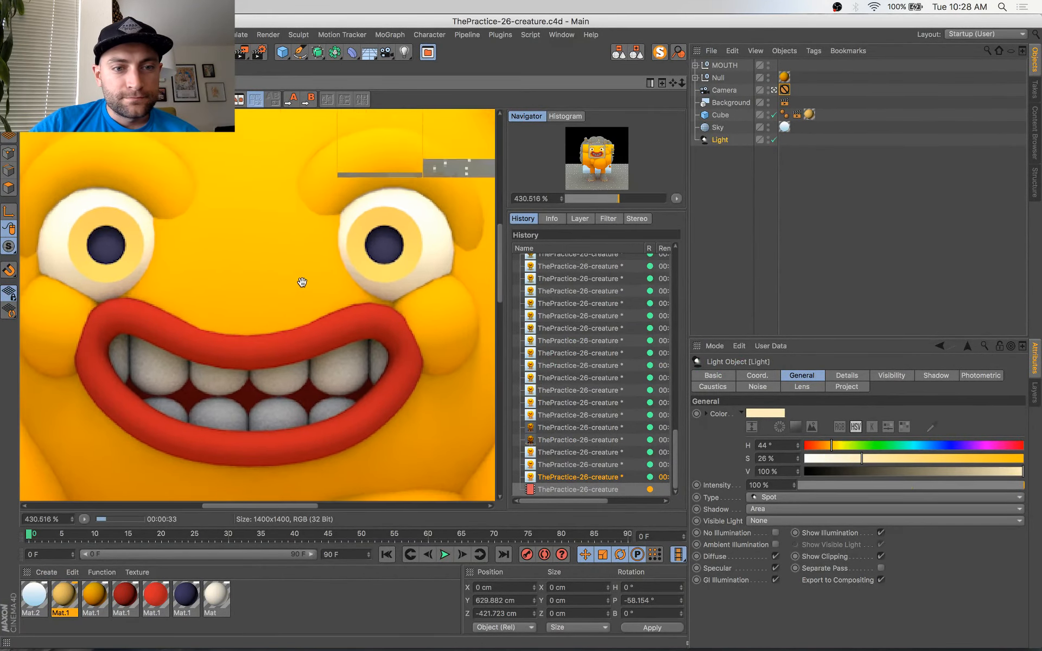
pyautogui.scroll(-8, 324, 285)
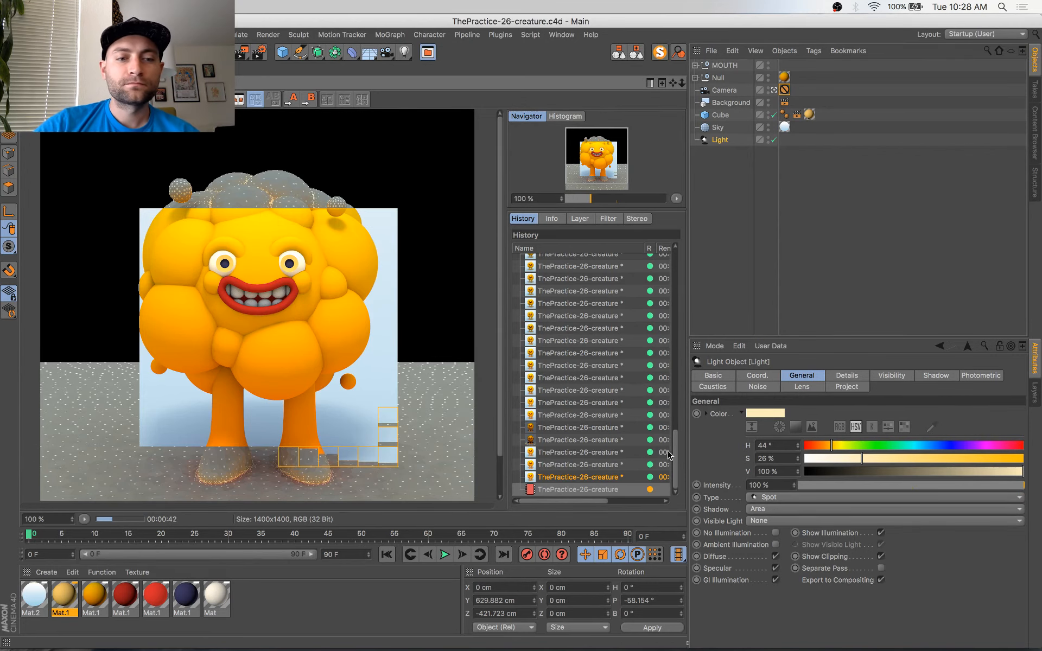
pyautogui.moveTo(249, 418); pyautogui.dragTo(275, 333)
pyautogui.scroll(-1, 287, 350)
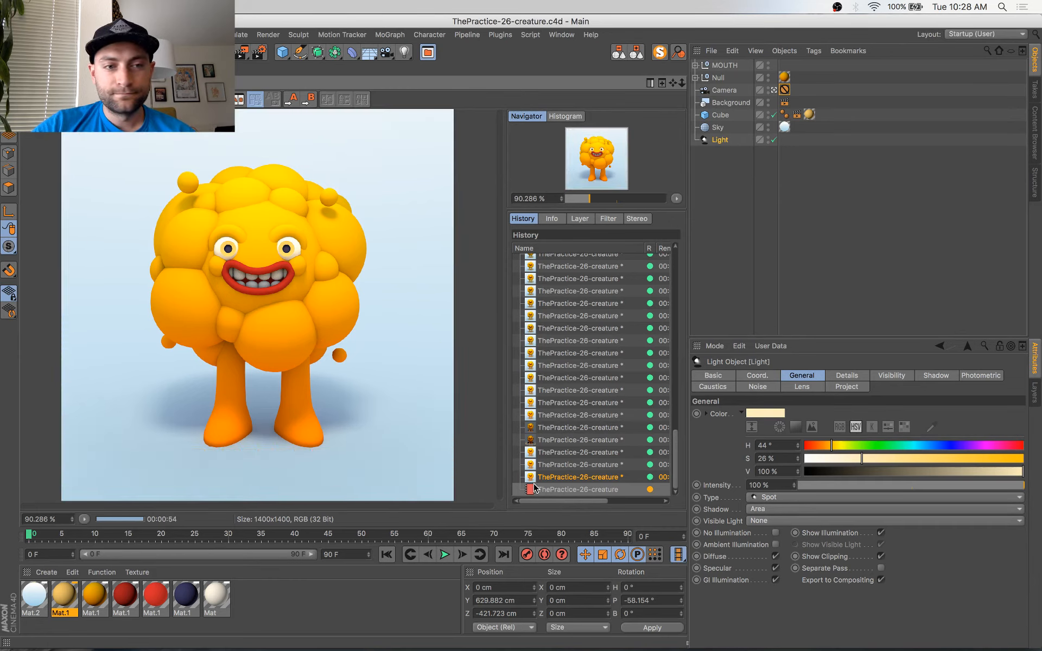
# Step: Save the finished render as the 8-bit PNG ThePractice-26-creature.png in the 26-Creature folder of _The Practice
pyautogui.rightClick(568, 493)
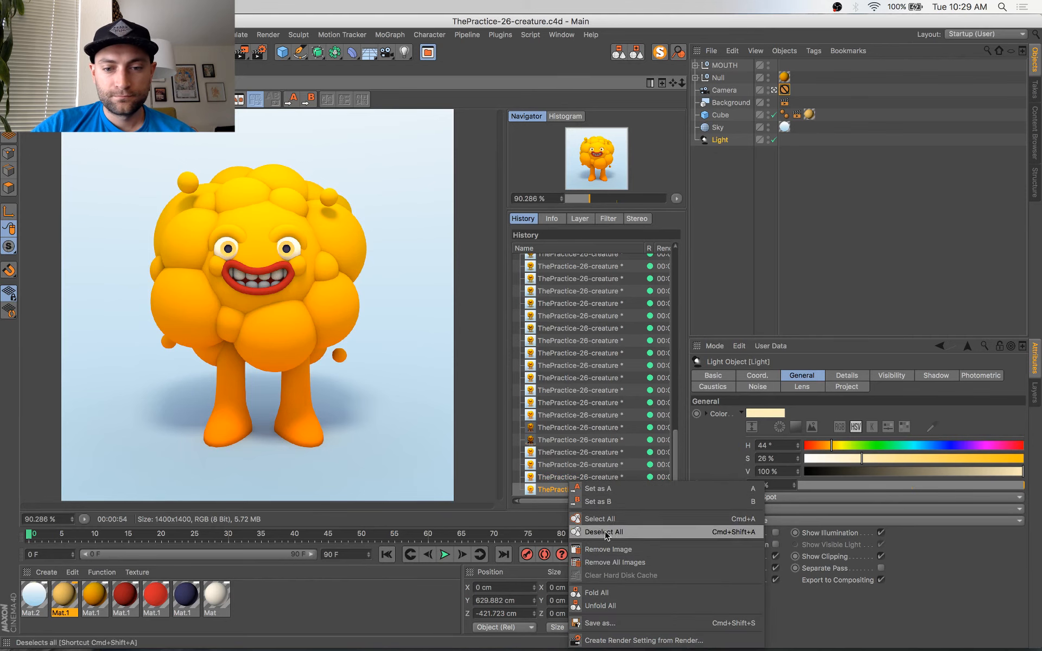
pyautogui.click(583, 606)
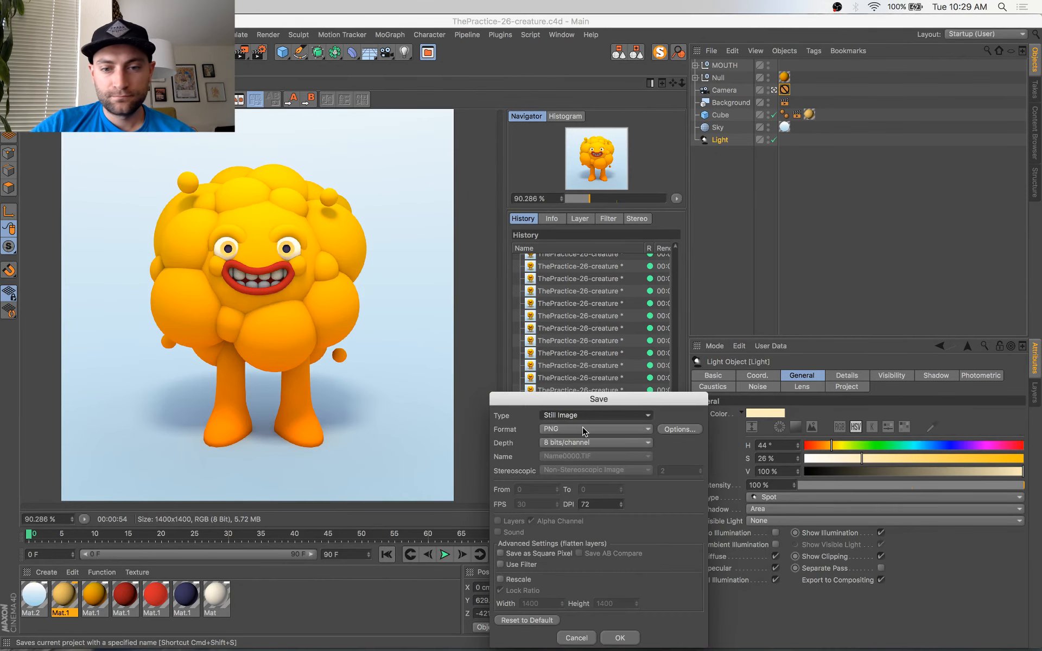
pyautogui.click(620, 638)
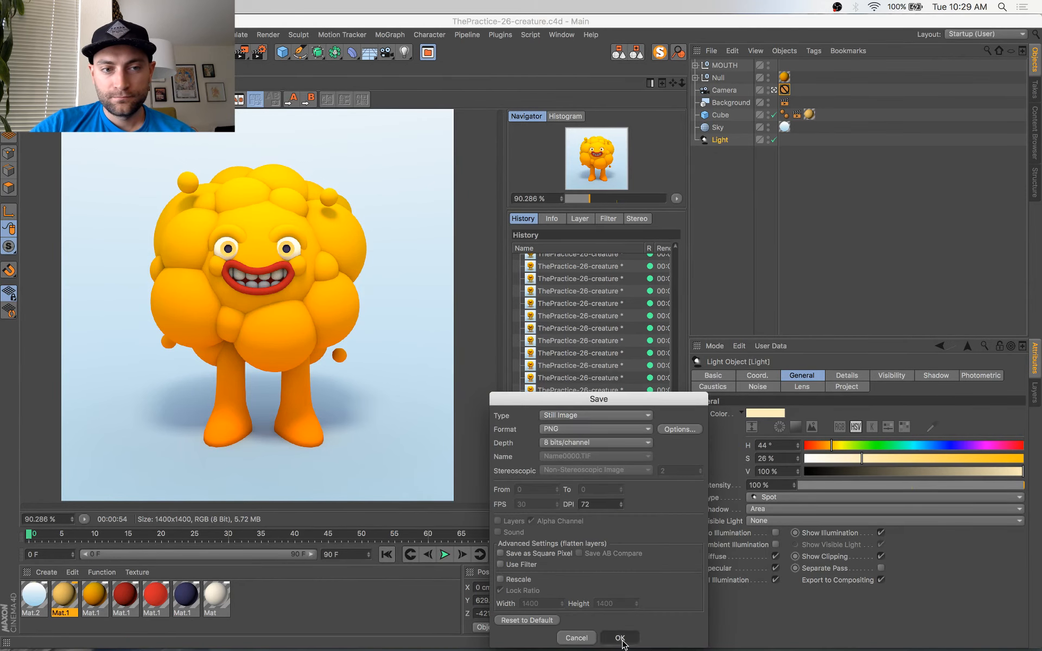
pyautogui.click(155, 324)
pyautogui.click(168, 297)
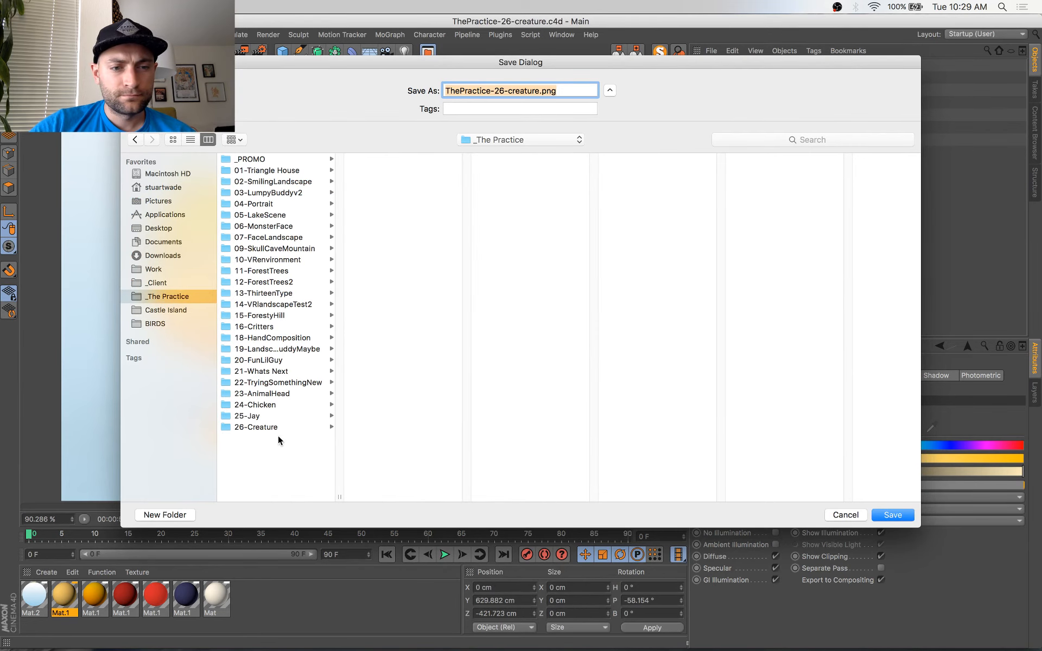
pyautogui.click(275, 428)
pyautogui.click(876, 517)
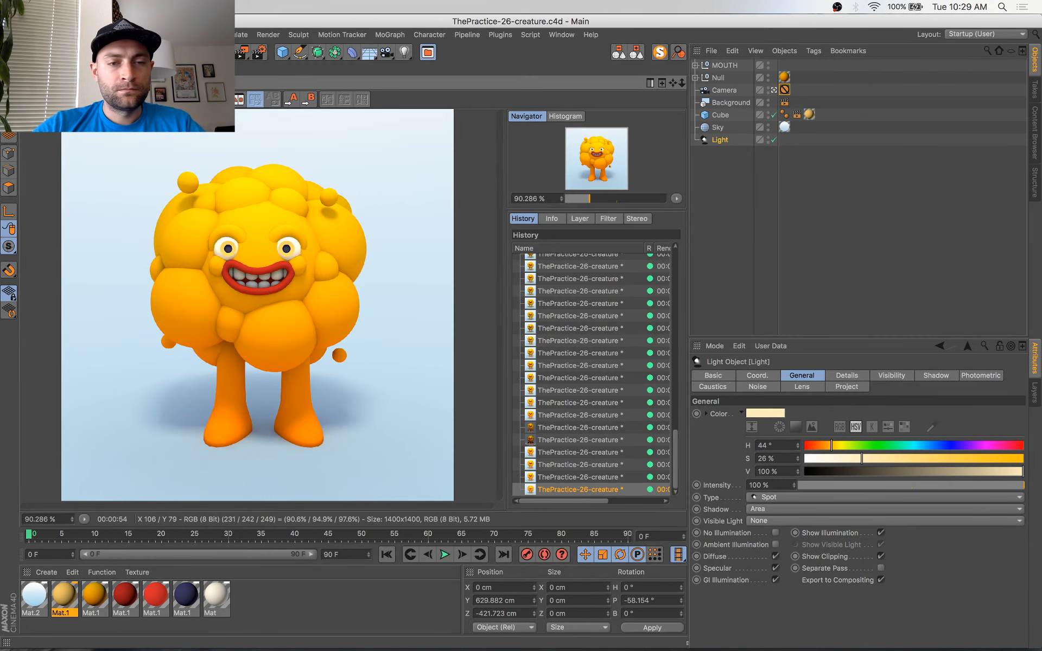
# Step: Switch to Finder and open ThePractice-26-creature.png from the 26-Creature folder of _The Practice in Photoshop
pyautogui.press('super+Tab')
pyautogui.press('super+Tab')
pyautogui.press('super+Tab')
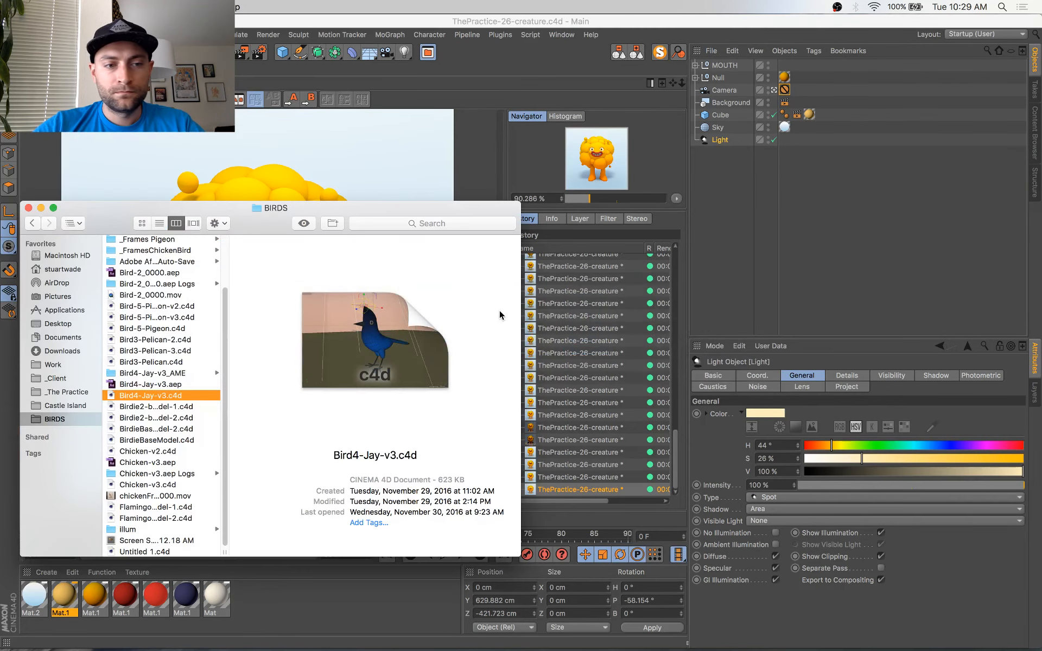
pyautogui.click(67, 393)
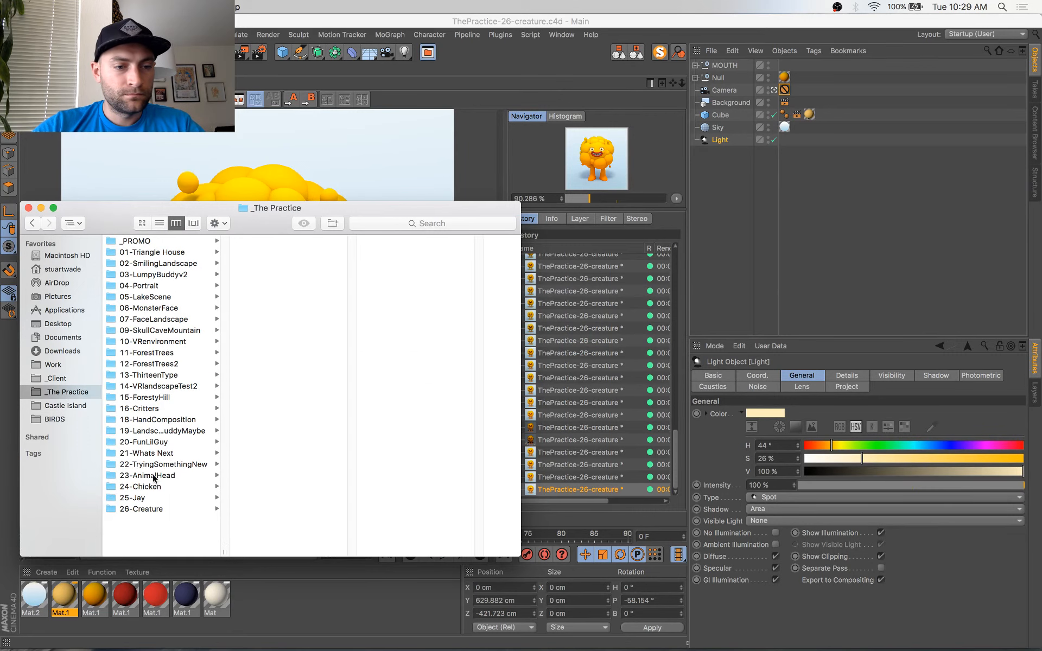
pyautogui.click(143, 510)
pyautogui.moveTo(317, 265); pyautogui.dragTo(480, 633)
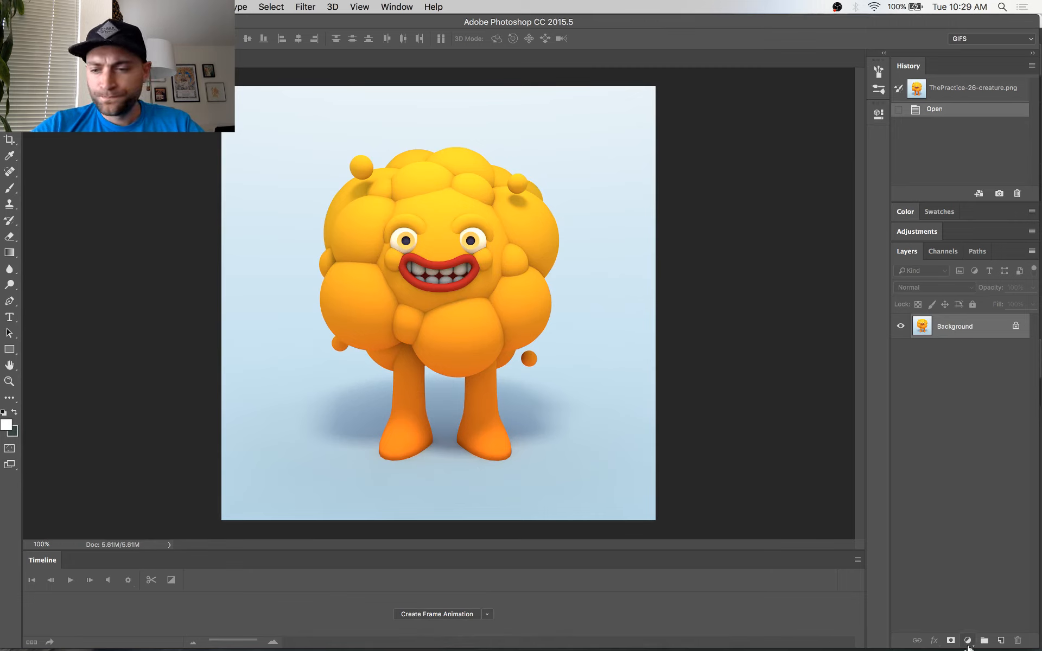
# Step: Add a Levels adjustment above the Background with black input 48 and midtone 0.87 to deepen the contrast
pyautogui.click(969, 641)
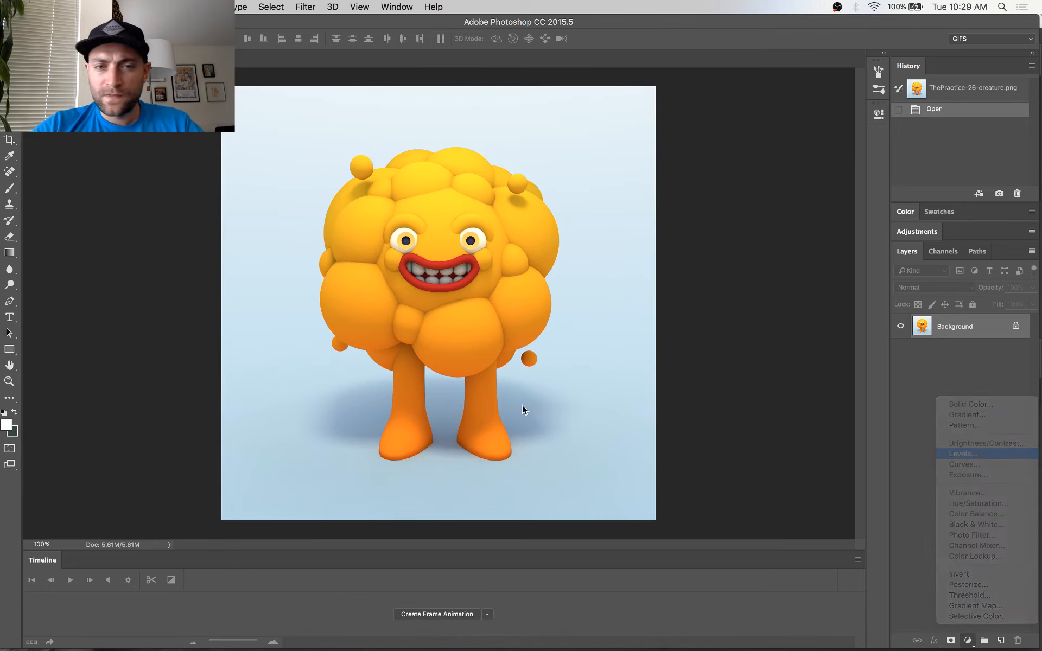
pyautogui.press('Return')
pyautogui.moveTo(713, 240); pyautogui.dragTo(803, 249)
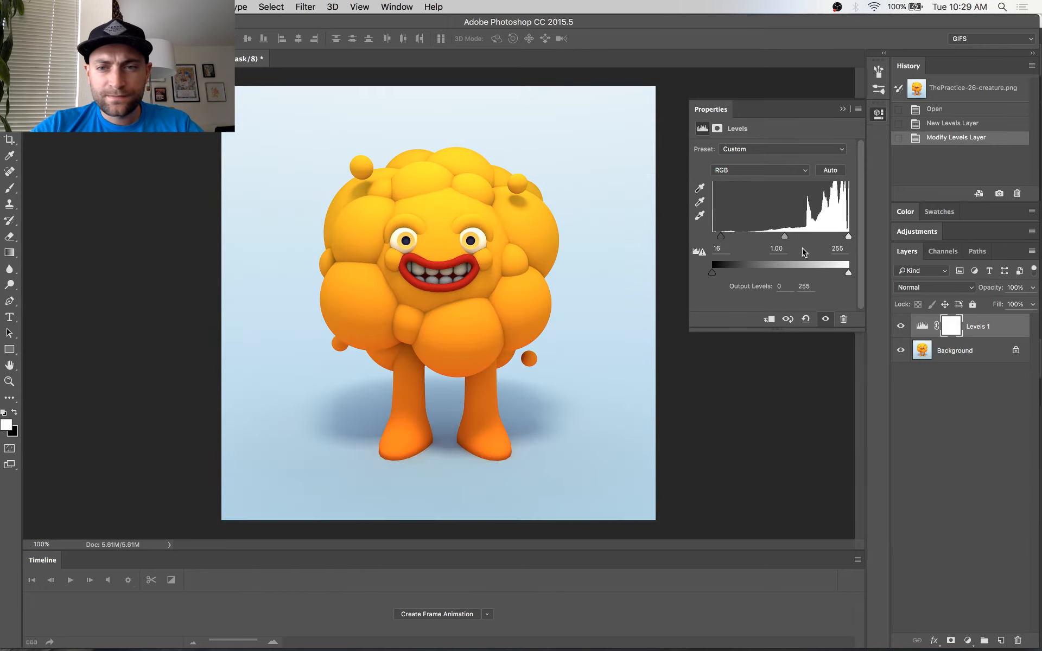
pyautogui.moveTo(721, 241); pyautogui.dragTo(682, 249)
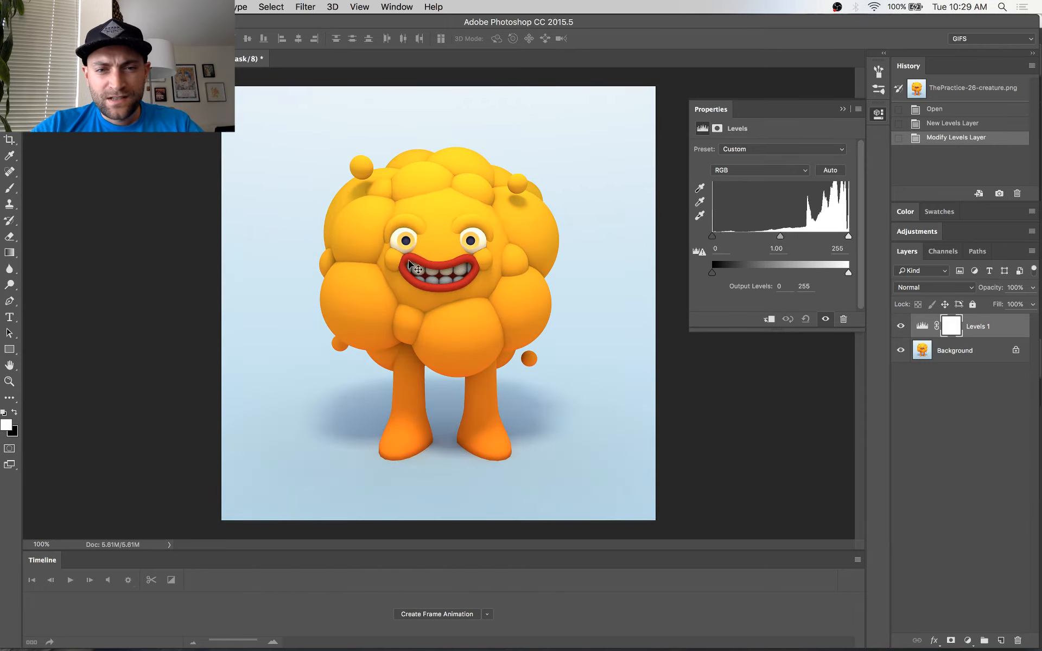
pyautogui.moveTo(712, 237); pyautogui.dragTo(802, 241)
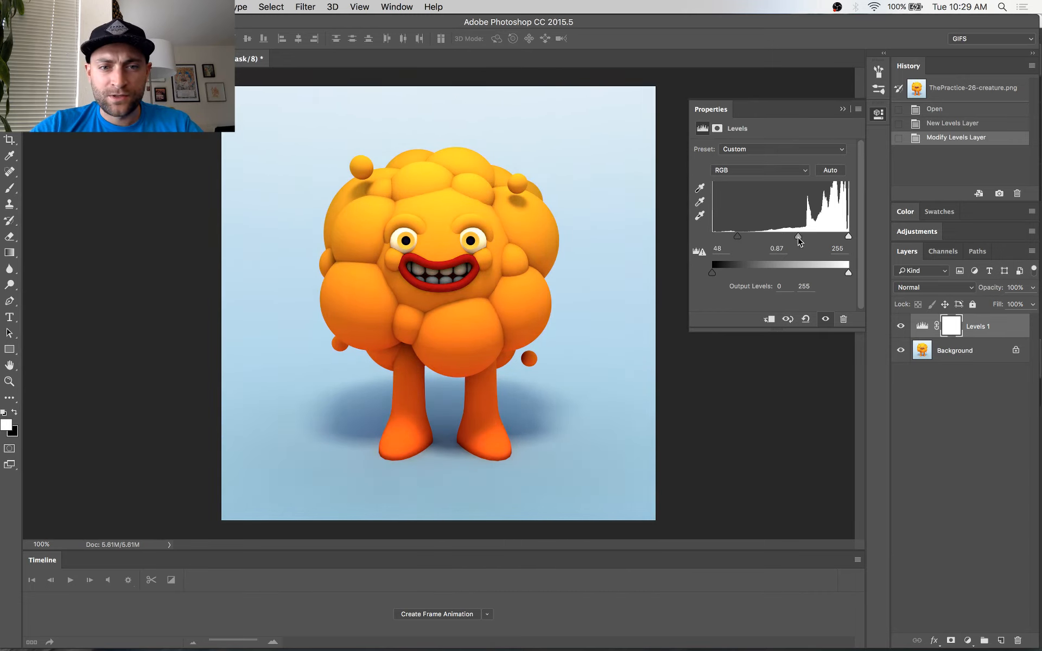
pyautogui.click(844, 110)
pyautogui.rightClick(1013, 332)
pyautogui.click(1022, 449)
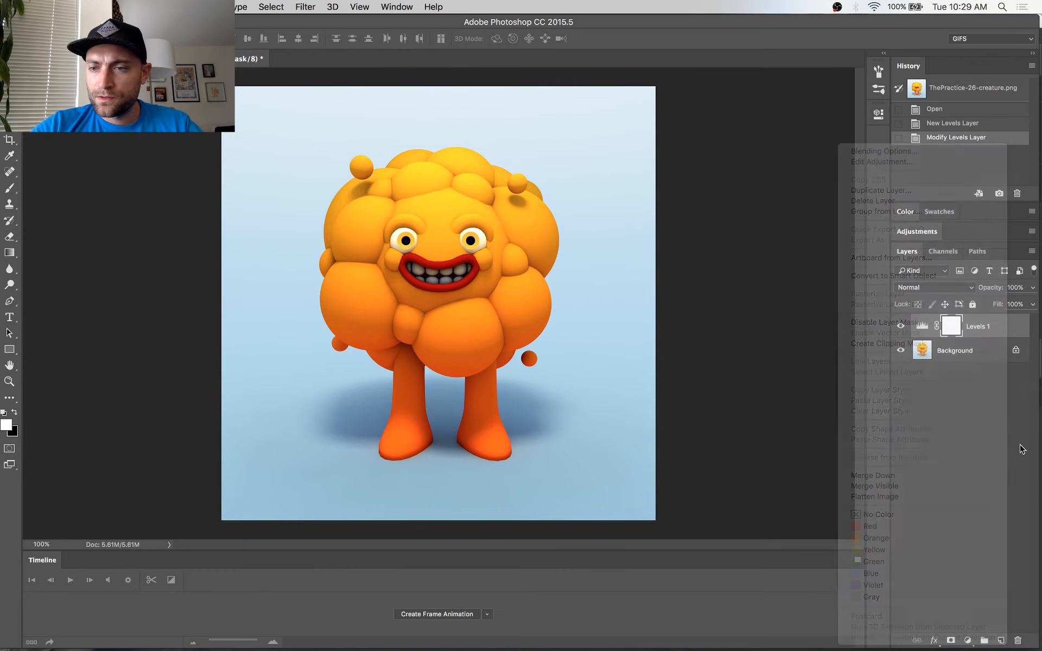
# Step: Add a second Levels adjustment with white input 218 and midtones raised to about 1.8 to brighten the image
pyautogui.click(968, 641)
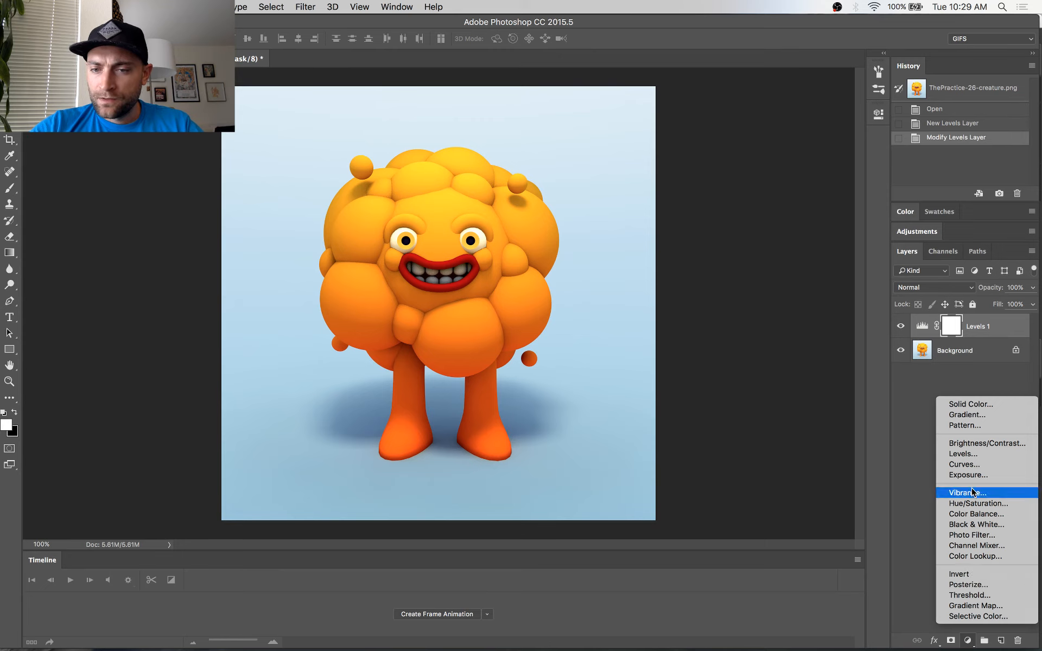
pyautogui.click(962, 456)
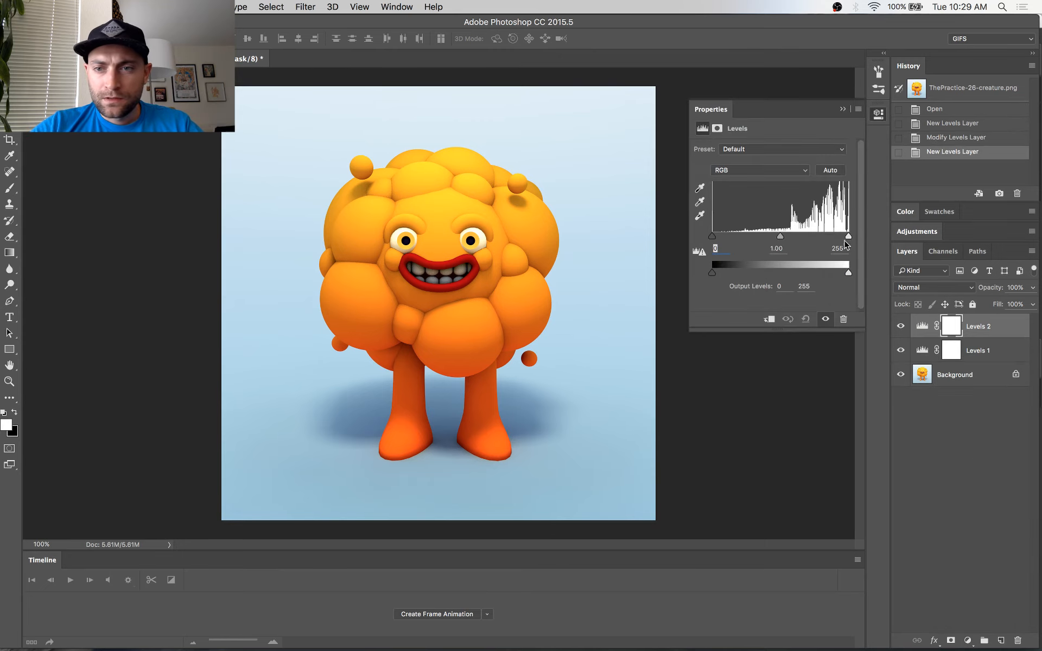
pyautogui.moveTo(849, 236); pyautogui.dragTo(746, 241)
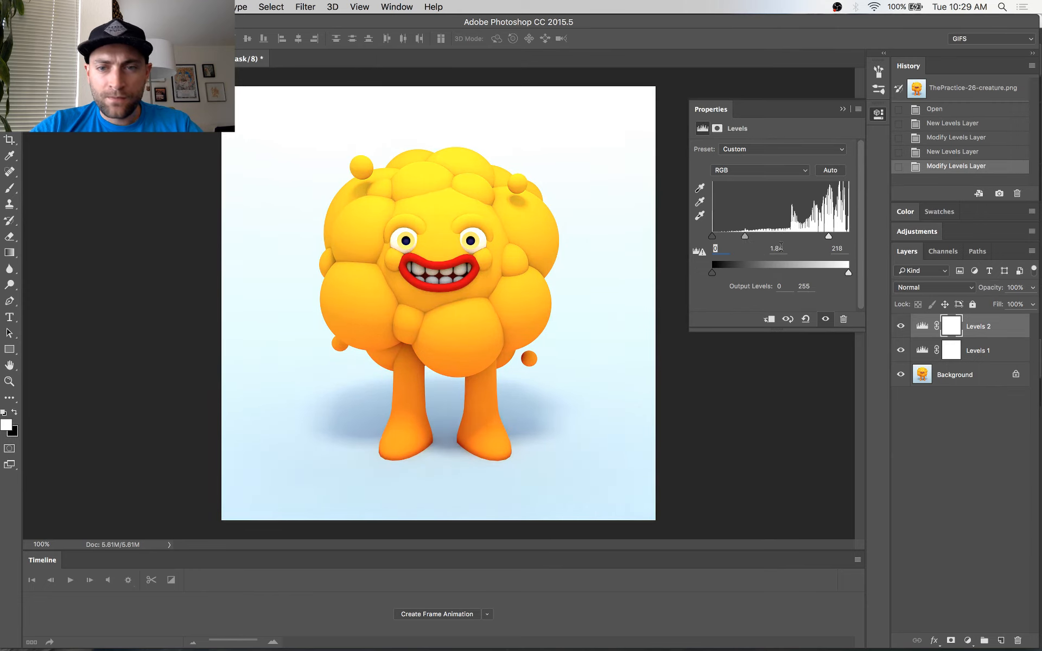
# Step: Fill the entire Levels 2 layer mask with black and clear the selection
pyautogui.click(946, 329)
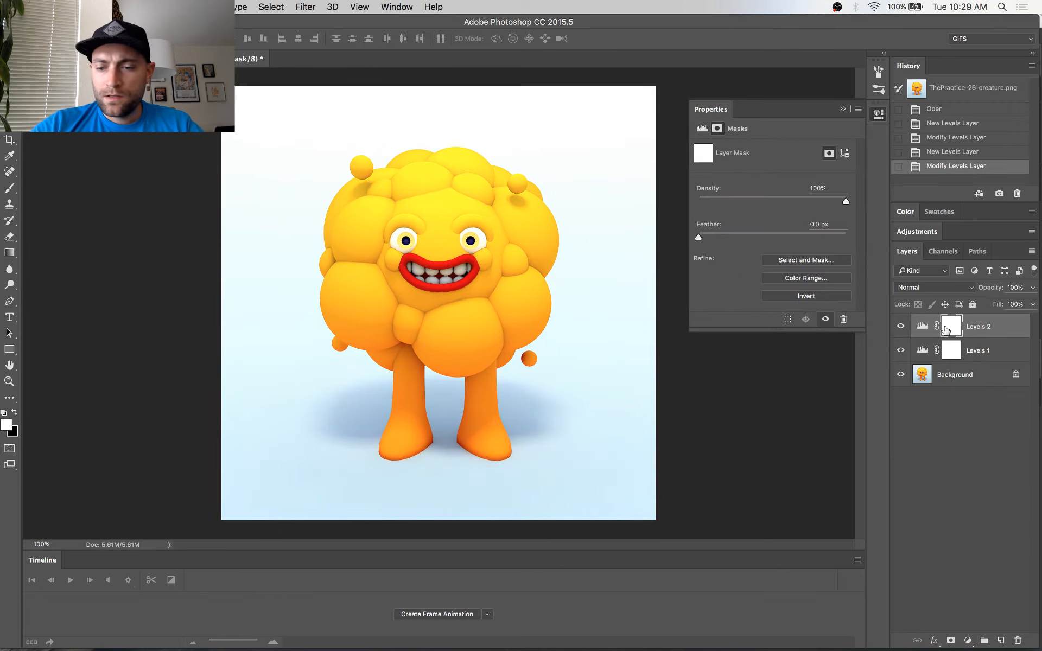
pyautogui.press('super+a')
pyautogui.press('Delete')
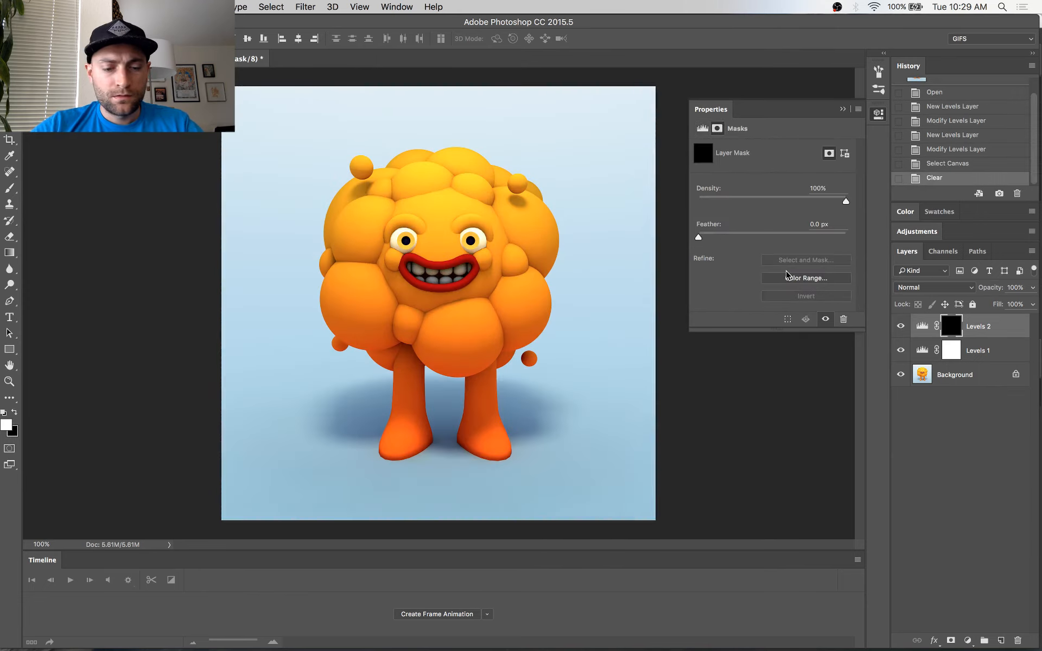
pyautogui.press('super+d')
# Step: Erase the Levels 2 mask over the creature's teeth and mouth to brighten them, comparing with the layer hidden and shown
pyautogui.keyDown('alt'); pyautogui.scroll(10, 461, 270); pyautogui.keyUp('alt')
pyautogui.keyDown('alt'); pyautogui.scroll(-5, 429, 270); pyautogui.keyUp('alt')
pyautogui.moveTo(392, 293); pyautogui.dragTo(481, 324)
pyautogui.press('e')
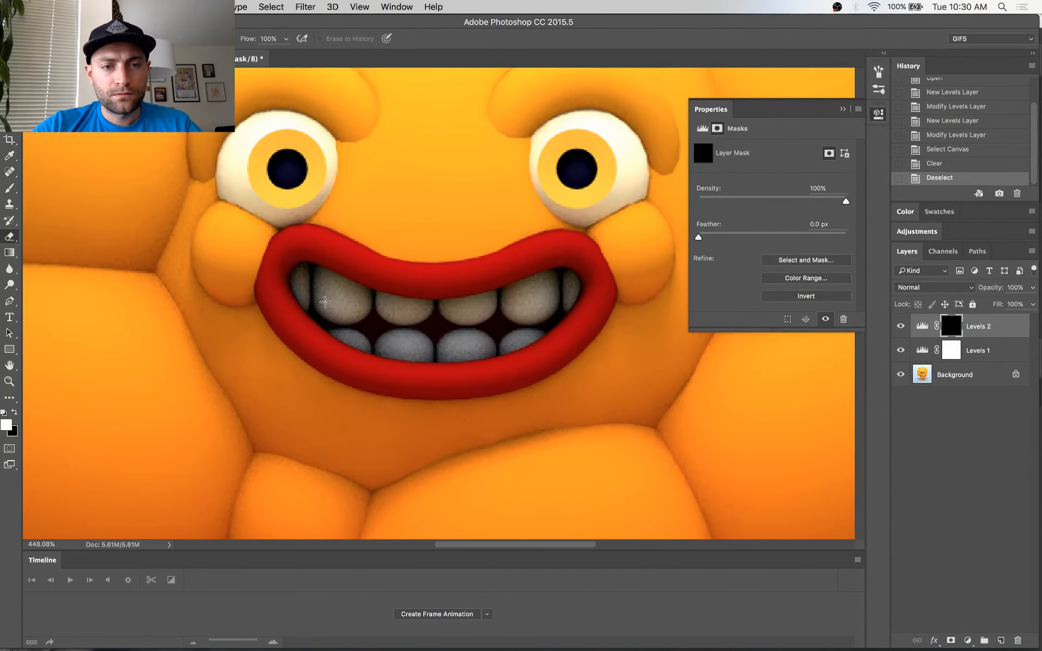
pyautogui.rightClick(325, 302)
pyautogui.click(421, 329)
pyautogui.moveTo(310, 283); pyautogui.dragTo(348, 319)
pyautogui.press('x')
pyautogui.moveTo(304, 282)
pyautogui.mouseDown()
pyautogui.moveTo(380, 326)
pyautogui.moveTo(524, 336)
pyautogui.moveTo(568, 295)
pyautogui.moveTo(557, 277)
pyautogui.moveTo(519, 307)
pyautogui.moveTo(408, 319)
pyautogui.moveTo(337, 304)
pyautogui.moveTo(339, 288)
pyautogui.moveTo(295, 304)
pyautogui.moveTo(353, 337)
pyautogui.moveTo(461, 347)
pyautogui.mouseUp()
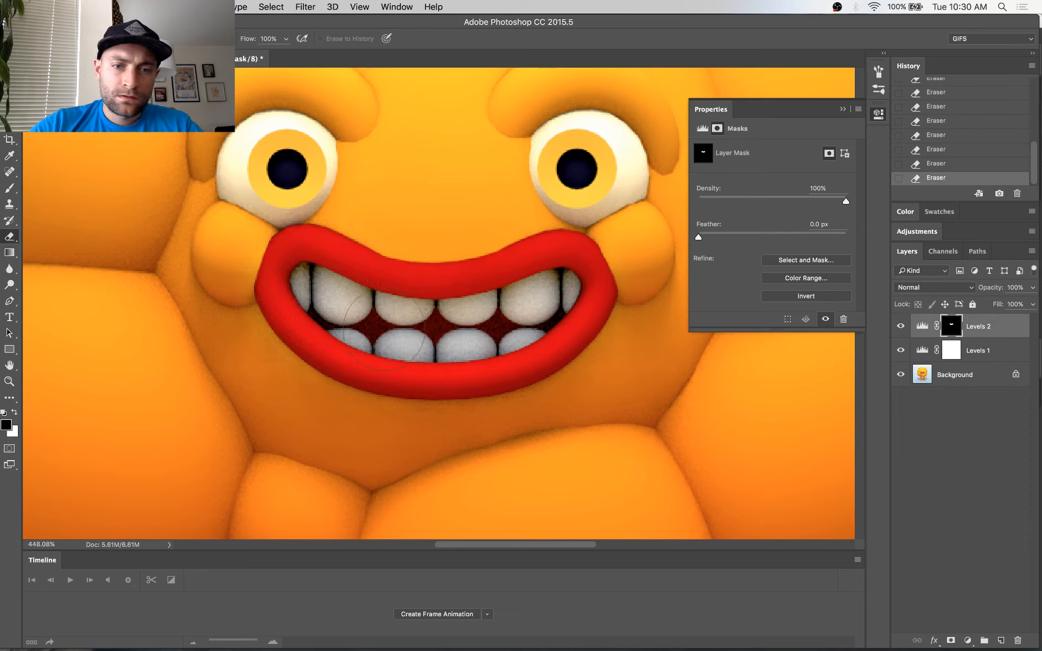
pyautogui.moveTo(394, 348)
pyautogui.mouseDown()
pyautogui.moveTo(524, 330)
pyautogui.moveTo(575, 302)
pyautogui.mouseUp()
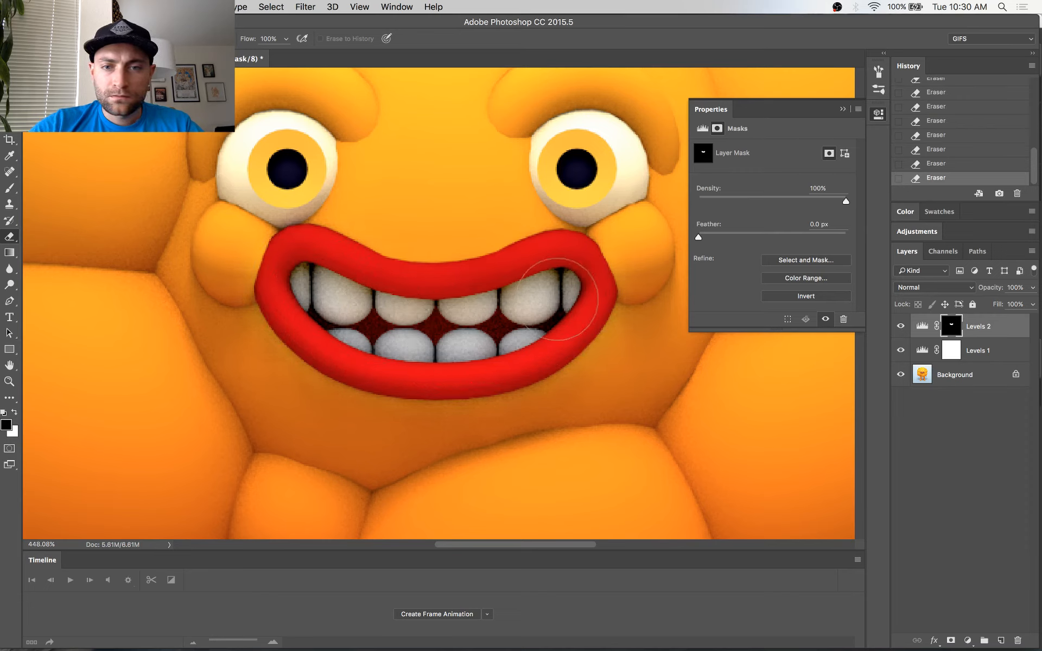
pyautogui.click(902, 327)
pyautogui.click(903, 328)
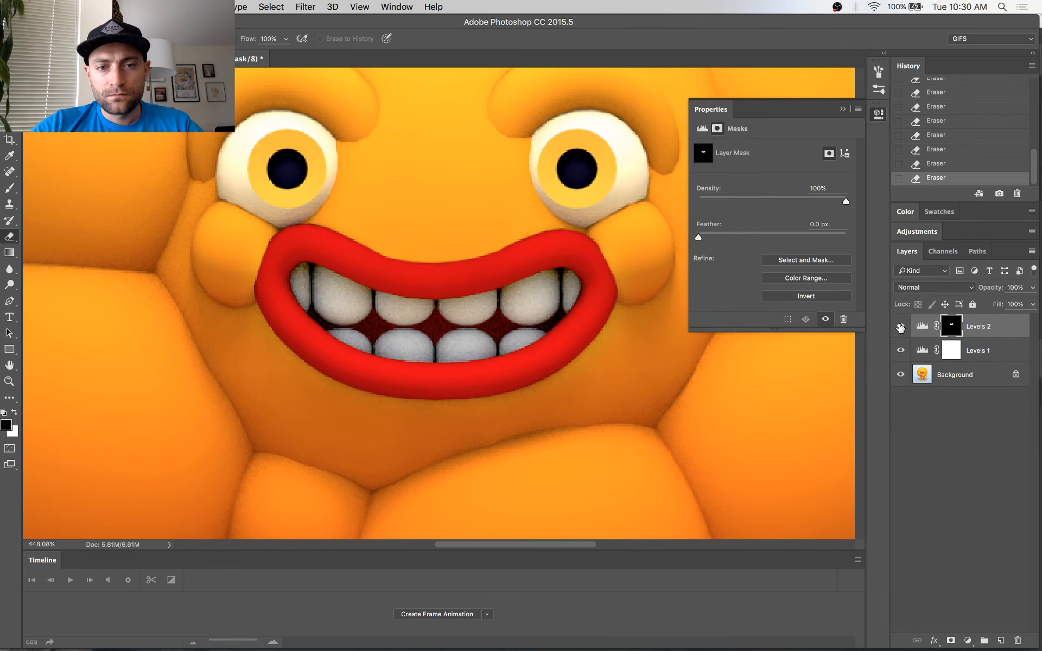